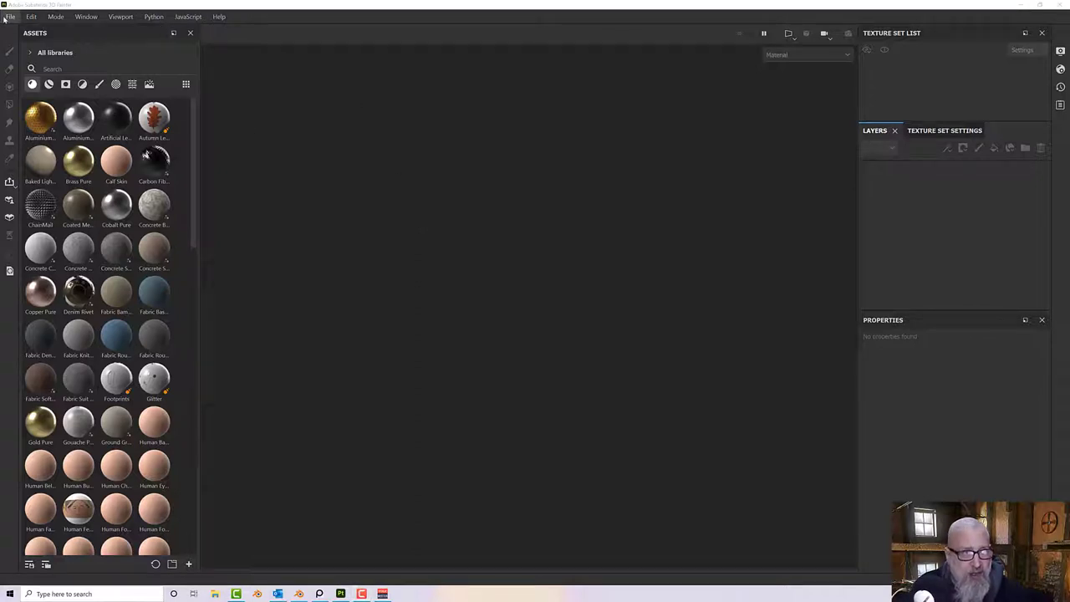
Create a new project from Tardis.obj using the JohnsBase template, 2048 document resolution and DirectX normal map format.
click(8, 16)
click(30, 35)
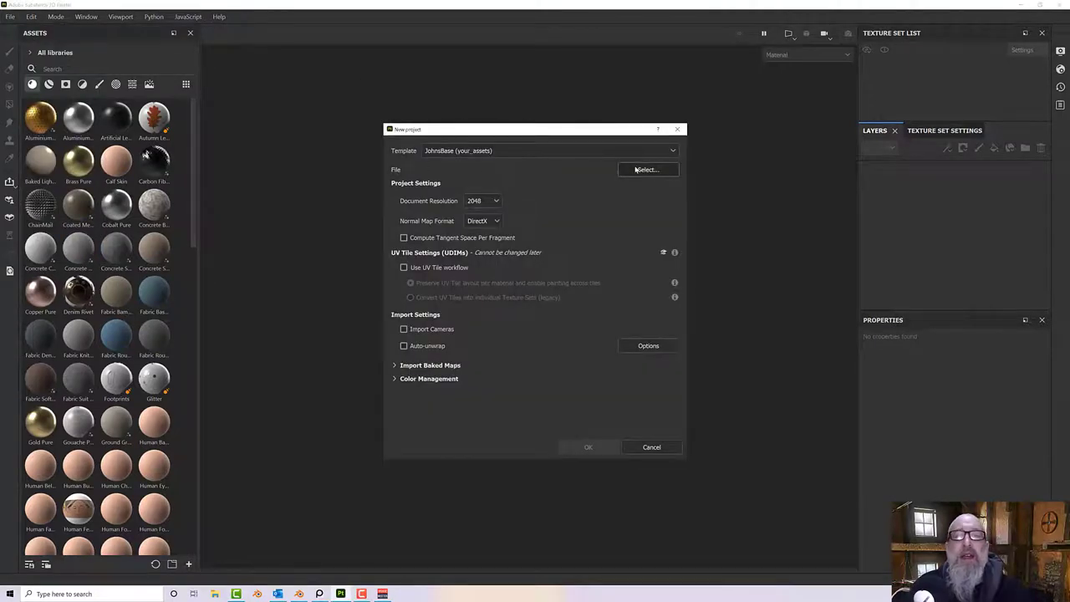
click(647, 169)
click(480, 204)
double_click(485, 202)
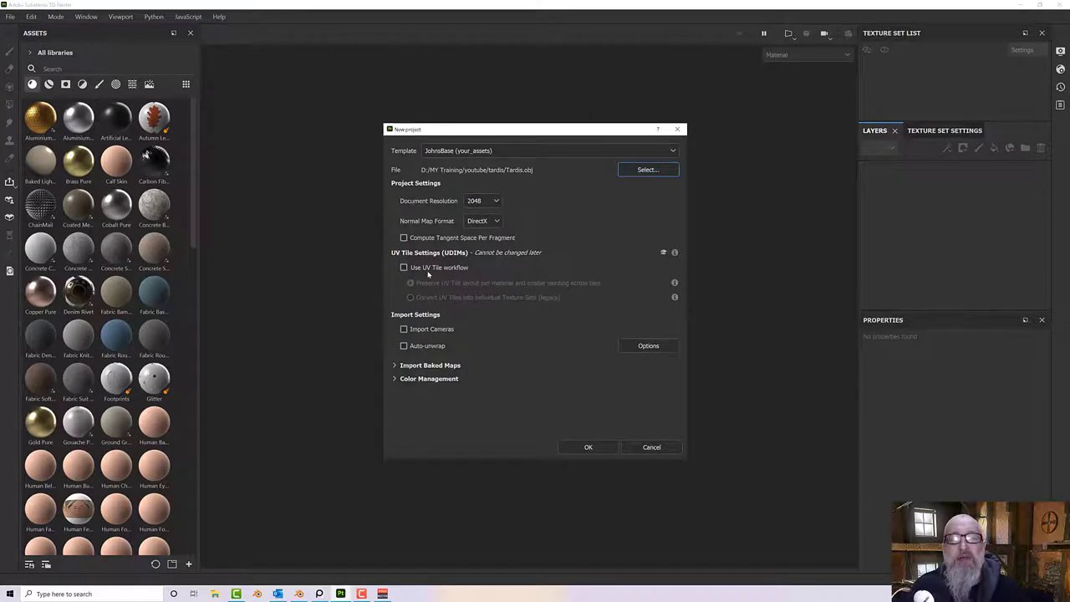
click(585, 447)
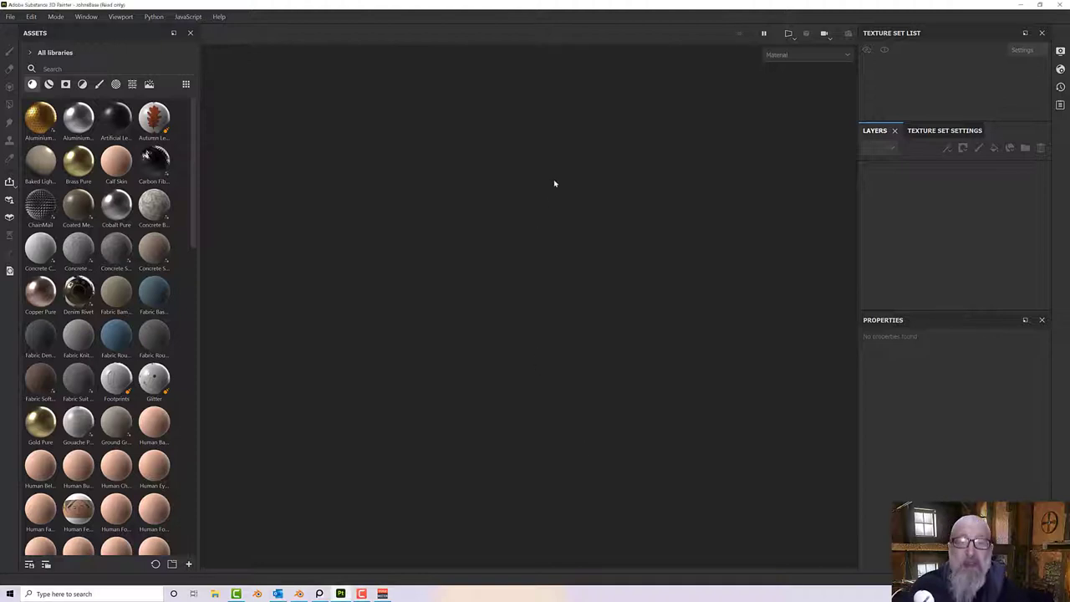
Bake the mesh maps for all texture sets at 2048 output size, including every map except ID.
alt+drag(645, 287, 536, 311)
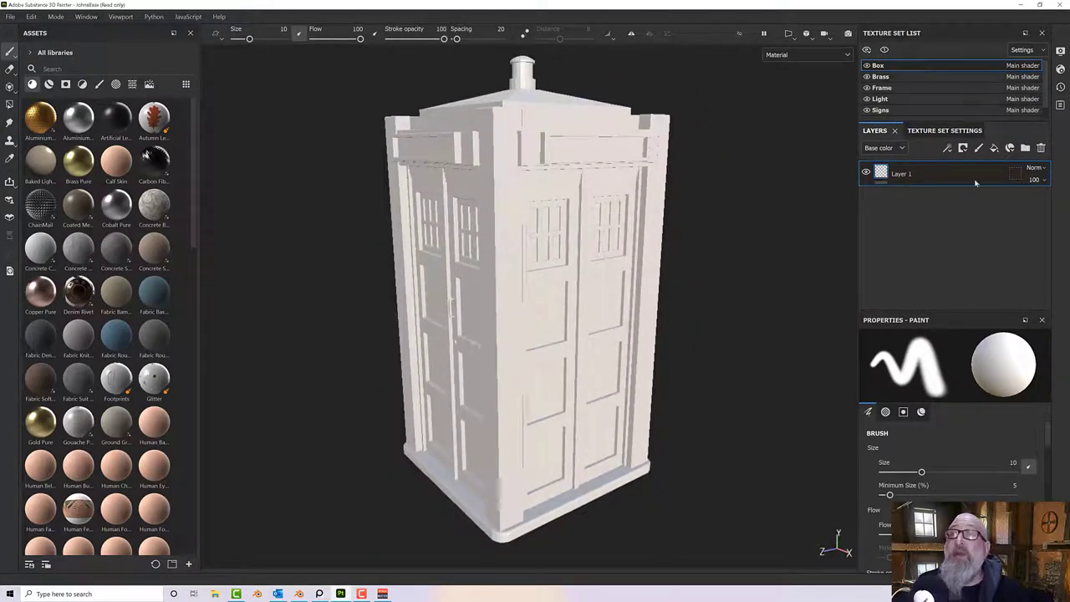
click(939, 130)
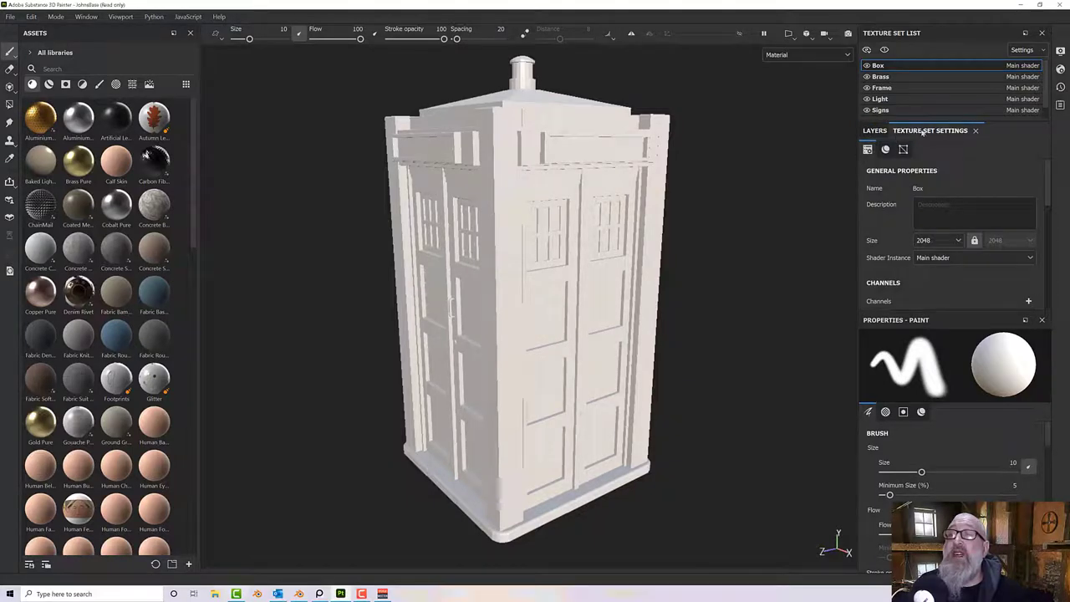
click(904, 150)
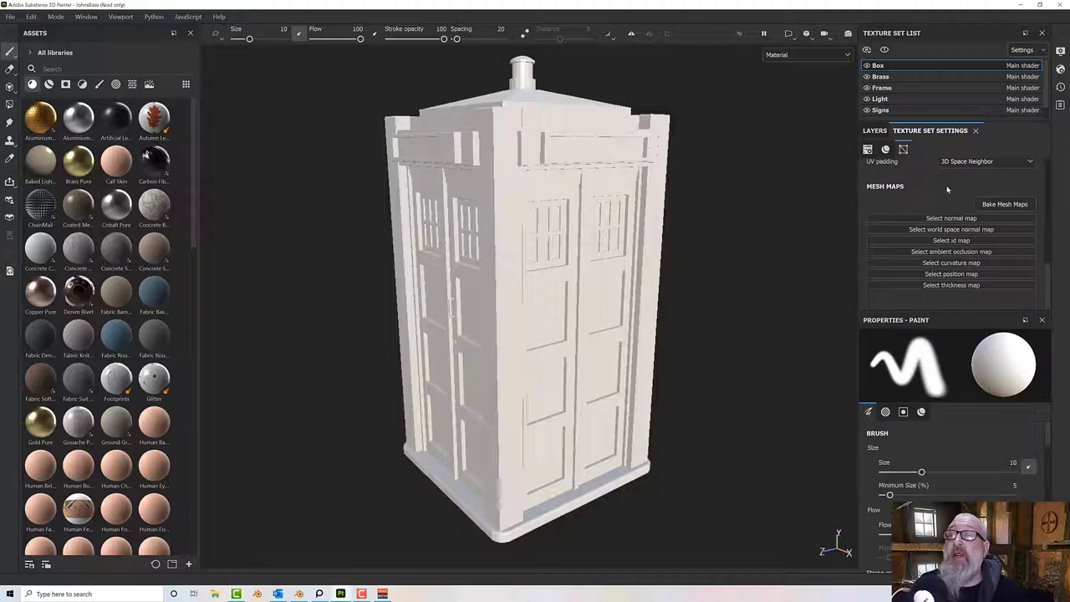
click(1004, 204)
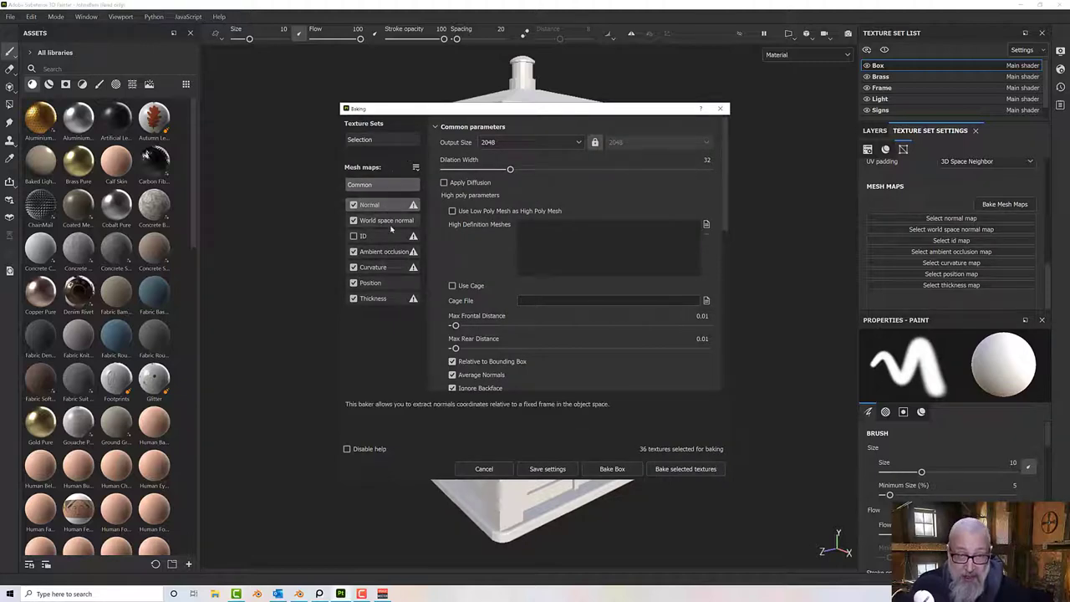
click(386, 252)
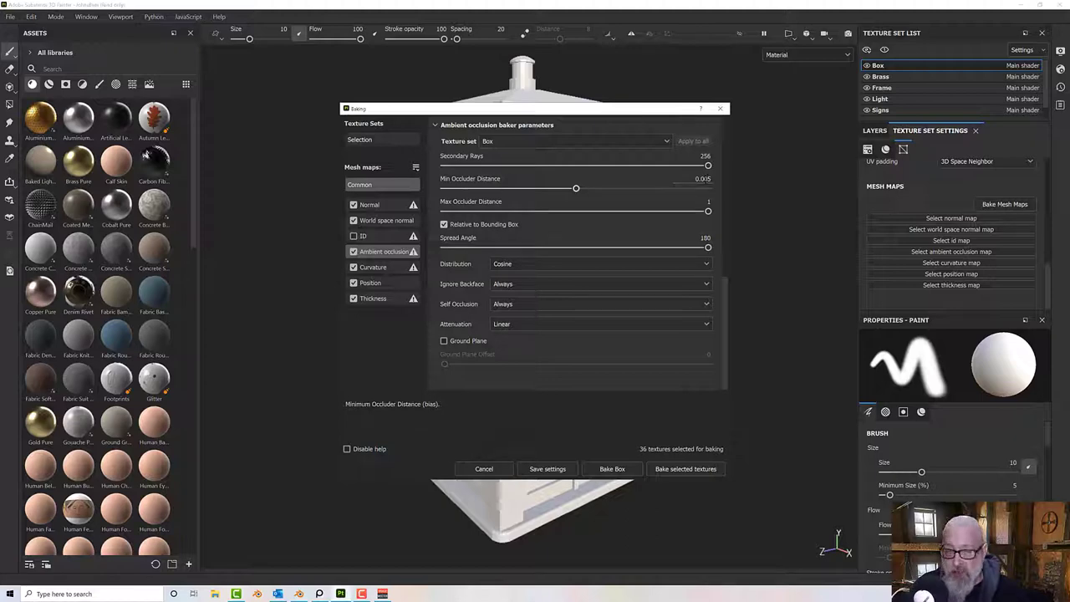
click(373, 267)
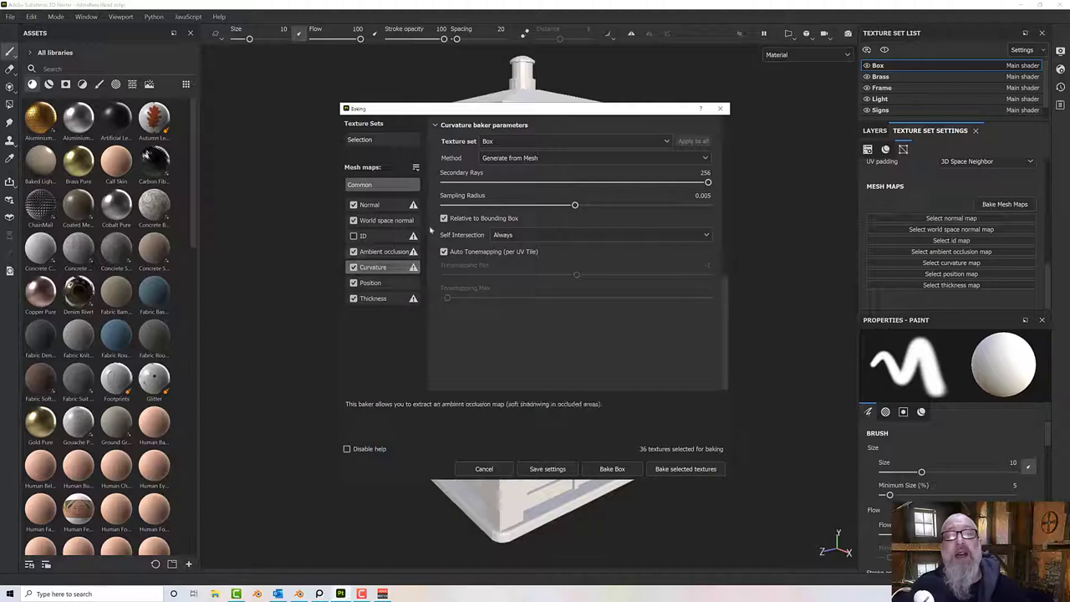
click(670, 469)
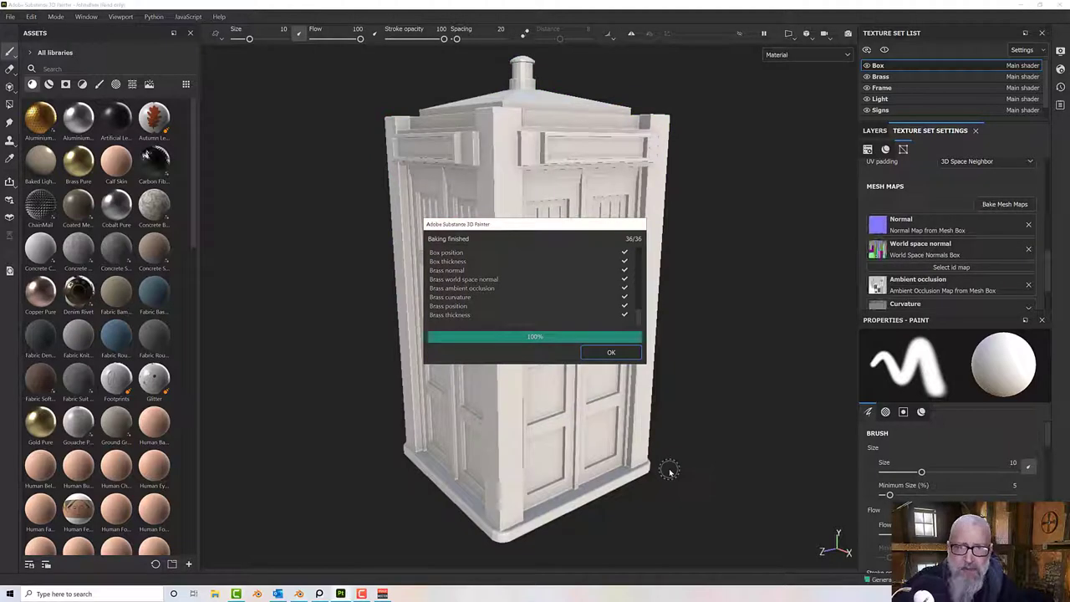
click(611, 352)
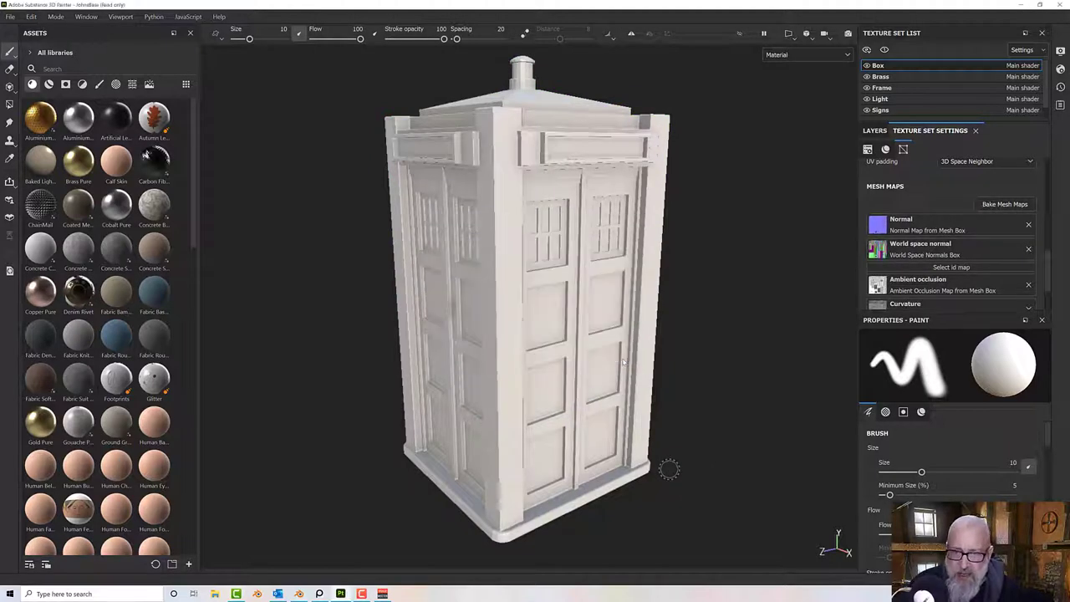
Delete the default paint layer from the Box texture set and isolate that texture set in the viewport.
mouse_move(494, 317)
alt+mouse_down()
mouse_move(507, 317)
mouse_move(508, 299)
alt+mouse_up()
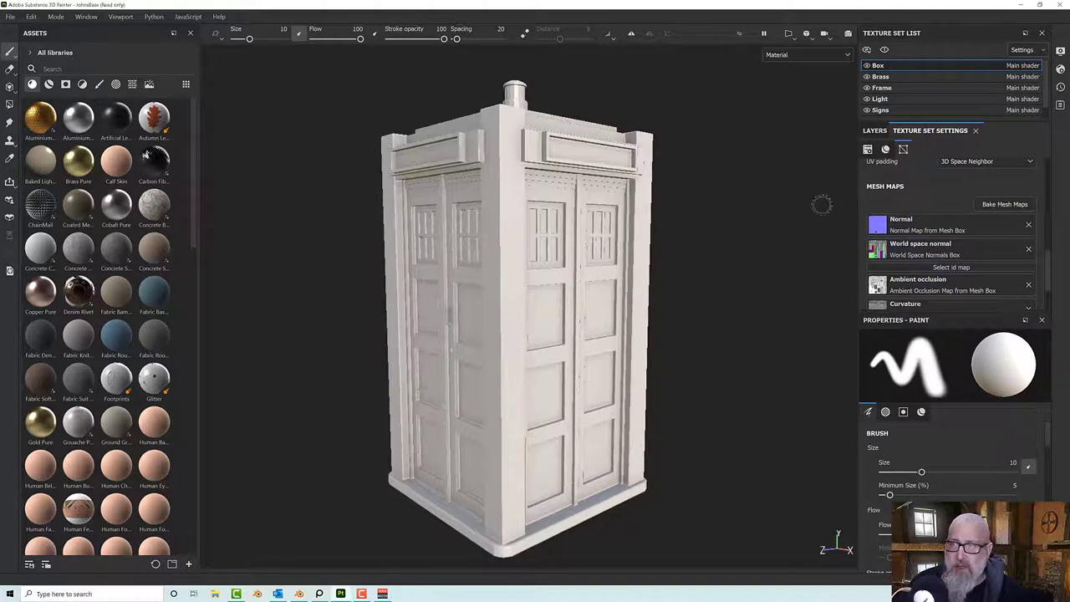
click(874, 131)
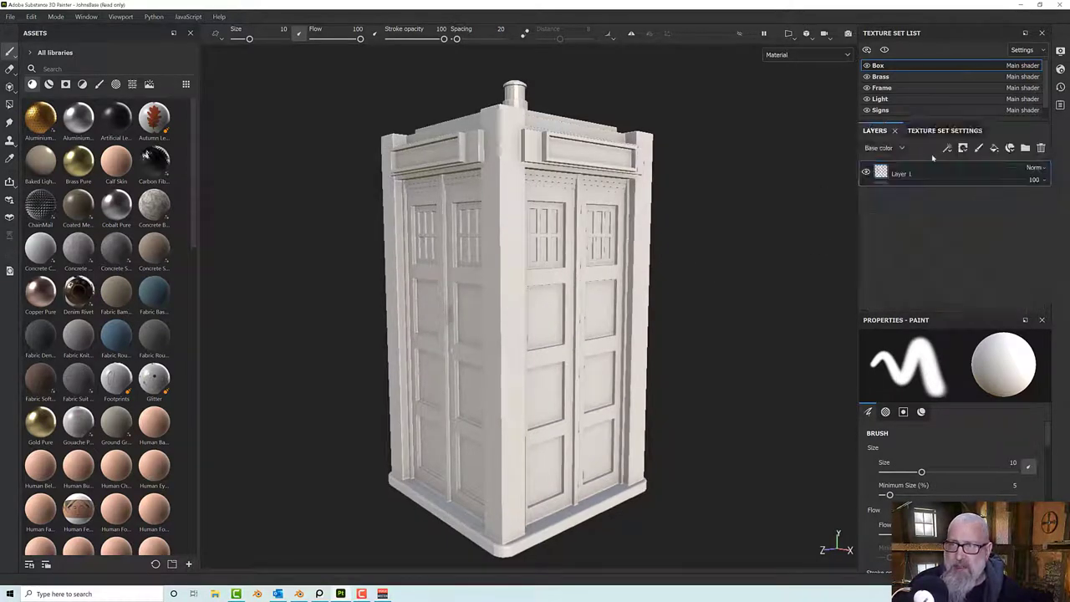
click(1040, 148)
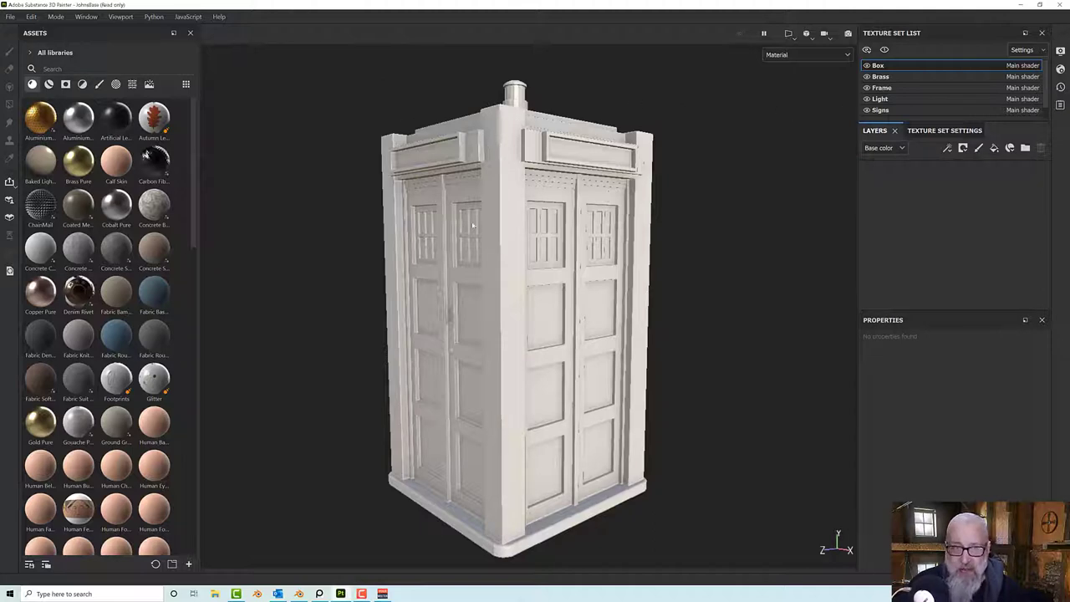
click(885, 50)
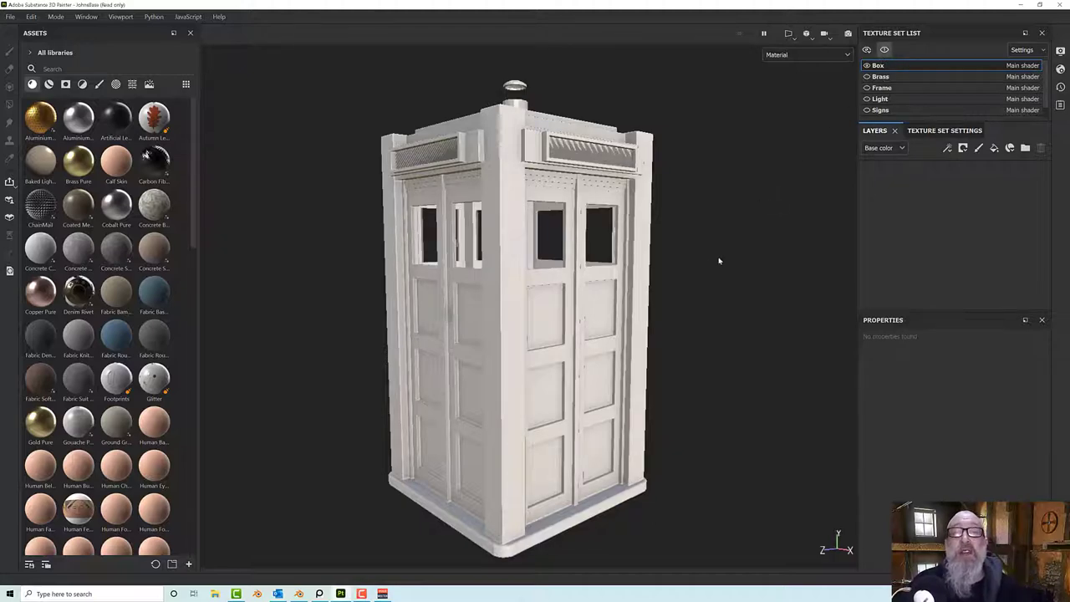
Examine the isolated Box texture set from several angles to see which parts of the model it covers.
alt+drag(718, 261, 747, 259)
alt+middle_drag(699, 249, 749, 259)
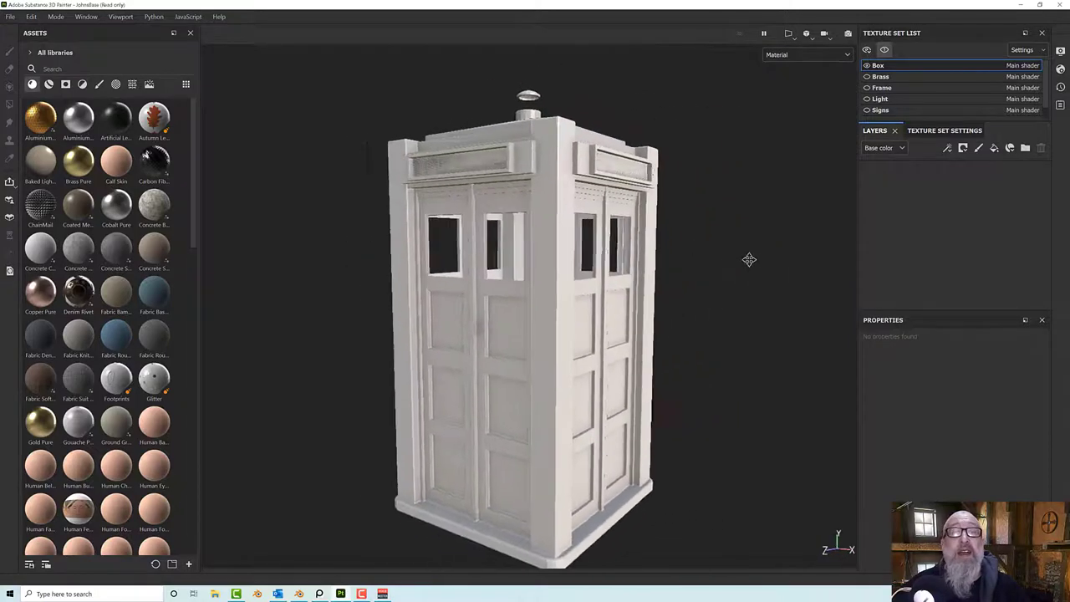
alt+drag(749, 260, 791, 310)
alt+drag(489, 229, 498, 159)
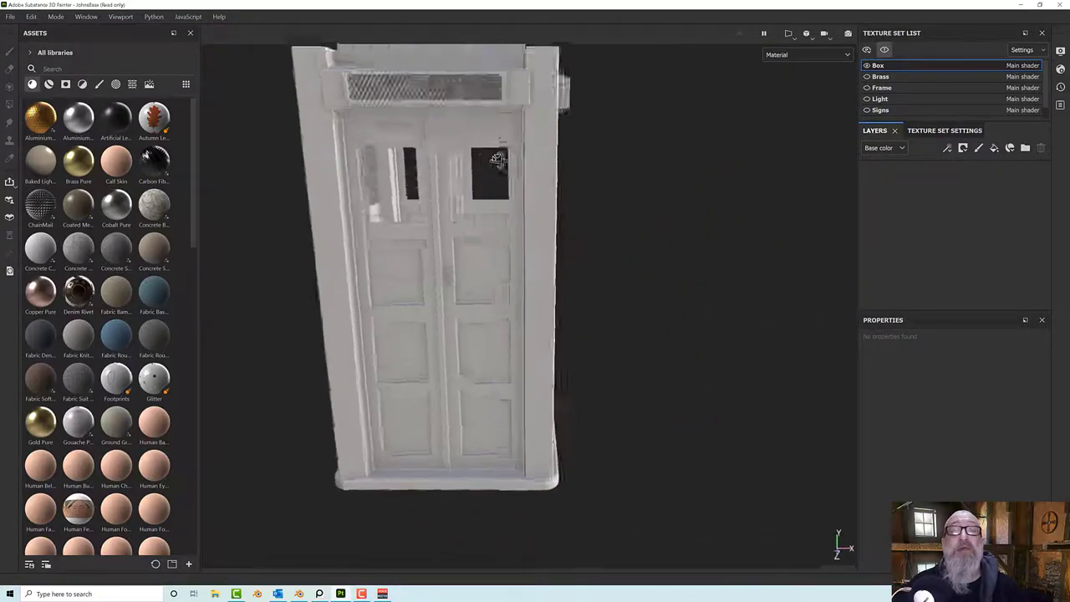
alt+middle_drag(498, 159, 516, 291)
alt+drag(515, 291, 434, 262)
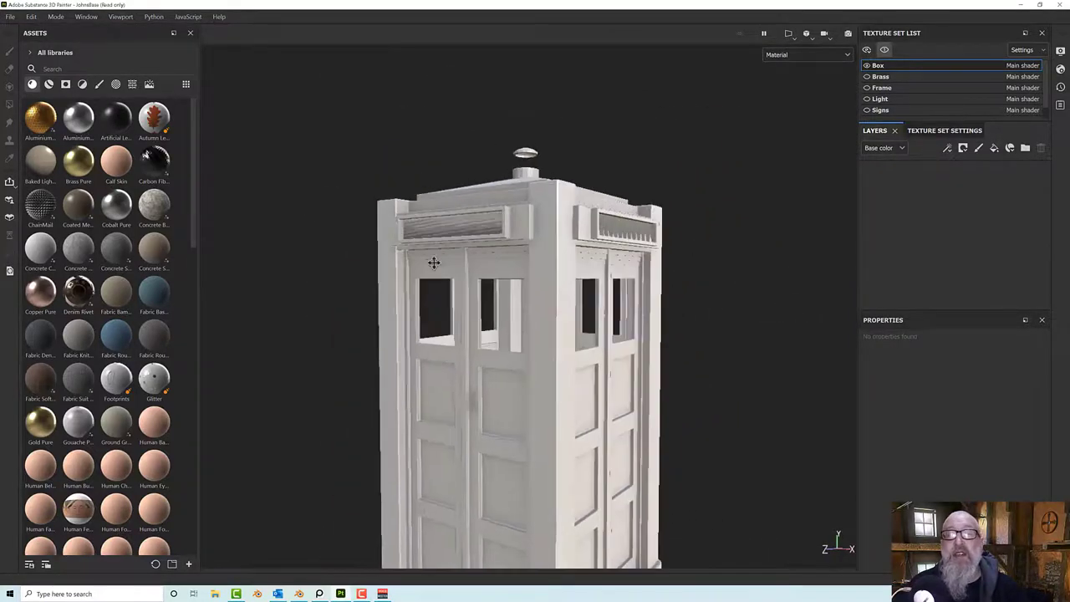
alt+middle_drag(434, 263, 359, 206)
alt+right_drag(359, 206, 413, 237)
alt+drag(413, 236, 396, 235)
alt+middle_drag(397, 235, 471, 230)
alt+right_drag(470, 230, 452, 230)
alt+middle_drag(449, 229, 452, 212)
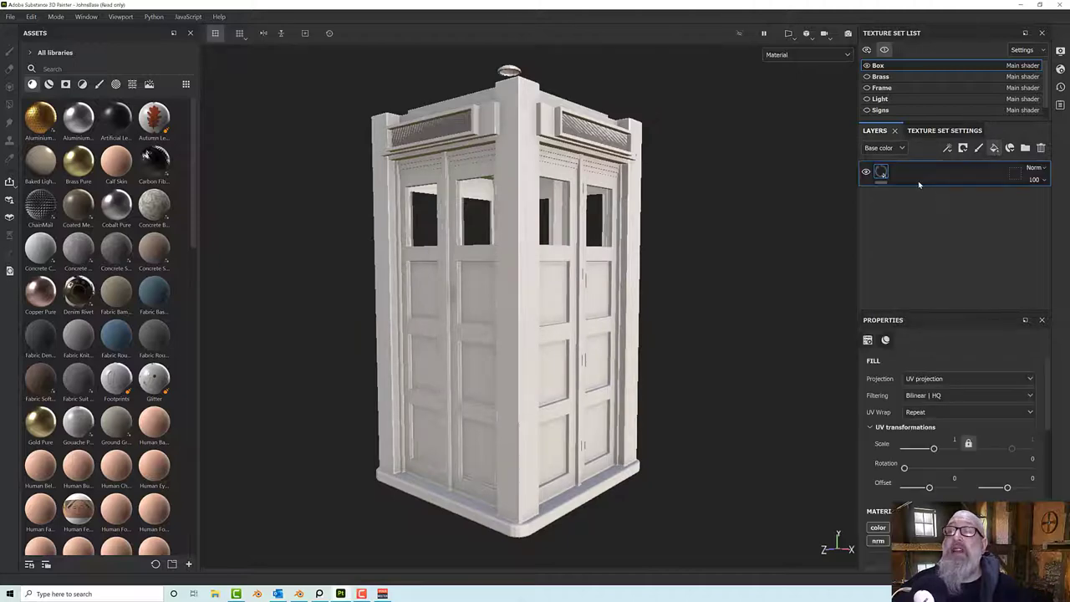
Add a fill layer to the Box texture set and name it Base.
double_click(906, 174)
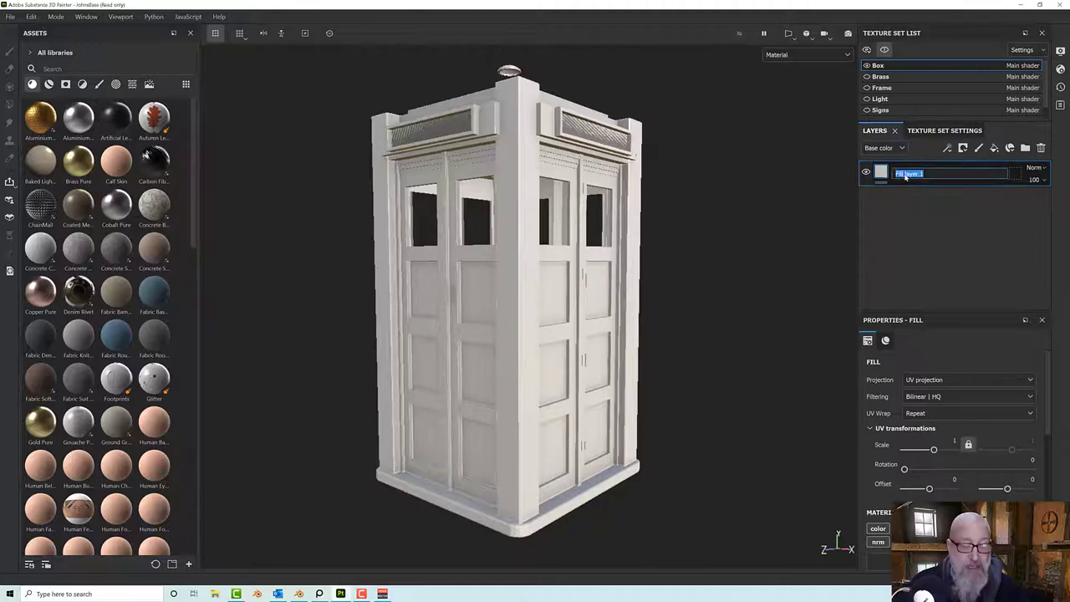
text(bl)
key(Return)
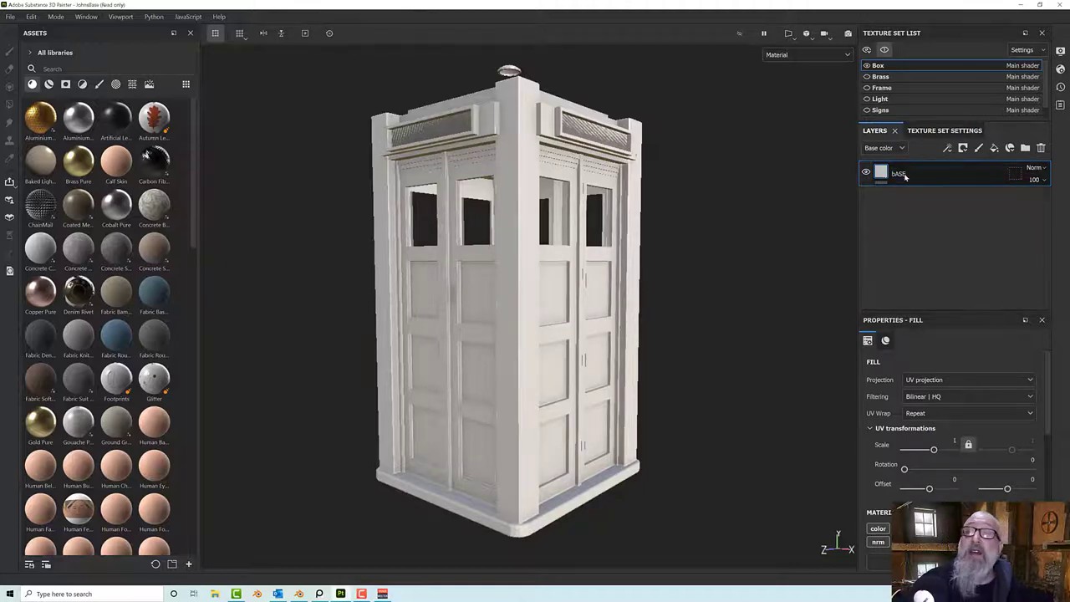
double_click(905, 174)
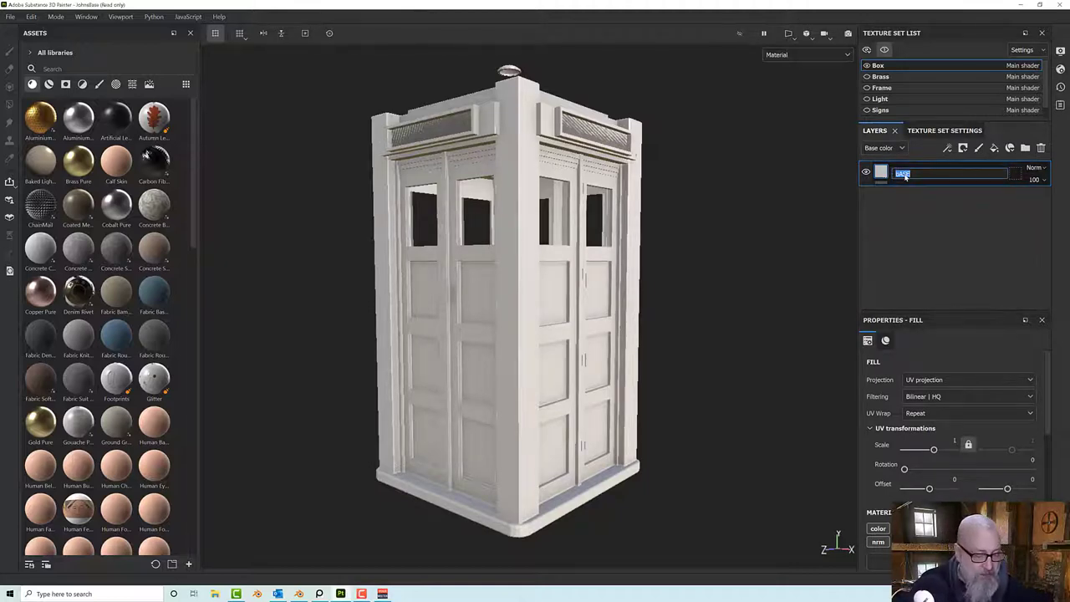
text(Base)
key(Return)
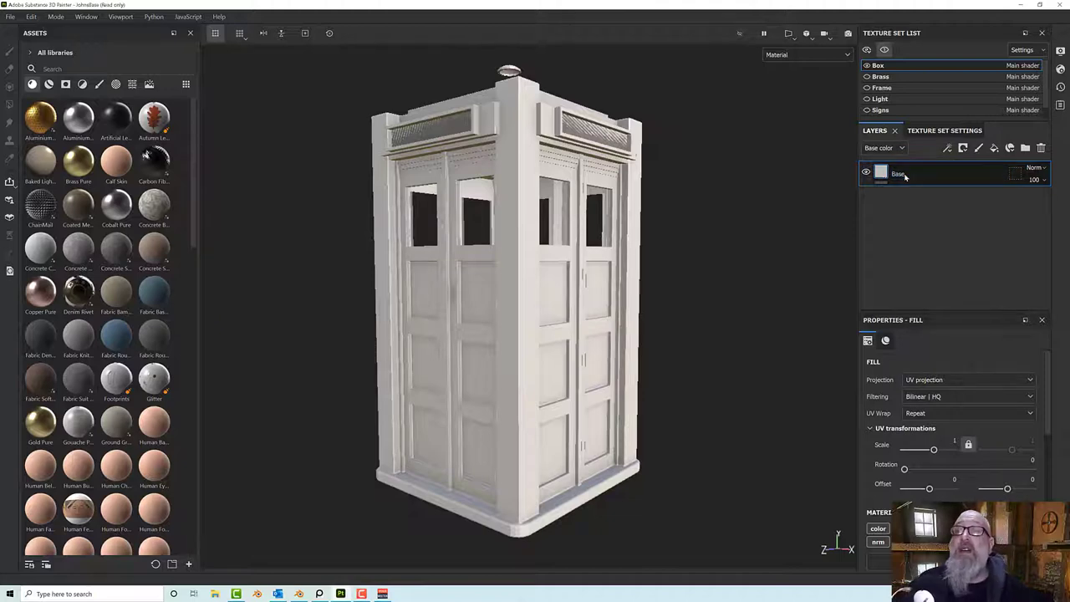
Add a second fill layer above Base and name it Med.
click(999, 150)
double_click(915, 174)
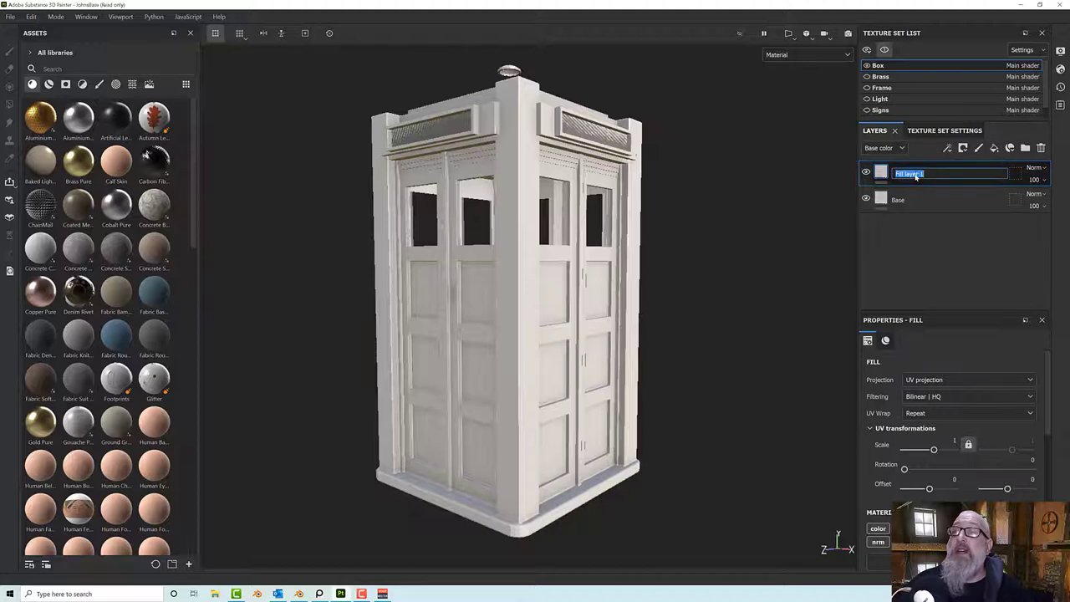
text(Med)
key(Return)
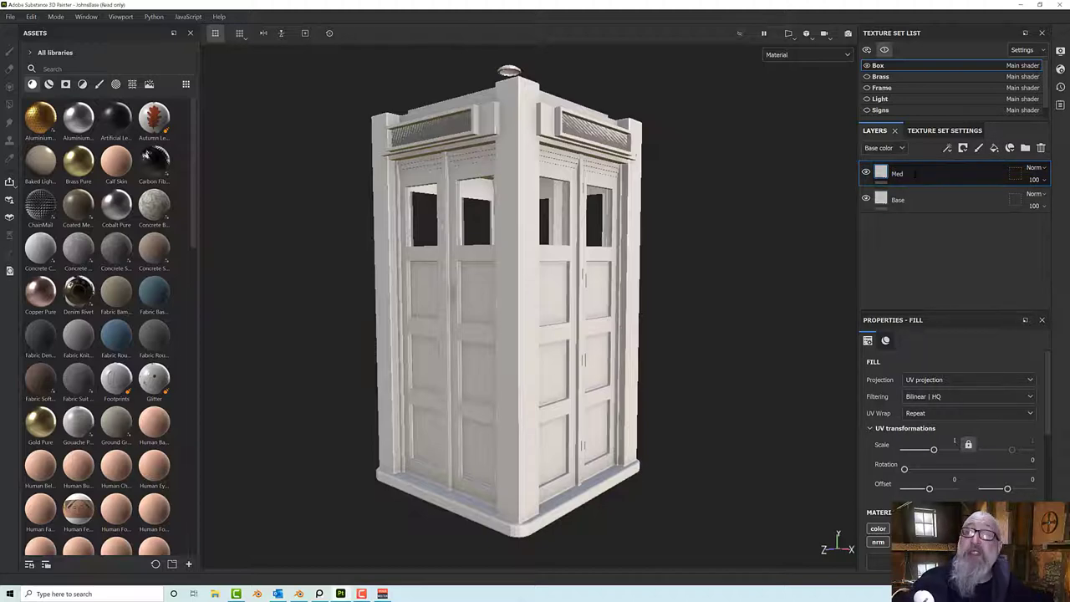
Add a third fill layer above Med and name it Dirt.
click(994, 148)
double_click(908, 177)
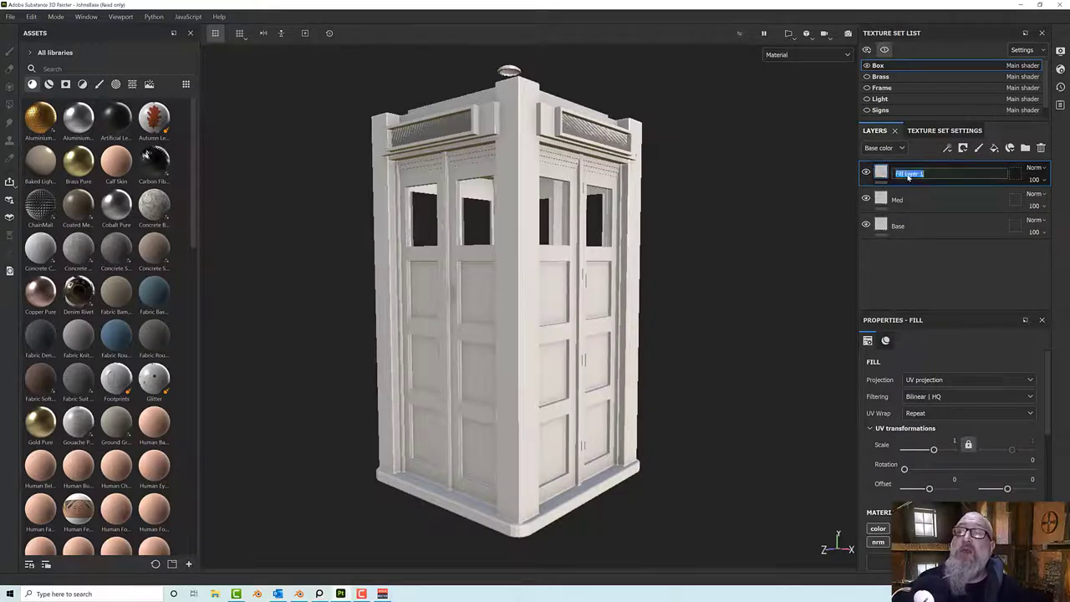
text(Dir)
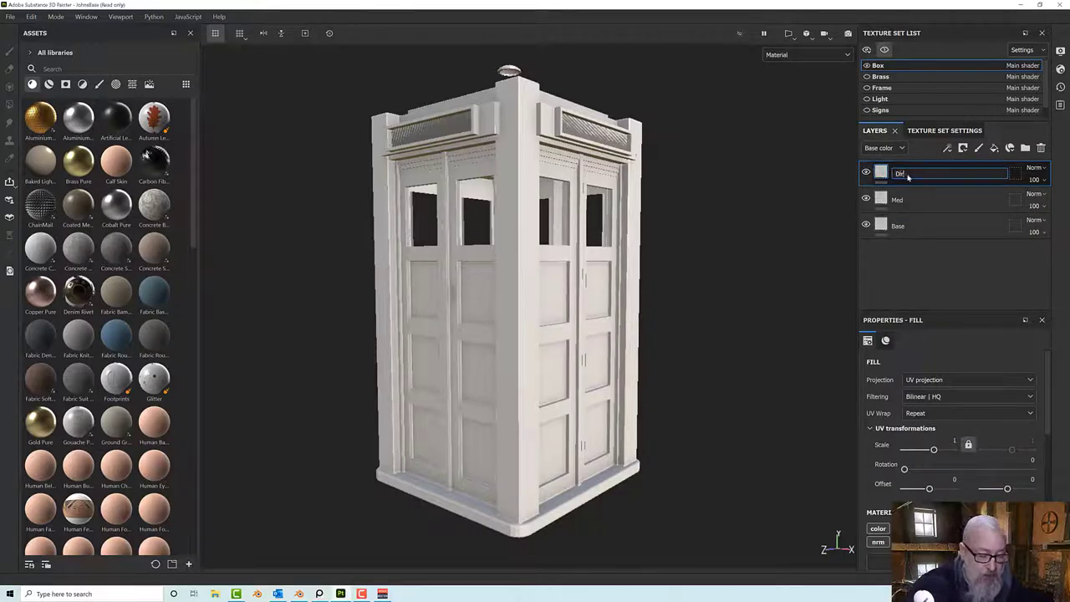
text(st)
key(Return)
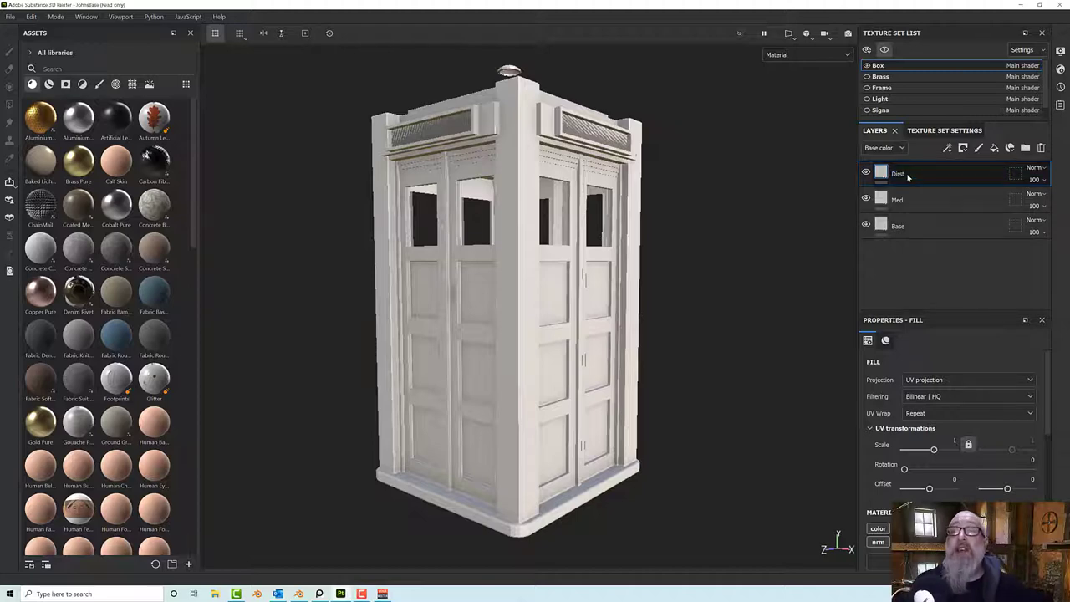
double_click(907, 175)
text(Dirt)
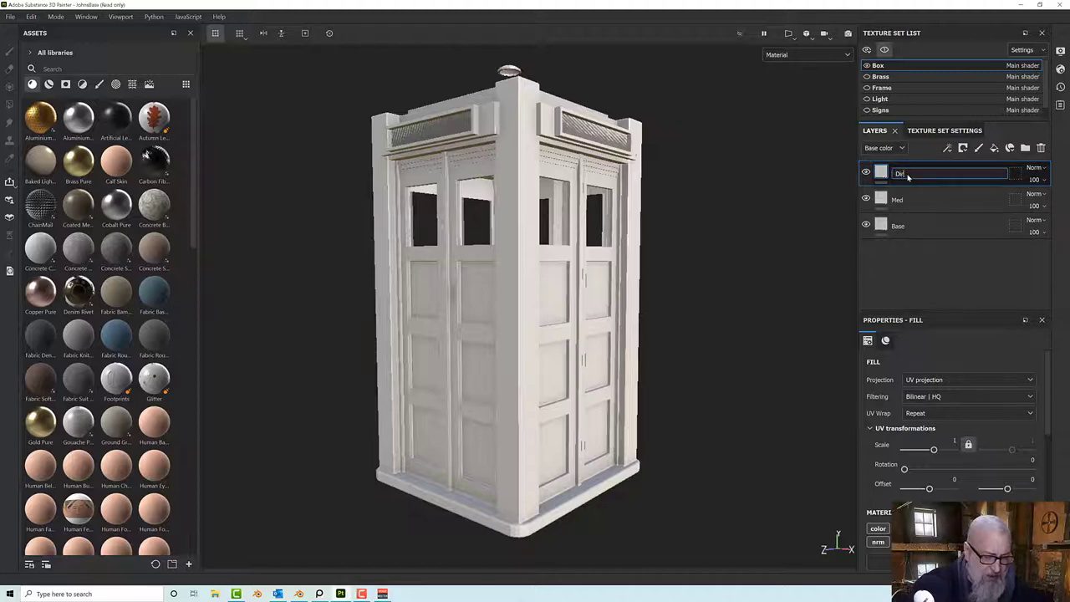
key(Return)
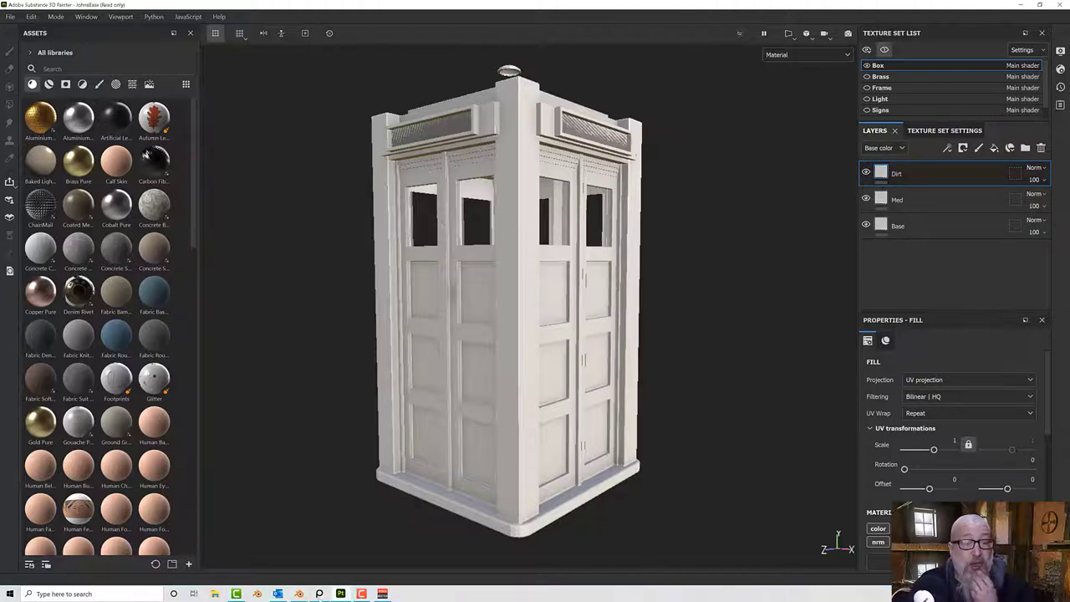
Bring up the police box reference image and set the Base layer's base color to a blue sampled from it.
click(318, 593)
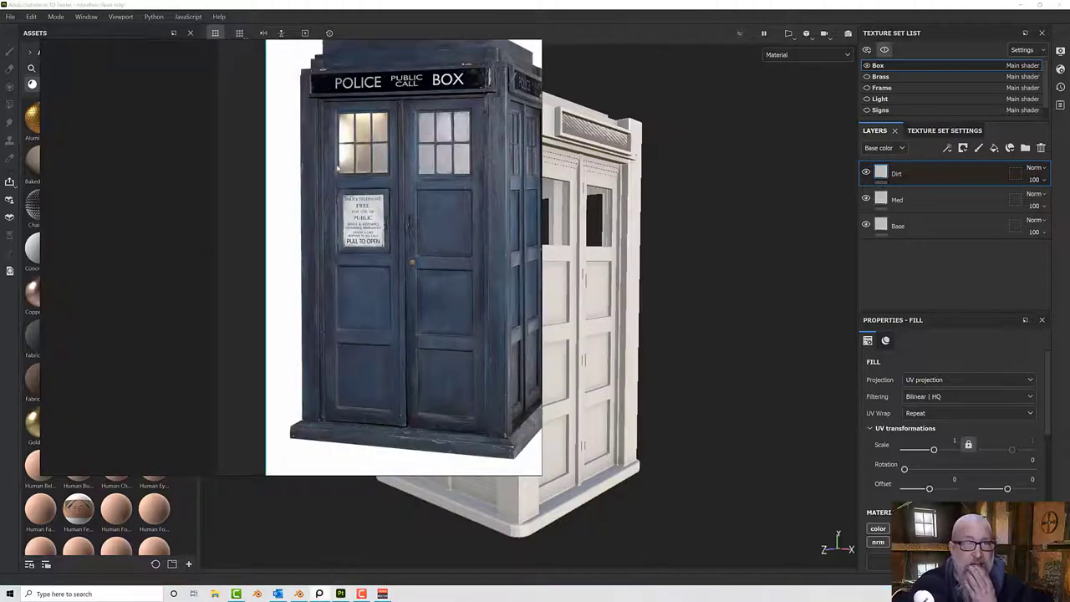
middle_drag(370, 238, 272, 254)
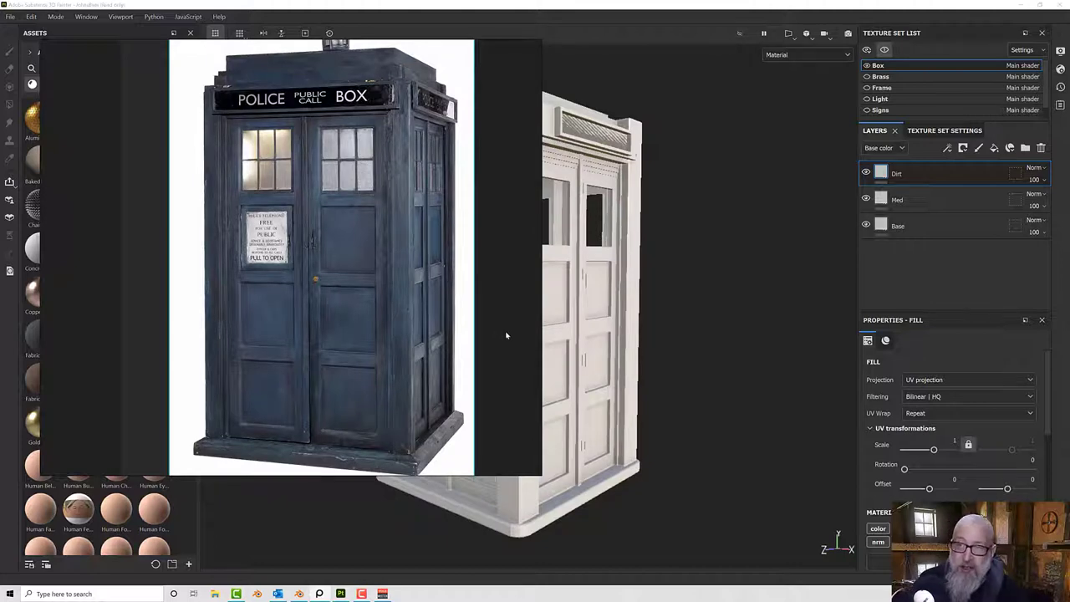
click(941, 229)
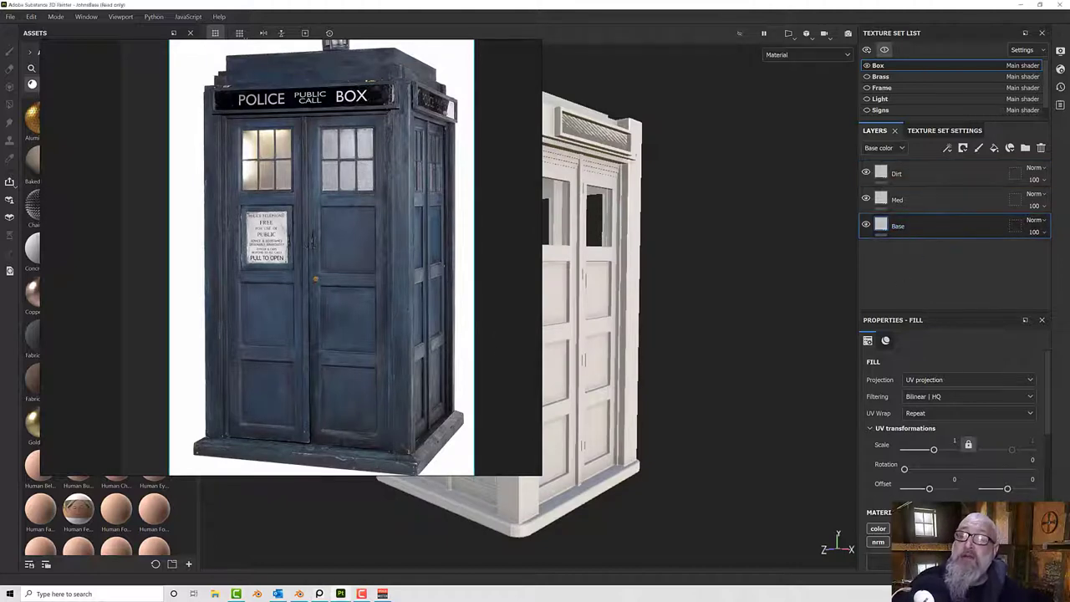
scroll(956, 475, down, 1)
scroll(956, 475, down, 4)
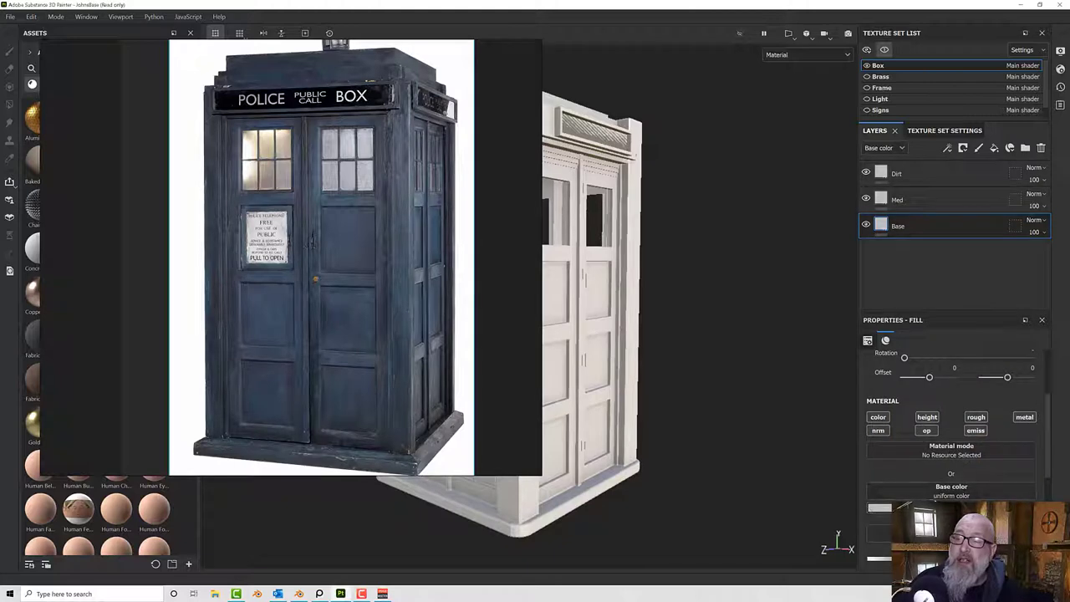
click(879, 508)
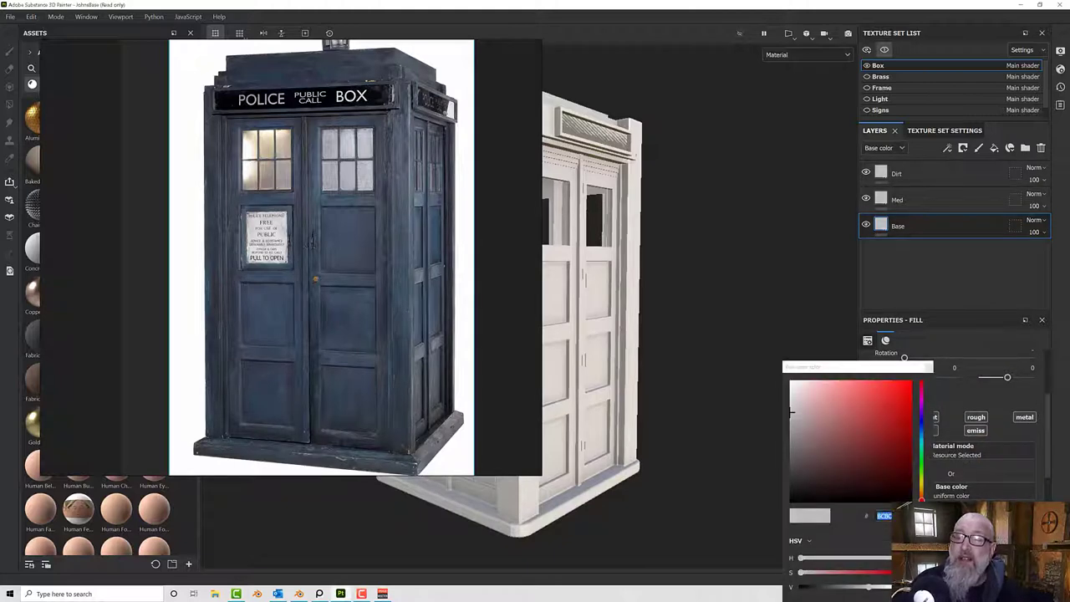
drag(790, 409, 790, 458)
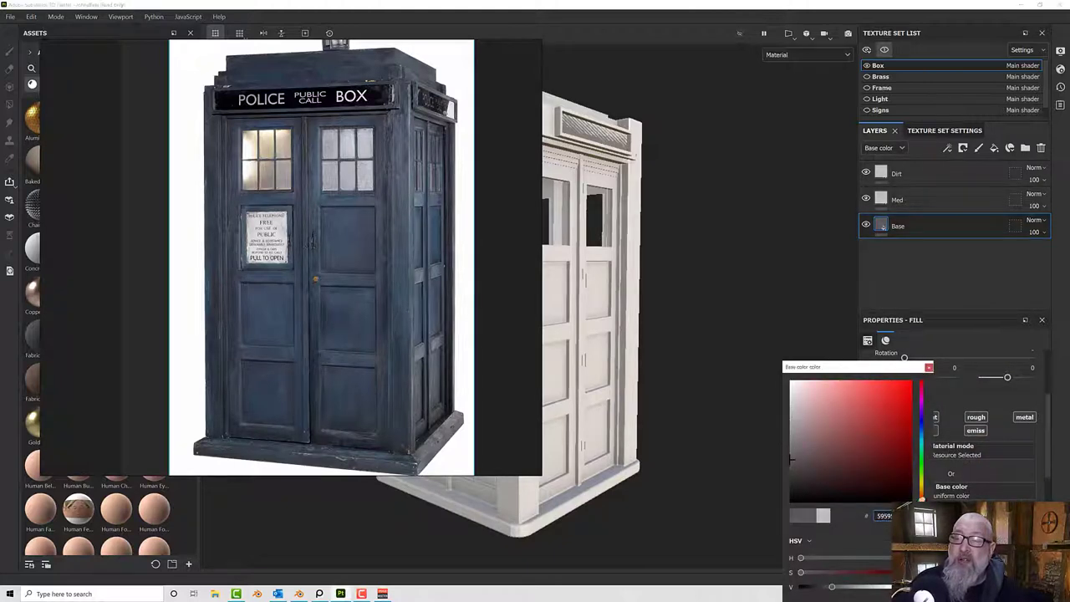
drag(916, 515, 400, 351)
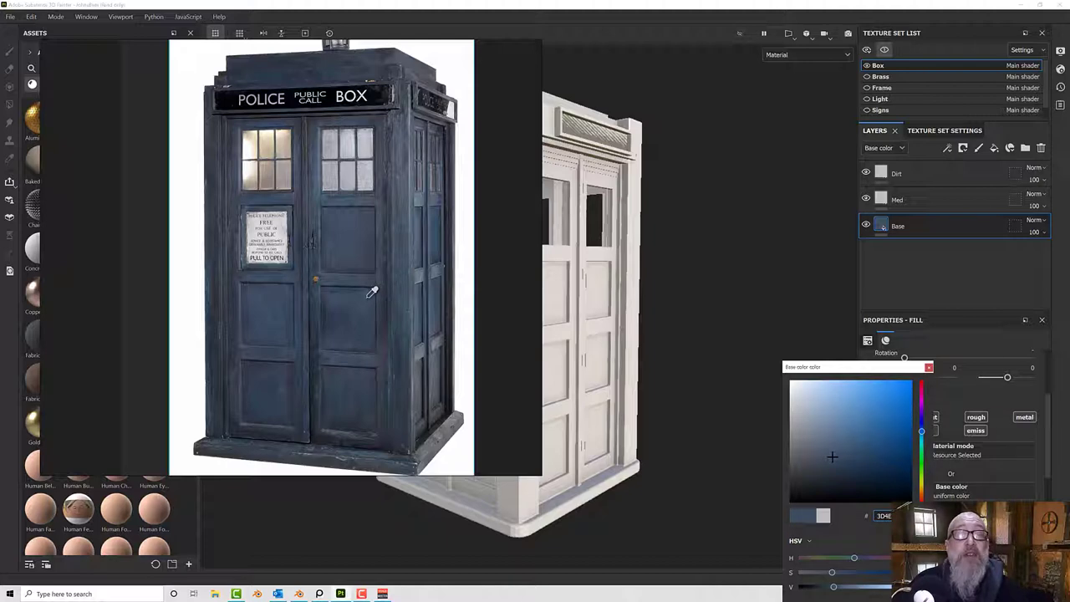
click(928, 367)
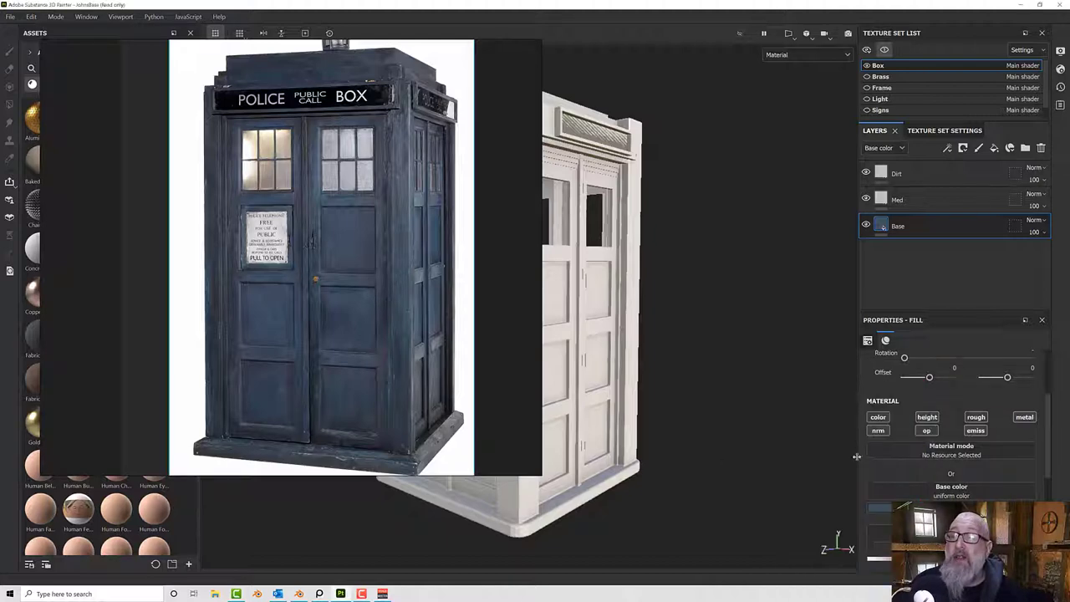
Set the base colors of the Med and Dirt layers to darker blue tones sampled from the reference image.
click(920, 199)
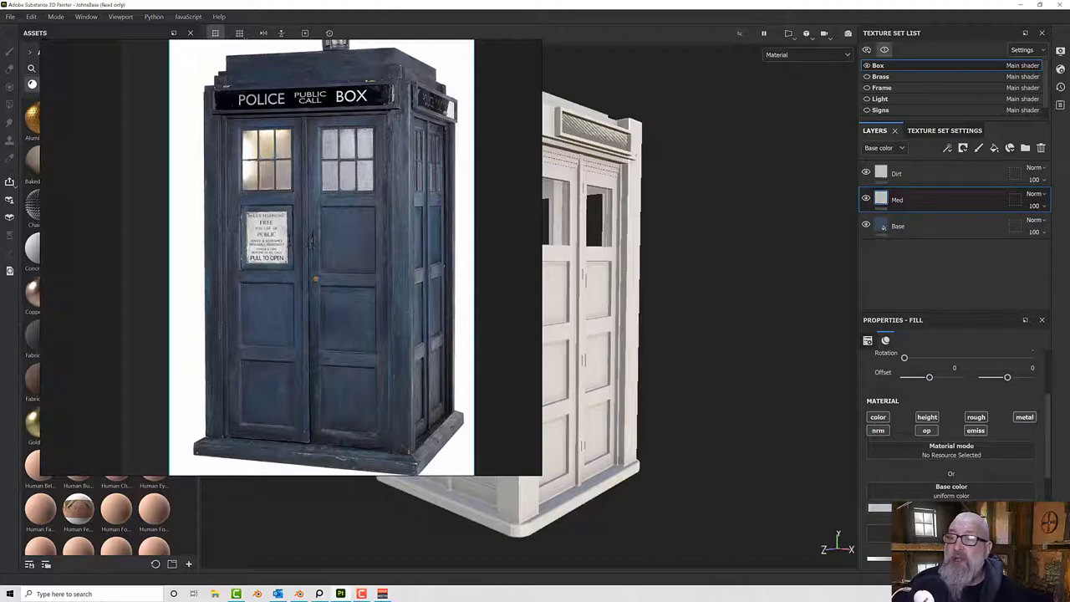
click(1027, 507)
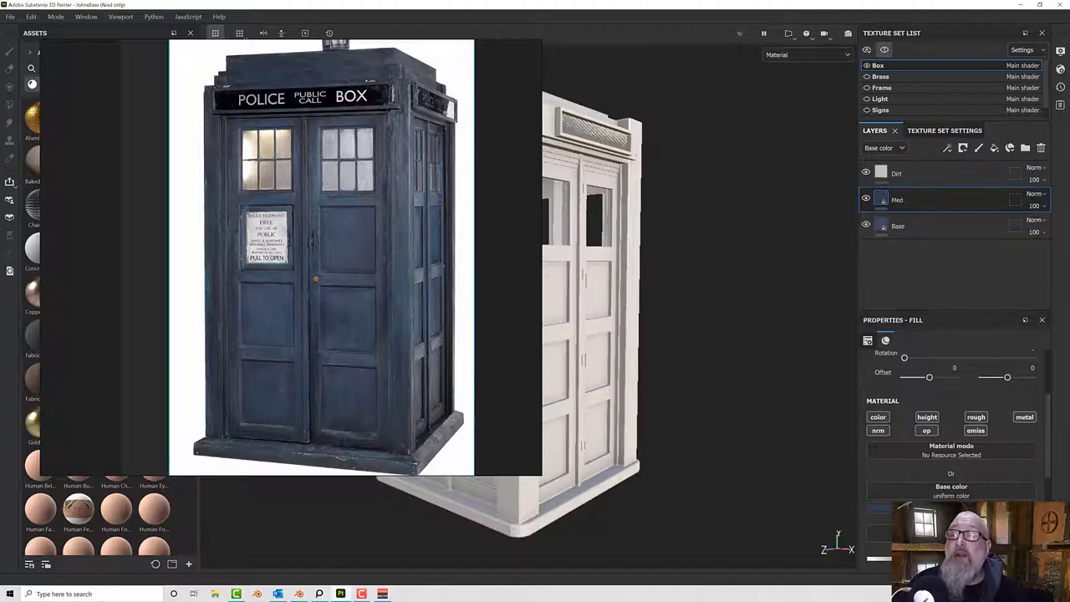
click(881, 173)
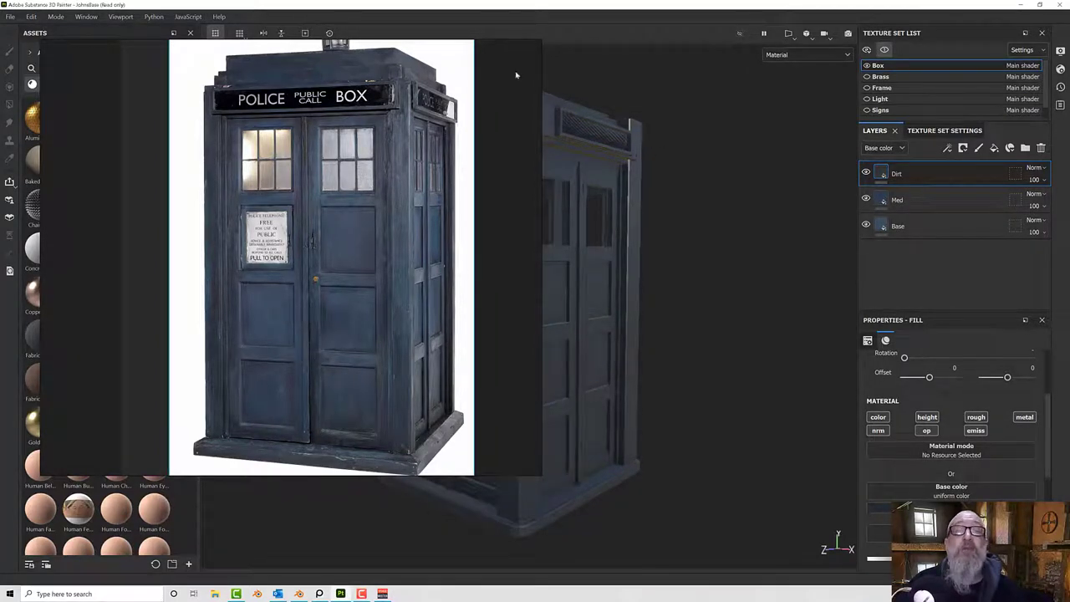
Hide the reference image window and return to Substance 3D Painter.
click(306, 595)
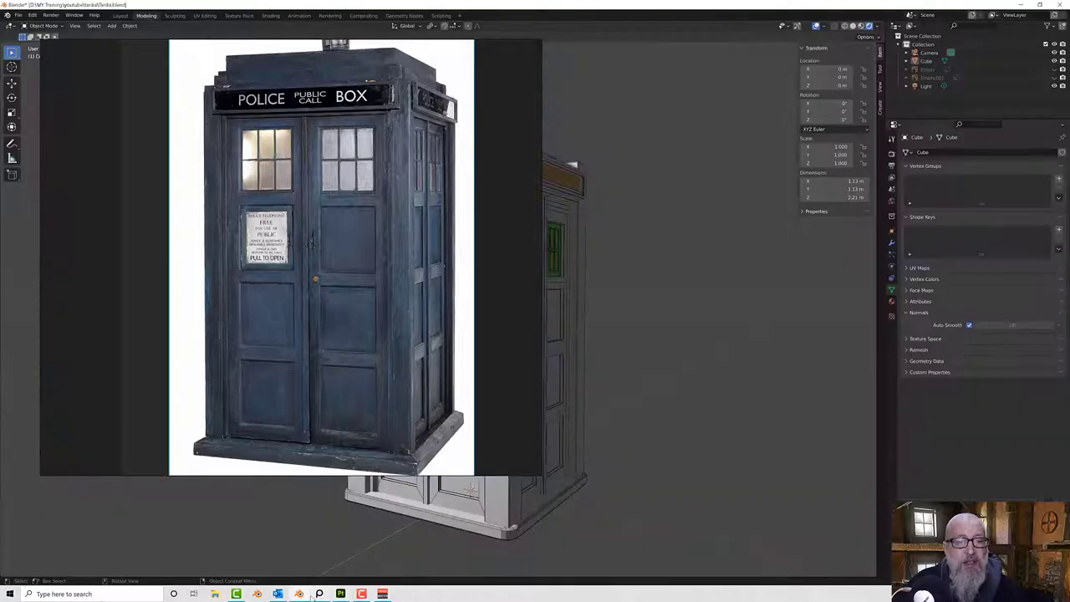
click(320, 594)
click(320, 593)
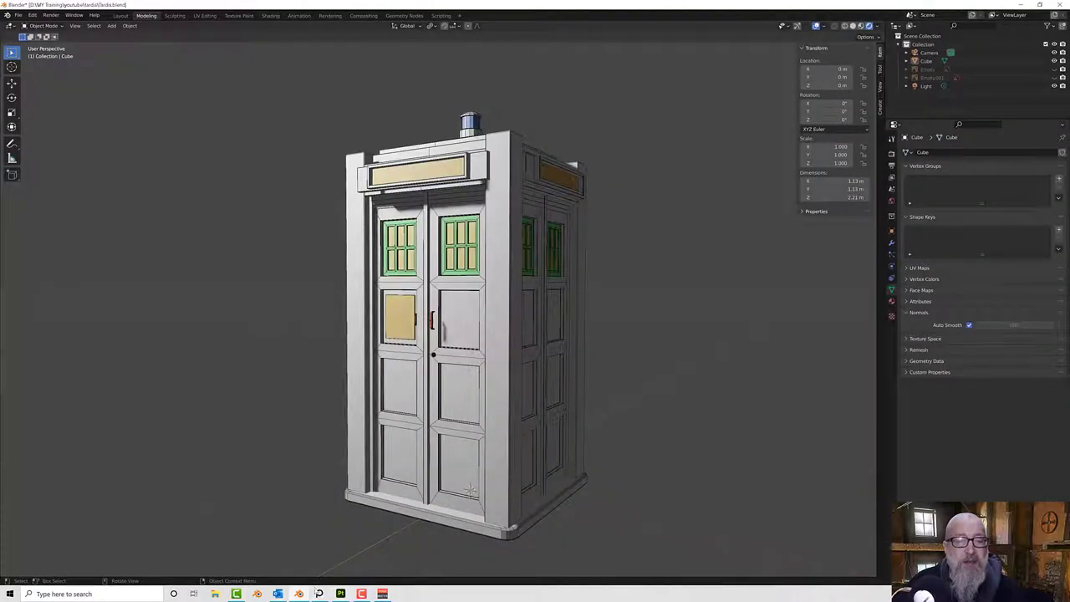
click(341, 593)
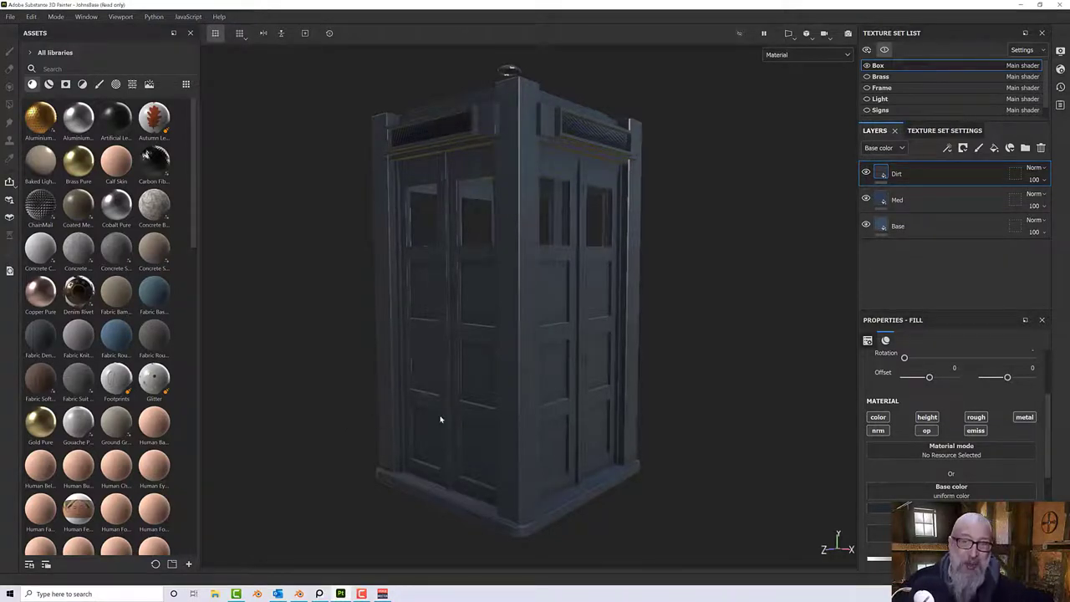
Hide the Dirt layer and check the blue fill on the box from several angles.
click(866, 172)
alt+drag(566, 335, 739, 300)
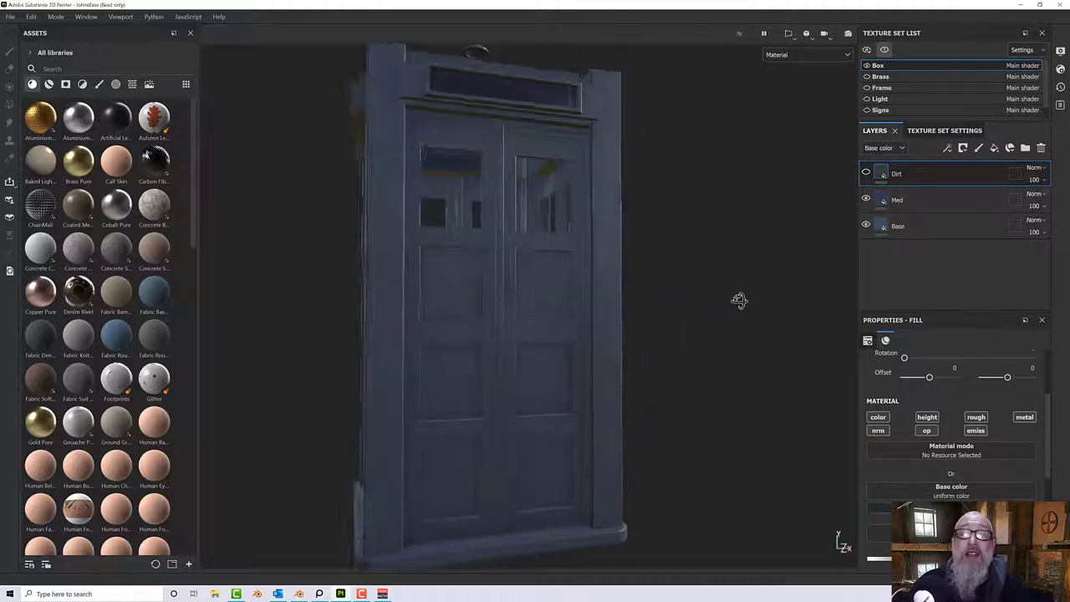
alt+right_drag(739, 300, 676, 323)
alt+drag(676, 322, 563, 311)
alt+right_drag(636, 362, 597, 272)
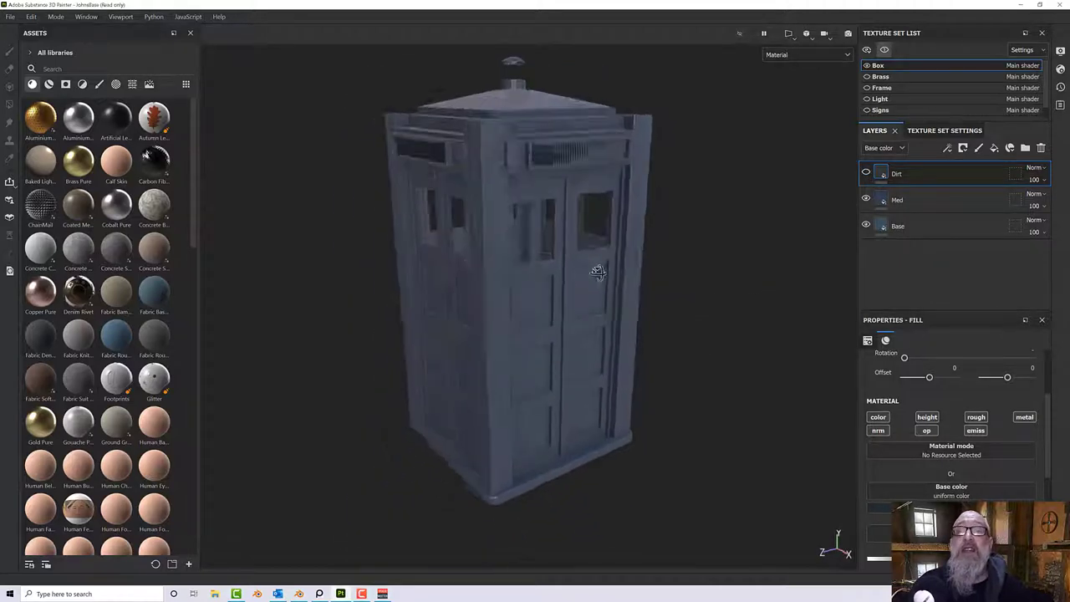
alt+drag(597, 272, 606, 249)
alt+middle_drag(607, 249, 633, 241)
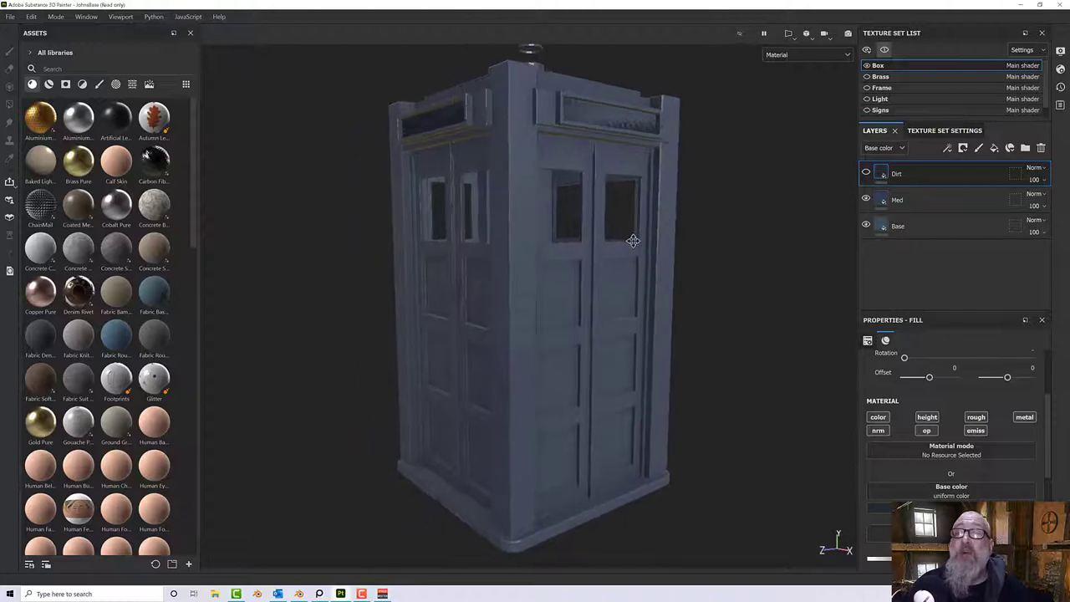
Add a black mask to the Med layer and drive it with an Ambient Occlusion generator.
click(908, 203)
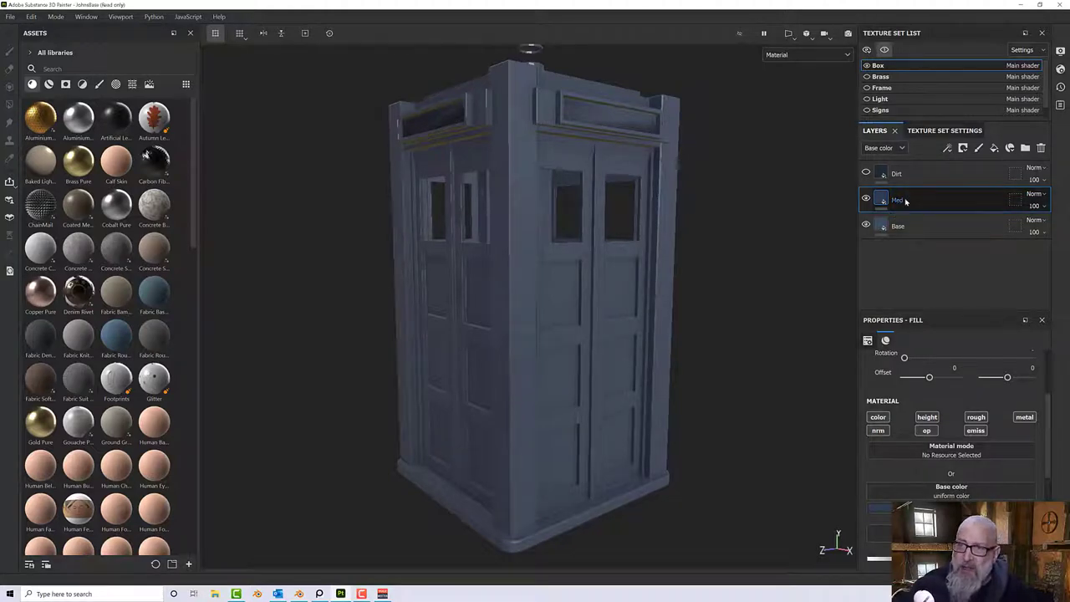
right_click(906, 201)
click(948, 19)
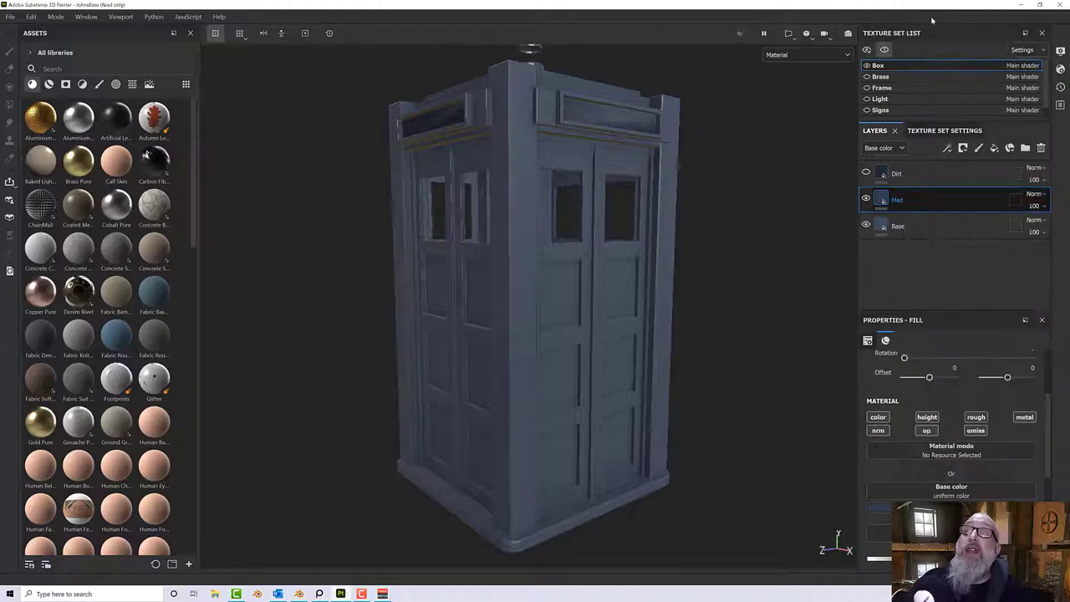
key(1)
right_click(900, 200)
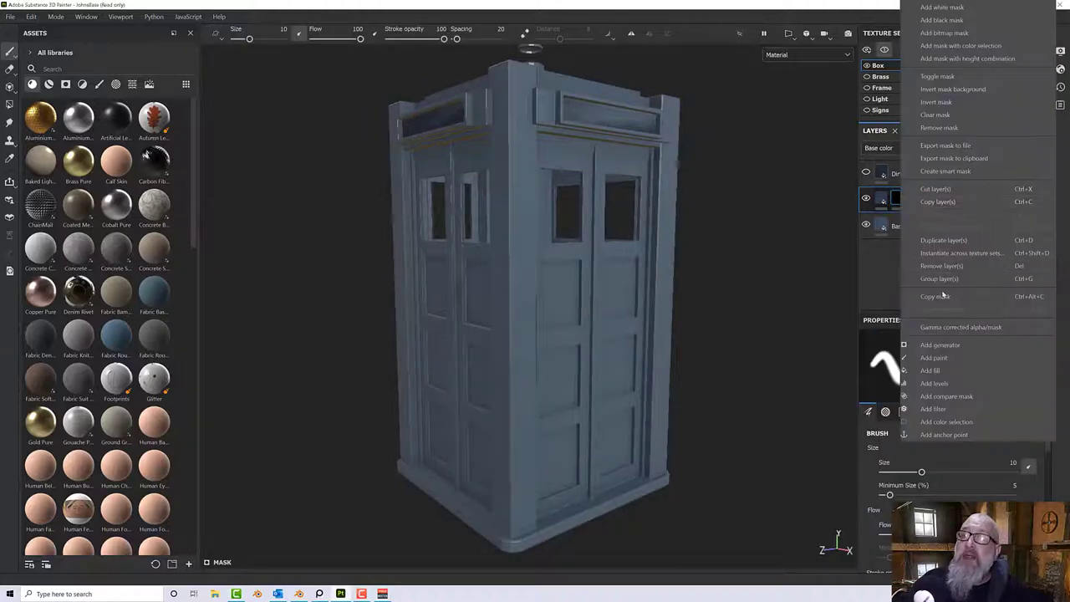
click(943, 344)
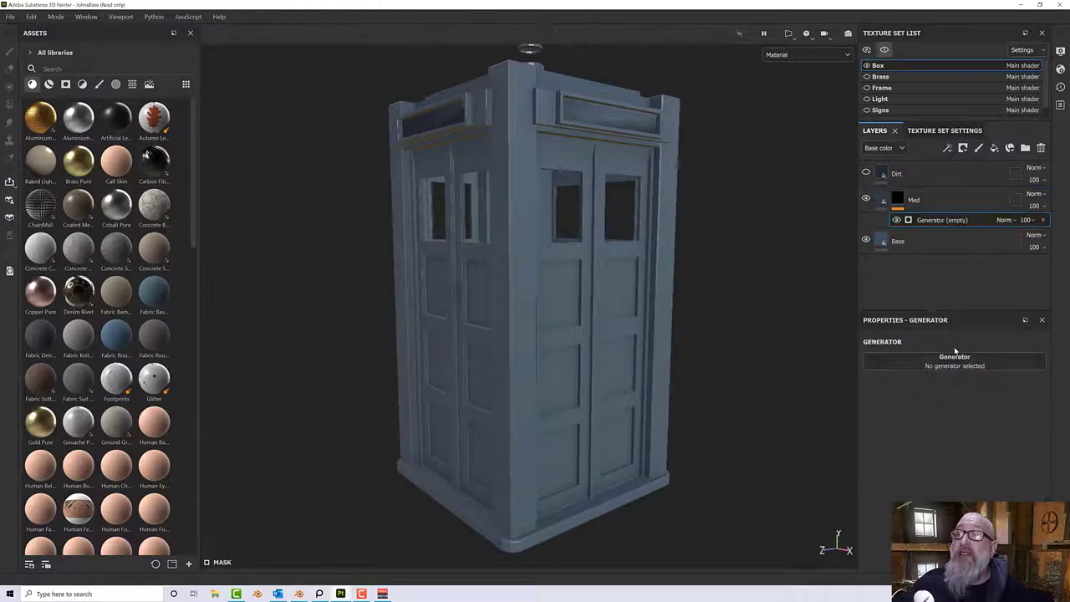
click(947, 362)
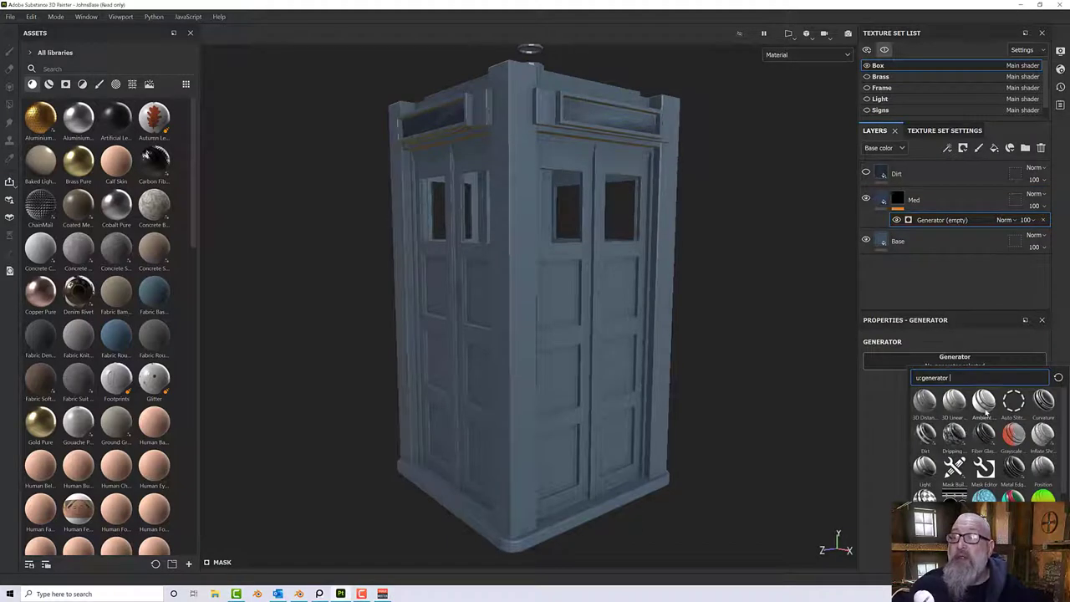
click(984, 403)
Display only the mask in the viewport to examine the Med layer's ambient occlusion coverage.
alt+drag(549, 314, 539, 293)
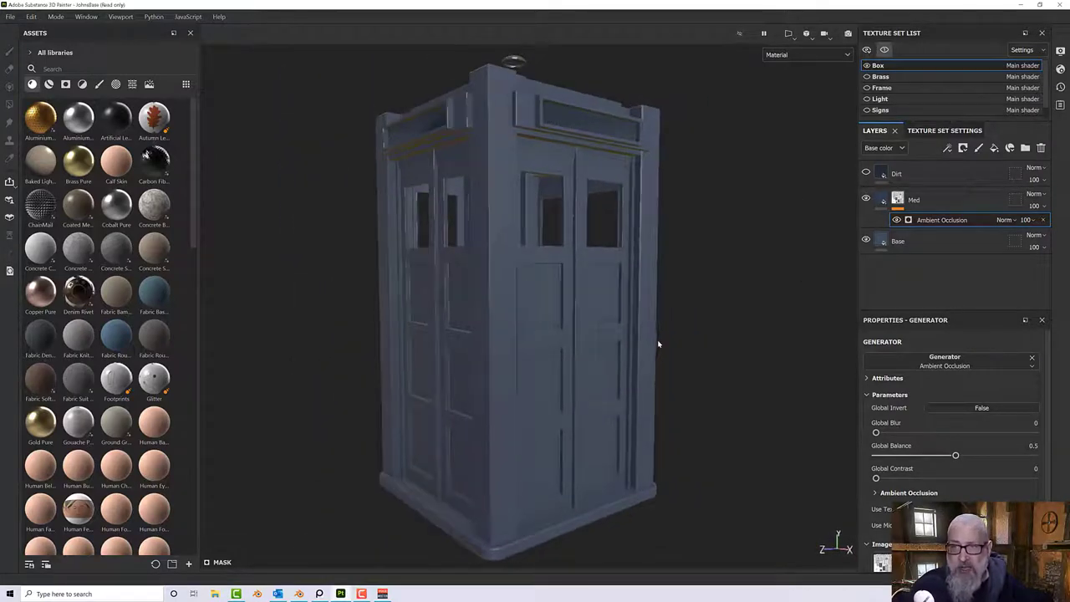
alt+drag(658, 343, 686, 295)
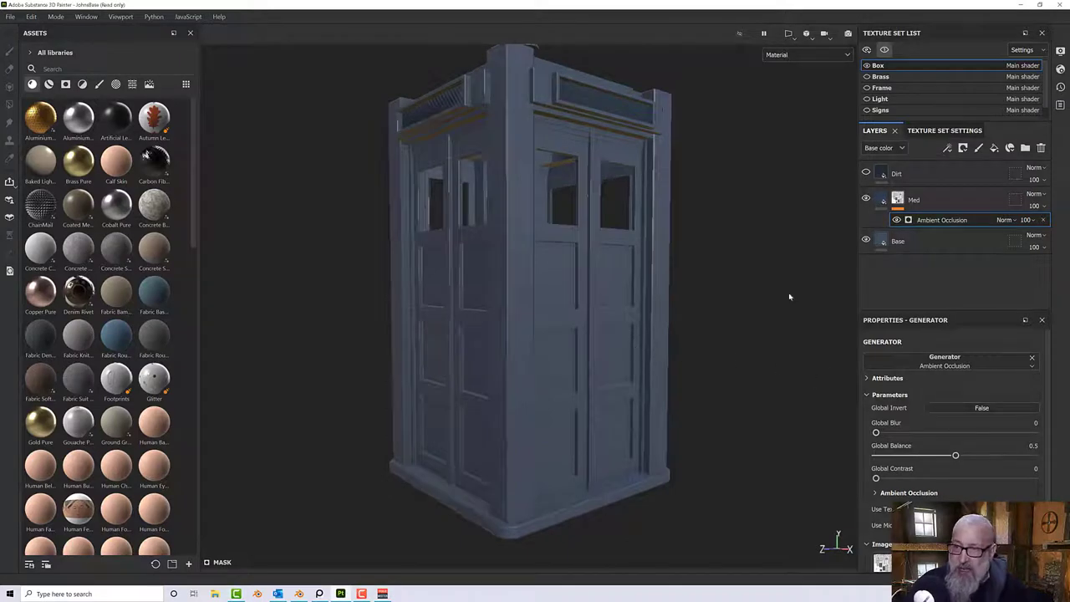
click(778, 56)
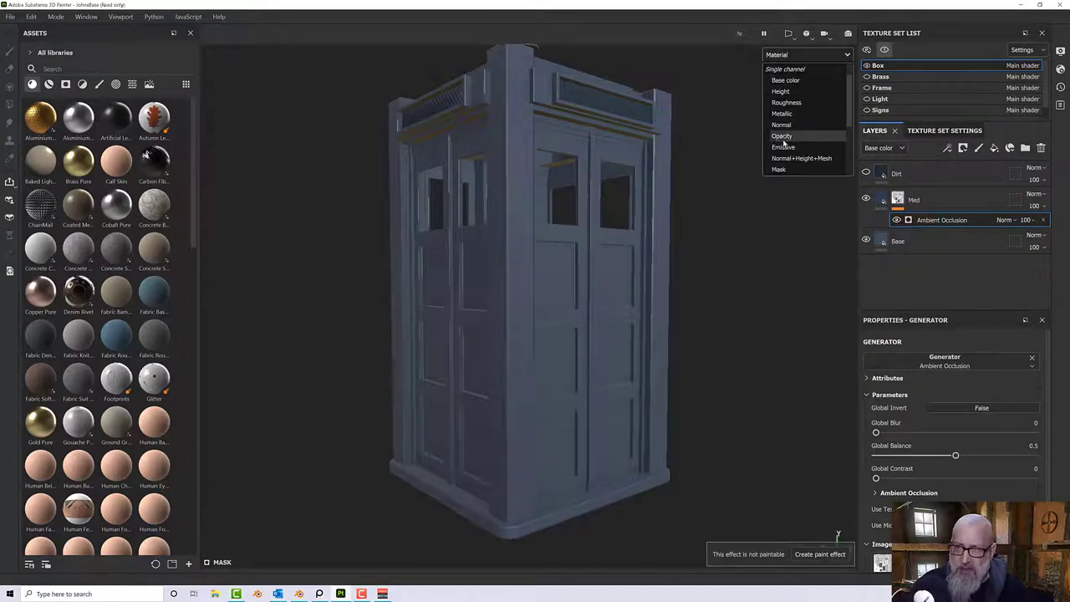
click(780, 168)
alt+drag(572, 226, 573, 258)
scroll(572, 257, up, 2)
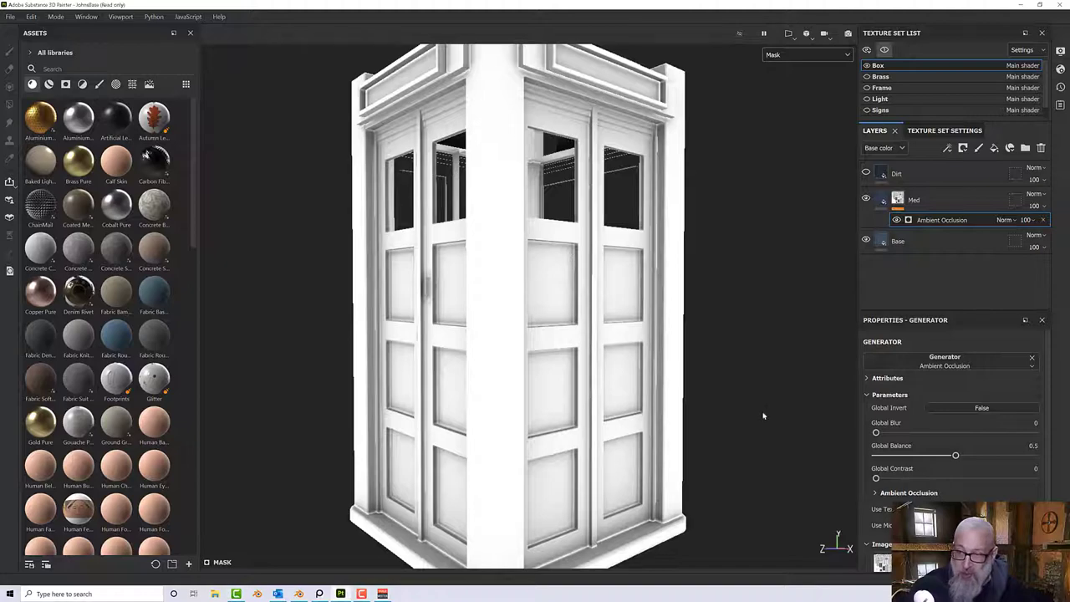
Set Global Invert to True on the Ambient Occlusion generator and check the mask around the door panels.
click(968, 408)
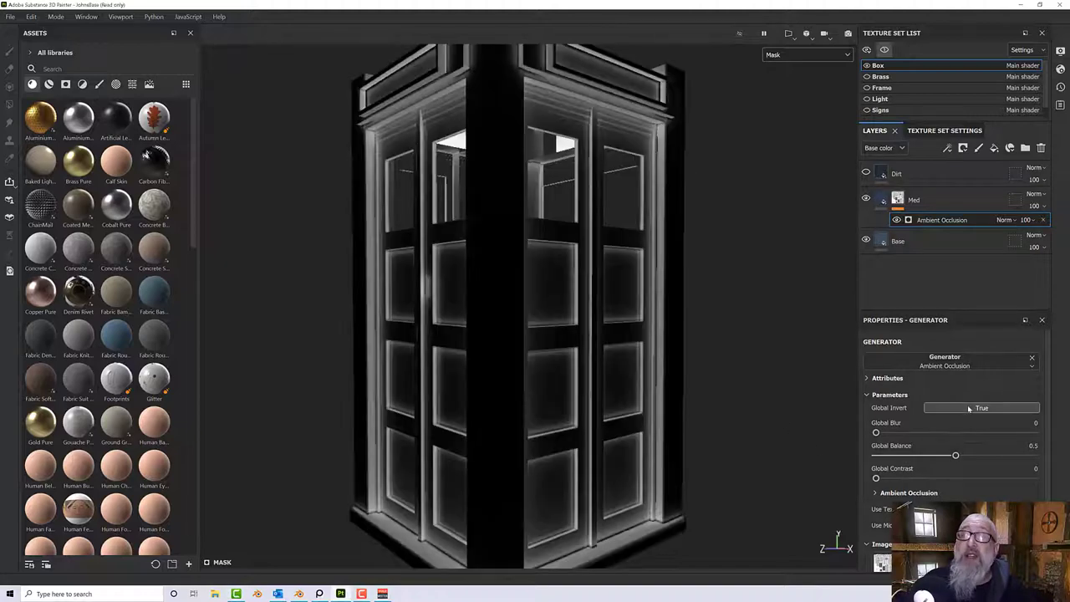
alt+drag(721, 402, 799, 410)
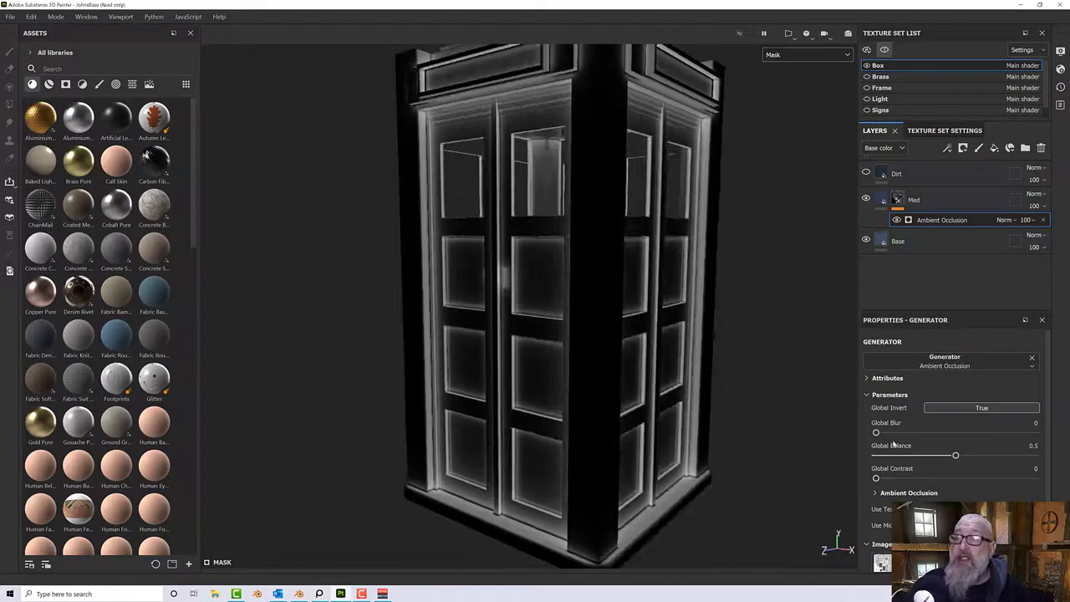
alt+drag(644, 403, 826, 479)
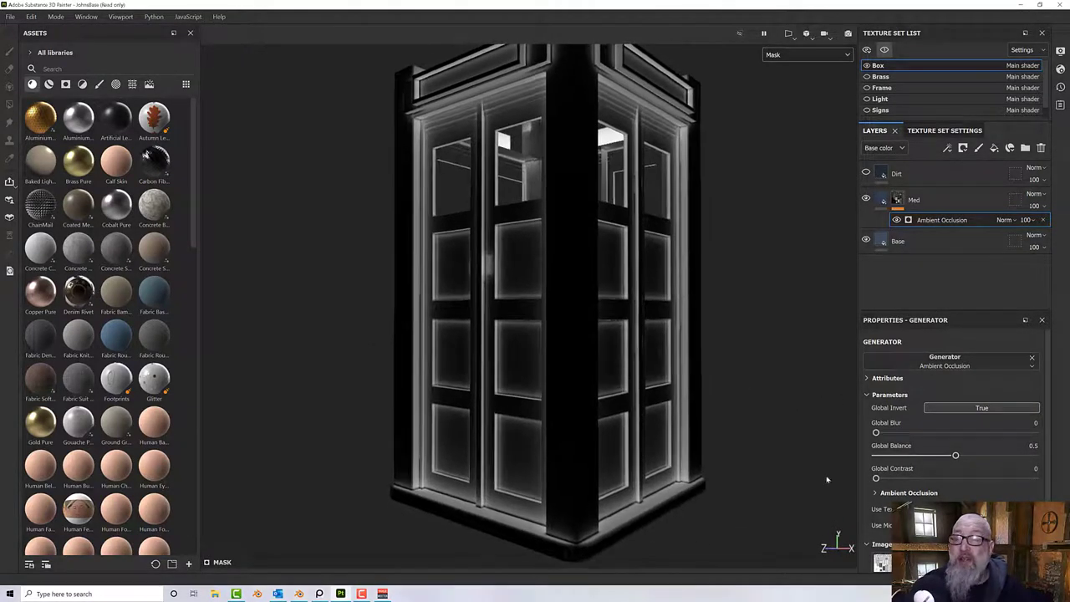
Set the balance in the generator's Ambient Occlusion parameters to 0.18 and check the mask around the doors.
click(876, 493)
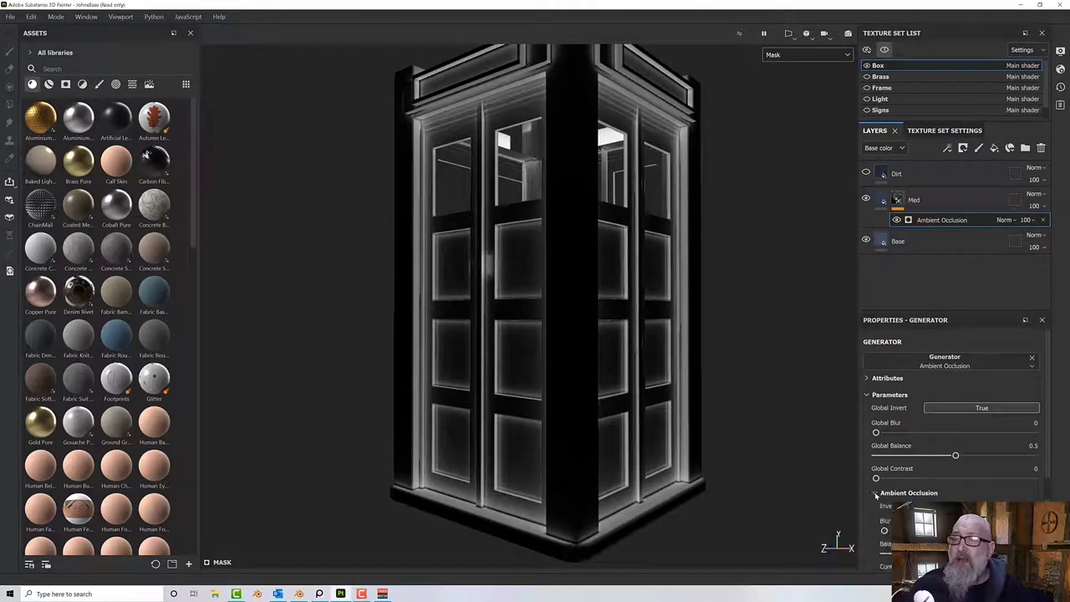
scroll(962, 491, down, 2)
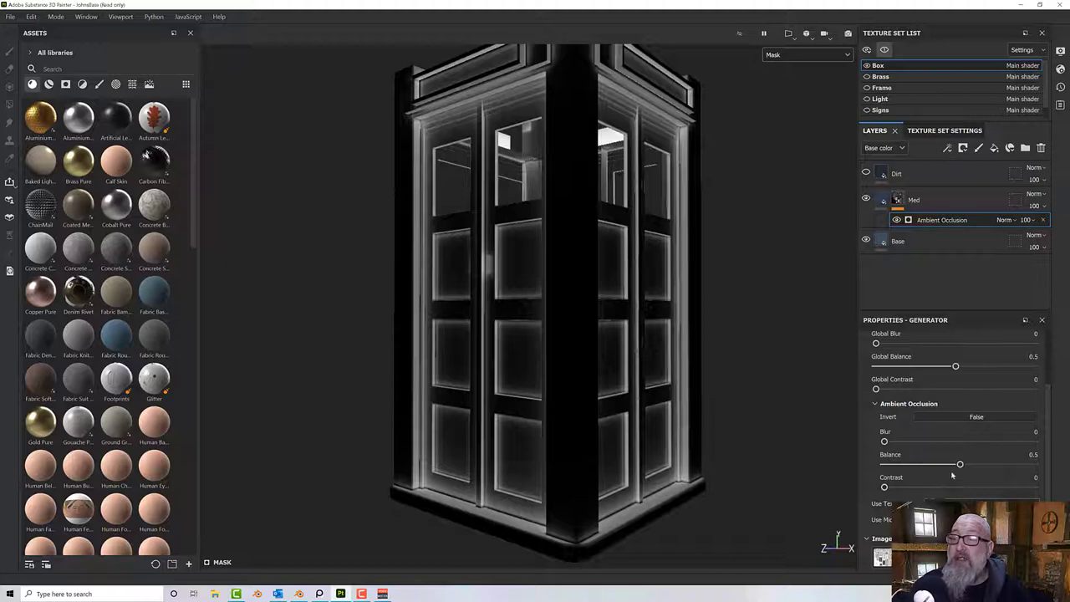
drag(959, 464, 911, 472)
alt+drag(636, 437, 711, 444)
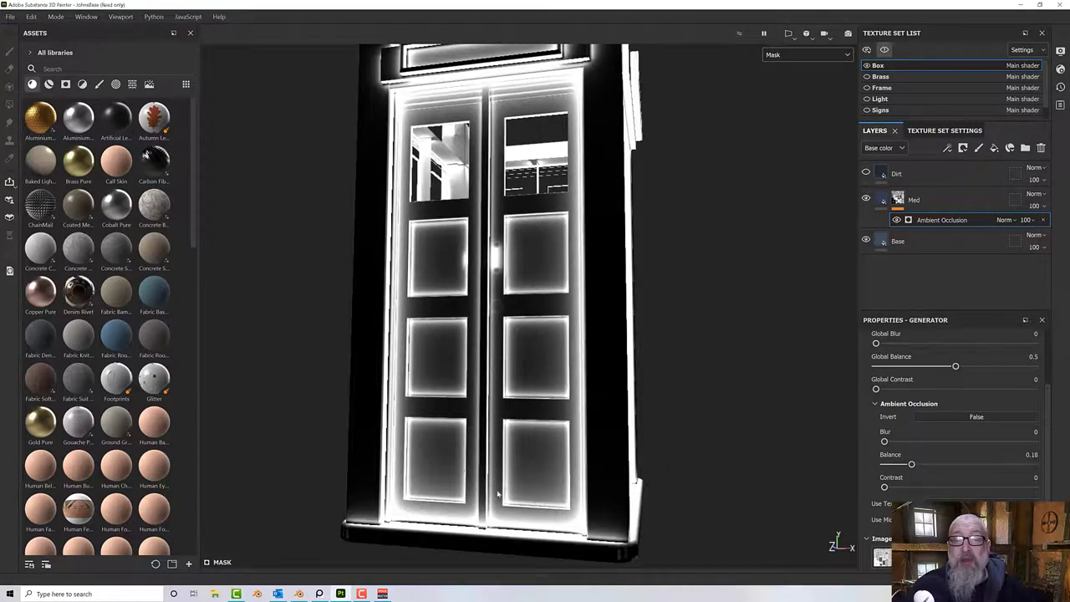
alt+drag(497, 494, 425, 484)
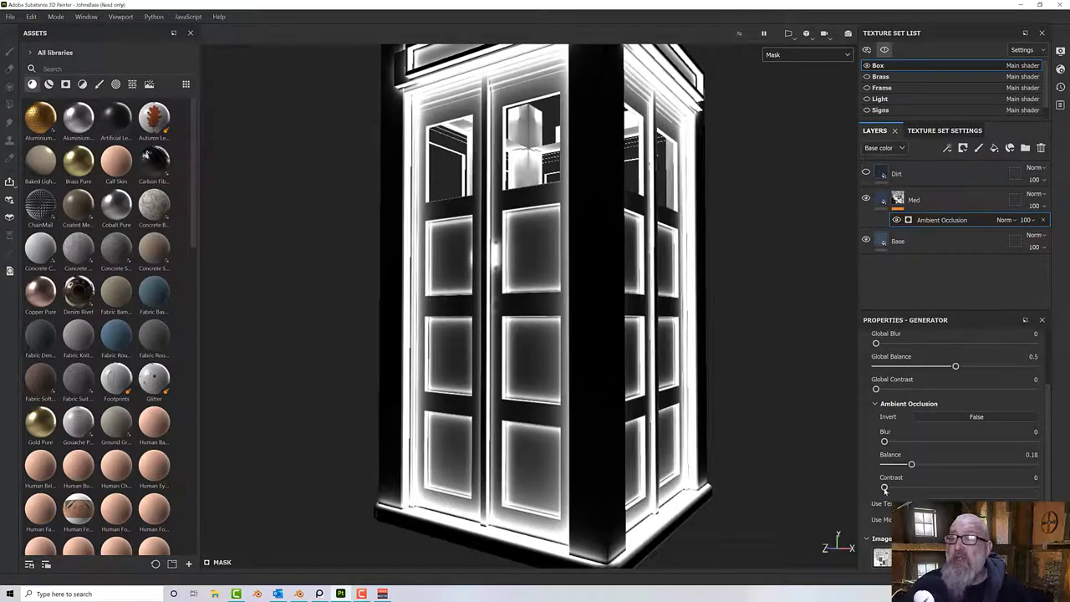
Set the contrast in the generator's Ambient Occlusion parameters to 0.1, leaving the blur at 0.
mouse_move(884, 489)
mouse_down()
mouse_move(1042, 488)
mouse_move(884, 490)
mouse_move(899, 488)
mouse_up()
alt+drag(694, 463, 644, 441)
drag(884, 442, 877, 451)
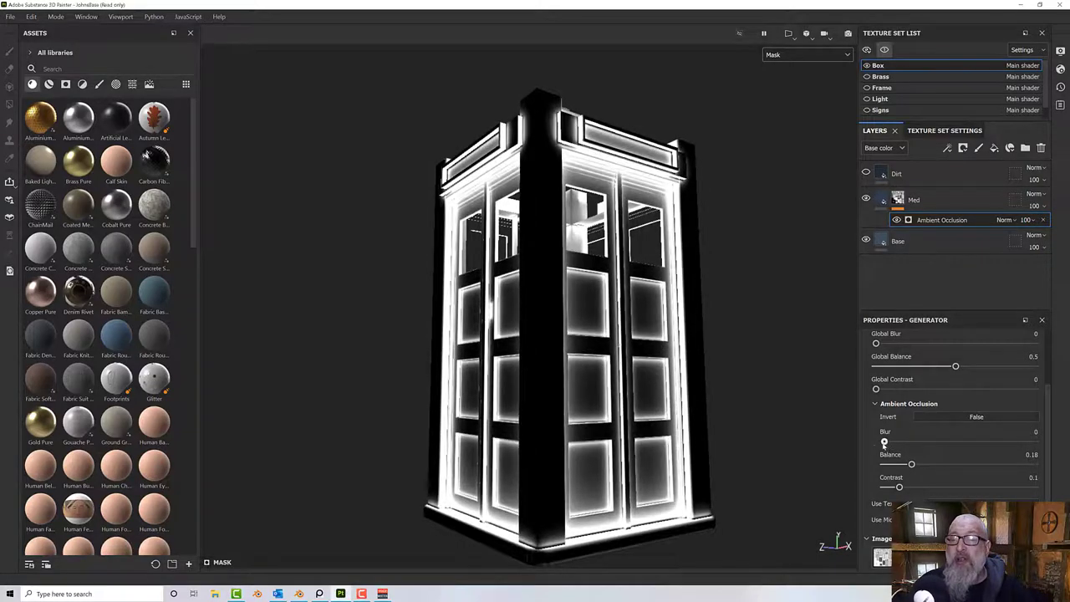
alt+drag(664, 415, 737, 341)
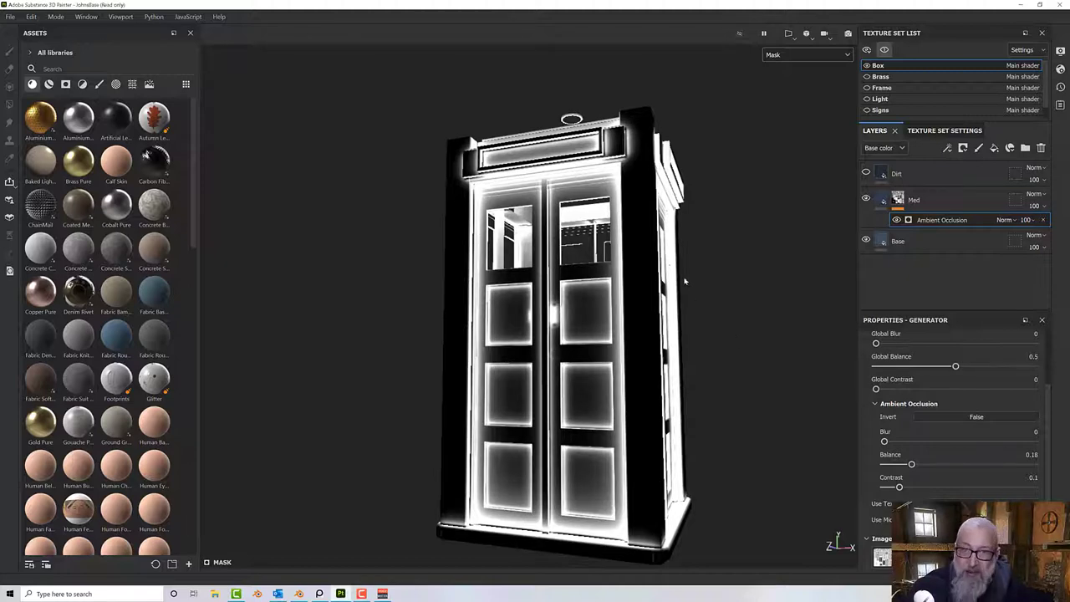
Add a second generator to the Med layer's mask and load the Curvature generator into it.
alt+drag(684, 282, 581, 368)
right_click(903, 198)
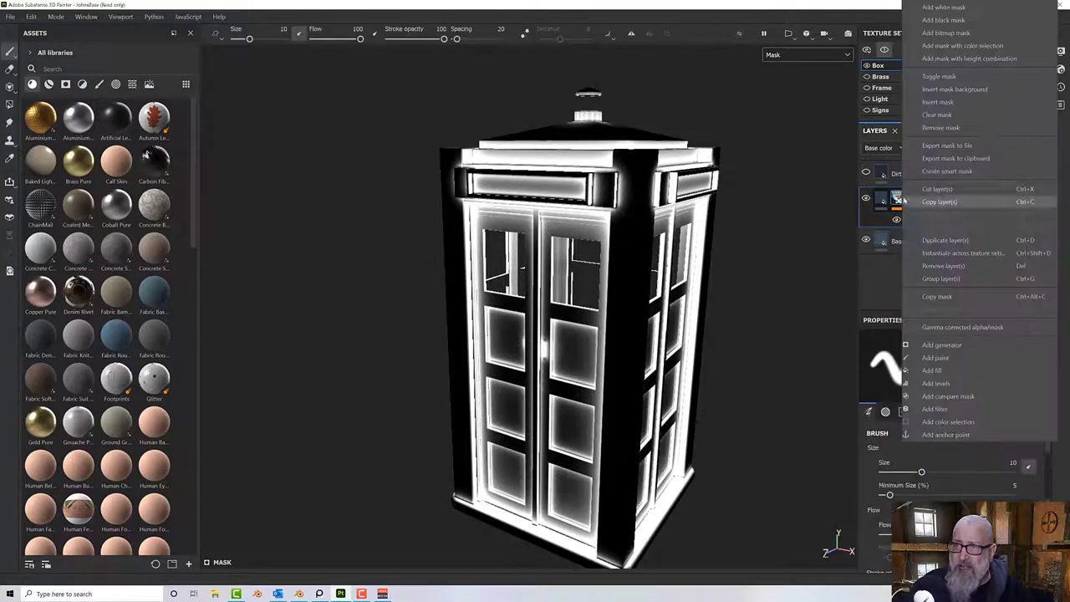
click(943, 345)
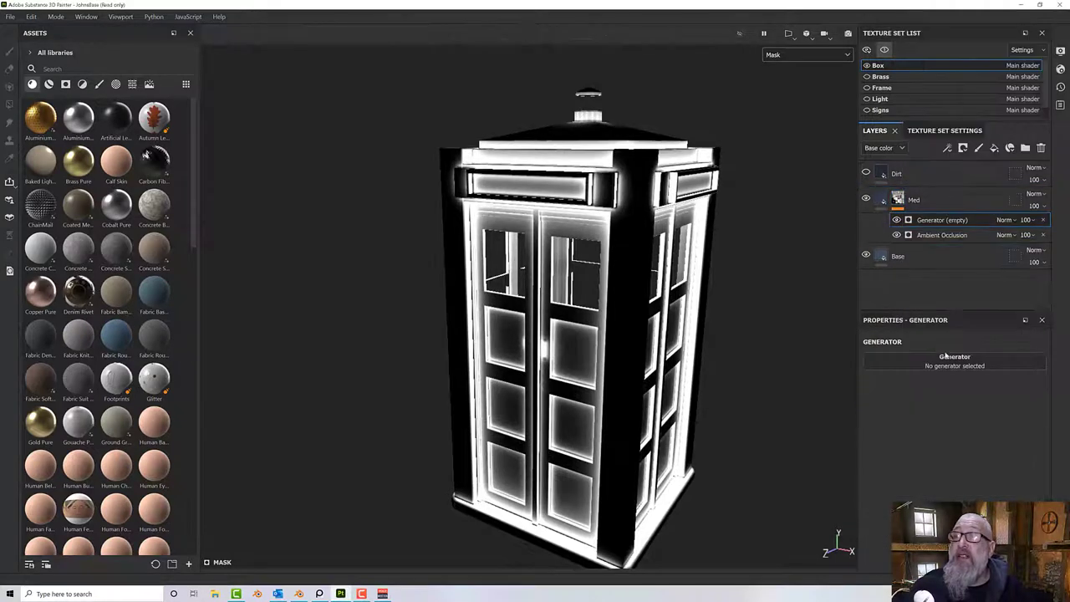
click(946, 357)
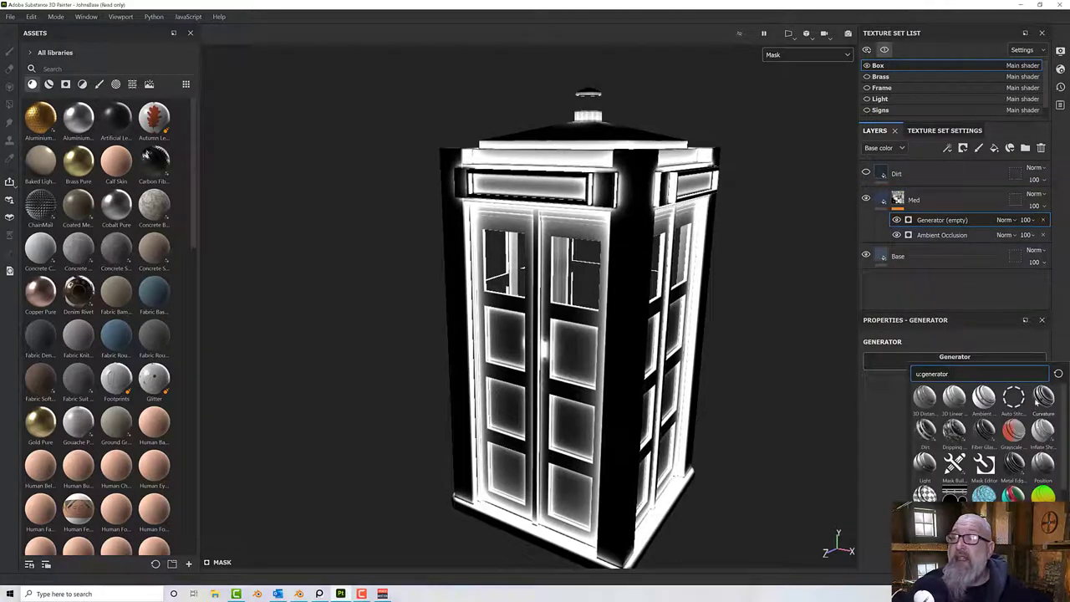
click(1043, 398)
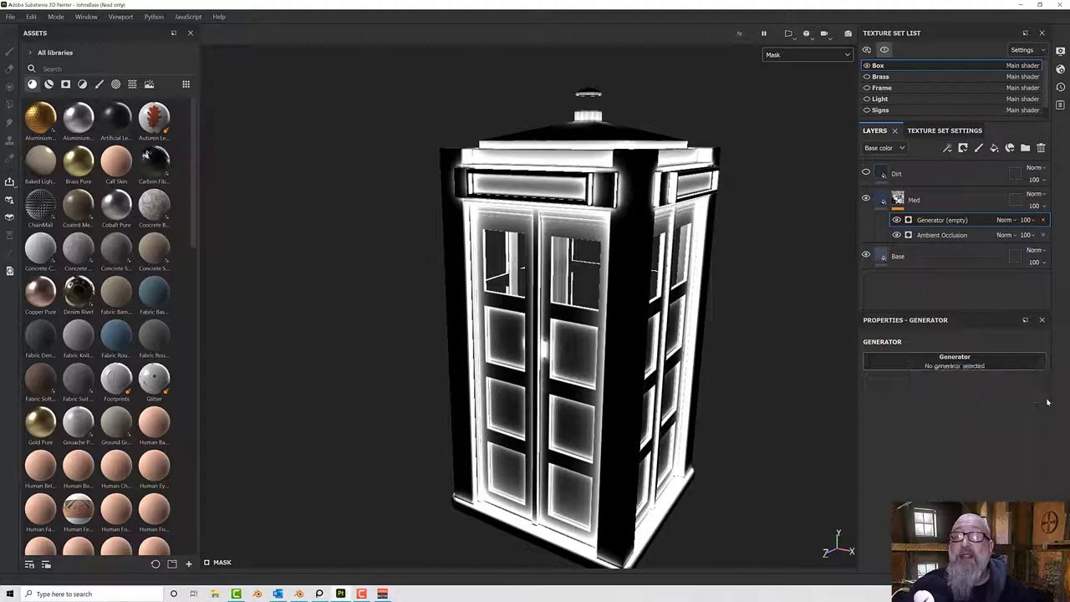
mouse_move(769, 332)
alt+mouse_down()
mouse_move(776, 260)
mouse_move(764, 346)
mouse_move(758, 318)
mouse_move(758, 336)
alt+mouse_up()
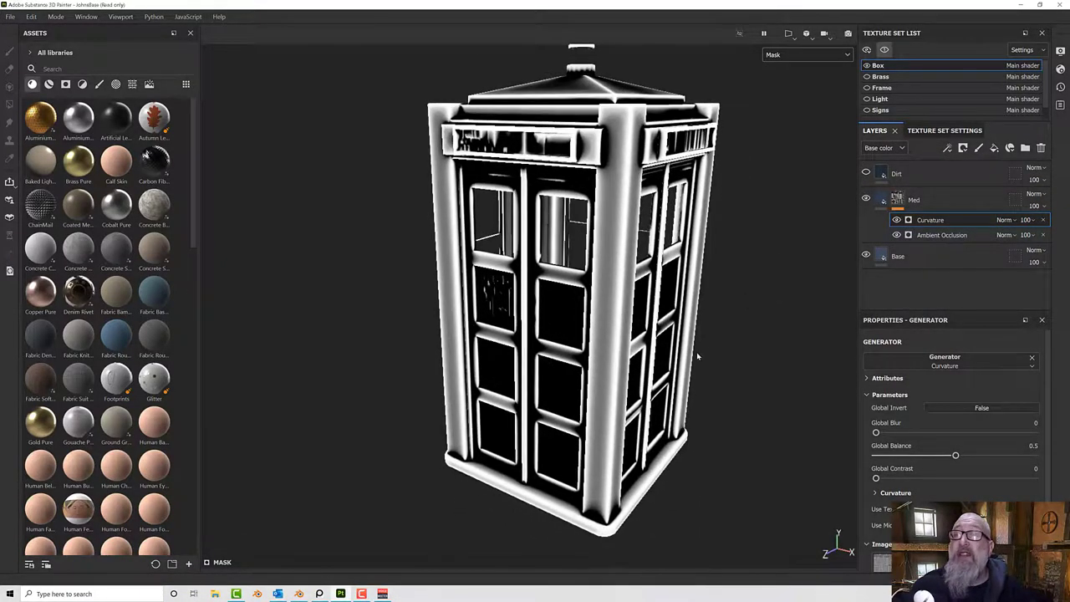
Blend the Curvature generator over the Ambient Occlusion with Linear dodge (Add) and check the combined mask.
alt+drag(698, 357, 702, 318)
click(1008, 219)
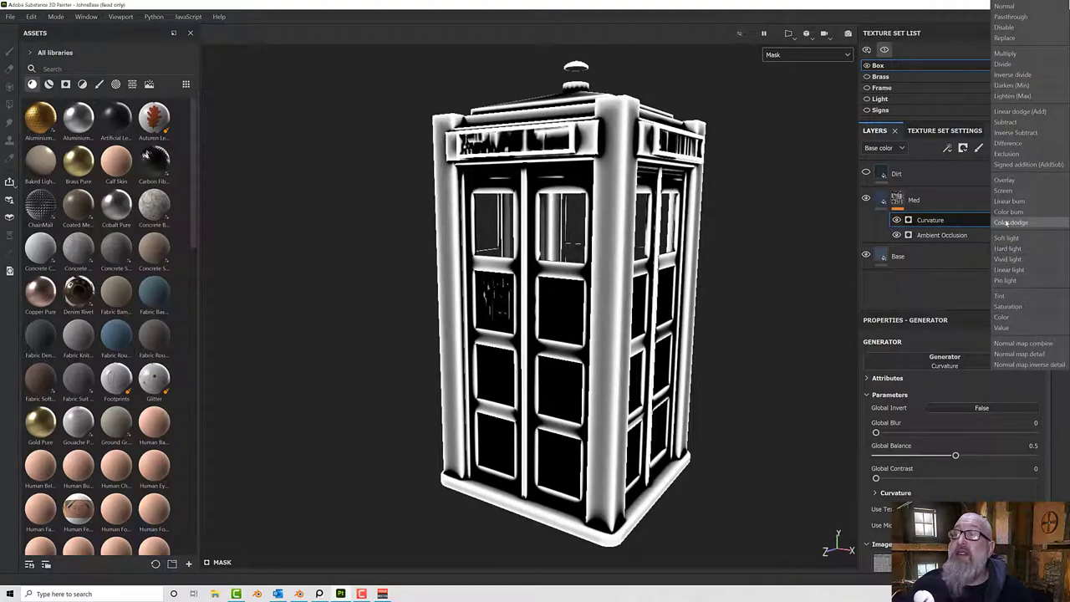
click(1003, 112)
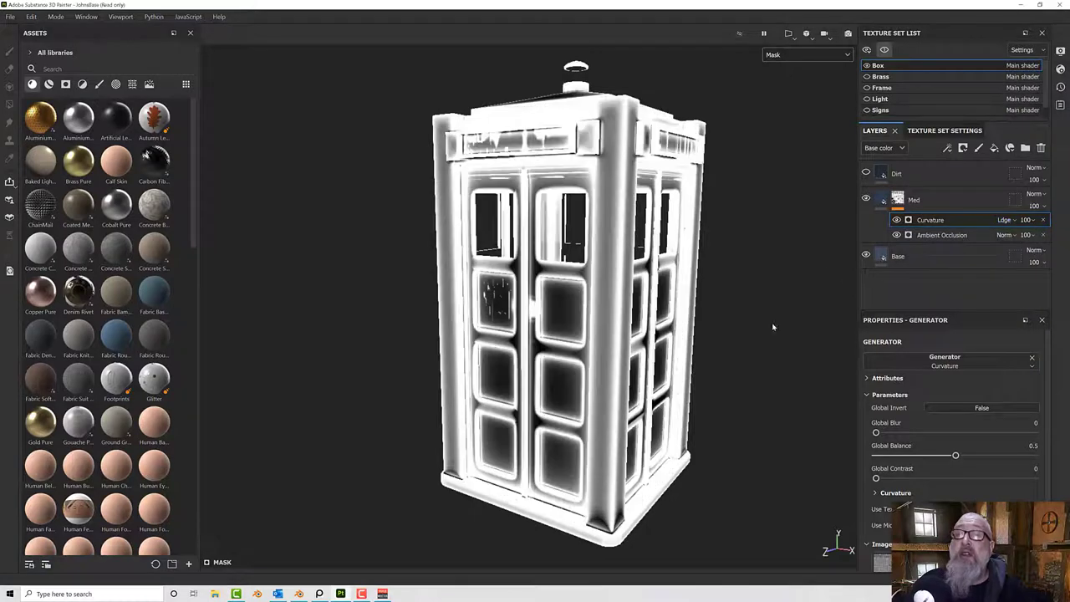
mouse_move(772, 327)
alt+mouse_down()
mouse_move(743, 318)
mouse_move(759, 377)
alt+mouse_up()
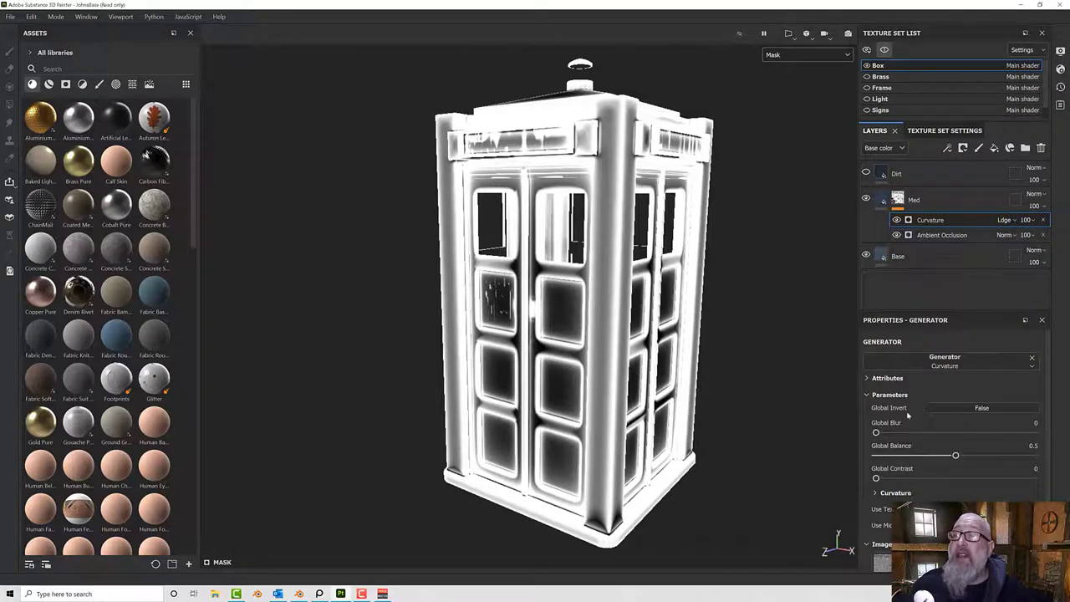
Reduce the generator's Curvature parameters to Soft 0.37, Medium 0.03, Large 0.01 and Big 0.03.
scroll(911, 480, down, 1)
click(876, 449)
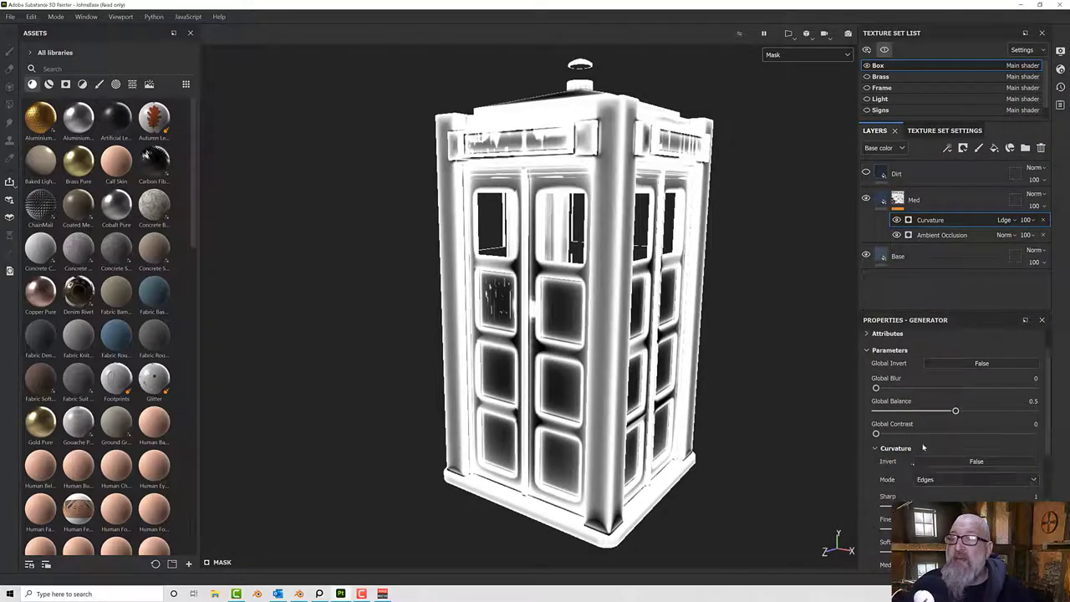
scroll(885, 526, down, 3)
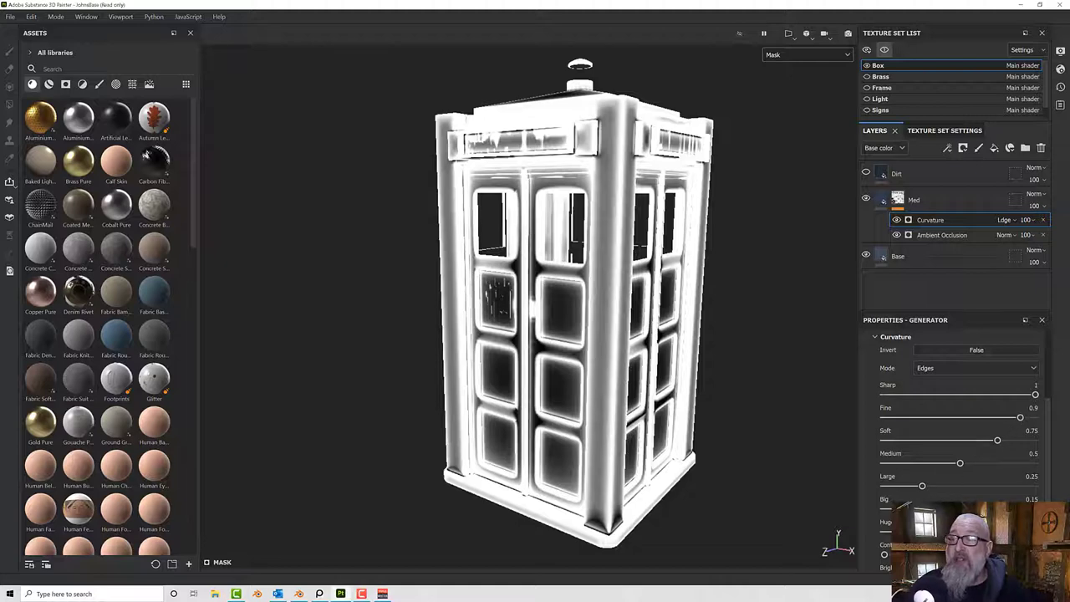
drag(903, 510, 889, 487)
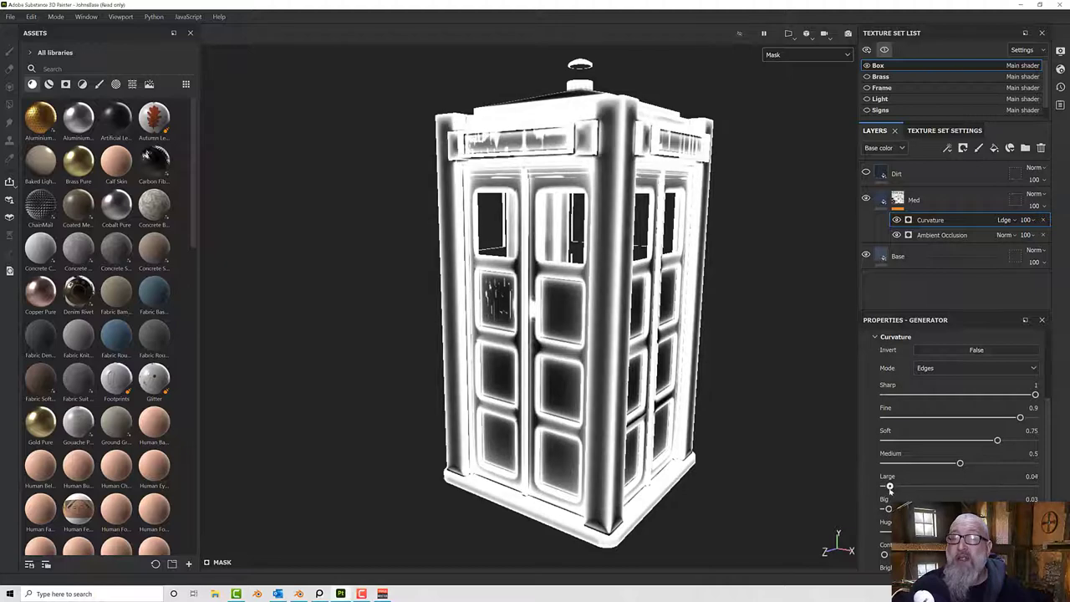
drag(959, 464, 886, 465)
drag(995, 439, 939, 450)
Set the Curvature brightness to -0.46 and check the mask on the door panels and corner posts.
alt+drag(660, 502, 693, 446)
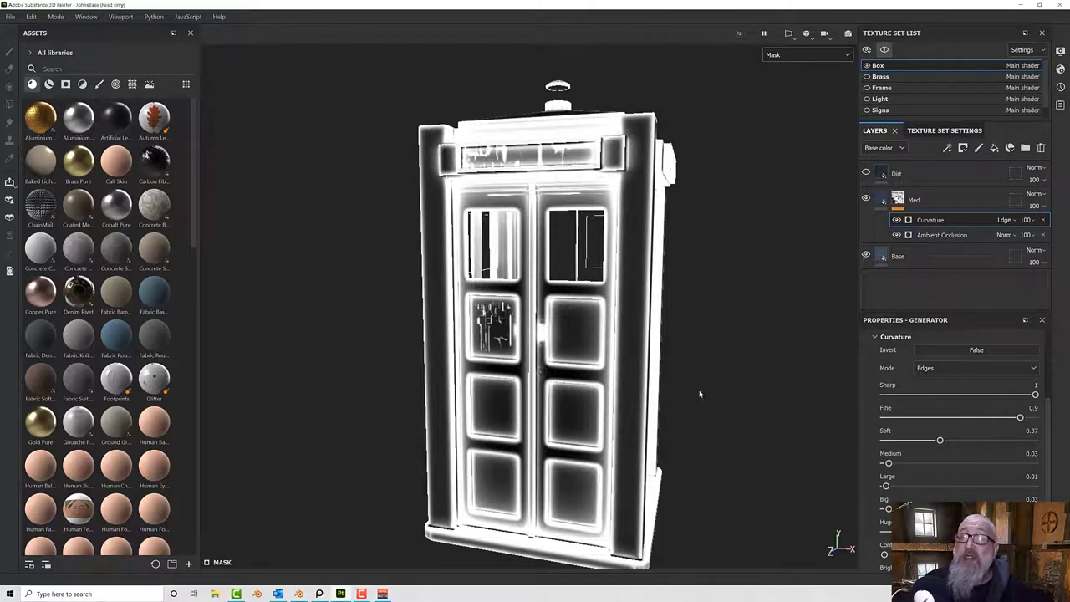
scroll(701, 393, down, 3)
alt+drag(710, 371, 615, 383)
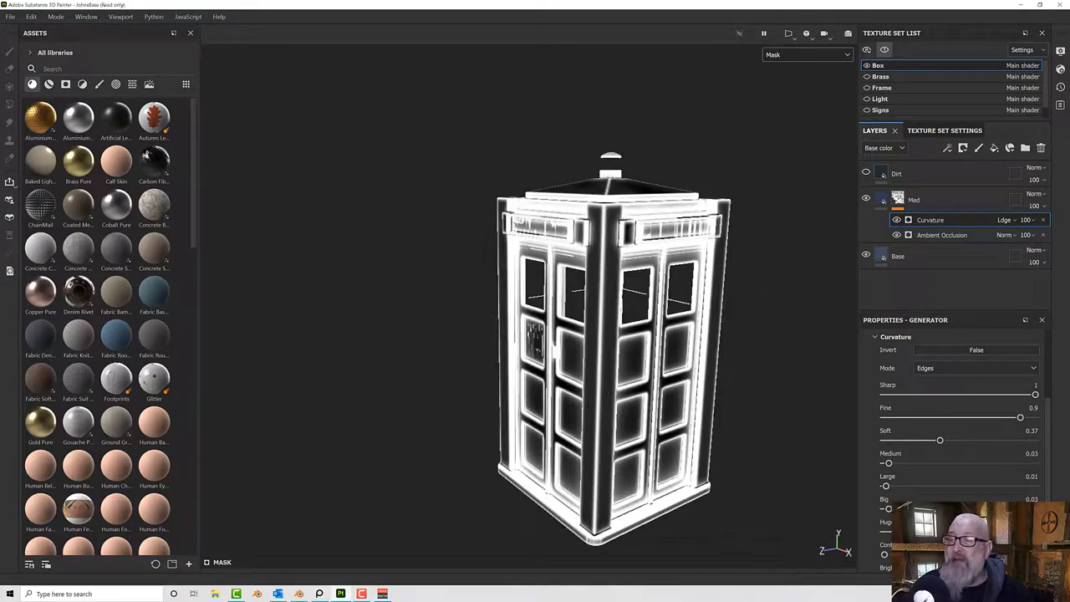
scroll(901, 505, down, 3)
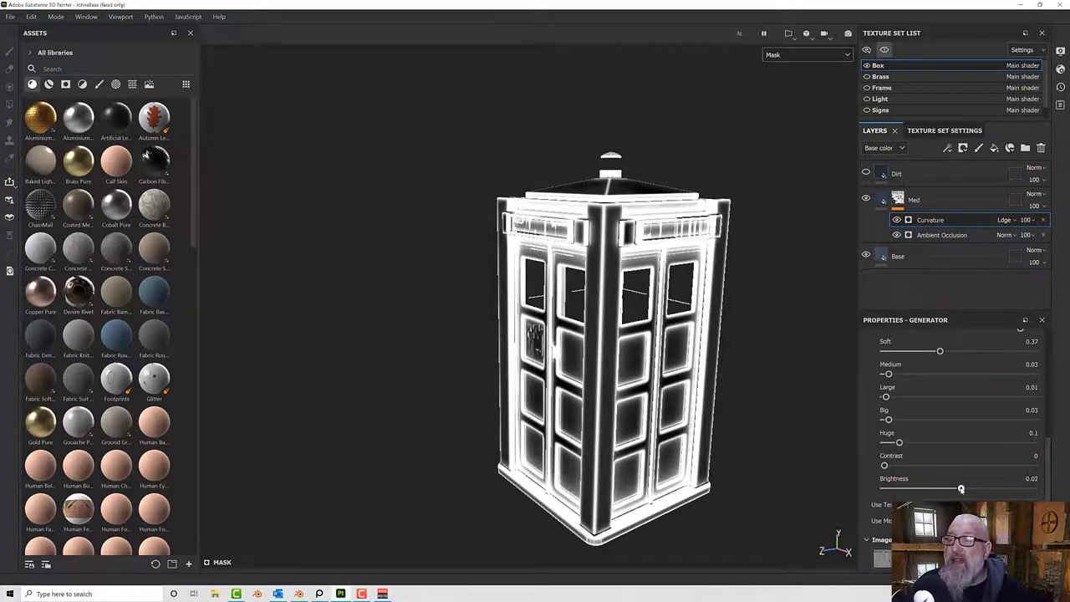
drag(960, 489, 924, 497)
alt+drag(608, 431, 681, 397)
scroll(560, 368, up, 5)
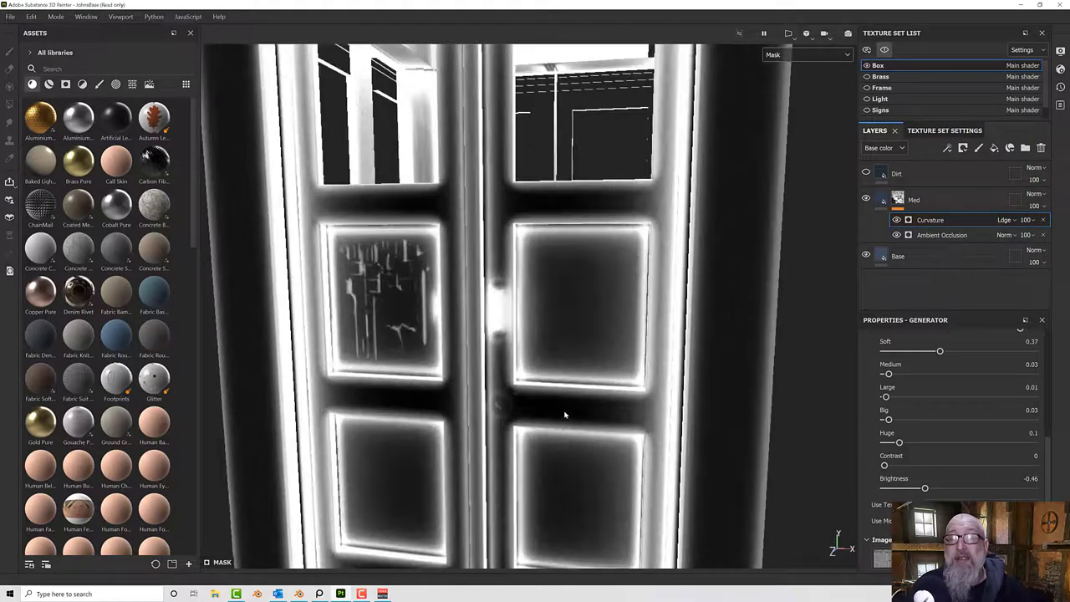
alt+drag(539, 407, 528, 364)
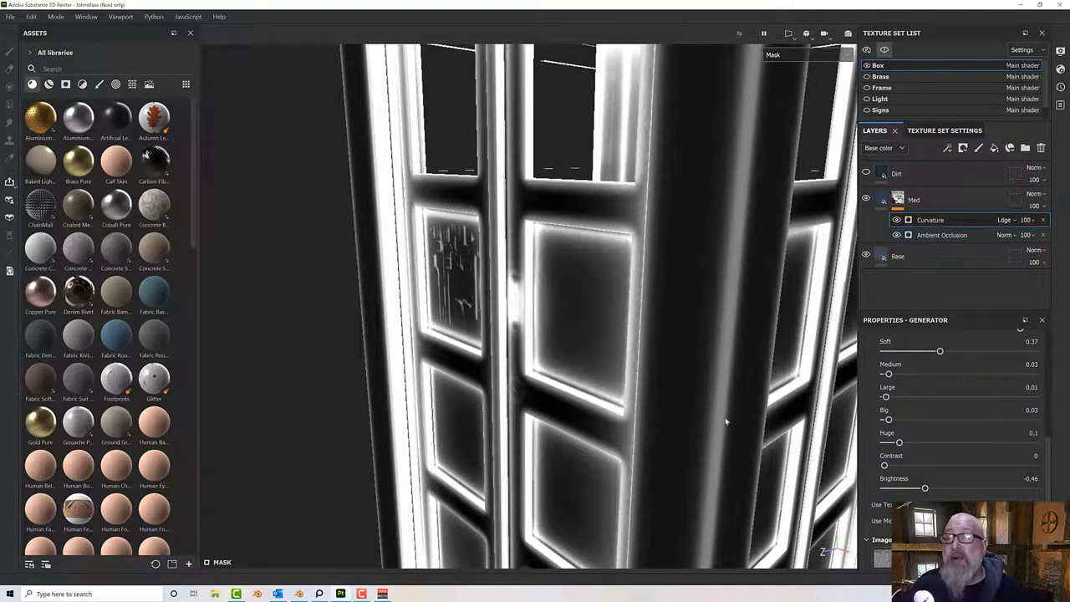
scroll(725, 422, down, 8)
alt+middle_drag(725, 413, 667, 384)
Return the viewport to the Material display and inspect the blended blues on the doors and corner post.
click(825, 54)
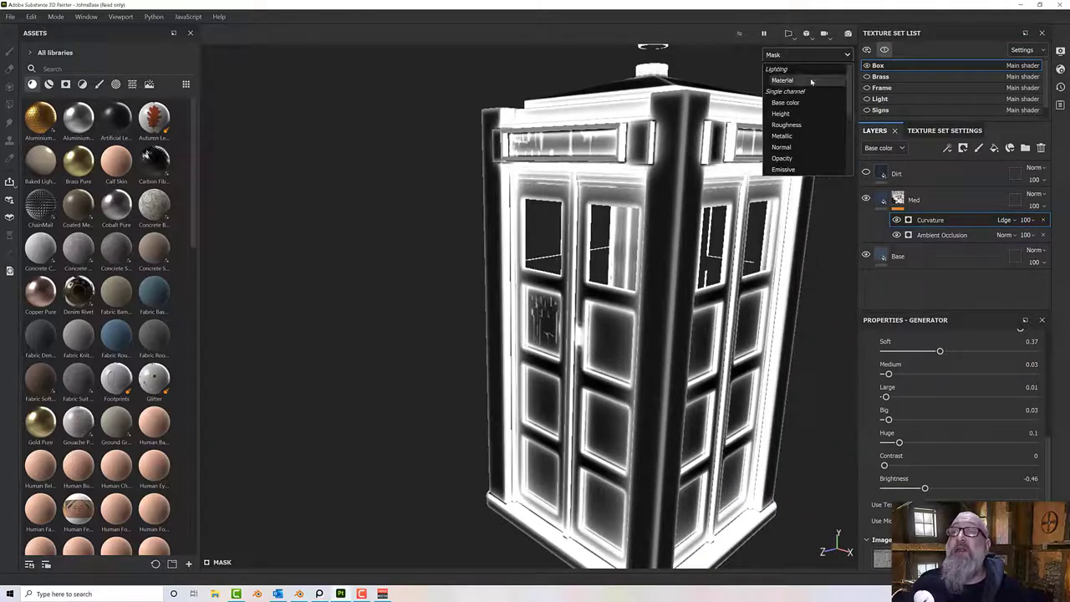
click(794, 78)
alt+drag(710, 351, 635, 331)
scroll(705, 356, up, 5)
scroll(693, 365, down, 4)
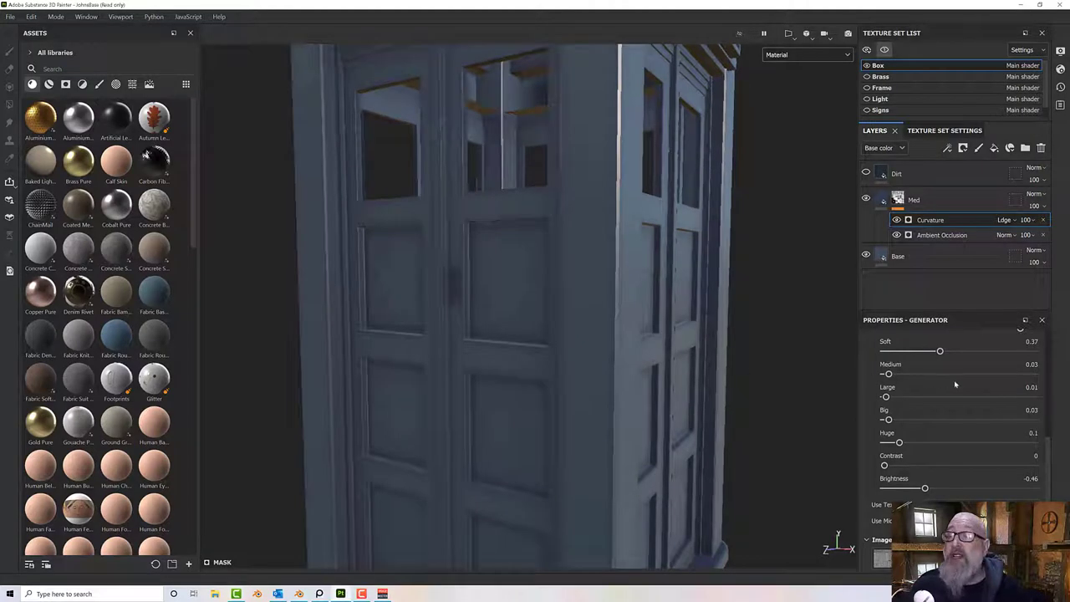
Set the Ambient Occlusion generator's balance to 0.06 and contrast to 0.06, checking the shading on the door panels.
click(932, 238)
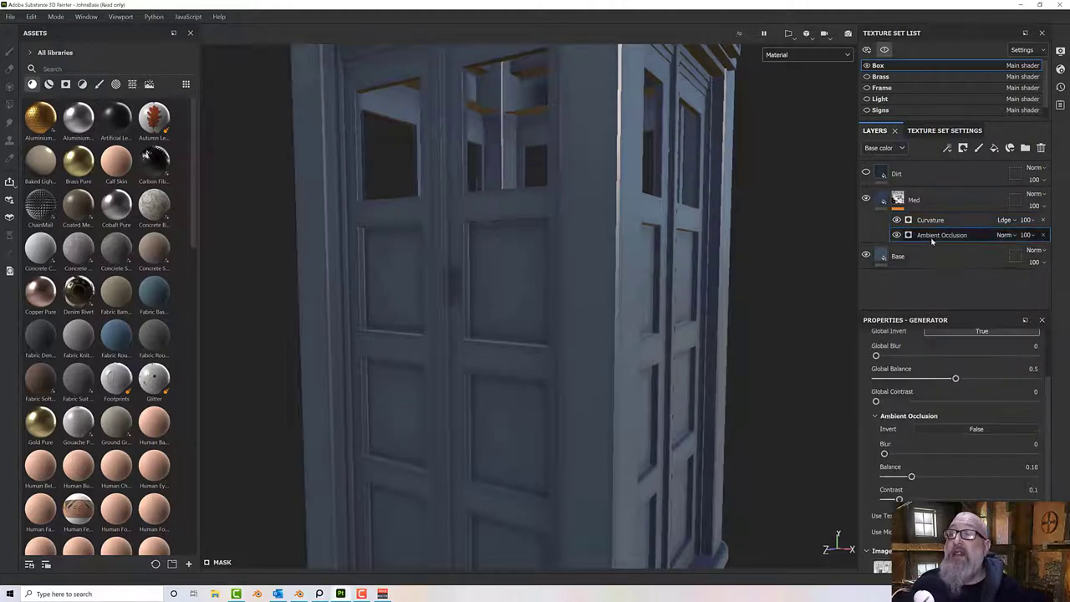
scroll(909, 463, down, 2)
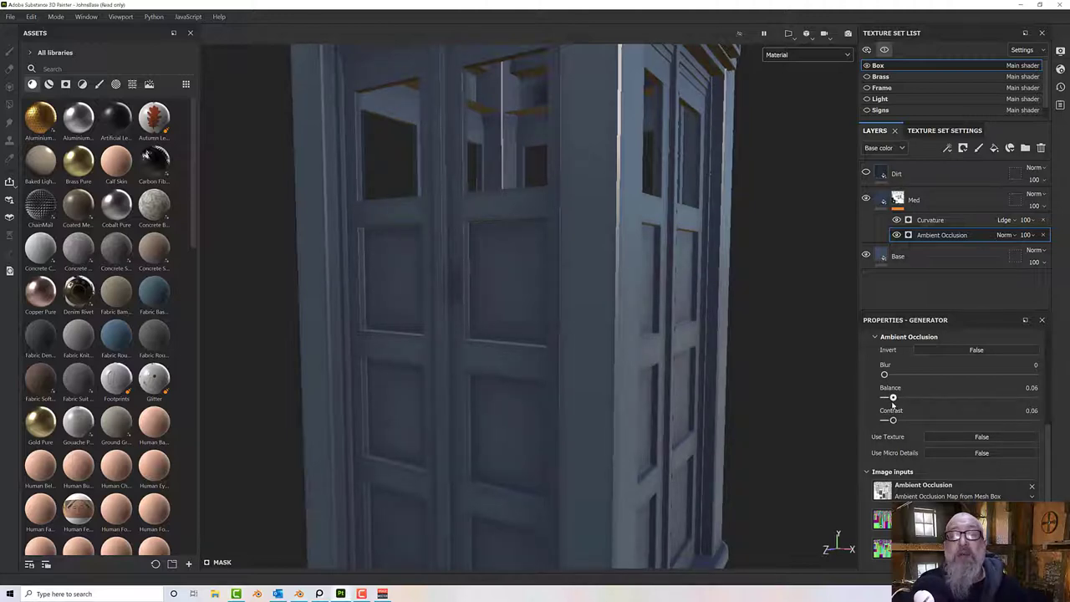
alt+drag(557, 456, 575, 264)
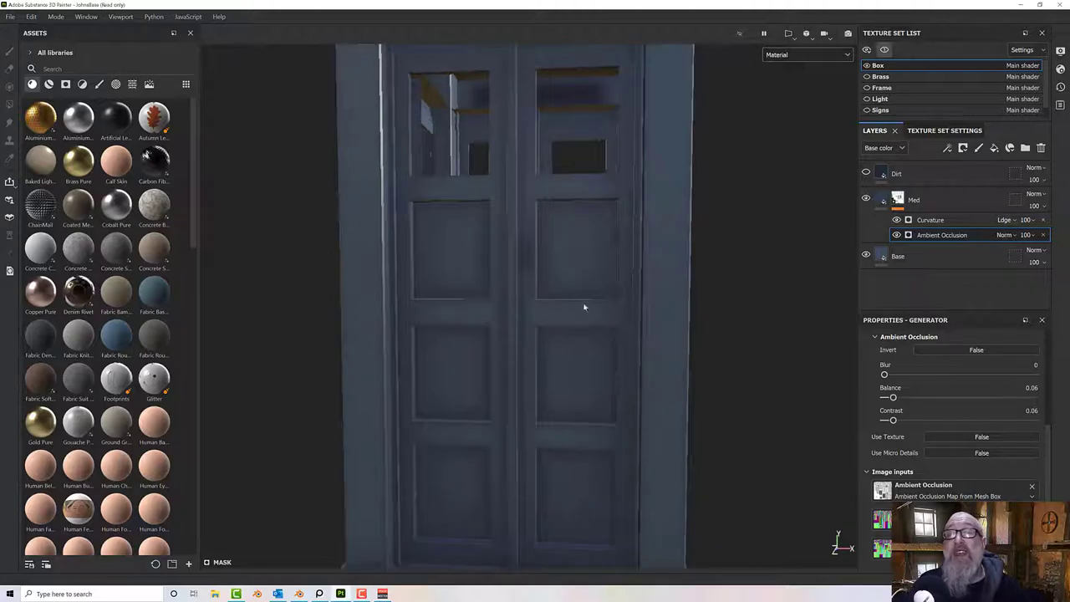
alt+drag(600, 342, 577, 294)
scroll(546, 352, up, 2)
Review the Base and Med layers' fill properties down to the roughness and examine the whole box from several angles.
click(928, 257)
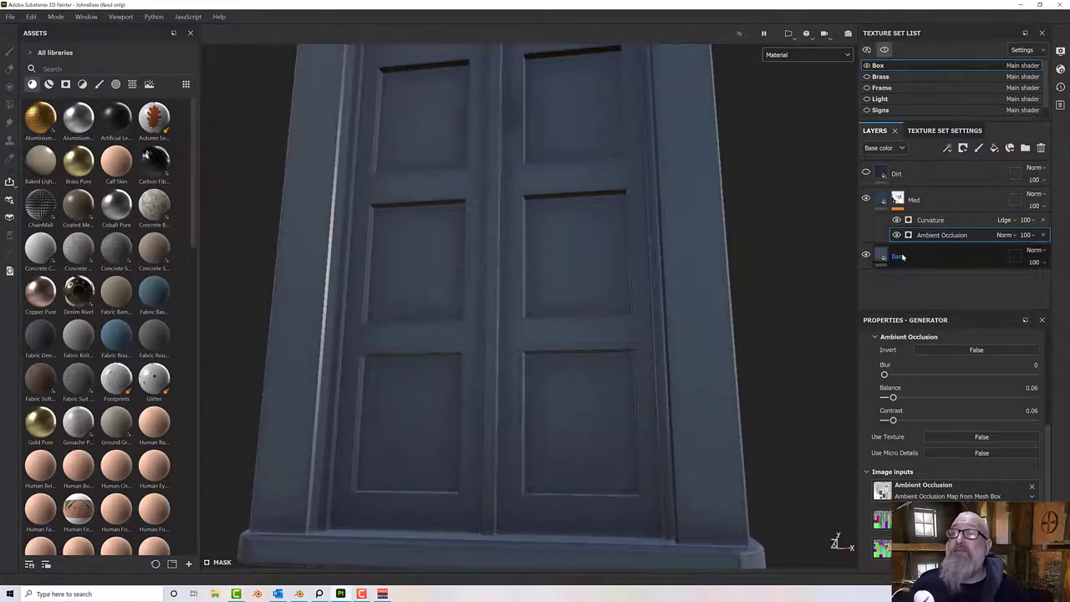
scroll(951, 418, down, 3)
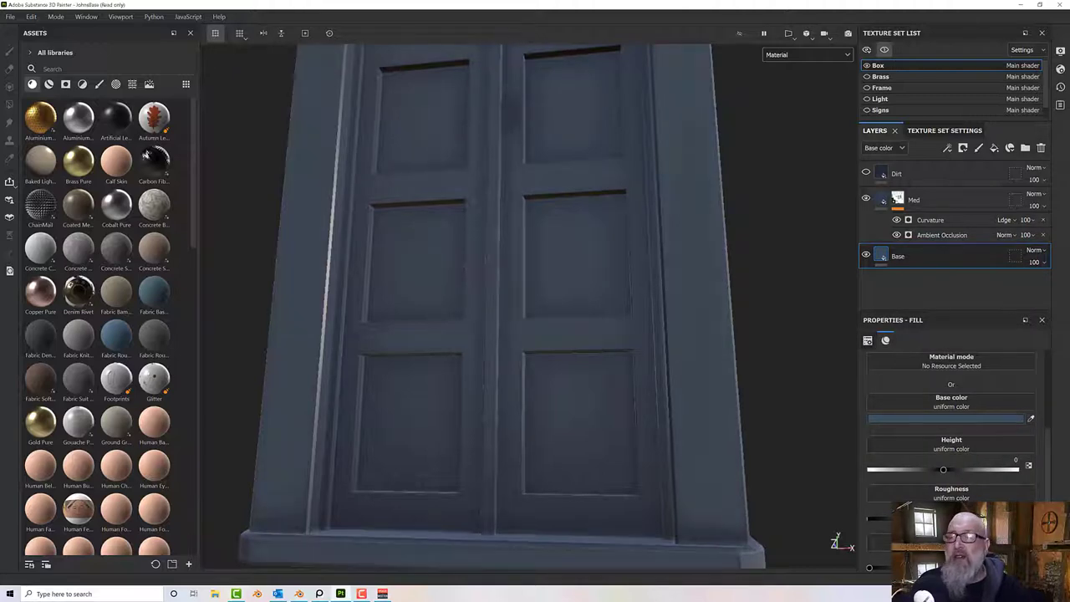
click(880, 199)
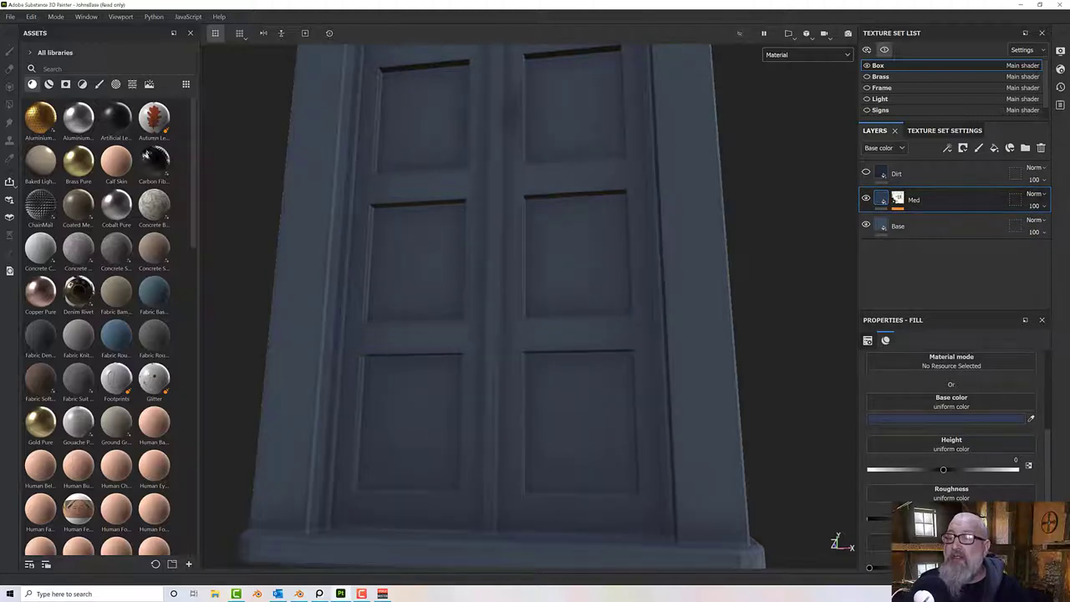
alt+drag(690, 394, 625, 386)
alt+middle_drag(627, 385, 596, 457)
scroll(595, 454, down, 3)
alt+drag(595, 454, 587, 427)
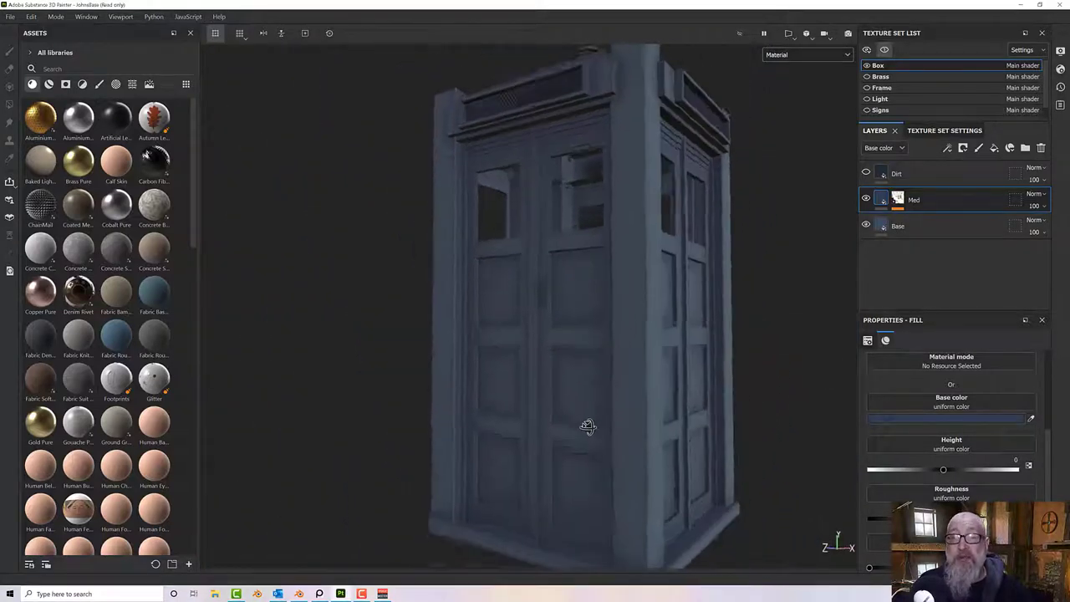
alt+middle_drag(588, 427, 577, 402)
alt+drag(577, 402, 631, 340)
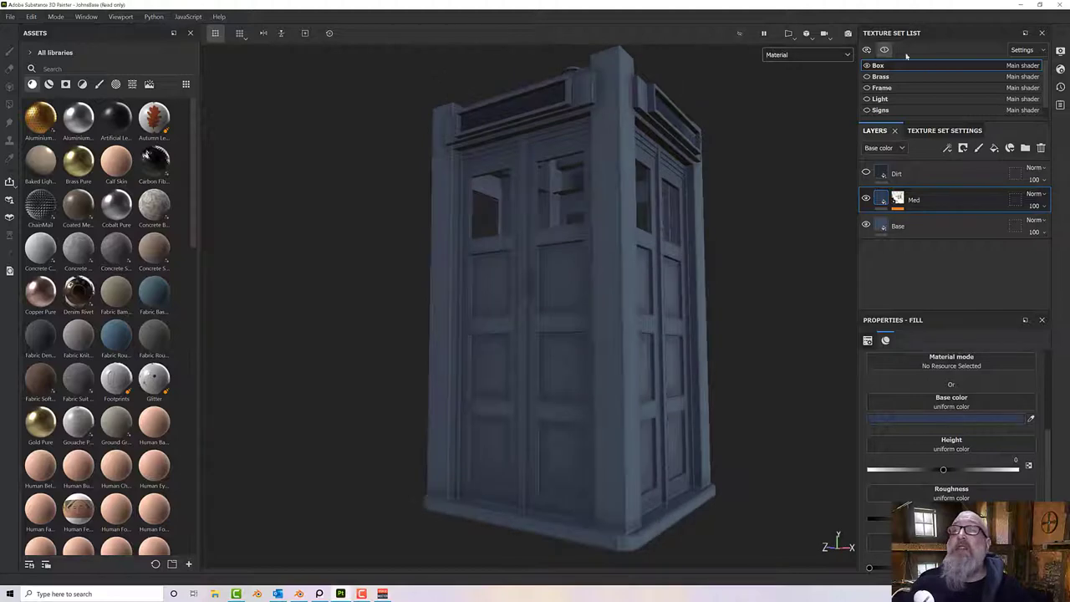
Show all texture sets together instead of the Box set alone and frame the complete model.
alt+drag(731, 335, 707, 290)
scroll(685, 318, up, 3)
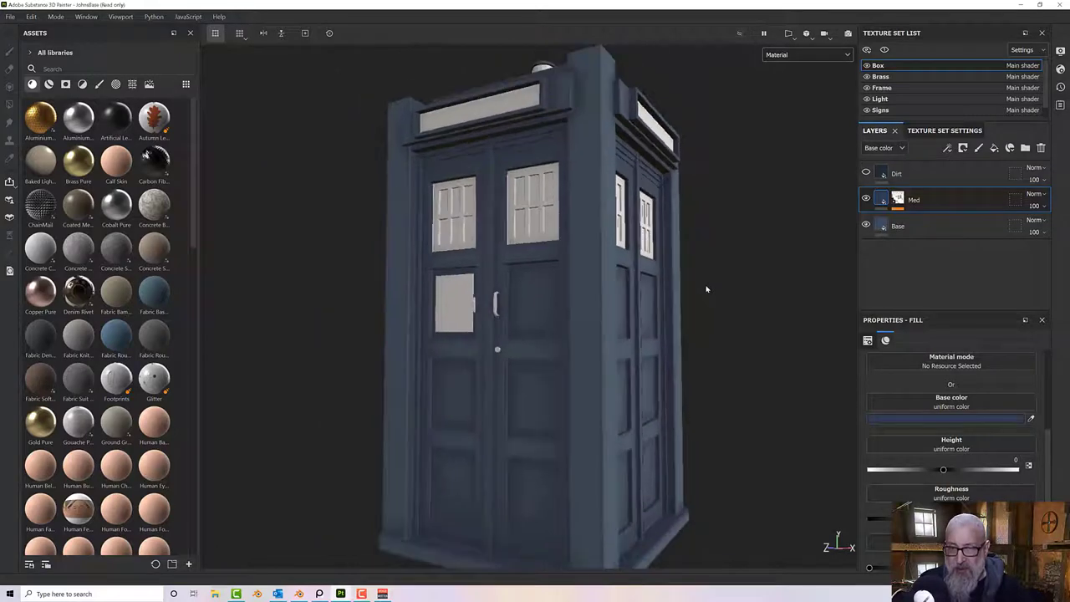
alt+middle_drag(706, 289, 690, 229)
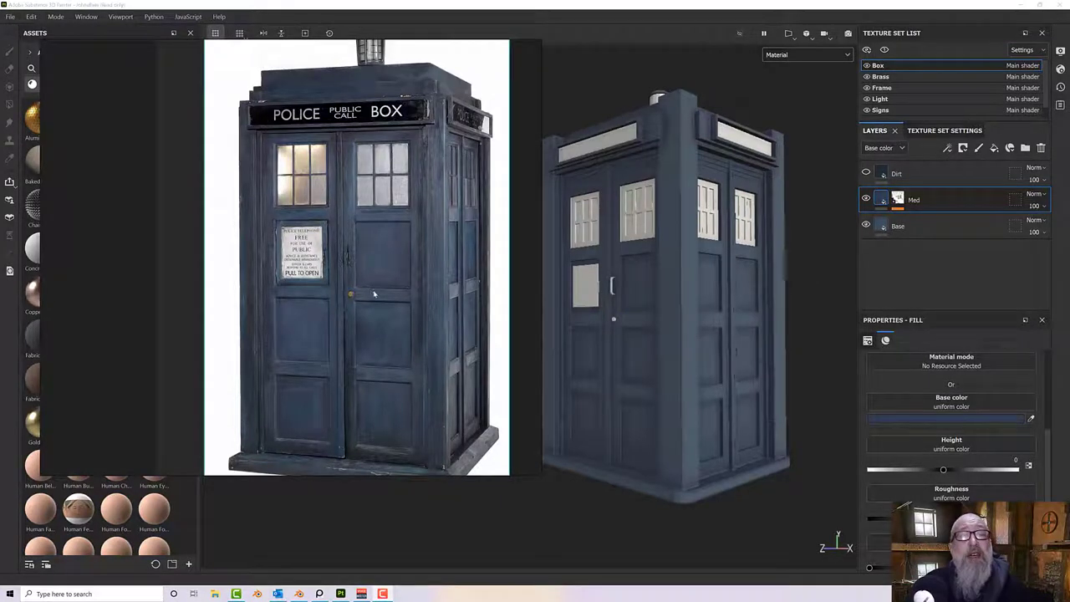
Examine the wood grain and colour variation on the door panels in the police box reference photo.
scroll(374, 293, up, 5)
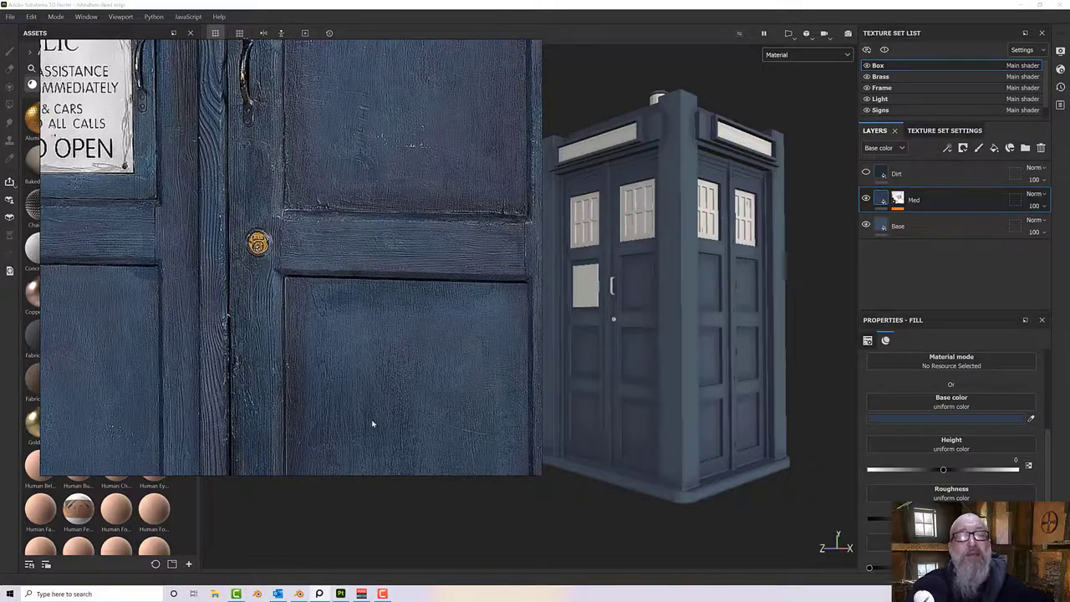
scroll(393, 351, down, 2)
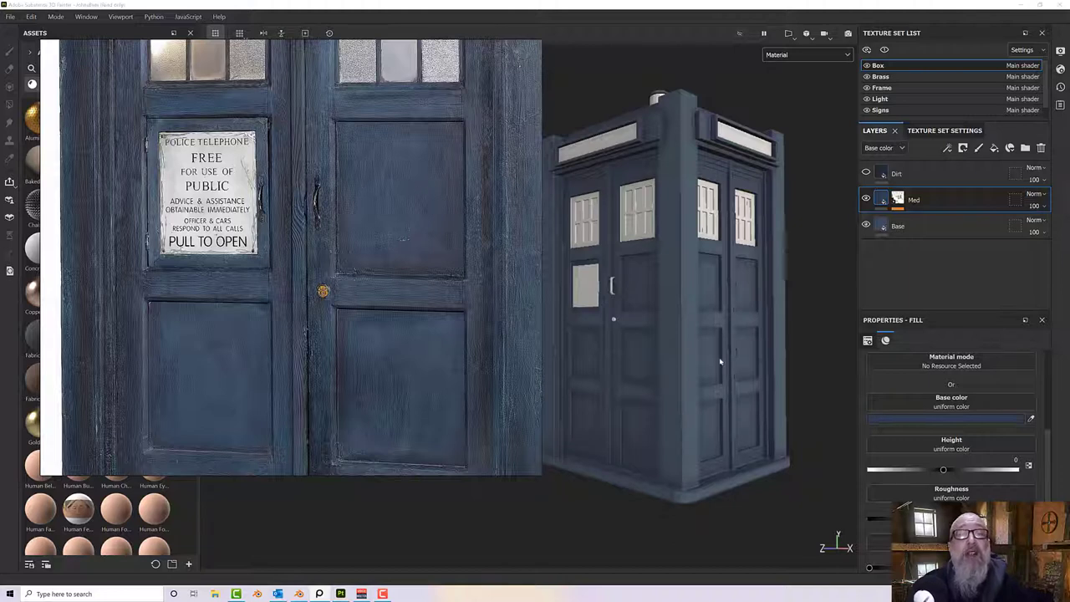
click(700, 332)
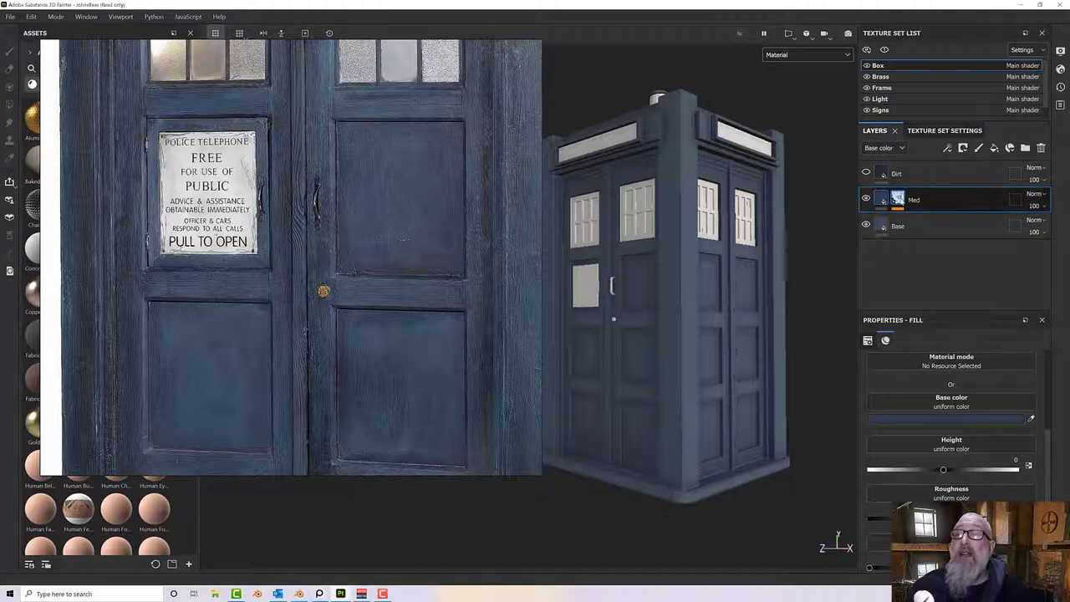
Add a paint effect above the Curvature generator in the Med layer's mask and hide the reference photo.
click(897, 199)
click(911, 220)
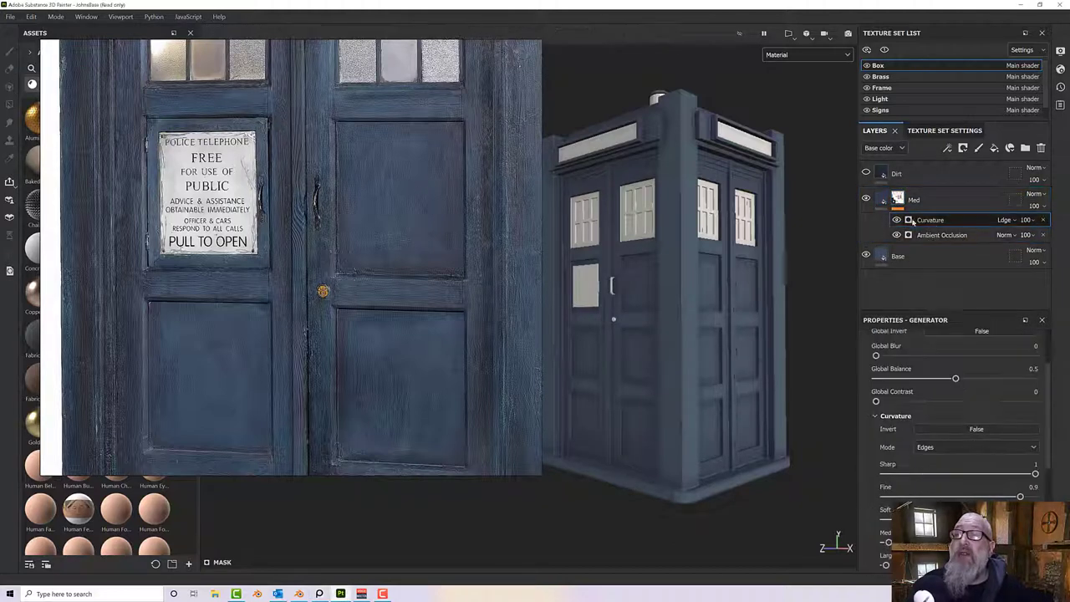
right_click(925, 222)
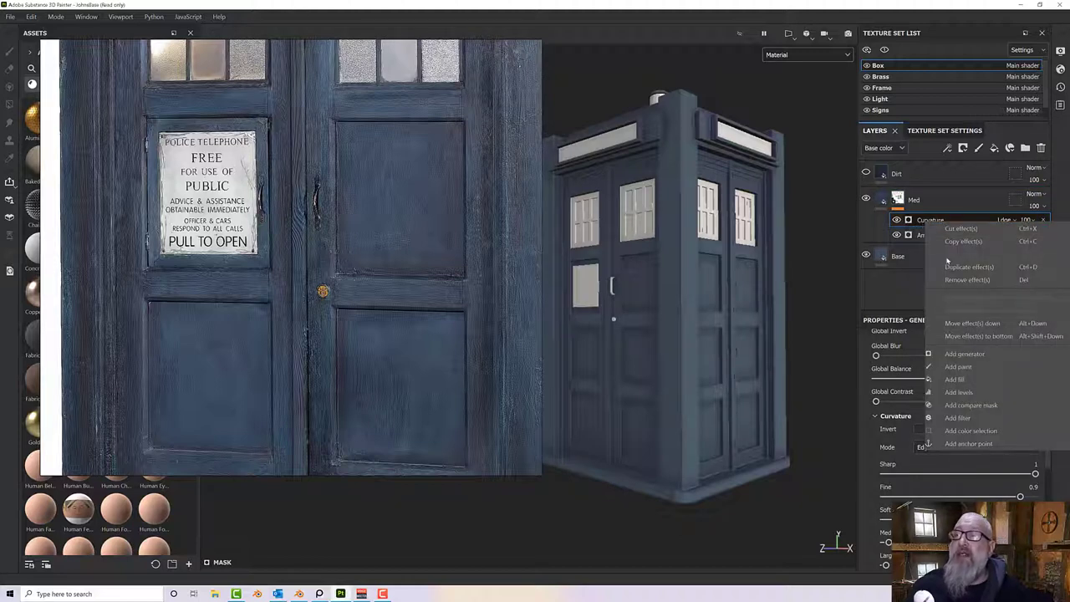
click(959, 366)
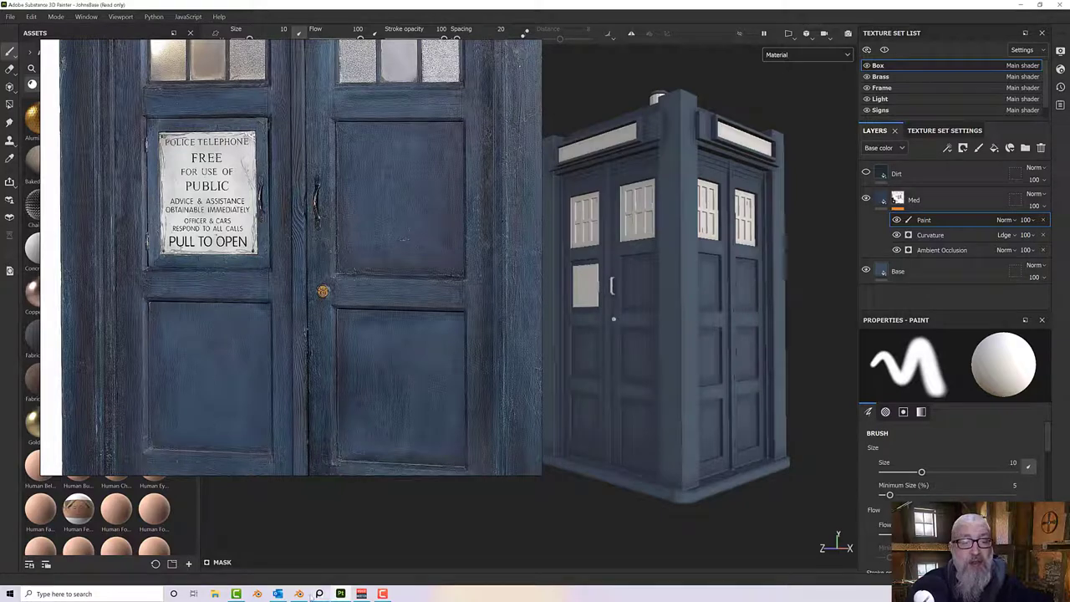
click(318, 596)
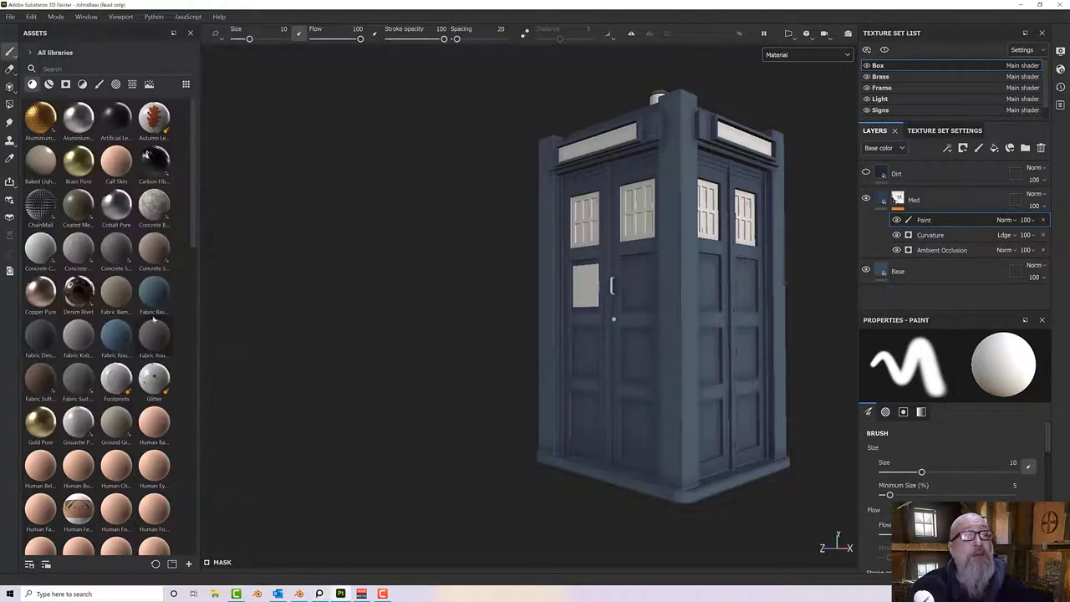
Choose the Dirt Brushed brush for painting on the Med layer's mask.
click(98, 84)
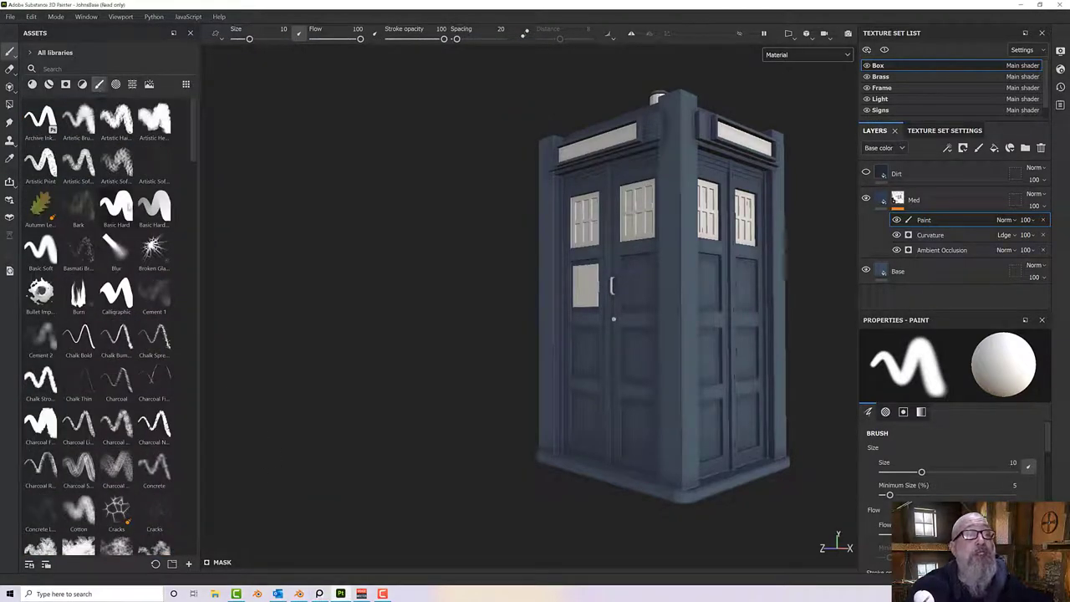
scroll(107, 347, down, 5)
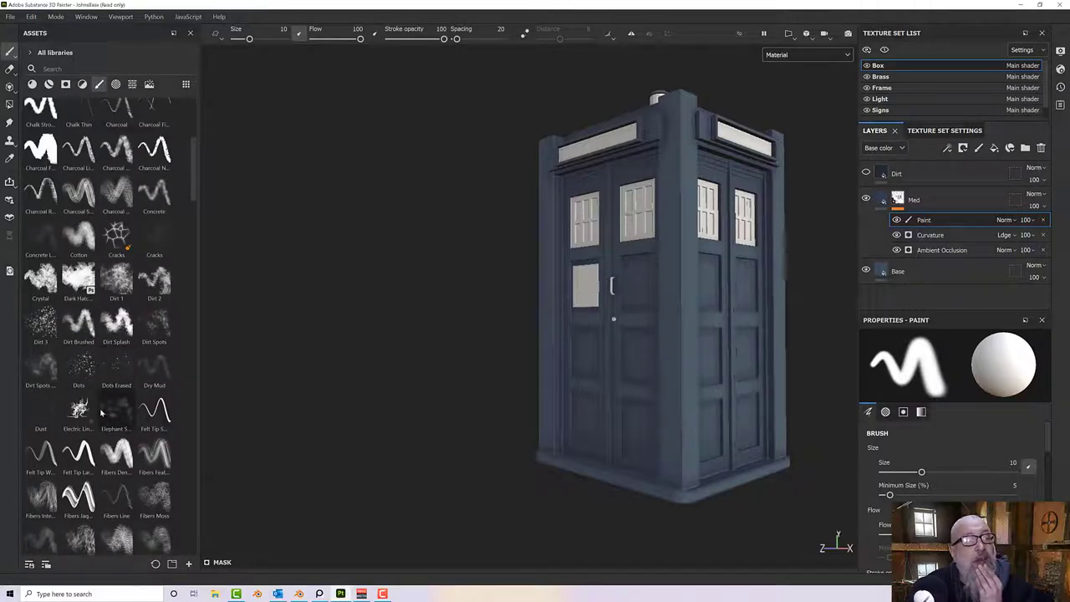
click(79, 328)
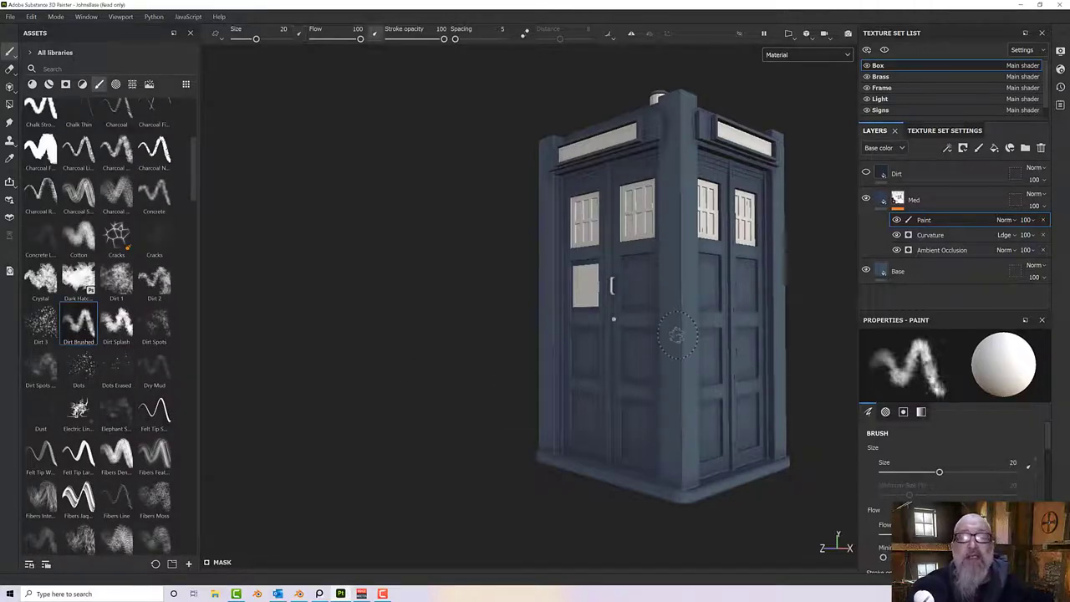
scroll(676, 335, up, 6)
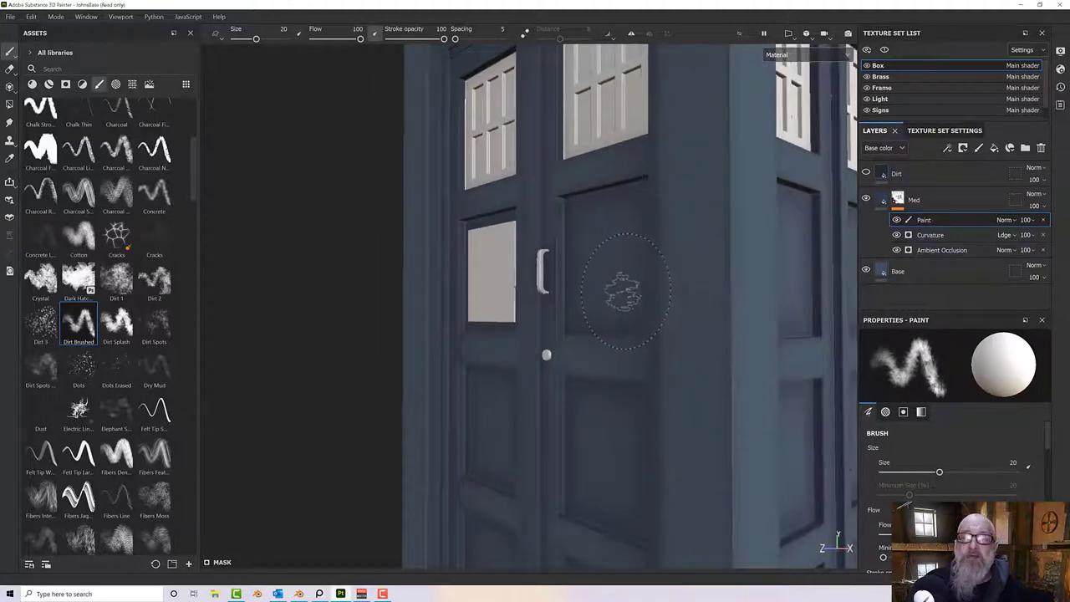
scroll(616, 310, down, 4)
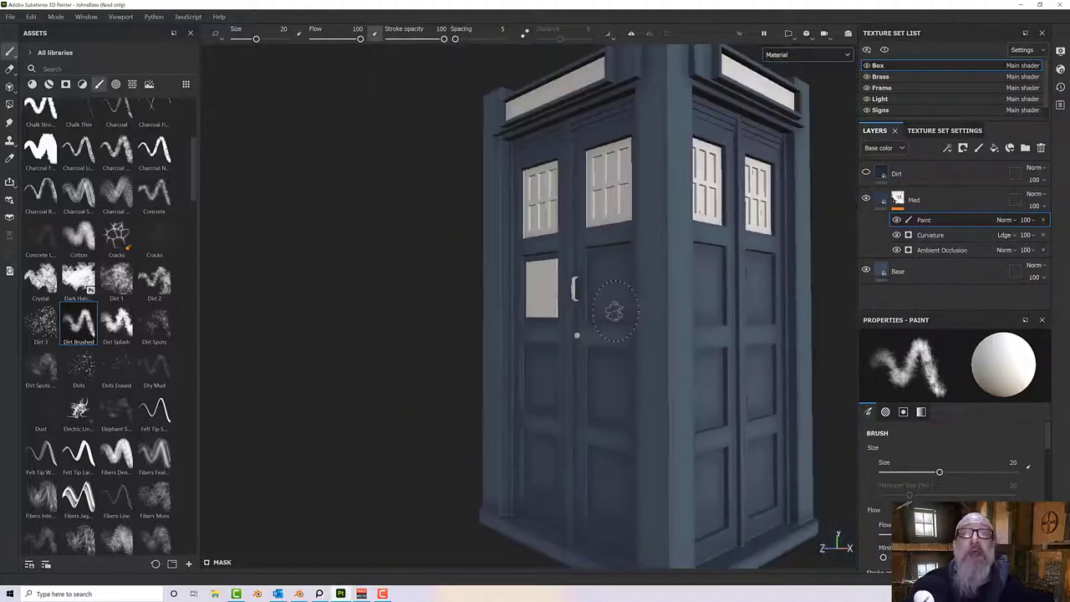
Turn on mirror symmetry for painting and set its axis to Mirror Z.
alt+drag(614, 311, 651, 339)
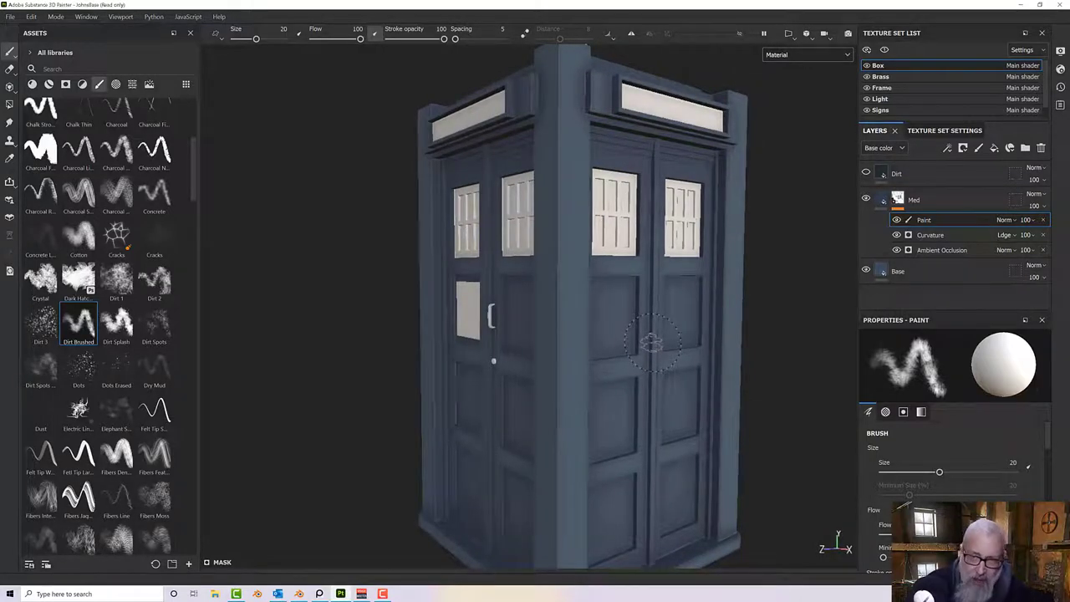
alt+drag(648, 301, 710, 269)
scroll(712, 270, down, 1)
alt+middle_drag(709, 278, 698, 347)
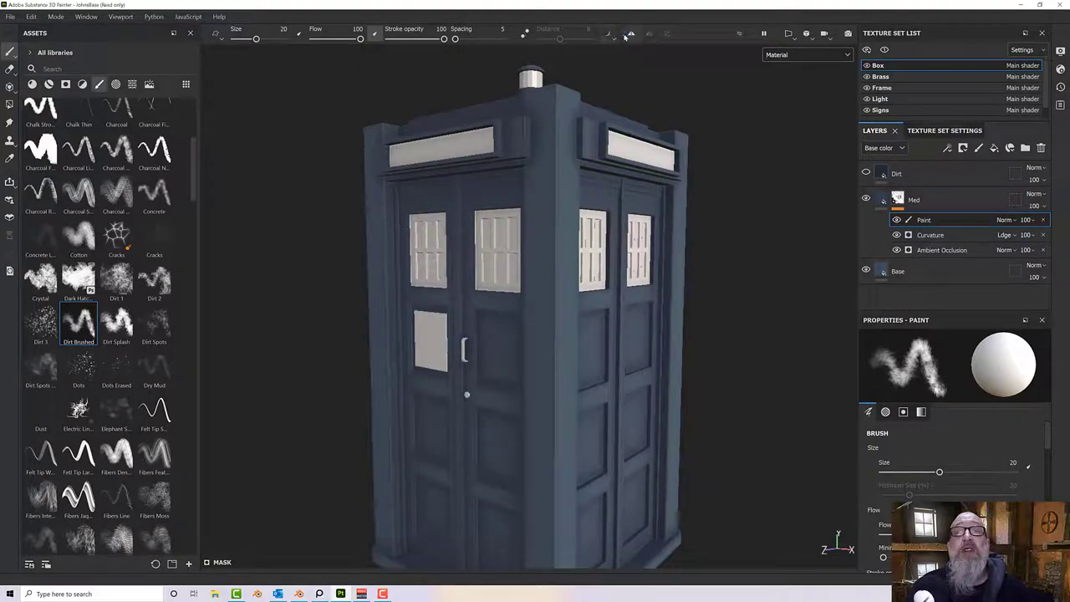
alt+middle_drag(538, 370, 549, 310)
alt+drag(609, 279, 663, 292)
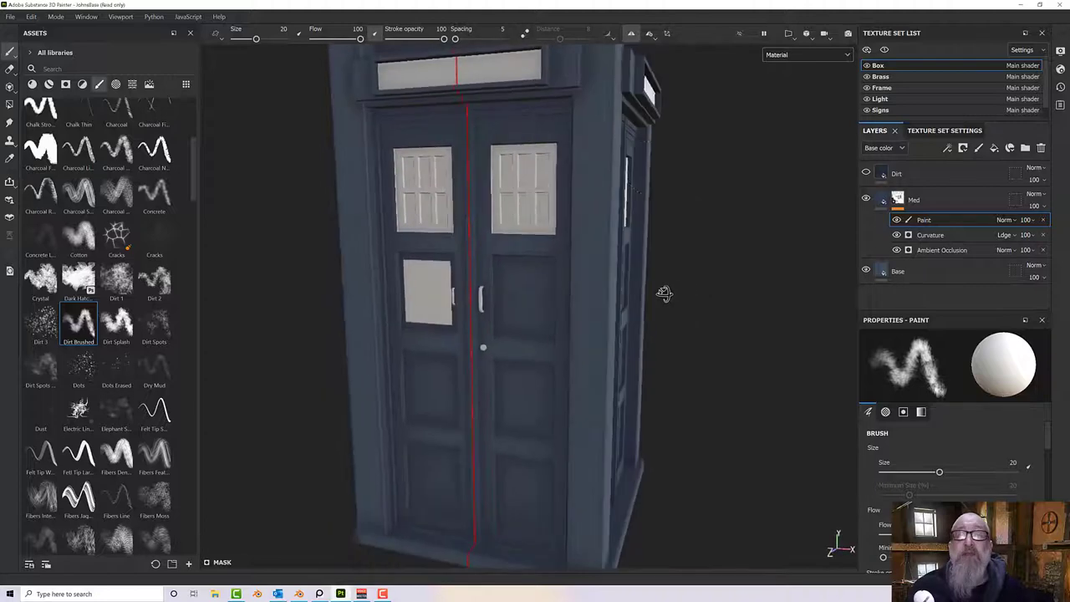
click(649, 35)
click(753, 73)
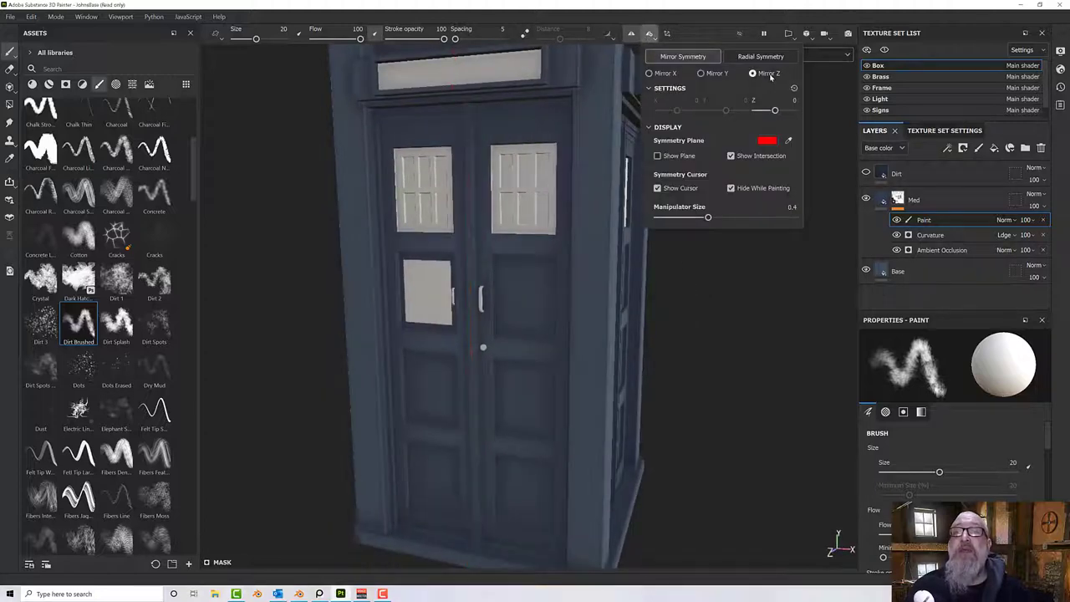
alt+drag(677, 352, 550, 278)
mouse_move(658, 312)
alt+mouse_down()
mouse_move(435, 312)
mouse_move(817, 304)
mouse_move(616, 318)
mouse_move(430, 310)
mouse_move(909, 306)
alt+mouse_up()
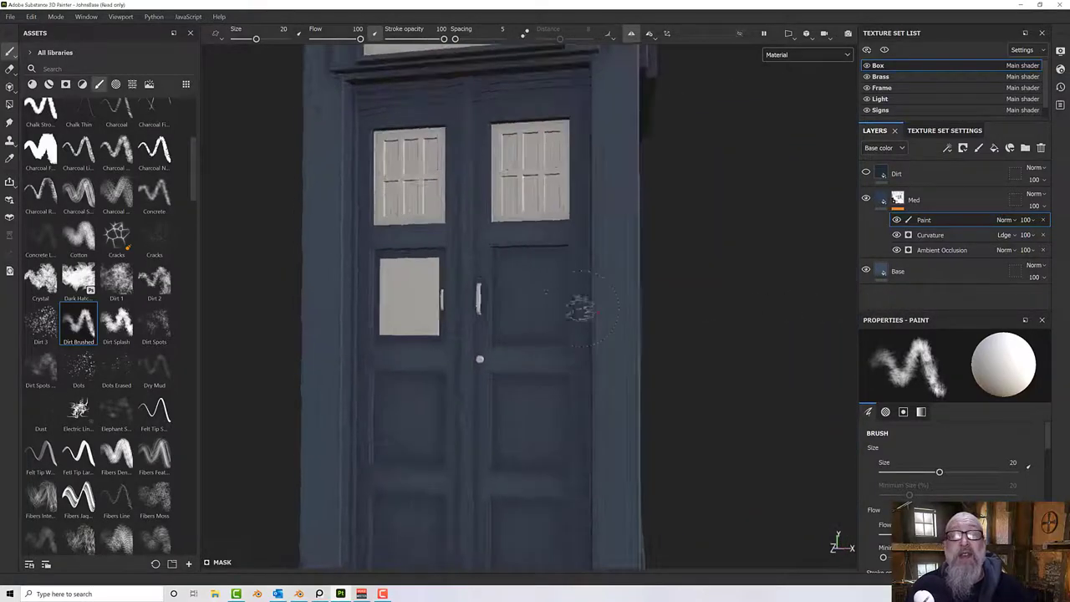
Display the Mask channel instead of the material on the door panels, with the brush's grayscale kept at 1.
scroll(578, 308, up, 3)
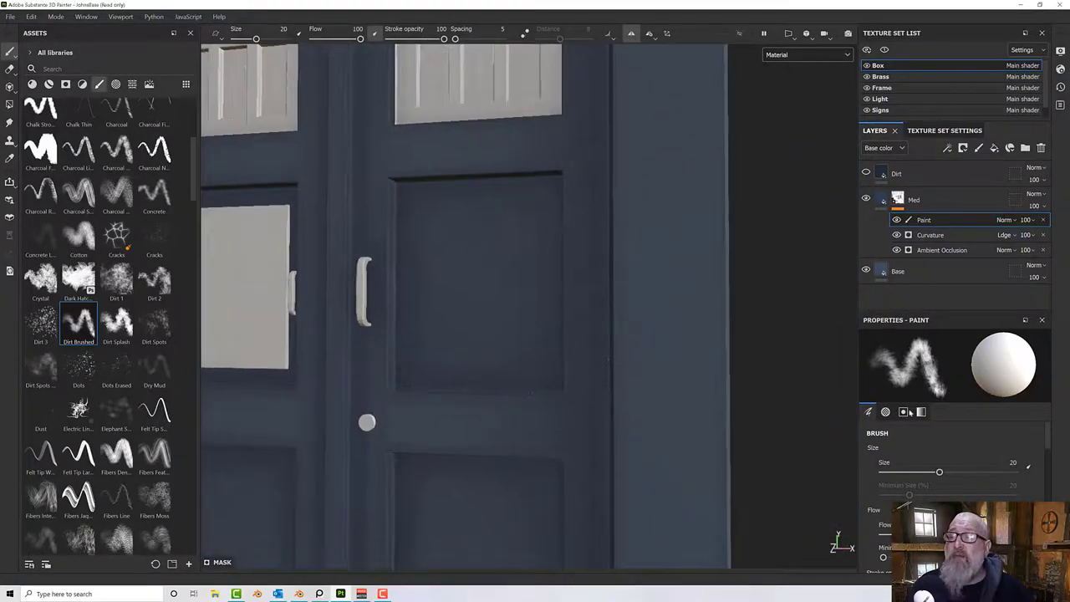
scroll(924, 464, down, 10)
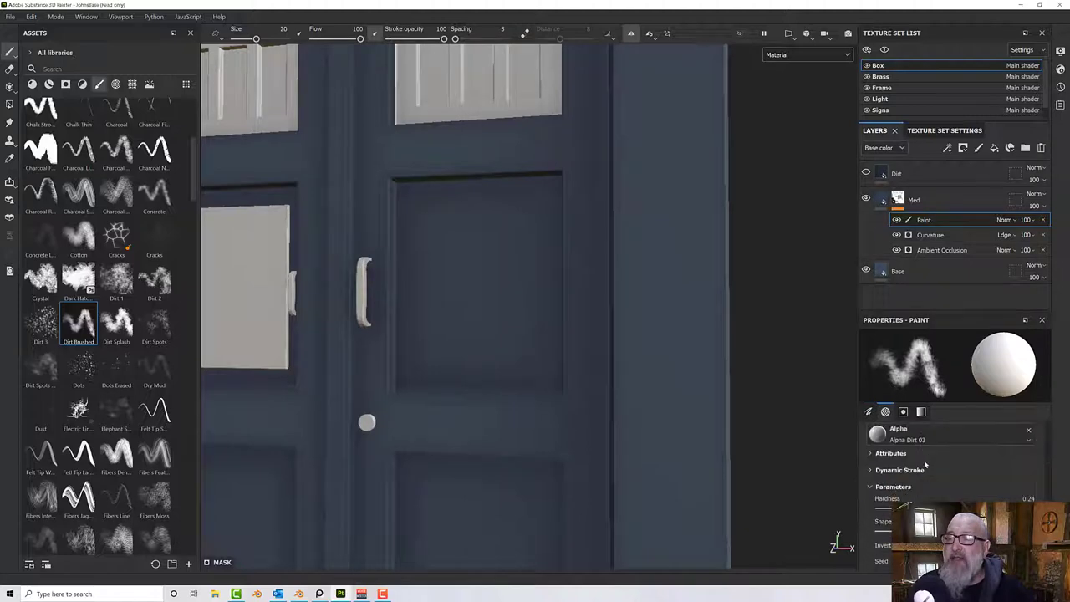
scroll(925, 464, down, 10)
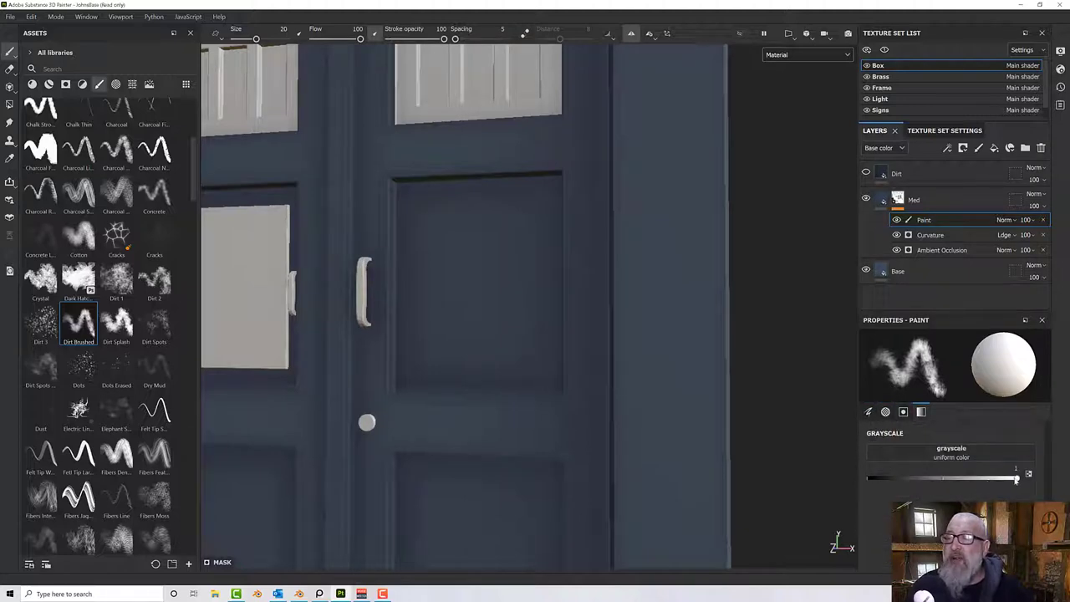
scroll(502, 324, up, 3)
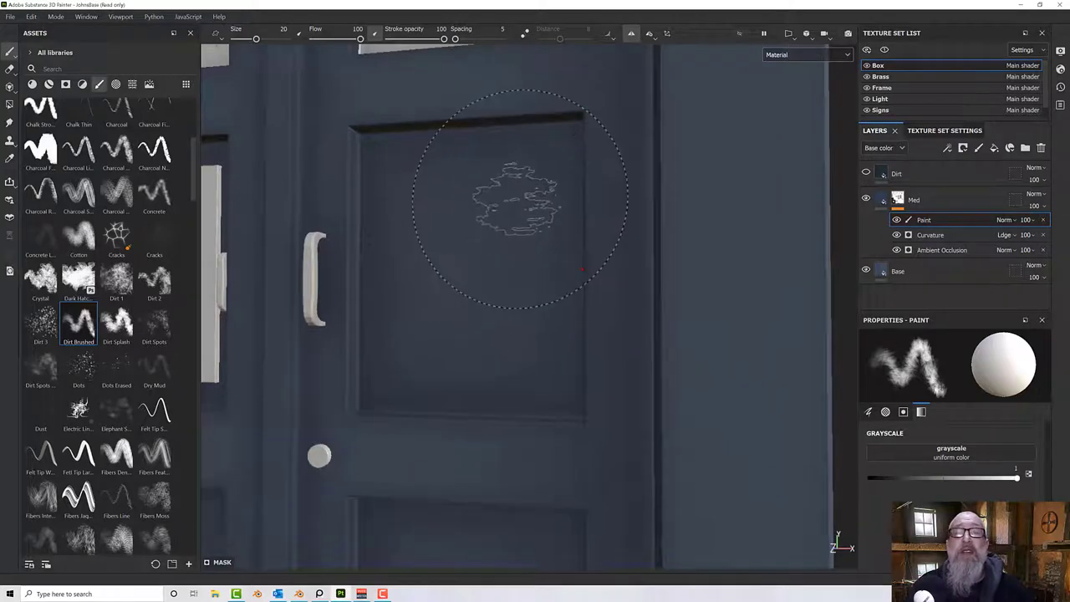
click(804, 54)
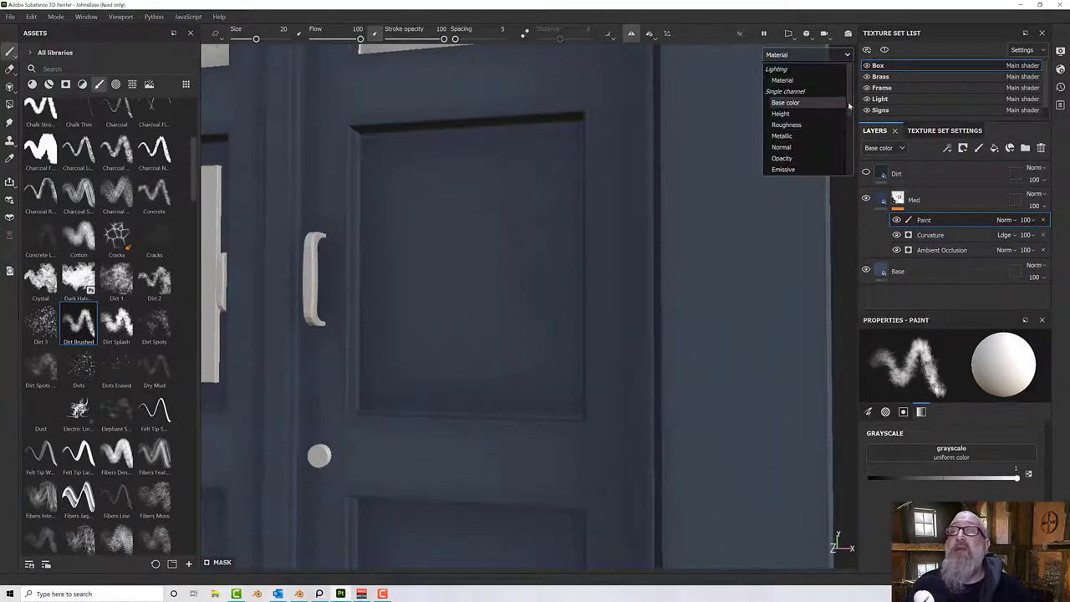
scroll(848, 105, down, 5)
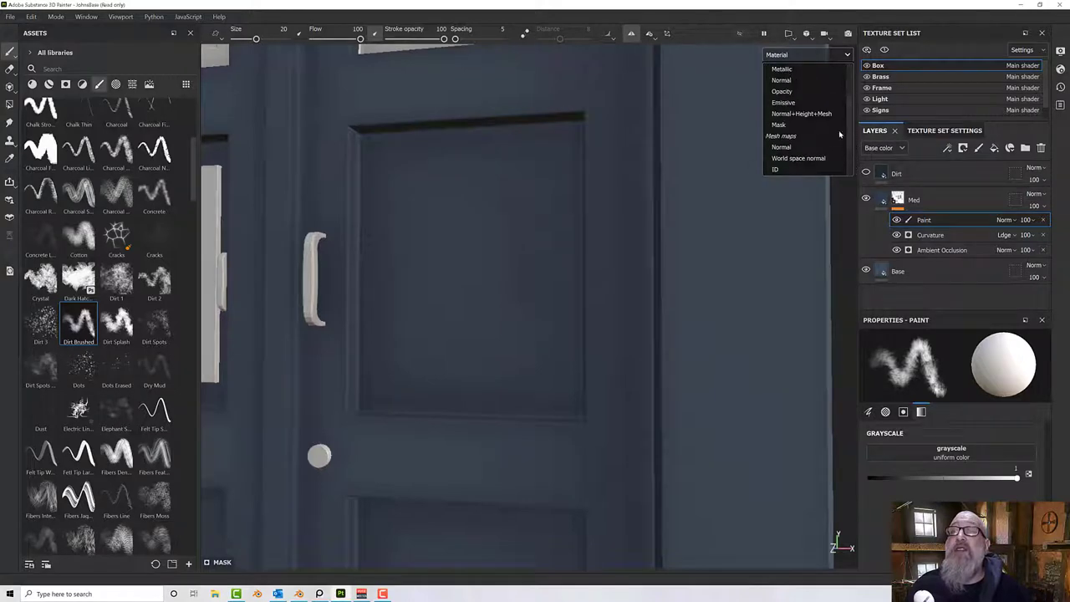
click(801, 125)
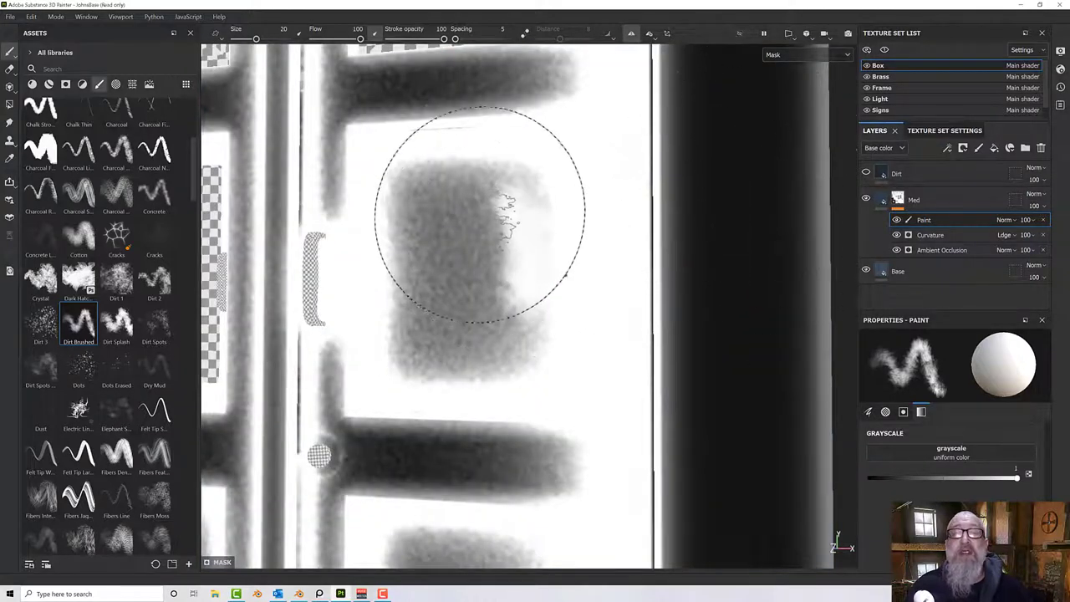
Reduce the brush size to 14.53 and paint irregular white patches over the panel beside the door handle.
ctrl+right_drag(471, 193, 443, 193)
mouse_move(476, 170)
mouse_down()
mouse_move(486, 188)
mouse_move(459, 175)
mouse_up()
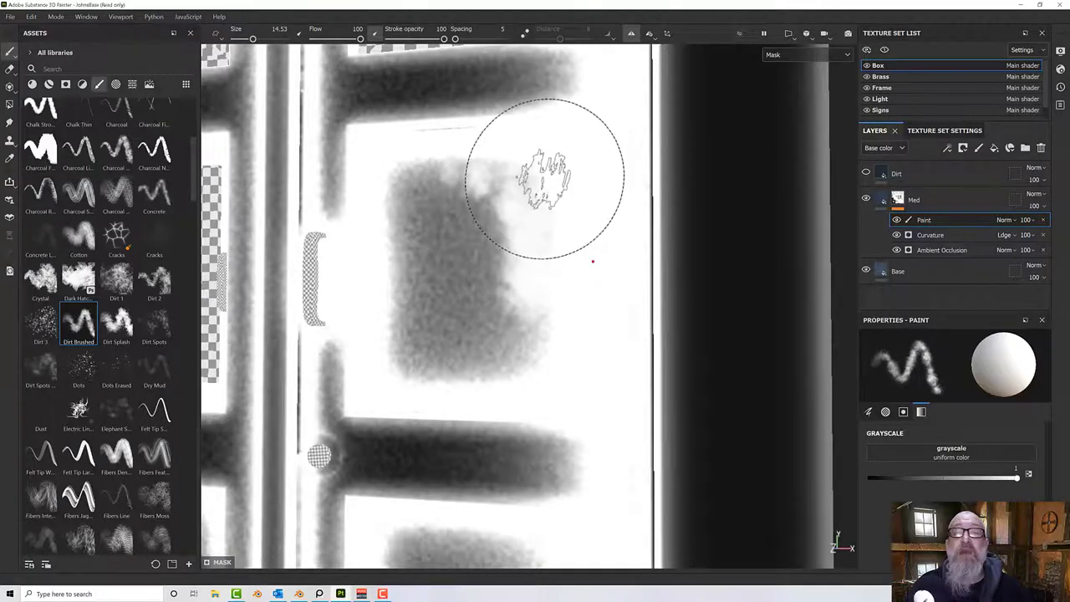
mouse_move(478, 191)
mouse_down()
mouse_move(477, 178)
mouse_move(446, 335)
mouse_move(437, 188)
mouse_move(425, 167)
mouse_move(466, 189)
mouse_move(500, 285)
mouse_move(481, 340)
mouse_move(530, 316)
mouse_move(537, 347)
mouse_up()
scroll(538, 326, down, 4)
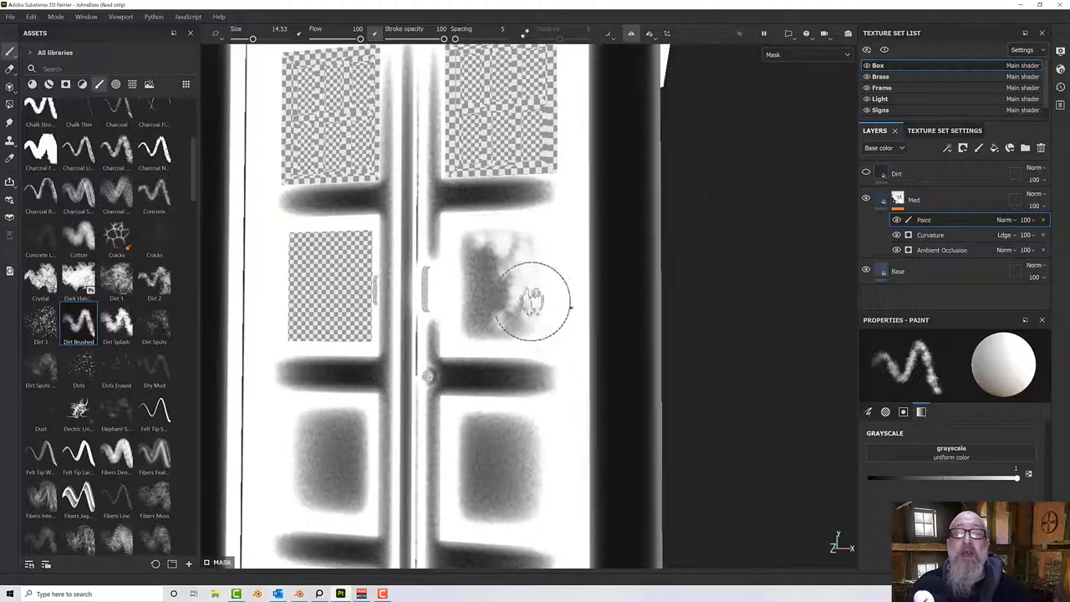
alt+drag(546, 253, 581, 243)
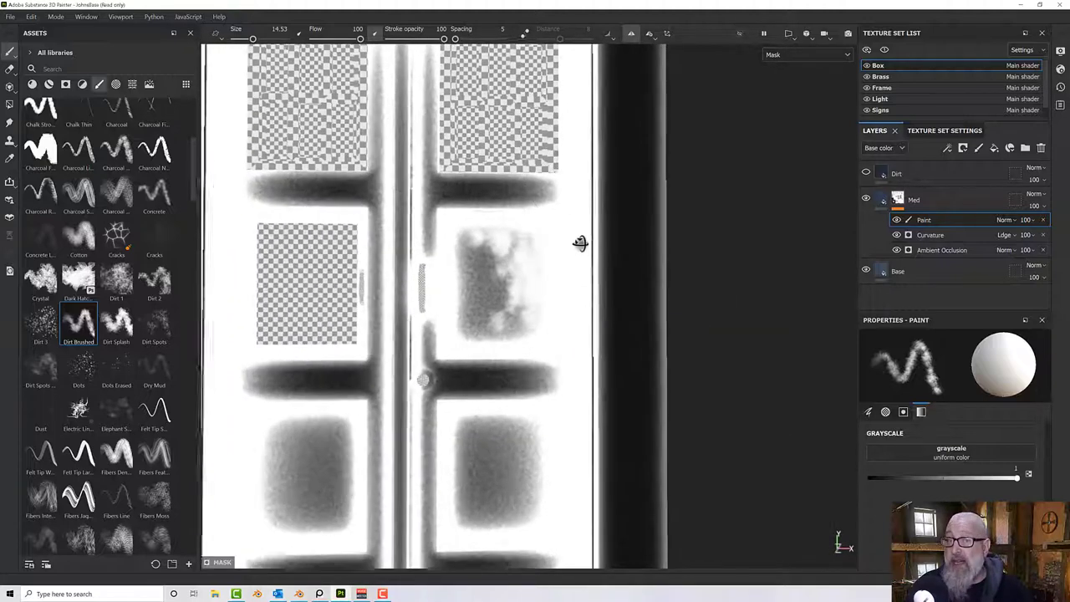
Paint white patches into the edges of the middle and bottom panels on the right-hand door.
alt+middle_drag(581, 244, 632, 165)
scroll(370, 432, up, 3)
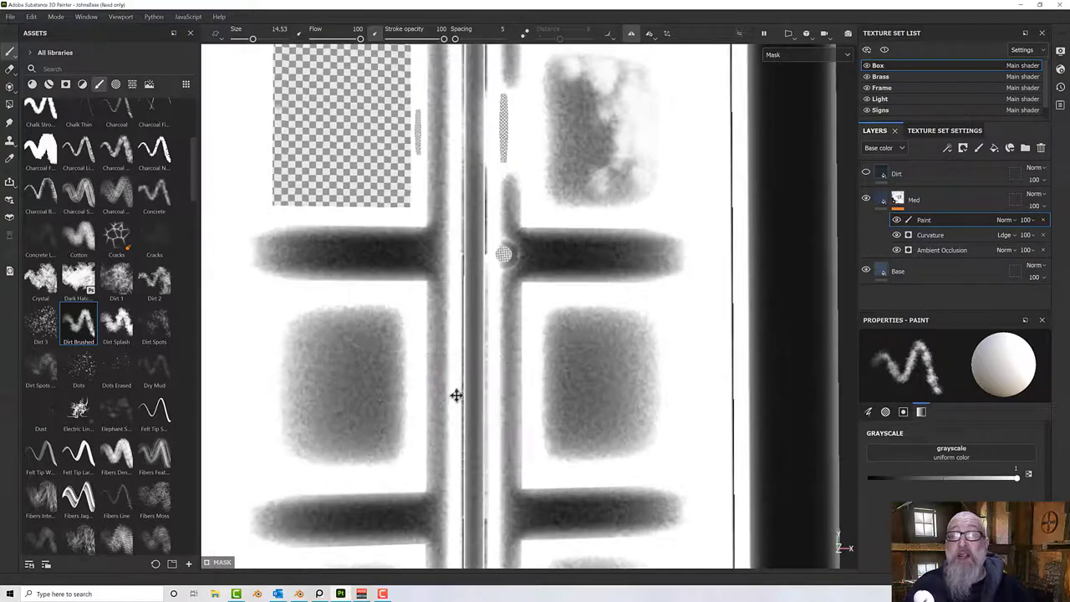
alt+middle_drag(457, 396, 255, 353)
drag(410, 287, 406, 298)
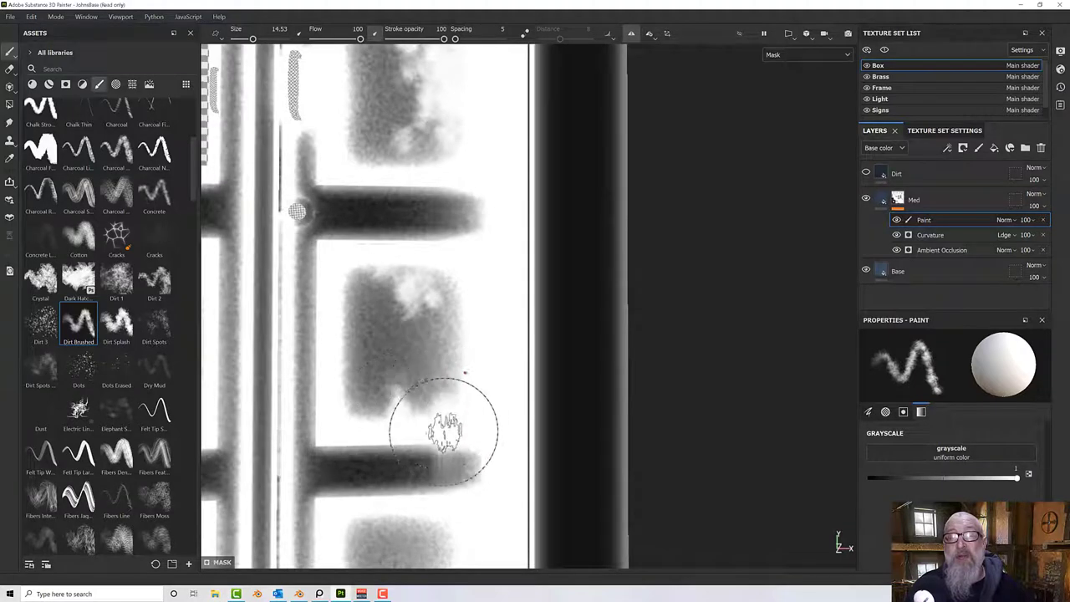
middle_drag(504, 196, 504, 159)
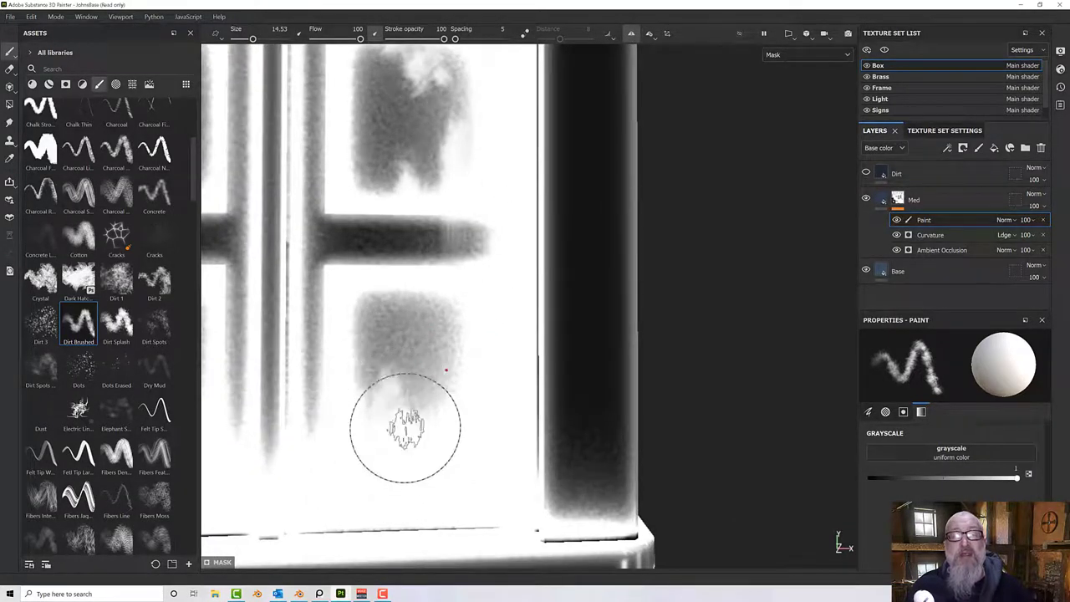
Paint white patches along the lower part of the left-hand door's panel below the notice plate.
alt+middle_drag(447, 409, 727, 330)
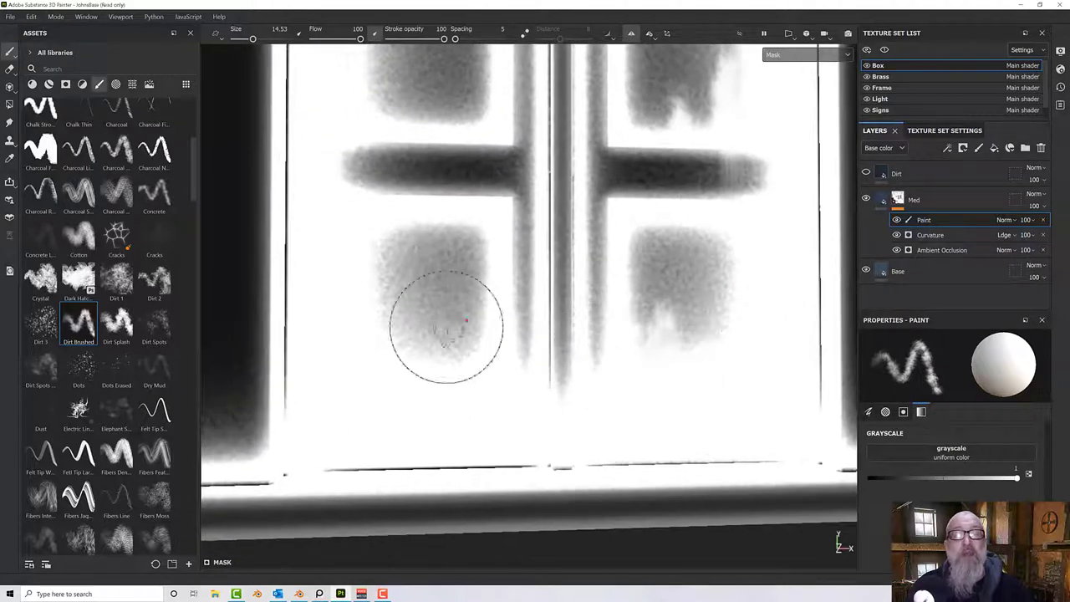
middle_drag(418, 311, 420, 479)
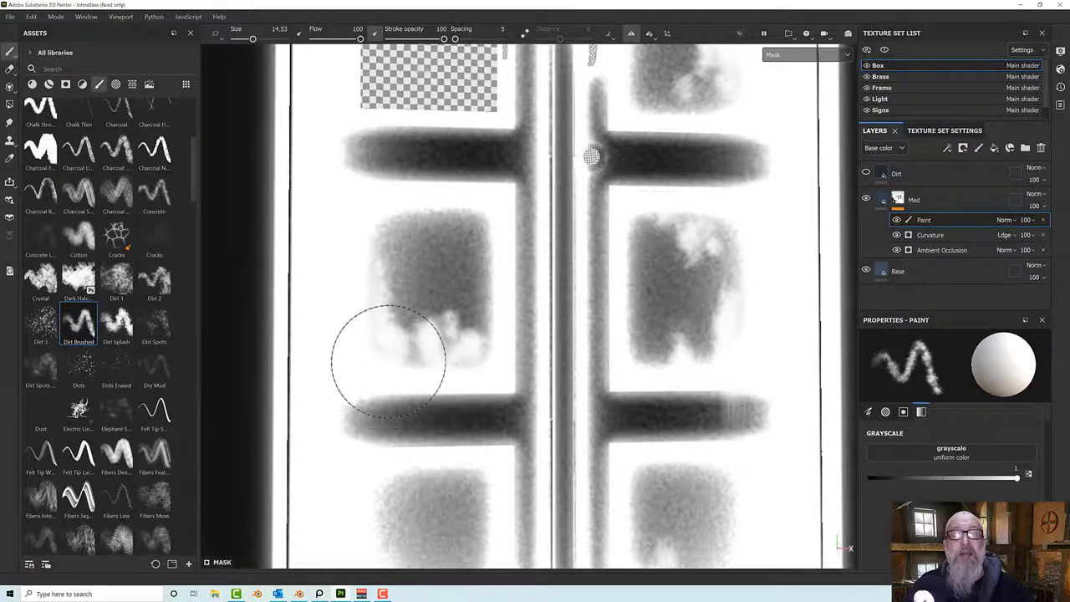
middle_drag(413, 260, 410, 513)
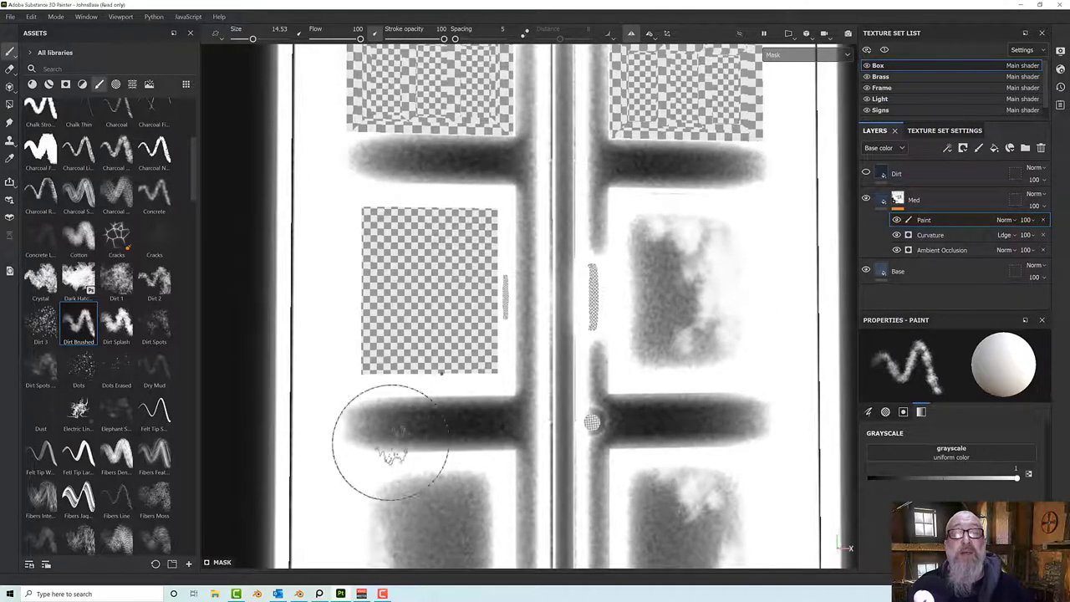
mouse_move(382, 84)
middle_down()
mouse_move(370, 270)
mouse_move(372, 242)
middle_up()
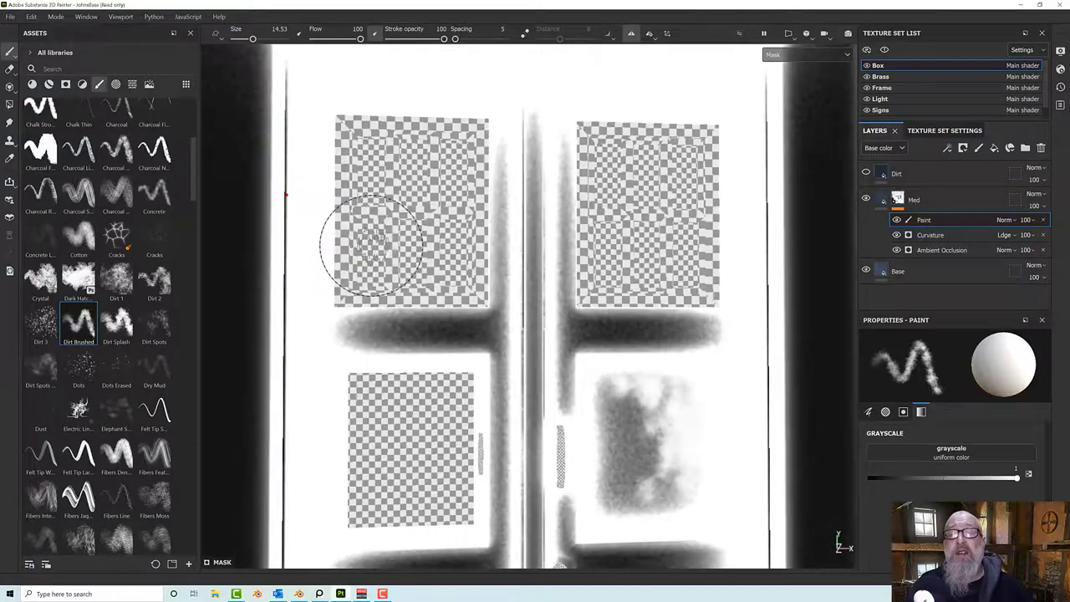
scroll(373, 241, down, 6)
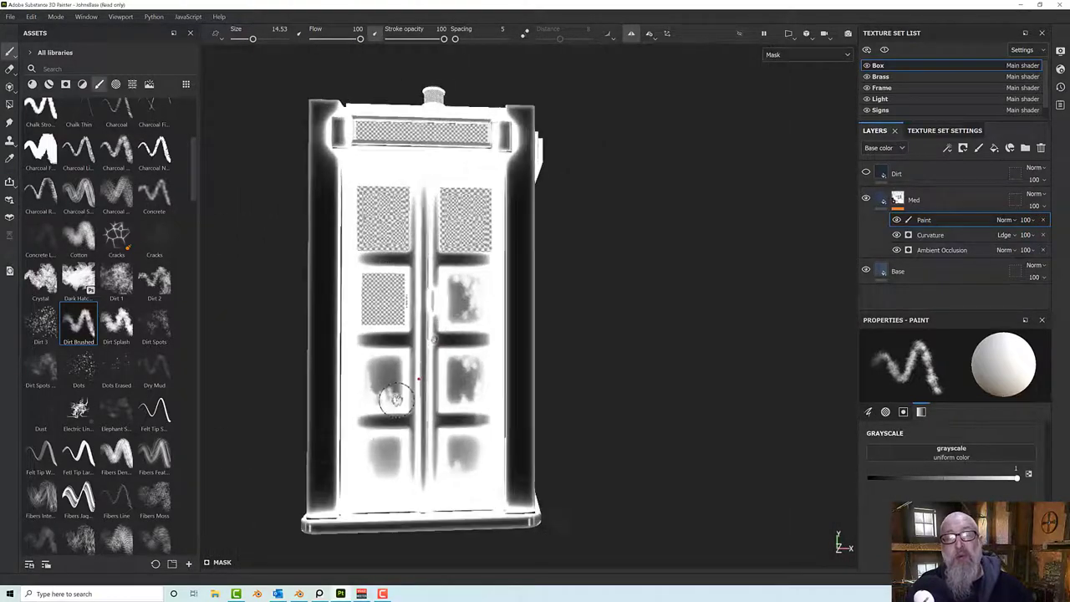
scroll(395, 399, up, 3)
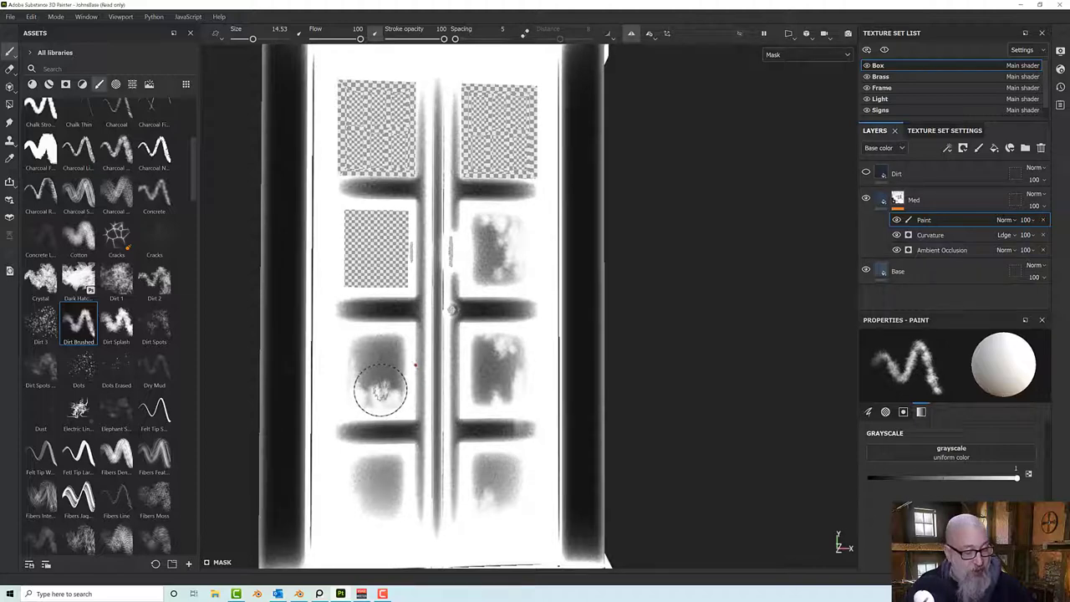
Enlarge the brush to 26.76 and paint white patches on the untouched upper door panel on the opposite side of the box.
ctrl+right_drag(376, 391, 399, 391)
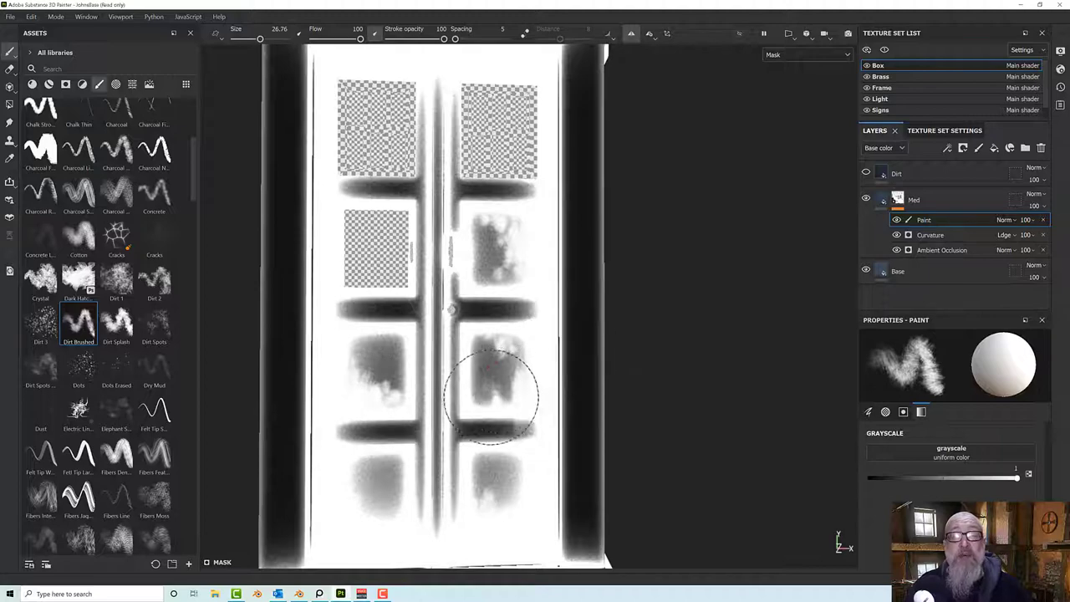
alt+drag(636, 305, 306, 312)
alt+right_drag(306, 313, 371, 344)
alt+drag(371, 345, 339, 341)
alt+middle_drag(473, 315, 473, 252)
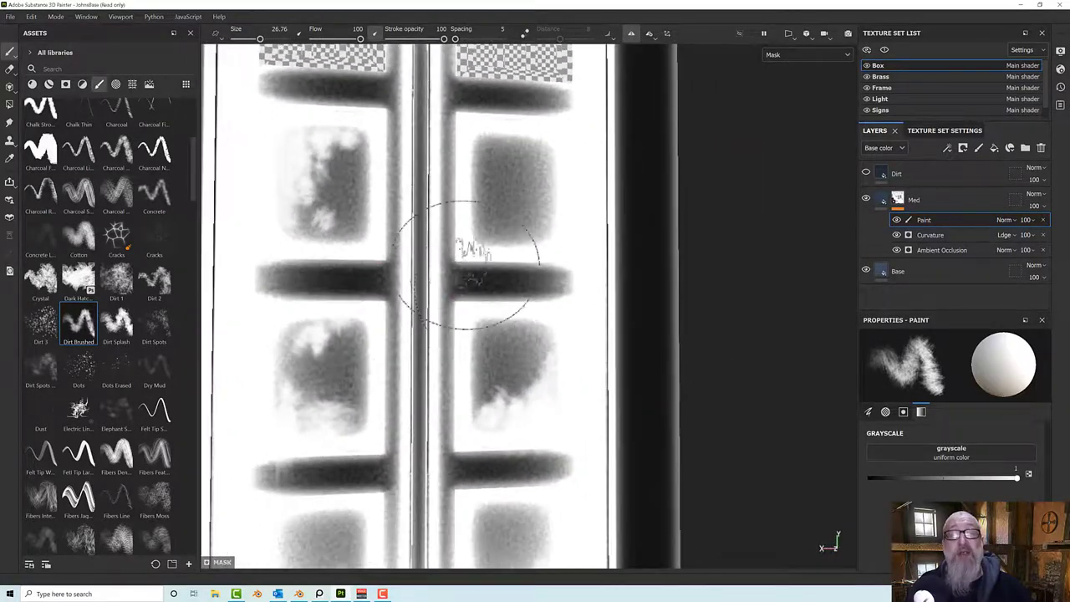
scroll(490, 287, down, 4)
alt+drag(489, 288, 477, 258)
scroll(477, 258, up, 3)
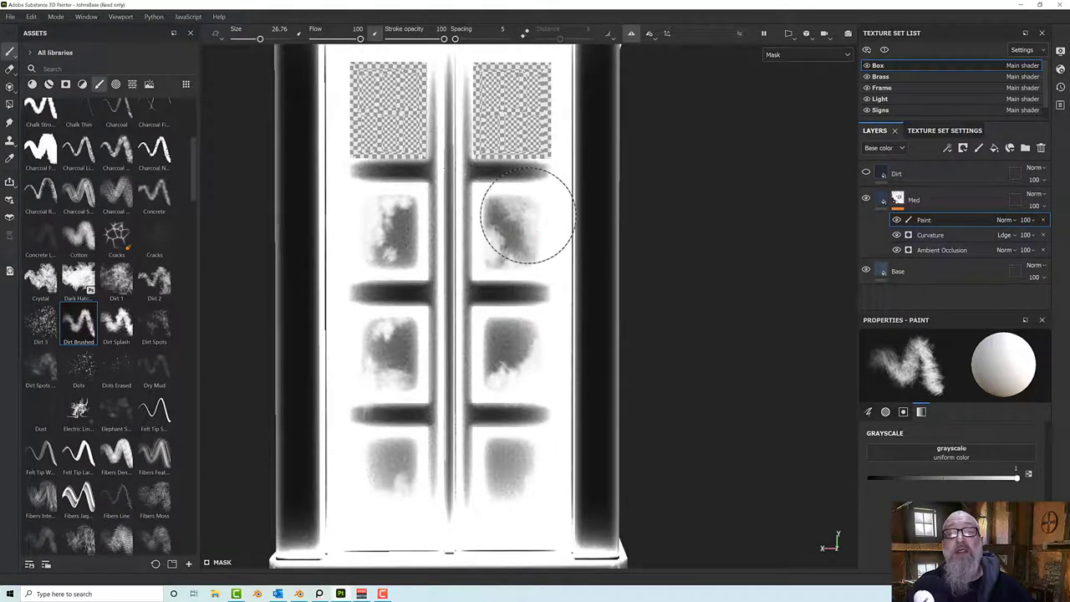
click(524, 200)
alt+drag(393, 287, 455, 297)
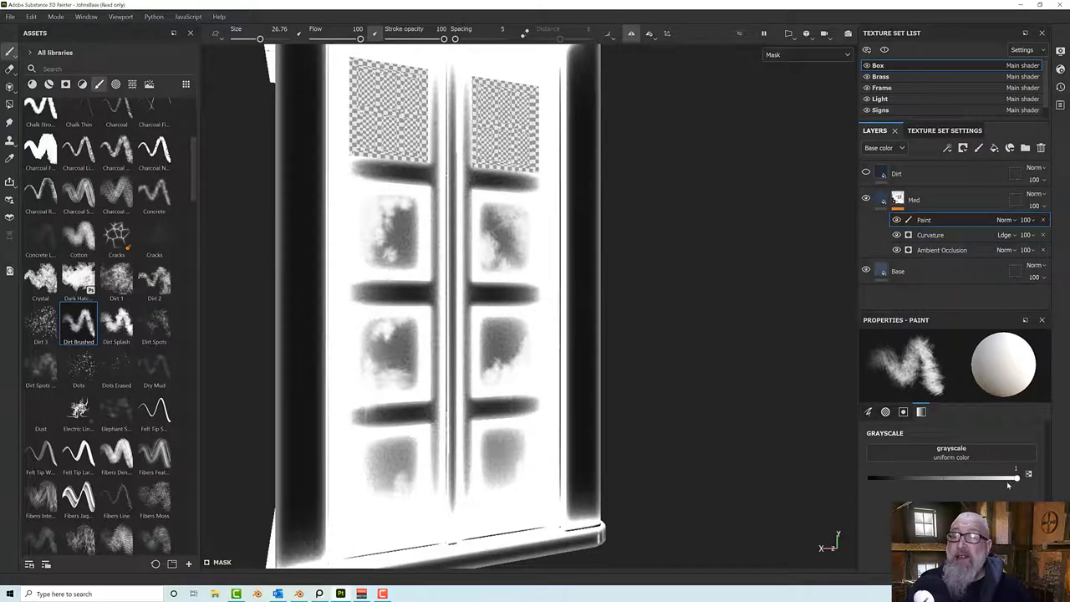
Set the paint grayscale to 0 and the brush size to 18.26, and paint black patches into the second-lowest panel of both doors.
drag(1016, 479, 864, 490)
alt+drag(521, 394, 479, 396)
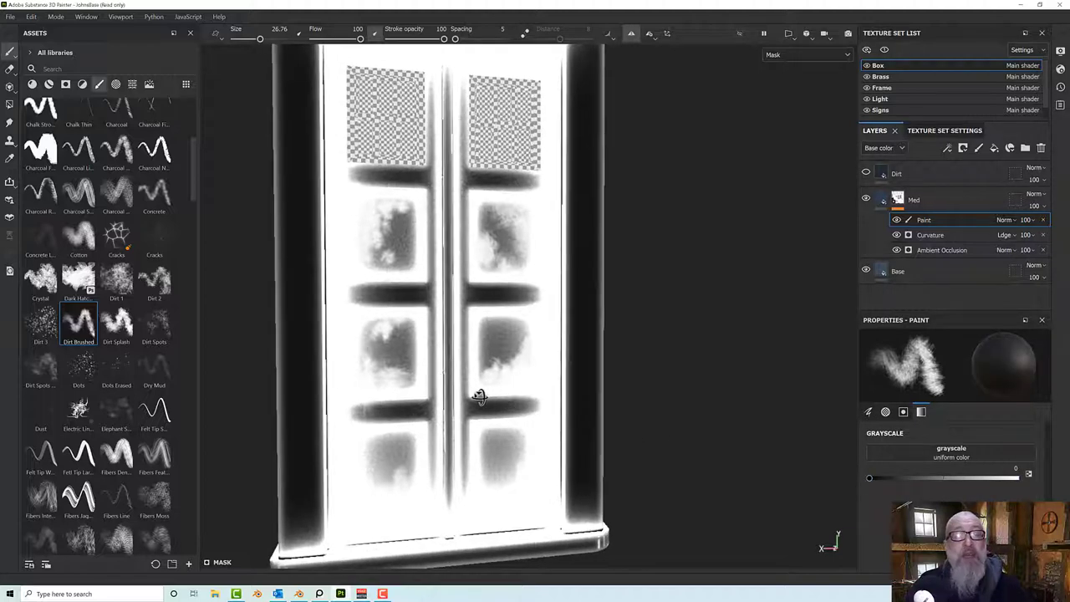
scroll(357, 361, up, 3)
right_click(424, 363)
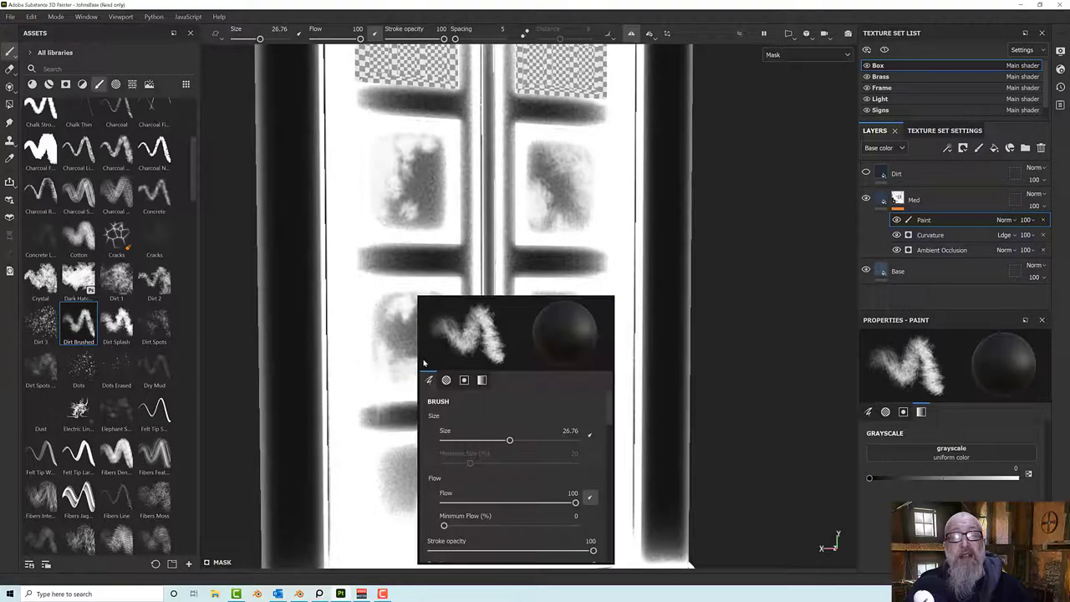
click(389, 356)
ctrl+right_drag(423, 345, 386, 344)
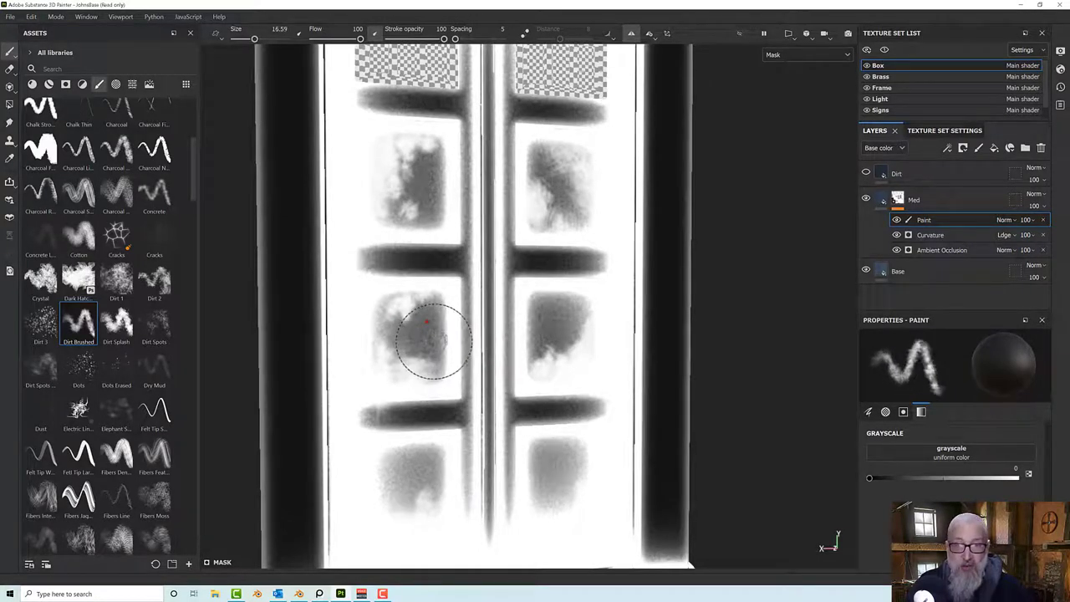
key(bracketright)
mouse_move(429, 311)
mouse_down()
mouse_move(443, 322)
mouse_move(442, 306)
mouse_move(410, 301)
mouse_move(452, 343)
mouse_up()
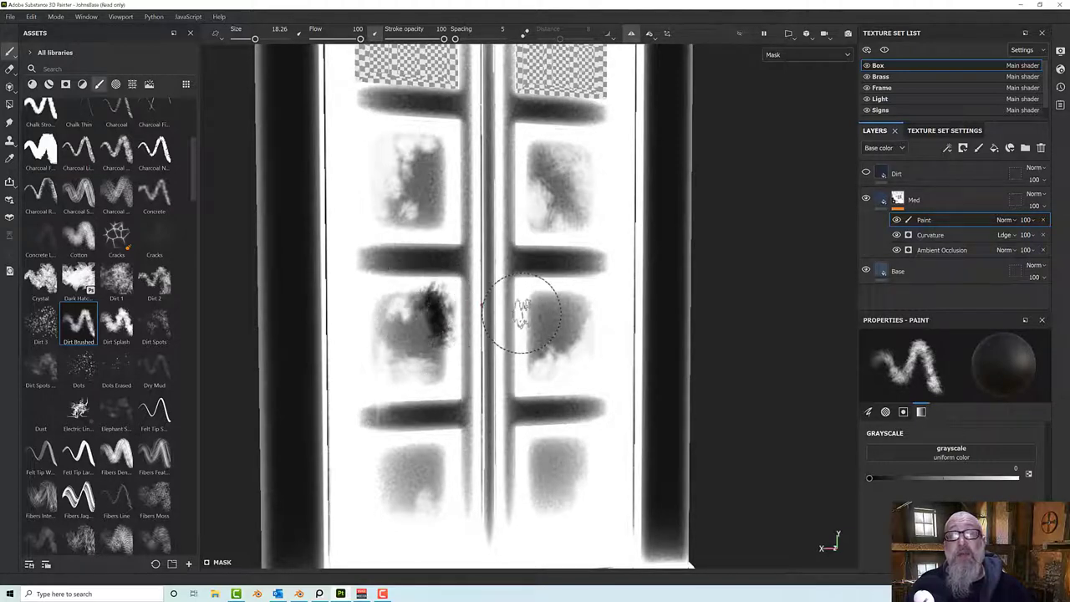
mouse_move(530, 306)
mouse_down()
mouse_move(535, 329)
mouse_move(532, 311)
mouse_move(554, 304)
mouse_move(566, 334)
mouse_move(546, 353)
mouse_up()
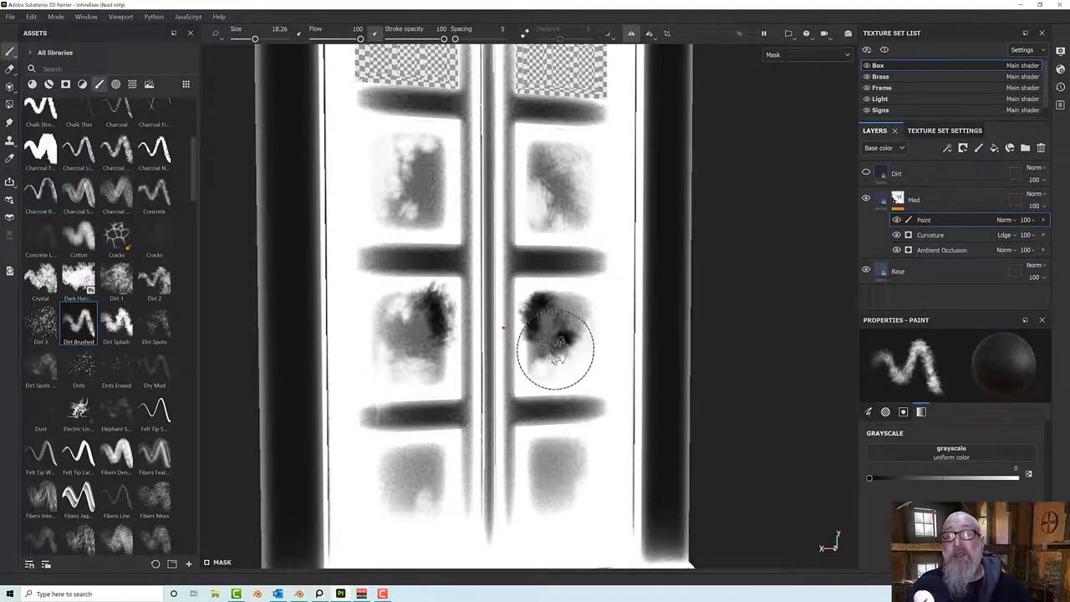
Paint irregular black patches diagonally across the bottom panels of both doors on the same side of the box.
scroll(561, 343, down, 3)
scroll(465, 432, up, 5)
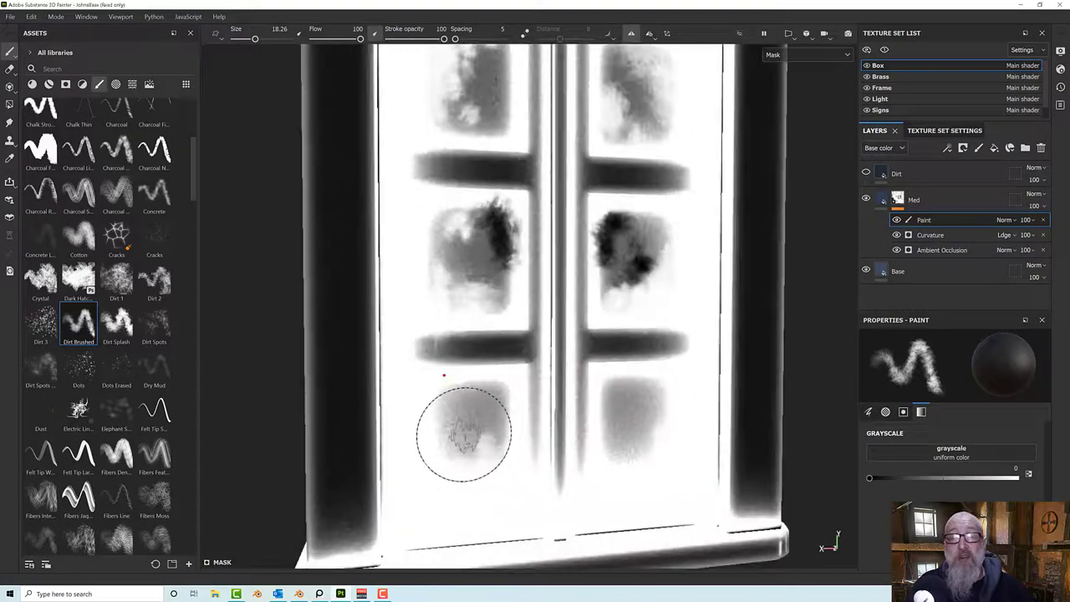
mouse_move(478, 377)
mouse_down()
mouse_move(481, 357)
mouse_move(449, 407)
mouse_move(435, 459)
mouse_move(474, 460)
mouse_up()
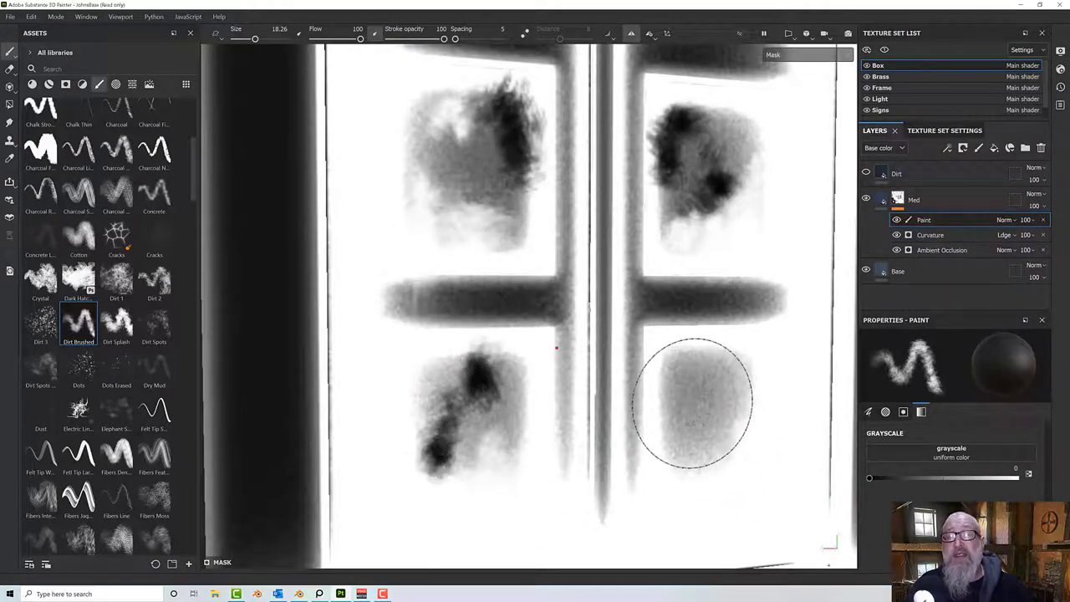
drag(693, 410, 681, 474)
click(665, 386)
drag(664, 398, 690, 406)
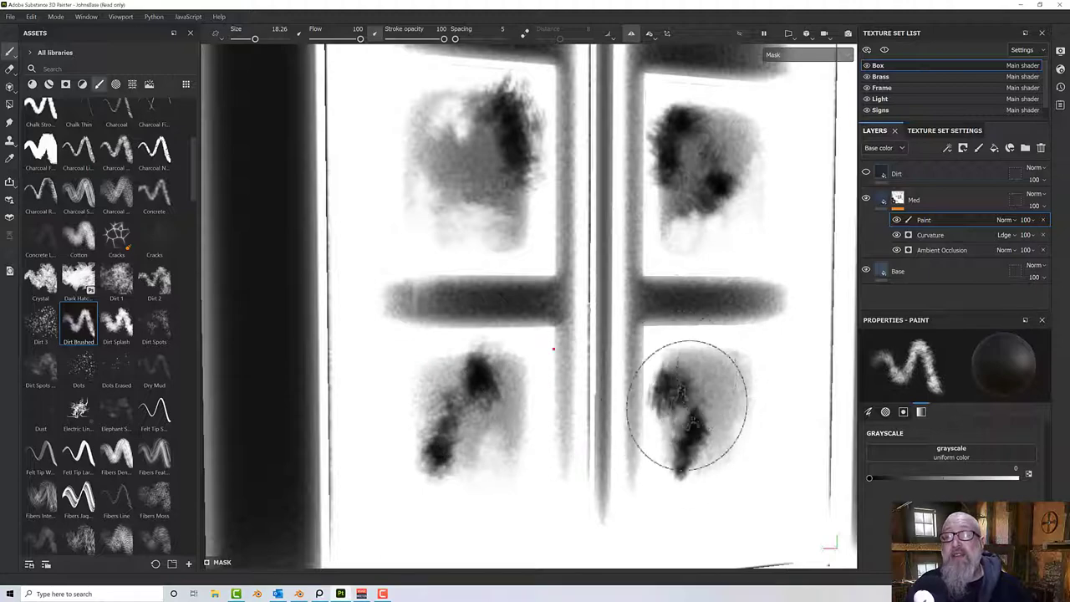
click(739, 374)
Paint a vertical black patch down the panel beside the door handle on the front of the box.
scroll(739, 373, down, 5)
scroll(739, 375, down, 3)
alt+drag(652, 359, 1042, 349)
scroll(672, 349, up, 5)
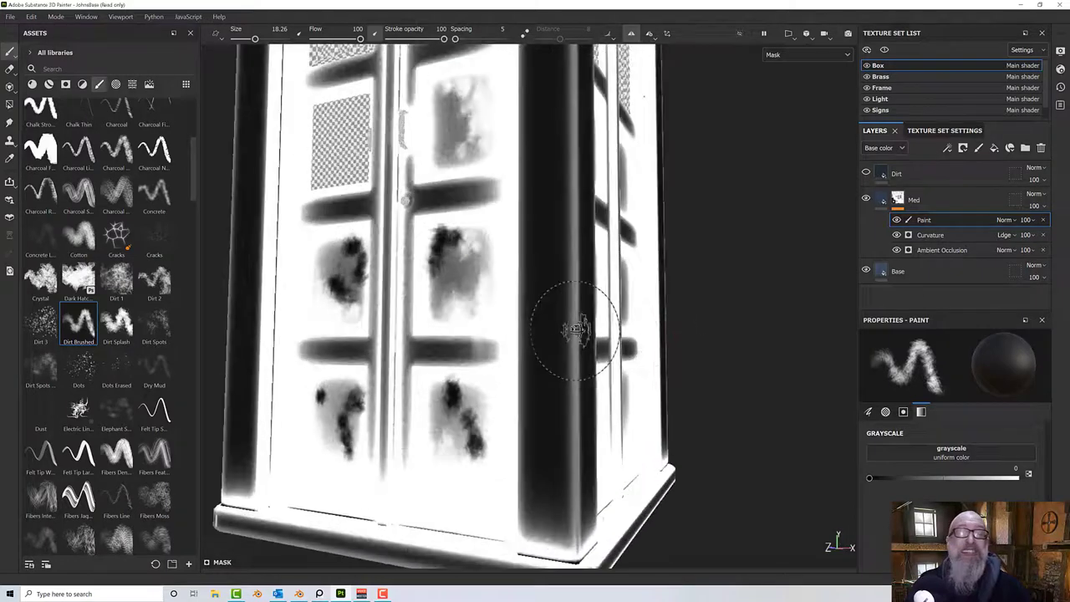
alt+drag(575, 331, 642, 358)
alt+middle_drag(642, 358, 797, 505)
scroll(558, 233, up, 2)
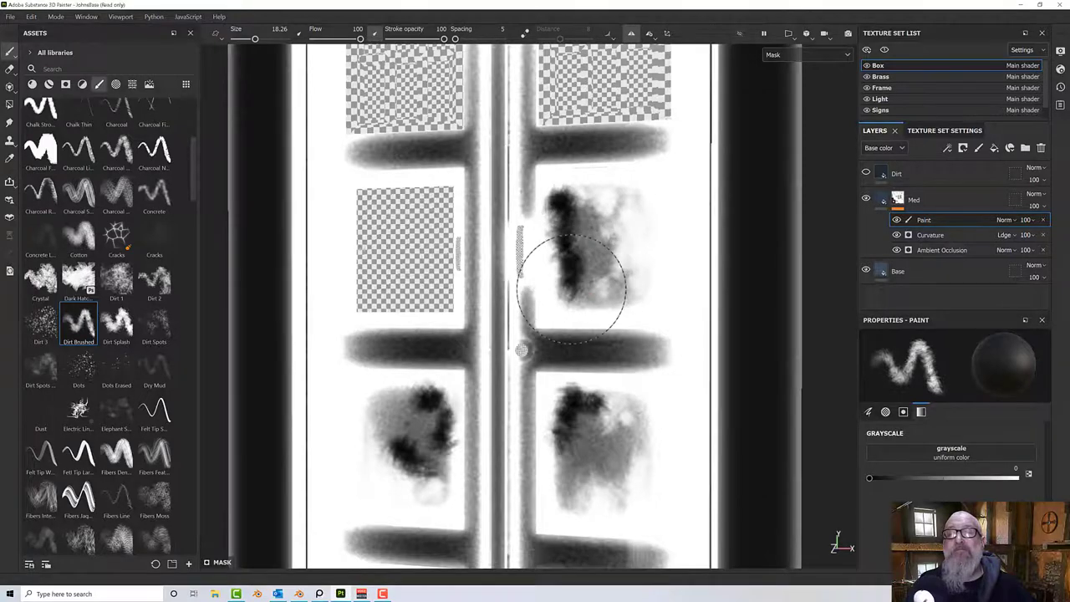
scroll(595, 256, down, 3)
scroll(515, 366, up, 2)
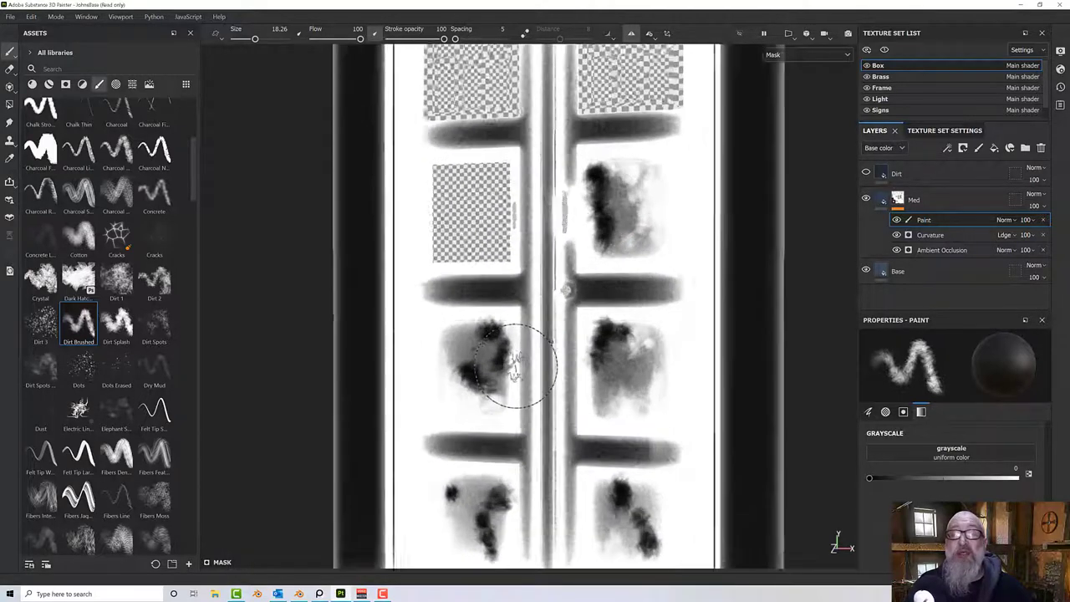
scroll(514, 366, down, 4)
alt+drag(527, 356, 567, 358)
scroll(567, 358, up, 3)
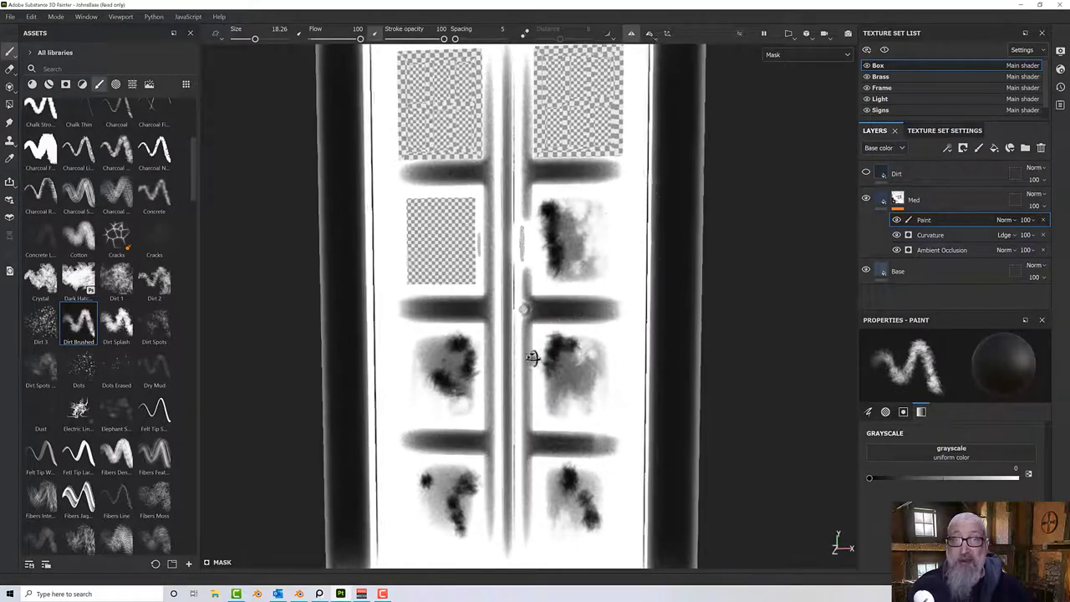
Switch the viewport display from the mask to Material.
click(807, 54)
scroll(790, 115, up, 3)
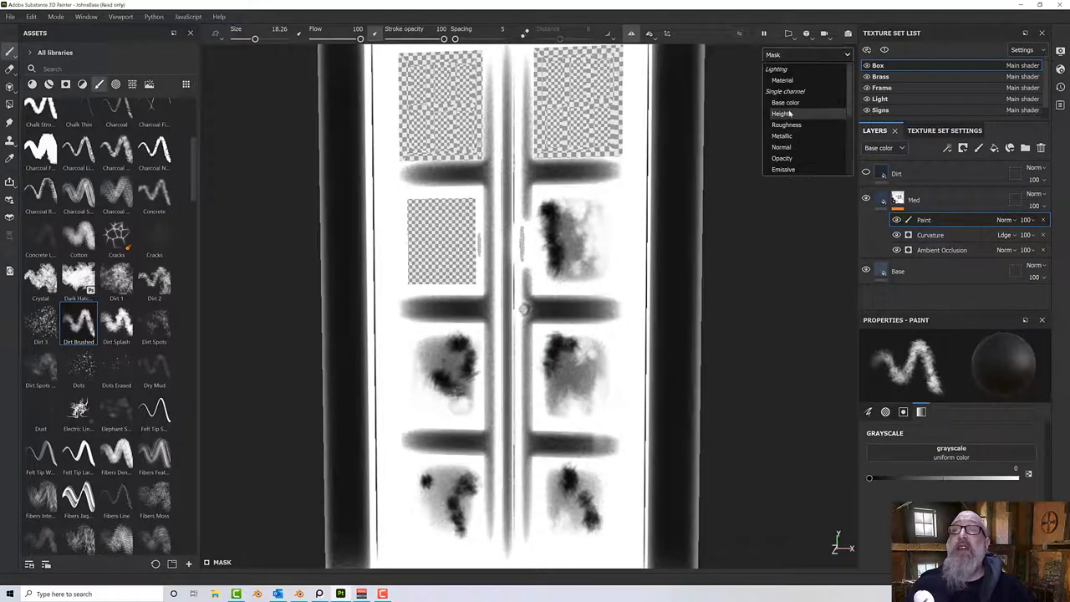
click(784, 81)
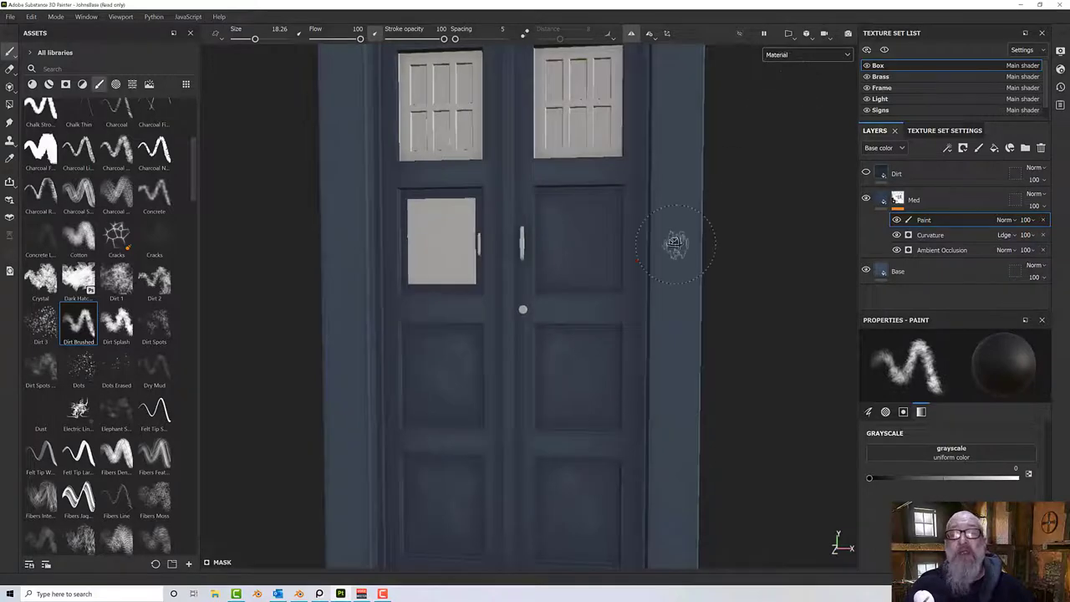
Examine the painted colour variation on the front door panels and around the adjoining side of the box.
mouse_move(675, 244)
alt+mouse_down()
mouse_move(661, 215)
mouse_move(659, 232)
alt+mouse_up()
scroll(658, 231, down, 2)
alt+middle_drag(645, 273, 658, 193)
scroll(613, 246, up, 2)
alt+middle_drag(621, 224, 638, 161)
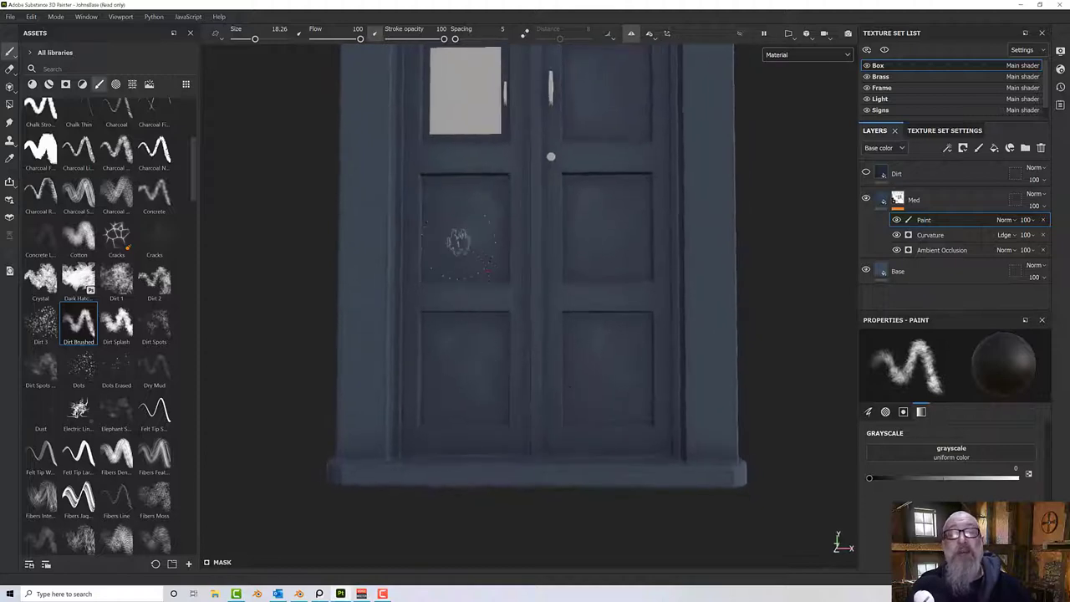
scroll(526, 282, up, 4)
alt+drag(608, 296, 549, 323)
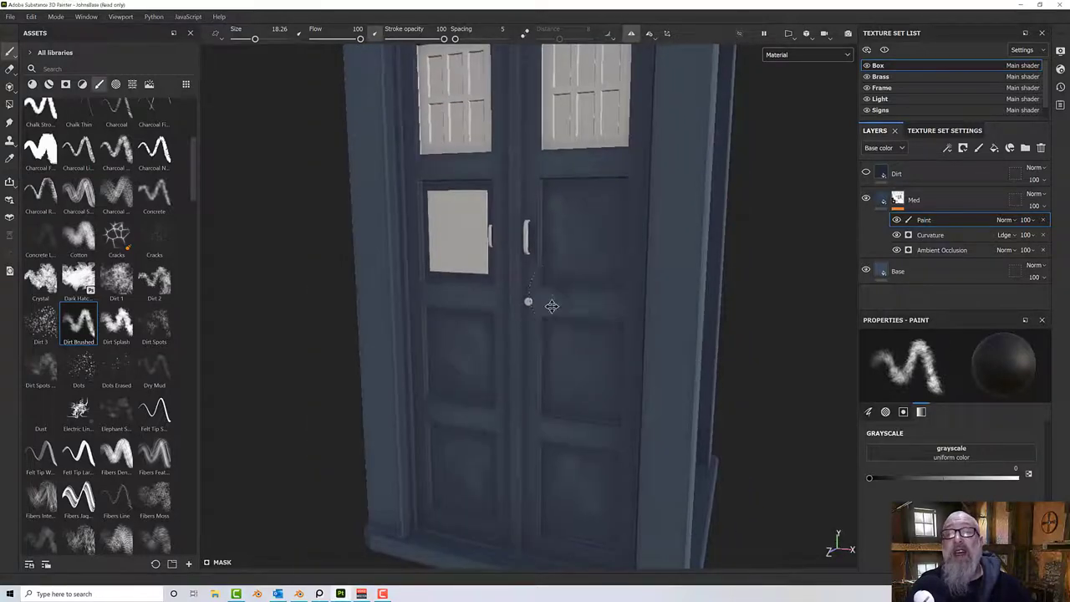
alt+middle_drag(552, 303, 436, 383)
alt+drag(590, 326, 439, 316)
alt+middle_drag(610, 312, 318, 306)
alt+drag(624, 303, 386, 307)
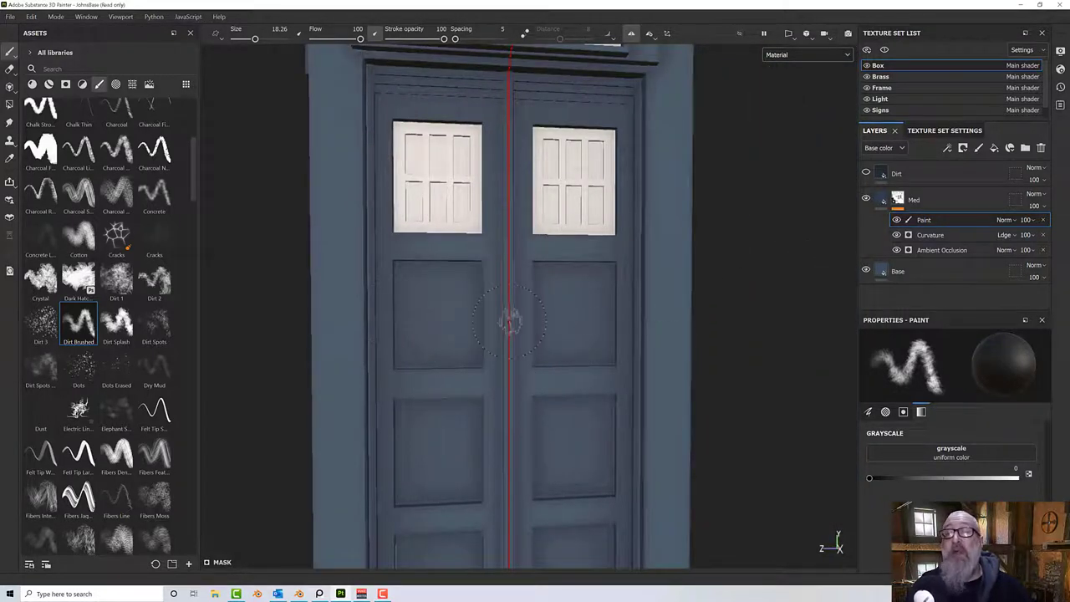
scroll(506, 315, down, 2)
Set the mirror symmetry axis to X.
click(656, 34)
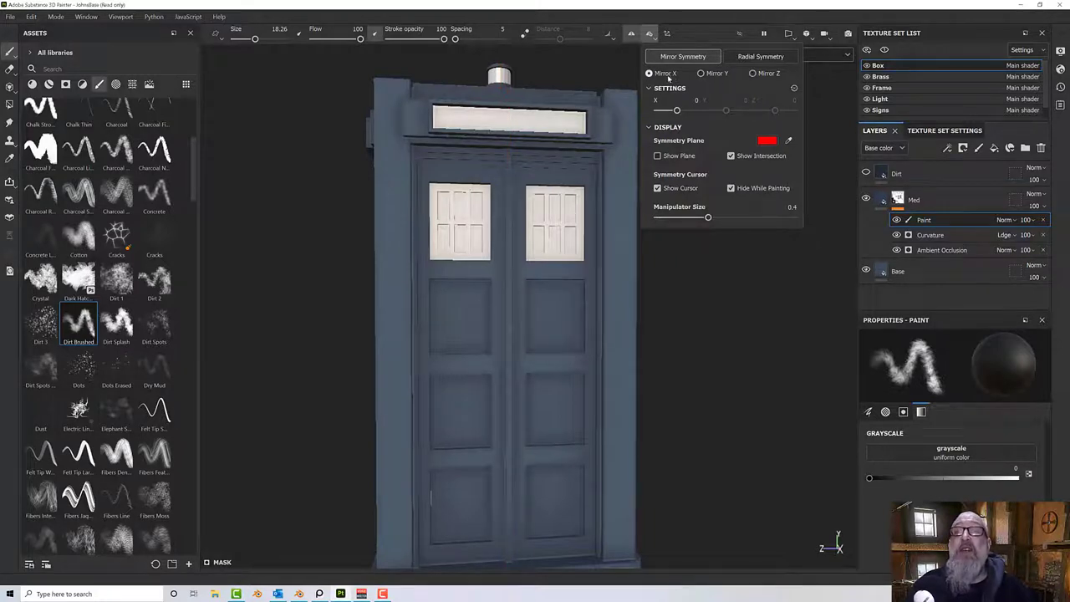
alt+drag(590, 293, 733, 276)
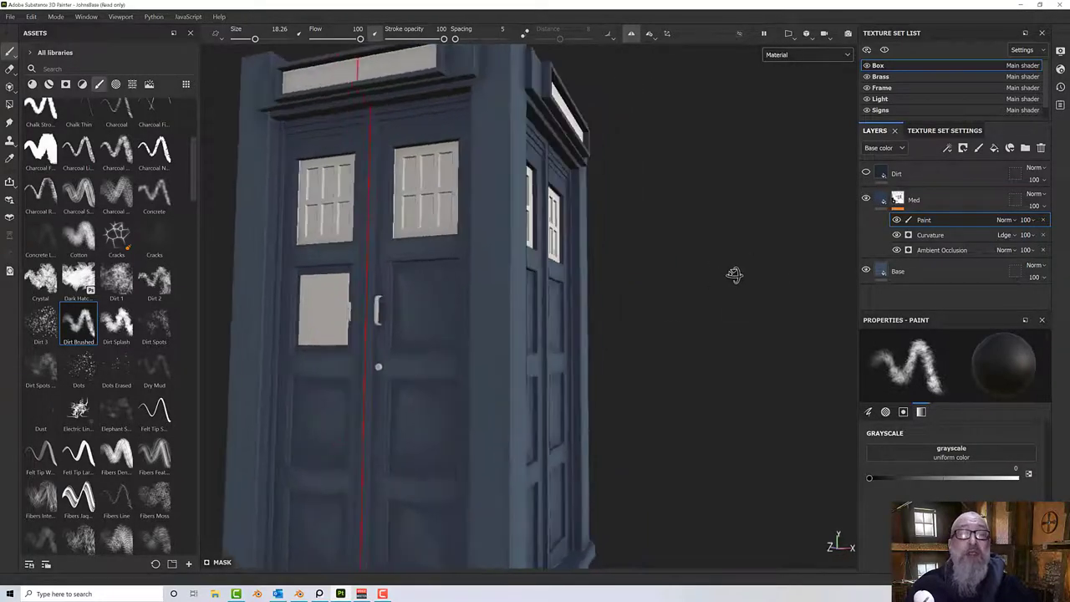
alt+drag(473, 222, 626, 327)
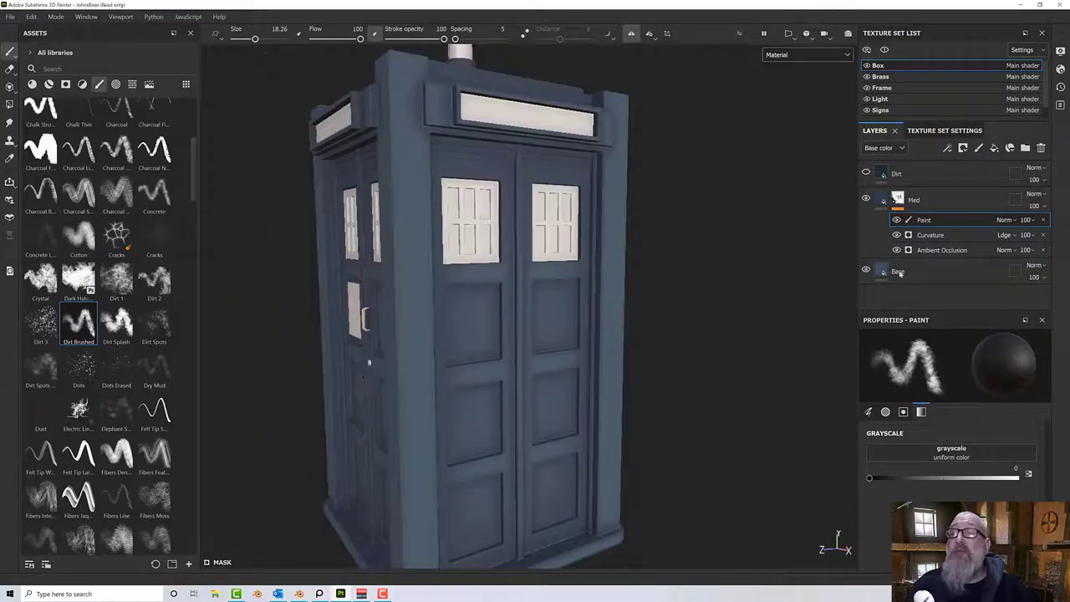
Set the paint grayscale to 1 and paint Med colour patches over the panels of the box's side doors.
drag(937, 478, 1039, 477)
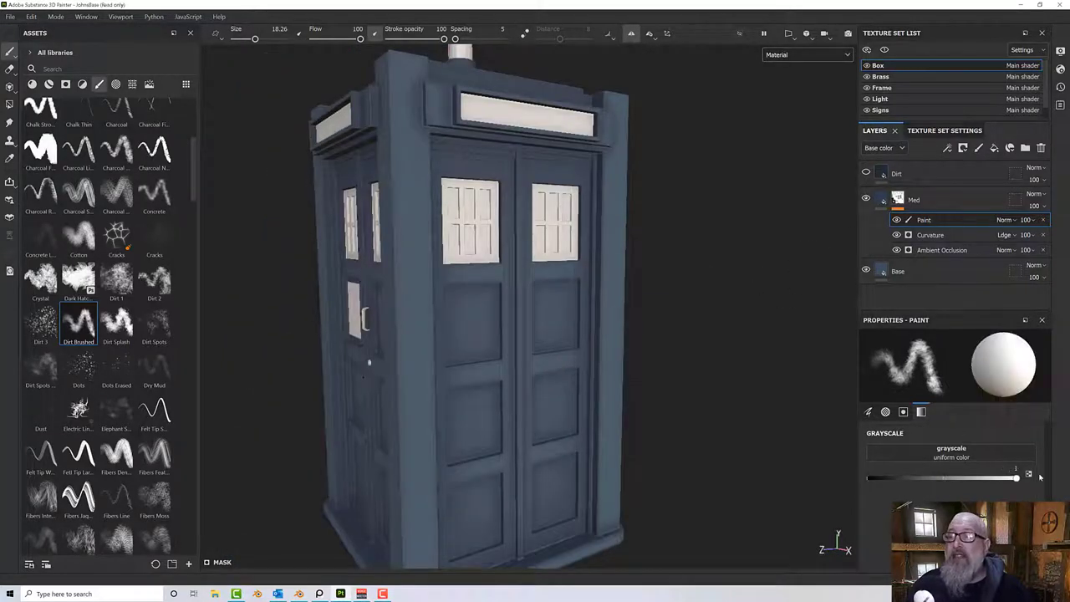
alt+drag(526, 389, 458, 329)
scroll(458, 328, up, 5)
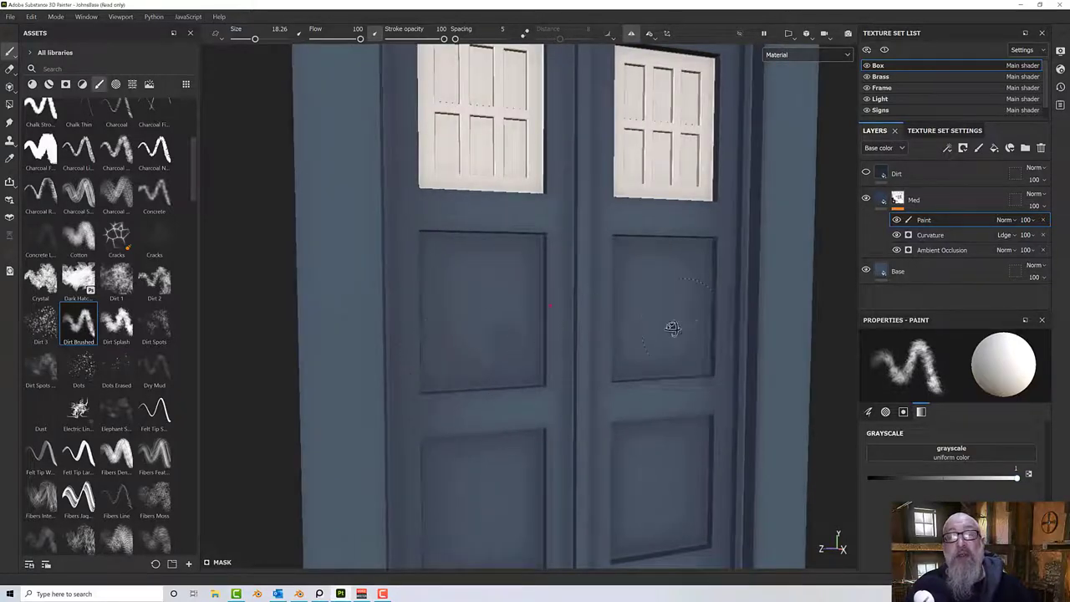
alt+drag(669, 330, 634, 308)
click(646, 334)
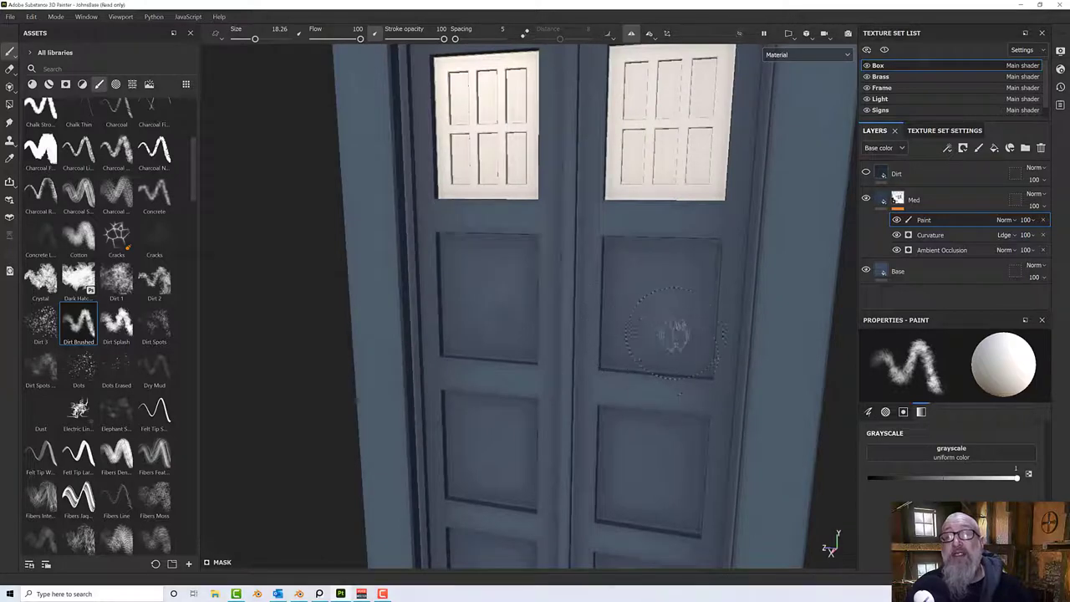
alt+drag(677, 345, 658, 308)
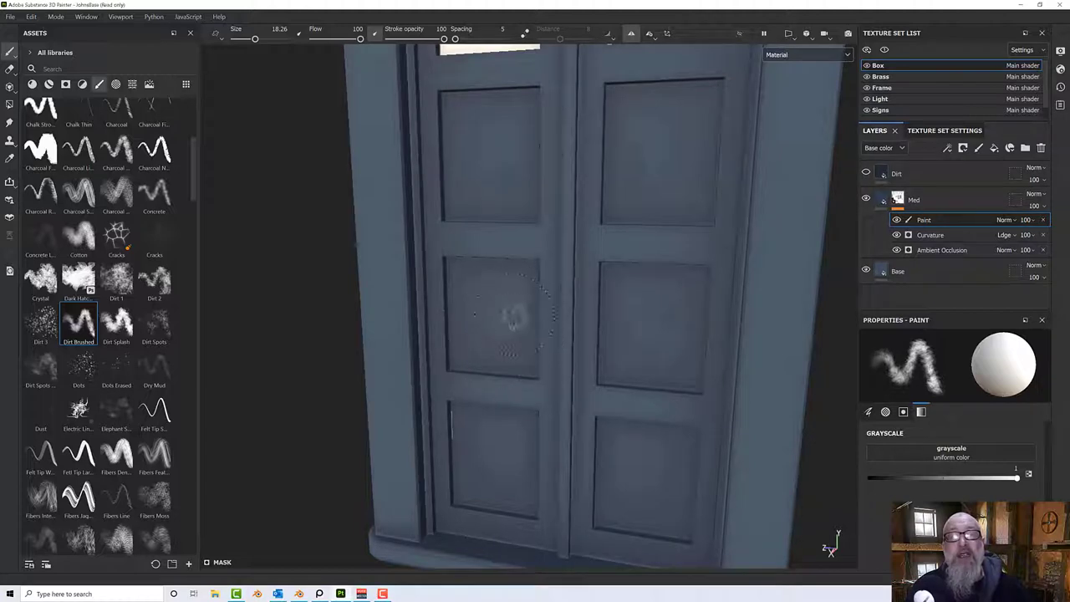
alt+drag(554, 377, 539, 334)
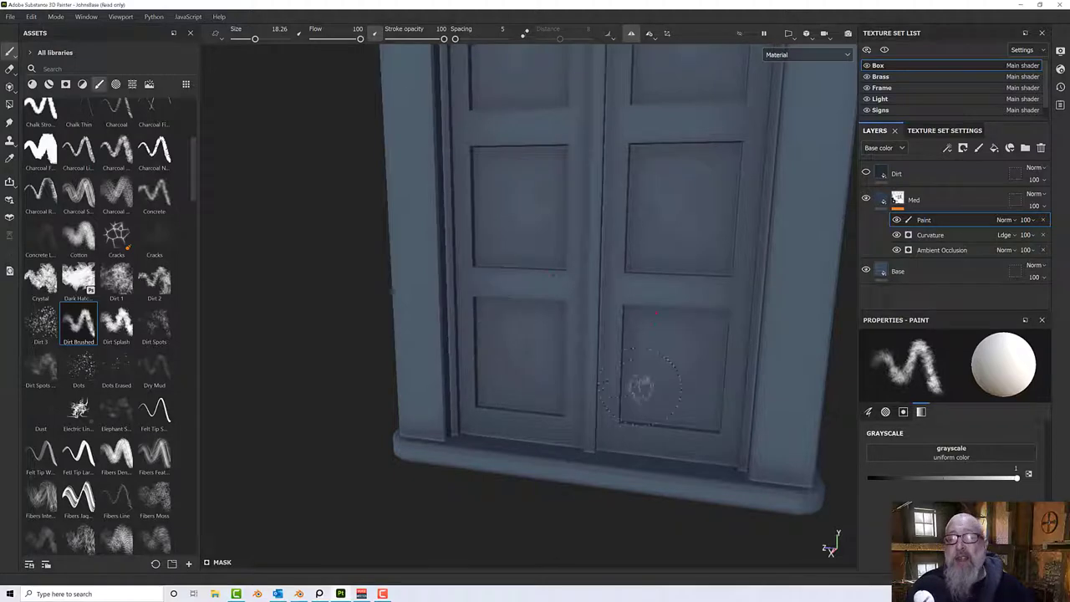
mouse_move(604, 385)
alt+mouse_down()
mouse_move(628, 323)
mouse_move(681, 354)
mouse_move(616, 365)
mouse_move(617, 386)
alt+mouse_up()
scroll(617, 386, up, 2)
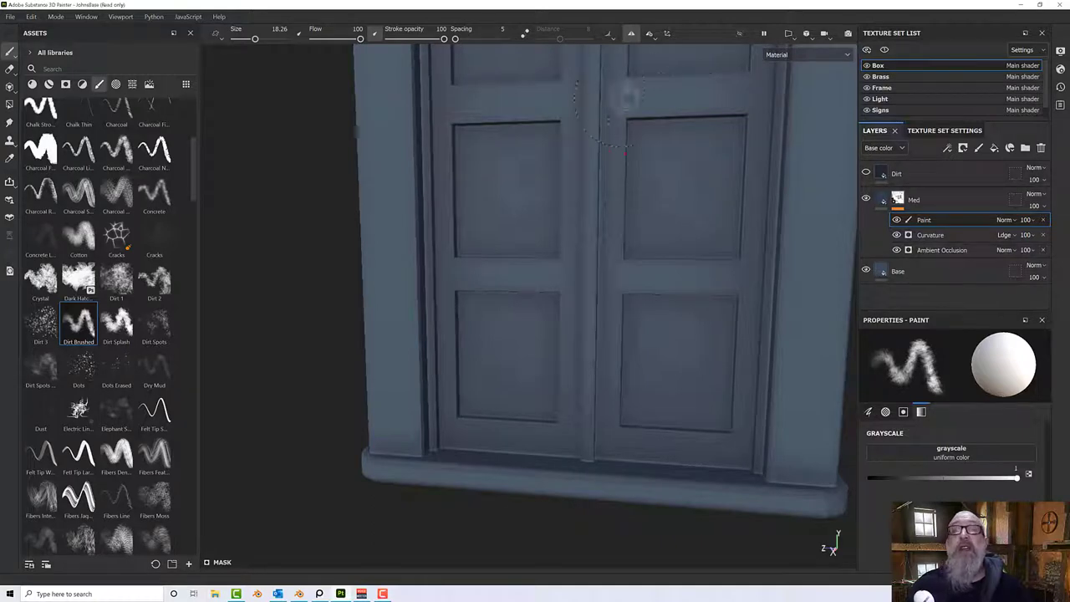
Set the paint grayscale to 0.0147 and the brush size to 24.31, and paint patches along the lower part of the side doors.
drag(952, 482, 870, 493)
mouse_move(519, 368)
ctrl+right_down()
mouse_move(534, 368)
mouse_move(523, 379)
ctrl+right_up()
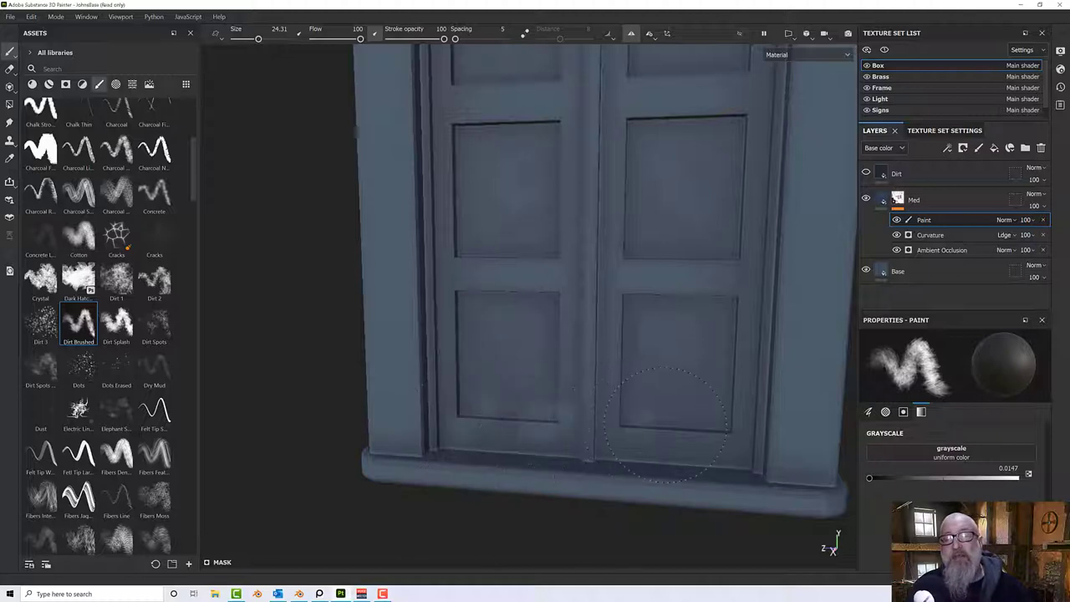
mouse_move(727, 410)
alt+mouse_down()
mouse_move(695, 373)
mouse_move(755, 370)
mouse_move(636, 422)
alt+mouse_up()
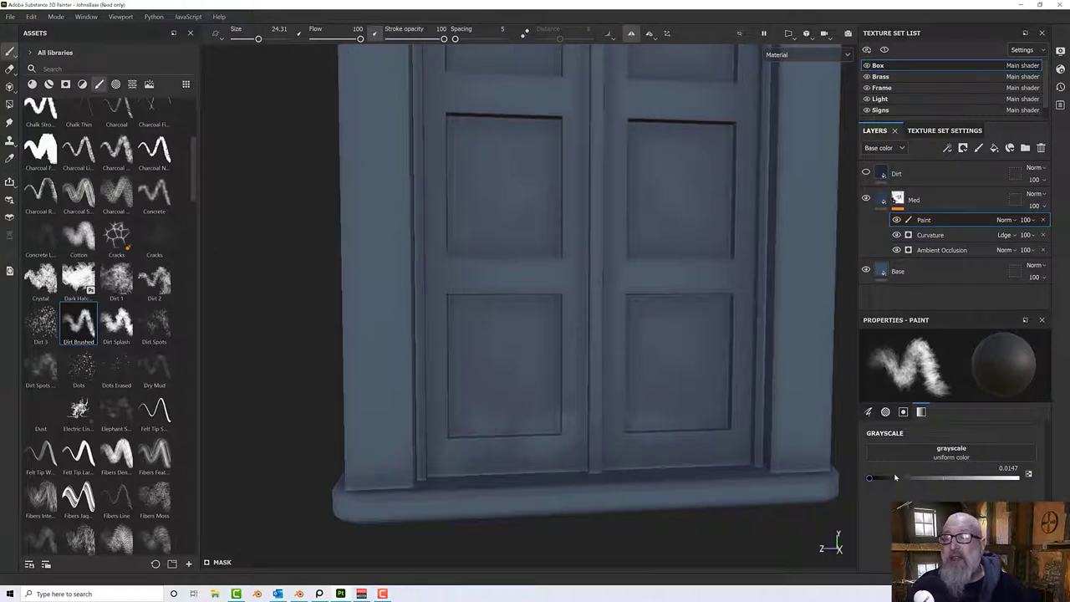
Set the paint grayscale to 0.3382 and brush subtle variation over the lower panels and bottom rails of the side and front doors.
drag(895, 478, 920, 481)
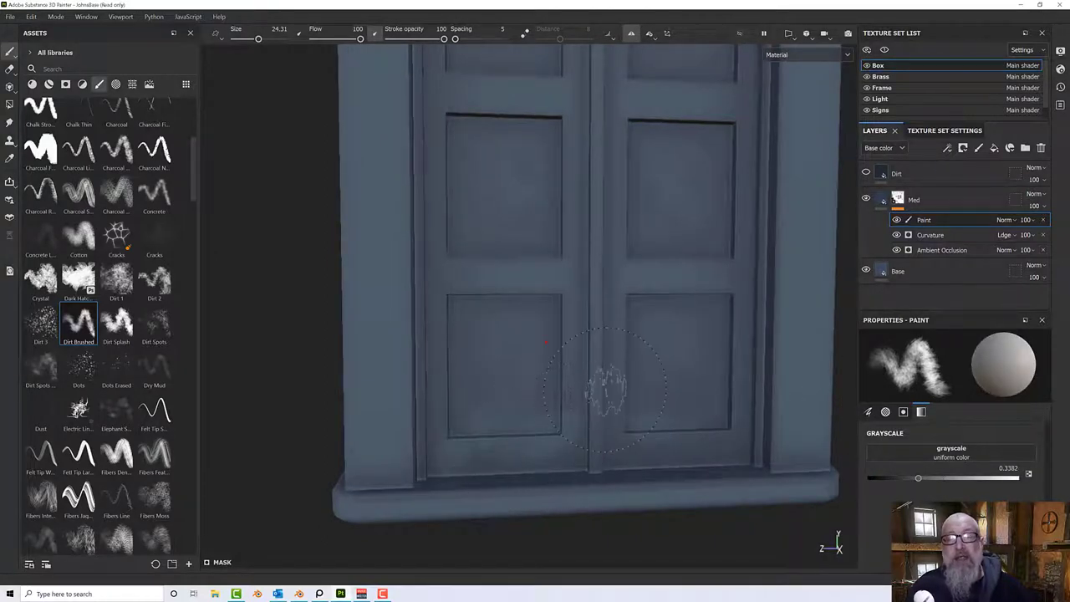
alt+drag(605, 389, 584, 373)
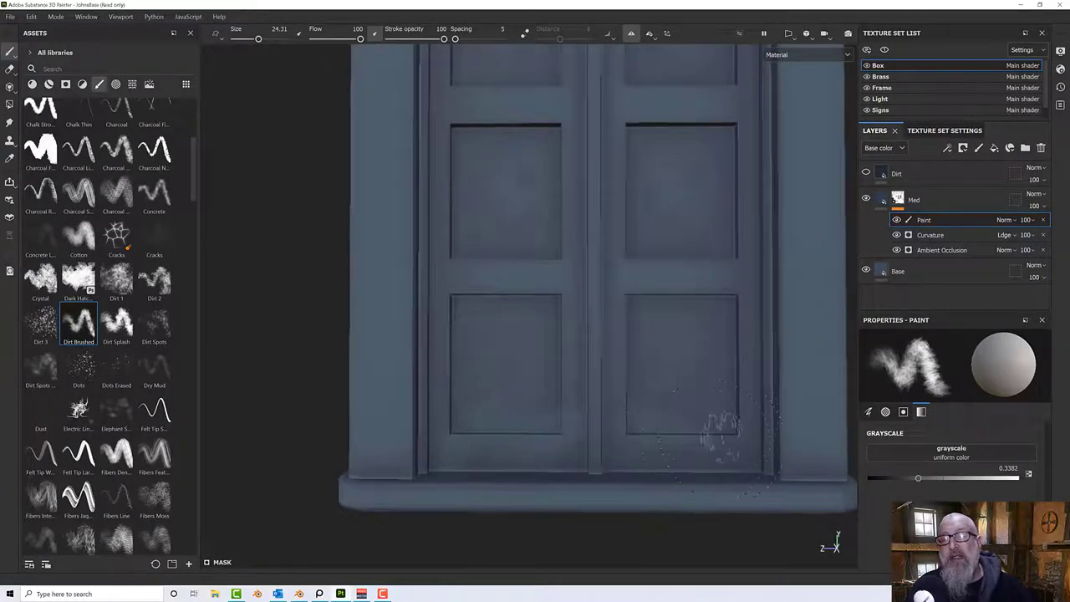
scroll(628, 322, down, 3)
alt+drag(631, 326, 716, 323)
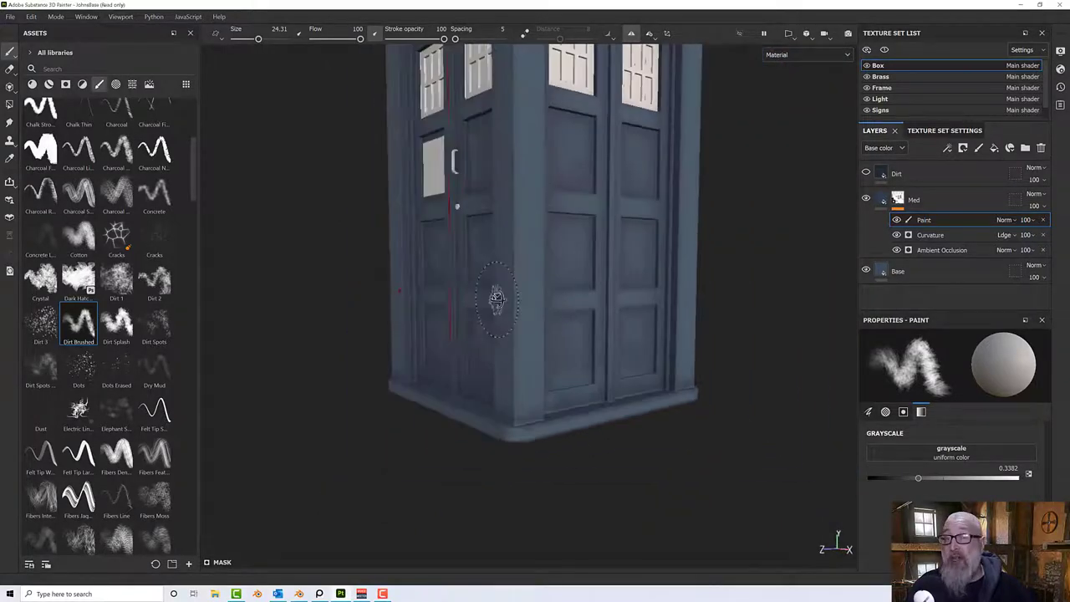
alt+drag(497, 299, 585, 301)
alt+middle_drag(585, 301, 705, 275)
scroll(405, 373, up, 3)
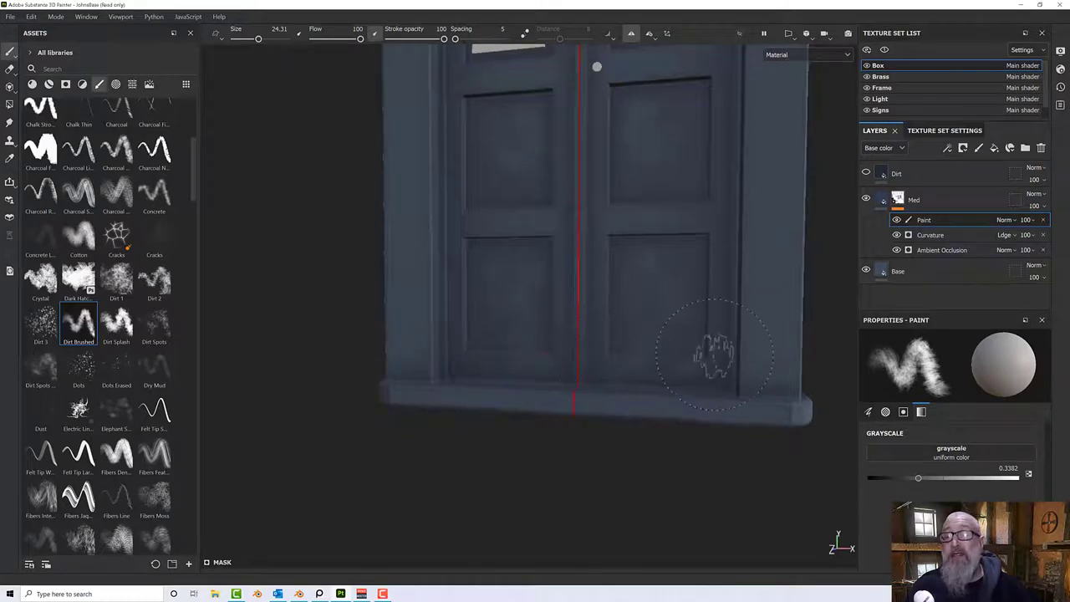
Turn off mirror symmetry and display the whole box in rendering mode.
alt+drag(704, 358, 712, 50)
scroll(501, 347, down, 4)
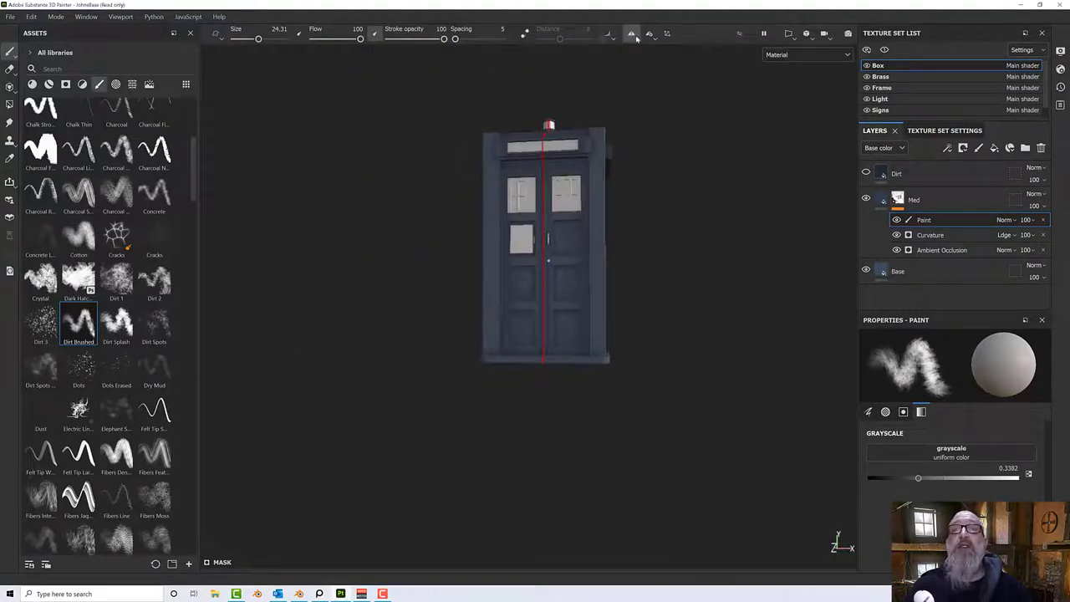
alt+drag(657, 106, 840, 34)
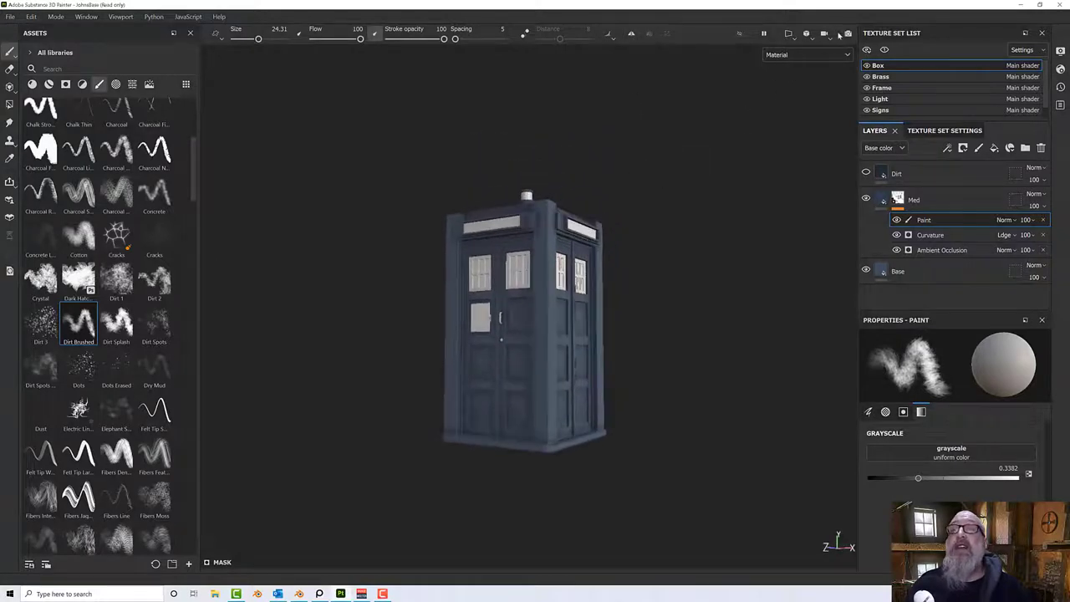
click(847, 34)
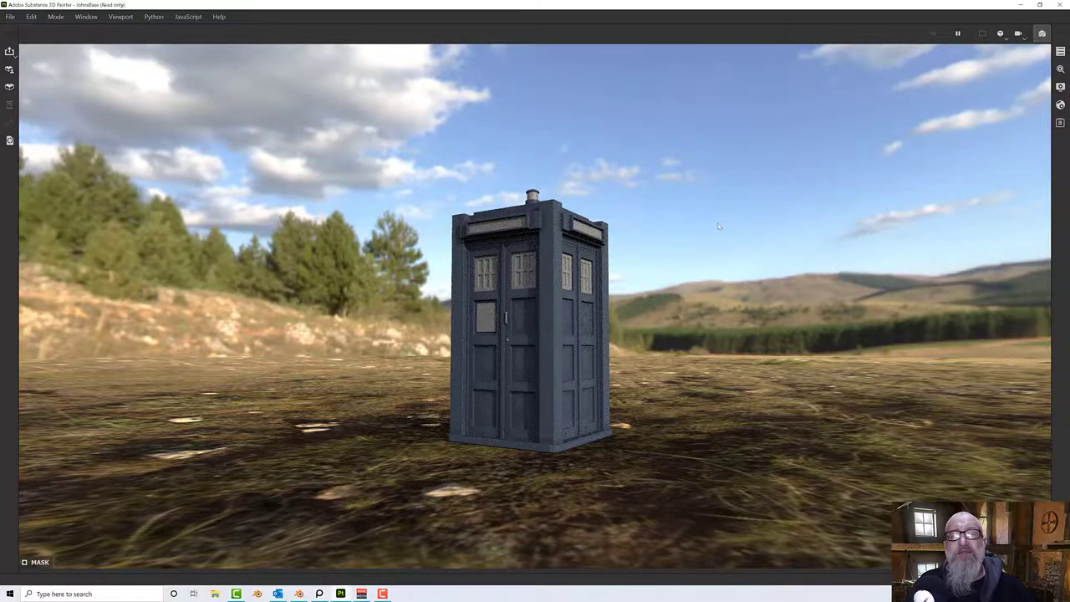
Examine the rendered box and its painted door variation up close and from a lower angle.
alt+drag(680, 279, 619, 292)
scroll(619, 291, up, 4)
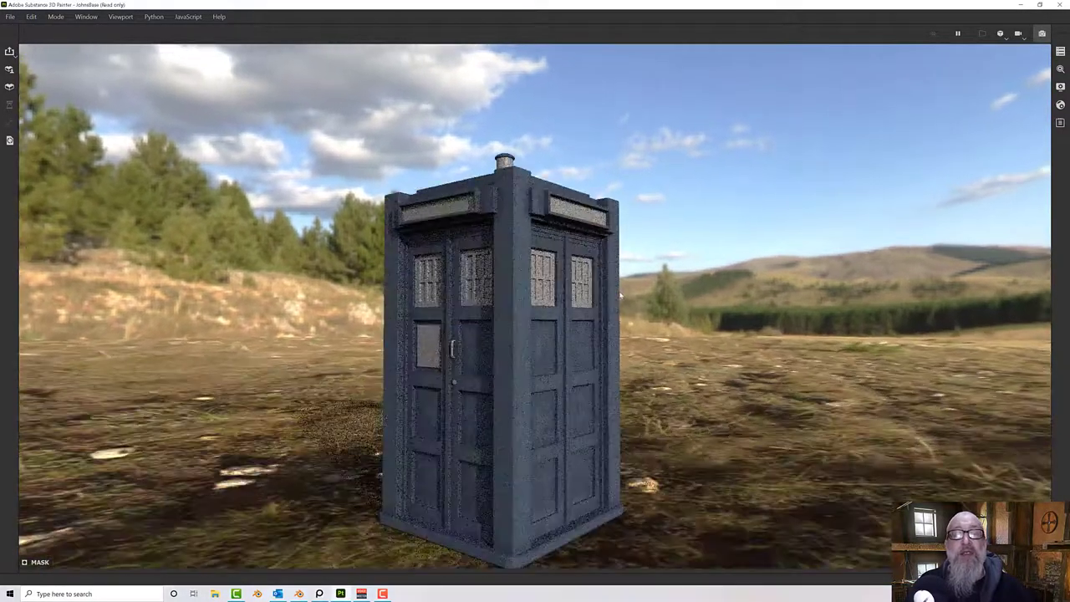
alt+middle_drag(645, 267, 722, 220)
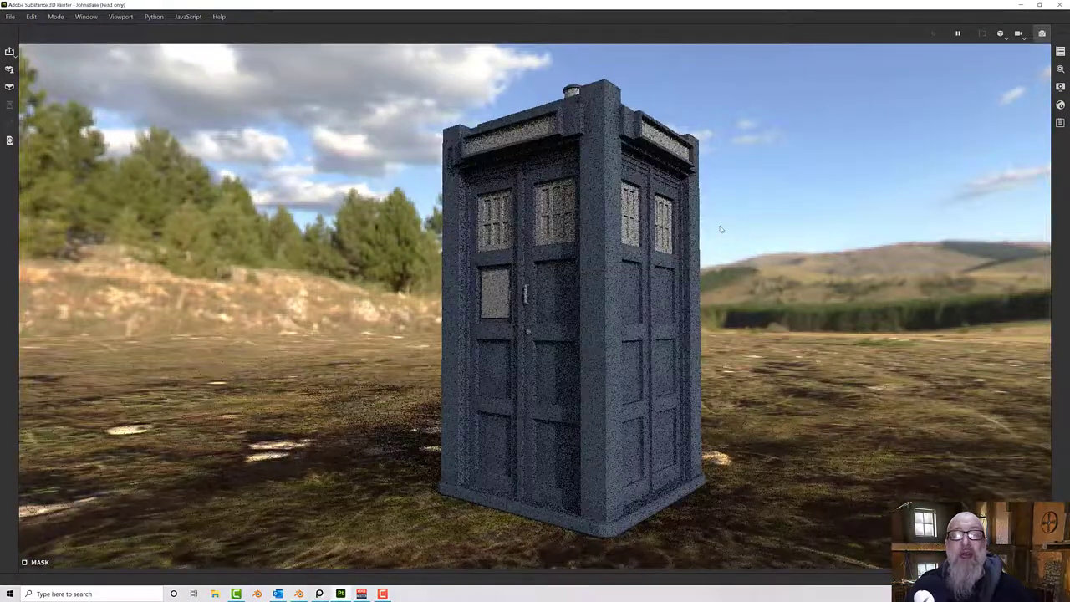
scroll(720, 228, up, 1)
alt+drag(719, 211, 718, 203)
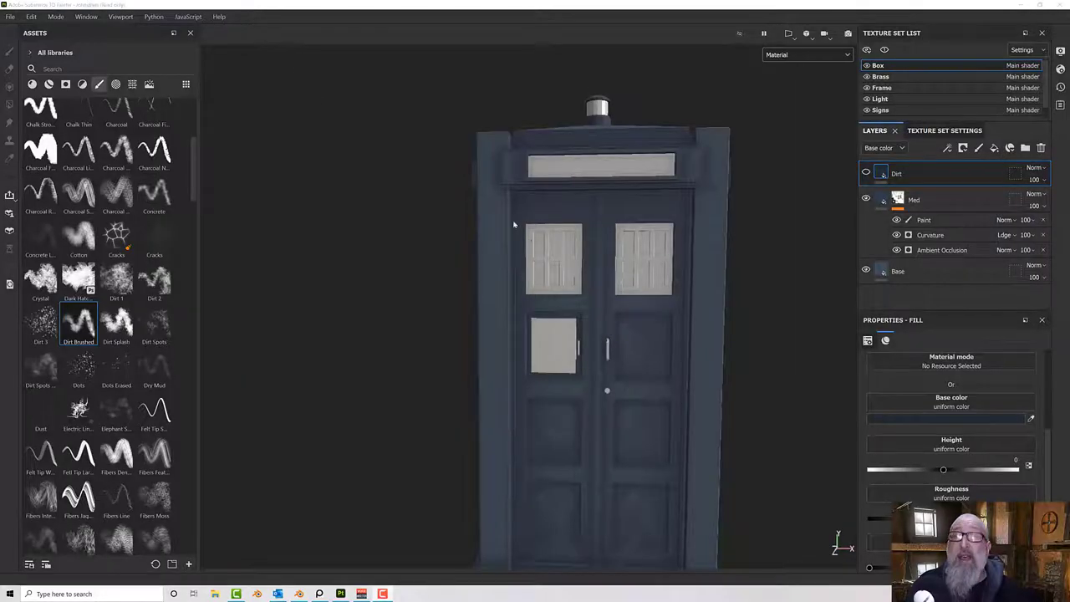
Select the Med layer's paint effect and try the Dirt Splash brush at size 23.54 on the front corner post.
click(924, 221)
mouse_move(677, 269)
alt+mouse_down()
mouse_move(609, 261)
mouse_move(538, 179)
alt+mouse_up()
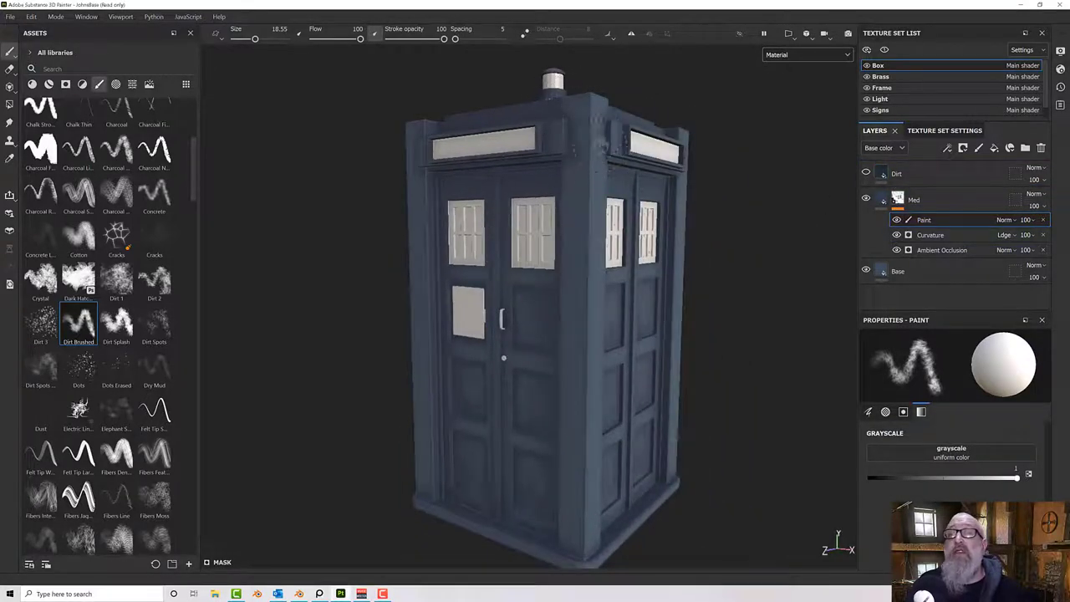
alt+drag(591, 197, 592, 140)
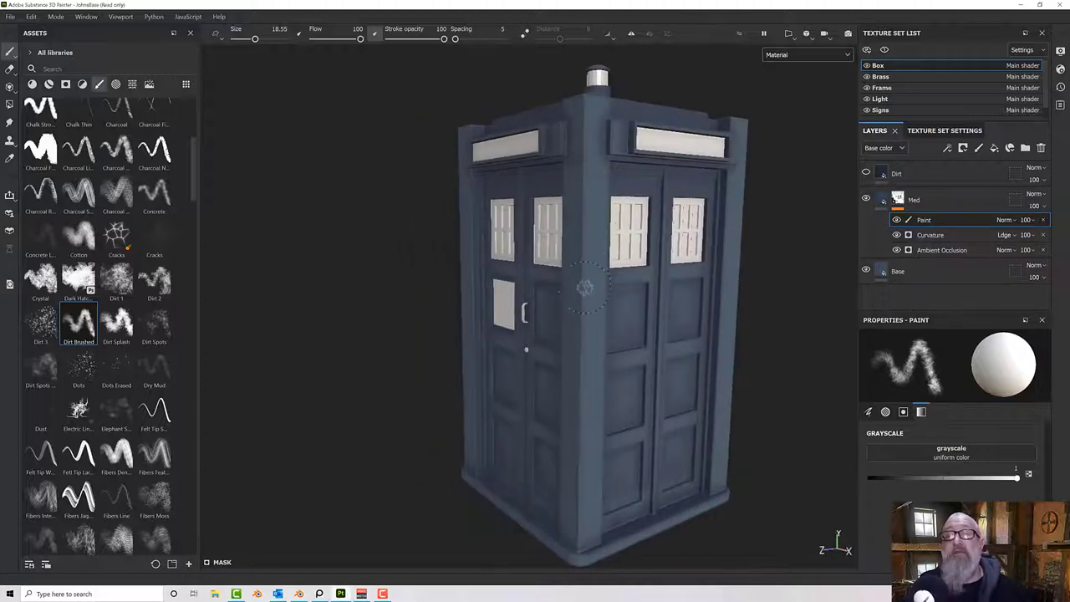
mouse_move(582, 311)
alt+mouse_down()
mouse_move(602, 310)
mouse_move(605, 285)
alt+mouse_up()
scroll(581, 291, up, 2)
scroll(580, 206, up, 3)
scroll(580, 205, up, 1)
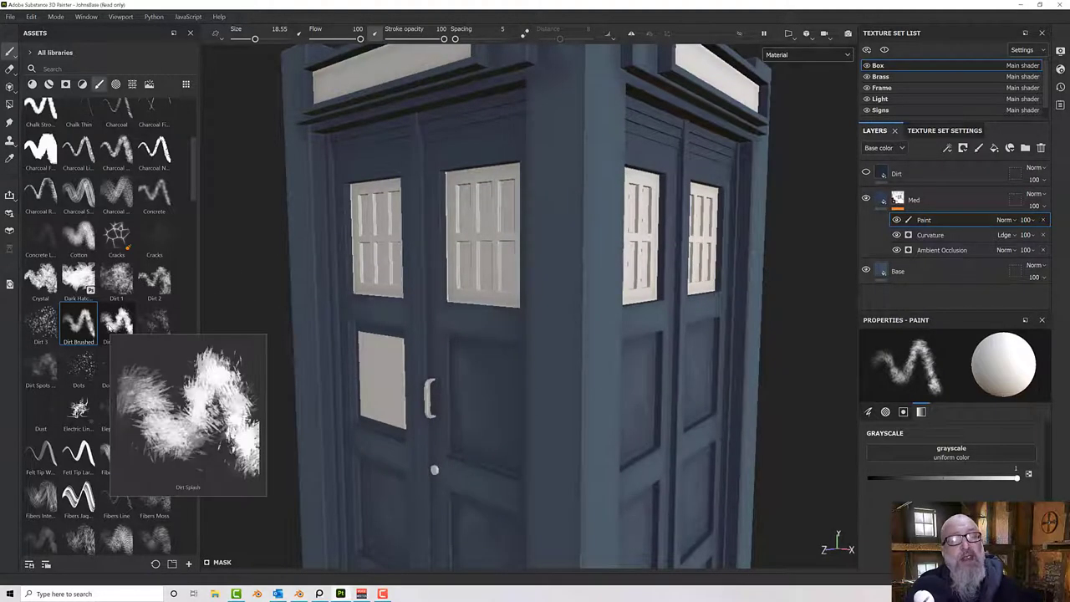
click(116, 322)
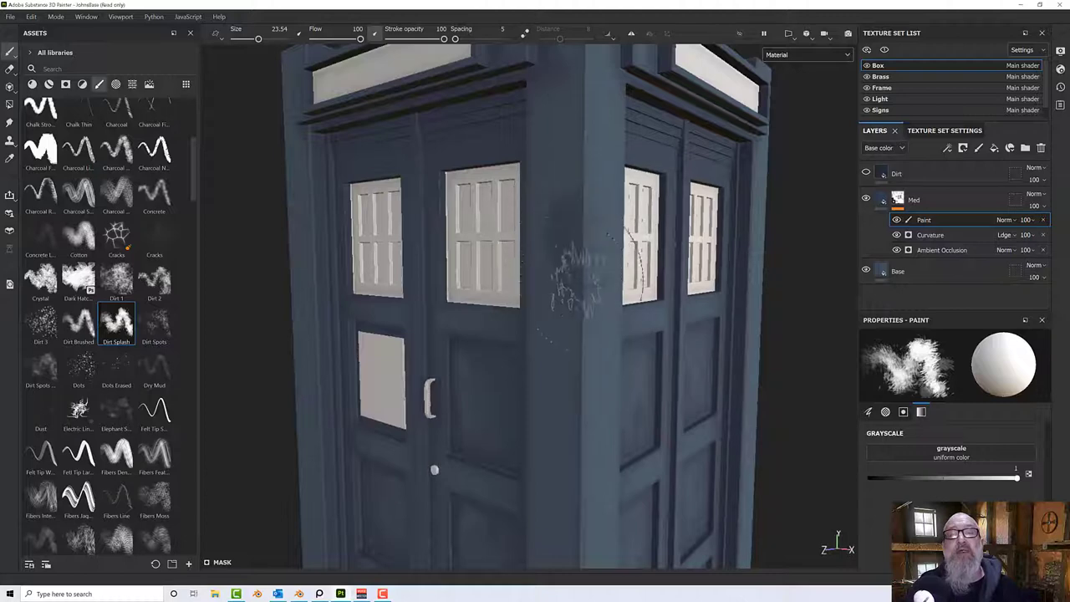
mouse_move(577, 276)
alt+mouse_down()
mouse_move(556, 276)
mouse_move(648, 338)
alt+mouse_up()
scroll(974, 492, up, 2)
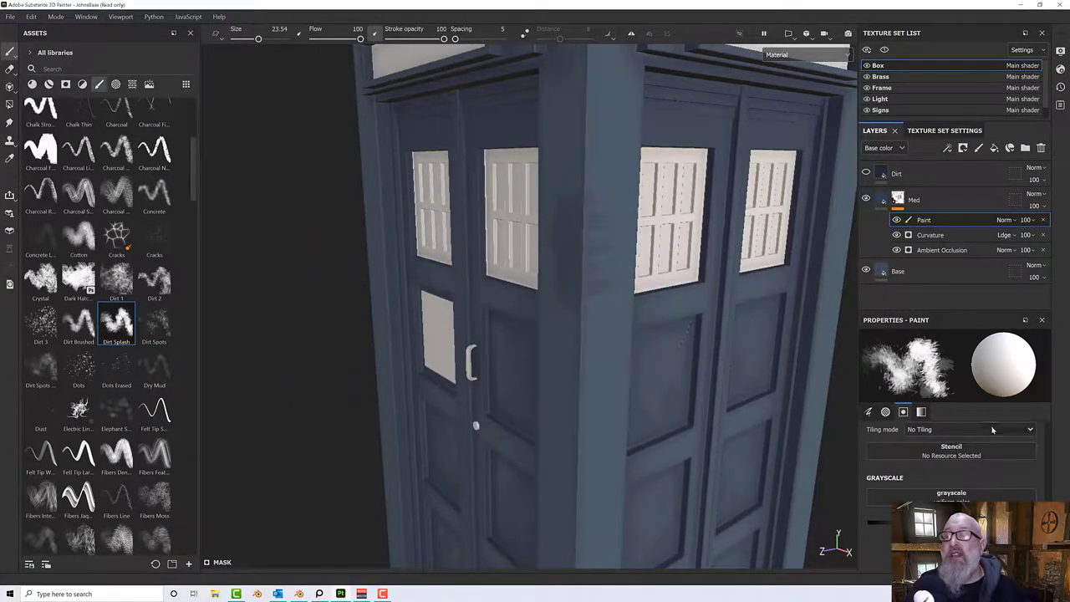
Undo the test strokes on the corner post and set the brush alignment to Camera.
scroll(992, 429, down, 5)
scroll(992, 428, up, 2)
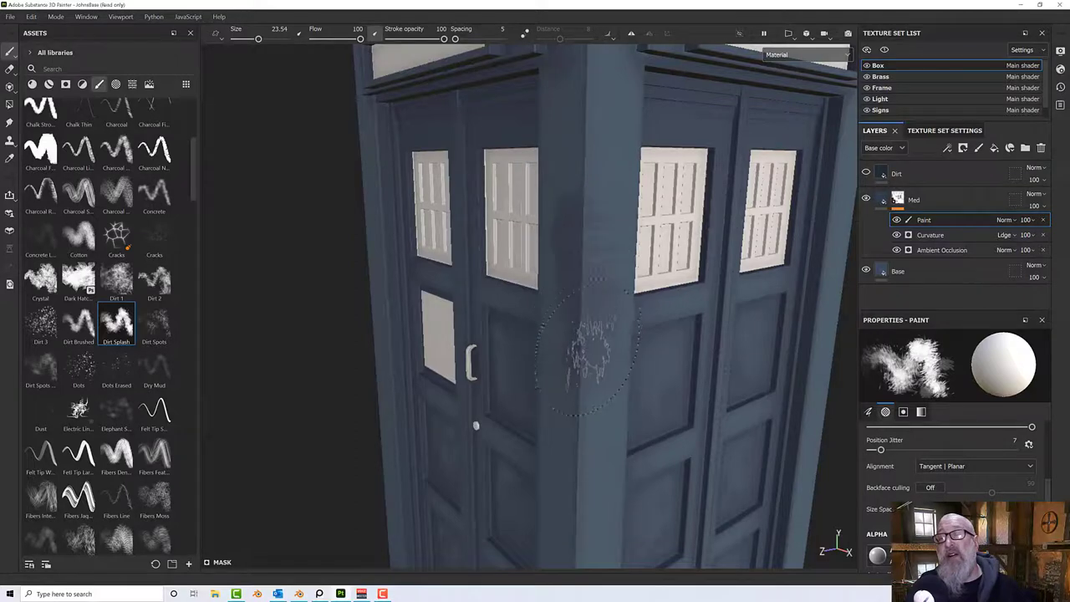
key(ctrl)
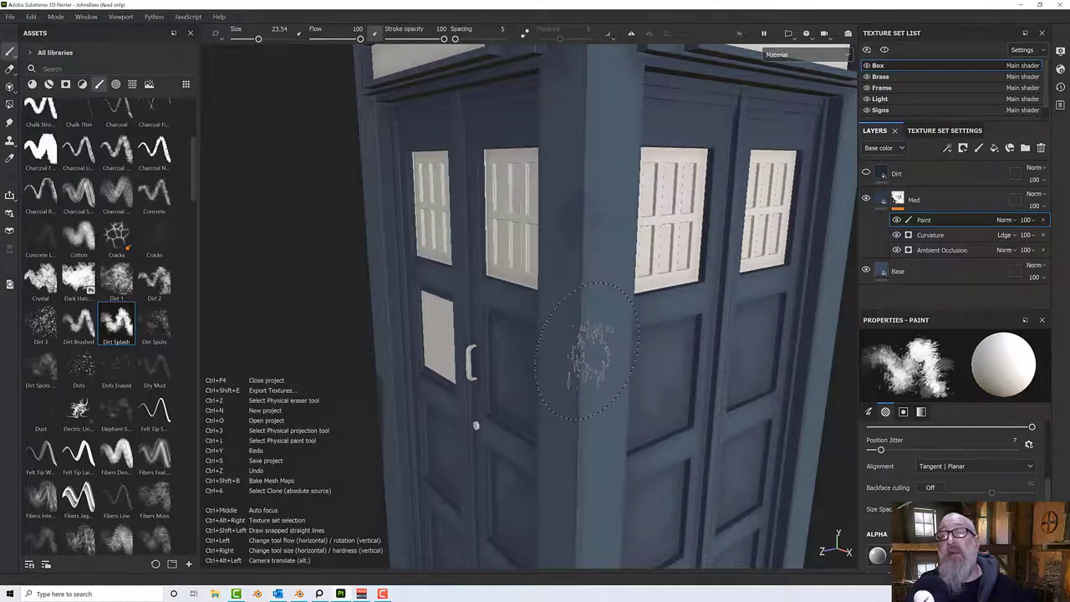
click(952, 465)
click(945, 492)
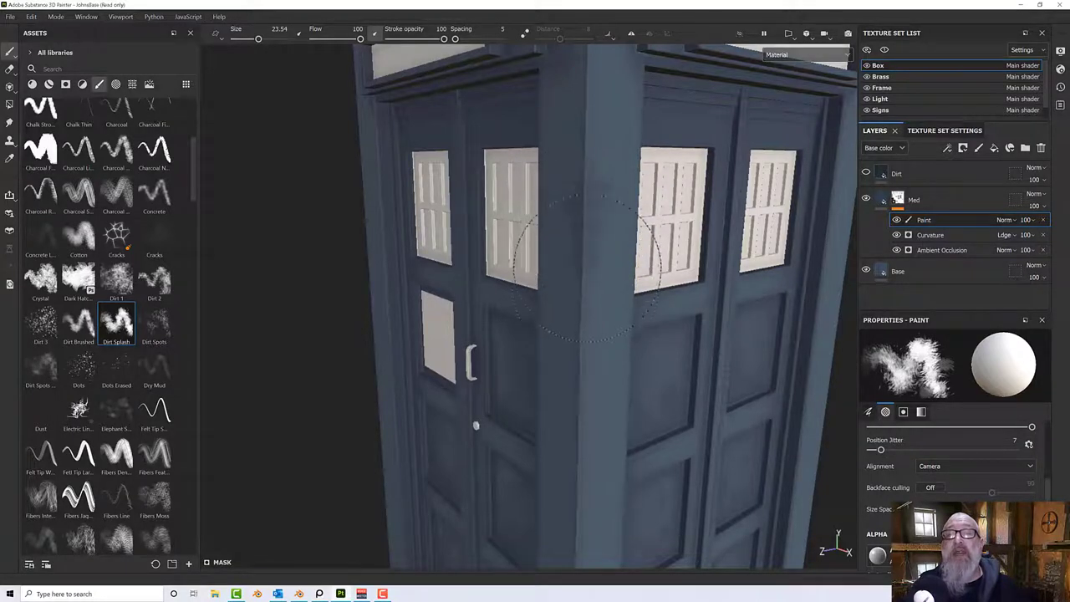
Paint Dirt Splash variation down the front corner post from window height towards the base.
mouse_move(585, 296)
alt+mouse_down()
mouse_move(556, 247)
mouse_move(635, 231)
mouse_move(451, 246)
alt+mouse_up()
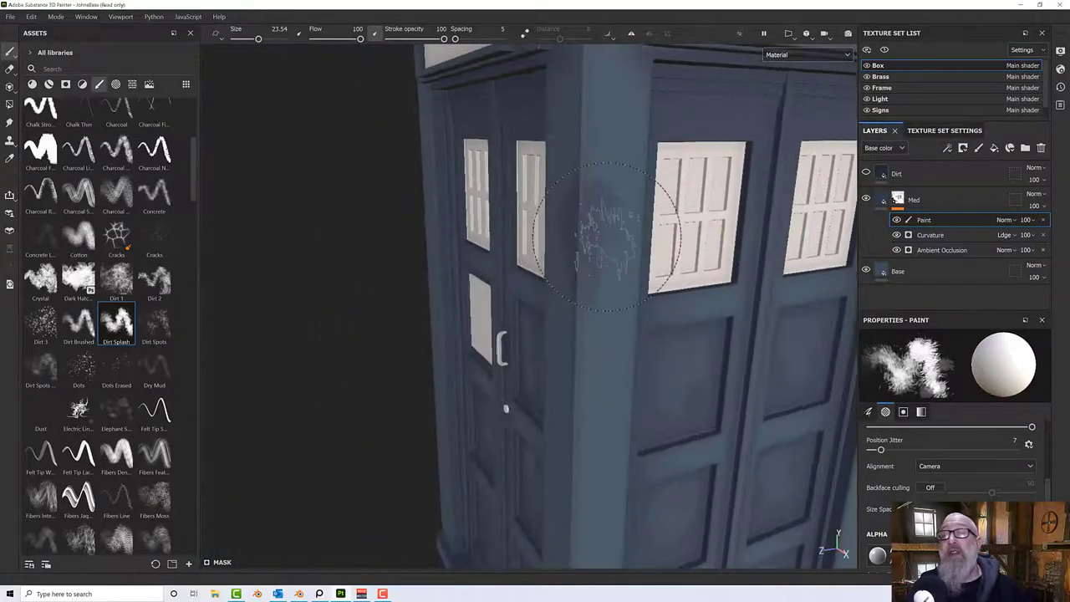
mouse_move(615, 242)
alt+mouse_down()
mouse_move(638, 254)
mouse_move(678, 200)
mouse_move(626, 226)
alt+mouse_up()
alt+middle_drag(625, 351, 606, 134)
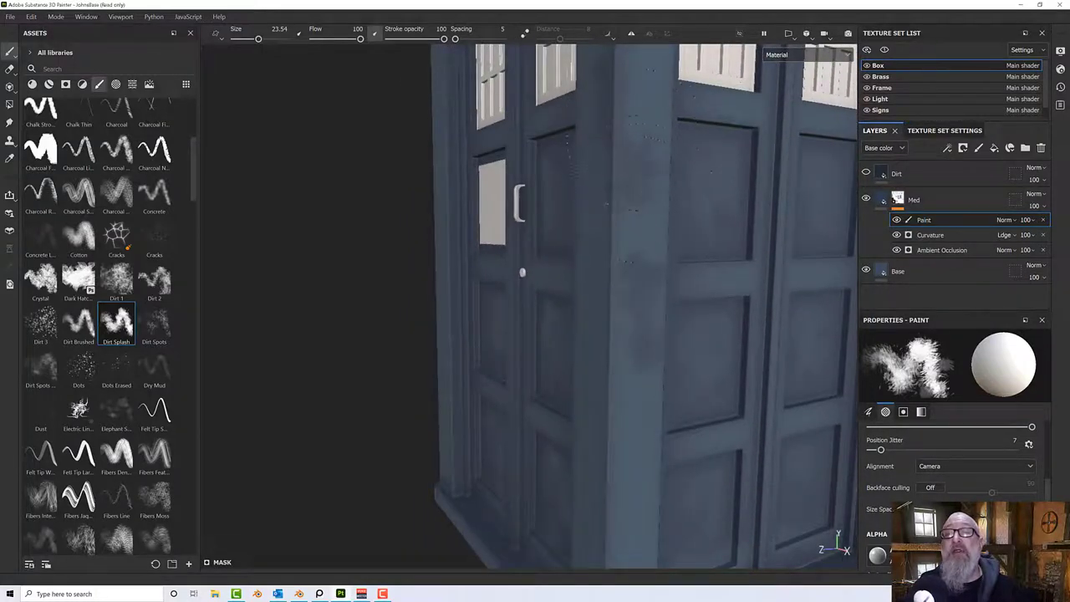
alt+drag(576, 348, 625, 309)
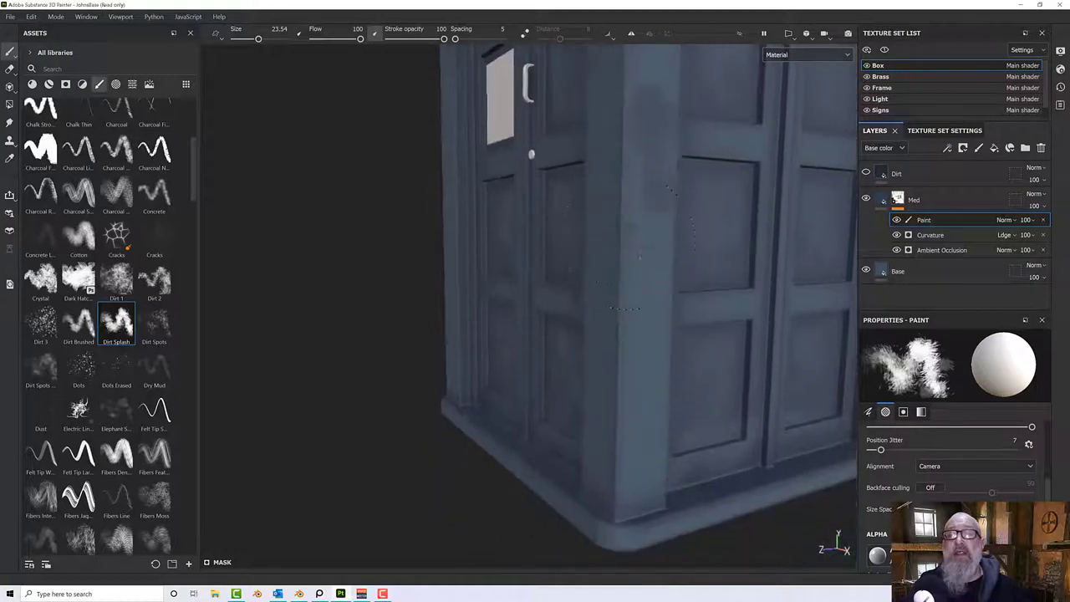
Paint Dirt Splash variation along the post face beside the front doors, from the sign down to the base.
alt+drag(627, 382, 687, 361)
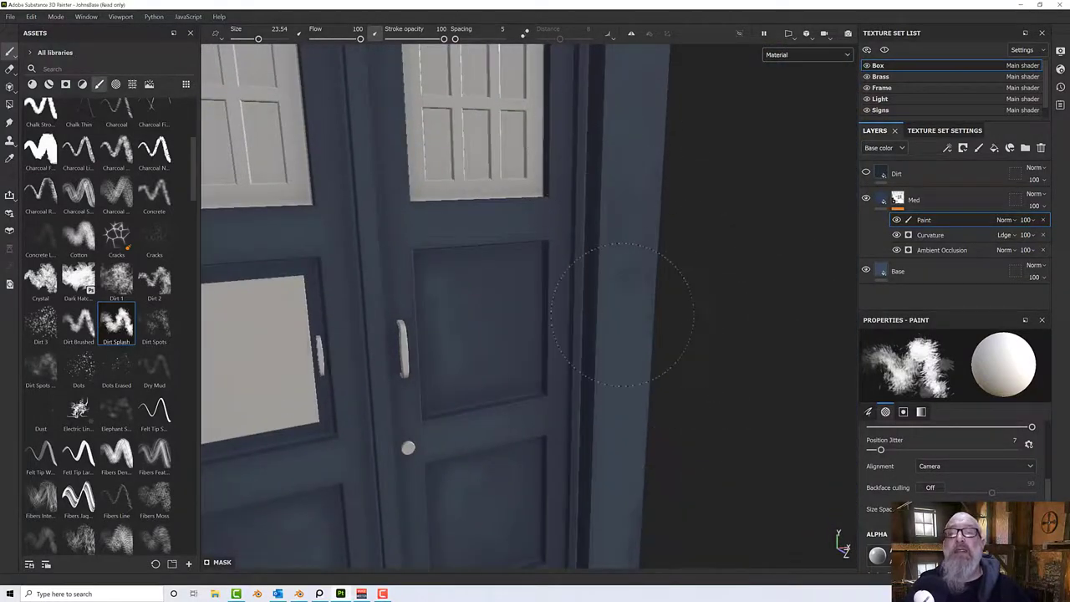
alt+drag(613, 301, 608, 293)
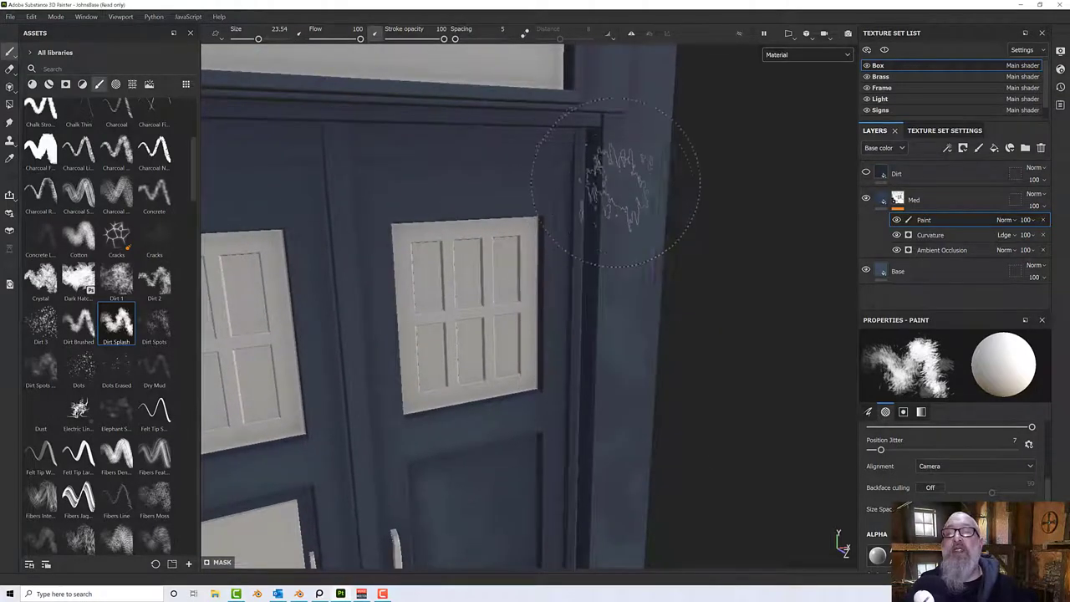
mouse_move(626, 382)
alt+mouse_down()
mouse_move(586, 215)
mouse_move(616, 239)
mouse_move(605, 259)
mouse_move(592, 217)
alt+mouse_up()
mouse_move(592, 218)
alt+middle_down()
mouse_move(574, 160)
mouse_move(575, 90)
alt+middle_up()
scroll(591, 272, up, 3)
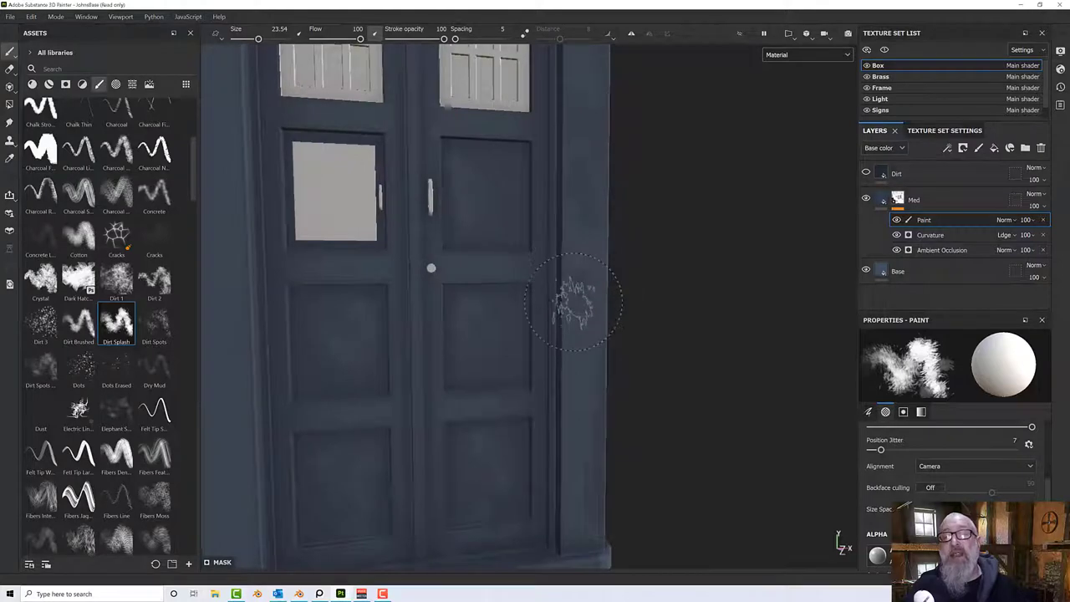
Brush Dirt Splash patches over the lower end of the front corner post and its side-door face.
alt+drag(725, 356, 564, 230)
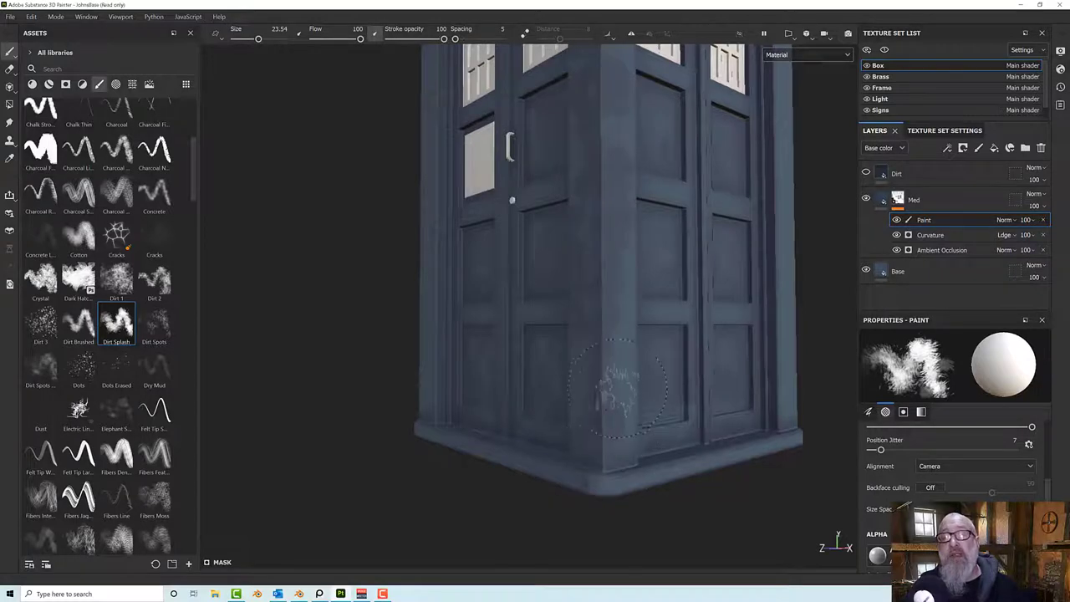
alt+drag(616, 387, 602, 303)
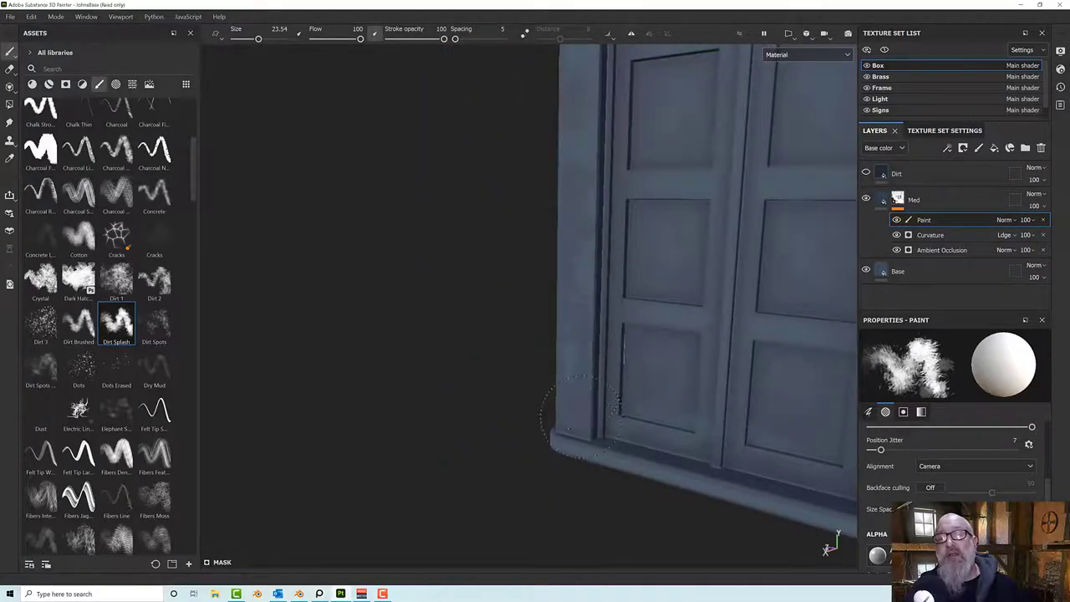
alt+drag(661, 393, 844, 347)
alt+drag(580, 360, 661, 432)
alt+drag(532, 370, 431, 259)
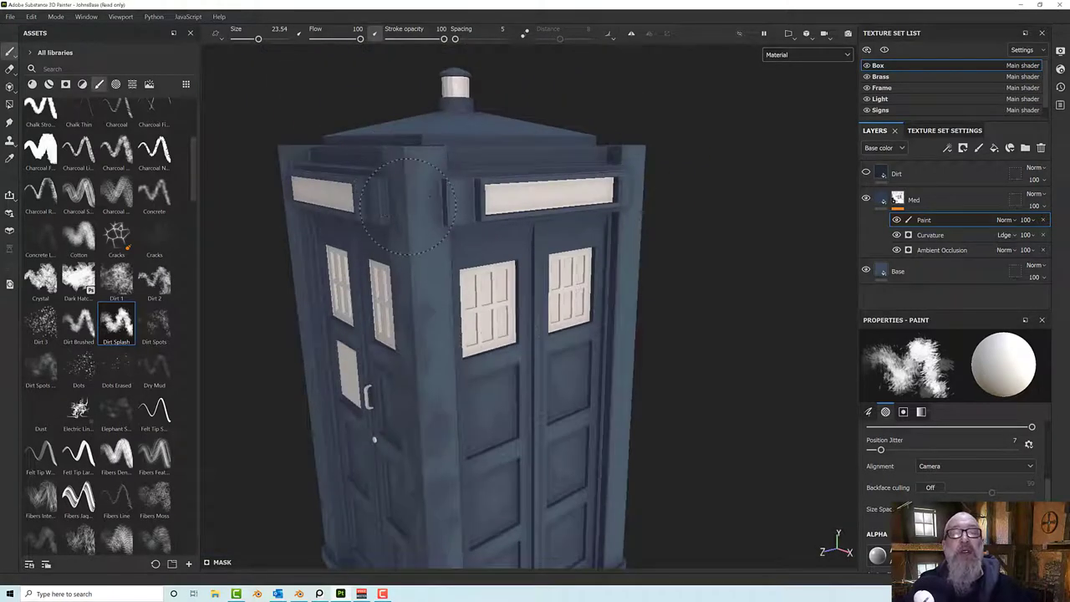
Brush variation over the upper part of the corner post at the far end of the side doors.
mouse_move(413, 302)
alt+mouse_down()
mouse_move(380, 184)
mouse_move(425, 179)
mouse_move(382, 131)
mouse_move(295, 134)
mouse_move(288, 153)
alt+mouse_up()
alt+drag(576, 282, 497, 234)
alt+drag(481, 189, 364, 249)
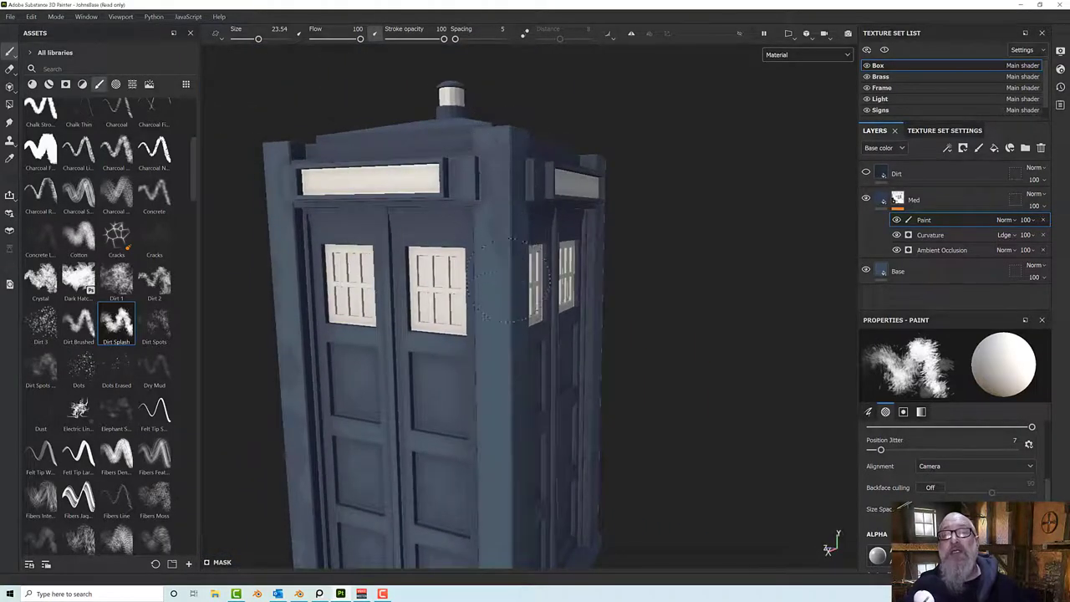
alt+drag(500, 320, 498, 260)
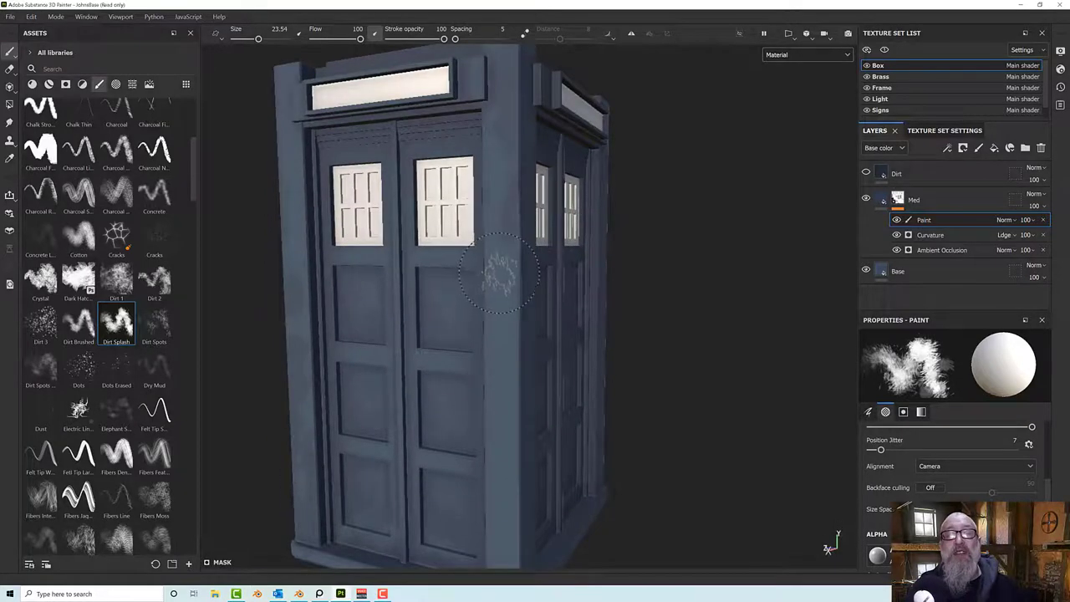
Set the brush size to 25.52 and paint the rest of the far corner post down to its base.
key(bracketright)
mouse_move(506, 431)
alt+mouse_down()
mouse_move(502, 452)
mouse_move(529, 269)
alt+mouse_up()
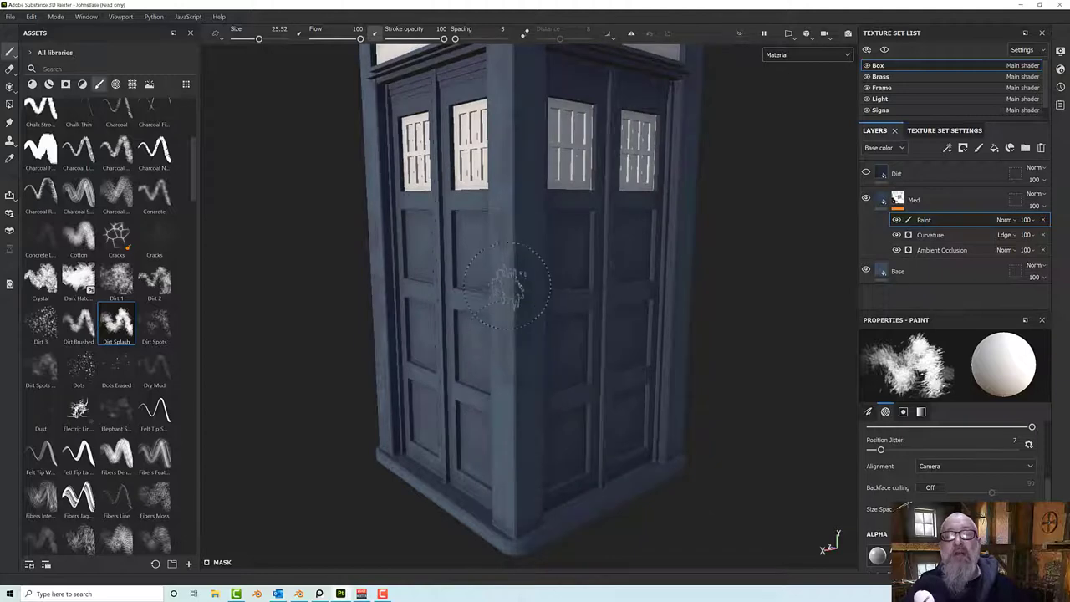
alt+middle_drag(521, 399, 552, 290)
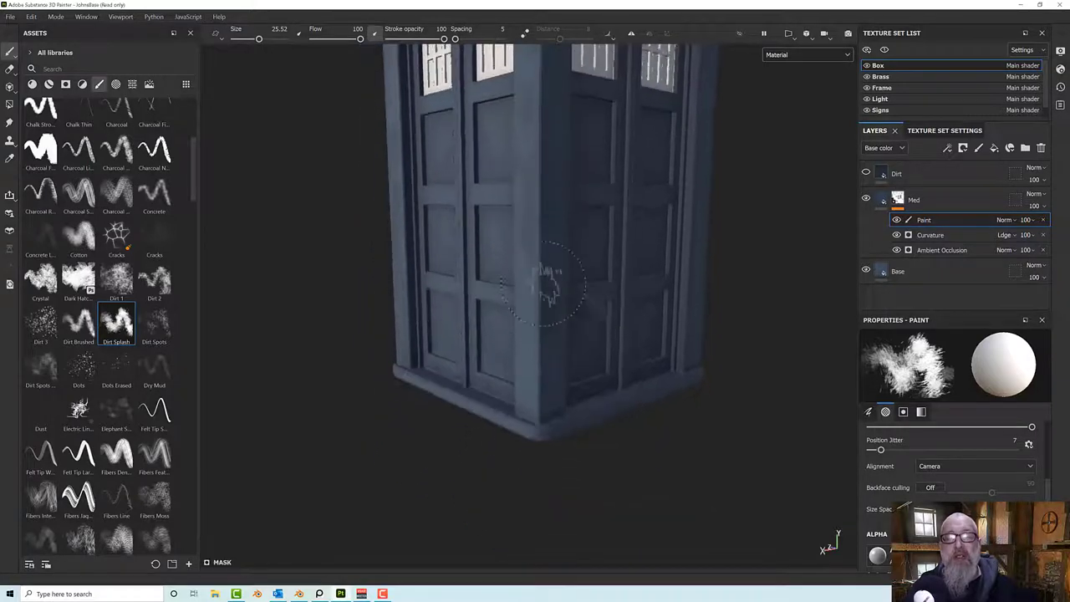
mouse_move(551, 290)
alt+mouse_down()
mouse_move(683, 329)
mouse_move(661, 326)
alt+mouse_up()
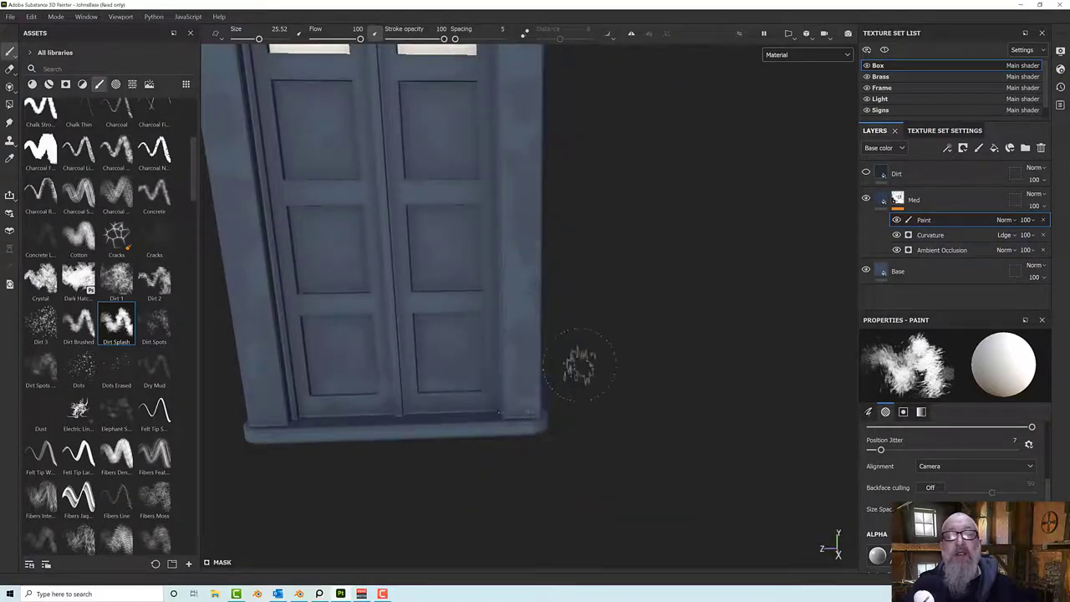
alt+drag(577, 368, 282, 351)
alt+middle_drag(509, 305, 474, 521)
alt+drag(474, 521, 807, 344)
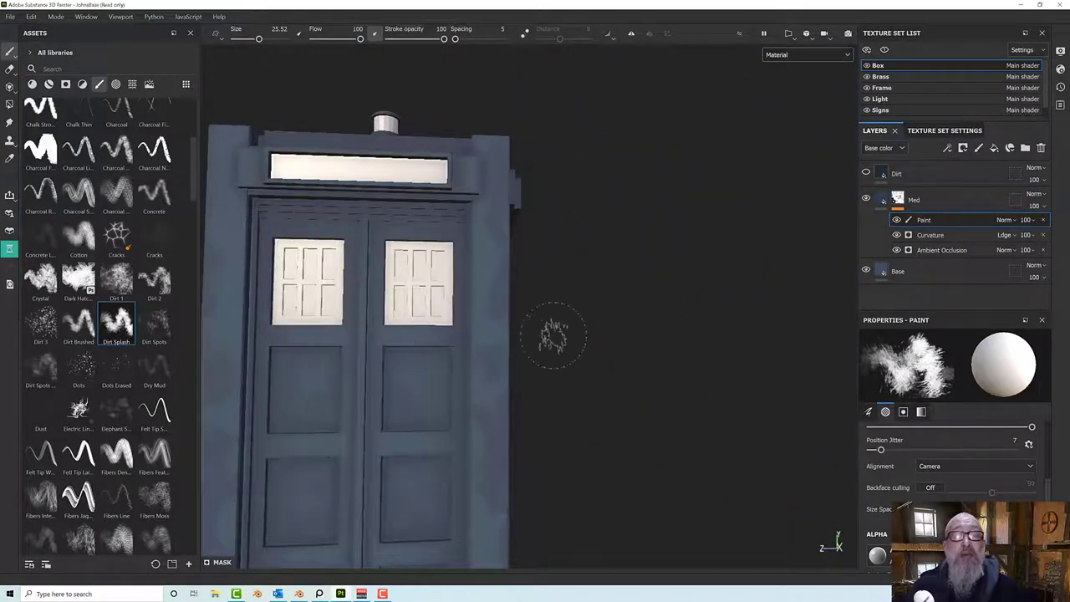
mouse_move(549, 334)
alt+mouse_down()
mouse_move(610, 339)
mouse_move(760, 318)
alt+mouse_up()
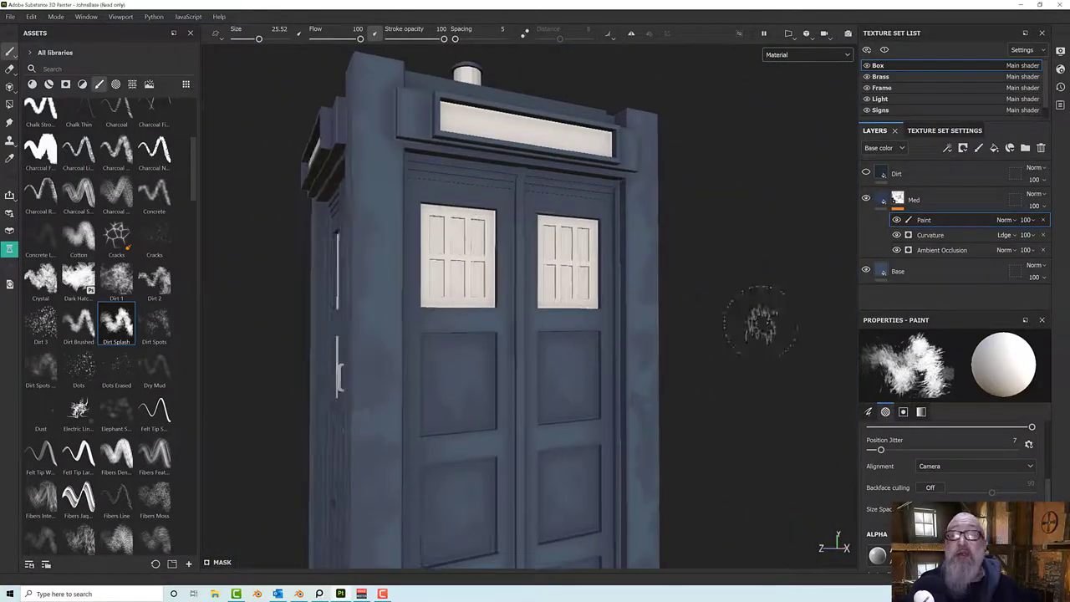
Make the Dirt layer visible and display the whole box.
click(866, 174)
scroll(692, 269, up, 2)
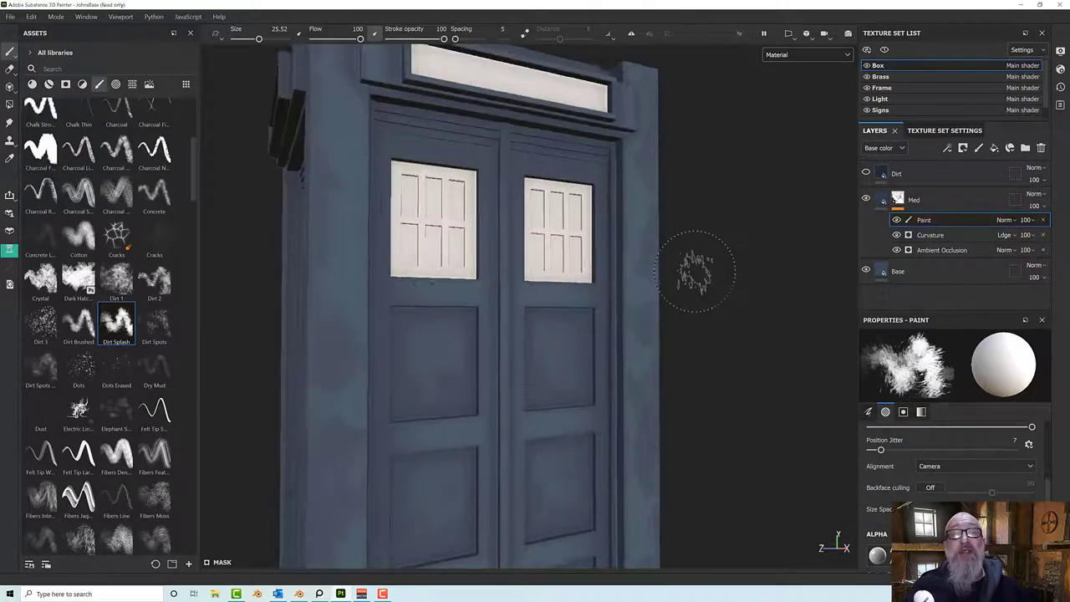
scroll(692, 270, down, 3)
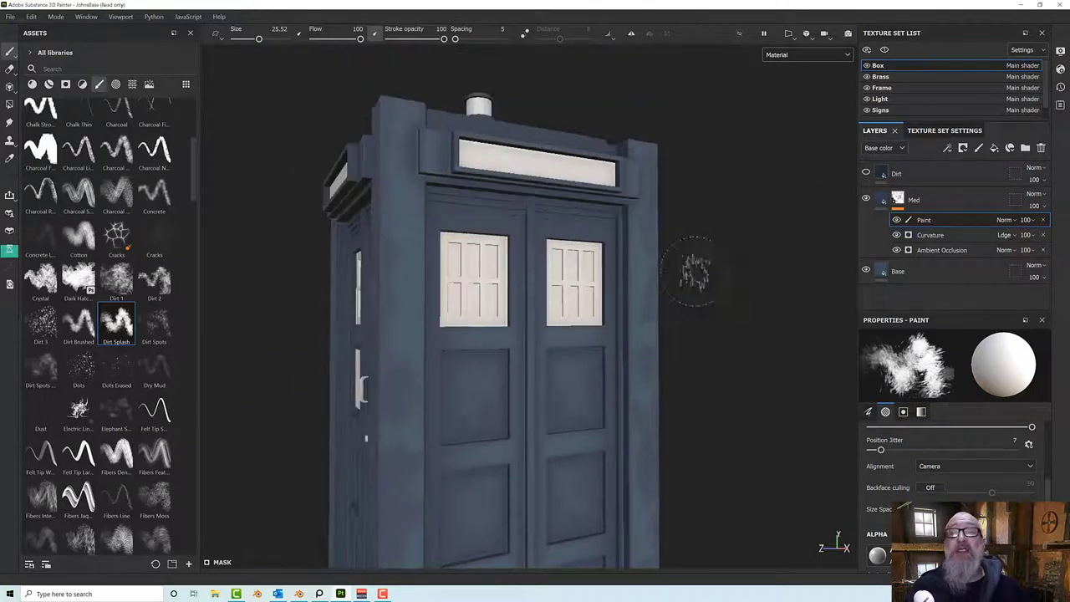
click(867, 173)
alt+drag(741, 239, 665, 297)
scroll(659, 354, down, 2)
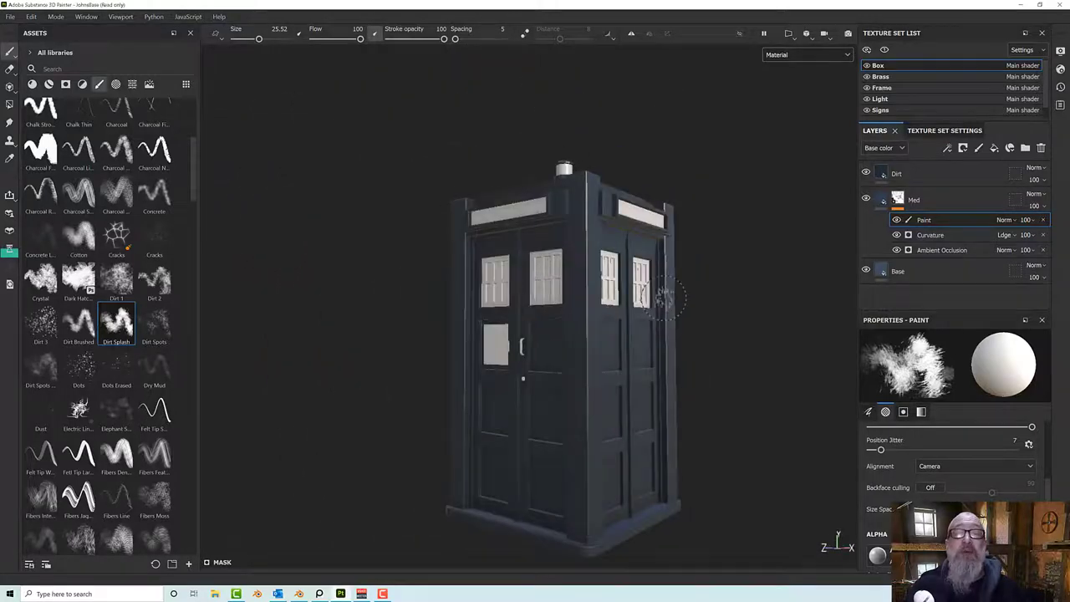
Add a black mask to the Dirt layer.
right_click(896, 179)
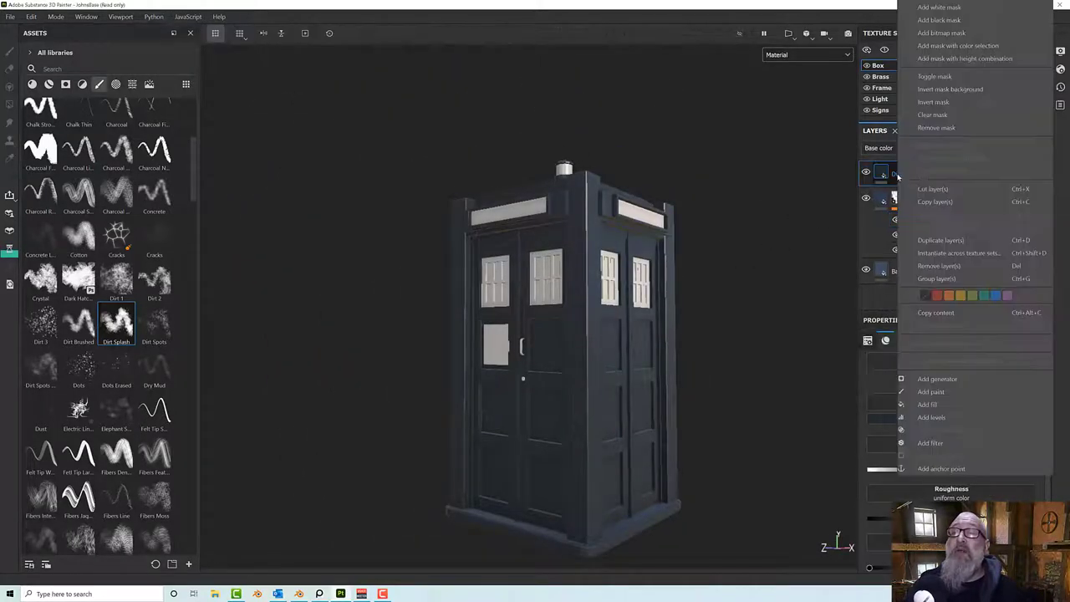
click(936, 20)
key(1)
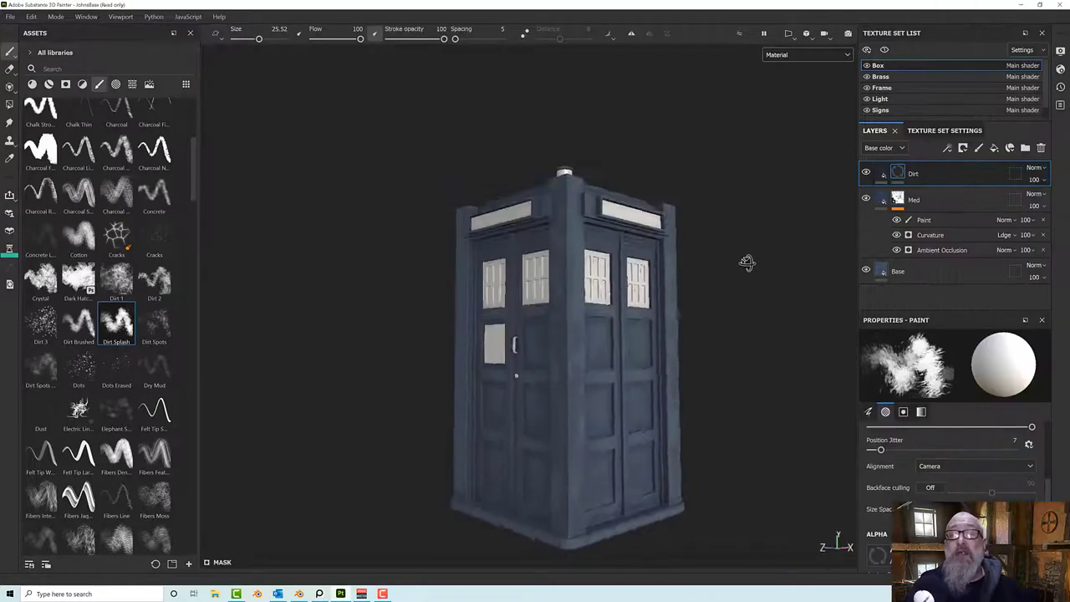
Add a fill to the Dirt layer's mask and assign it the Grunge Dust Small texture from a search for grunge.
right_click(882, 170)
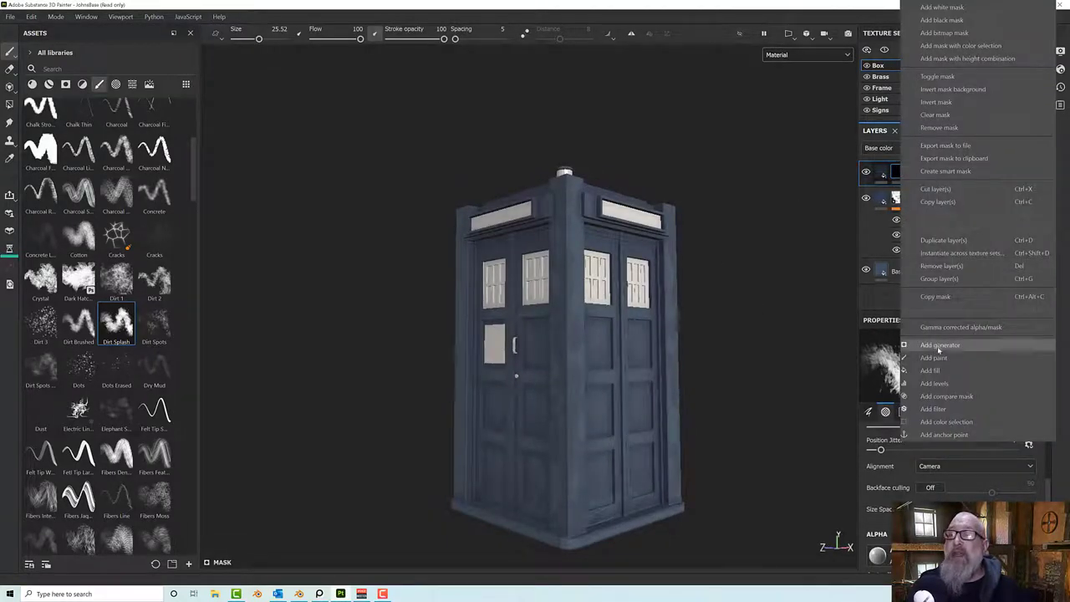
click(939, 370)
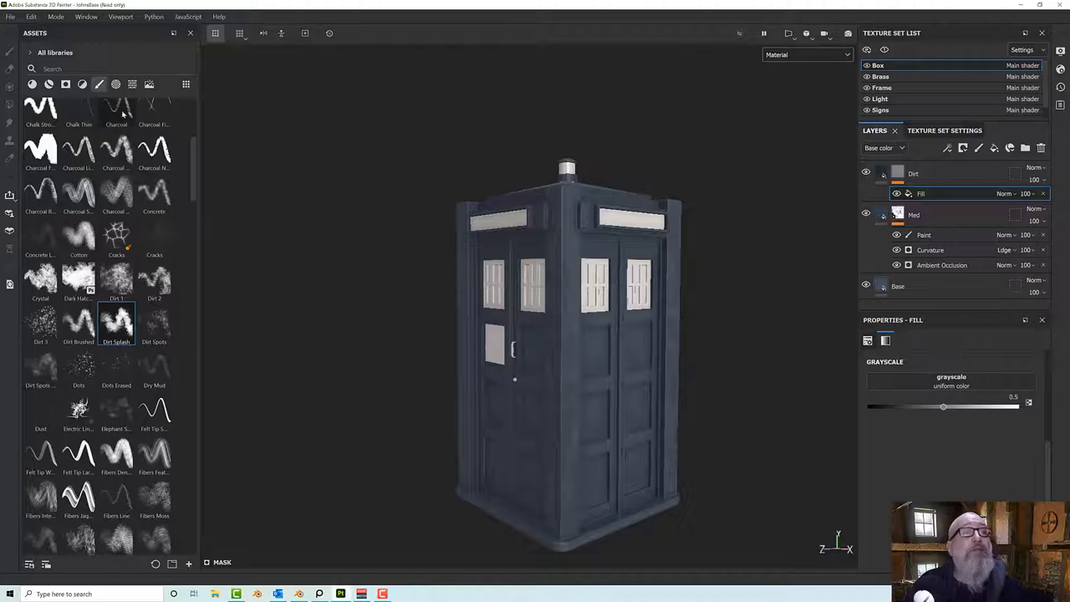
click(132, 84)
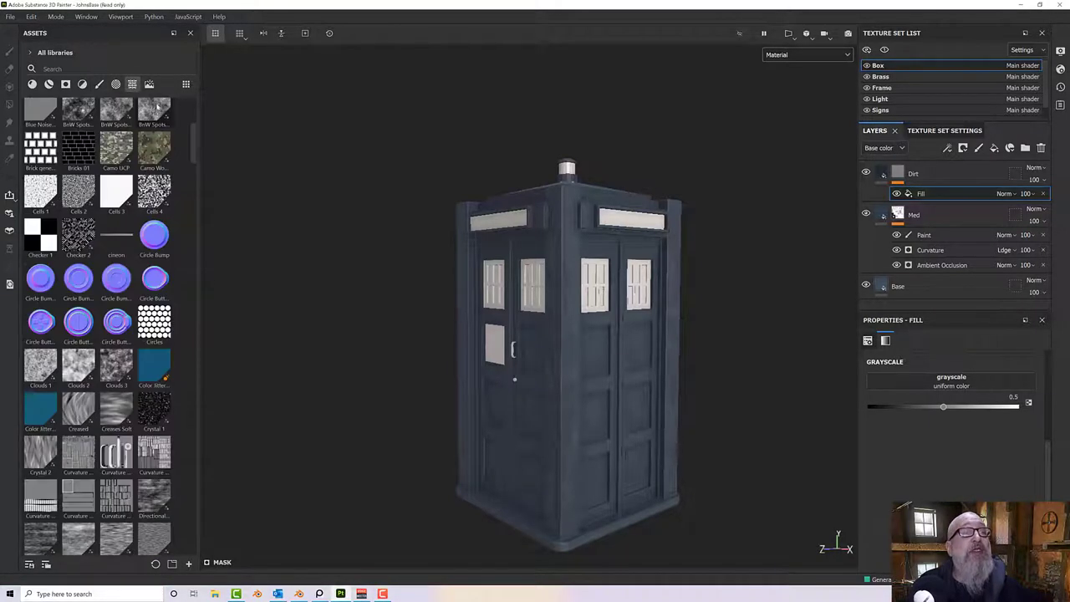
scroll(157, 106, up, 5)
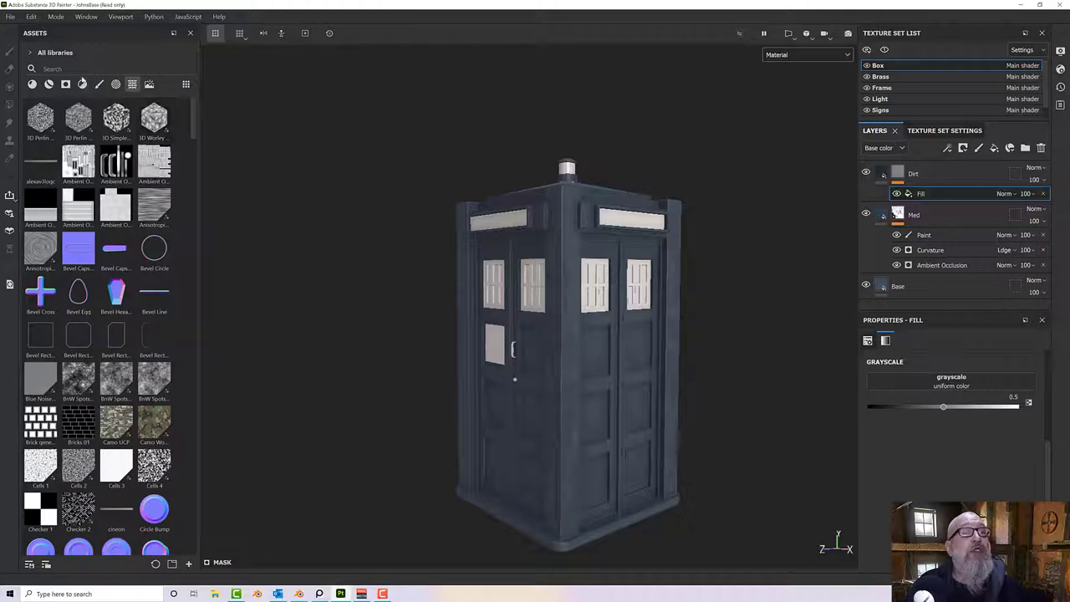
click(72, 68)
text(g)
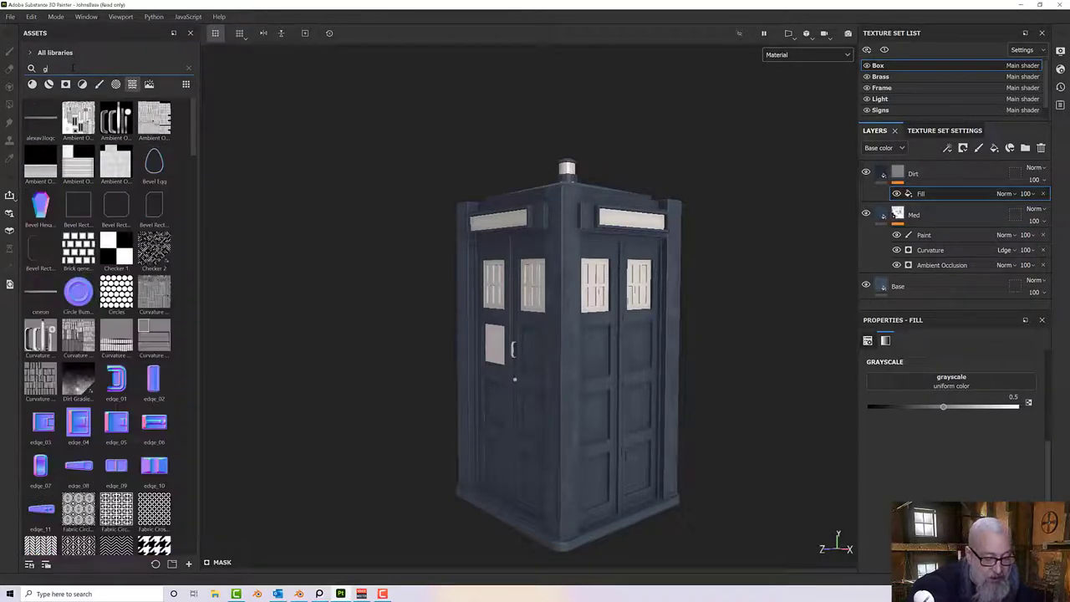
text(runge)
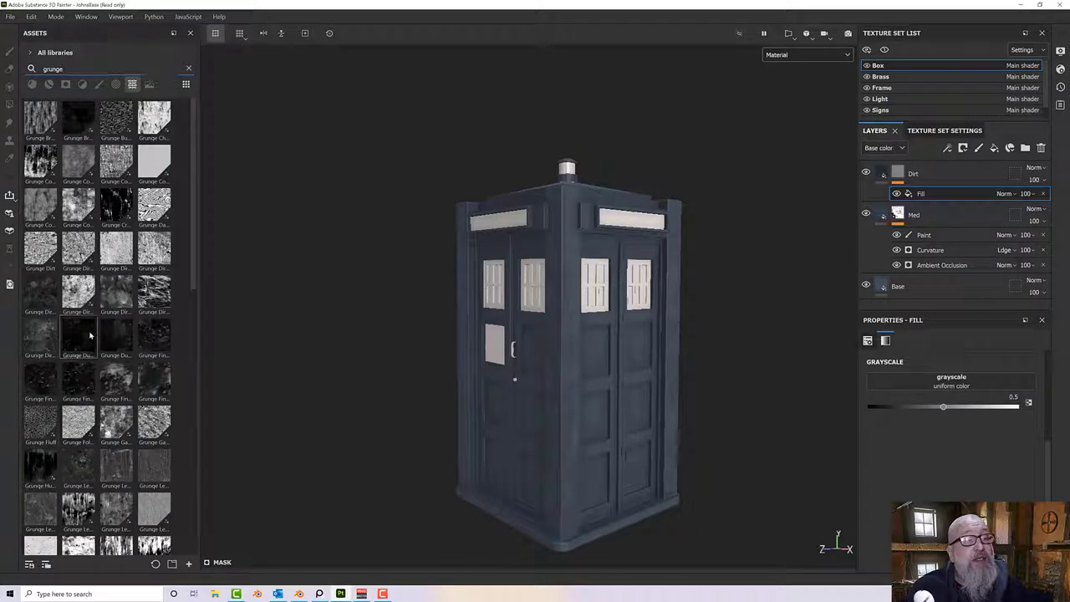
drag(86, 335, 912, 385)
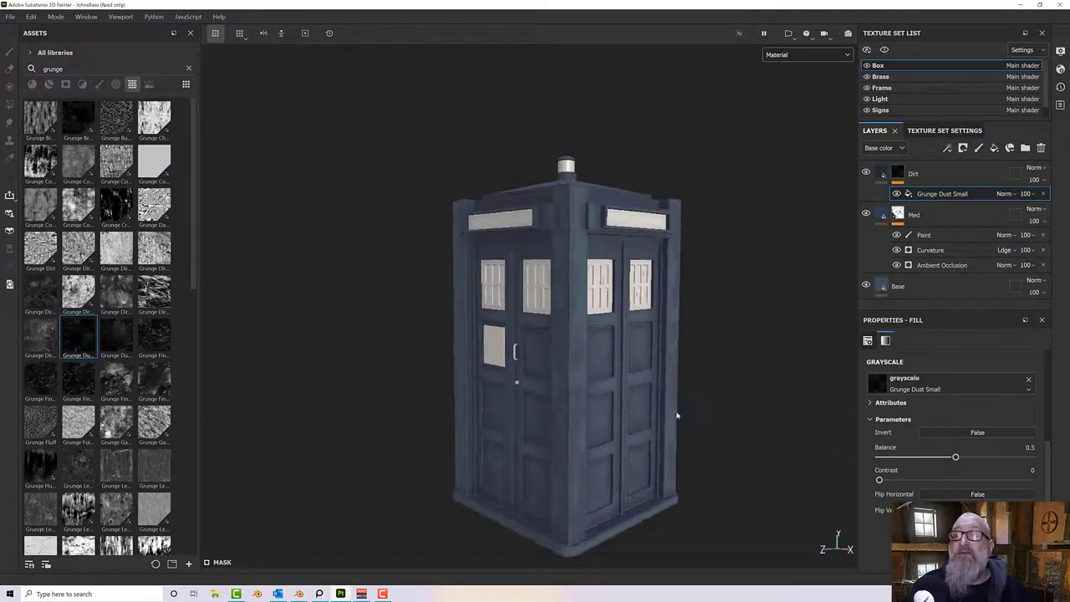
Display the Mask channel and examine the grunge pattern on the doors up close and over the whole side.
click(789, 56)
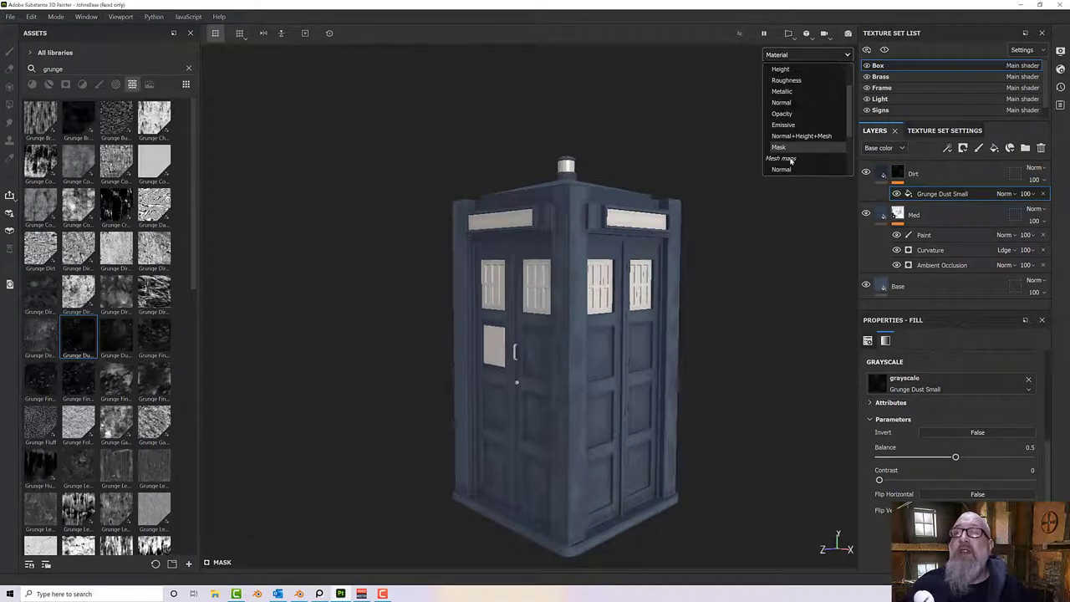
click(789, 151)
alt+drag(669, 396, 781, 368)
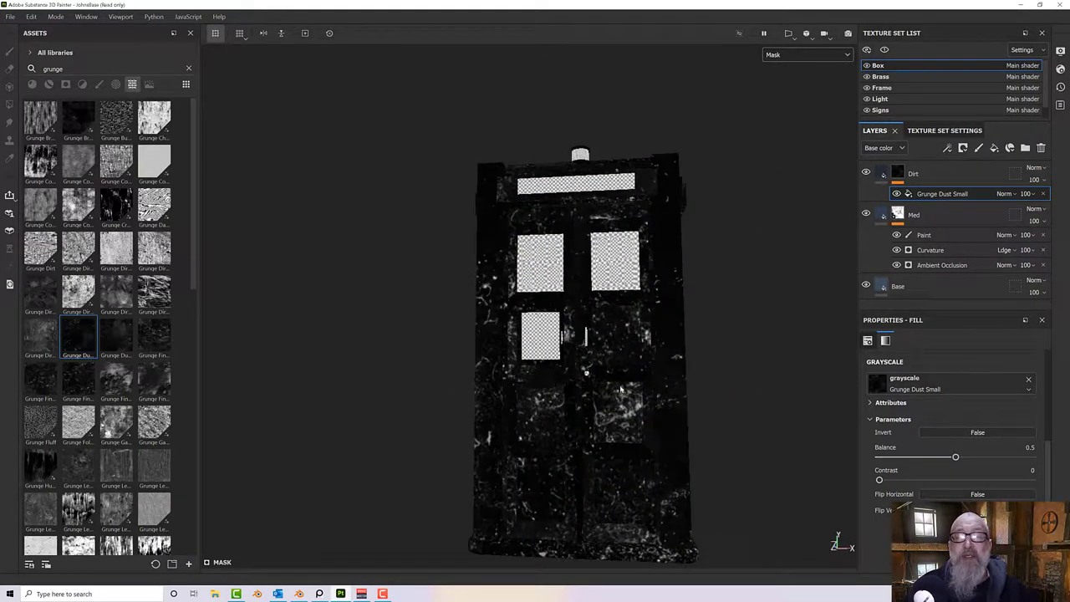
scroll(620, 388, up, 3)
scroll(620, 389, up, 3)
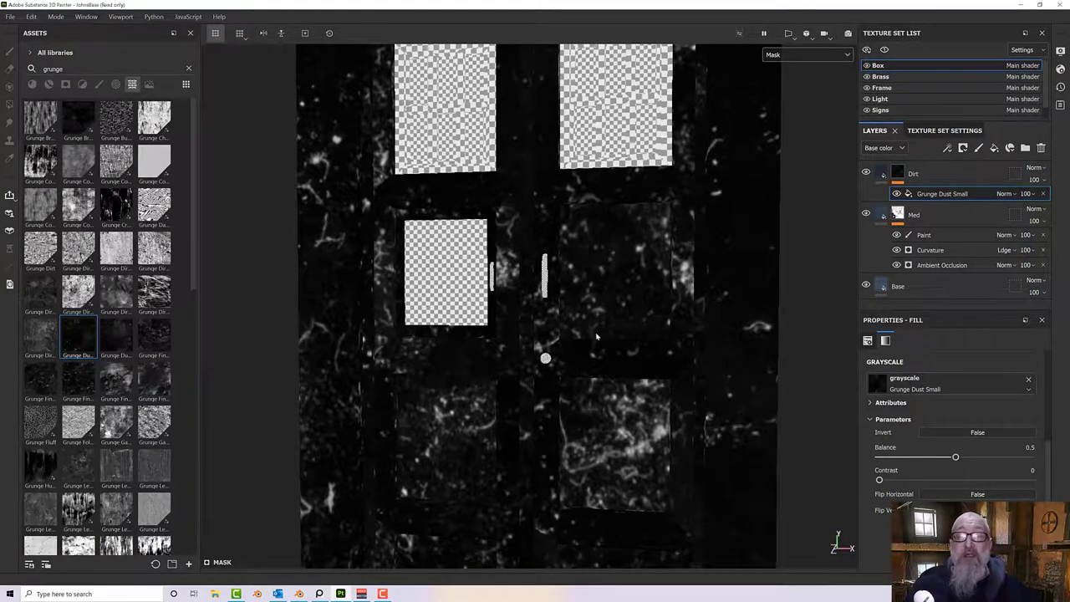
scroll(596, 337, down, 6)
alt+drag(596, 337, 584, 302)
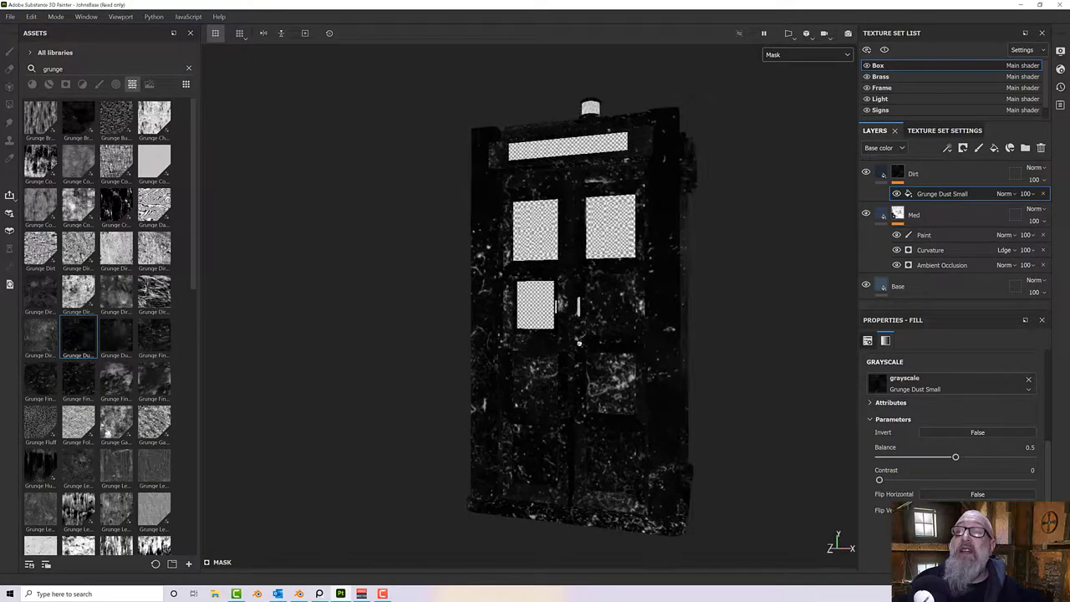
Return to the Material view and examine the Dirt layer's material and how its grunge reflects light on a door panel.
click(788, 55)
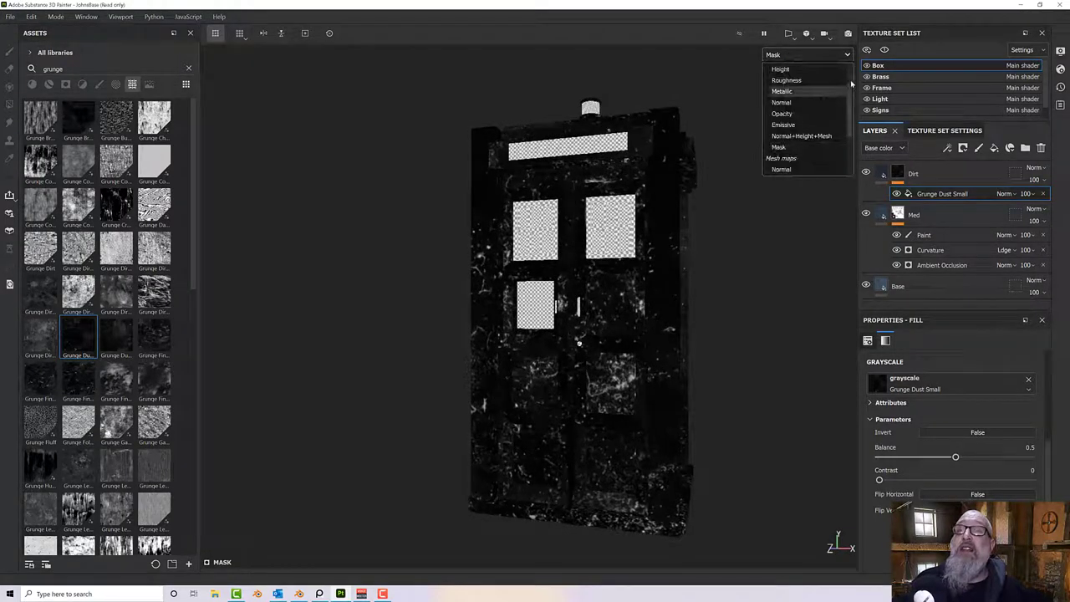
click(786, 80)
scroll(621, 377, up, 5)
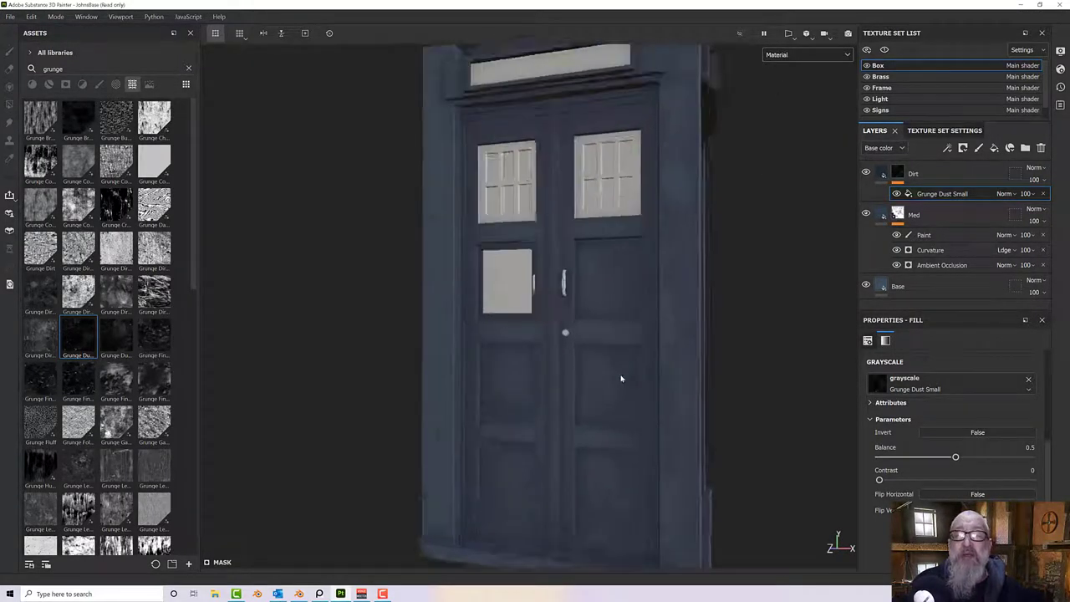
scroll(621, 379, up, 2)
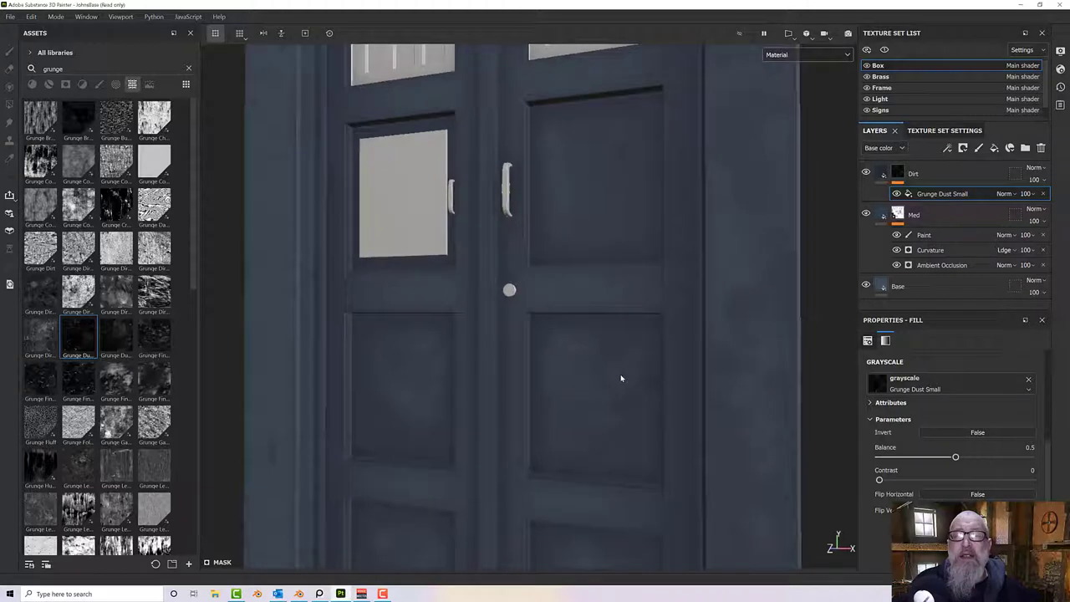
click(874, 174)
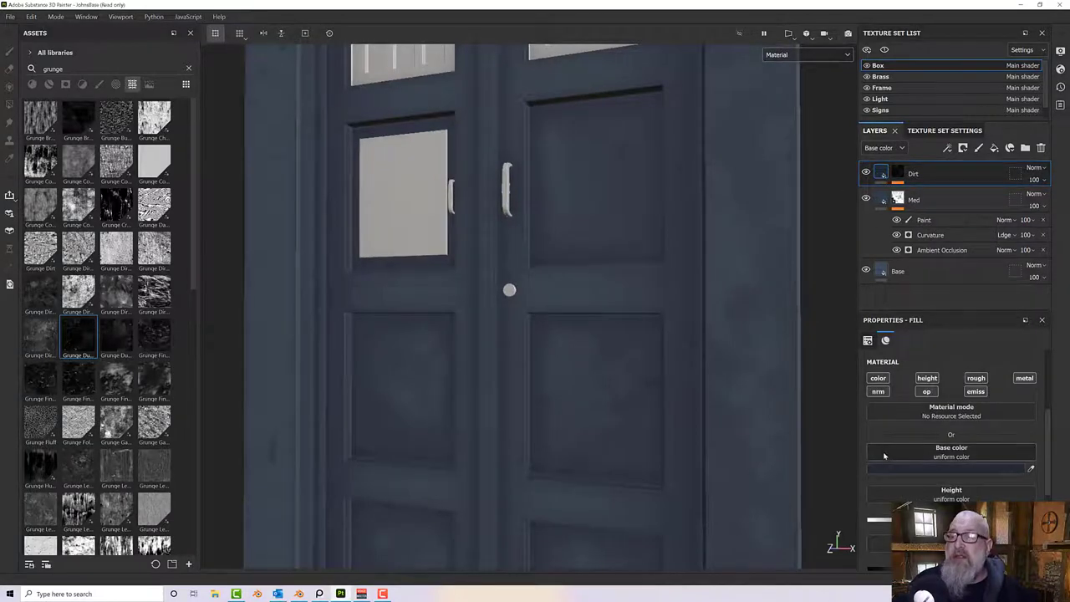
scroll(951, 418, down, 1)
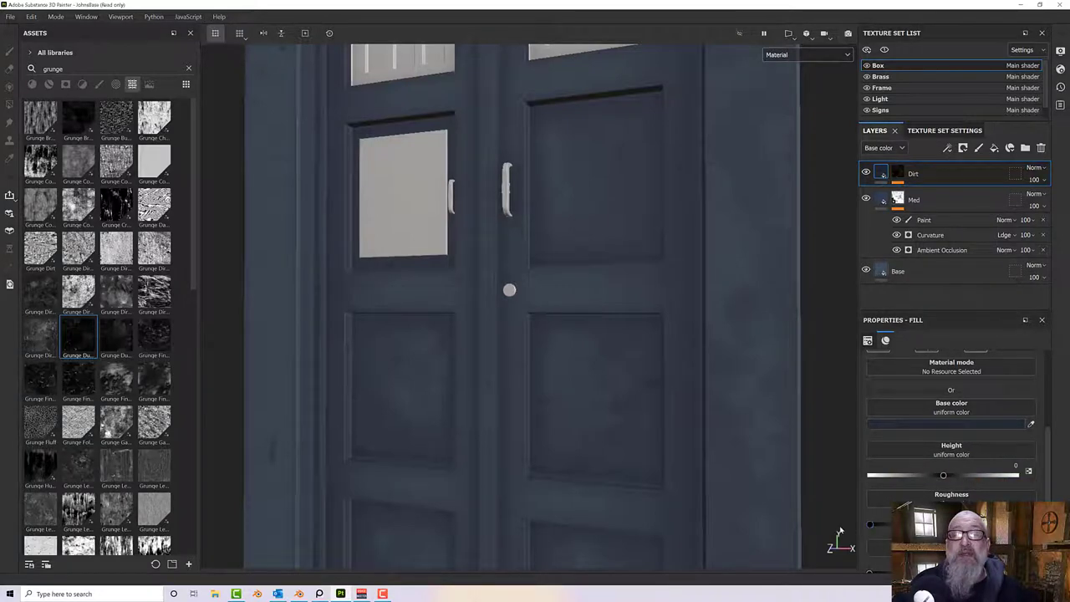
alt+drag(525, 326, 628, 326)
scroll(597, 386, up, 8)
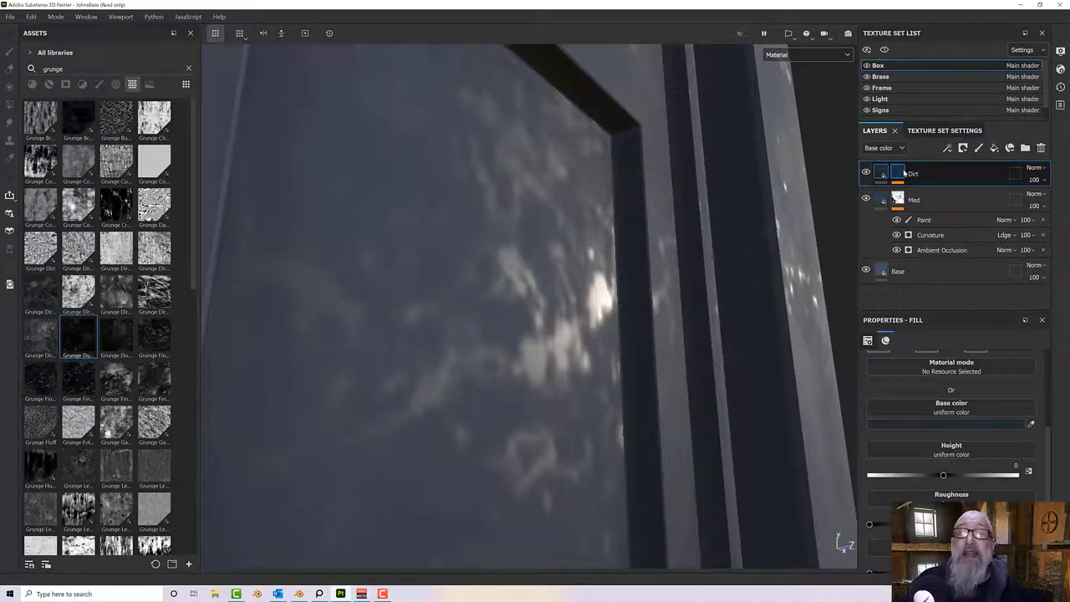
Set the Grunge Dust Small mask fill's balance to 0.48 and its contrast to 0.83.
drag(903, 173, 903, 173)
scroll(936, 444, down, 4)
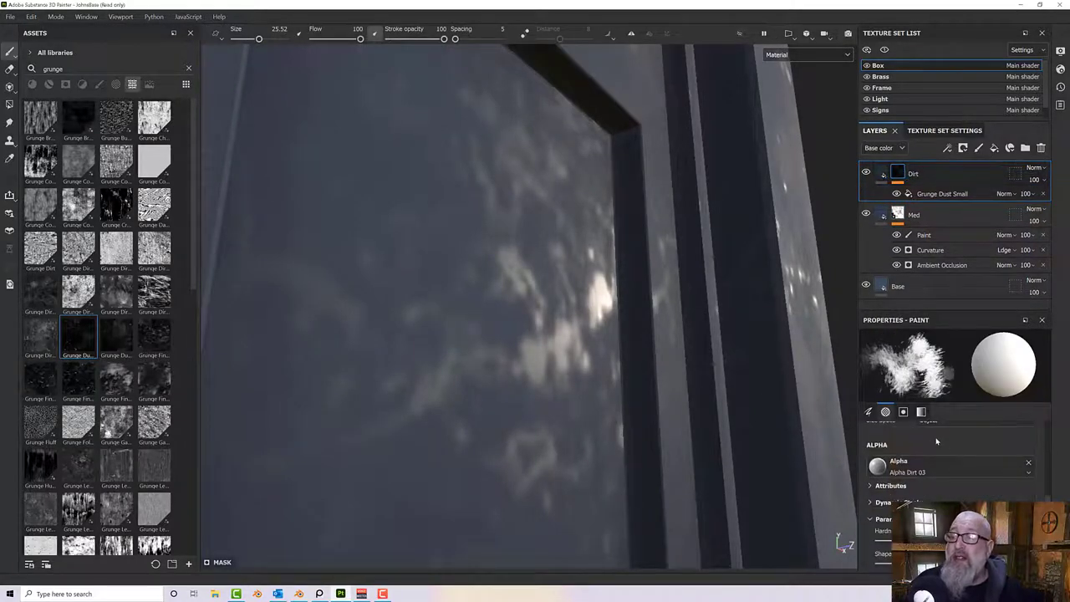
click(928, 194)
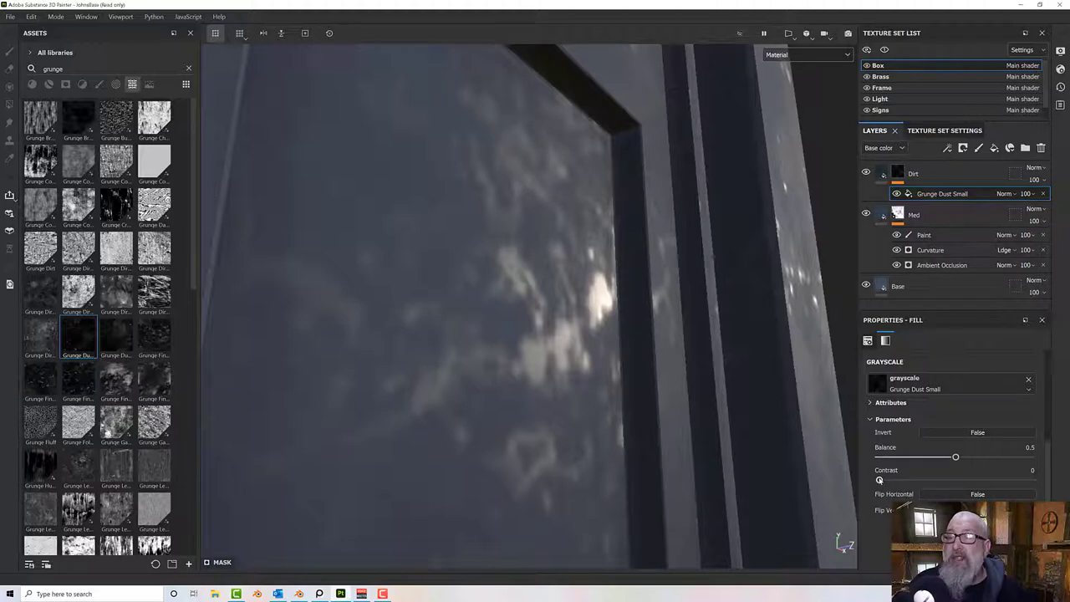
drag(911, 481, 981, 479)
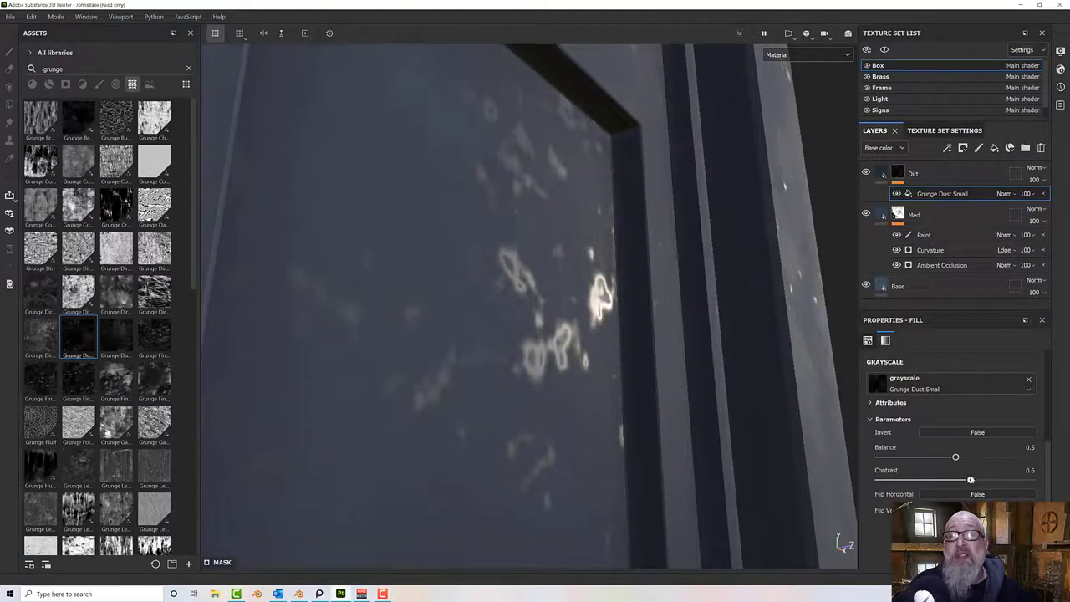
alt+drag(519, 393, 568, 405)
scroll(558, 365, up, 3)
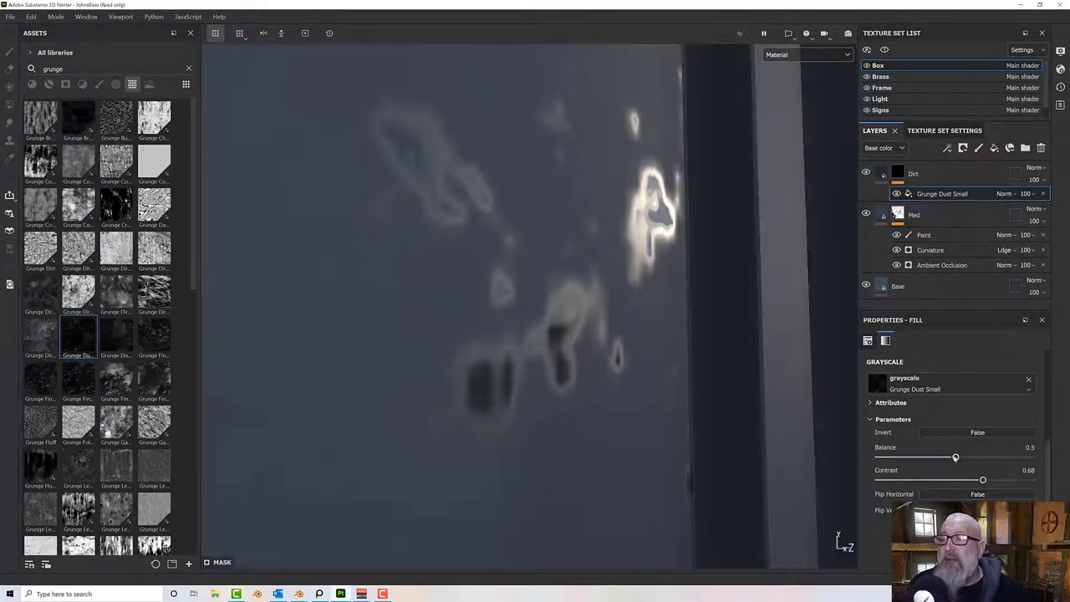
mouse_move(955, 457)
mouse_down()
mouse_move(914, 457)
mouse_move(1035, 456)
mouse_move(928, 456)
mouse_move(951, 457)
mouse_up()
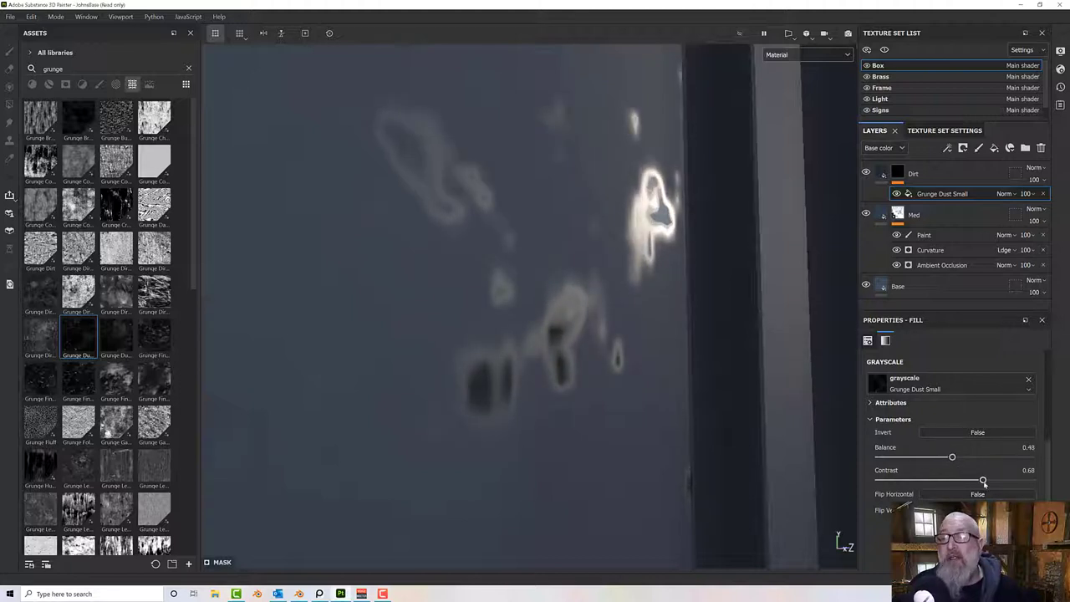
drag(999, 481, 1011, 481)
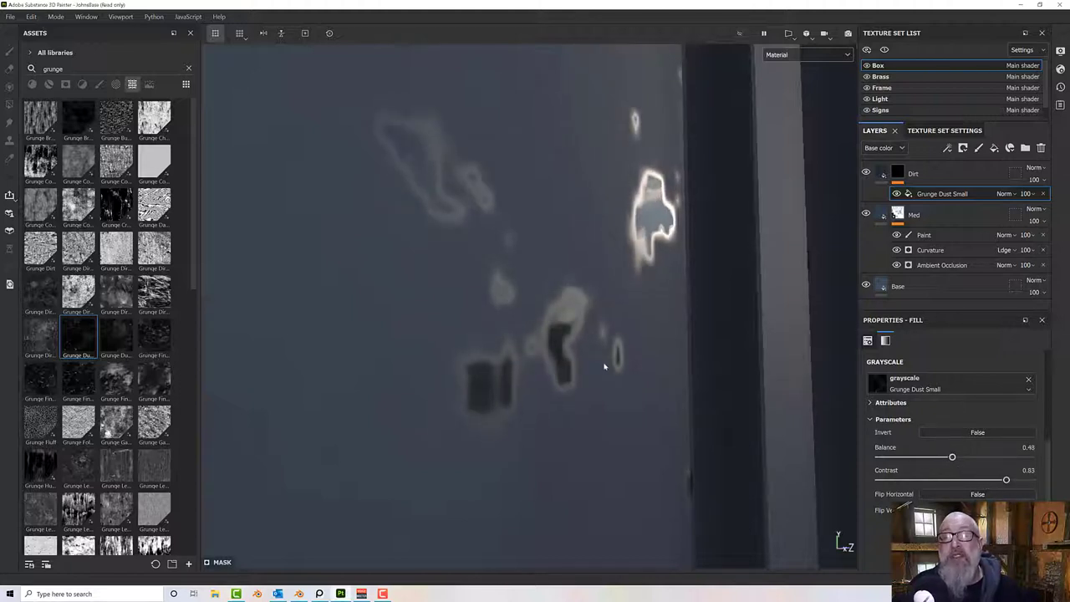
Set the Grunge Dust Small fill's UV scale to 2, checking the spots on the doors beforehand.
scroll(582, 361, down, 5)
alt+drag(578, 363, 447, 332)
scroll(424, 335, down, 5)
scroll(460, 336, down, 5)
scroll(448, 332, up, 3)
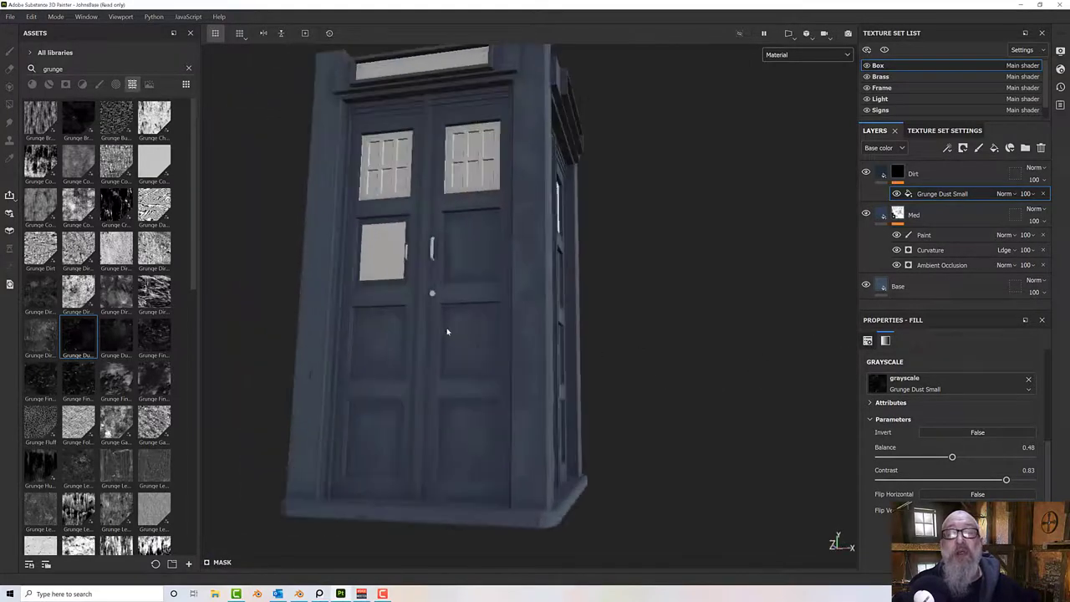
scroll(446, 332, up, 5)
scroll(473, 342, down, 2)
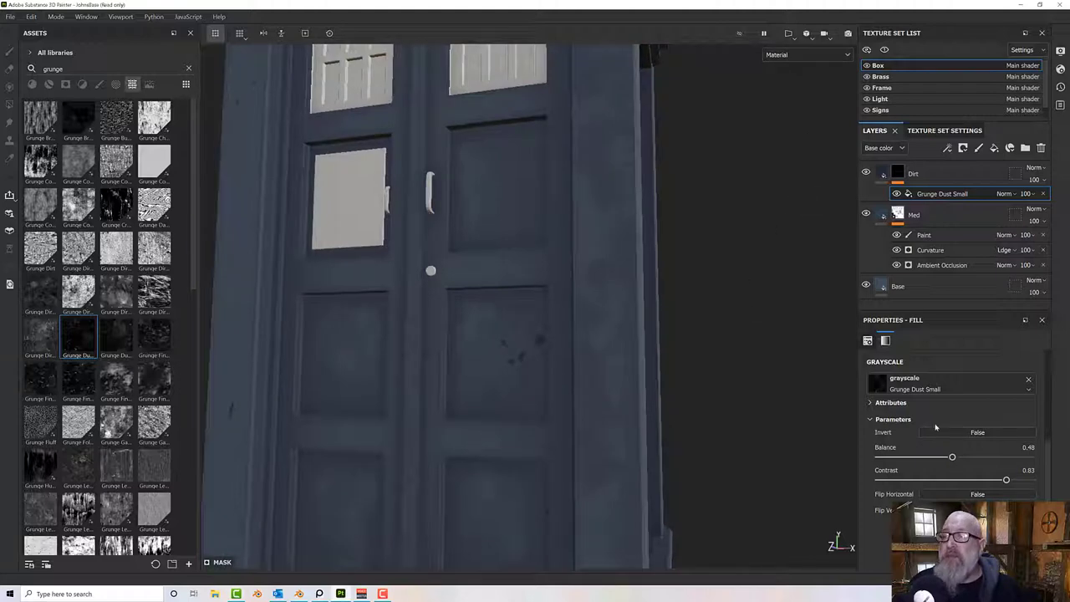
scroll(926, 452, up, 2)
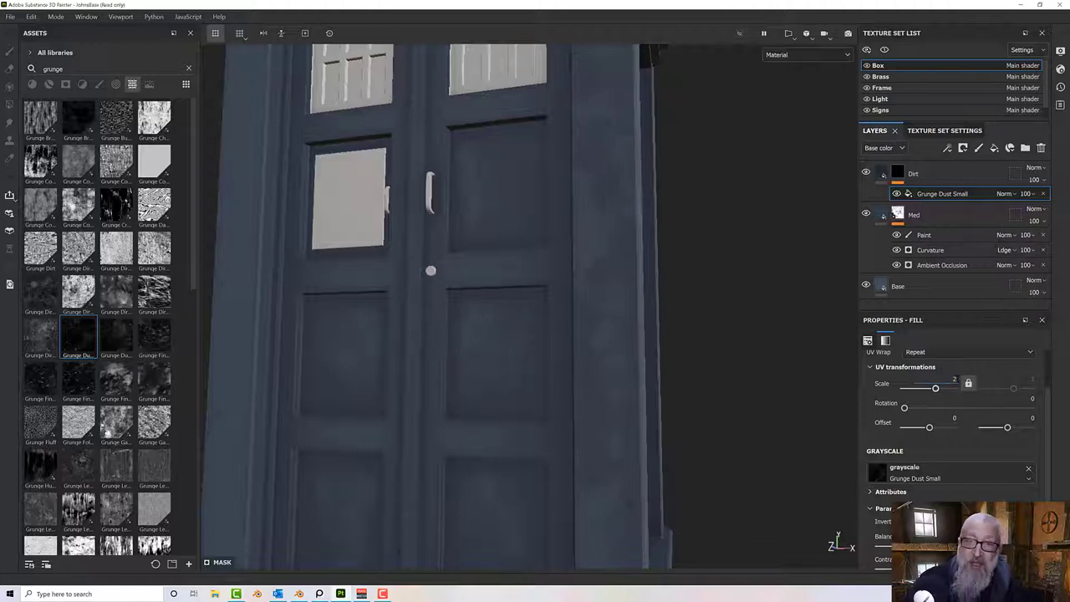
Display the Mask channel and examine how the dust specks are spread over the box from several sides.
scroll(511, 249, down, 3)
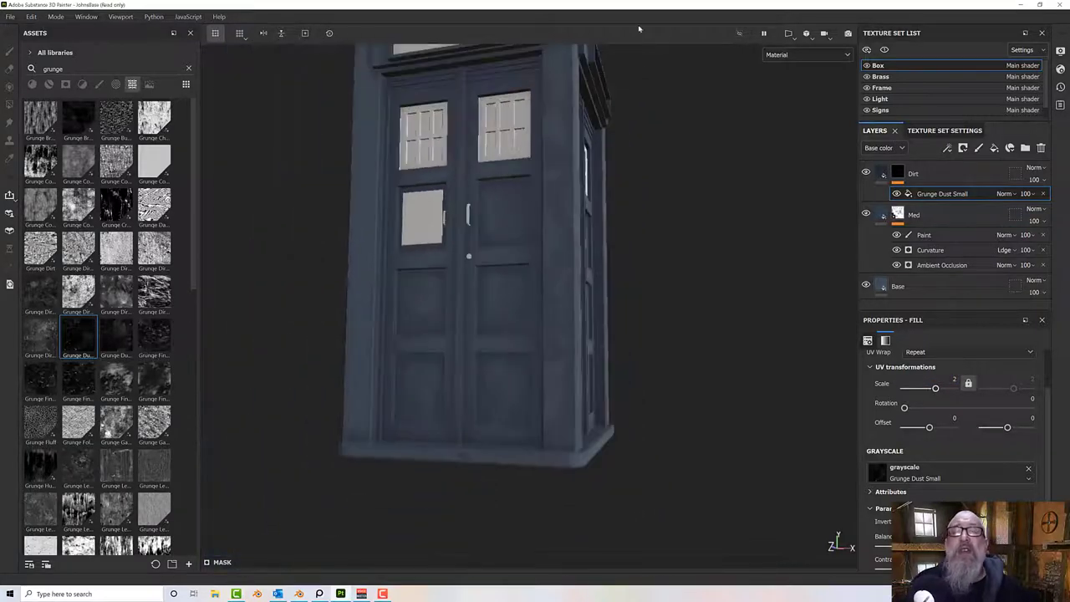
click(792, 56)
click(776, 140)
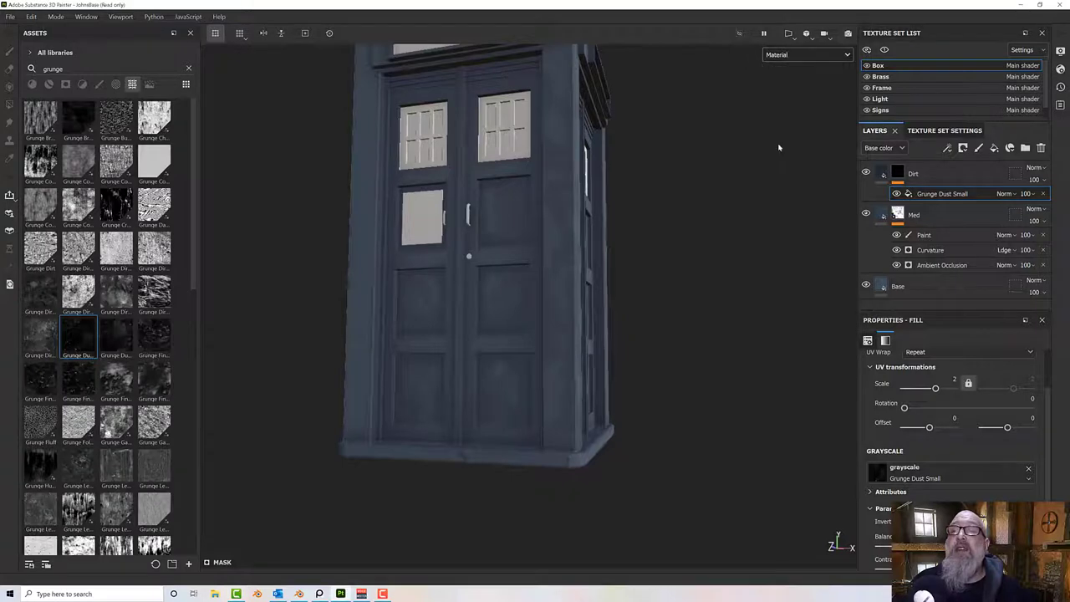
alt+drag(670, 293, 661, 334)
scroll(553, 349, up, 3)
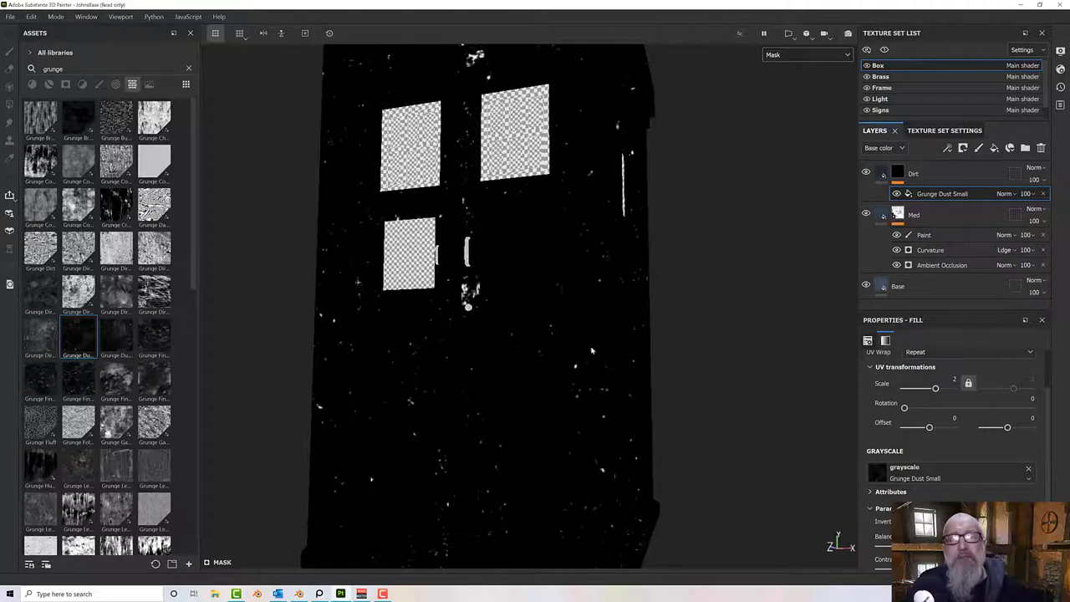
scroll(514, 328, down, 3)
alt+drag(514, 328, 443, 389)
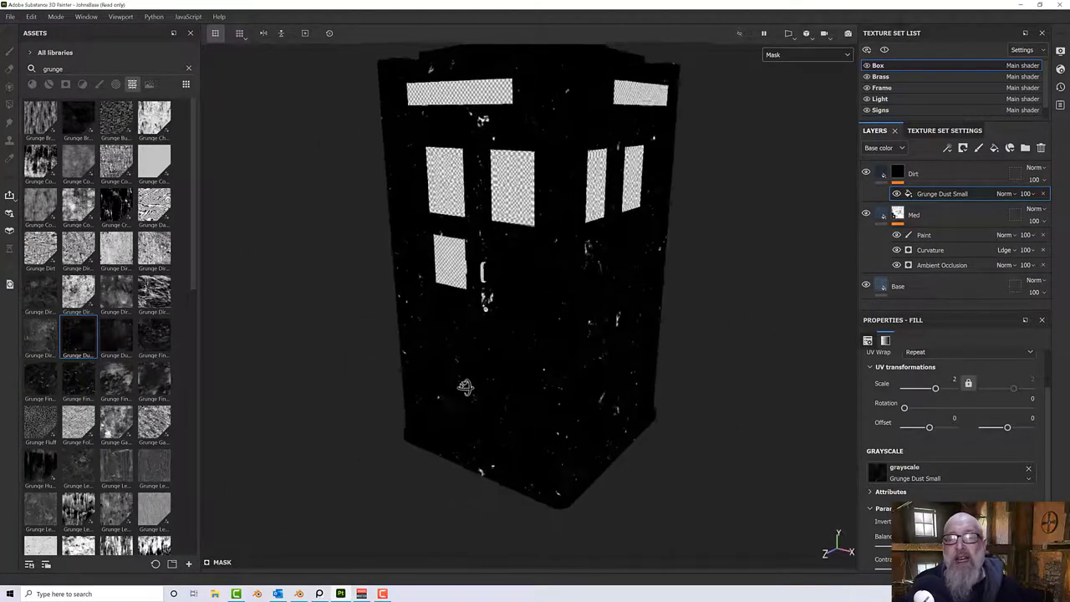
scroll(560, 333, up, 3)
alt+drag(562, 332, 608, 302)
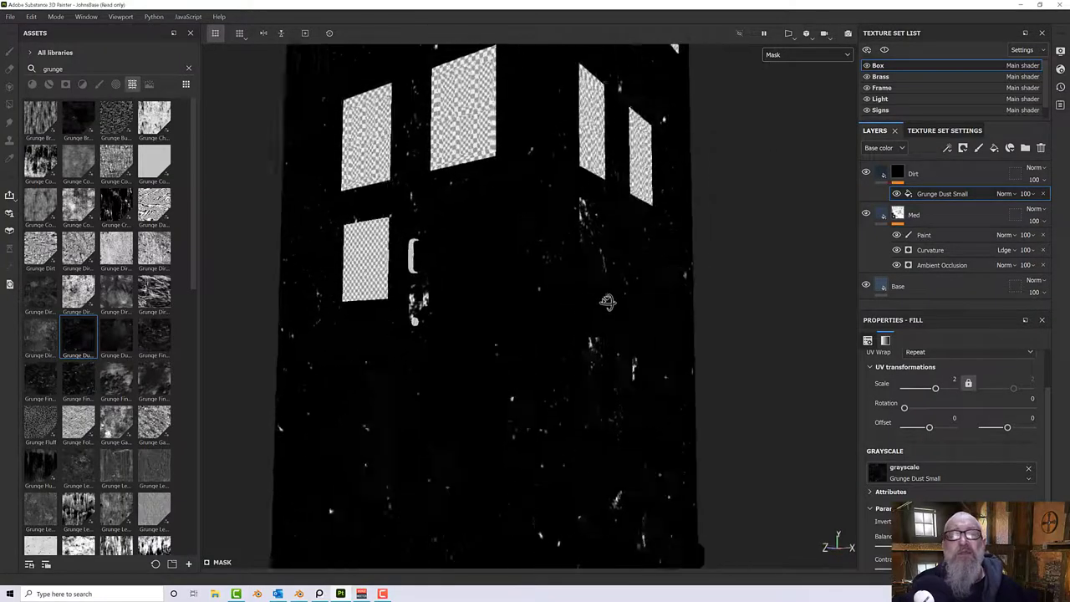
alt+right_drag(607, 302, 651, 307)
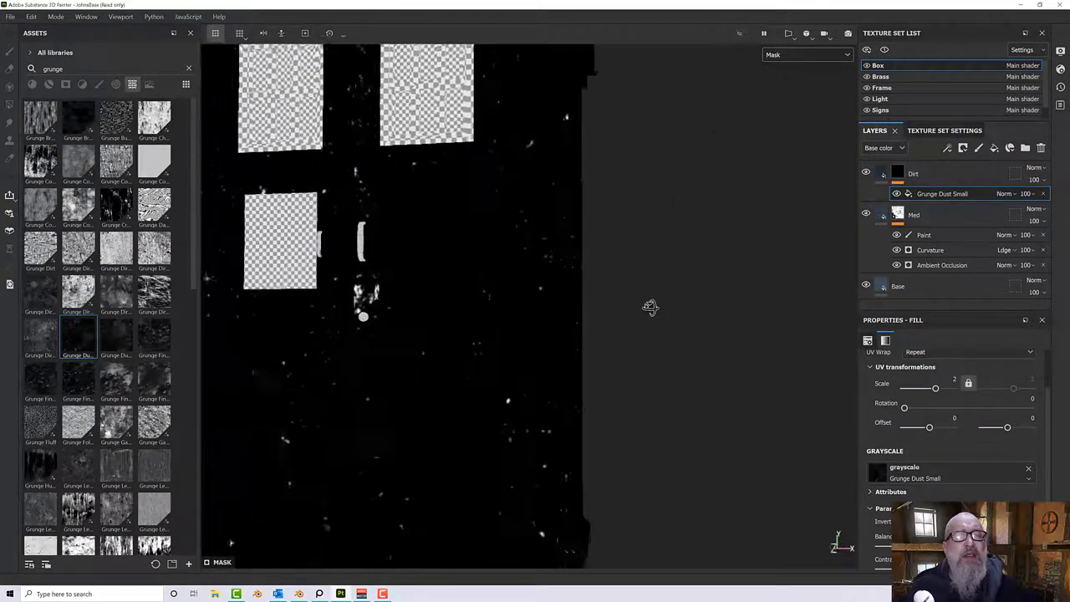
alt+drag(651, 307, 535, 314)
Set the Grunge Dust Small fill's balance to 0.66 with the mask of the box in view.
scroll(632, 306, down, 2)
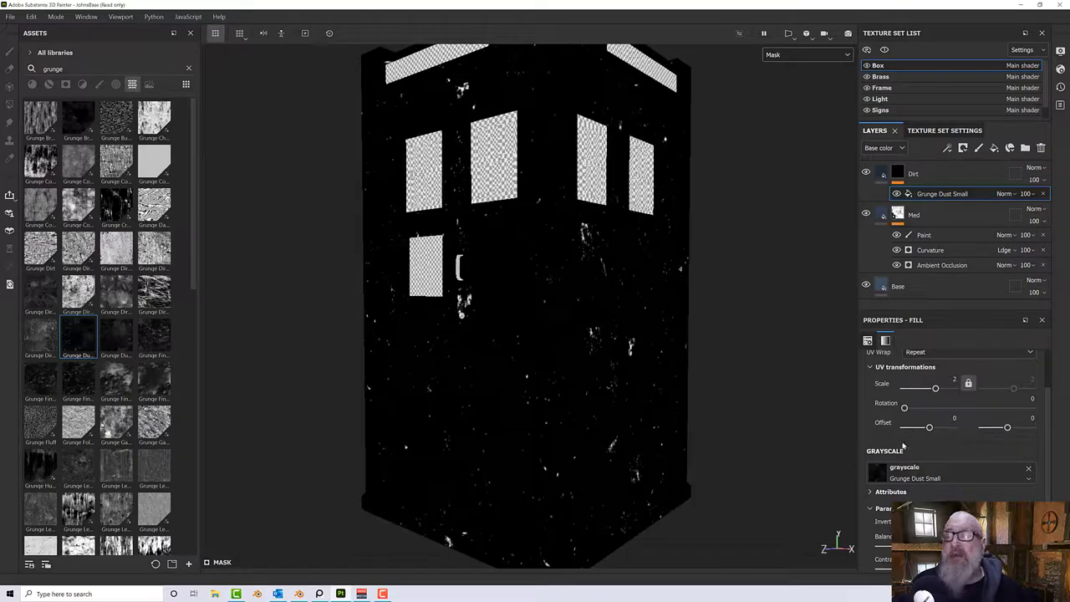
scroll(949, 435, down, 1)
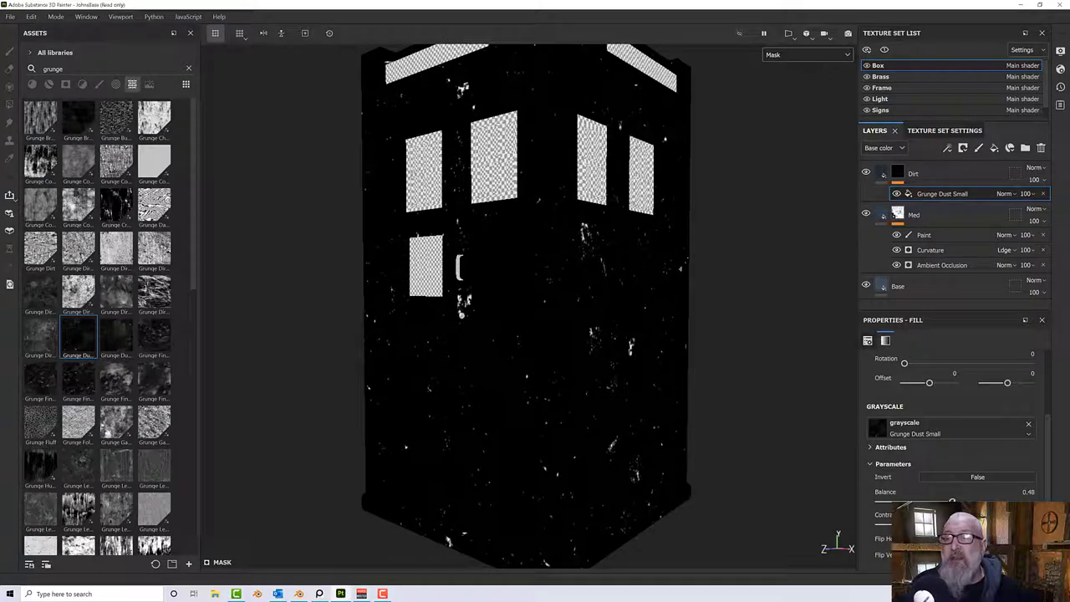
drag(959, 501, 986, 501)
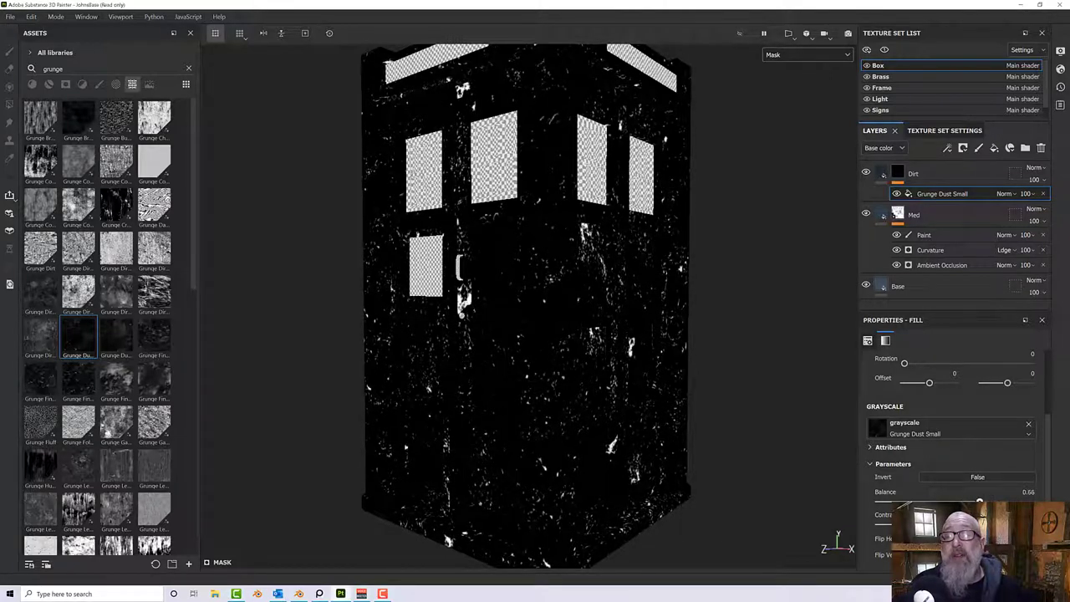
Set the Grunge Dust Small fill's balance to 0.68 and check the specks in the mask from other sides.
alt+drag(558, 375, 690, 399)
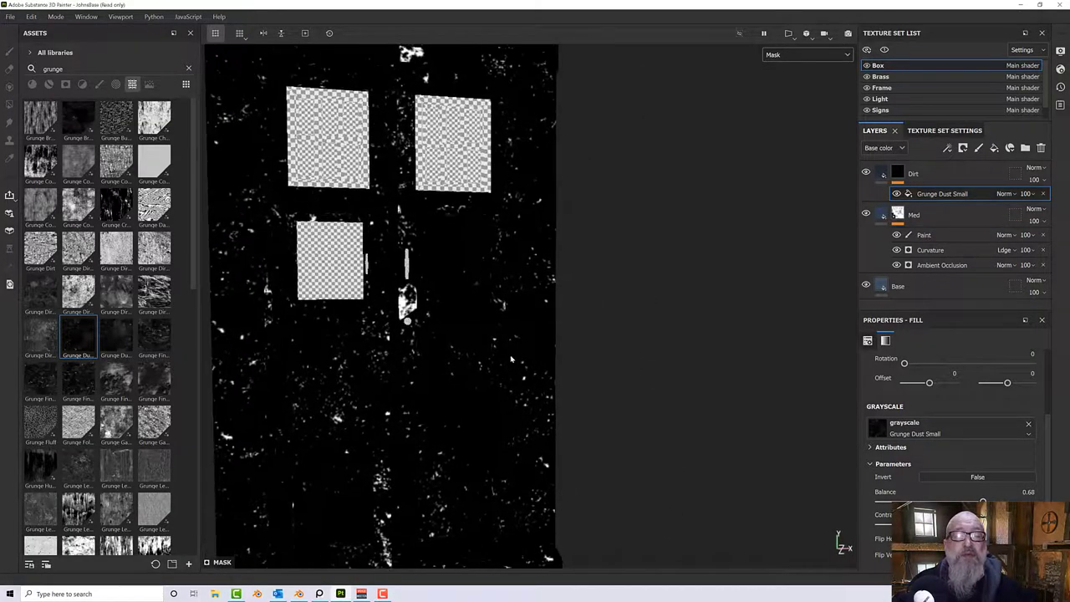
scroll(586, 361, down, 3)
alt+drag(585, 361, 575, 338)
scroll(575, 338, up, 3)
alt+middle_drag(551, 327, 645, 308)
Switch the viewport from the Mask channel to Material display and inspect the dirt on the doors up close.
click(811, 52)
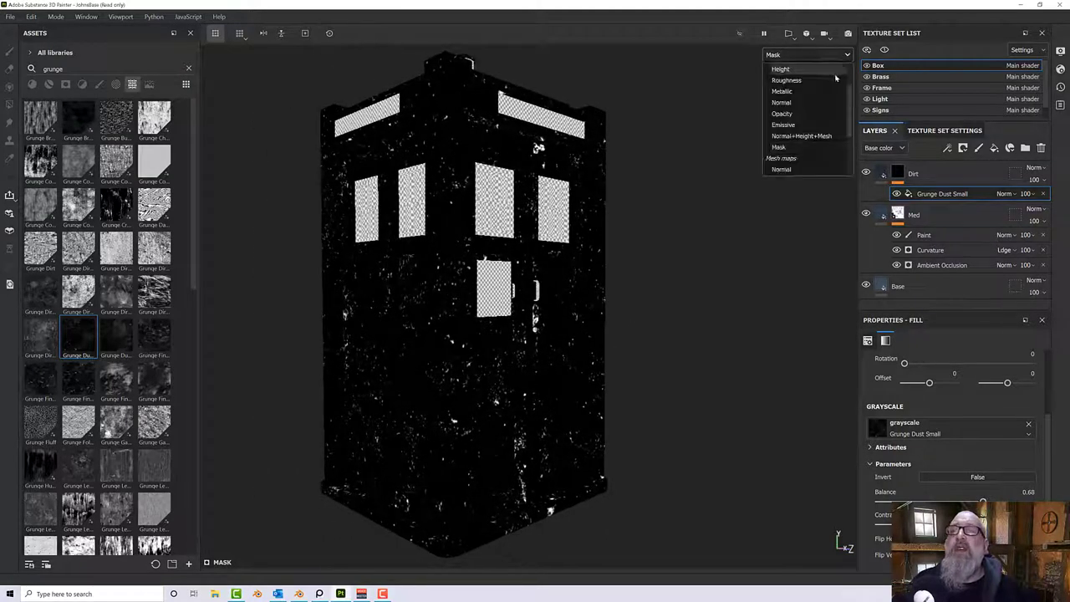
scroll(815, 109, up, 3)
click(824, 83)
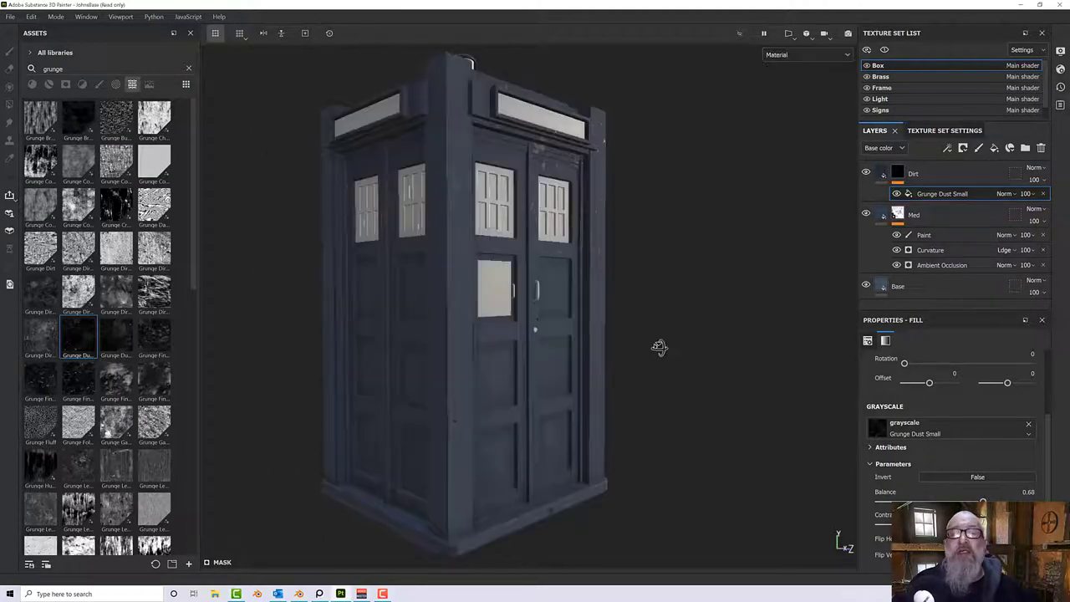
alt+drag(659, 347, 644, 329)
scroll(627, 324, up, 2)
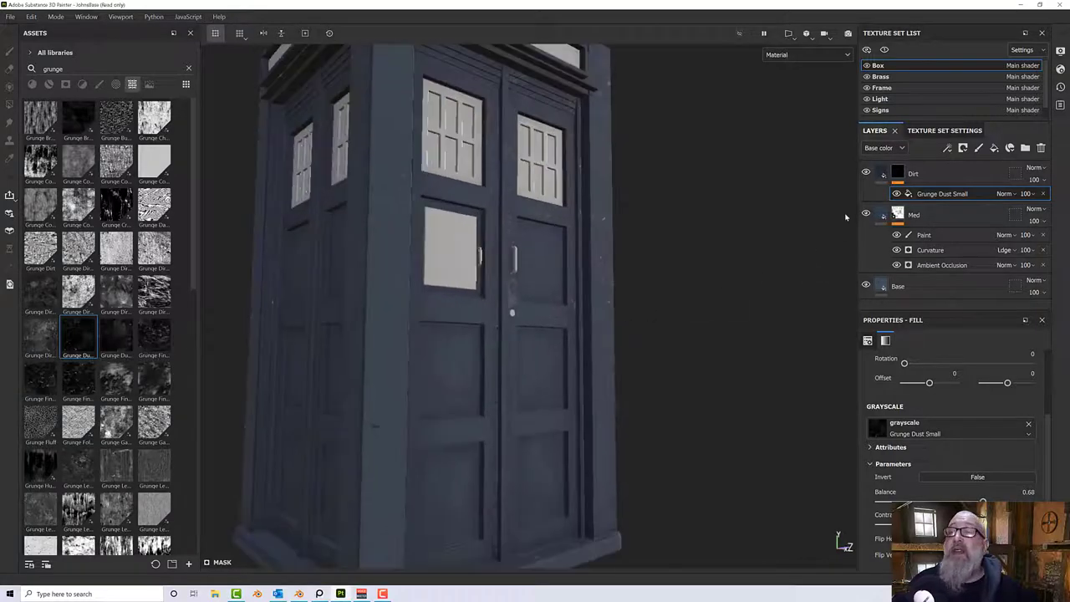
Set the roughness of the Dirt layer's fill to 0.5478 and check the surface of the doors.
scroll(932, 439, down, 10)
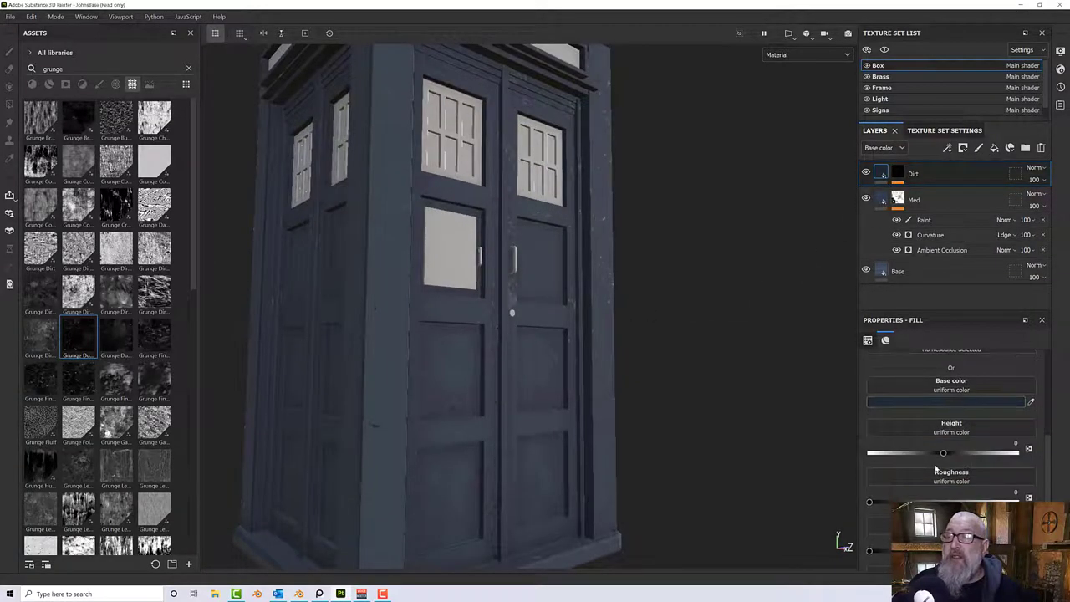
scroll(940, 463, up, 1)
scroll(943, 460, up, 1)
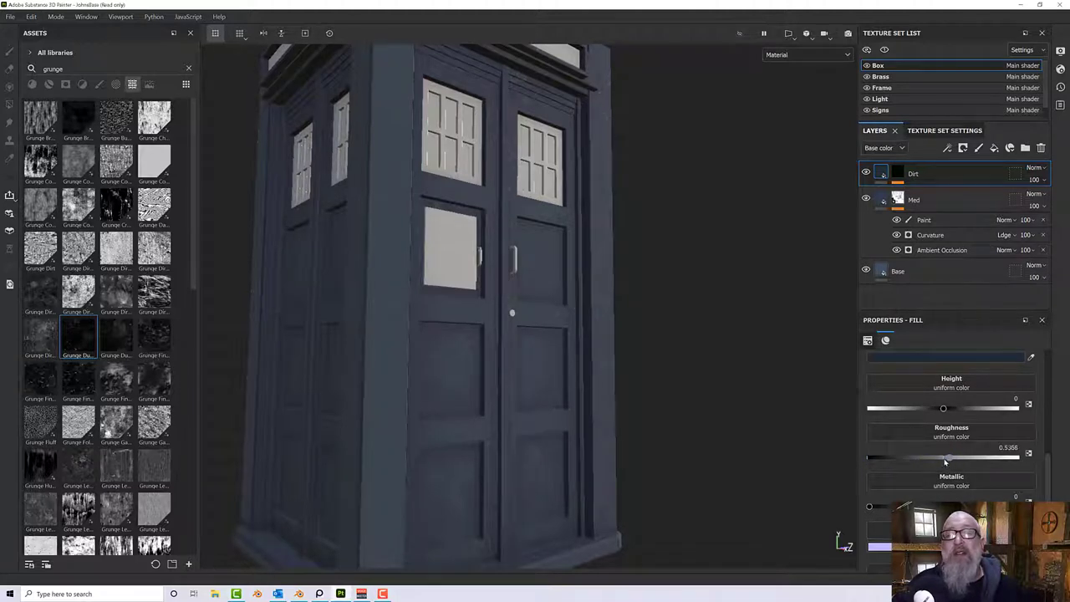
scroll(513, 310, up, 10)
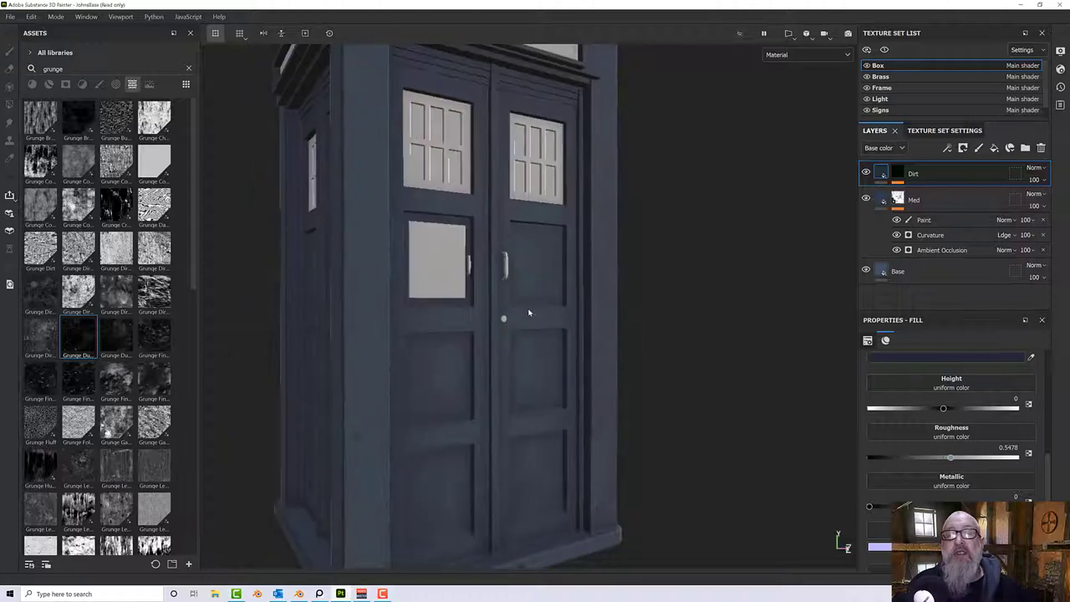
alt+drag(538, 297, 526, 335)
scroll(471, 303, down, 8)
scroll(518, 303, down, 3)
scroll(522, 295, down, 2)
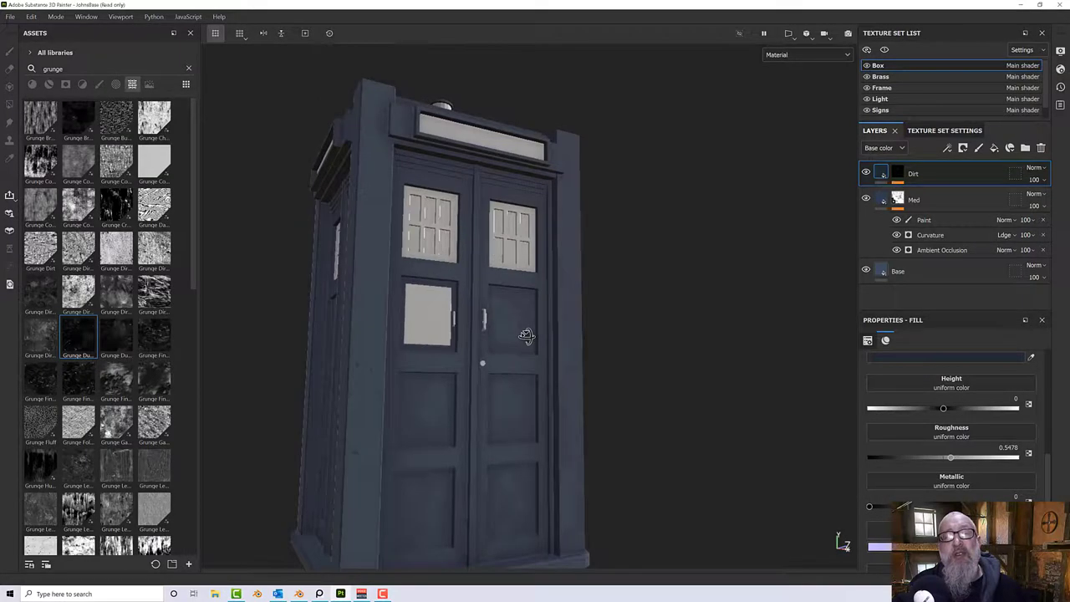
Darken the Dirt fill's base color to 12171C and check it on the front of the box.
click(908, 358)
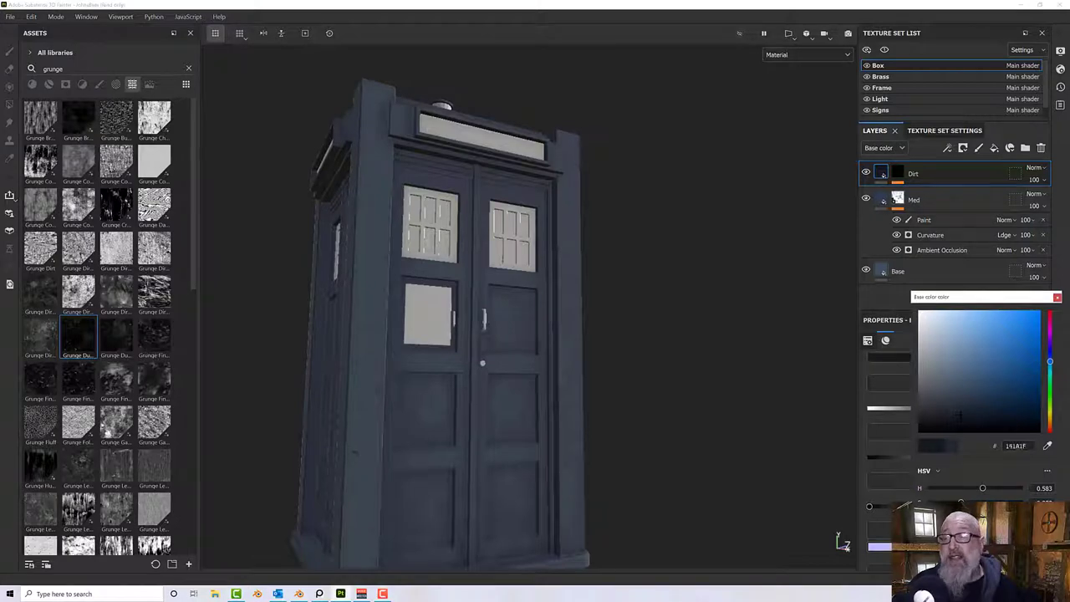
alt+drag(609, 399, 504, 413)
scroll(482, 382, up, 3)
scroll(482, 338, down, 4)
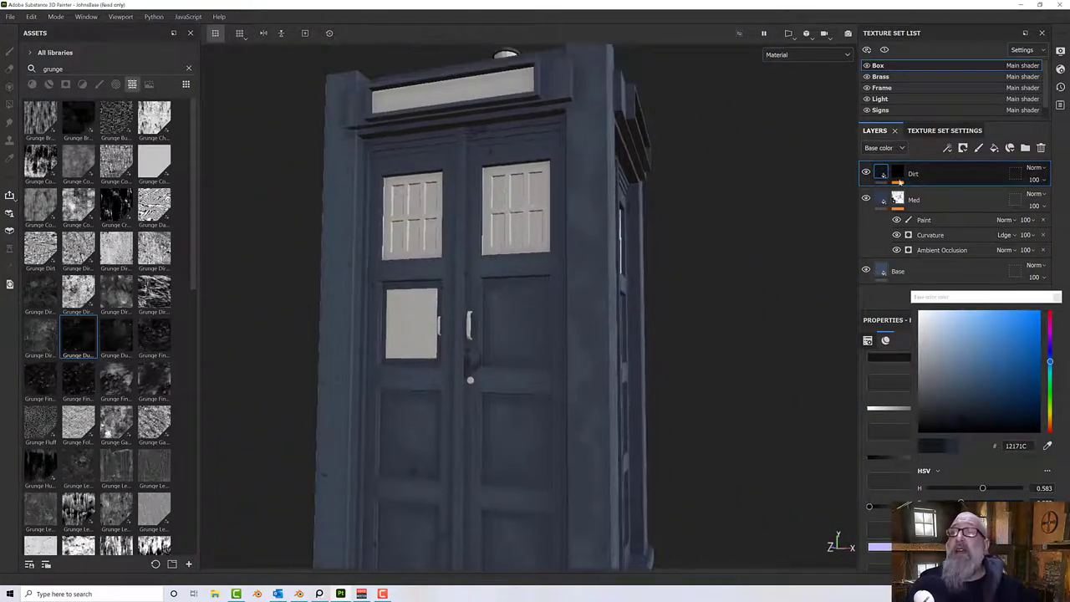
Add a paint effect above the Grunge Dust Small fill in the Dirt layer's mask.
click(898, 174)
click(943, 194)
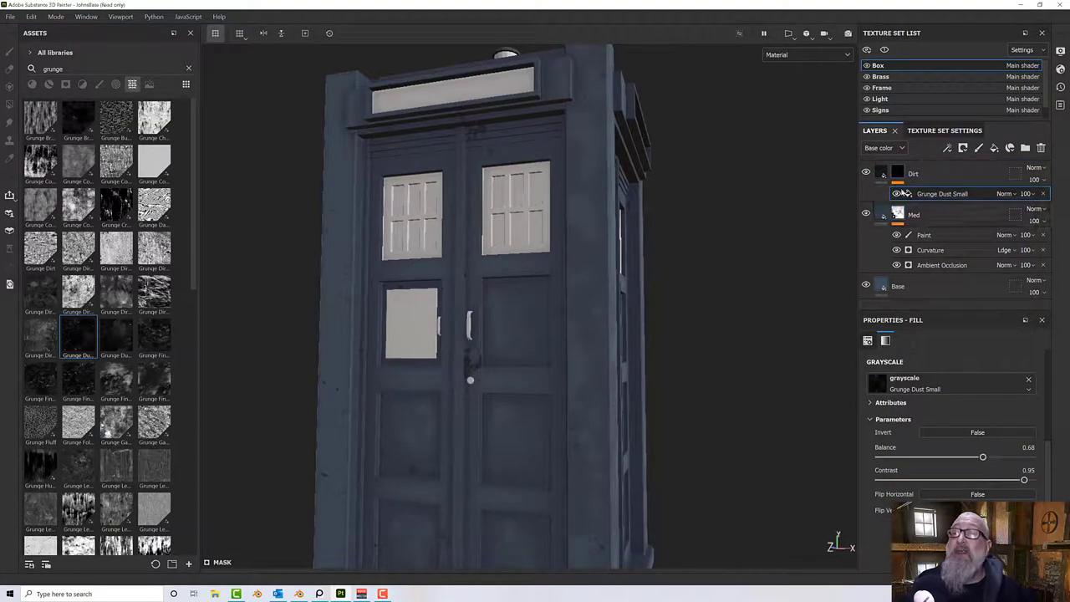
right_click(961, 195)
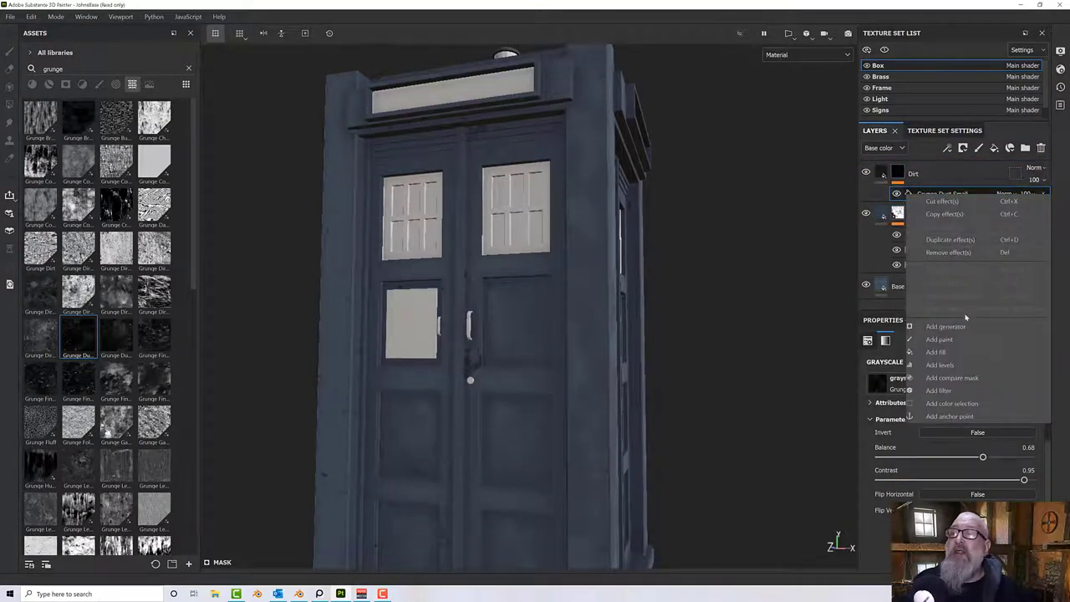
click(962, 340)
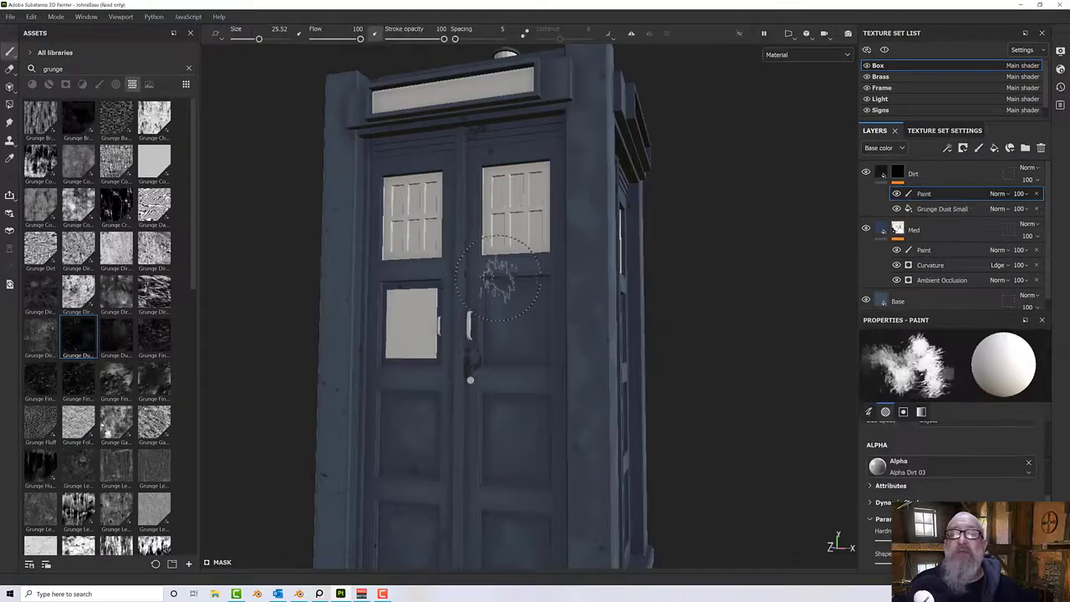
Try stamping dirt with the Alpha Dirt 03 brush on the right door's panel beside the handle.
alt+drag(500, 284, 532, 313)
click(516, 316)
click(534, 323)
click(543, 339)
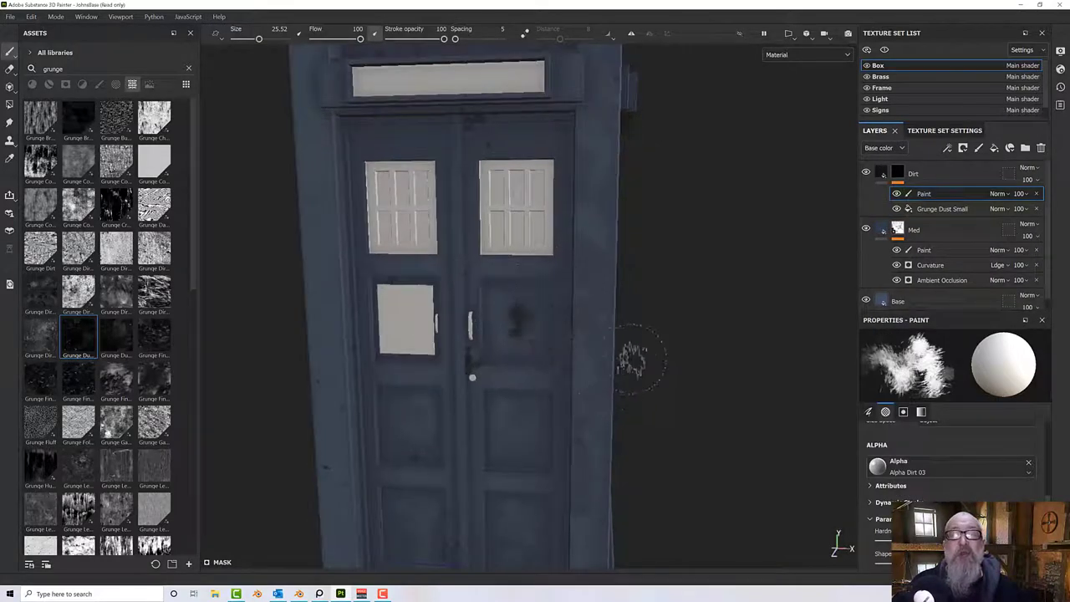
Reduce the brush size to 10.3 and paint dirt beneath the front sign, from the door seam to the right corner.
alt+drag(568, 350, 570, 290)
alt+middle_drag(571, 290, 702, 441)
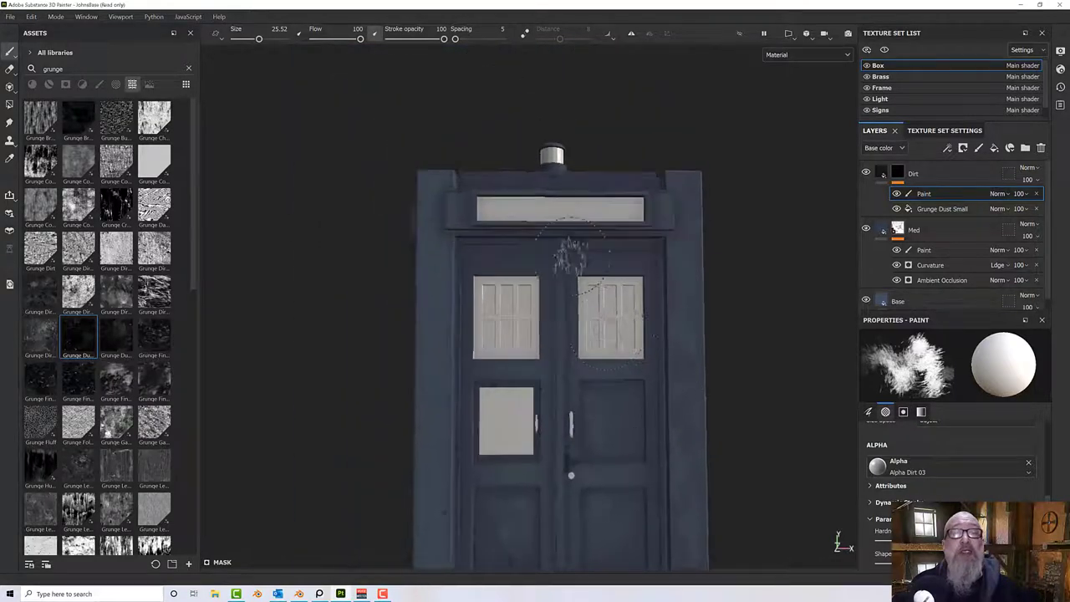
scroll(570, 257, up, 3)
scroll(572, 249, up, 4)
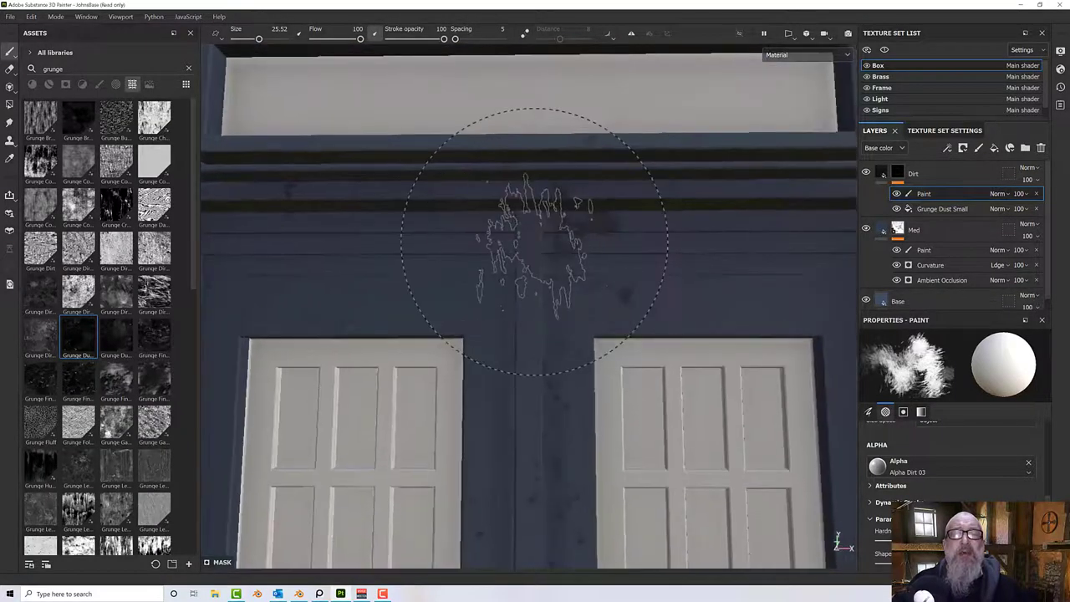
mouse_move(535, 242)
ctrl+right_down()
mouse_move(493, 242)
mouse_move(534, 229)
ctrl+right_up()
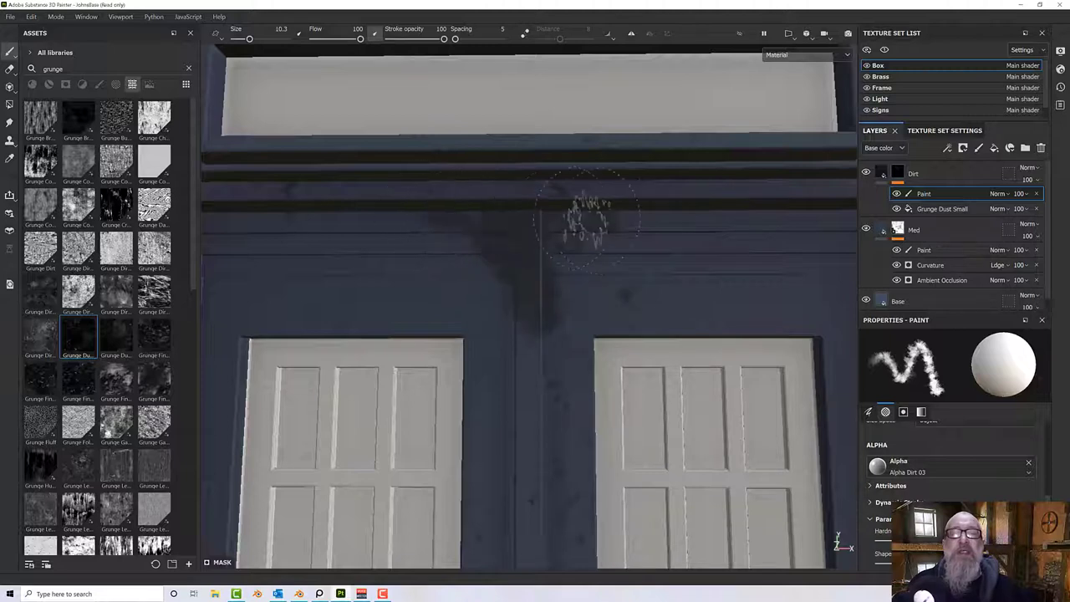
drag(588, 219, 643, 221)
alt+middle_drag(694, 228, 409, 228)
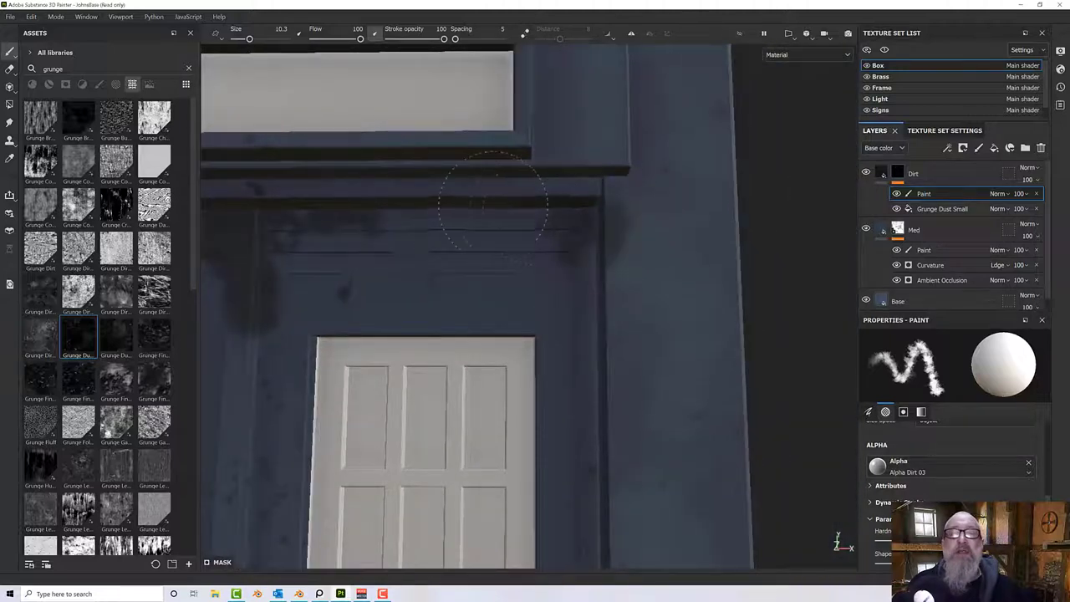
mouse_move(640, 255)
alt+mouse_down()
mouse_move(692, 267)
mouse_move(571, 294)
alt+mouse_up()
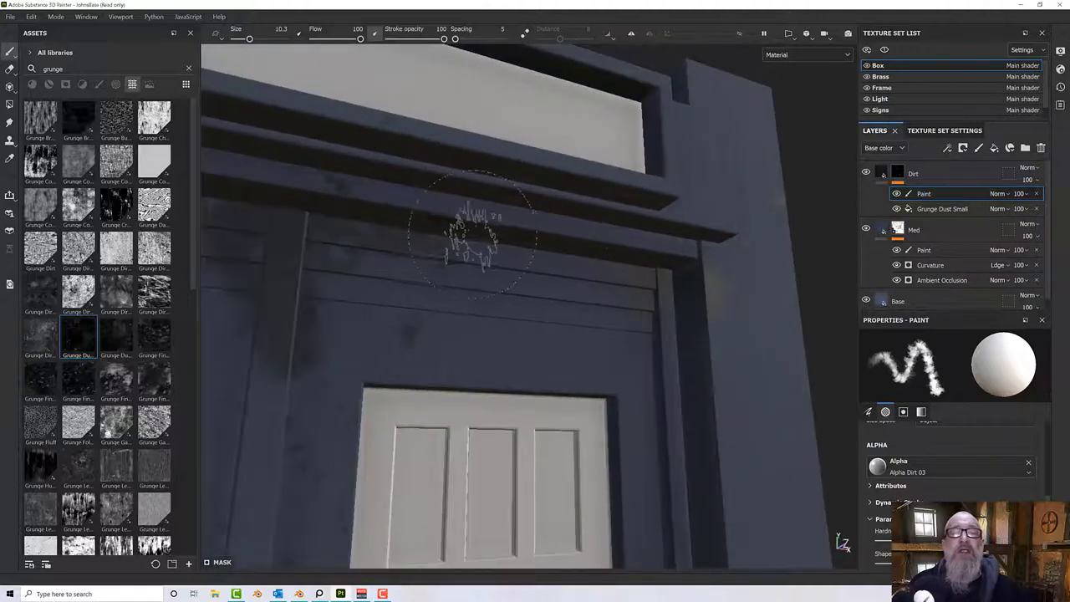
Paint dirt into the left corner beneath the sign and across the area above the left door's window.
scroll(669, 274, down, 3)
alt+drag(669, 298, 501, 287)
alt+middle_drag(502, 287, 705, 301)
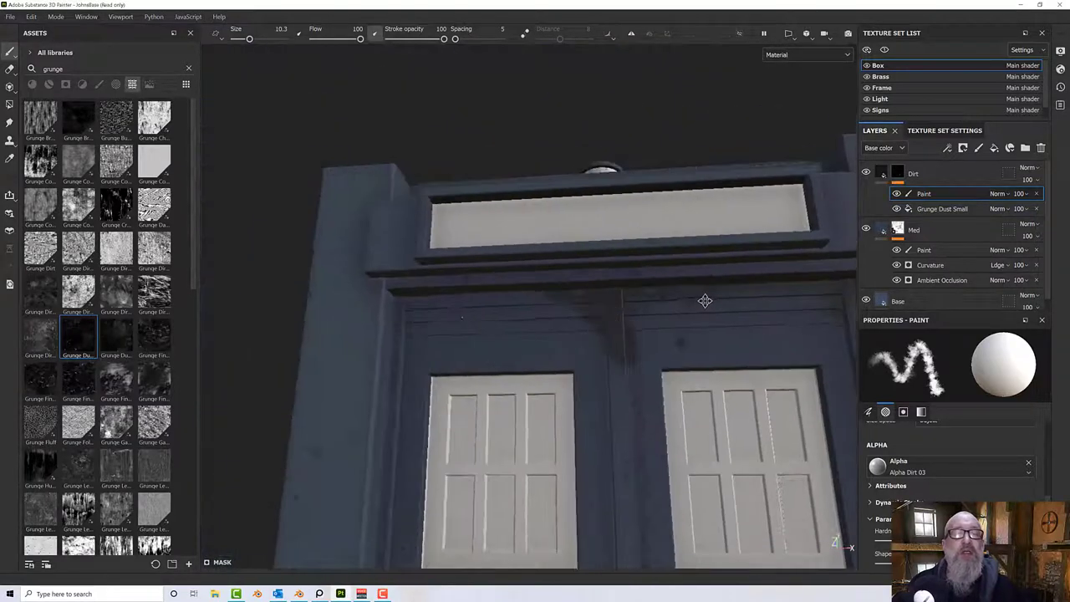
scroll(399, 314, up, 1)
alt+drag(400, 313, 387, 347)
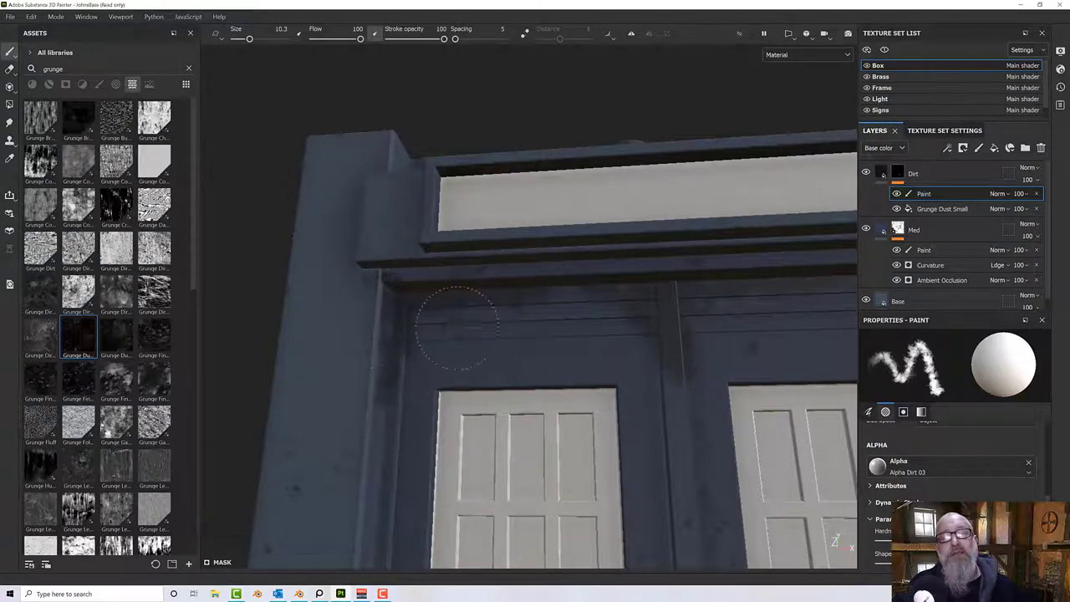
alt+middle_drag(709, 334, 539, 323)
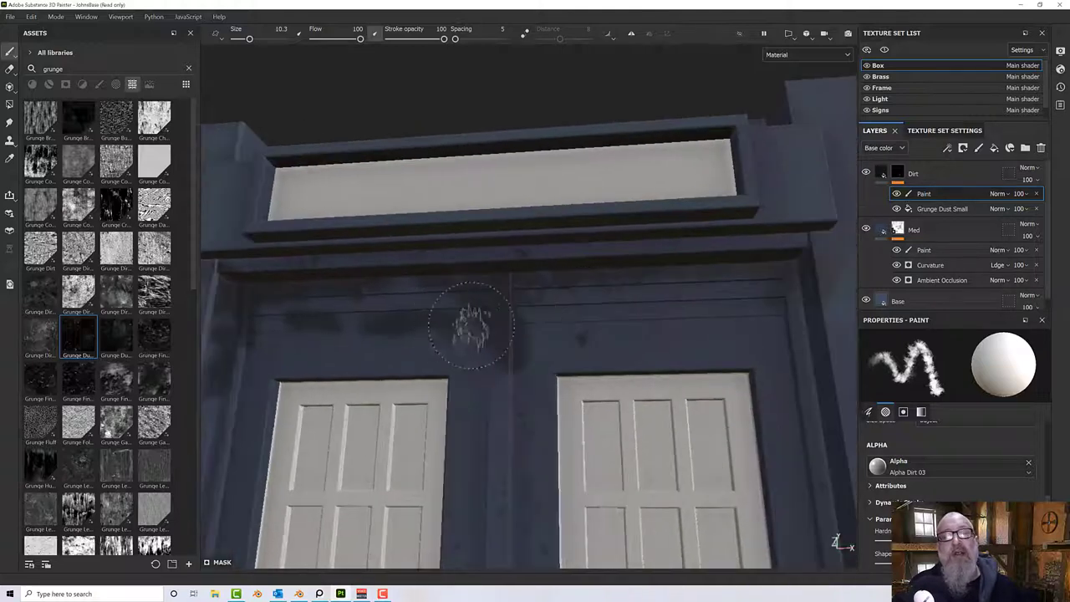
mouse_move(560, 311)
alt+mouse_down()
mouse_move(597, 340)
mouse_move(511, 329)
alt+mouse_up()
scroll(597, 339, down, 1)
scroll(597, 337, down, 5)
alt+middle_drag(512, 328, 508, 274)
scroll(530, 317, up, 3)
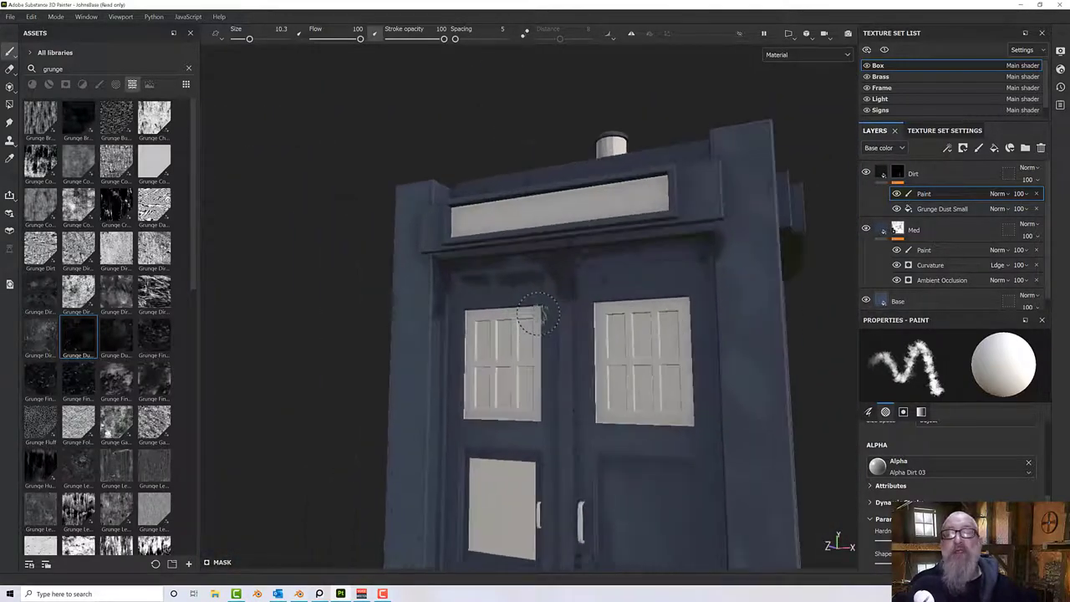
Set the brush's grayscale to 0 and break up the painted dirt above the left door and around the center post.
scroll(1020, 489, down, 3)
scroll(1020, 487, down, 5)
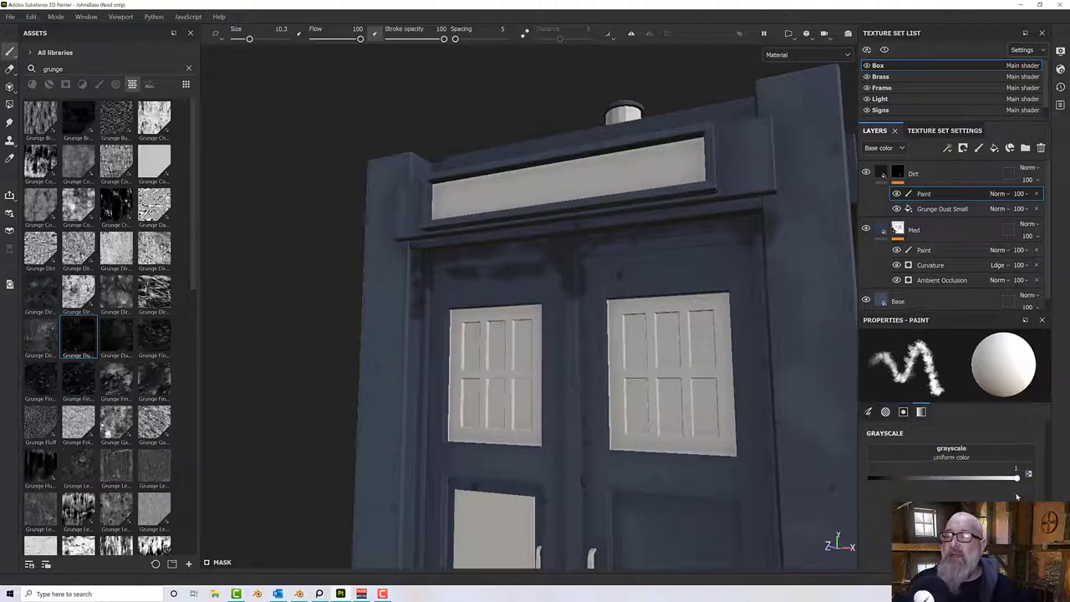
drag(1016, 478, 845, 484)
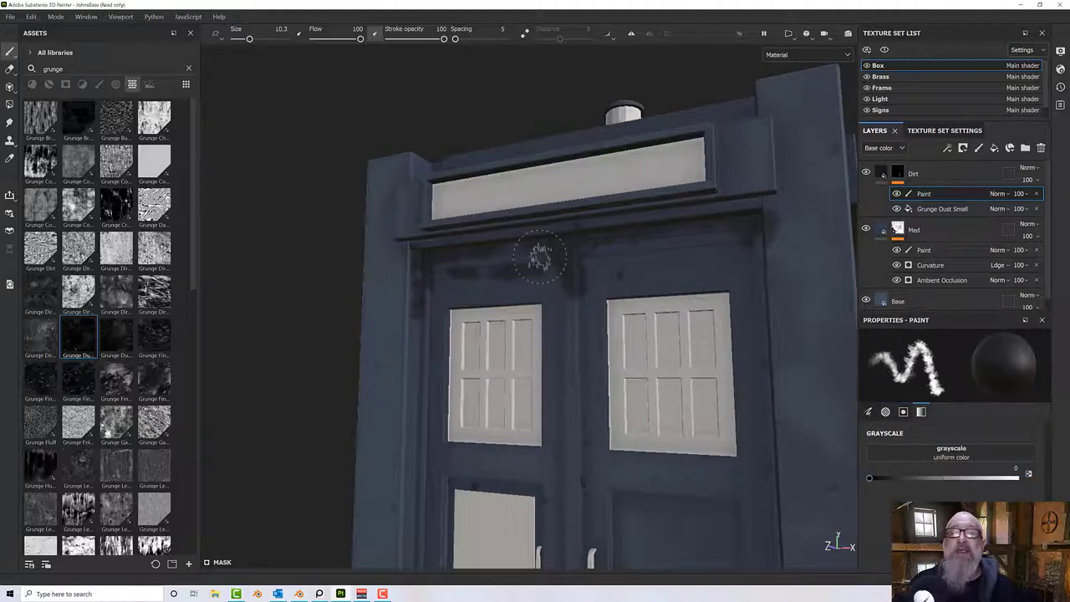
scroll(540, 257, up, 5)
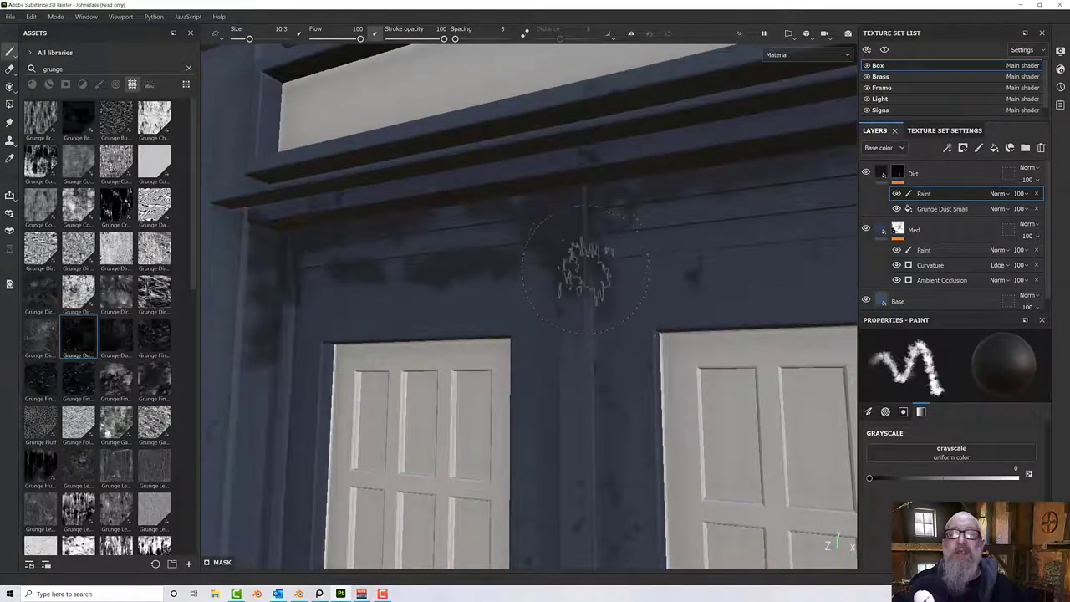
alt+drag(726, 251, 774, 258)
alt+middle_drag(545, 313, 643, 354)
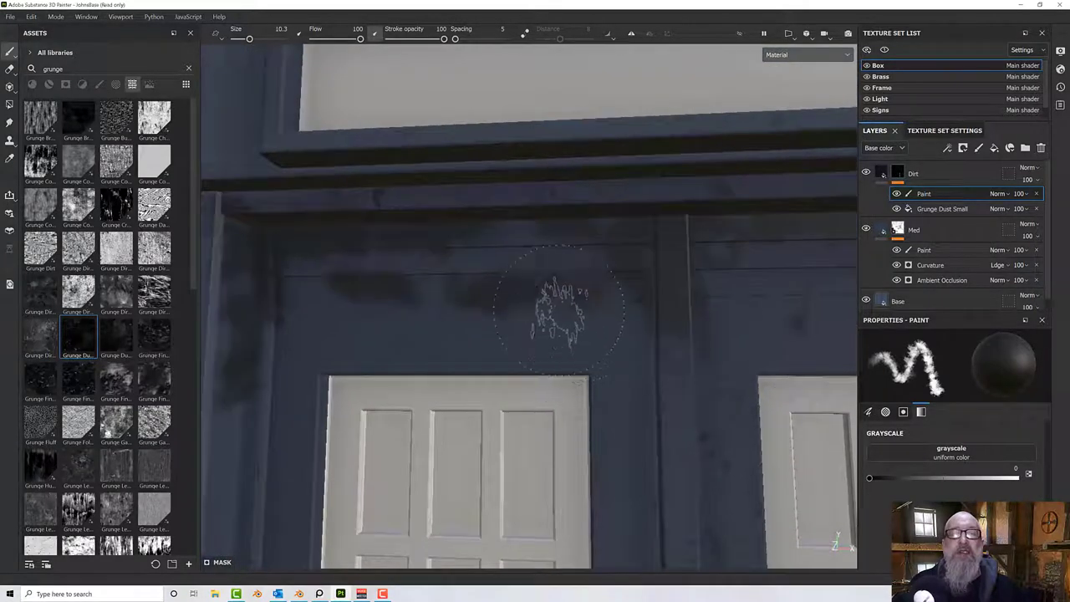
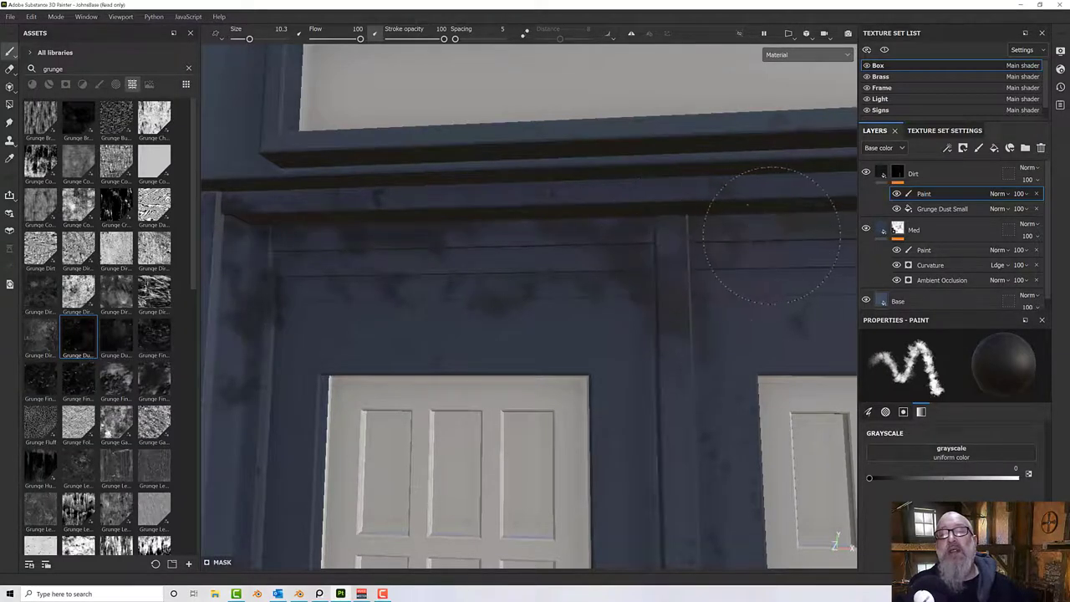
alt+middle_drag(776, 261, 627, 264)
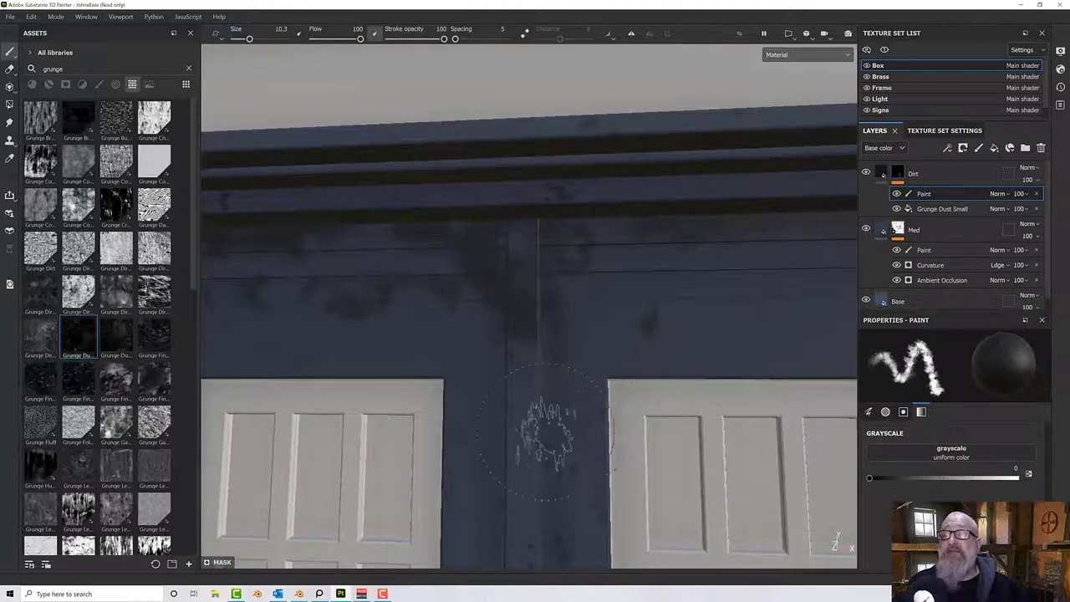
scroll(544, 435, down, 7)
alt+drag(541, 434, 445, 417)
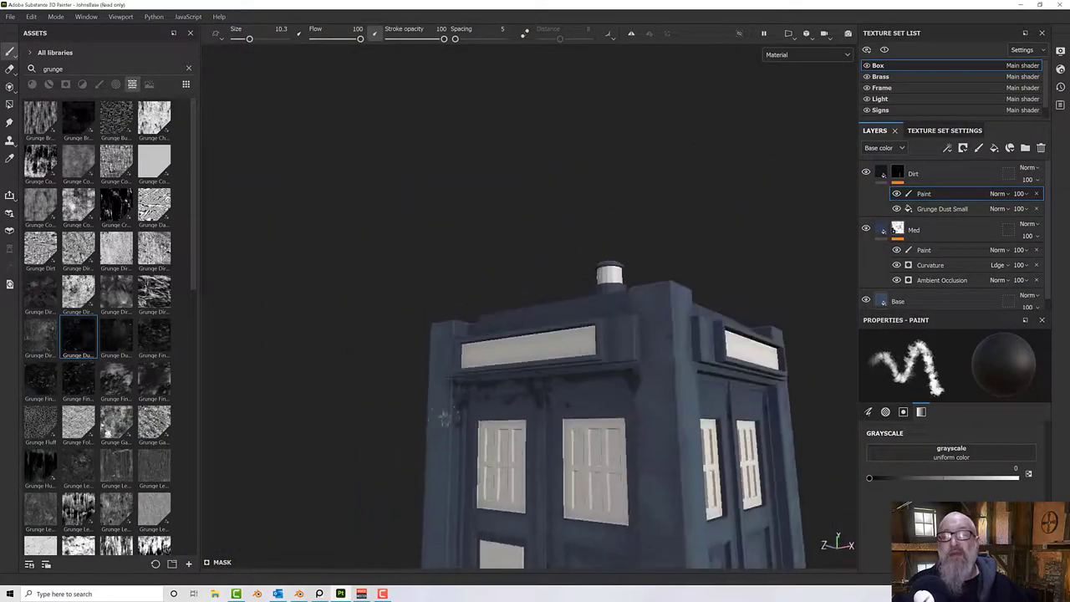
scroll(499, 422, up, 6)
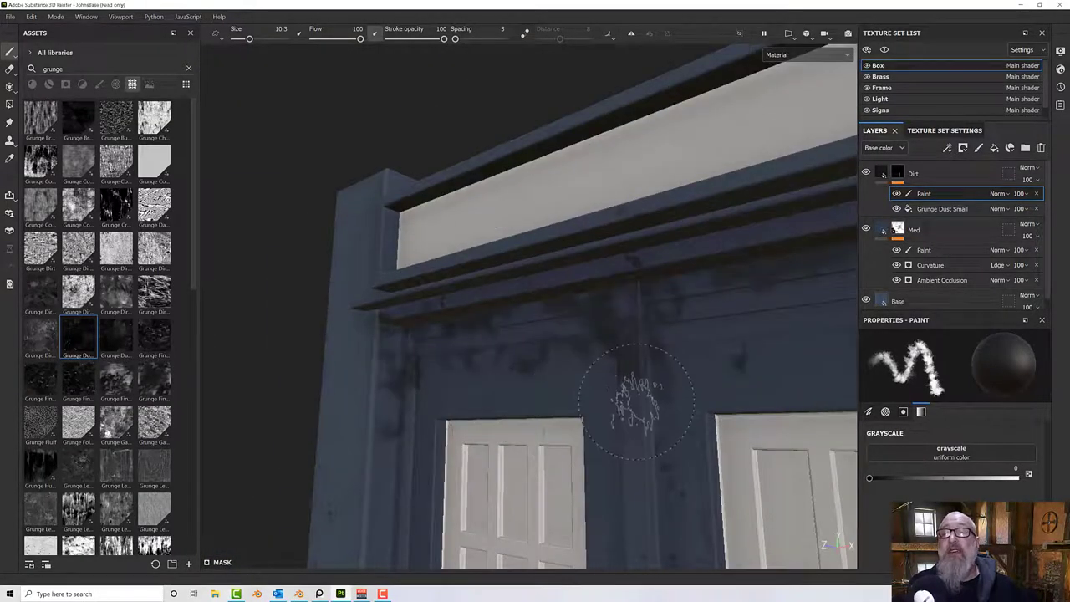
Lighten the Dirt fill's base color to 1C242B and check the result on the whole box.
click(884, 175)
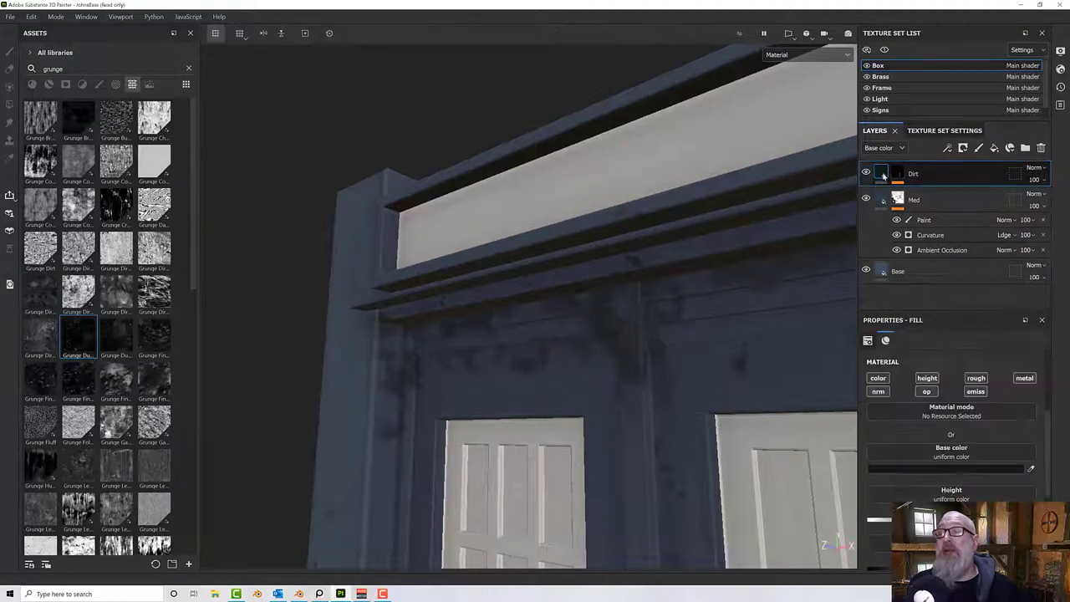
click(917, 475)
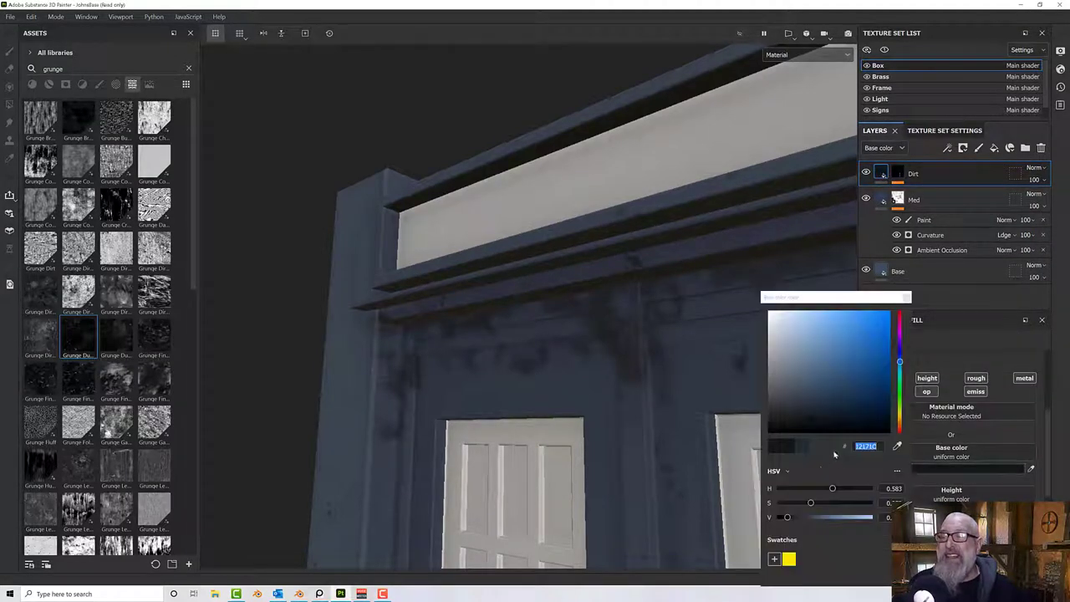
drag(789, 518, 792, 521)
alt+drag(541, 425, 528, 366)
scroll(528, 365, down, 6)
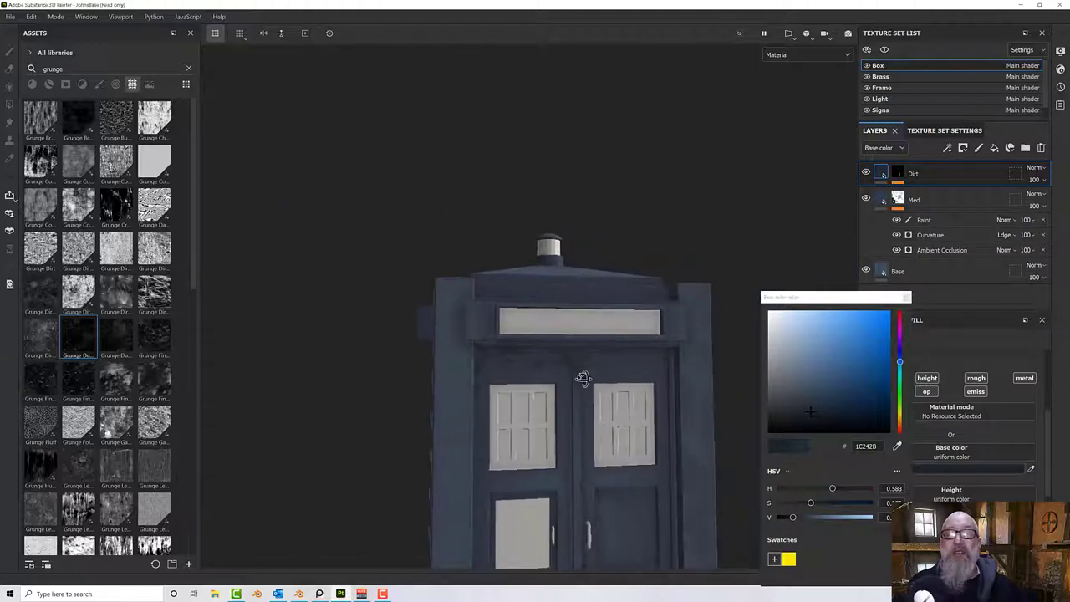
scroll(584, 380, down, 3)
alt+middle_drag(583, 380, 573, 311)
scroll(566, 351, up, 5)
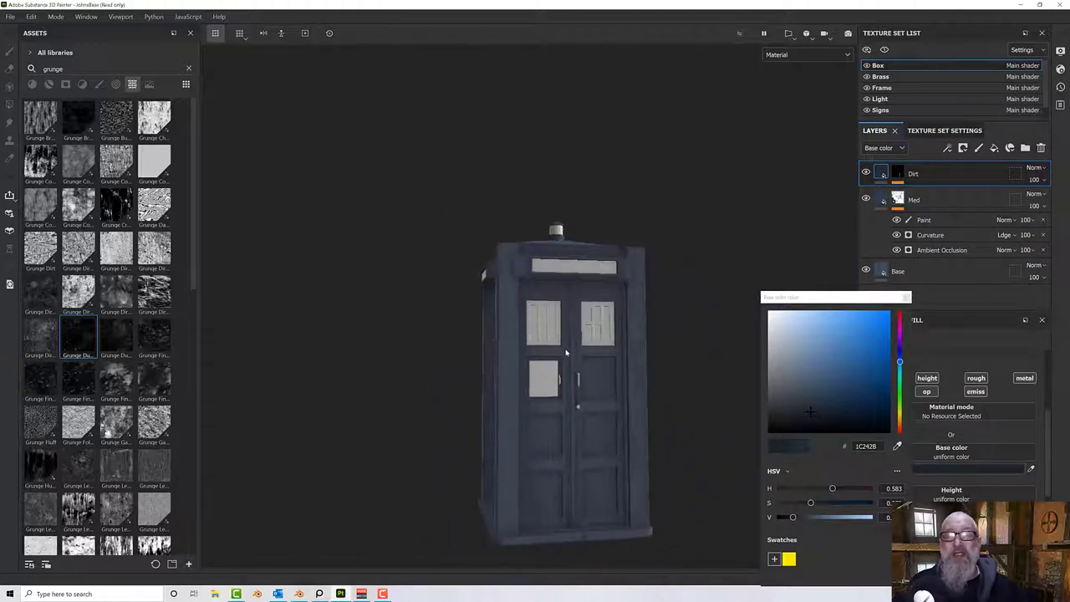
Add a generator to the Dirt layer's mask and place it beneath the Grunge Dust Small fill.
scroll(566, 353, up, 2)
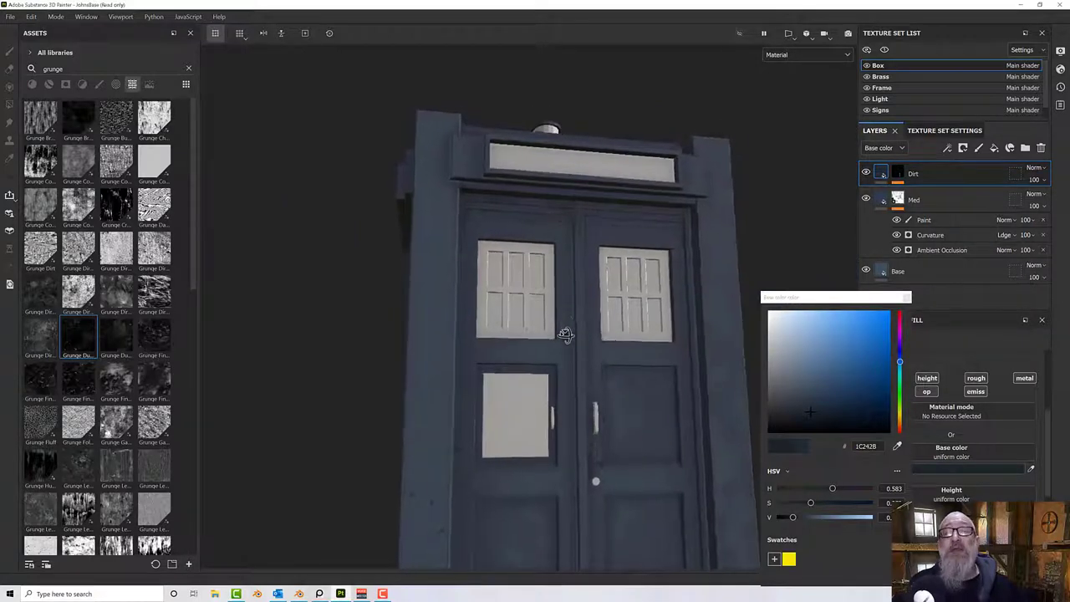
click(898, 173)
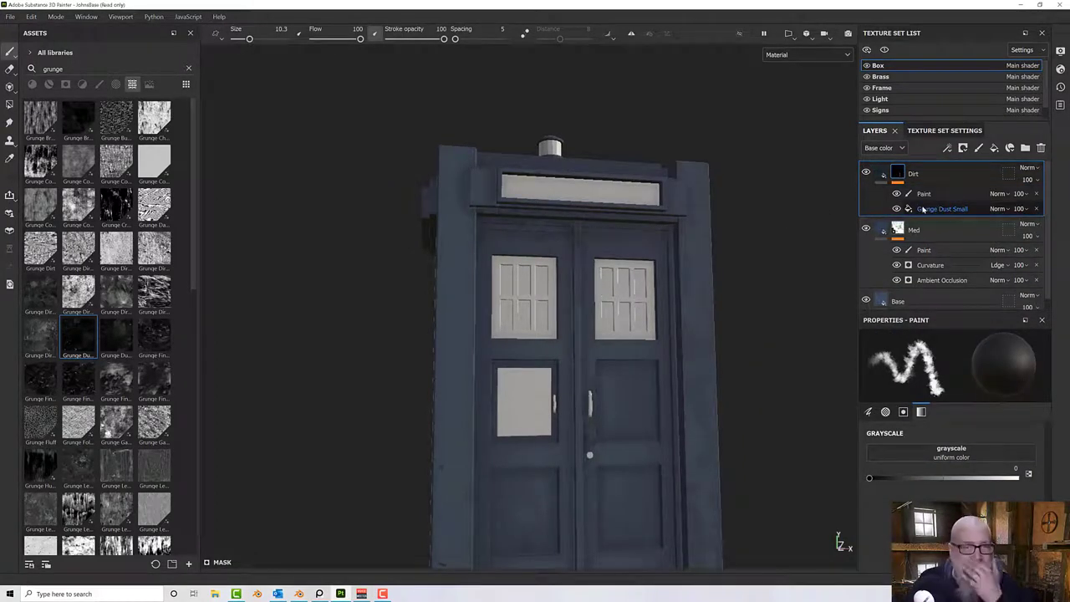
scroll(602, 319, down, 3)
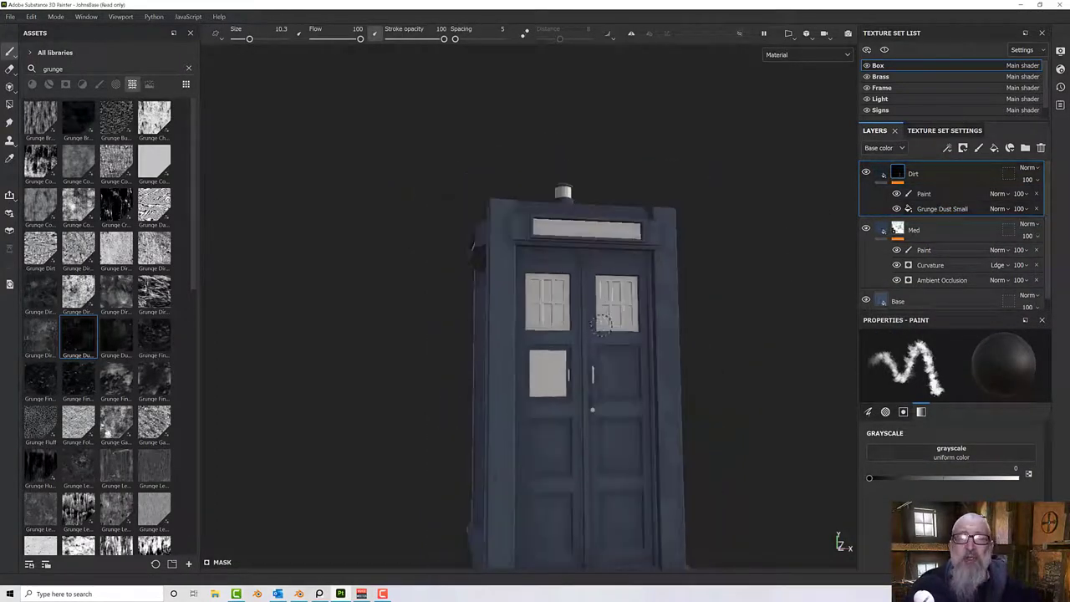
mouse_move(602, 327)
alt+mouse_down()
mouse_move(618, 343)
mouse_move(613, 327)
alt+mouse_up()
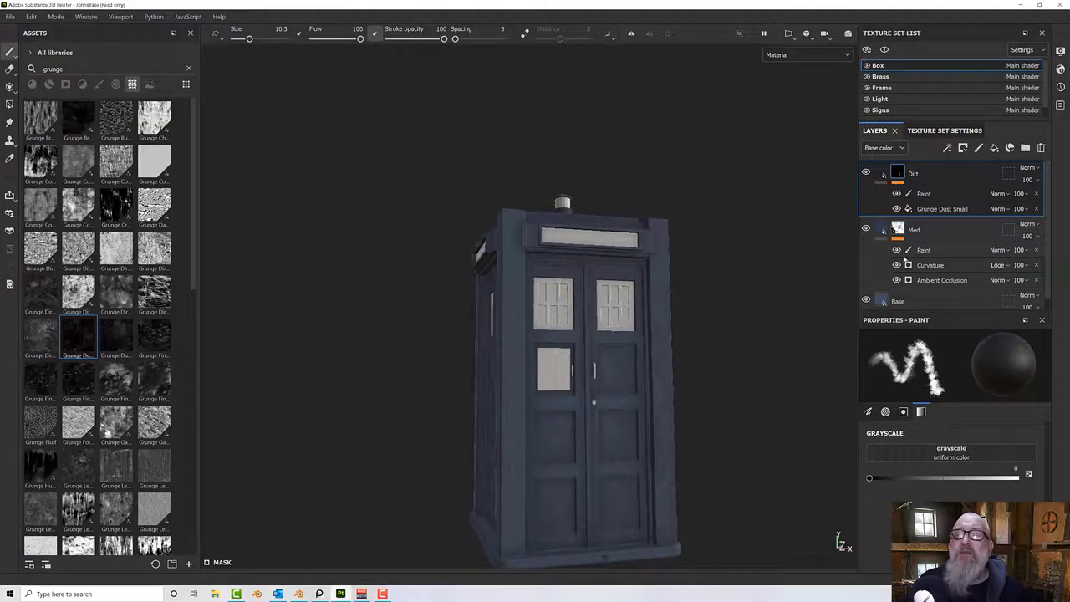
click(942, 209)
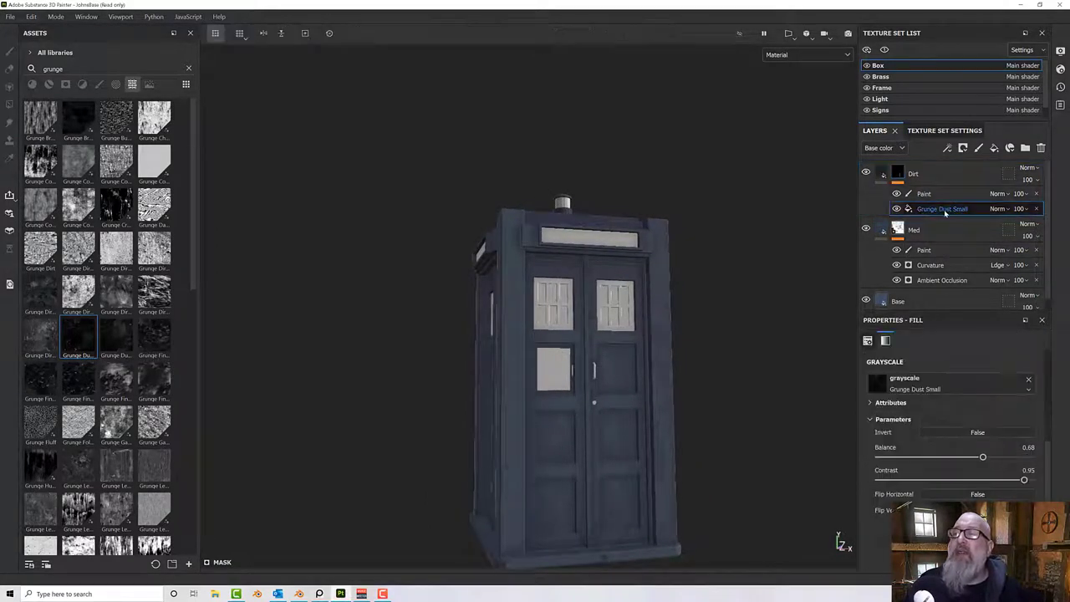
right_click(944, 210)
click(966, 343)
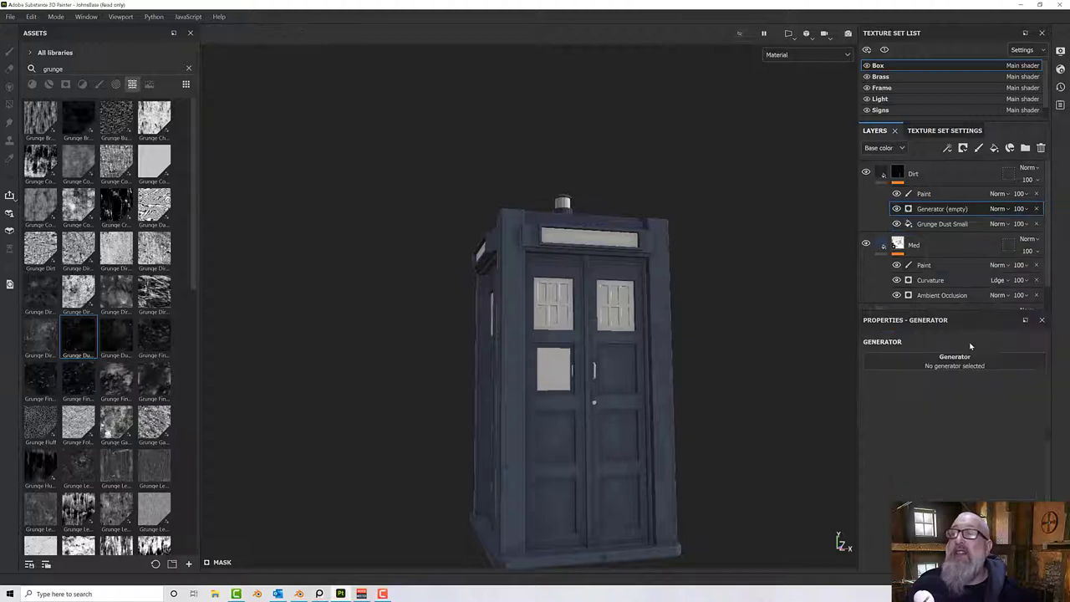
drag(947, 211, 951, 225)
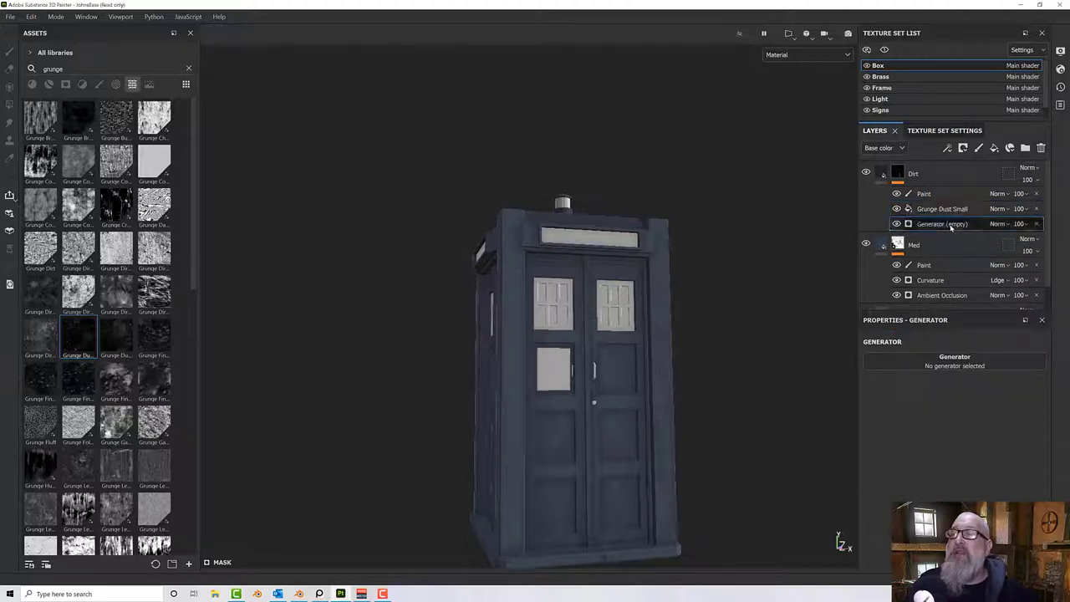
Hide the Dirt mask's Paint and Grunge Dust Small effects and assign Mask Editor to the empty generator.
click(897, 209)
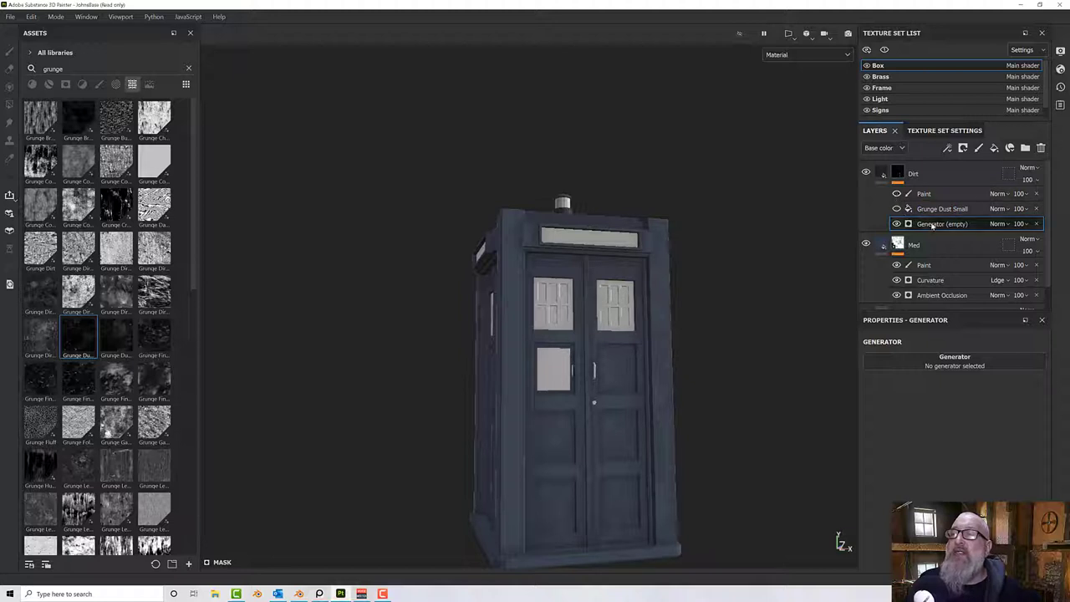
click(923, 363)
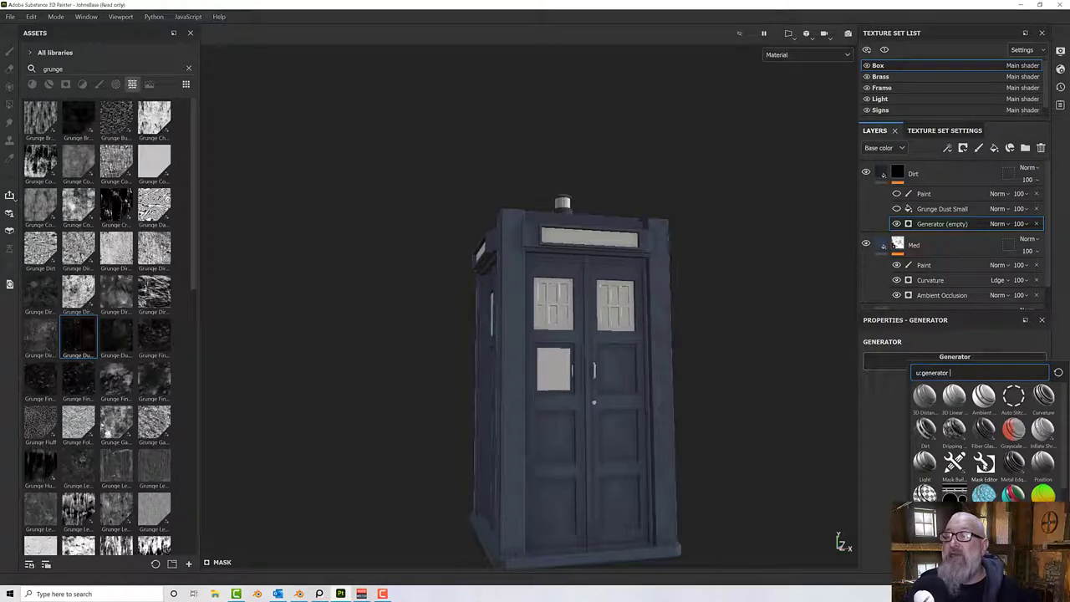
click(984, 461)
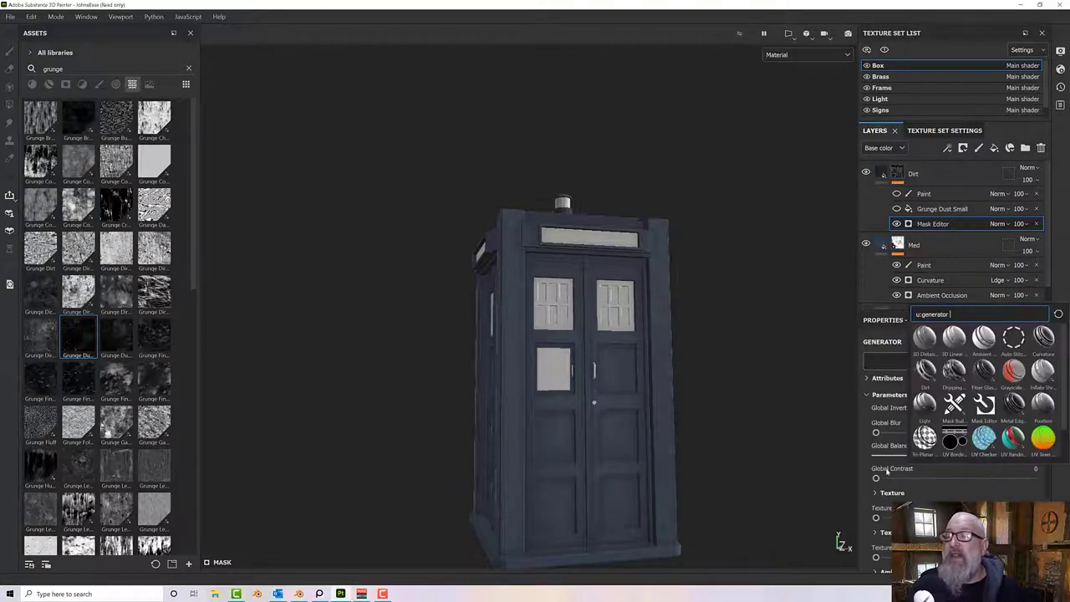
Set the Mask Editor's Curvature Opacity to 0.07 and show the mask alone on the model.
scroll(917, 460, down, 5)
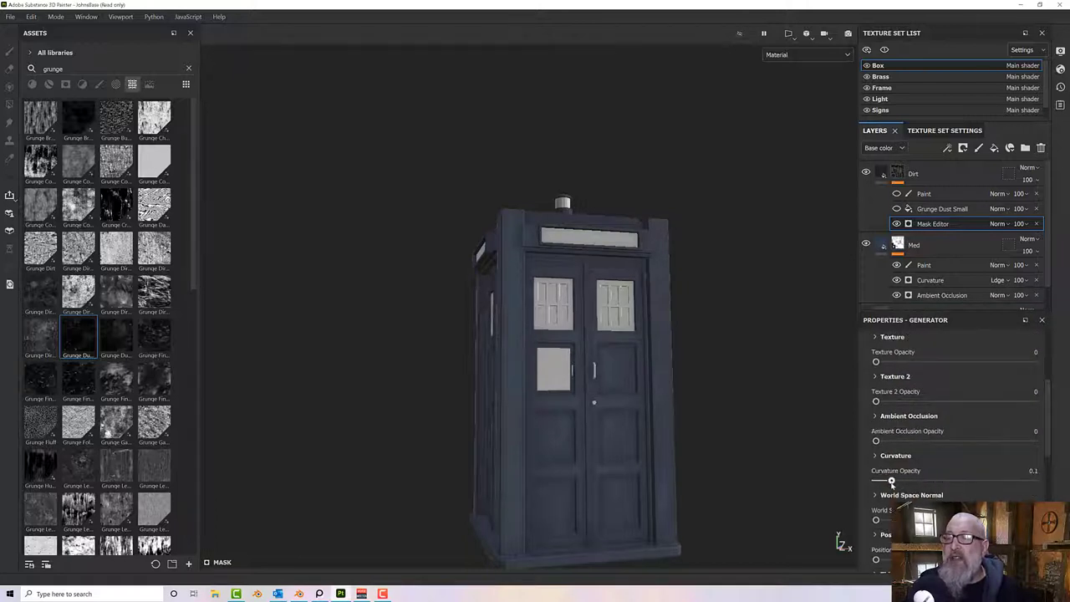
drag(891, 483, 890, 483)
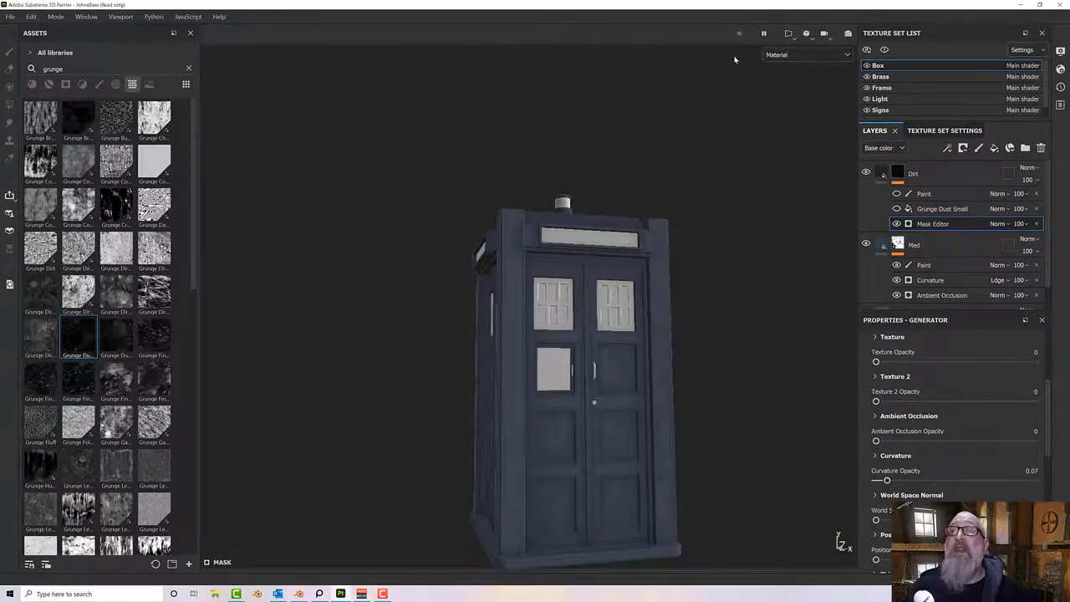
click(770, 54)
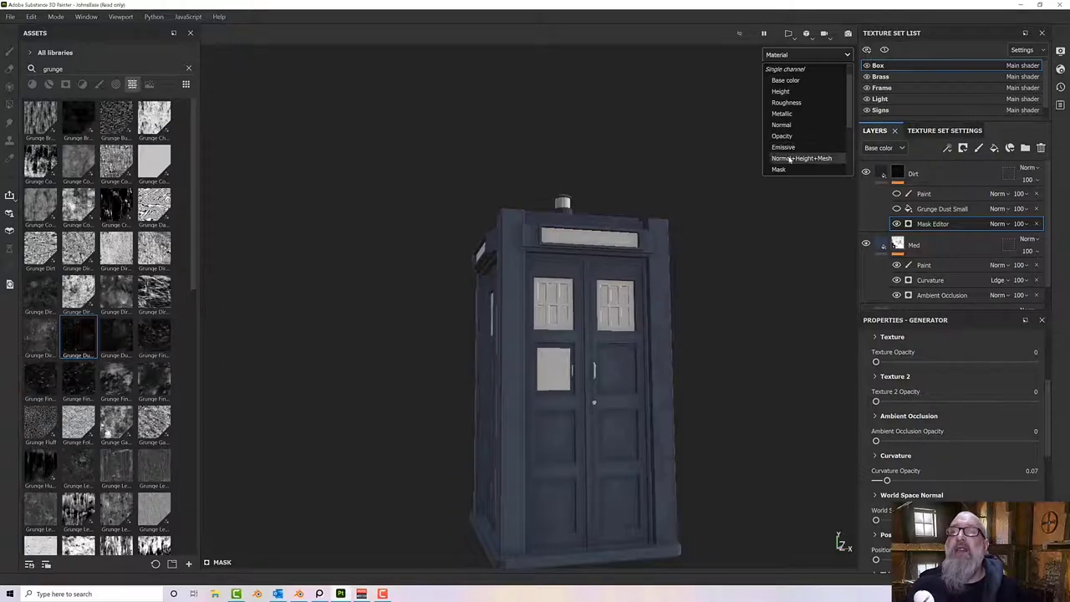
click(789, 168)
middle_drag(759, 282, 763, 226)
scroll(763, 226, up, 4)
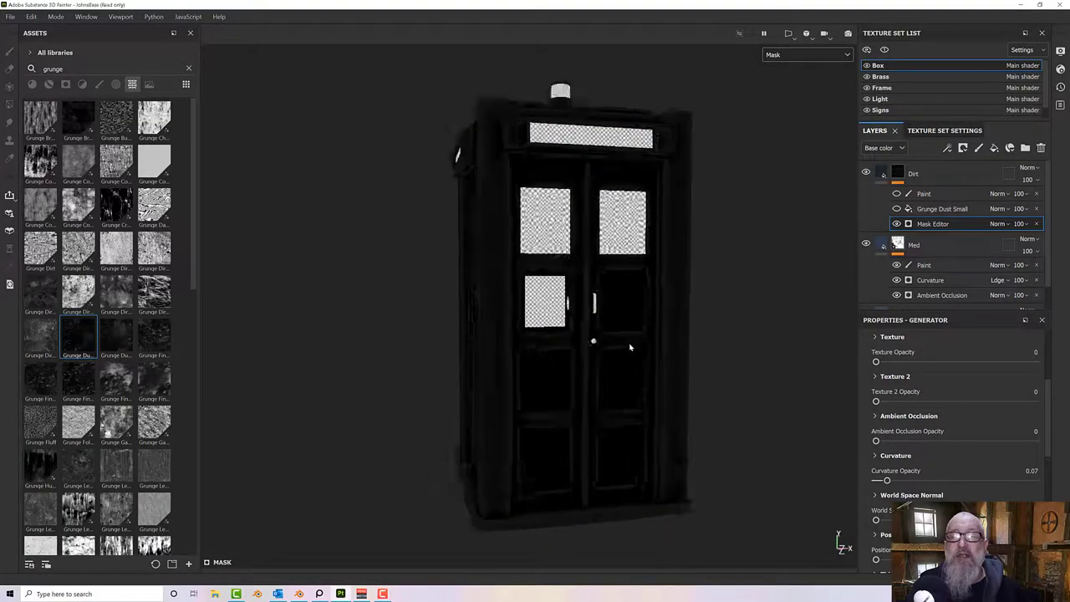
mouse_move(888, 483)
mouse_down()
mouse_move(856, 486)
mouse_move(928, 483)
mouse_move(883, 484)
mouse_move(893, 494)
mouse_move(884, 470)
mouse_up()
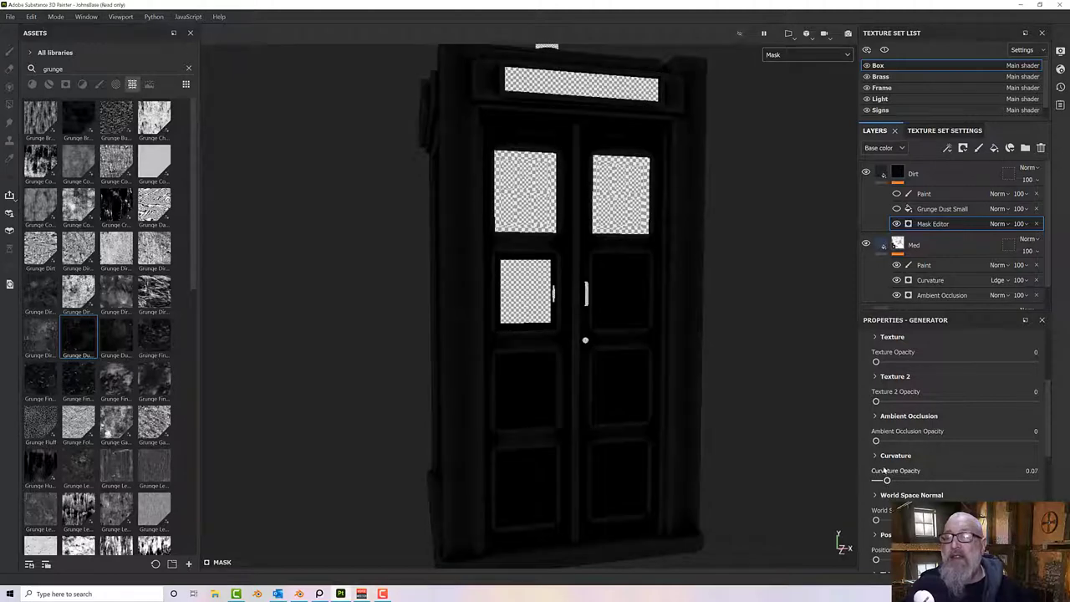
Tighten the generator's curvature edges by setting Large and Medium to 0, Soft to 0.28 and Fine to 0.69.
click(876, 457)
scroll(904, 465, down, 5)
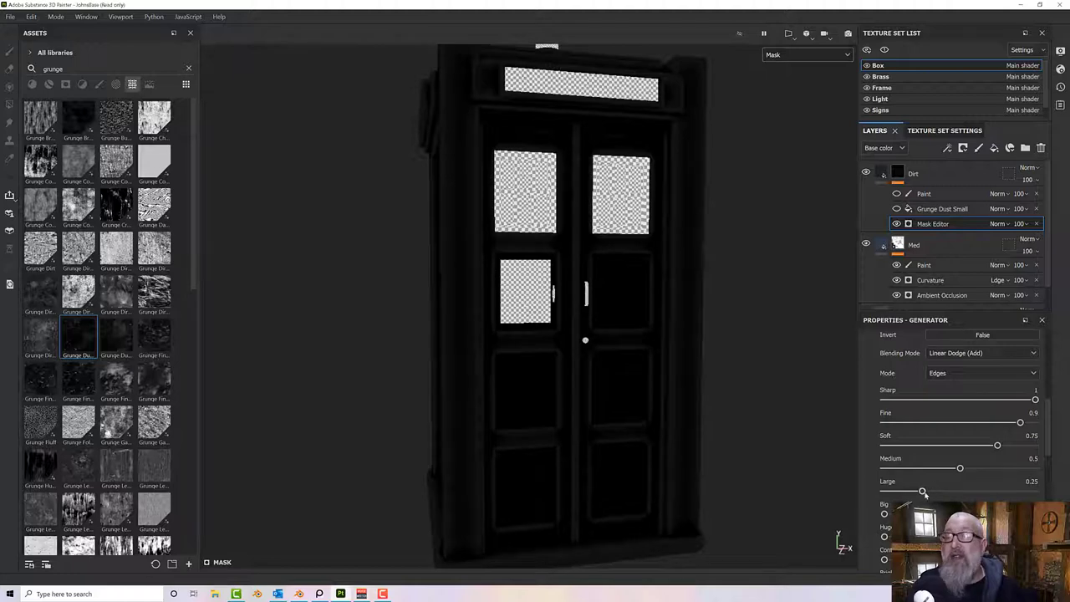
drag(961, 471, 886, 479)
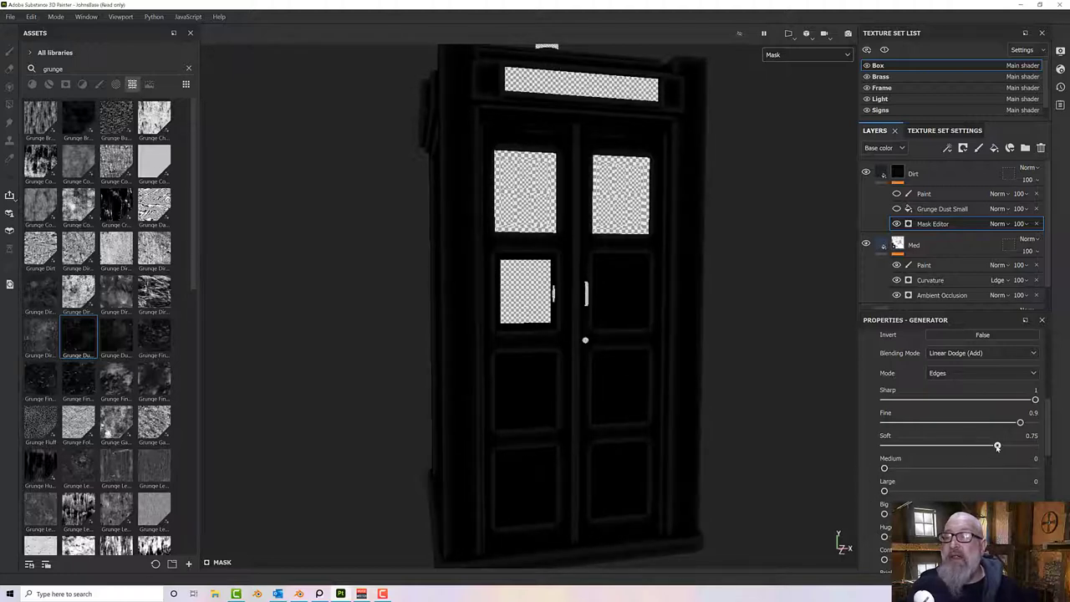
drag(997, 447, 924, 449)
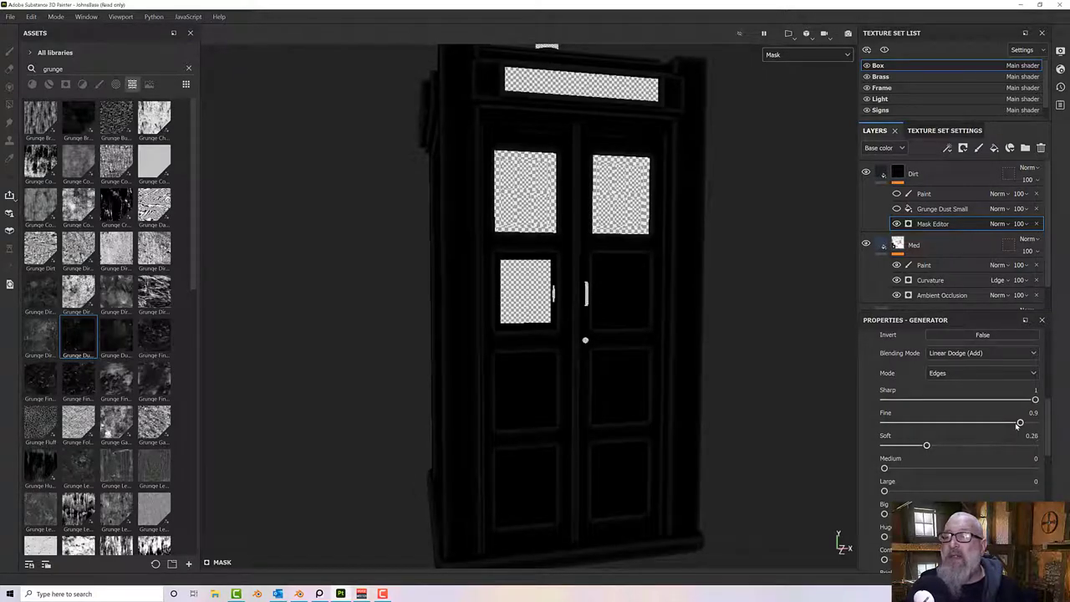
drag(1018, 424, 988, 424)
scroll(670, 424, down, 2)
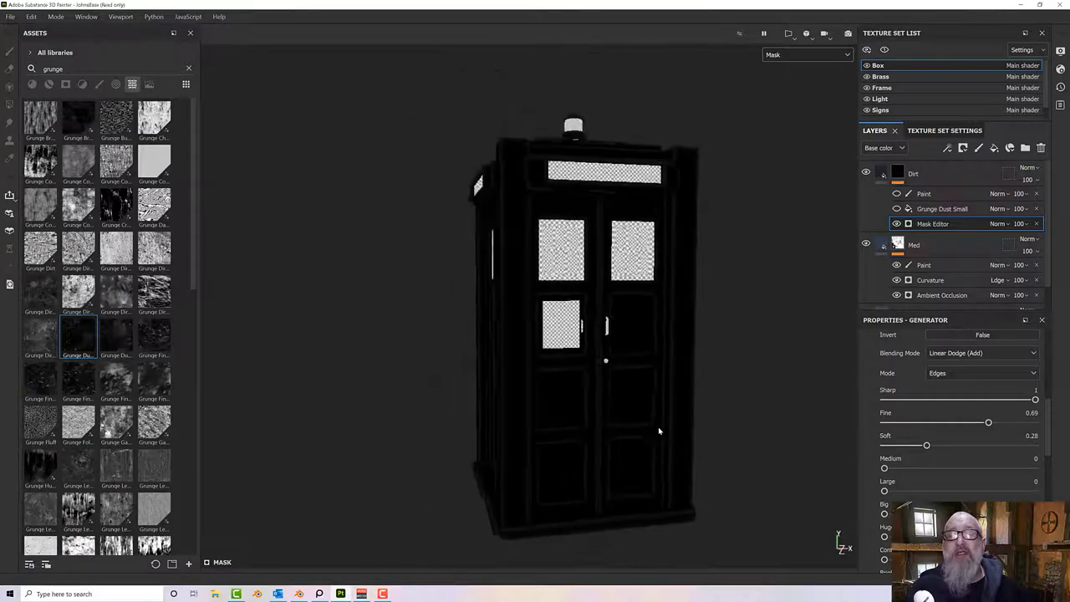
alt+drag(659, 430, 837, 323)
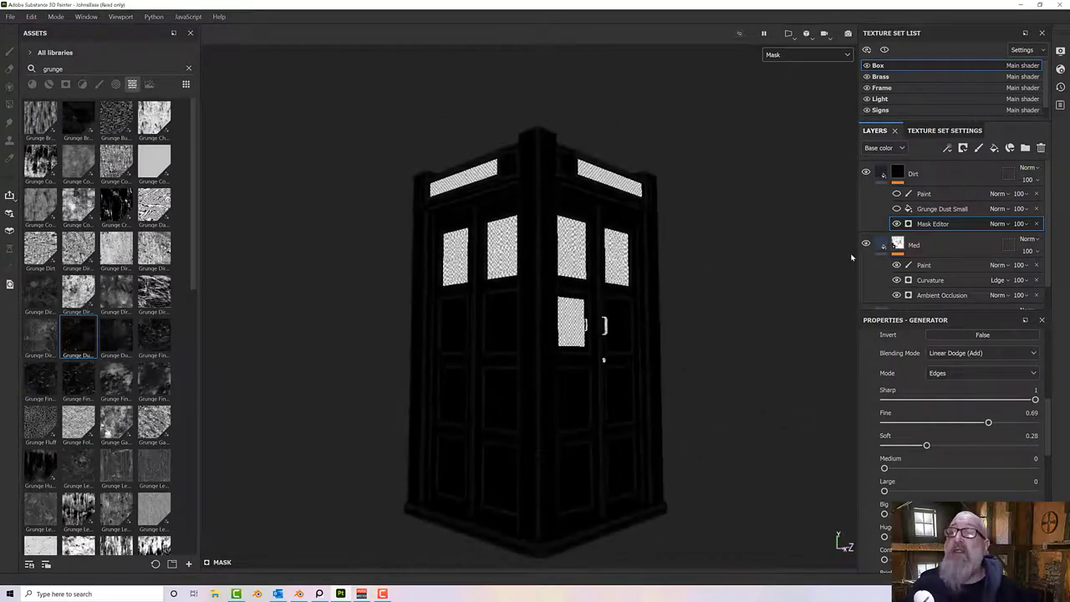
scroll(875, 379, up, 1)
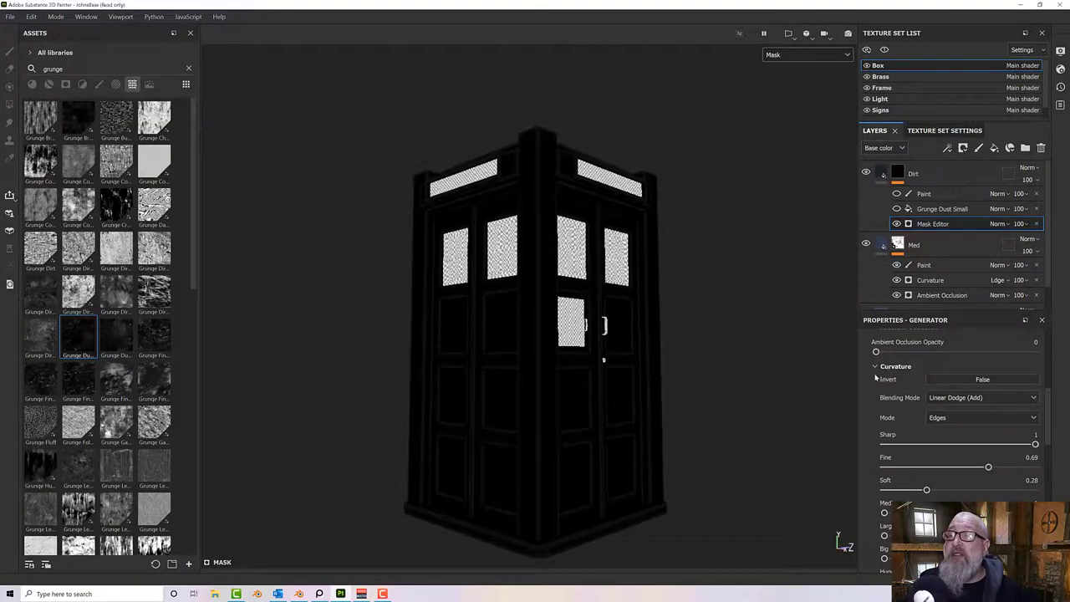
click(874, 368)
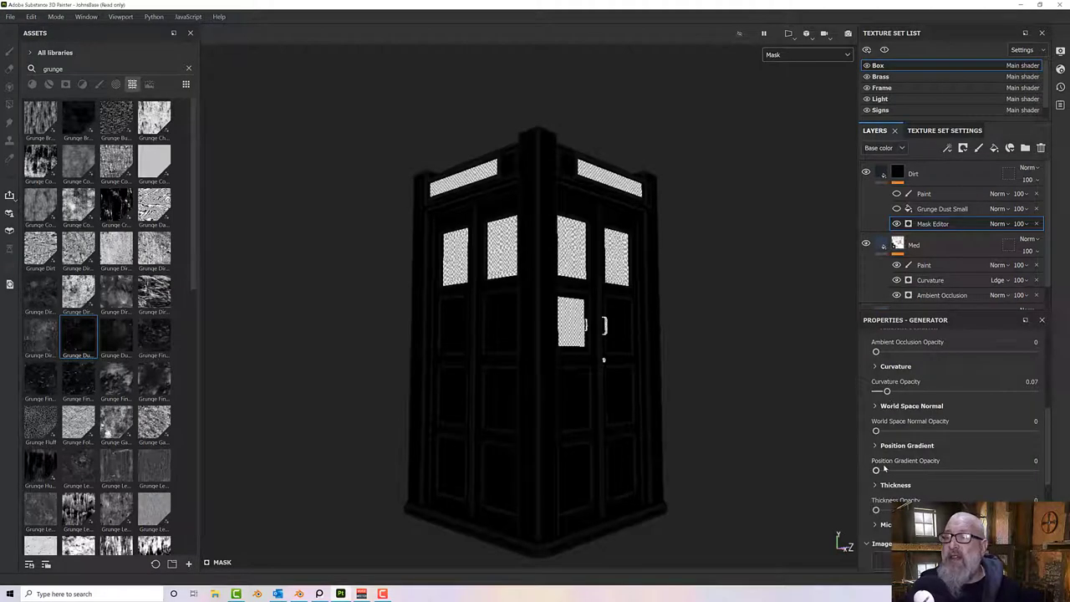
Raise the generator's Position Gradient Opacity to 1 and set the Curvature Invert option to True.
drag(876, 471, 1066, 478)
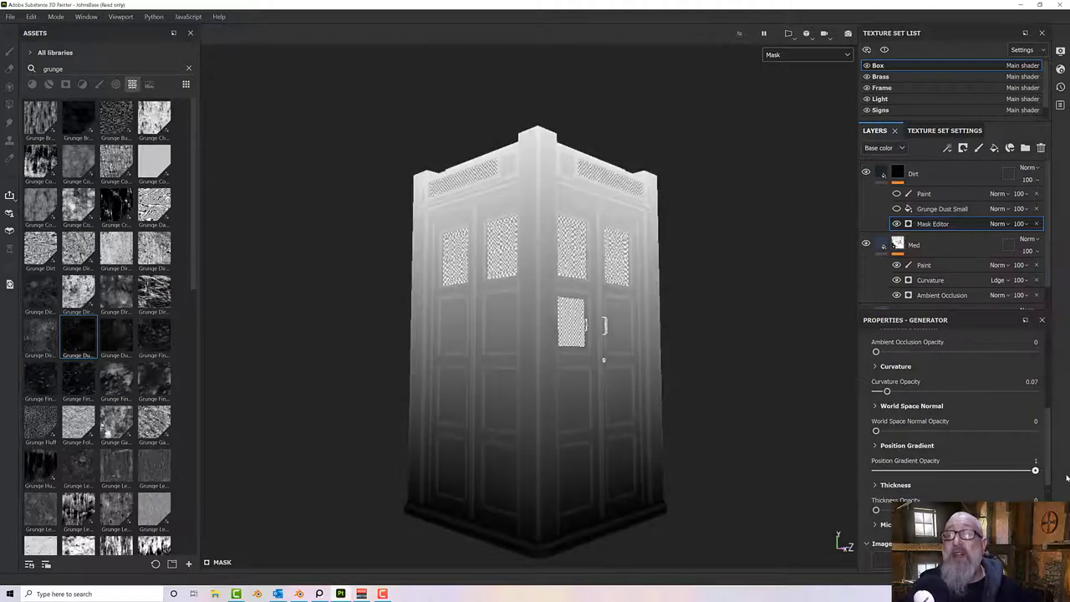
alt+drag(678, 322, 527, 159)
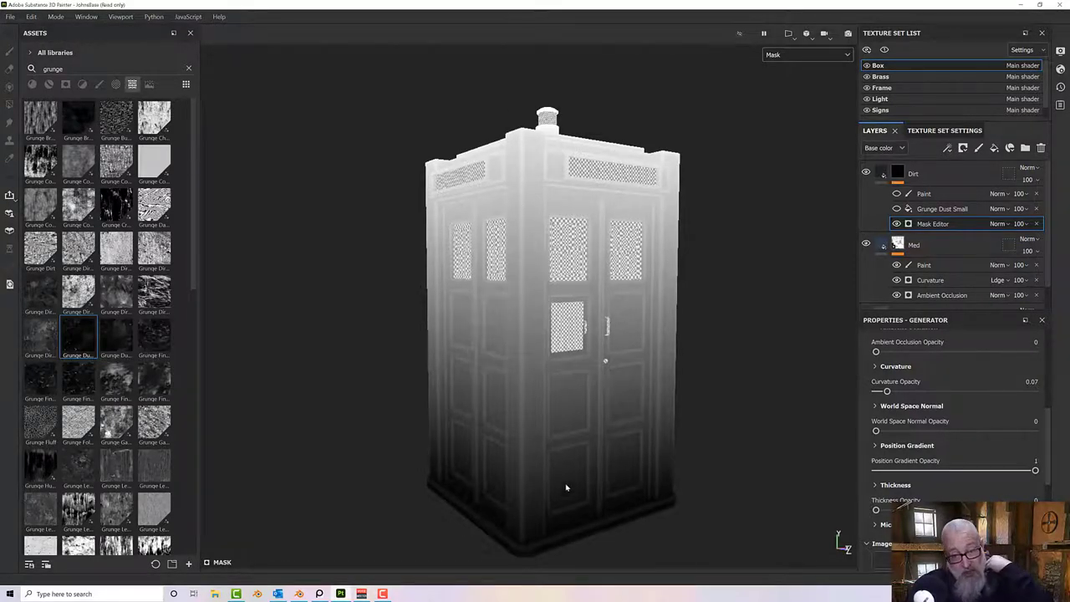
click(875, 367)
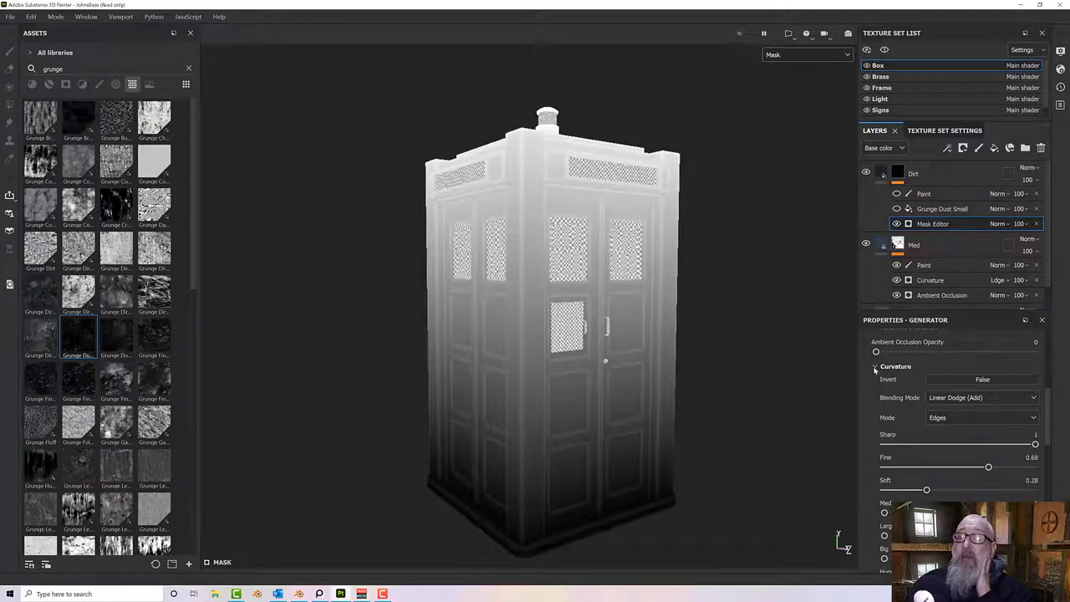
click(971, 382)
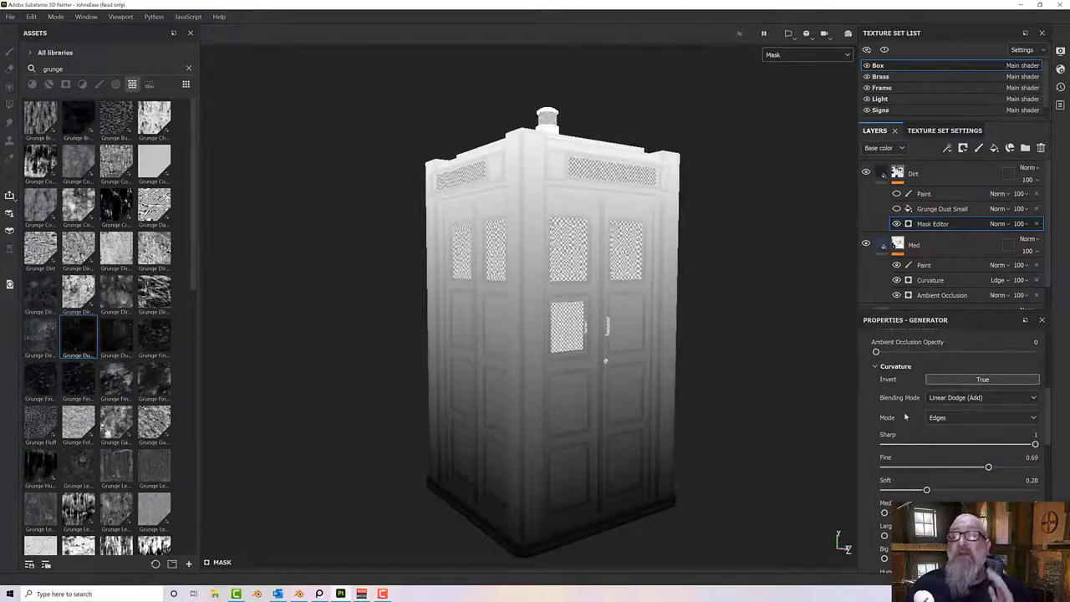
alt+drag(695, 461, 637, 462)
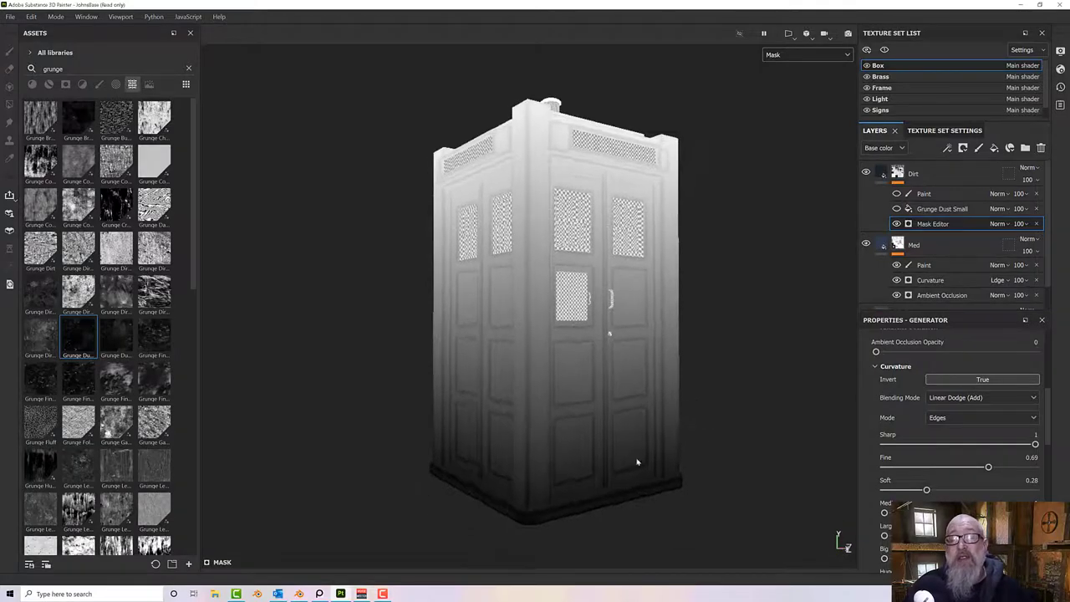
scroll(878, 426, up, 2)
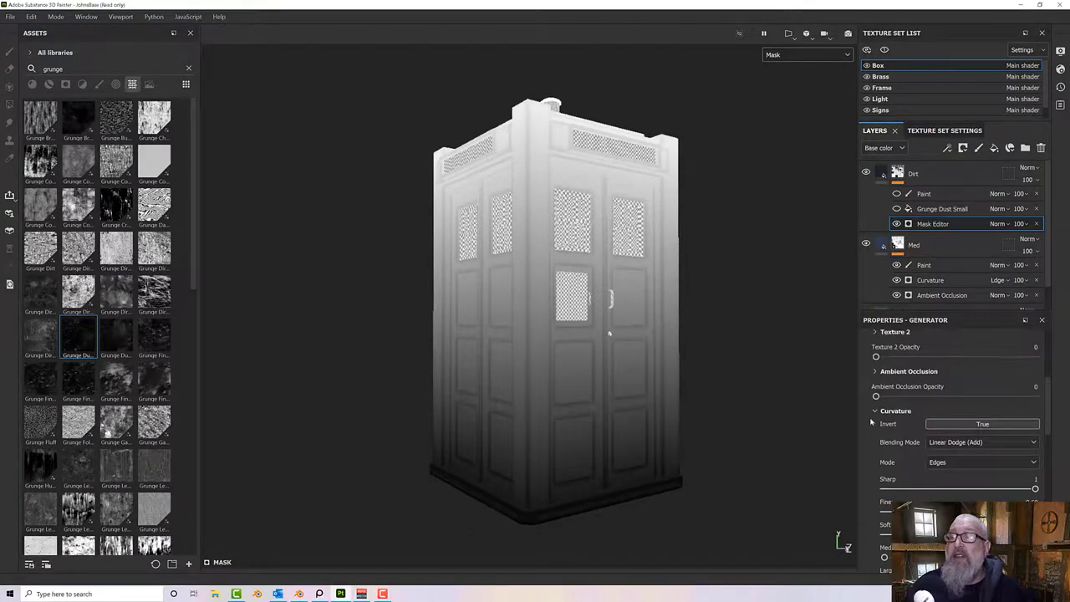
click(874, 411)
Adjust the Position Gradient to Balance 0.46, Contrast 0.25 and Brightness -0.06.
scroll(884, 443, down, 1)
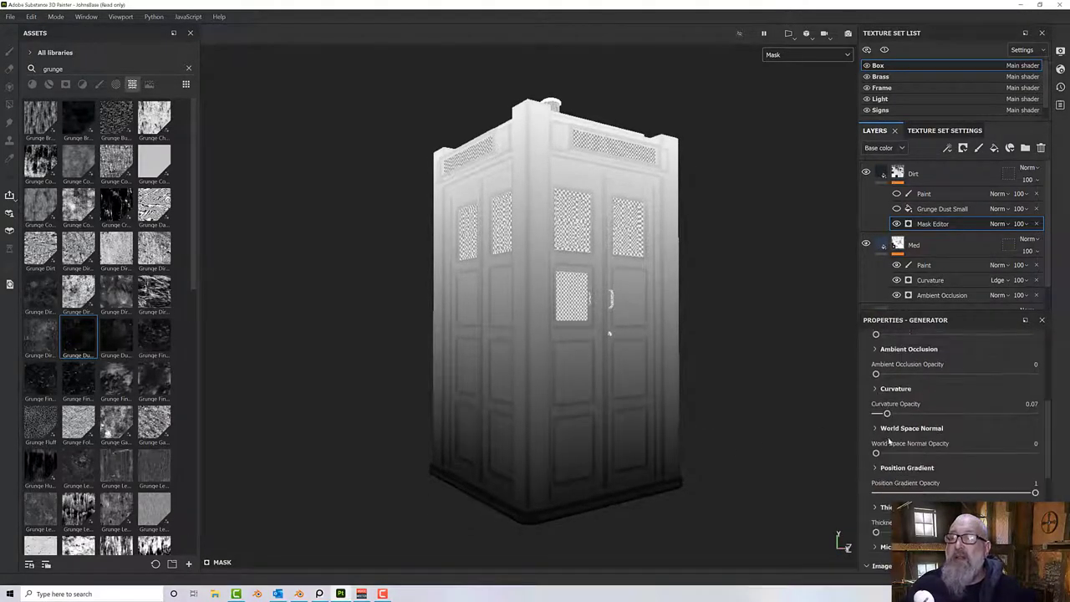
click(875, 469)
scroll(903, 460, down, 2)
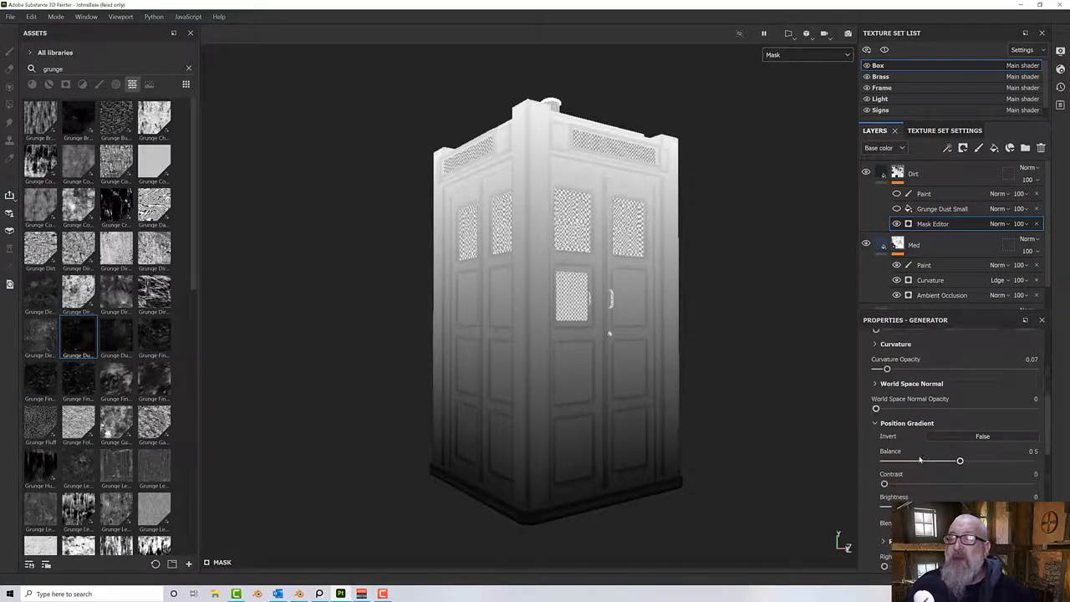
scroll(940, 429, down, 1)
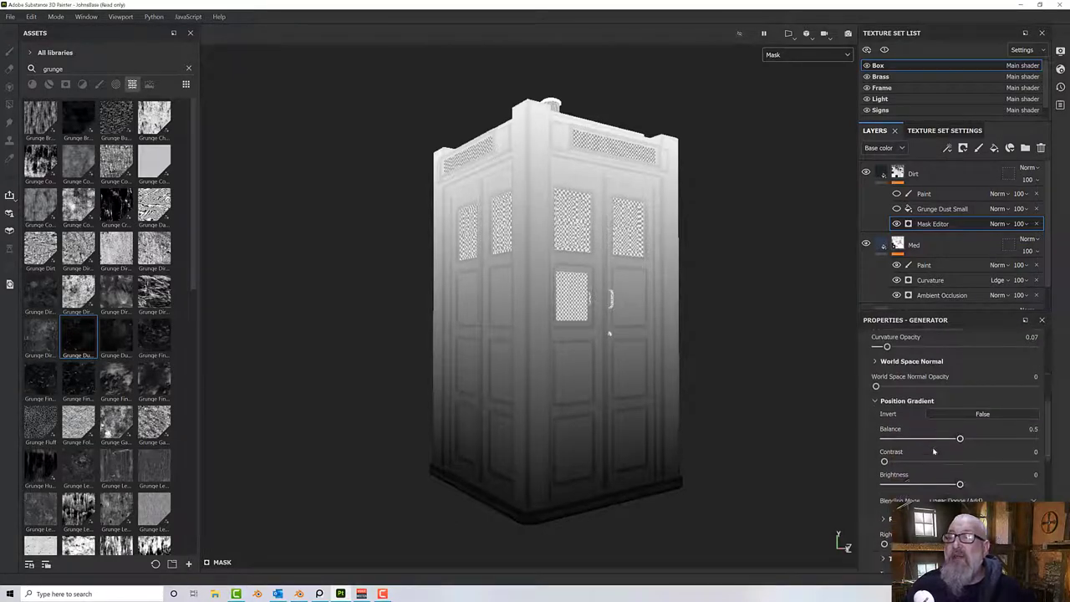
mouse_move(959, 438)
mouse_down()
mouse_move(933, 440)
mouse_move(964, 443)
mouse_up()
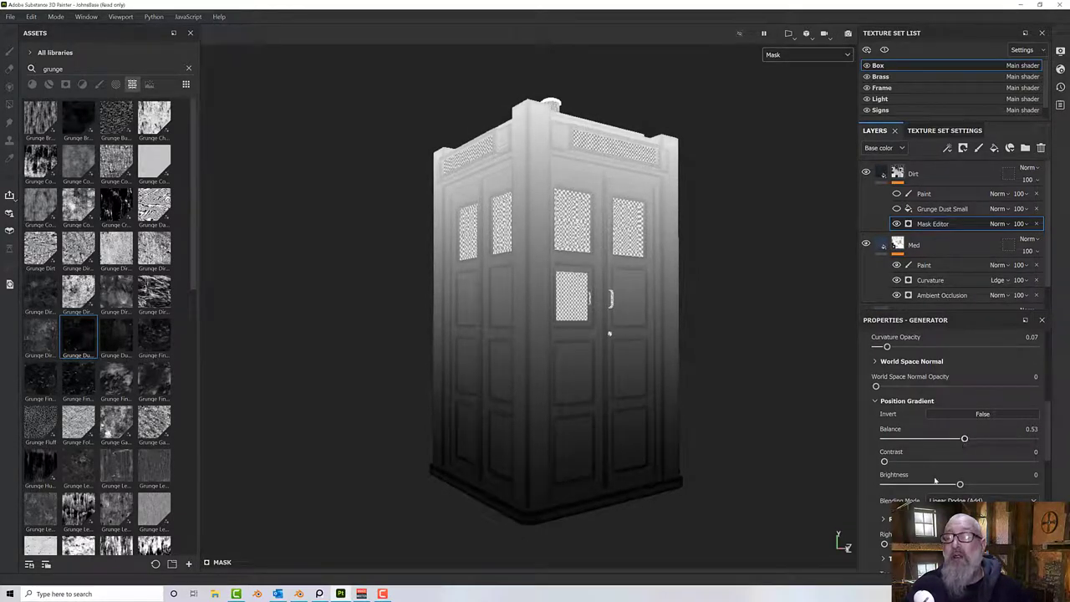
drag(886, 462, 908, 462)
mouse_move(964, 441)
mouse_down()
mouse_move(948, 442)
mouse_move(957, 444)
mouse_up()
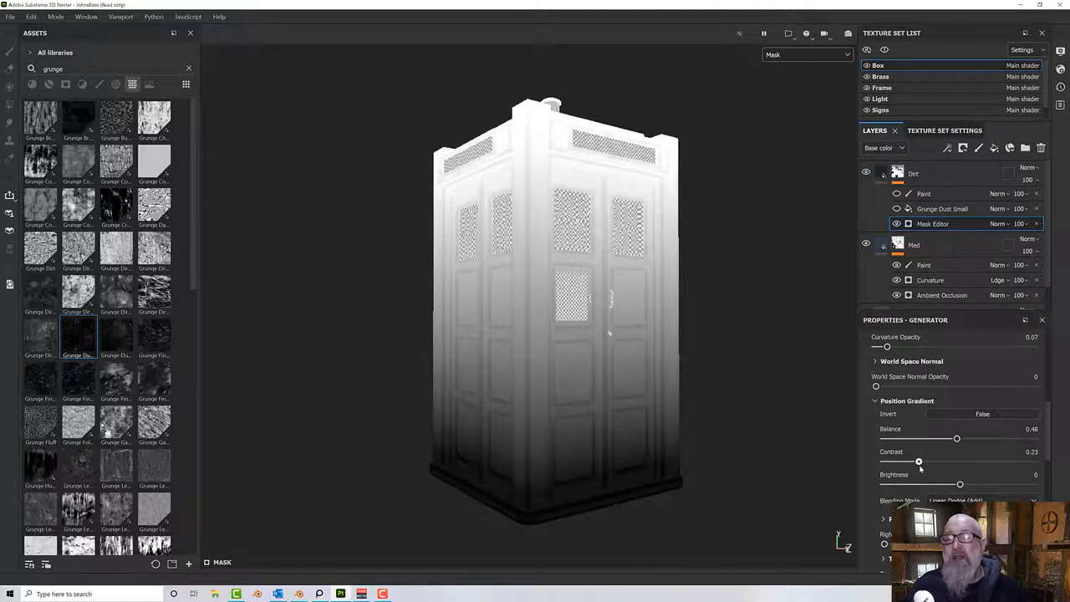
mouse_move(946, 445)
mouse_down()
mouse_move(936, 444)
mouse_move(953, 448)
mouse_up()
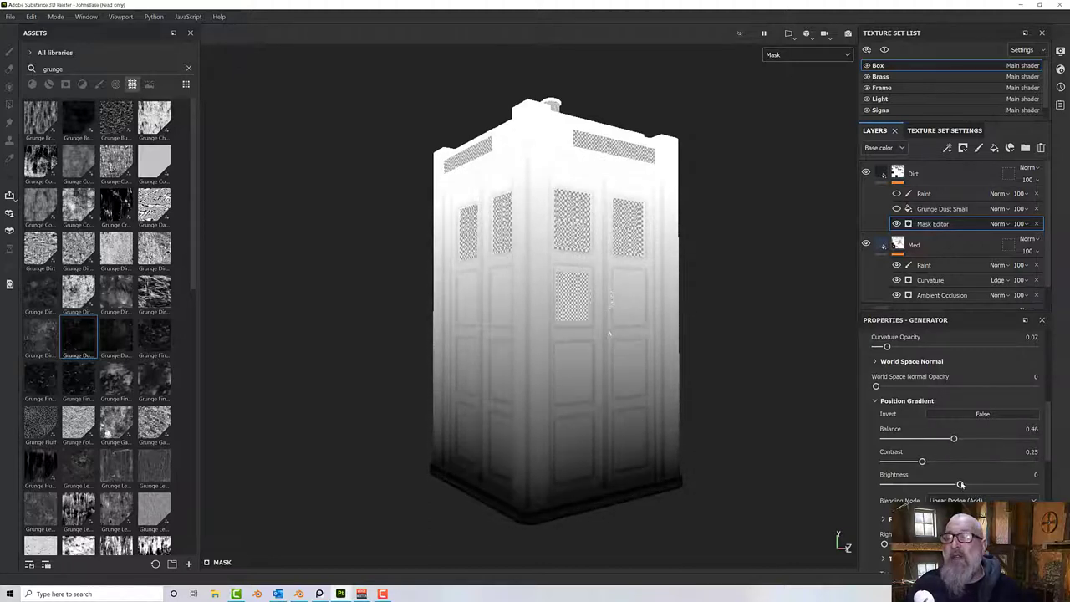
mouse_move(961, 485)
mouse_down()
mouse_move(938, 486)
mouse_move(973, 486)
mouse_move(955, 485)
mouse_up()
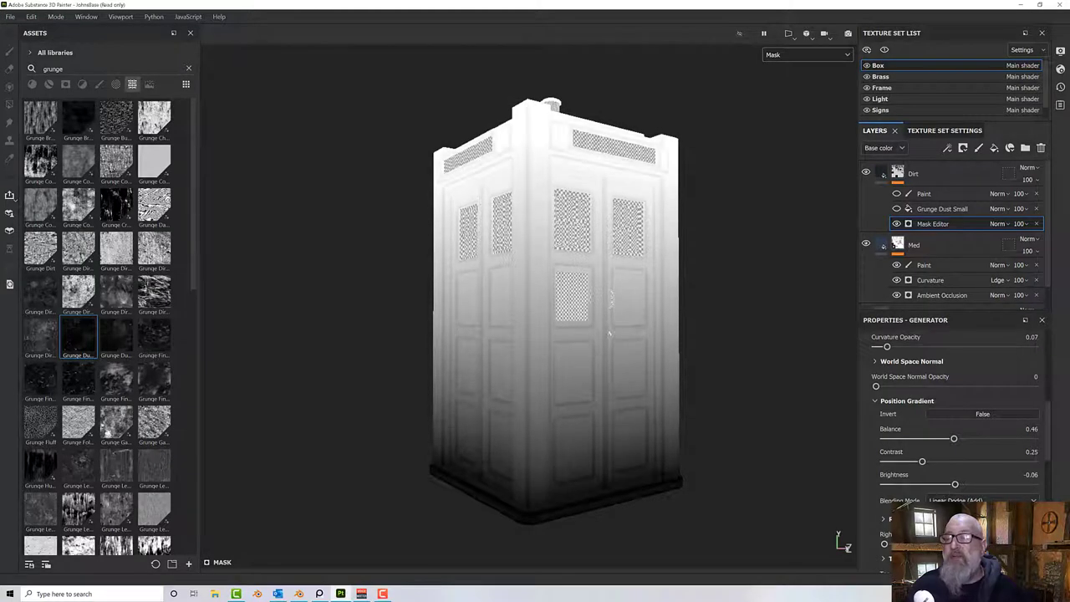
Set the Position Gradient's Top To Bottom amount to 0.78 and expand its options, keeping Linear Dodge (Add) as the blending mode.
scroll(952, 418, down, 2)
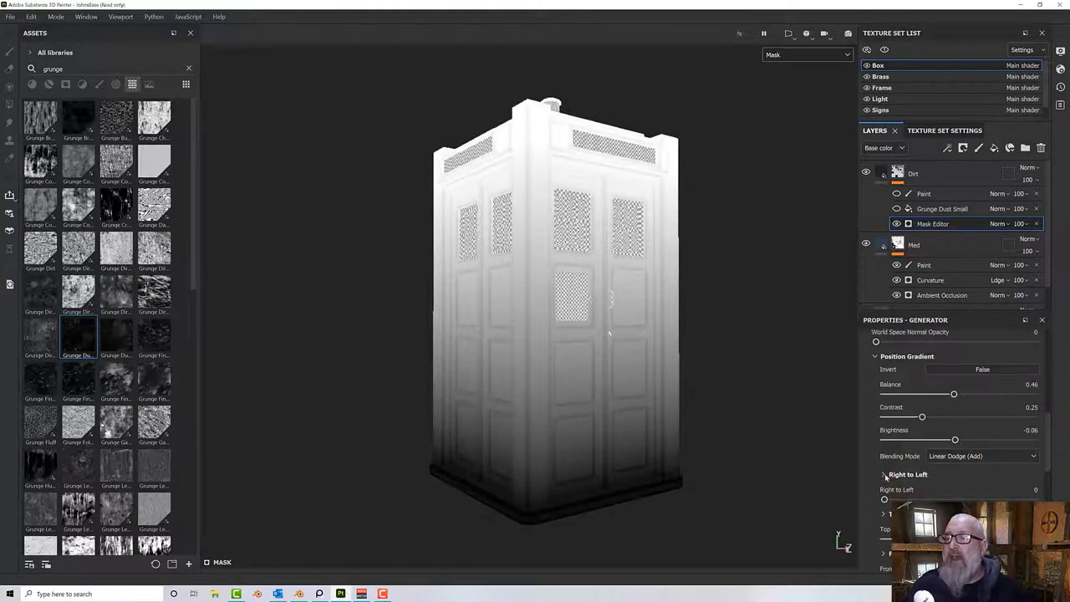
scroll(893, 498, down, 1)
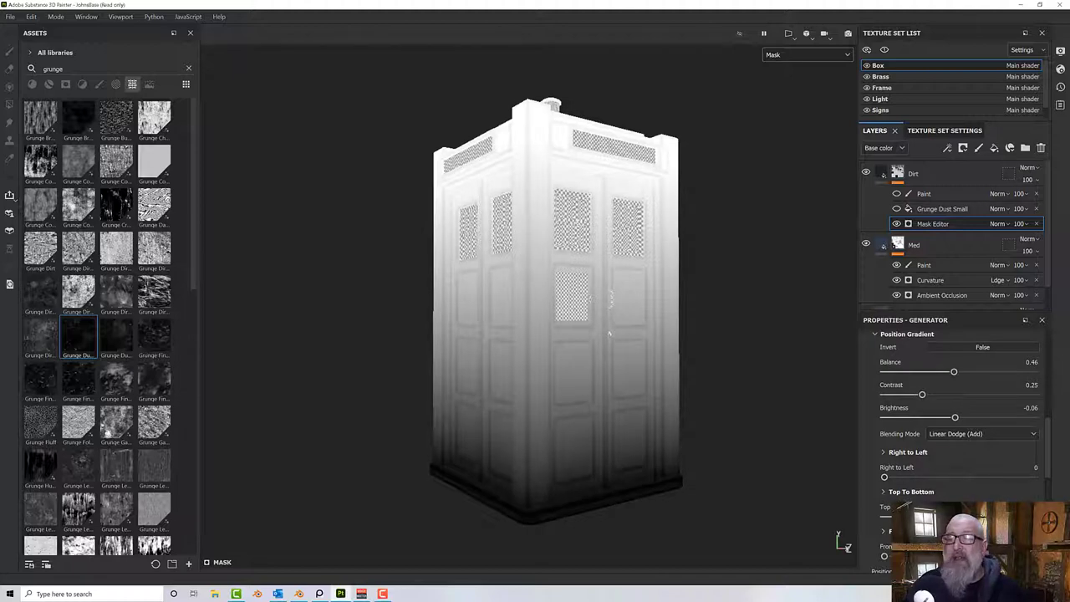
drag(1034, 517, 999, 517)
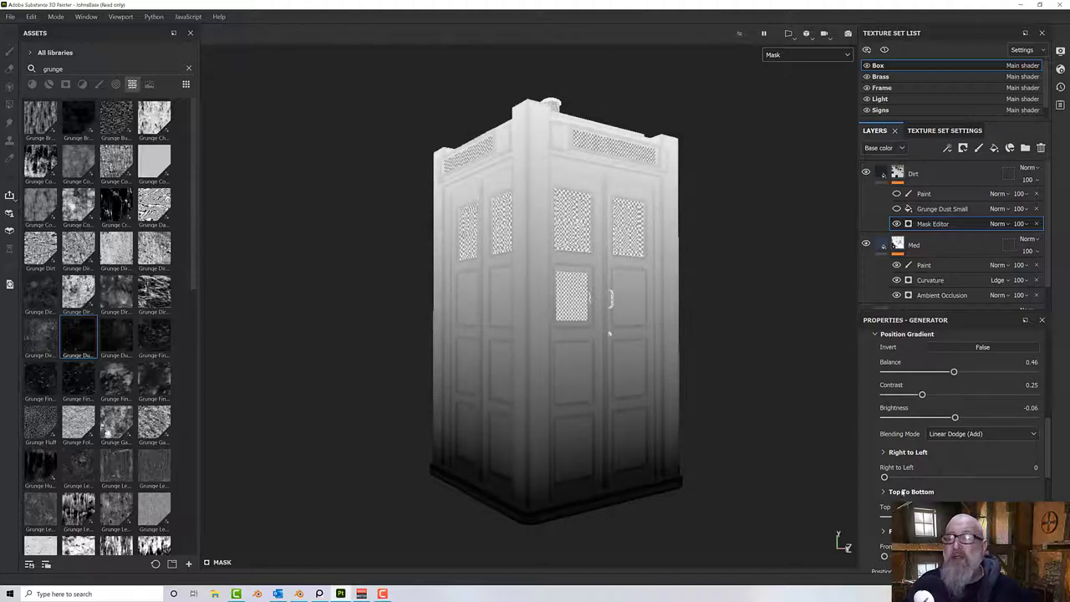
click(889, 494)
scroll(894, 495, down, 2)
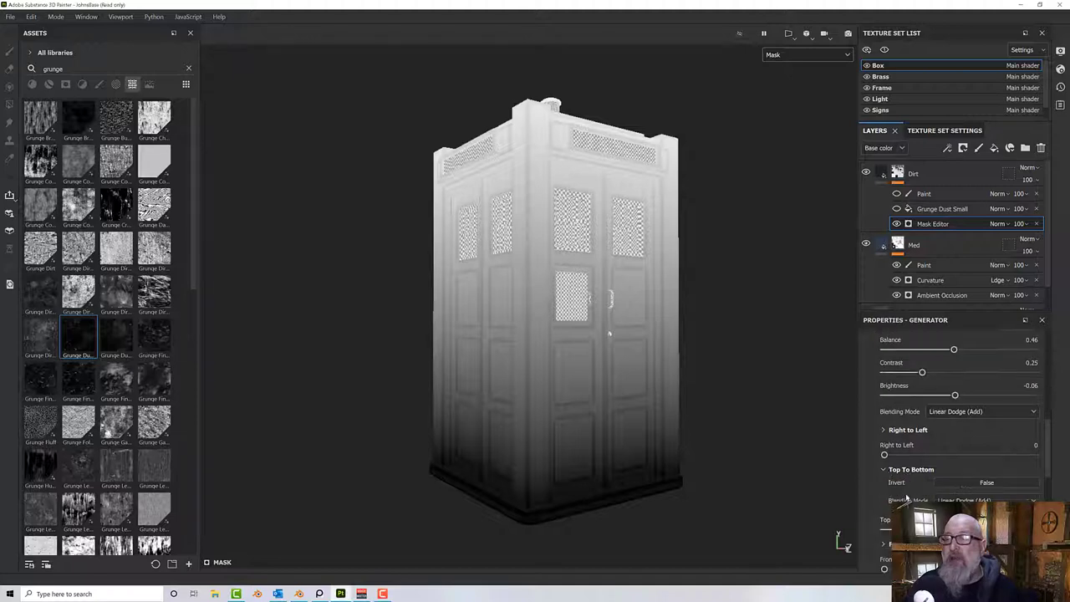
click(952, 482)
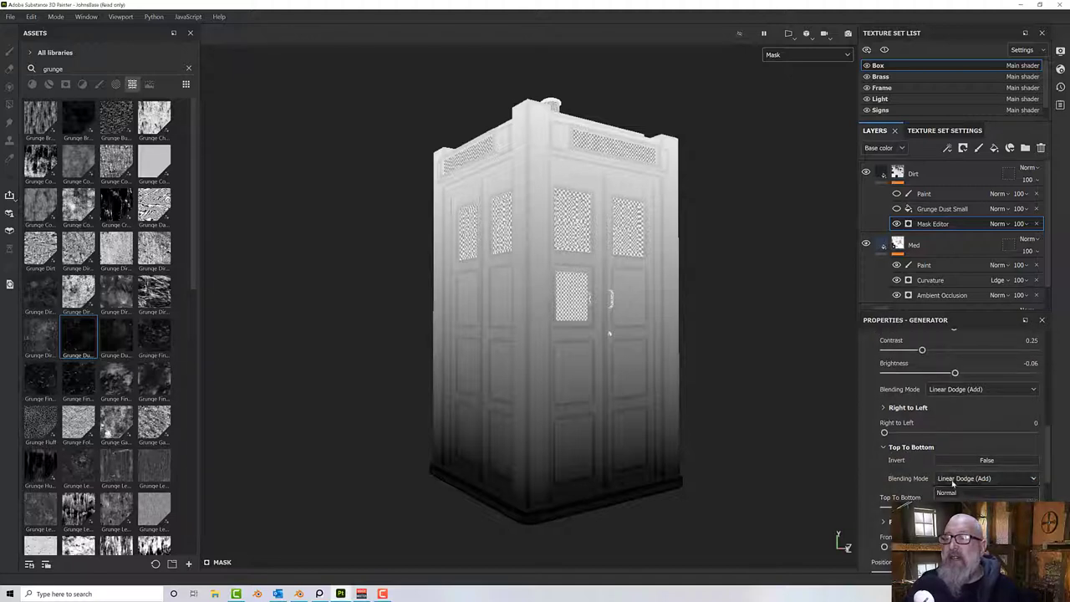
click(952, 483)
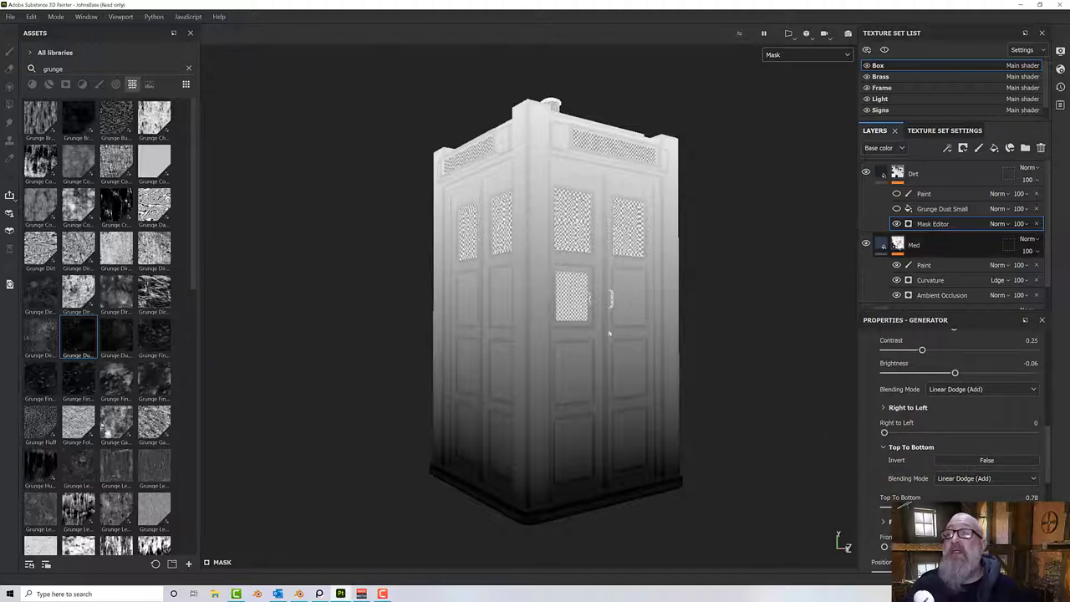
Show the Dirt mask's Paint and Grunge Dust Small effects again and blend Grunge Dust Small with Linear dodge (Add).
click(898, 208)
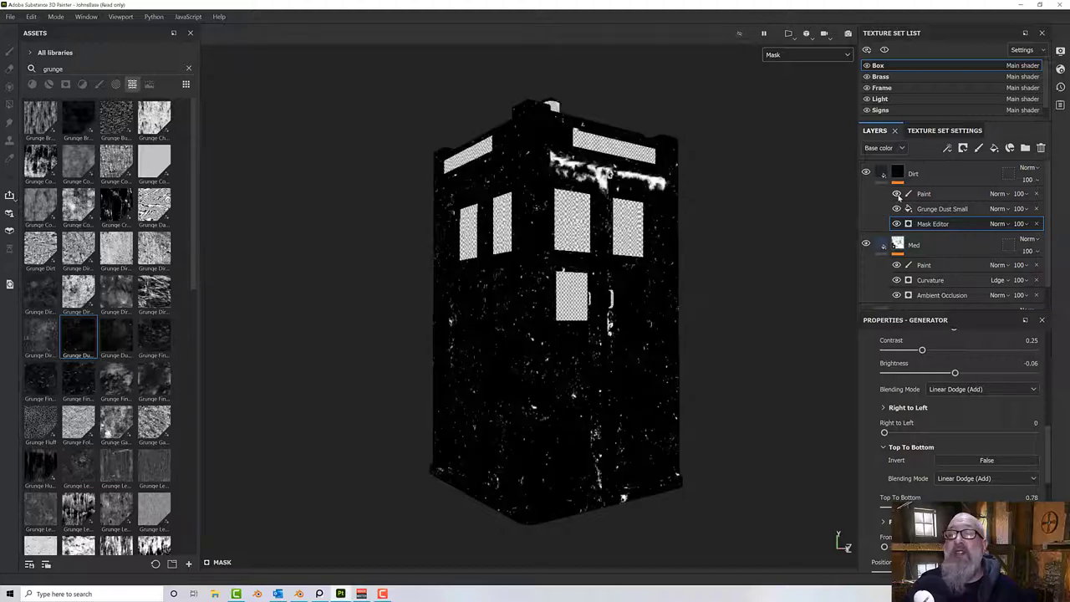
click(999, 208)
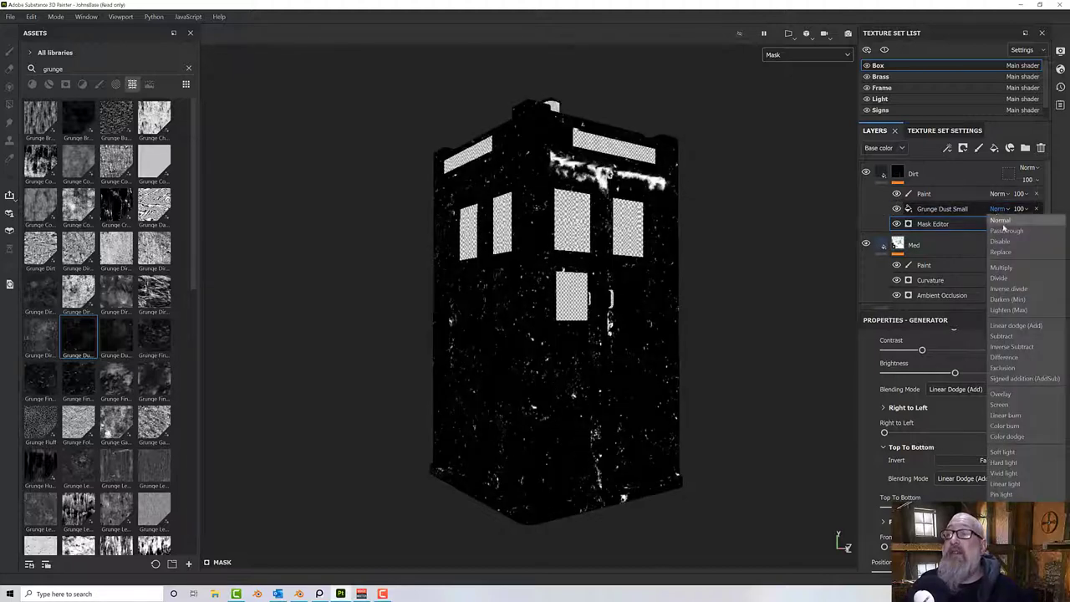
click(1015, 326)
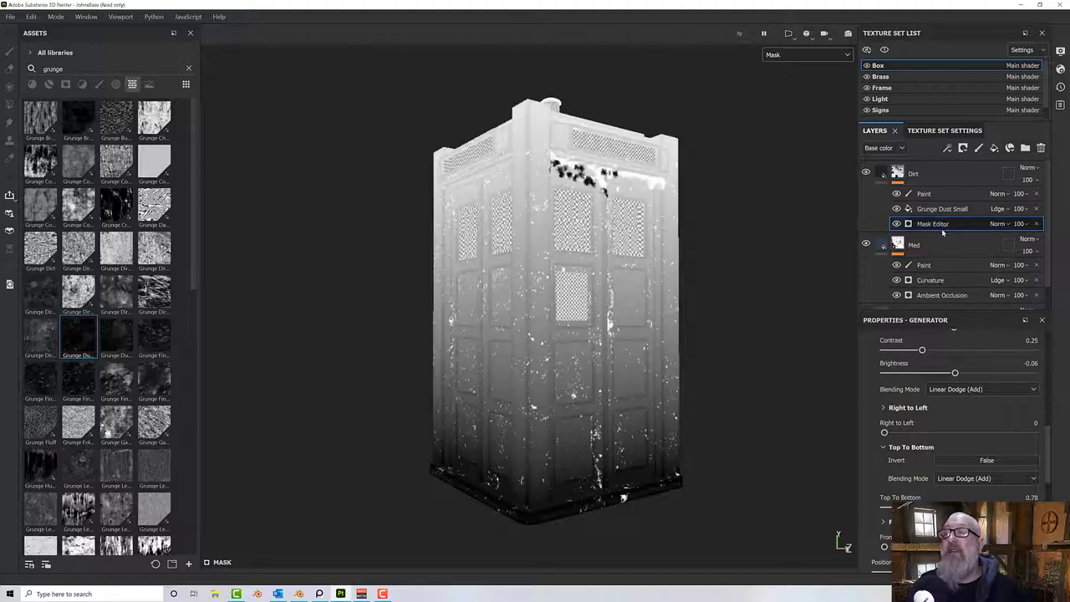
Set the Position Gradient's Invert option to True in the Dirt mask's Mask Editor generator.
scroll(964, 404, down, 4)
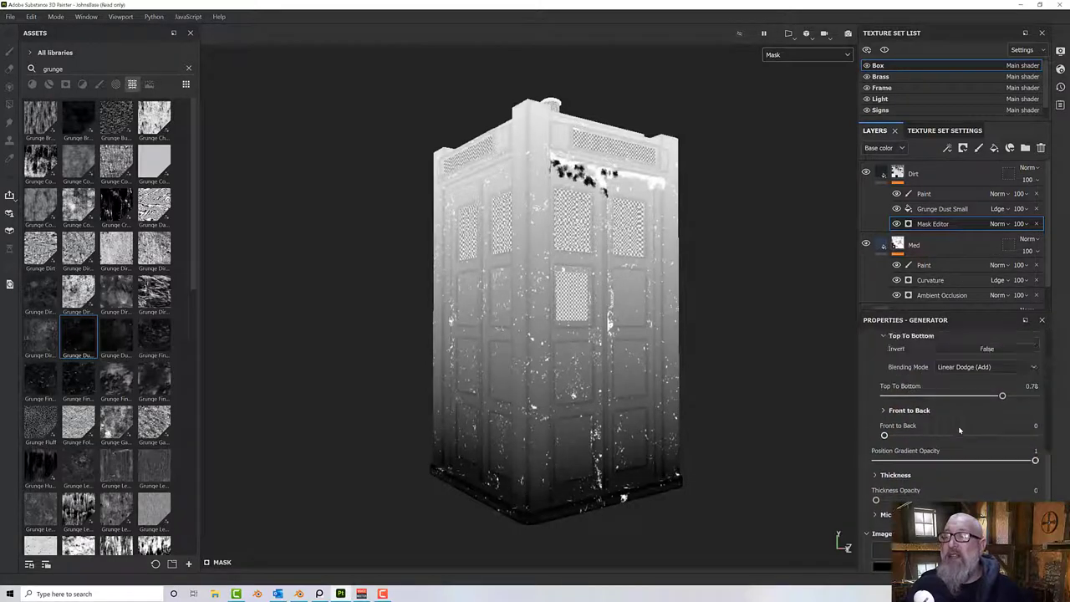
scroll(960, 428, up, 3)
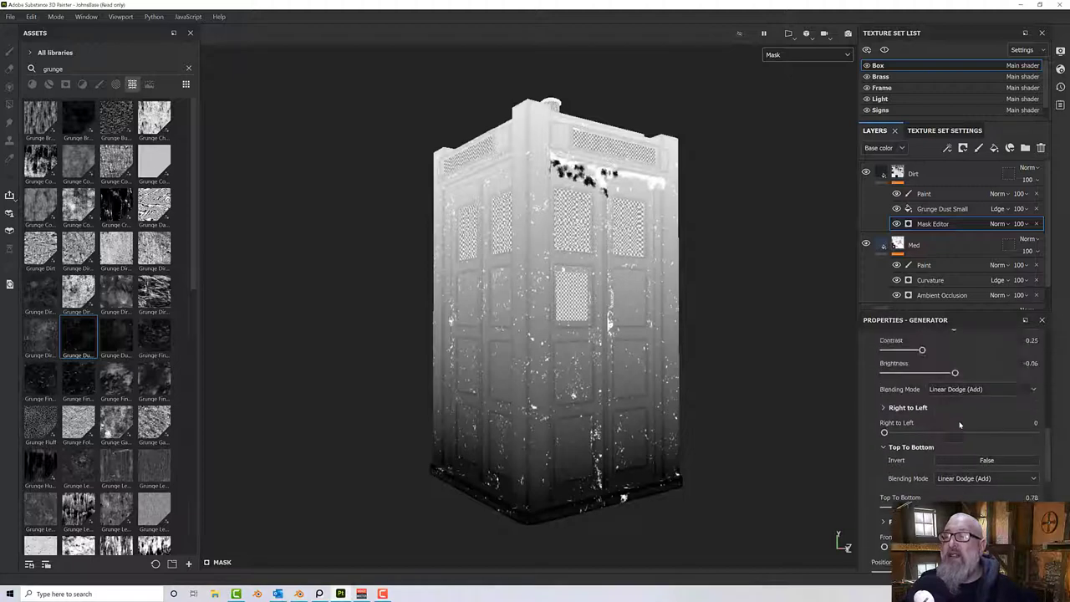
scroll(960, 424, up, 2)
click(965, 371)
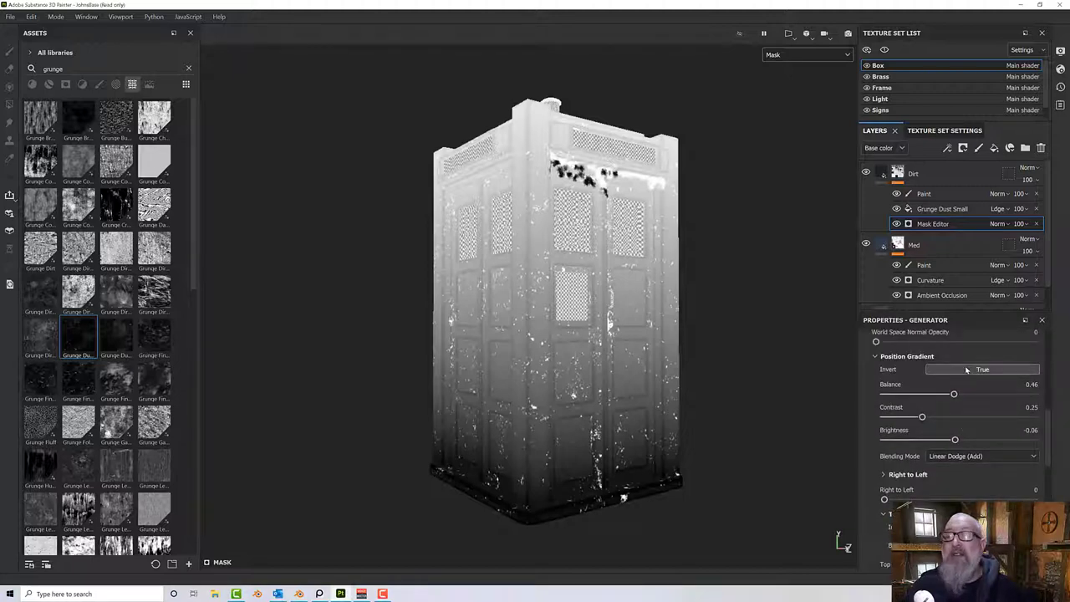
Lower the opacity of the Dirt mask's Paint effect to 25, keeping its Normal blend mode.
alt+drag(753, 393, 638, 270)
scroll(638, 270, up, 5)
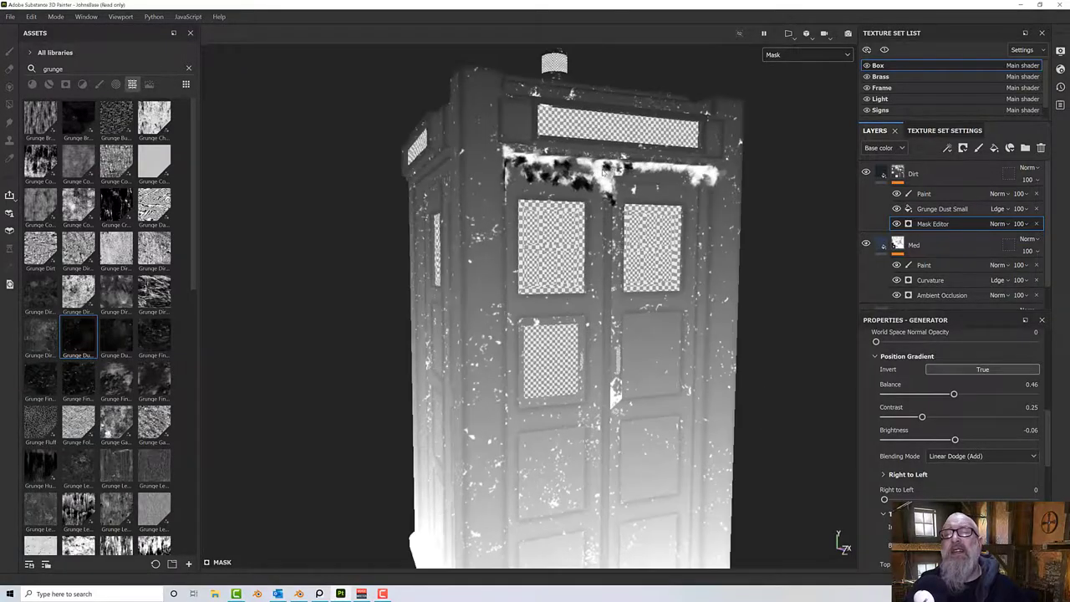
click(946, 195)
click(1007, 195)
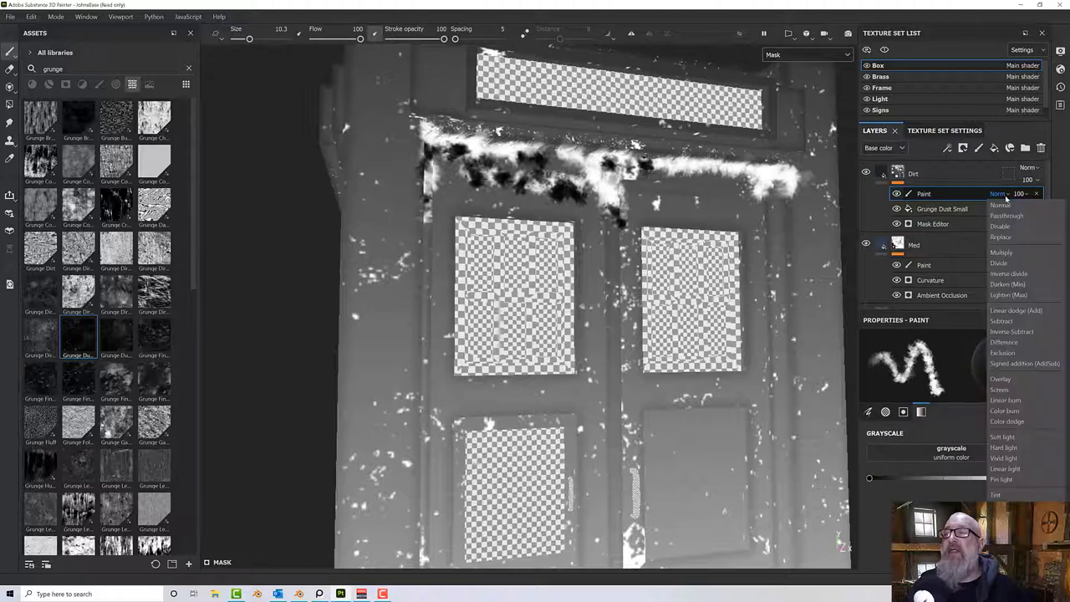
click(1010, 199)
click(1019, 195)
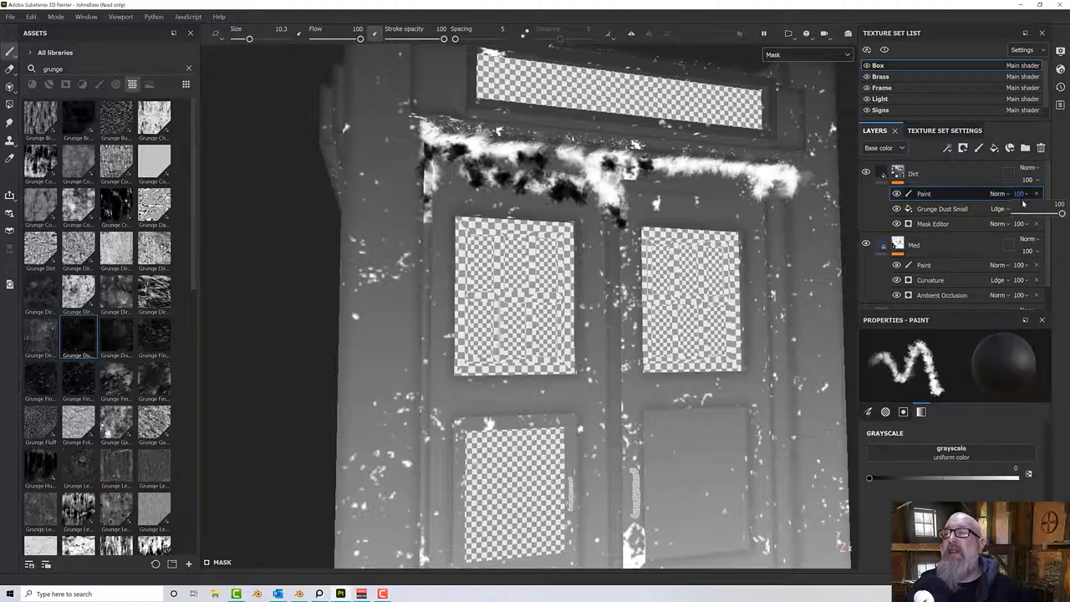
drag(1060, 215, 1026, 215)
scroll(783, 84, down, 6)
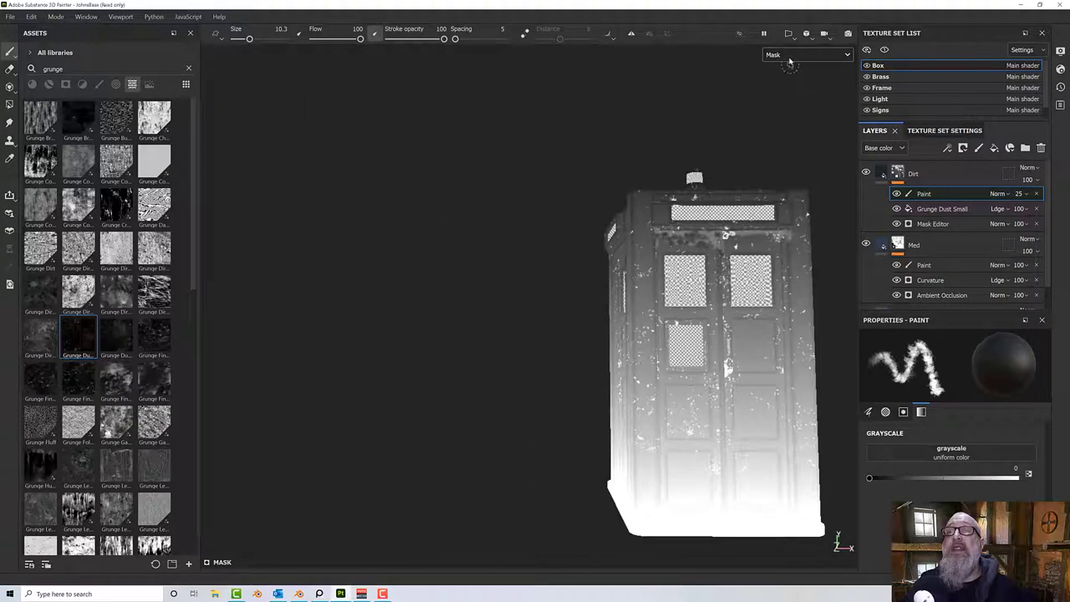
Show the full material on the model and examine the dirt effect on the police box from several sides.
click(789, 59)
click(790, 83)
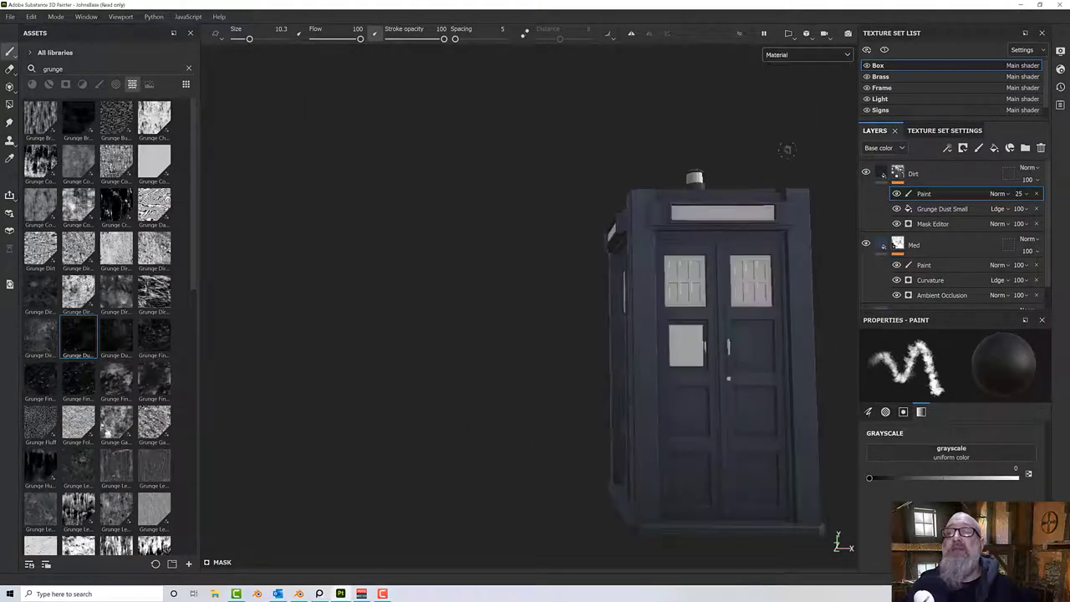
alt+drag(785, 258, 581, 315)
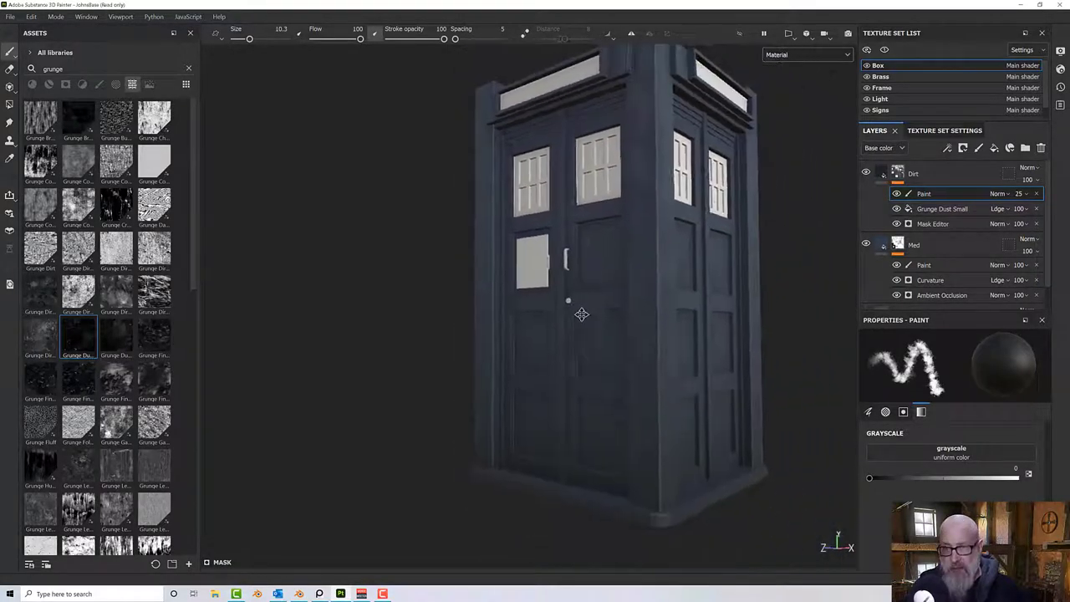
alt+middle_drag(582, 314, 530, 343)
scroll(611, 174, up, 2)
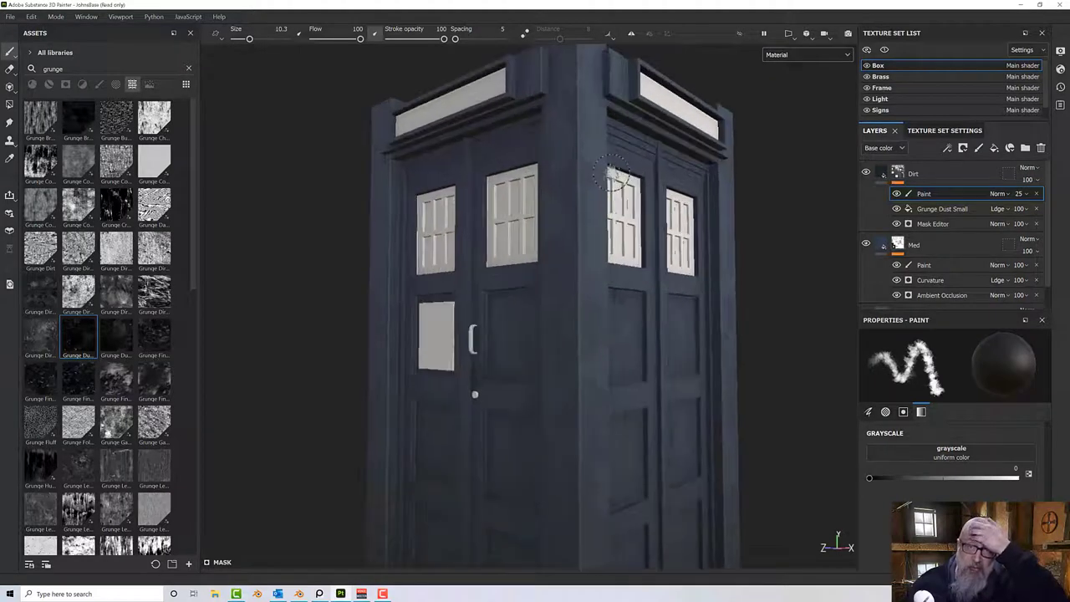
alt+drag(616, 178, 573, 175)
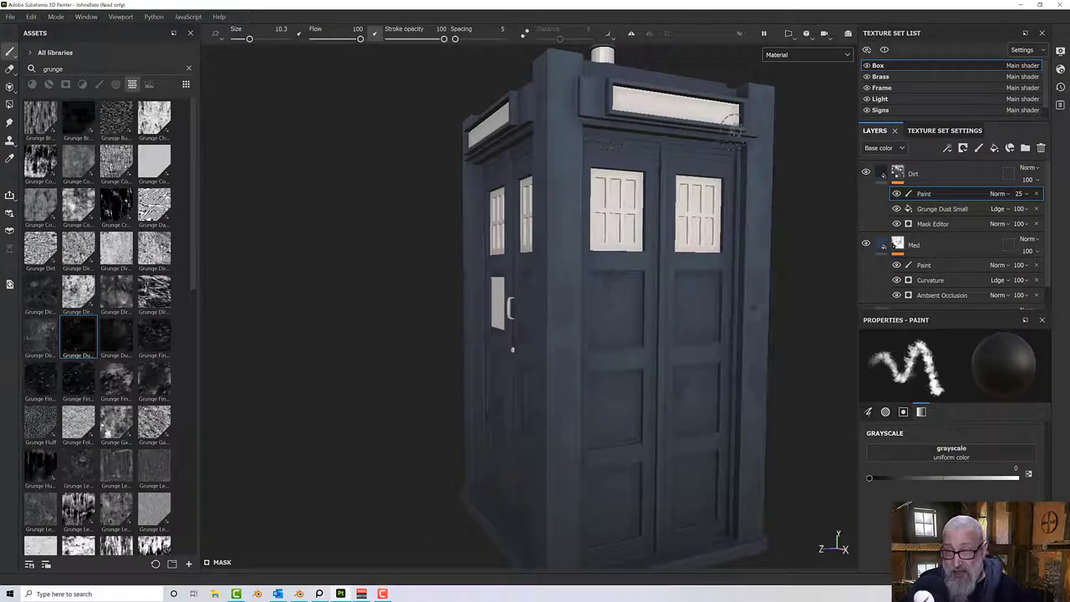
alt+drag(733, 129, 516, 157)
mouse_move(735, 171)
alt+mouse_down()
mouse_move(795, 164)
mouse_move(739, 174)
mouse_move(750, 172)
alt+mouse_up()
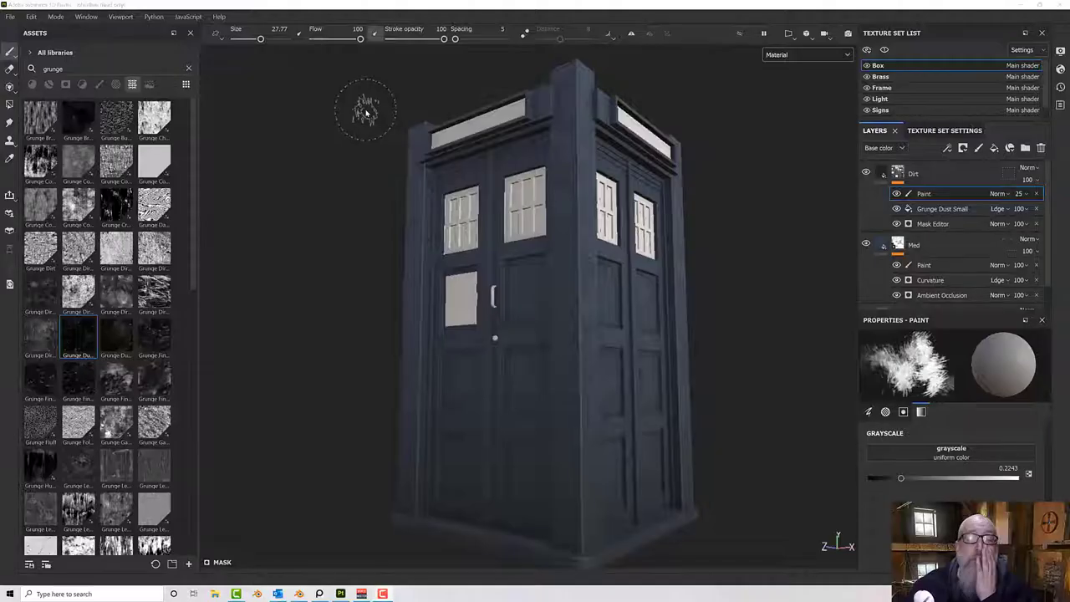
Add a fill layer, place it beneath the Base layer and name it Grain.
click(883, 178)
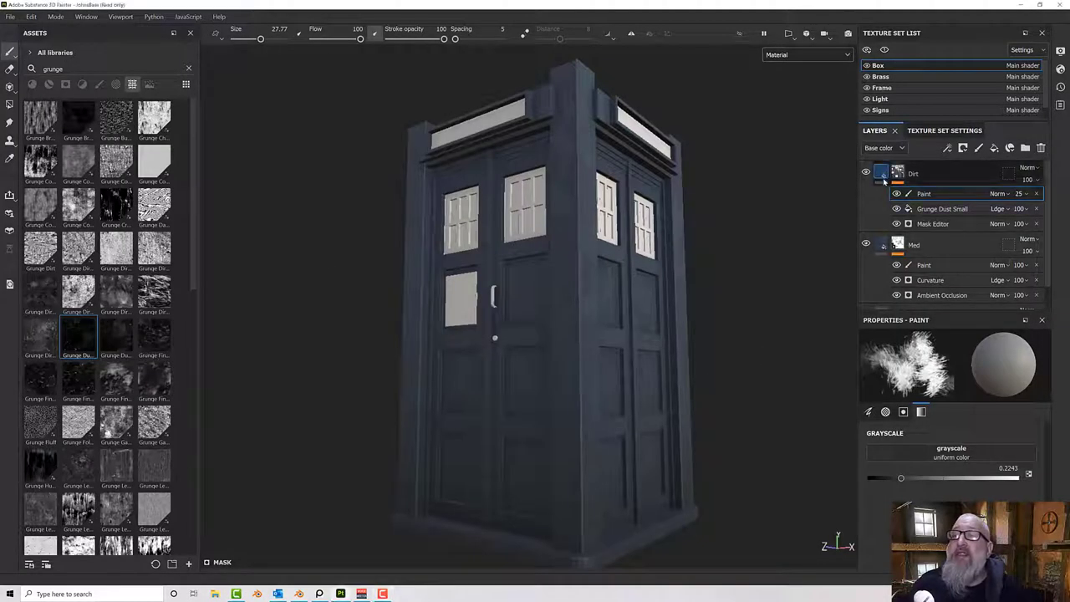
click(884, 202)
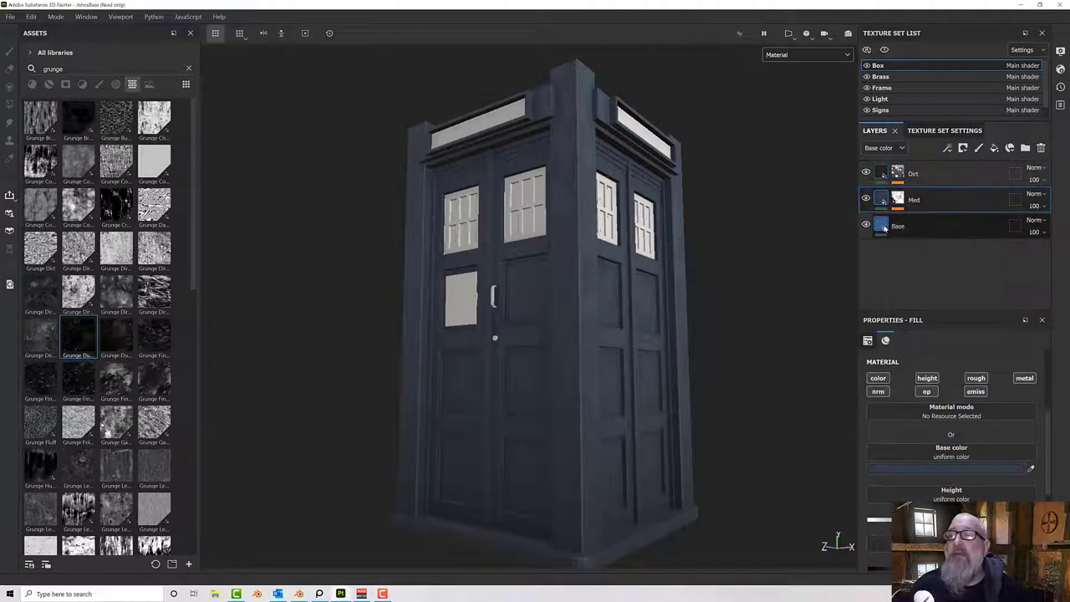
click(893, 229)
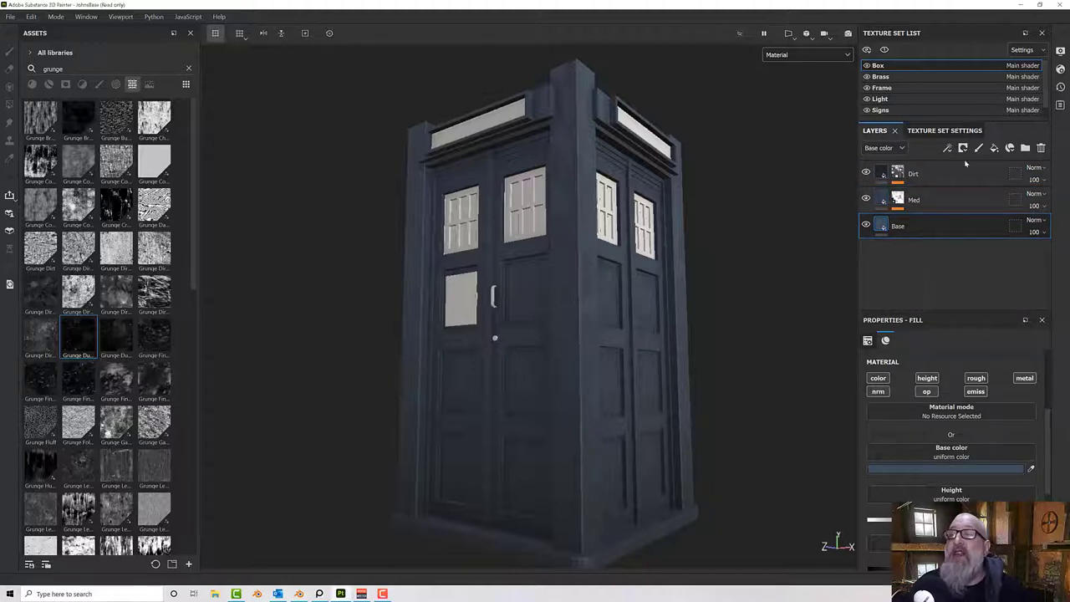
click(994, 148)
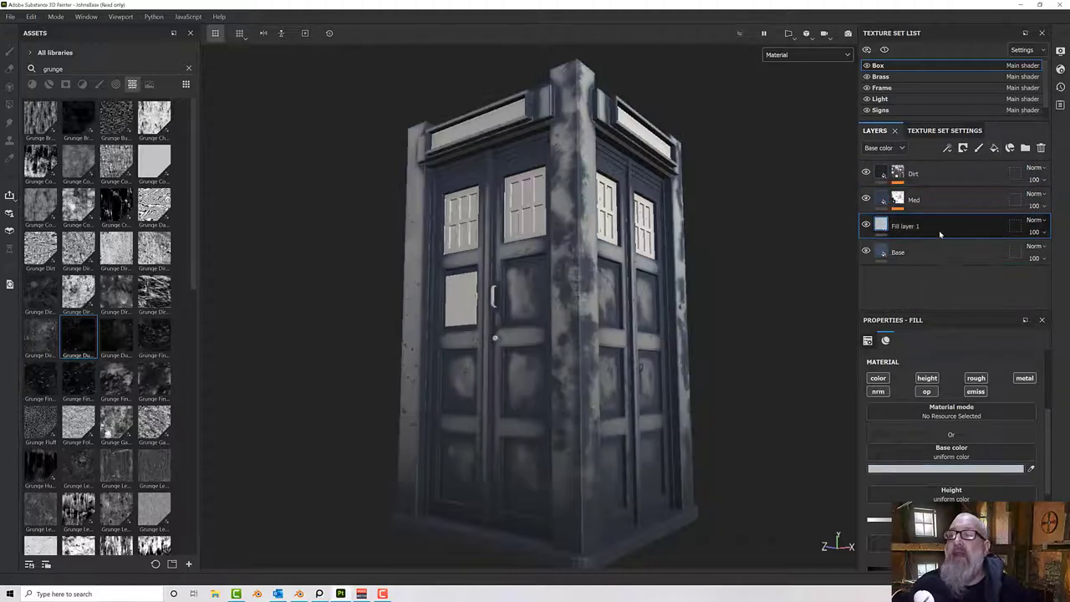
drag(943, 231, 949, 278)
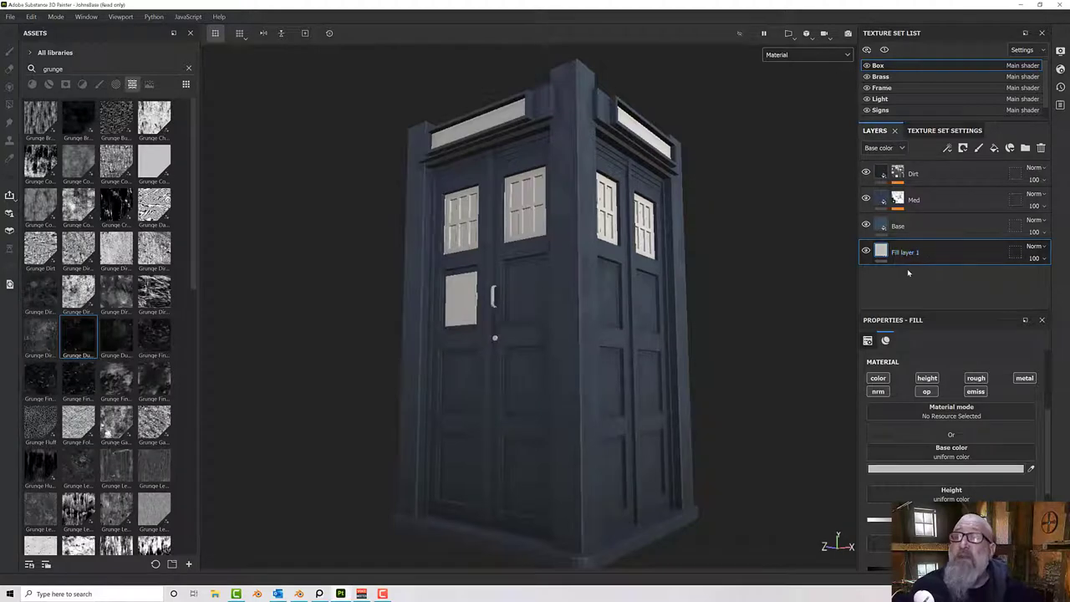
double_click(905, 252)
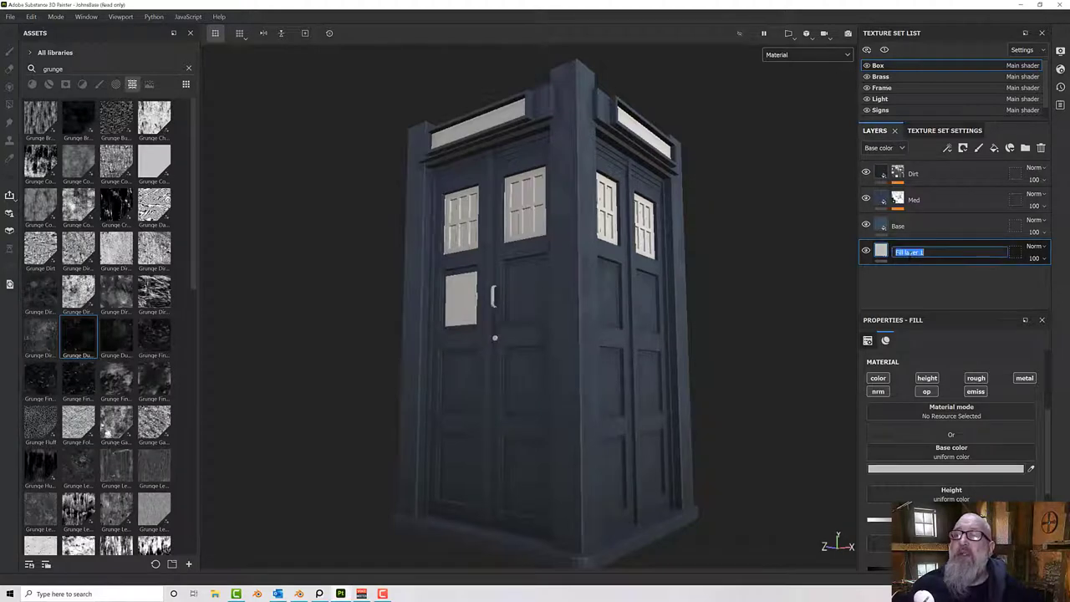
text(Grain)
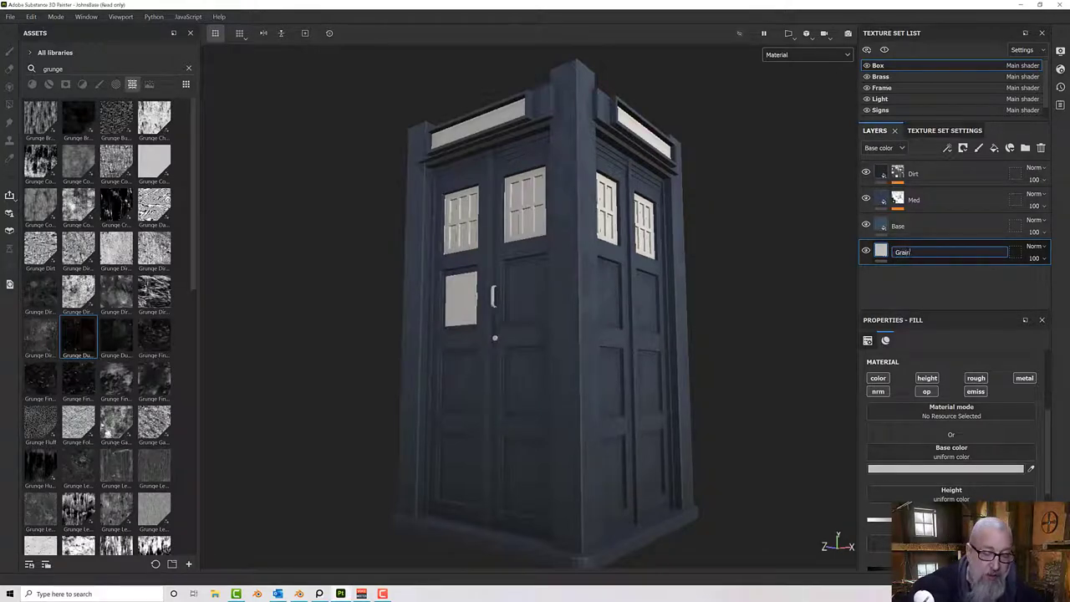
key(Return)
Leave only the height channel active on the Grain layer and raise its uniform height slightly.
scroll(566, 312, up, 5)
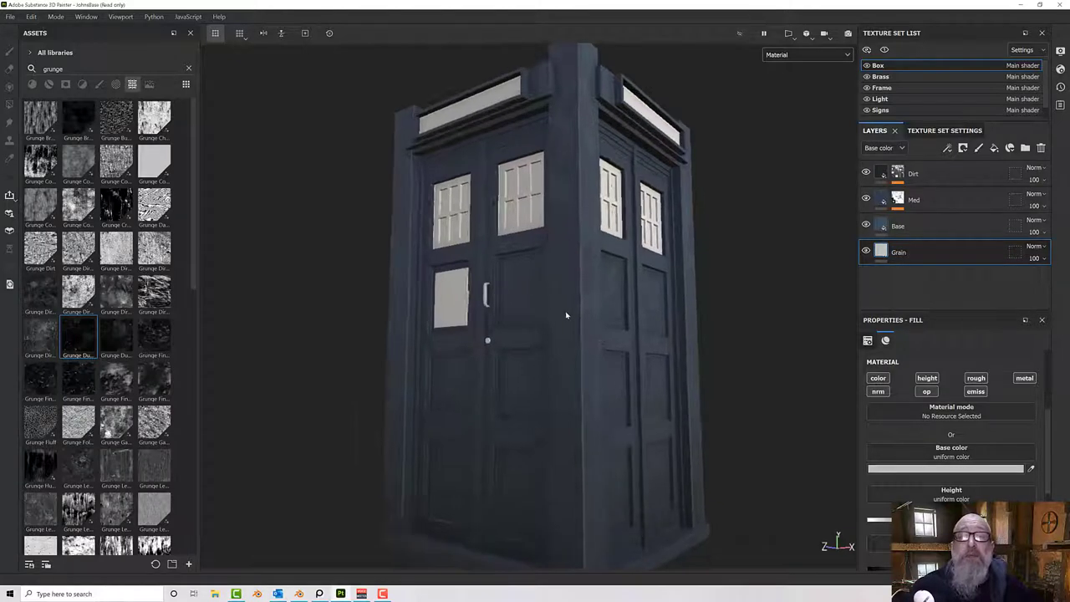
click(878, 378)
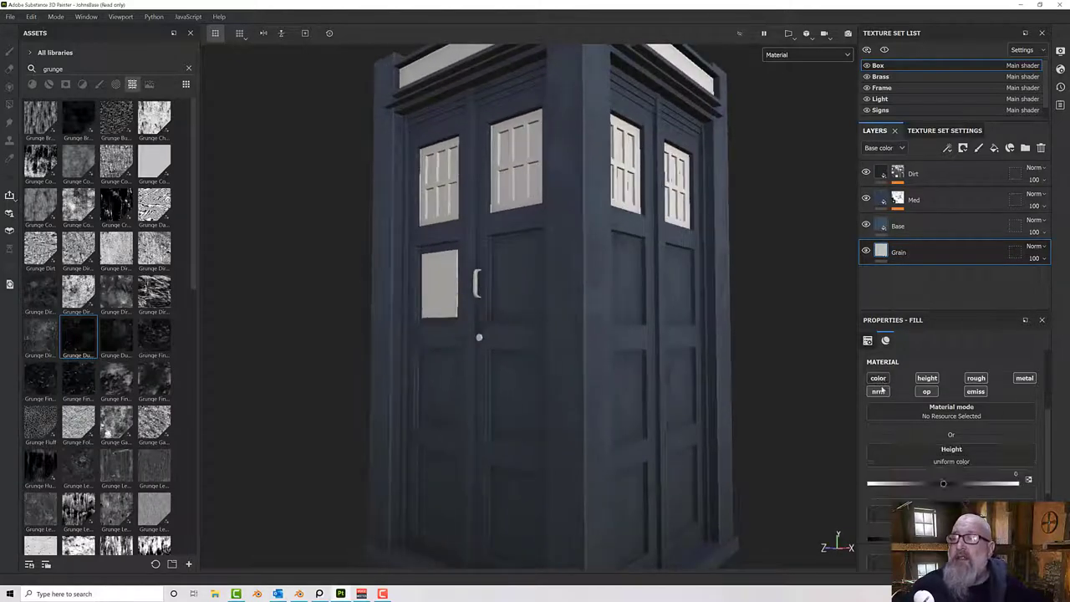
click(877, 391)
click(926, 392)
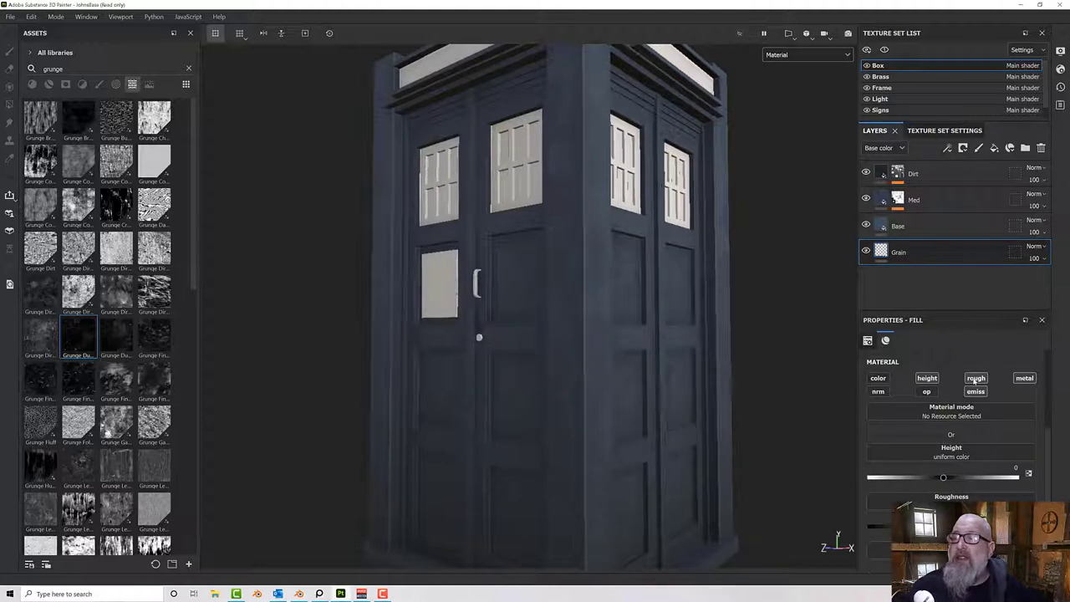
click(975, 378)
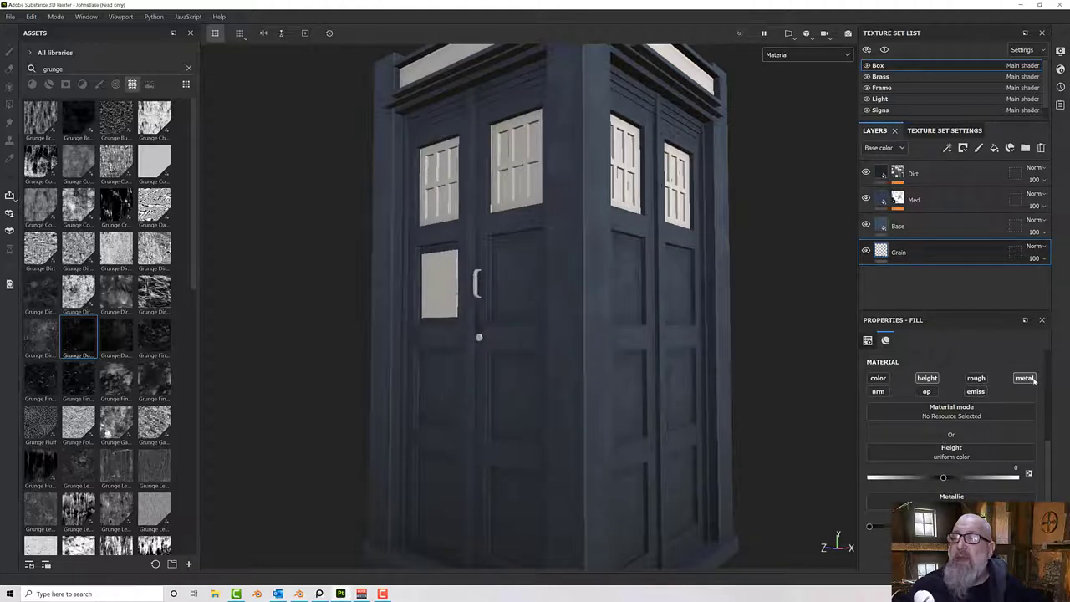
click(1025, 377)
drag(945, 477, 949, 478)
Add a black mask to the Grain layer and put a fill effect on that mask.
right_click(915, 250)
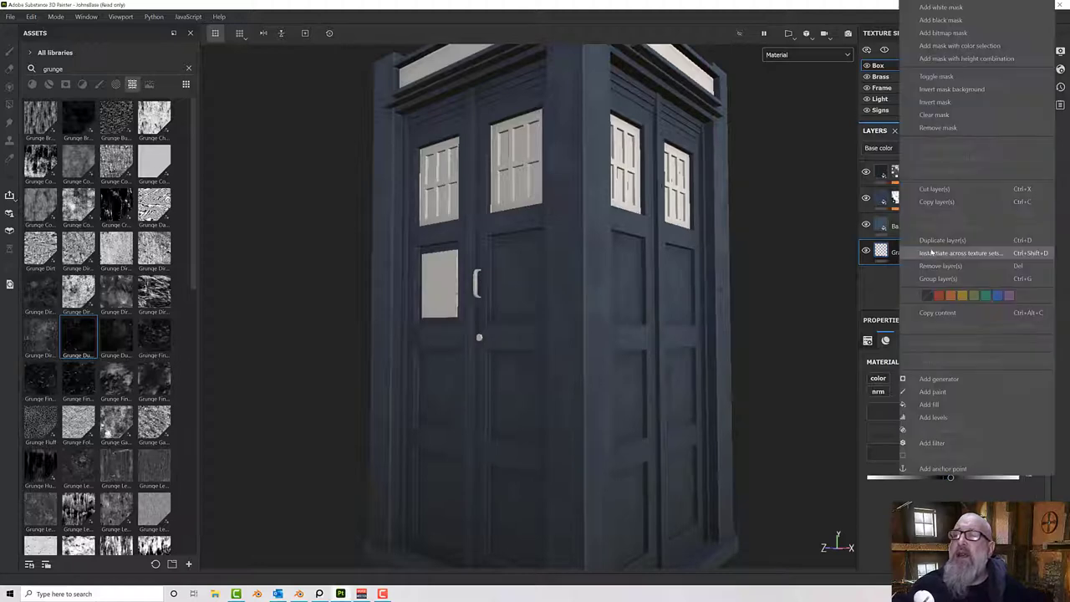
click(941, 19)
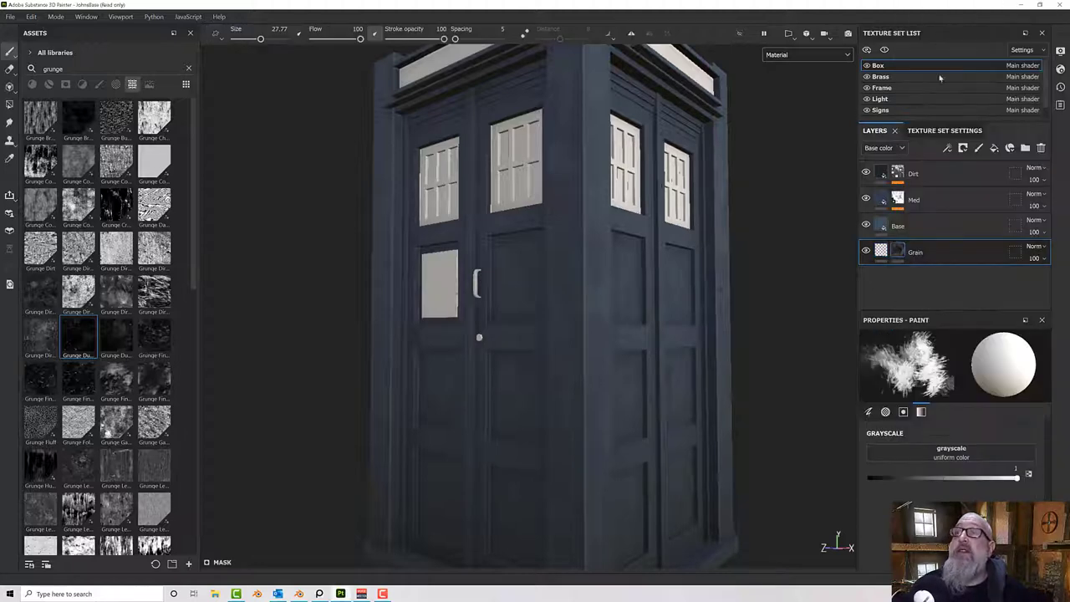
right_click(897, 251)
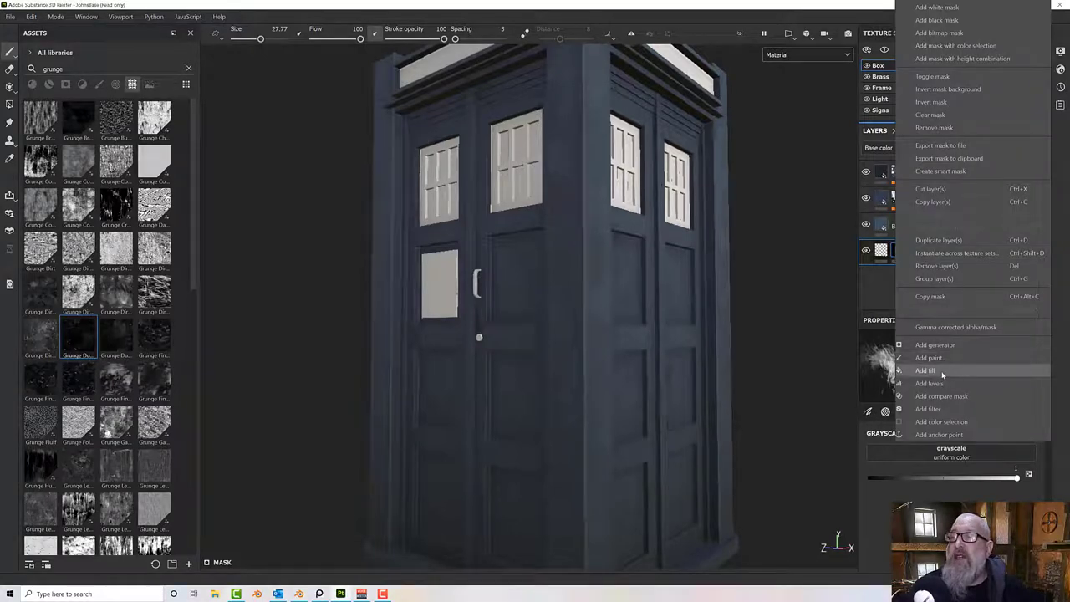
click(926, 371)
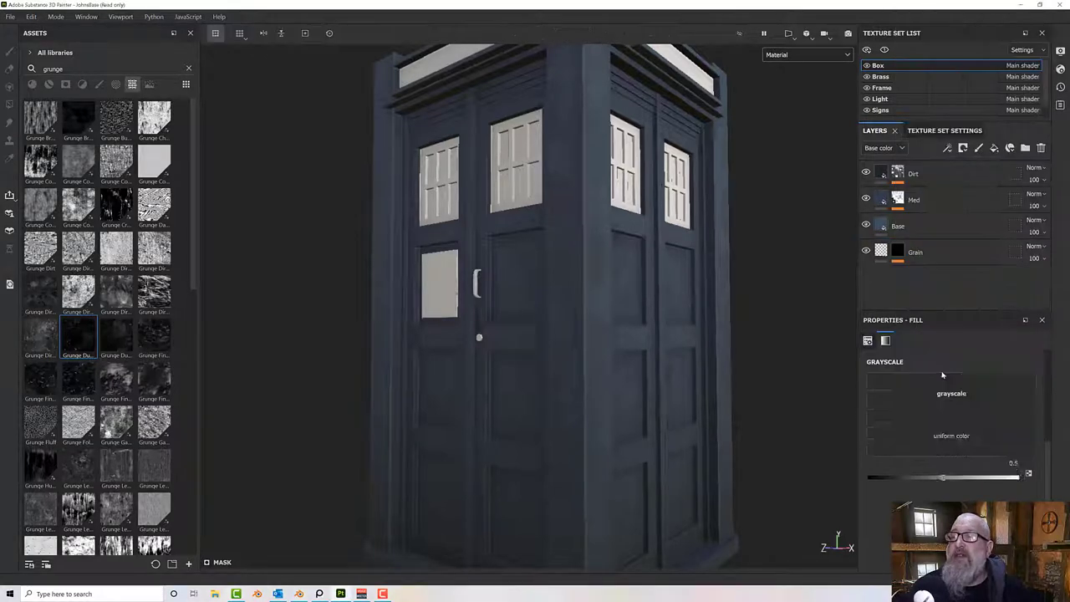
Search the assets for "ani" and assign the Anisotropic Noise texture to the grayscale of the Grain mask's fill.
double_click(88, 73)
text(ani)
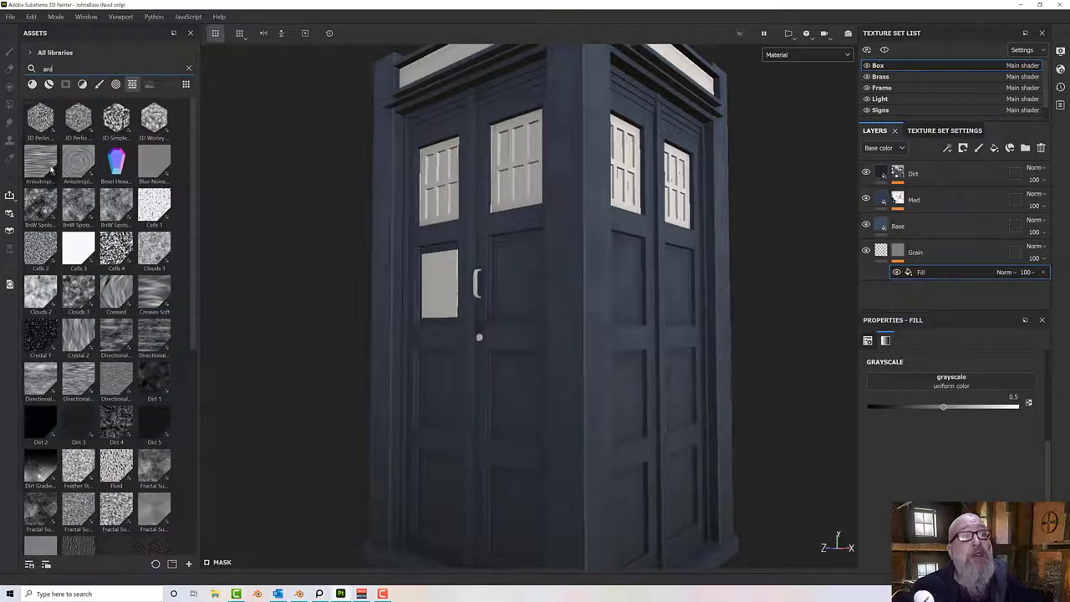
drag(39, 166, 903, 383)
alt+drag(714, 380, 583, 306)
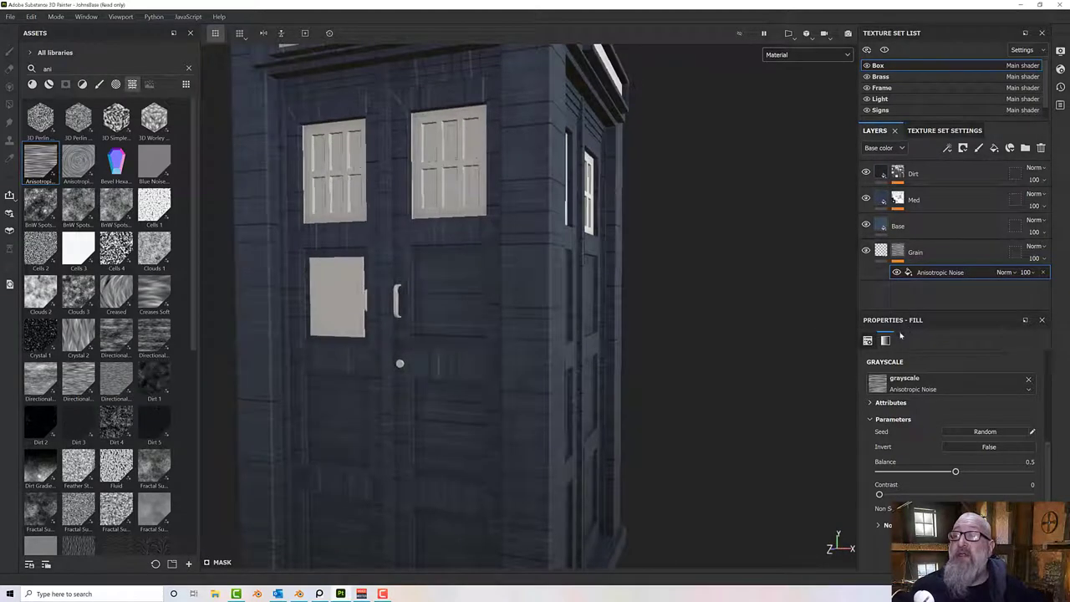
Set the Anisotropic Noise fill's UV rotation to 90 and check the grain direction on the doors.
scroll(921, 369, up, 4)
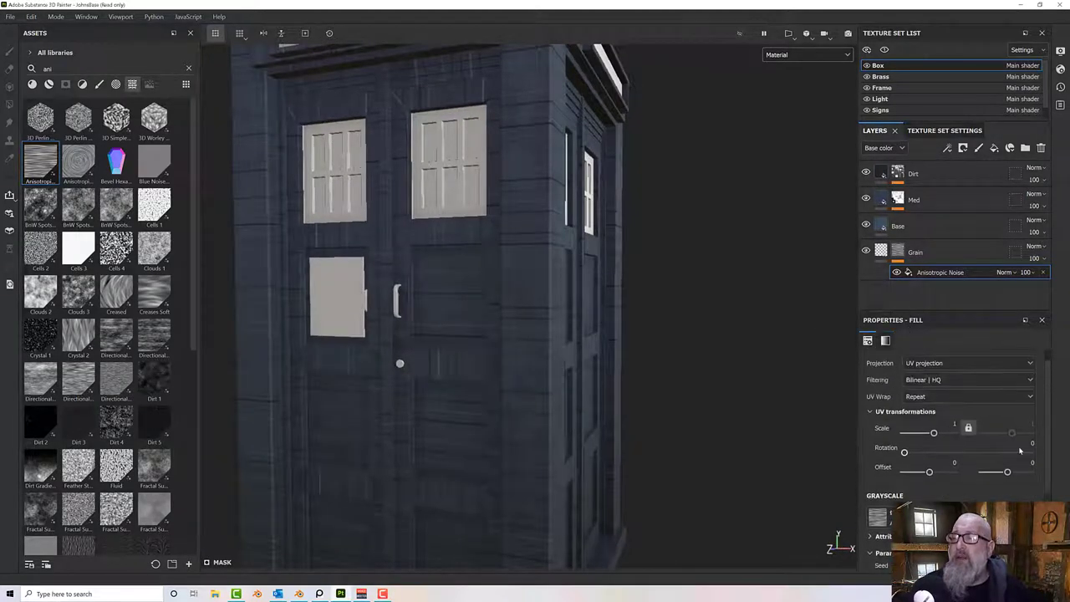
click(1033, 442)
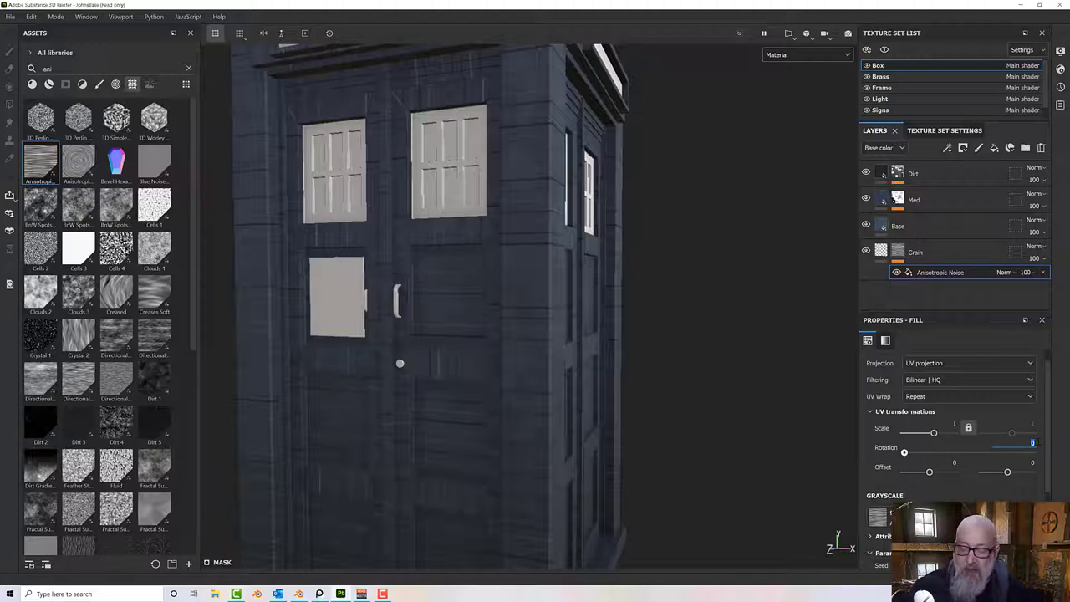
text(90)
key(Return)
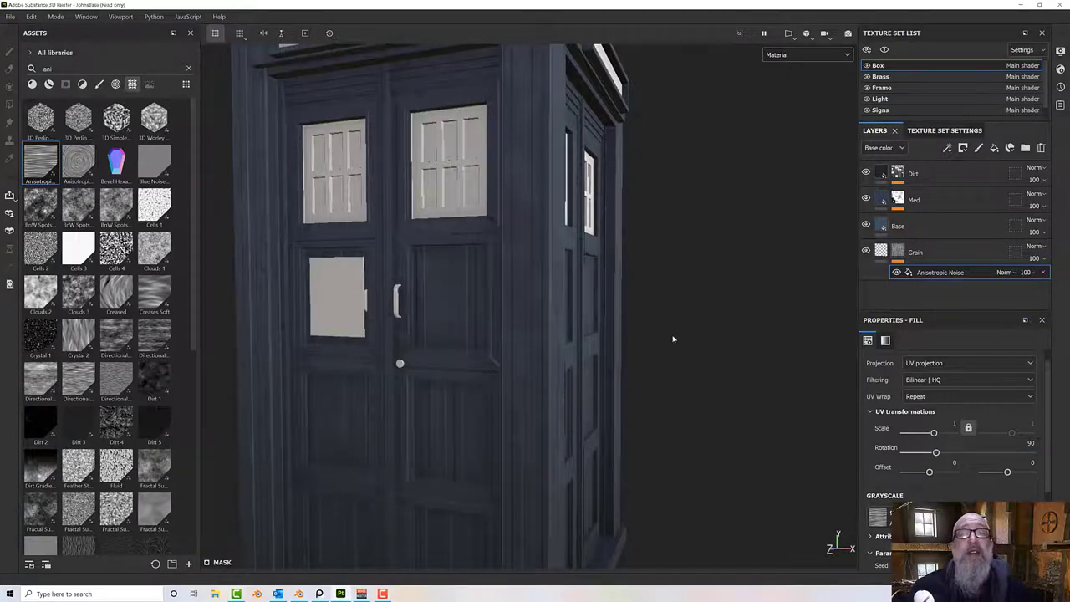
alt+drag(673, 339, 799, 324)
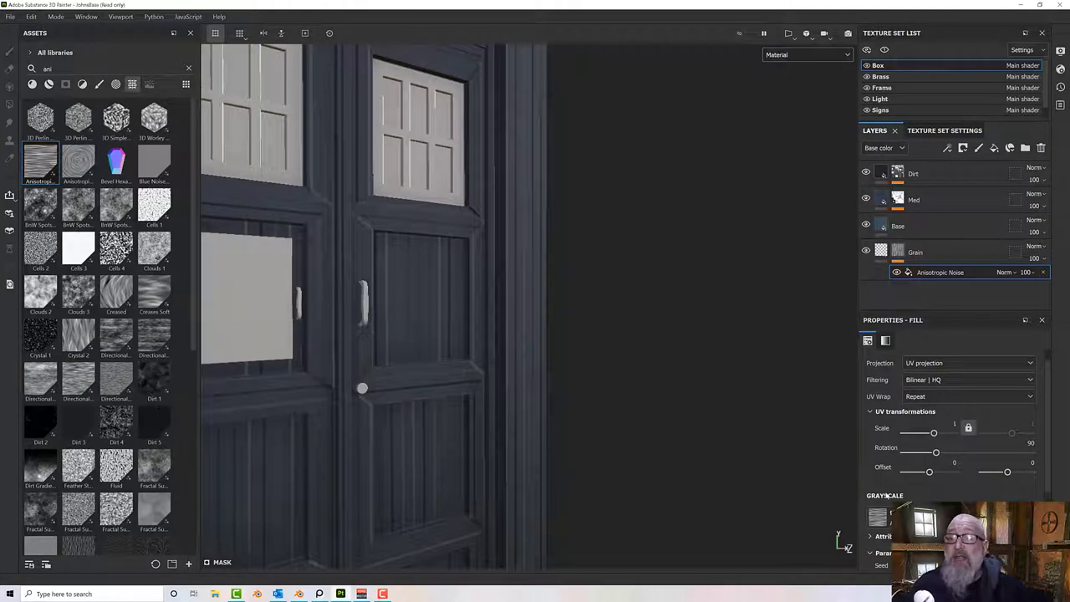
Expand the Anisotropic Noise's noise parameters, raise its Y Amount to 512 and inspect the grain on the box.
scroll(888, 496, down, 5)
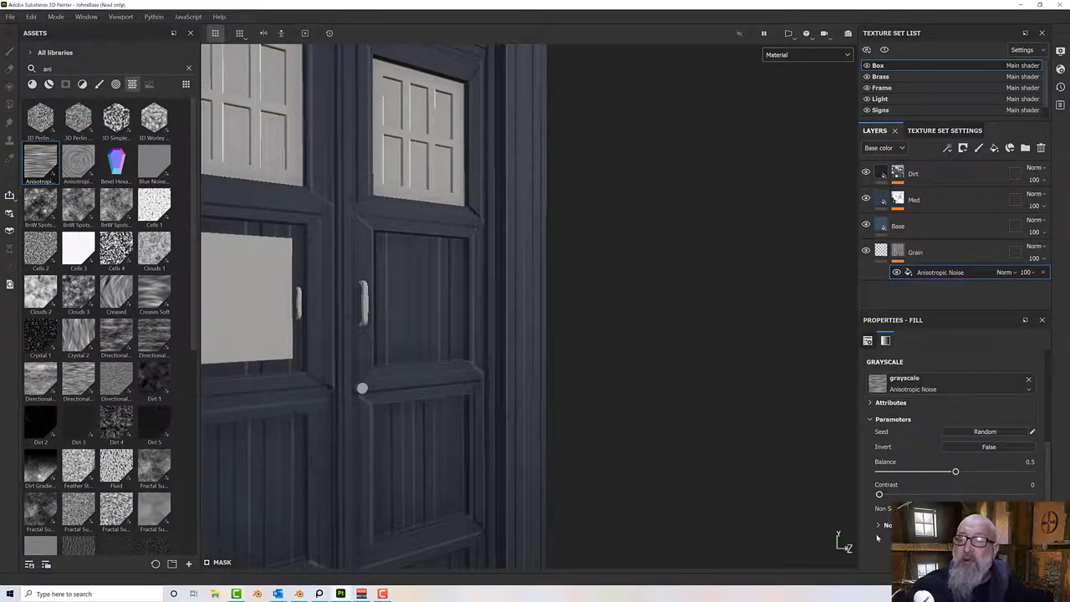
click(878, 527)
scroll(879, 529, down, 2)
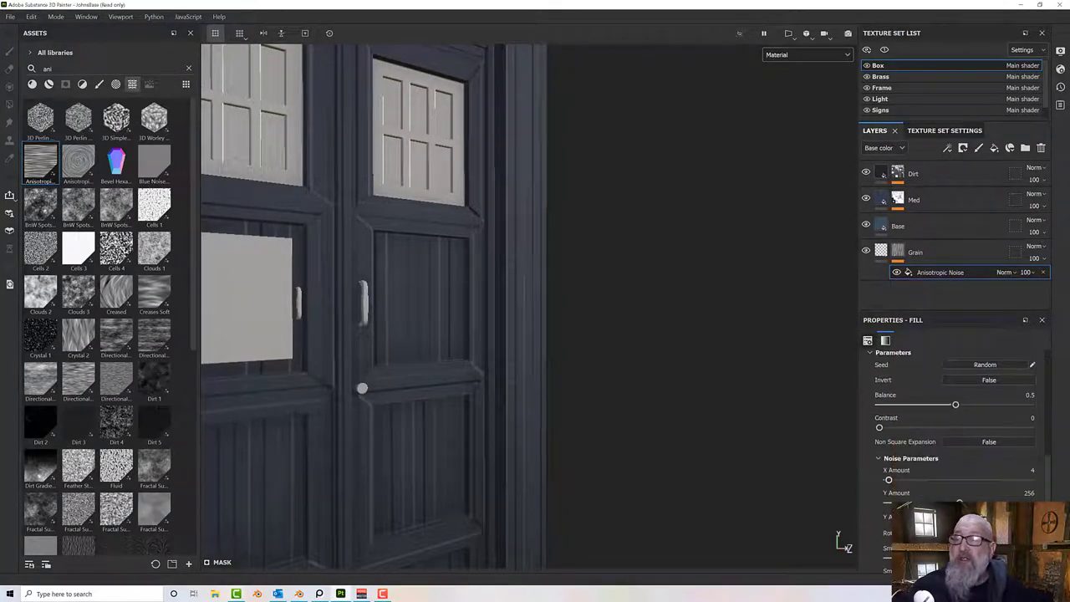
drag(960, 502, 1033, 502)
alt+drag(629, 443, 572, 449)
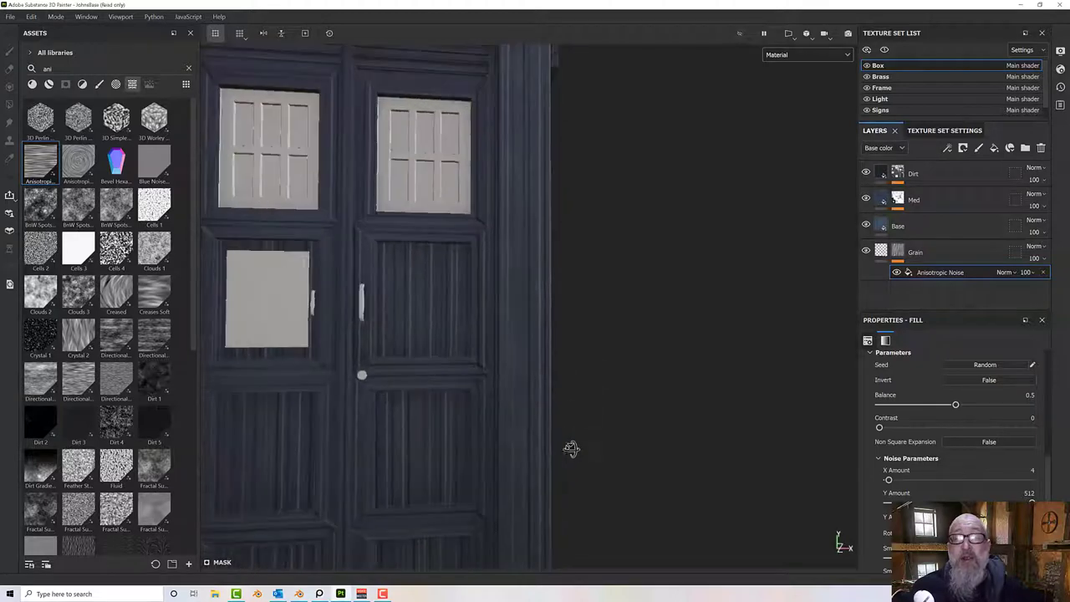
scroll(489, 428, up, 3)
alt+drag(432, 406, 459, 410)
alt+middle_drag(460, 411, 437, 296)
alt+drag(642, 342, 470, 327)
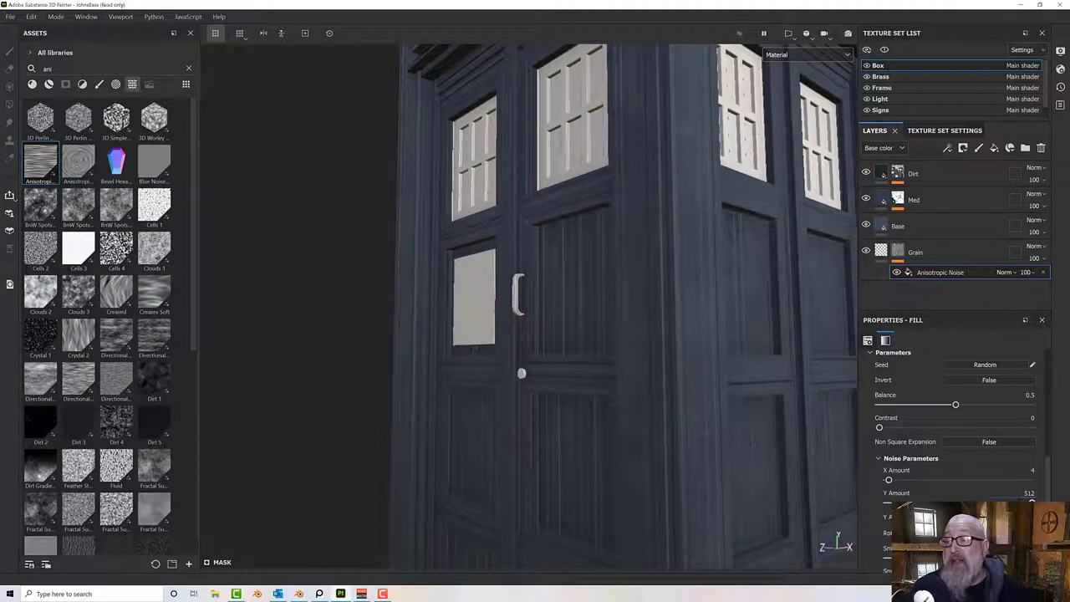
Set the noise's Y Amount to 1024 and view the grain on the door front.
click(1029, 493)
text(1024)
key(Return)
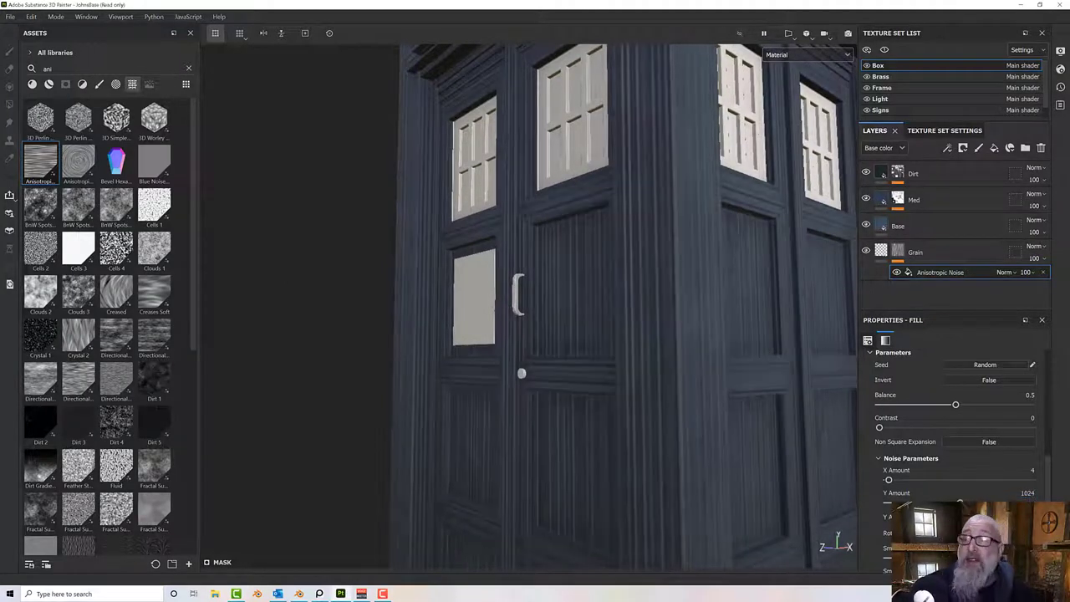
alt+drag(576, 344, 786, 401)
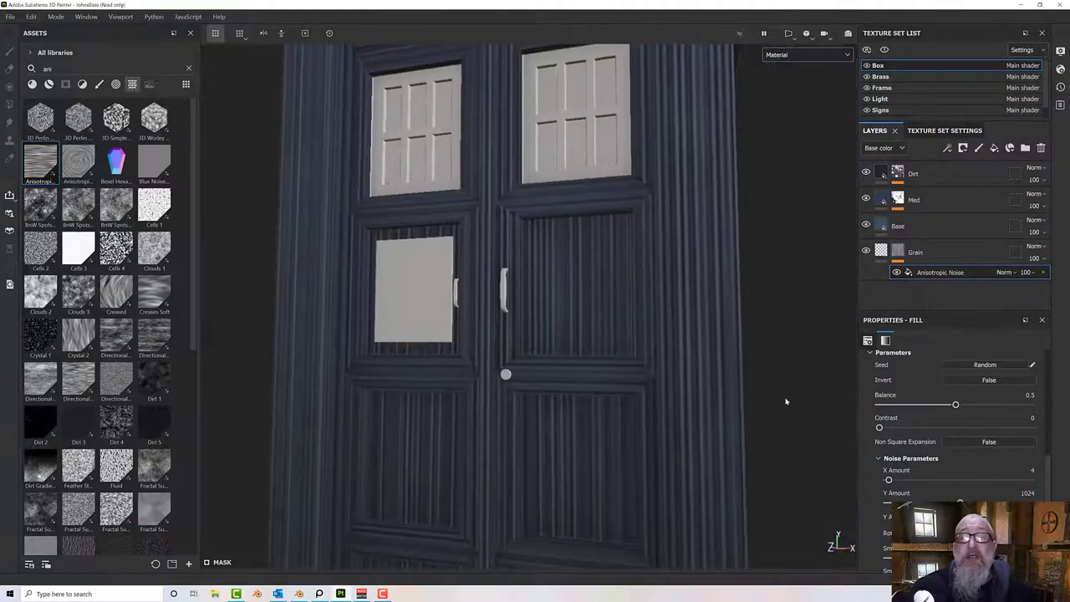
Set the noise's Y Amount to 2048 and inspect the grain on the door panels up close.
click(1022, 494)
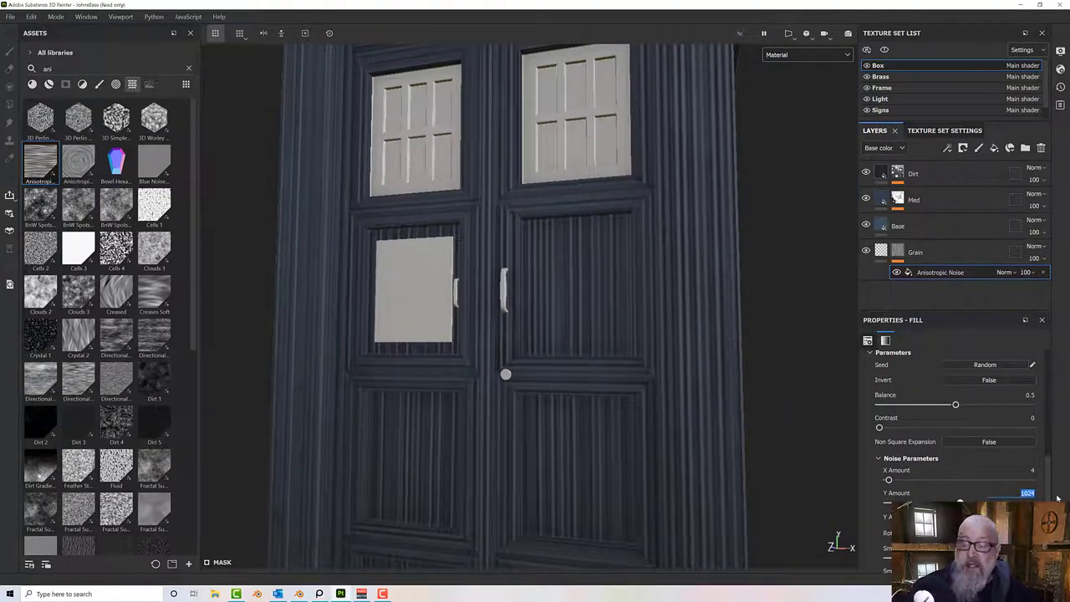
text(2048)
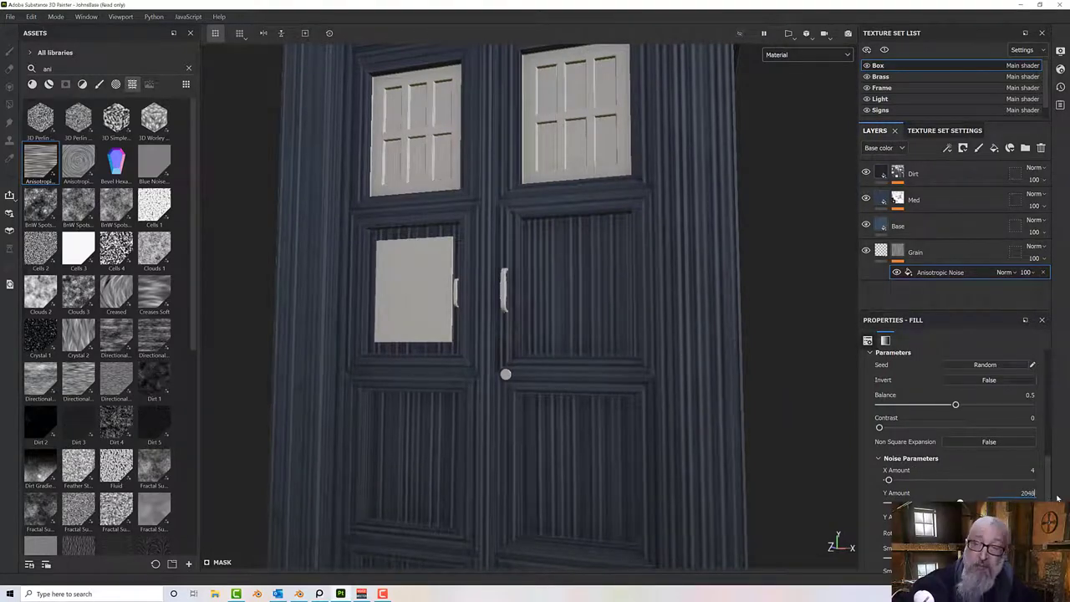
key(Return)
alt+drag(601, 330, 733, 352)
scroll(613, 315, down, 5)
scroll(605, 292, up, 5)
scroll(605, 294, up, 4)
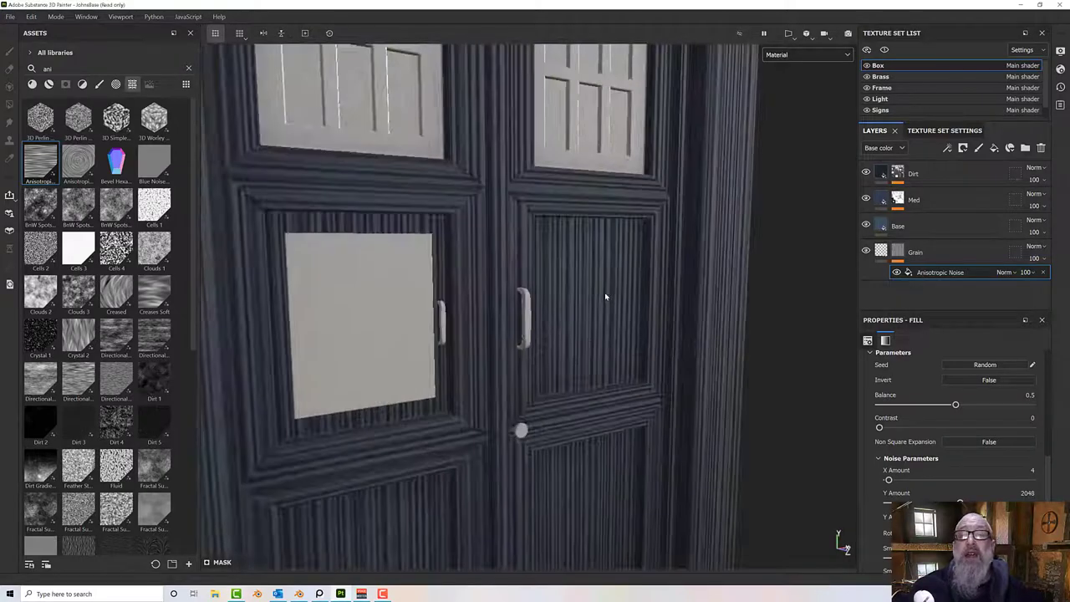
alt+drag(605, 293, 568, 258)
scroll(547, 255, up, 2)
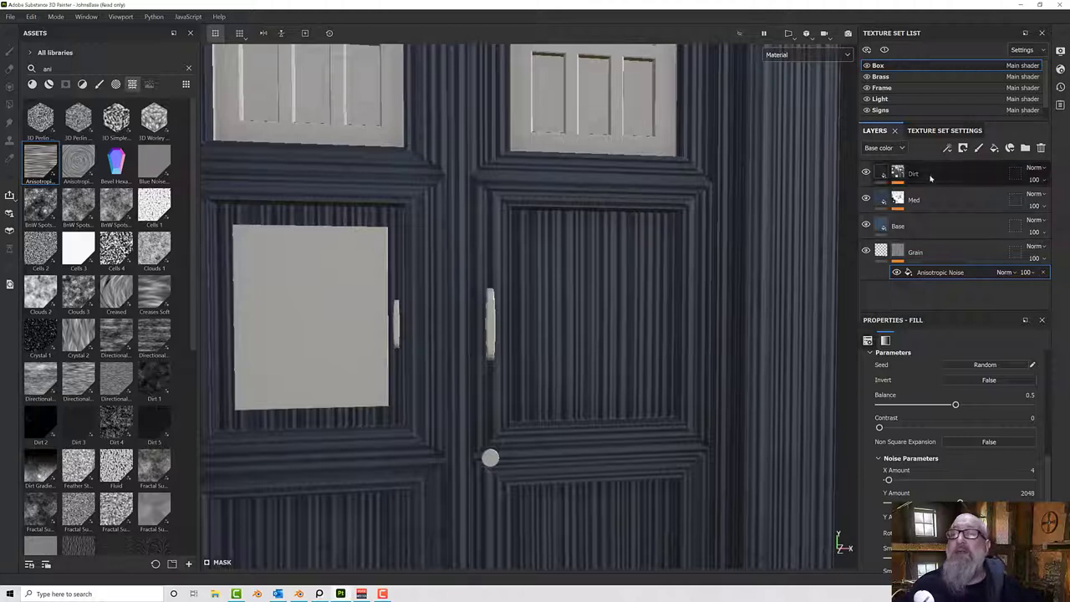
Try a UV scale of 2 for the Anisotropic Noise fill, settle on 4 and check the grain on the door panel.
scroll(953, 403, up, 1)
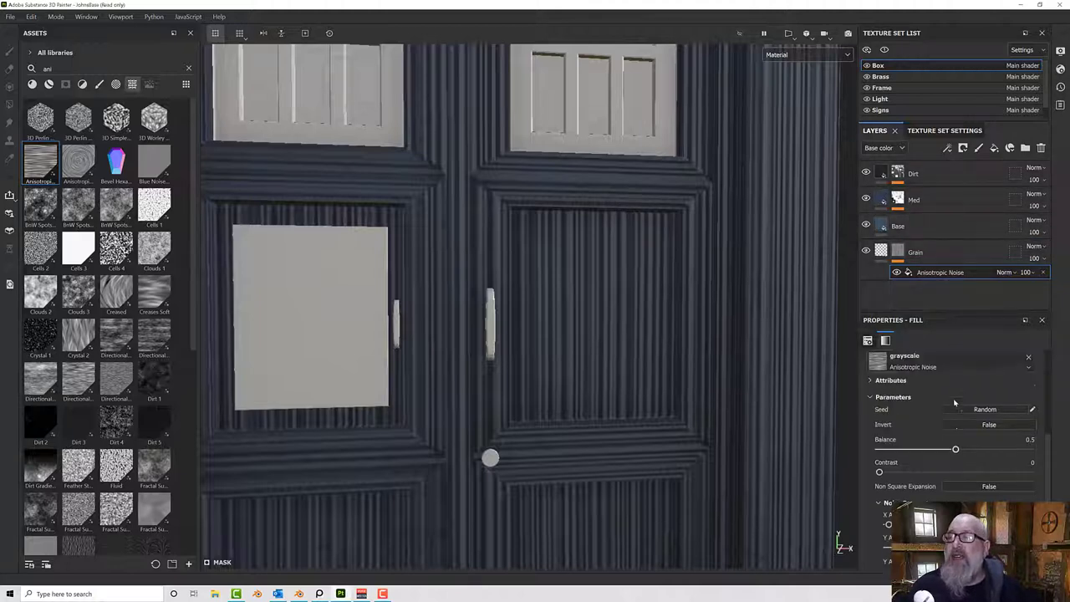
scroll(949, 407, up, 1)
scroll(943, 385, up, 1)
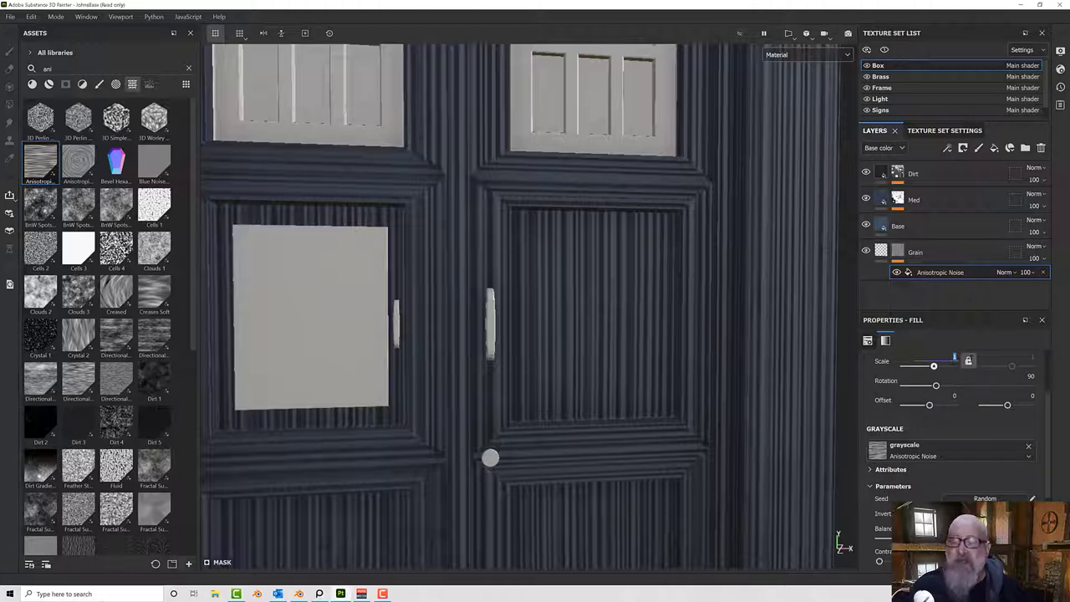
text(2)
key(Return)
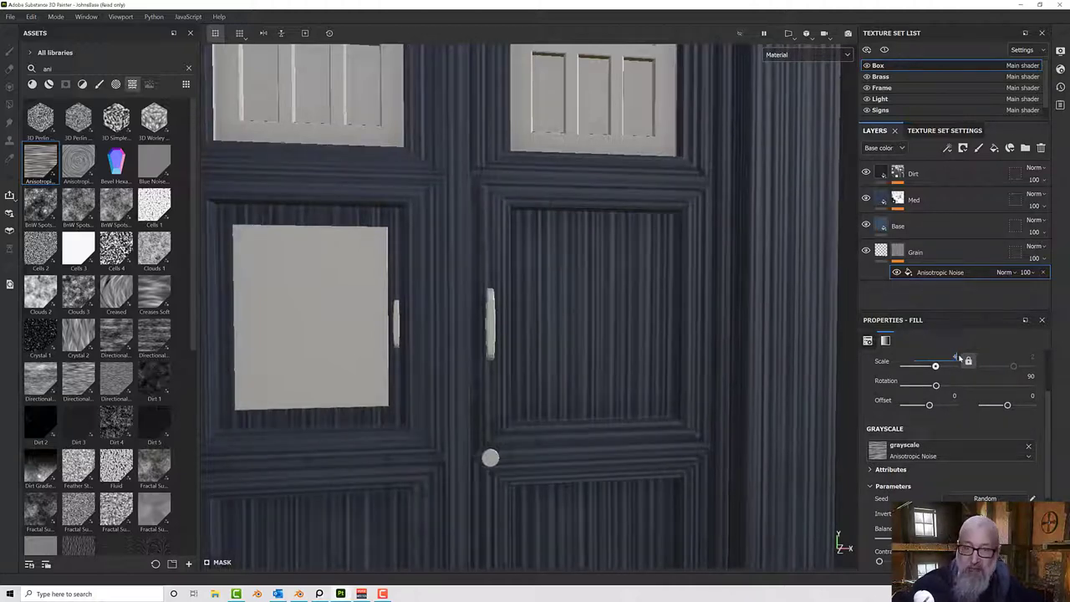
key(Return)
alt+drag(739, 361, 674, 278)
scroll(628, 318, up, 4)
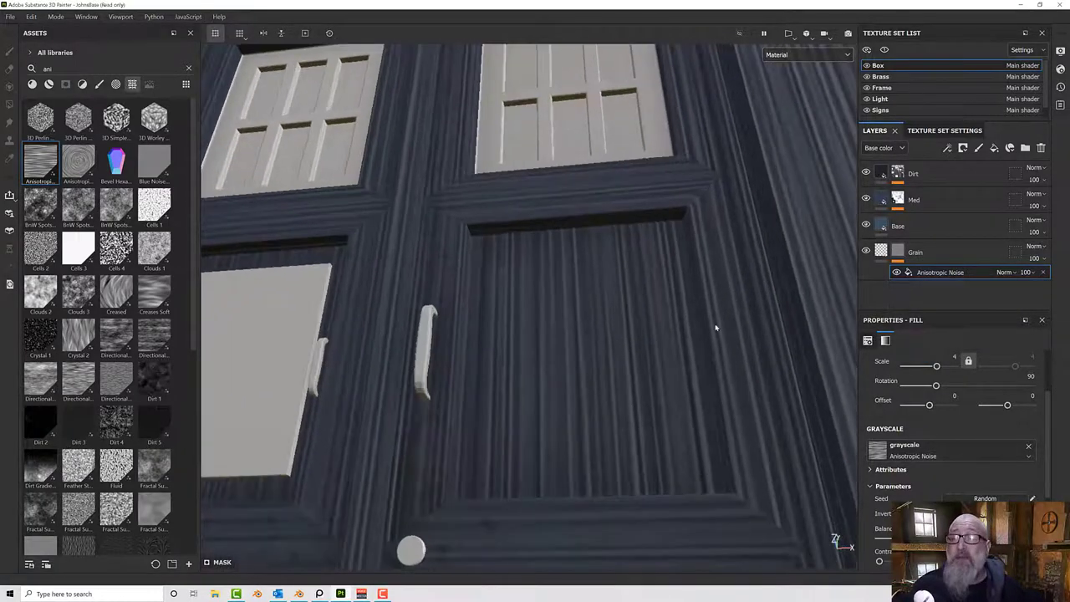
Try a uniform height of 0.01 on the Grain layer and settle on 0.03.
click(916, 252)
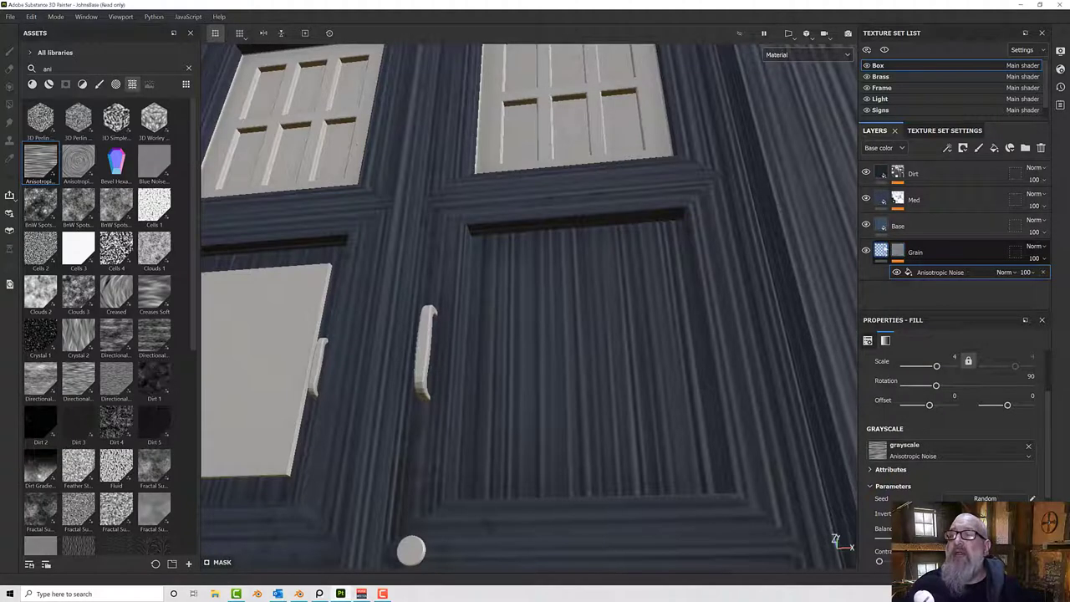
scroll(958, 449, down, 1)
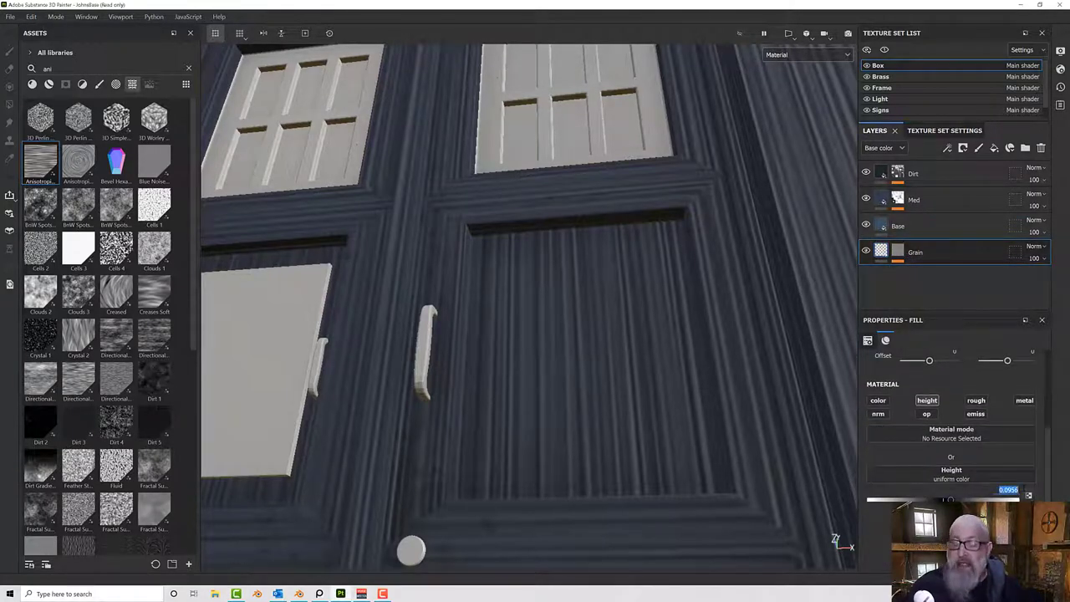
key(Return)
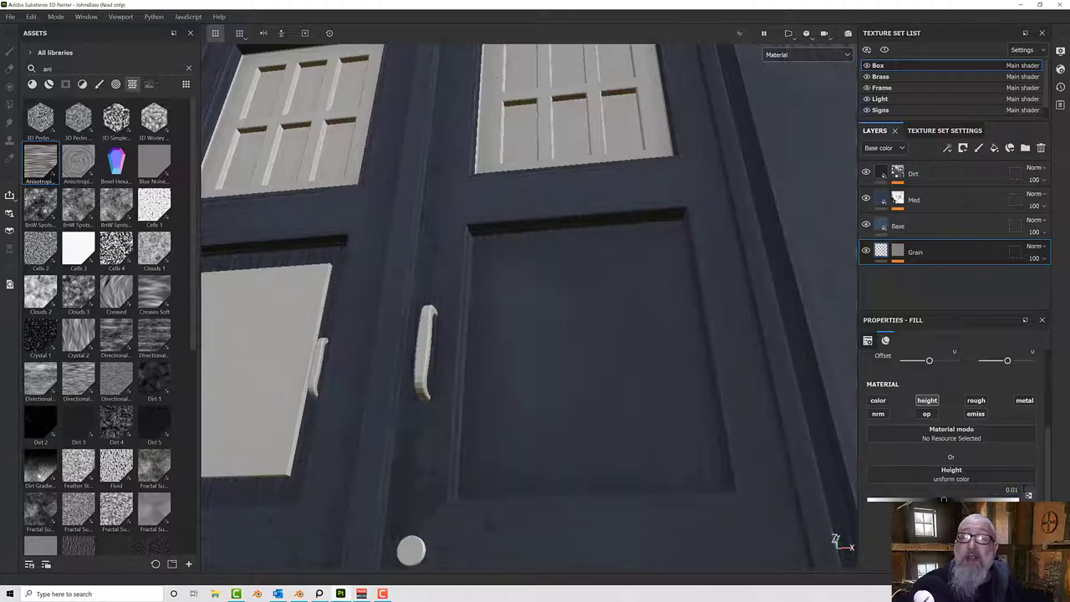
click(1012, 489)
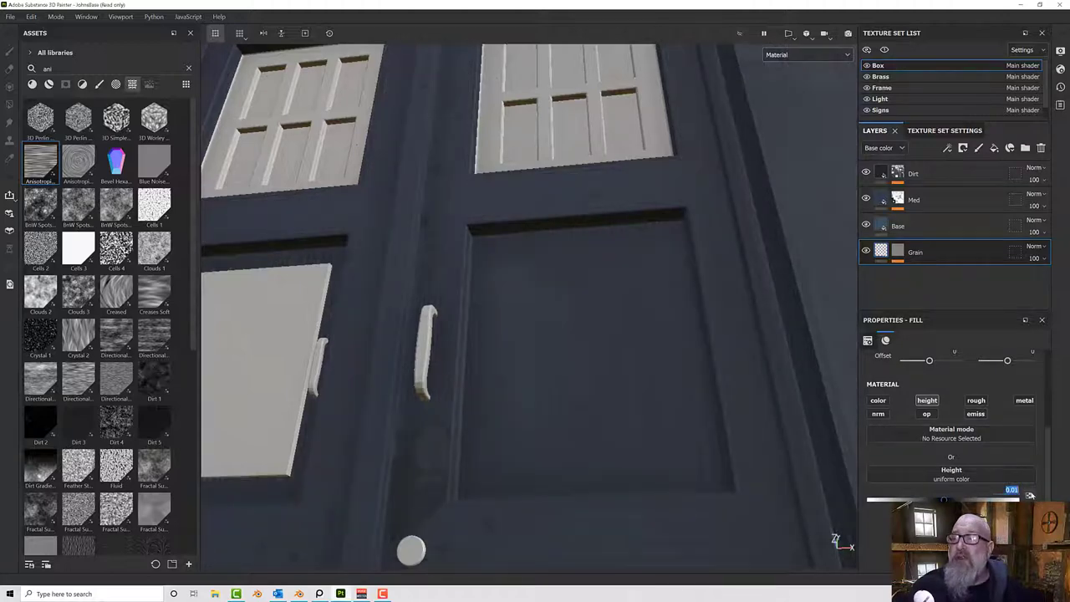
text(0.0)
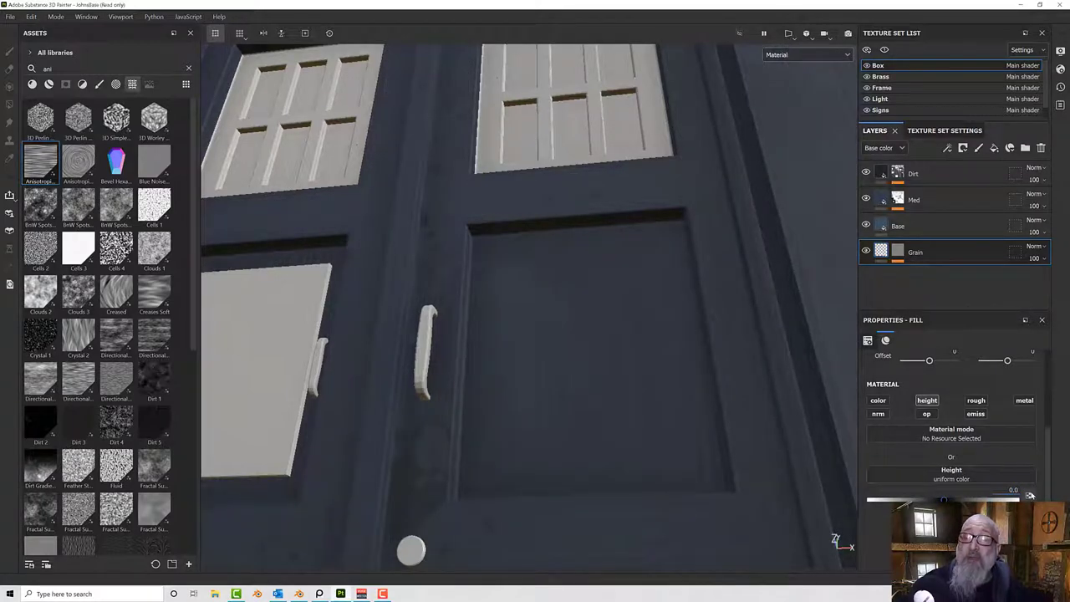
text(3)
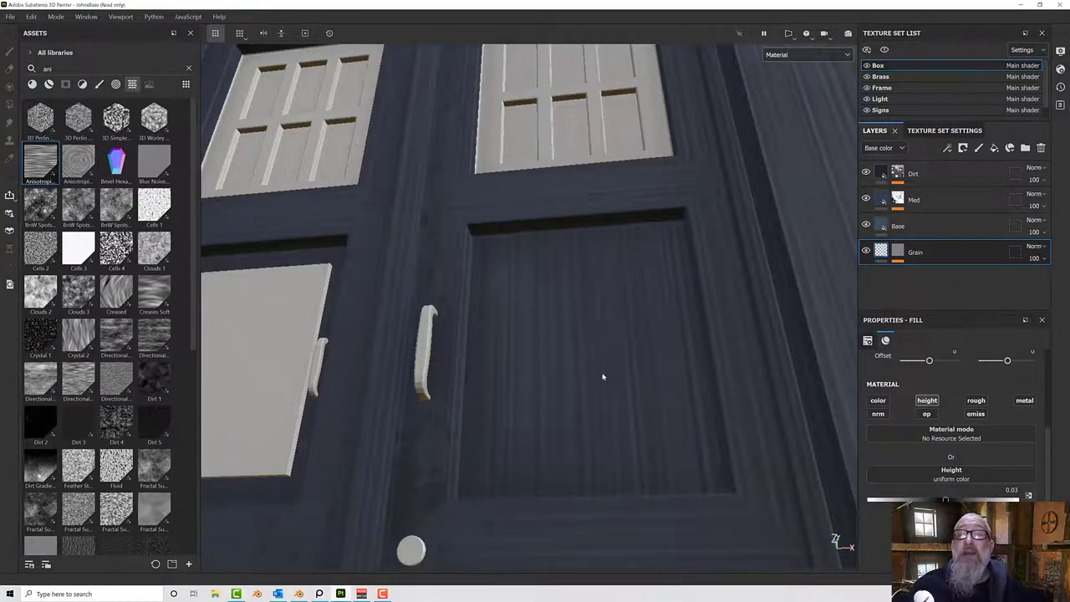
Examine the subtle wood grain on the police box from near and far and at several angles.
alt+drag(602, 376, 550, 407)
scroll(550, 408, down, 5)
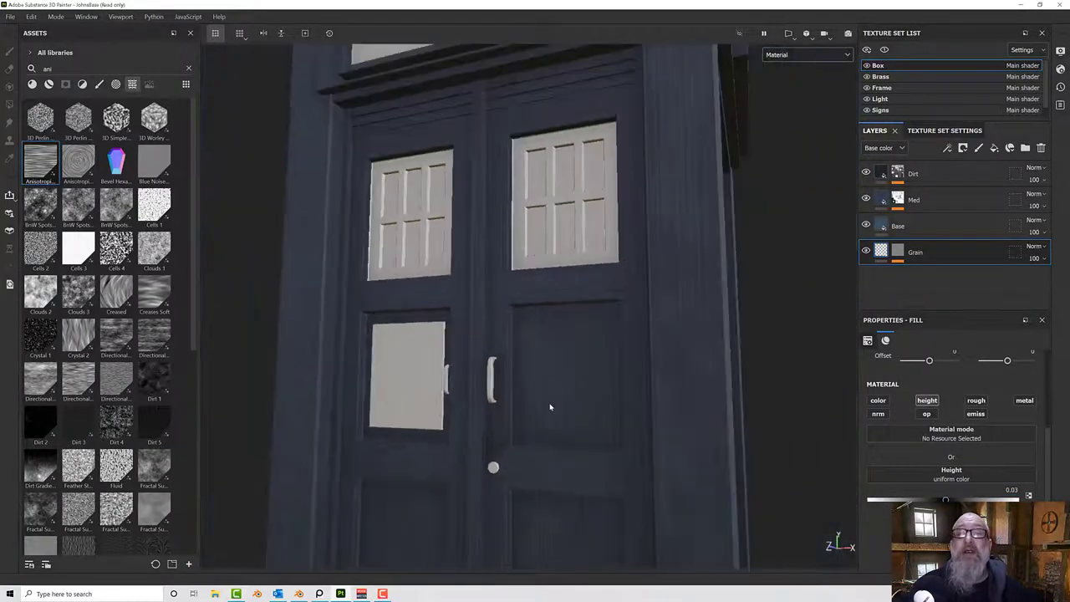
scroll(549, 315, up, 4)
alt+drag(548, 299, 519, 290)
scroll(537, 293, down, 3)
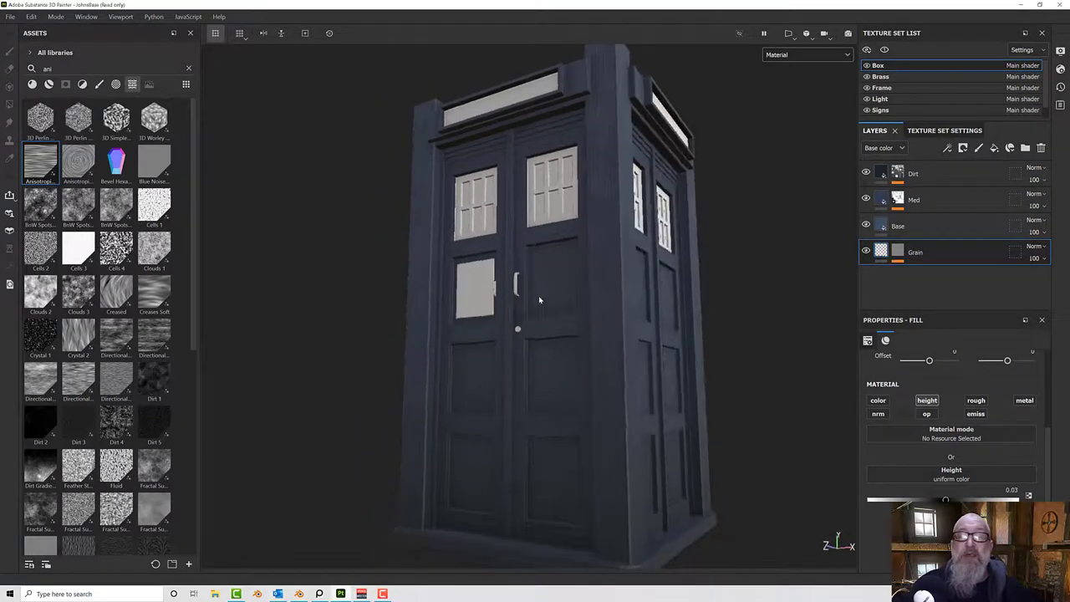
scroll(541, 301, up, 4)
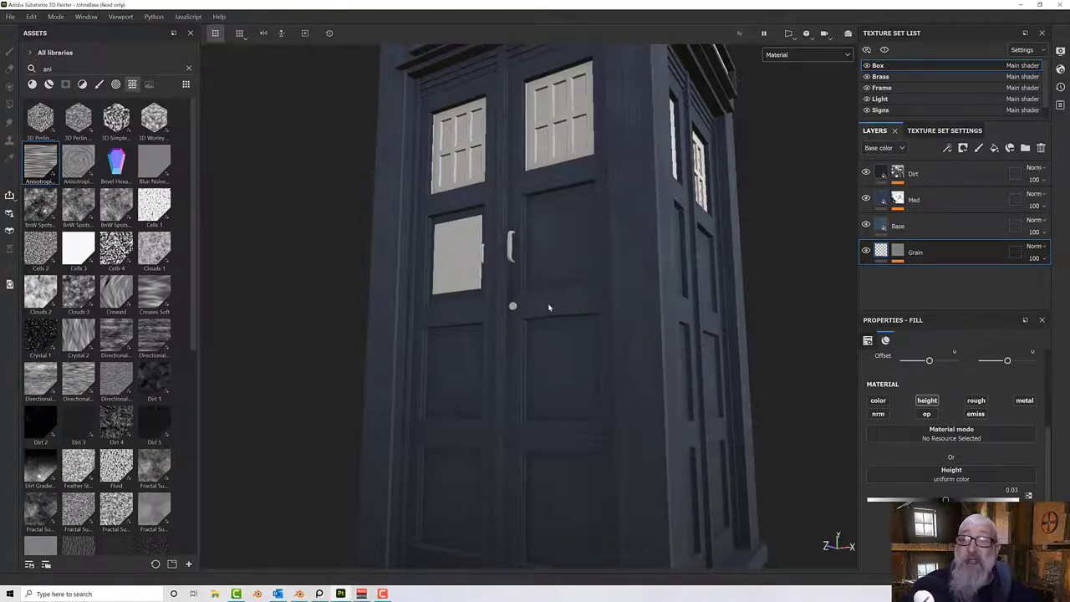
alt+drag(559, 360, 662, 285)
scroll(631, 320, up, 6)
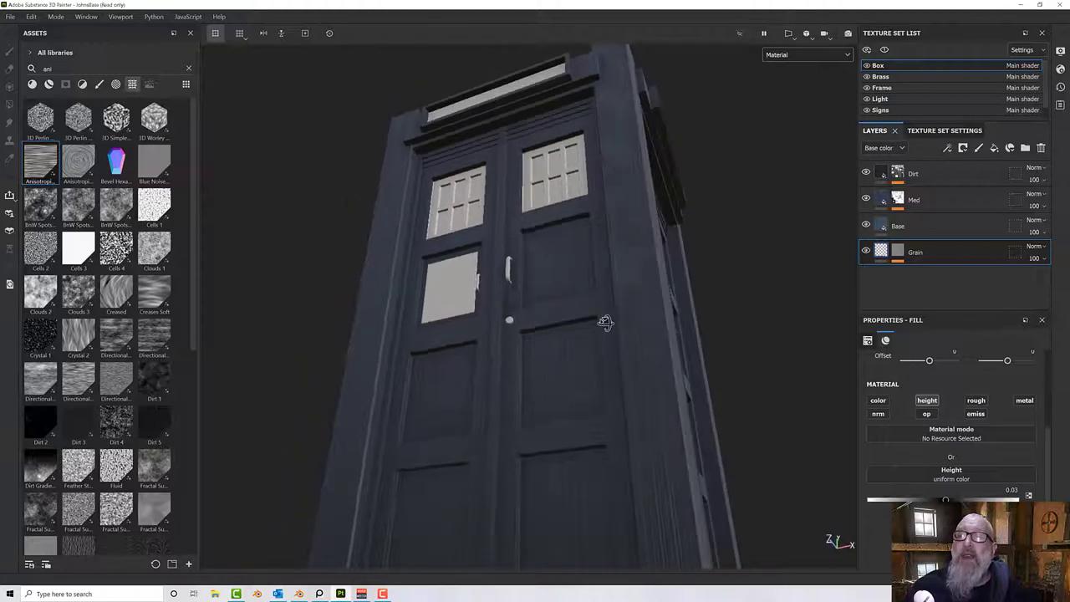
alt+drag(597, 349, 597, 359)
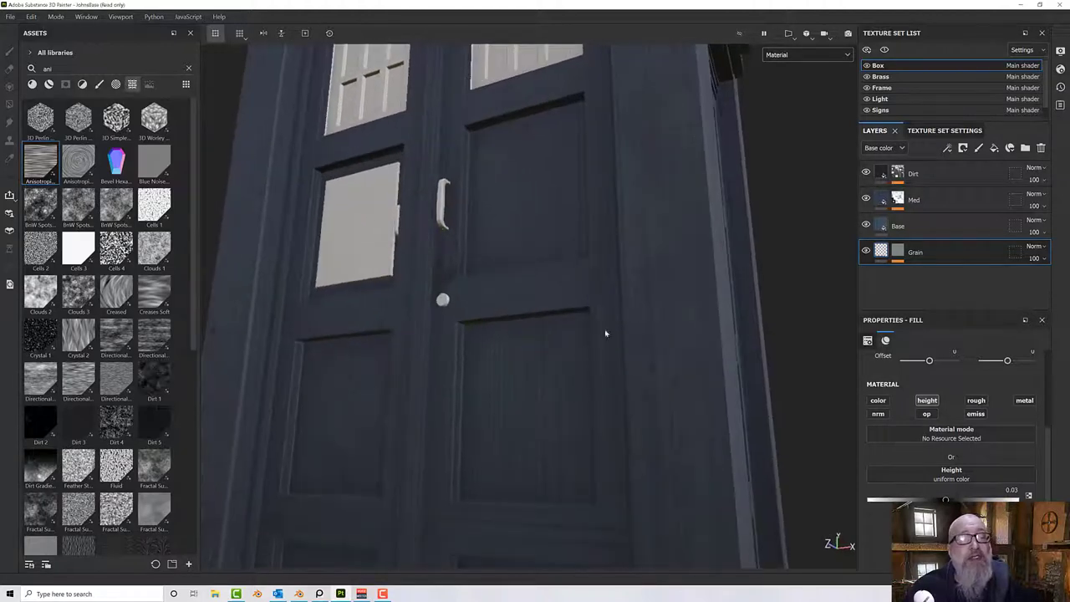
Add a Warp filter above the Anisotropic Noise in the Grain layer's mask and check the grain on the door panels up close.
mouse_move(584, 322)
alt+mouse_down()
mouse_move(712, 342)
mouse_move(732, 331)
mouse_move(712, 327)
alt+mouse_up()
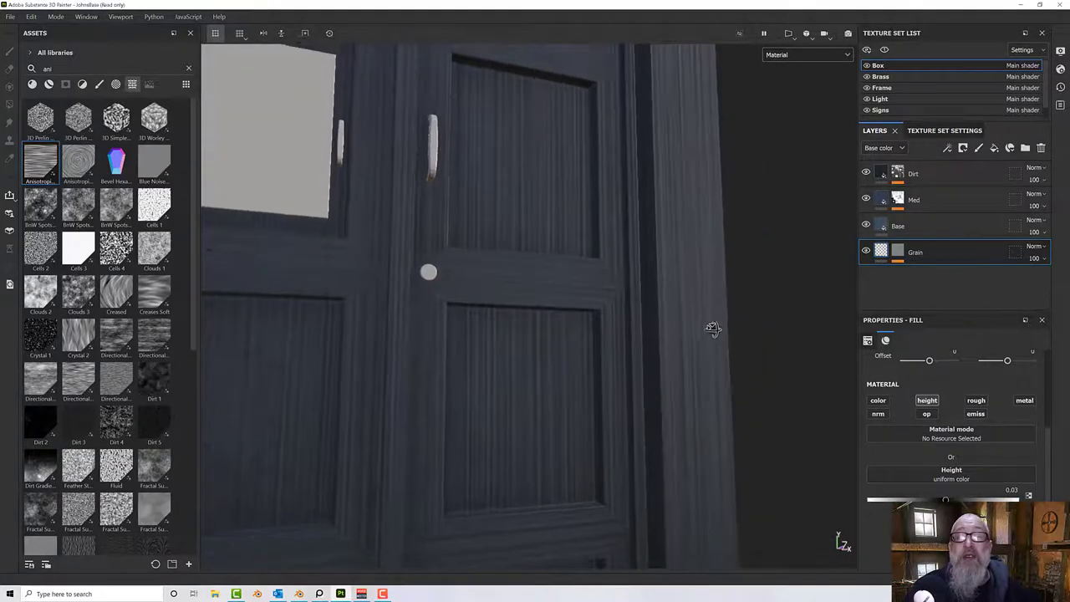
click(897, 251)
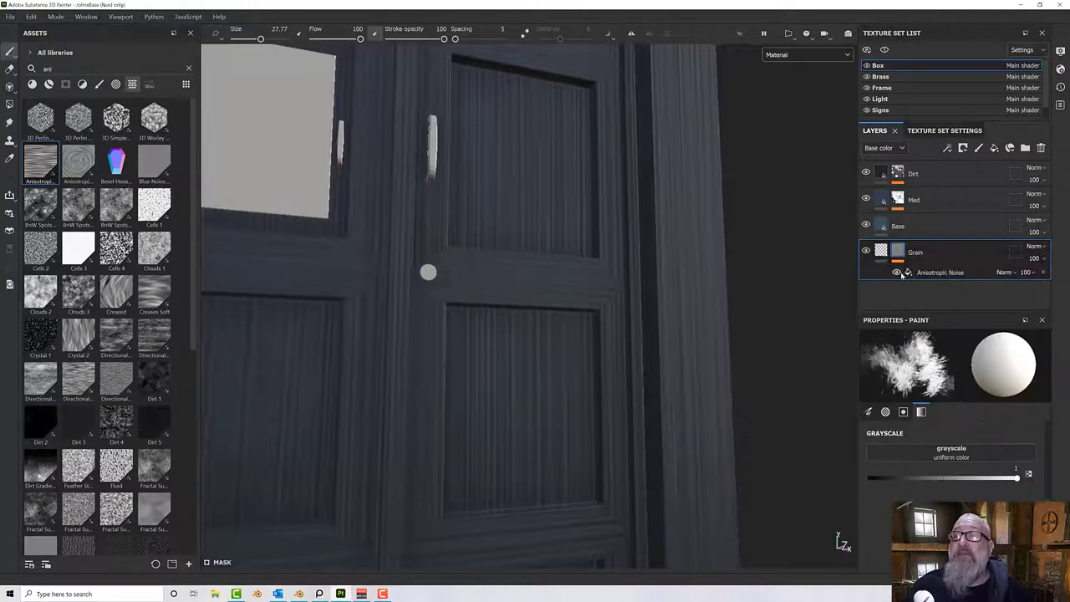
right_click(901, 275)
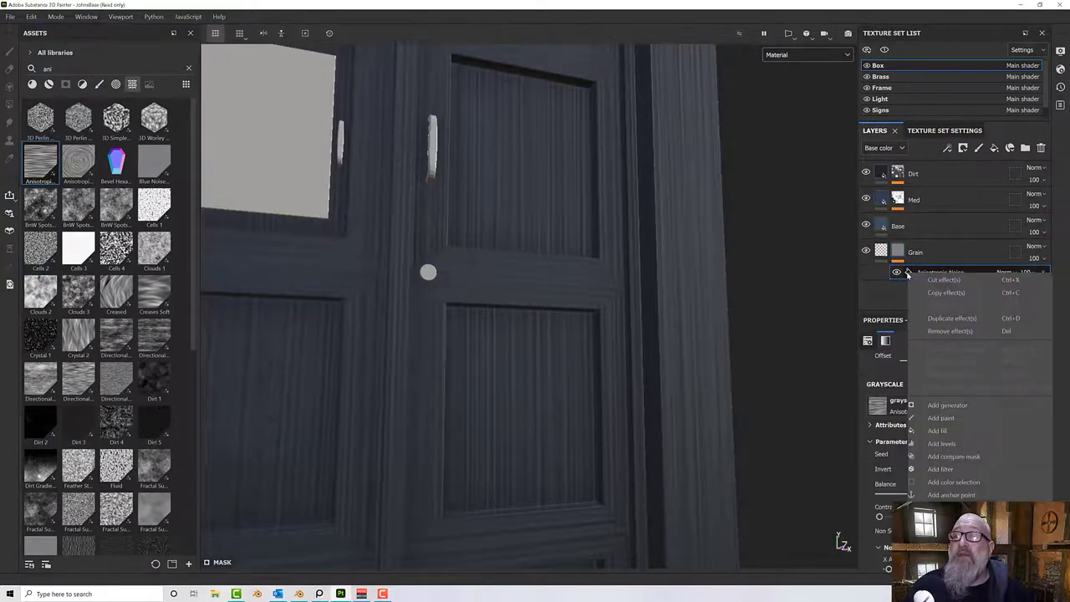
click(940, 469)
click(970, 357)
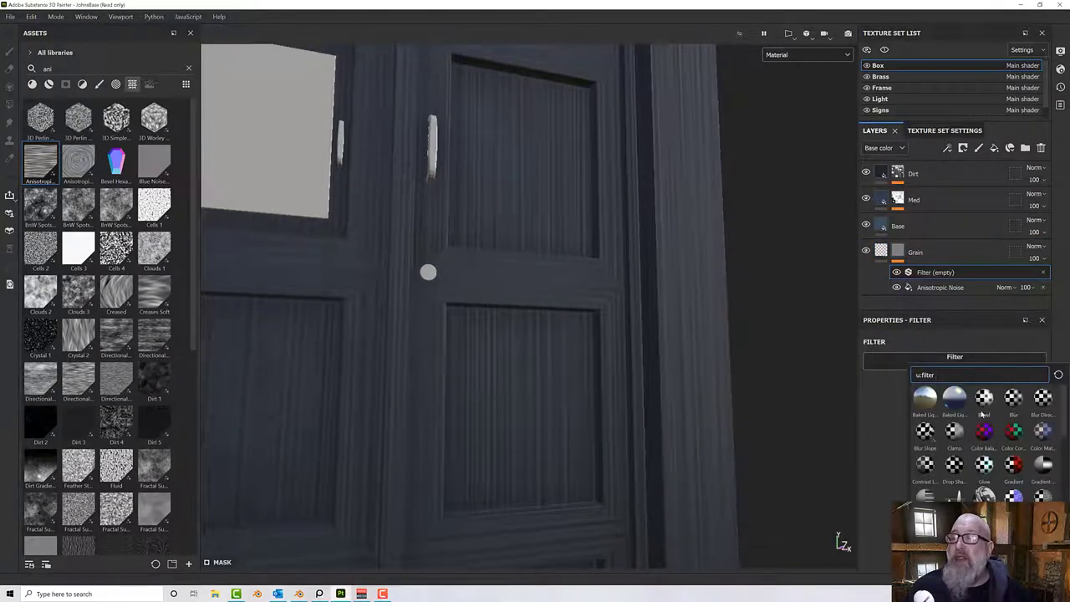
scroll(983, 414, down, 5)
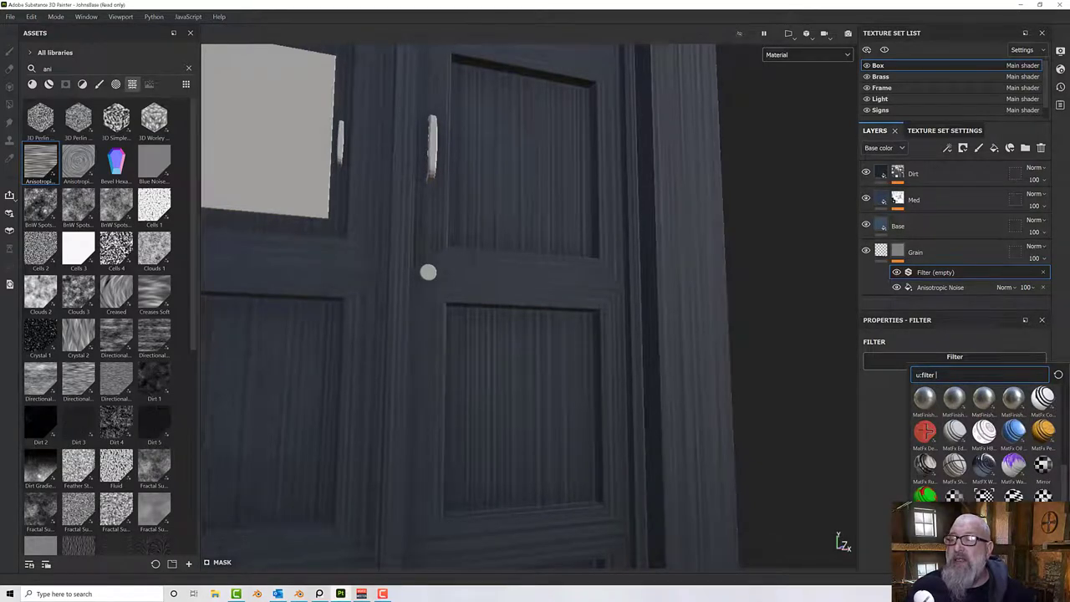
click(1013, 495)
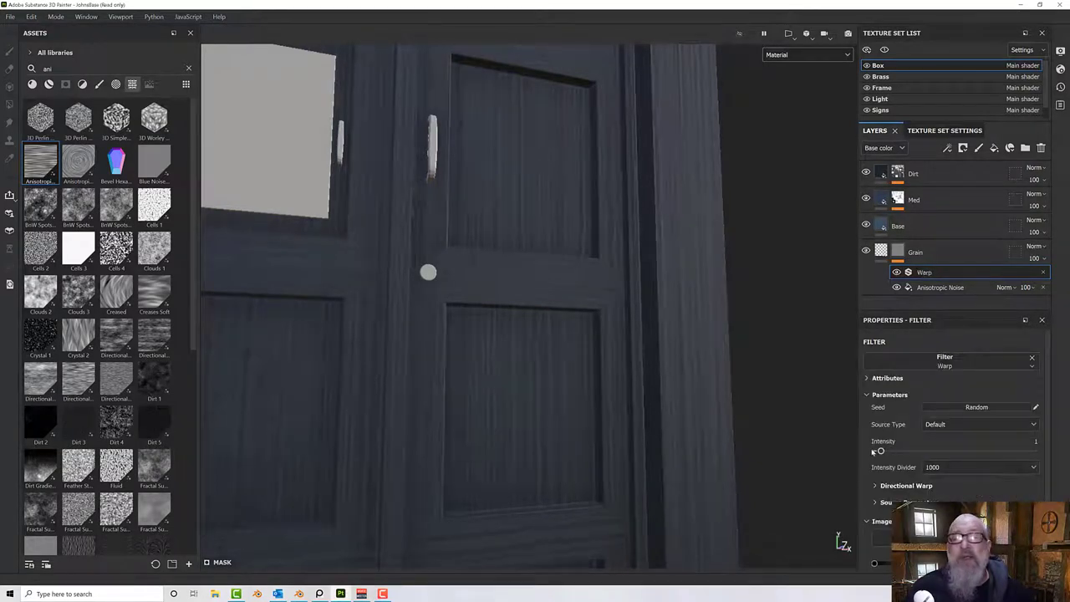
alt+drag(507, 259, 511, 229)
scroll(553, 413, up, 3)
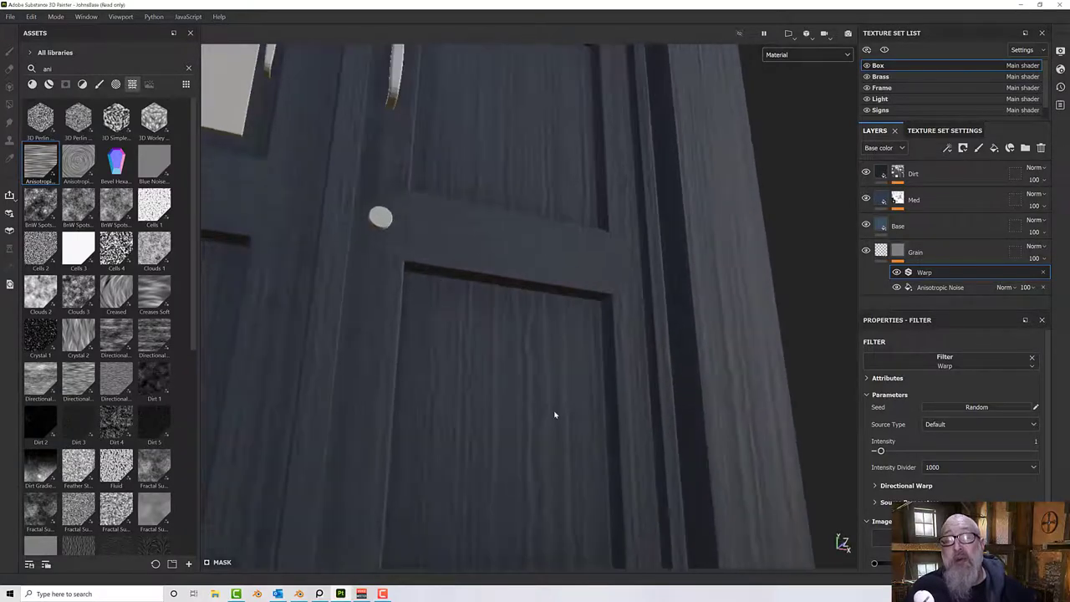
Set the intensity of the Warp filter on the Grain layer's mask to 1.12.
alt+drag(552, 404, 529, 386)
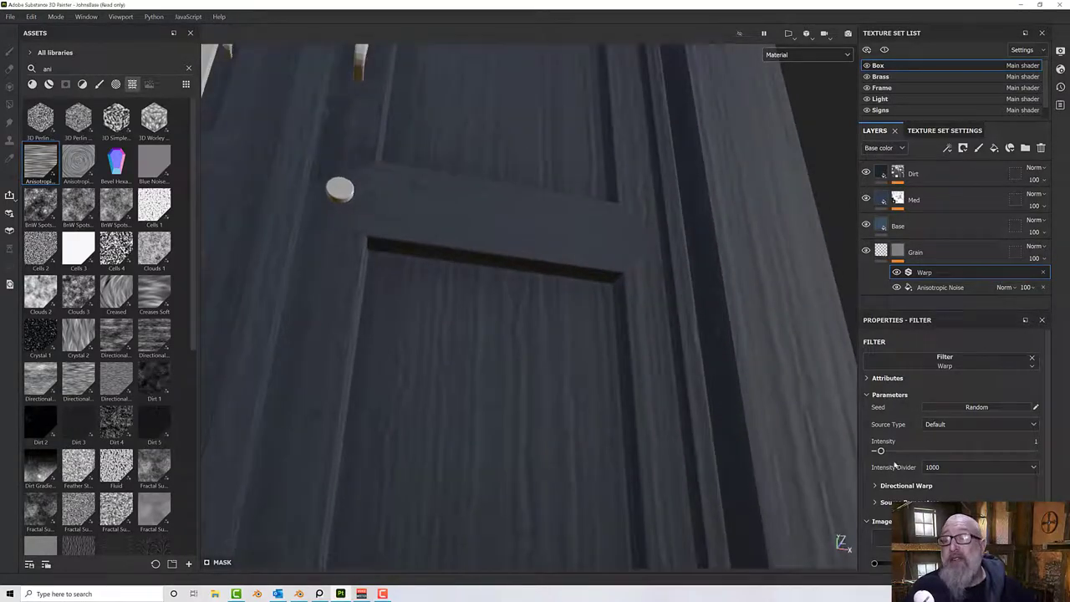
mouse_move(880, 453)
mouse_down()
mouse_move(915, 452)
mouse_move(881, 457)
mouse_up()
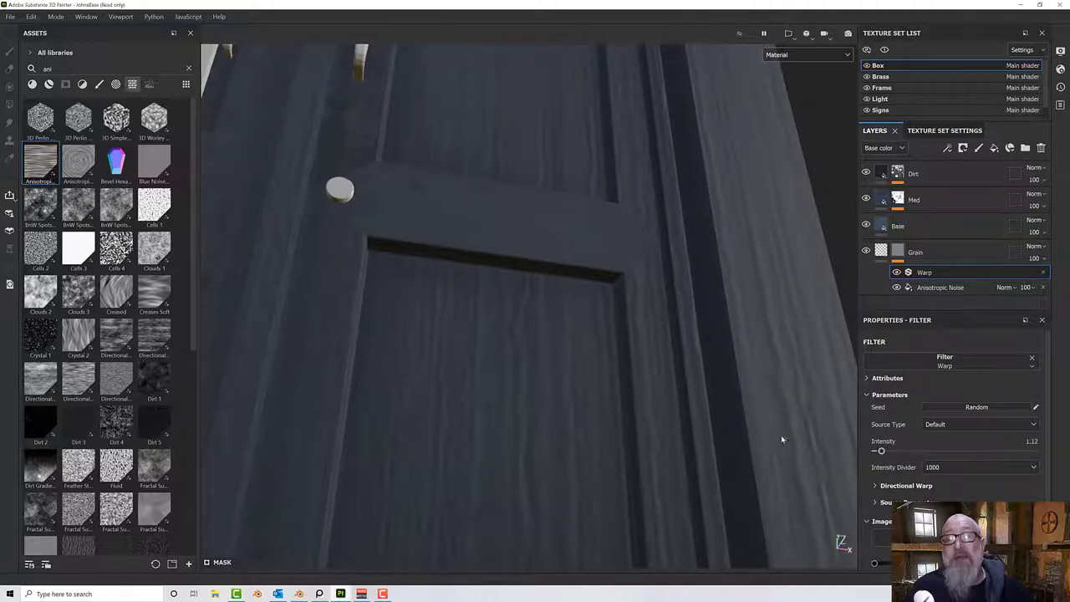
scroll(499, 385, down, 5)
alt+drag(500, 385, 477, 421)
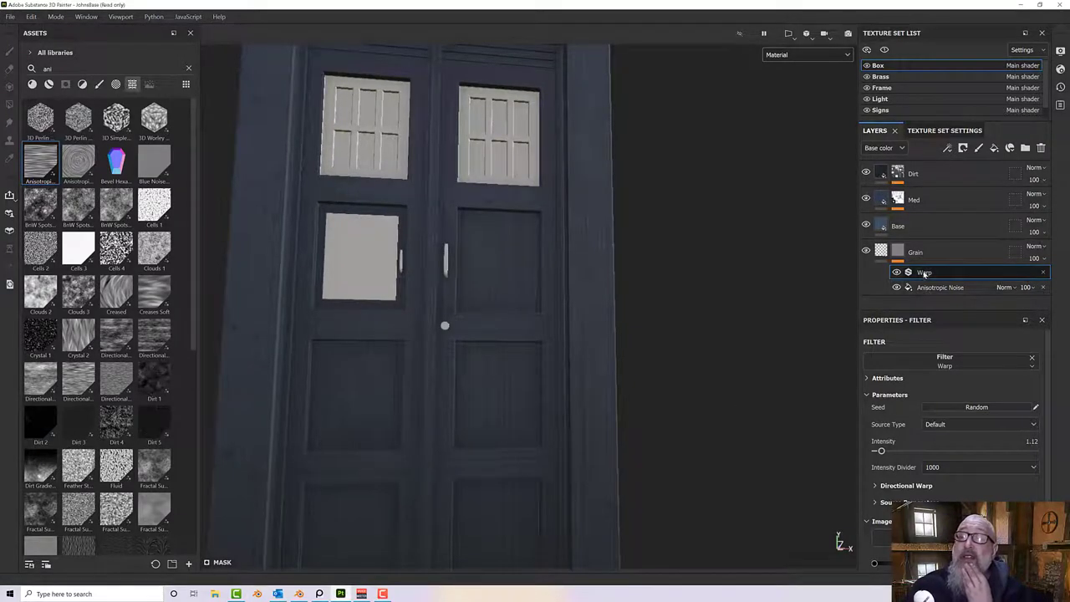
Add a fill above the Warp filter in the Grain mask and assign Directional Noise 2 as its grayscale.
right_click(924, 273)
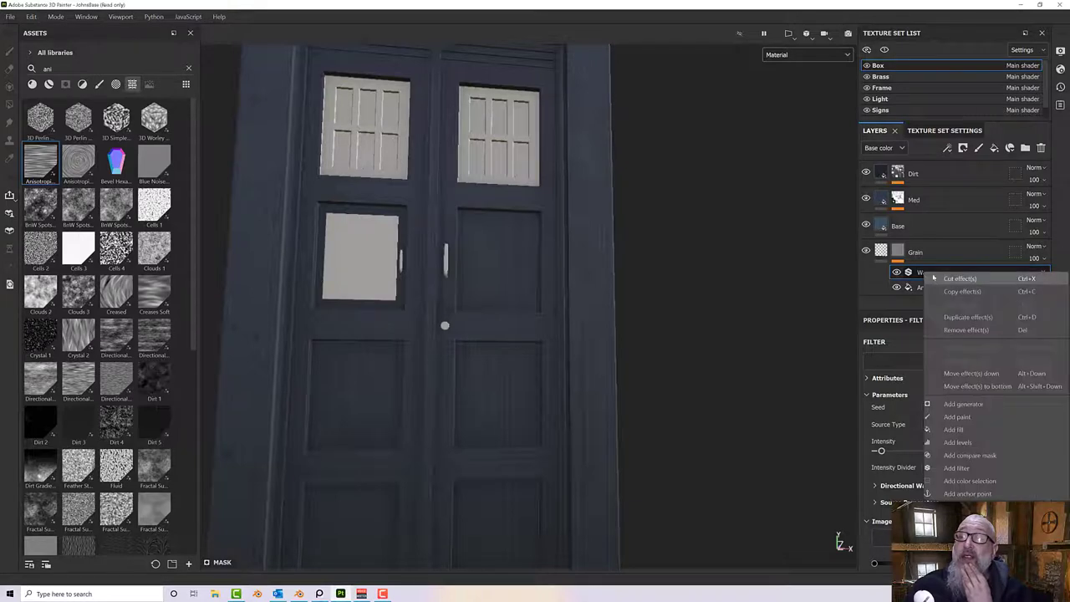
click(958, 429)
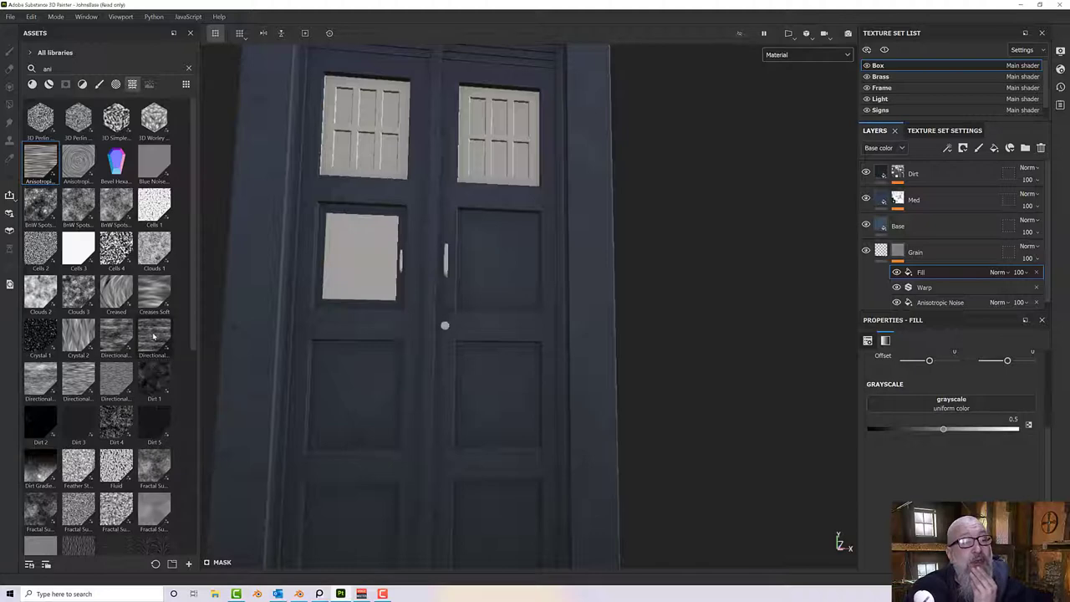
mouse_move(86, 388)
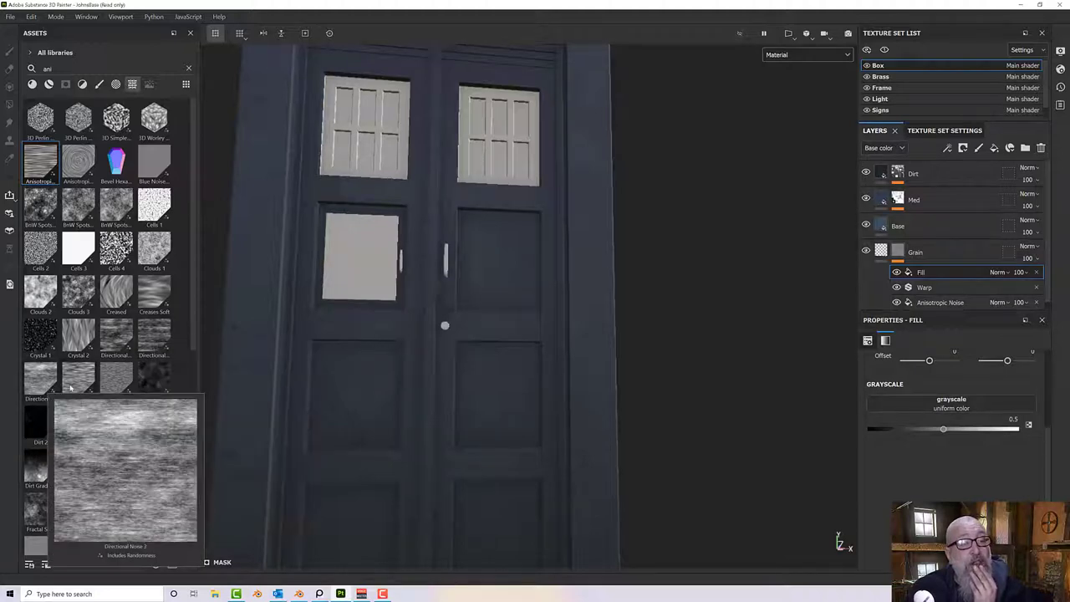
mouse_move(150, 343)
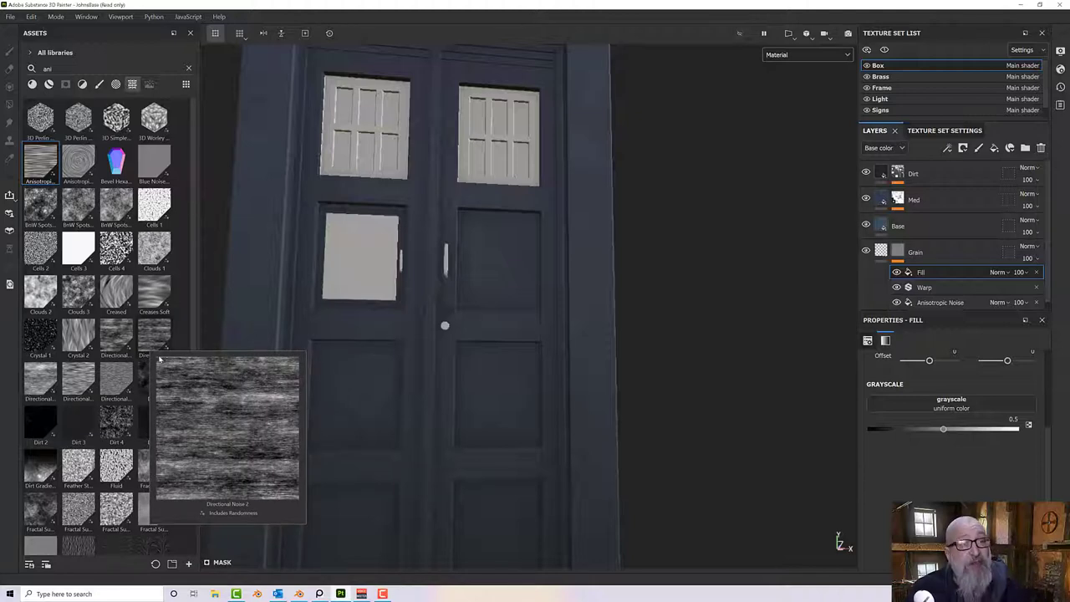
drag(152, 336, 917, 405)
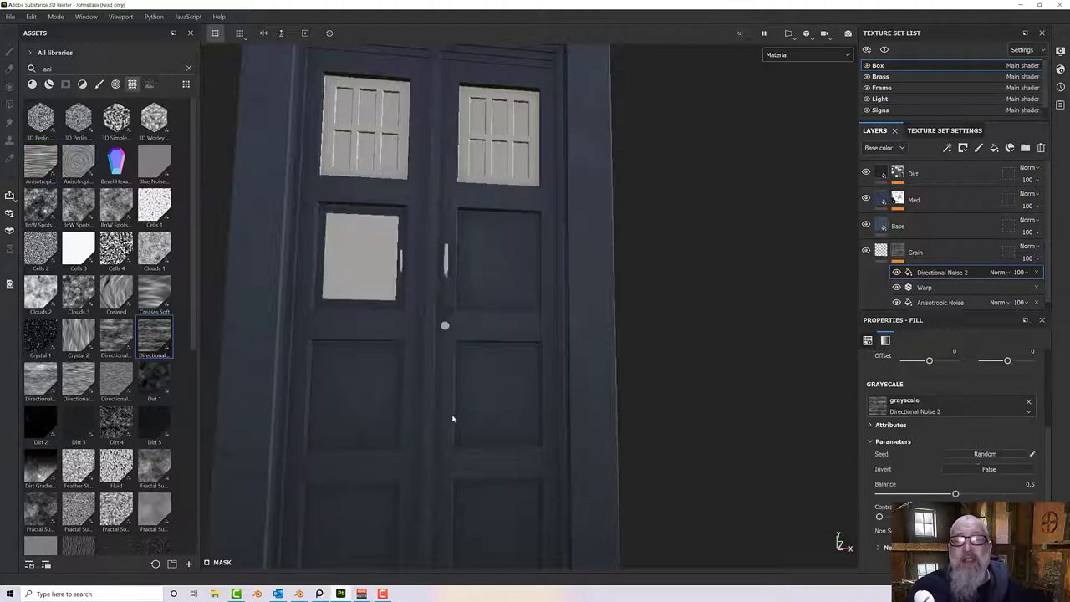
Set the Directional Noise 2 fill's UV rotation to 90 and its scale to 2.
scroll(483, 422, up, 5)
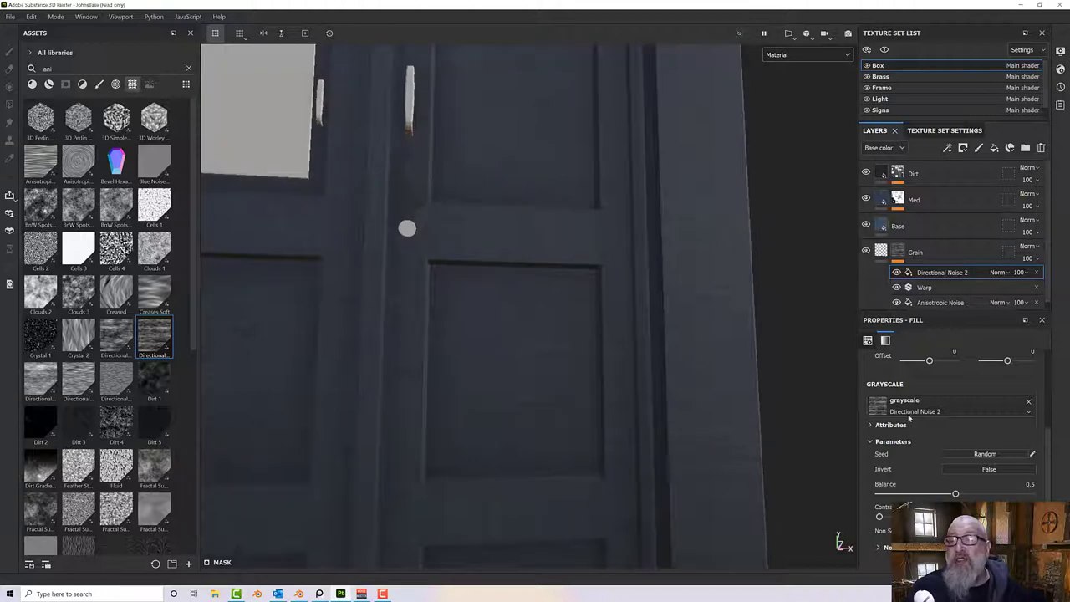
scroll(937, 430, up, 3)
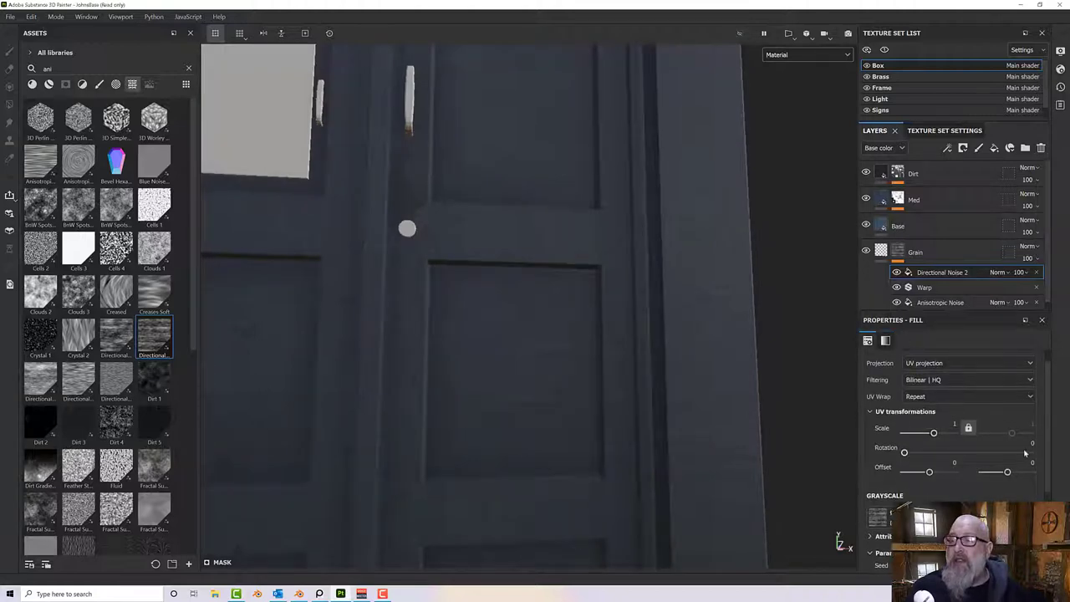
text(90)
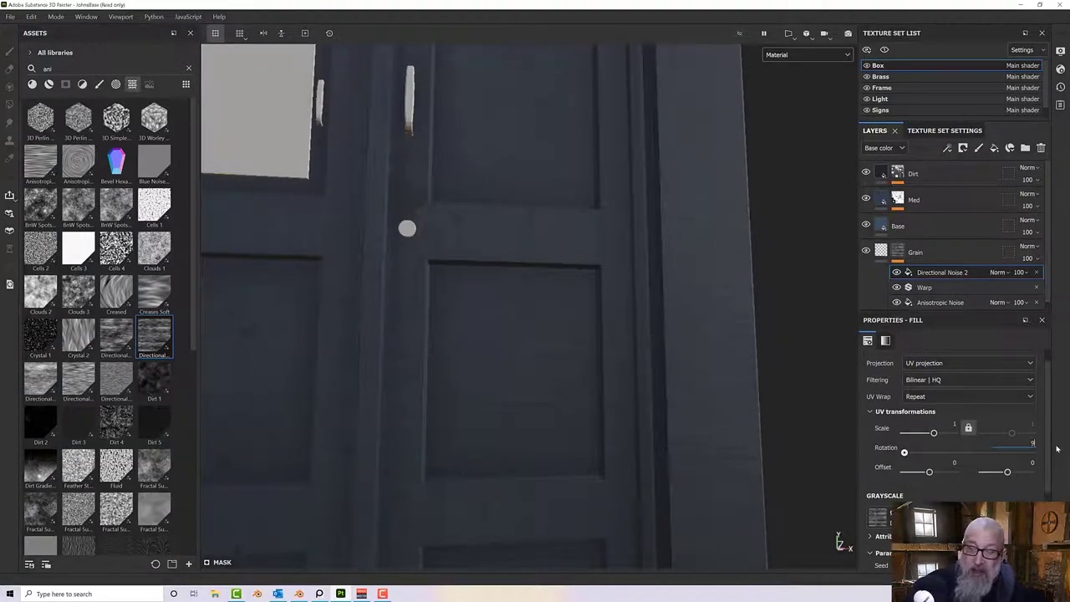
key(Return)
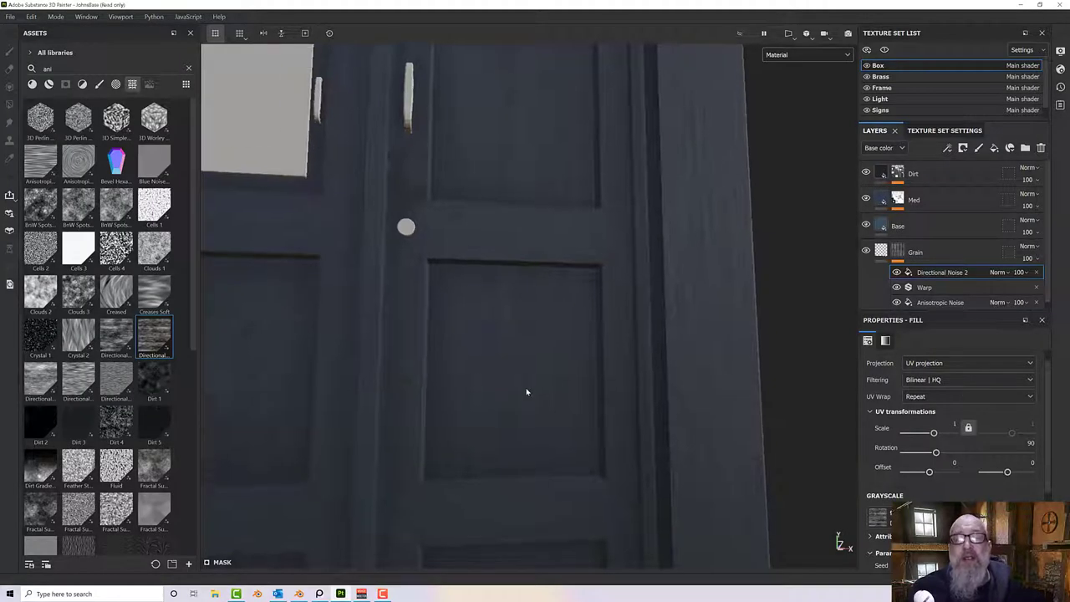
alt+drag(525, 389, 583, 393)
scroll(583, 394, up, 3)
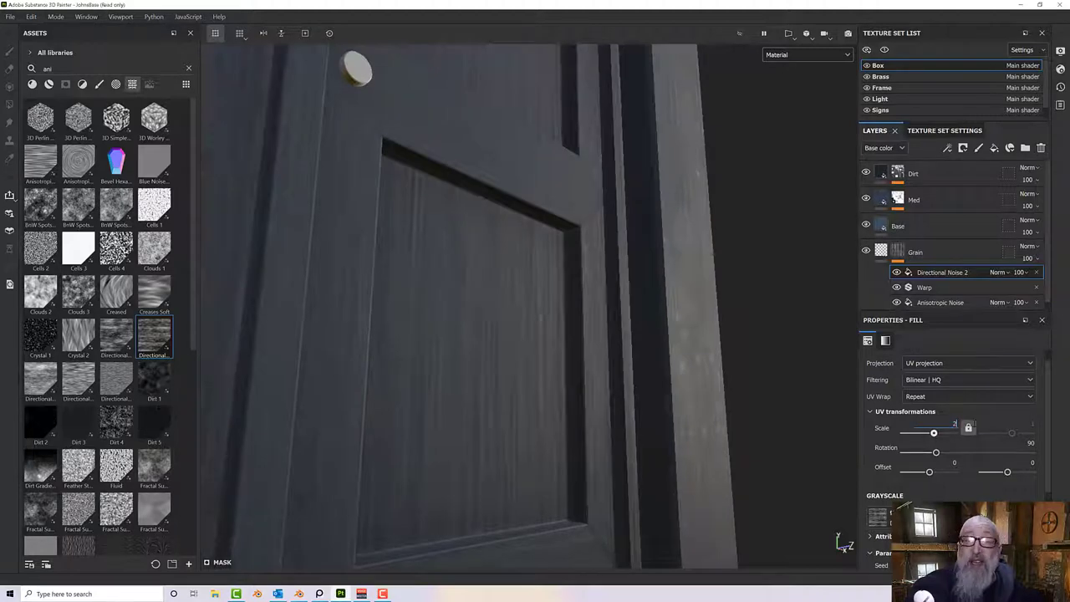
key(Return)
scroll(583, 376, down, 1)
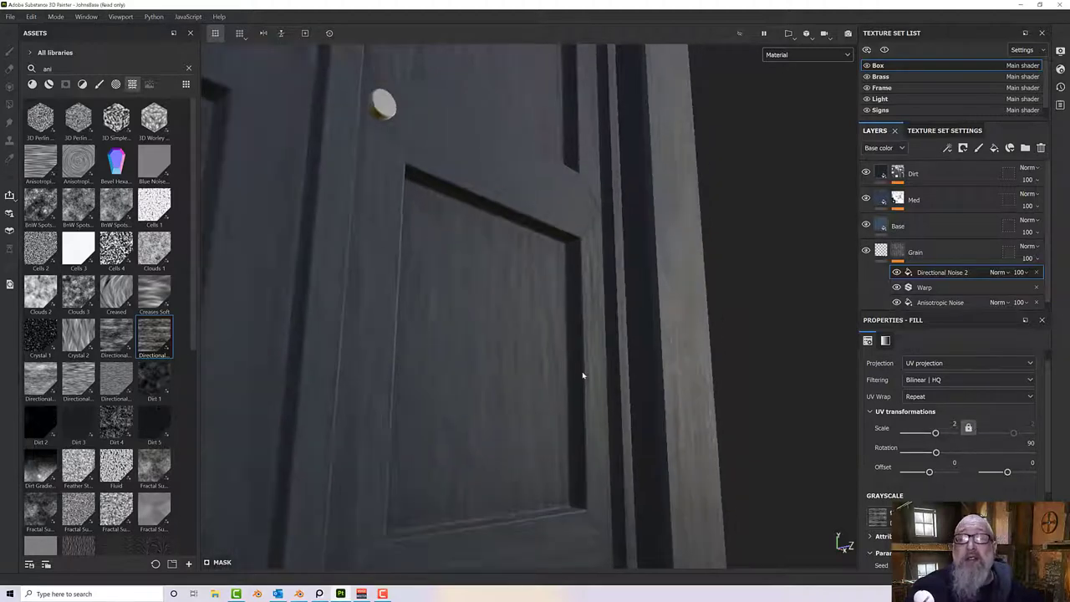
Set the Directional Noise 2 fill's blend mode to Linear dodge (Add).
click(999, 273)
click(1000, 275)
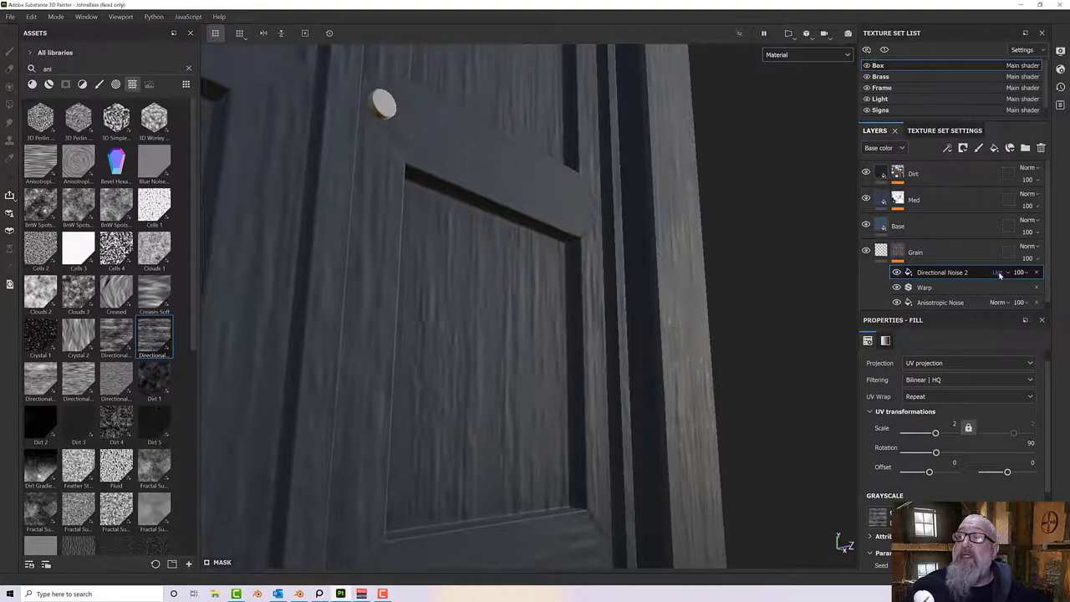
click(999, 272)
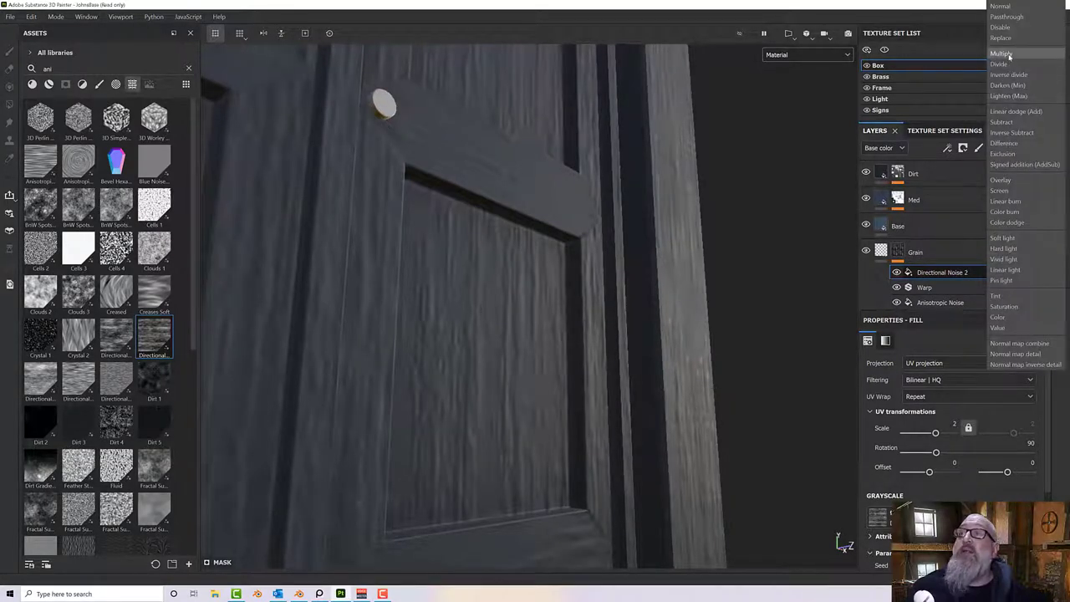
click(1013, 113)
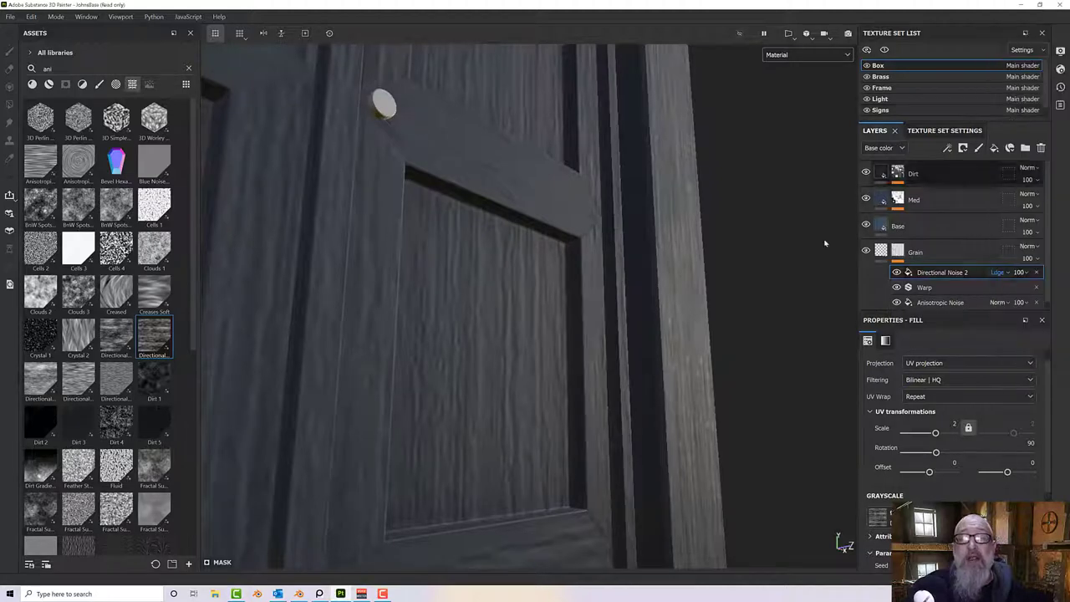
alt+drag(824, 239, 660, 341)
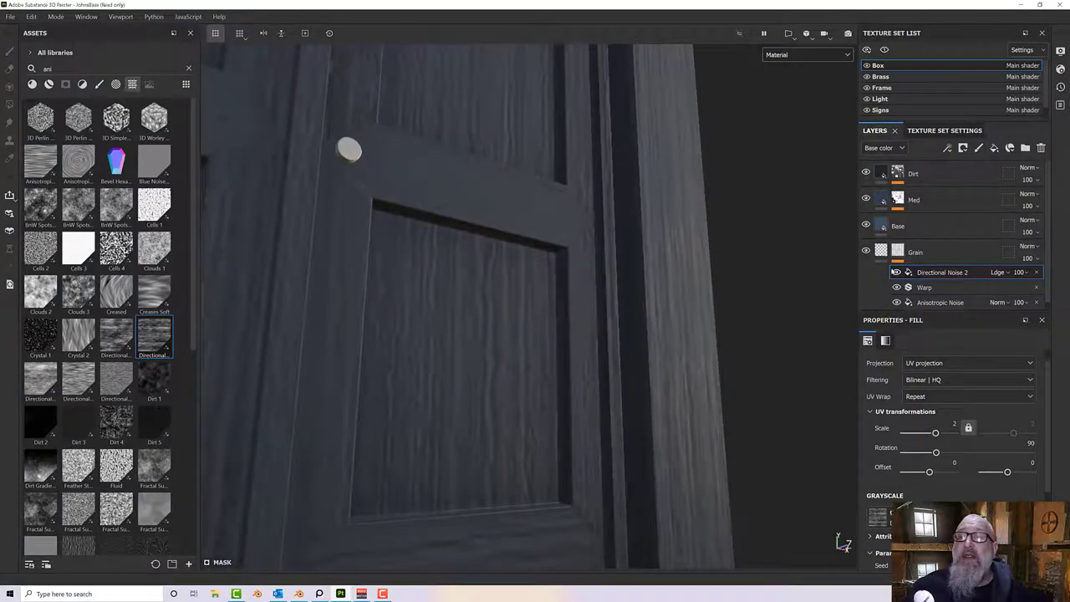
Toggle the Directional Noise 2 fill's visibility to compare the door's wood grain with and without it.
click(896, 273)
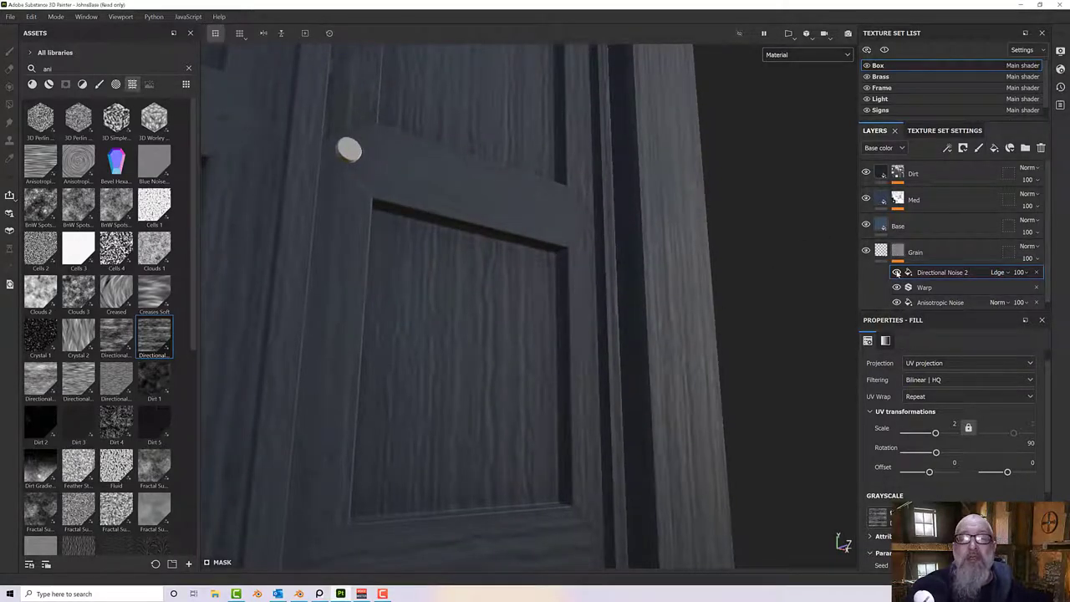
click(896, 273)
click(897, 273)
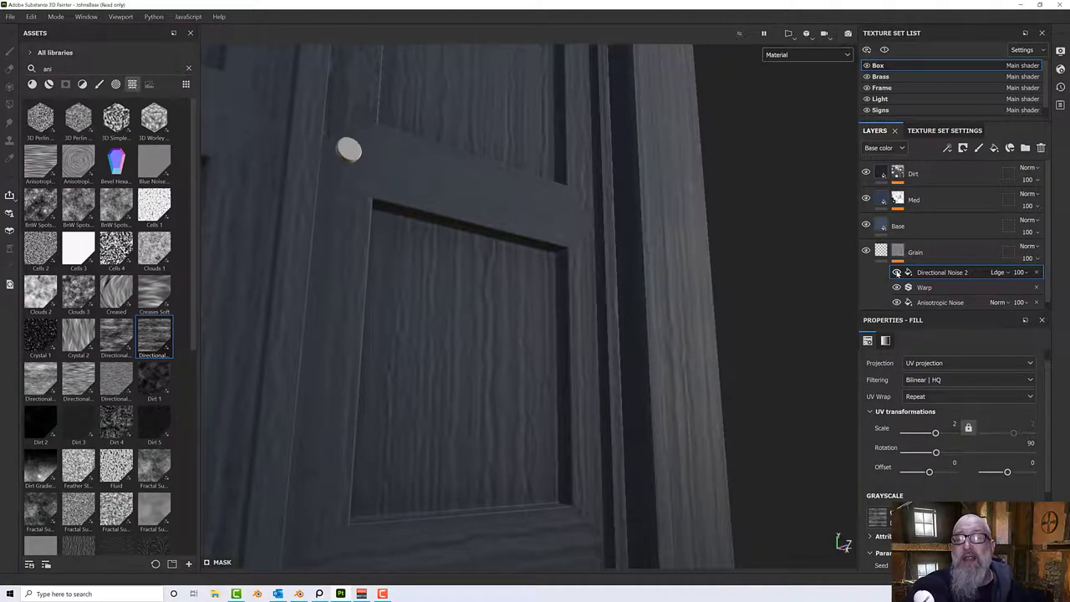
click(896, 273)
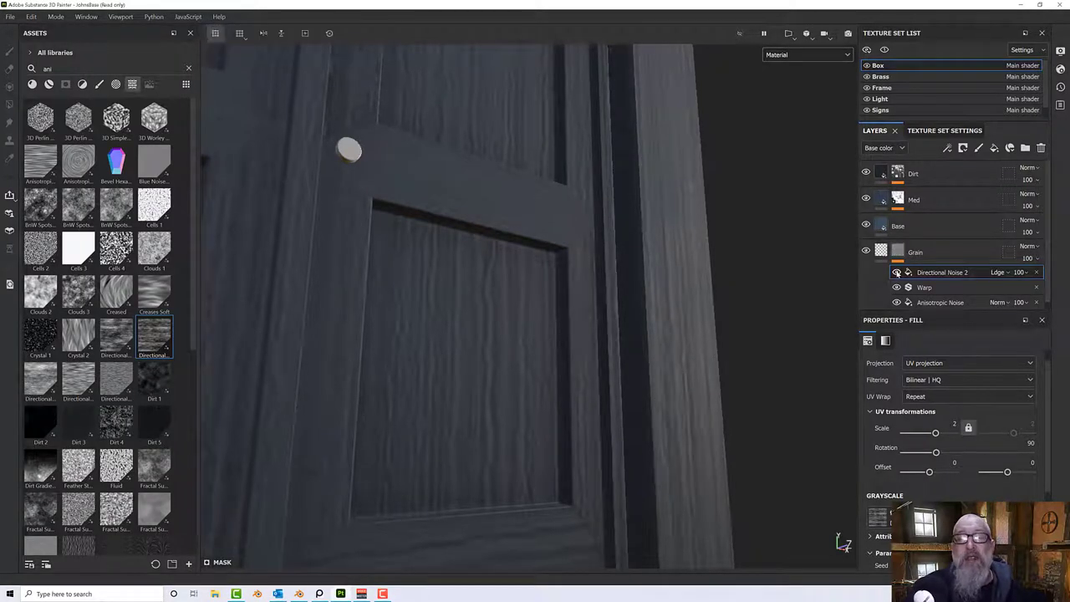
key(f)
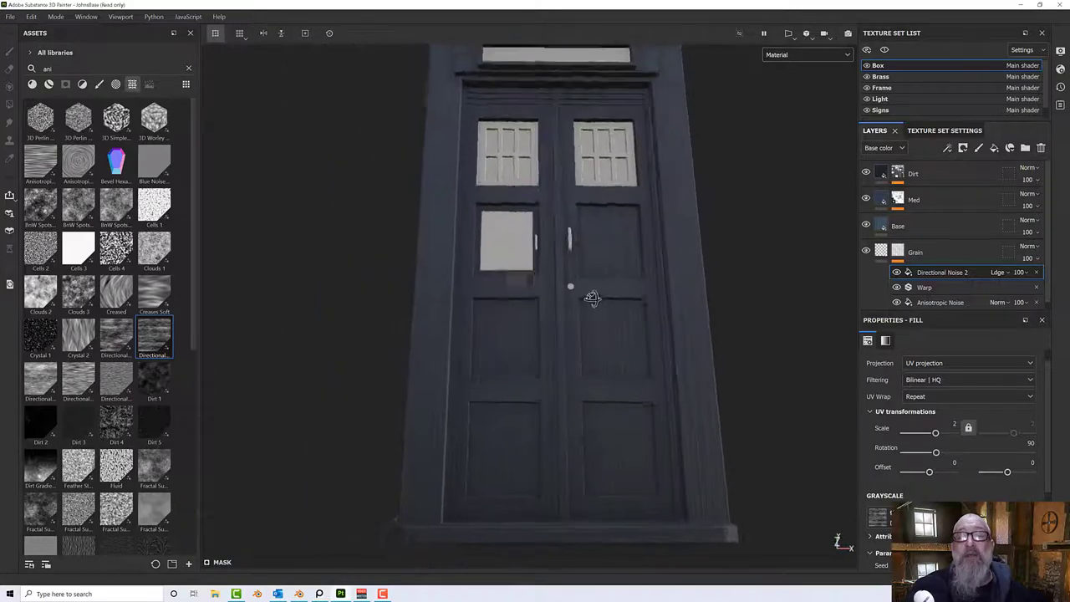
mouse_move(555, 298)
alt+mouse_down()
mouse_move(565, 281)
mouse_move(582, 323)
mouse_move(559, 226)
mouse_move(555, 307)
alt+mouse_up()
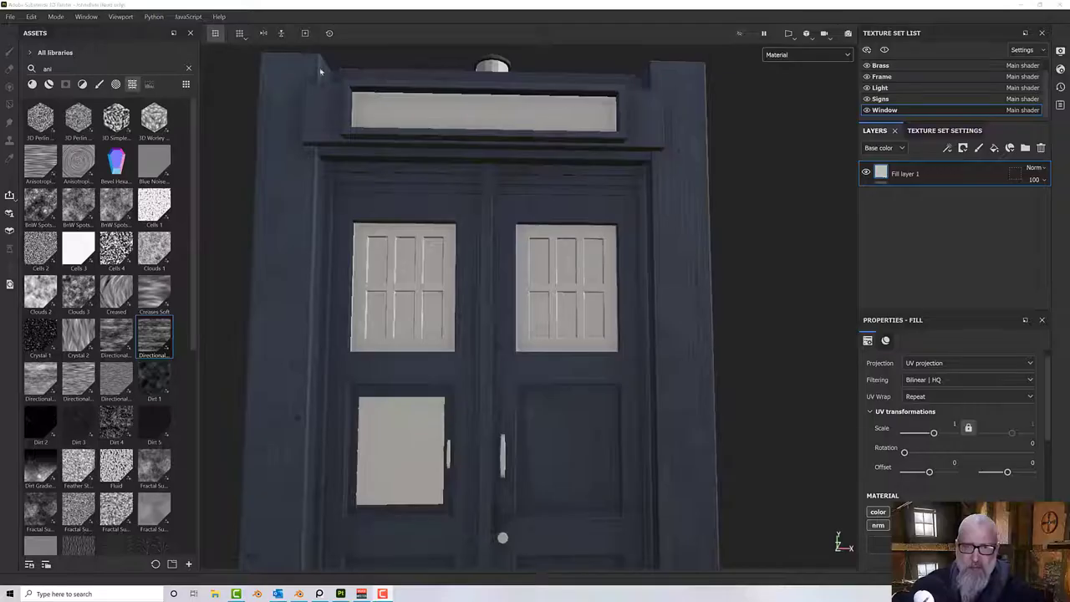
Delete the existing fill layer of the Window texture set and add two new fill layers.
click(1040, 148)
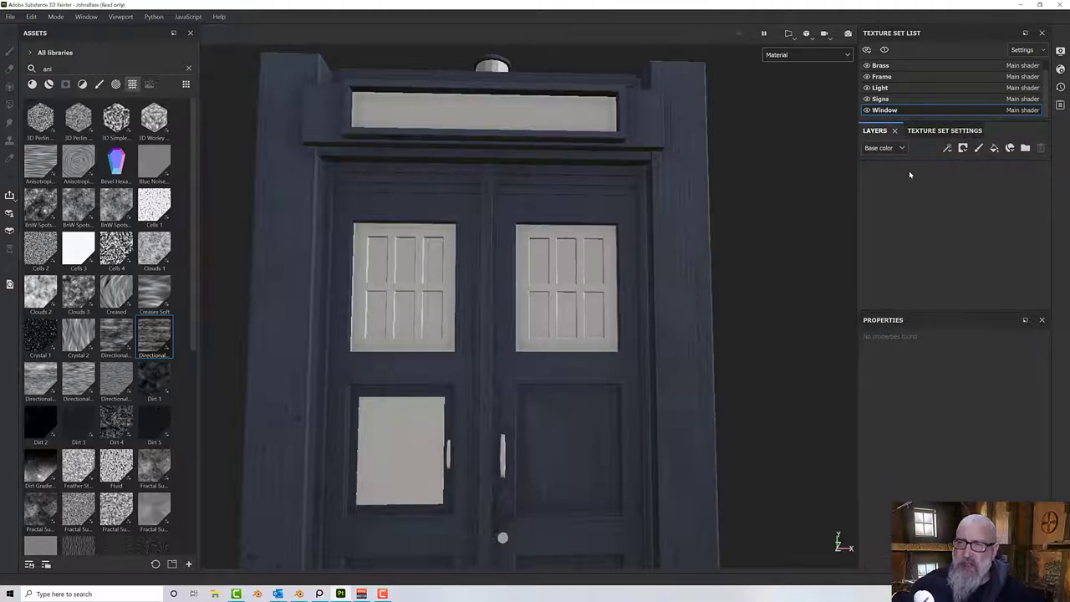
click(994, 149)
click(994, 149)
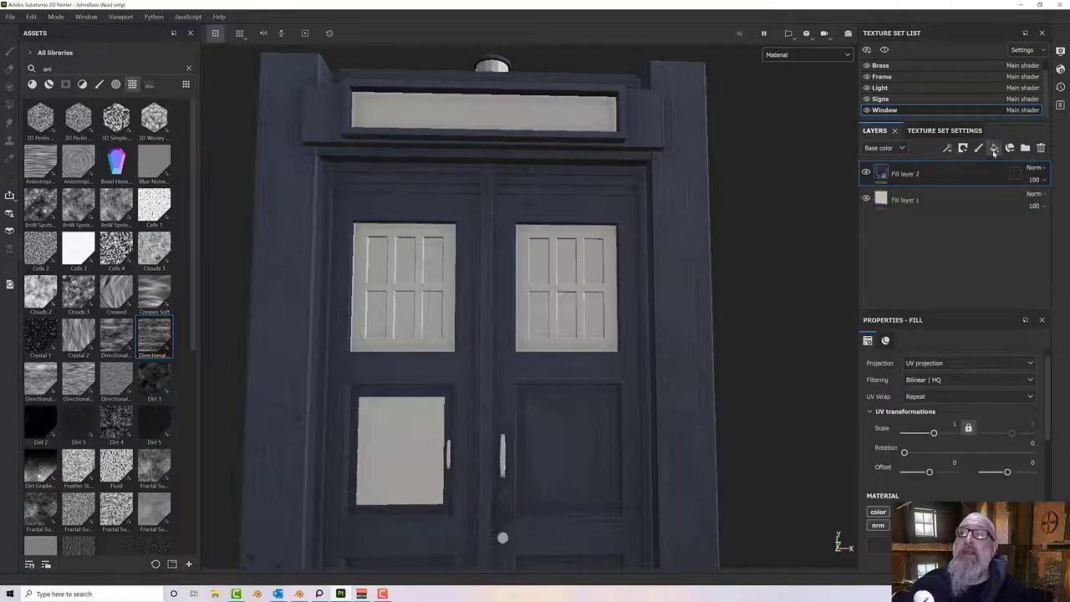
Apply the blue Plastic Matte material to Fill layer 1 and hide Fill layer 2 above it.
click(930, 201)
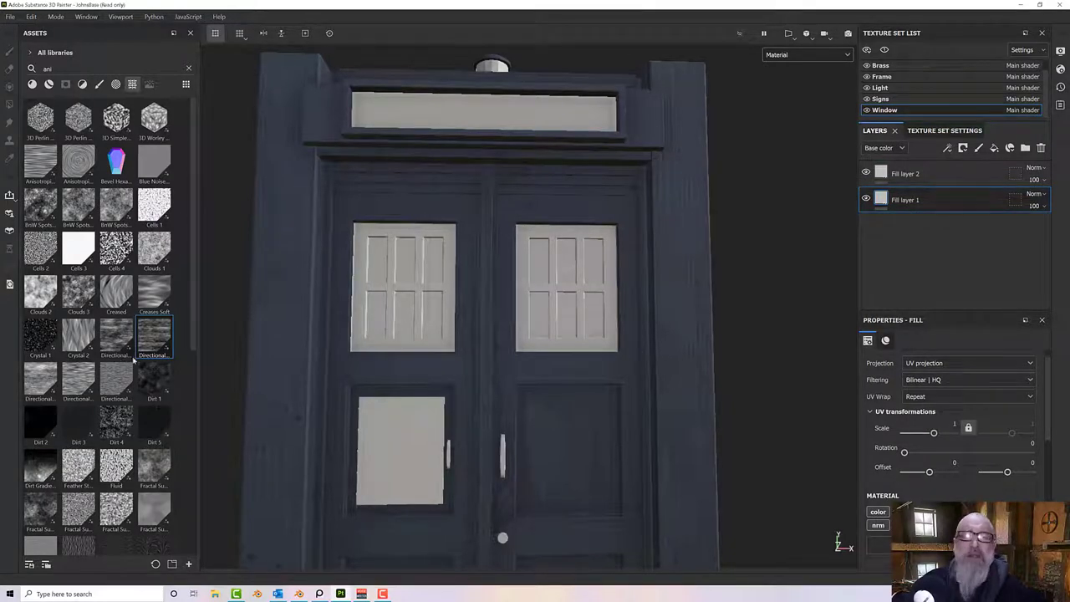
click(188, 68)
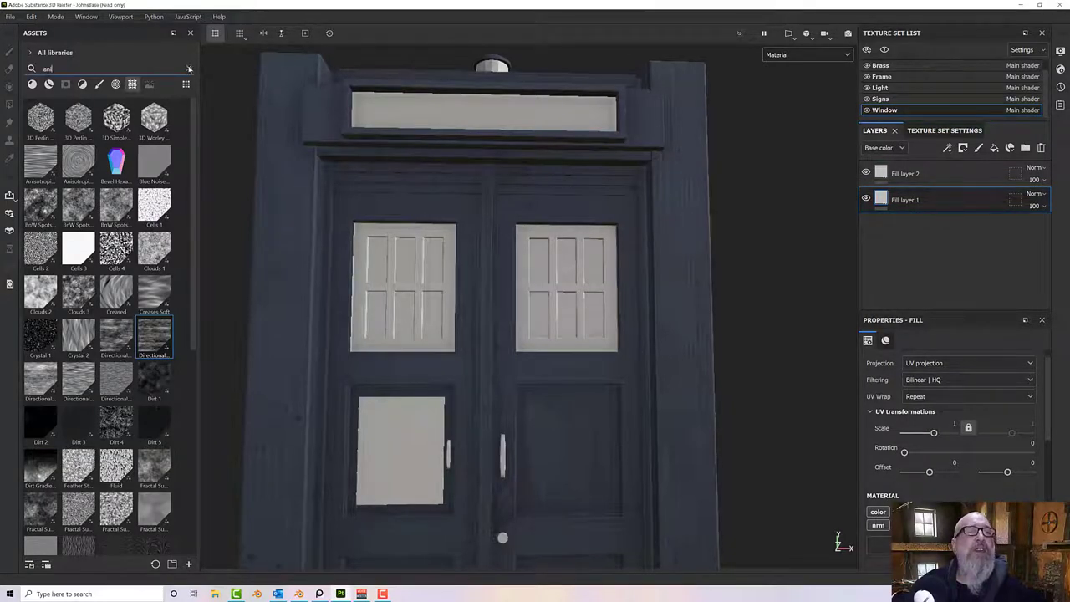
click(31, 84)
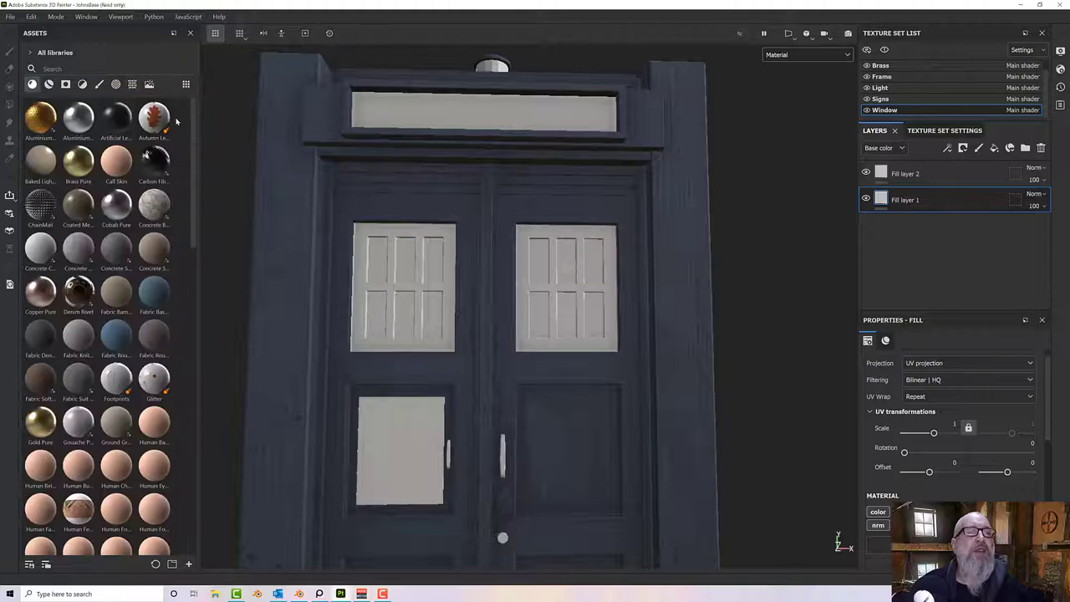
scroll(192, 167, down, 5)
scroll(196, 251, down, 10)
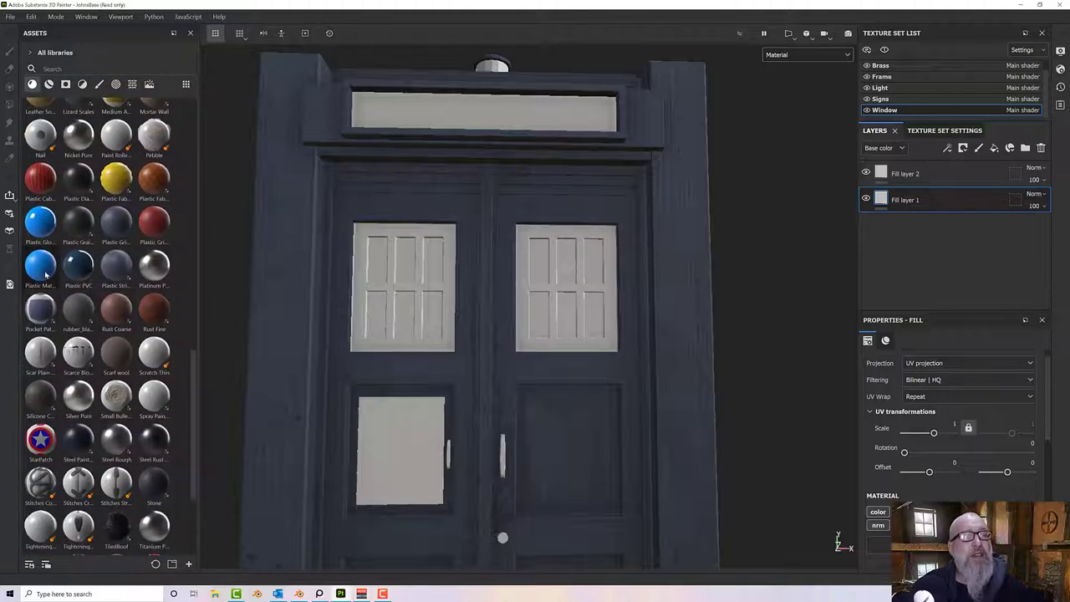
drag(48, 279, 928, 443)
scroll(920, 457, down, 1)
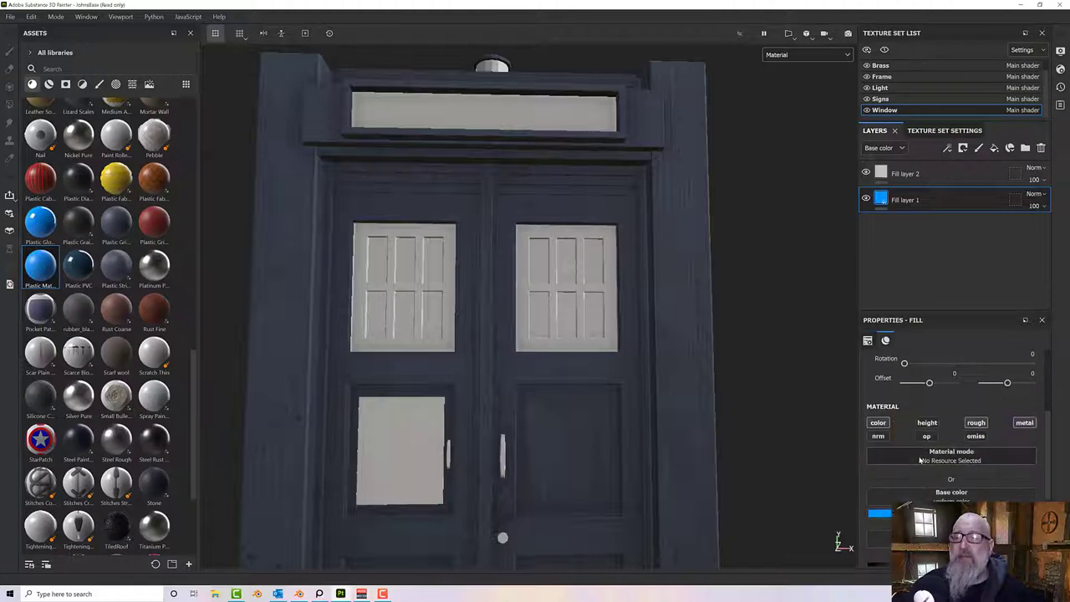
click(866, 173)
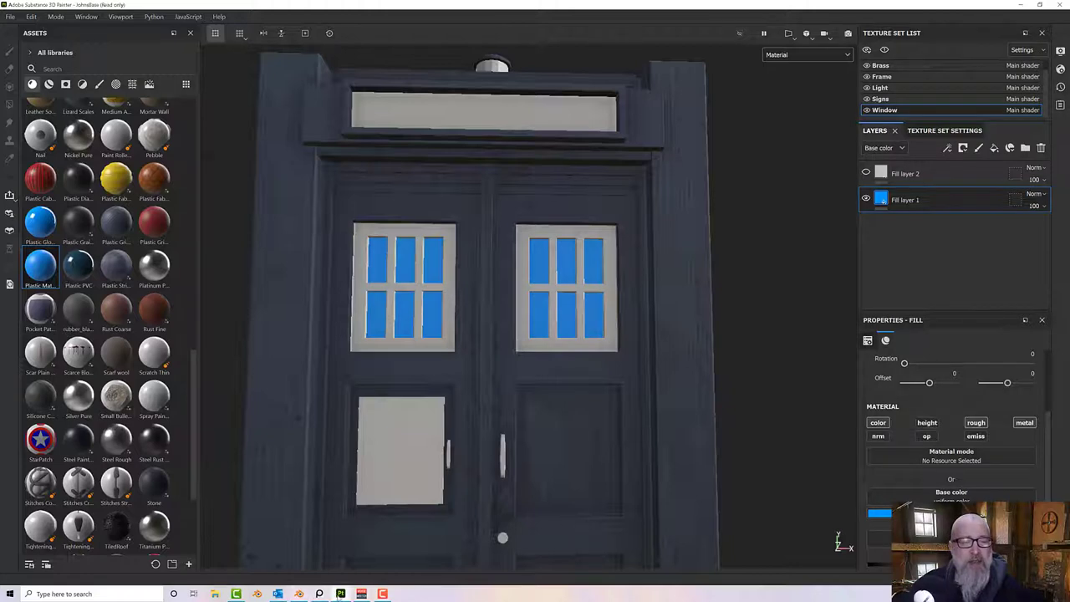
Switch to the reference image viewer and examine the smooth and textured glass panes of the police box windows.
click(319, 594)
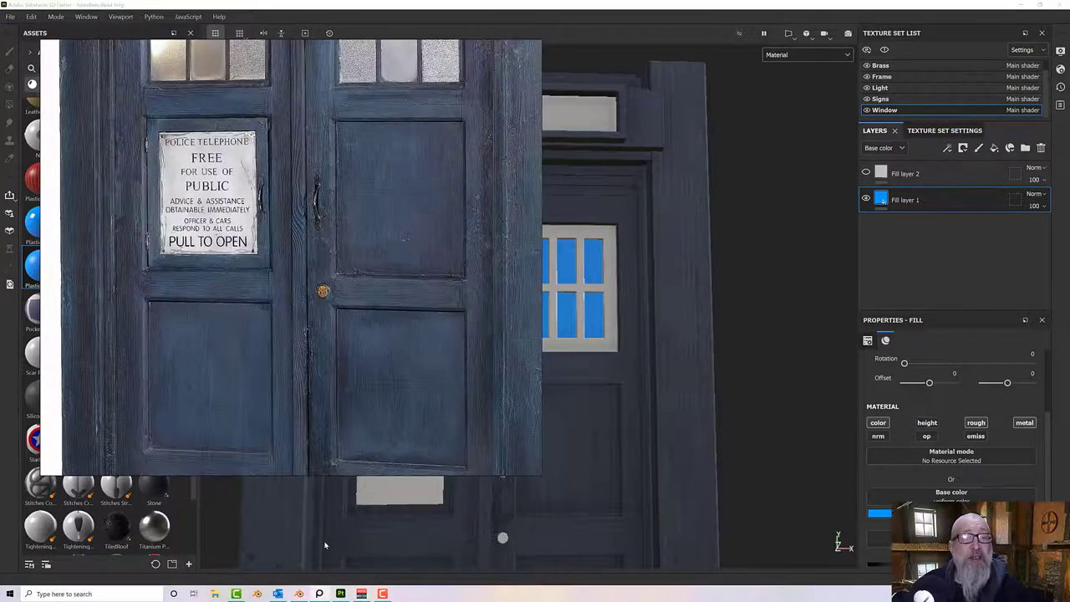
scroll(321, 345, up, 2)
scroll(321, 346, down, 1)
middle_drag(377, 311, 381, 514)
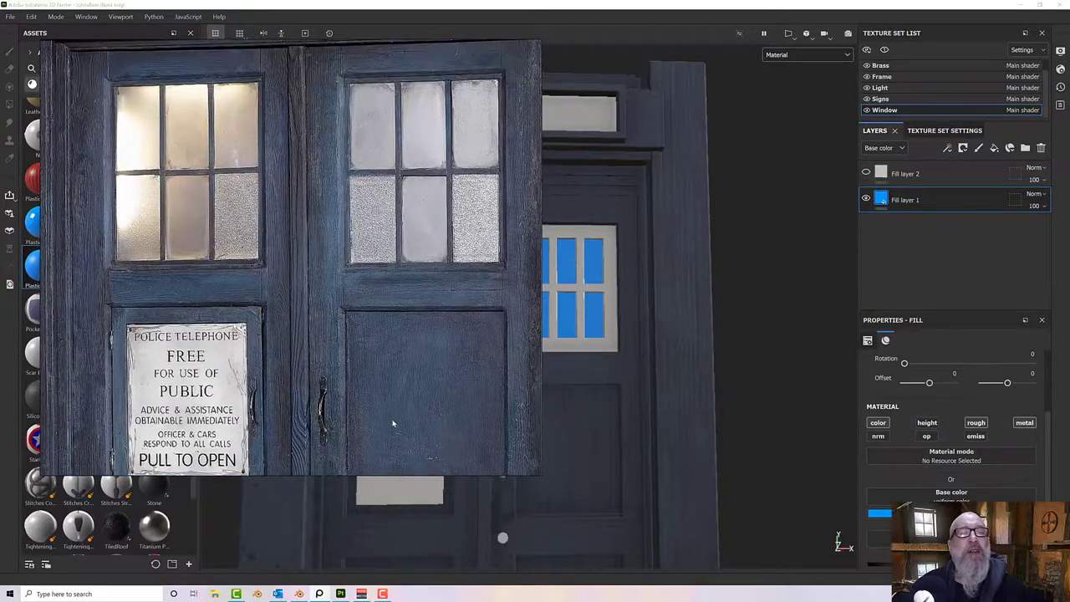
middle_drag(394, 423, 393, 470)
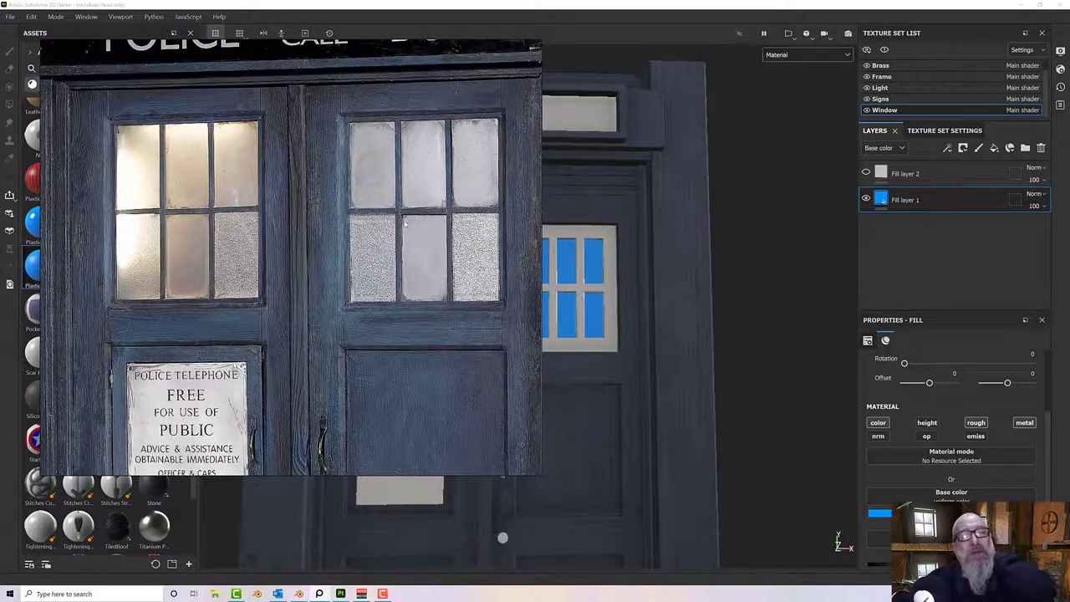
scroll(432, 255, up, 5)
scroll(433, 258, up, 2)
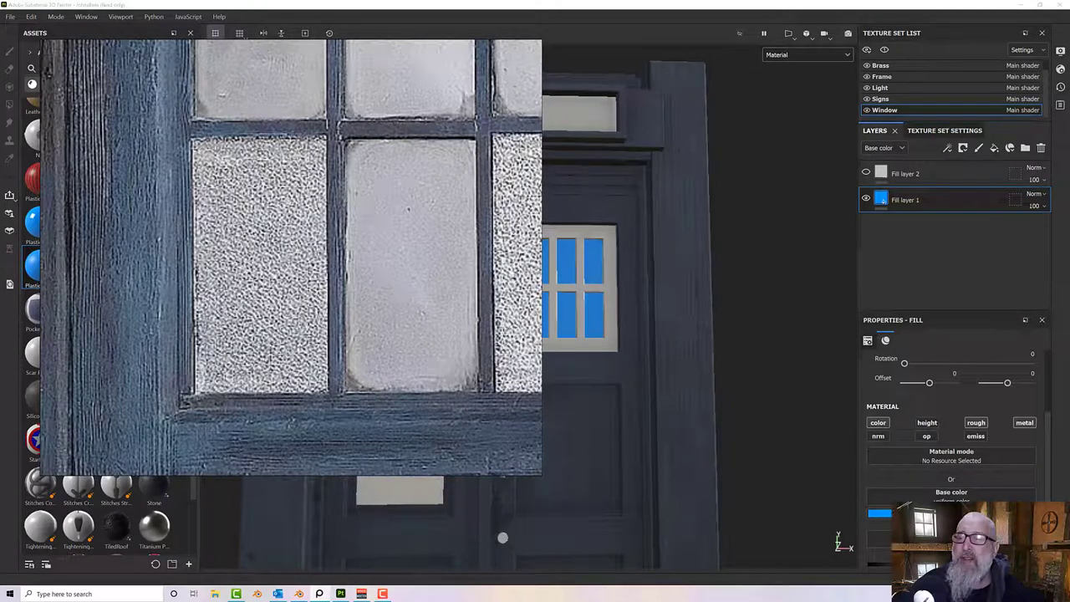
Set Fill layer 1's base color to the pale grey sampled from the smooth glass pane in the reference image.
click(601, 376)
click(434, 277)
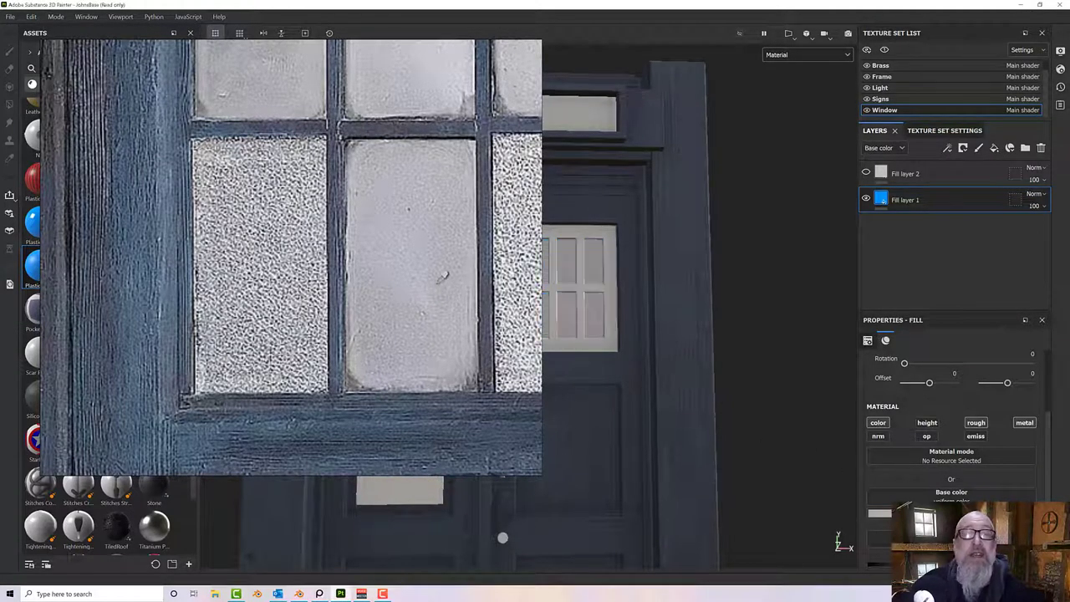
mouse_move(432, 273)
mouse_down()
mouse_move(430, 309)
mouse_move(433, 203)
mouse_move(412, 215)
mouse_move(423, 287)
mouse_up()
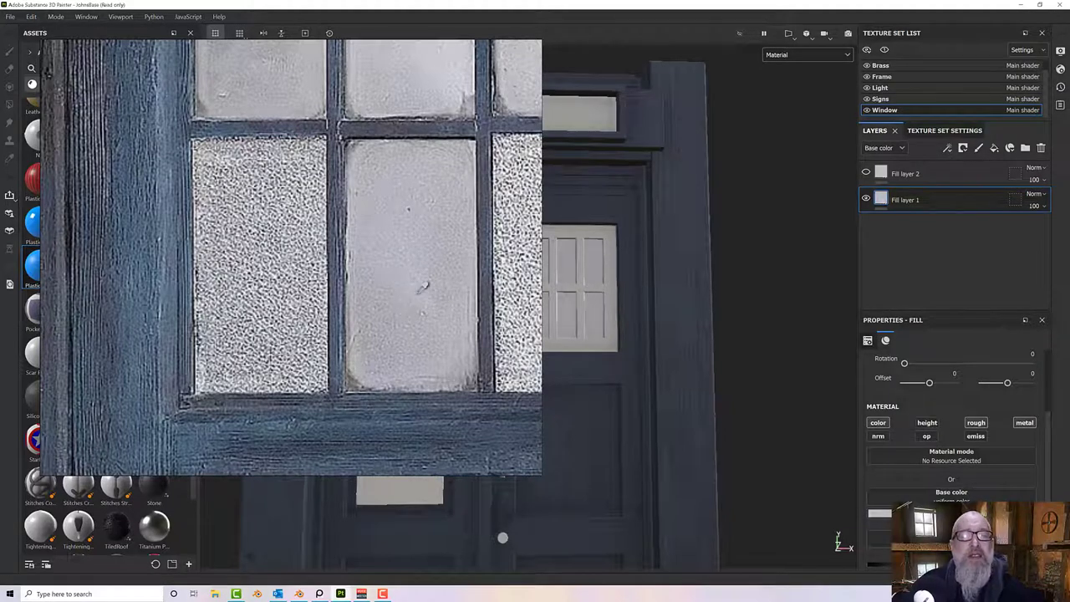
Show Fill layer 2, apply the Plastic Matte material, and sample its base color from the smooth reference pane's dirty lower corner.
click(879, 175)
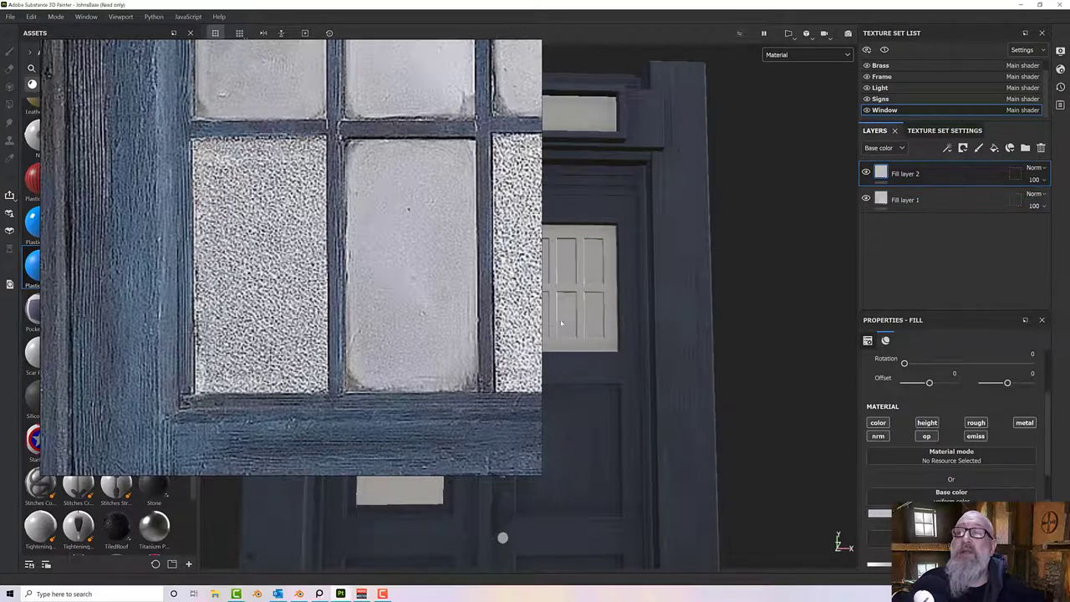
click(40, 267)
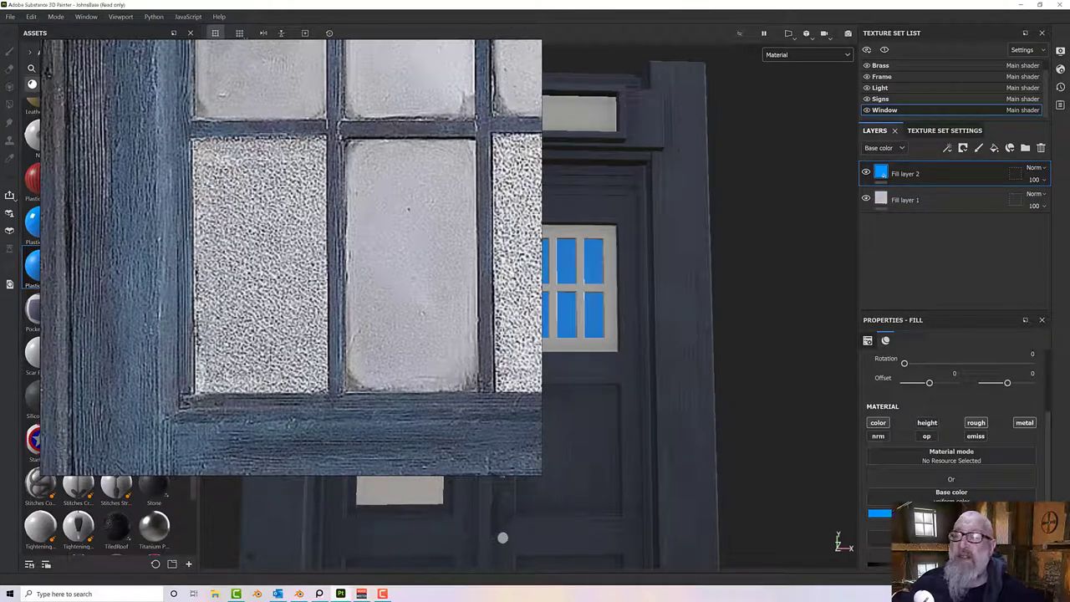
drag(1027, 514, 362, 375)
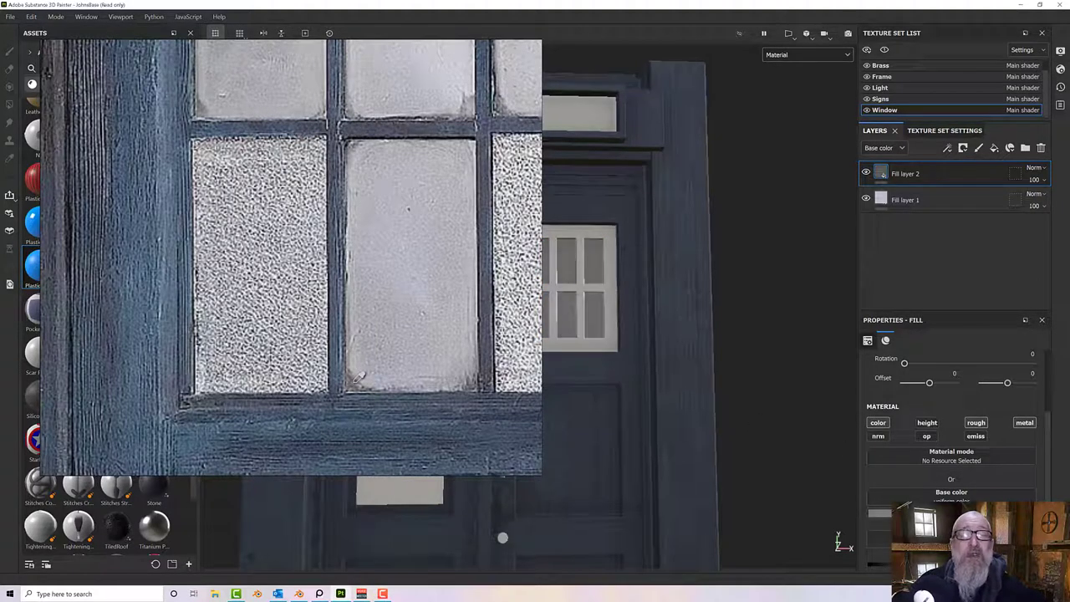
right_click(903, 173)
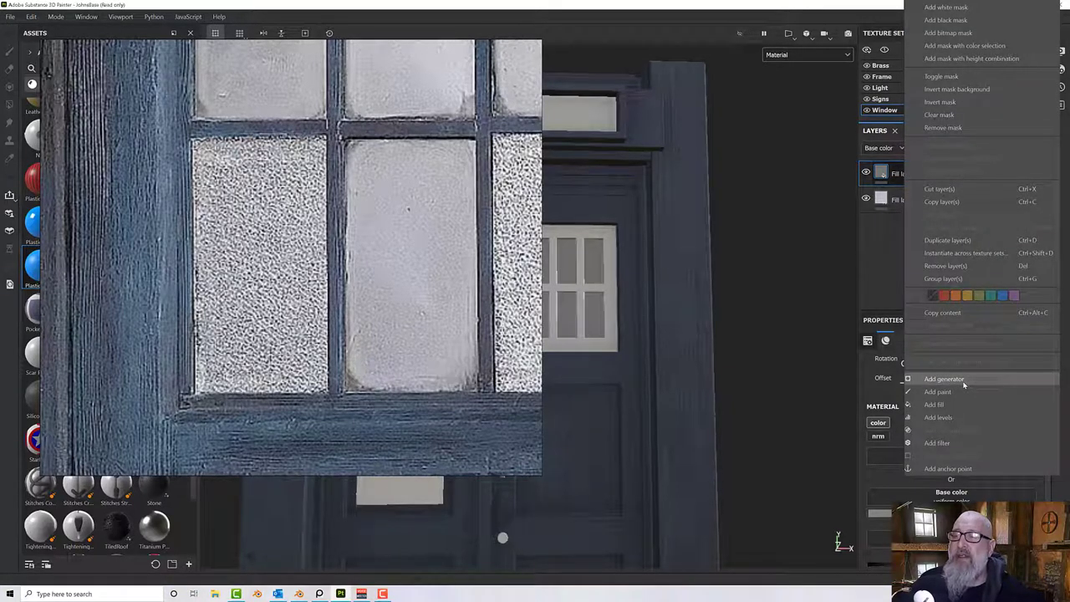
click(943, 379)
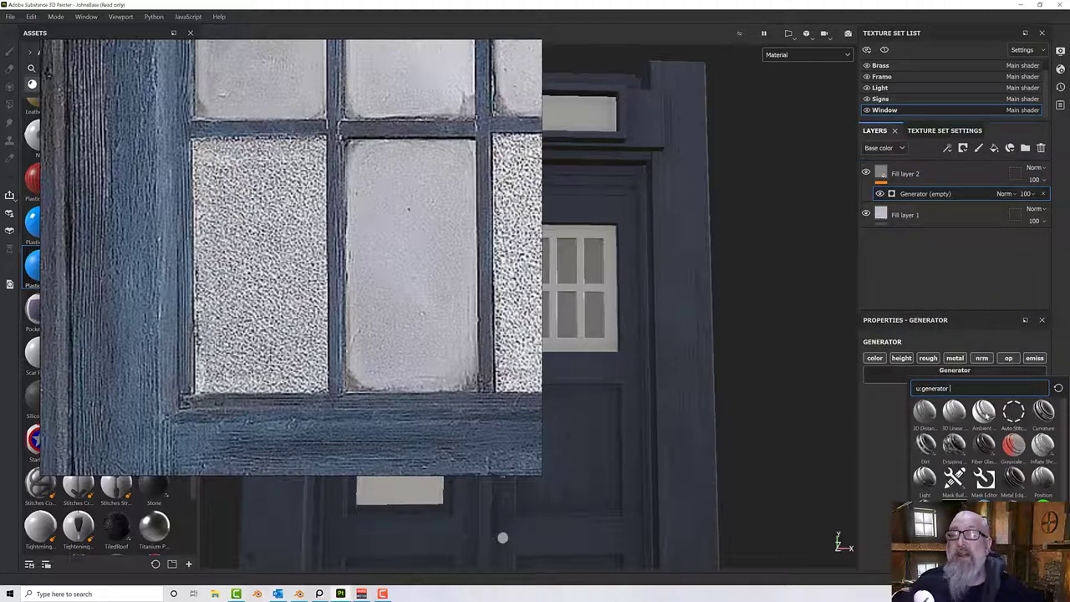
click(983, 410)
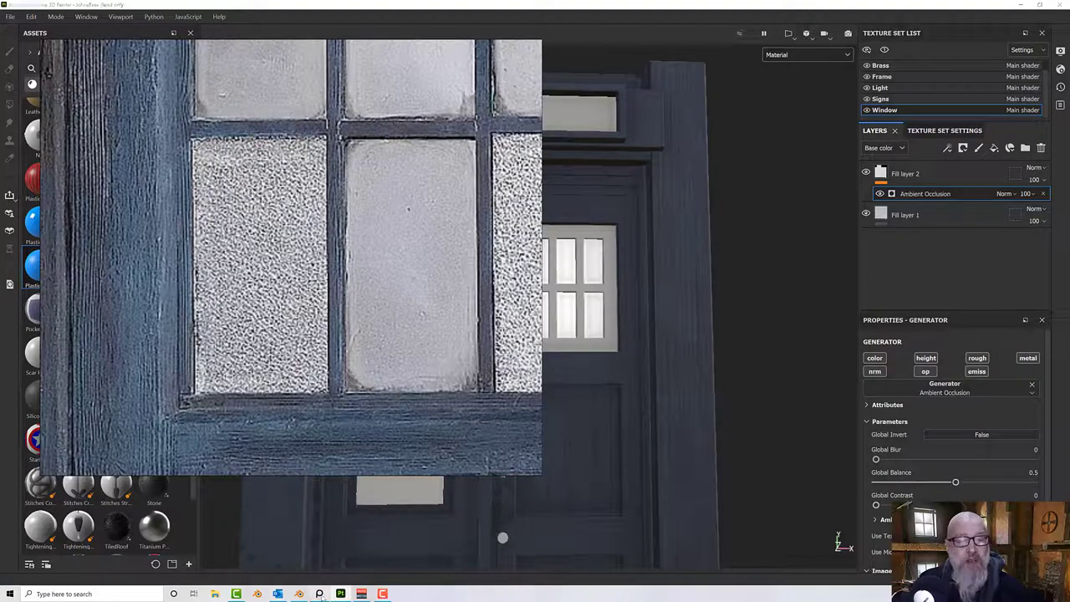
click(319, 594)
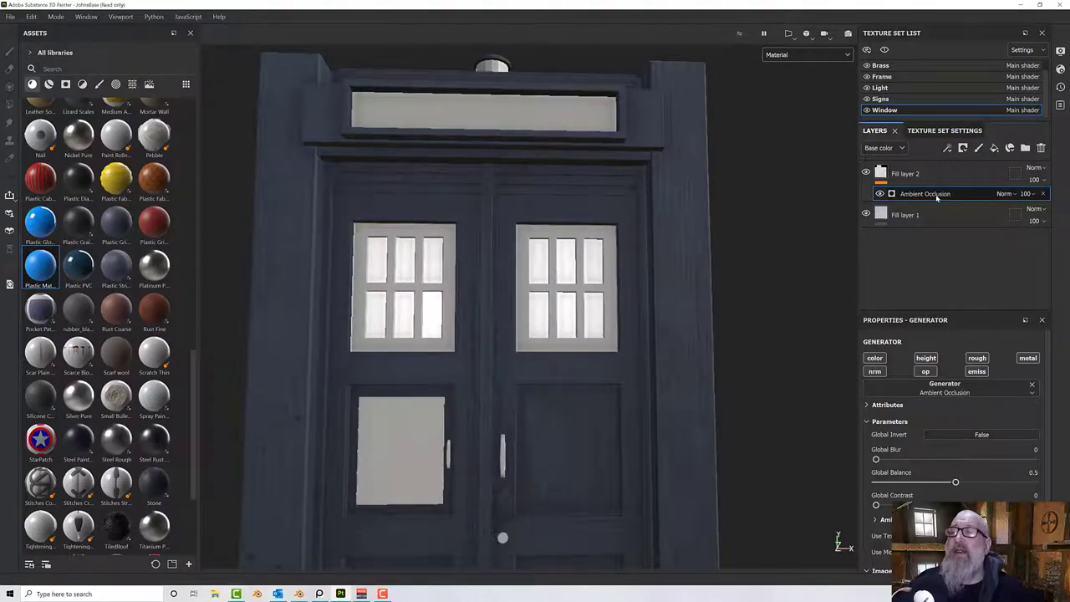
click(779, 53)
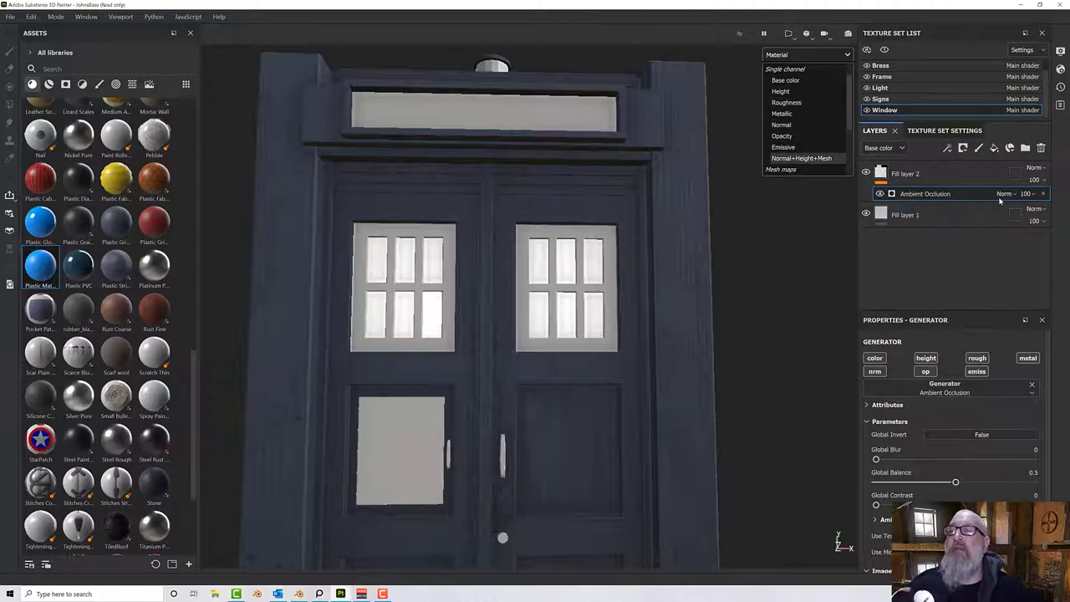
click(1045, 194)
click(1042, 194)
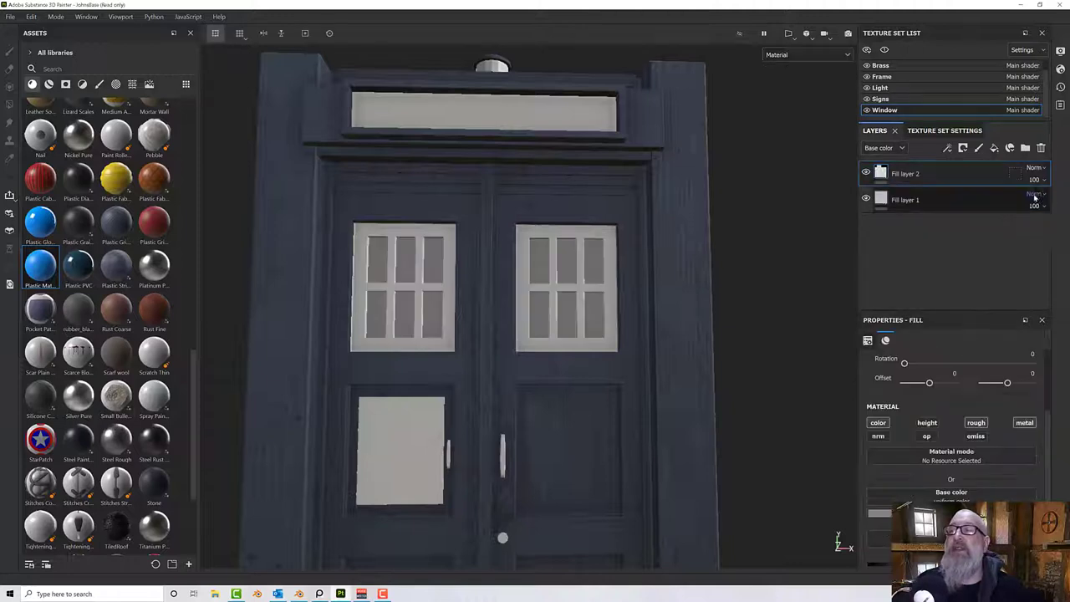
Add a black mask to Fill layer 2 and put an Ambient Occlusion generator on that mask.
right_click(924, 174)
click(955, 20)
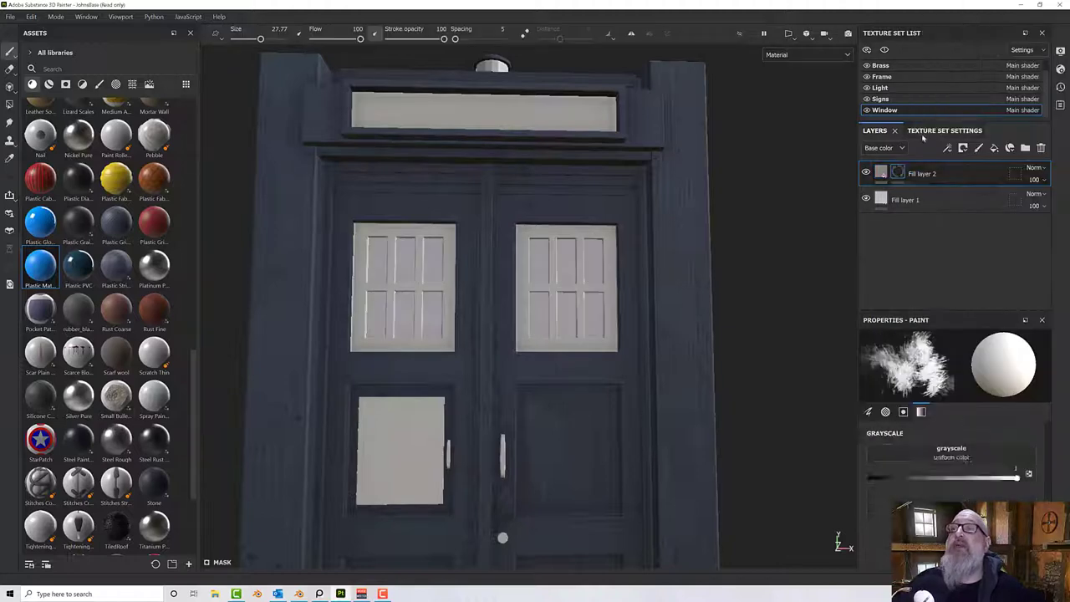
right_click(900, 173)
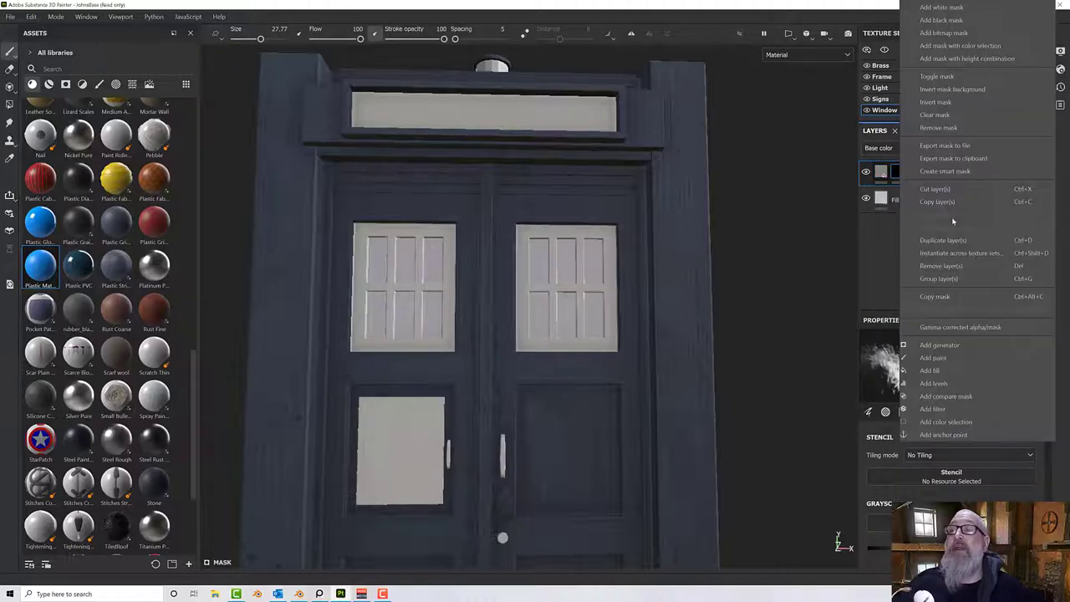
click(939, 346)
click(925, 365)
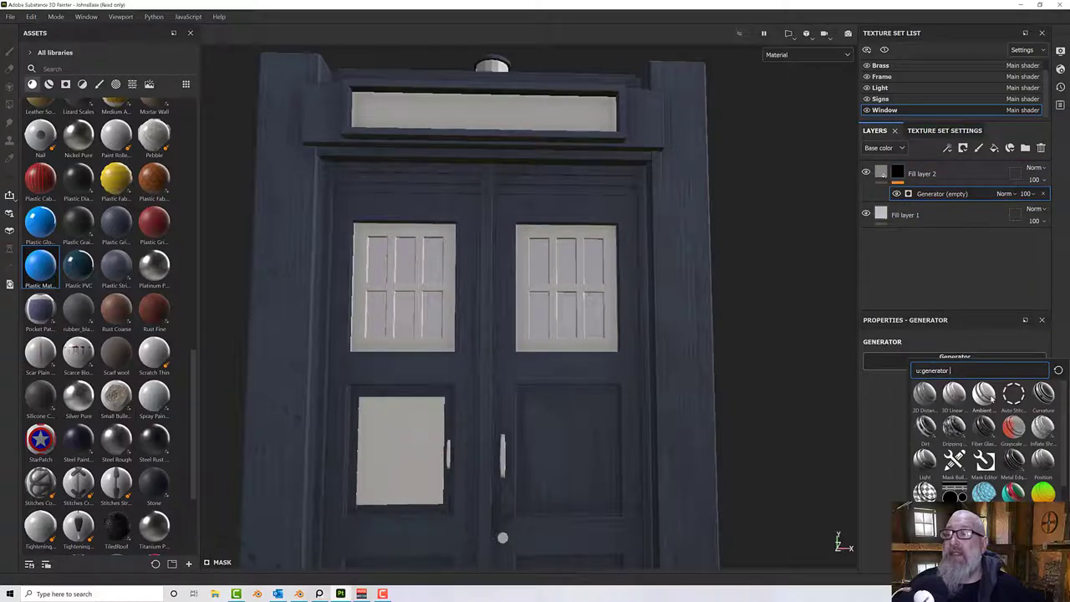
click(982, 392)
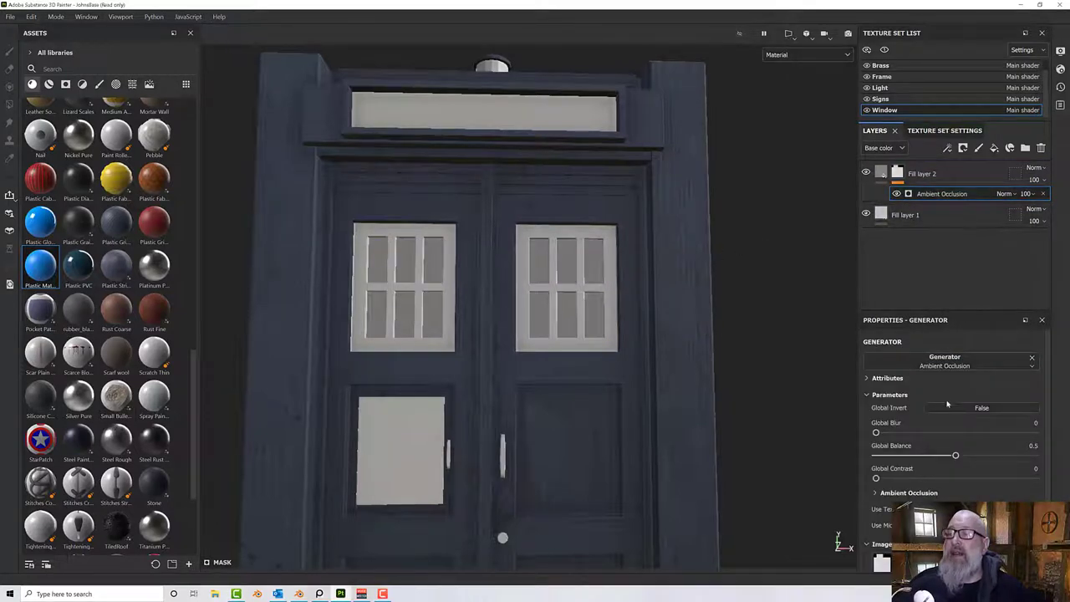
Display the Mask channel on the model and set the Ambient Occlusion generator's Global Invert to True.
click(813, 55)
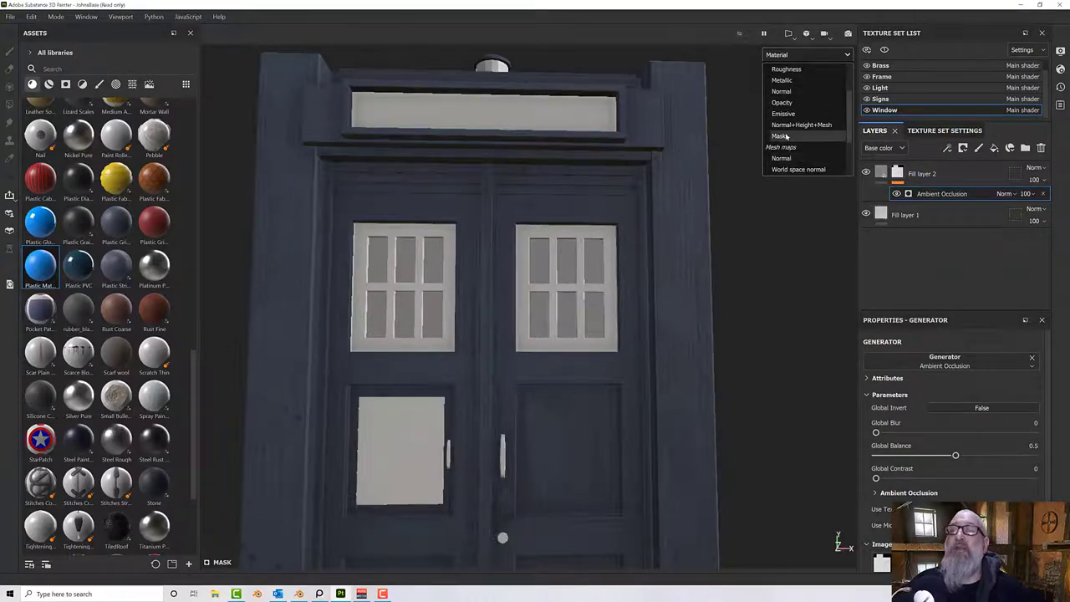
click(784, 139)
scroll(580, 290, up, 5)
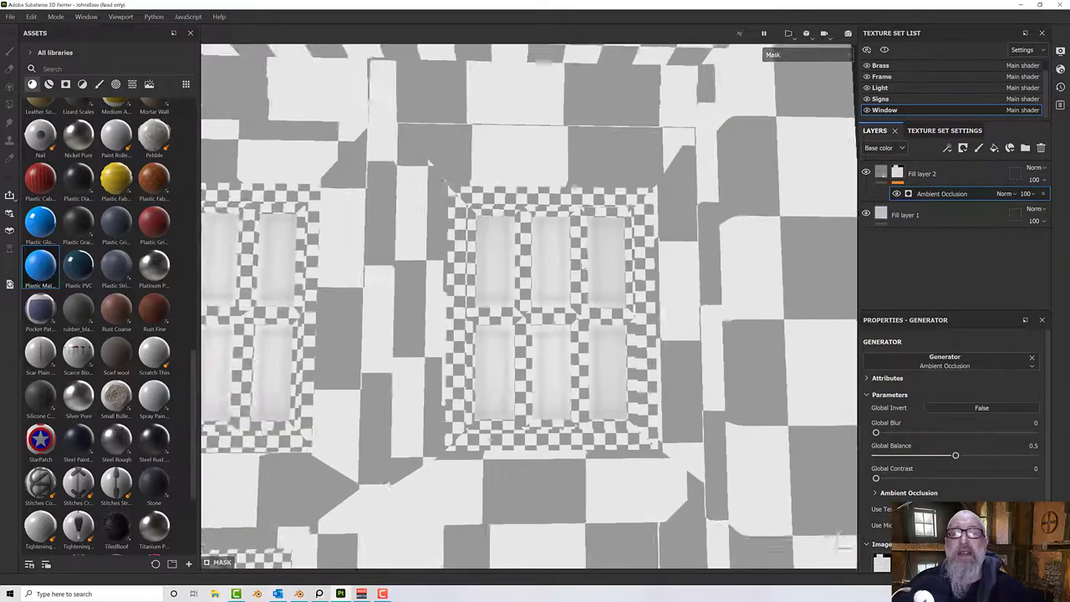
scroll(580, 290, up, 2)
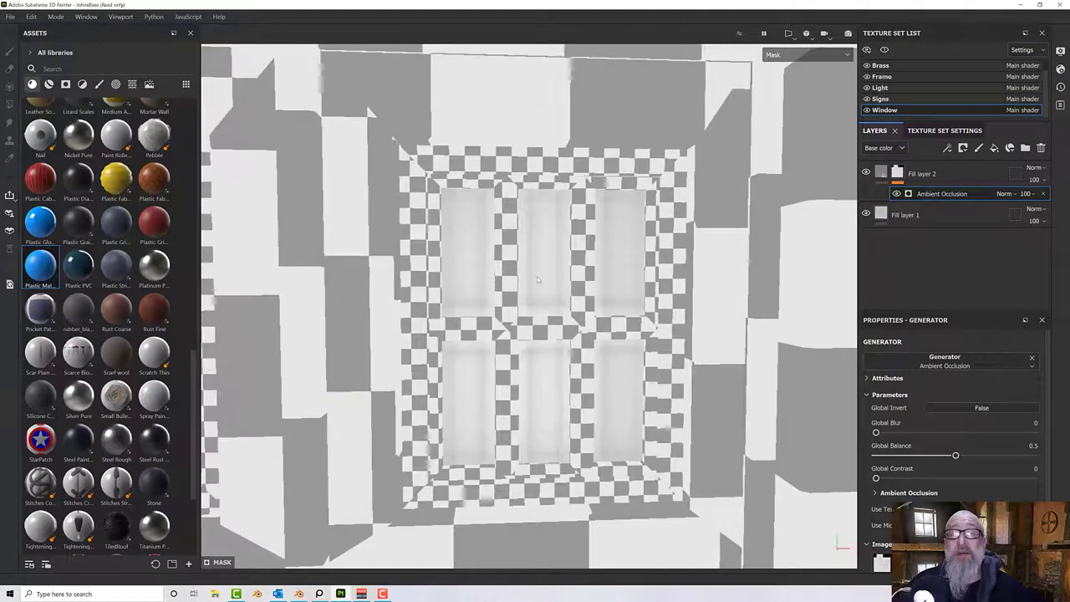
click(938, 408)
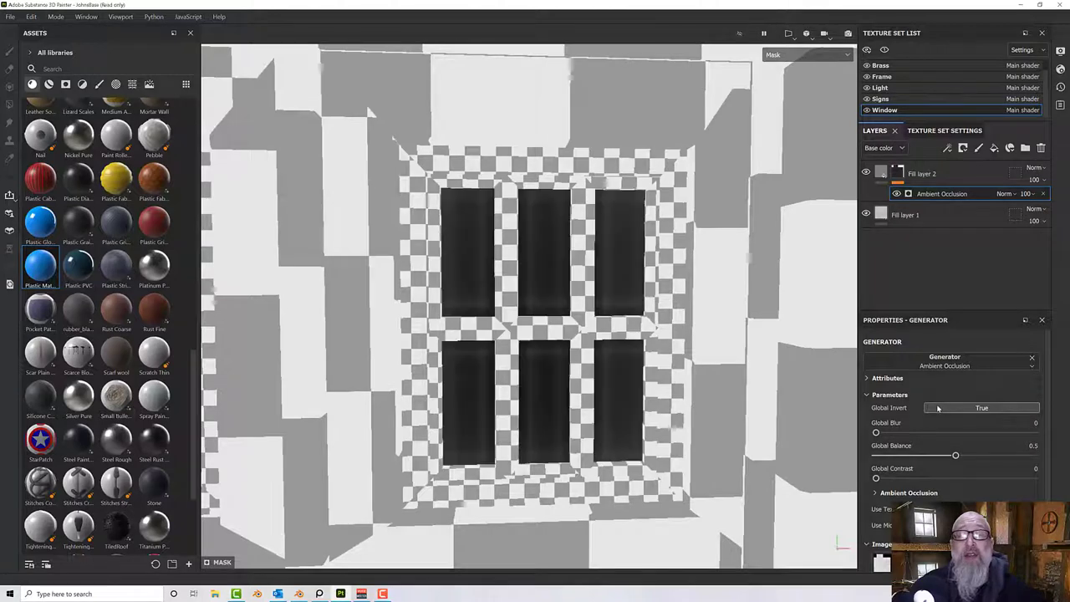
Set the generator's Ambient Occlusion Blur to 6.67, Balance to 0.16 and Contrast to 0.63.
scroll(924, 412, down, 2)
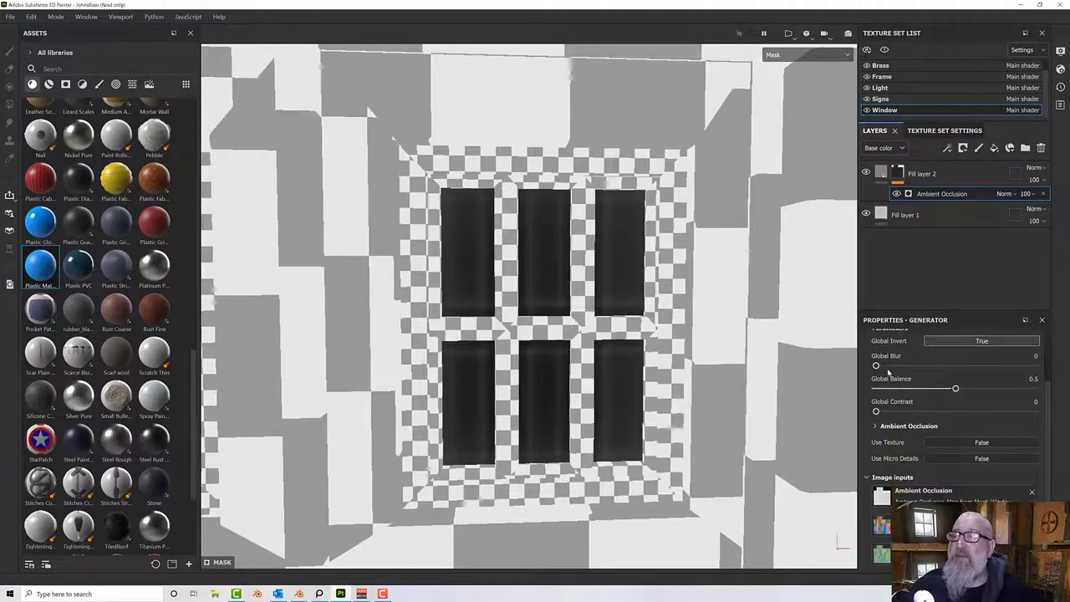
click(877, 426)
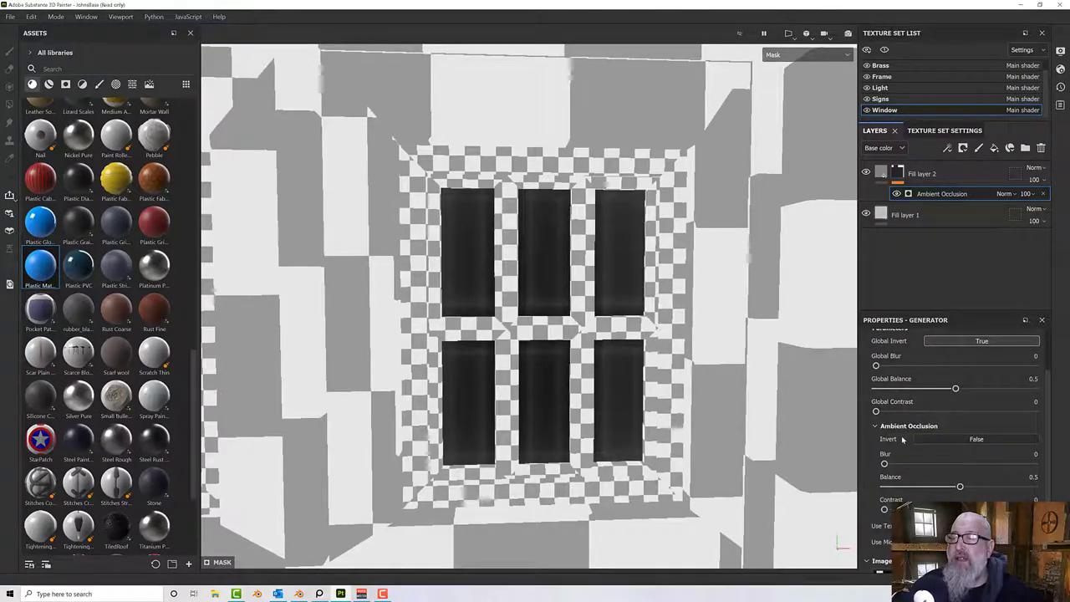
scroll(883, 439, down, 1)
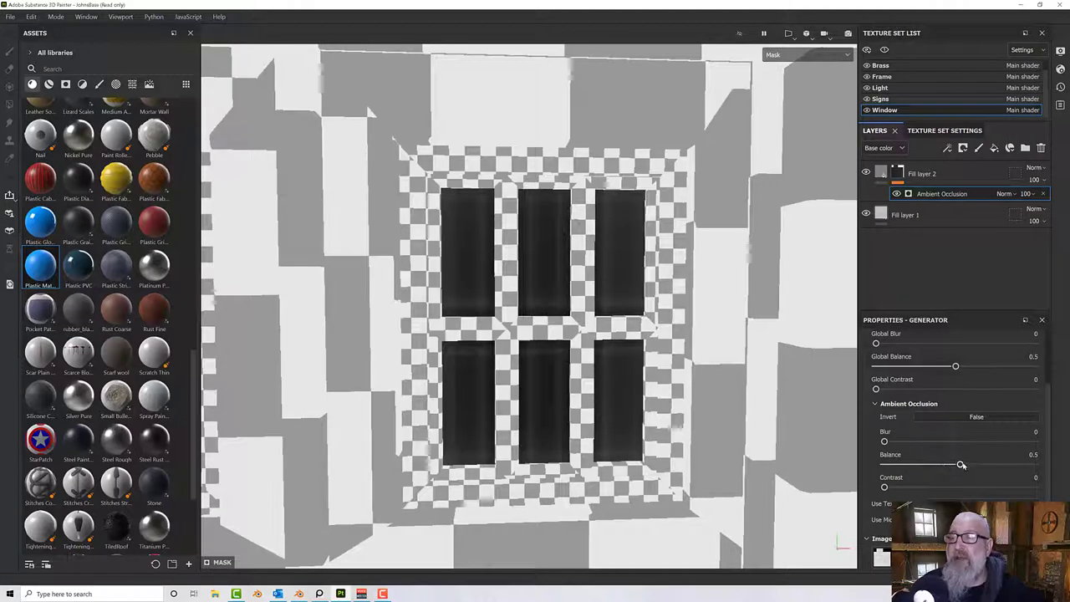
drag(944, 466, 929, 443)
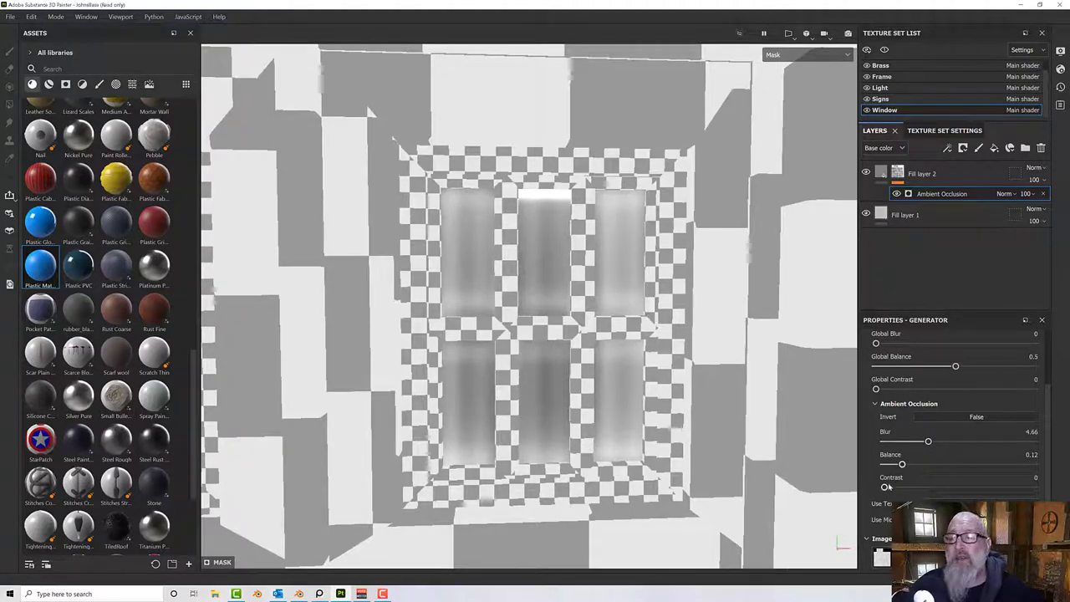
drag(887, 489, 978, 488)
drag(928, 441, 949, 449)
drag(890, 466, 911, 465)
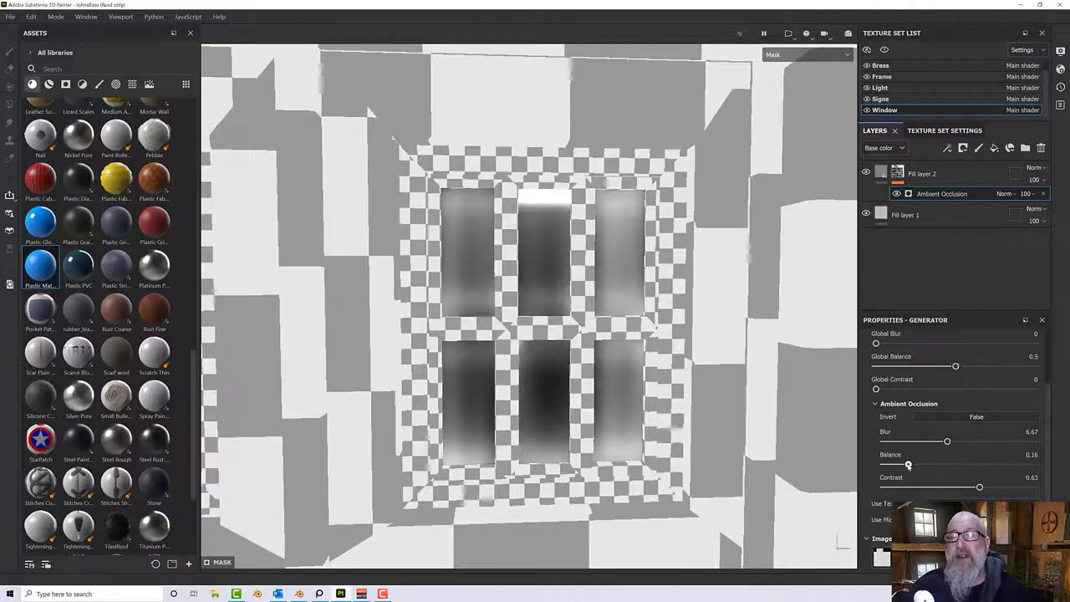
Examine the ambient occlusion mask on the window panes from several sides of the police box.
scroll(573, 382, down, 5)
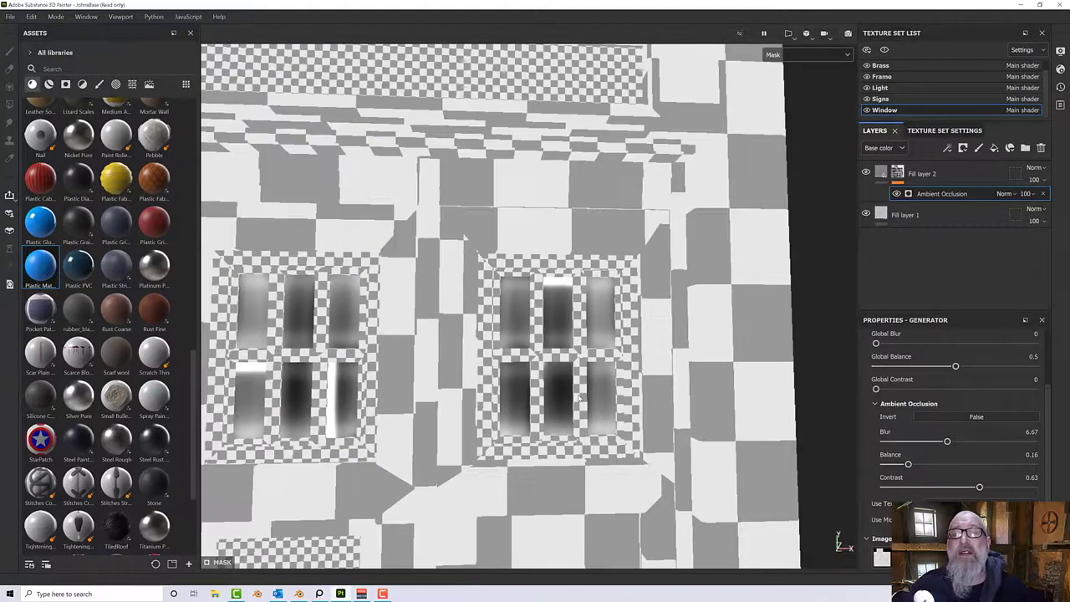
alt+drag(597, 419, 548, 403)
scroll(610, 412, down, 3)
scroll(548, 403, down, 3)
alt+drag(635, 403, 544, 405)
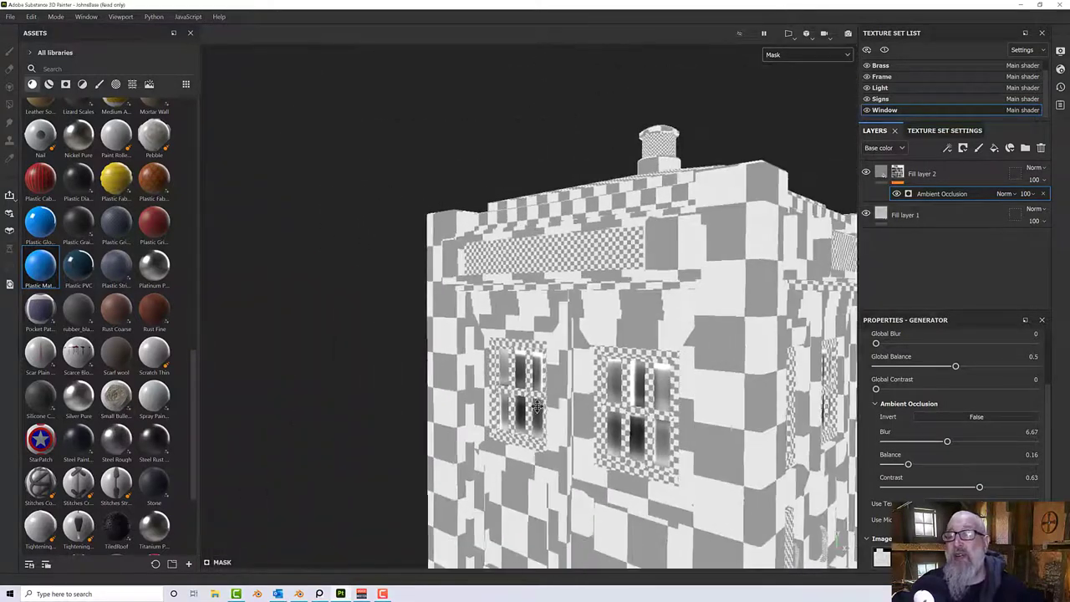
alt+drag(765, 400, 634, 407)
scroll(633, 407, up, 2)
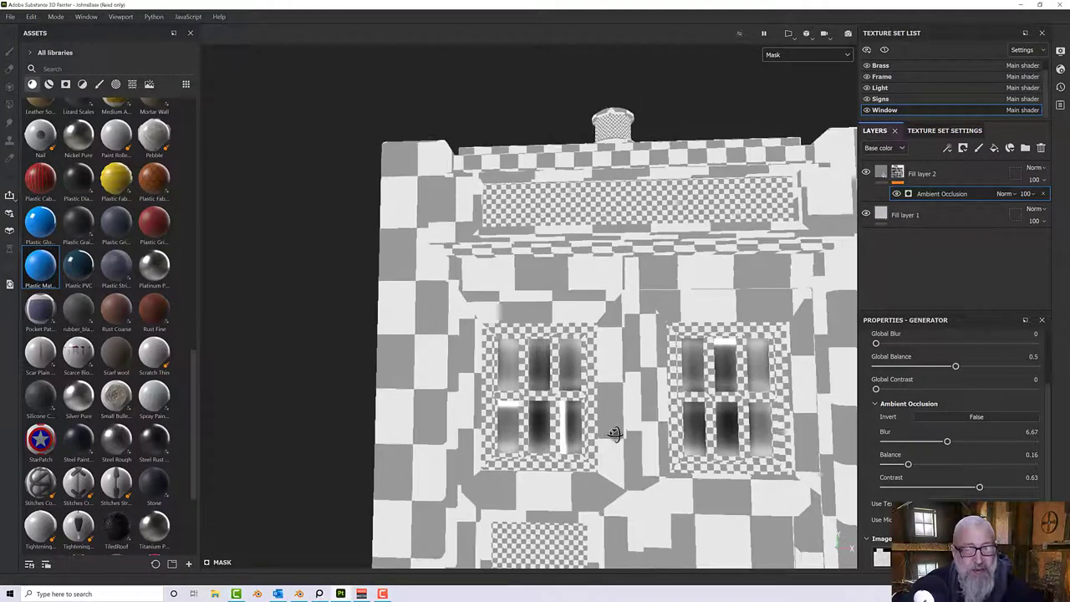
alt+middle_drag(616, 432, 536, 362)
scroll(535, 362, up, 4)
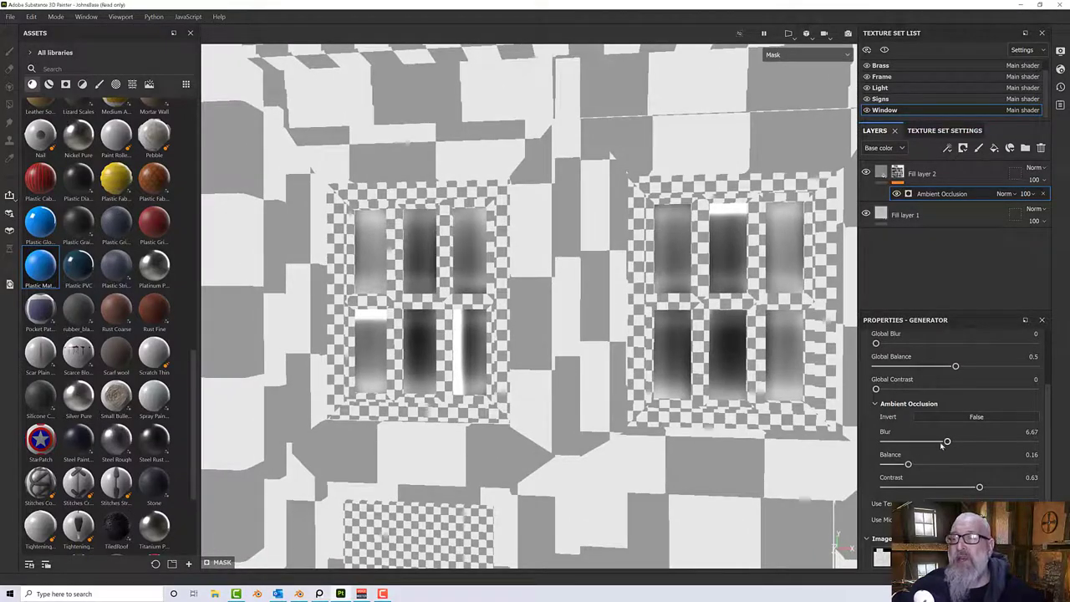
Set the generator's Ambient Occlusion Balance to 0.1, Contrast to 0.28 and Blur to 2.36 for dirt around the pane edges.
drag(947, 442, 859, 445)
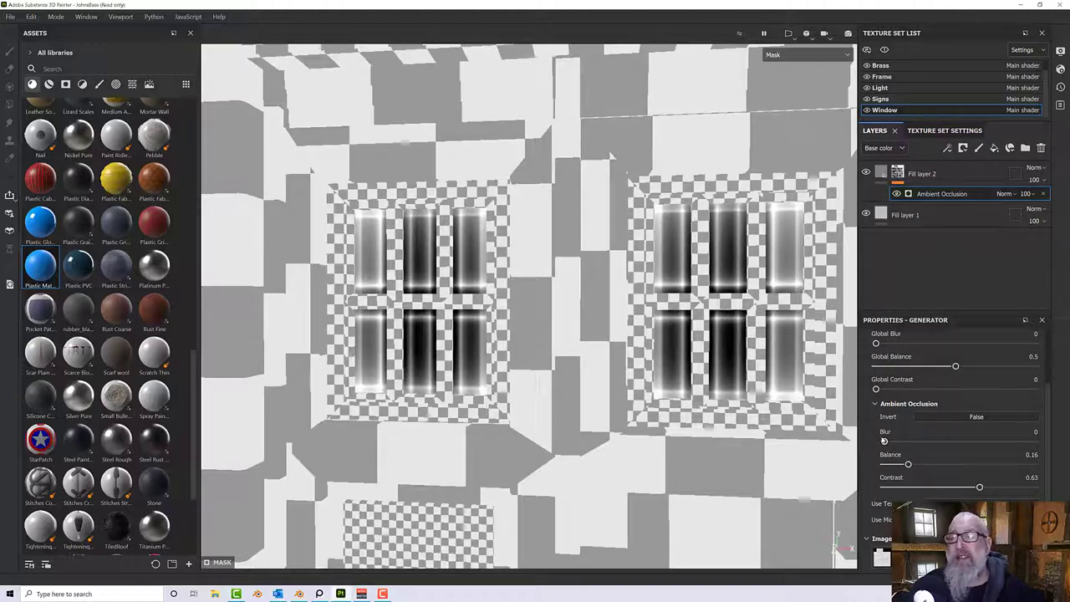
drag(907, 465, 899, 468)
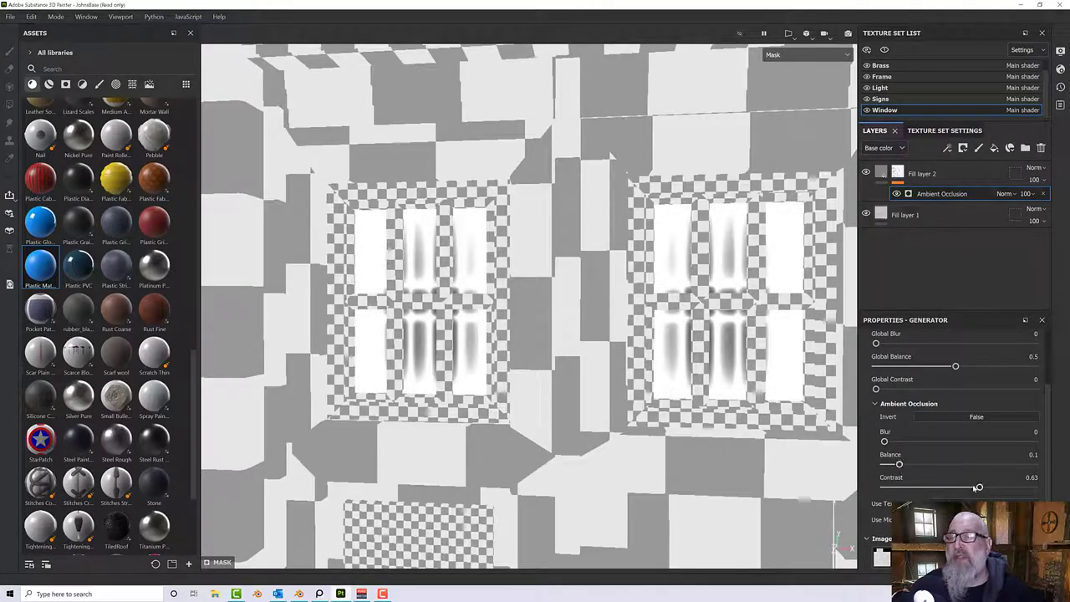
drag(966, 489, 927, 488)
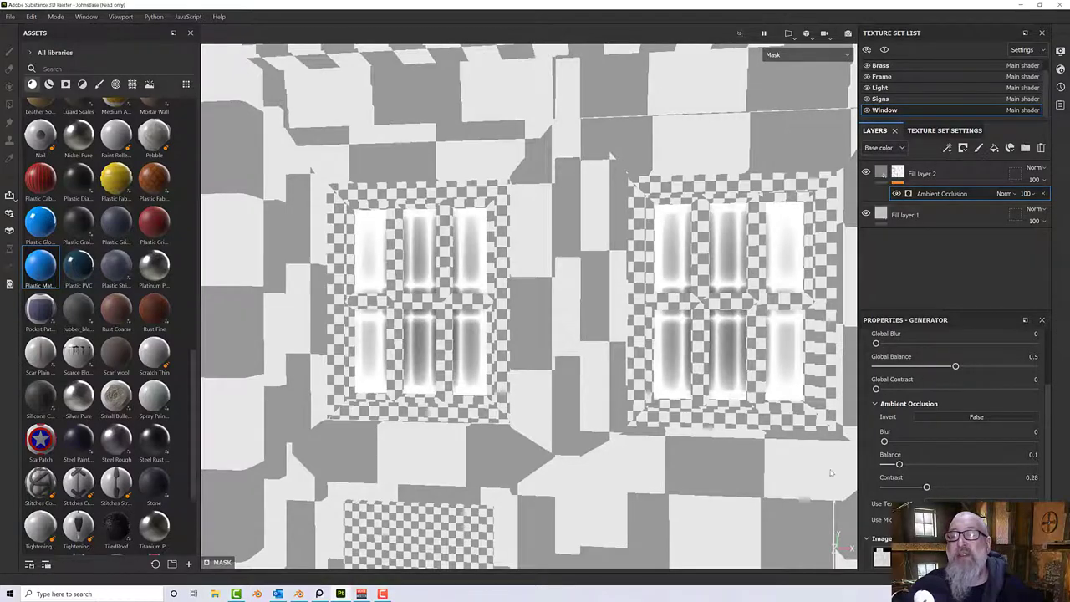
alt+drag(833, 473, 699, 424)
alt+middle_drag(699, 425, 648, 461)
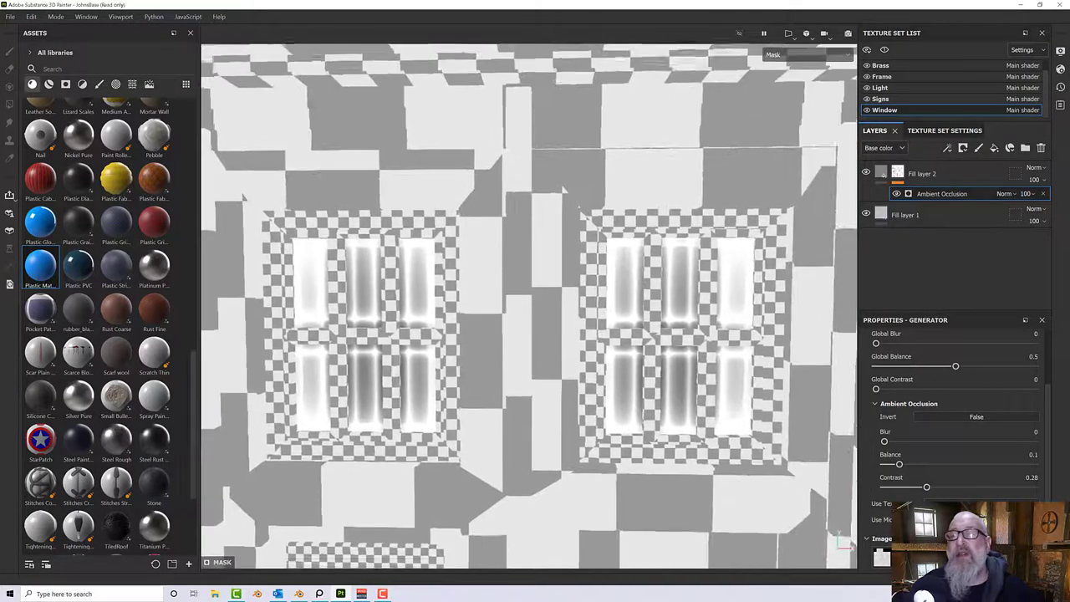
drag(887, 442, 911, 442)
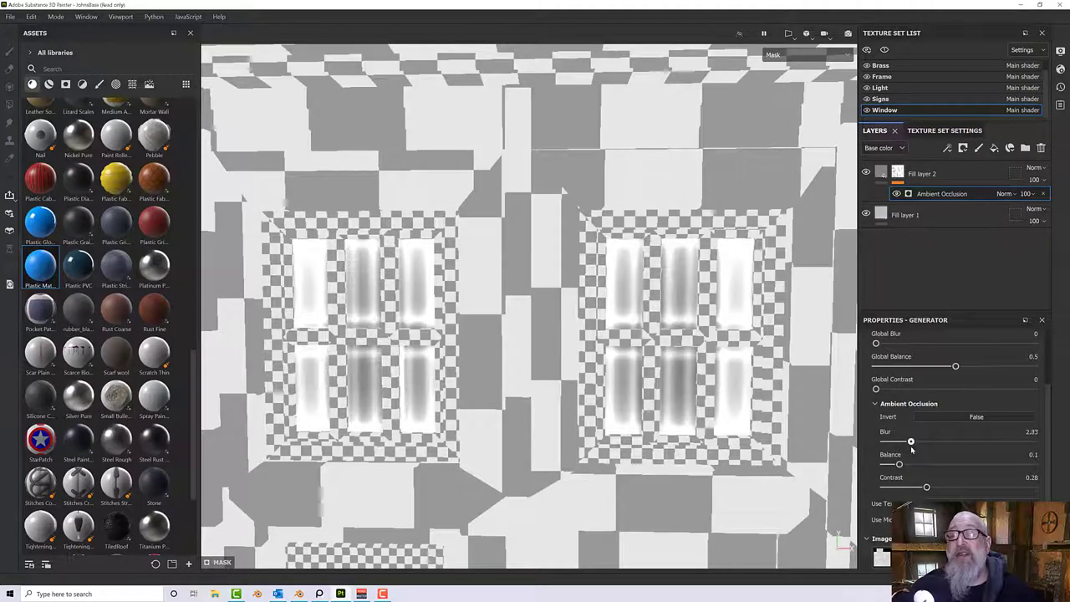
alt+drag(707, 418, 695, 394)
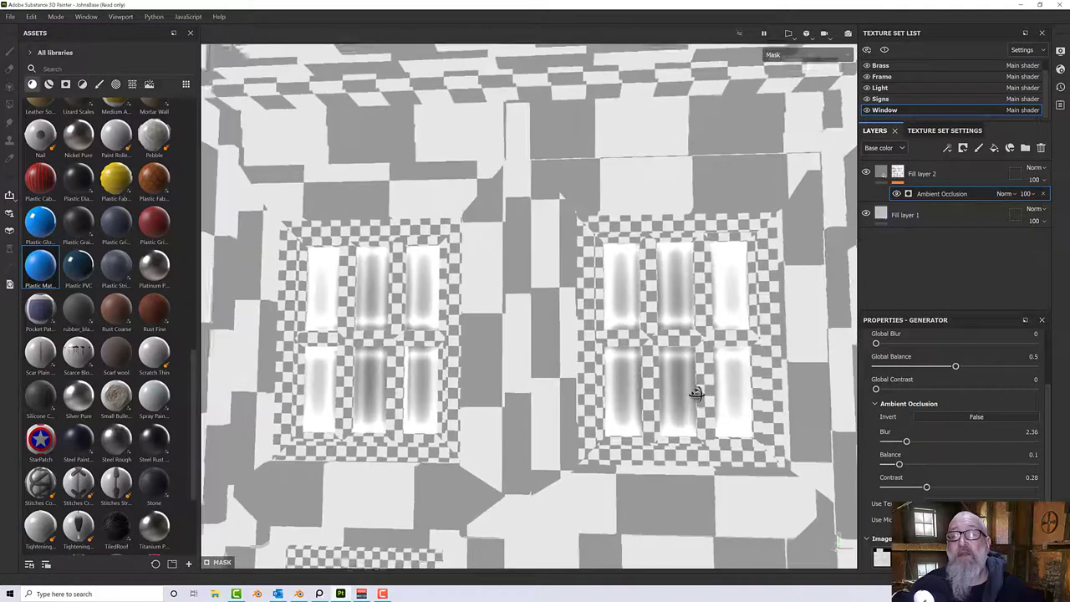
scroll(911, 460, up, 2)
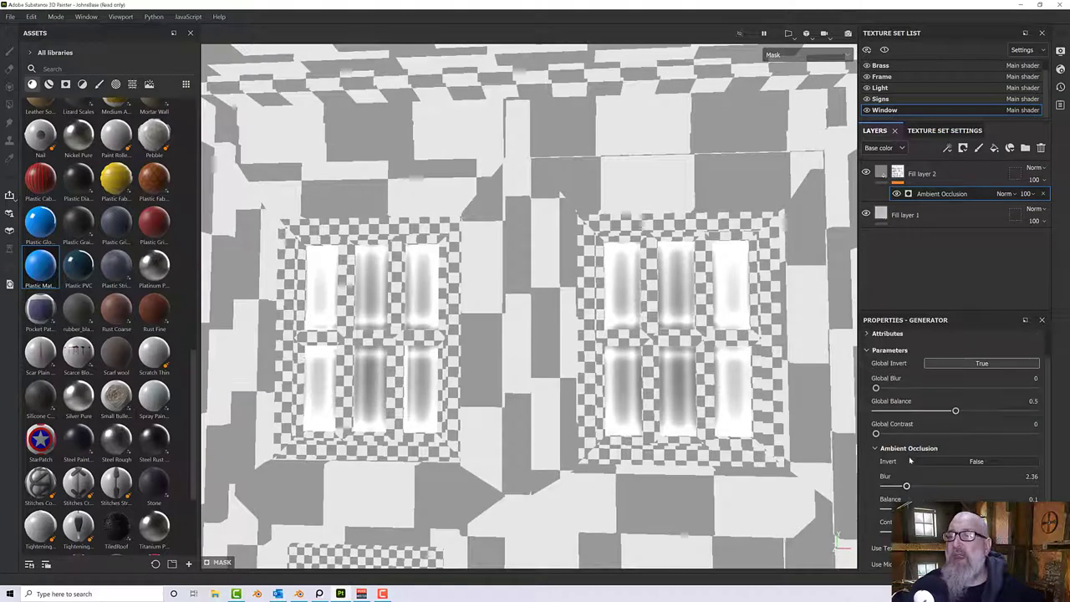
Set the Ambient Occlusion generator's Global Balance to 0.65 for the window dirt mask.
drag(891, 389, 867, 404)
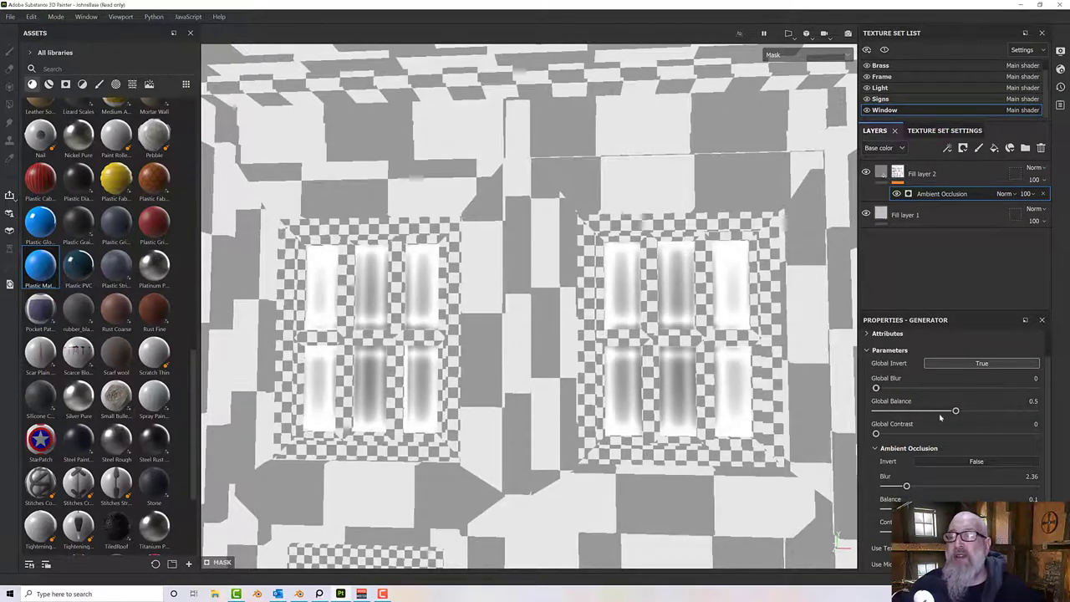
mouse_move(955, 410)
mouse_down()
mouse_move(944, 411)
mouse_move(1000, 412)
mouse_move(973, 420)
mouse_move(979, 410)
mouse_up()
scroll(696, 408, down, 5)
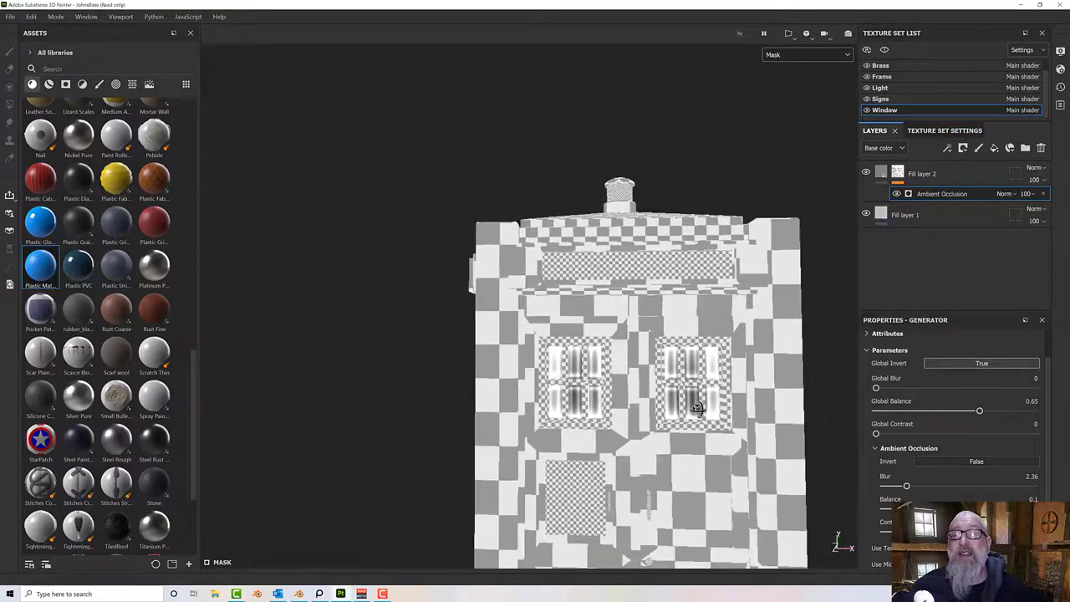
Switch the model display from Mask back to Material and inspect the dirt on the window panes up close.
alt+drag(696, 408, 821, 260)
click(790, 55)
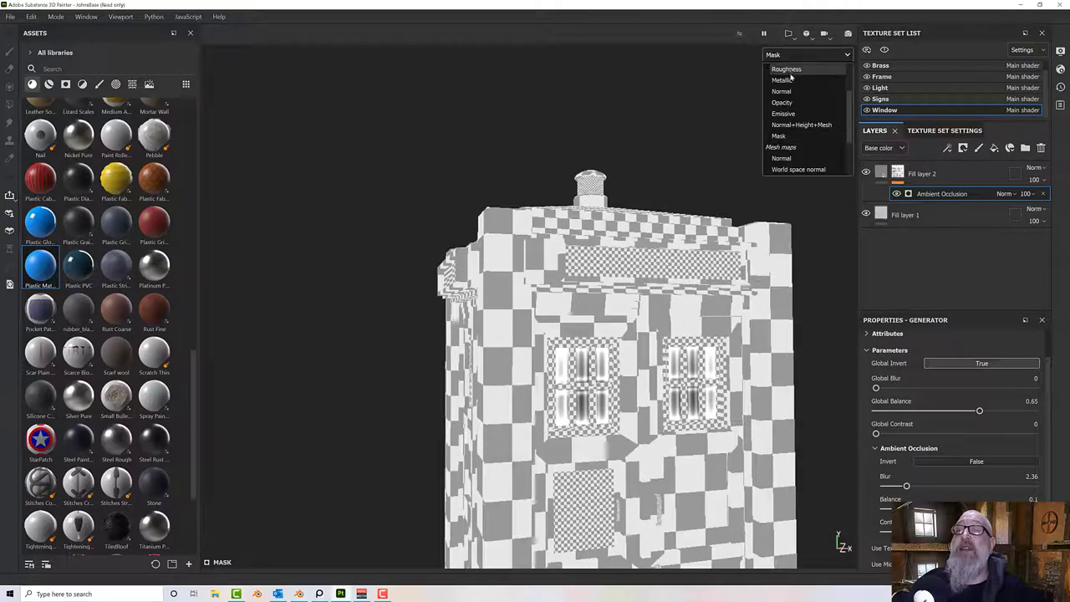
click(792, 81)
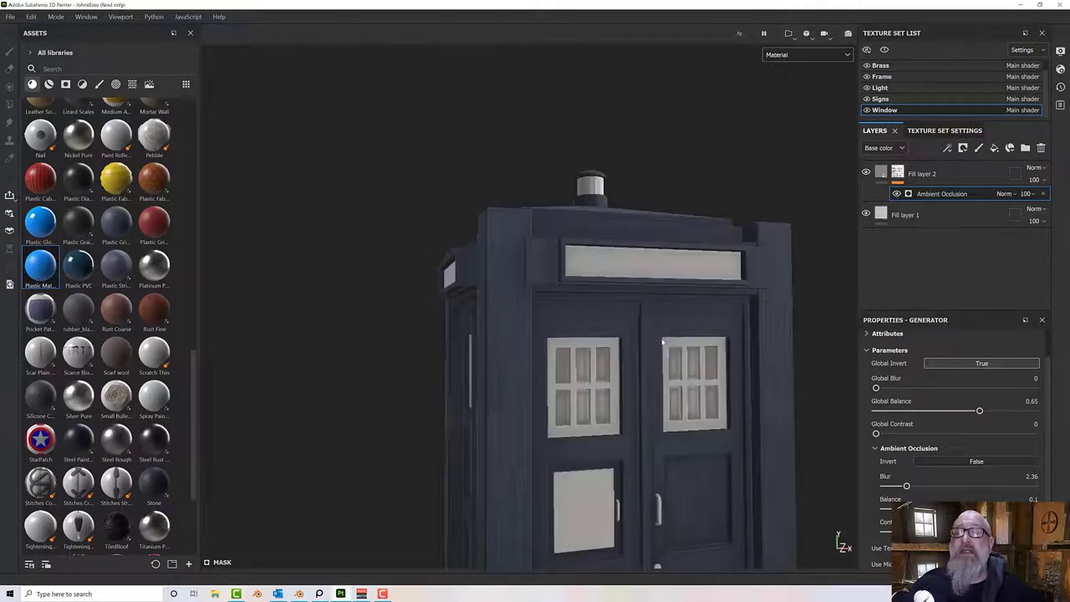
scroll(622, 388, up, 5)
scroll(622, 388, up, 5)
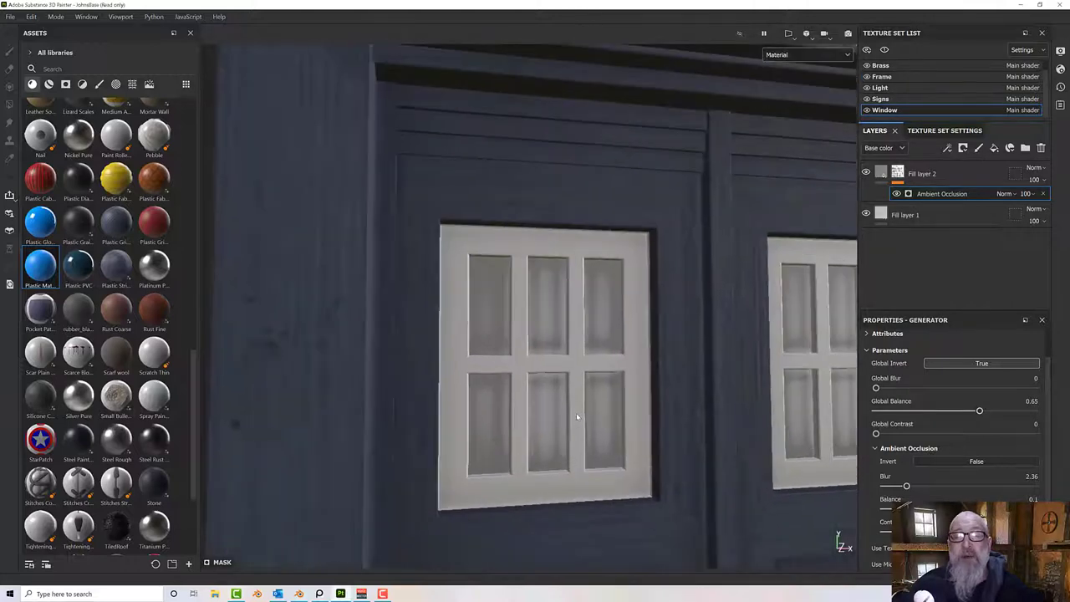
scroll(561, 406, up, 2)
scroll(560, 404, up, 2)
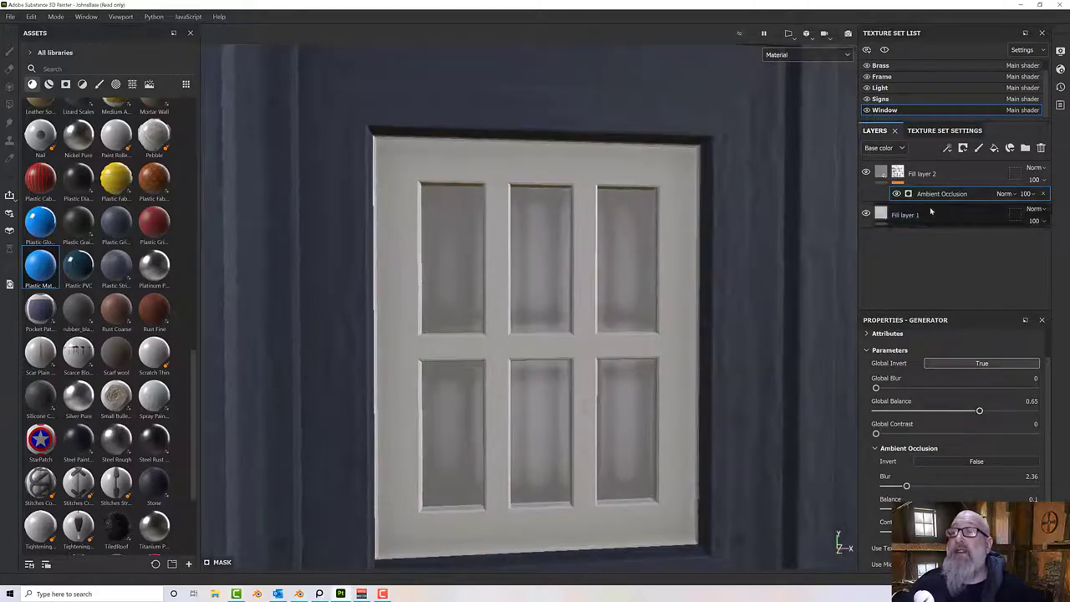
Add a Paint effect above the Ambient Occlusion generator in Fill layer 2's mask and isolate the Window texture set.
right_click(938, 199)
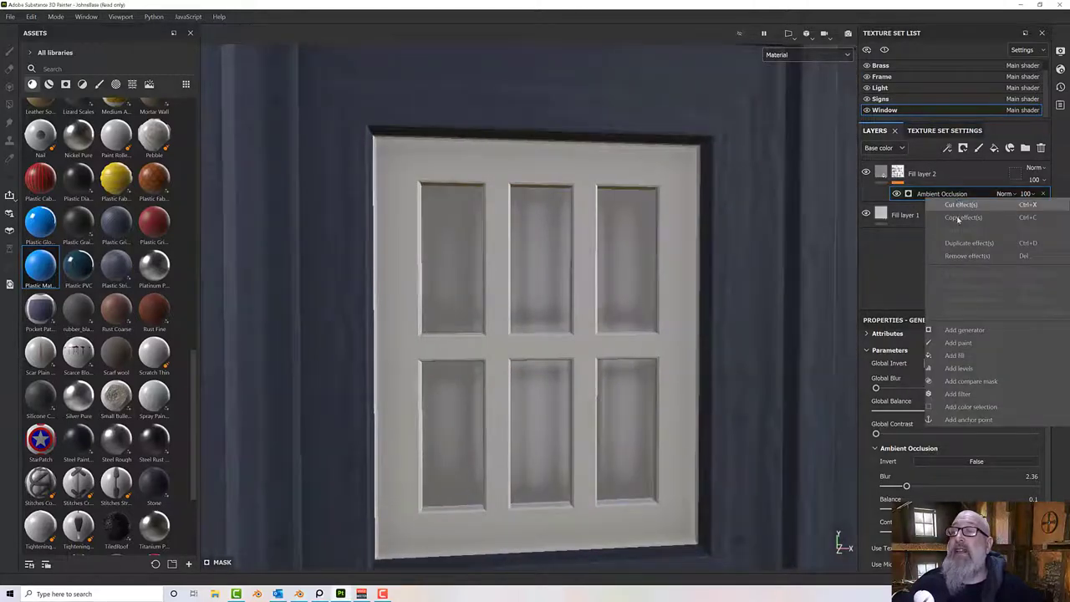
click(958, 343)
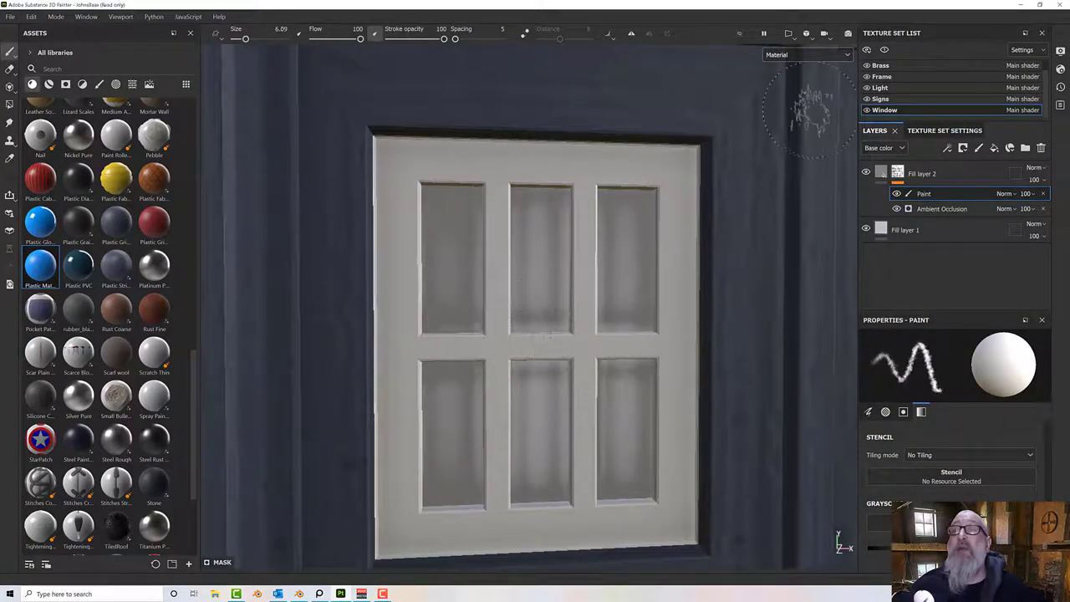
click(885, 50)
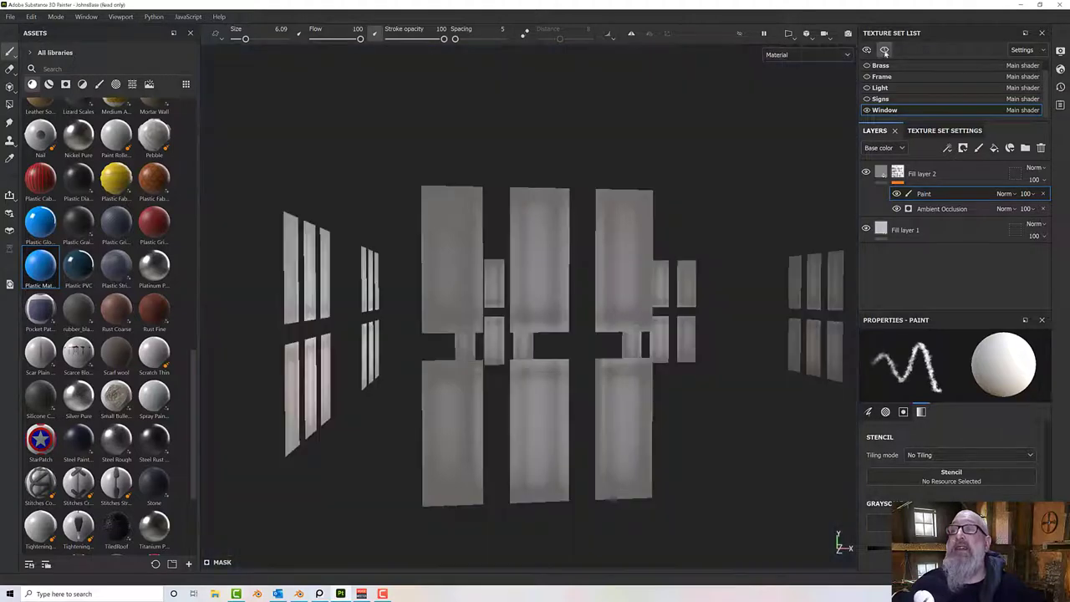
alt+drag(633, 329, 551, 338)
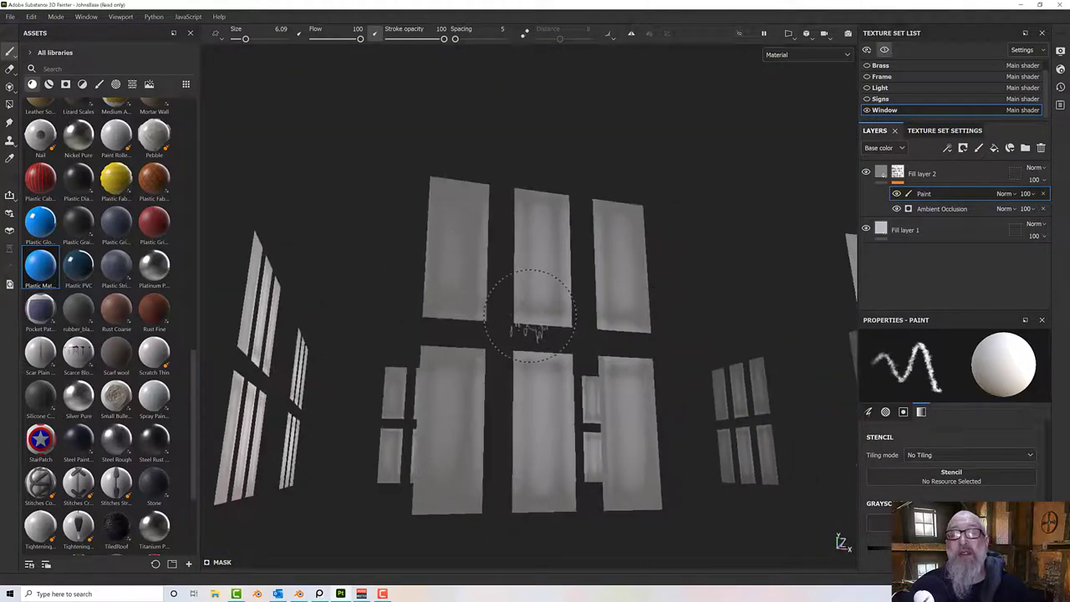
Brush extra dirt onto the edges of the upper window panes with a brush size of 2.59.
scroll(531, 313, up, 3)
scroll(530, 315, up, 2)
ctrl+right_drag(530, 315, 475, 316)
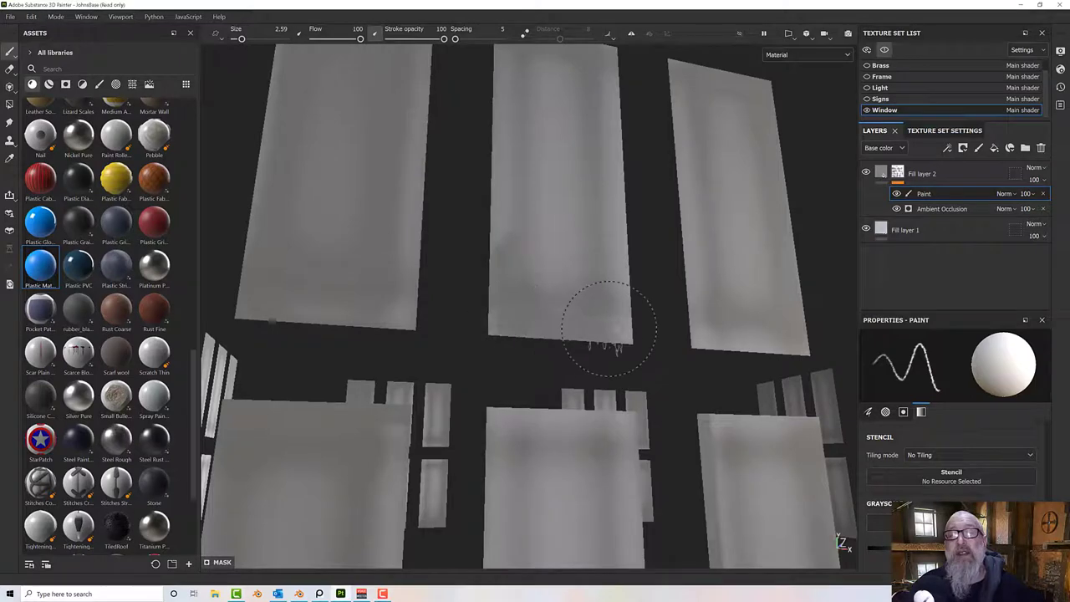
mouse_move(580, 294)
alt+mouse_down()
mouse_move(562, 343)
mouse_move(552, 323)
alt+mouse_up()
scroll(556, 292, down, 3)
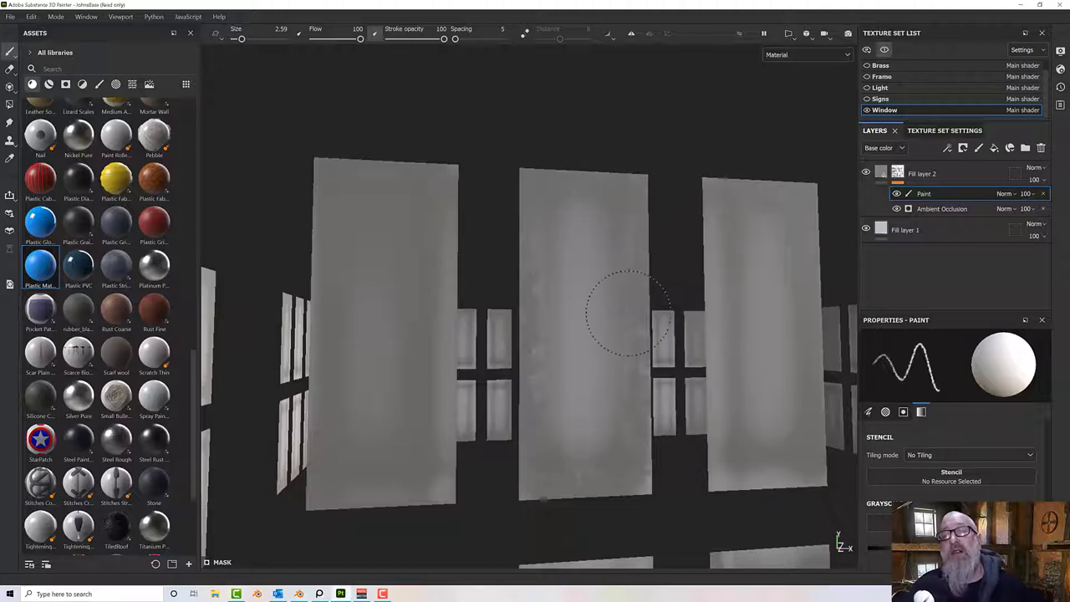
alt+drag(372, 219, 381, 179)
scroll(520, 253, down, 2)
mouse_move(520, 253)
alt+mouse_down()
mouse_move(577, 236)
mouse_move(532, 251)
mouse_move(558, 231)
alt+mouse_up()
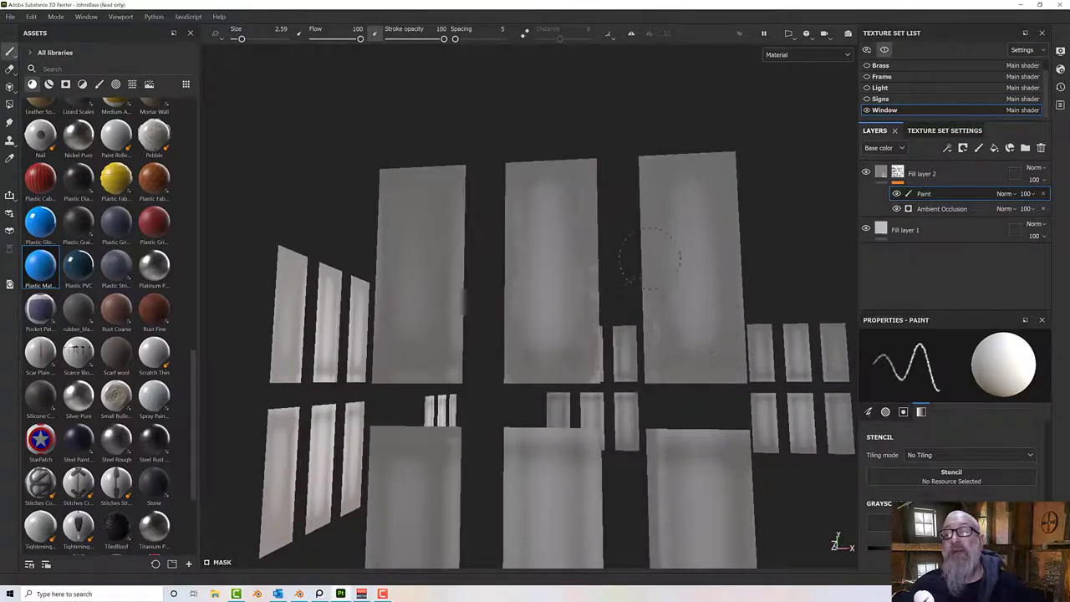
Enlarge the brush to 3.74 and paint dirt along the top and side edges of the lower window panes.
alt+middle_drag(644, 372, 625, 172)
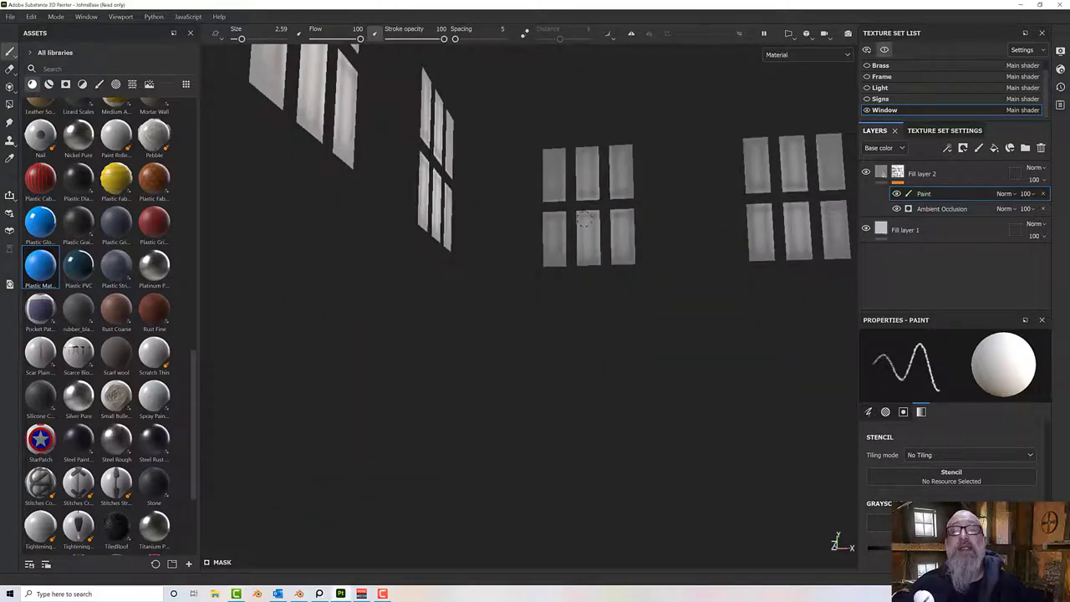
alt+middle_drag(584, 223, 587, 345)
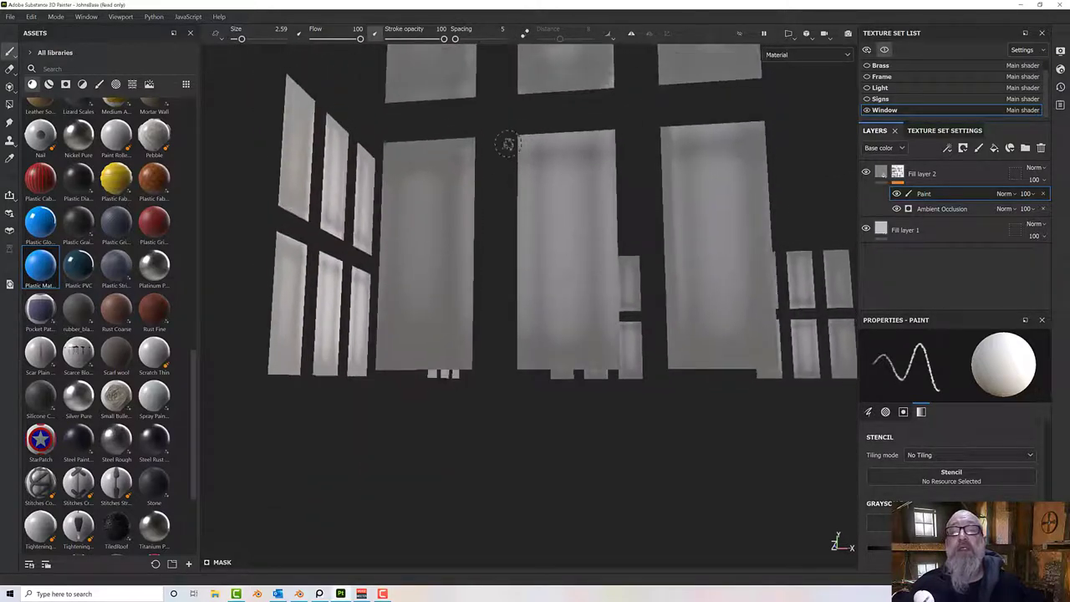
key(bracketright)
key(bracketright)
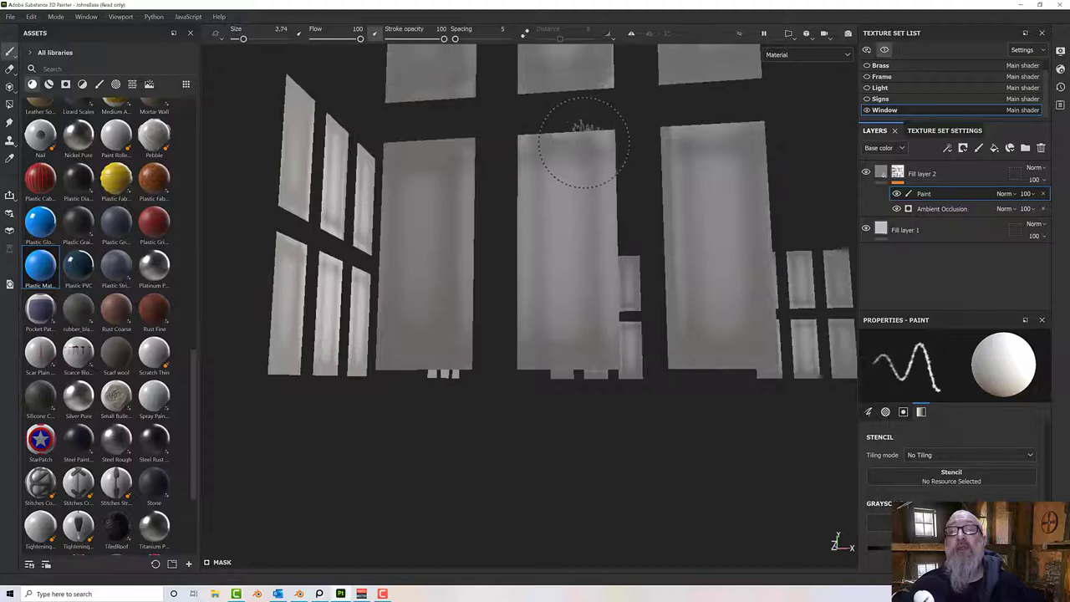
mouse_move(583, 141)
mouse_down()
mouse_move(533, 148)
mouse_move(614, 138)
mouse_move(599, 145)
mouse_move(616, 314)
mouse_up()
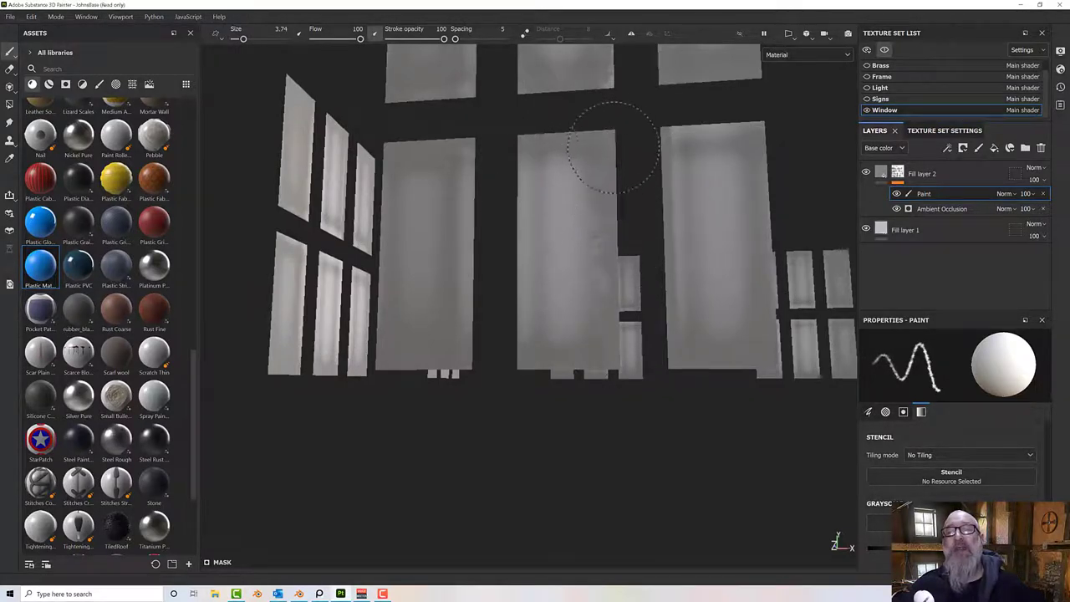
mouse_move(535, 136)
mouse_down()
mouse_move(520, 287)
mouse_move(531, 345)
mouse_move(516, 264)
mouse_move(466, 335)
mouse_move(471, 151)
mouse_up()
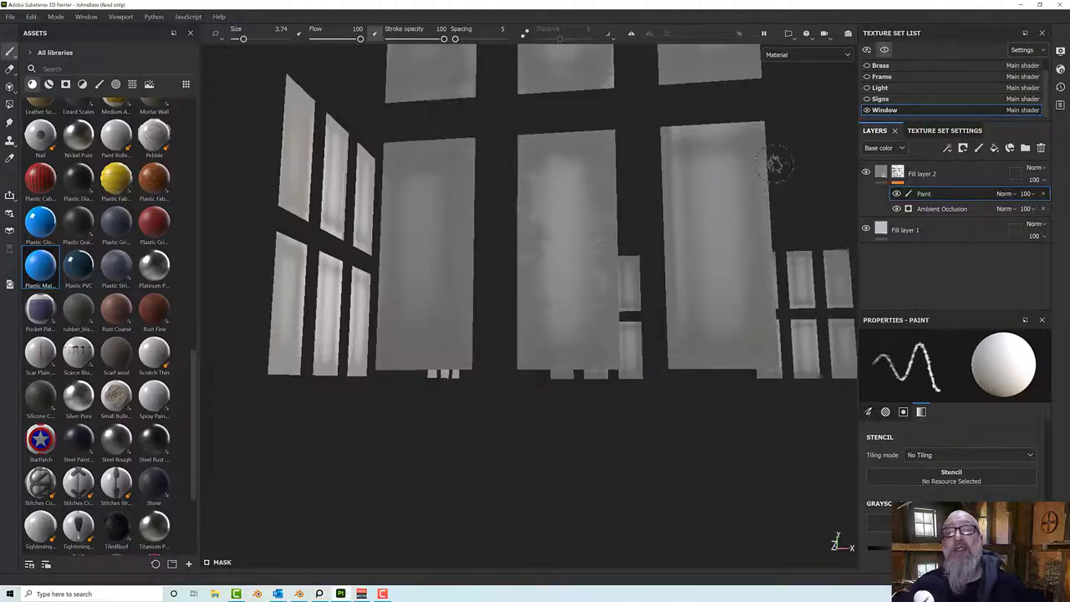
drag(733, 136, 676, 143)
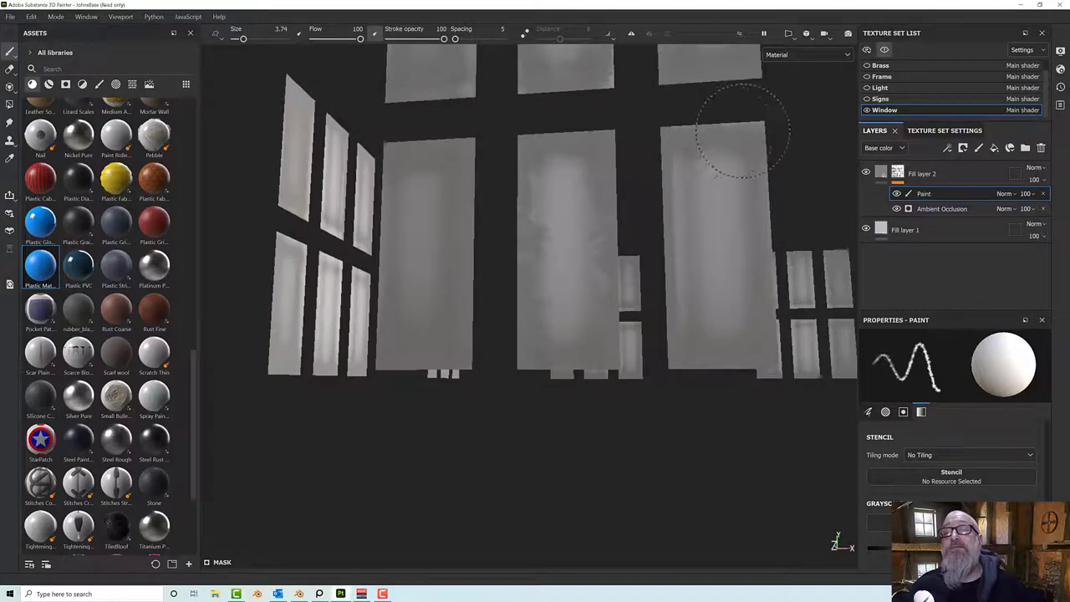
Reduce the brush size to 2.17 and touch up the dirt around the edges of the upper and lower panes.
ctrl+right_drag(673, 168, 640, 167)
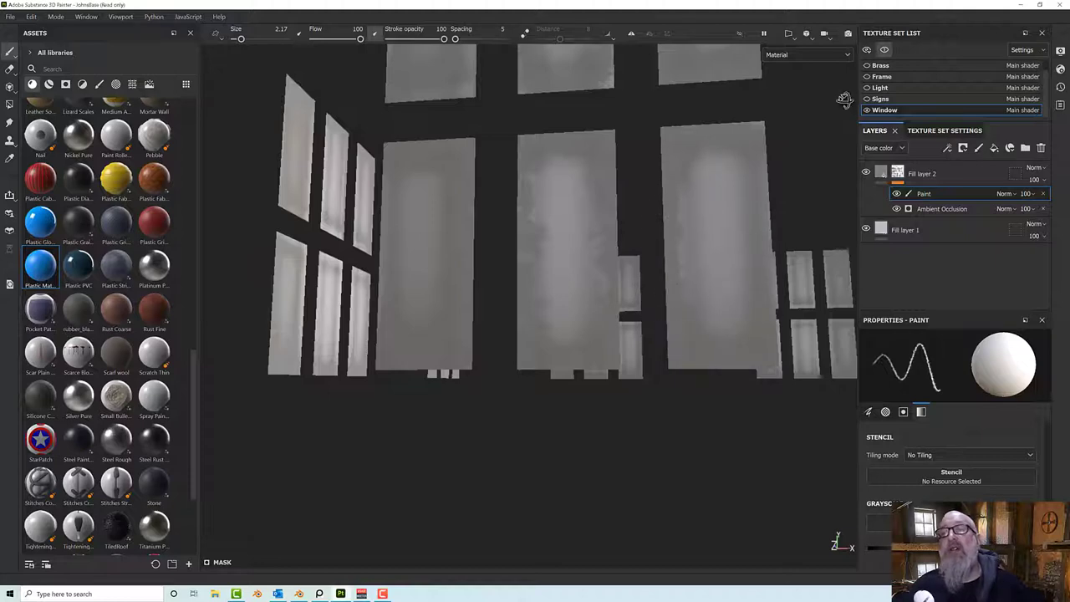
mouse_move(844, 99)
alt+mouse_down()
mouse_move(745, 119)
mouse_move(557, 195)
mouse_move(612, 157)
alt+mouse_up()
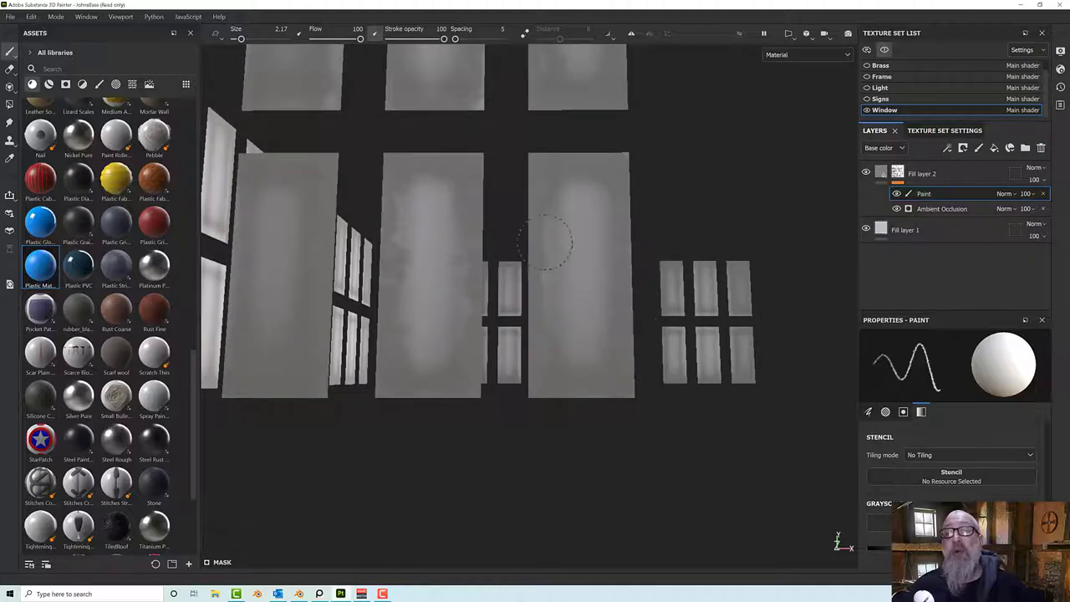
scroll(575, 217, down, 3)
alt+drag(575, 217, 578, 236)
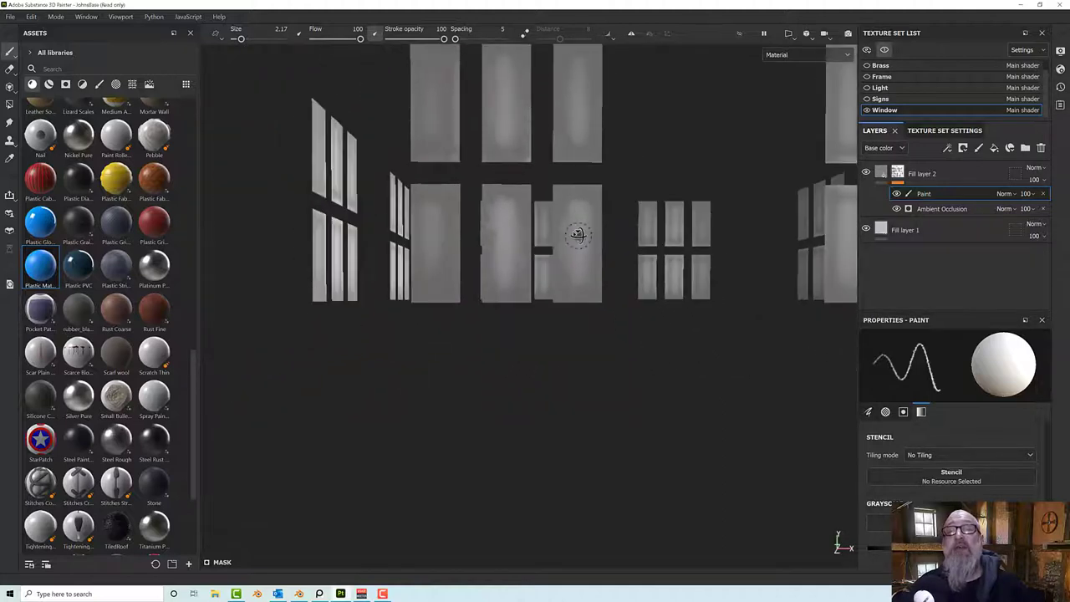
alt+middle_drag(578, 237, 583, 267)
scroll(581, 261, up, 3)
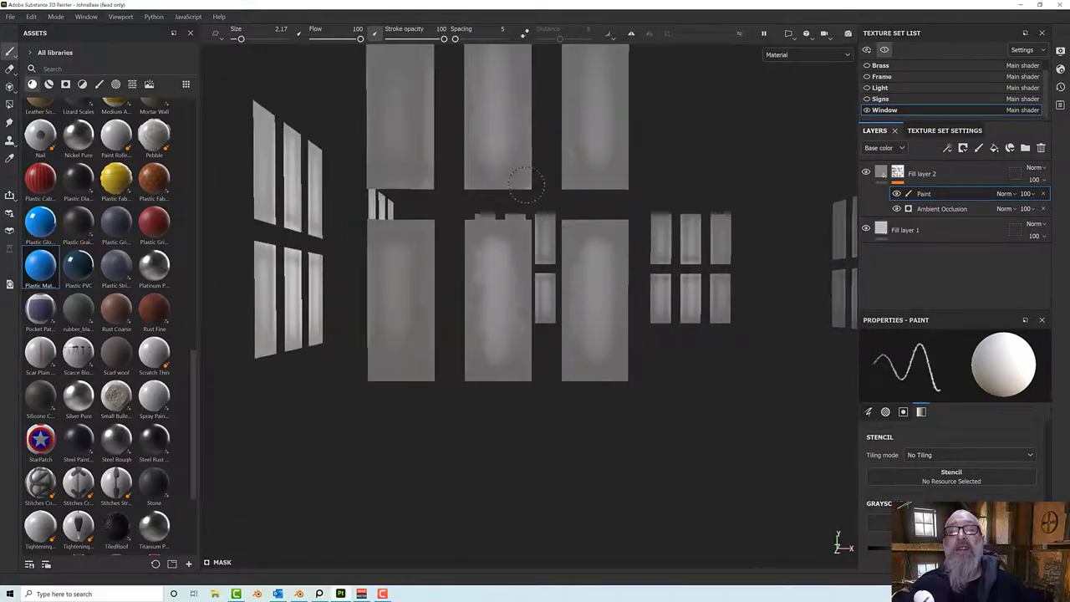
alt+drag(528, 175, 578, 172)
mouse_move(503, 225)
alt+mouse_down()
mouse_move(580, 232)
mouse_move(483, 232)
mouse_move(538, 223)
mouse_move(418, 236)
mouse_move(439, 225)
mouse_move(541, 254)
alt+mouse_up()
scroll(580, 232, up, 3)
scroll(580, 233, down, 2)
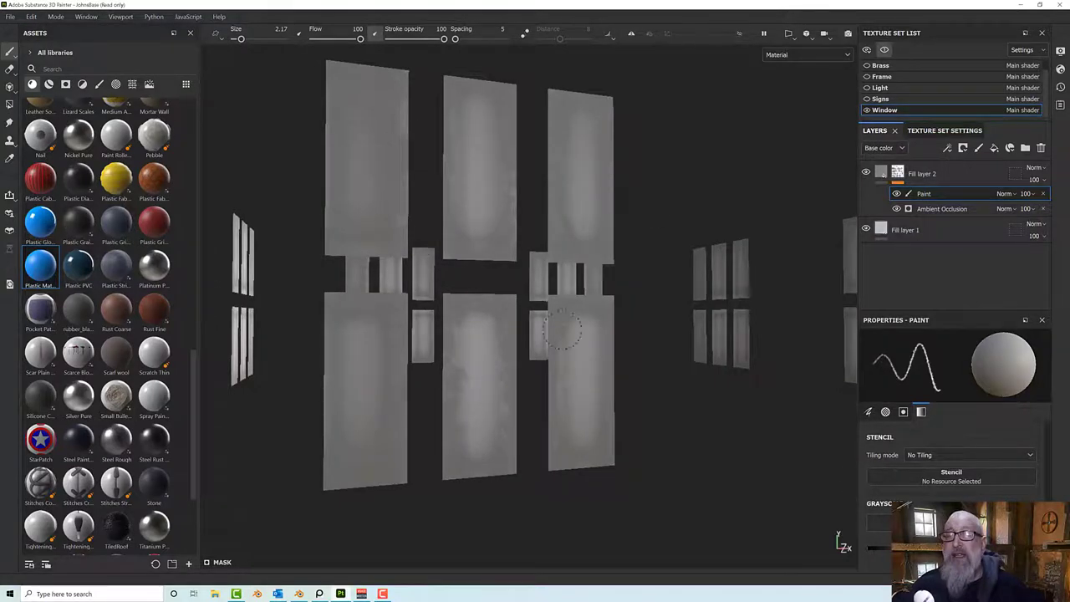
Choose the Basic Soft brush from the brush library for painting the mask.
right_click(374, 109)
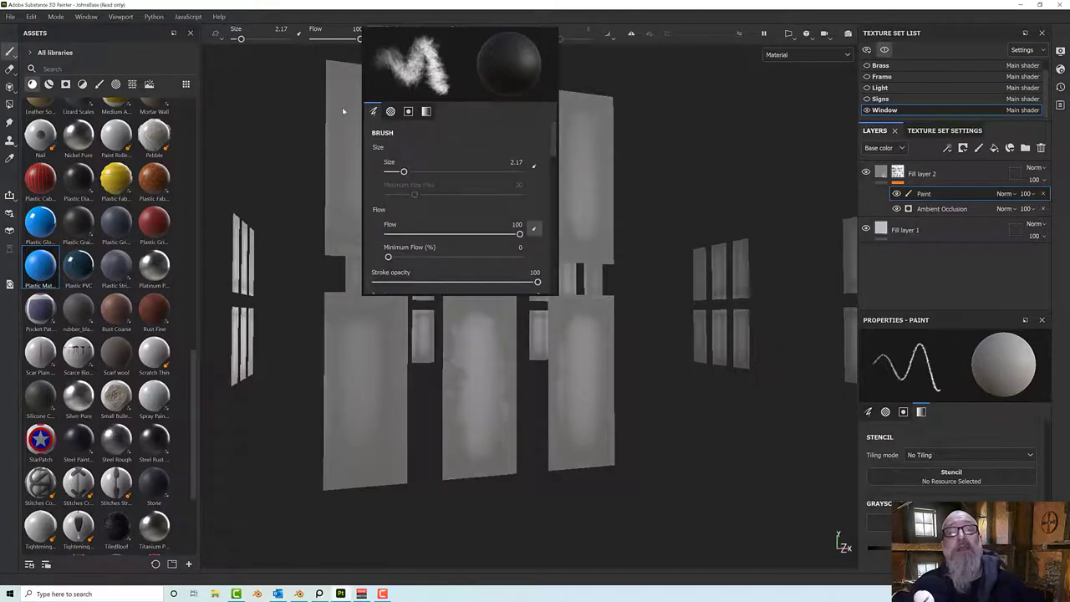
click(343, 111)
key(])
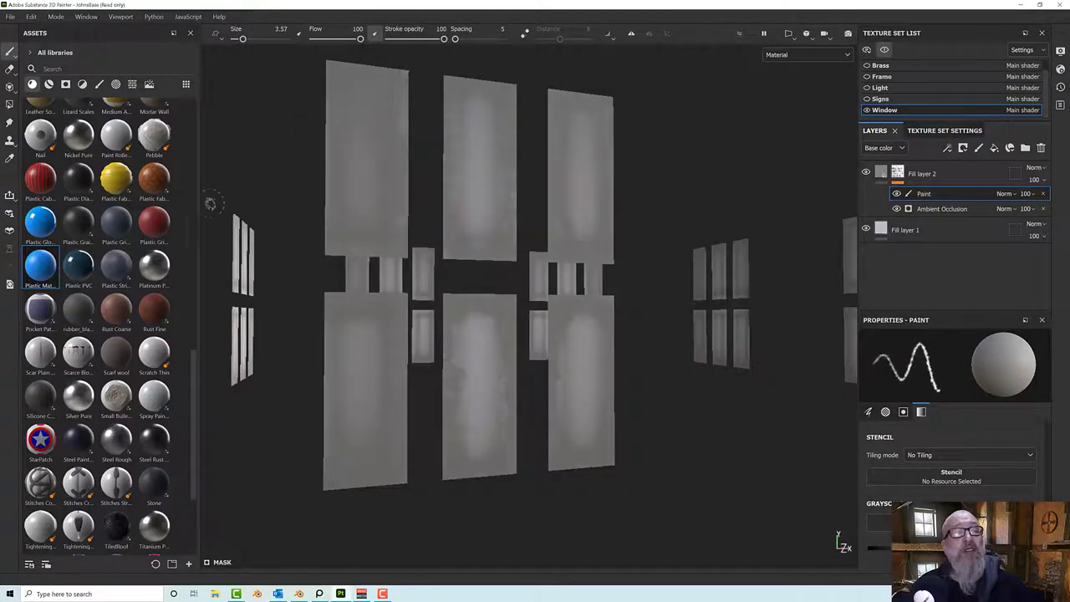
click(99, 83)
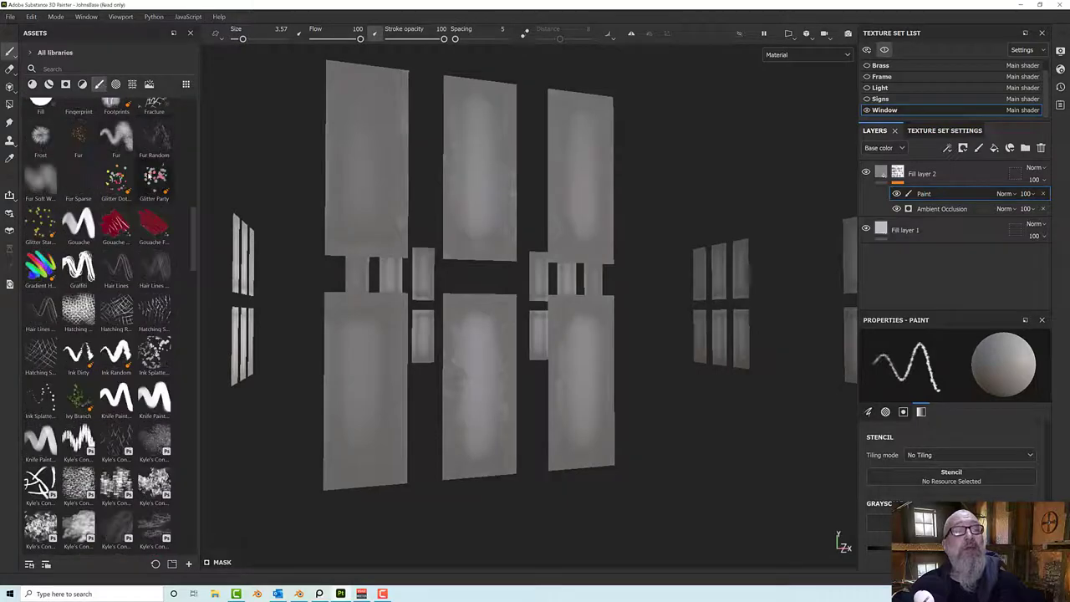
scroll(146, 179, up, 3)
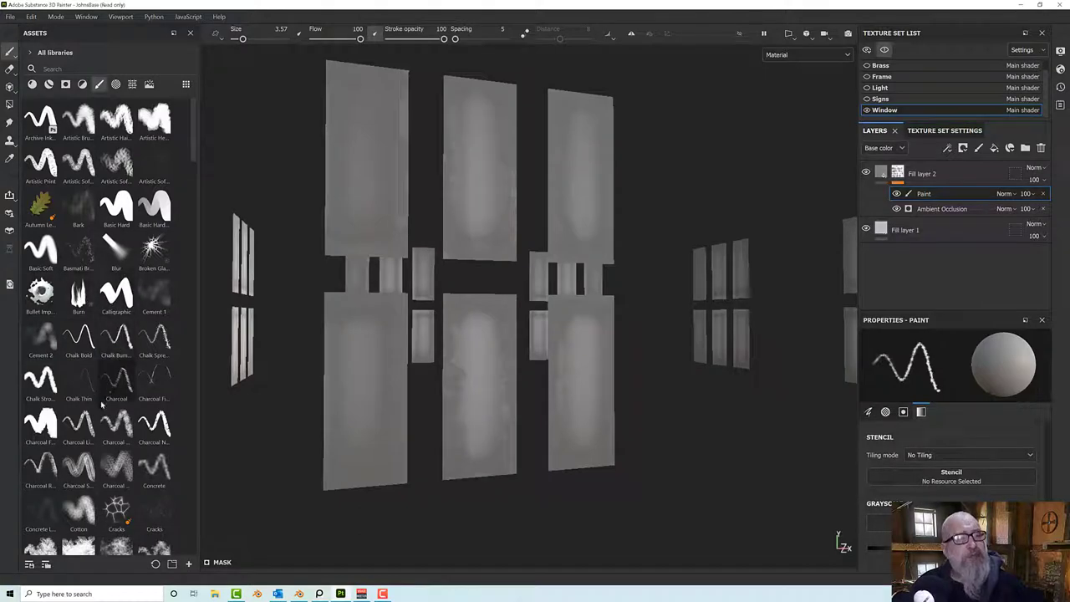
scroll(92, 406, down, 2)
scroll(84, 407, up, 2)
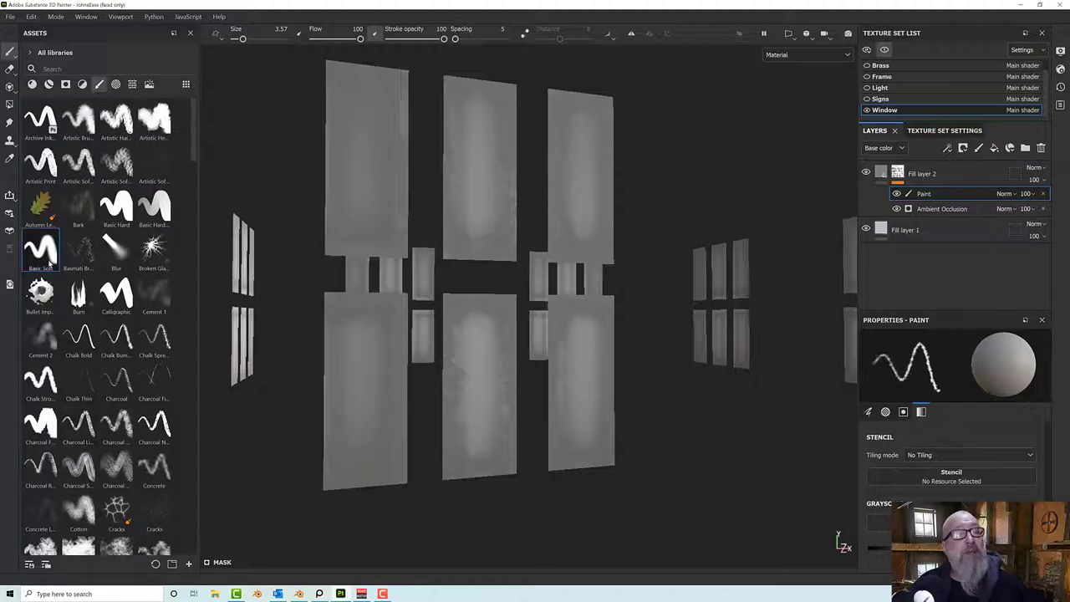
click(40, 249)
Paint soft, lighter centers down all six panes of the window with brush size 3.31 and grayscale 0.2868.
key(bracketleft)
key(bracketleft)
key(bracketleft)
key(bracketleft)
key(bracketleft)
key(bracketleft)
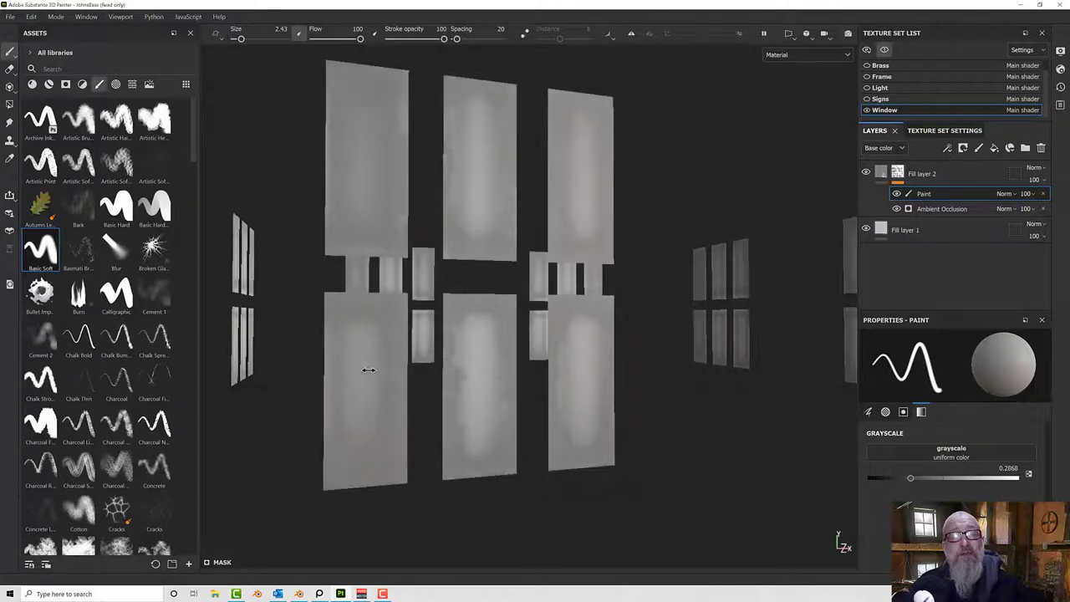
ctrl+right_drag(371, 368, 397, 368)
mouse_move(366, 365)
mouse_down()
mouse_move(364, 356)
mouse_move(366, 446)
mouse_up()
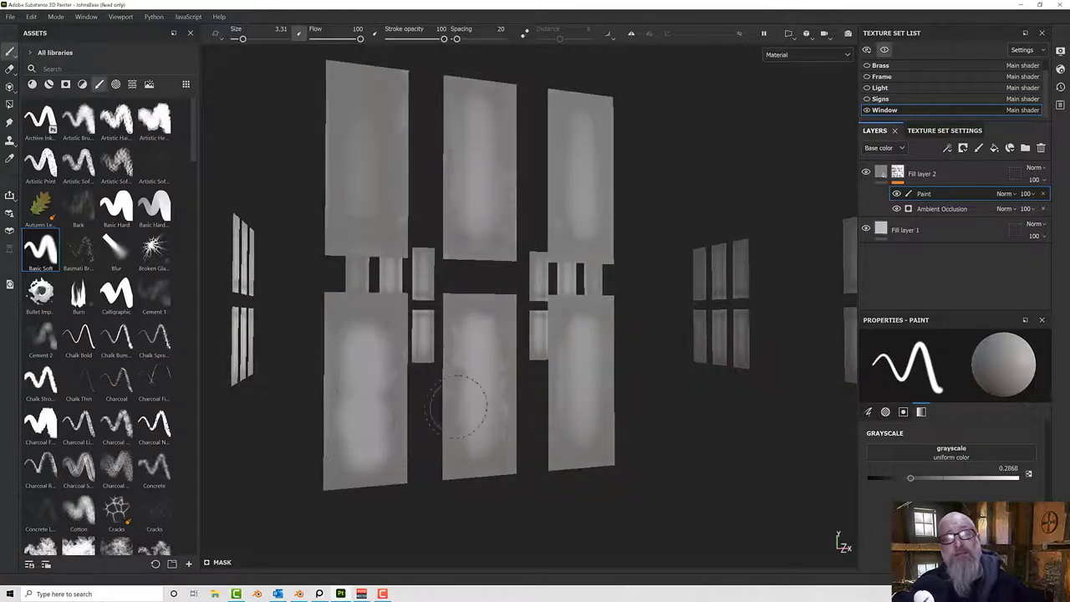
drag(477, 341, 479, 426)
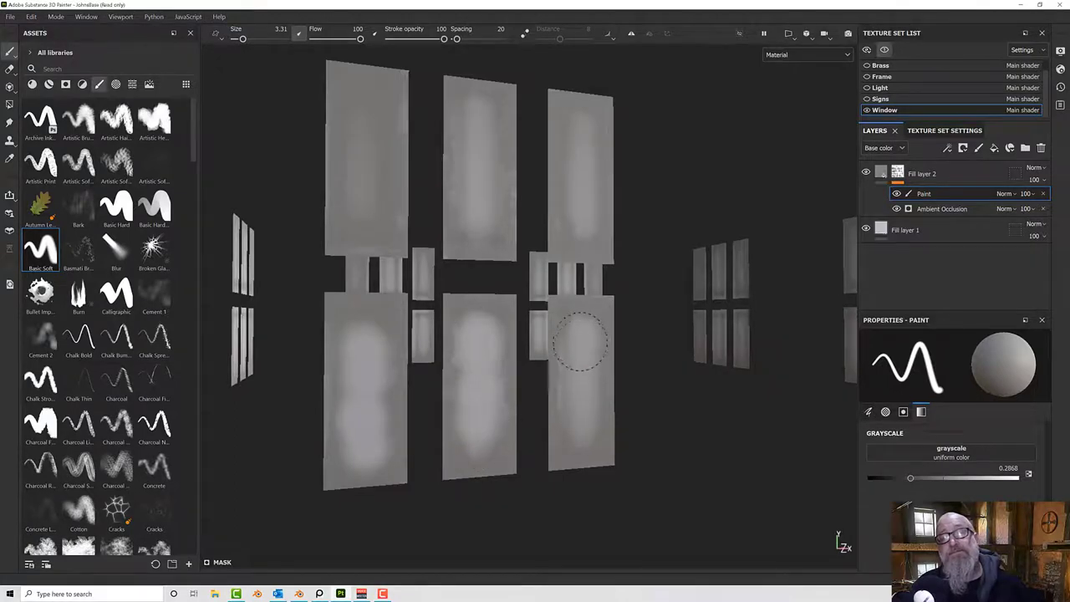
drag(579, 341, 580, 452)
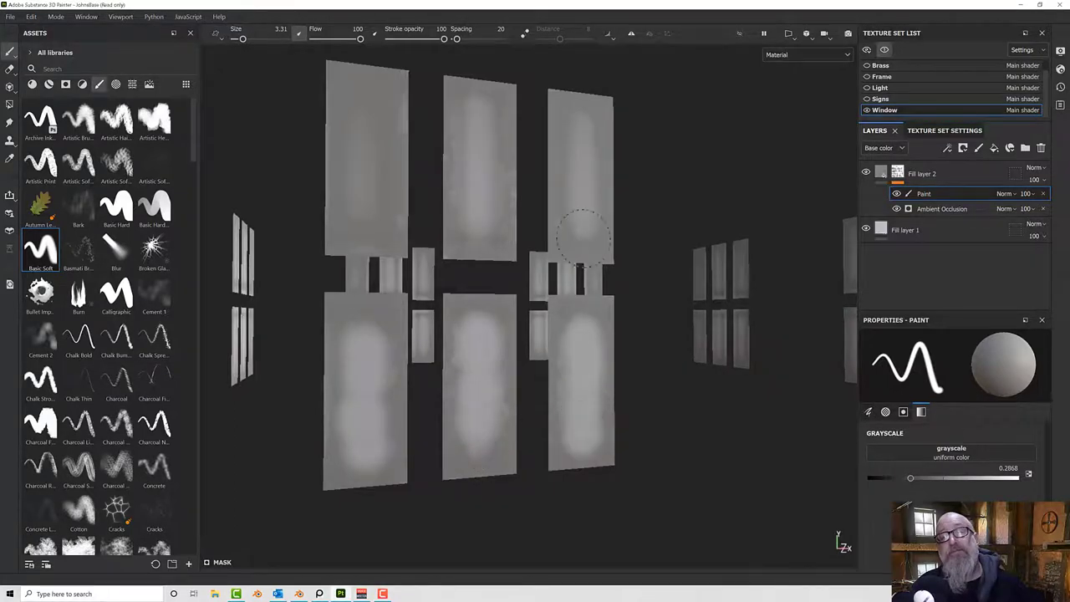
drag(588, 130, 585, 241)
mouse_move(486, 119)
mouse_down()
mouse_move(481, 177)
mouse_move(494, 205)
mouse_up()
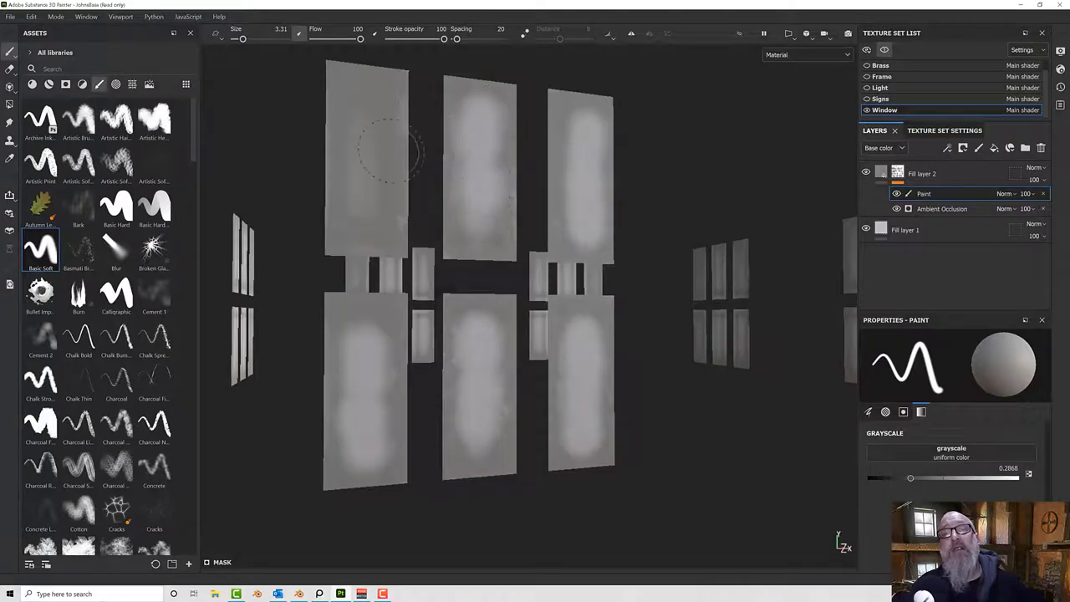
click(368, 109)
drag(368, 107, 369, 205)
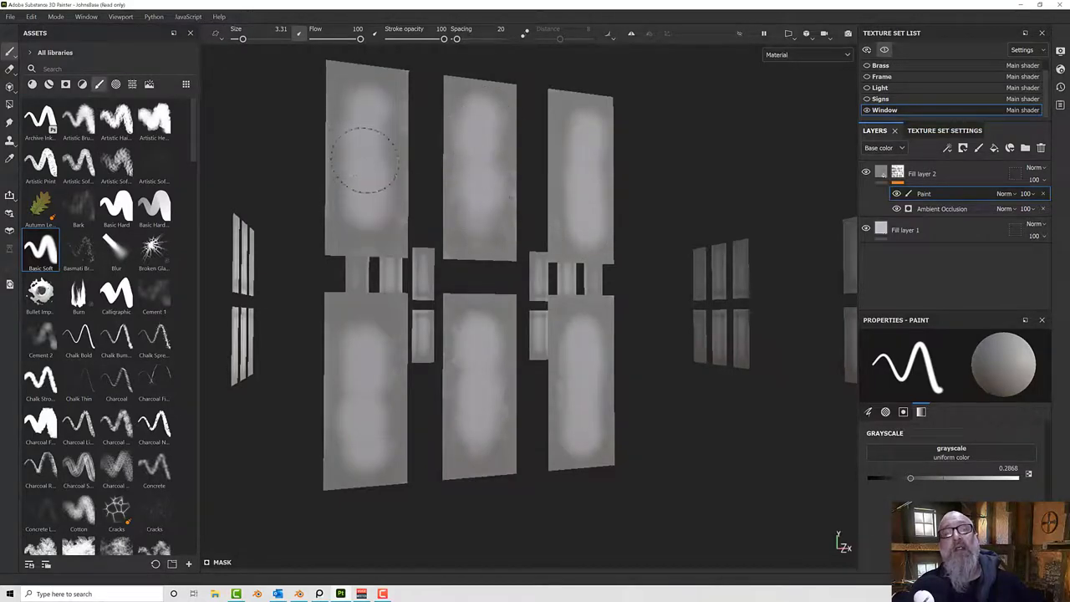
Turn off the isolated view of the Window texture set and check the grimy panes within the whole door.
mouse_move(454, 196)
alt+mouse_down()
mouse_move(410, 189)
mouse_move(434, 189)
alt+mouse_up()
click(781, 54)
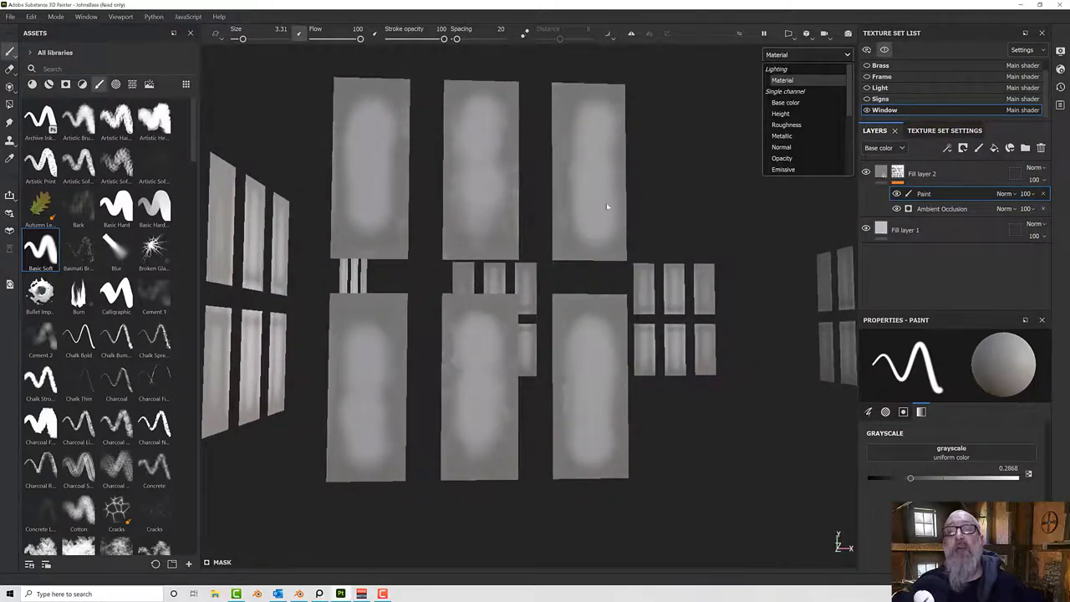
click(884, 49)
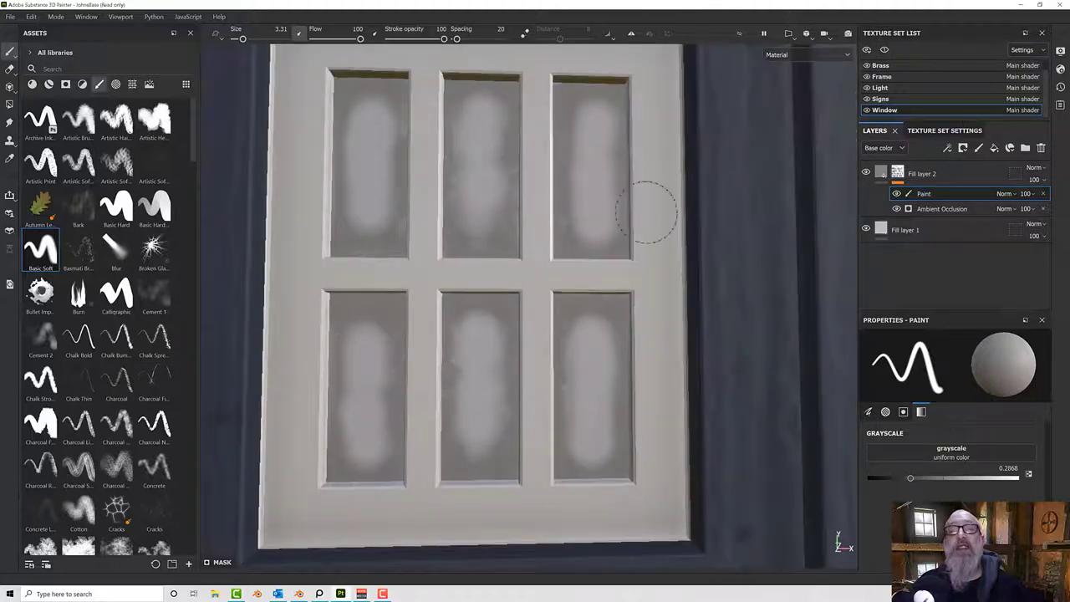
scroll(554, 234, down, 8)
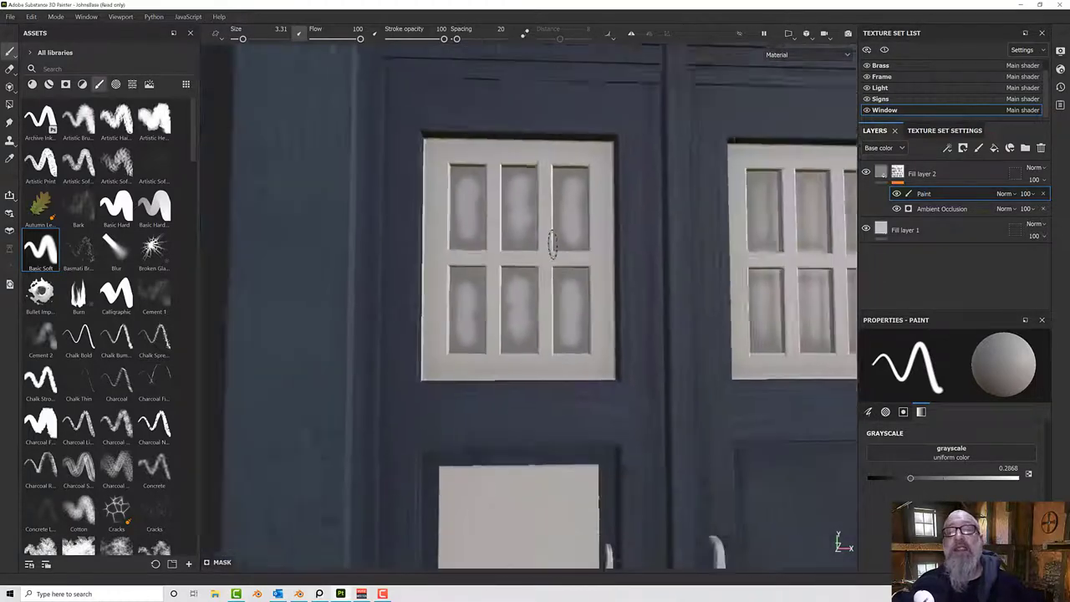
scroll(553, 244, down, 2)
alt+drag(553, 244, 490, 236)
scroll(524, 239, up, 4)
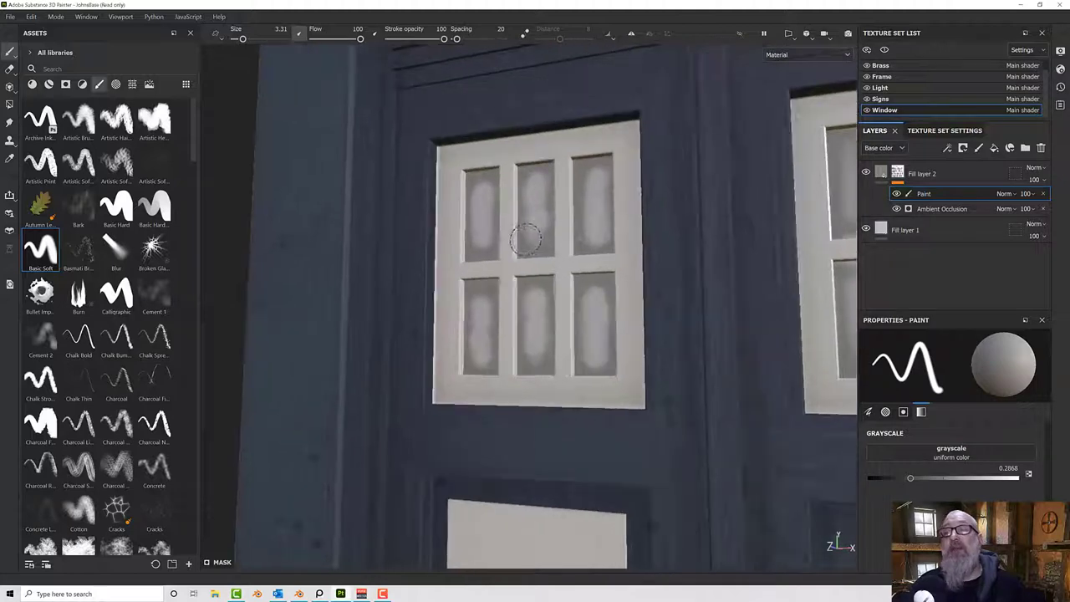
alt+middle_drag(525, 240, 472, 224)
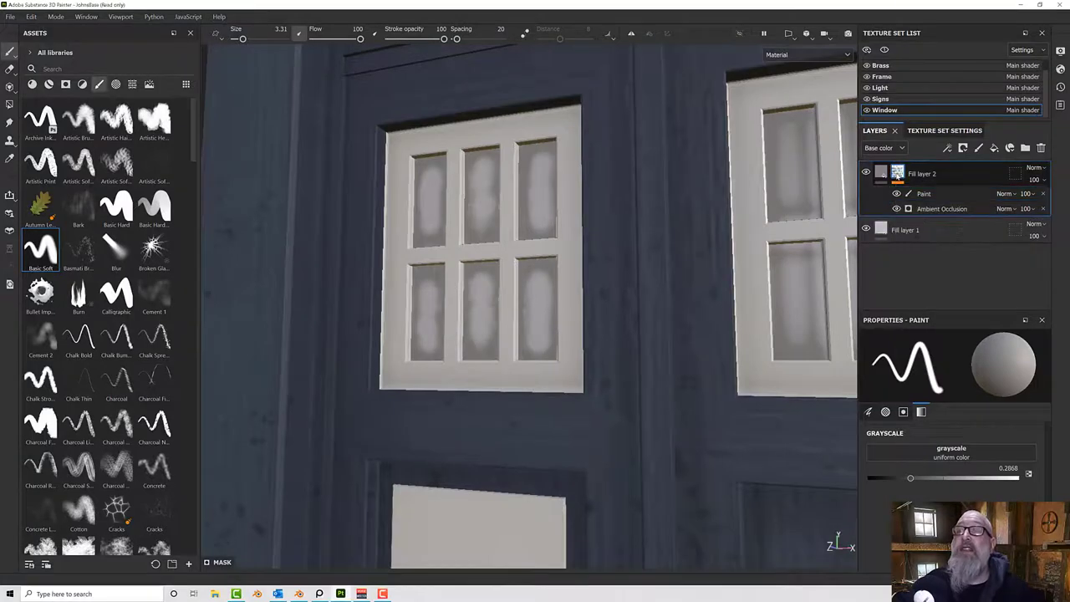
Add a fill effect to Fill layer 2's mask and assign the Dirt 2 texture as its grayscale.
right_click(897, 173)
click(947, 371)
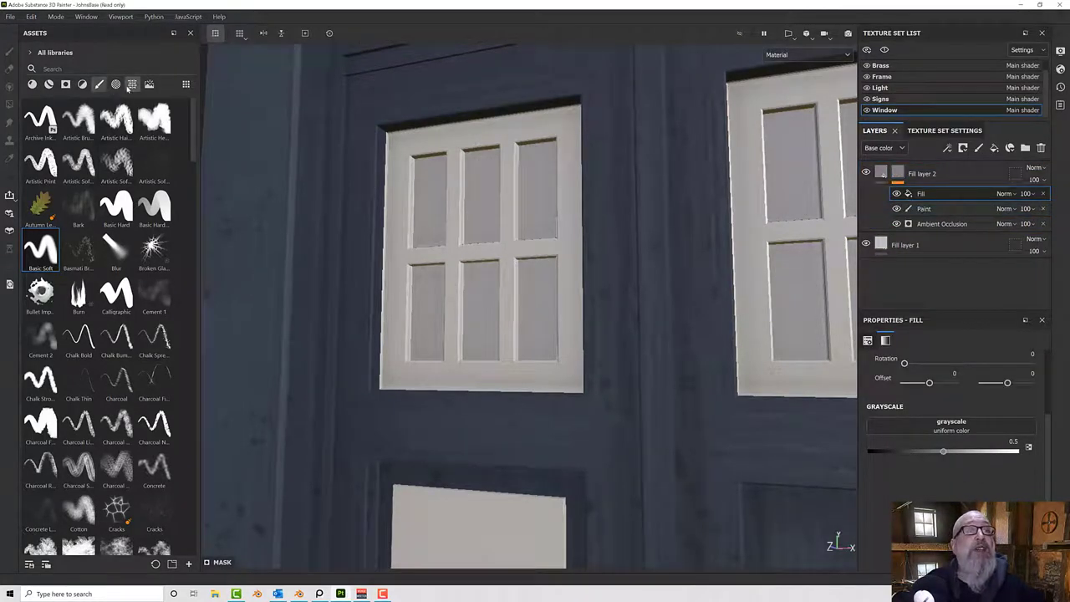
click(130, 84)
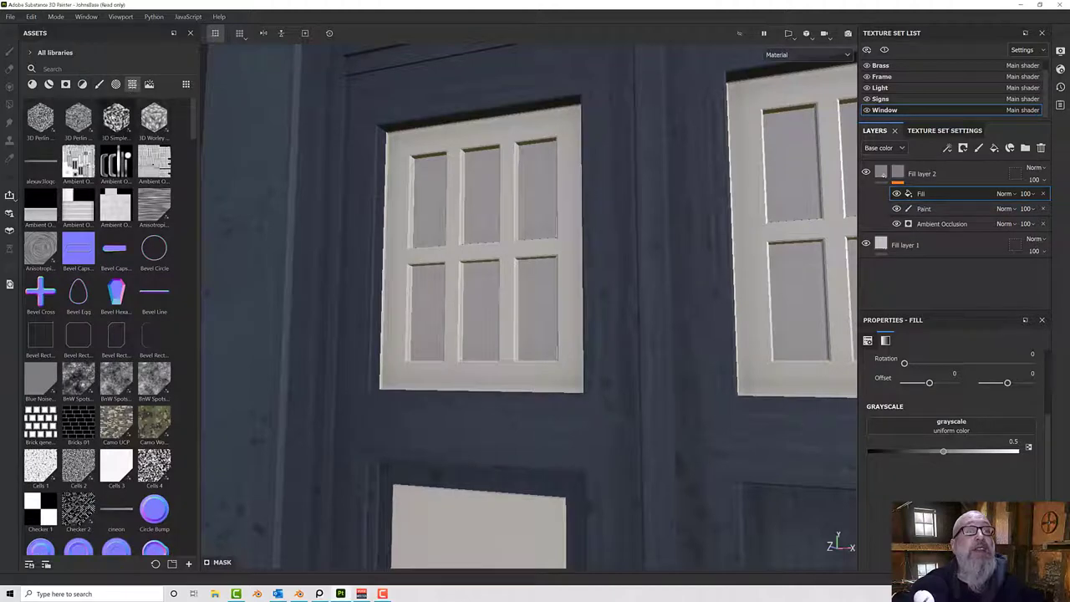
click(78, 70)
text(dirt)
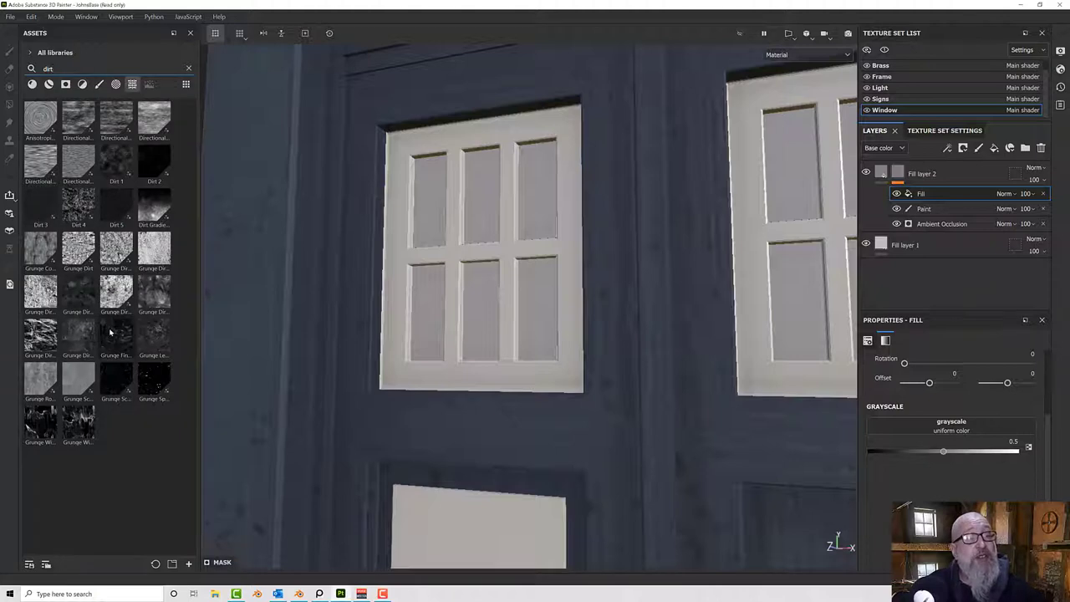
mouse_move(111, 335)
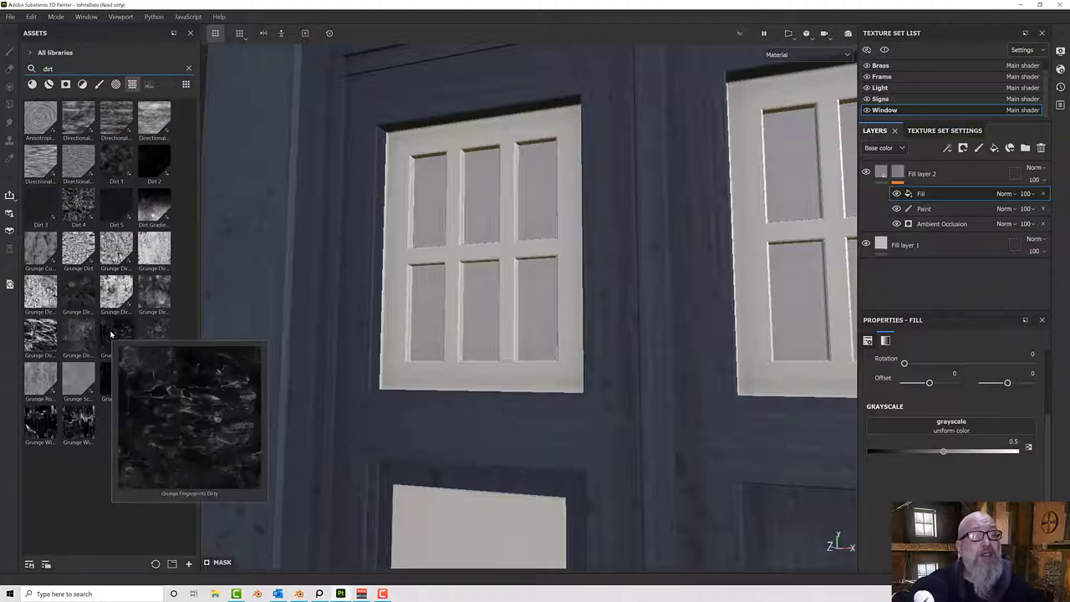
drag(151, 172, 890, 428)
scroll(479, 199, up, 2)
scroll(479, 199, up, 5)
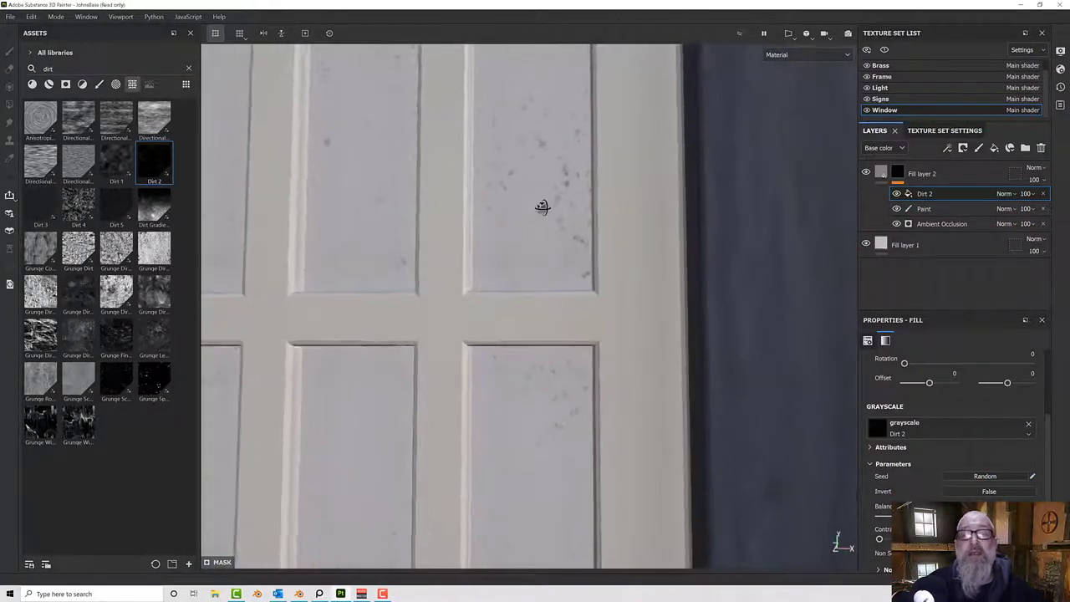
Set the Dirt 2 mask effect's blending mode to Linear dodge (Add) and check the specks on the panes.
scroll(612, 302, down, 4)
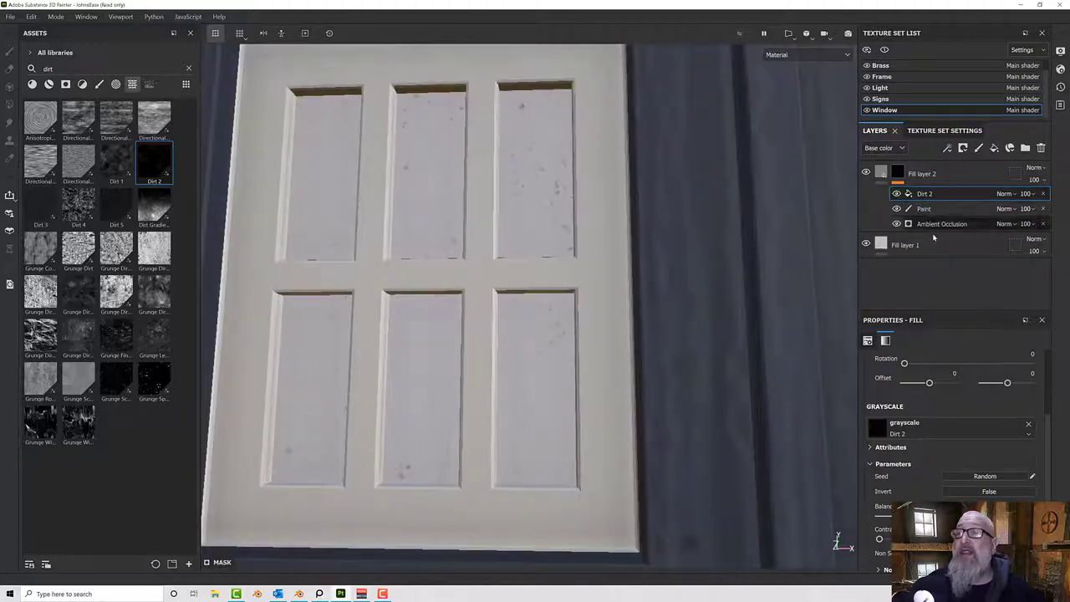
click(1004, 193)
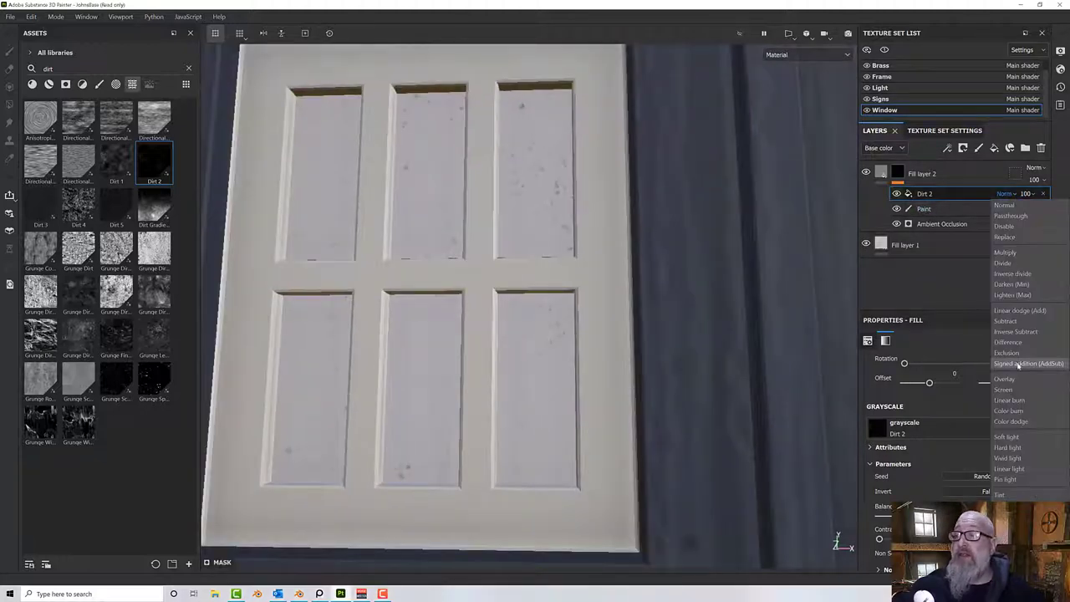
click(1014, 311)
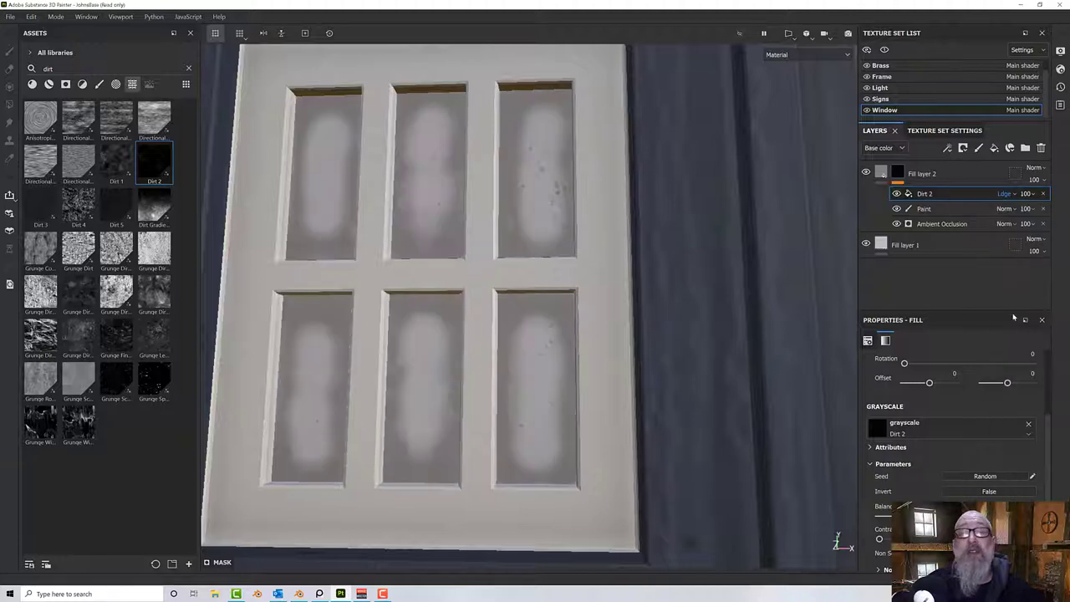
scroll(610, 326, down, 6)
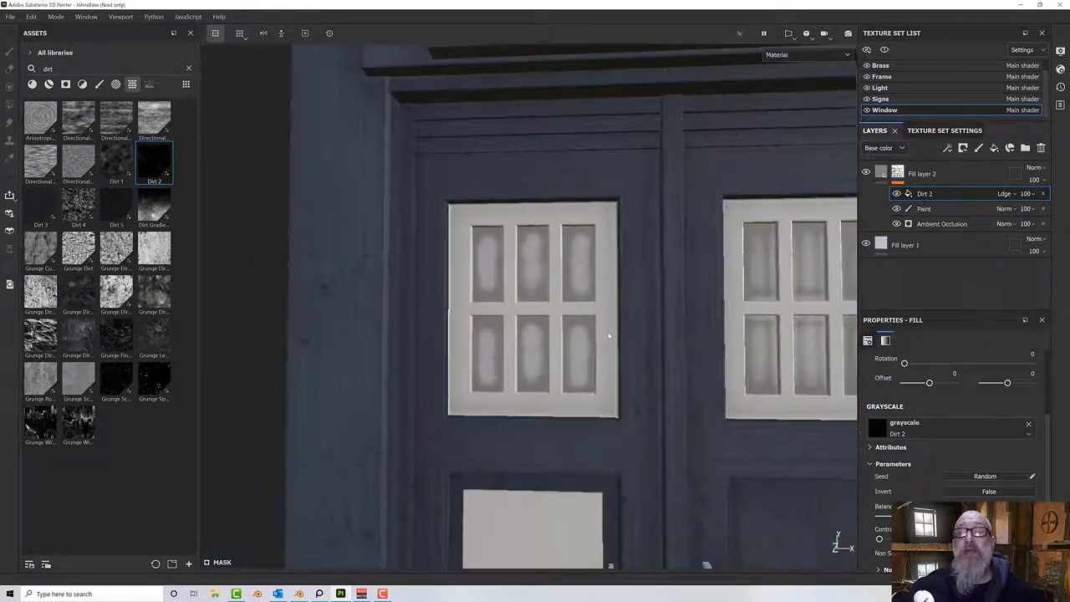
alt+middle_drag(608, 335, 502, 315)
mouse_move(502, 315)
alt+mouse_down()
mouse_move(535, 320)
mouse_move(530, 296)
mouse_move(512, 326)
alt+mouse_up()
scroll(479, 291, up, 10)
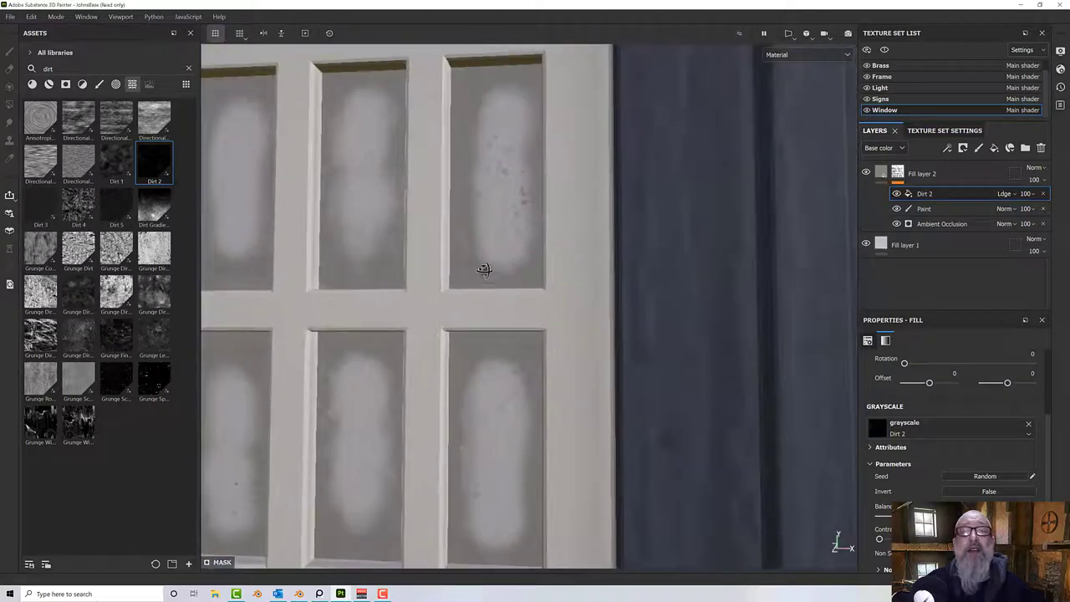
scroll(982, 453, down, 2)
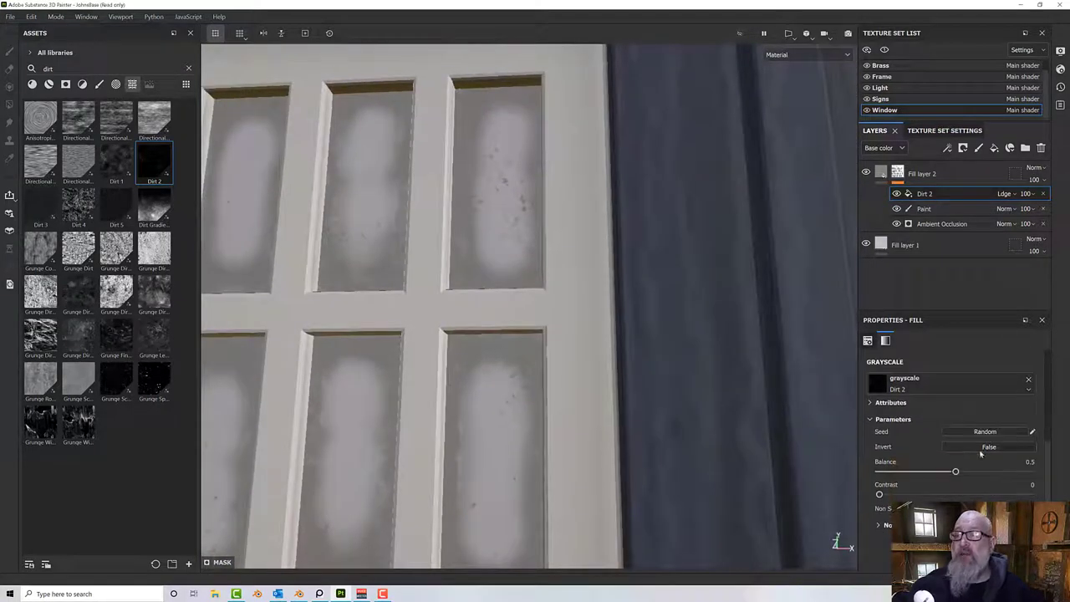
Set the roughness of Fill layer 1 to about 0.077 to make the clean glass glossier.
click(881, 248)
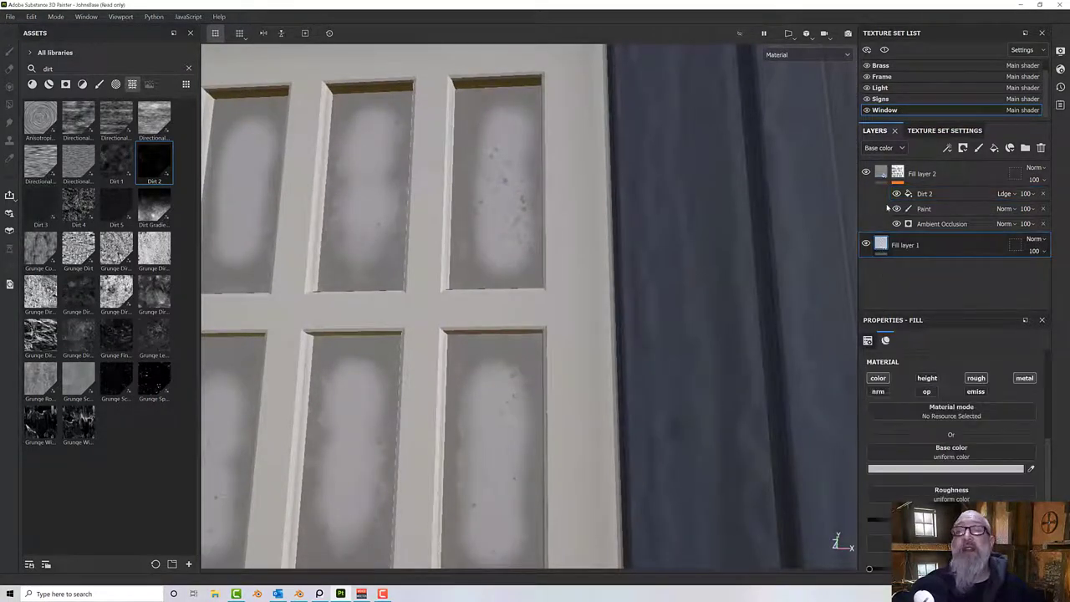
scroll(932, 477, down, 1)
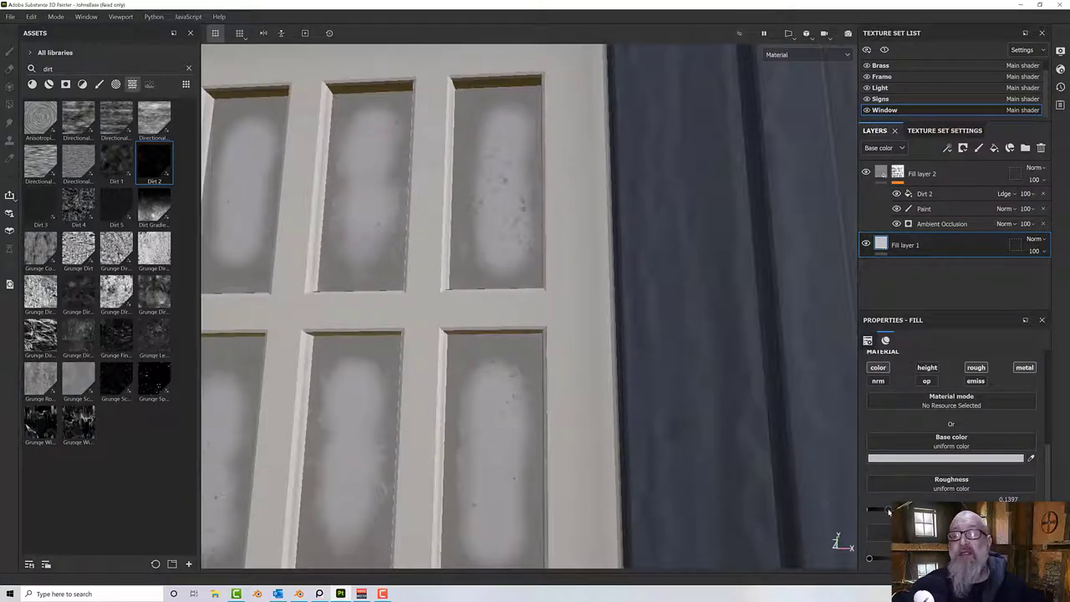
alt+drag(585, 443, 758, 464)
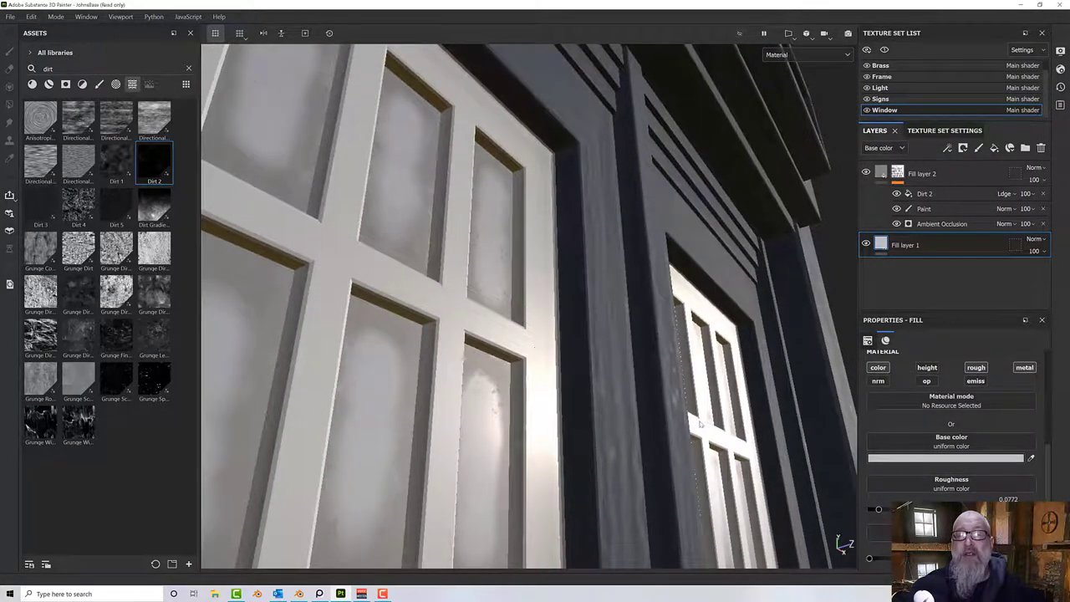
Lower the roughness of the Fill layer 2 dirt to about 0.30 and check its shine on the panes.
click(886, 174)
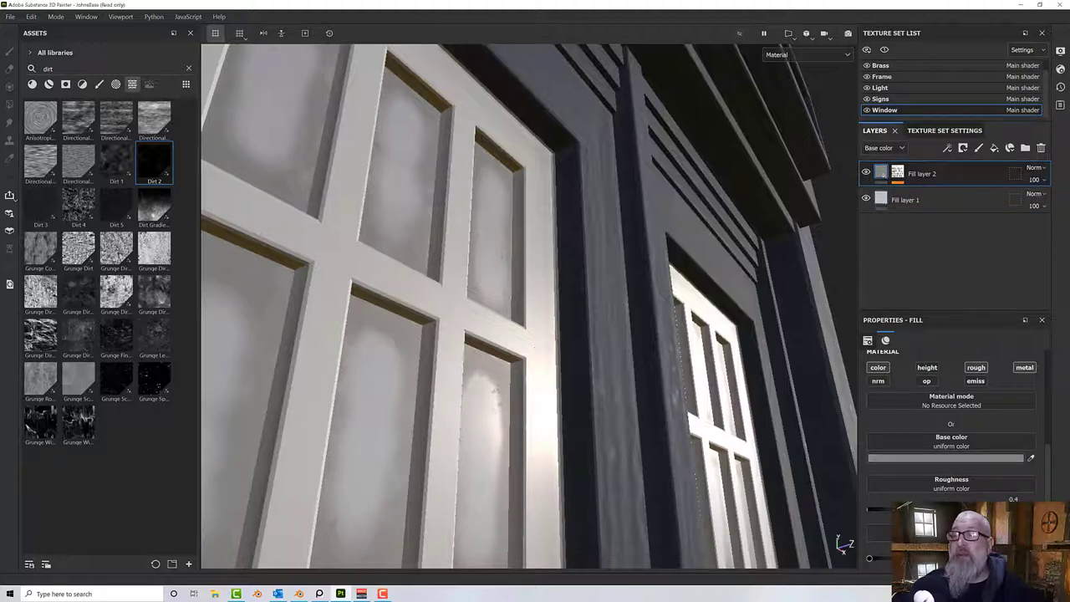
drag(935, 508, 921, 508)
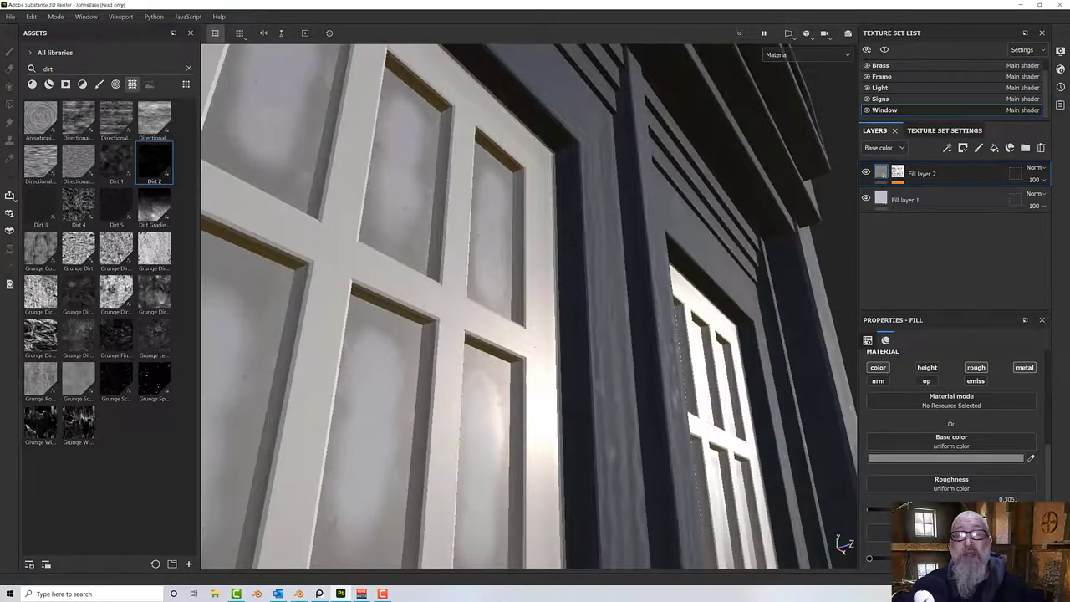
alt+drag(566, 467, 540, 422)
scroll(481, 430, up, 3)
scroll(481, 429, down, 4)
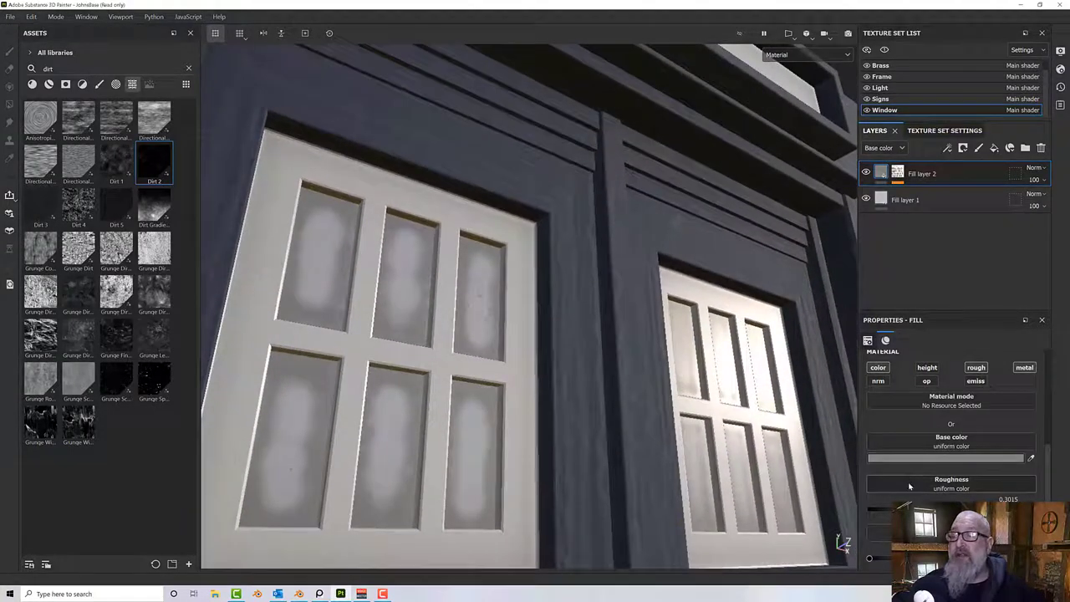
Make the clean glass of Fill layer 1 more reflective and check the windows of both doors from several angles.
click(907, 200)
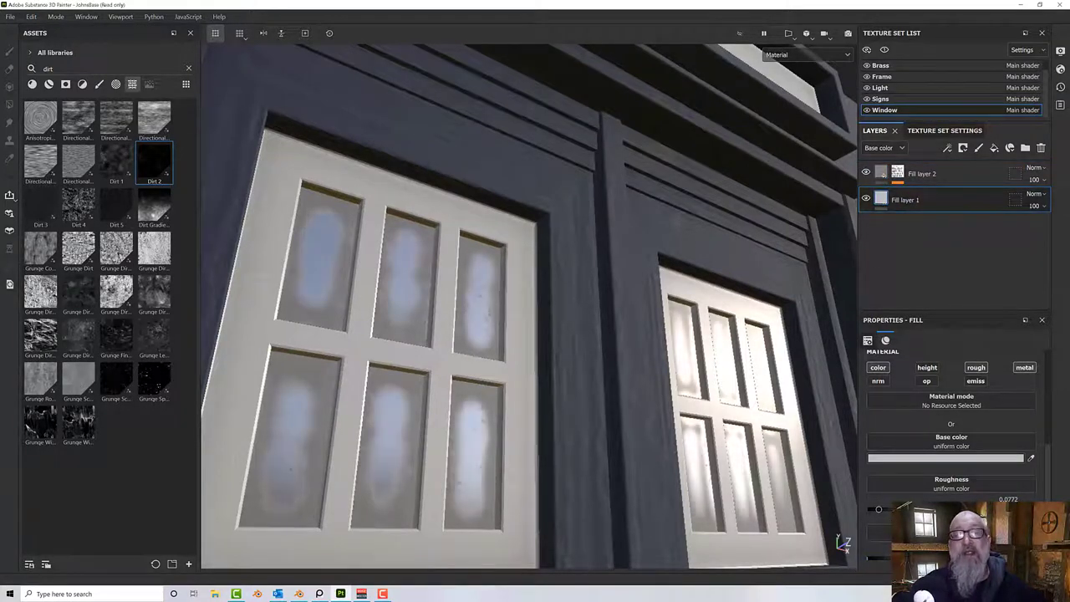
alt+drag(619, 409, 529, 460)
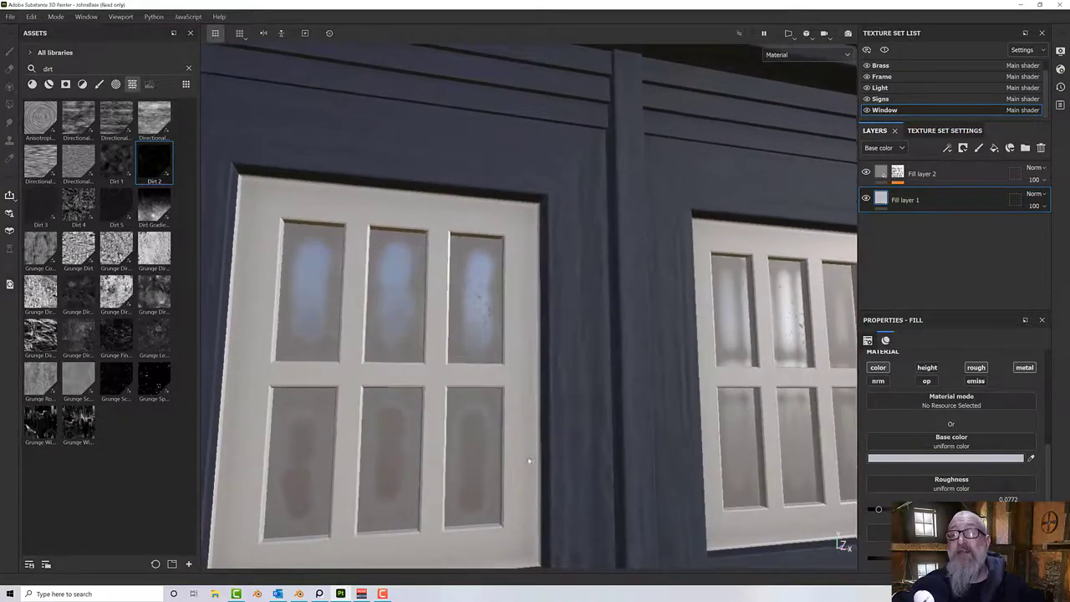
alt+drag(485, 407, 393, 377)
scroll(468, 350, up, 2)
scroll(473, 376, up, 1)
scroll(467, 347, down, 4)
scroll(512, 386, down, 3)
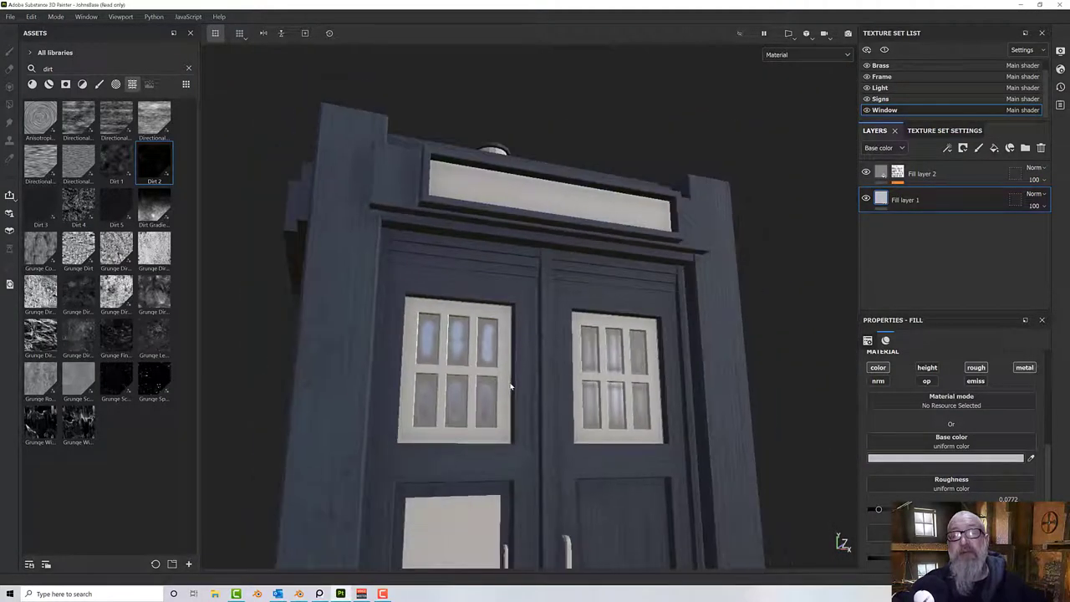
alt+drag(512, 386, 567, 346)
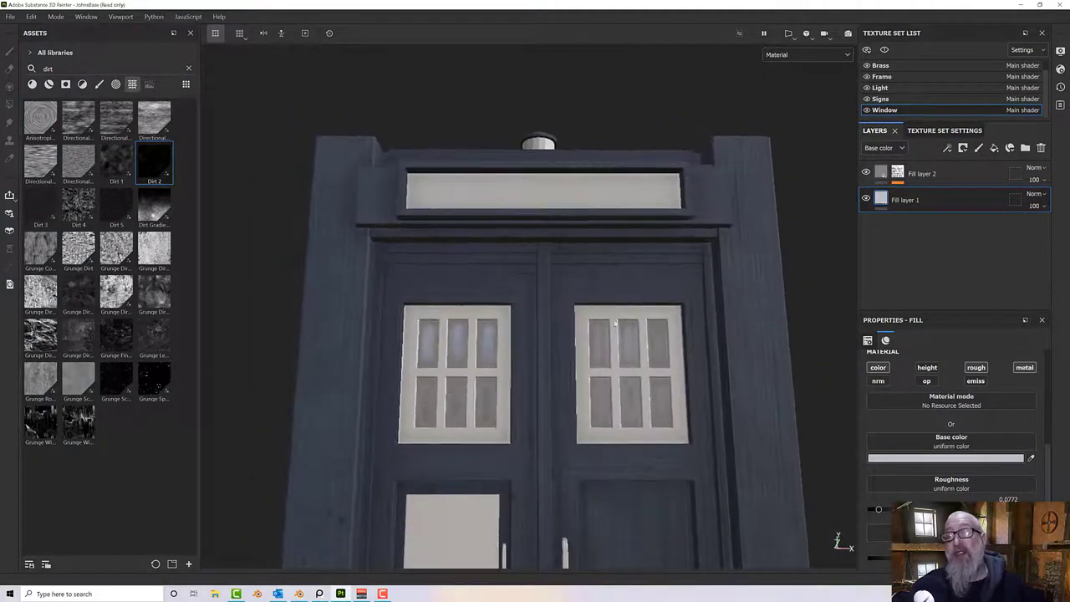
alt+drag(644, 363, 669, 365)
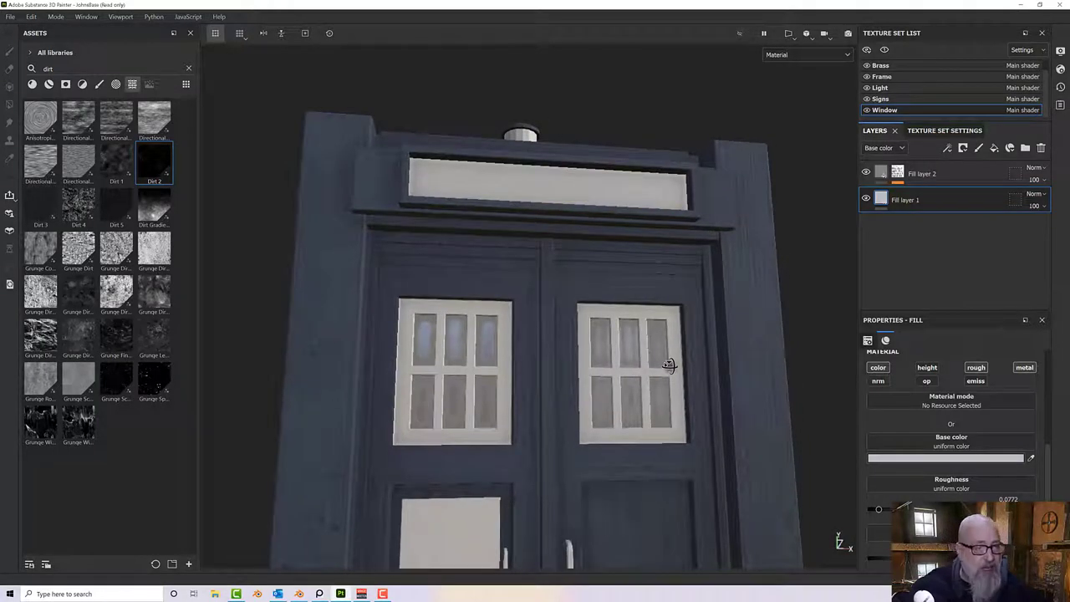
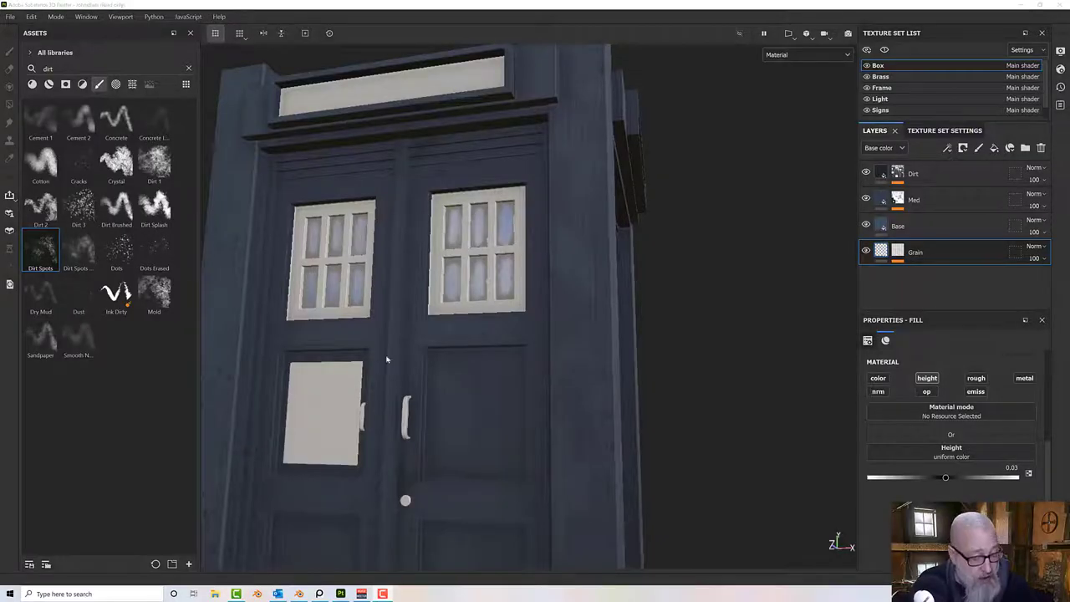
Copy the Dirt, Med, Base and Grain layers of the Box texture set.
alt+drag(452, 311, 409, 308)
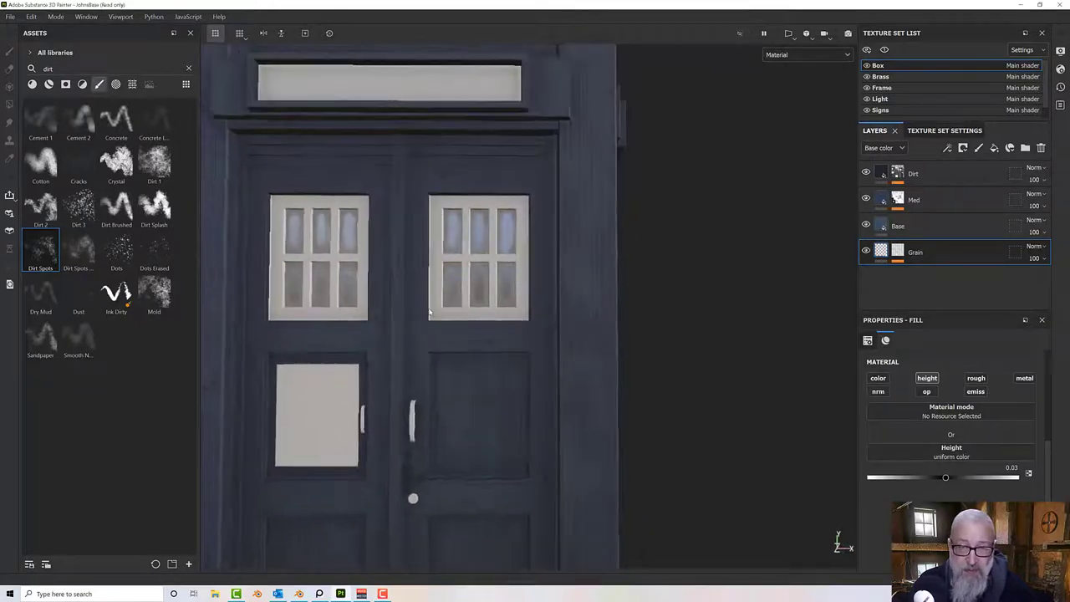
scroll(431, 311, up, 3)
alt+middle_drag(465, 312, 442, 335)
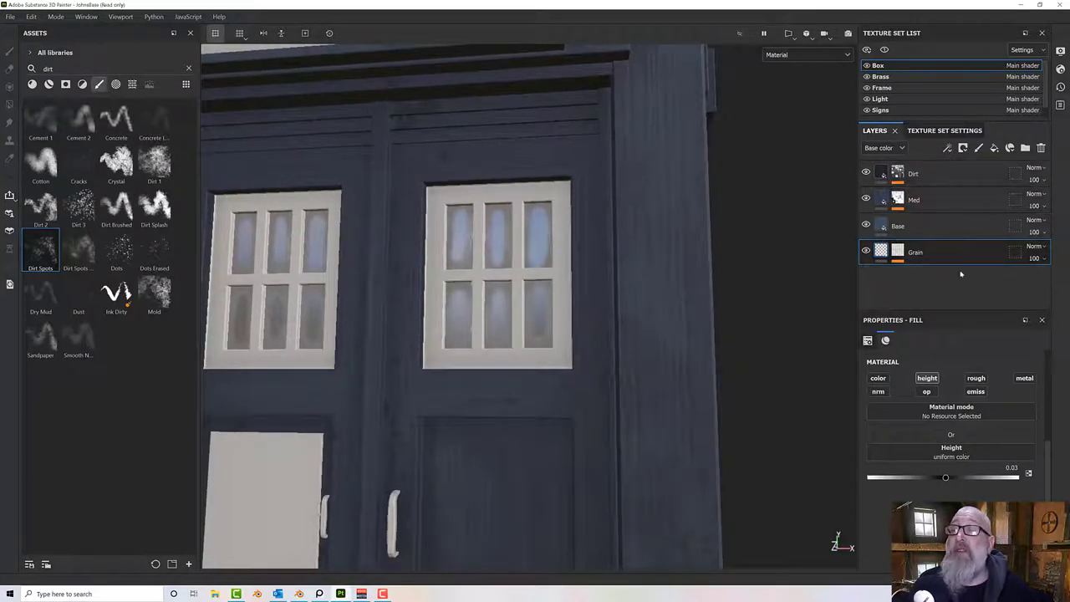
shift+click(928, 173)
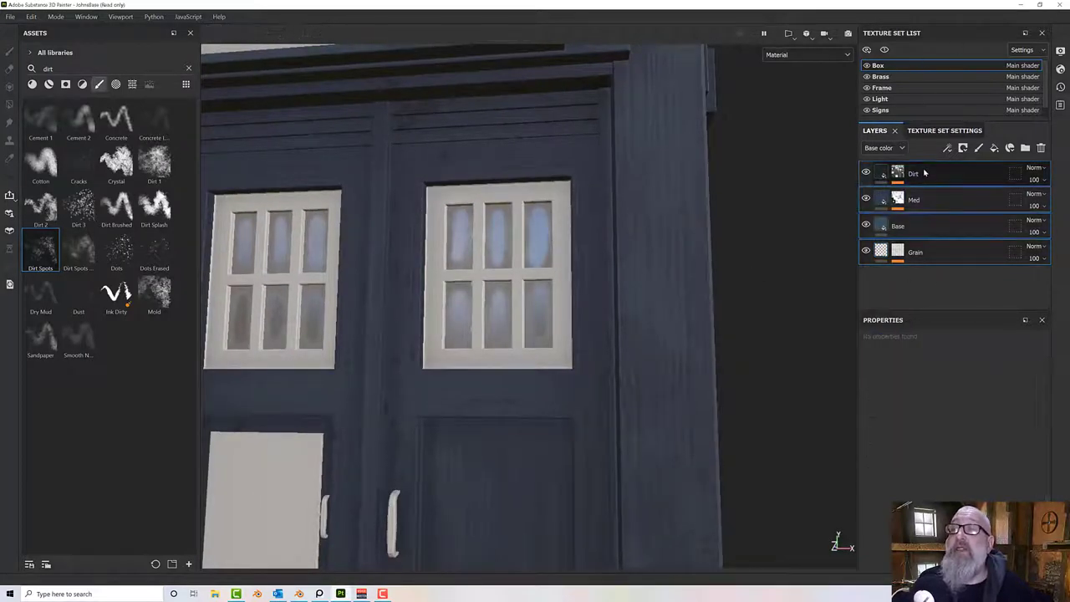
right_click(928, 173)
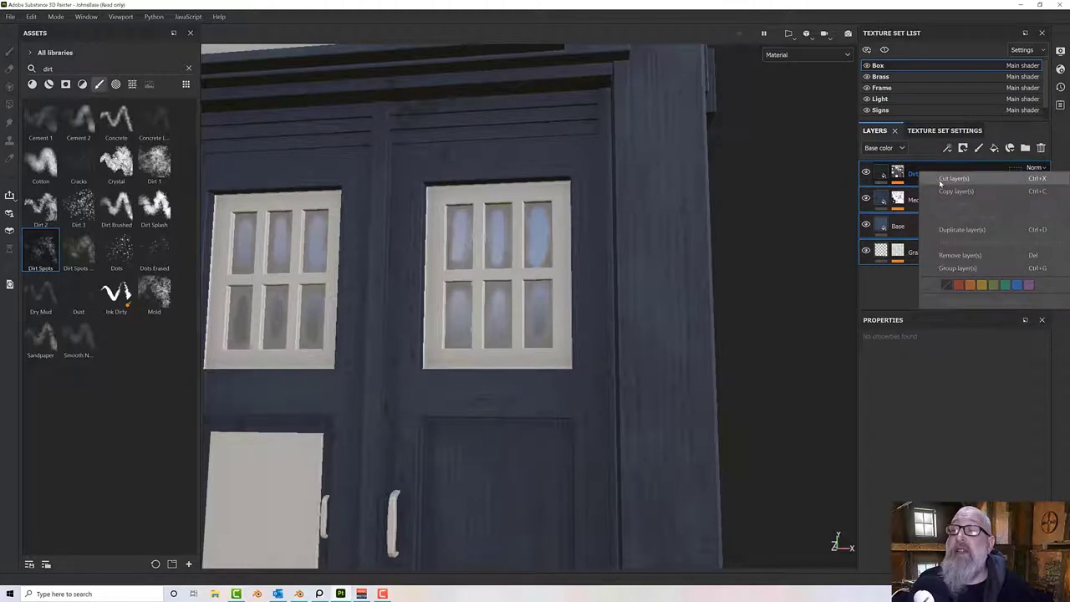
click(953, 192)
Replace the empty layer of the Frame texture set with the copied Dirt, Med, Base and Grain layers.
scroll(915, 112, down, 1)
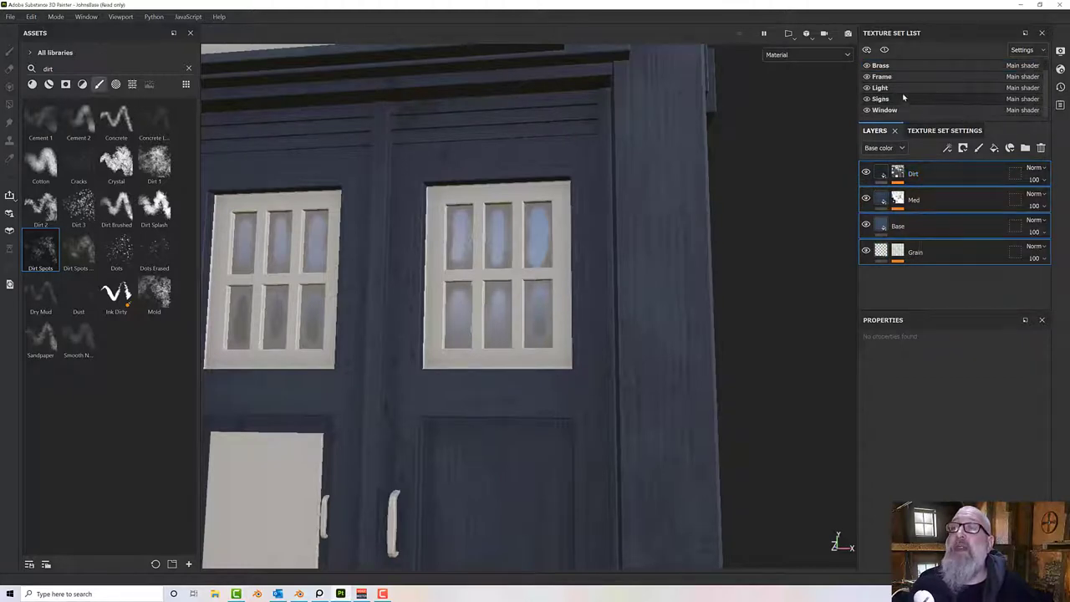
click(898, 112)
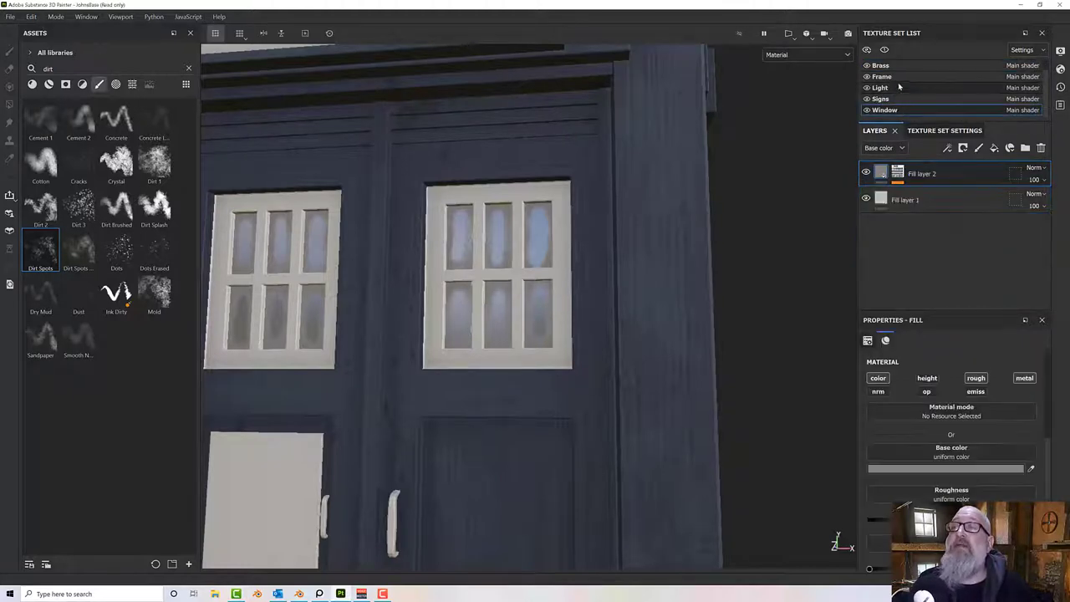
click(899, 80)
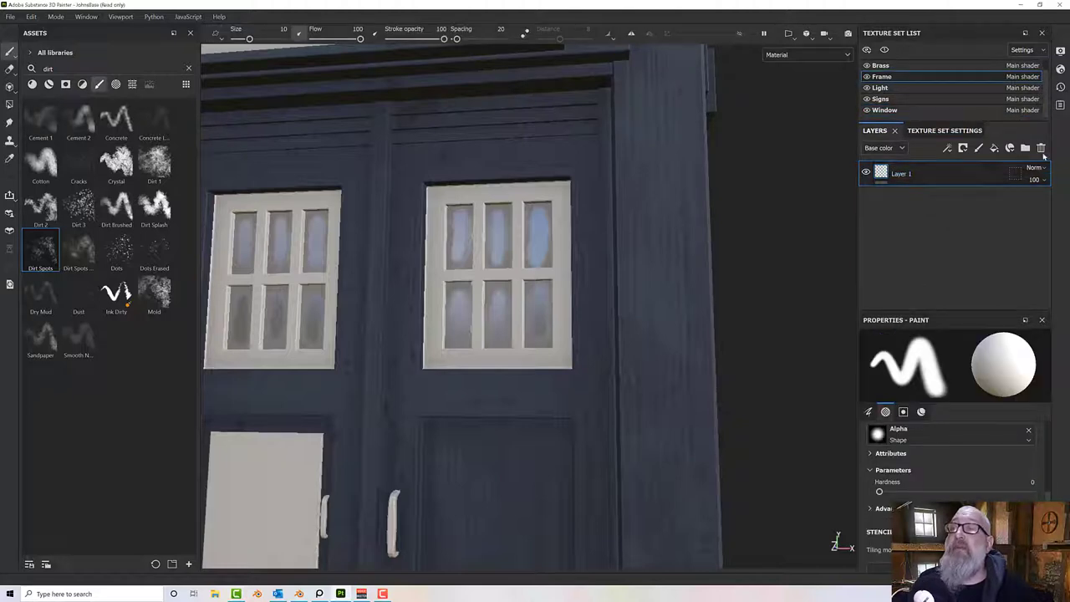
click(1041, 147)
right_click(935, 180)
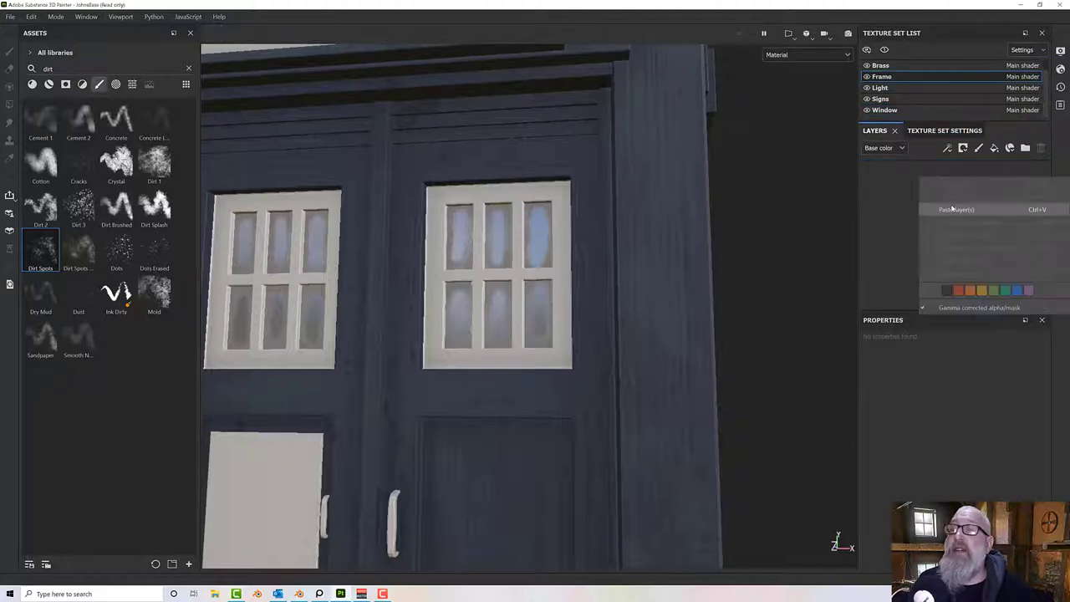
click(950, 210)
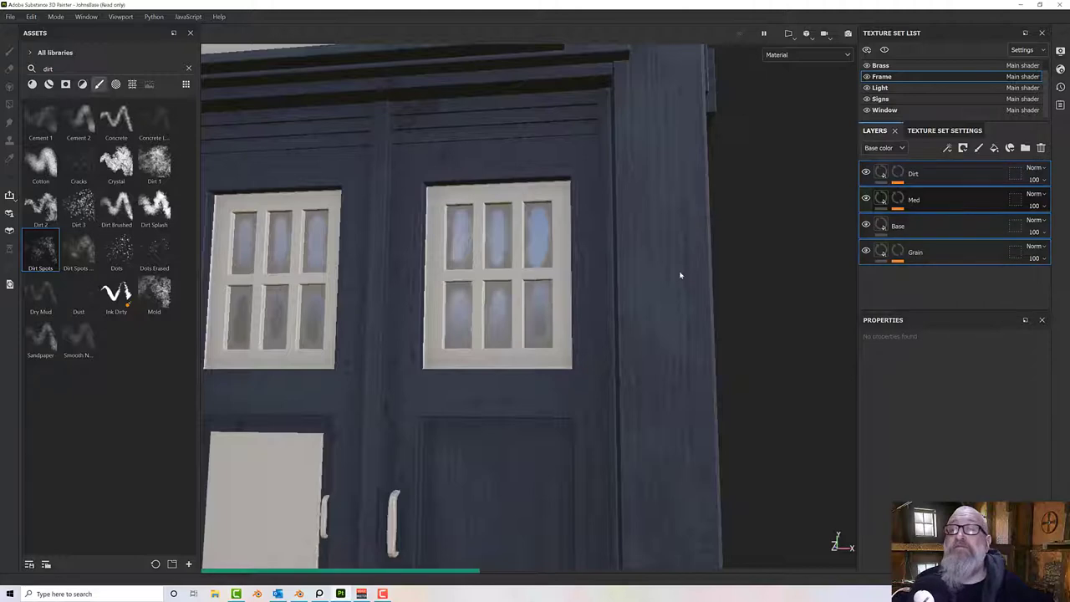
scroll(573, 291, up, 6)
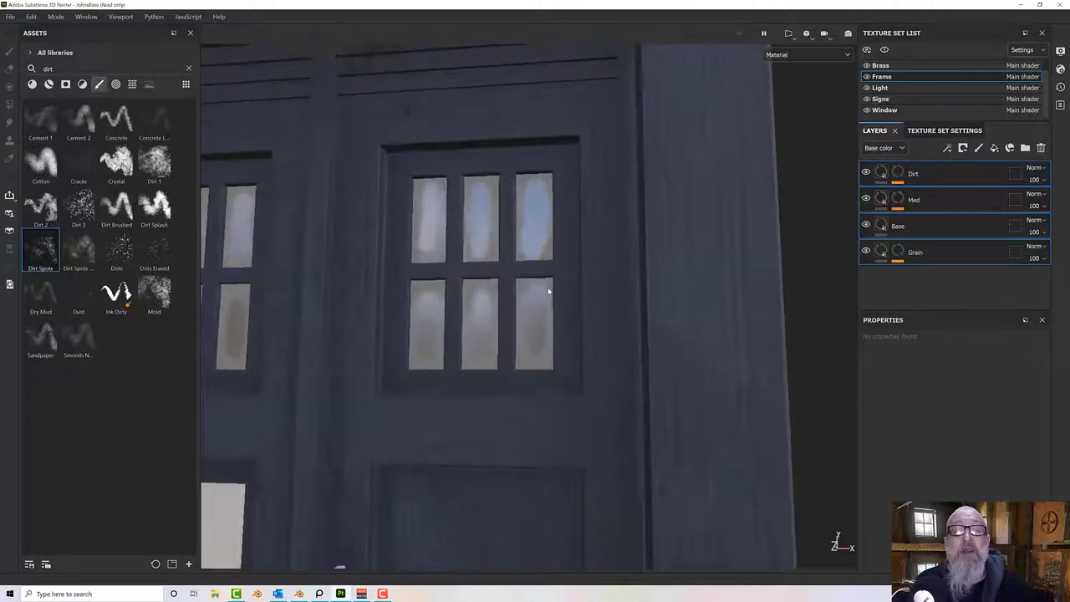
alt+drag(581, 267, 619, 282)
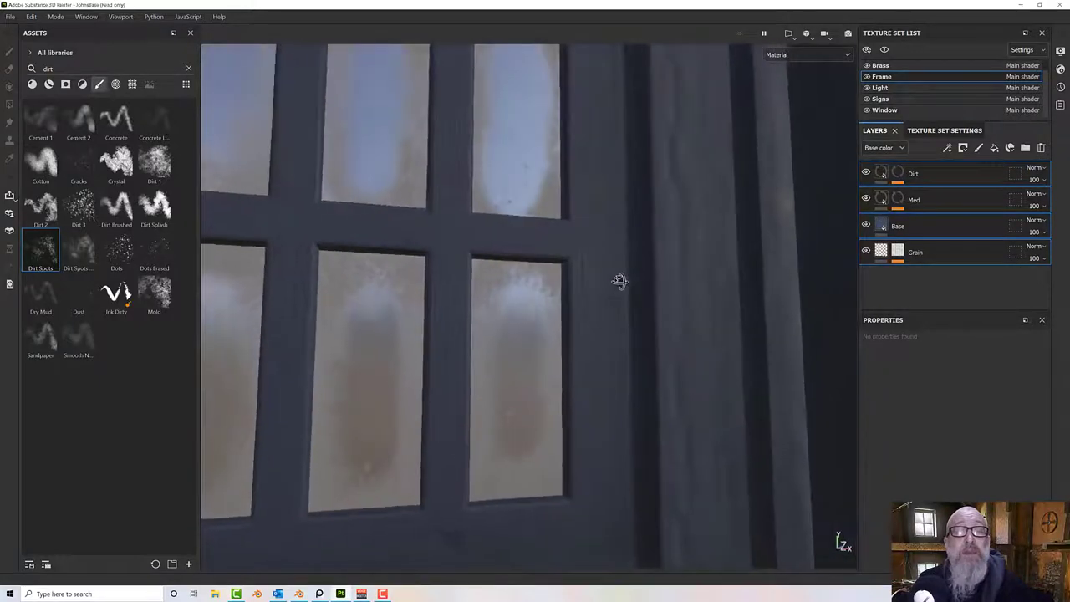
Remove the Paint effect from the masks of the Frame set's Dirt and Med layers.
click(900, 178)
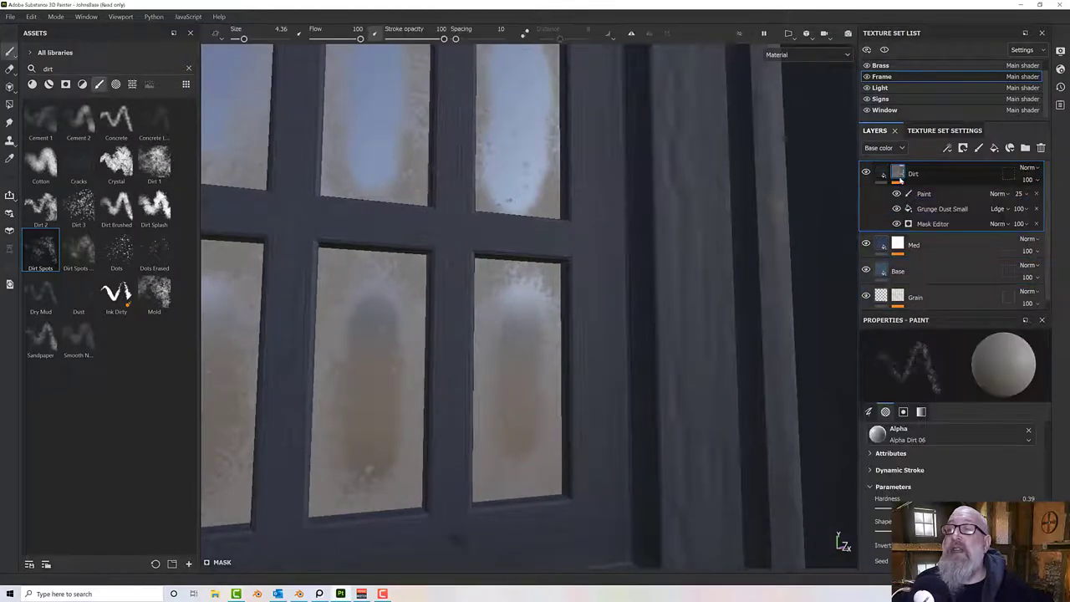
click(1037, 194)
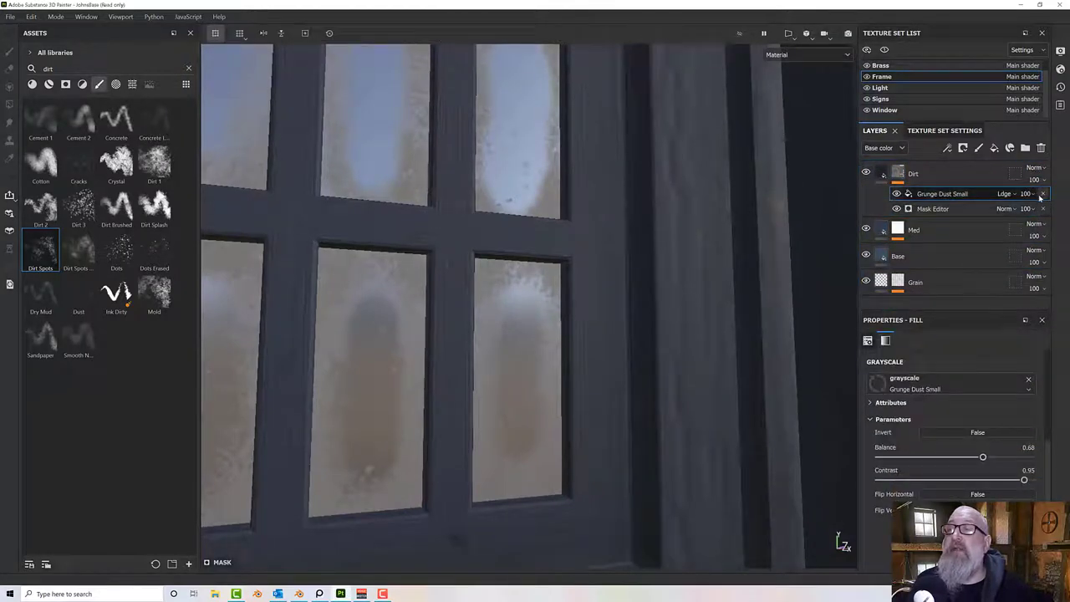
click(900, 235)
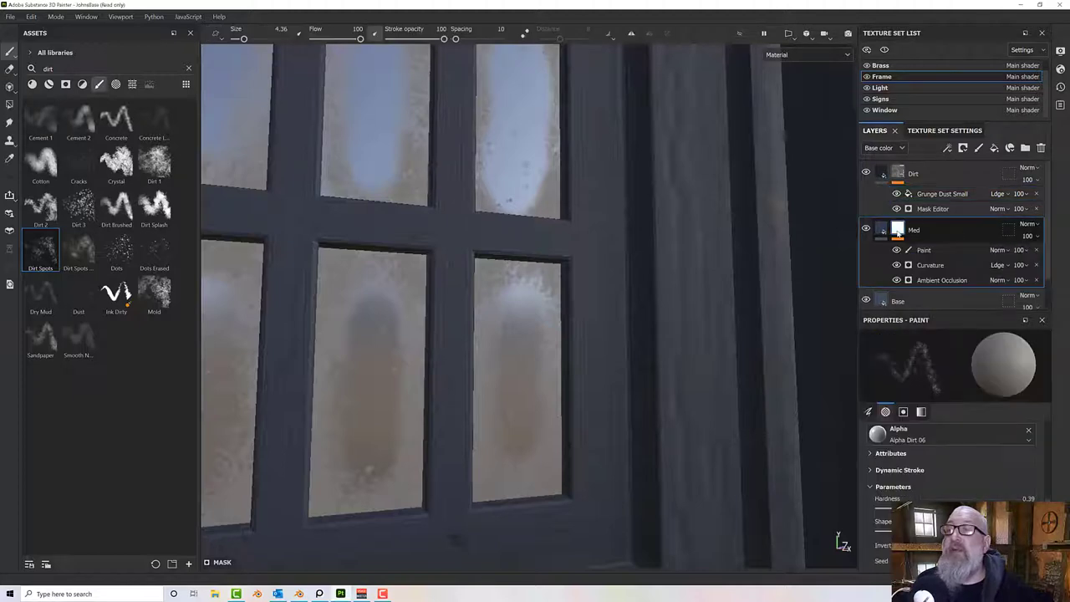
click(1036, 250)
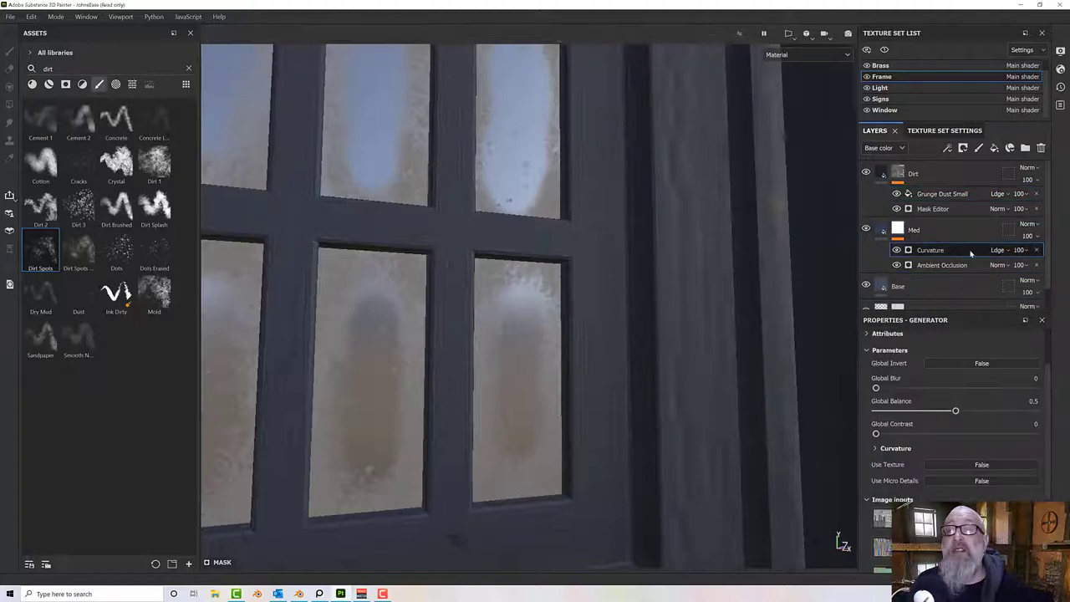
Check the Base layer and the Grain mask's effects for leftover paint, and examine the window frames on the doors.
scroll(907, 255, down, 1)
click(887, 264)
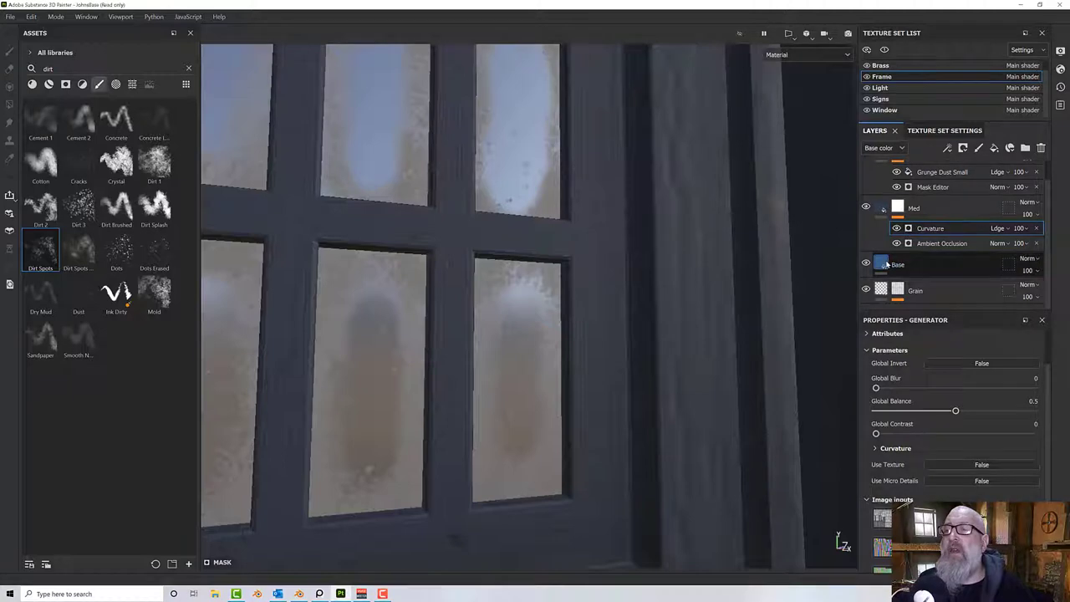
click(918, 285)
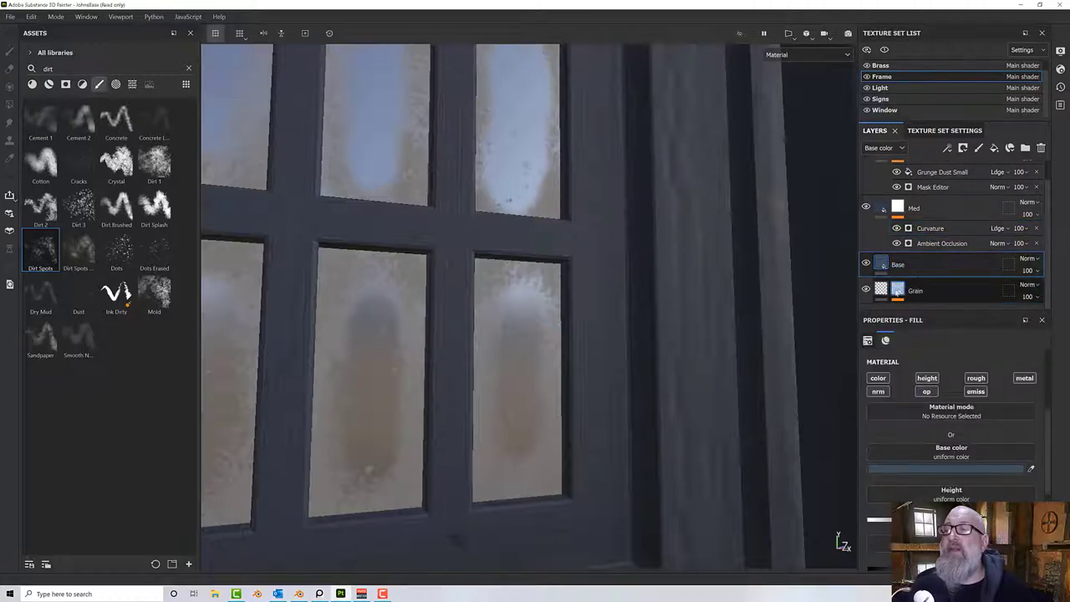
scroll(919, 284, down, 1)
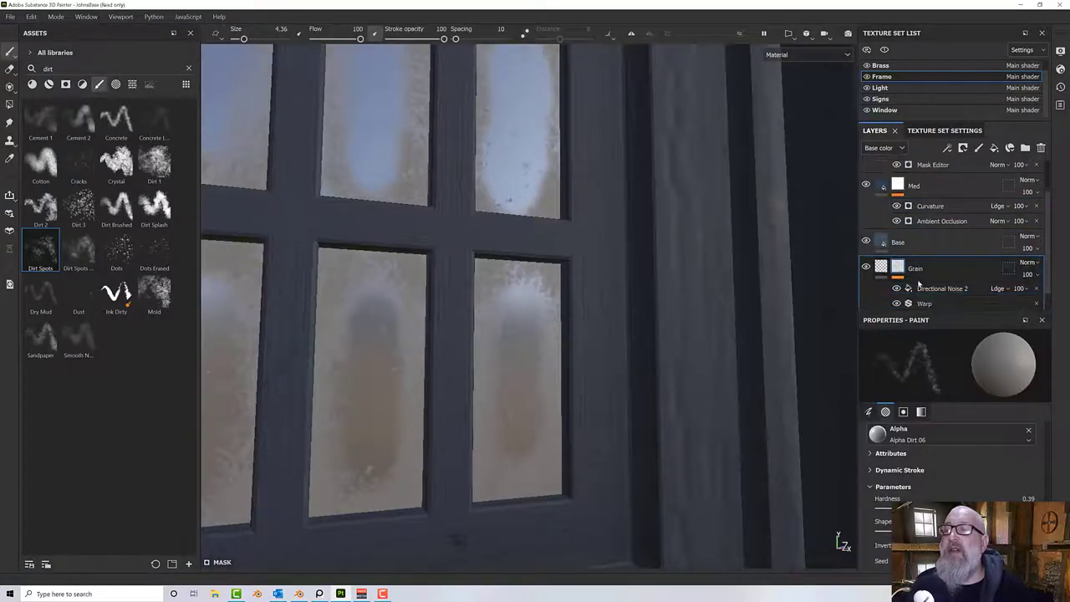
scroll(533, 255, down, 3)
scroll(533, 255, down, 2)
mouse_move(519, 256)
alt+mouse_down()
mouse_move(351, 241)
mouse_move(530, 258)
alt+mouse_up()
scroll(439, 250, down, 3)
scroll(441, 249, down, 3)
scroll(426, 247, up, 5)
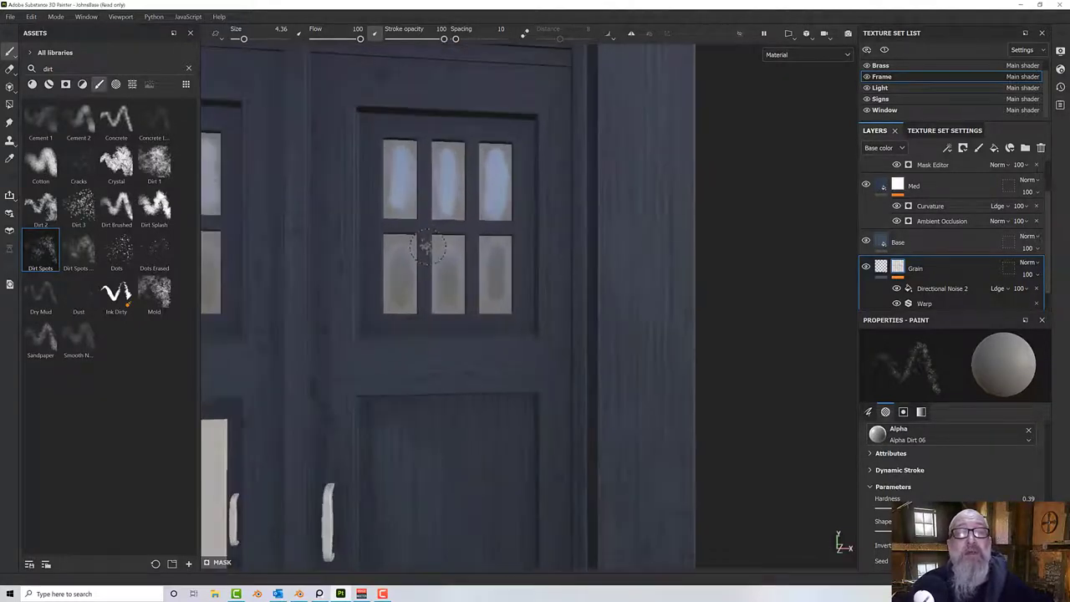
Review the fill properties of the Base, Med and Dirt layers and examine the frames against the whole box.
click(888, 241)
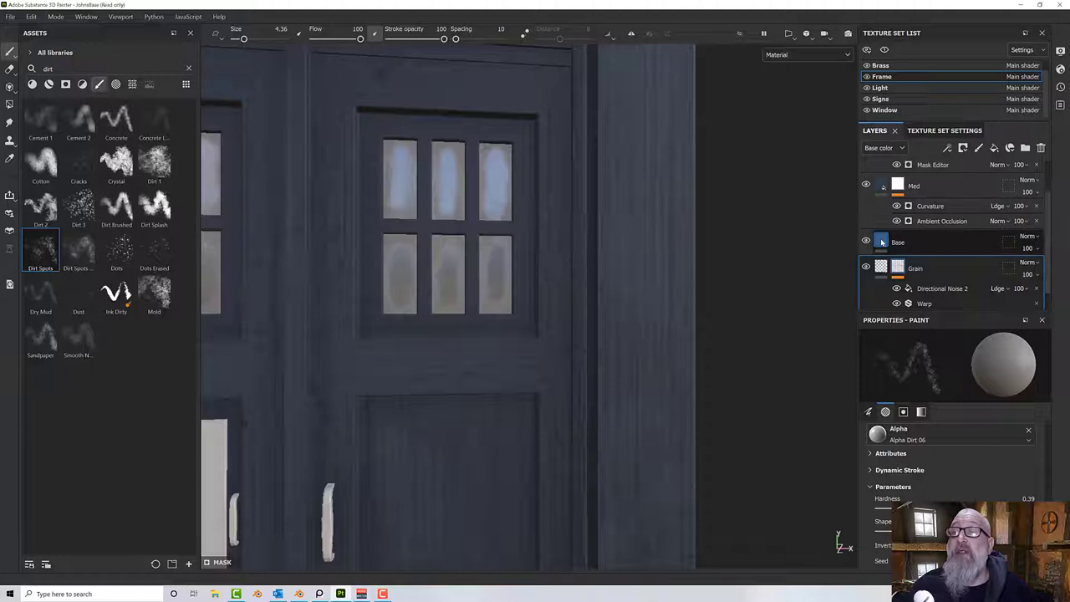
click(890, 184)
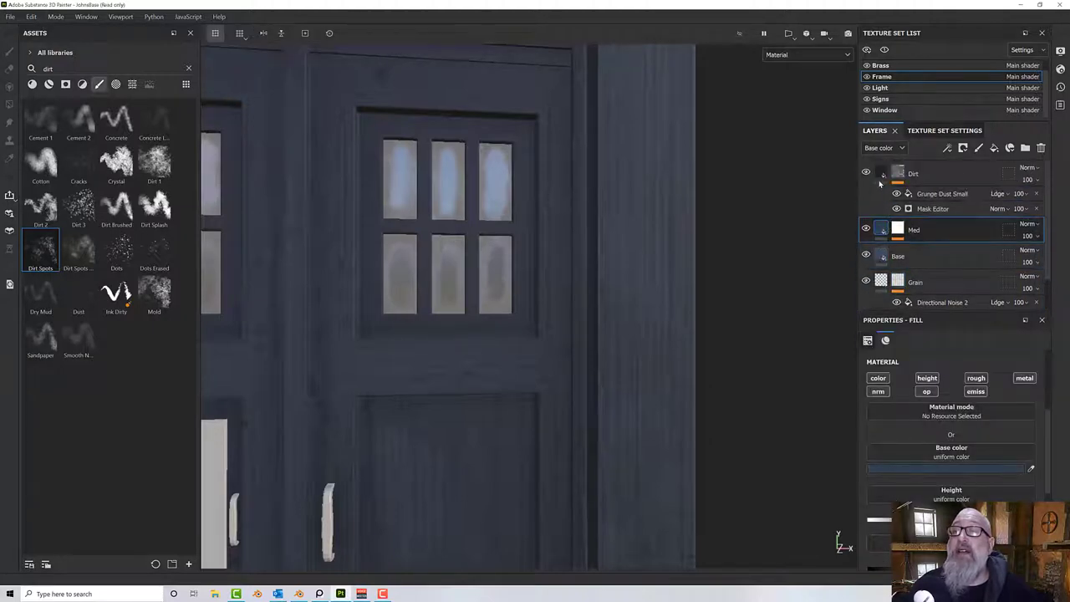
click(880, 181)
scroll(516, 316, down, 3)
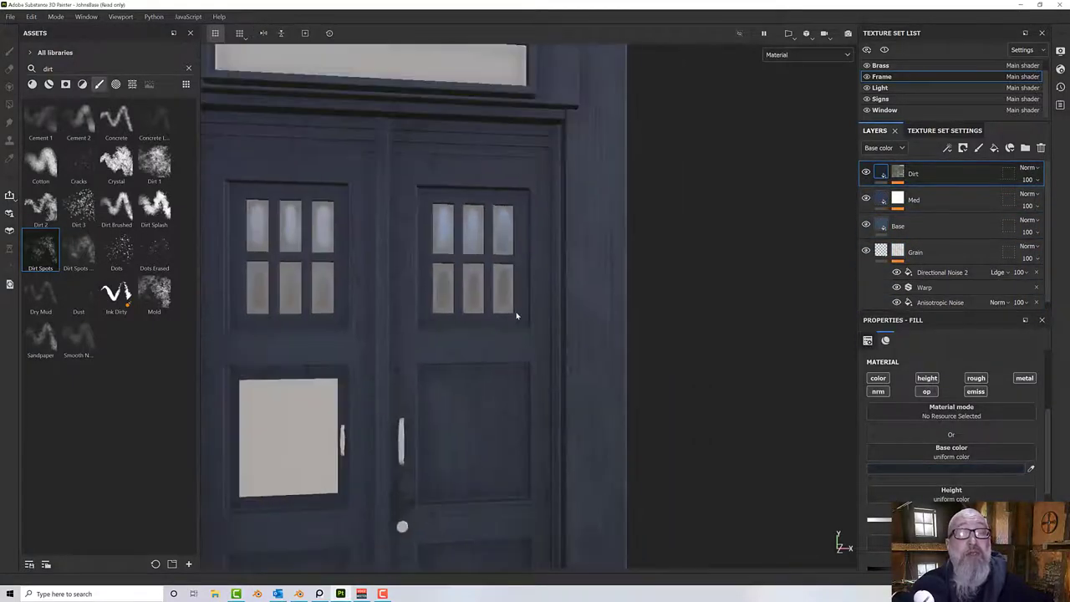
scroll(515, 316, down, 5)
alt+drag(513, 313, 486, 262)
scroll(489, 268, up, 3)
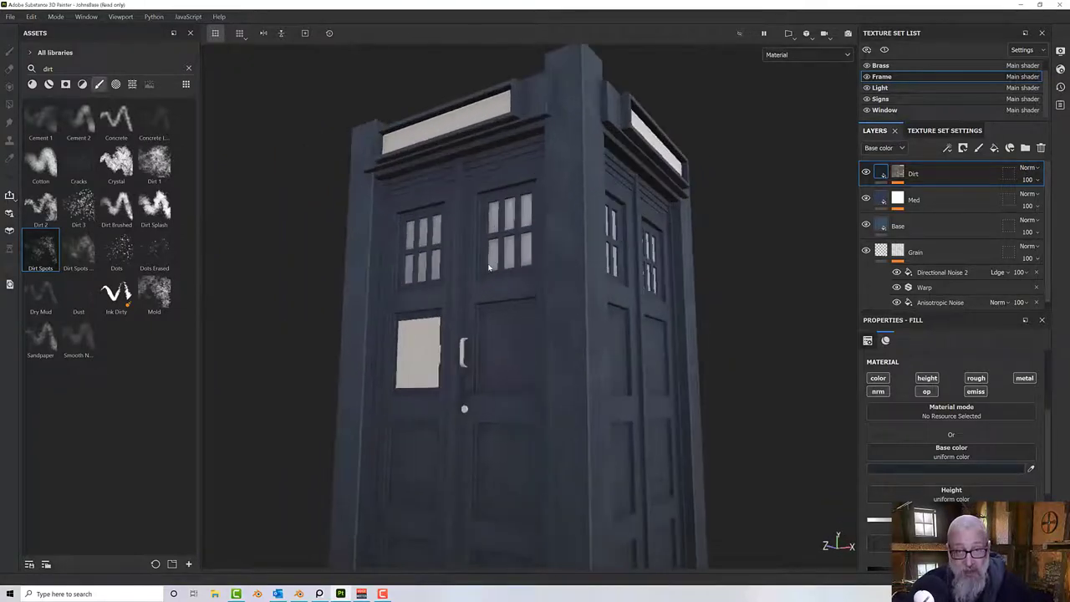
alt+middle_drag(489, 267, 477, 346)
scroll(476, 346, up, 2)
alt+drag(537, 311, 535, 328)
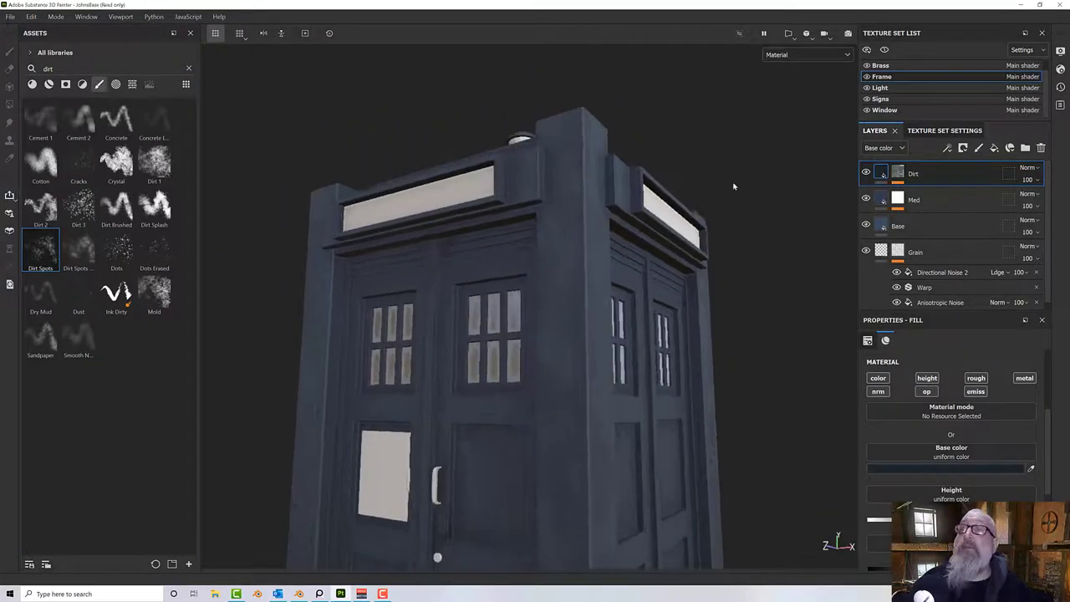
Delete the default layer of the Signs texture set and create two folders in its place.
click(939, 102)
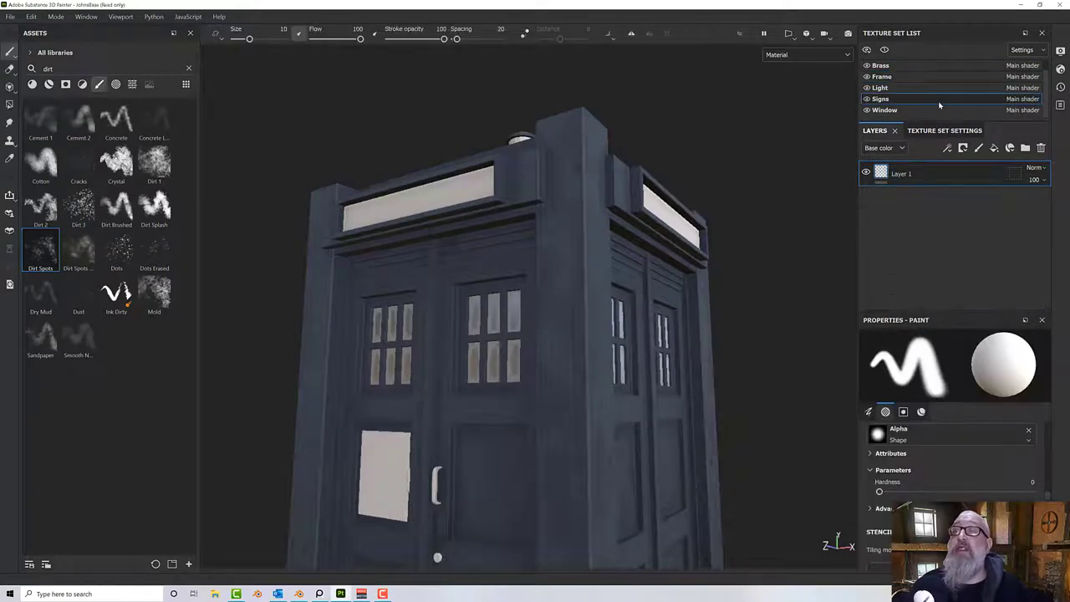
mouse_move(482, 397)
alt+mouse_down()
mouse_move(583, 471)
mouse_move(569, 428)
alt+mouse_up()
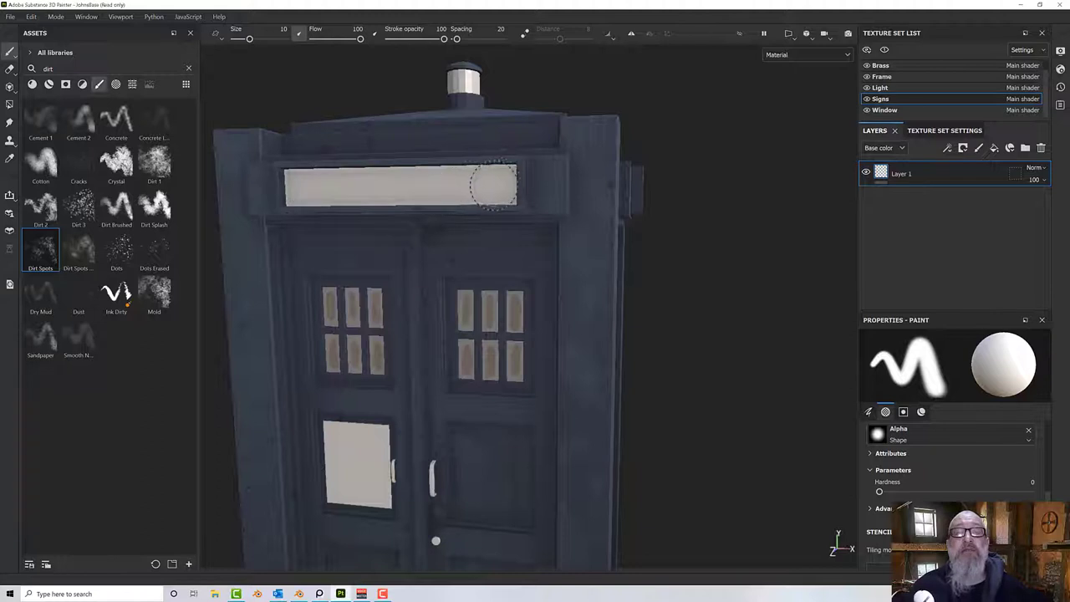
alt+drag(490, 184, 499, 169)
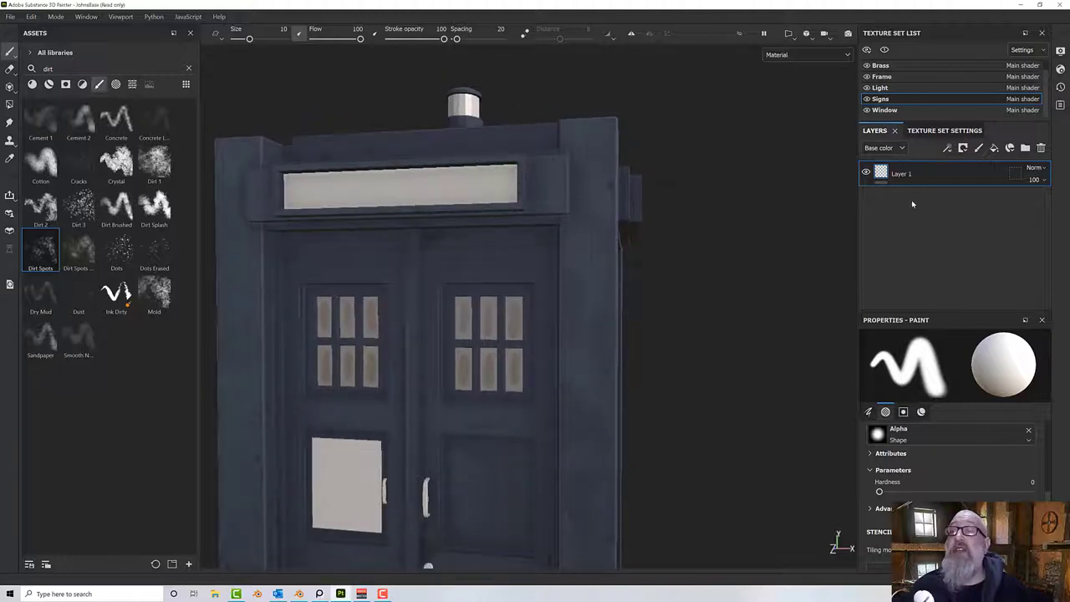
click(1040, 148)
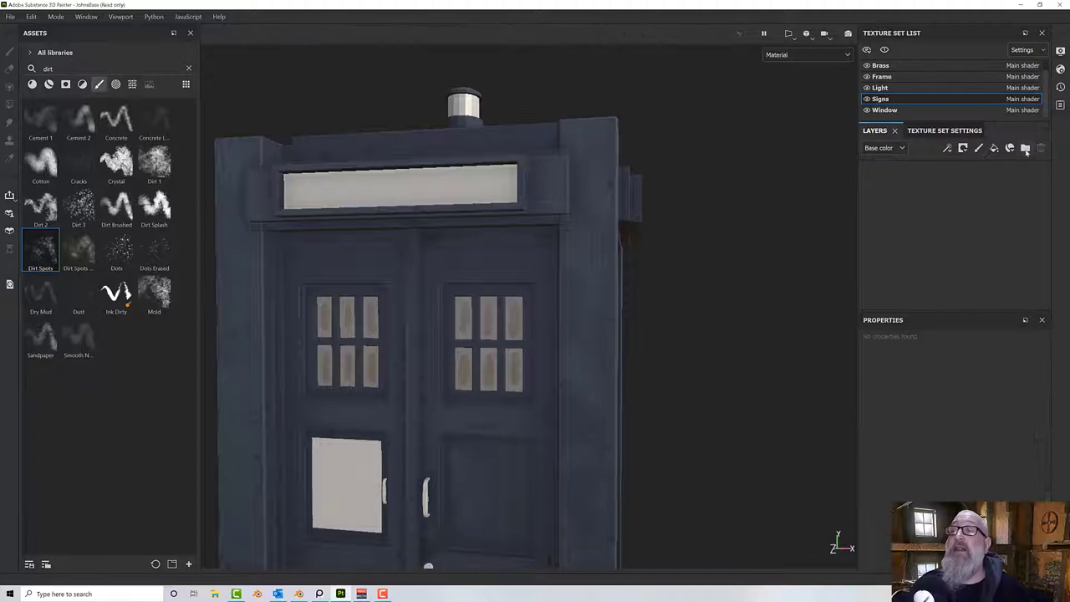
click(1026, 148)
click(1026, 149)
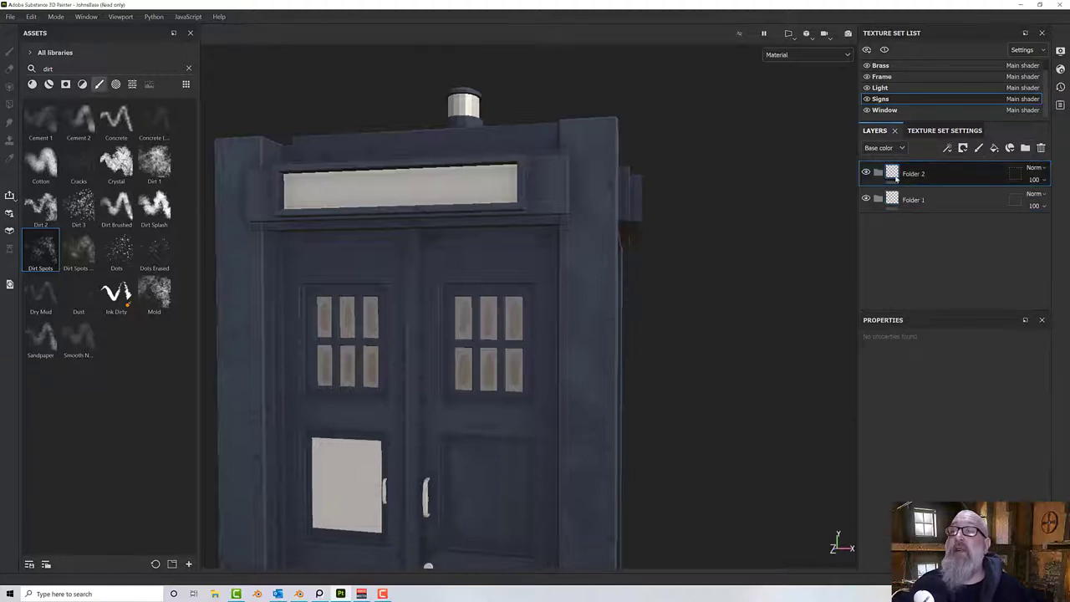
Add a black mask to both Folder 2 and Folder 1 of the Signs texture set.
right_click(926, 171)
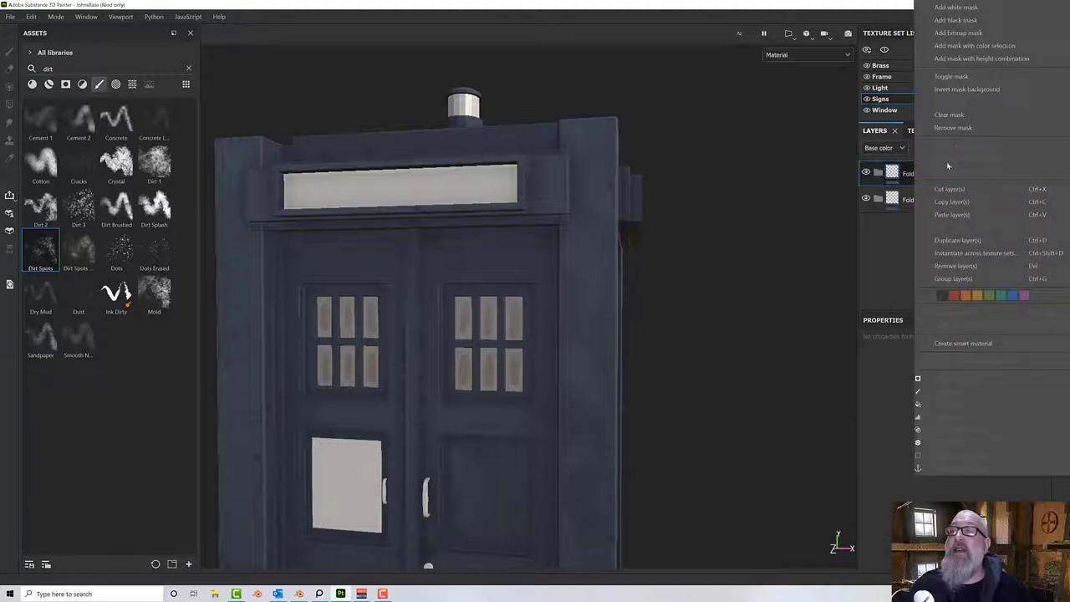
click(945, 20)
right_click(920, 199)
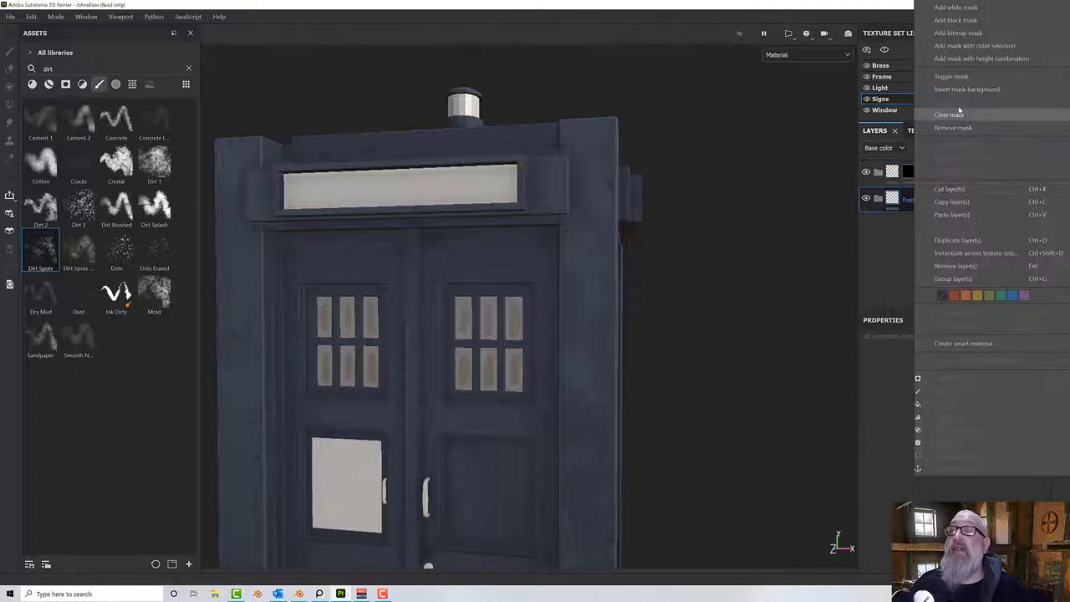
click(960, 28)
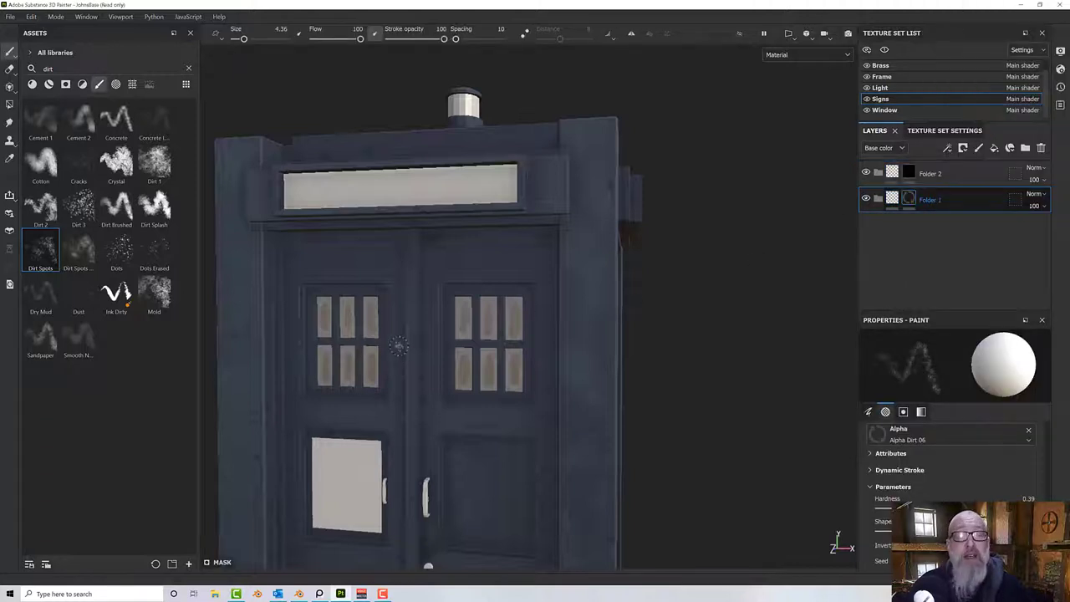
Activate Polygon Fill on the Folder 1 mask and set the viewport to display the Mask channel.
alt+drag(399, 346, 439, 344)
scroll(440, 345, down, 2)
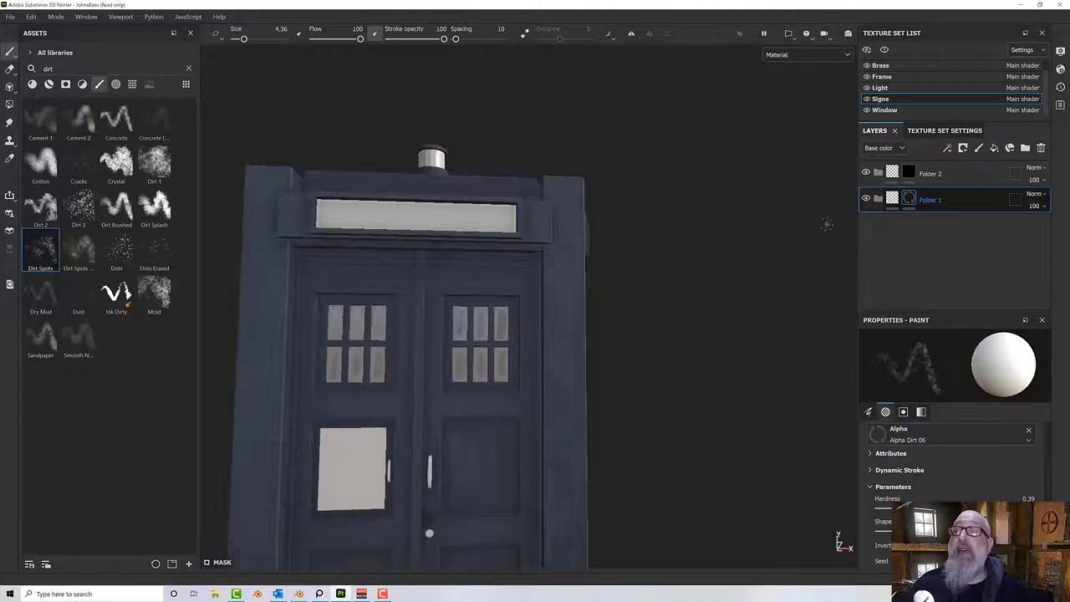
click(10, 105)
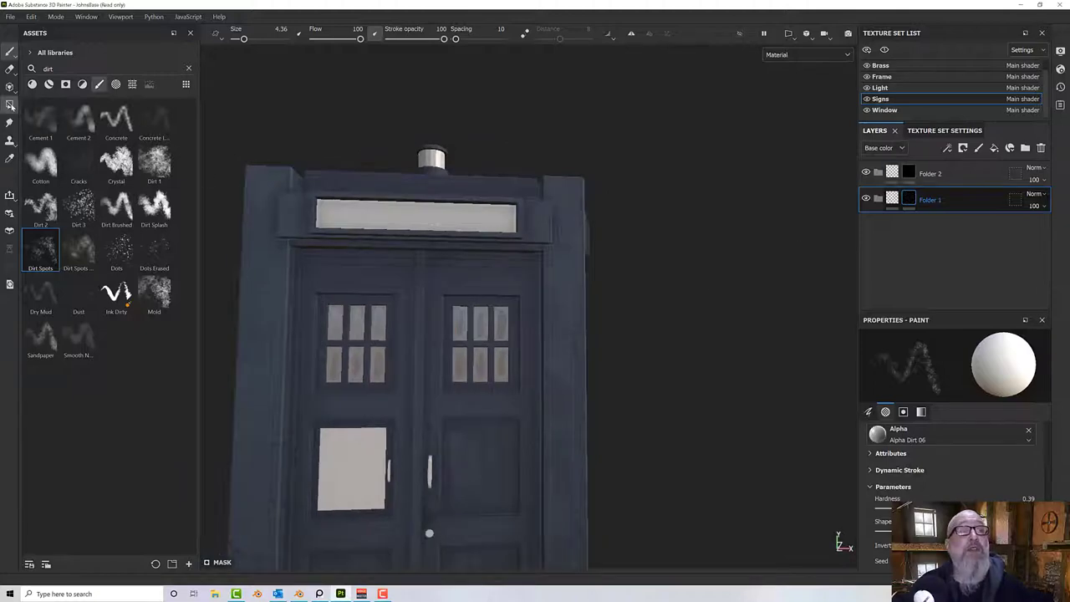
click(828, 54)
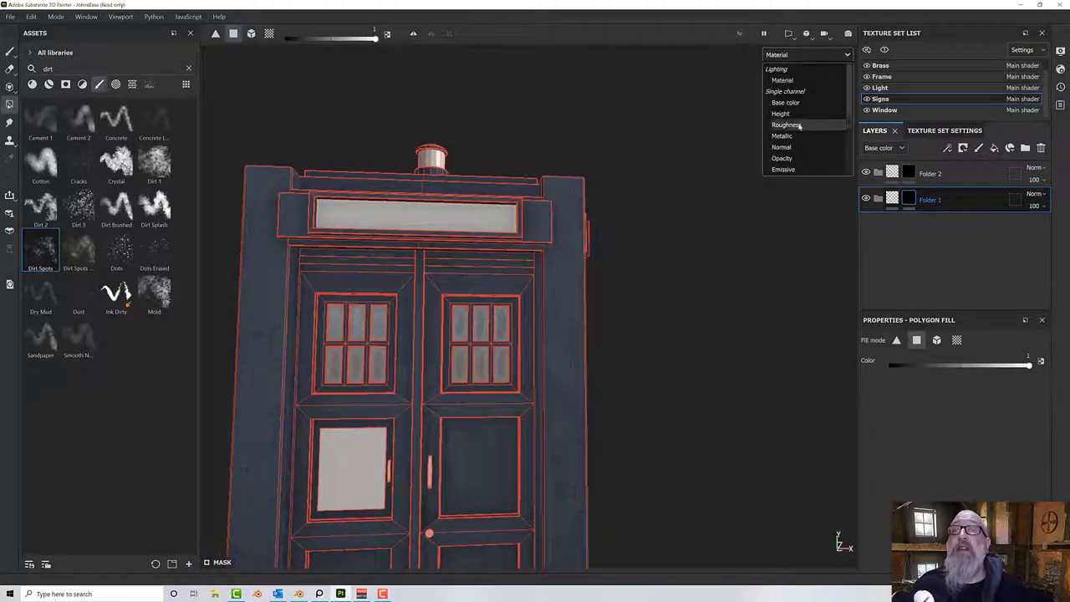
click(799, 169)
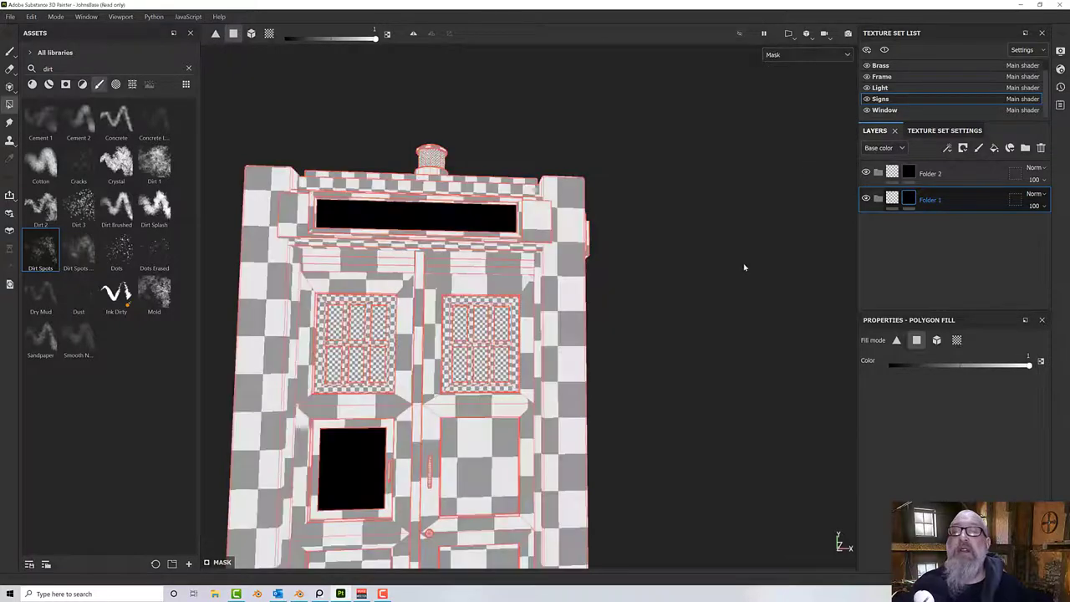
Fill the long sign panels above the doors with white in the Folder 2 mask, working around the box.
alt+drag(745, 265, 700, 261)
alt+middle_drag(701, 261, 706, 258)
click(910, 174)
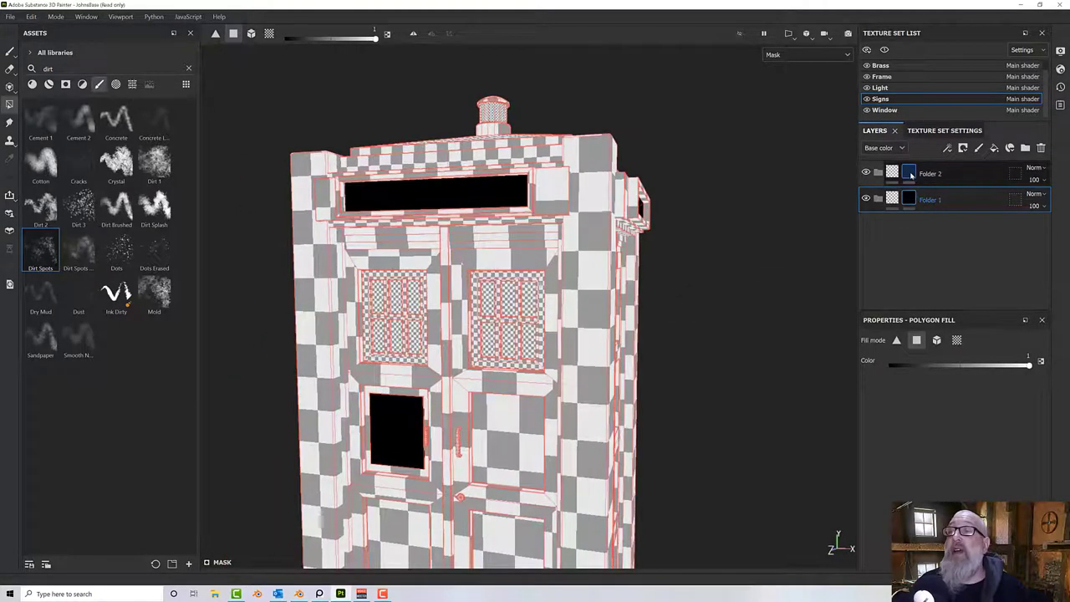
click(489, 191)
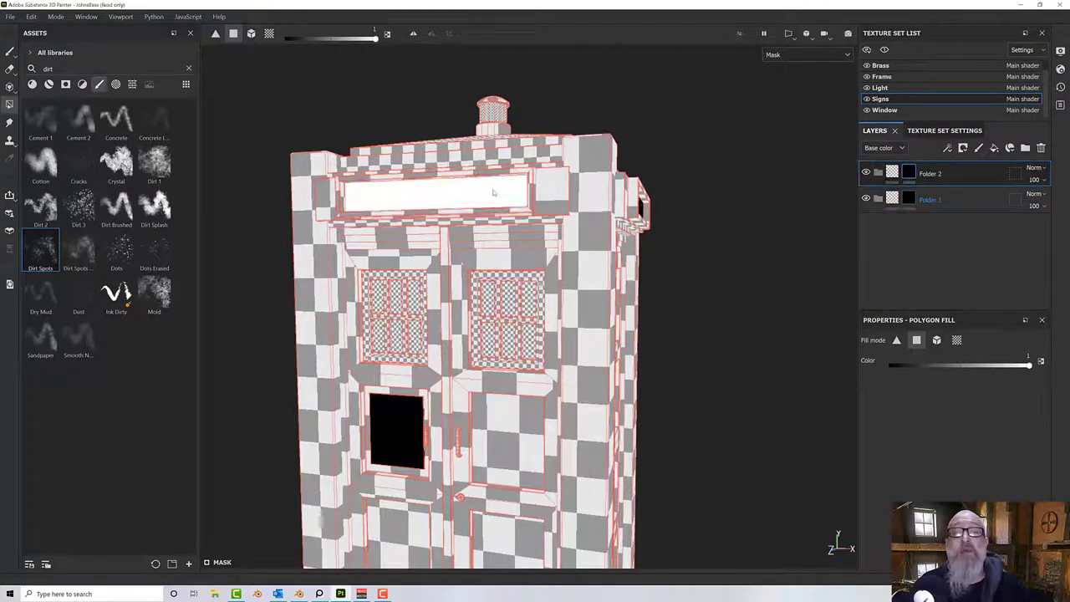
alt+drag(658, 192, 487, 227)
click(677, 209)
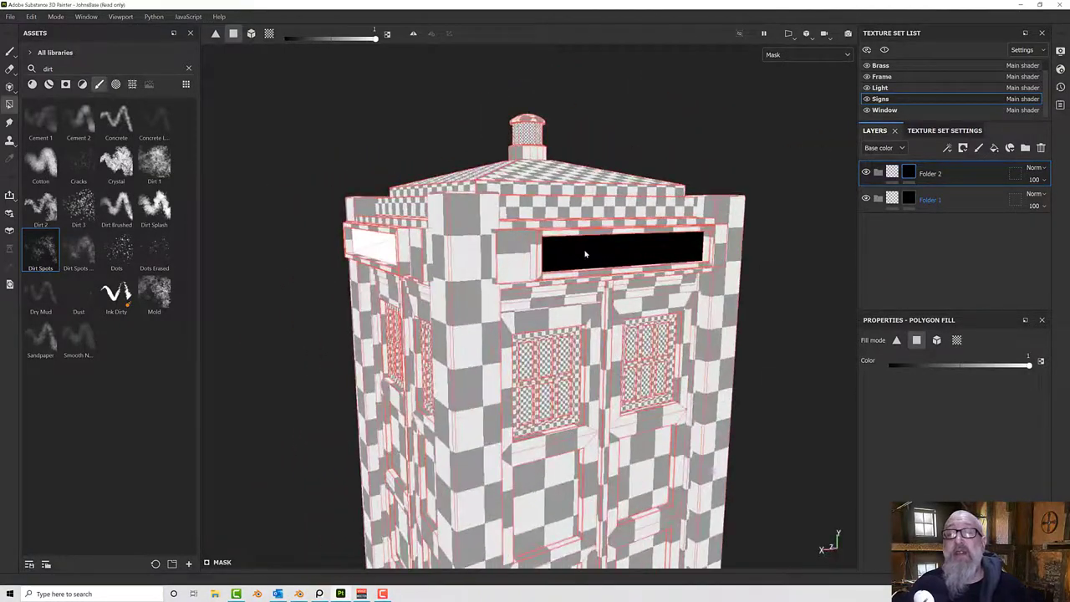
click(585, 252)
alt+drag(669, 245, 450, 245)
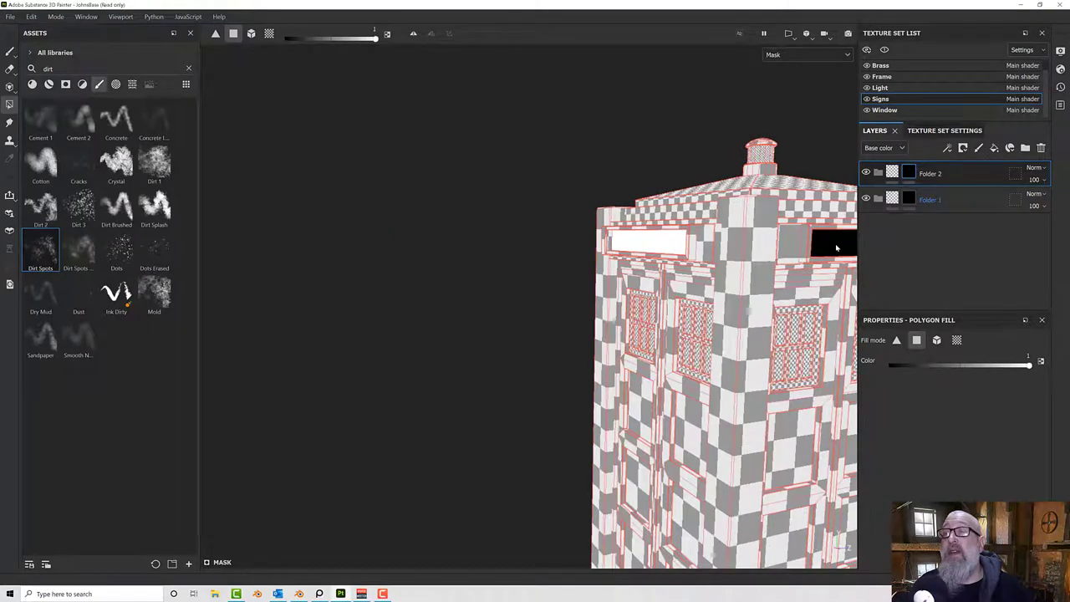
Fill the small sign panel on the front door with white in the Folder 1 mask.
click(908, 201)
alt+drag(828, 298, 420, 340)
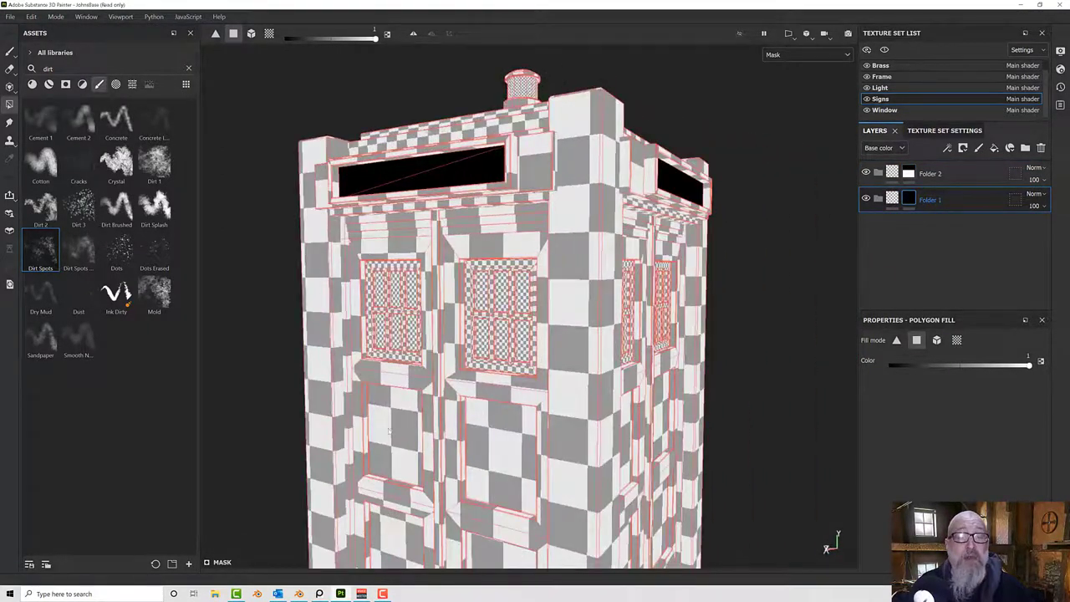
scroll(533, 400, down, 3)
alt+drag(533, 400, 661, 378)
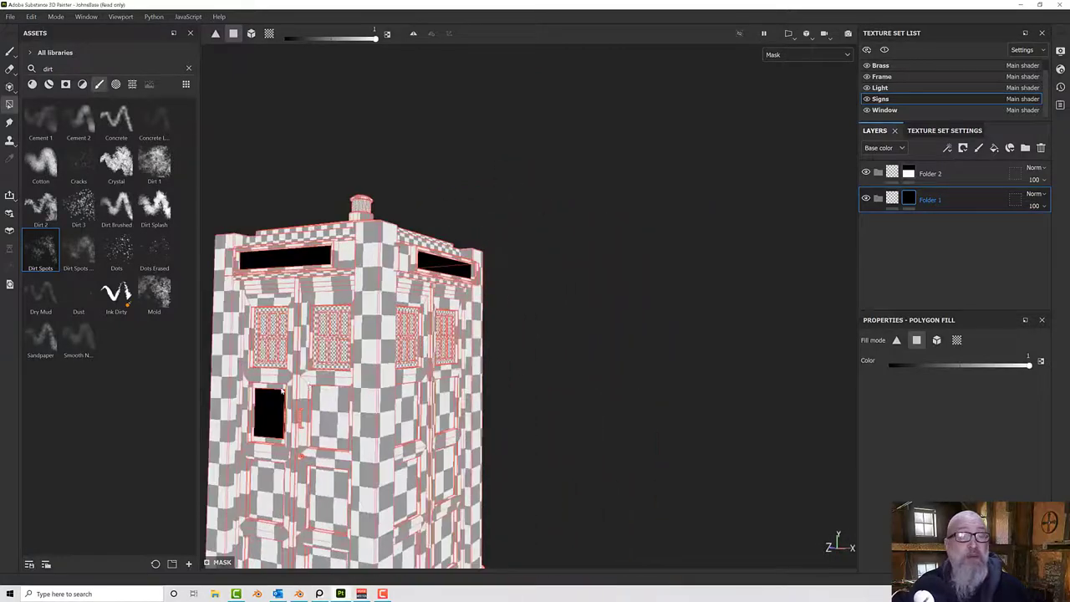
alt+middle_drag(292, 387, 466, 371)
click(439, 396)
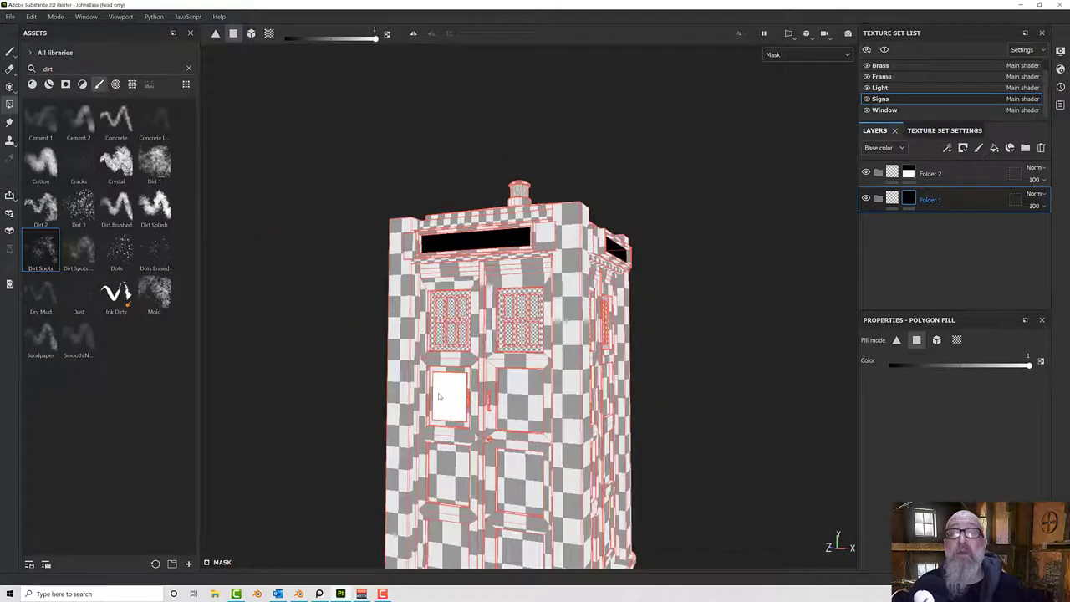
Check the Folder 2 and Folder 1 masks against each other and return the viewport to the Material display.
click(911, 174)
alt+drag(846, 213, 739, 270)
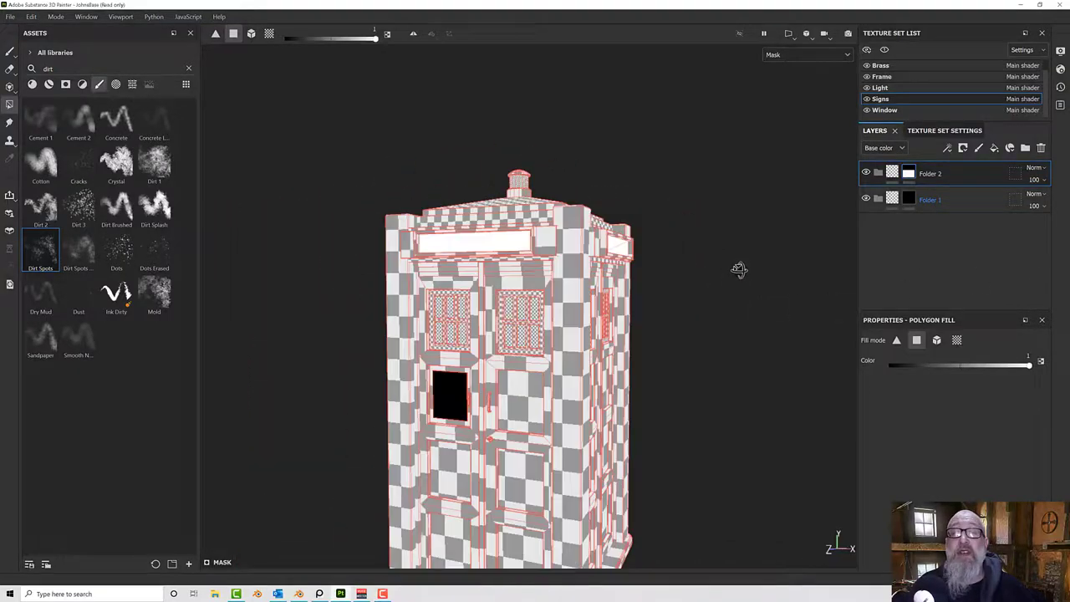
click(908, 199)
alt+drag(658, 375, 702, 361)
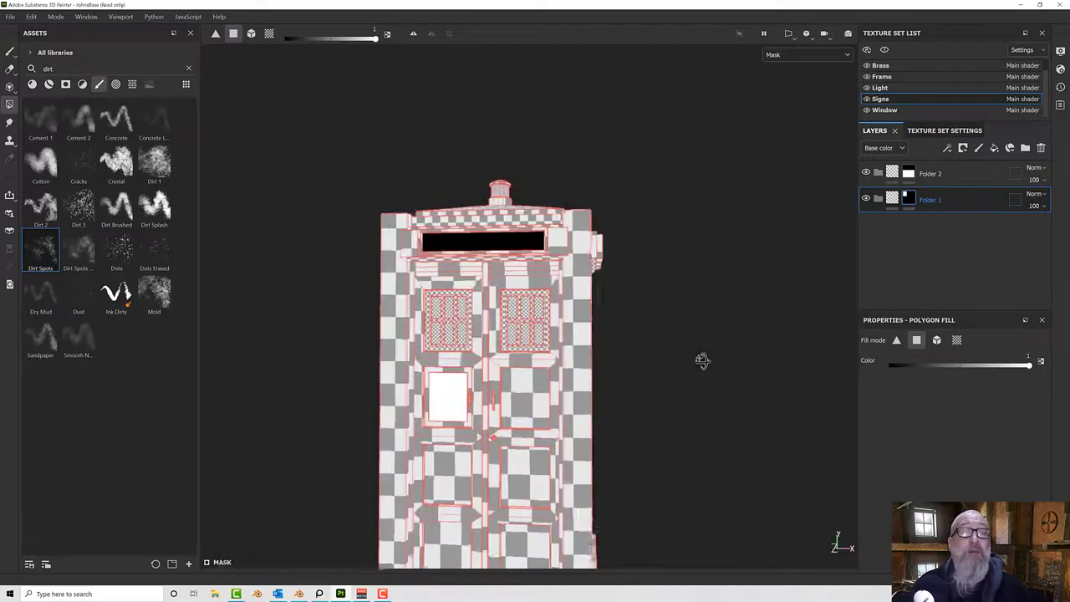
click(774, 59)
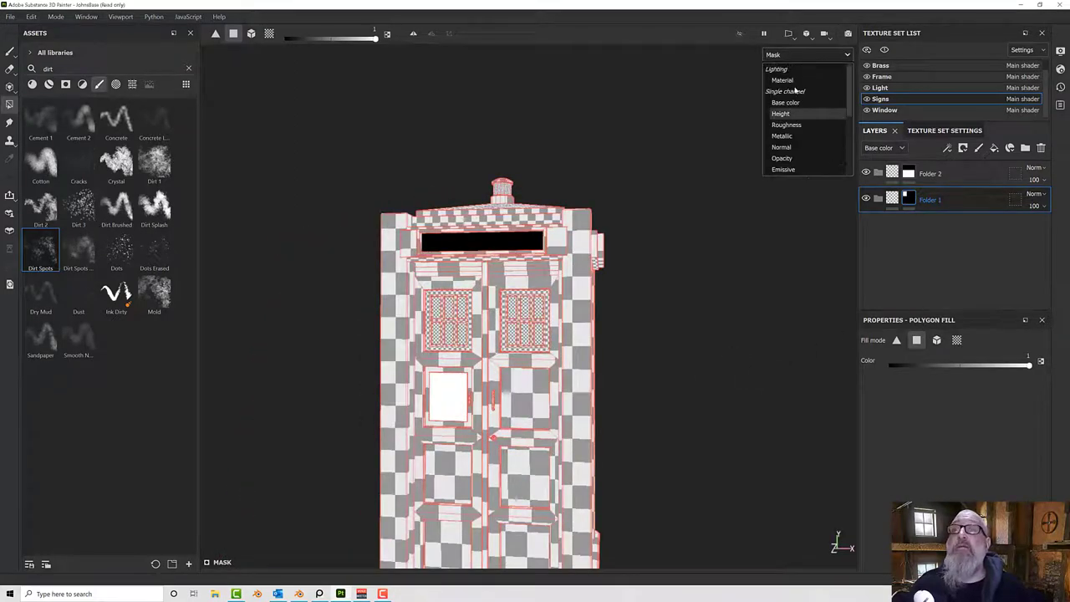
click(790, 80)
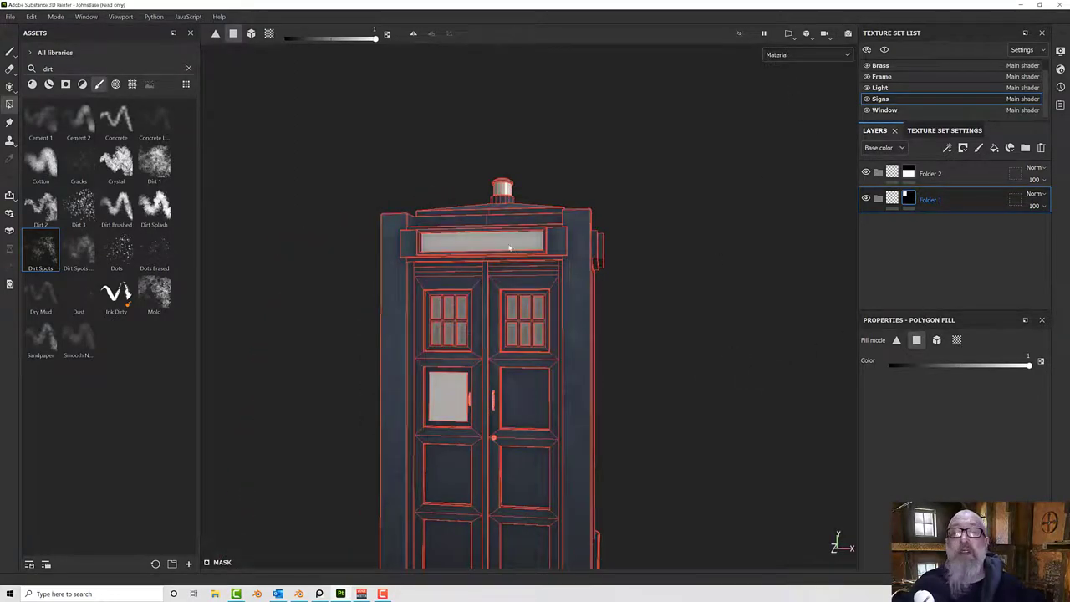
scroll(490, 292, up, 2)
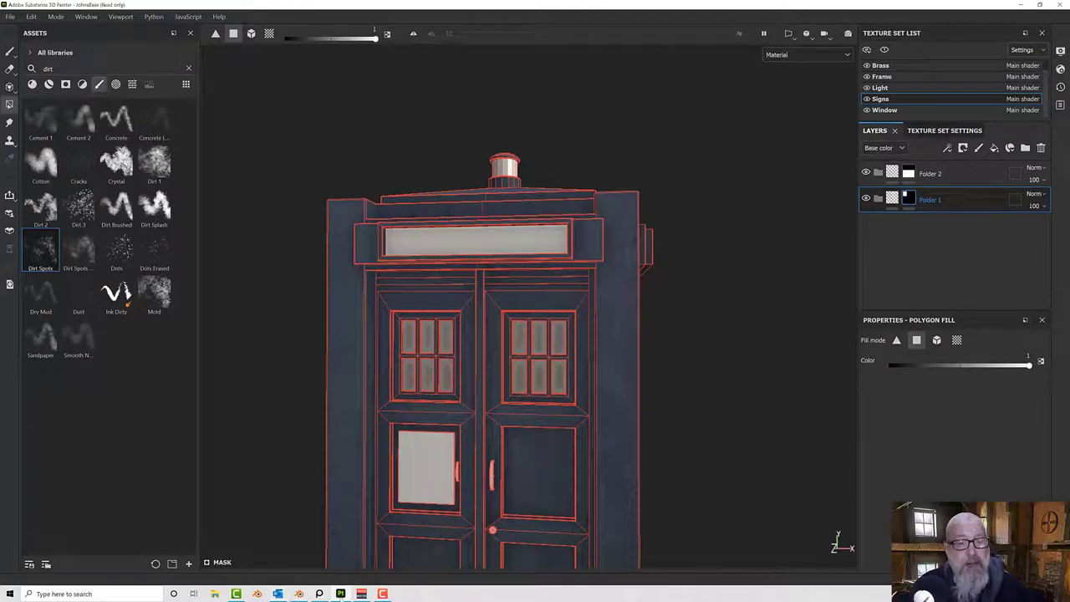
Switch to the reference image and examine the top sign and the police telephone sign up close.
click(320, 594)
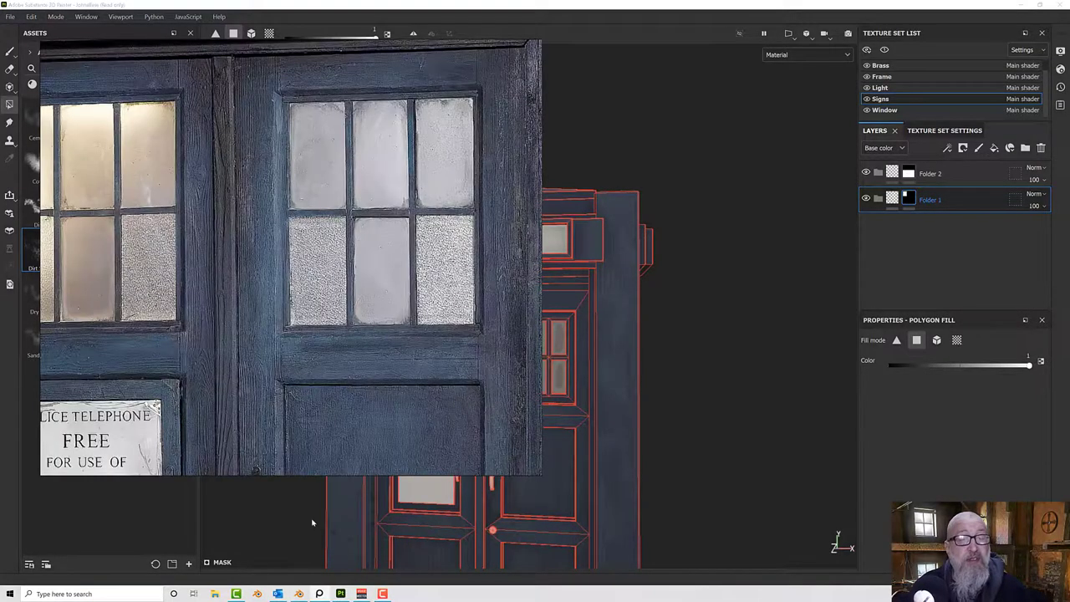
scroll(241, 393, down, 5)
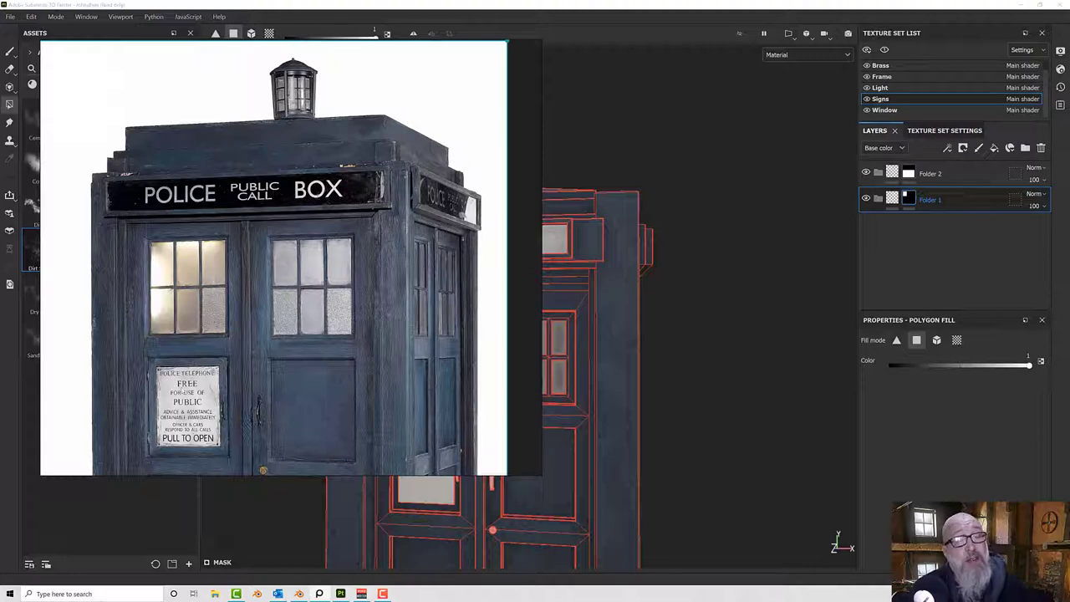
scroll(184, 411, up, 5)
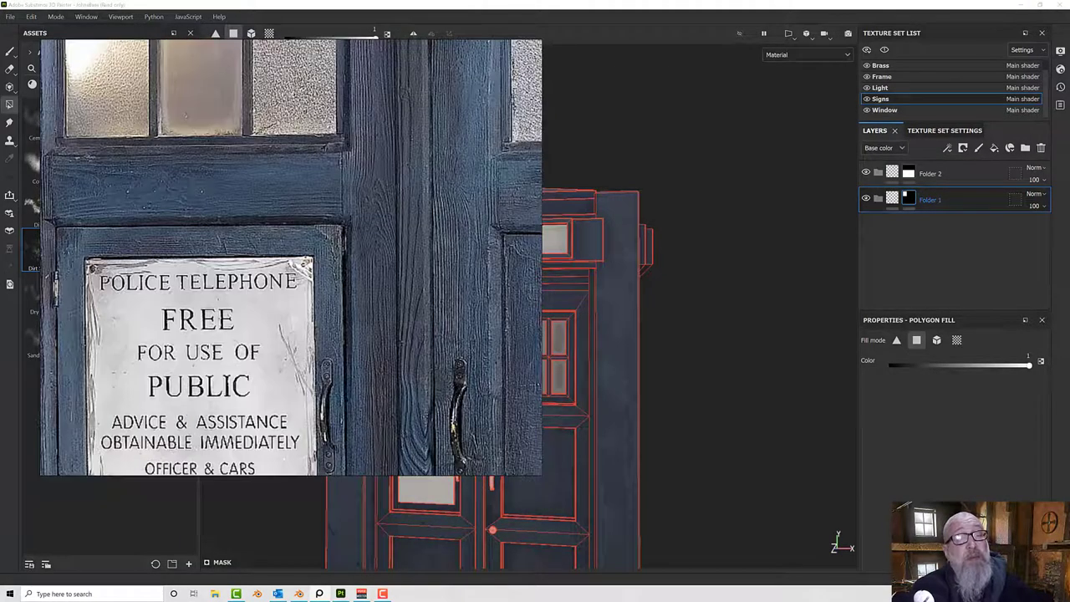
scroll(240, 319, down, 3)
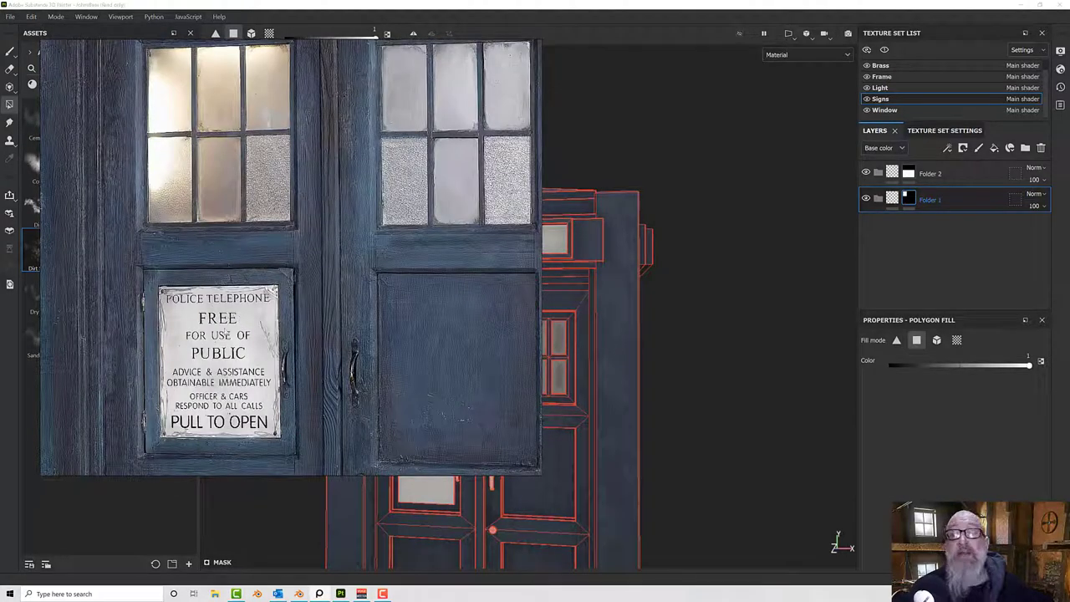
Try adding a fill effect to the Folder 2 mask and put the reference image away.
right_click(911, 177)
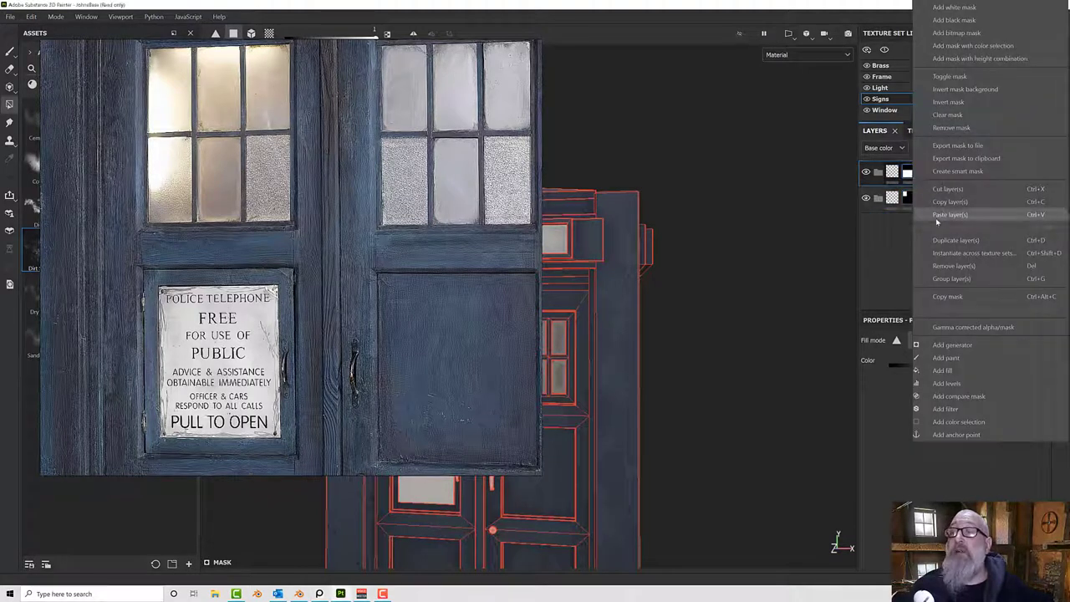
click(942, 370)
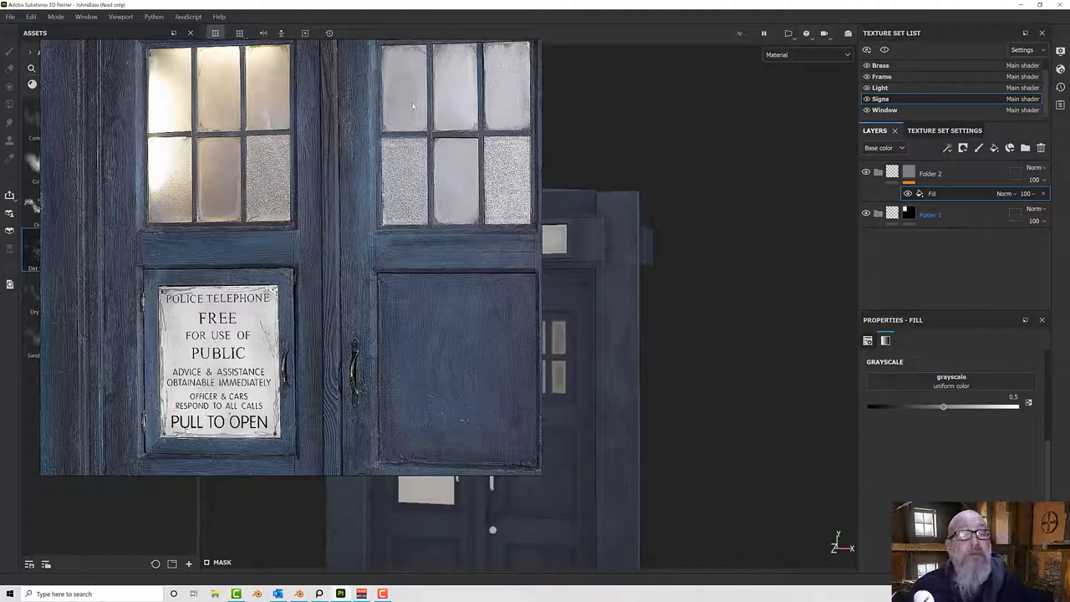
click(317, 595)
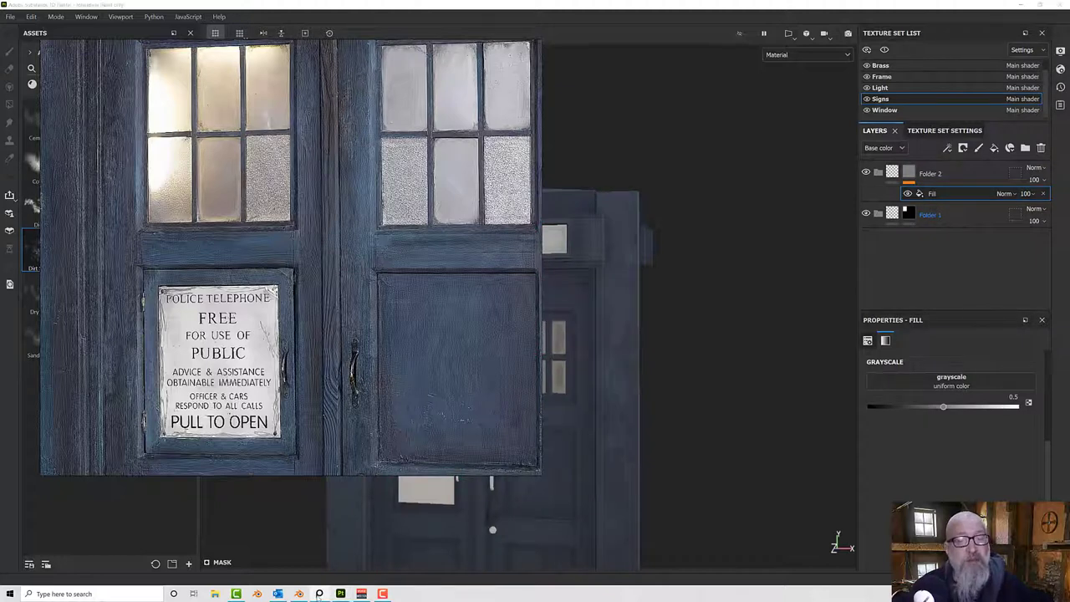
click(318, 593)
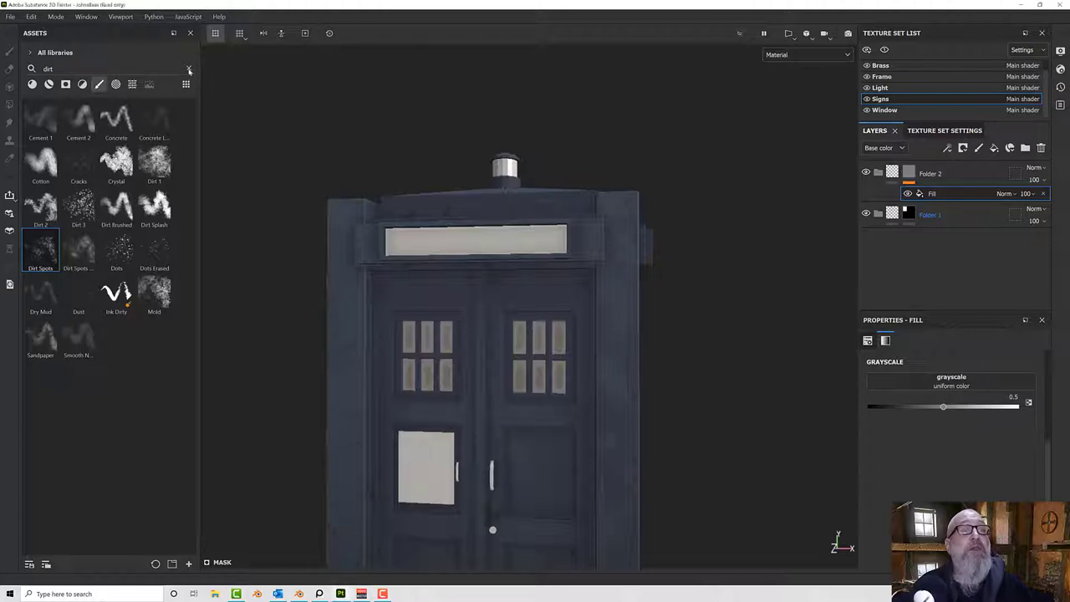
Clear the asset search and find the Plastic PVC material in the materials library.
click(189, 68)
click(32, 83)
scroll(152, 387, down, 10)
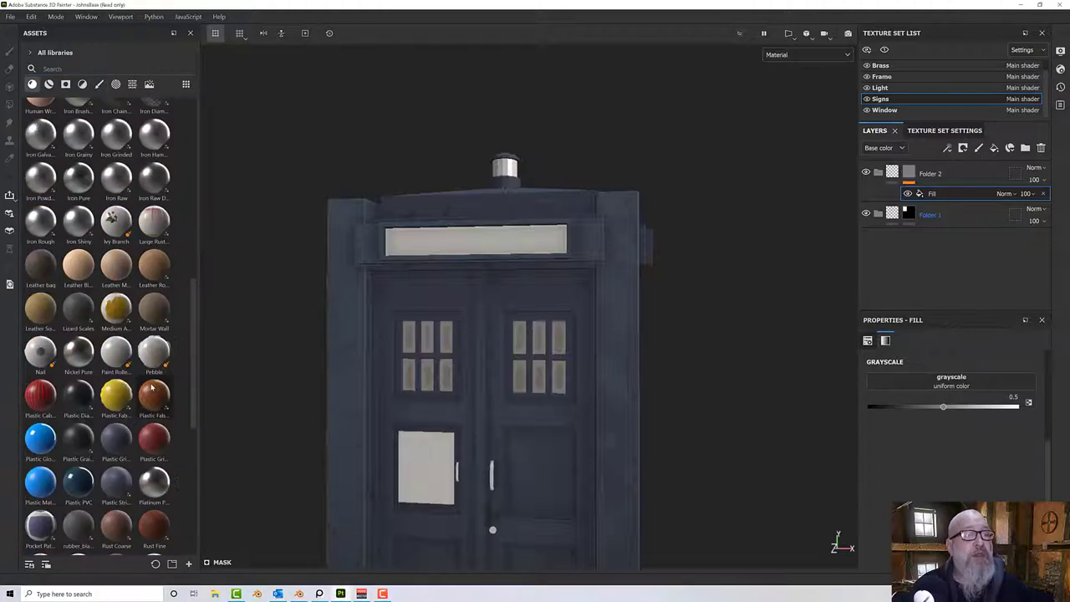
click(85, 489)
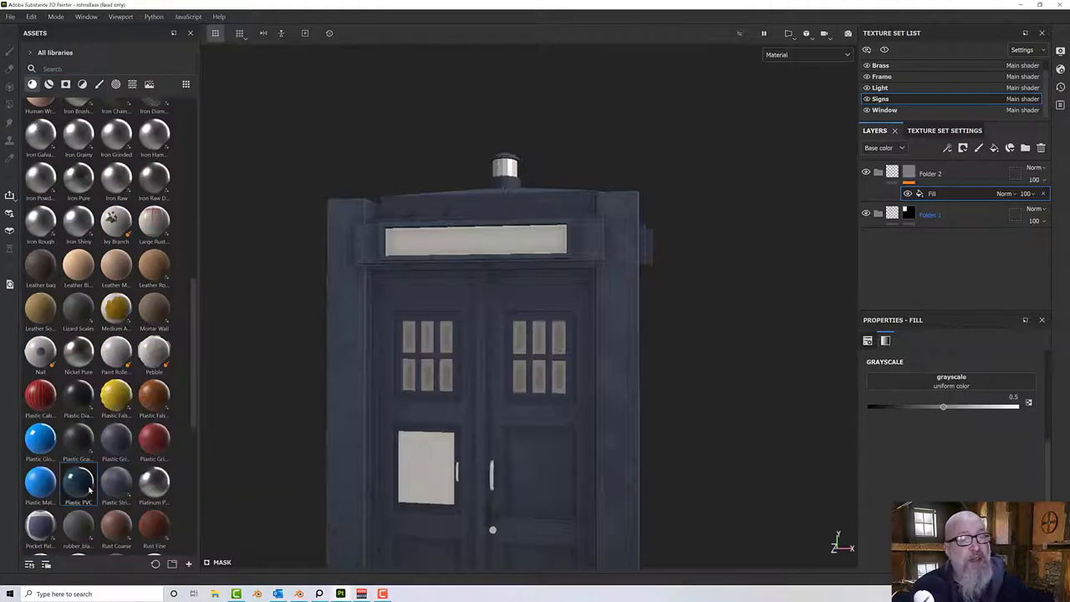
Try applying Plastic PVC to the fill effect on the Folder 2 mask, and delete that effect.
drag(88, 483, 887, 384)
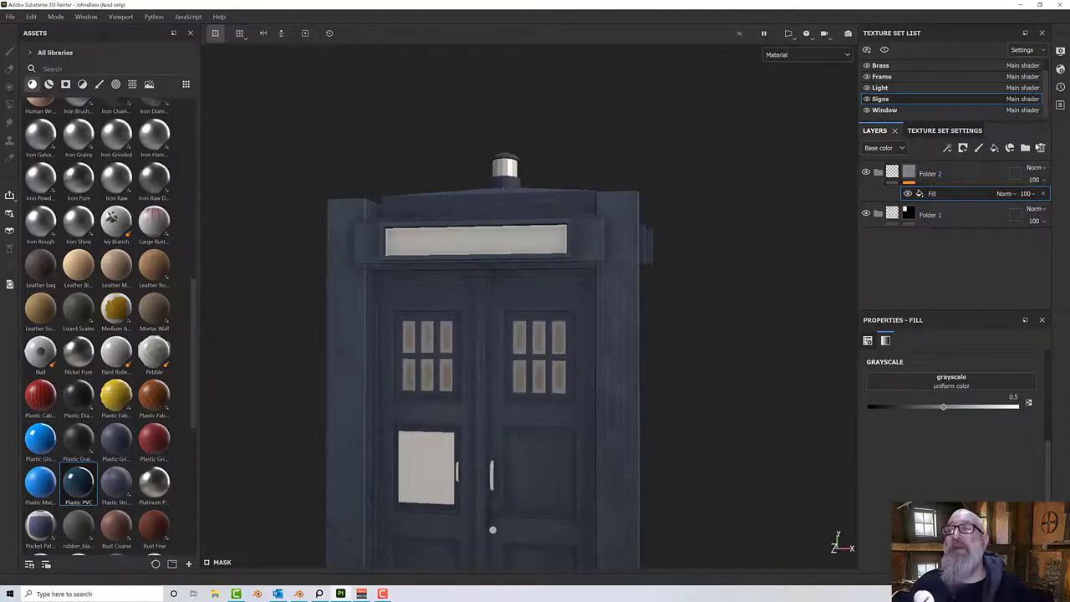
click(1045, 149)
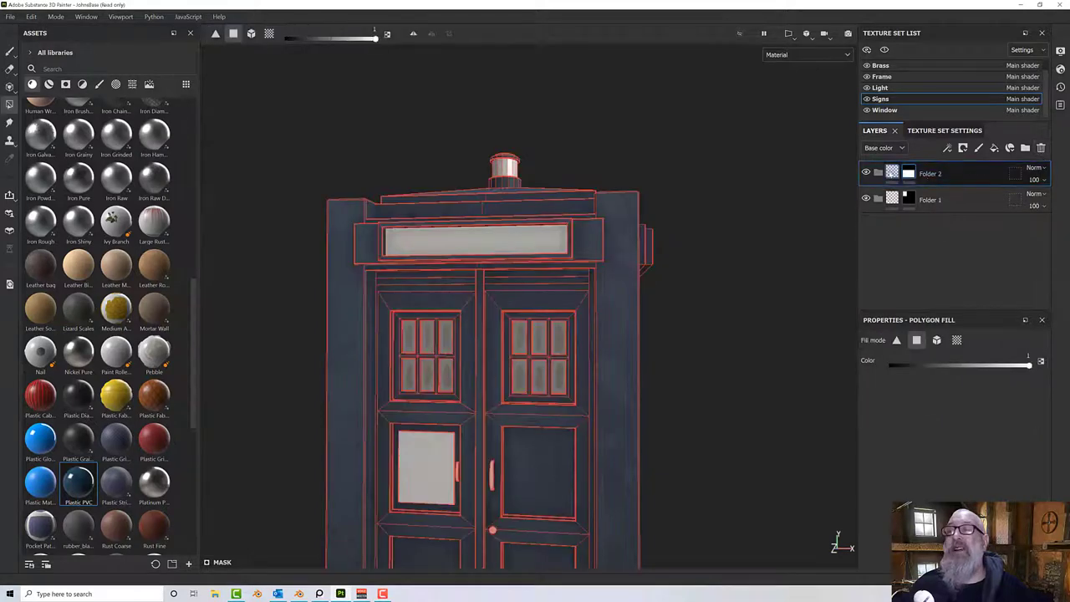
Add a fill layer inside Folder 2 and apply the Plastic PVC material to it.
right_click(889, 172)
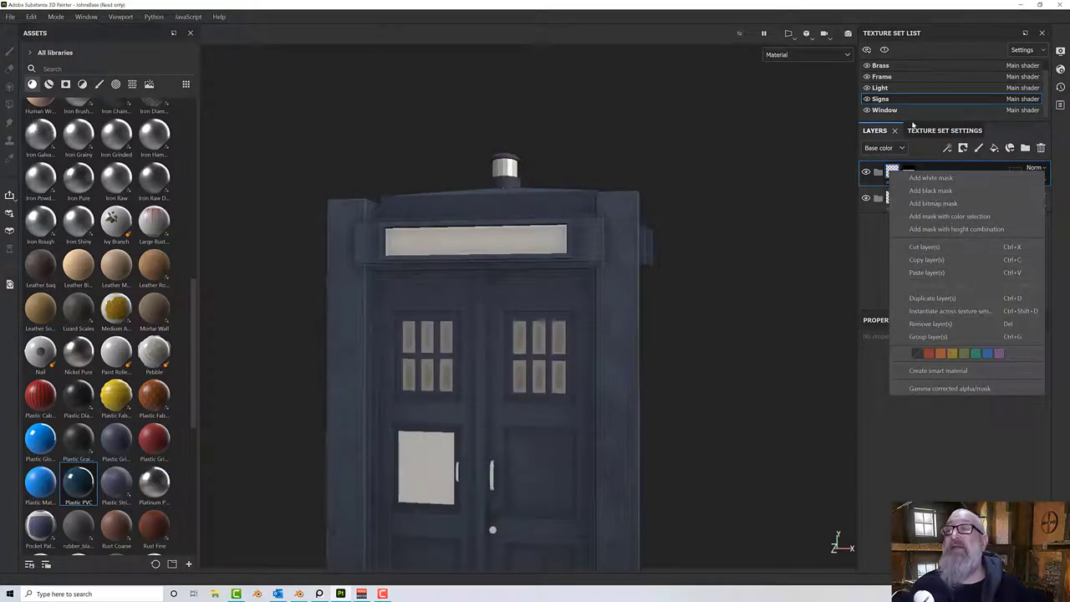
click(994, 149)
click(994, 149)
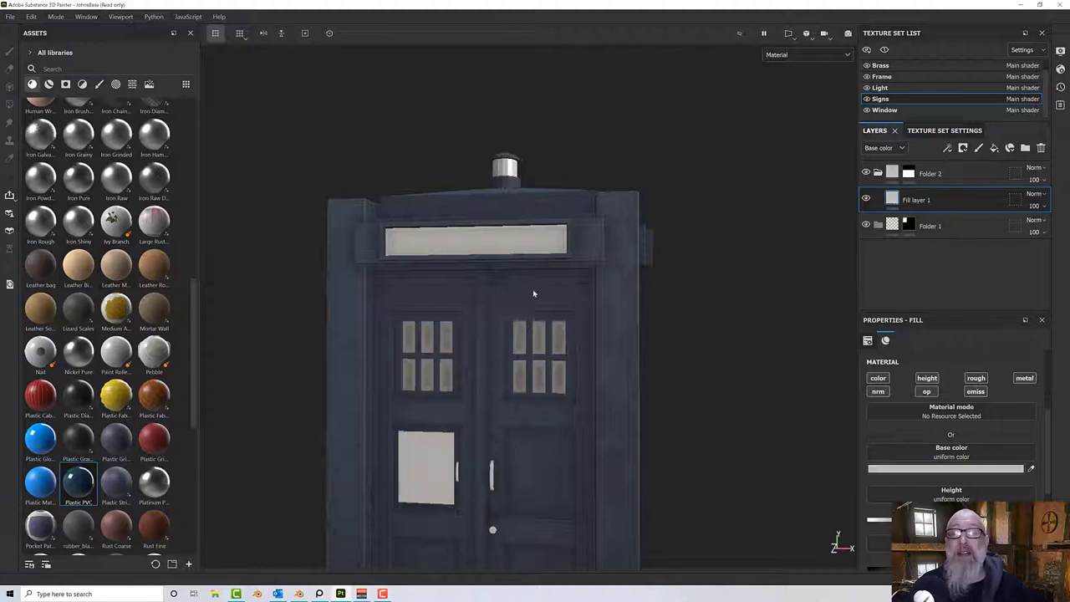
click(81, 491)
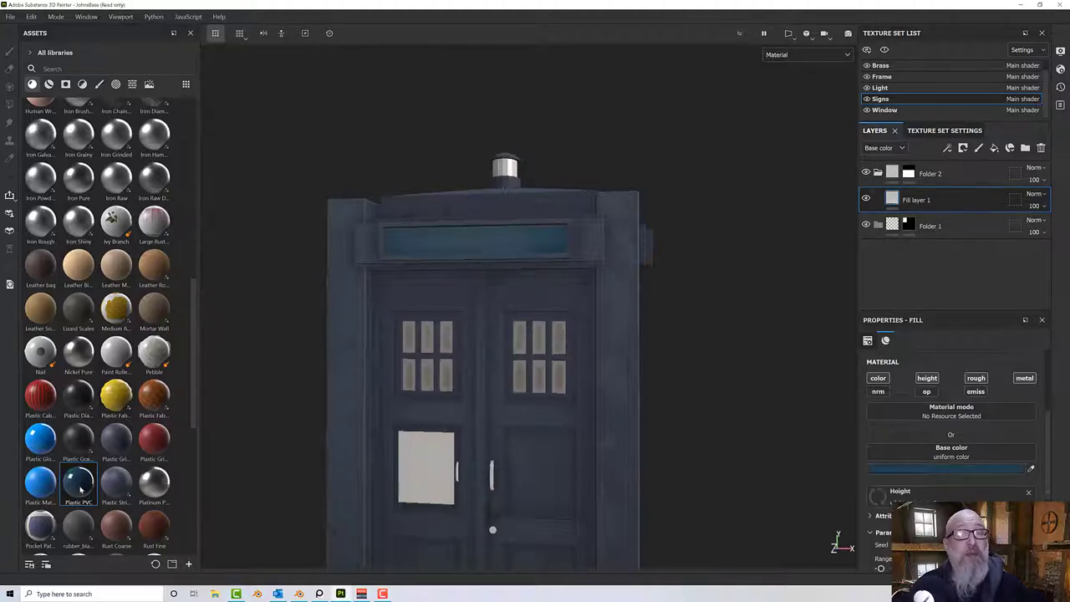
alt+drag(591, 257, 538, 257)
scroll(601, 243, up, 1)
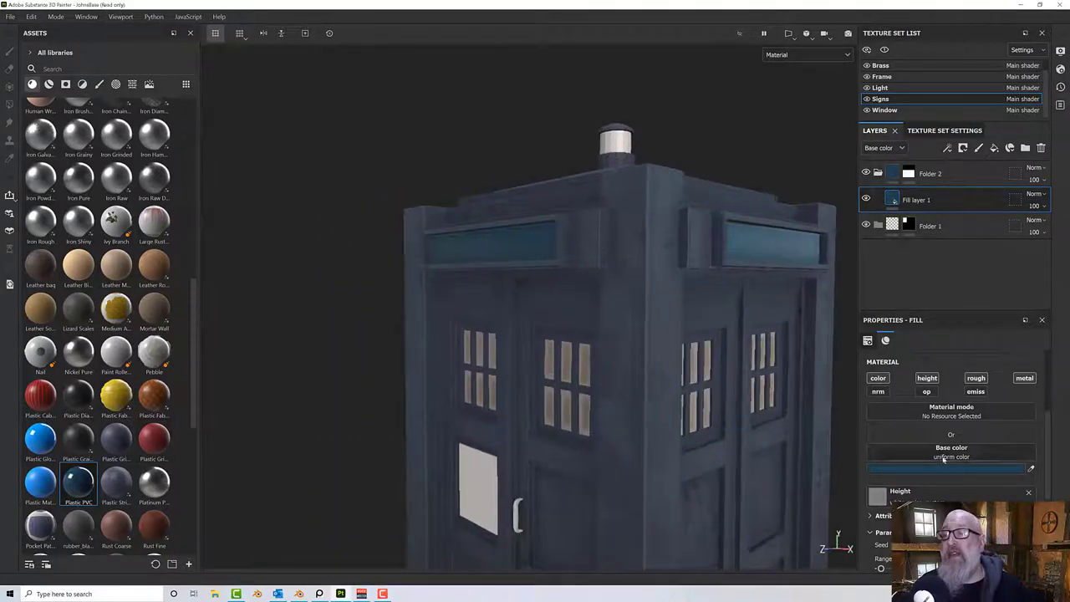
Darken the base color of Fill layer 1 to 081218 and check the top signs from several angles.
click(902, 469)
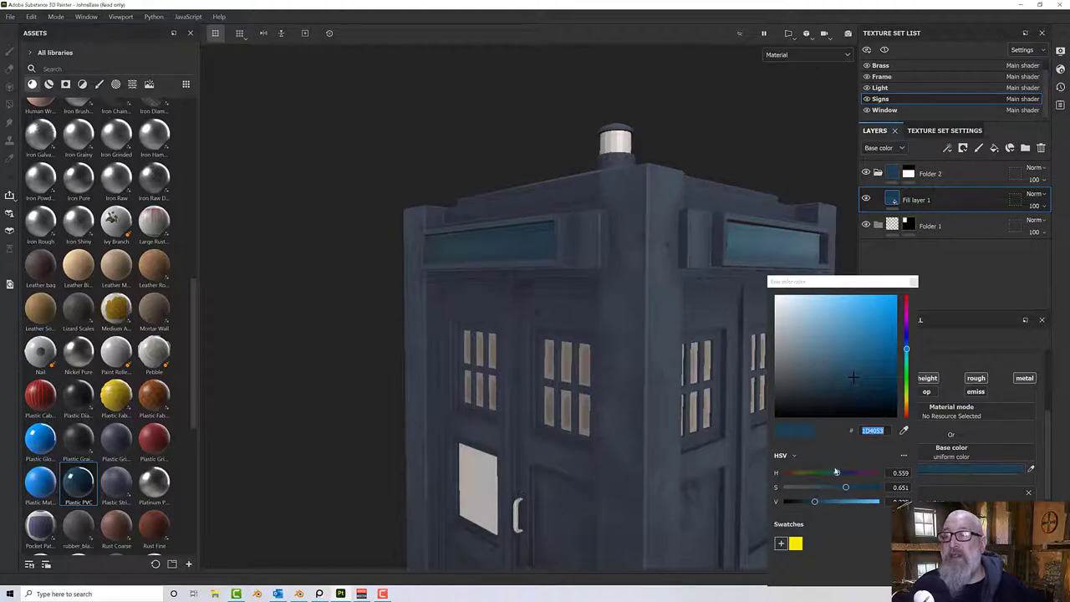
drag(815, 502, 794, 507)
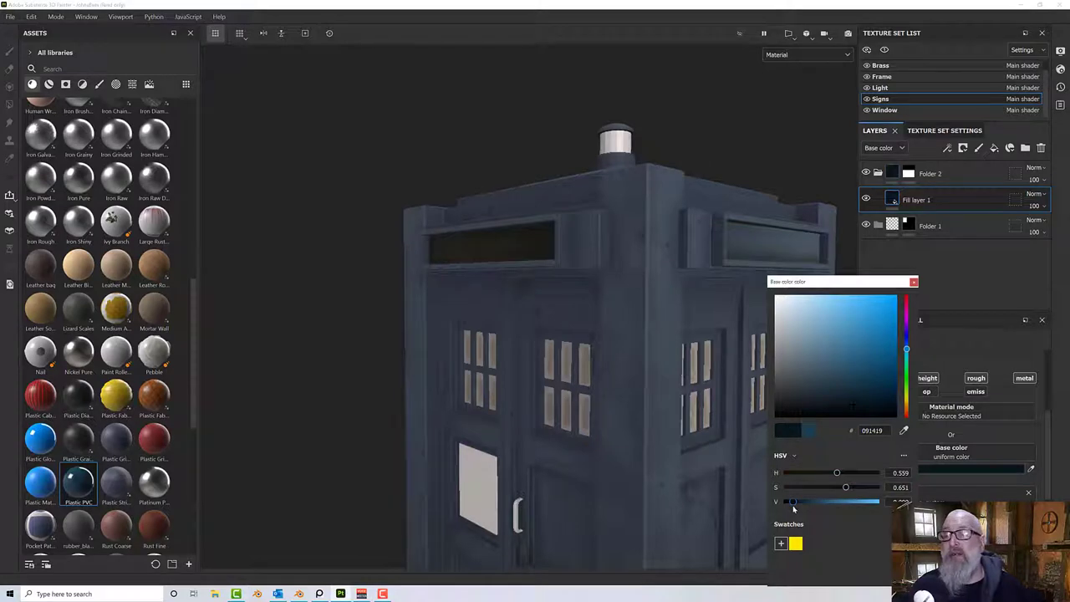
drag(794, 508, 792, 508)
alt+drag(507, 363, 561, 323)
scroll(626, 320, down, 5)
scroll(561, 323, up, 2)
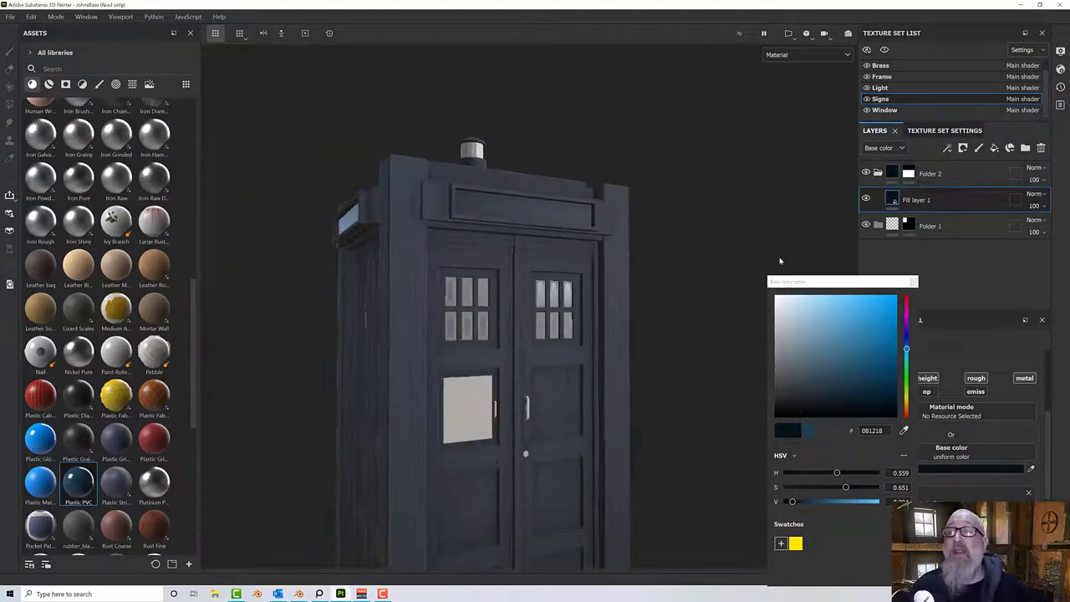
alt+drag(602, 294, 531, 320)
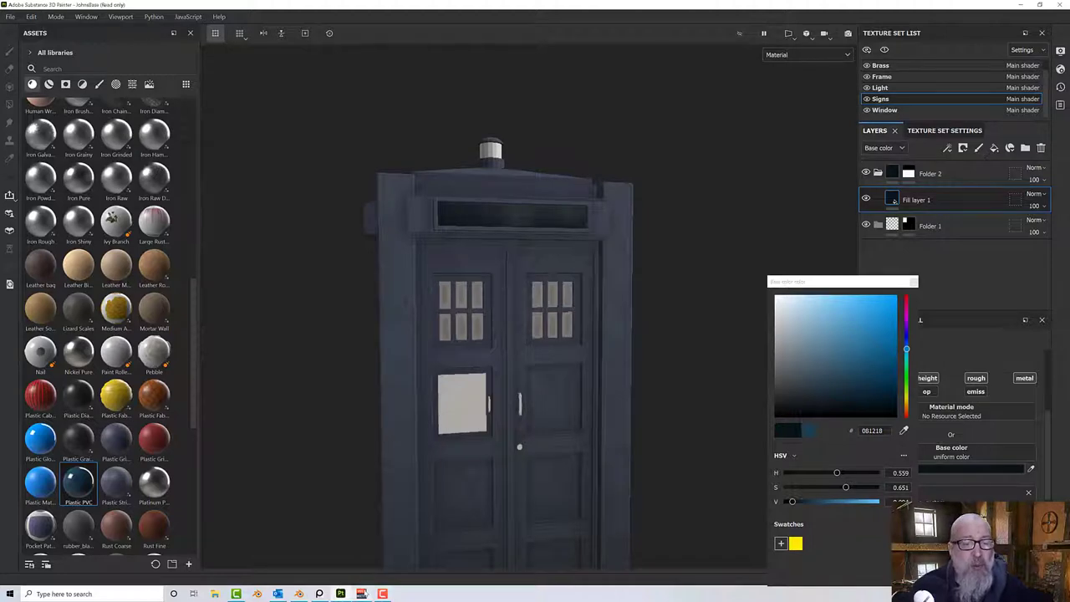
Bring up the reference image and examine the black POLICE PUBLIC CALL BOX sign.
click(325, 595)
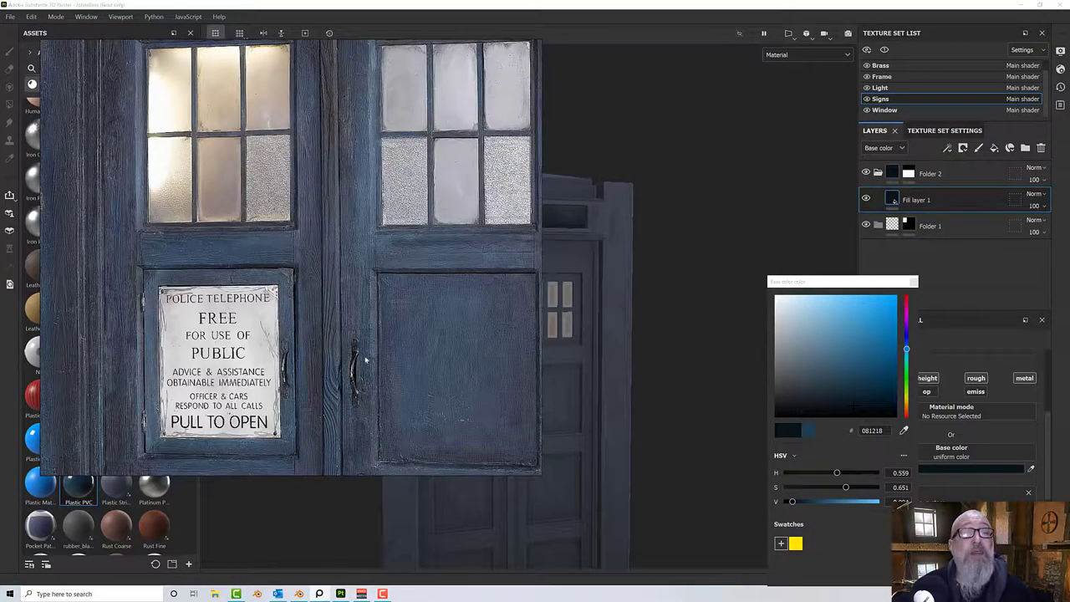
mouse_move(360, 104)
middle_down()
mouse_move(352, 189)
mouse_move(366, 357)
middle_up()
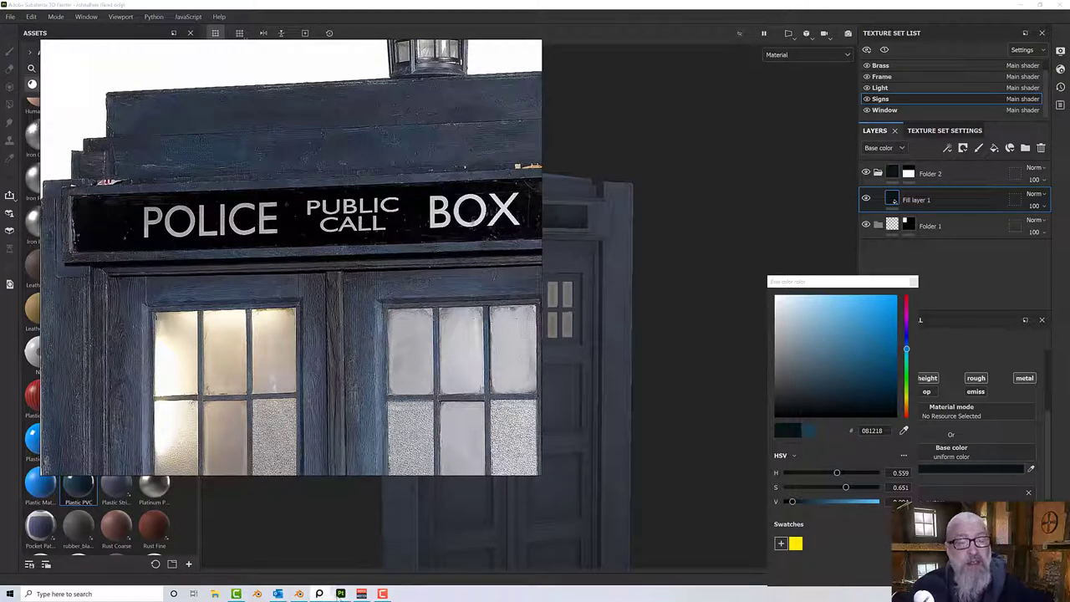
click(339, 596)
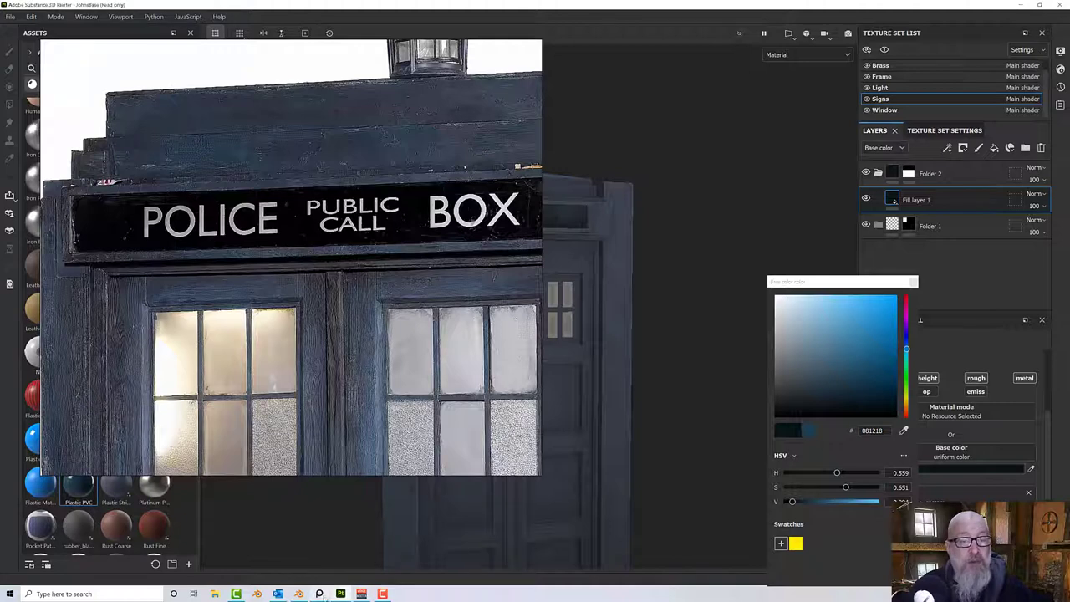
Hide the reference image and add a new fill layer above Fill layer 1 inside Folder 2.
click(318, 593)
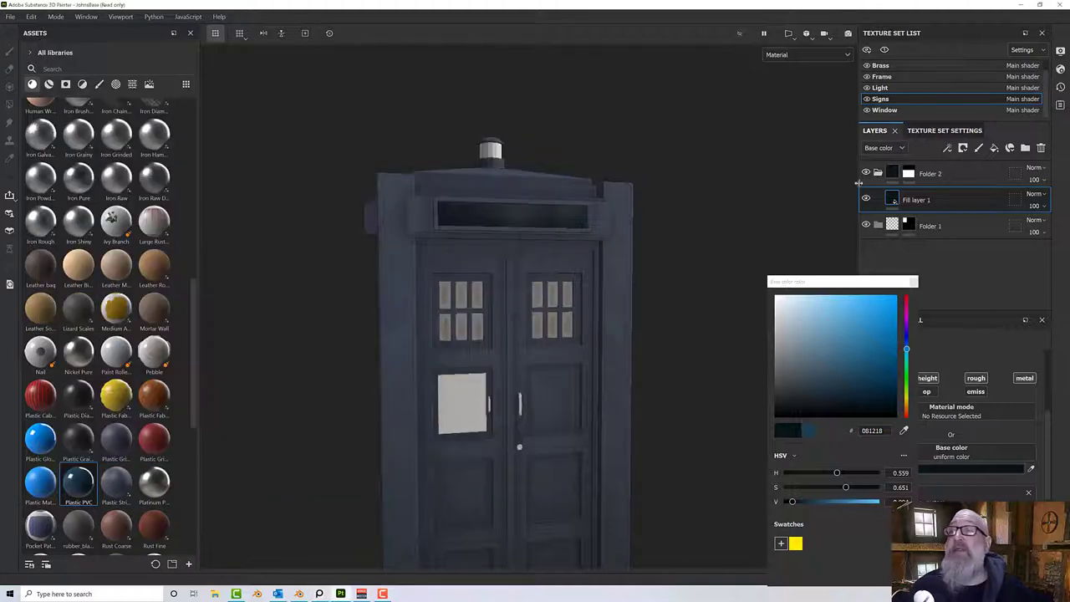
right_click(934, 199)
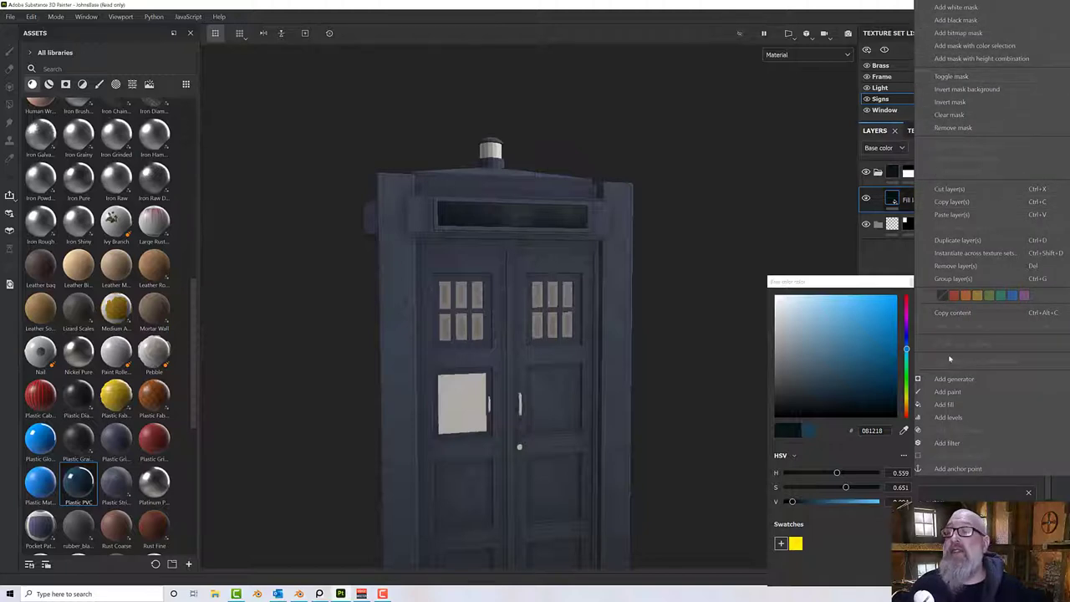
click(755, 189)
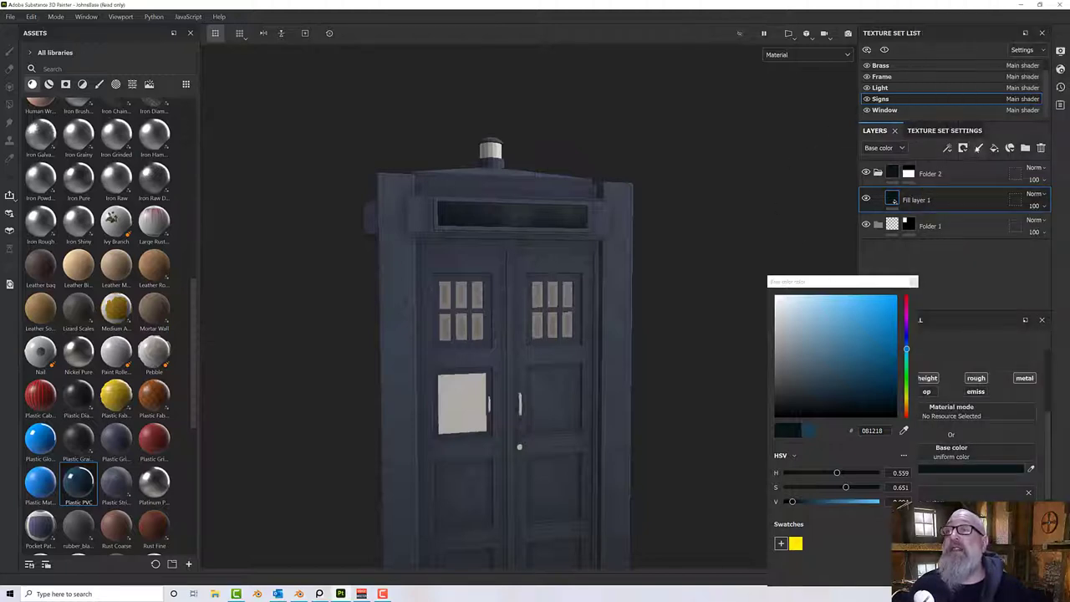
click(995, 148)
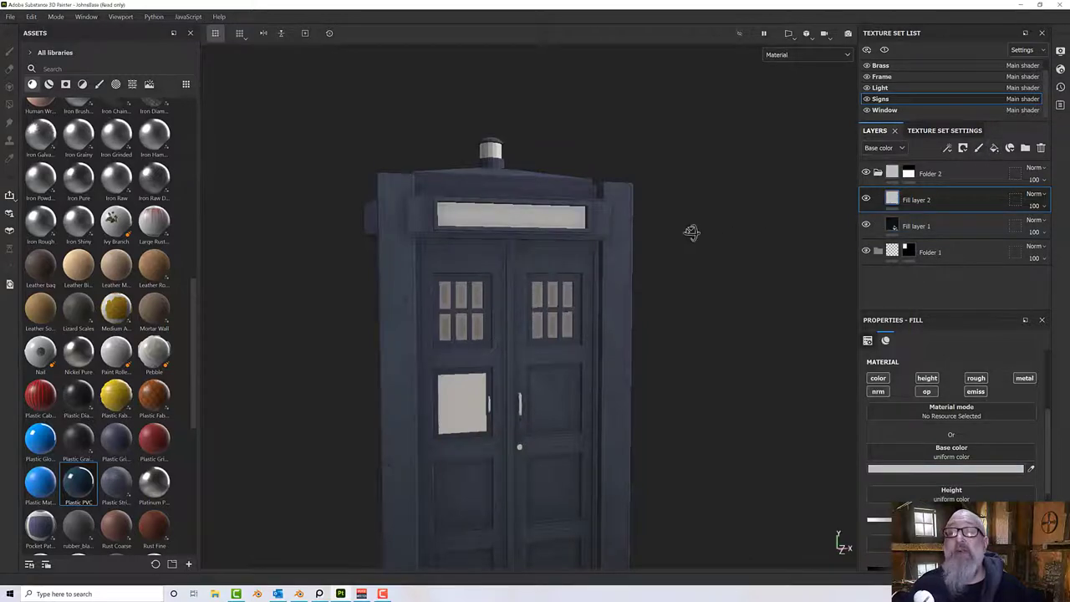
scroll(686, 225, up, 5)
Add a black mask to Fill layer 2.
right_click(895, 202)
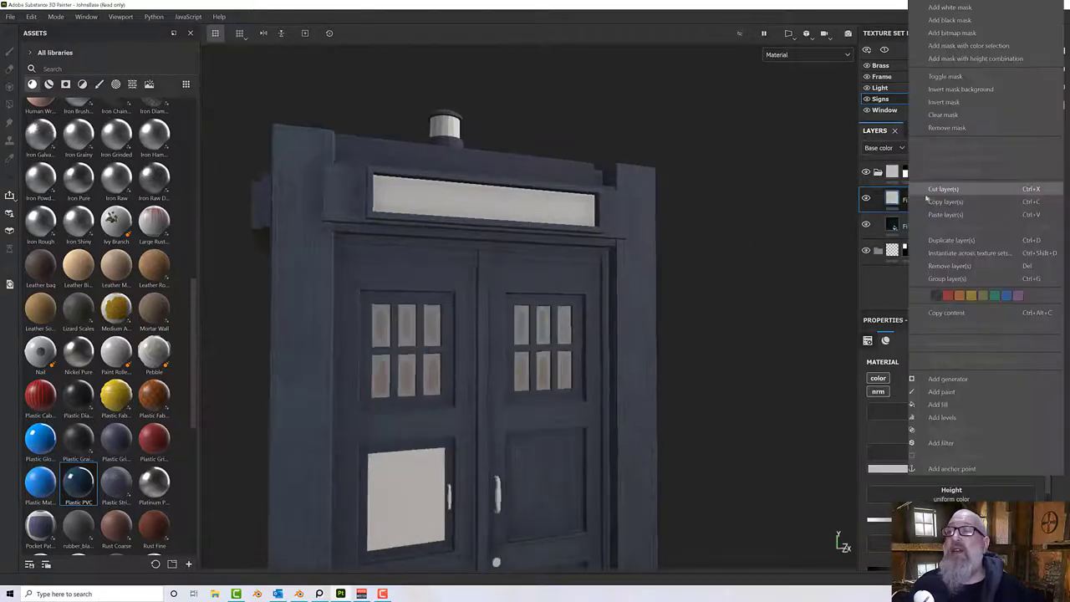
click(942, 406)
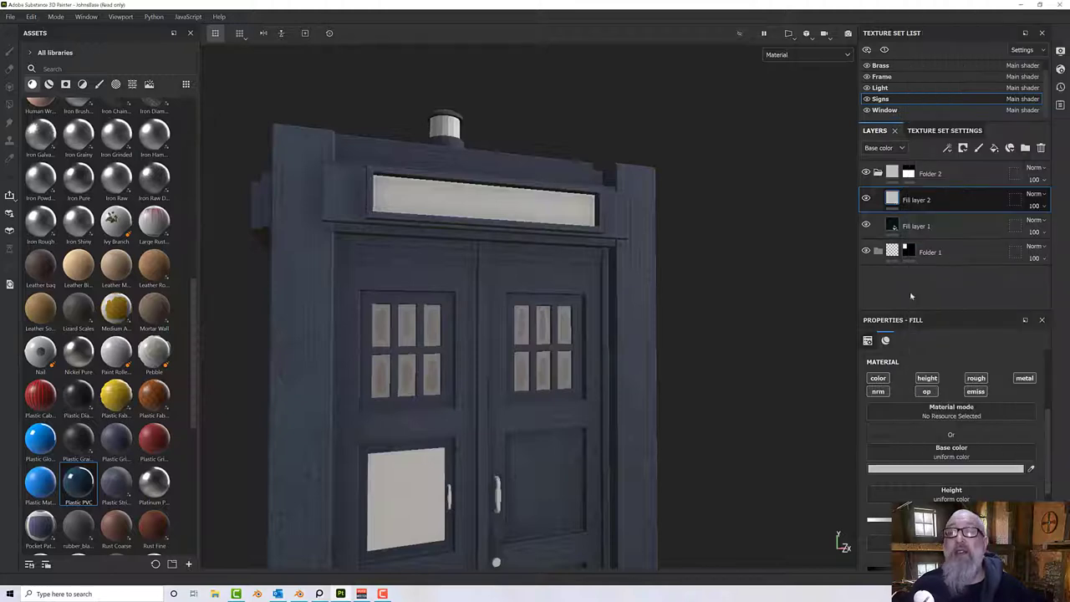
right_click(905, 202)
click(950, 20)
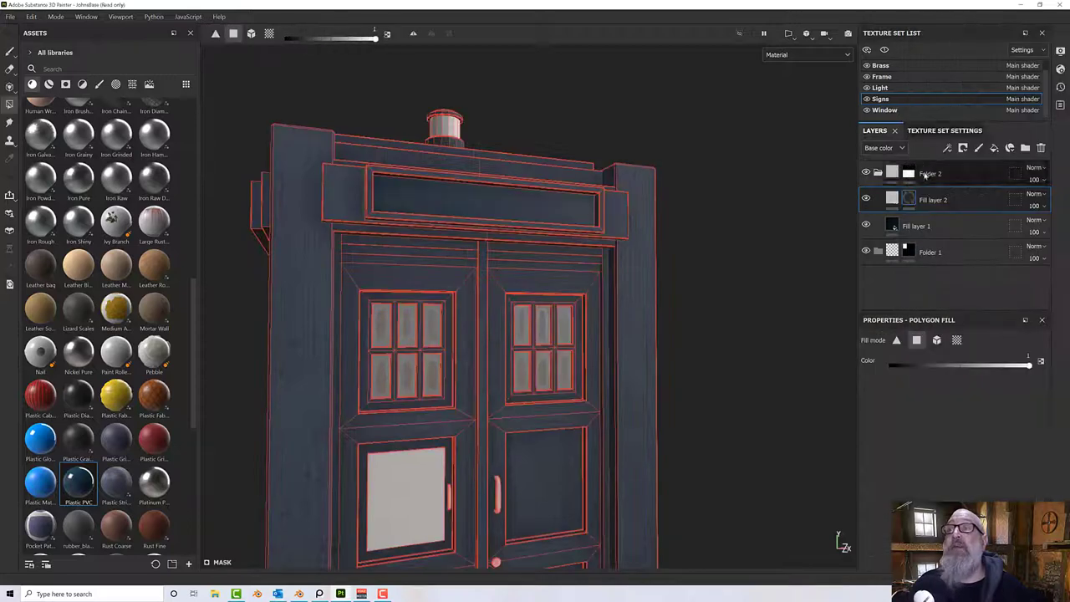
Add a fill effect to Fill layer 2's mask, search the textures for dirt and apply Dirt 2 to the effect.
right_click(905, 198)
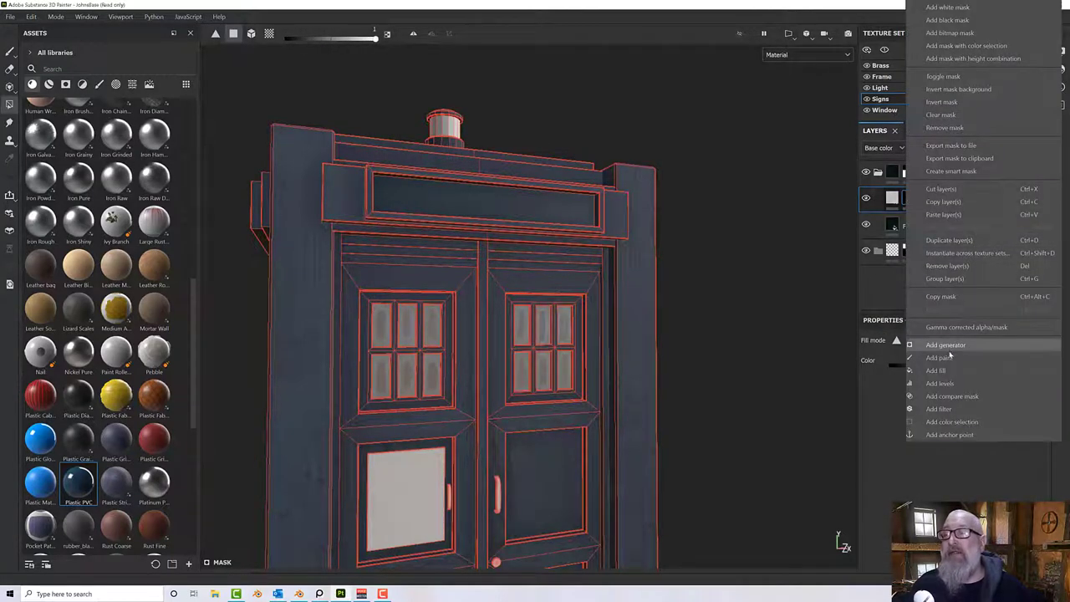
click(949, 371)
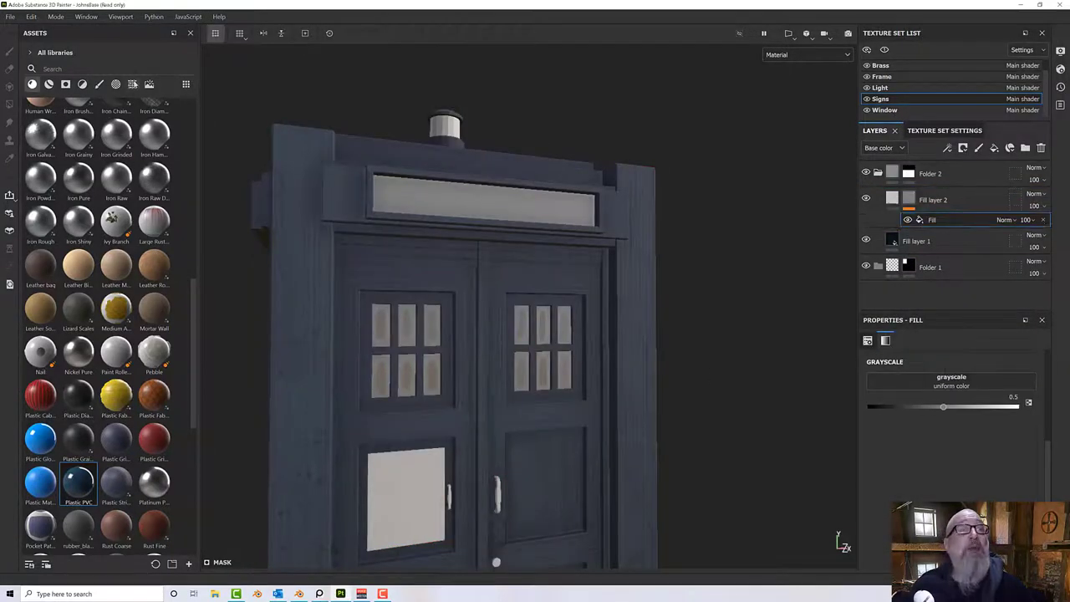
click(132, 83)
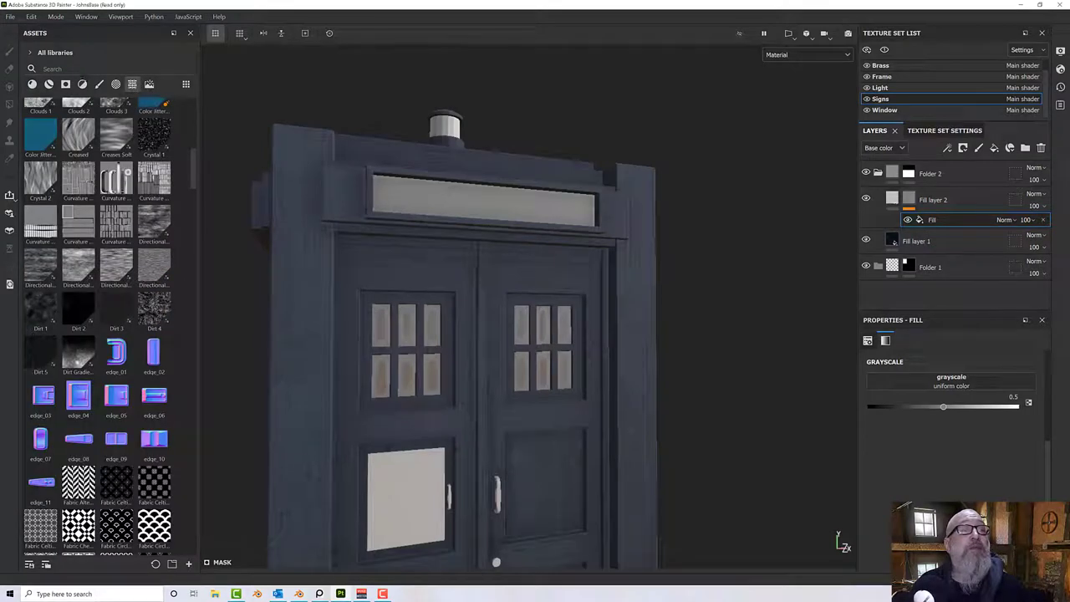
text(dirt)
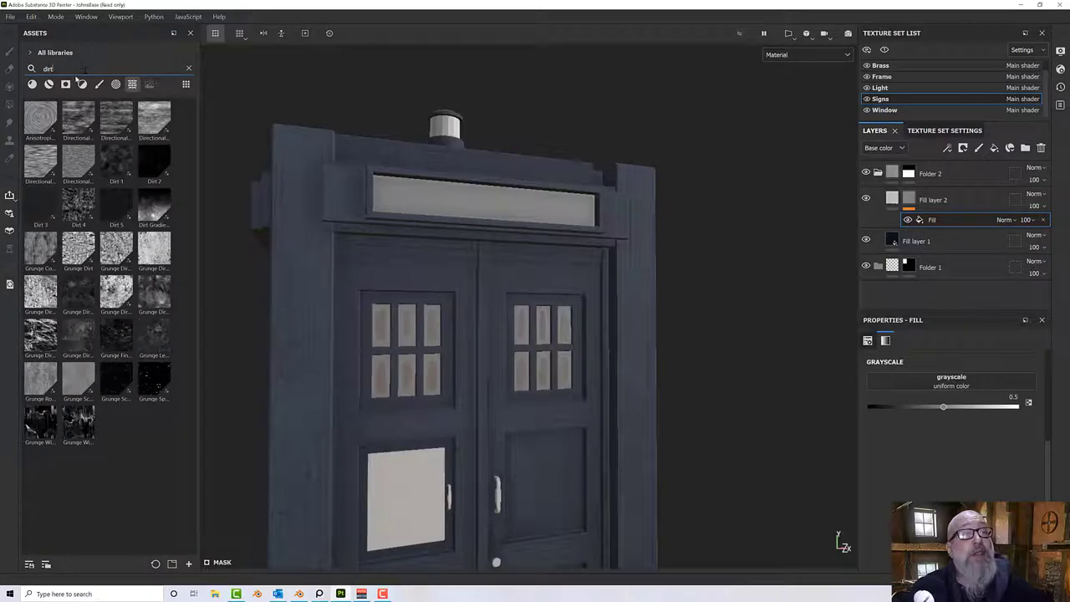
drag(155, 167, 888, 387)
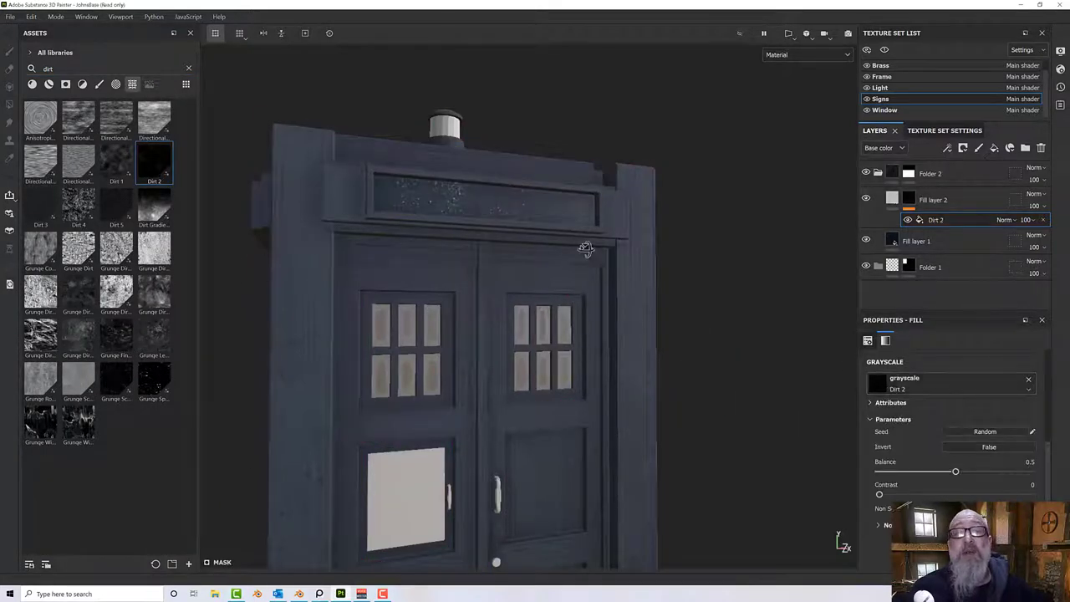
alt+drag(585, 250, 733, 282)
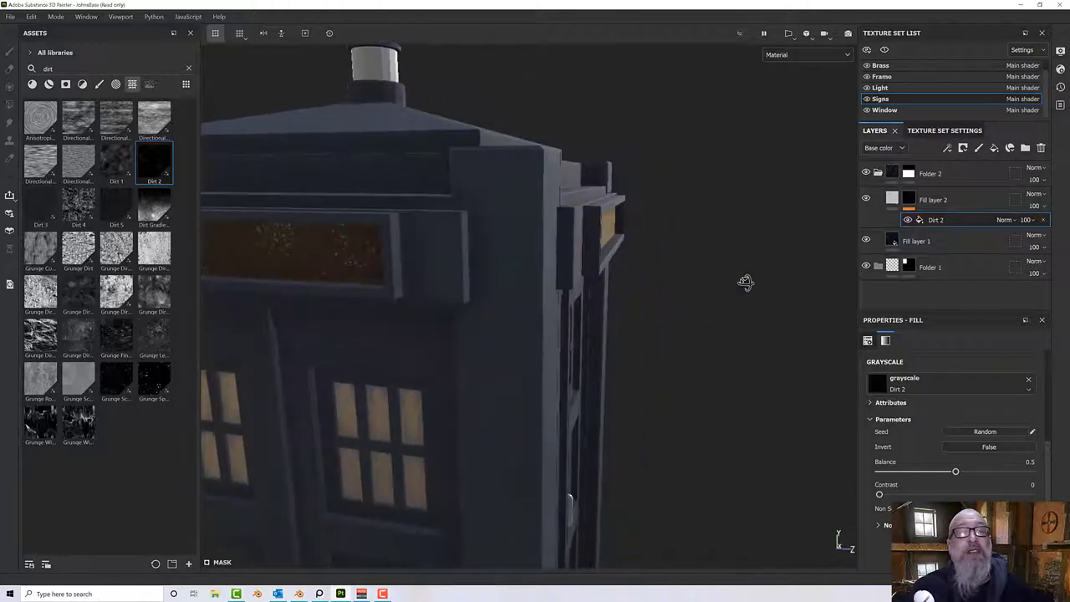
alt+drag(414, 268, 480, 286)
scroll(509, 258, up, 4)
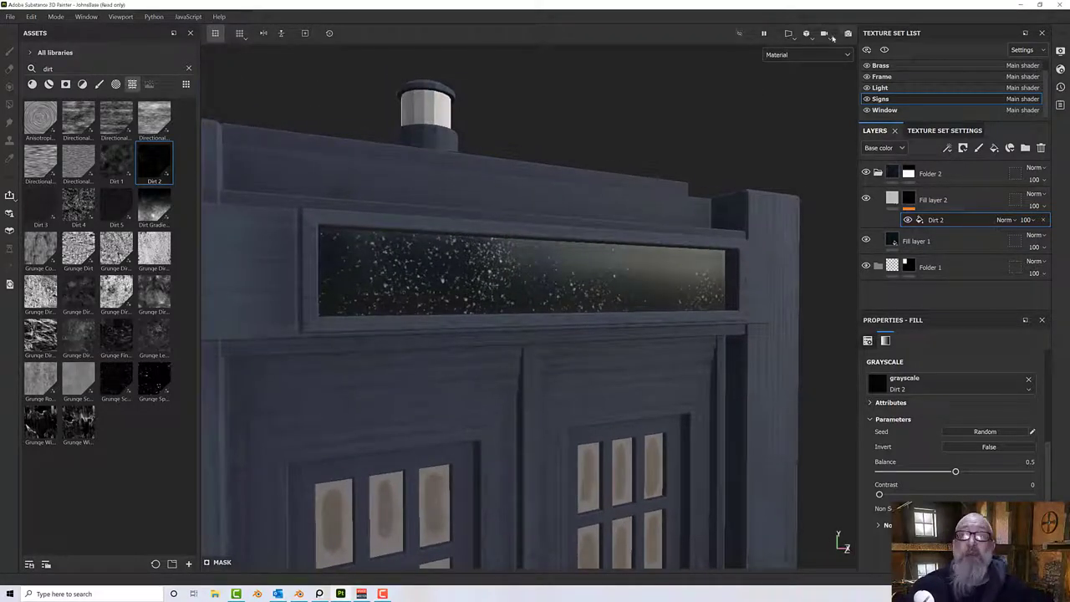
Show the 3D and 2D views side by side and examine how the dirt falls on the Signs UV layout.
click(791, 35)
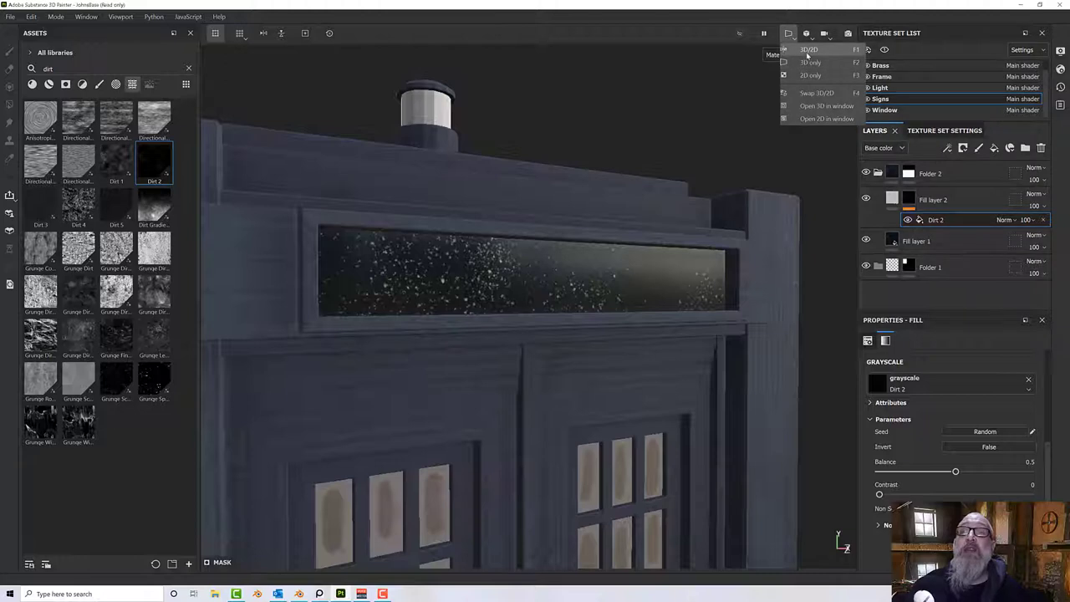
click(808, 50)
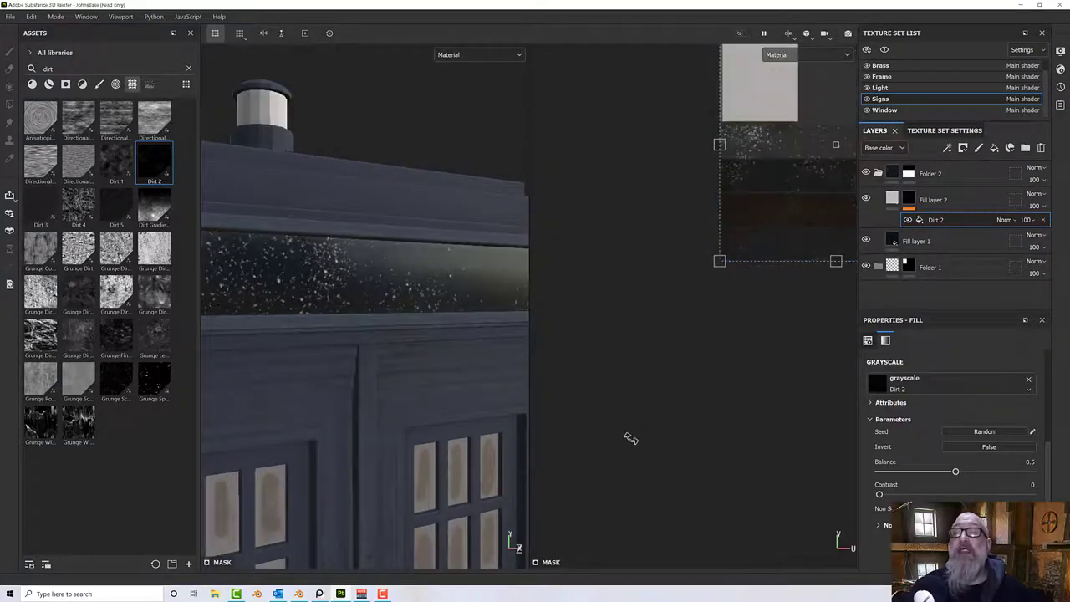
drag(750, 356, 678, 425)
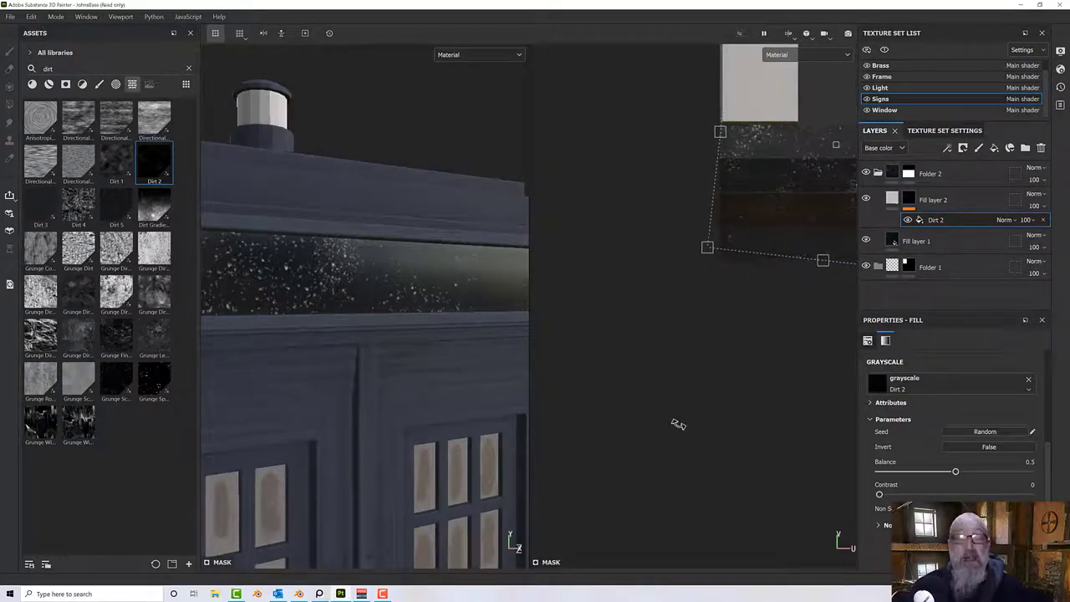
key(ctrl+z)
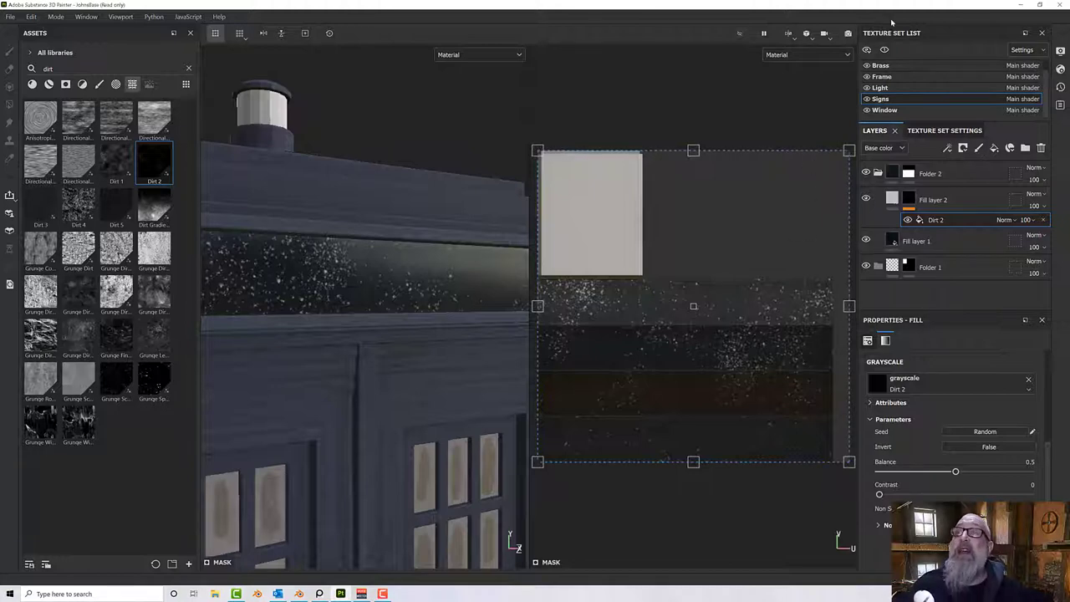
scroll(894, 71, up, 2)
Examine the Box texture set's UV layout, and return to the Signs set in the 3D-only view.
click(894, 67)
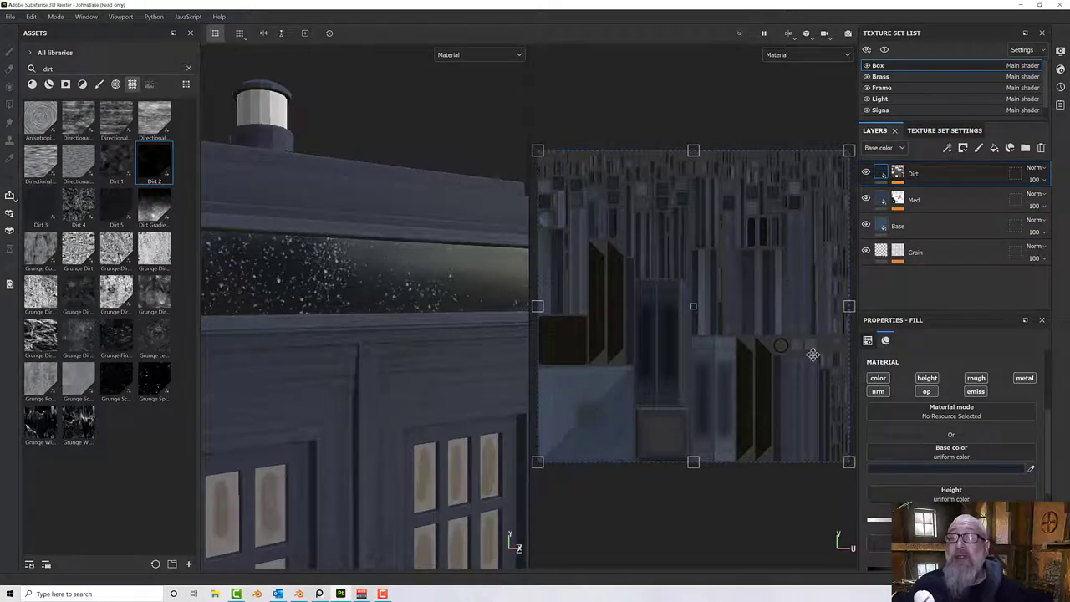
click(805, 57)
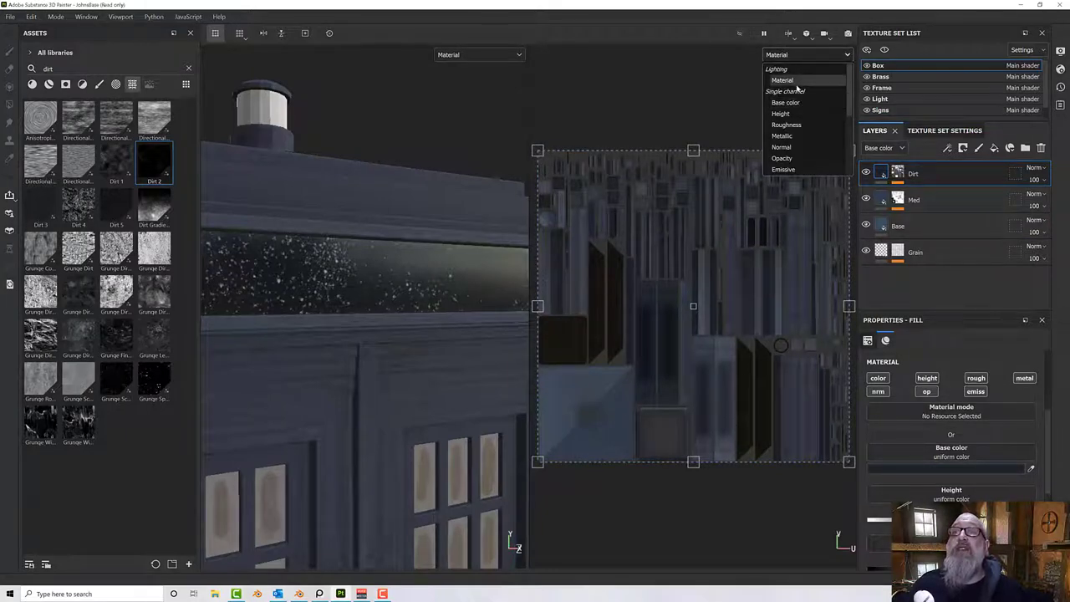
click(881, 111)
click(882, 111)
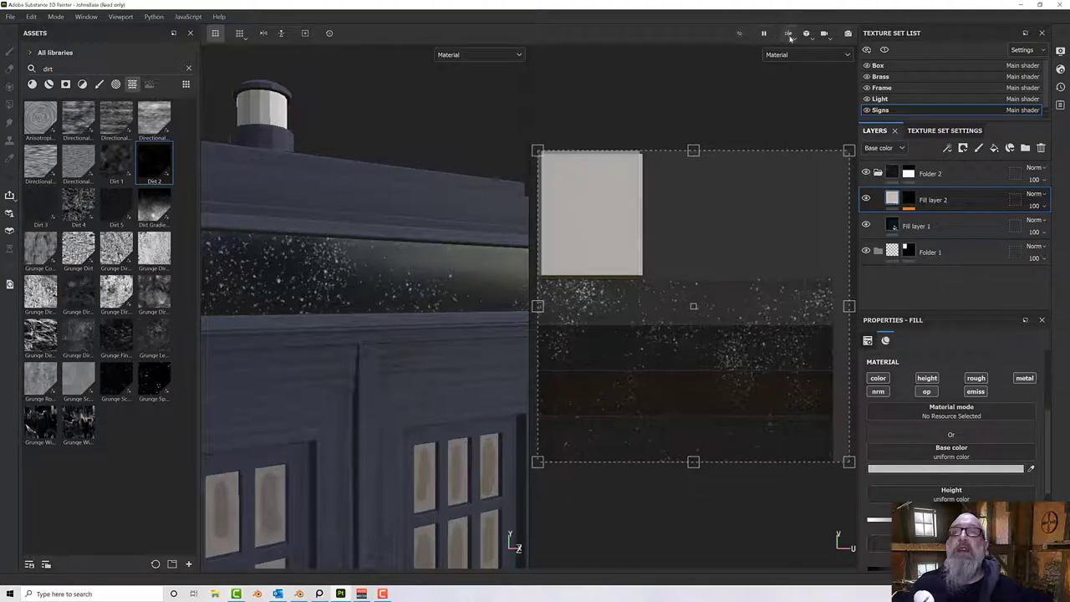
click(787, 34)
click(807, 63)
alt+drag(693, 172, 603, 254)
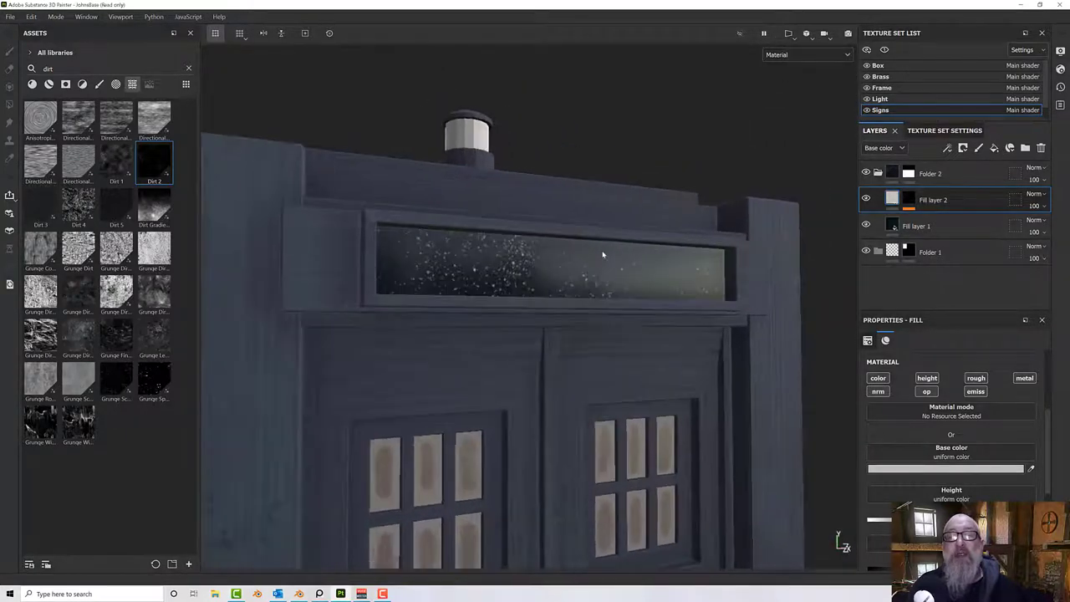
Add a generator to Fill layer 2's mask above Dirt 2 and set it to Ambient Occlusion.
click(908, 199)
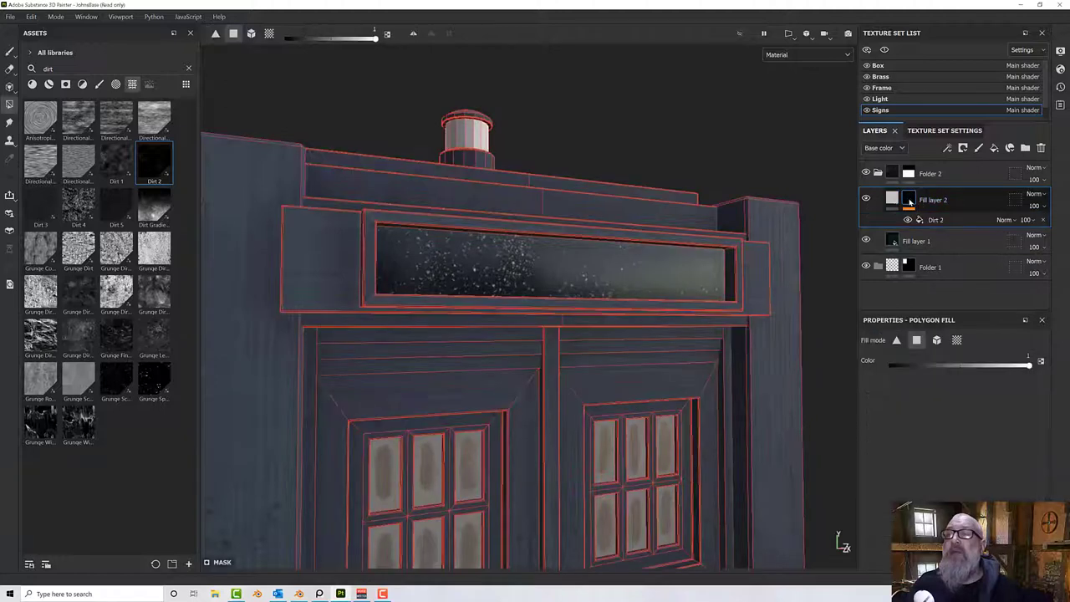
right_click(910, 201)
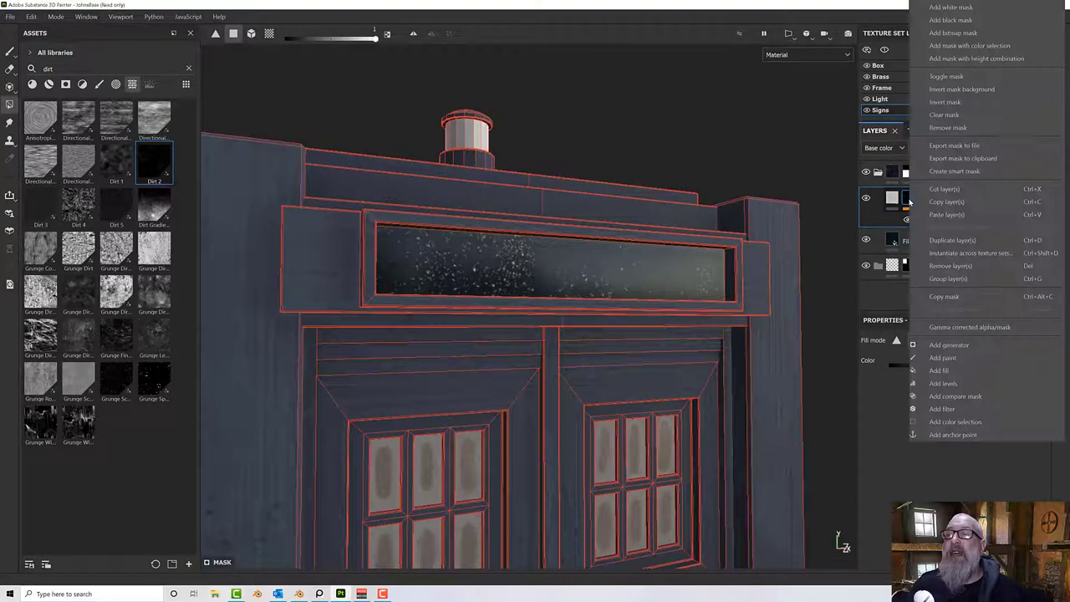
click(949, 345)
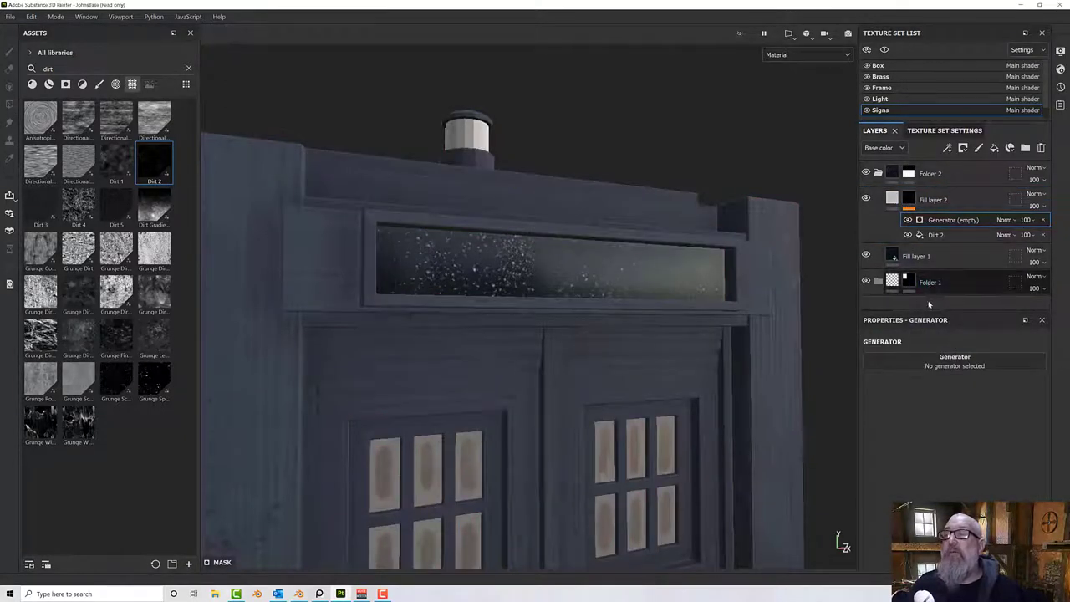
click(943, 363)
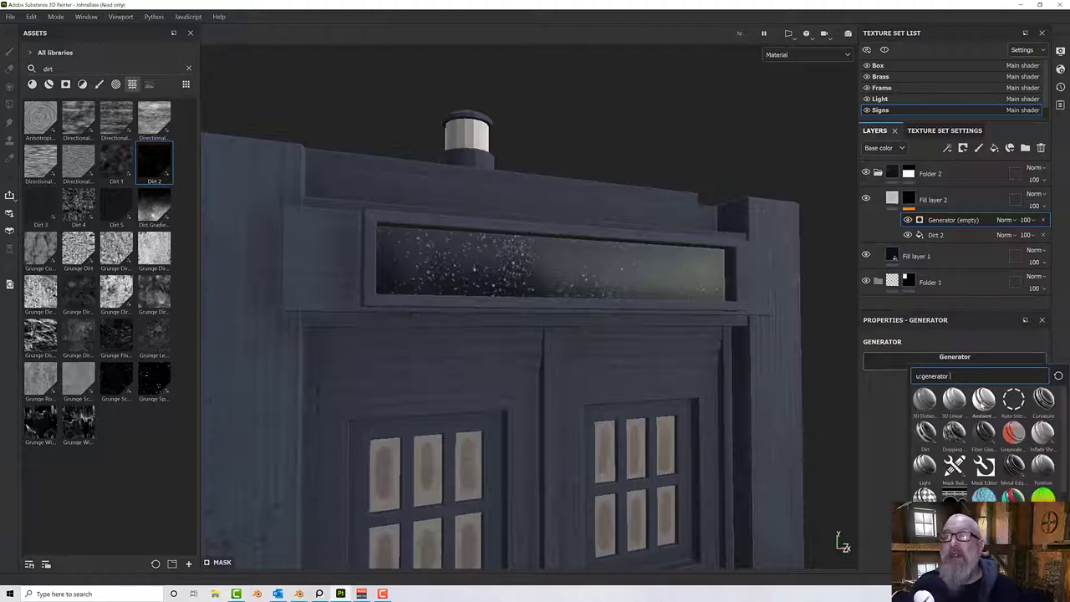
click(982, 403)
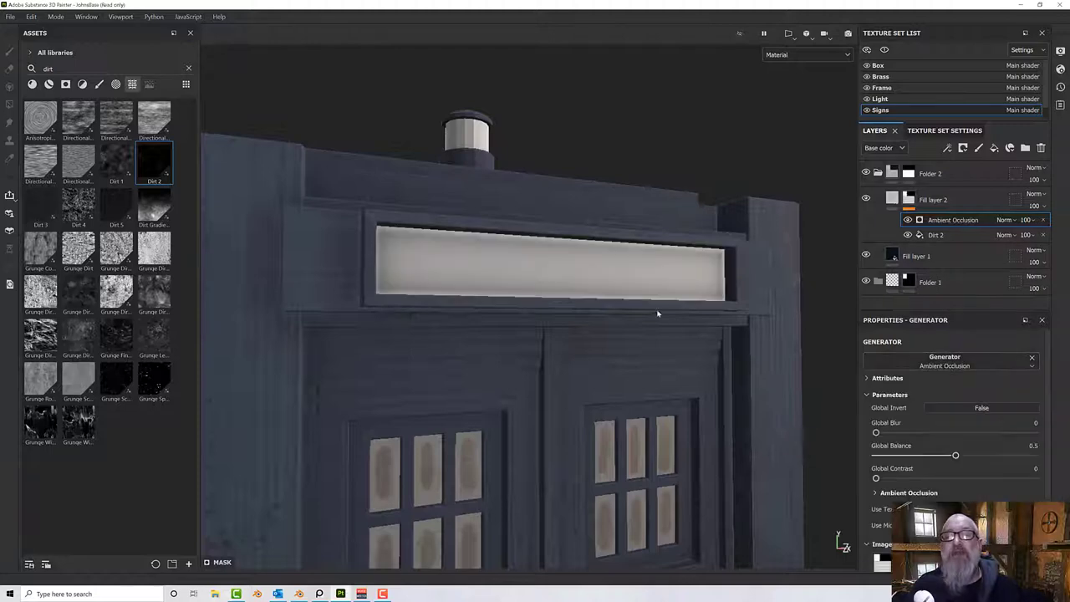
alt+drag(659, 313, 591, 314)
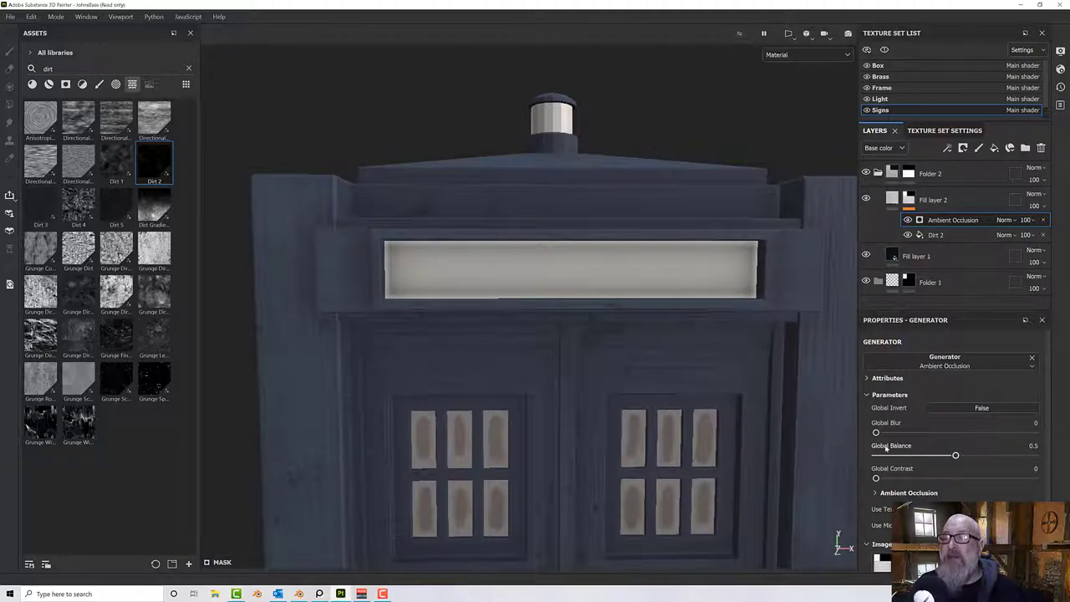
scroll(551, 282, up, 1)
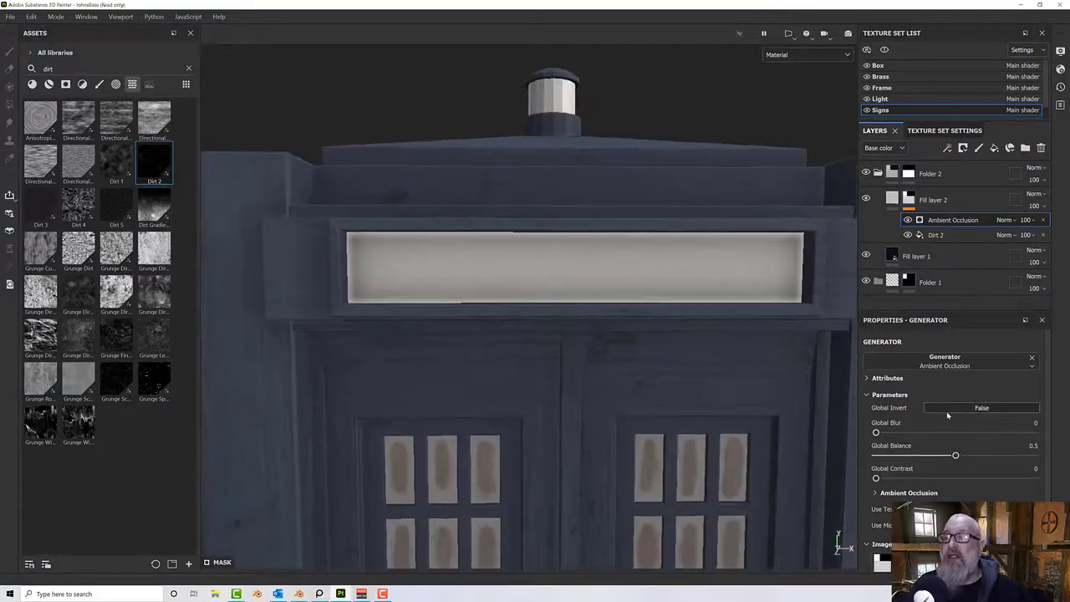
Invert the generator's Ambient Occlusion, set its blur to 1.48 and balance to 0.57, and check the top sign from several angles.
scroll(946, 412, down, 2)
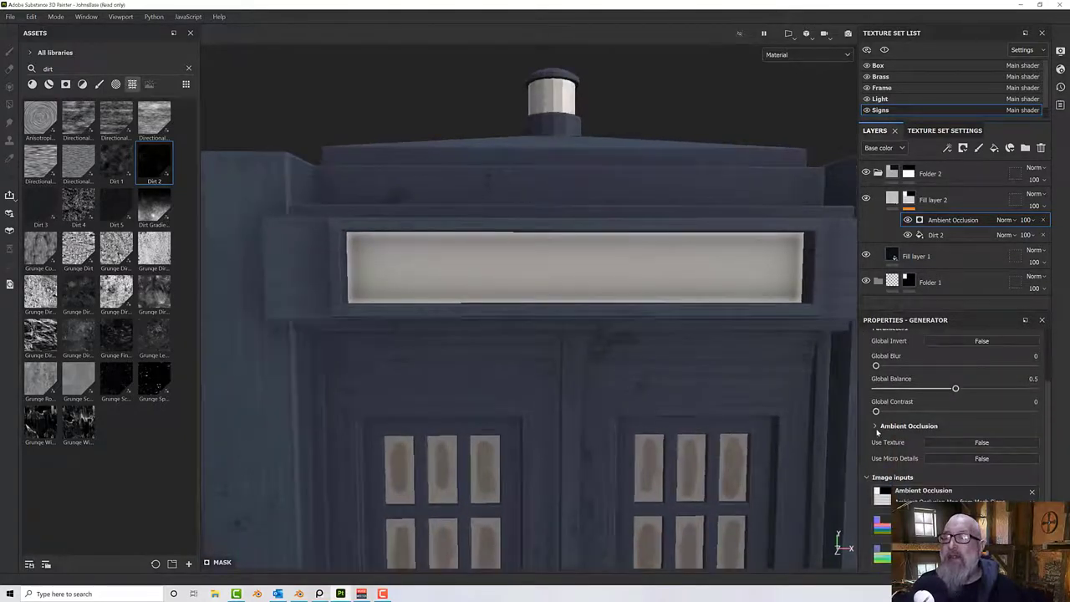
click(876, 426)
click(950, 442)
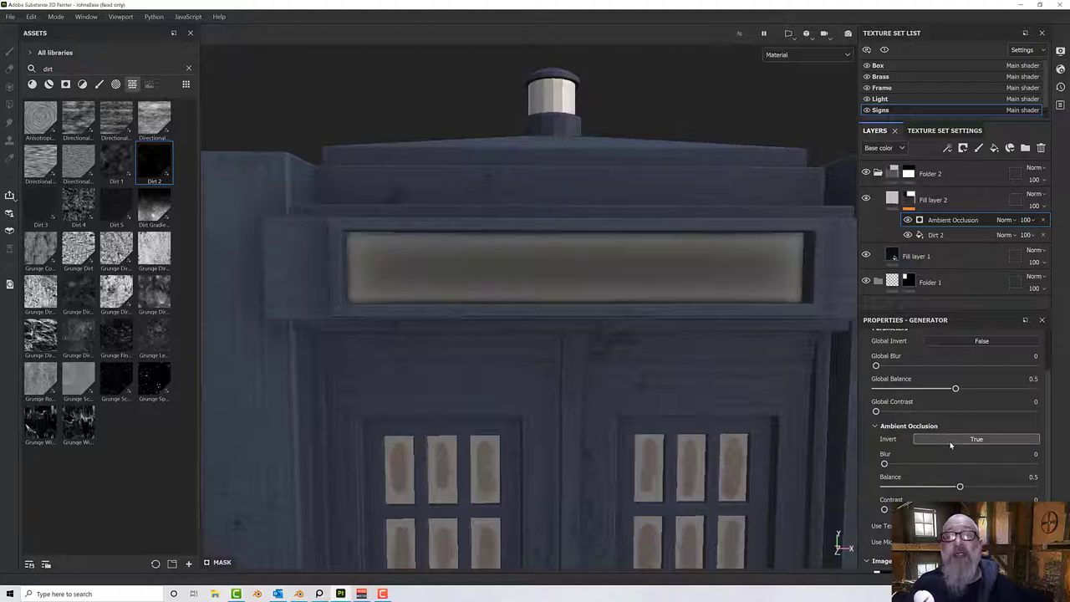
drag(885, 466, 895, 466)
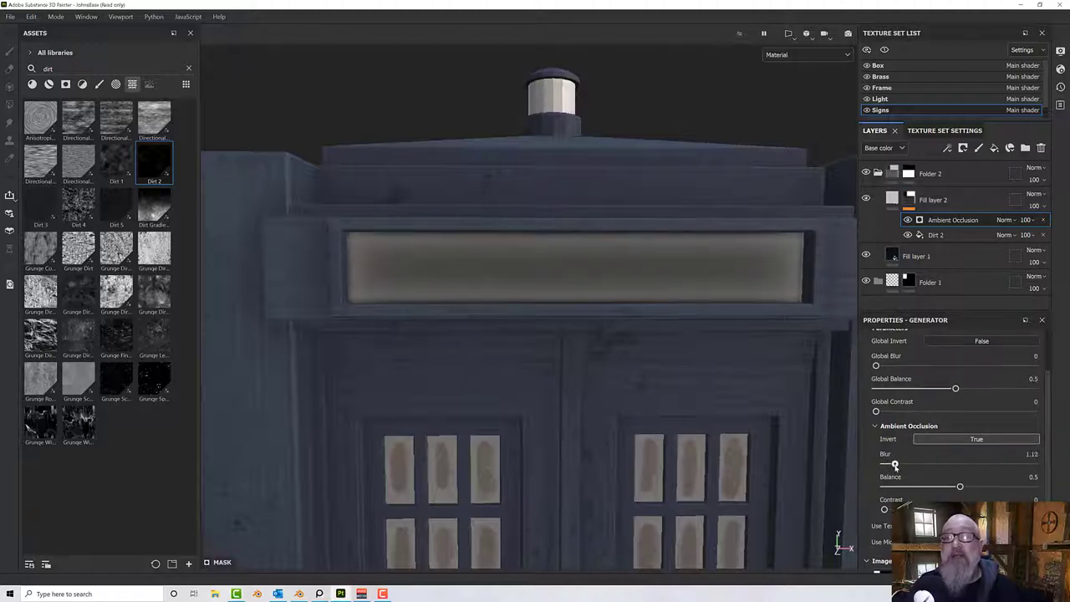
mouse_move(961, 488)
mouse_down()
mouse_move(903, 489)
mouse_move(971, 487)
mouse_up()
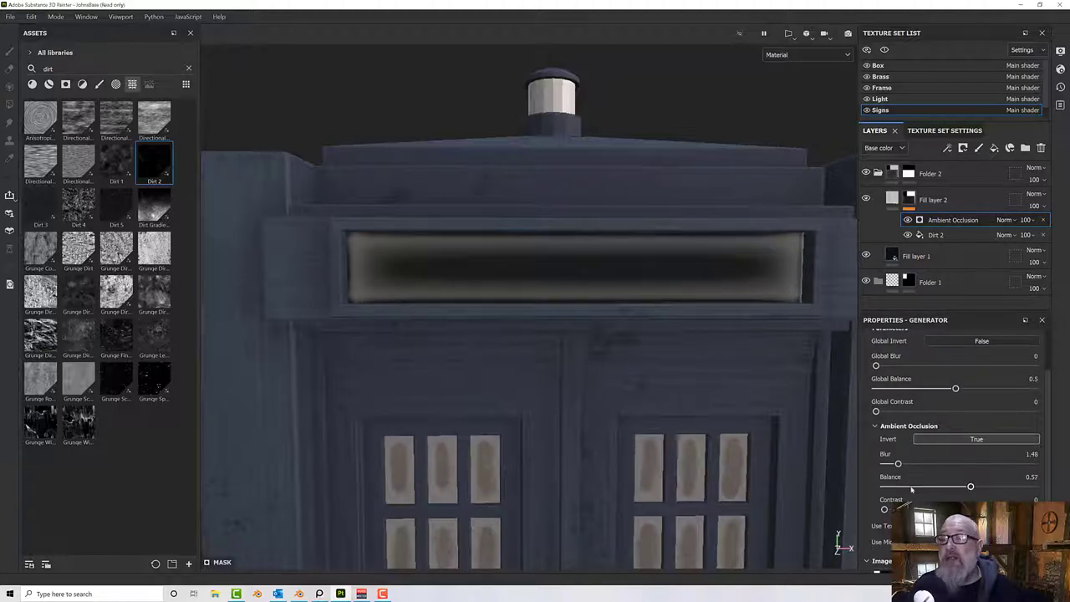
alt+drag(531, 375, 615, 416)
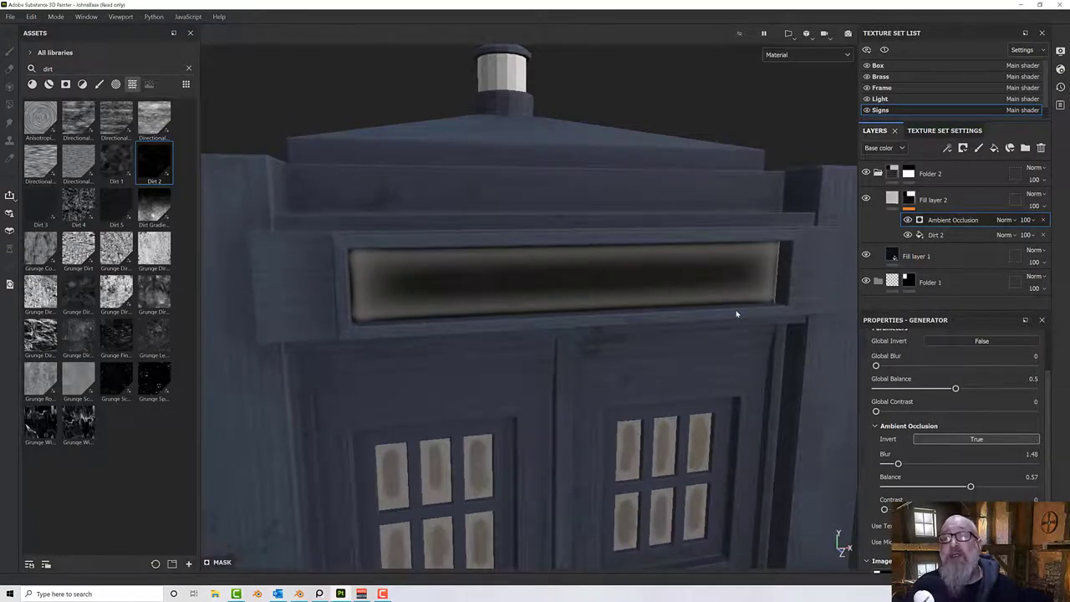
alt+drag(724, 311, 728, 277)
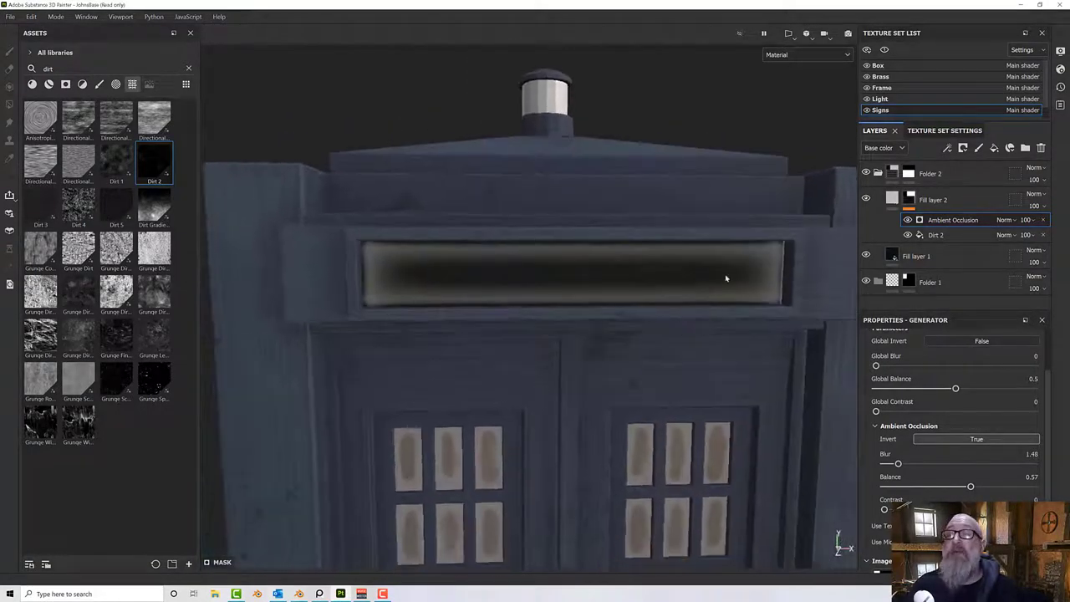
Set the blend mode of the Ambient Occlusion generator in Fill layer 2's mask to Linear dodge (Add).
click(898, 201)
right_click(902, 203)
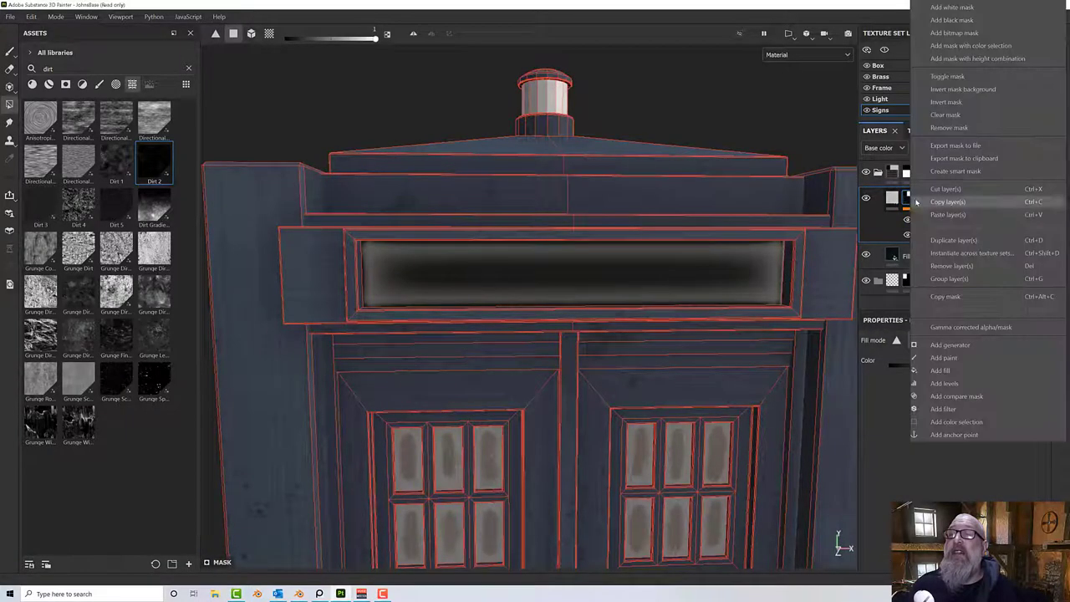
click(885, 256)
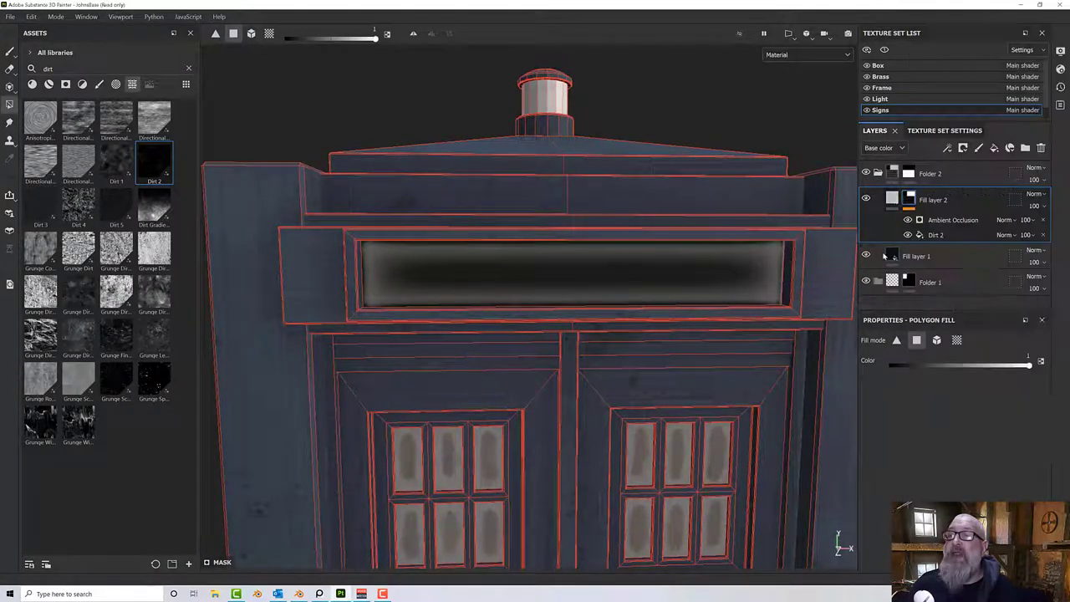
click(1003, 220)
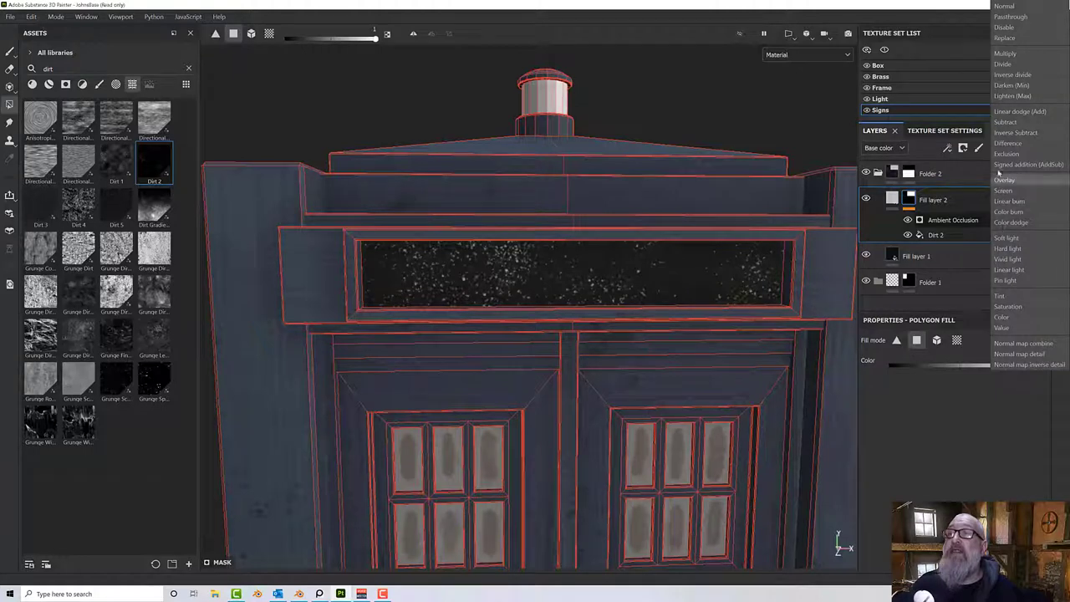
click(1006, 115)
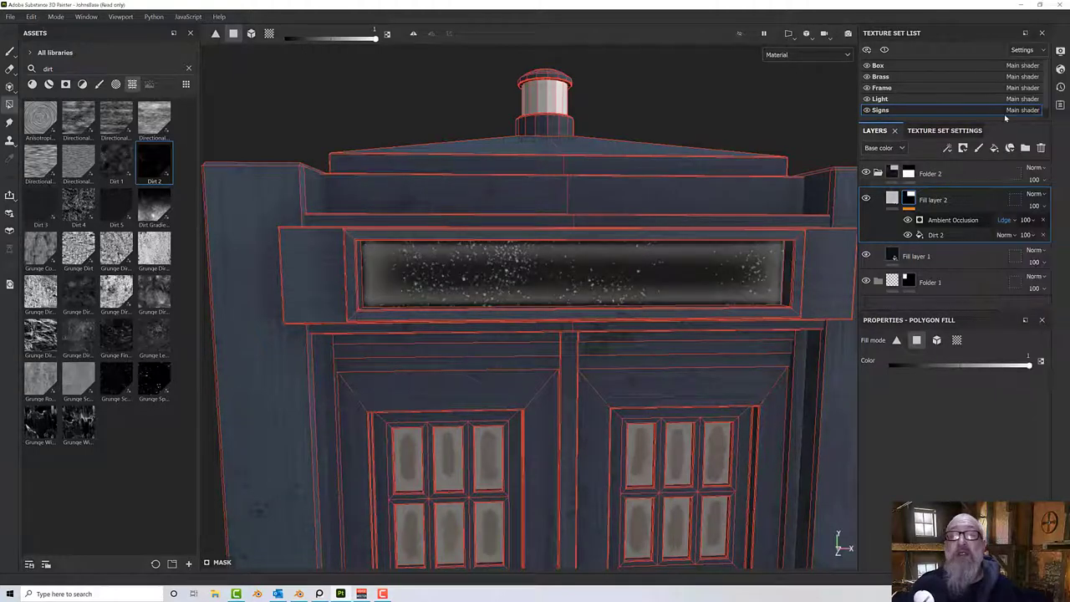
alt+drag(676, 320, 678, 303)
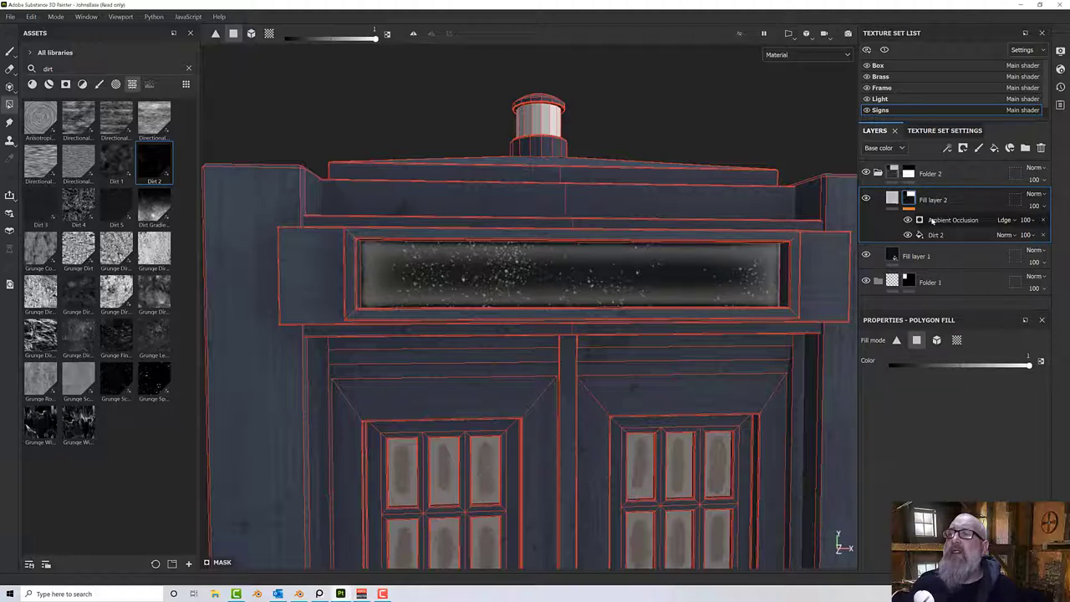
Add another generator above Ambient Occlusion in Fill layer 2's mask and set it to UV Border Distance.
right_click(932, 219)
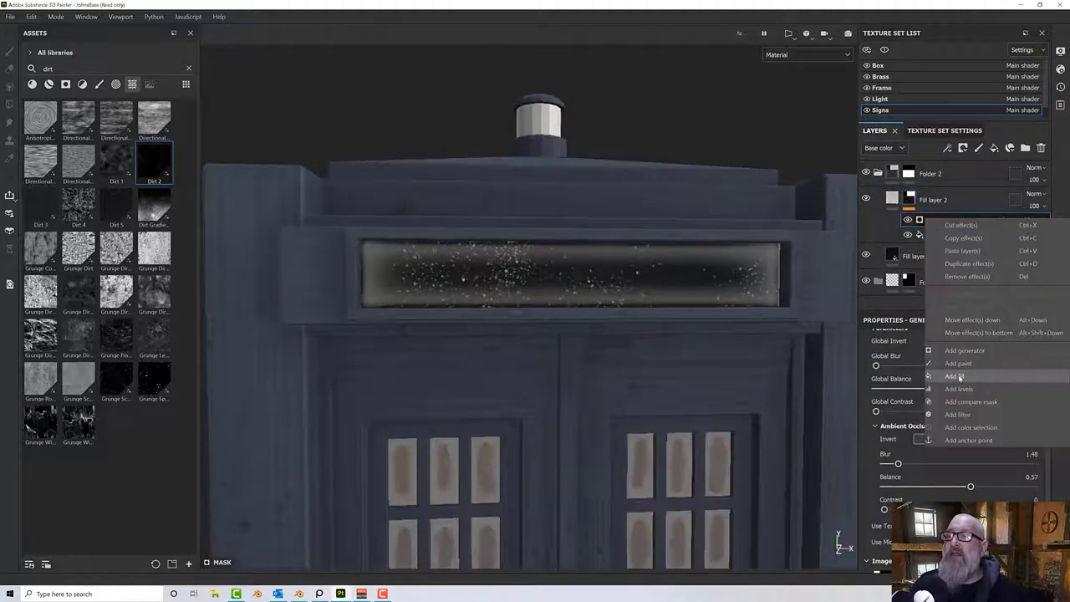
click(957, 351)
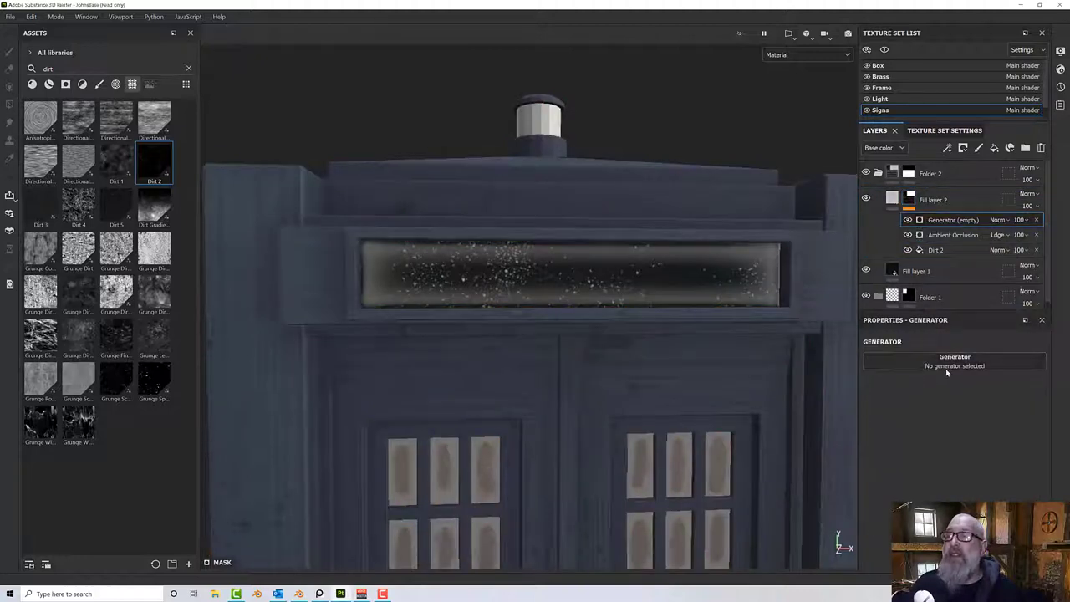
click(949, 367)
click(984, 495)
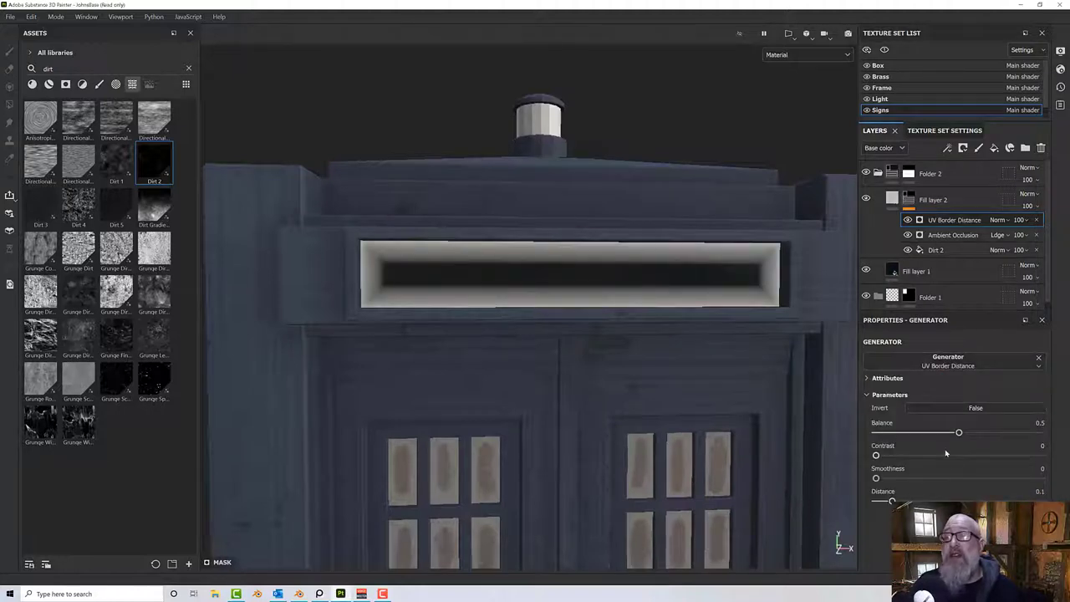
Lower the UV Border Distance balance to 0.14 and set the generator's blend mode to Linear dodge (Add).
drag(950, 434, 897, 436)
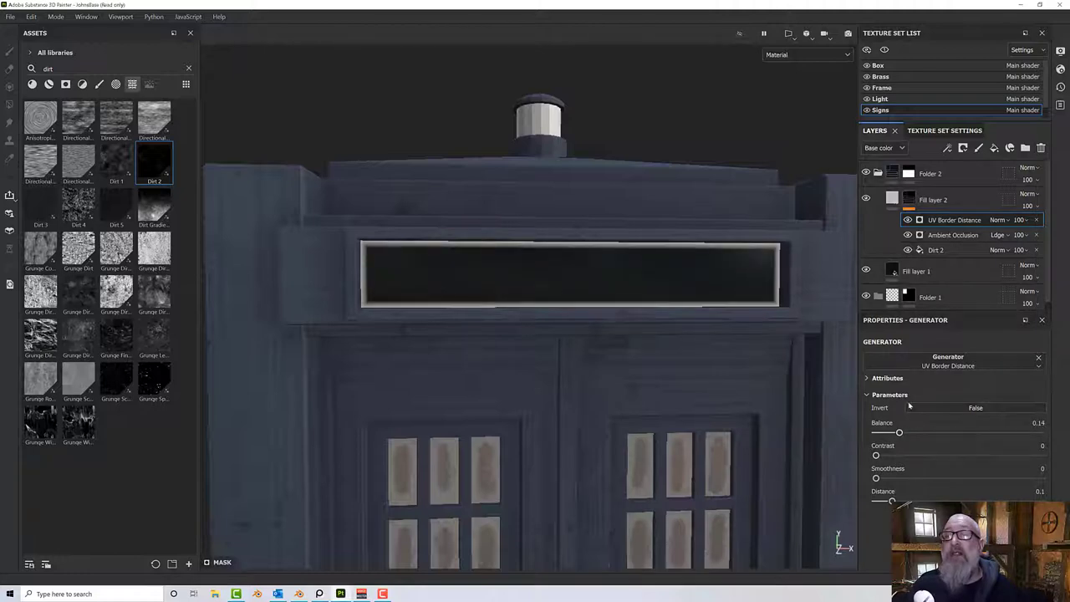
click(997, 220)
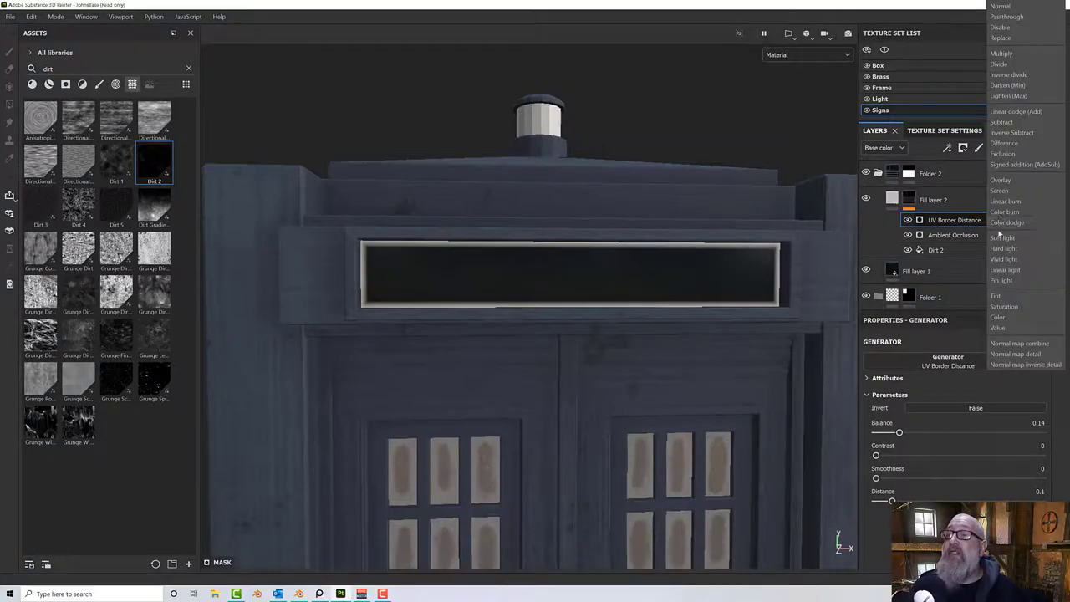
click(1015, 111)
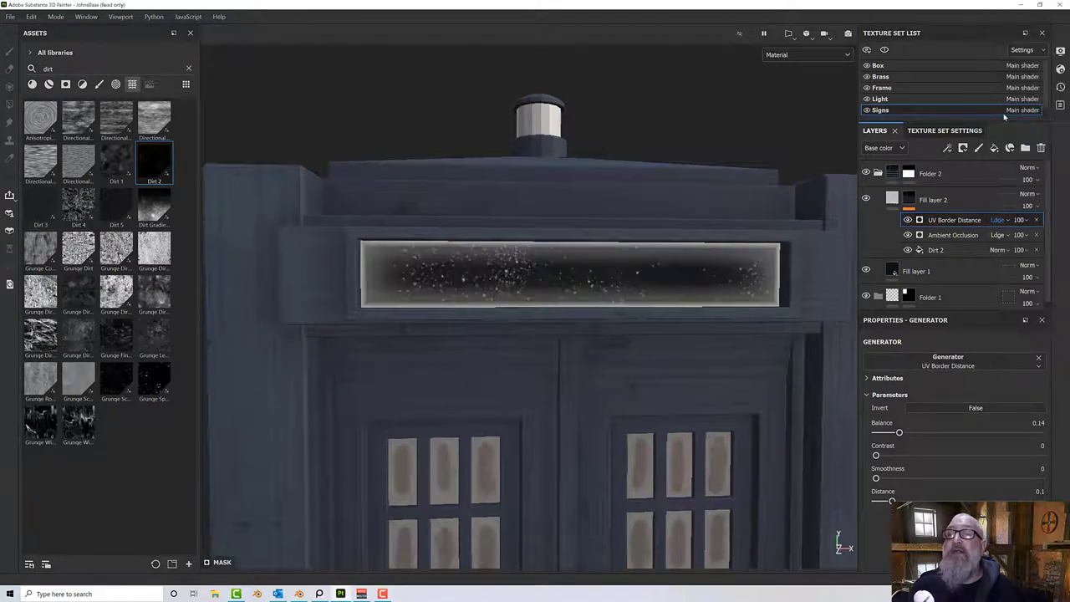
scroll(699, 306, up, 2)
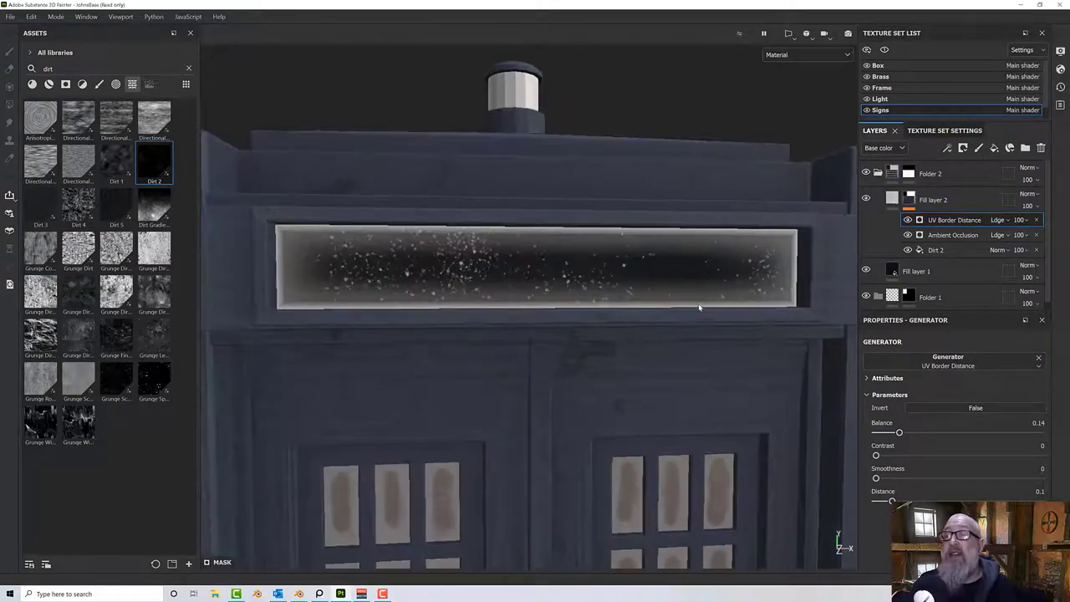
Set the UV Border Distance generator's balance to 0.21, contrast to 0.08 and distance to 0.08.
drag(876, 457, 910, 433)
mouse_move(876, 478)
mouse_down()
mouse_move(924, 478)
mouse_move(877, 478)
mouse_up()
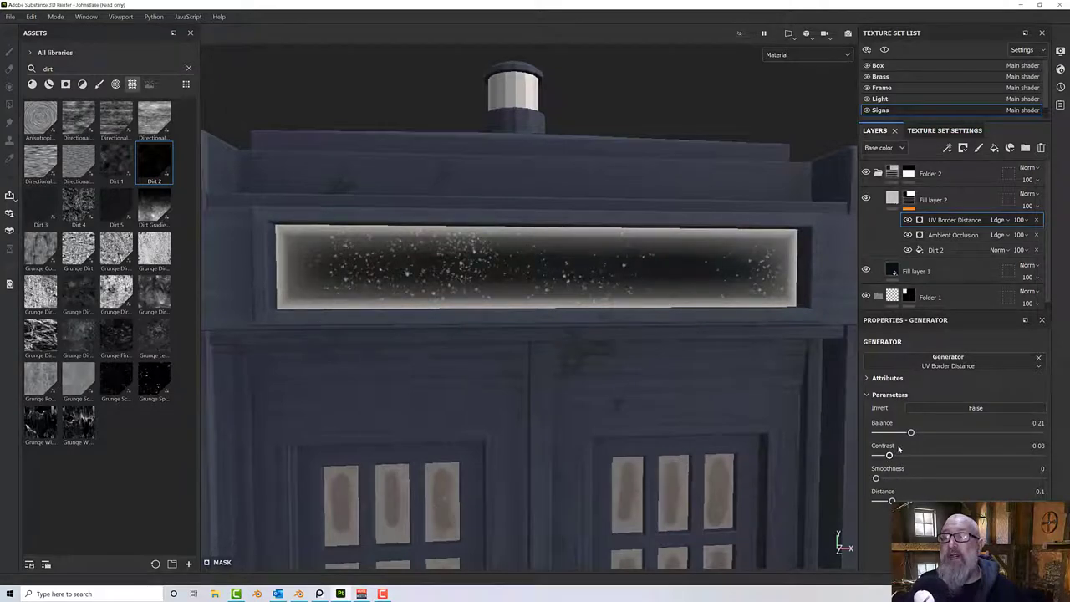
mouse_move(891, 503)
mouse_down()
mouse_move(876, 502)
mouse_move(888, 501)
mouse_up()
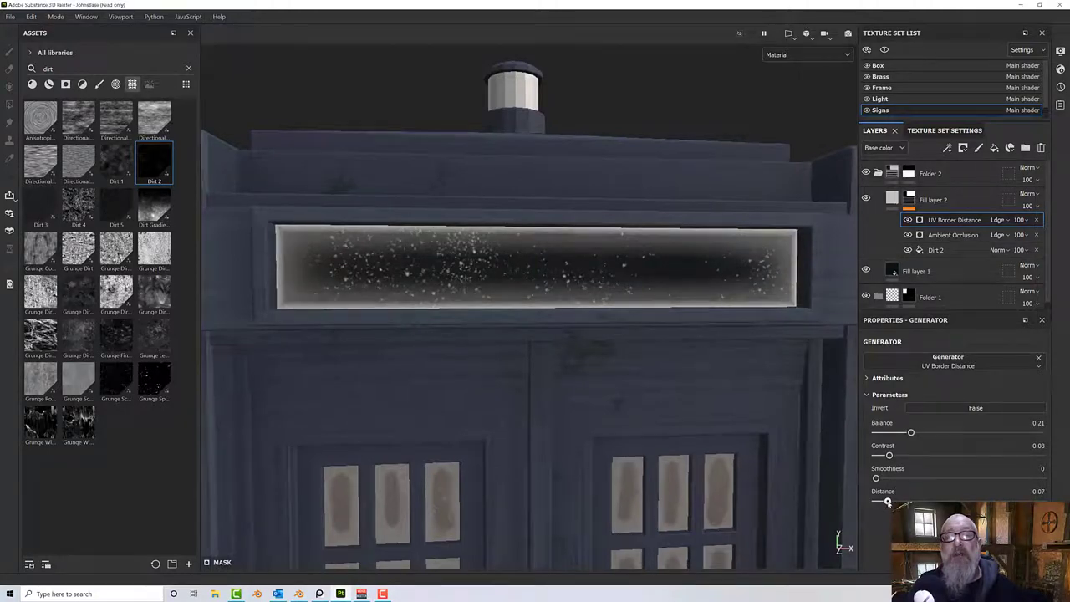
Reduce the UV Border Distance generator's opacity to 38 and check the top sign from farther away and from below.
click(1020, 221)
drag(1061, 240, 1034, 240)
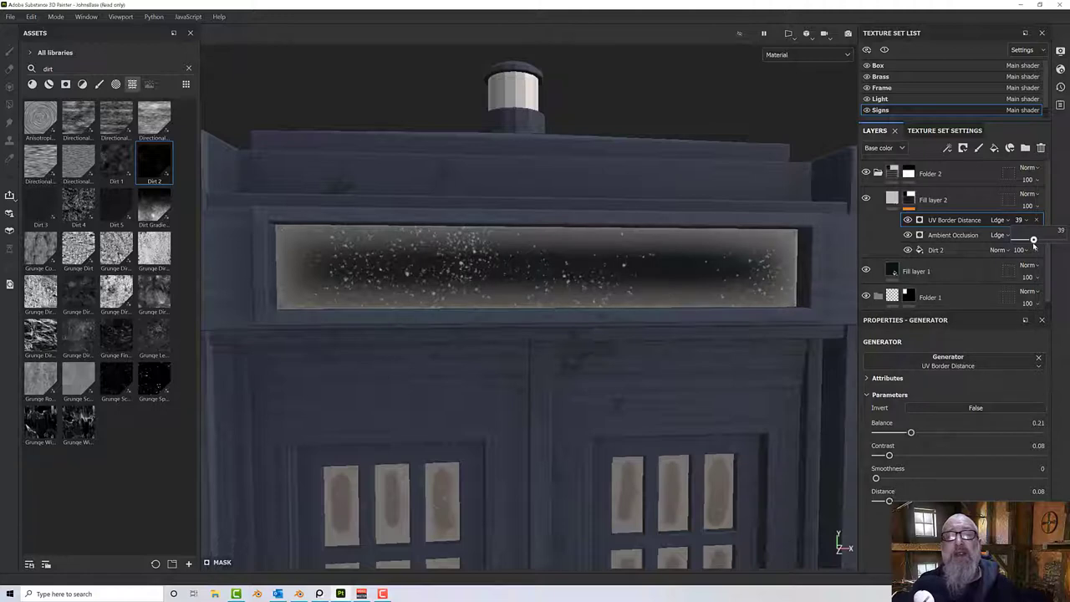
scroll(651, 334, down, 5)
scroll(651, 335, down, 3)
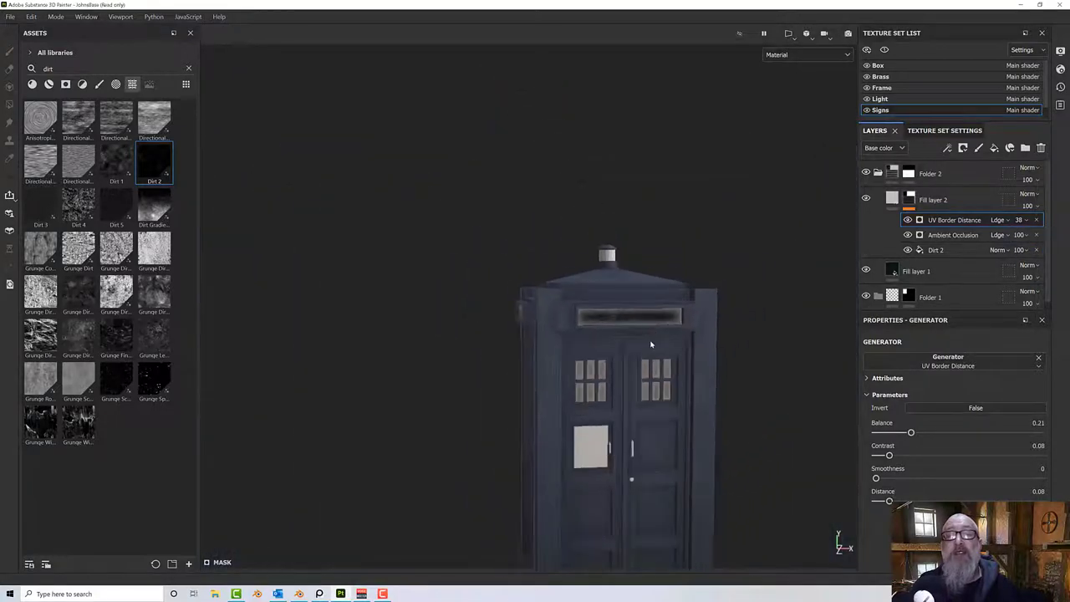
alt+drag(650, 344, 717, 331)
scroll(657, 322, up, 6)
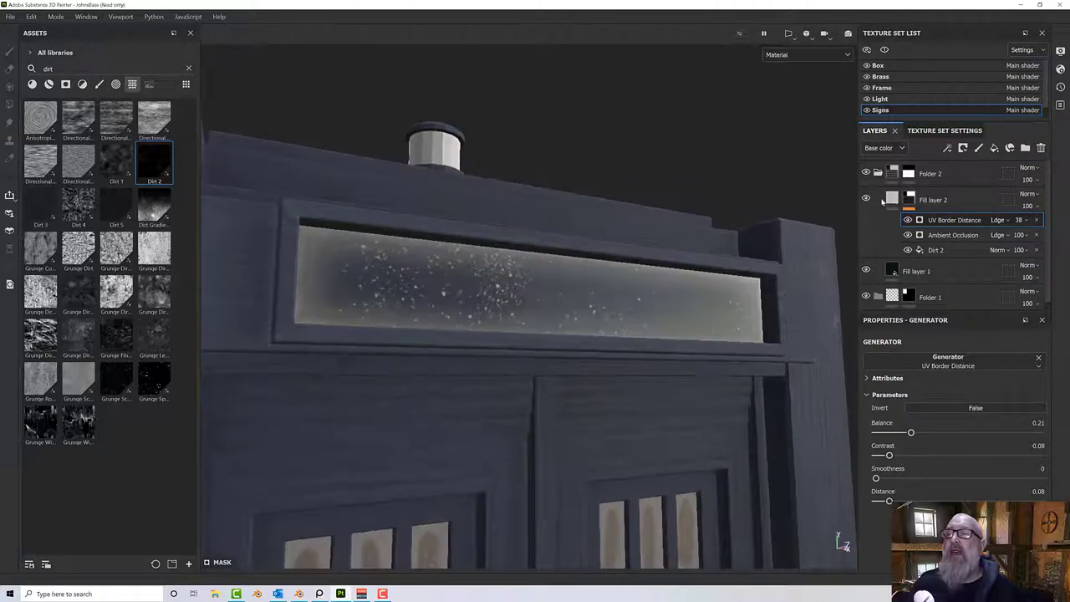
Show Fill layer 2's material settings and bring up the police box reference photo to compare the sign.
click(891, 200)
alt+drag(617, 311, 600, 337)
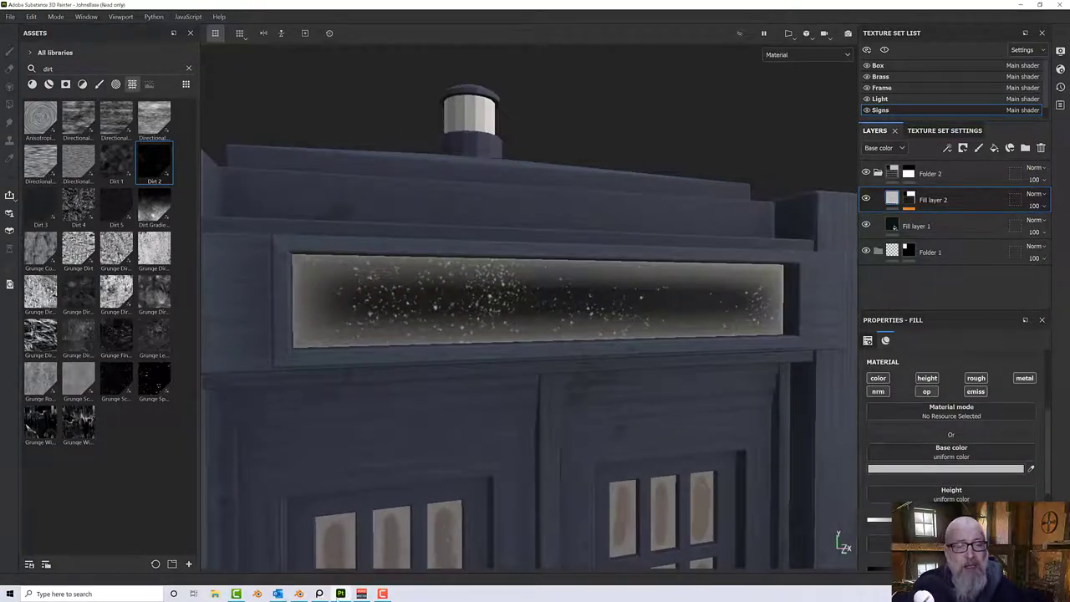
click(319, 594)
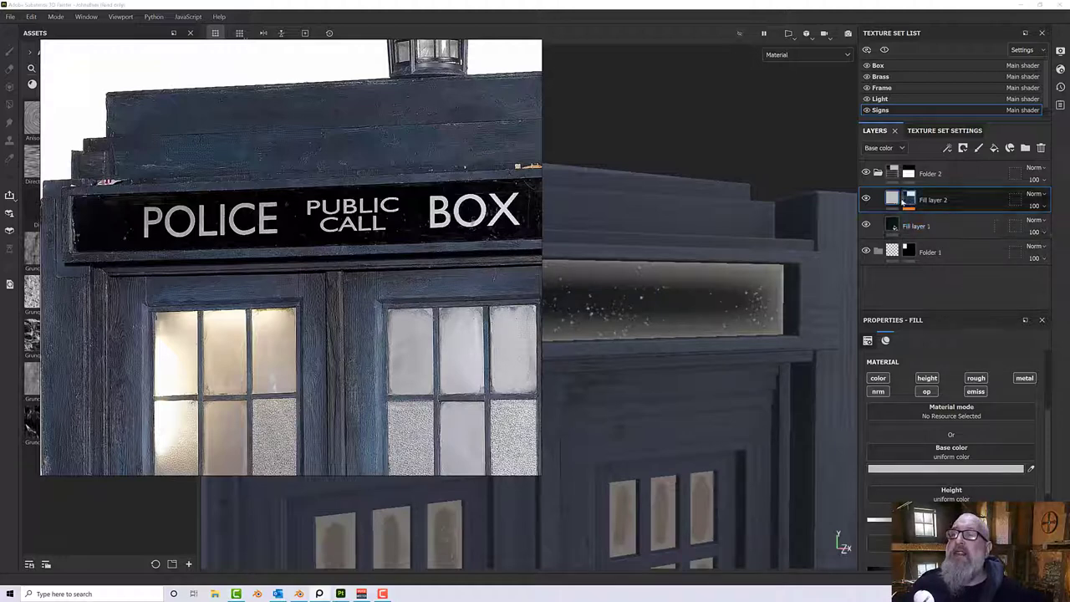
Set the Dirt 2 fill's balance to 0.16 and contrast to 0.95 in Fill layer 2's mask, hiding the reference photo.
click(907, 200)
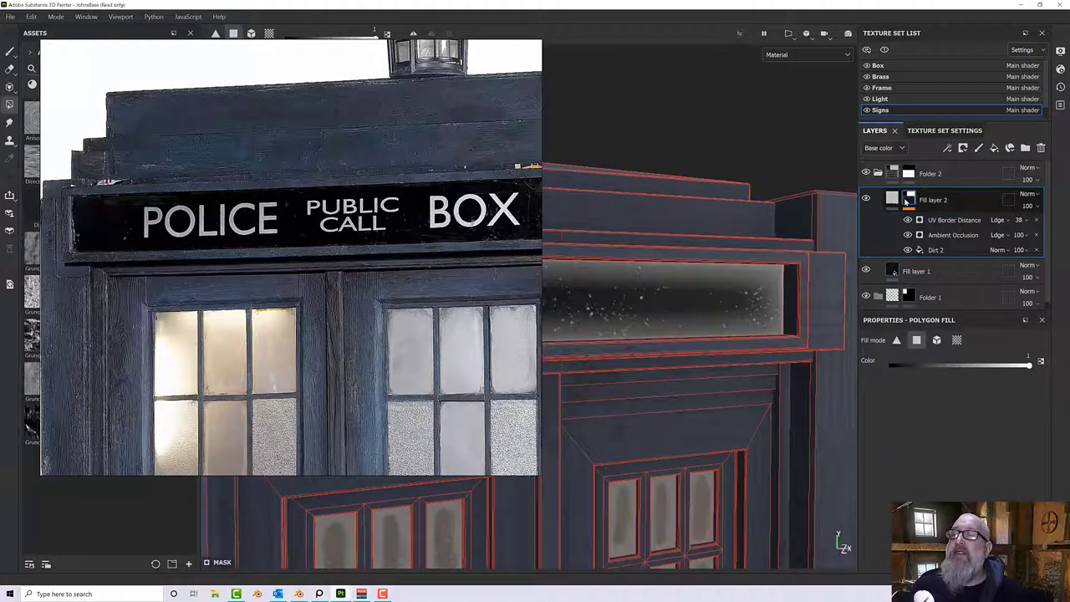
click(932, 250)
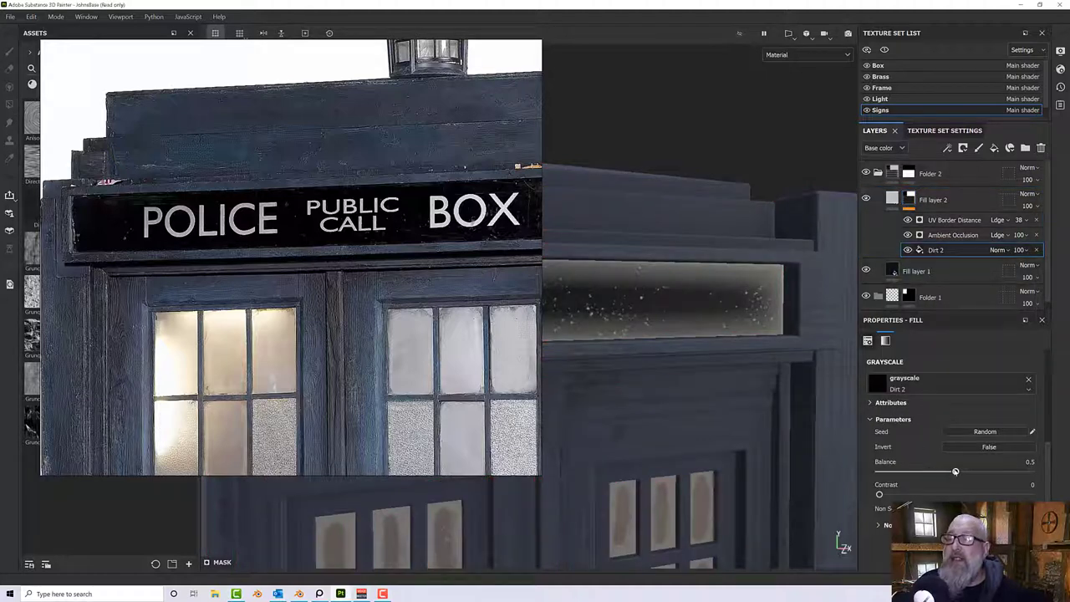
drag(955, 470, 917, 473)
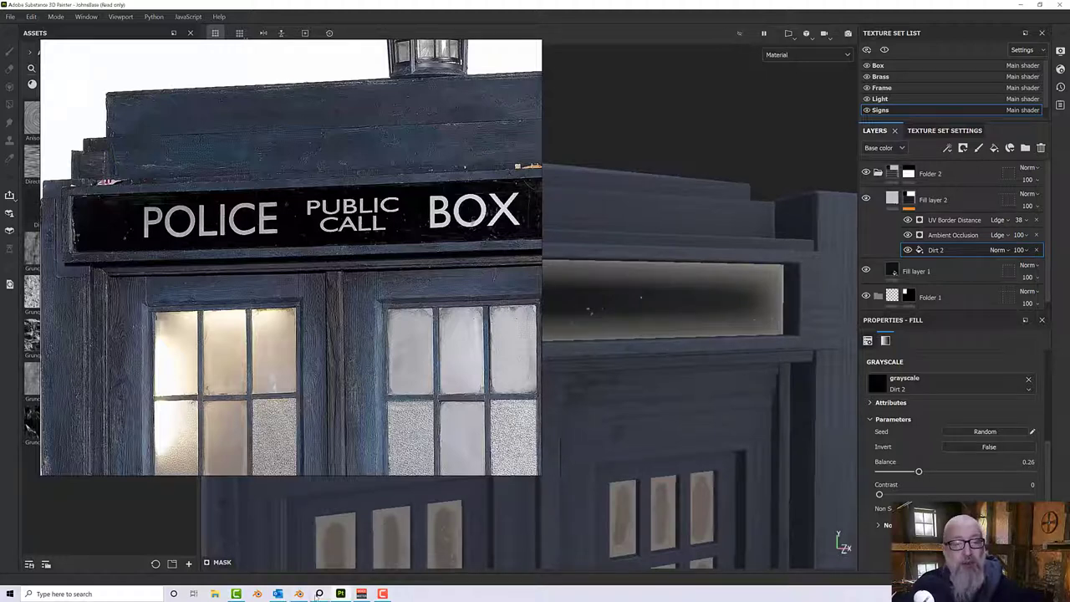
click(319, 594)
click(320, 594)
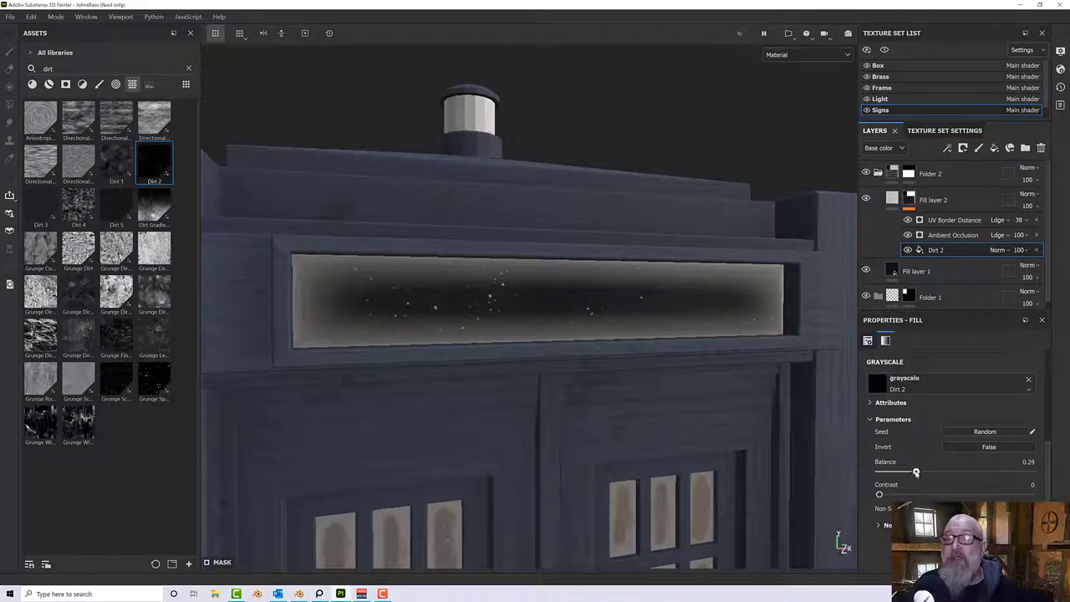
drag(916, 473, 900, 474)
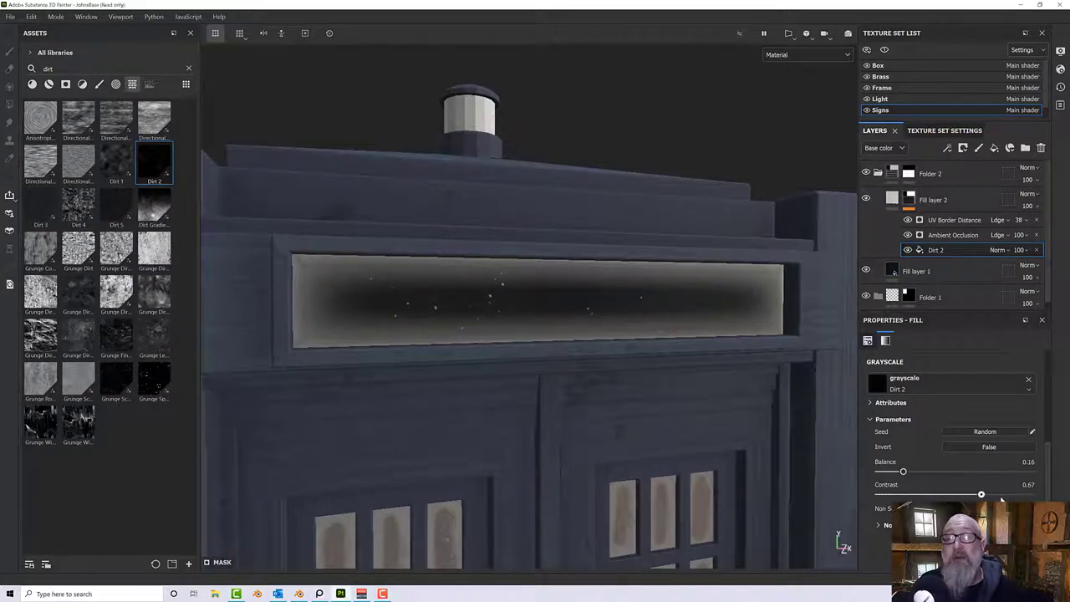
scroll(671, 425, down, 3)
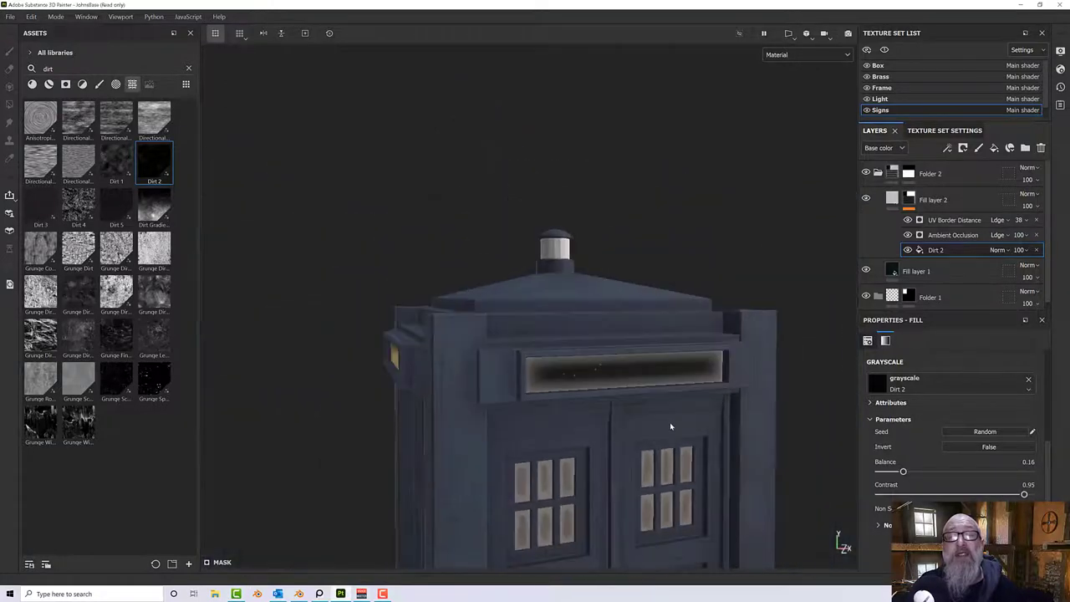
alt+drag(671, 424, 744, 421)
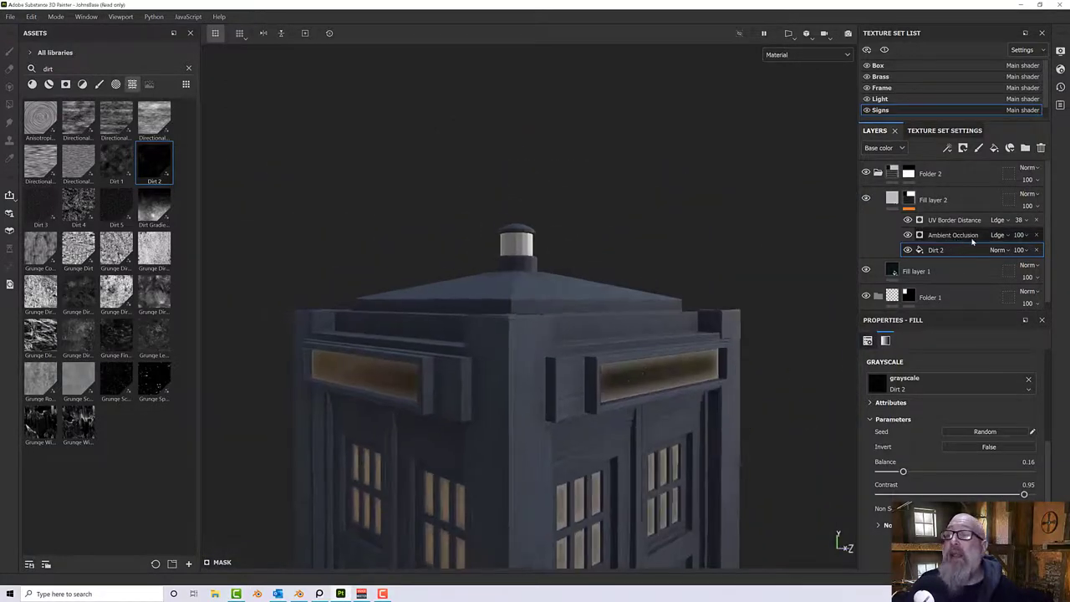
Reduce the Ambient Occlusion generator's opacity to 57 and UV Border Distance to 12, and inspect the sign up close.
click(1019, 235)
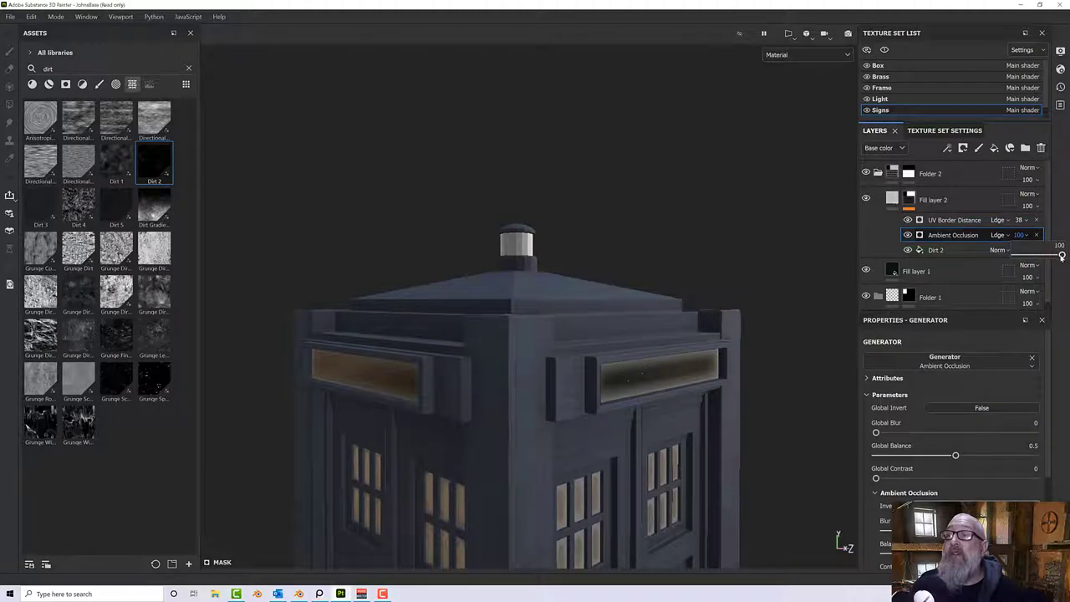
drag(1061, 254, 1043, 256)
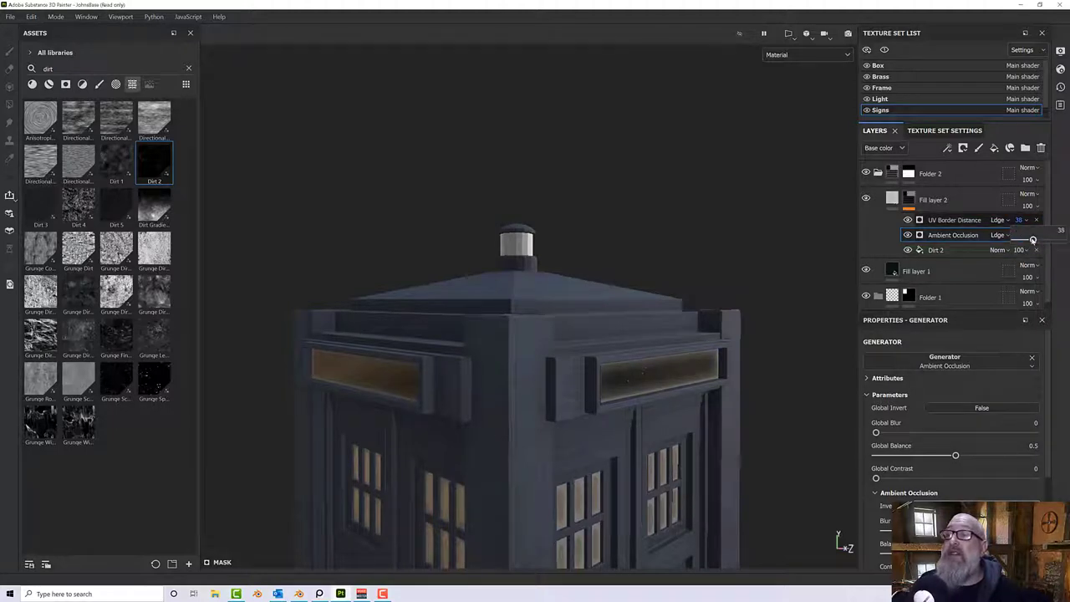
drag(1032, 240, 1014, 241)
alt+drag(771, 384, 640, 370)
scroll(635, 371, up, 5)
scroll(635, 372, up, 2)
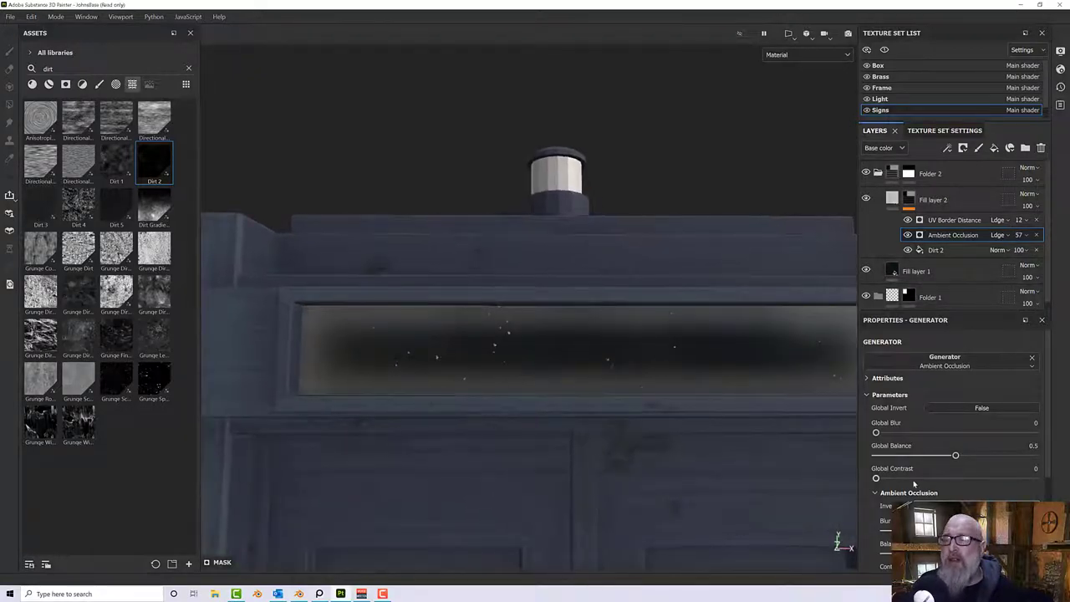
Set the Ambient Occlusion generator's blur to 0.35 and its balance to 0.7, and check the sign from below.
scroll(953, 418, down, 2)
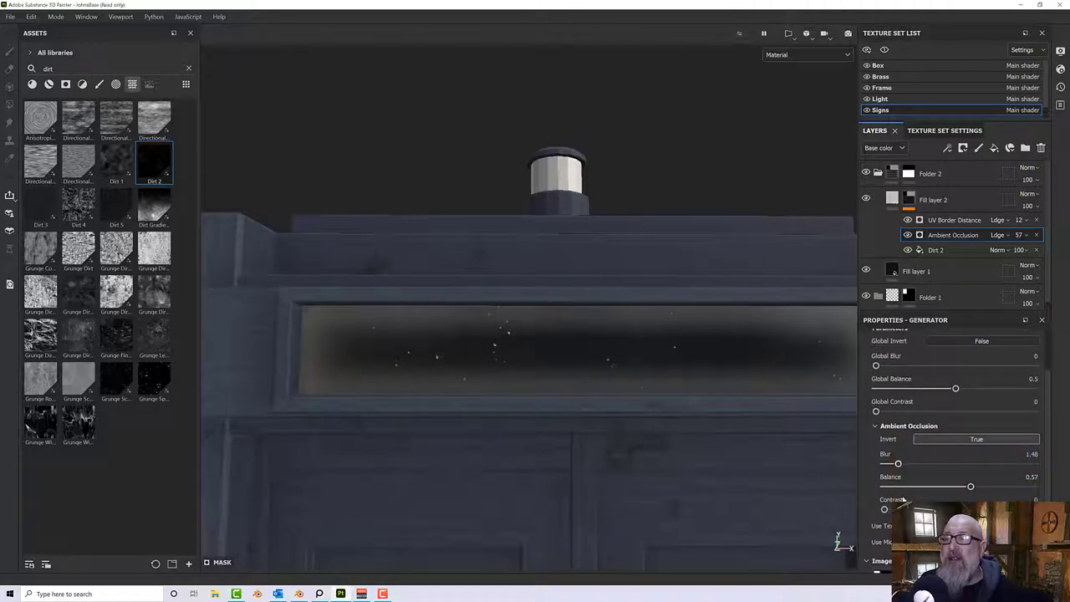
scroll(902, 499, down, 3)
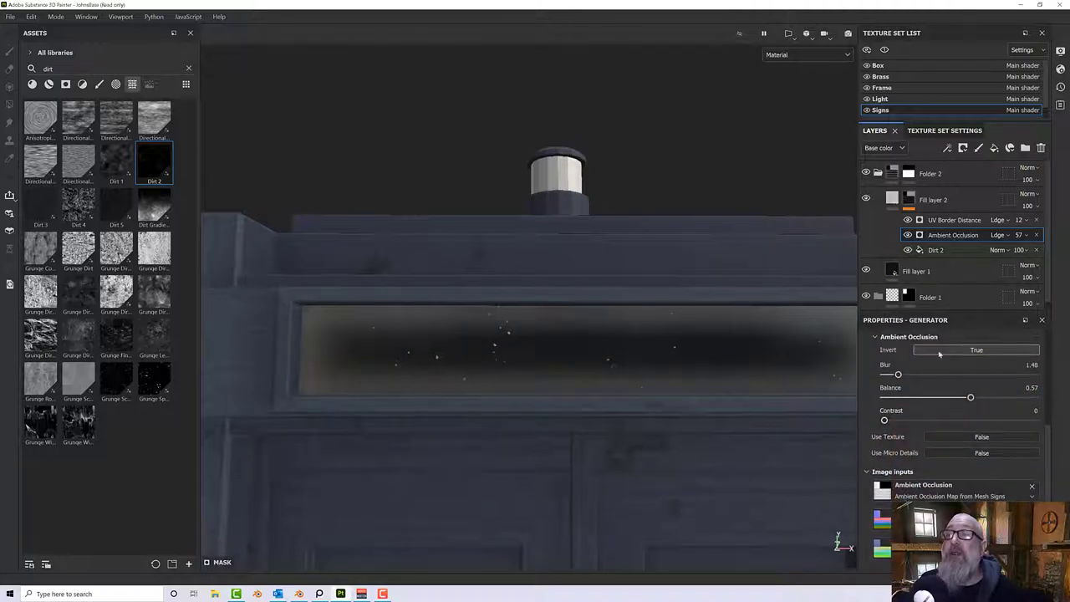
scroll(914, 404, up, 2)
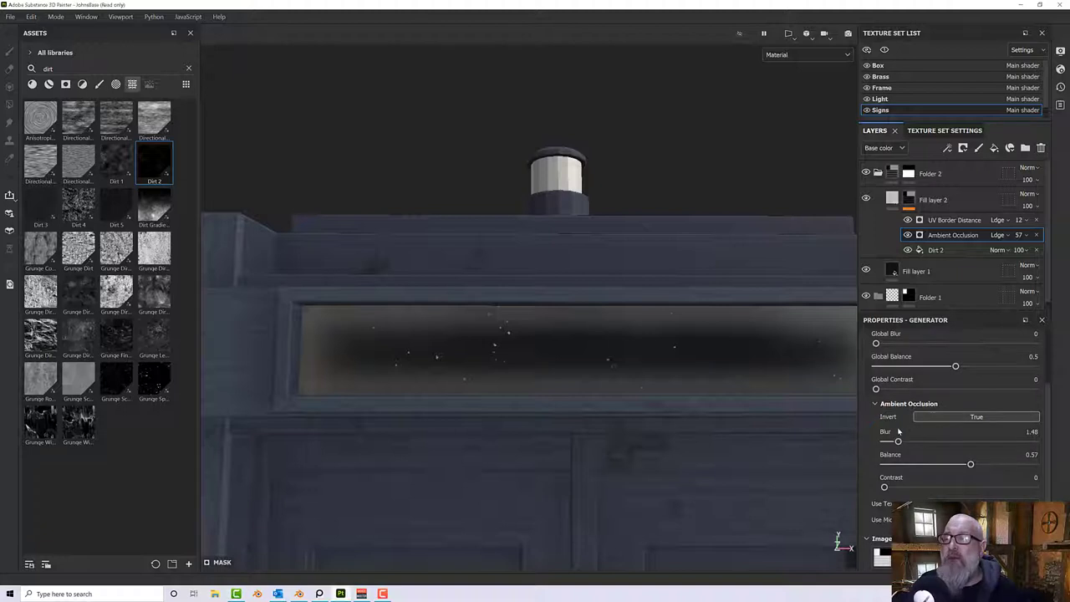
mouse_move(892, 443)
mouse_down()
mouse_move(884, 443)
mouse_move(967, 442)
mouse_move(889, 443)
mouse_move(881, 452)
mouse_up()
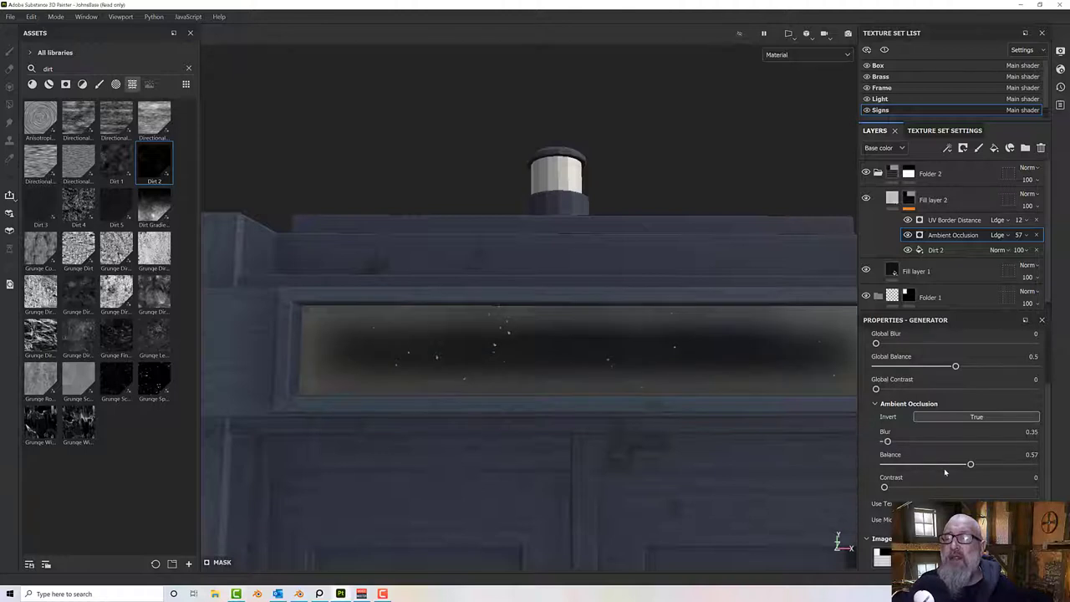
mouse_move(970, 465)
mouse_down()
mouse_move(950, 465)
mouse_move(990, 465)
mouse_up()
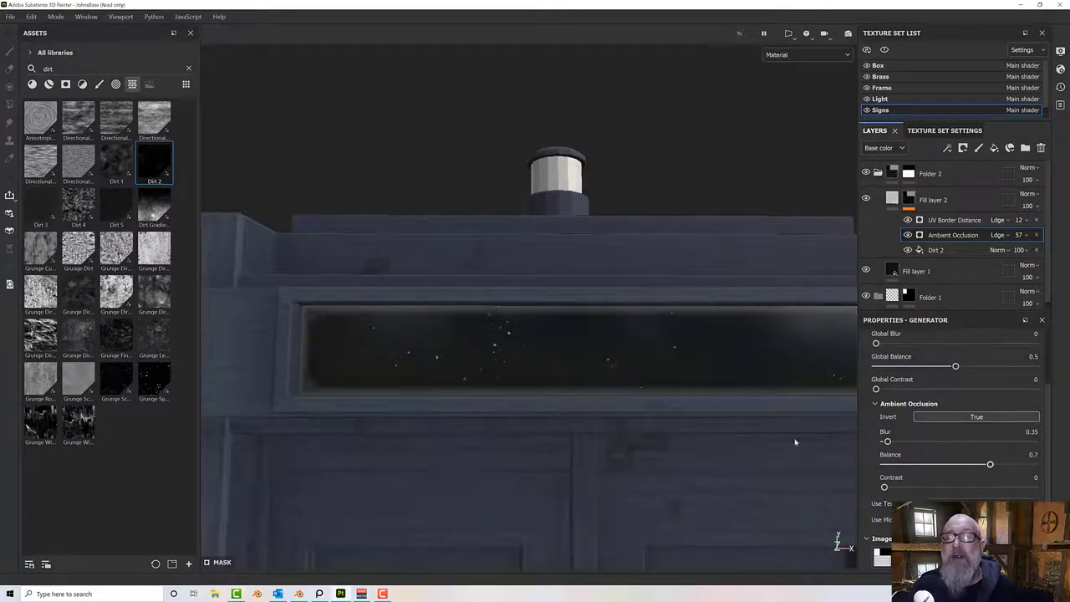
scroll(661, 422, down, 2)
alt+drag(662, 423, 700, 392)
scroll(703, 392, up, 2)
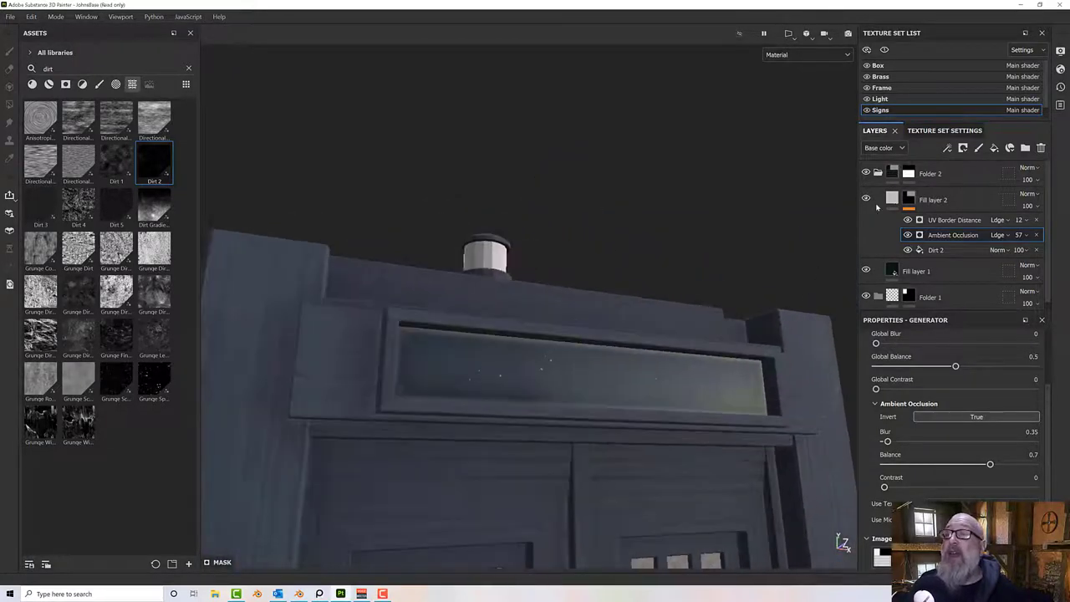
Raise the roughness of Fill layer 2's material to 0.8382 and check the dirt specks on the sign up close.
click(886, 201)
scroll(938, 451, down, 4)
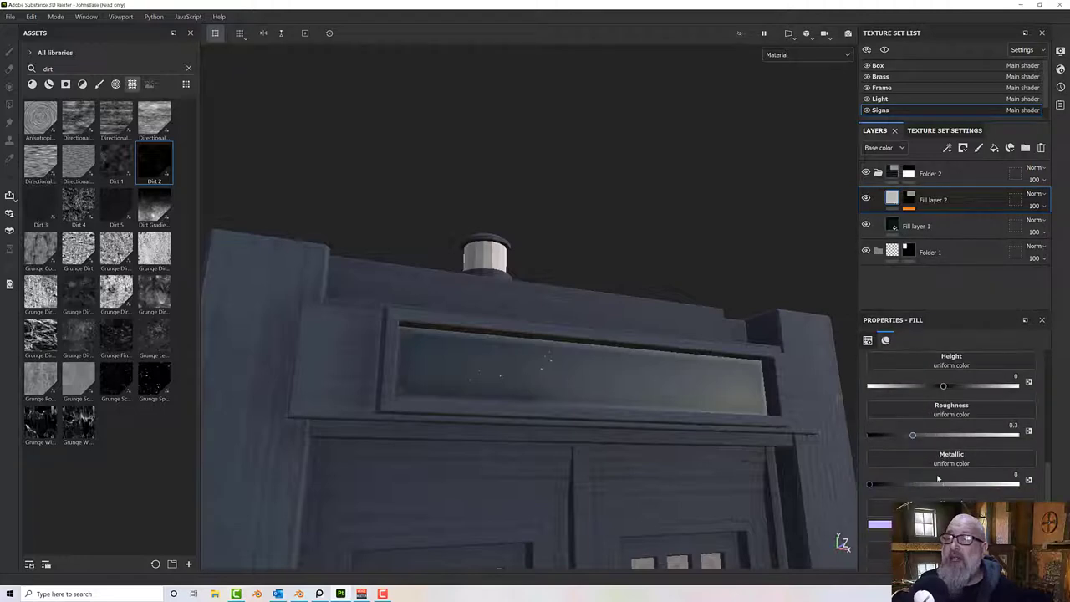
drag(912, 435, 996, 442)
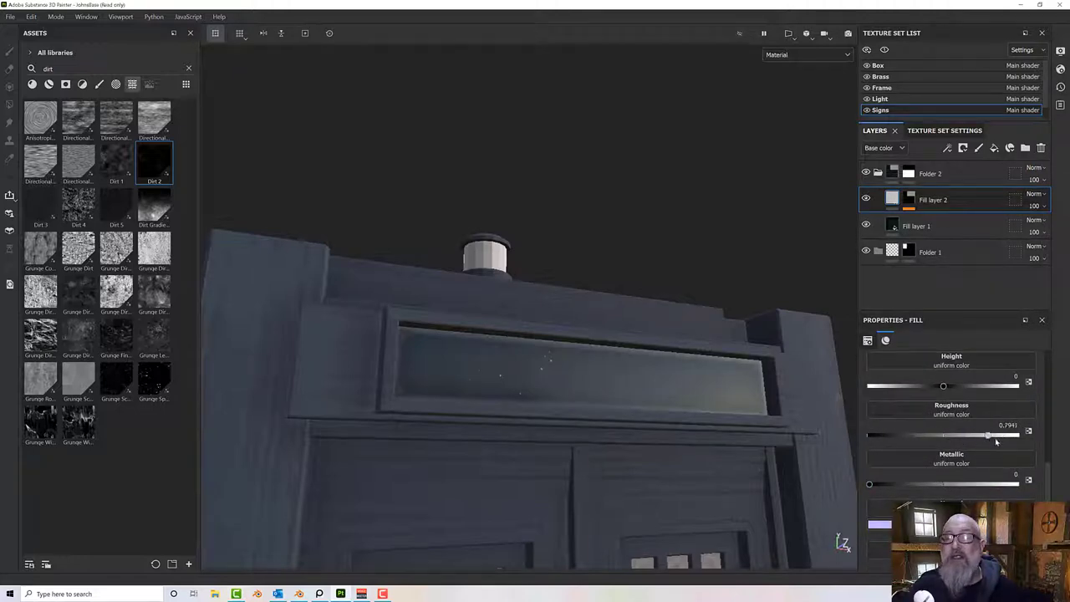
scroll(523, 382, up, 10)
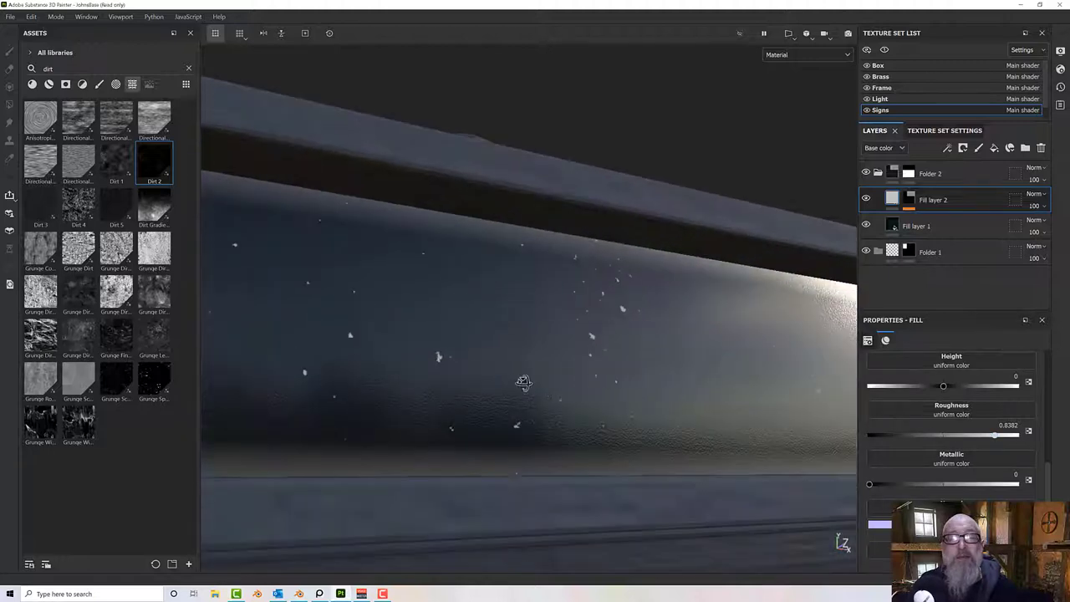
alt+drag(524, 383, 593, 399)
scroll(478, 364, up, 4)
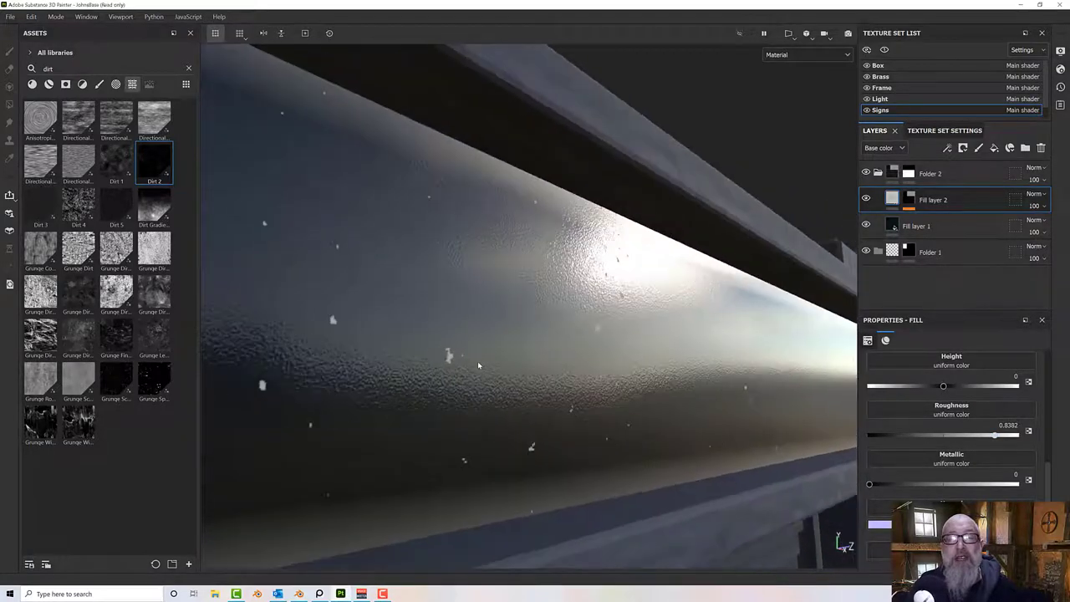
alt+drag(487, 357, 456, 357)
scroll(1006, 400, up, 2)
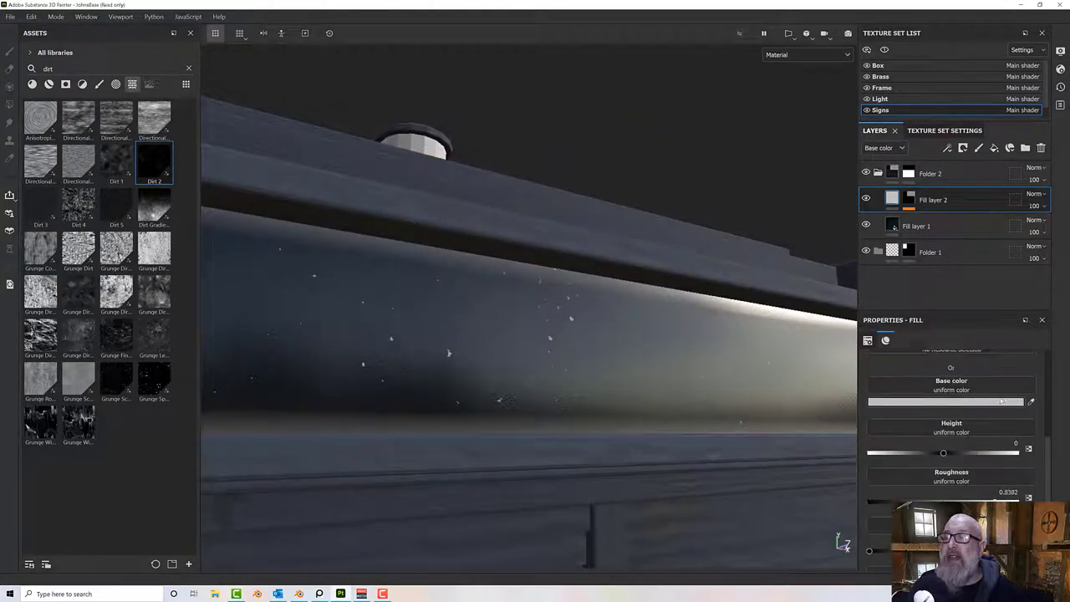
Darken Fill layer 2's base color to grey 7B7B7B and check the signs from around the box.
click(943, 402)
drag(789, 311, 786, 343)
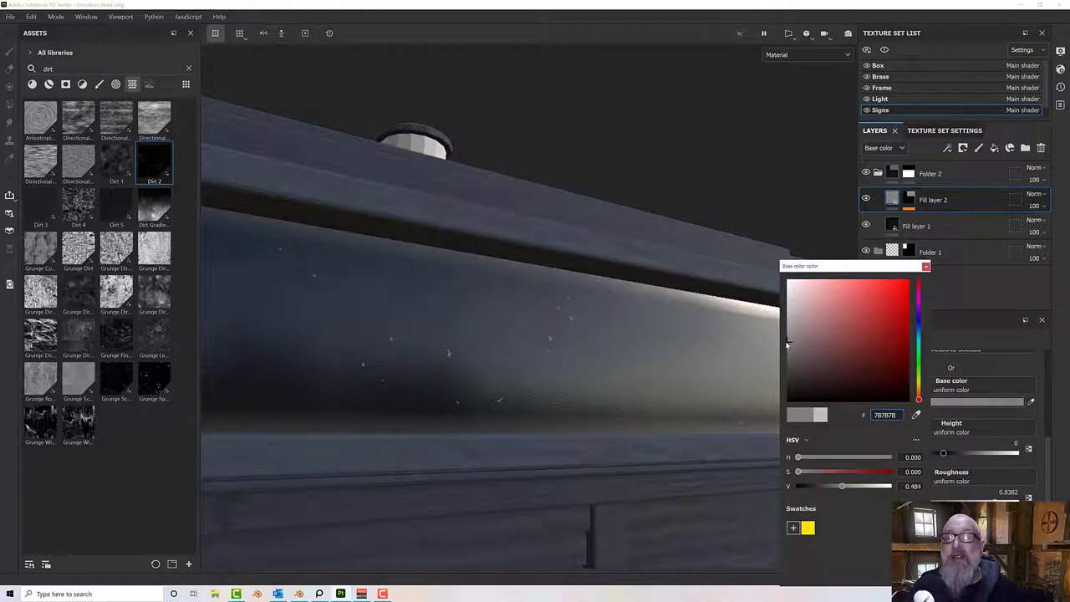
scroll(626, 366, down, 4)
scroll(624, 365, down, 3)
mouse_move(624, 366)
alt+mouse_down()
mouse_move(596, 444)
mouse_move(643, 403)
mouse_move(750, 382)
mouse_move(657, 399)
mouse_move(683, 393)
alt+mouse_up()
scroll(643, 403, up, 2)
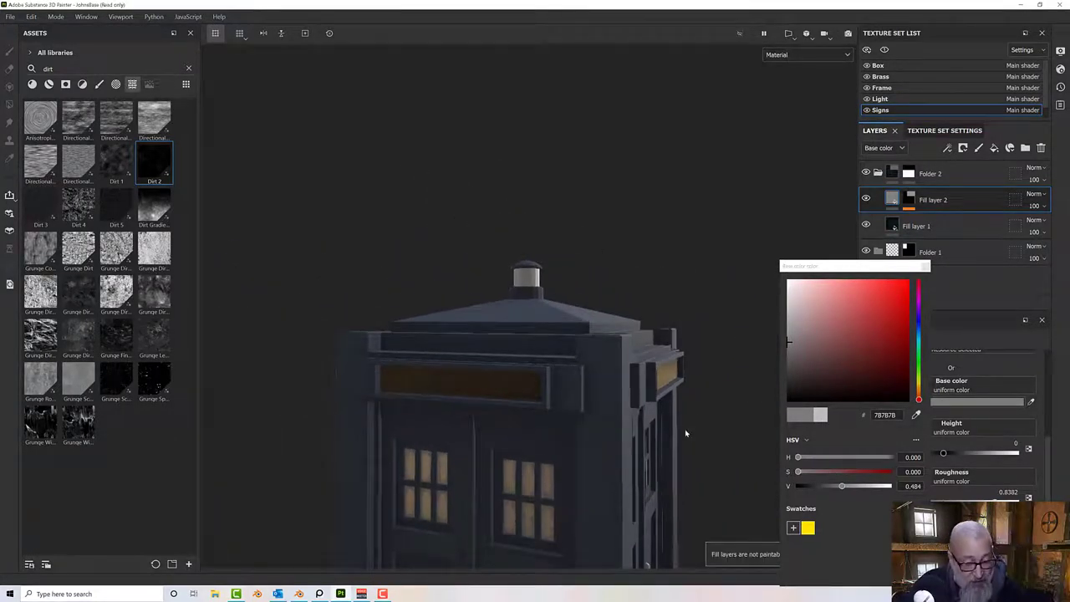
alt+drag(684, 433, 417, 312)
scroll(442, 321, up, 1)
alt+middle_drag(476, 322, 459, 299)
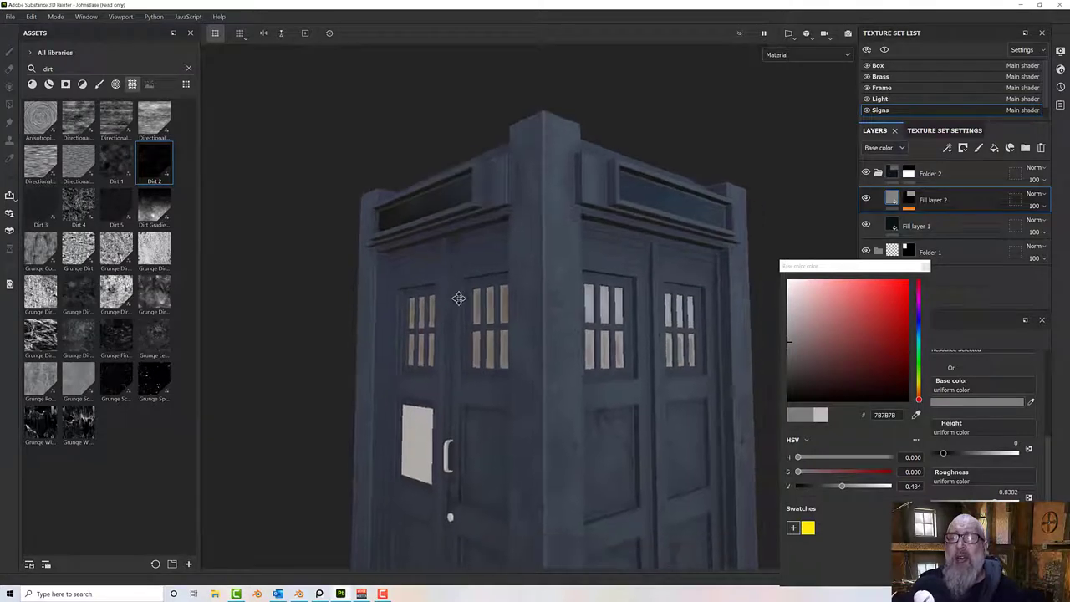
Add a fill effect above the UV Border Distance generator in Fill layer 2's mask.
click(908, 200)
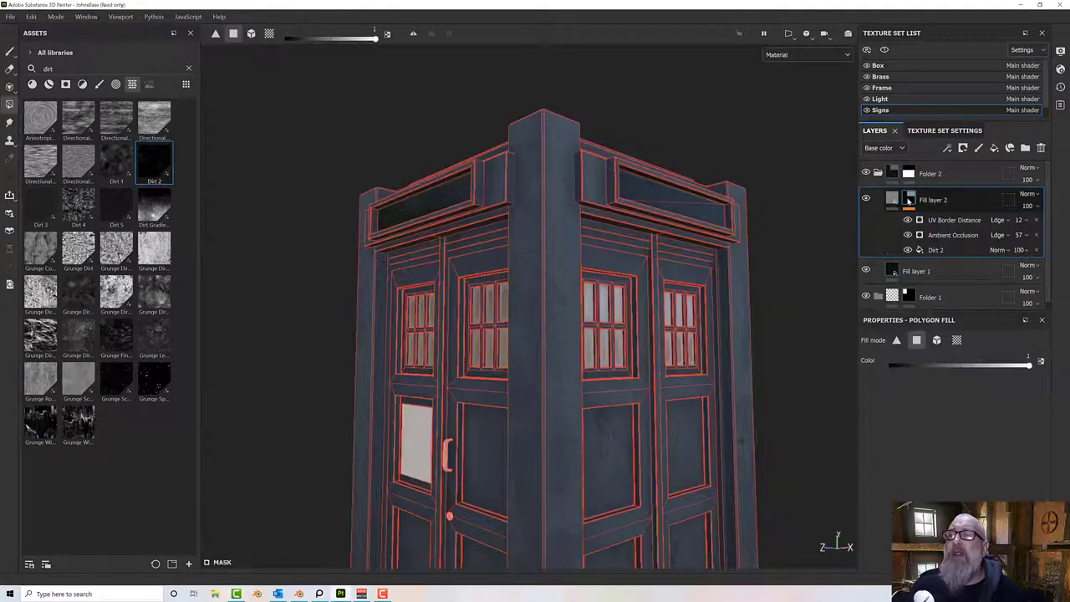
click(949, 224)
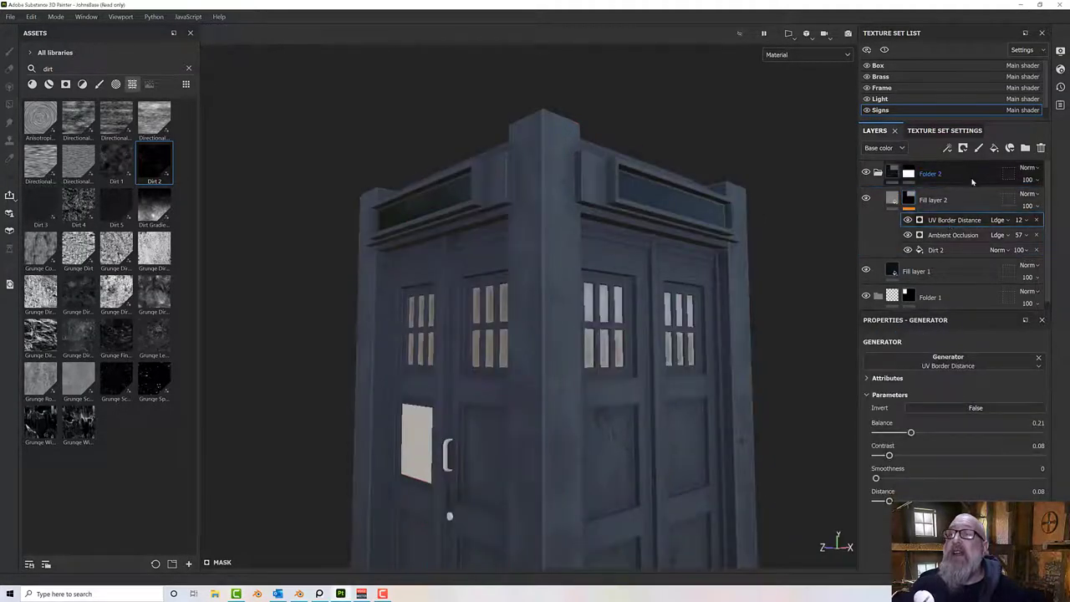
right_click(957, 222)
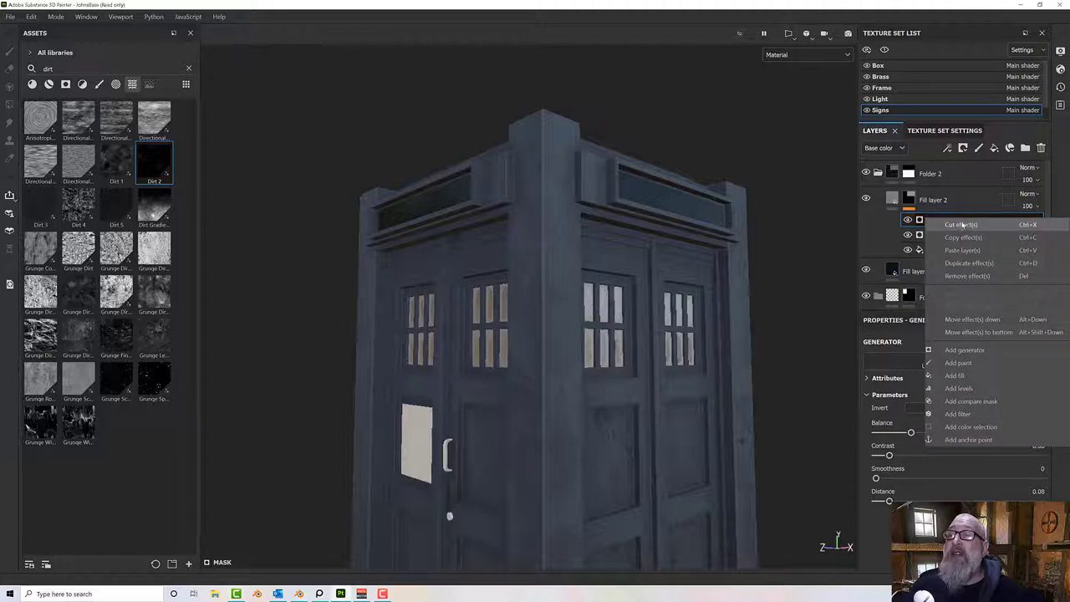
click(957, 375)
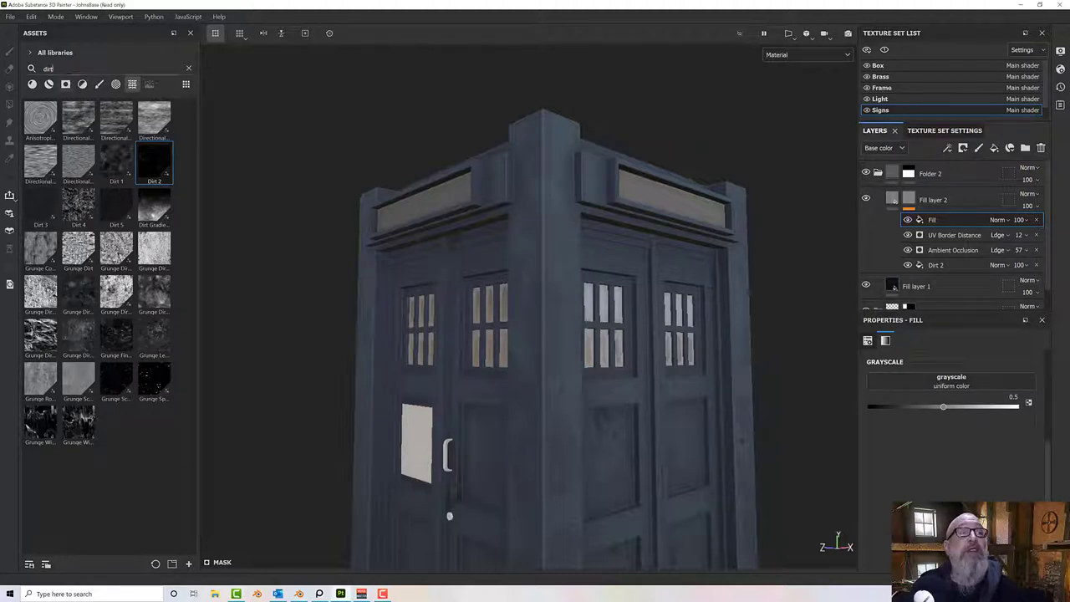
Search the asset textures for cracks.
text(cr)
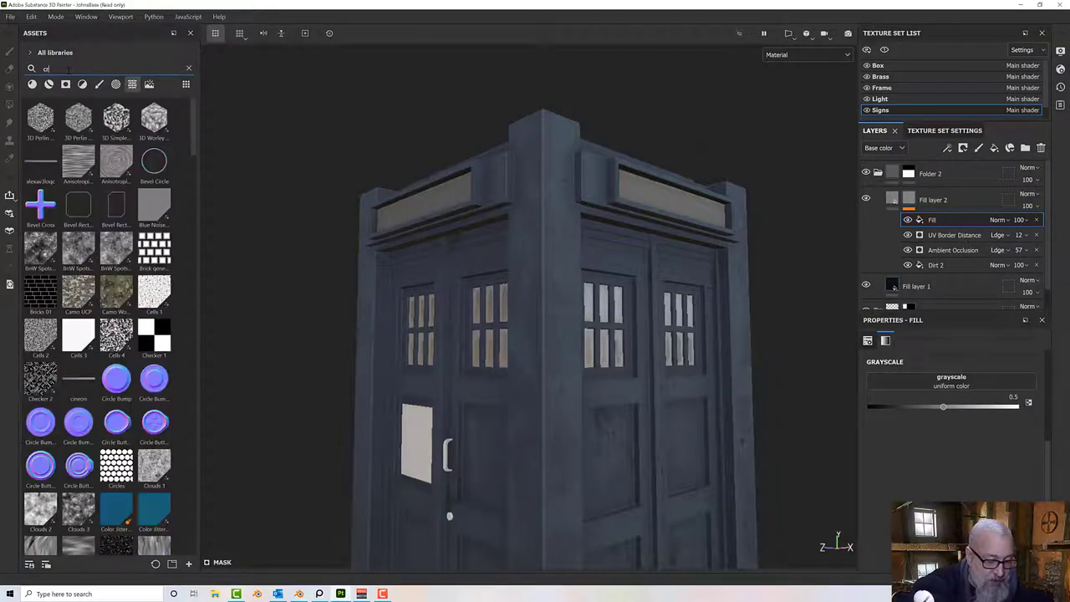
text(acks)
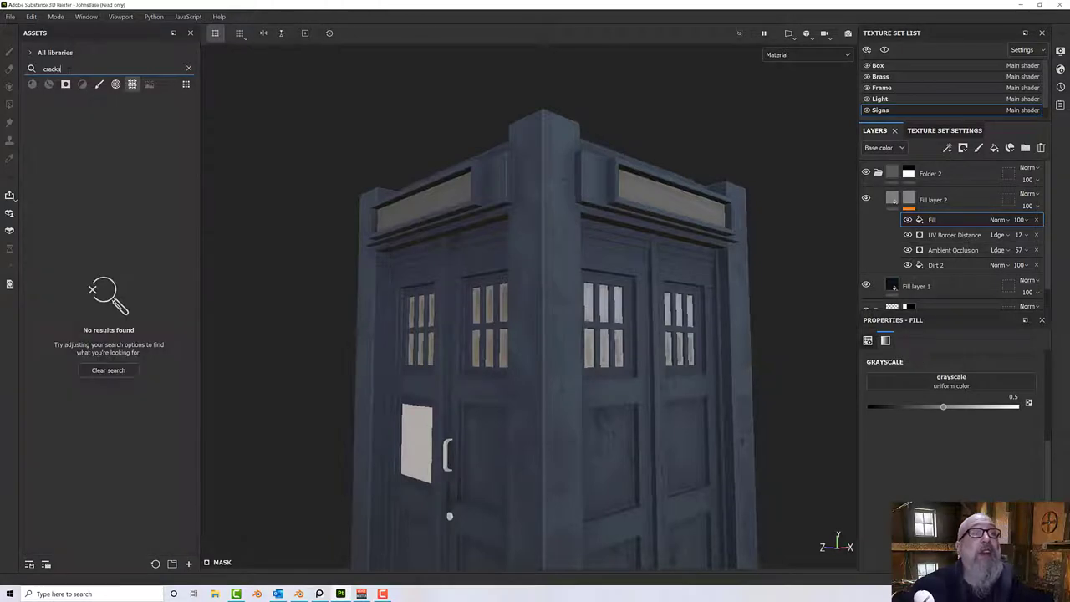
key(BackSpace)
key(BackSpace)
key(BackSpace)
key(BackSpace)
key(BackSpace)
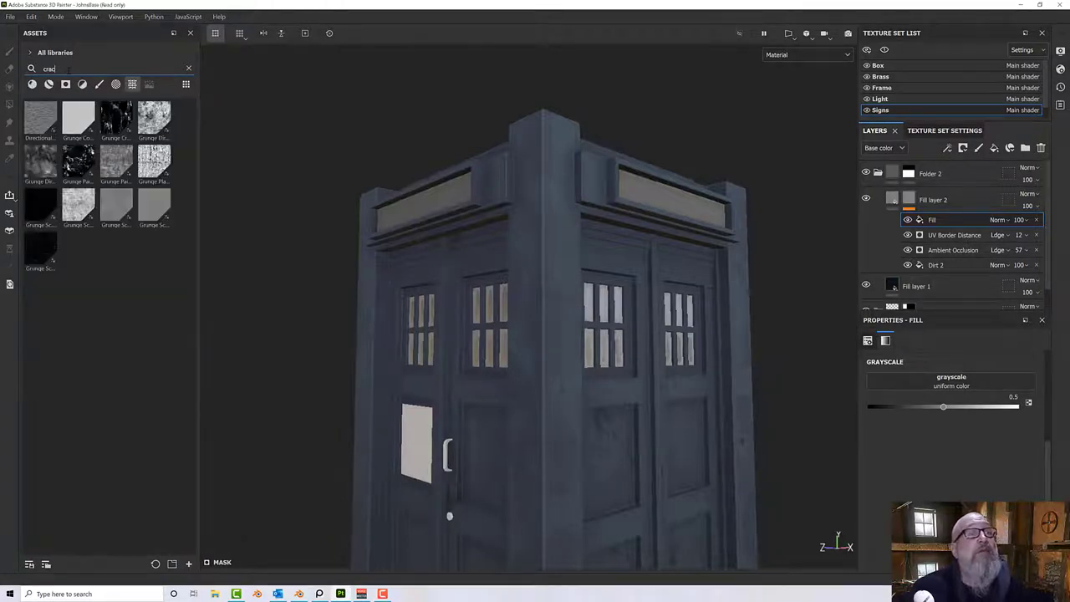
Search the textures for marble and assign Marble Fine as the new mask fill's grayscale, viewing the sign up close.
text(marble)
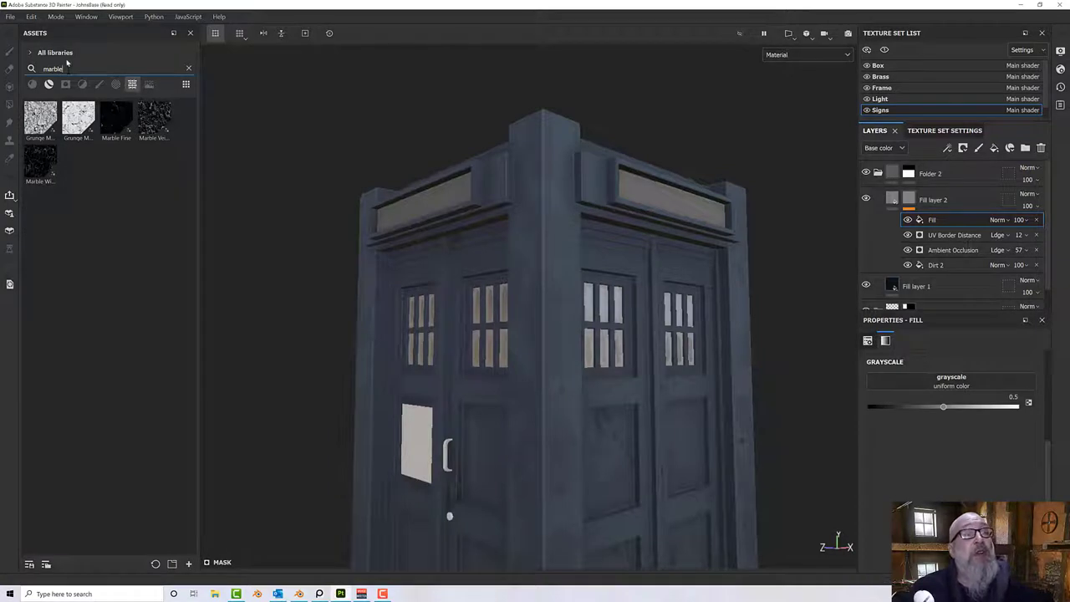
drag(113, 121, 893, 384)
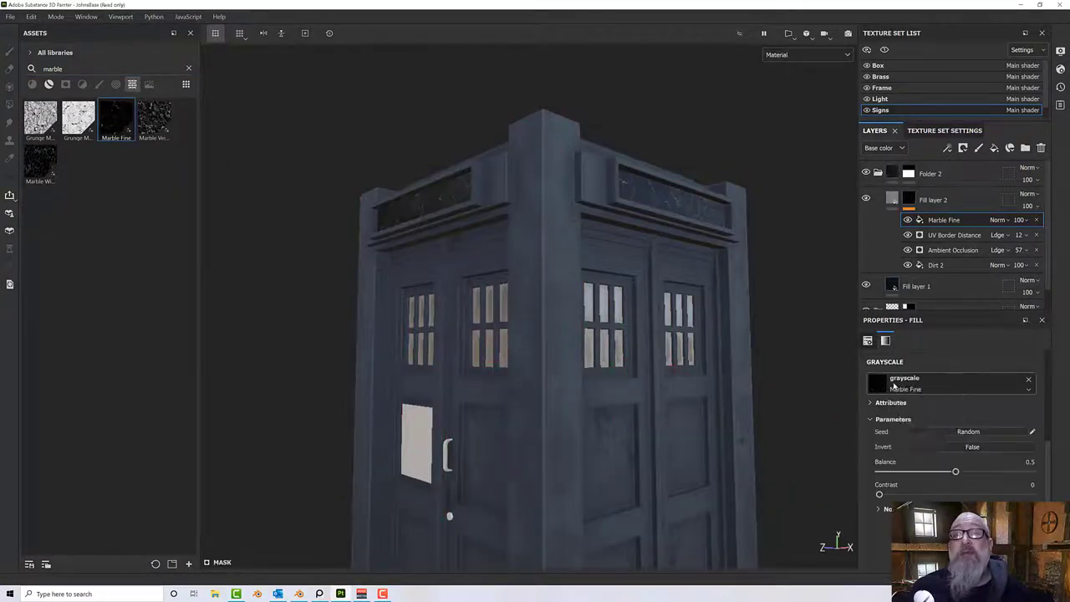
alt+drag(790, 322, 686, 293)
scroll(672, 223, up, 3)
scroll(673, 224, up, 2)
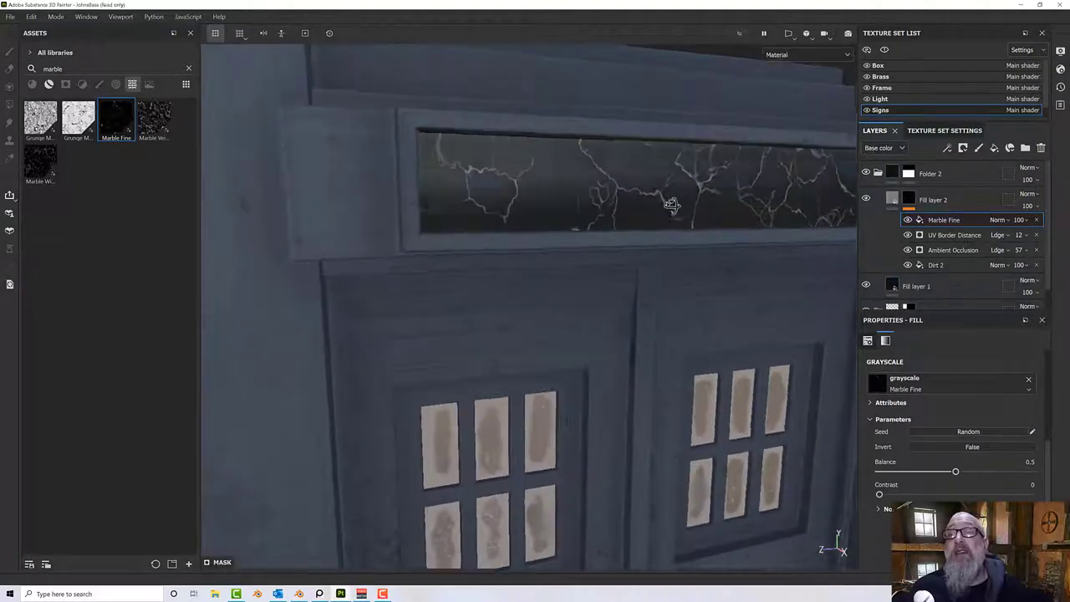
Set the Marble Fine fill's blending mode to Linear Dodge so it adds to the existing mask effects.
click(999, 220)
click(1001, 222)
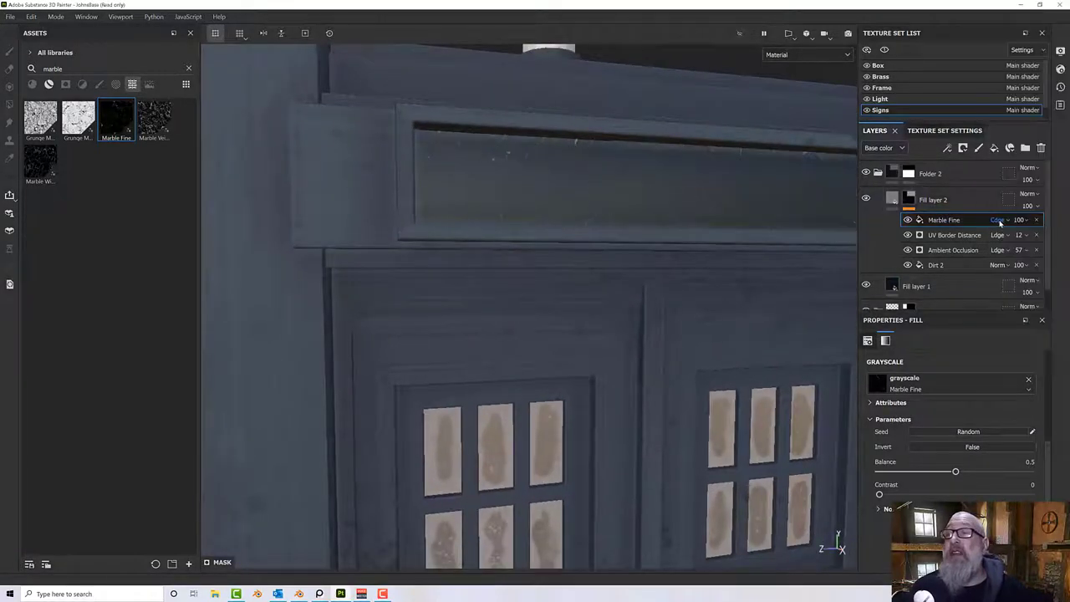
click(1000, 220)
click(1017, 113)
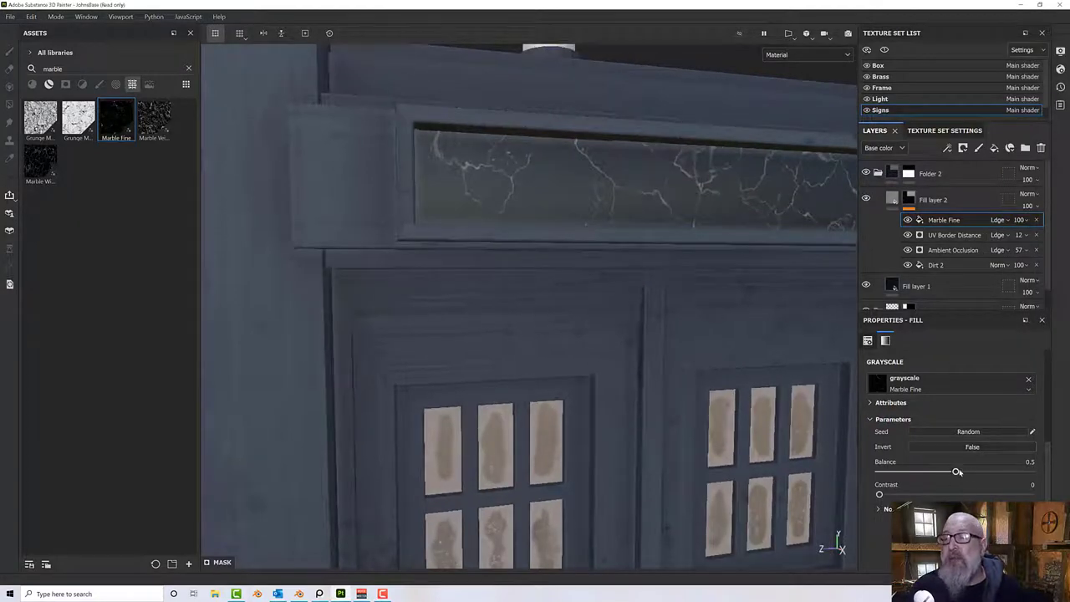
Set Marble Fine's balance to 0.42 and contrast to 1, and lower the first value in its additional parameter group.
mouse_move(956, 473)
mouse_down()
mouse_move(920, 473)
mouse_move(961, 474)
mouse_move(939, 482)
mouse_up()
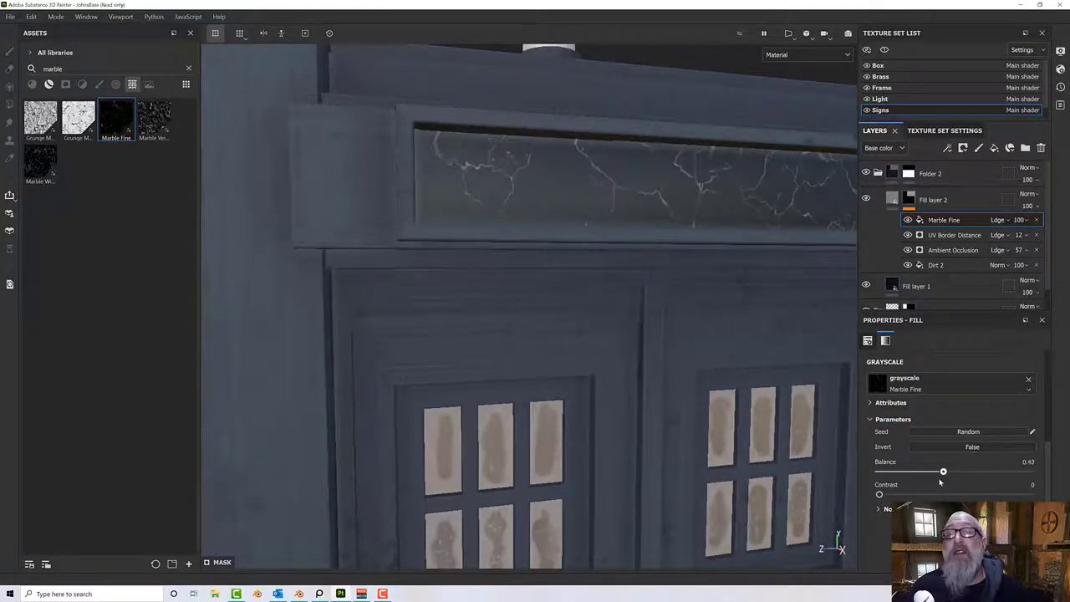
drag(880, 496, 1031, 494)
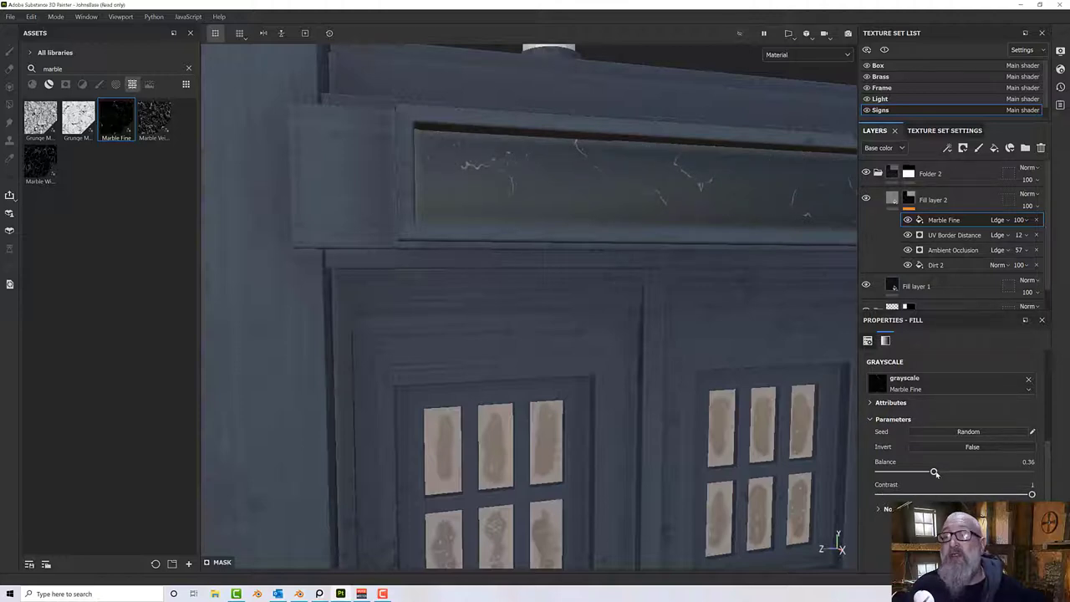
drag(914, 474, 942, 472)
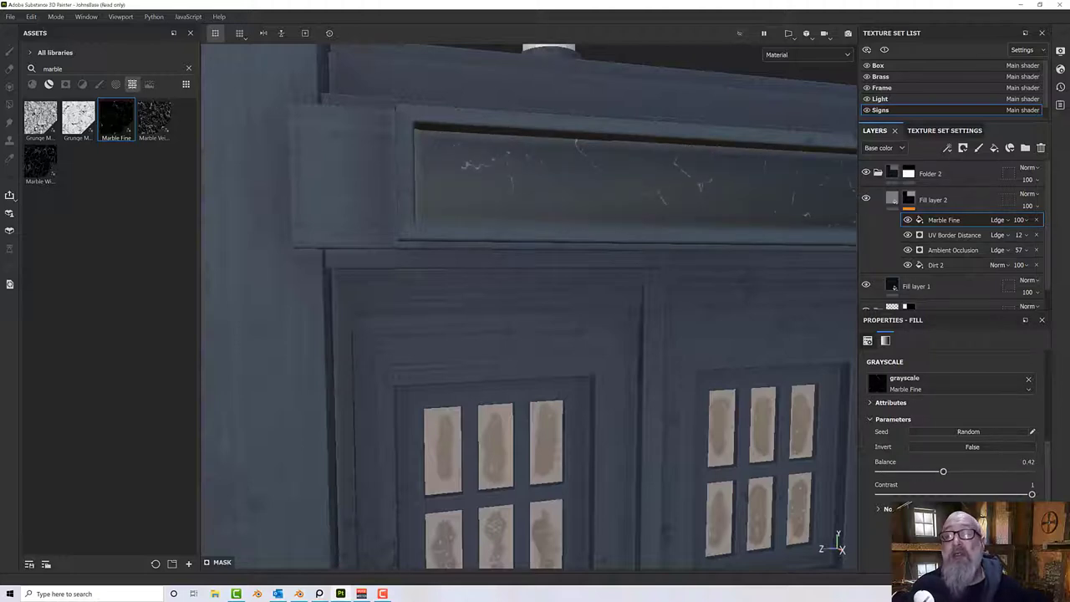
click(879, 509)
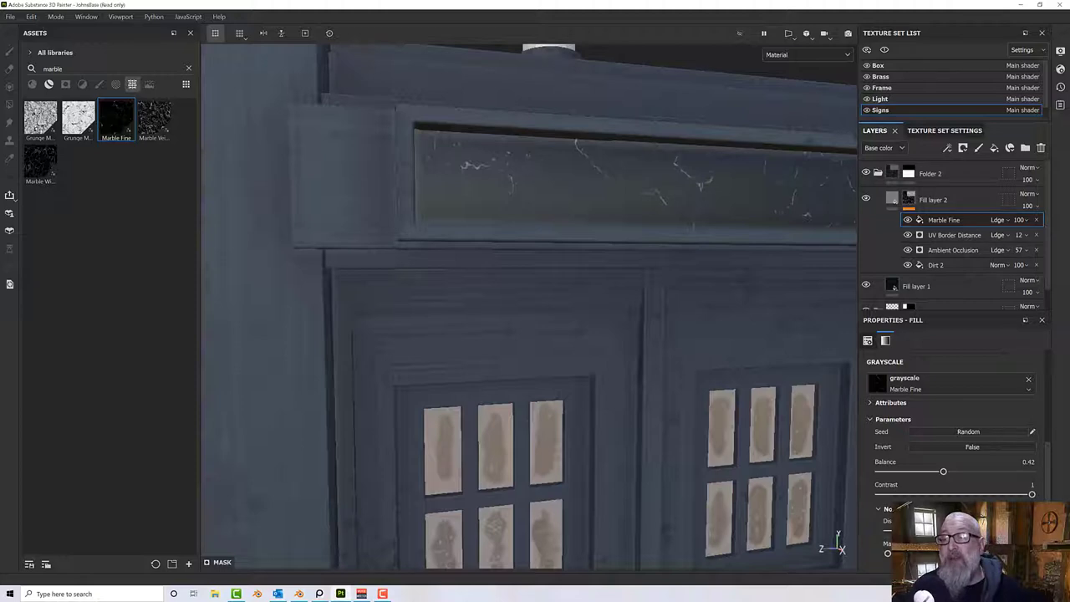
drag(928, 531, 879, 536)
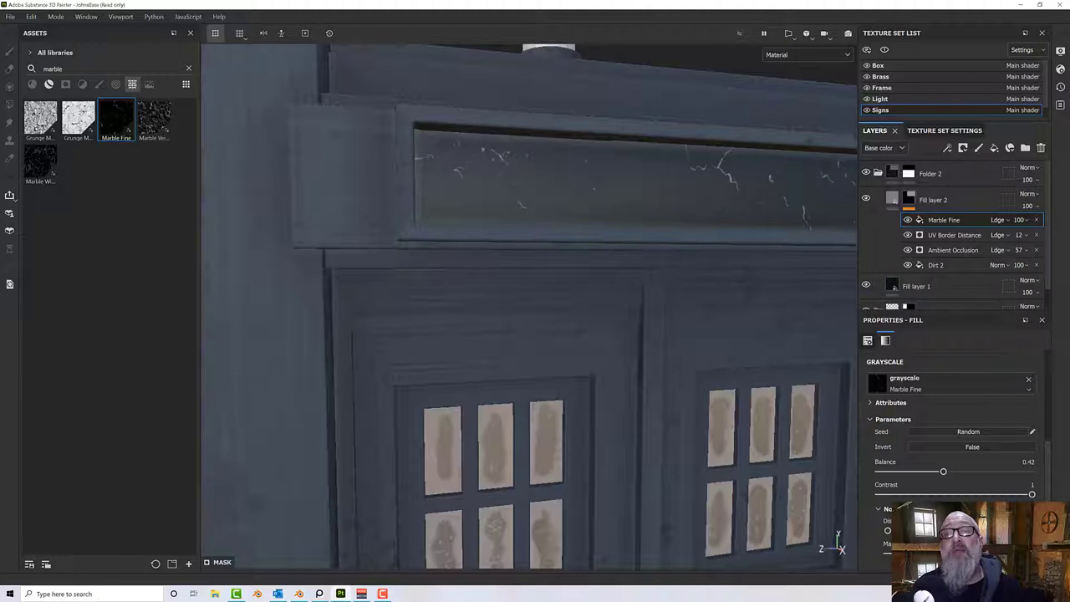
Examine the weathered signs from several sides and distances around the police box.
scroll(665, 248, down, 3)
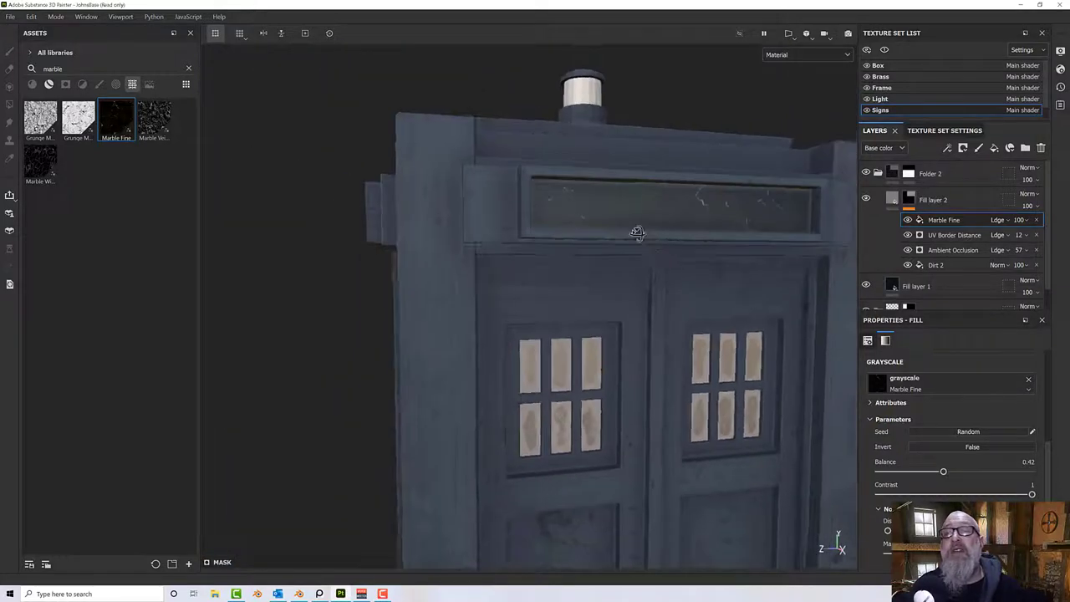
alt+drag(638, 234, 948, 237)
alt+middle_drag(711, 231, 706, 219)
scroll(708, 221, down, 6)
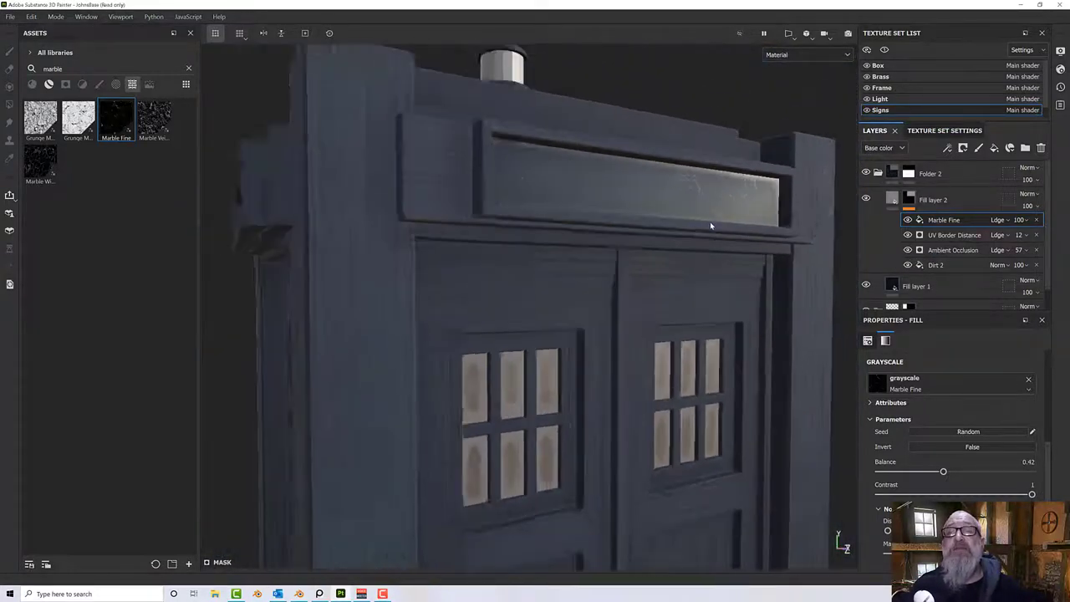
scroll(710, 221, down, 5)
alt+drag(710, 222, 738, 226)
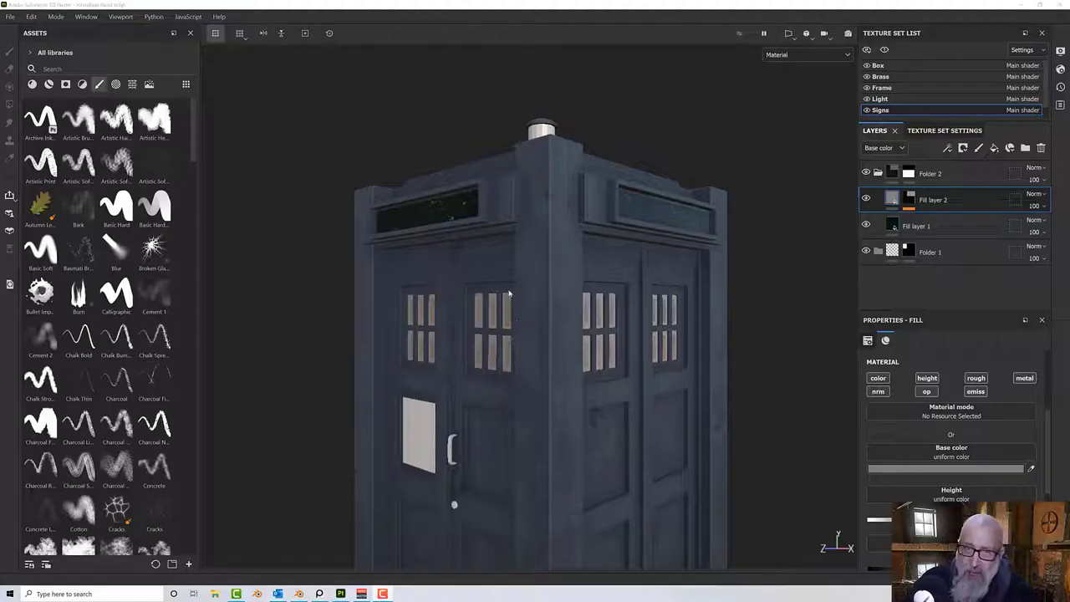
alt+drag(509, 294, 565, 281)
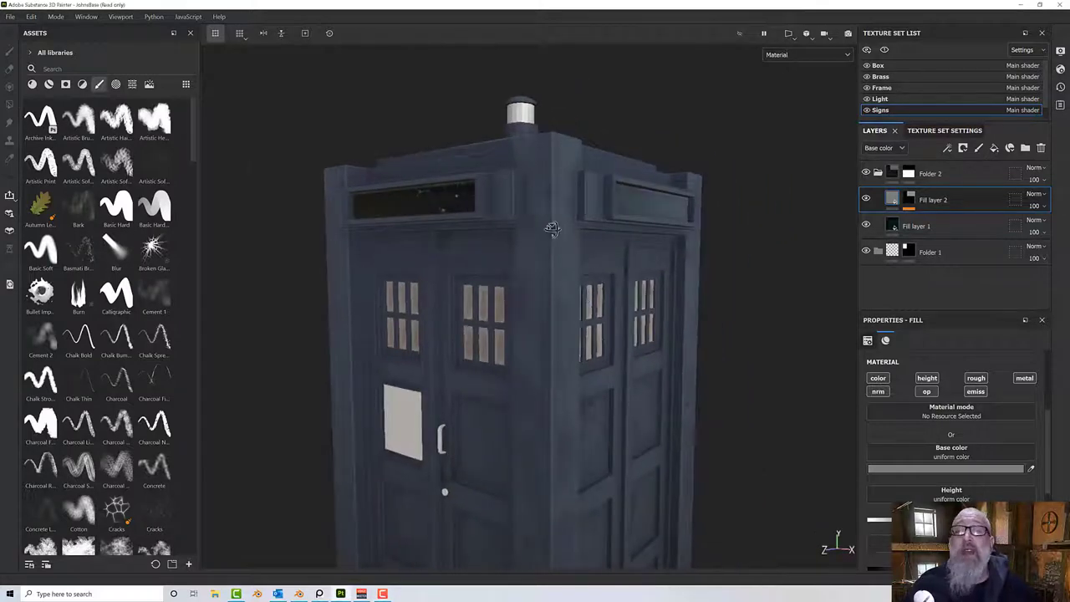
alt+drag(643, 292, 637, 232)
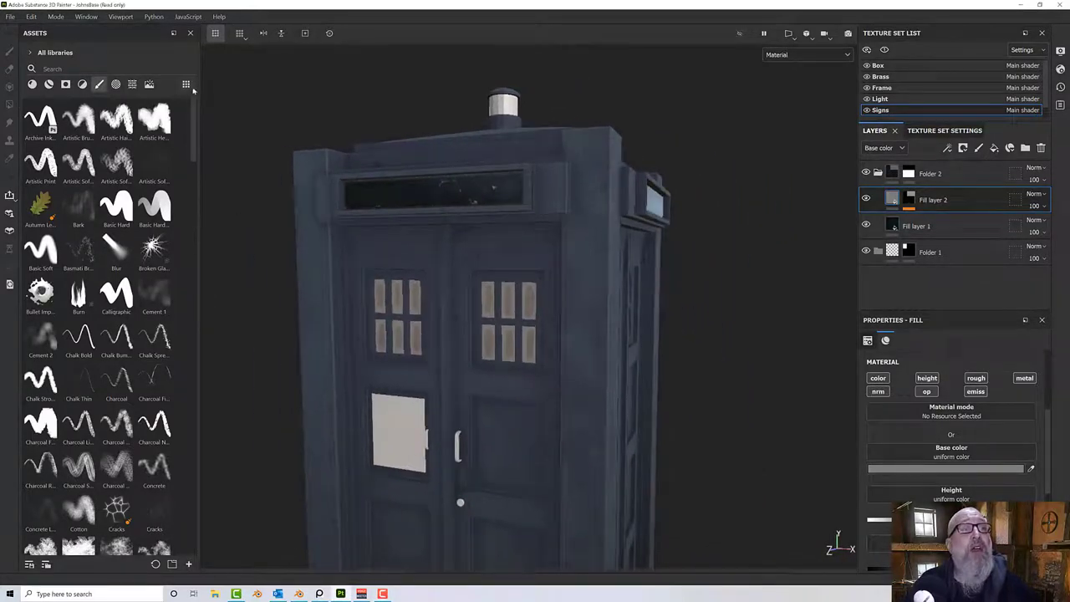
Add a fill layer above Fill layer 2 in Folder 2, with a black mask and a paint effect on that mask.
double_click(932, 200)
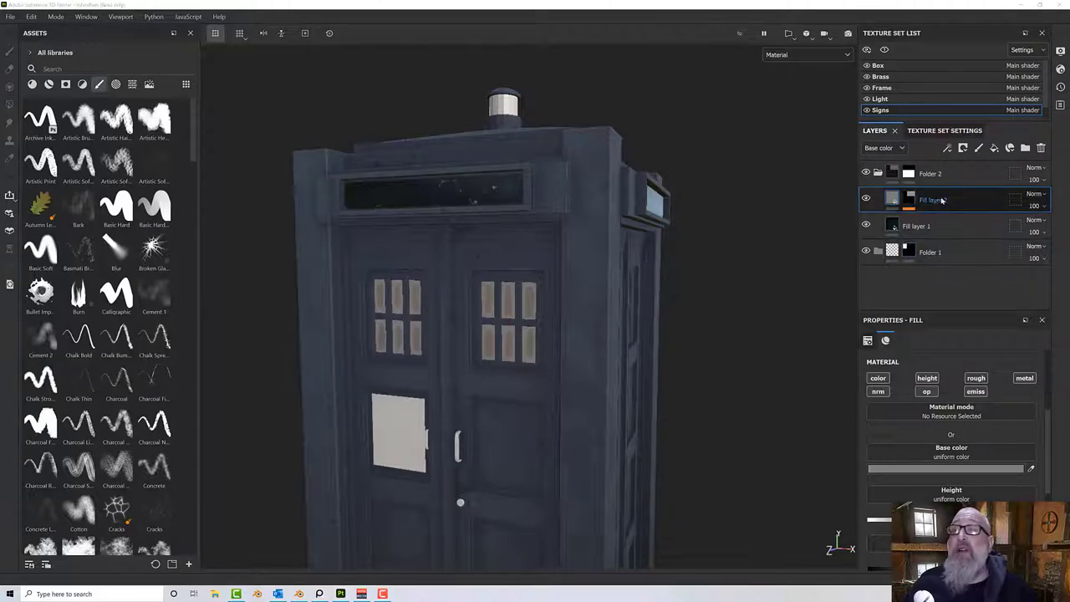
click(994, 147)
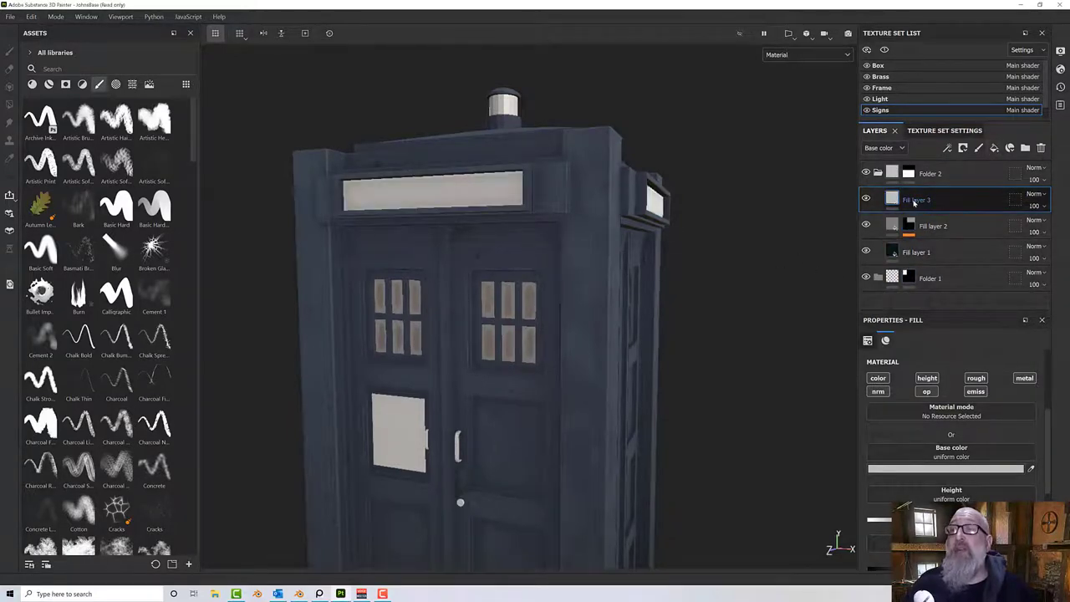
right_click(914, 200)
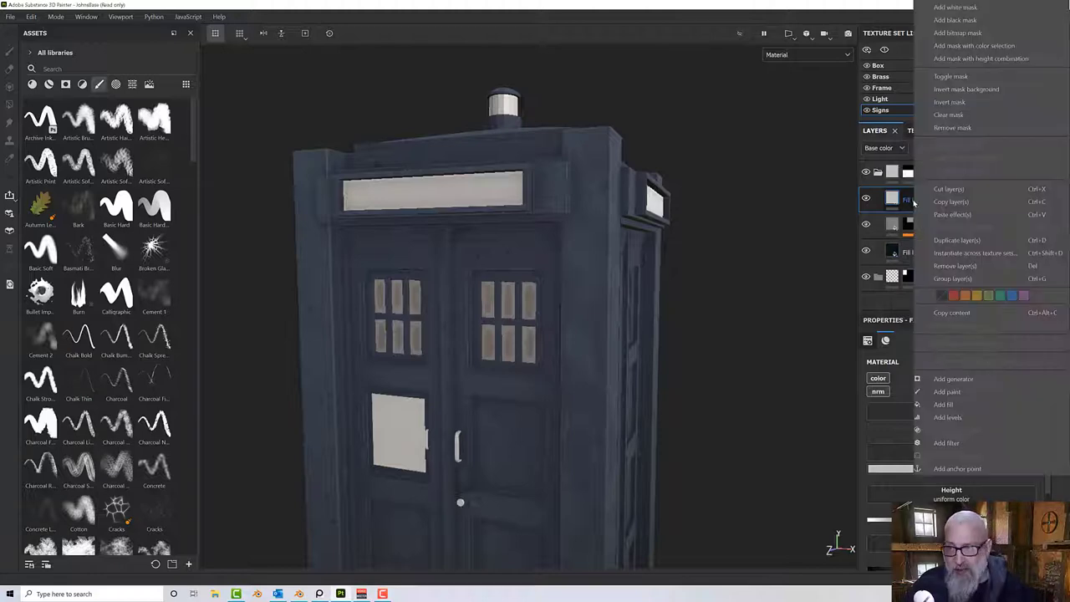
click(954, 20)
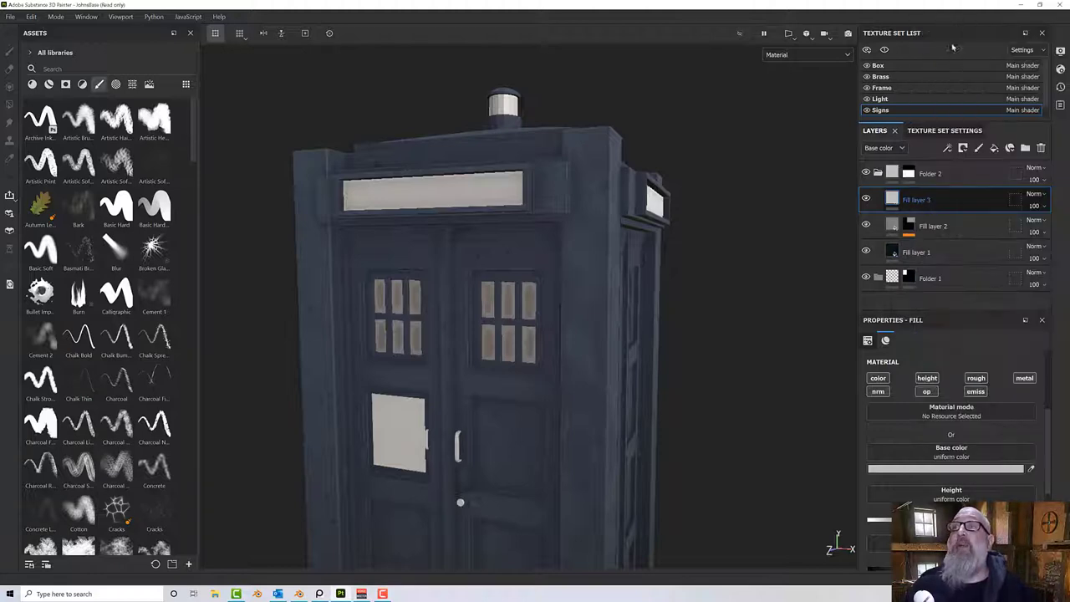
right_click(913, 199)
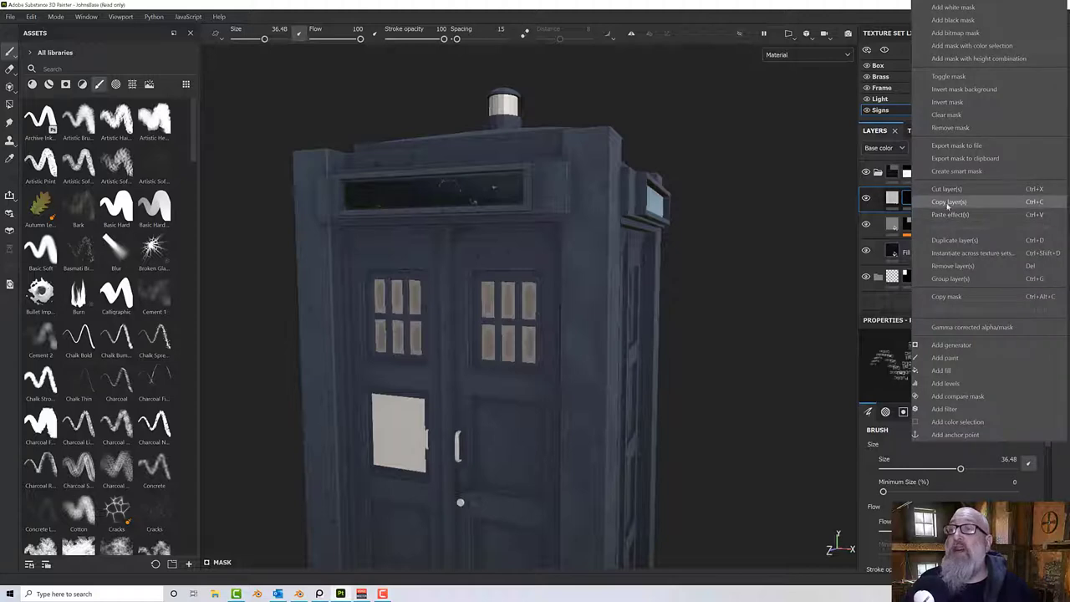
click(954, 357)
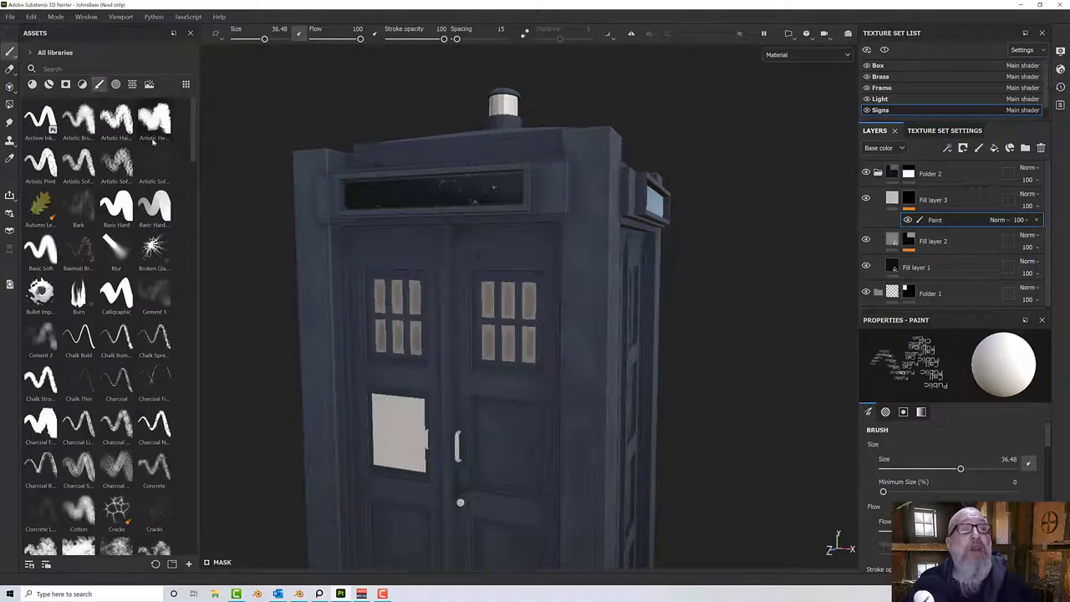
Choose the Basic Hard brush for the mask paint, search the alphas for font and apply Font Jura.
click(122, 214)
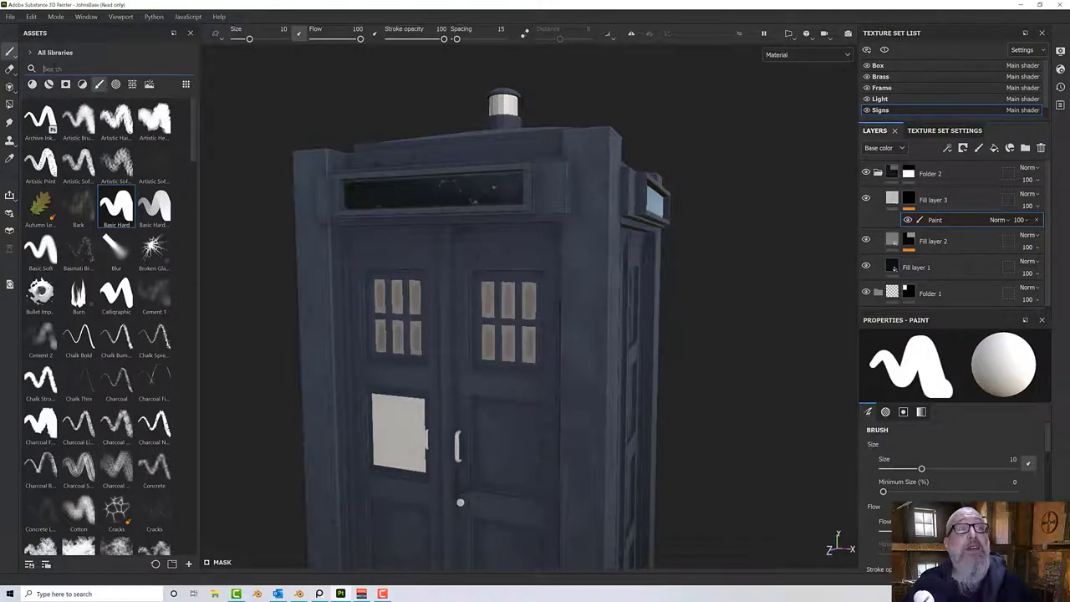
click(116, 84)
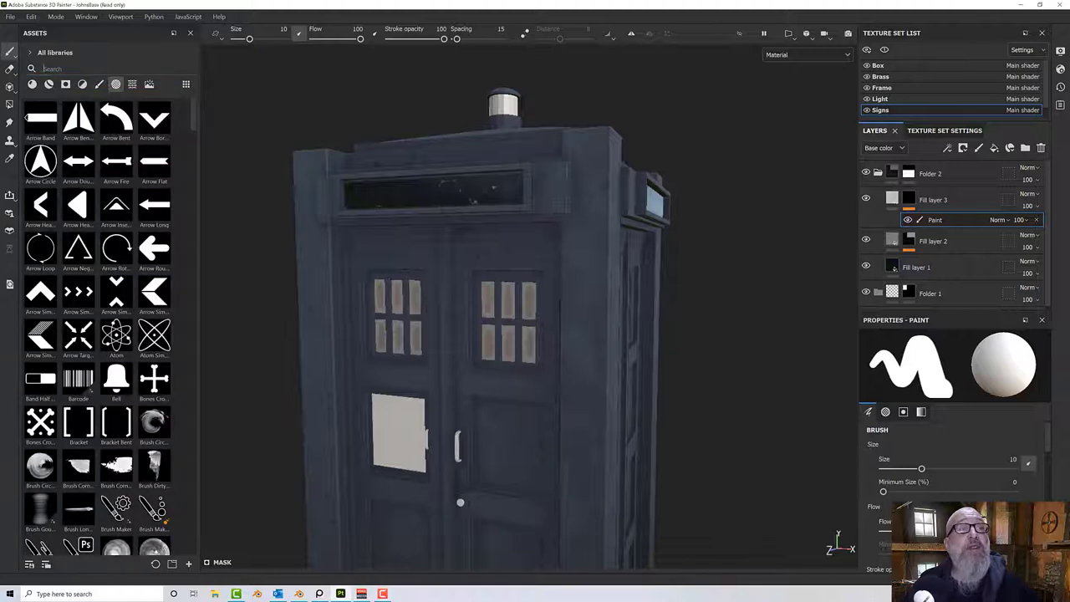
click(102, 69)
text(font)
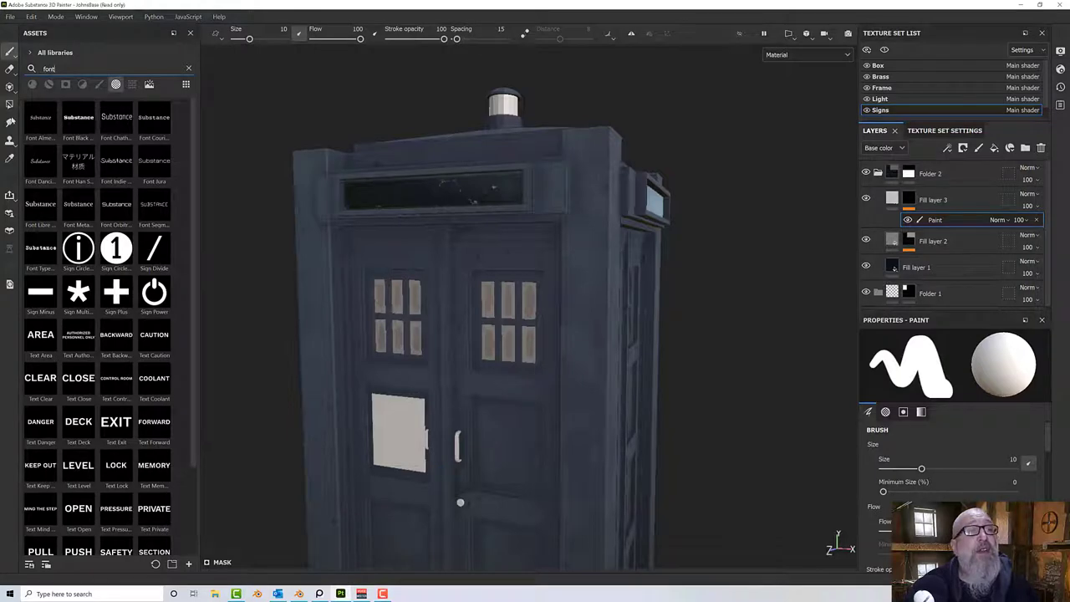
click(158, 170)
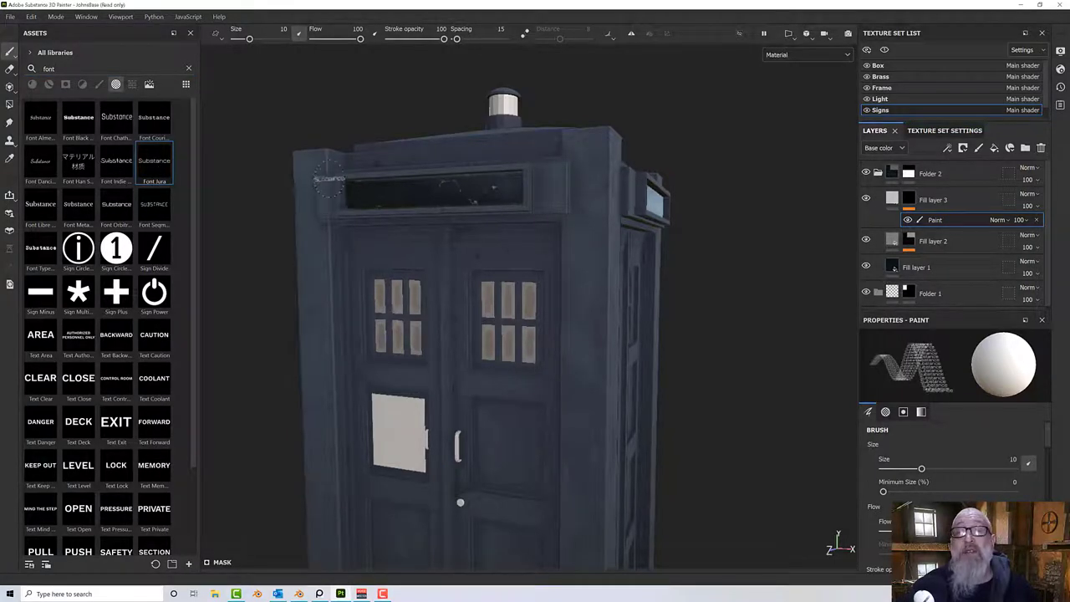
Enlarge the brush to about 38 over the front sign and set the alpha text to "Police Box" with a wide gap between the words.
alt+drag(413, 196, 497, 203)
scroll(449, 196, up, 3)
ctrl+right_drag(449, 195, 418, 190)
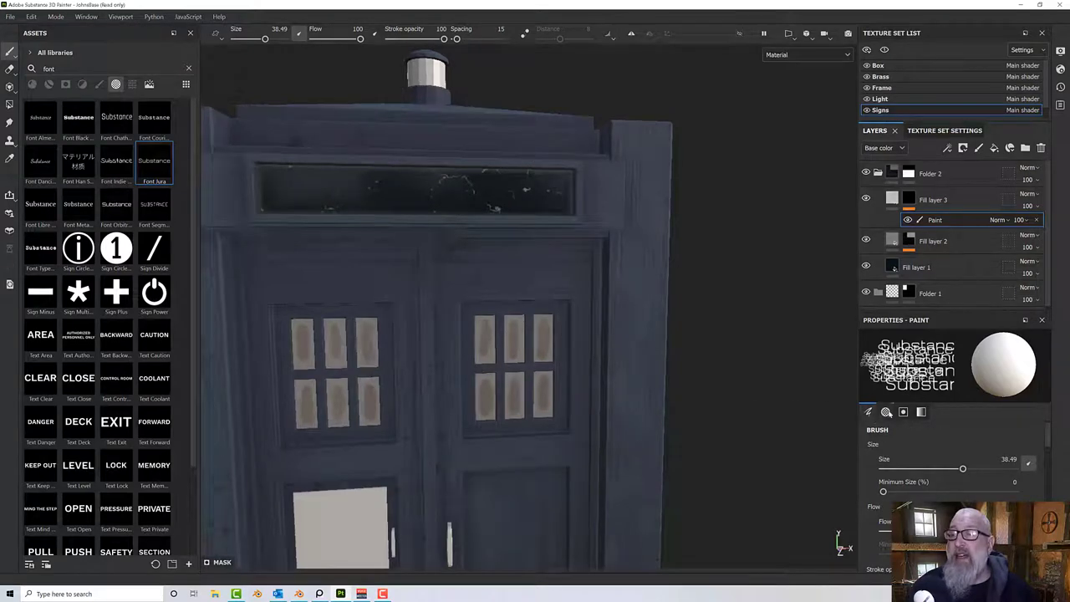
click(886, 412)
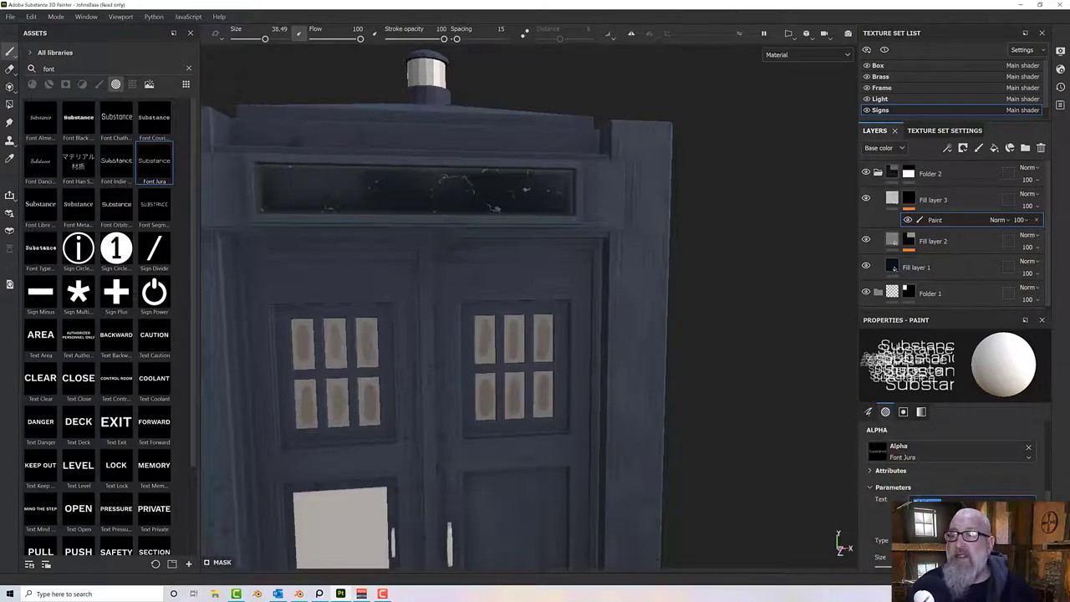
text(Police)
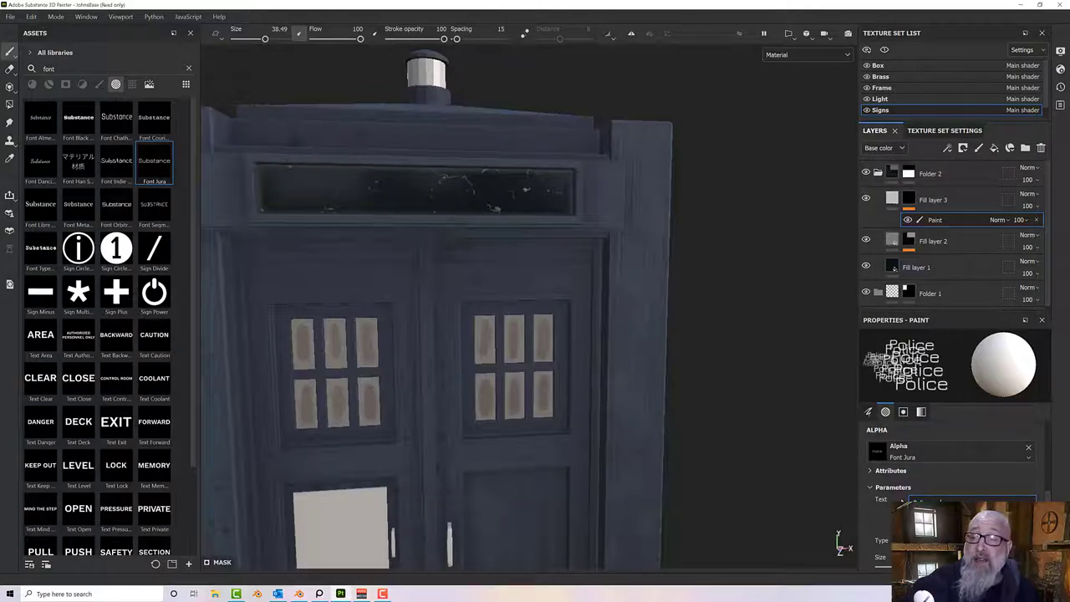
text( Bo)
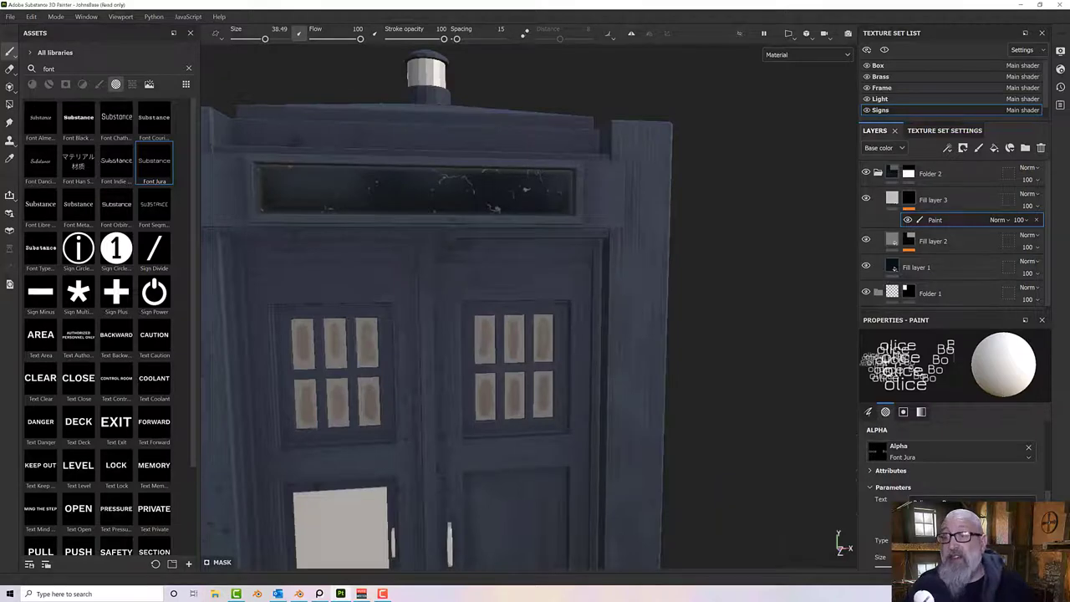
Set the alpha's text size to 0.14 and enlarge the brush to about 55 so the lettering spans the front sign.
scroll(953, 468, down, 2)
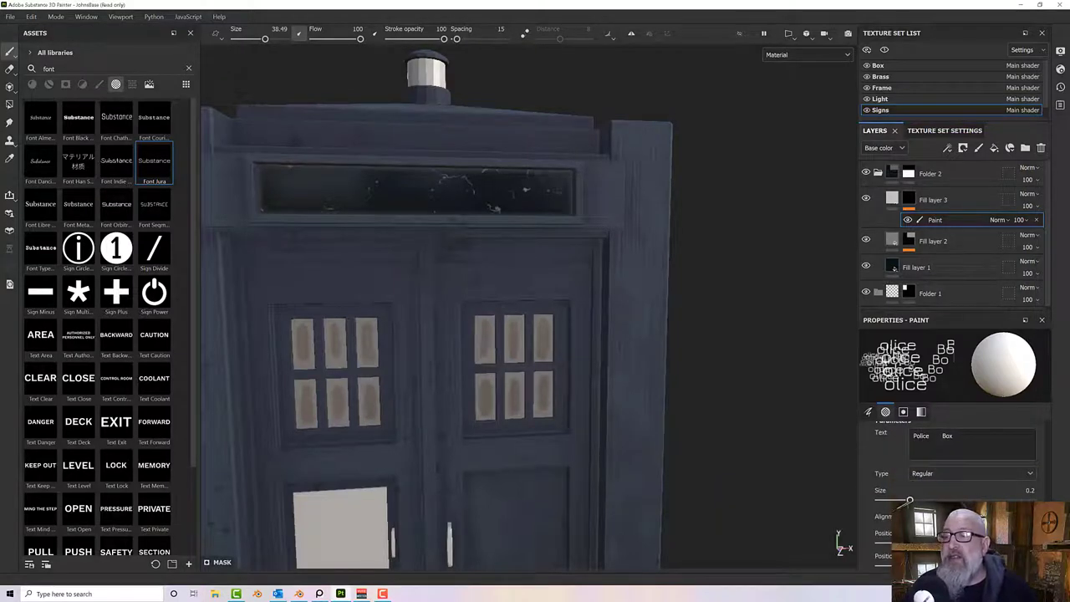
drag(909, 500, 893, 500)
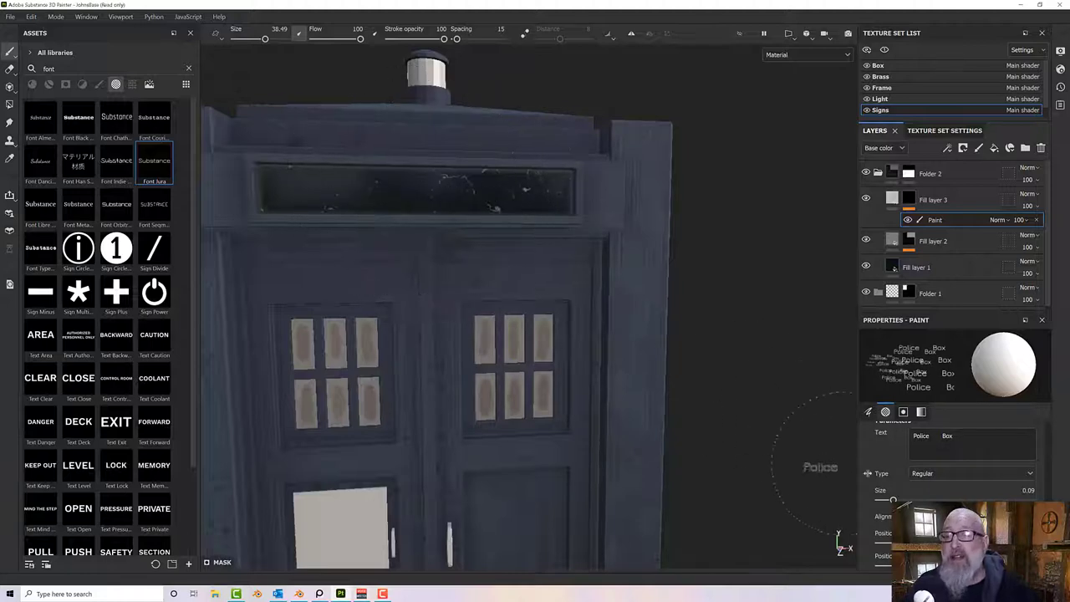
drag(893, 500, 900, 500)
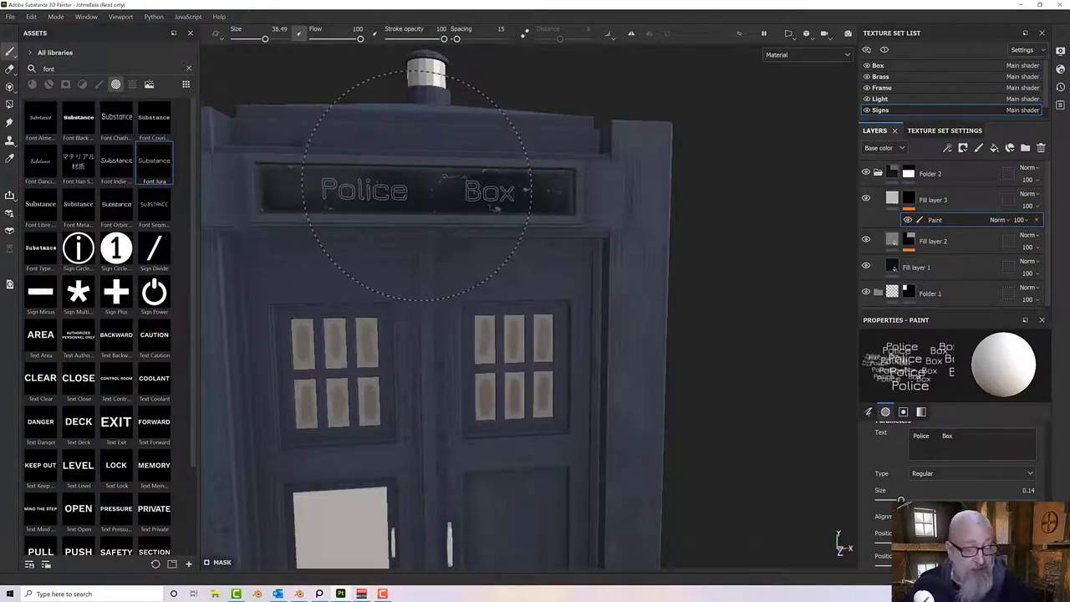
ctrl+right_drag(417, 185, 467, 186)
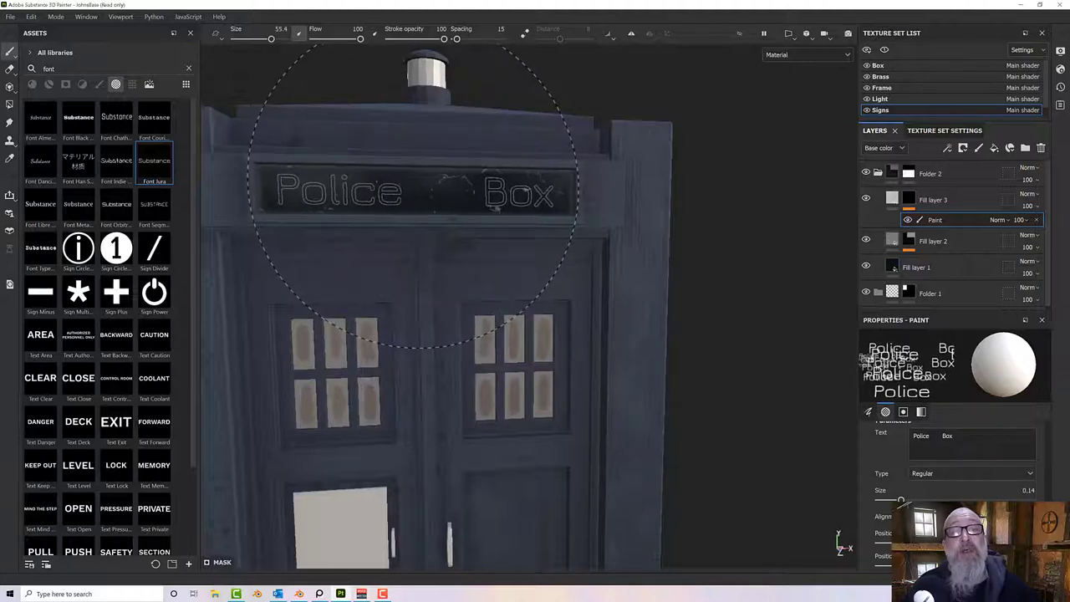
Set the brush alignment to Tangent | Planar and stamp the Police Box lettering once on the front sign.
scroll(920, 473, down, 5)
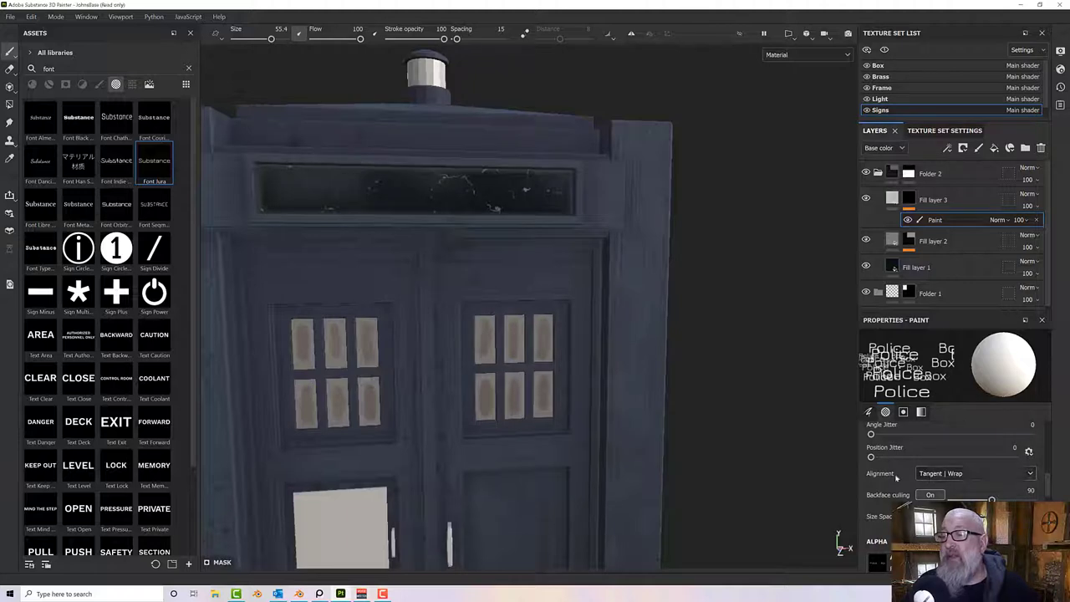
click(931, 474)
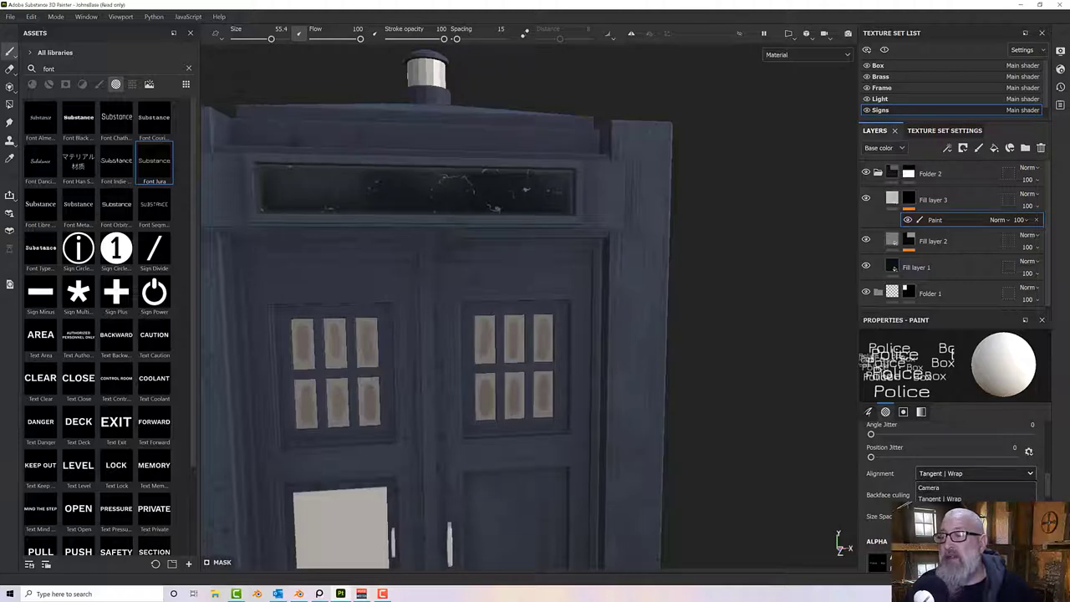
click(940, 509)
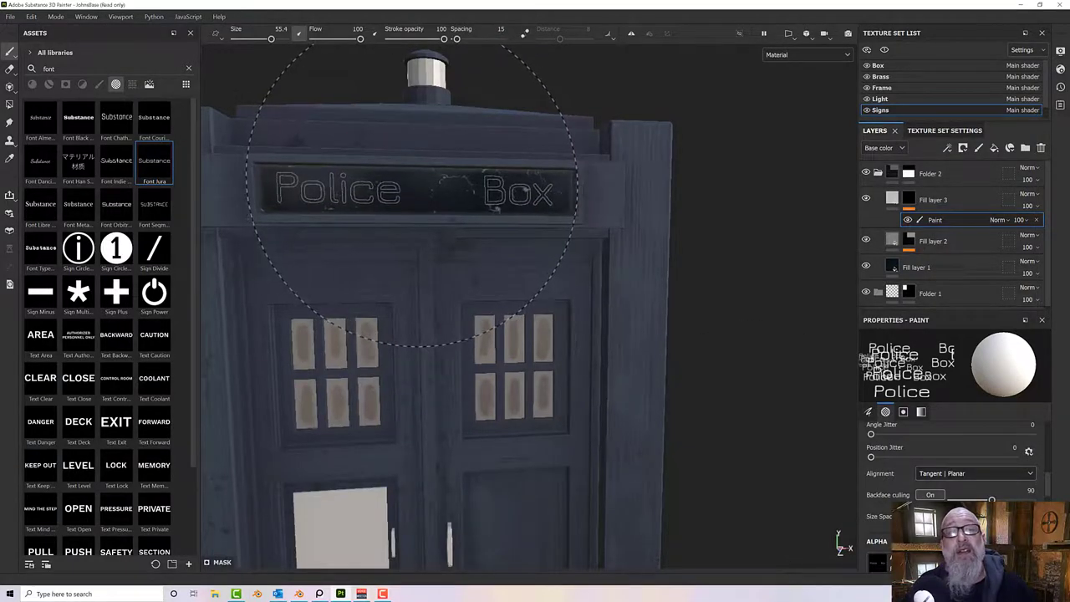
click(411, 194)
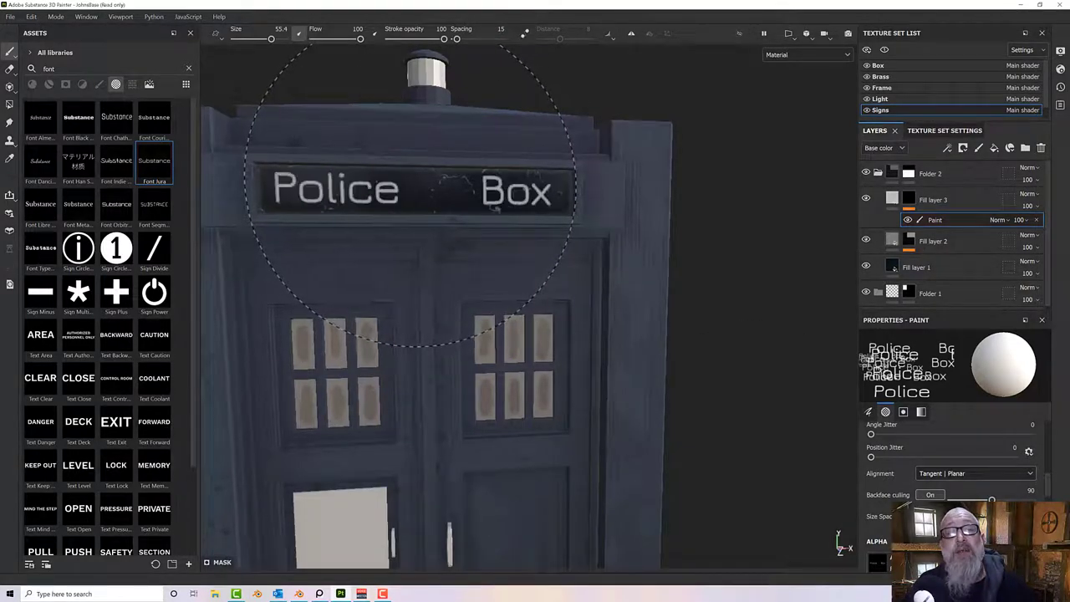
Stamp the Police Box lettering centred on the signs of the box's other three sides.
mouse_move(741, 267)
alt+mouse_down()
mouse_move(523, 248)
mouse_move(484, 258)
alt+mouse_up()
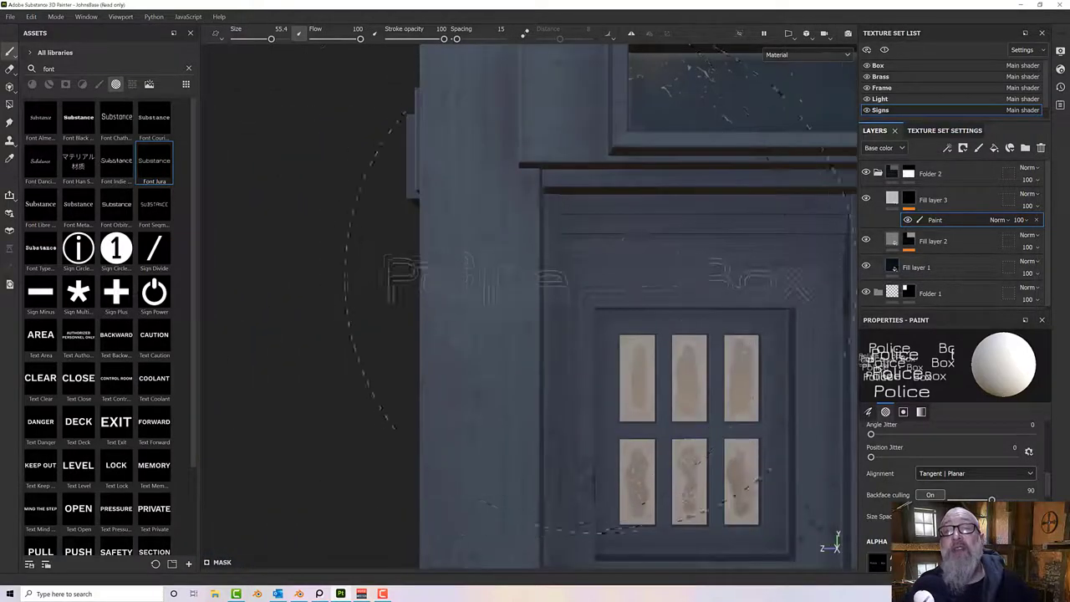
scroll(619, 279, down, 5)
alt+middle_drag(624, 299, 511, 315)
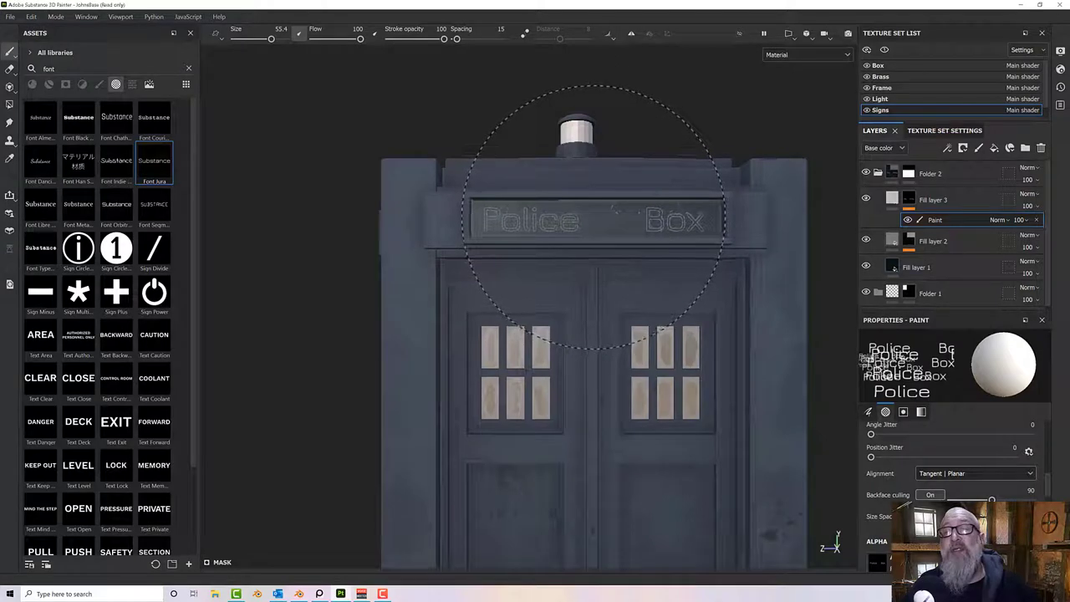
click(591, 216)
mouse_move(619, 236)
alt+mouse_down()
mouse_move(554, 299)
mouse_move(382, 301)
alt+mouse_up()
alt+drag(644, 310, 279, 330)
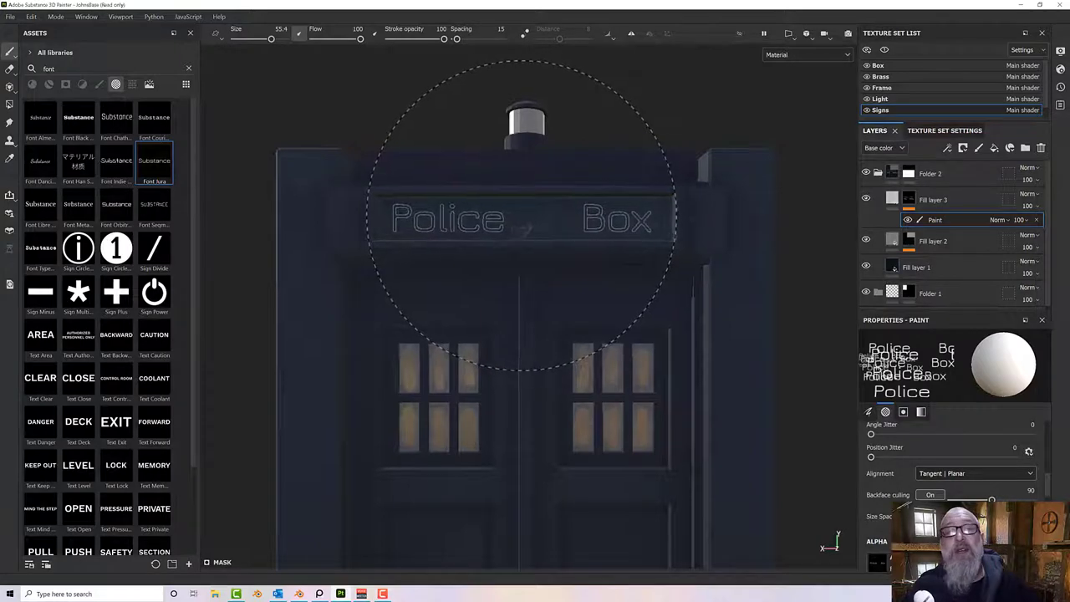
click(520, 216)
alt+drag(740, 269, 540, 272)
scroll(539, 272, down, 6)
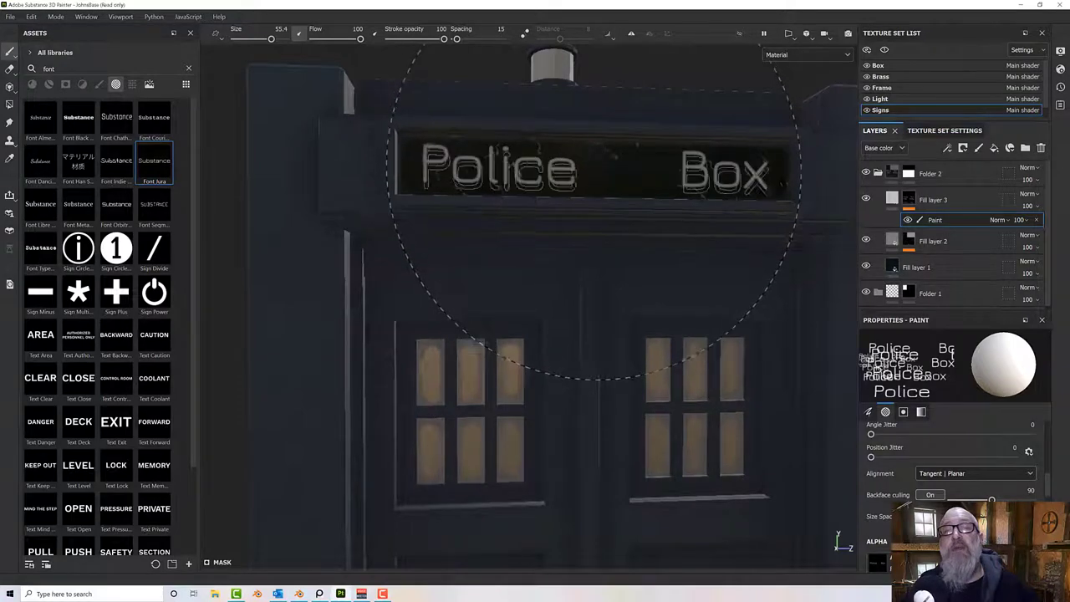
scroll(592, 205, down, 5)
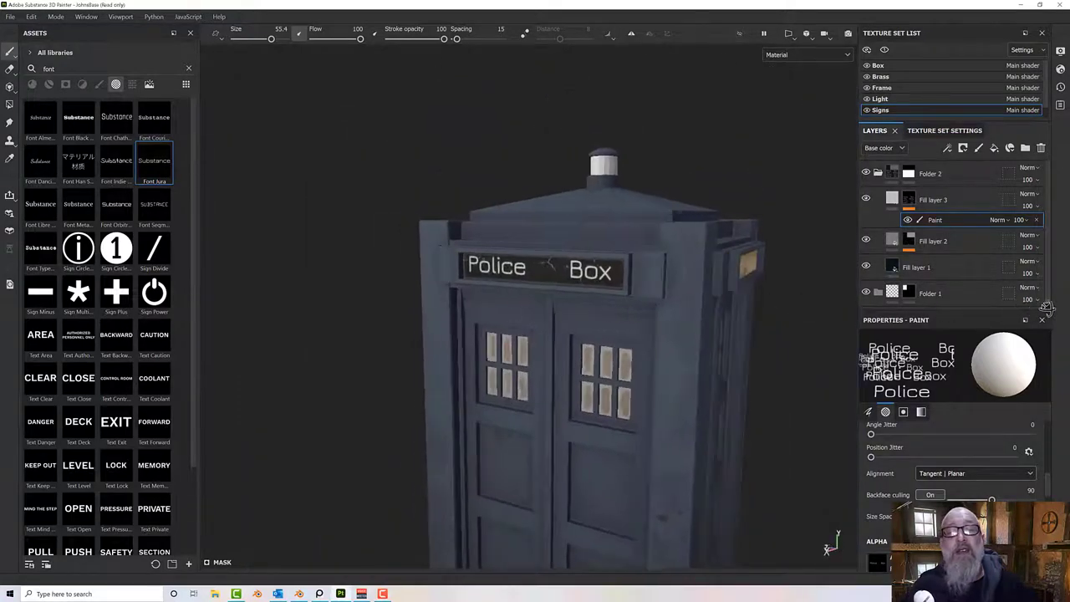
Replace the Font Jura alpha's text with a capital P.
scroll(728, 318, up, 3)
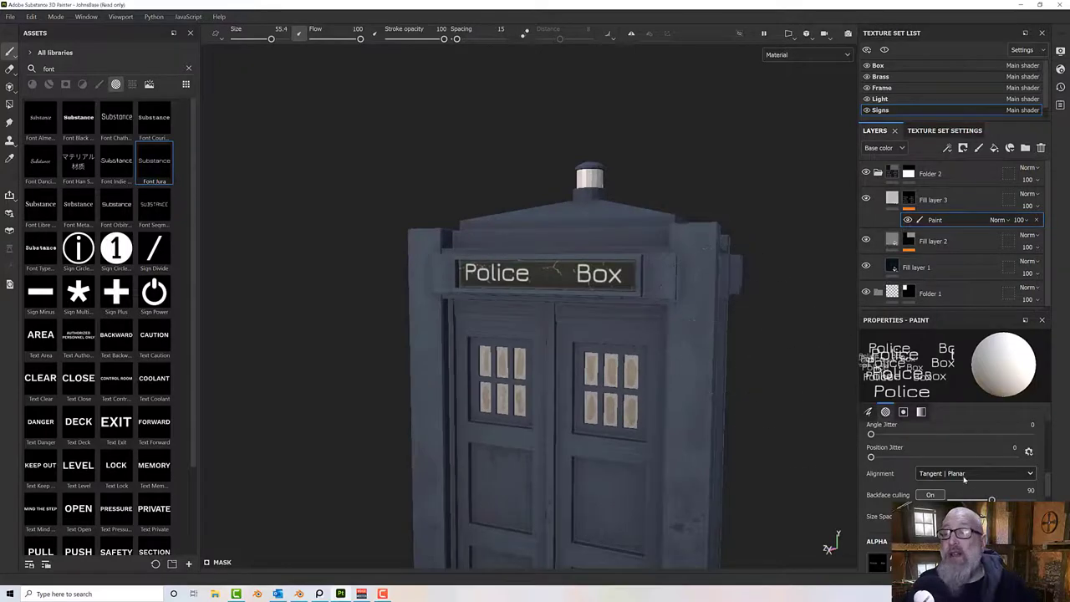
scroll(936, 456, up, 4)
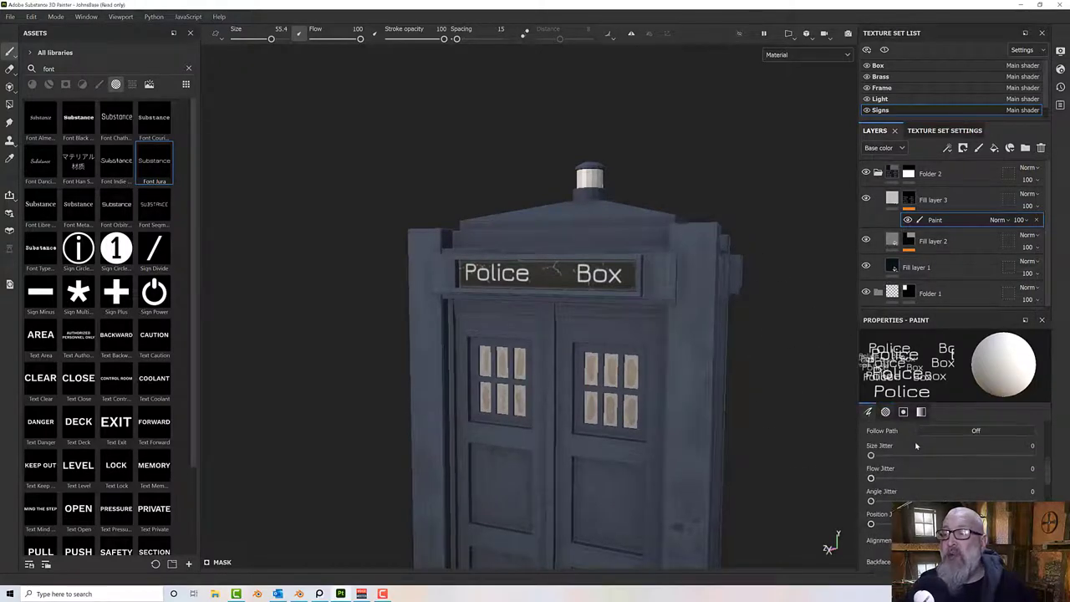
click(885, 412)
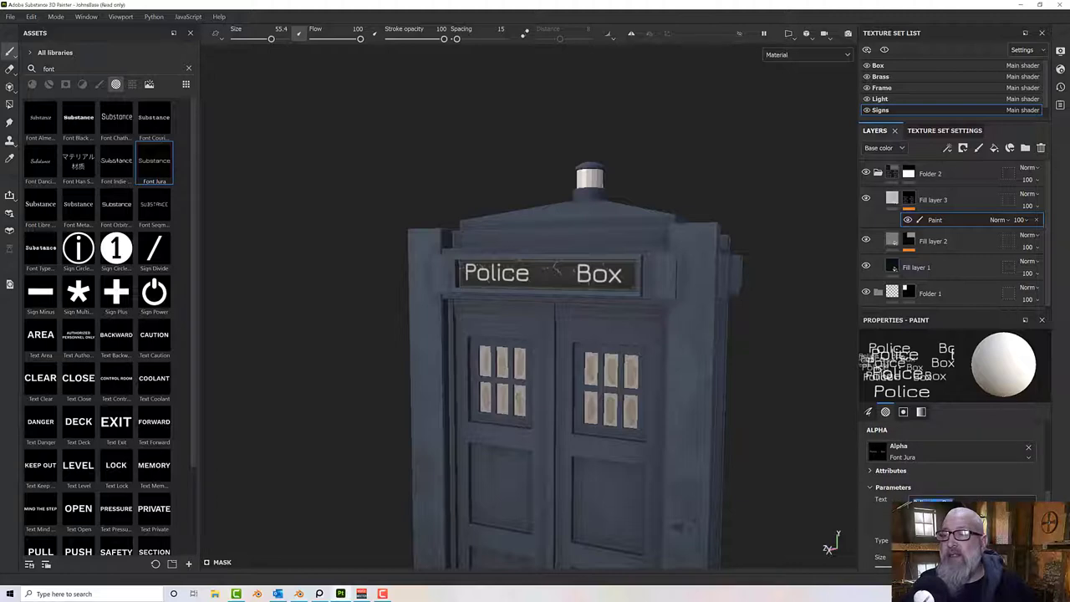
text(P)
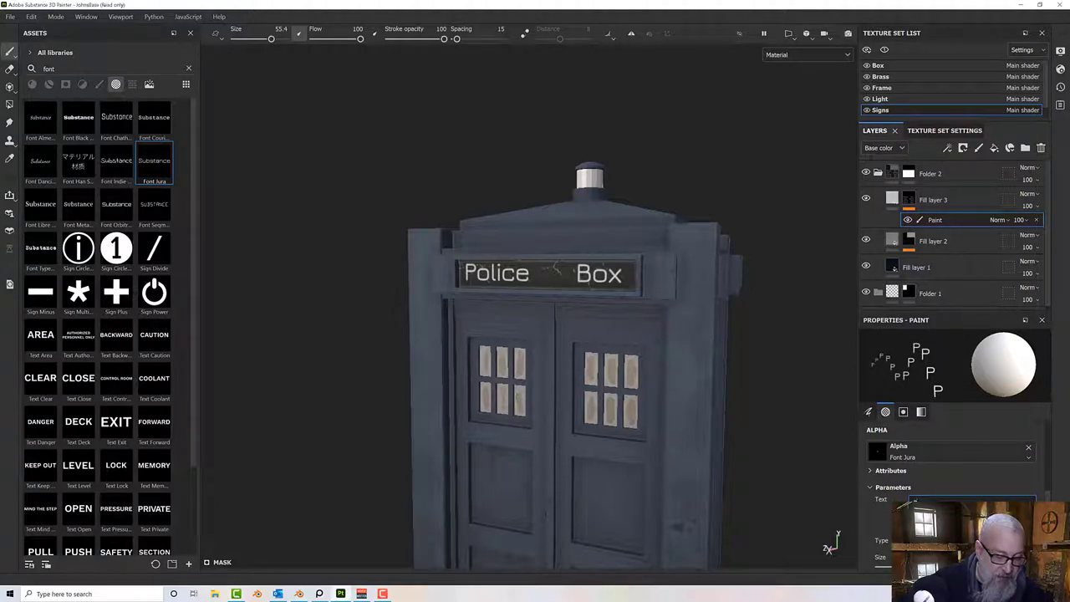
text(UBLIC)
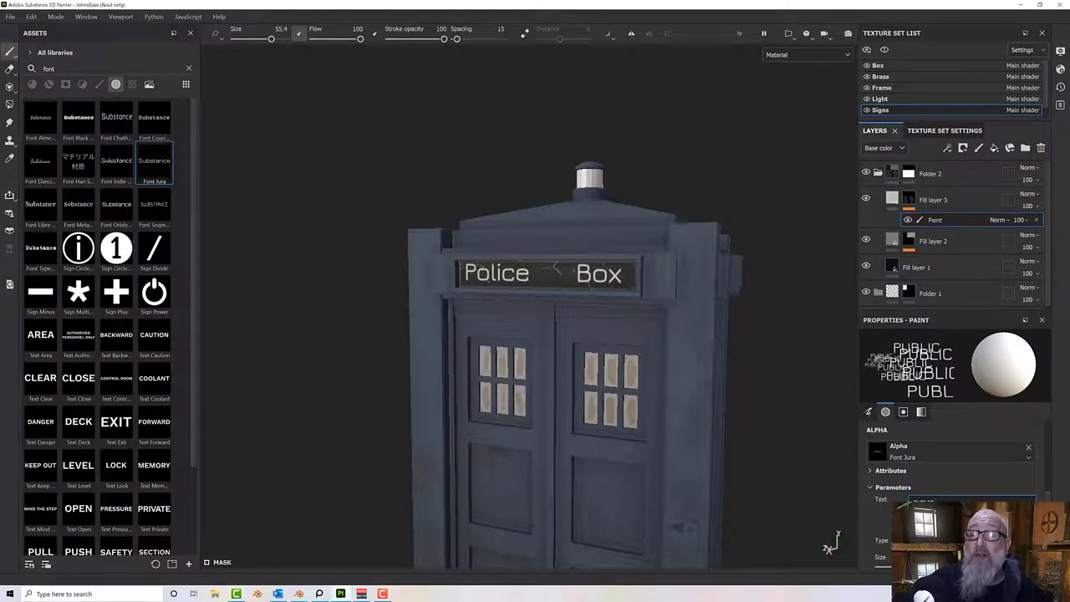
key(Return)
text(CA)
key(BackSpace)
key(BackSpace)
key(BackSpace)
key(BackSpace)
key(BackSpace)
key(BackSpace)
key(BackSpace)
key(BackSpace)
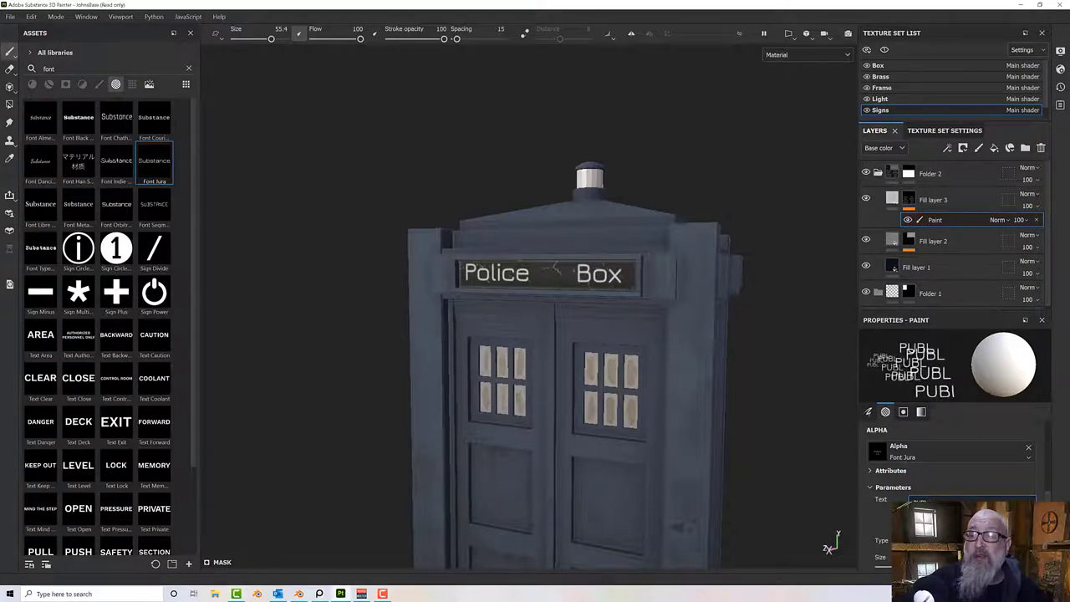
Complete the Font Jura alpha's text so it reads Public on one line and Call on the line below.
text(ublic)
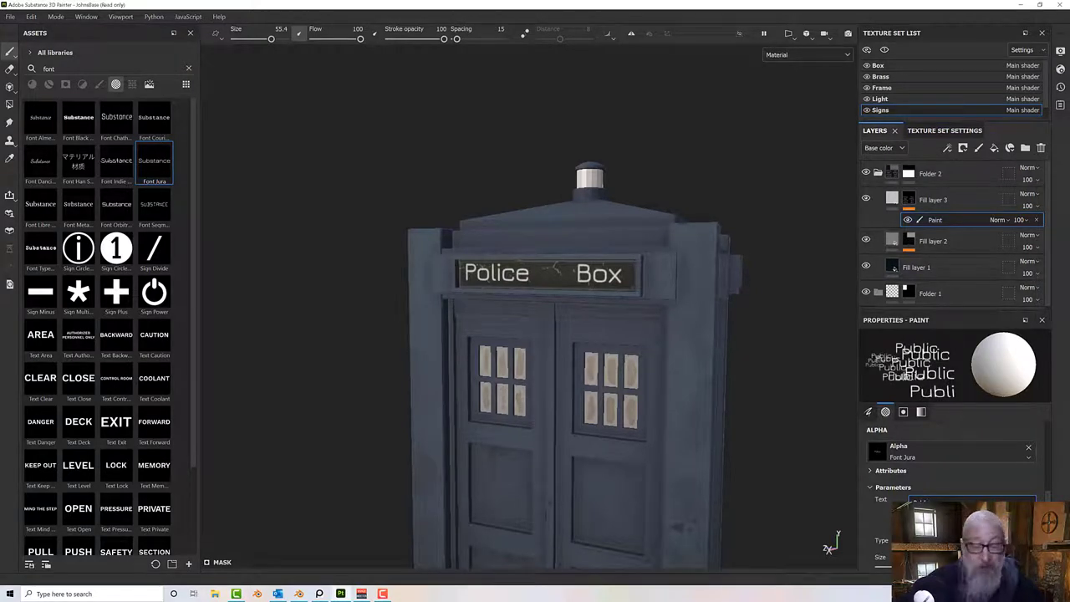
key(Return)
text(Call)
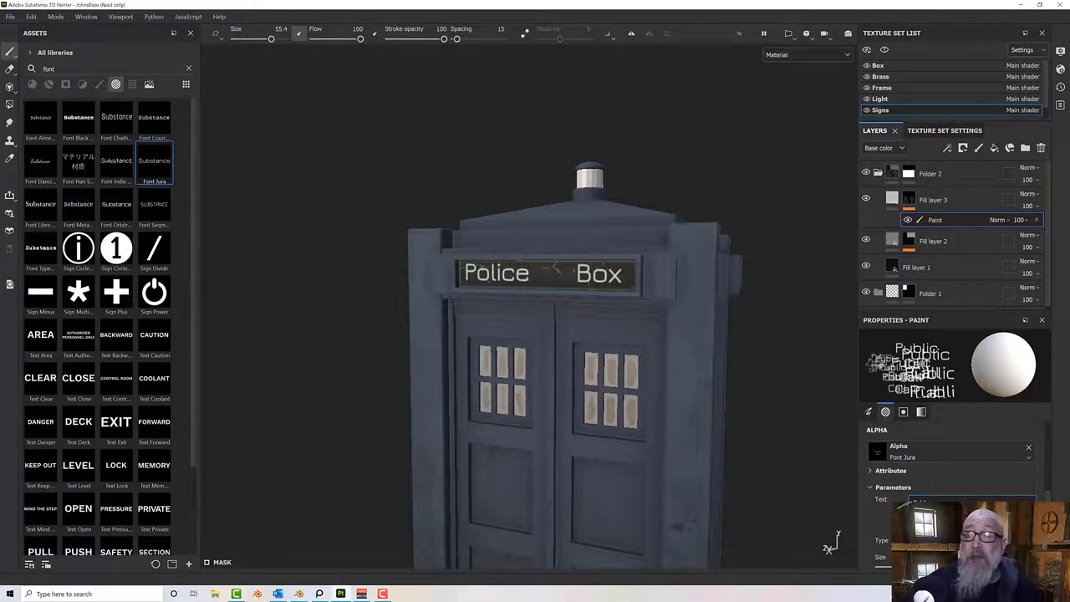
text(ll)
Reduce the brush size to about 22 and stamp the Public Call lettering between Police and Box on the front sign.
mouse_move(558, 278)
ctrl+right_down()
mouse_move(537, 277)
mouse_move(560, 274)
ctrl+right_up()
scroll(555, 268, up, 3)
mouse_move(562, 273)
alt+mouse_down()
mouse_move(603, 267)
mouse_move(559, 269)
alt+mouse_up()
ctrl+right_drag(559, 269, 545, 269)
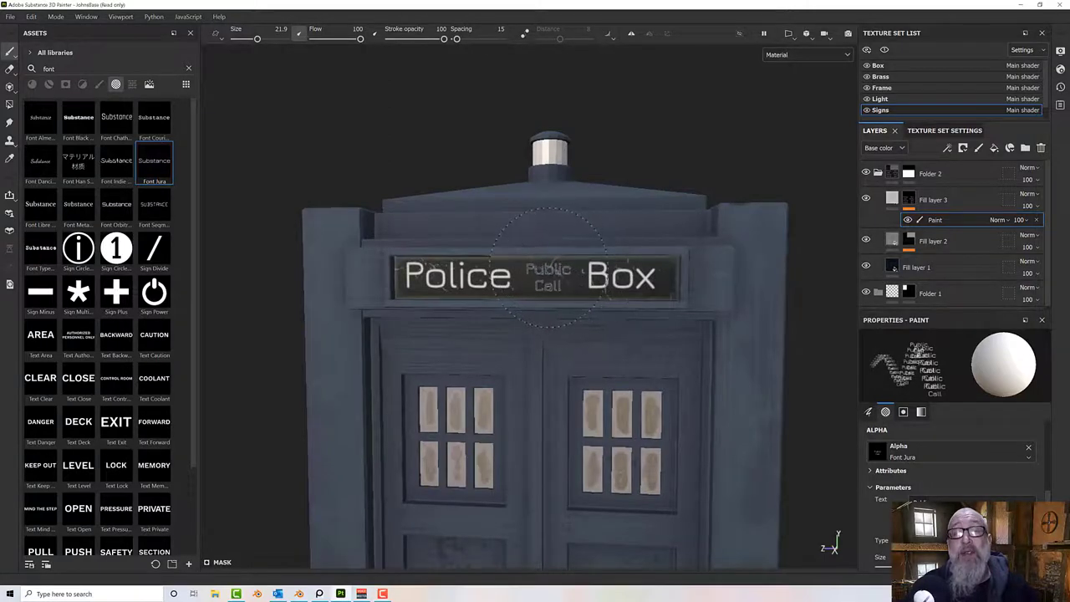
click(549, 266)
Stamp the Public Call lettering between Police and Box on the signs of the box's other three sides.
alt+drag(549, 266, 472, 276)
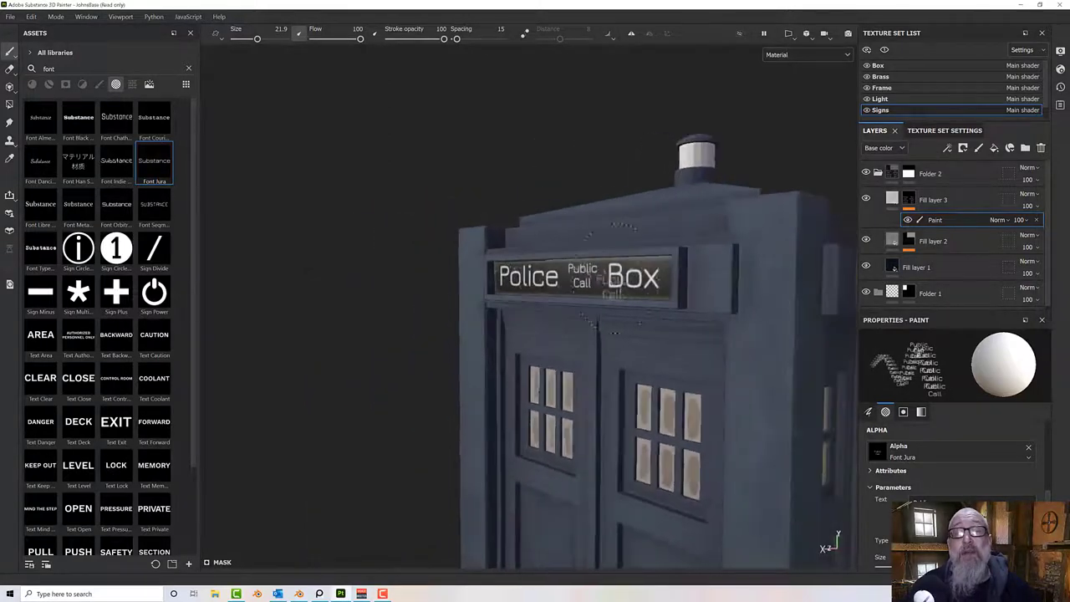
alt+middle_drag(673, 297, 494, 309)
mouse_move(577, 307)
alt+mouse_down()
mouse_move(489, 307)
mouse_move(623, 290)
alt+mouse_up()
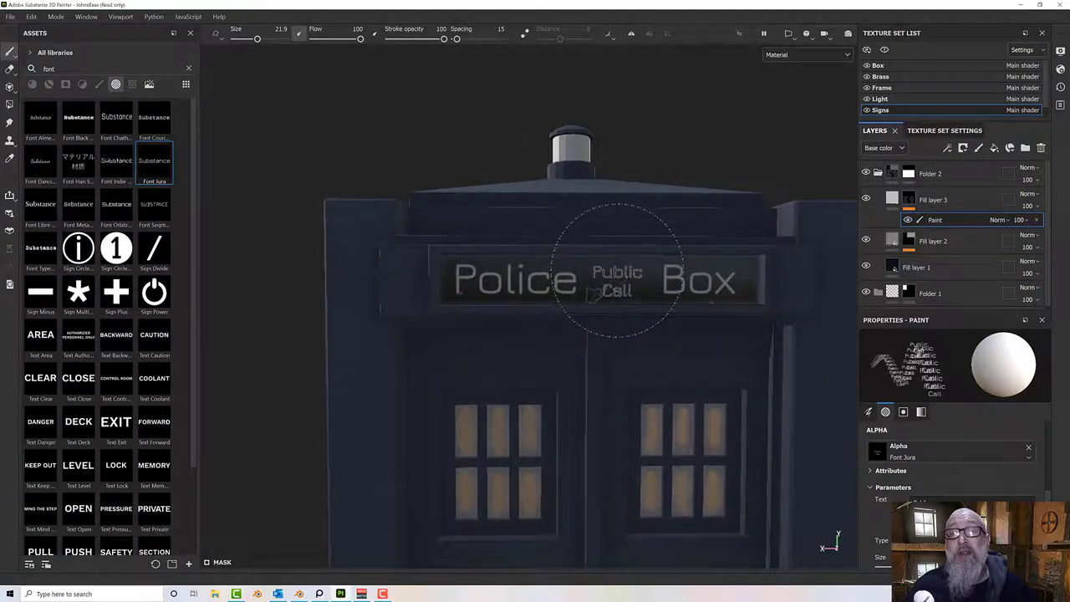
alt+drag(694, 278, 616, 293)
alt+middle_drag(669, 293, 530, 310)
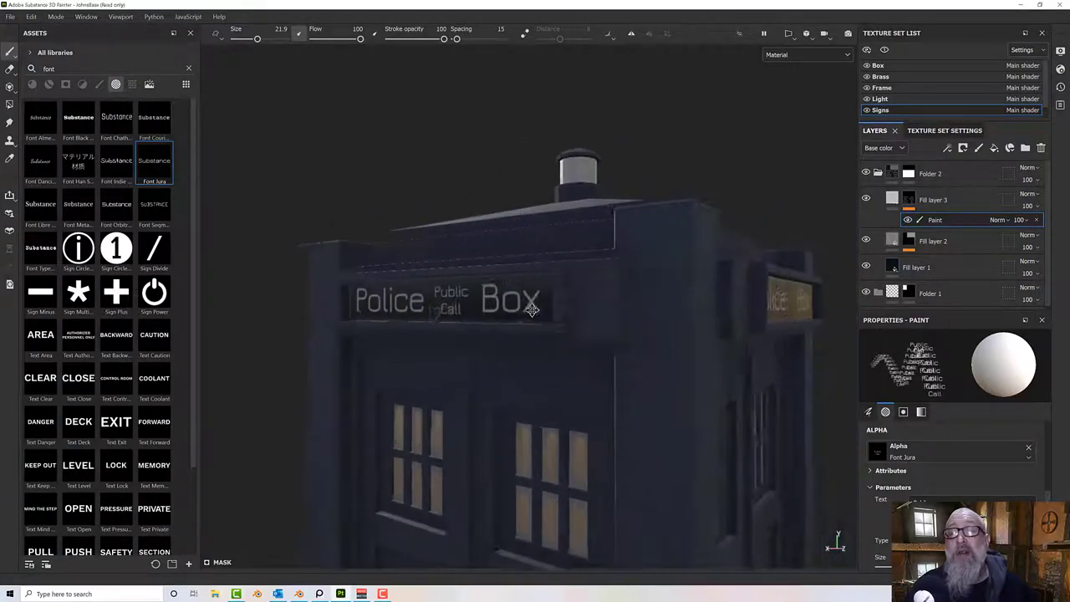
alt+drag(669, 322, 501, 338)
alt+middle_drag(635, 334, 412, 340)
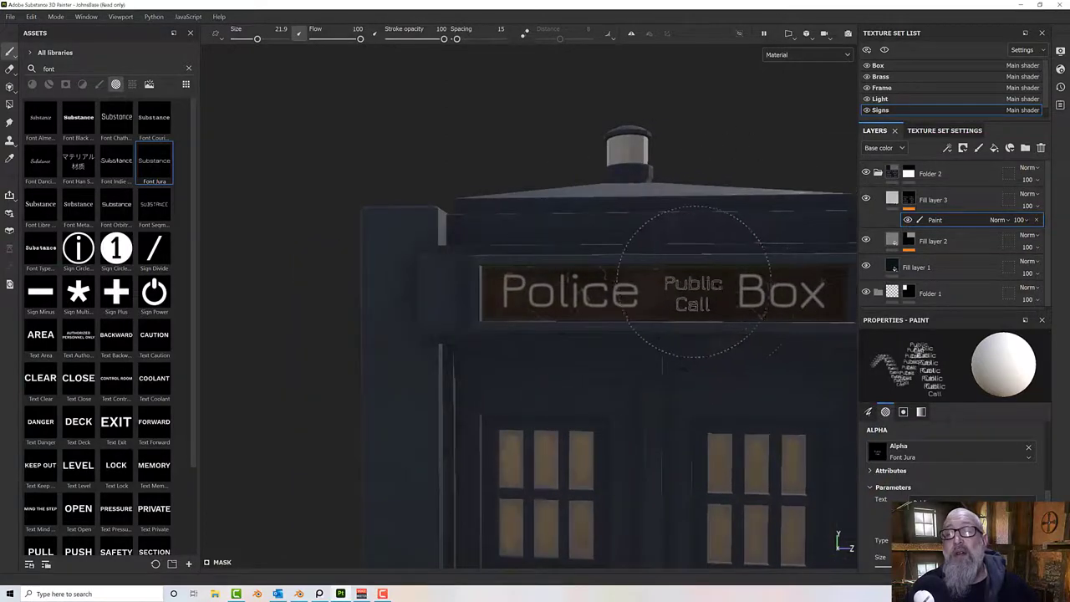
alt+drag(753, 301, 596, 334)
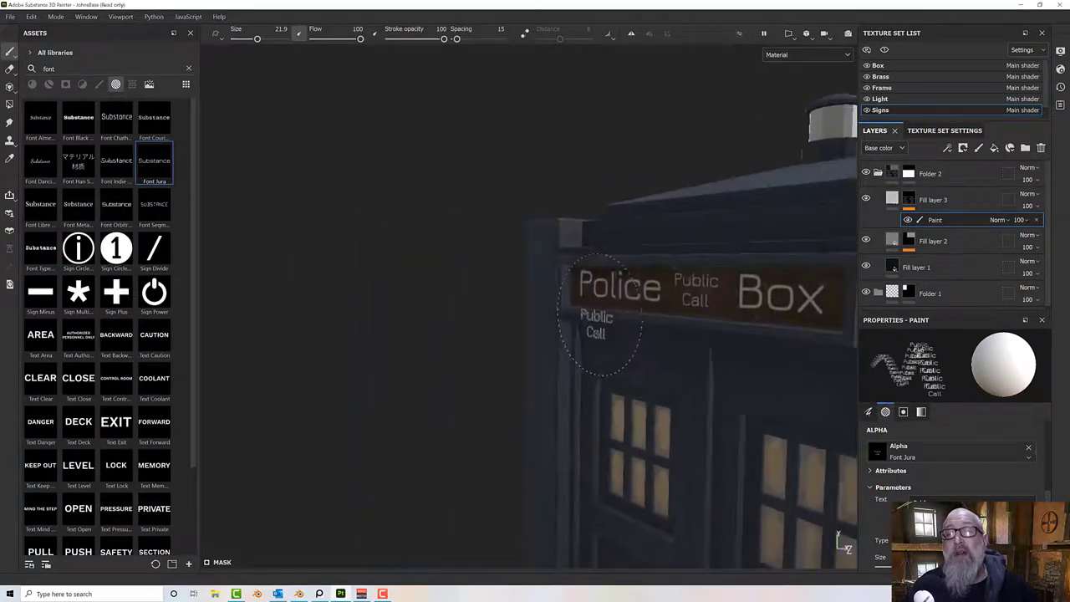
alt+middle_drag(677, 301, 485, 337)
alt+middle_drag(635, 351, 561, 353)
mouse_move(769, 331)
alt+mouse_down()
mouse_move(556, 334)
mouse_move(602, 299)
mouse_move(740, 313)
alt+mouse_up()
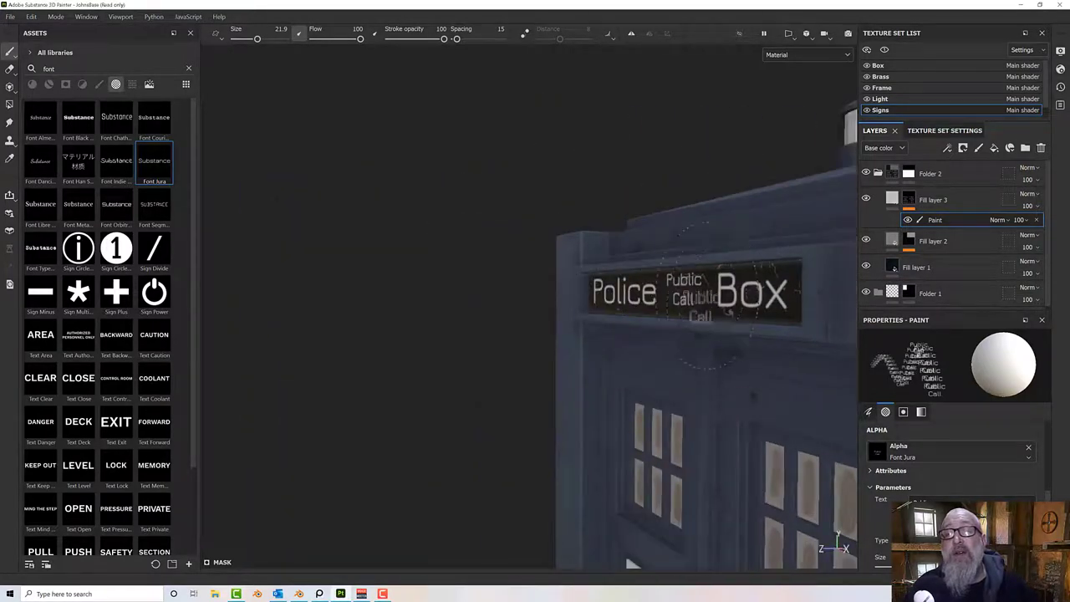
mouse_move(686, 280)
alt+mouse_down()
mouse_move(779, 360)
mouse_move(765, 351)
mouse_move(592, 376)
mouse_move(475, 353)
alt+mouse_up()
scroll(552, 367, down, 4)
alt+middle_drag(508, 357, 430, 317)
scroll(429, 317, up, 5)
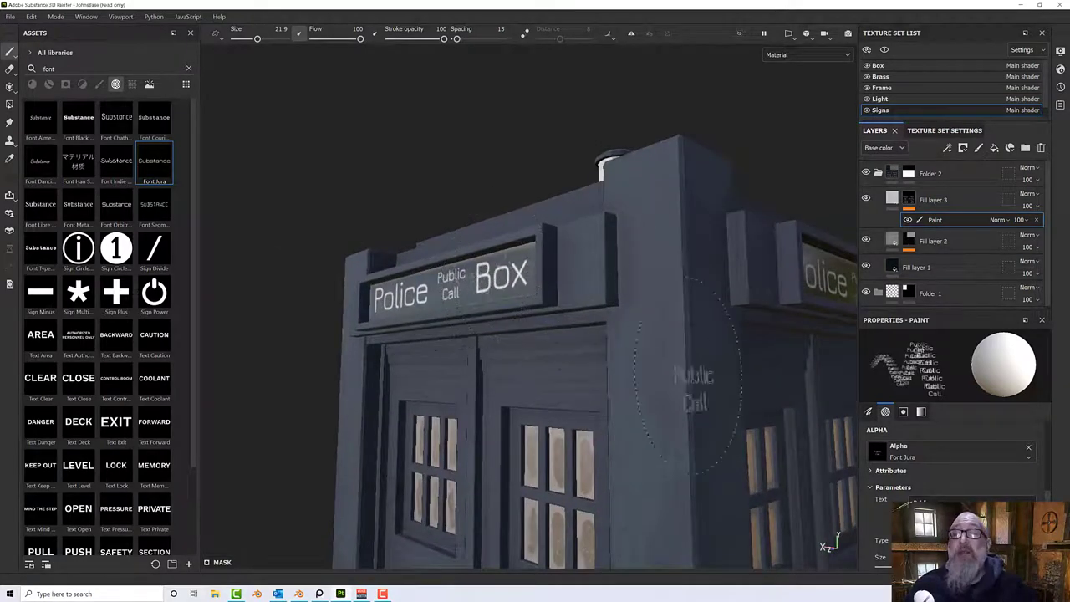
Turn off the height, metal, normal and opacity channels in Fill layer 3, leaving color, roughness and emissive active.
click(908, 201)
click(892, 200)
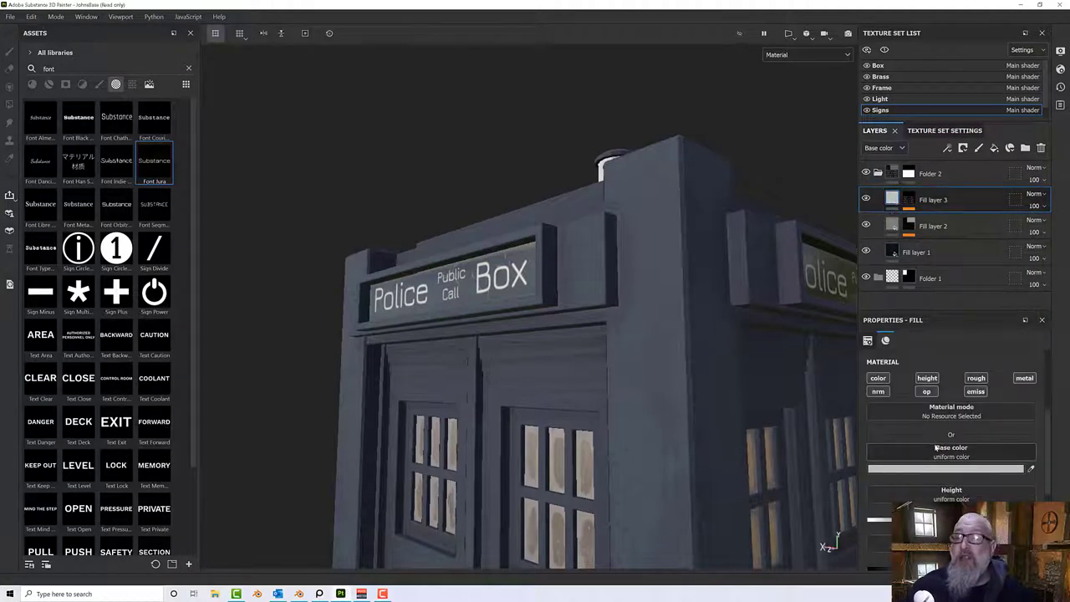
click(928, 378)
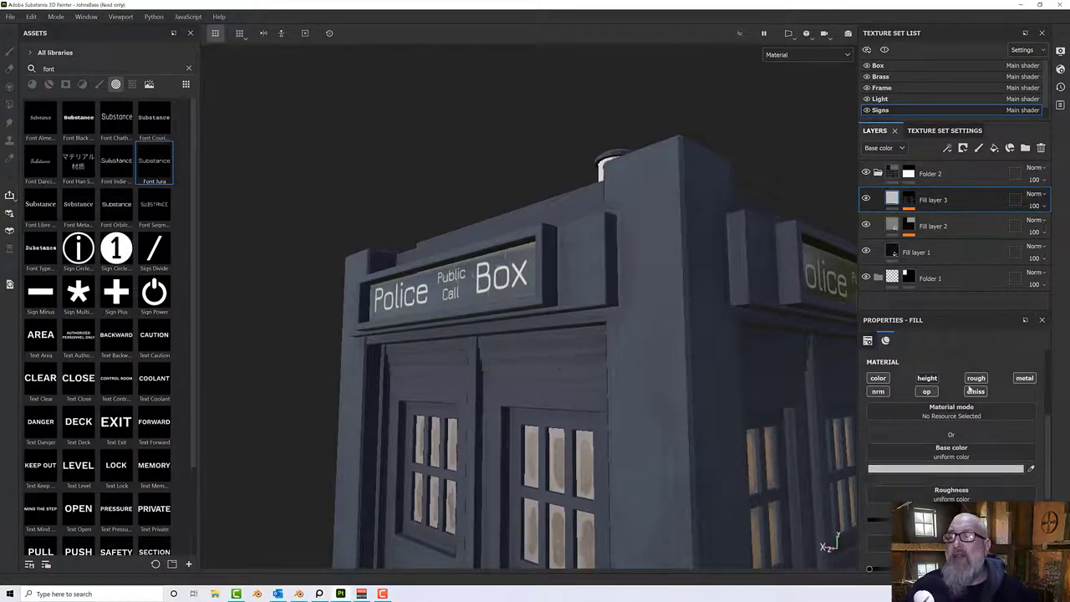
click(1021, 380)
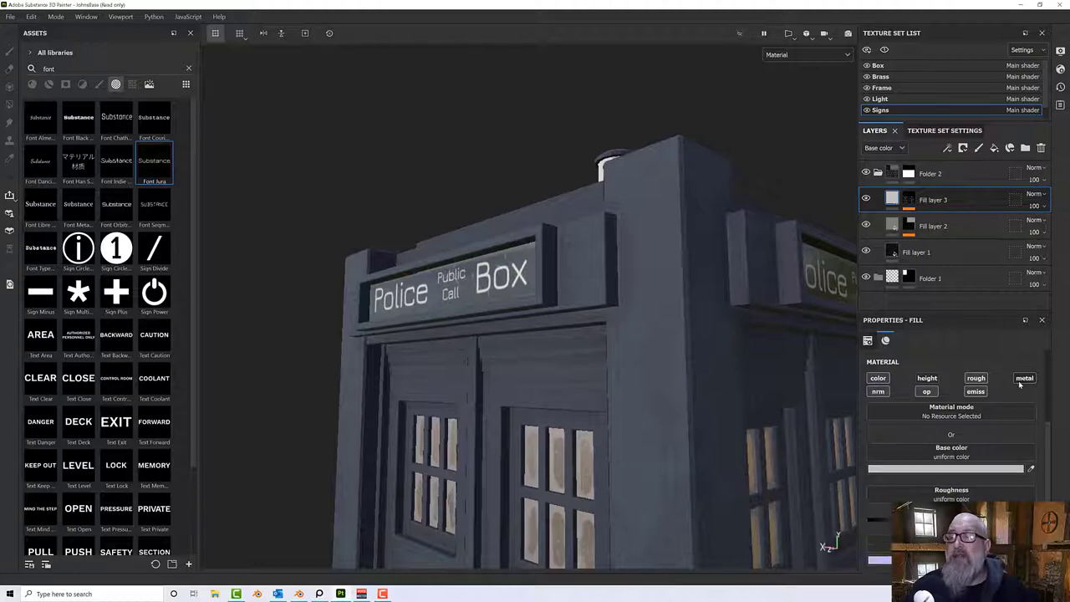
click(885, 394)
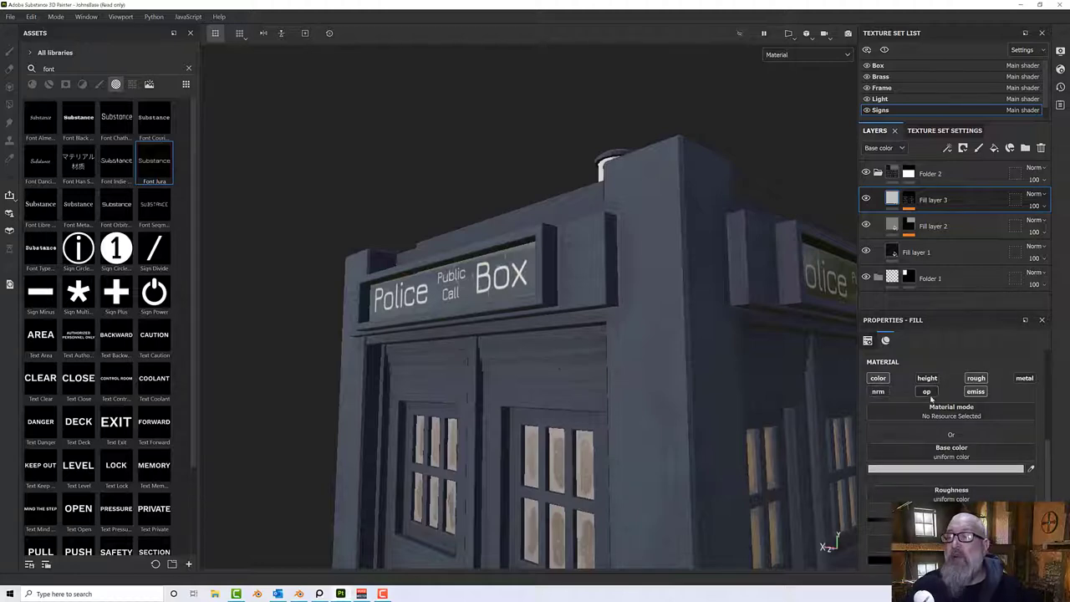
Compare the lettering on the model's sign with the Police Public Call Box sign in the reference photo.
alt+drag(664, 397, 540, 335)
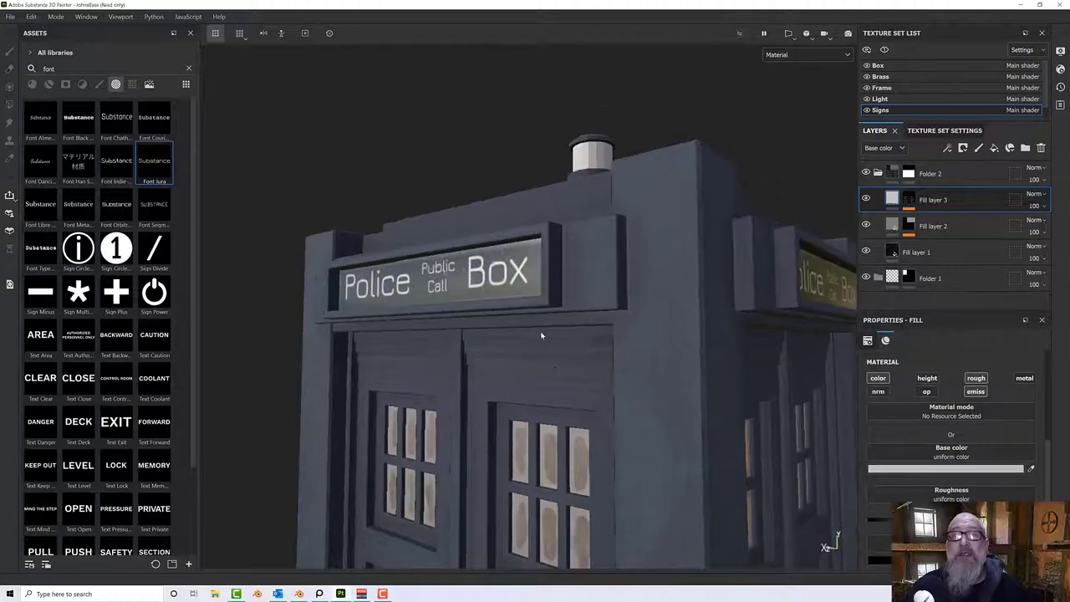
alt+right_drag(541, 335, 604, 359)
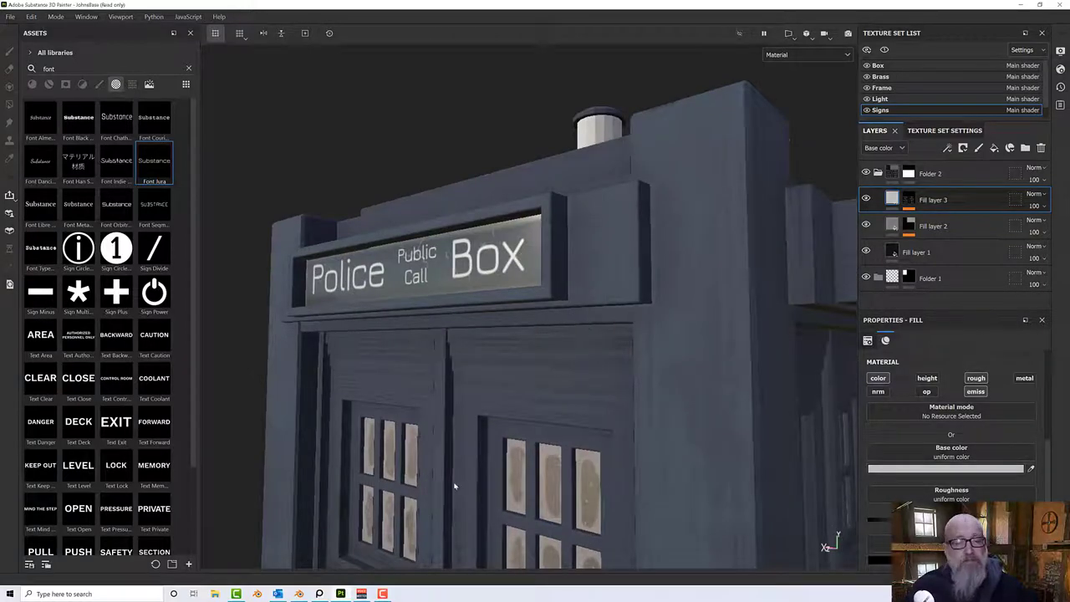
click(319, 594)
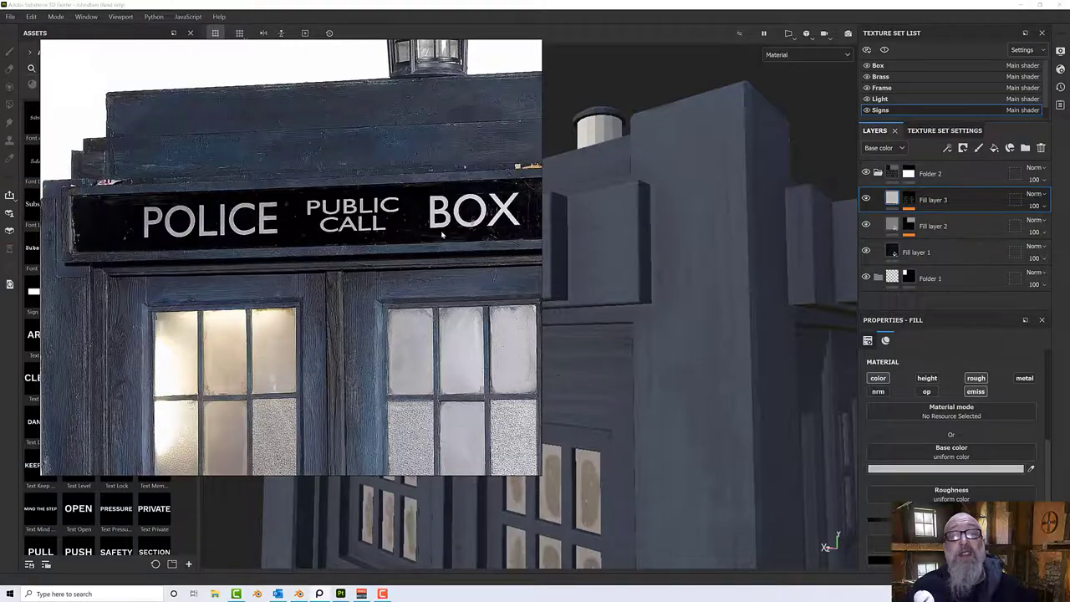
middle_drag(442, 235, 392, 243)
scroll(403, 244, up, 5)
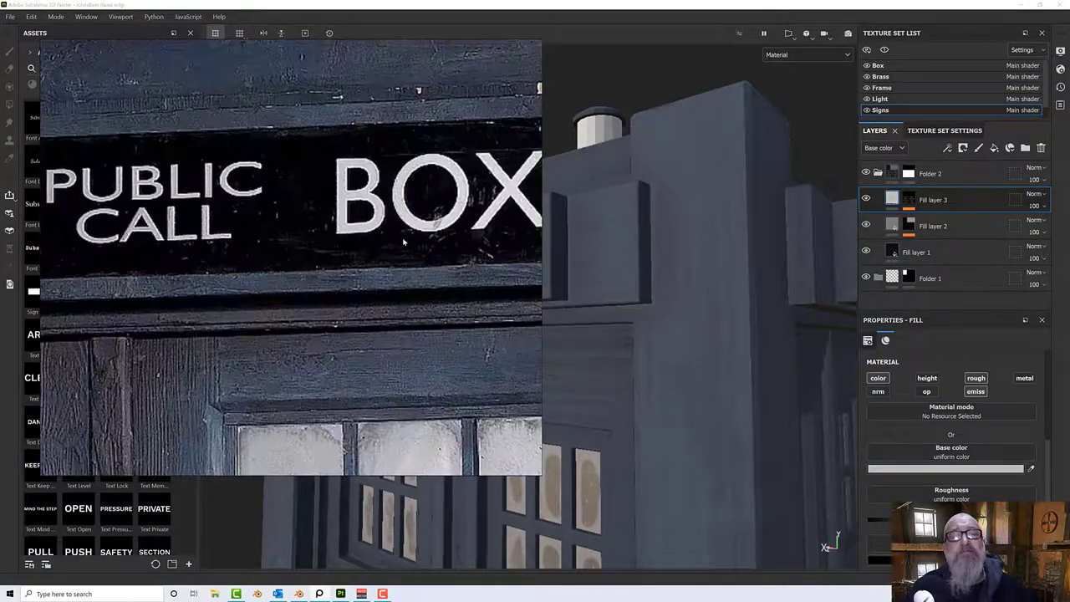
scroll(403, 242, up, 3)
scroll(402, 244, down, 8)
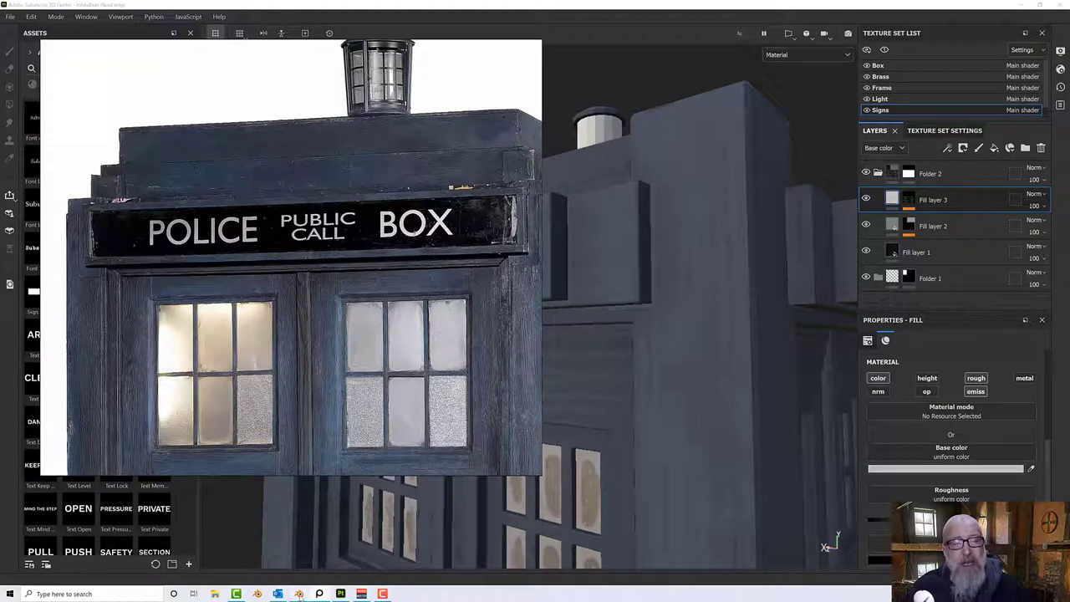
mouse_move(299, 594)
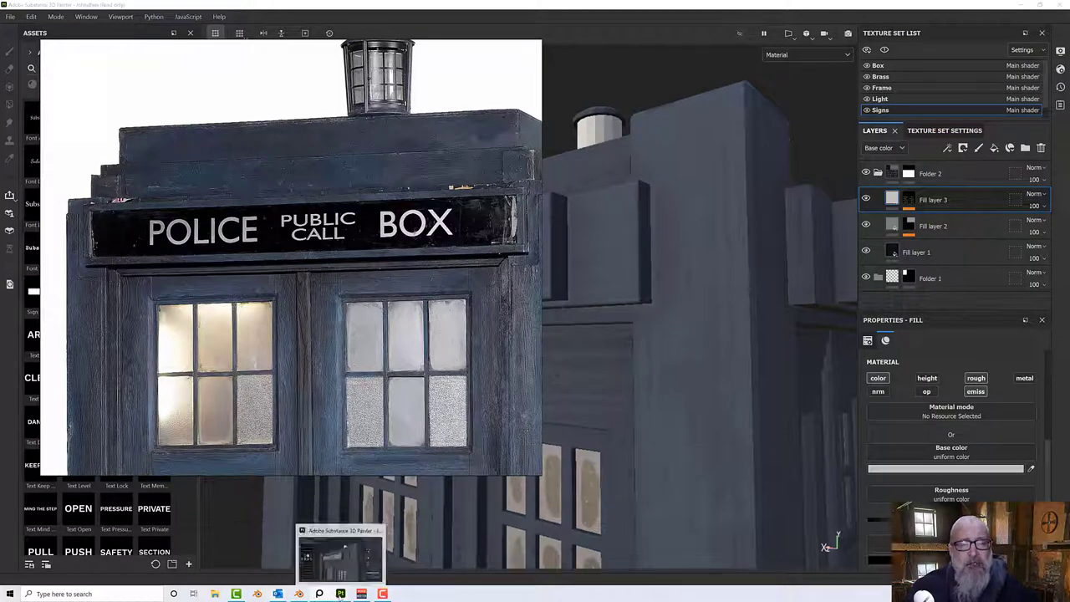
click(339, 596)
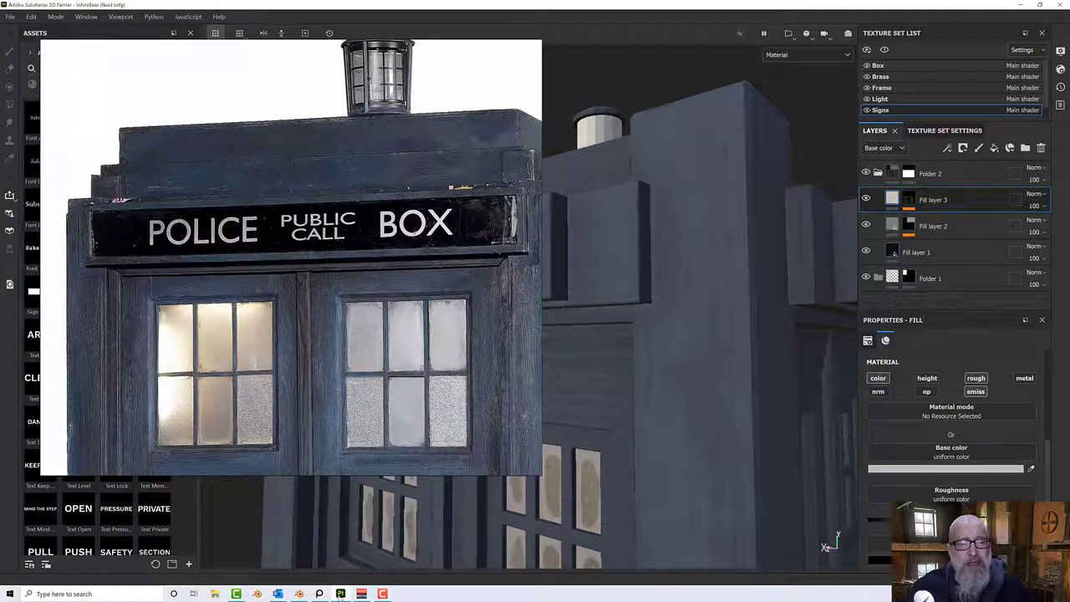
click(319, 595)
click(320, 594)
Set Fill layer 3's emissive color to the muted blue 6699B1.
alt+drag(378, 422, 326, 384)
scroll(952, 495, down, 1)
click(945, 465)
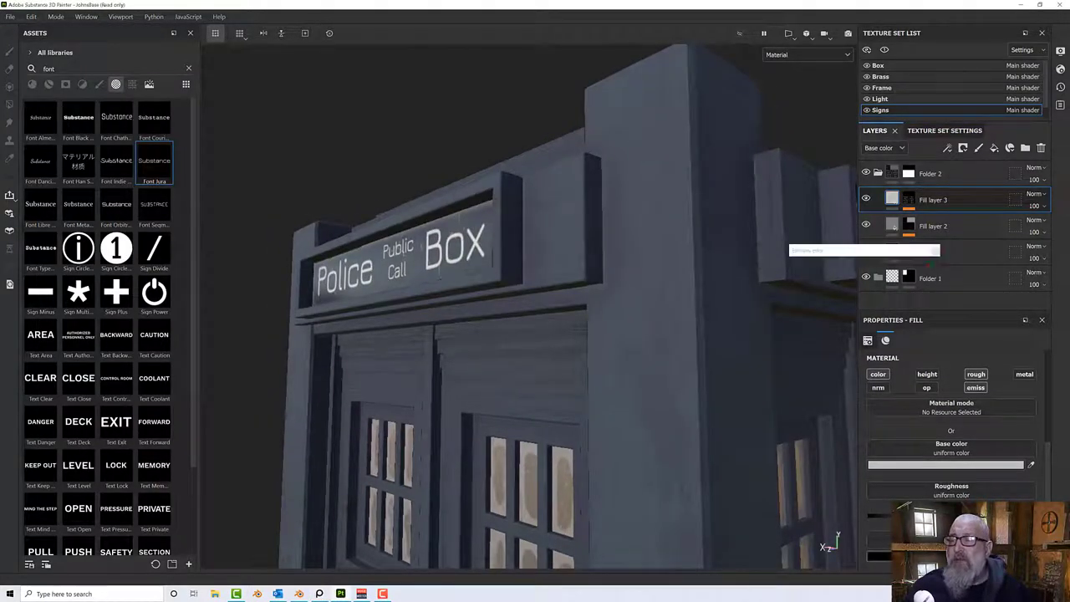
drag(800, 305, 796, 299)
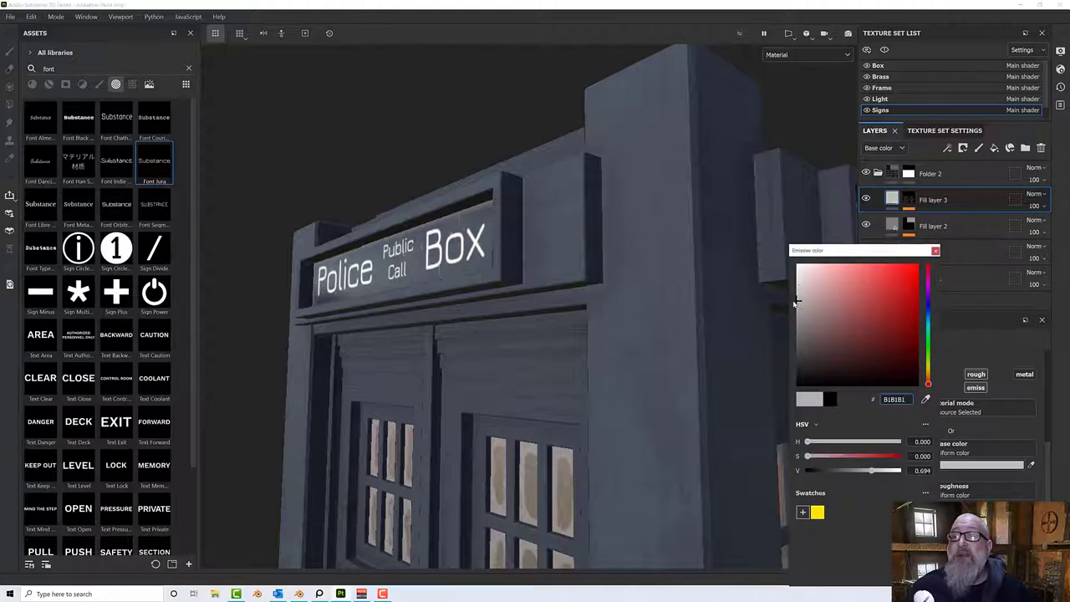
click(925, 319)
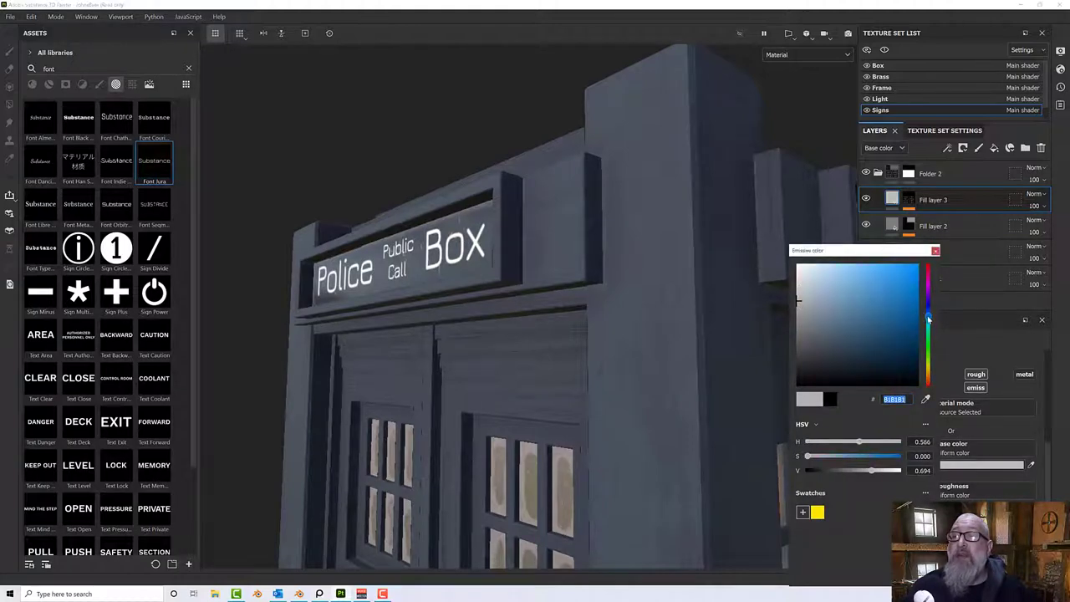
click(832, 303)
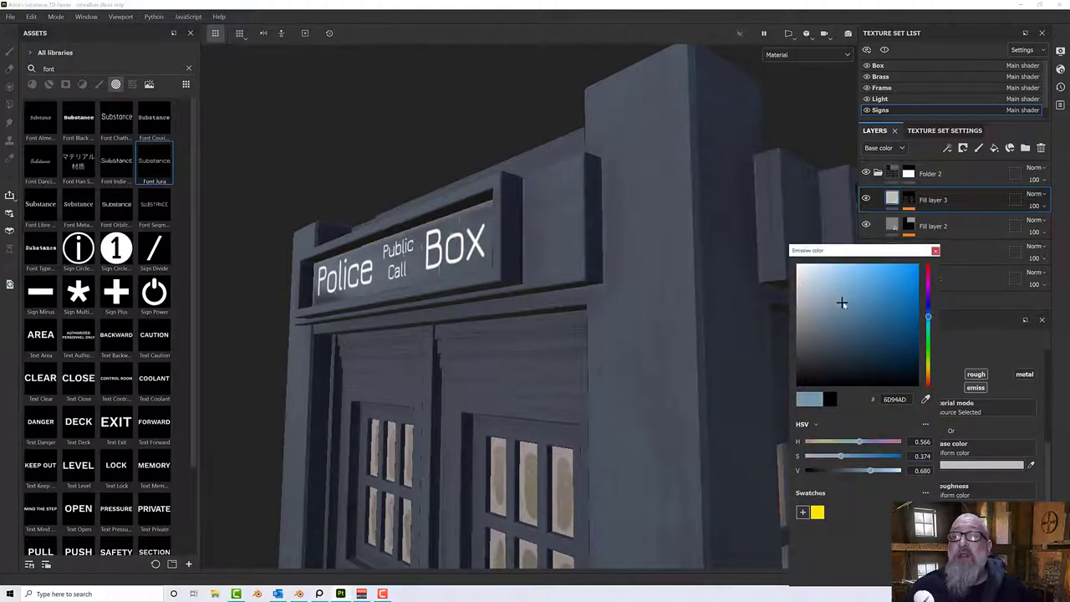
drag(842, 303, 848, 301)
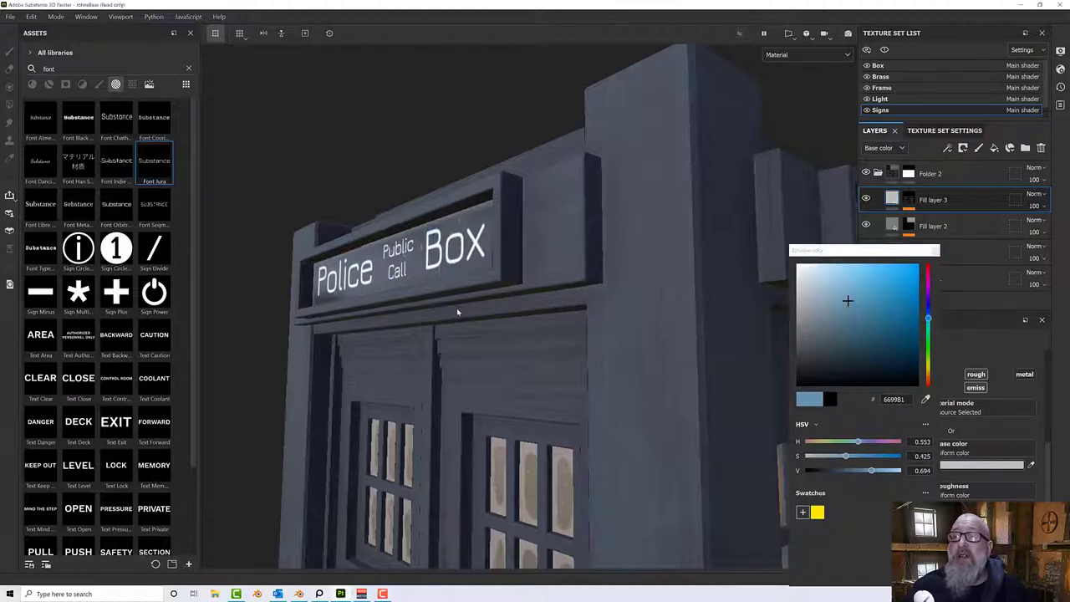
Render the whole police box against the outdoor environment and inspect the lettered signs from different angles.
alt+drag(459, 313, 488, 245)
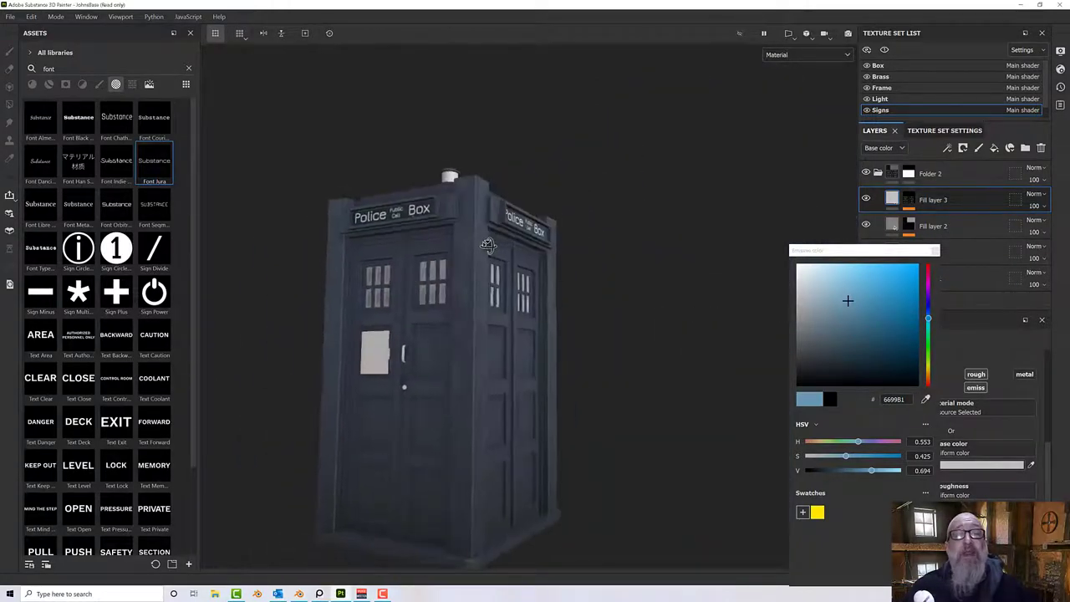
click(850, 35)
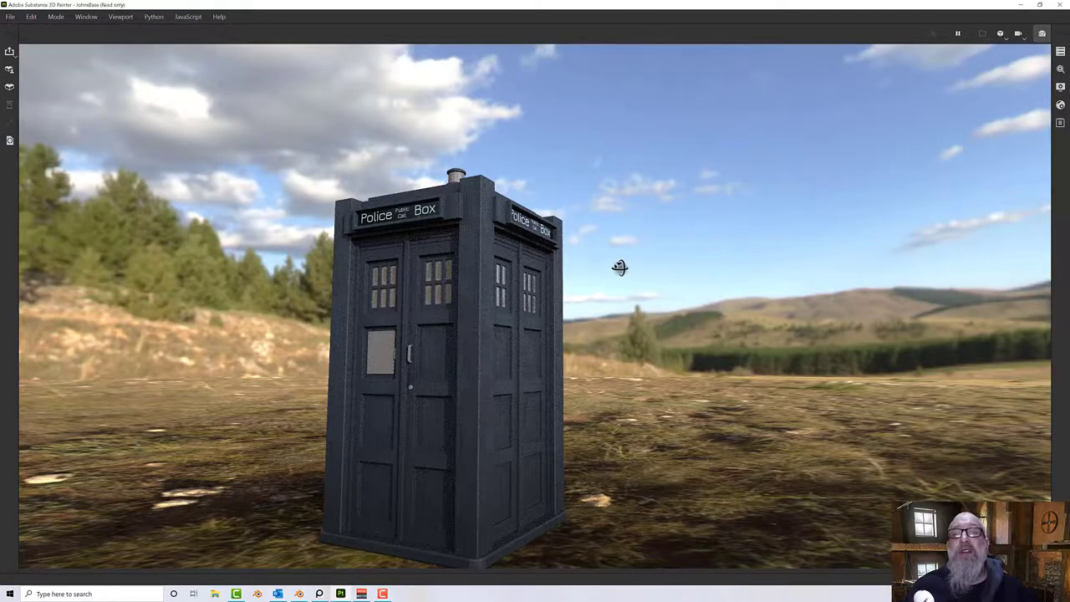
alt+drag(620, 268, 580, 263)
alt+middle_drag(585, 262, 853, 195)
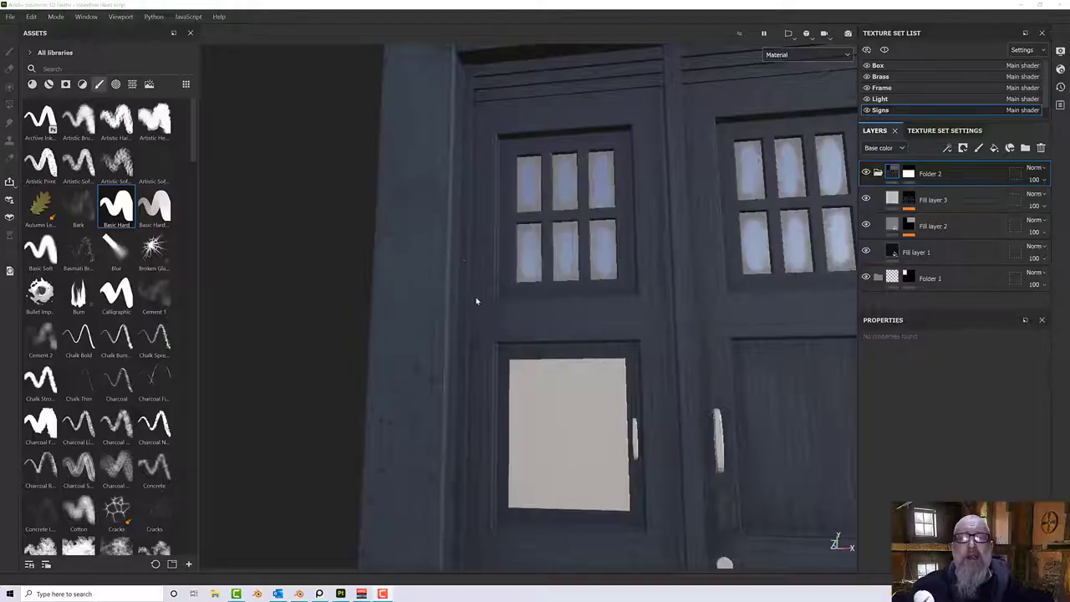
Examine the blank notice panel on the door and bring up the Police Telephone reference photo.
scroll(476, 299, up, 5)
scroll(541, 332, up, 4)
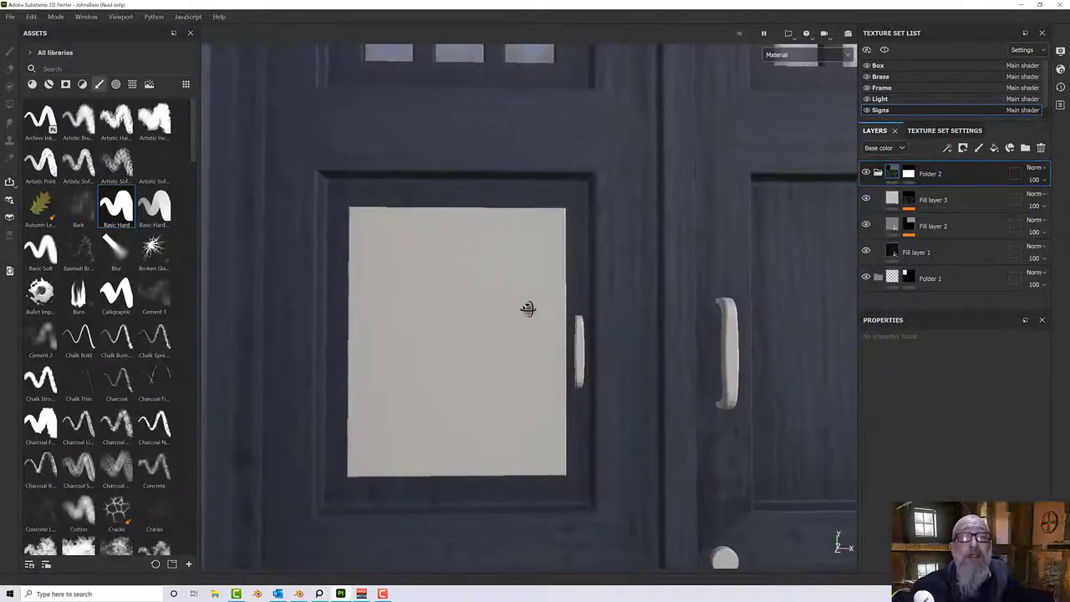
click(319, 593)
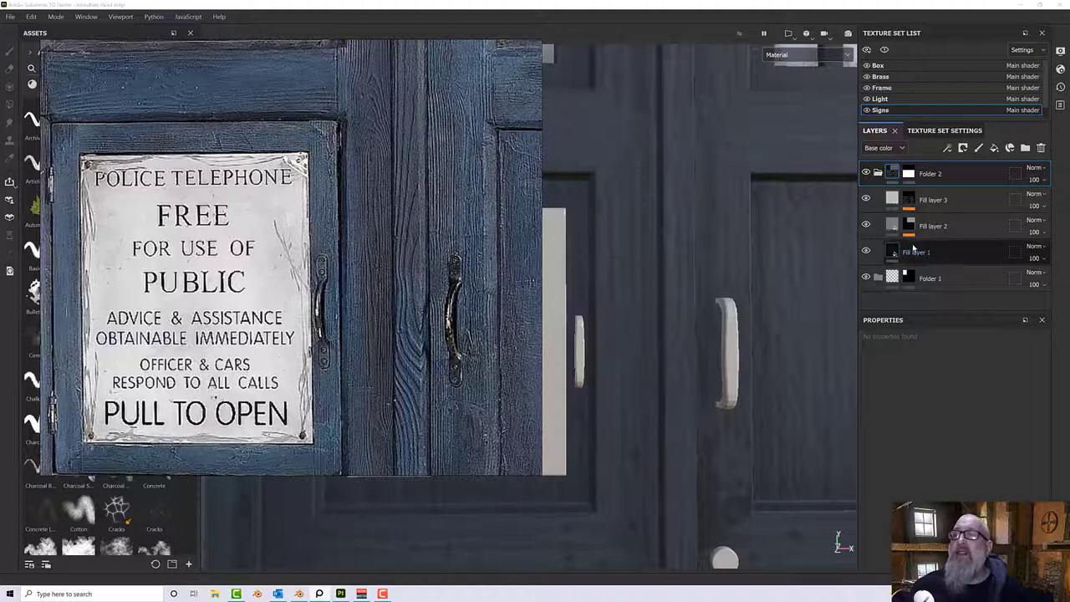
Add a new fill layer inside Folder 1 of the Signs texture set and set its base color to black.
click(954, 278)
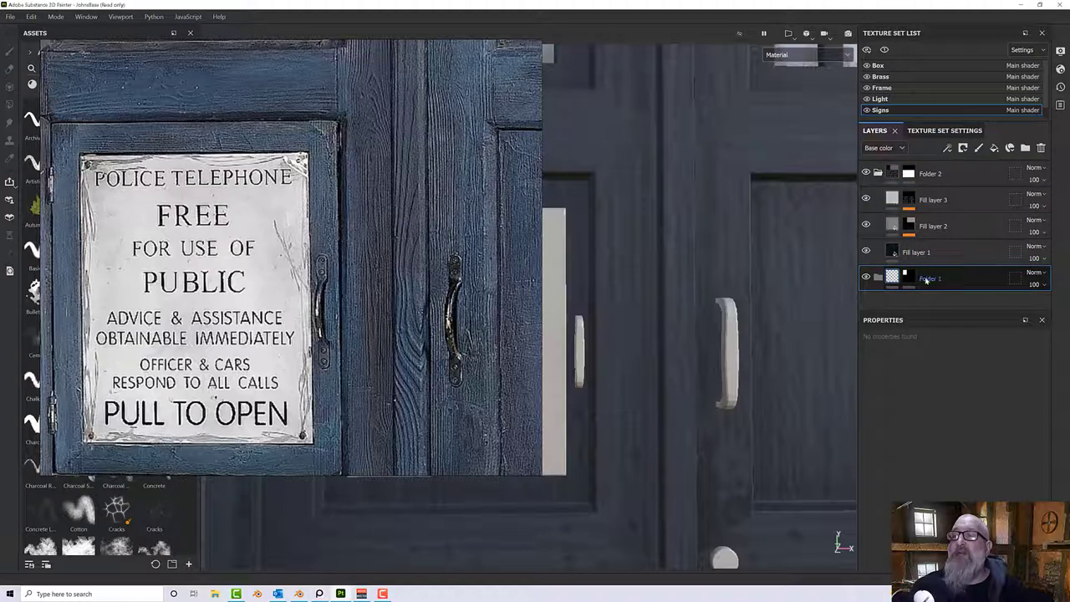
right_click(925, 280)
click(876, 401)
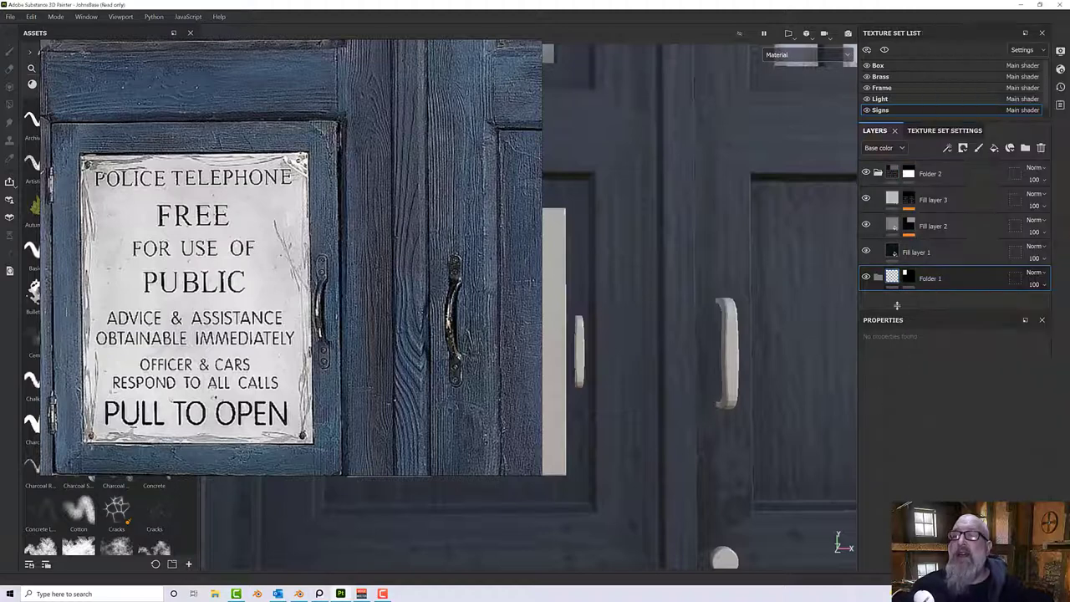
click(994, 148)
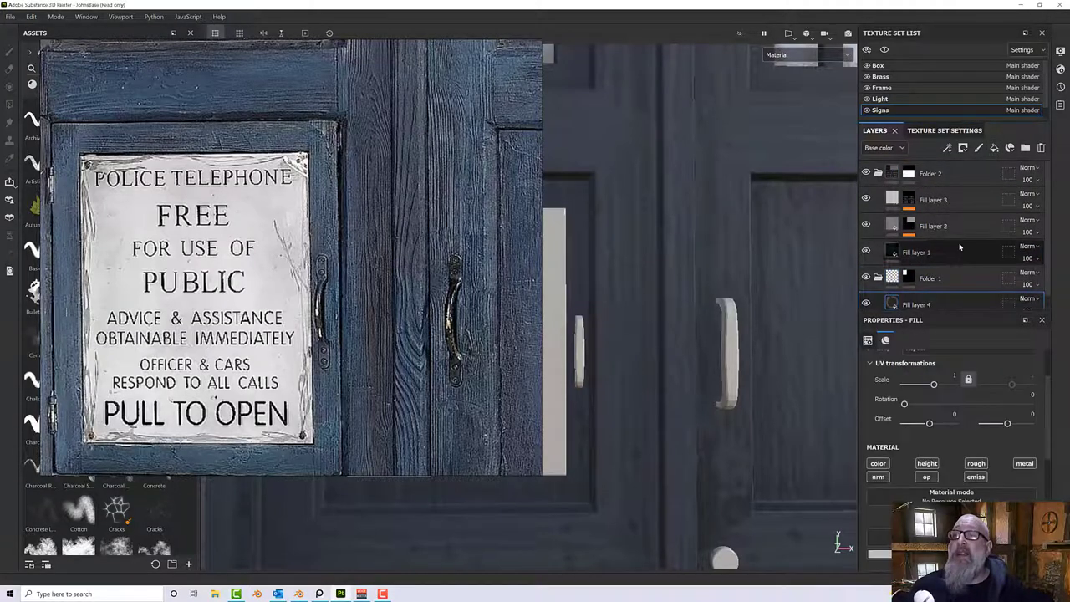
click(879, 553)
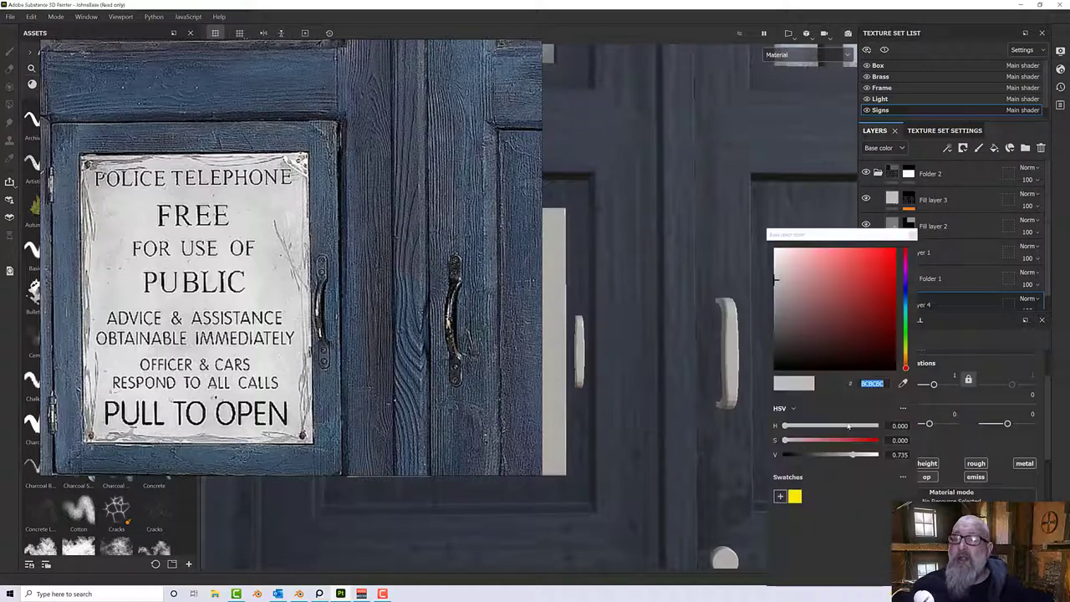
drag(819, 356, 747, 376)
click(762, 398)
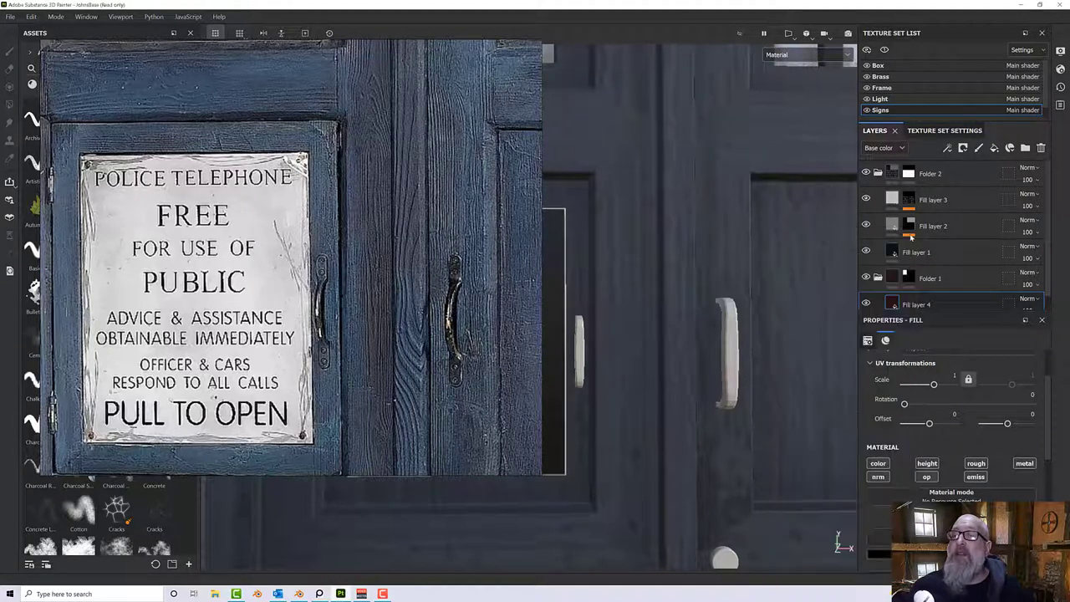
Give Fill layer 4 a black mask and stamp the text PULL TO OPEN near the notice panel's lower edge at brush size 26.43.
right_click(914, 306)
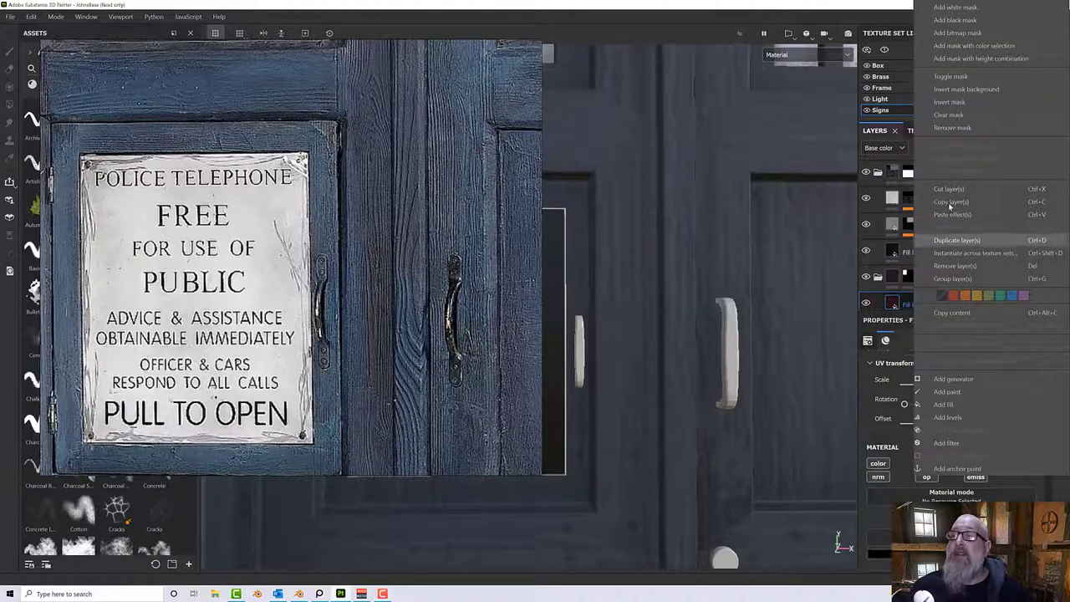
click(953, 32)
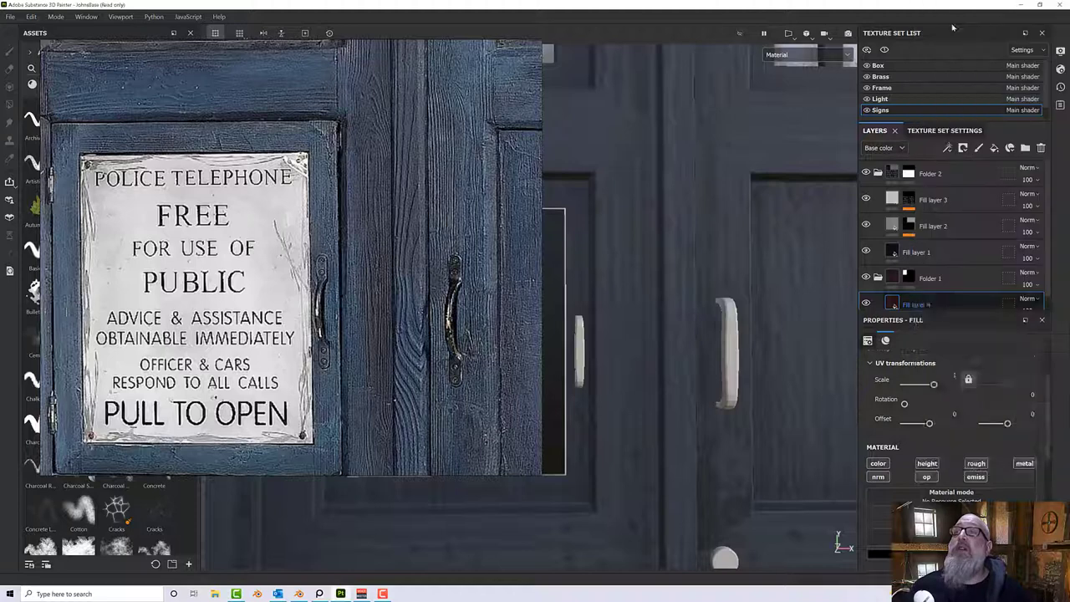
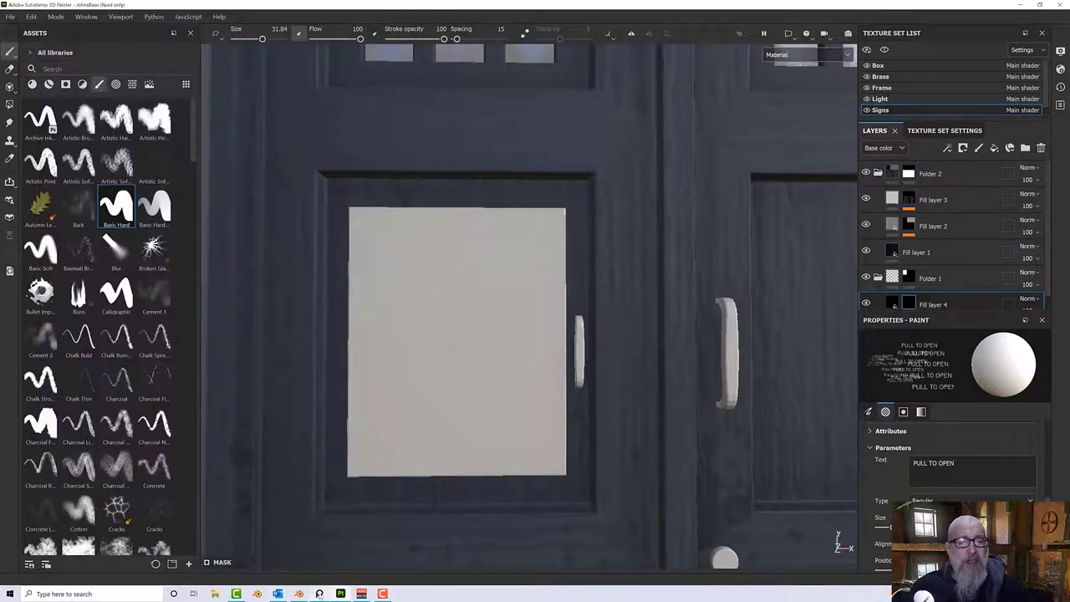
click(340, 594)
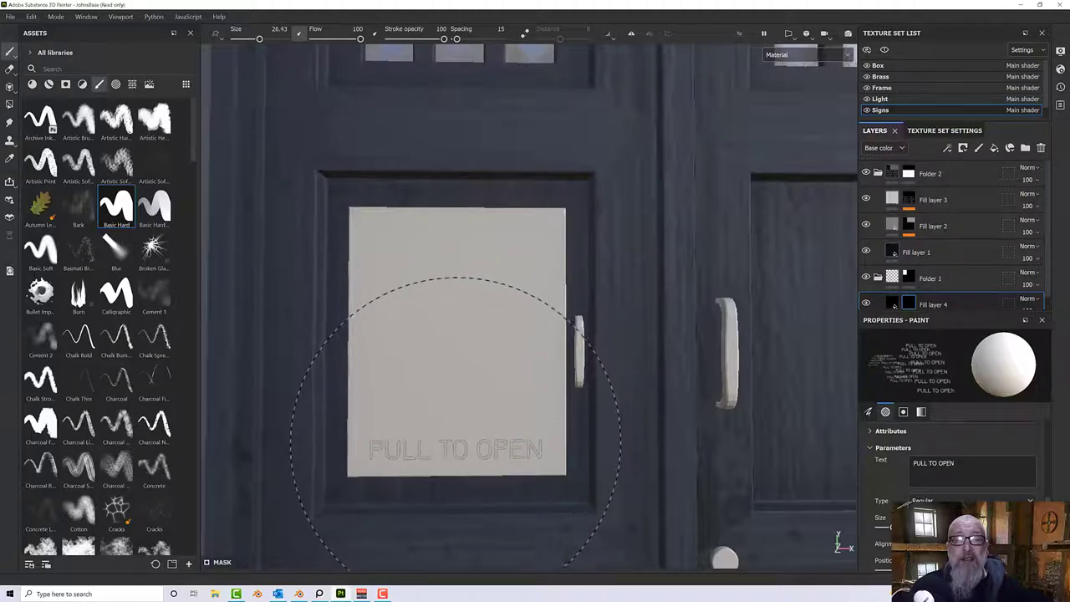
click(458, 439)
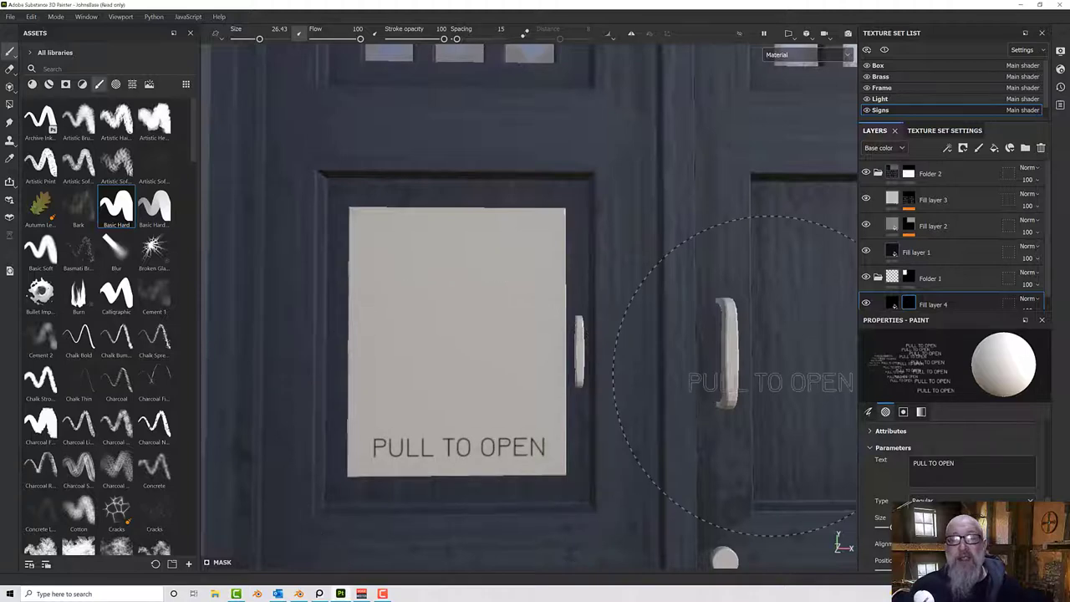
Set the type of the PULL TO OPEN stamp text to Bold.
scroll(962, 489, down, 2)
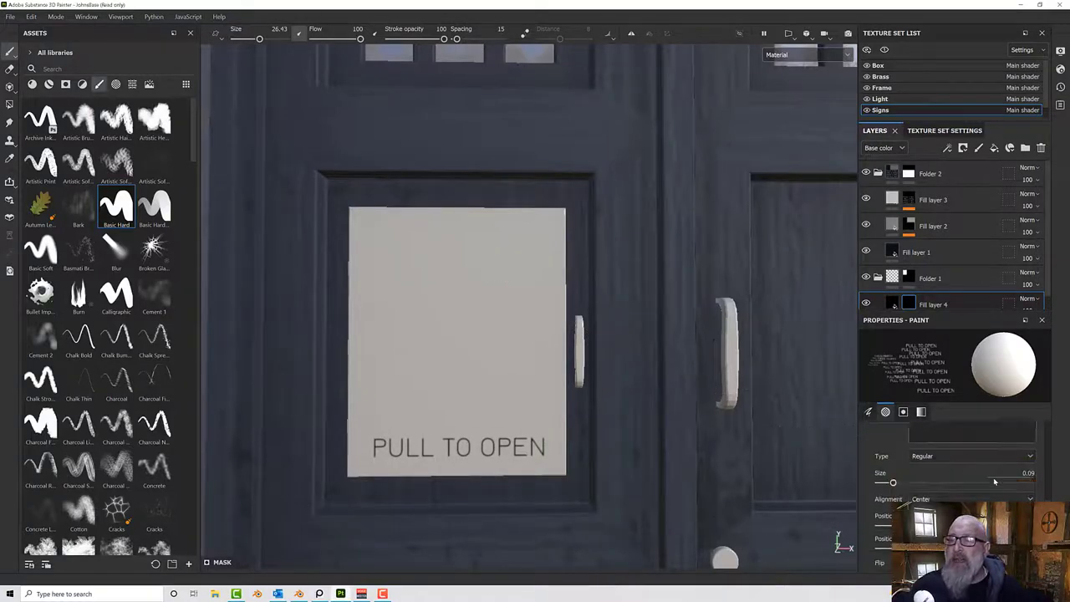
scroll(953, 468, down, 2)
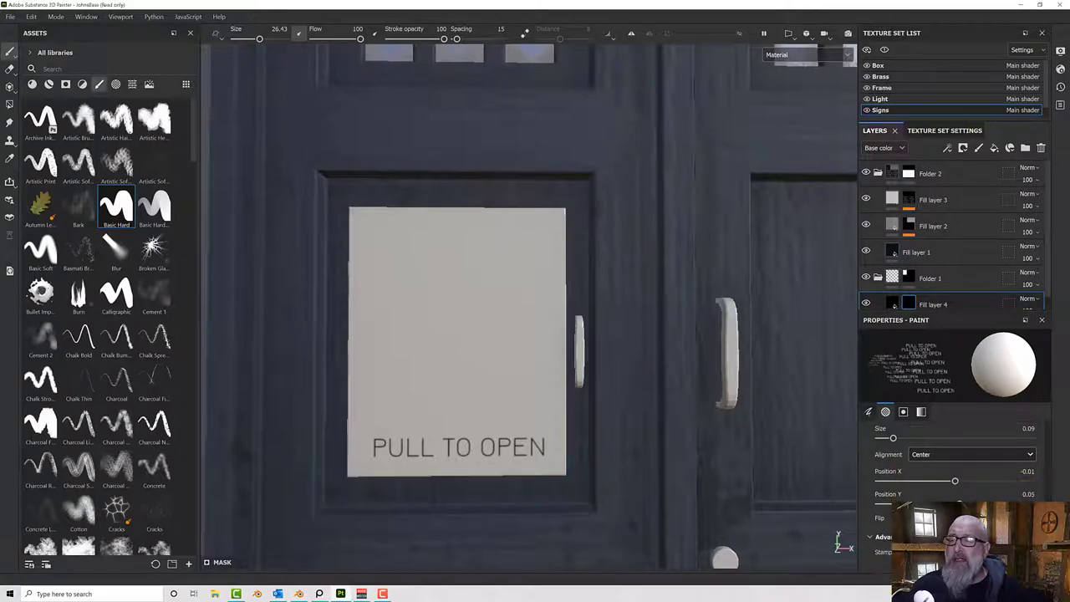
scroll(953, 468, down, 2)
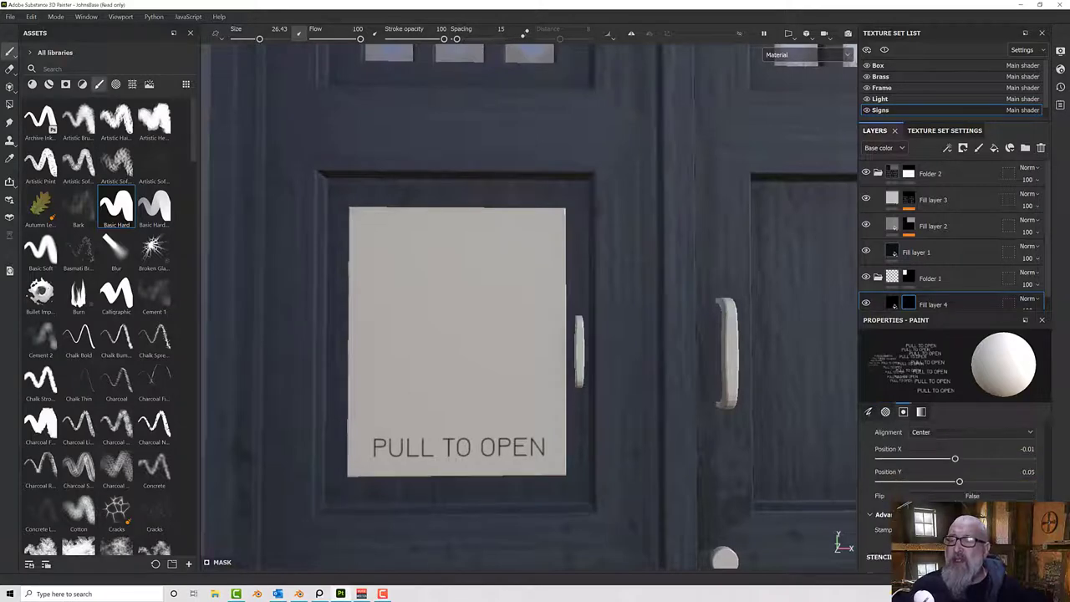
scroll(907, 505, up, 3)
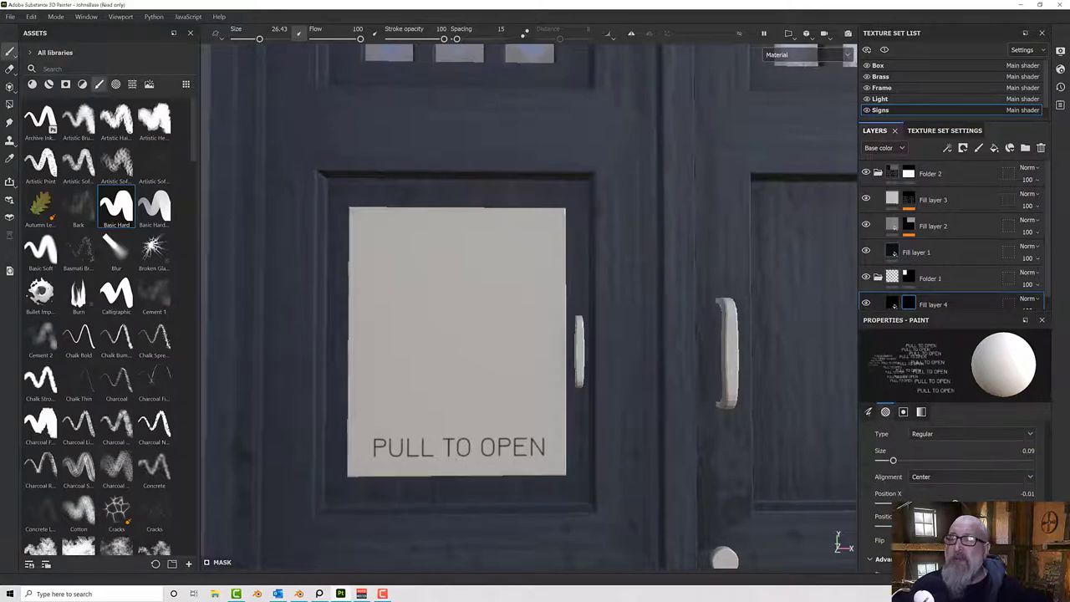
scroll(905, 504, up, 1)
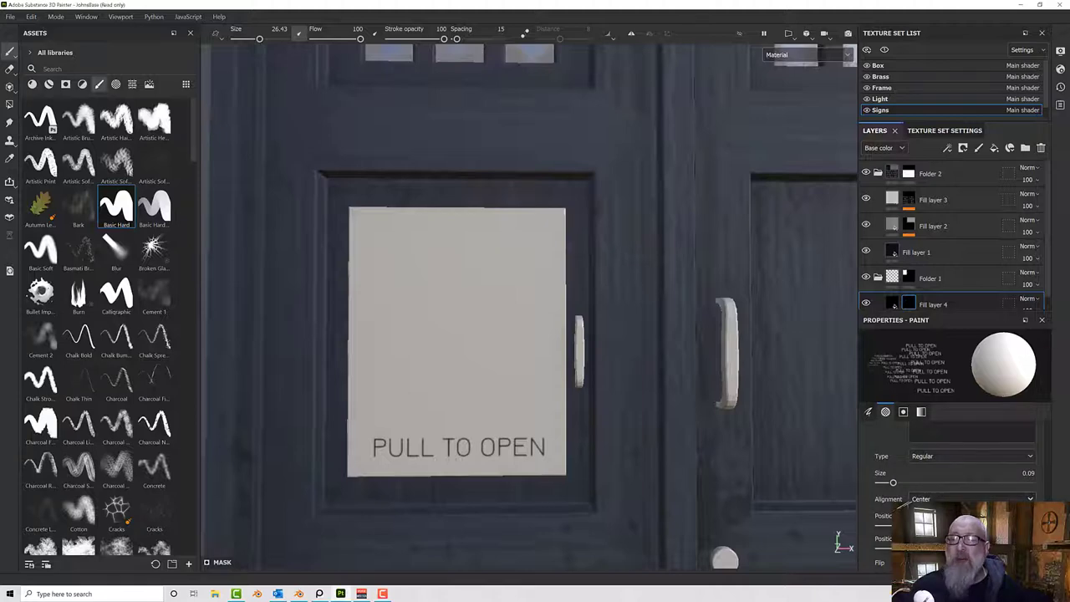
click(935, 459)
click(923, 483)
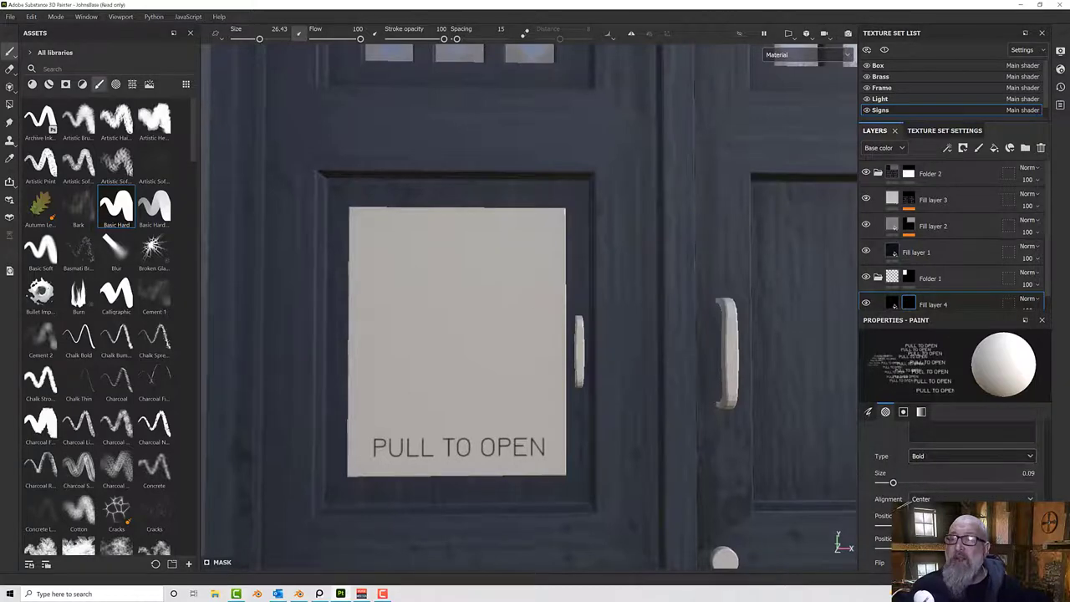
Replace Fill layer 4's painted mask with a fresh black mask and stamp the bold PULL TO OPEN near the white sign's bottom edge.
key(ctrl+z)
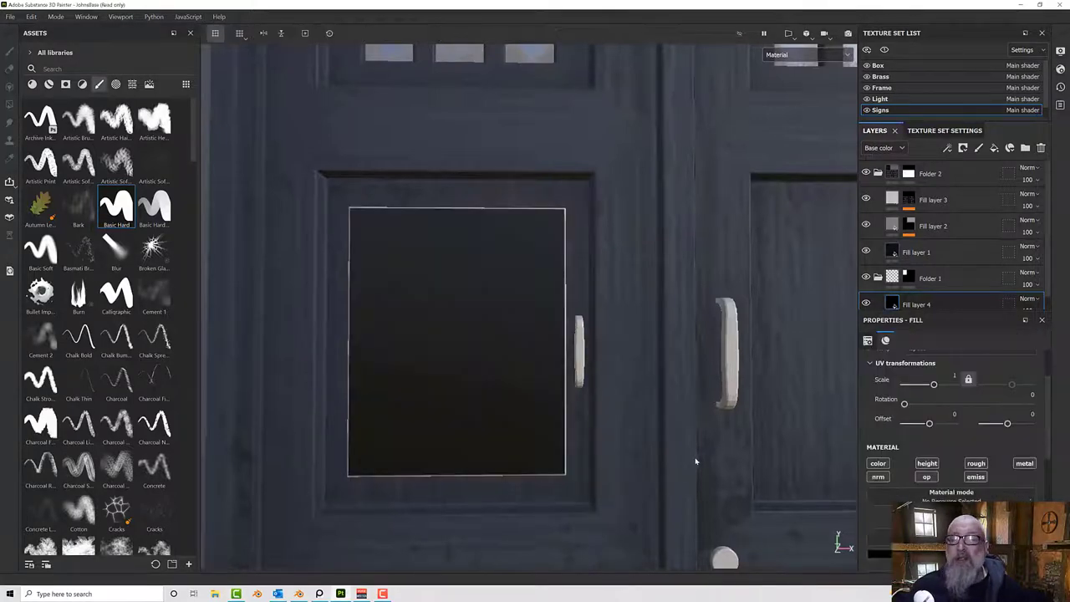
right_click(916, 302)
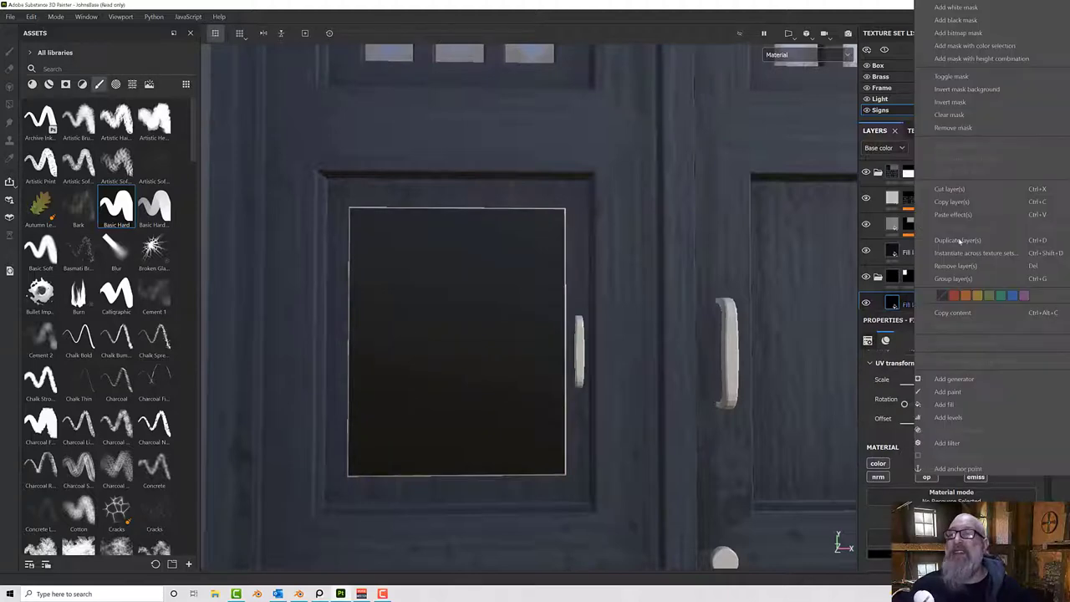
click(958, 32)
right_click(907, 303)
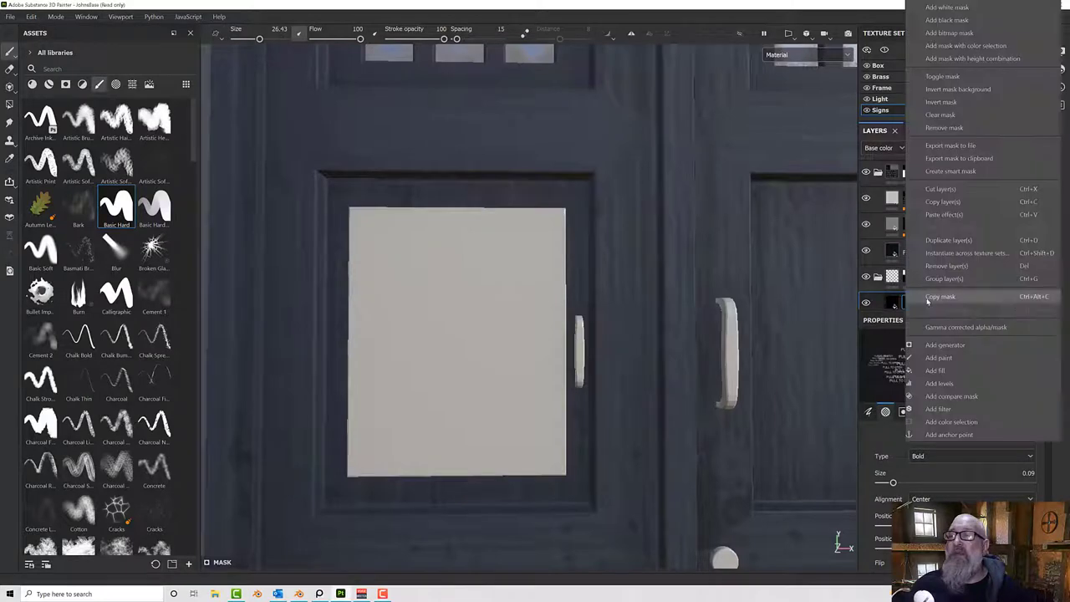
click(942, 359)
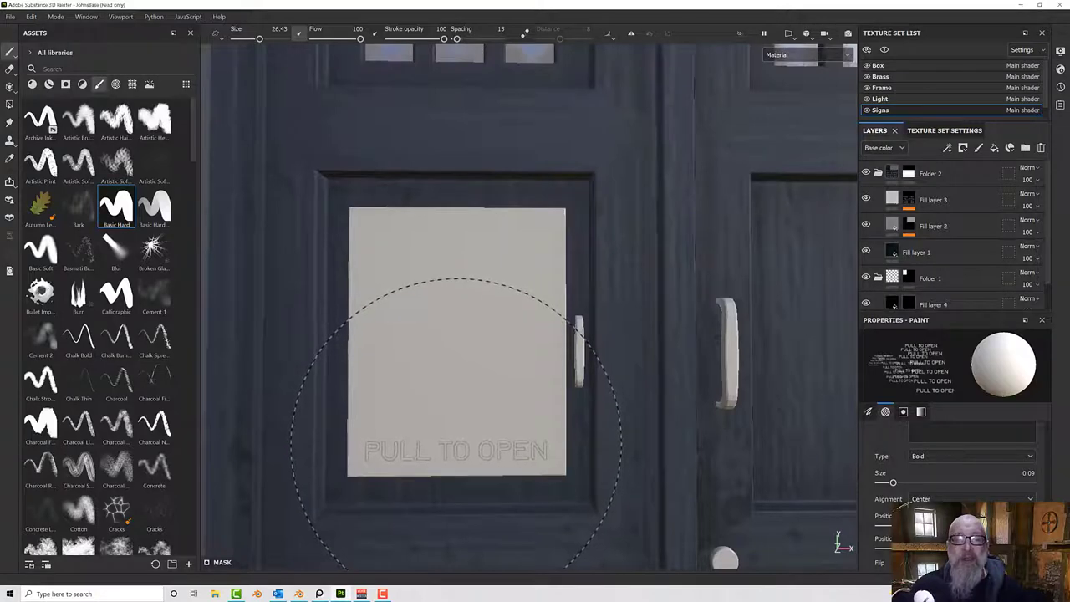
click(456, 451)
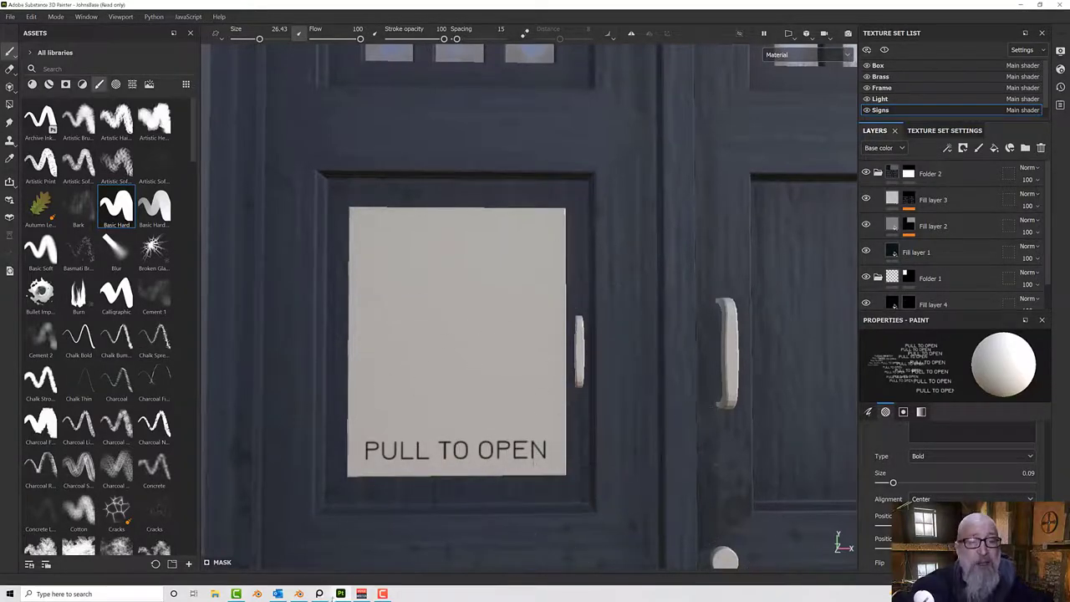
Consult the sign reference image and stamp the word FREE centred on the upper part of the white sign.
click(337, 594)
click(337, 594)
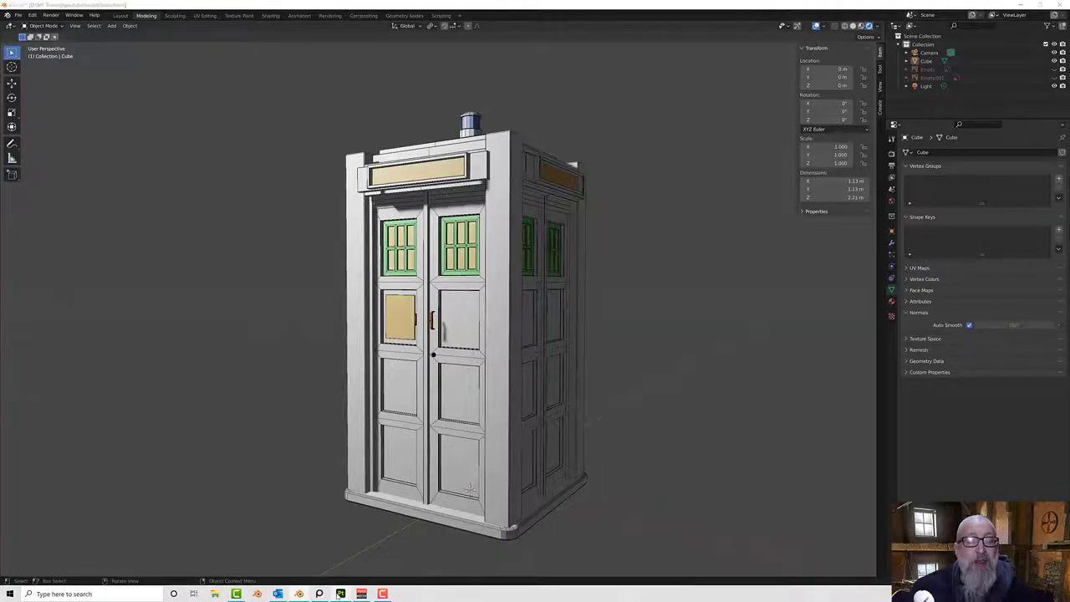
click(319, 594)
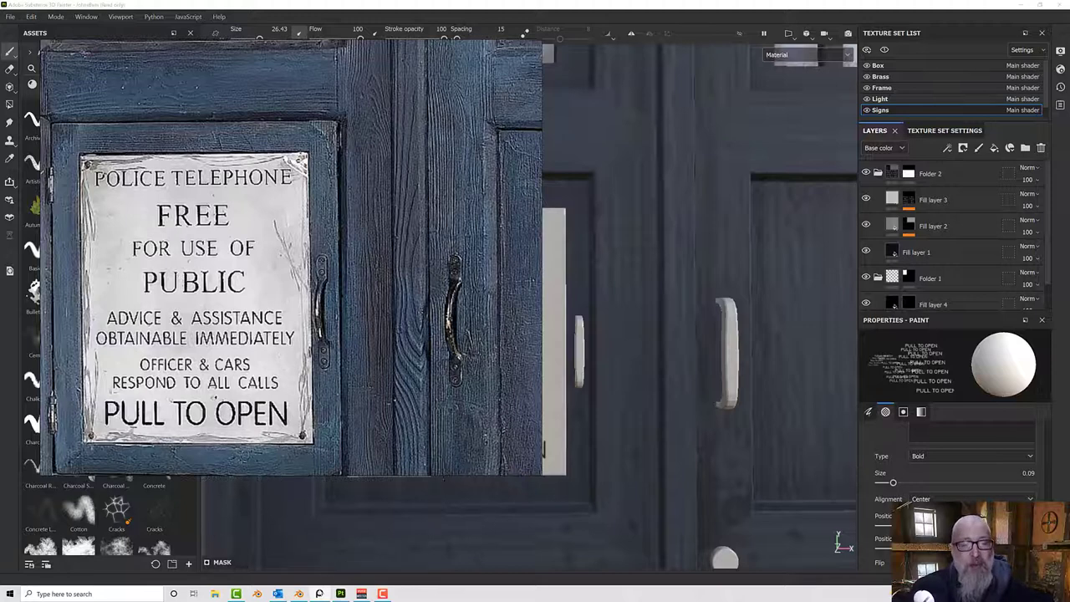
click(321, 593)
scroll(983, 459, up, 1)
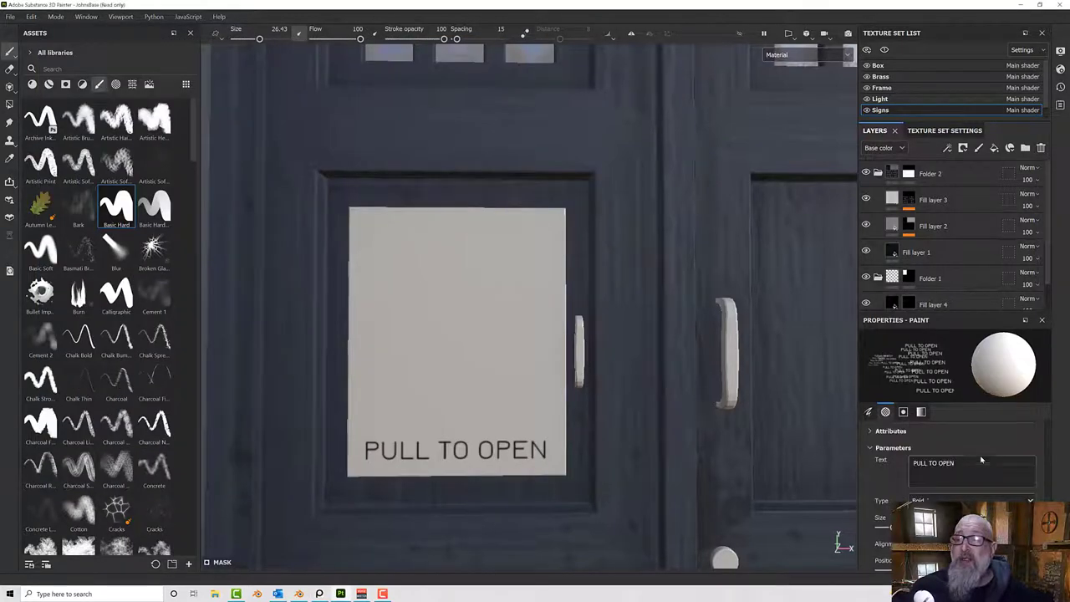
drag(954, 463, 884, 465)
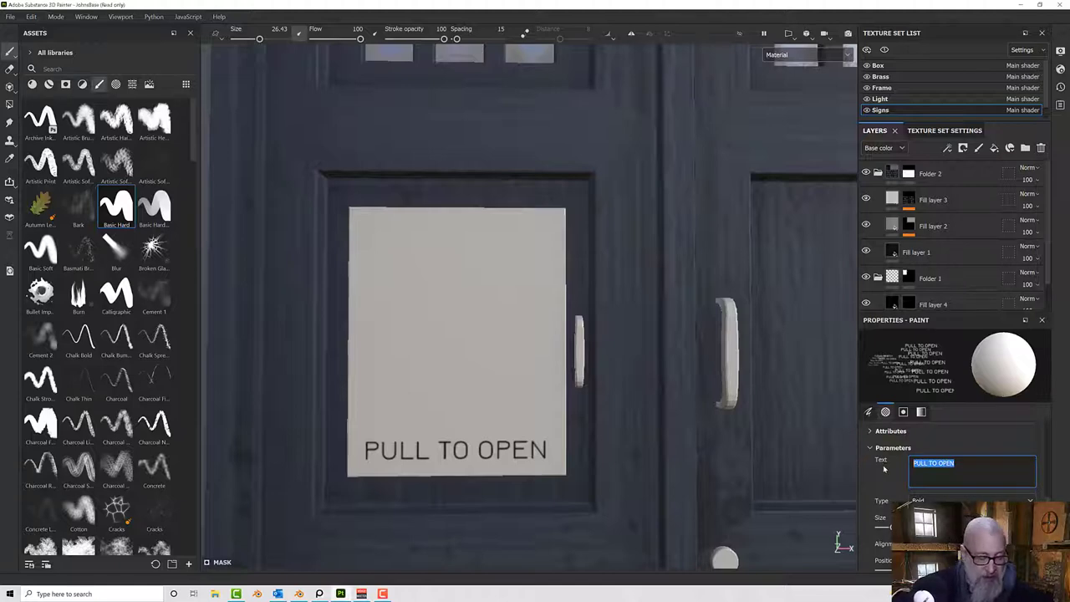
text(FREE)
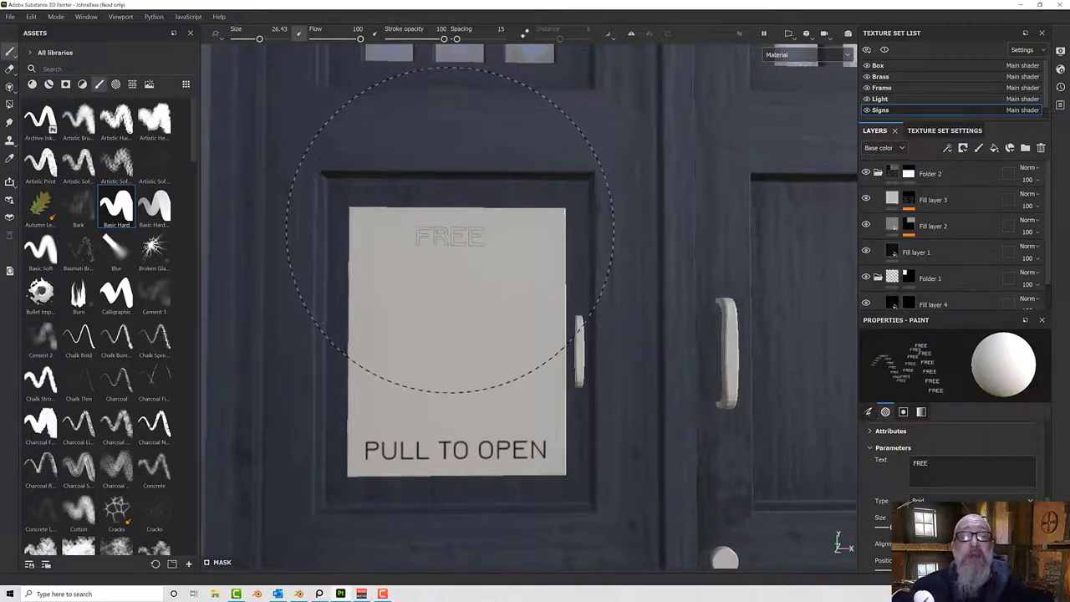
click(451, 255)
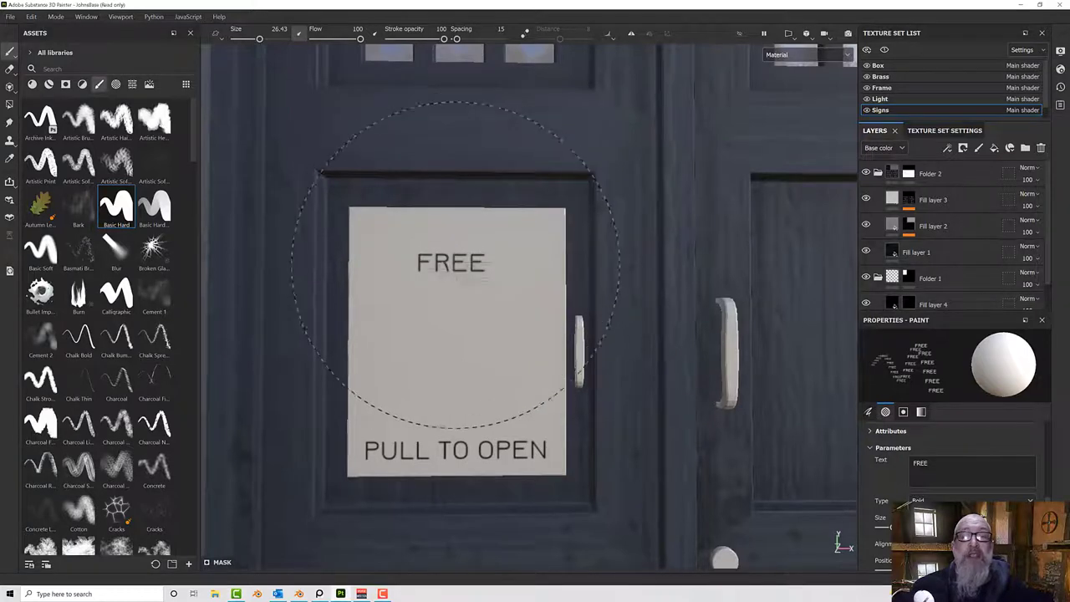
Change the stamp text to PUBLIC and, following the reference image, stamp it centred below FREE with a line's gap.
click(913, 462)
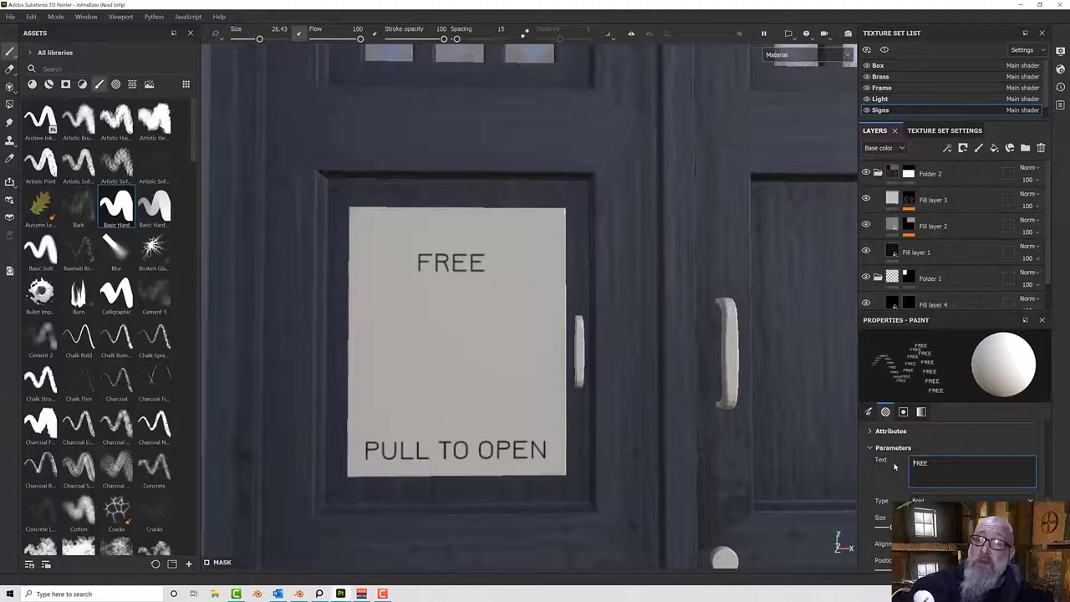
key(ctrl+a)
key(BackSpace)
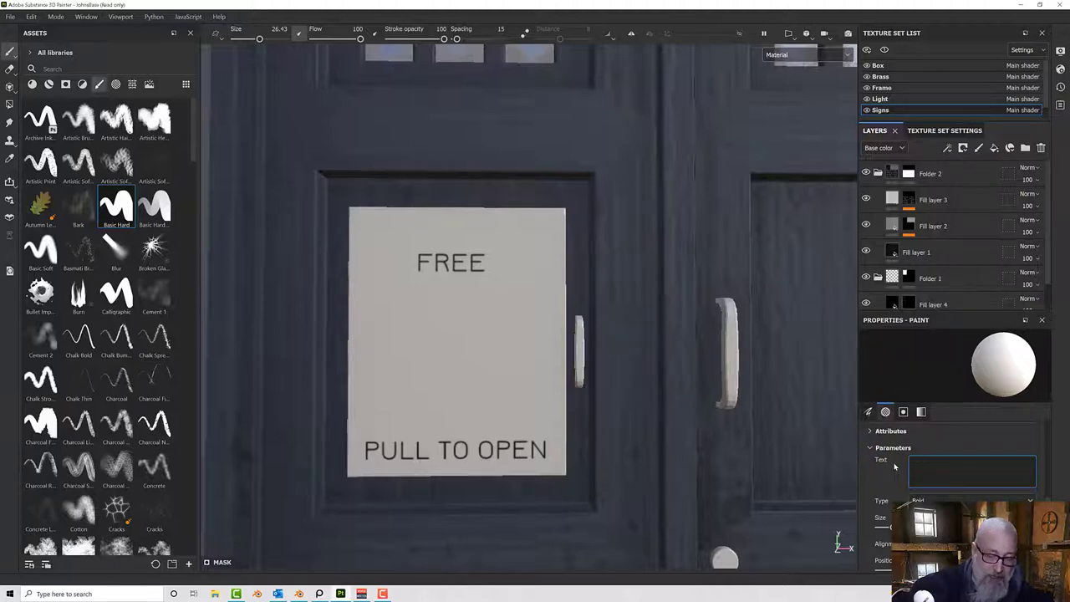
text(PUBLIC)
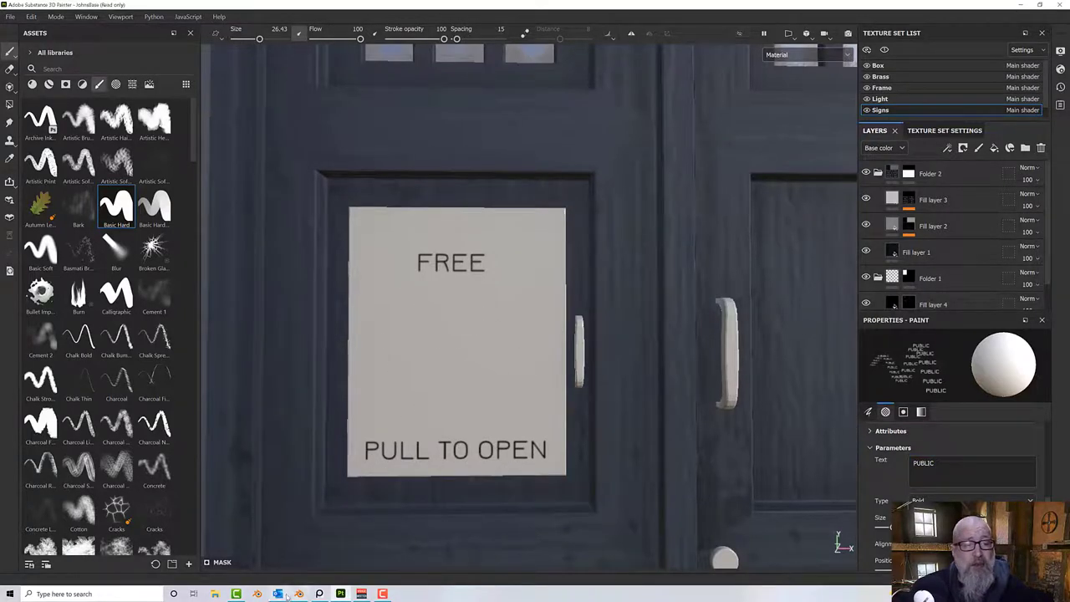
click(321, 595)
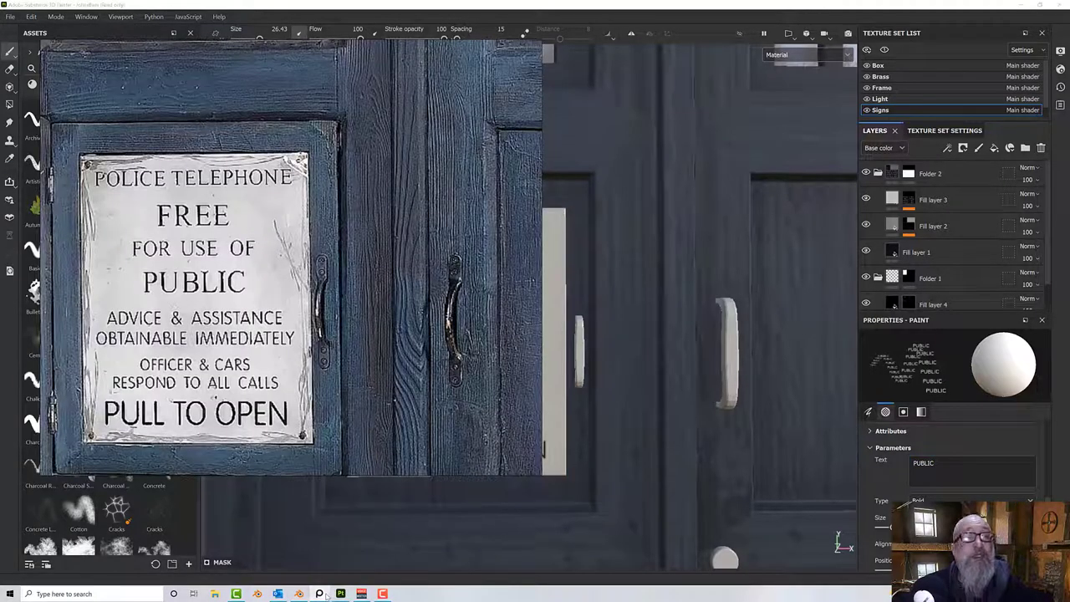
click(321, 594)
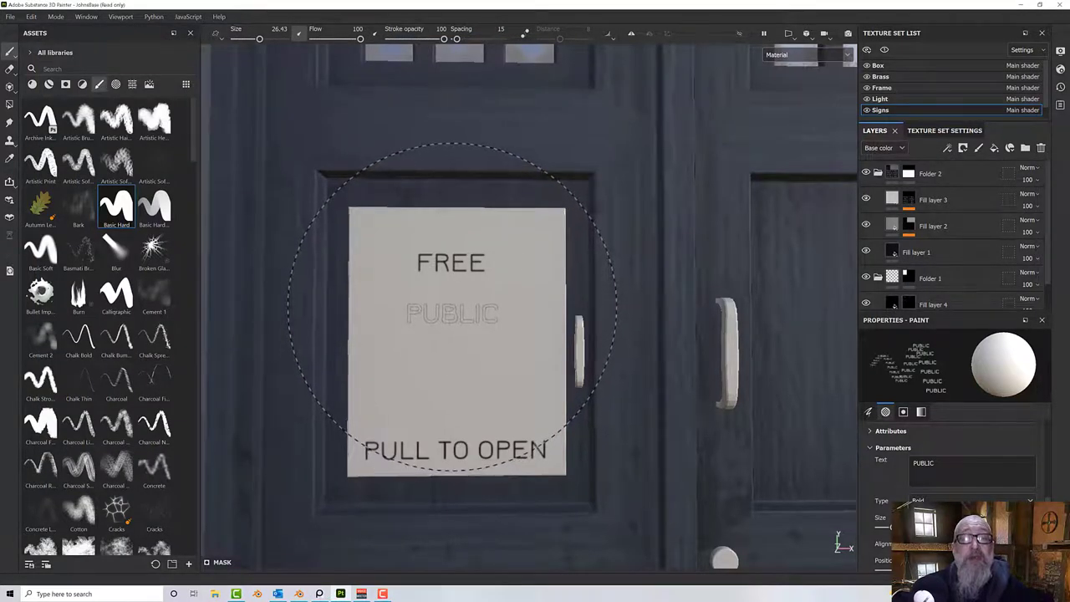
click(452, 312)
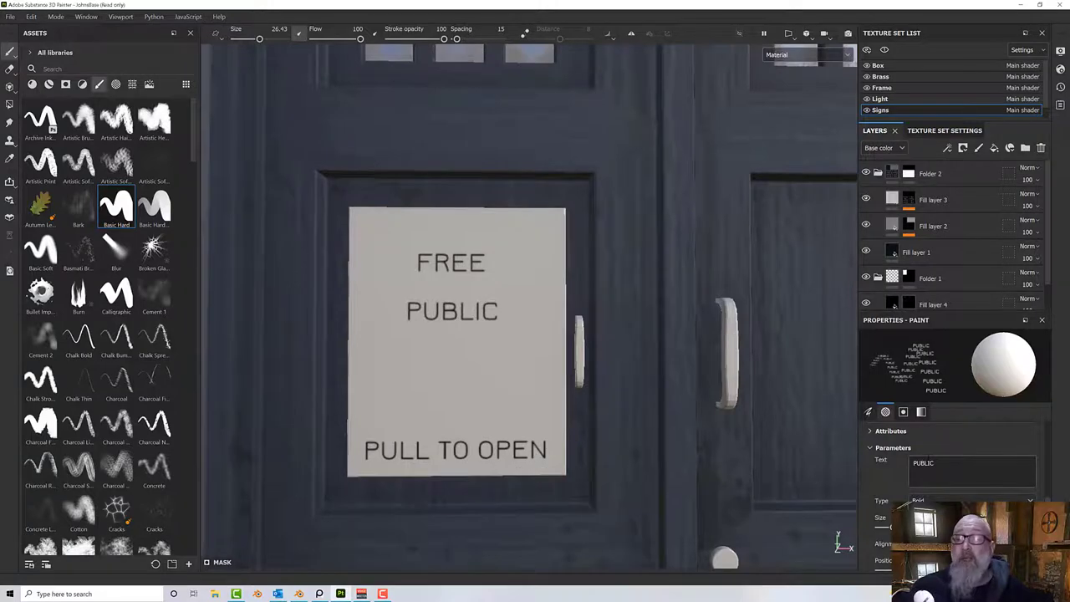
Change the stamp text to POLICE TELEPHONE.
double_click(928, 462)
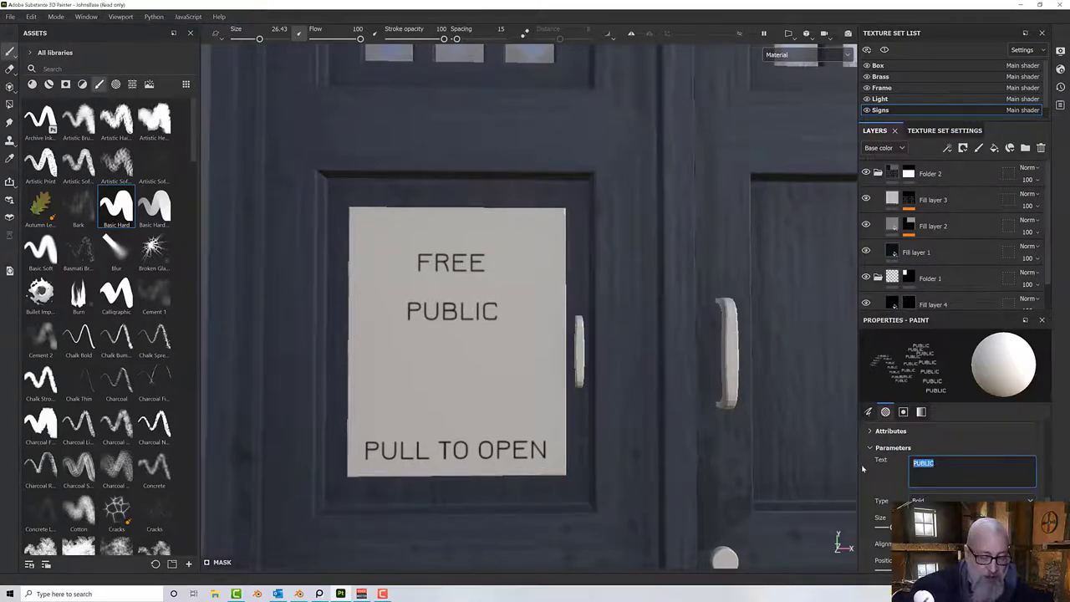
text(PLOICE)
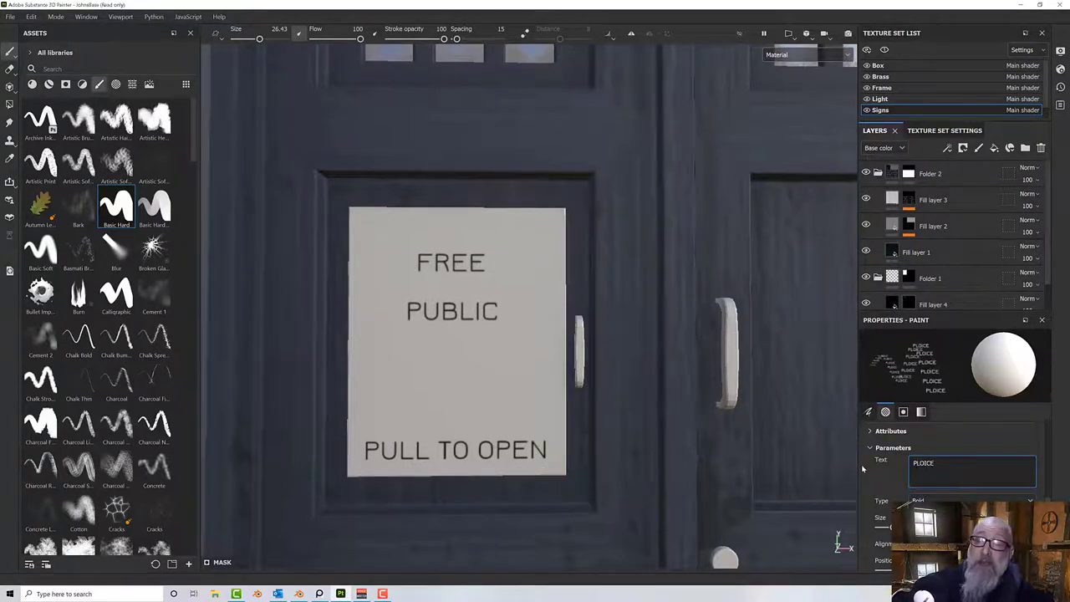
key(BackSpace)
key(BackSpace)
key(BackSpace)
key(BackSpace)
key(BackSpace)
key(BackSpace)
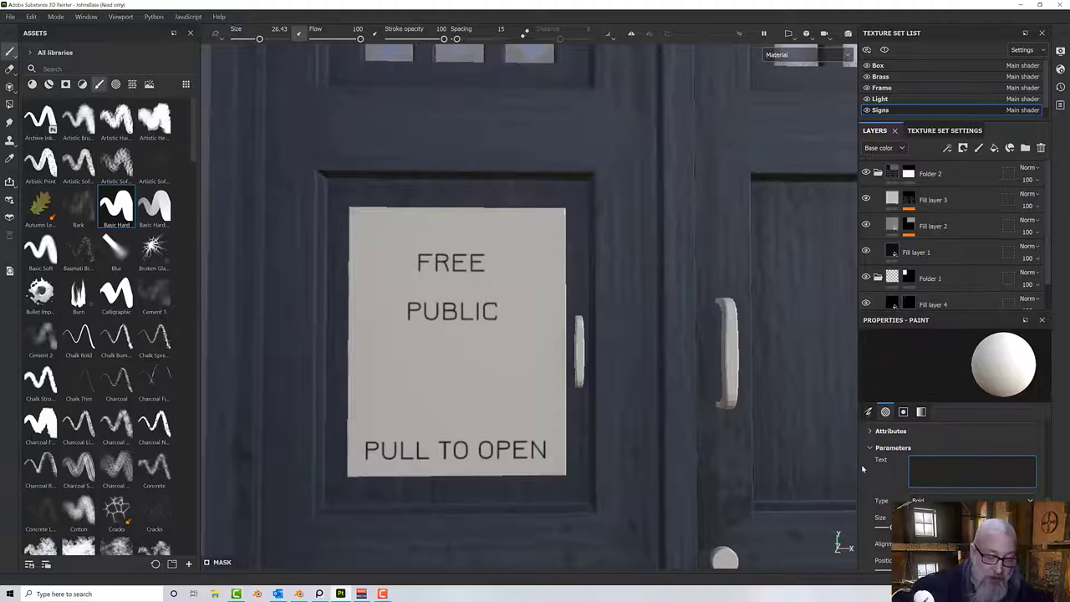
text(POLICE TE)
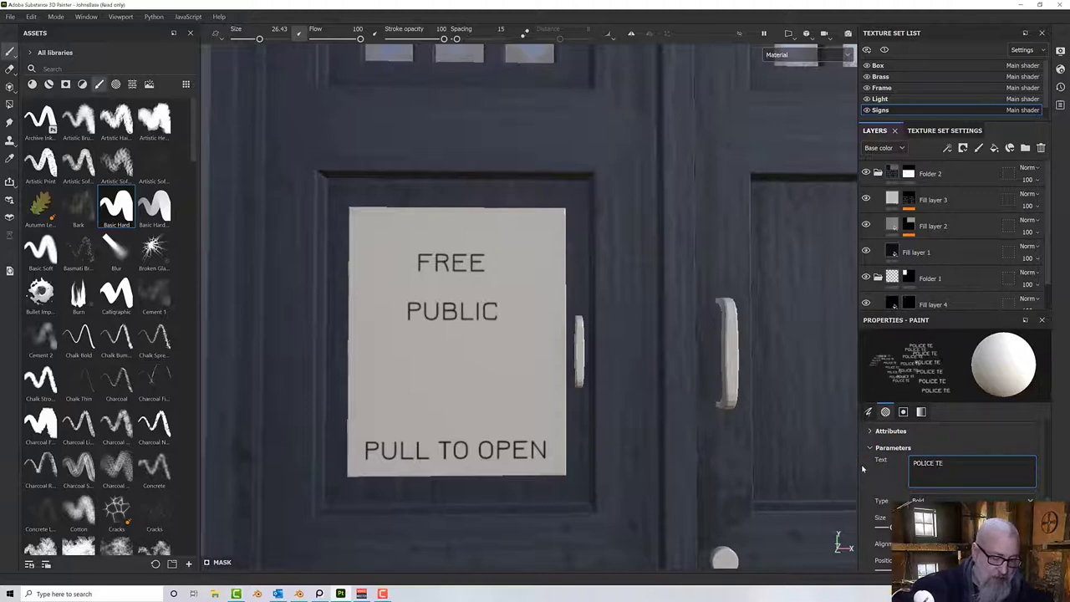
text(LEPHONE)
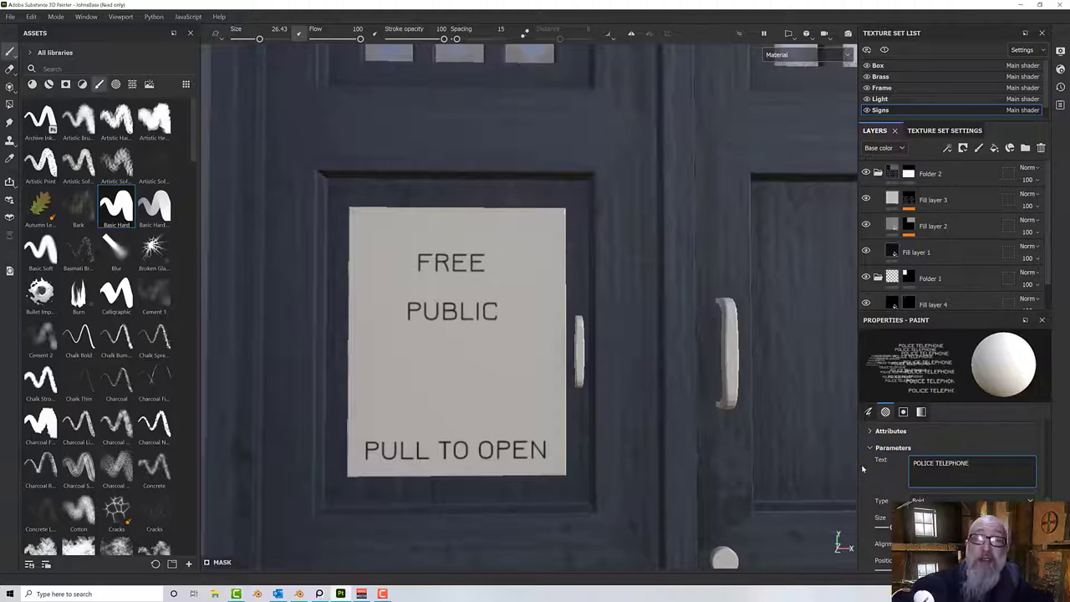
Reduce the brush size to 19.02 so the POLICE TELEPHONE stamp fits the sign's width.
key(bracketleft)
key(bracketleft)
key(bracketleft)
key(bracketleft)
key(bracketleft)
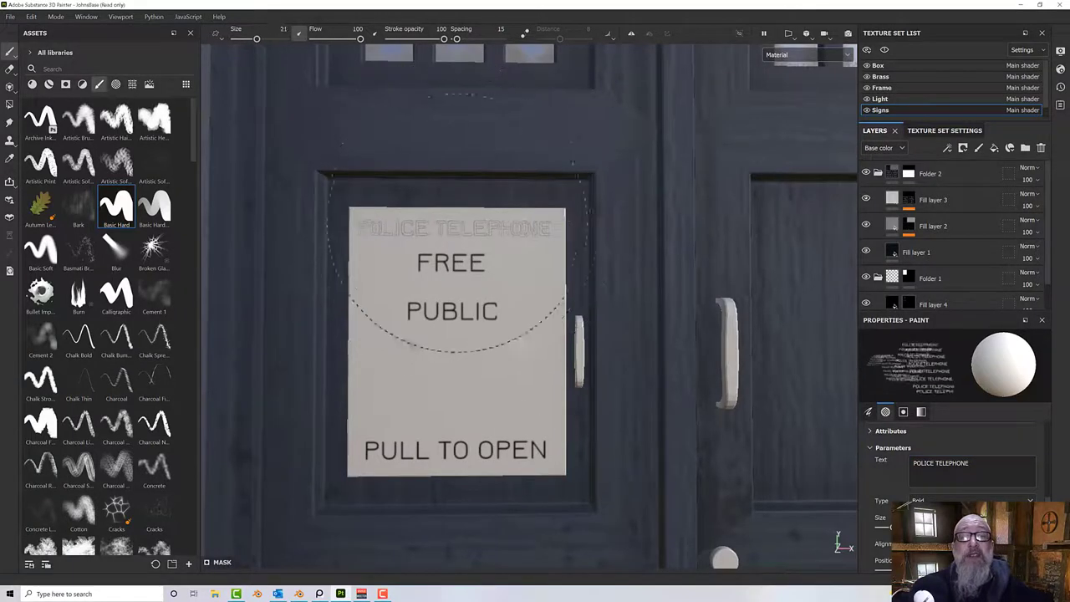
key(bracketleft)
key(bracketleft)
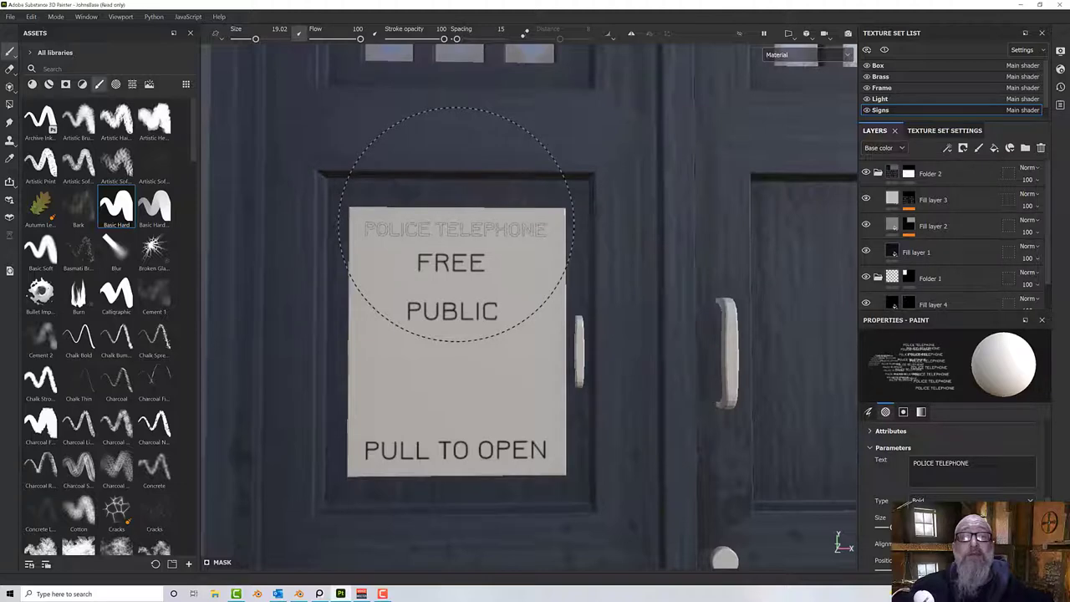
Undo a trial stamp of POLICE TELEPHONE in Bold and stamp it in Regular type above FREE.
click(456, 225)
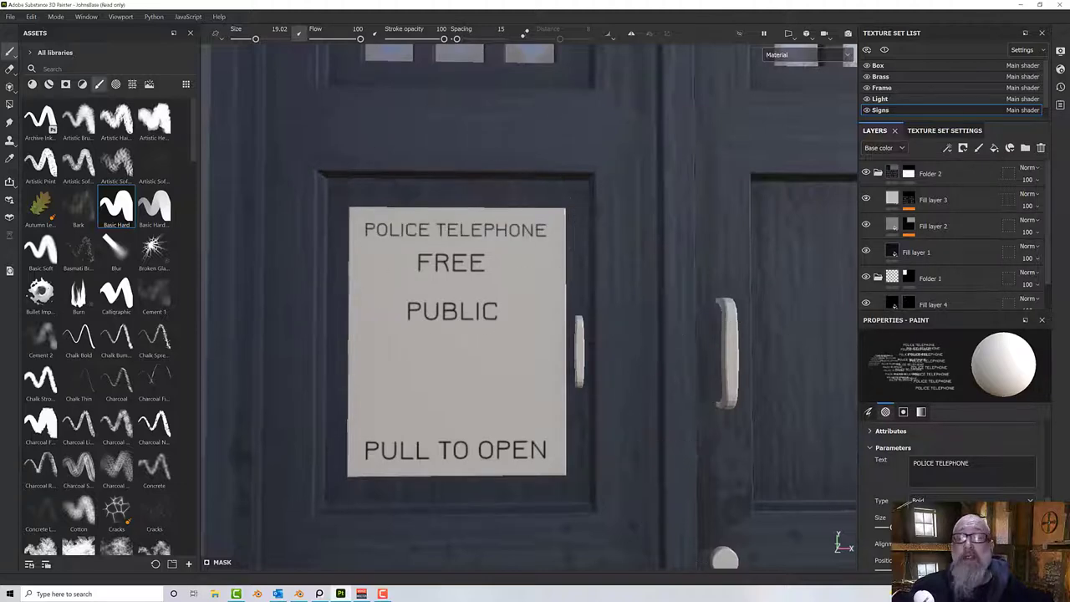
key(ctrl+z)
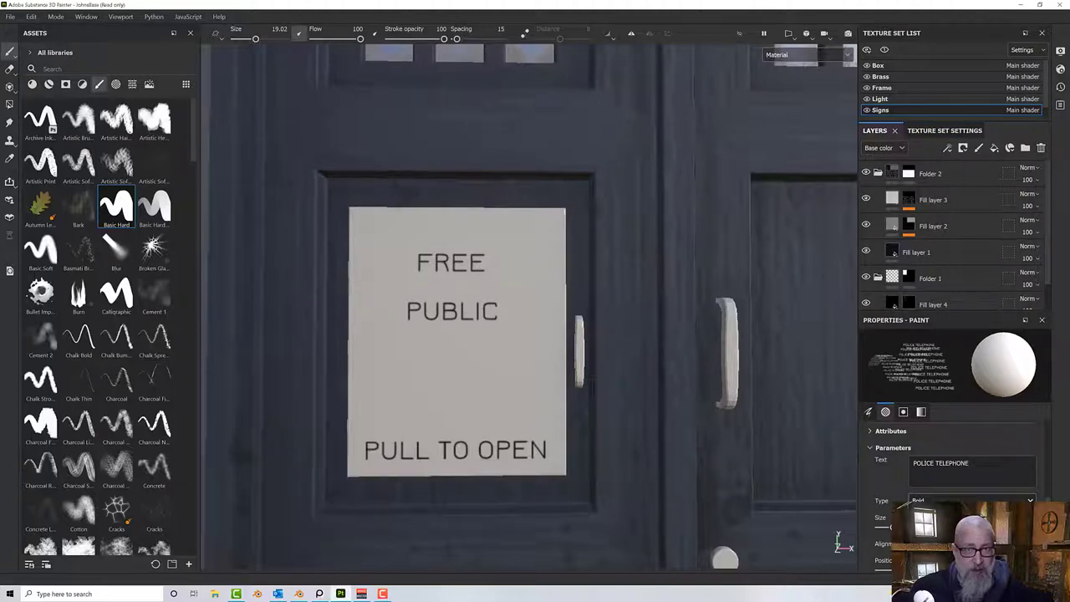
click(927, 511)
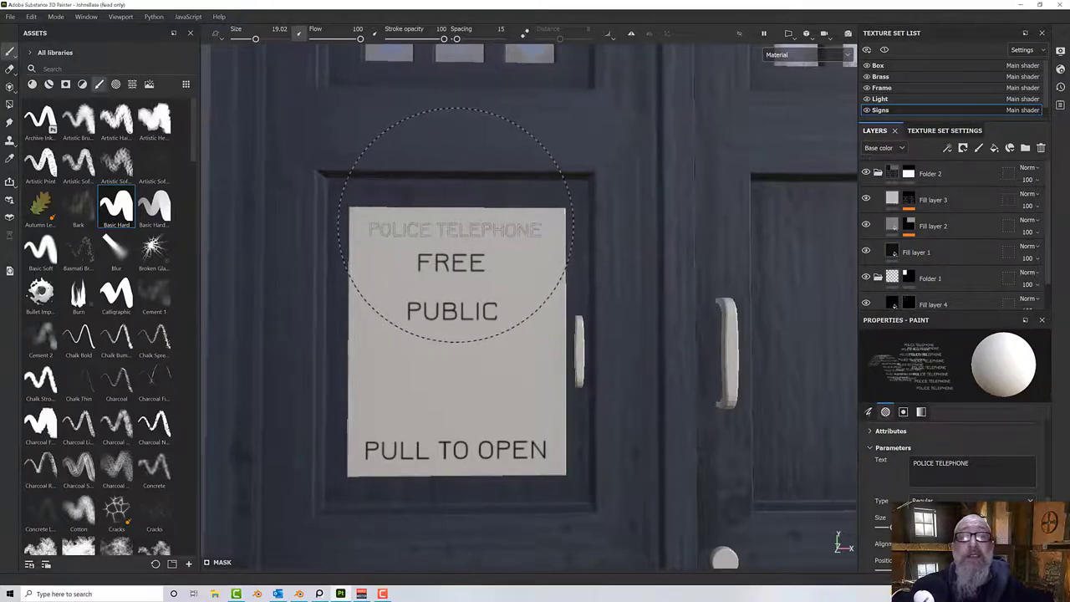
click(454, 230)
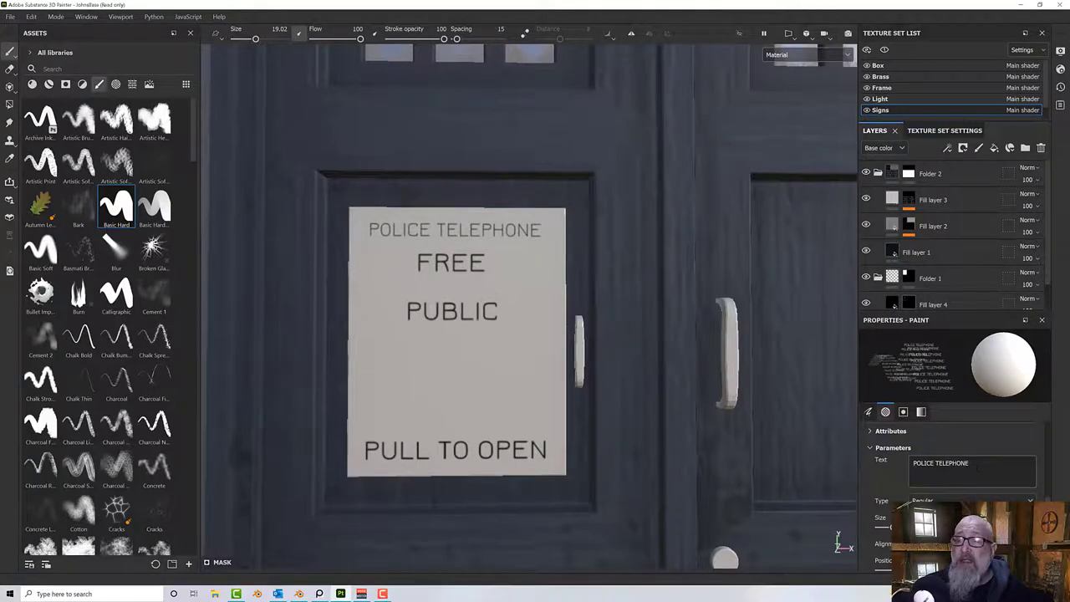
Change the stamp text to FOR USE OF and stamp it centred between FREE and PUBLIC.
key(ctrl+a)
text(F)
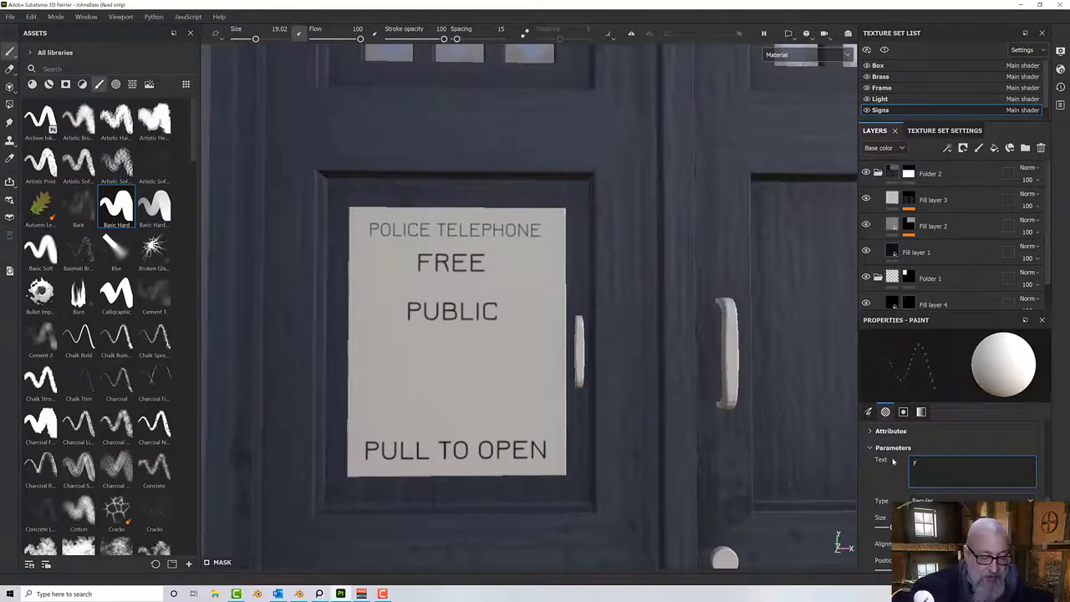
text(OR USE OF)
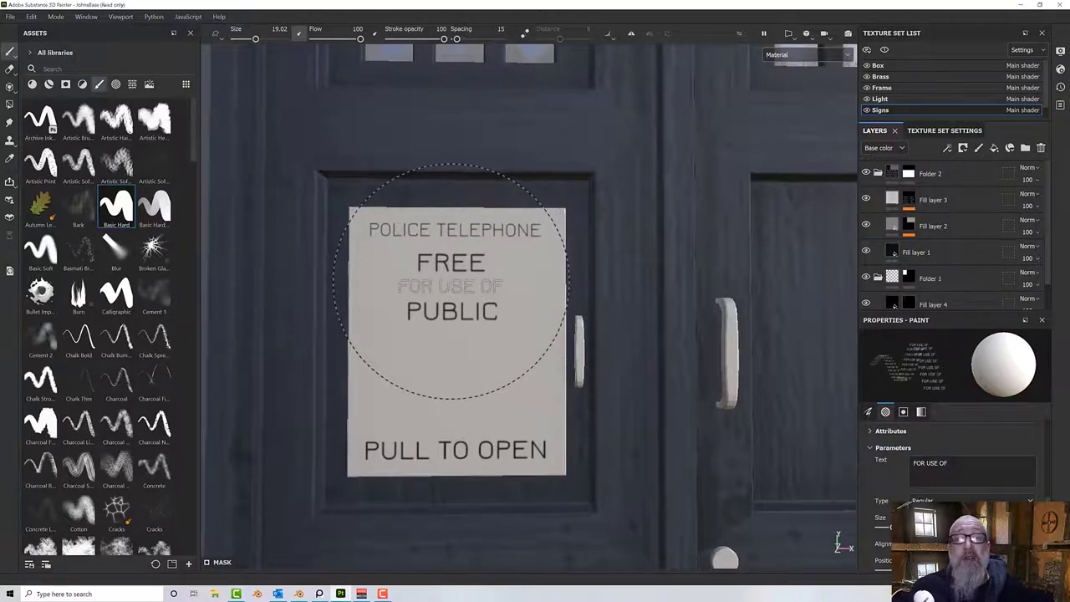
click(452, 281)
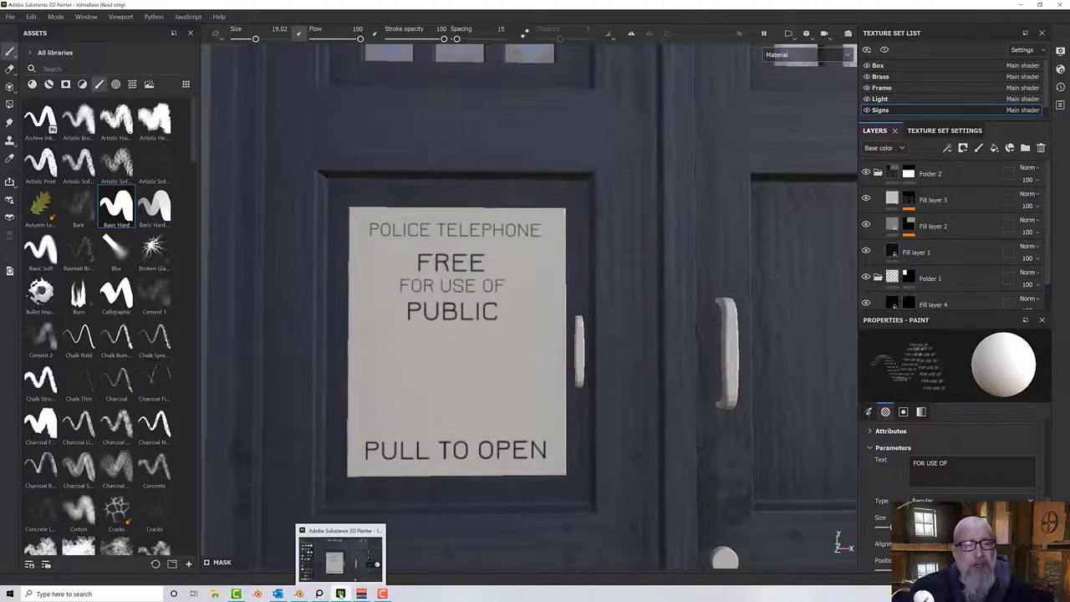
Bring up the reference photo and replace the stamp text with ADVICE & ASSISTANCE.
click(340, 594)
click(340, 593)
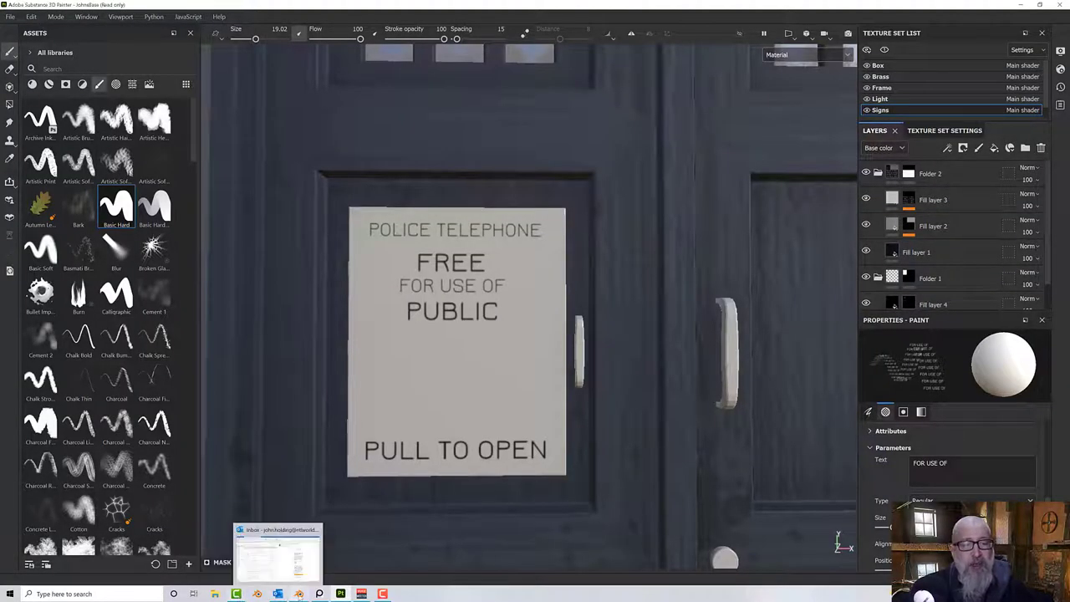
click(319, 593)
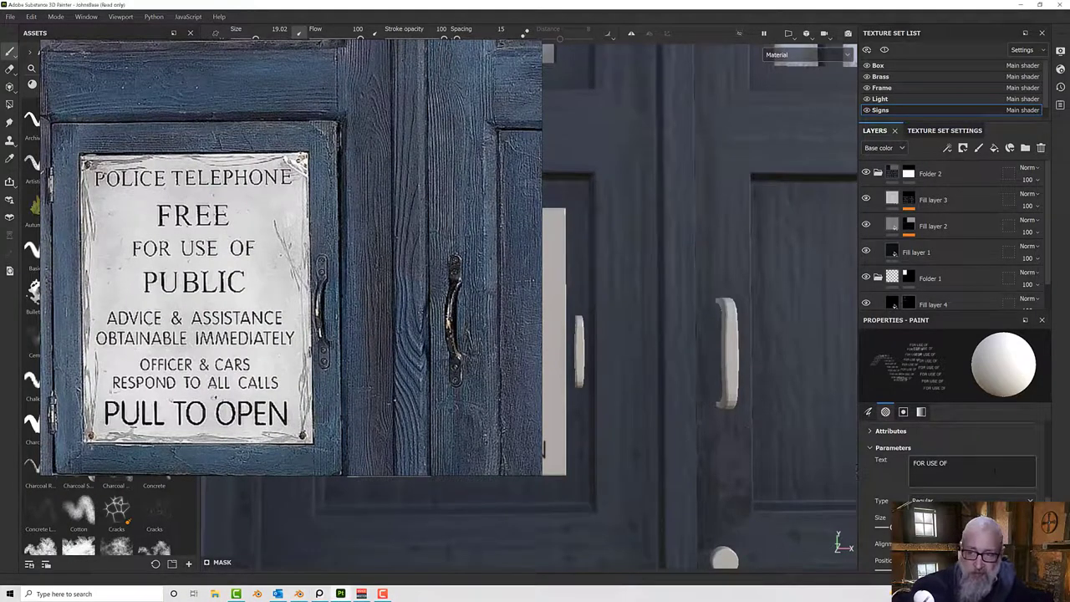
drag(995, 470, 909, 463)
text(A)
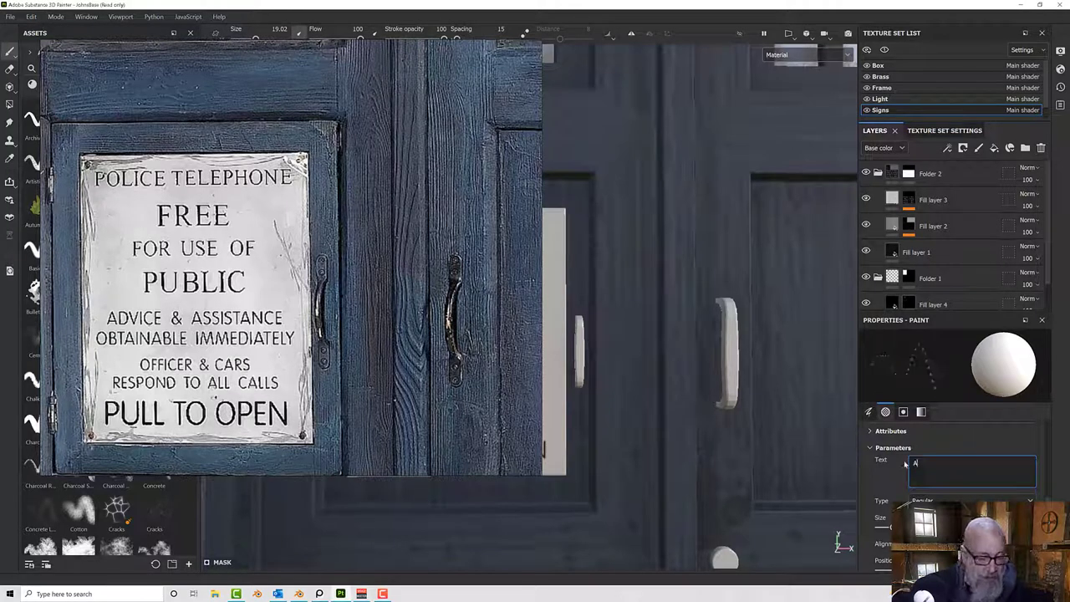
text(DC)
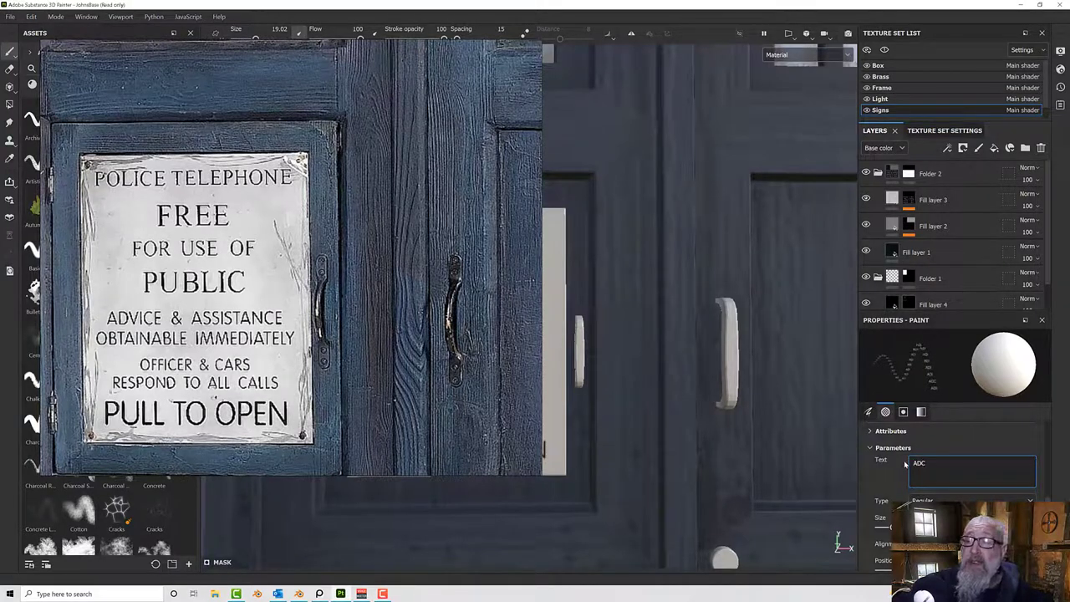
text(I)
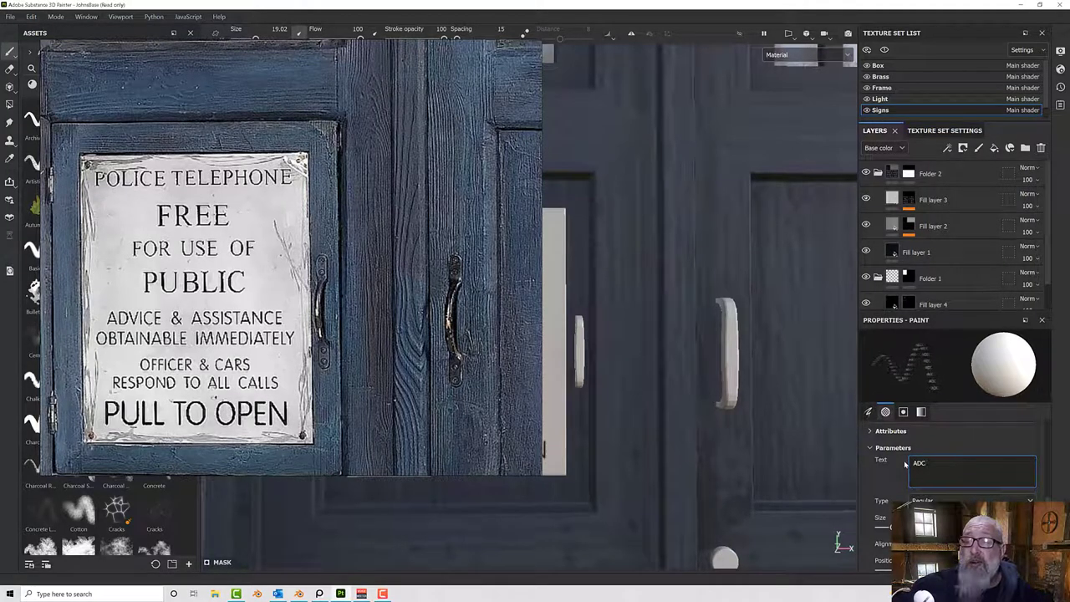
text(CE)
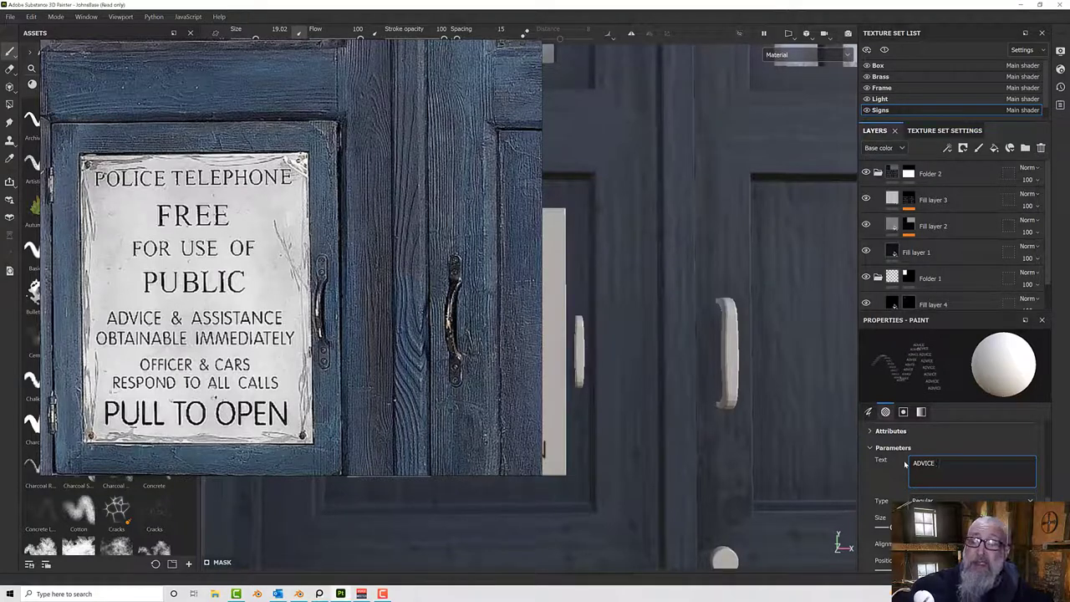
text( & ASSI)
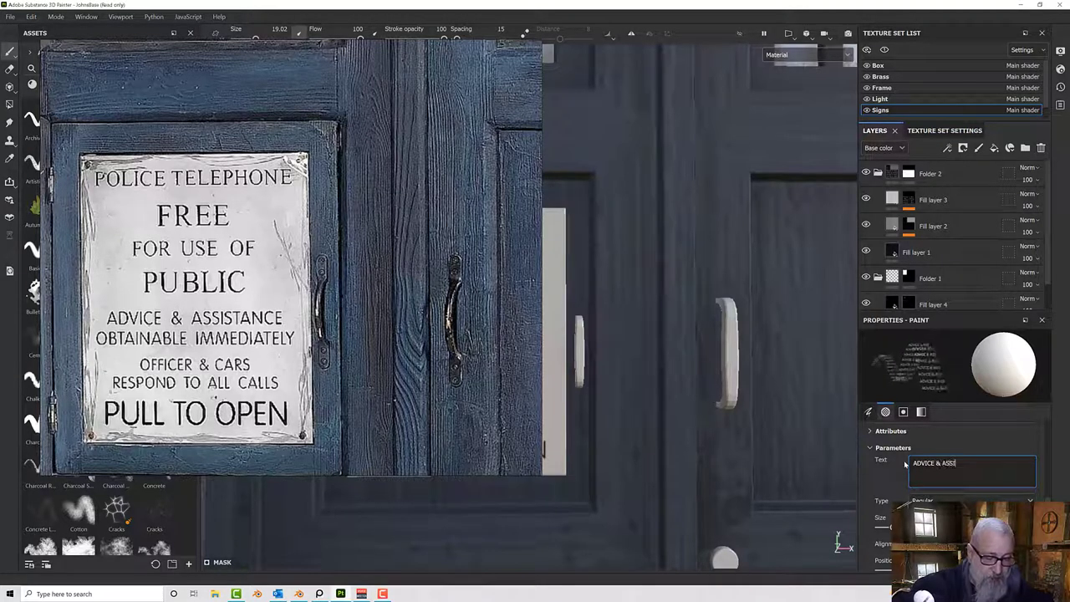
text(STANC)
text(E)
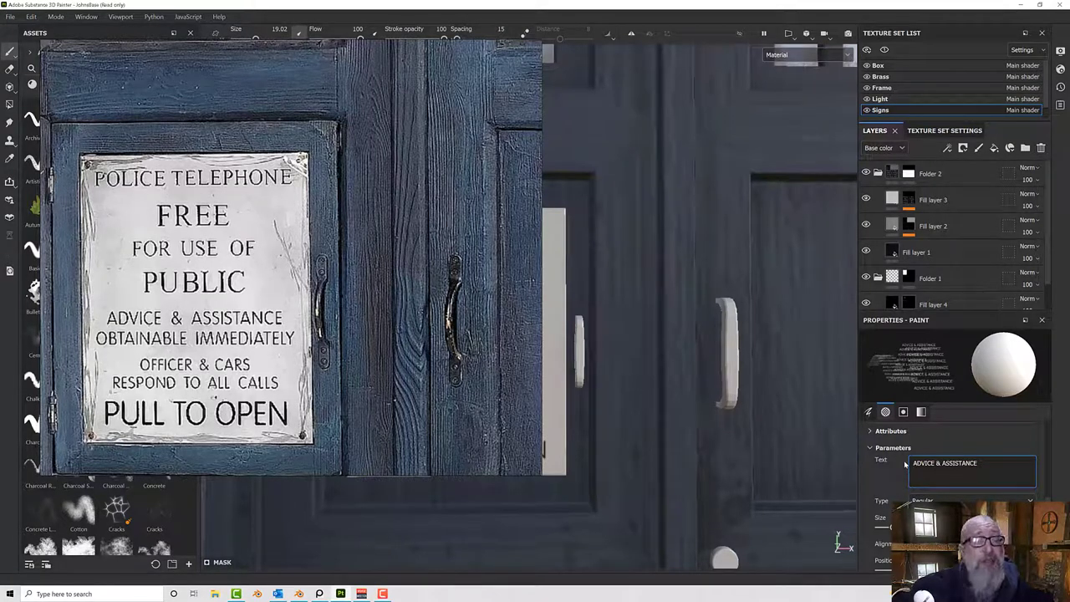
Add a second line reading OBATINABLE IMMEDIATELY to the stamp text.
key(Return)
text(OBATINABV)
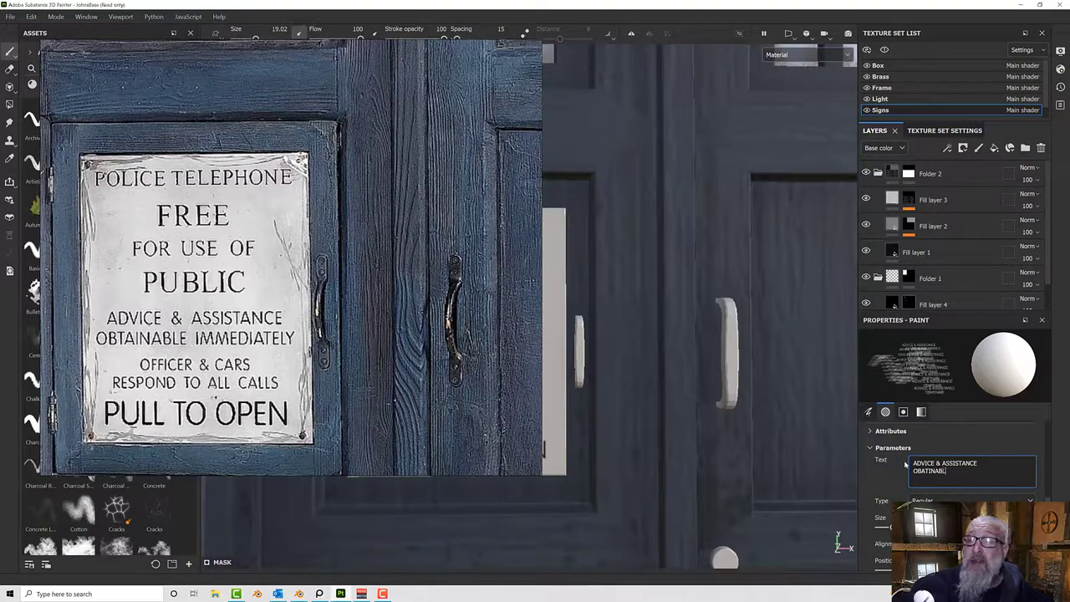
key(BackSpace)
key(BackSpace)
key(BackSpace)
key(BackSpace)
key(BackSpace)
key(BackSpace)
text(TAINABLE IMME)
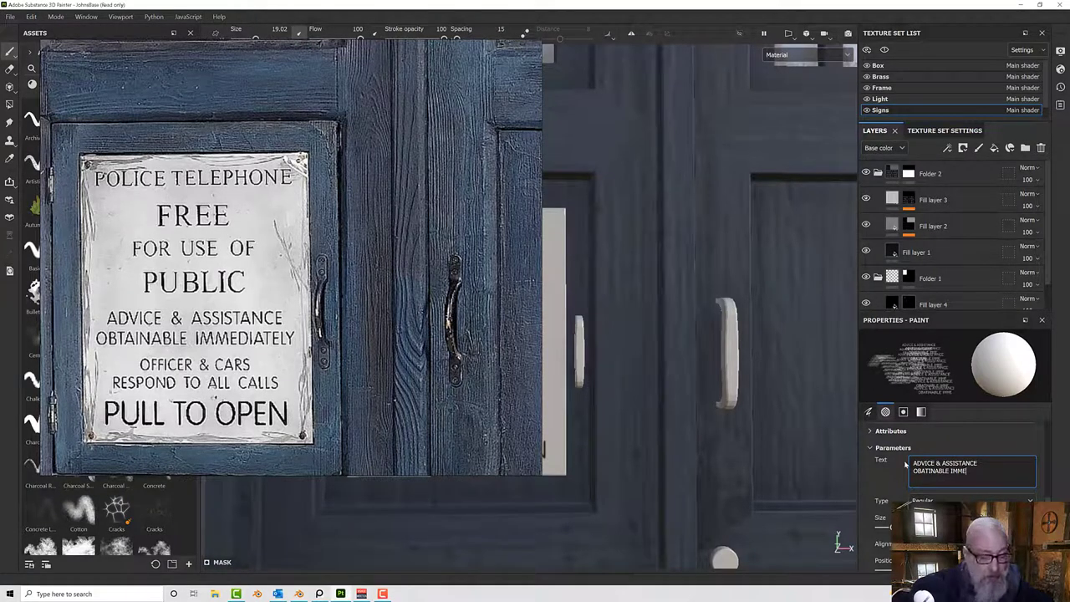
text(DIATELY)
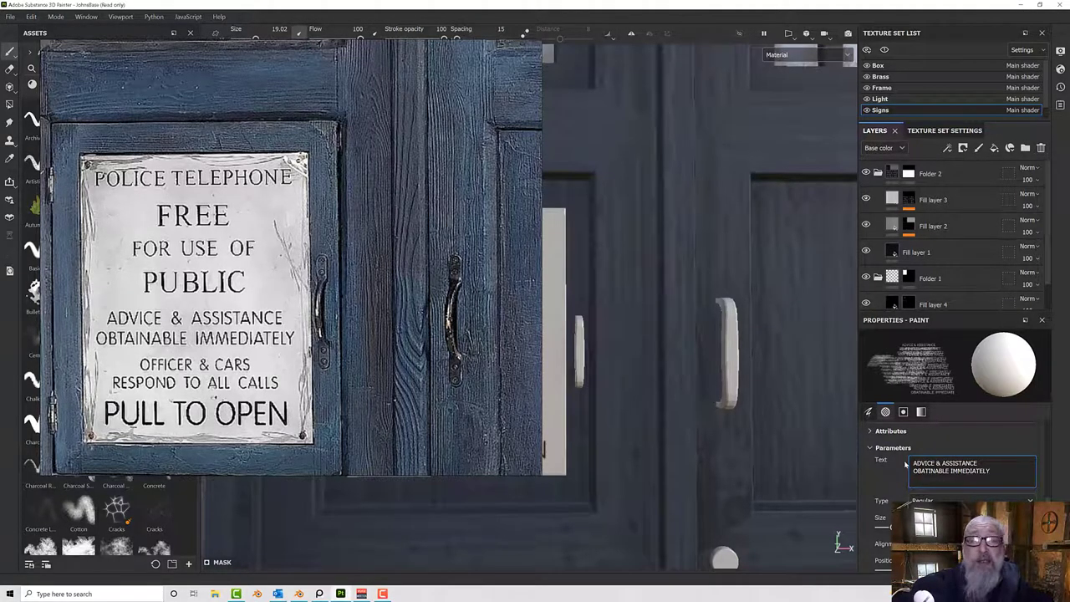
Leave a blank line in the stamp text and add the line OFFICE & CARS.
key(Return)
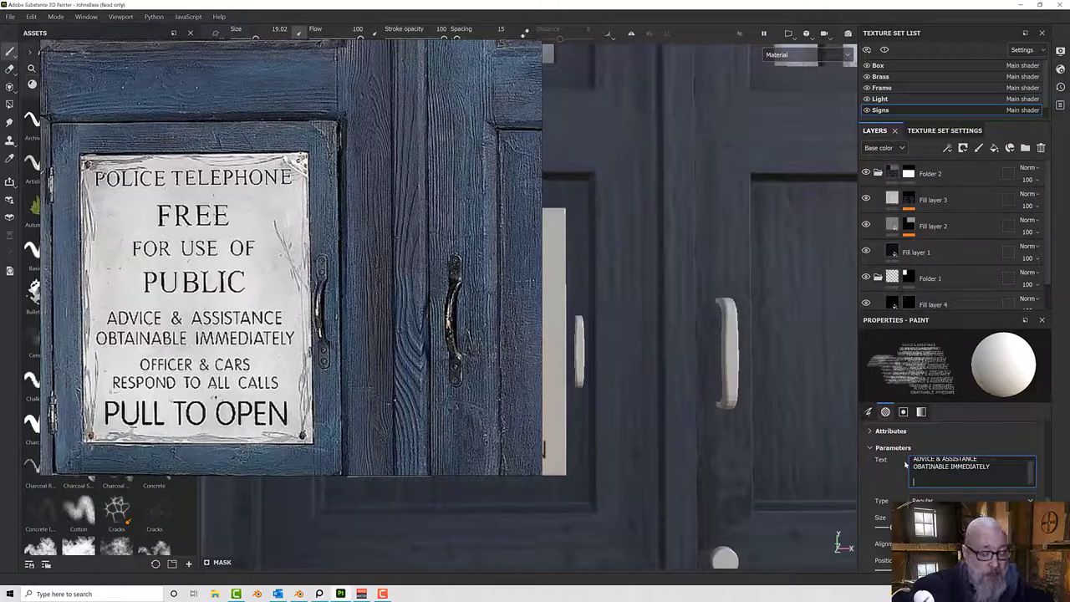
text(OOFF)
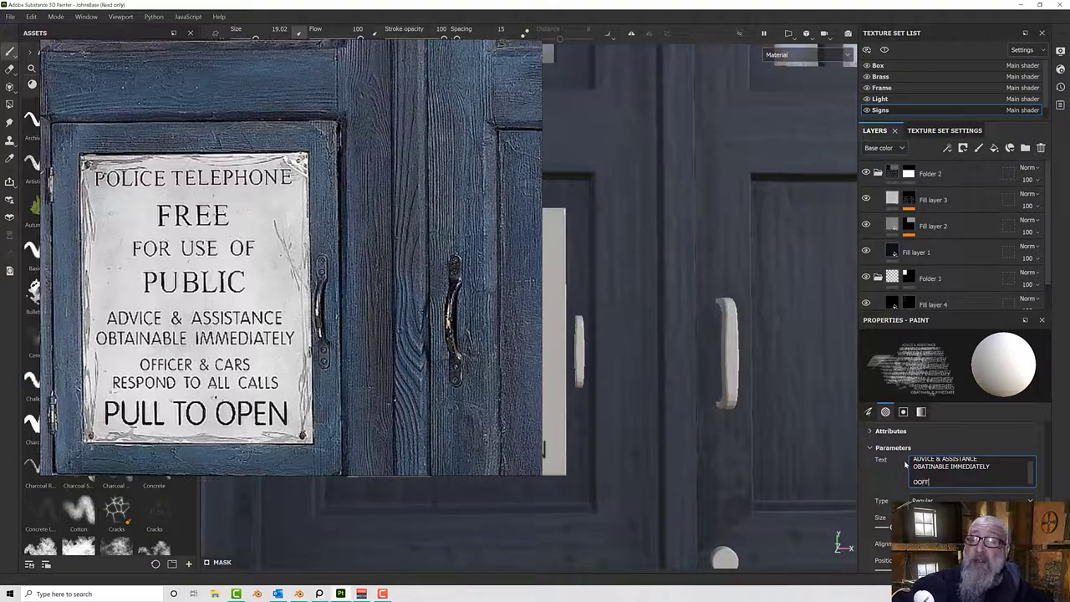
key(BackSpace)
key(BackSpace)
key(BackSpace)
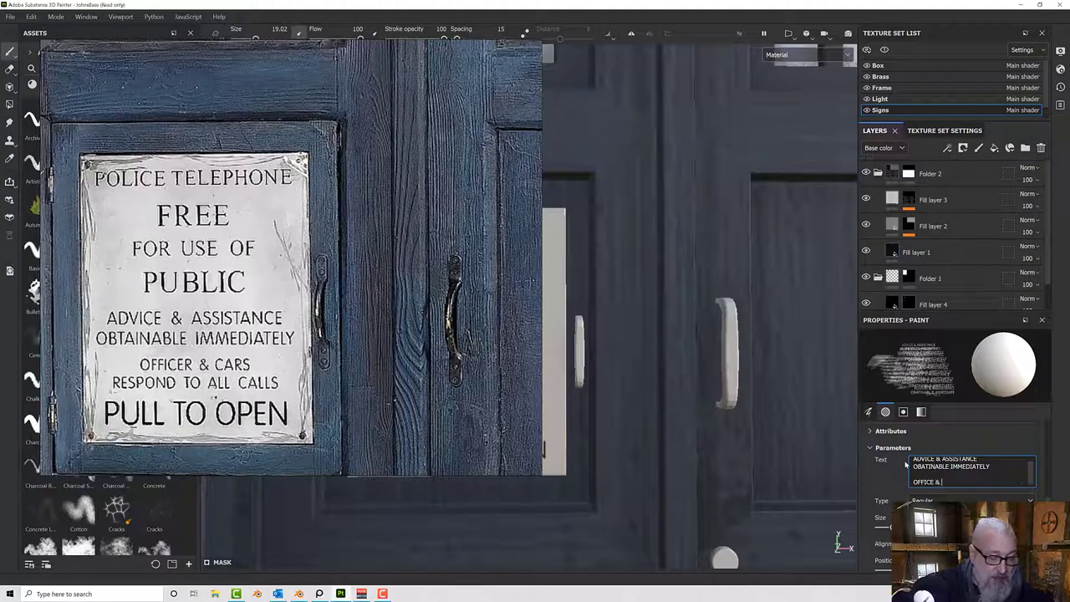
text(CARS)
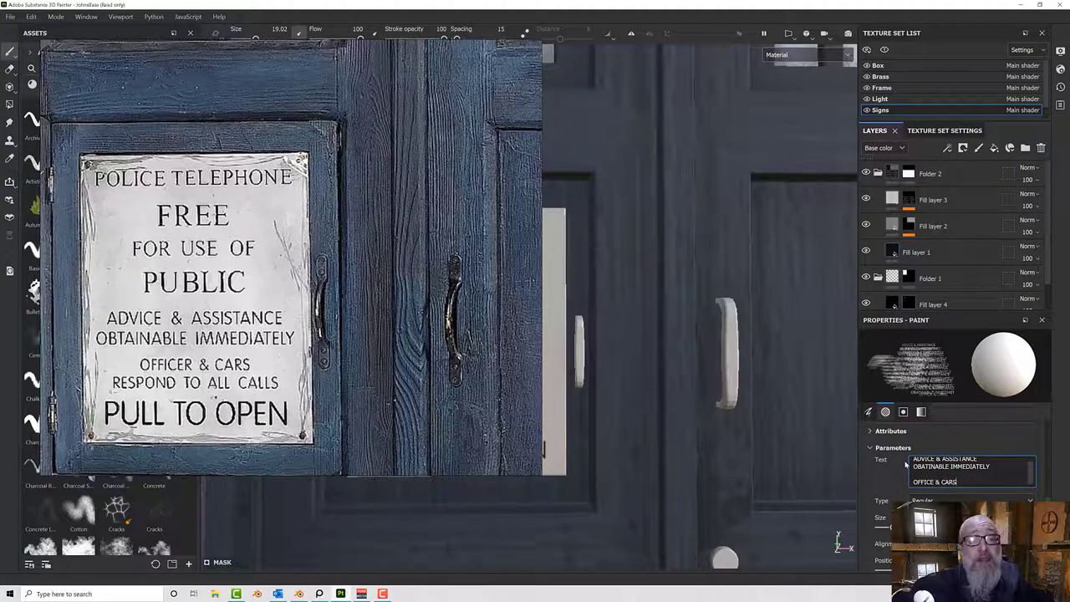
Finish the stamp text with a last line reading RESPOND TO ALL CALLS.
key(Return)
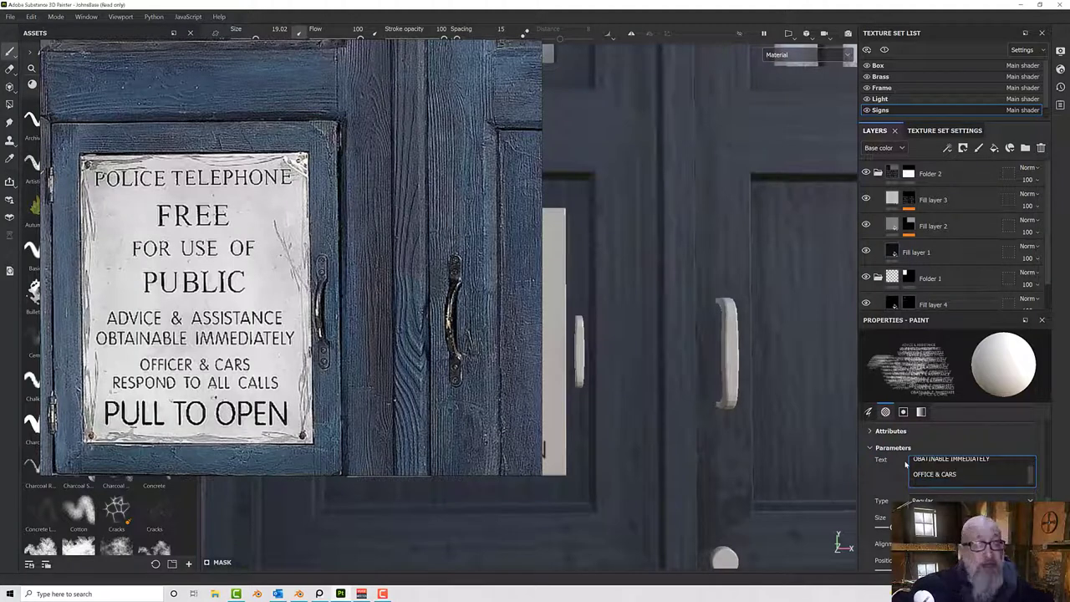
text(REPOSN)
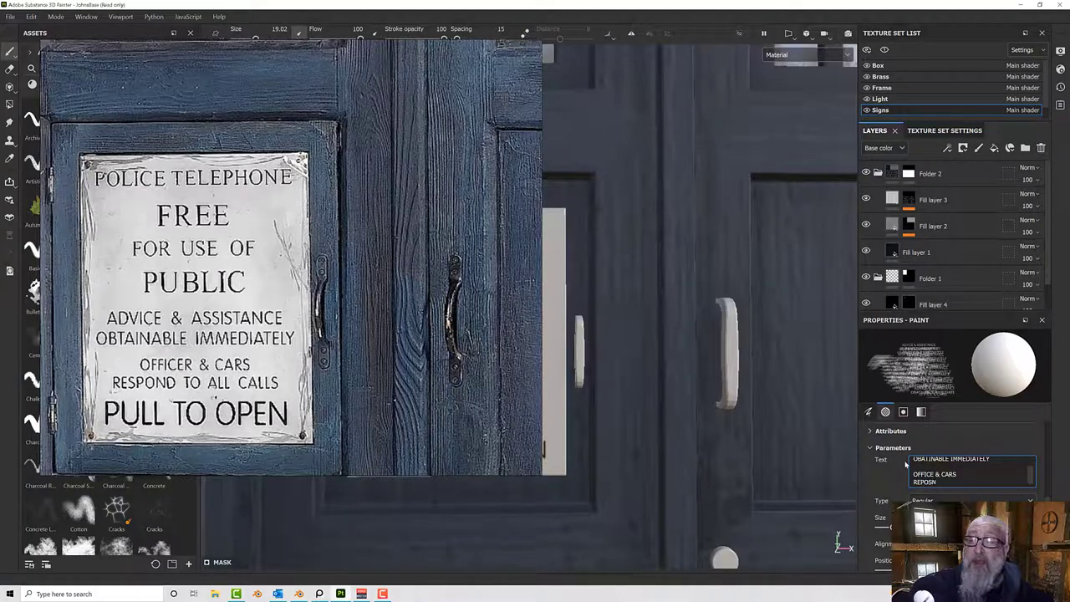
key(BackSpace)
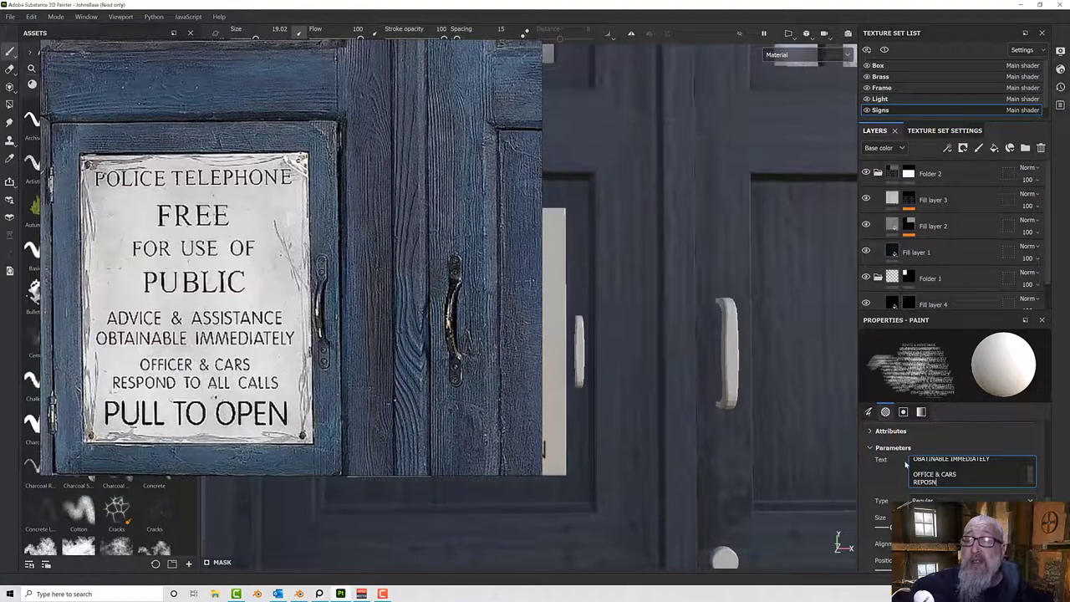
key(BackSpace)
key(BackSpace)
key(BackSpace)
key(BackSpace)
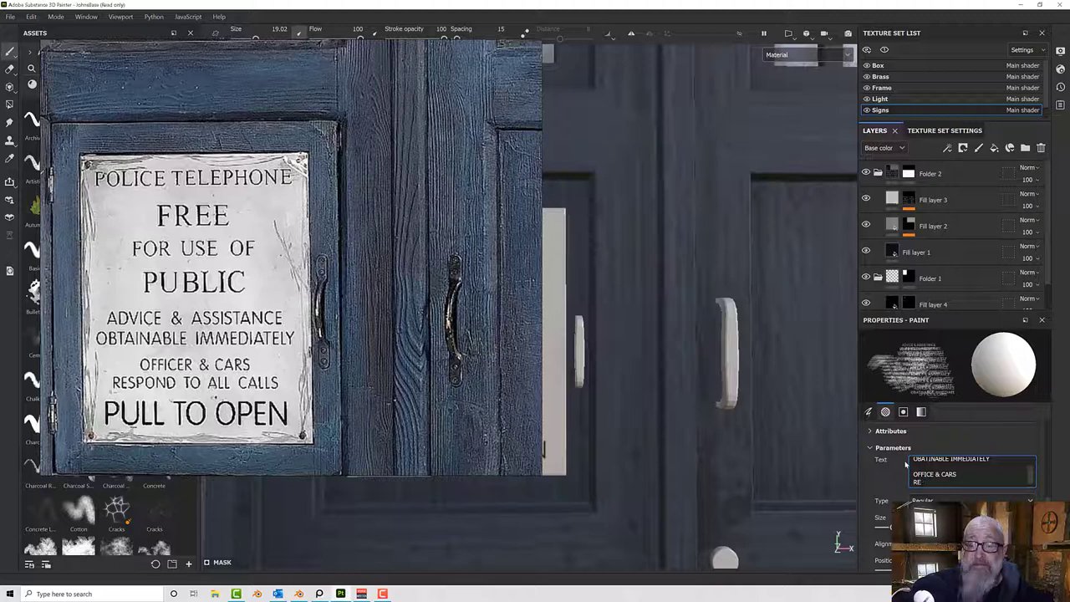
text(SPOND)
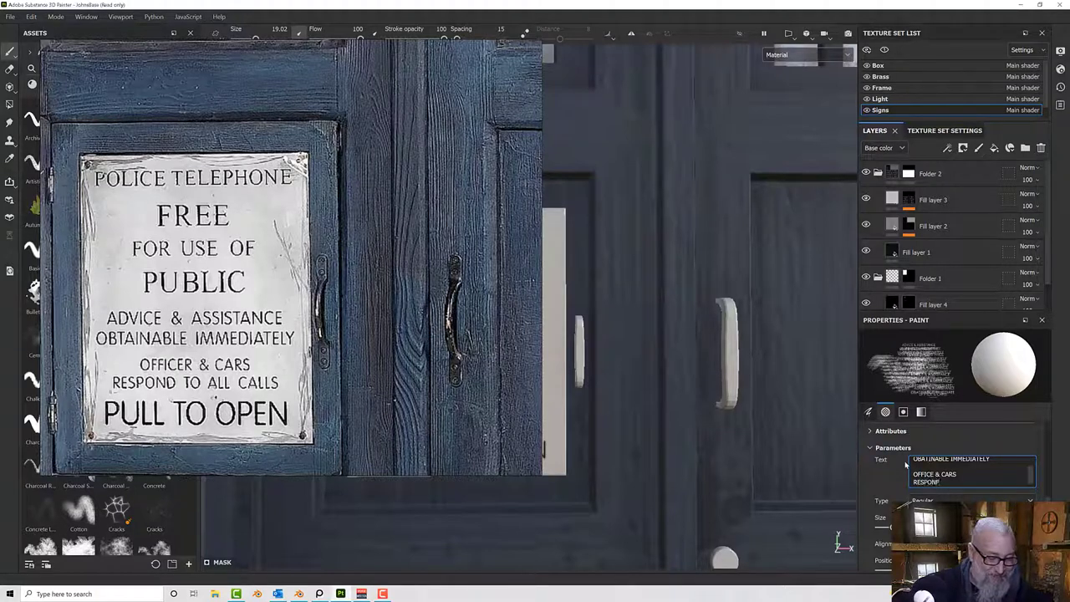
text( TO ALL CALLS)
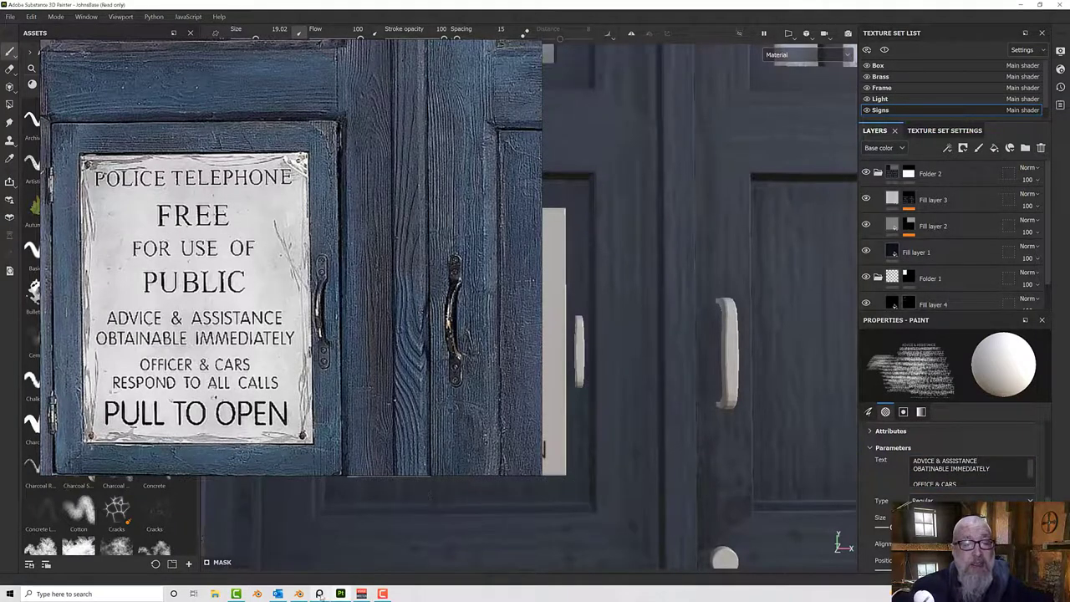
Hide the reference photo, reduce the brush size to 14.3 and stamp the multi-line text centred between PUBLIC and PULL TO OPEN.
click(320, 596)
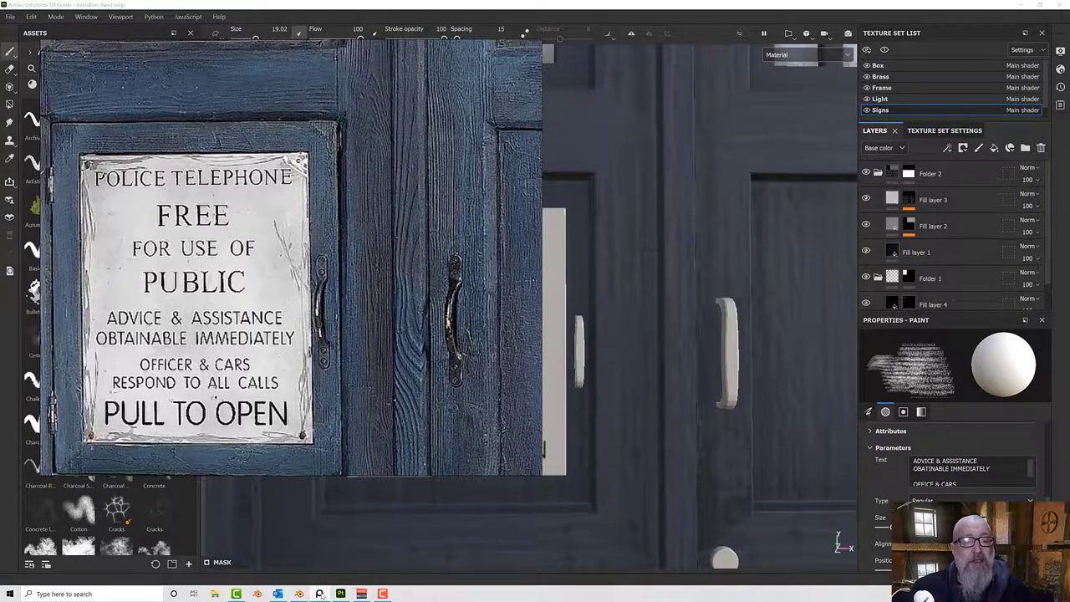
click(319, 594)
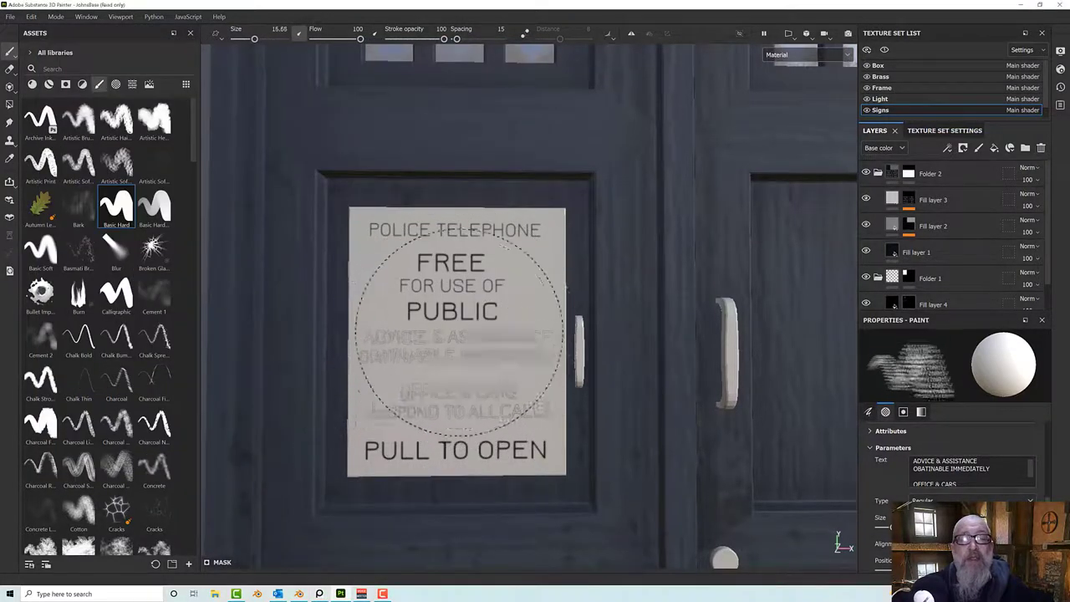
key(bracketleft)
key(bracketleft)
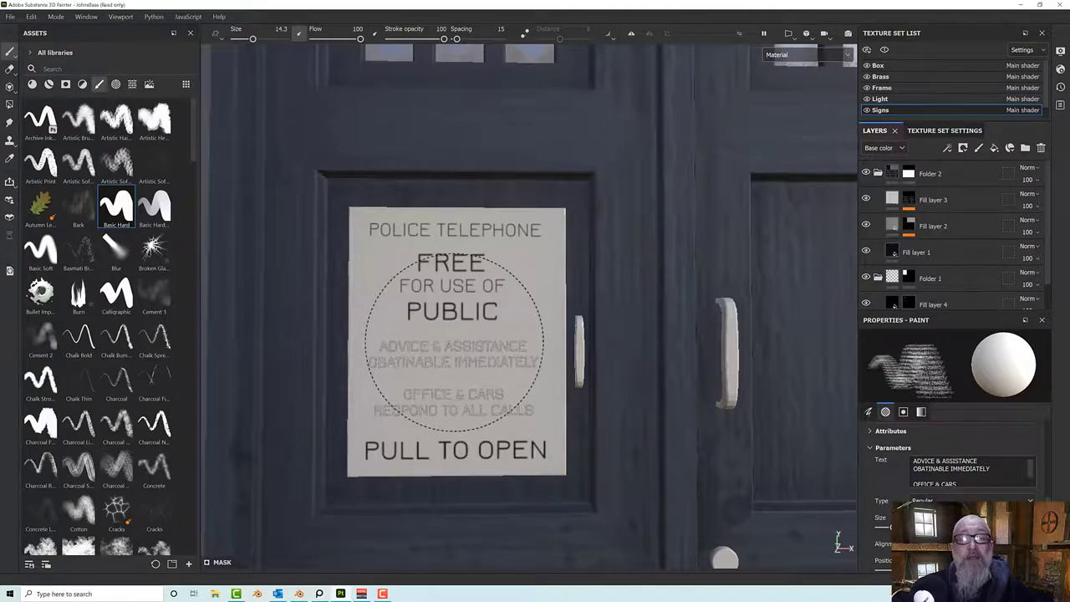
click(454, 342)
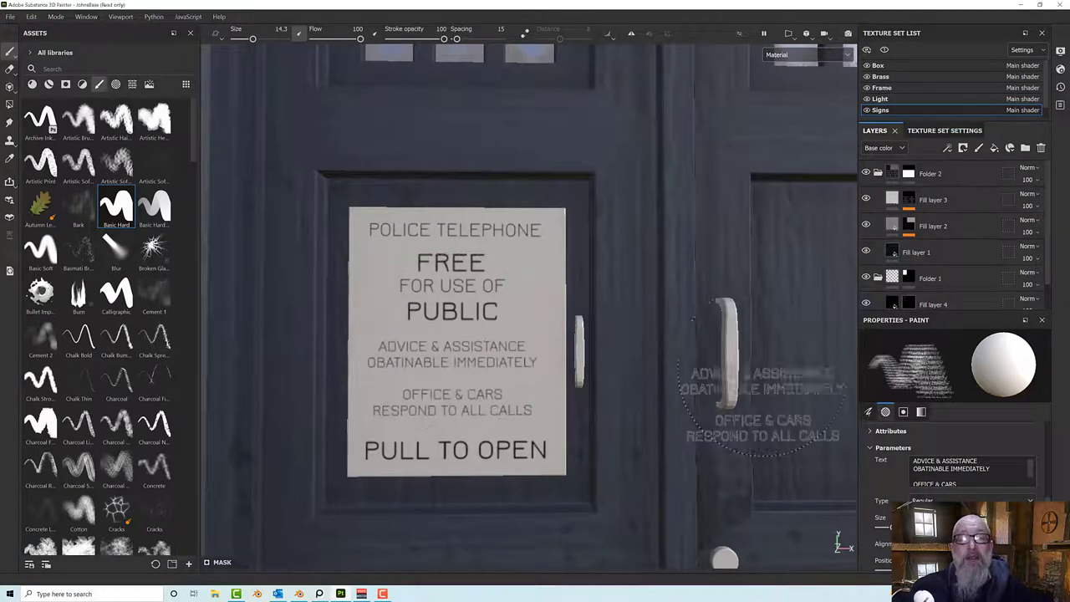
Add a new fill layer in Folder 1 and move it below the lettering layer, Fill layer 4.
scroll(603, 424, down, 5)
alt+drag(609, 418, 556, 452)
scroll(989, 294, down, 1)
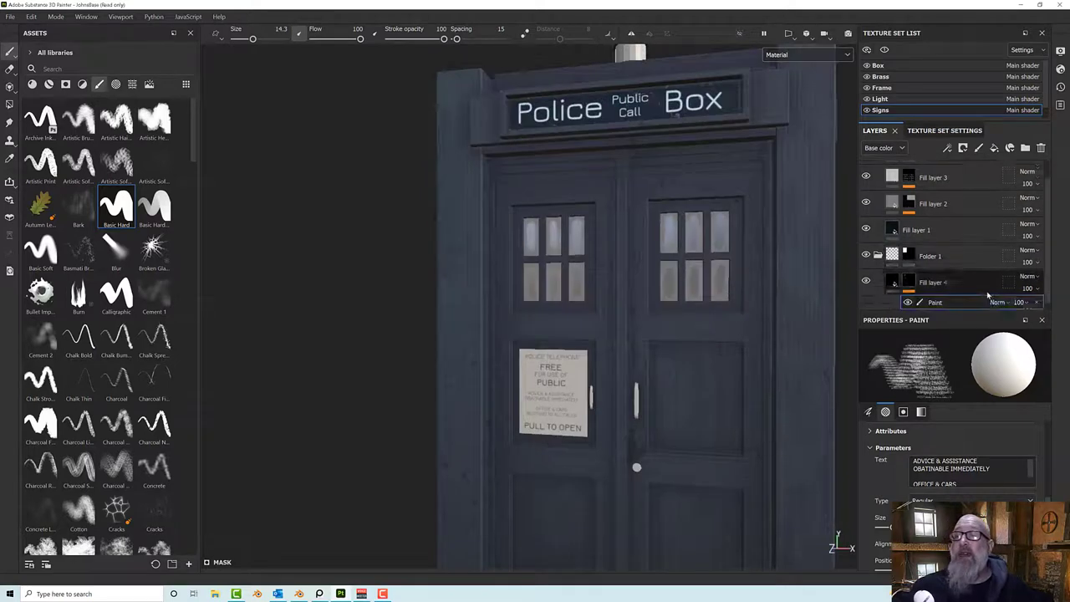
click(936, 275)
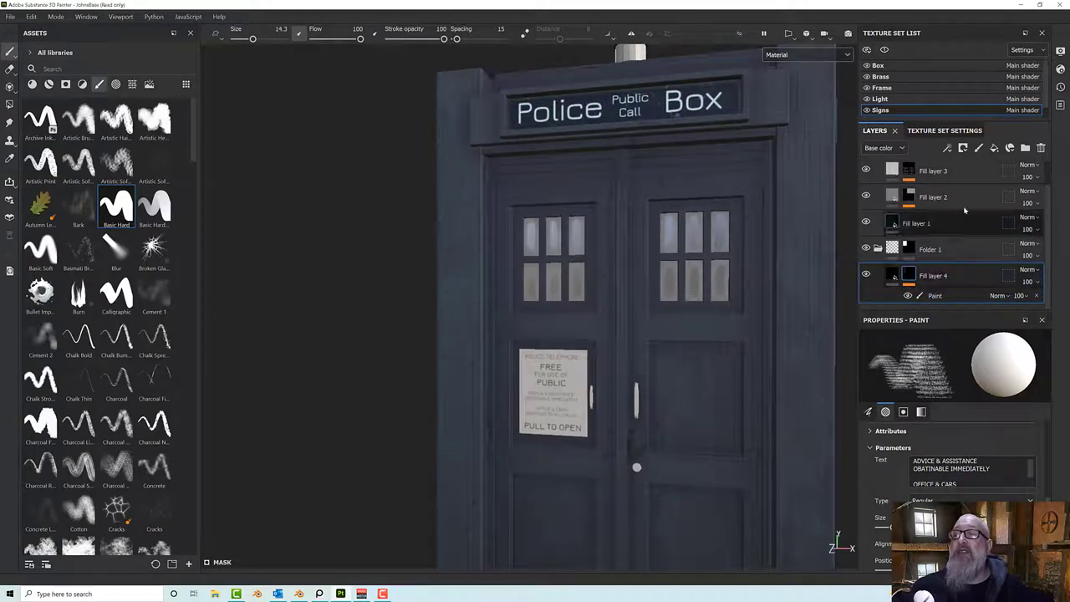
click(994, 147)
scroll(972, 278, down, 1)
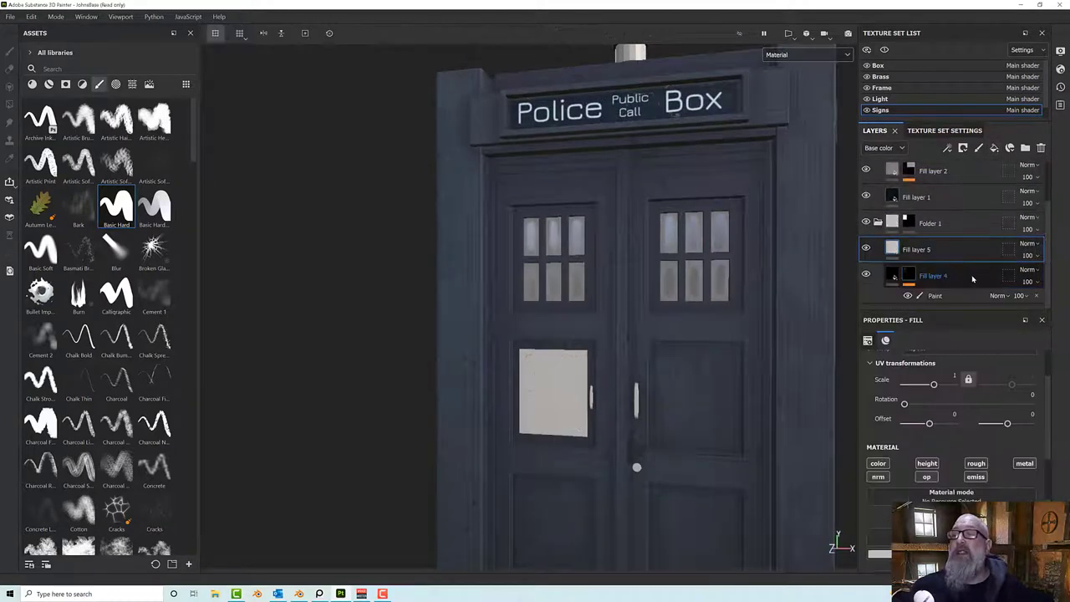
drag(947, 299, 945, 306)
Search the smart materials for "painted" to find a painted metal finish for the door sign.
scroll(576, 441, up, 3)
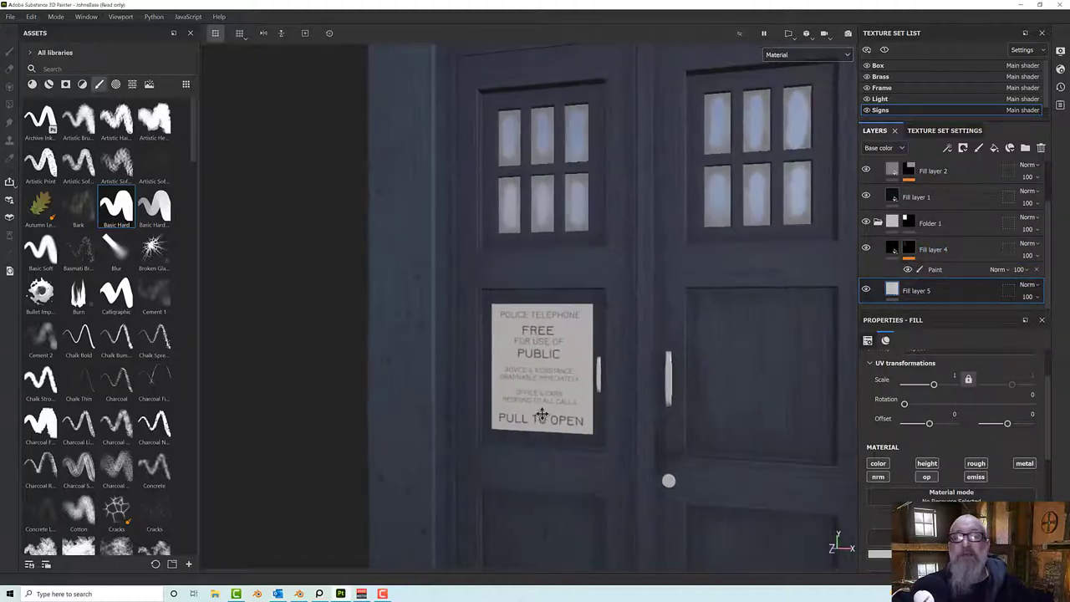
alt+middle_drag(541, 415, 510, 382)
scroll(511, 383, up, 2)
mouse_move(511, 383)
alt+mouse_down()
mouse_move(549, 359)
mouse_move(616, 364)
mouse_move(528, 372)
alt+mouse_up()
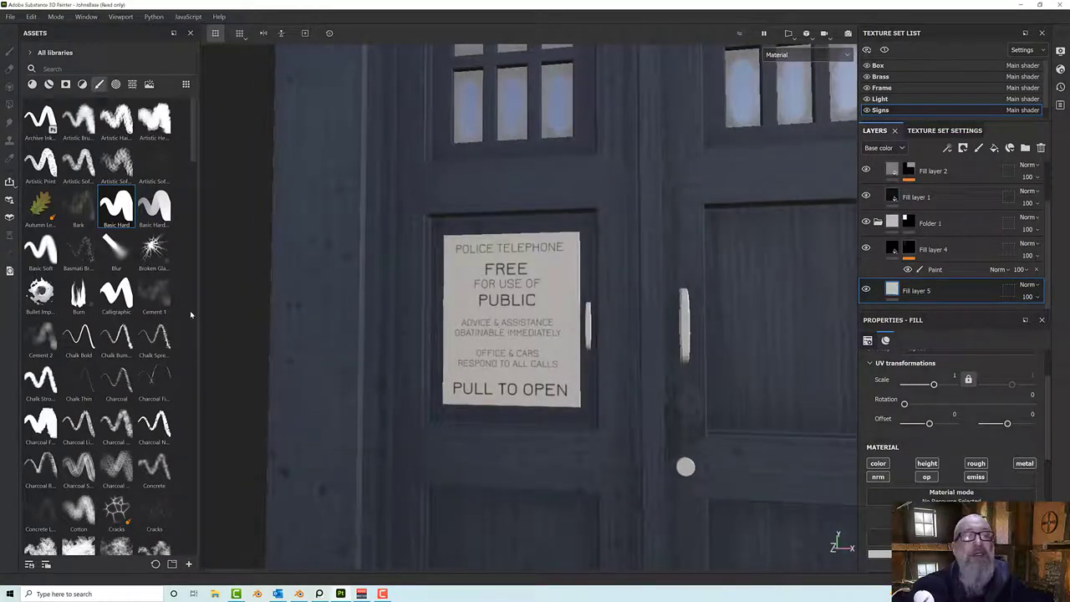
click(32, 85)
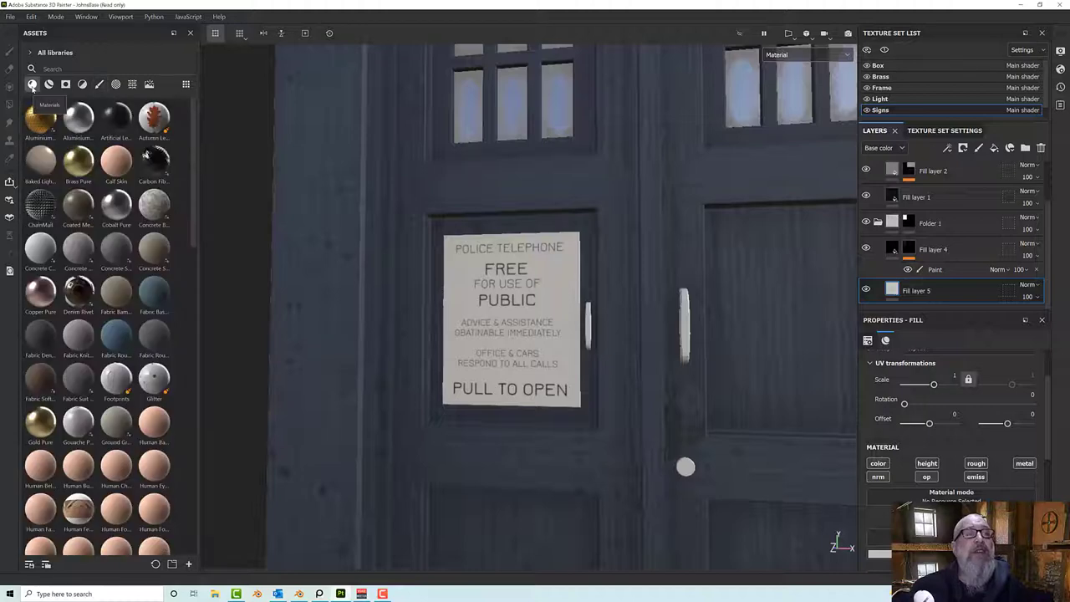
click(48, 85)
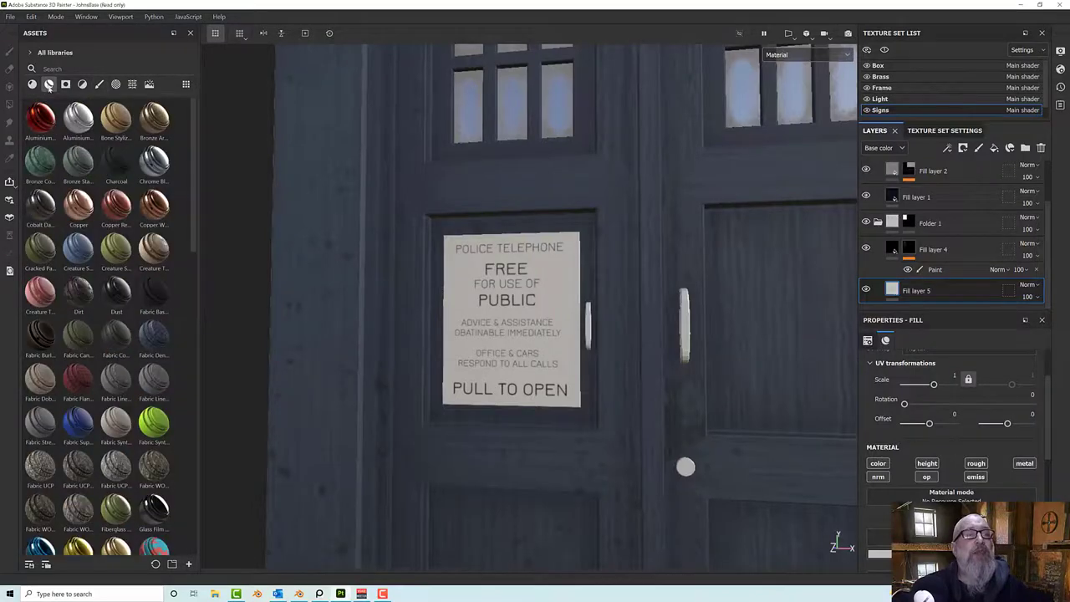
click(96, 71)
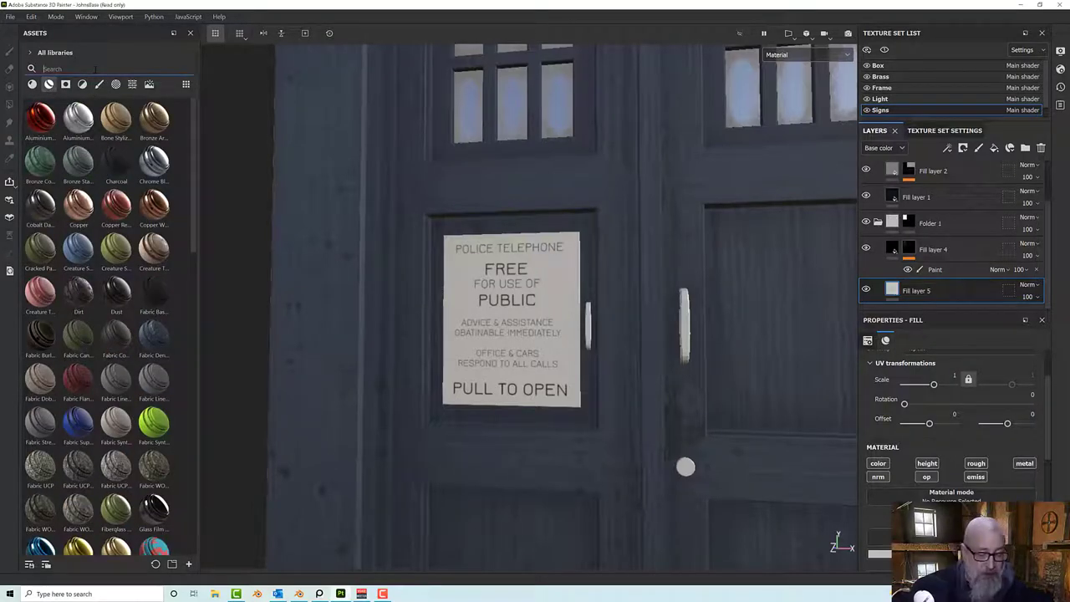
text(p)
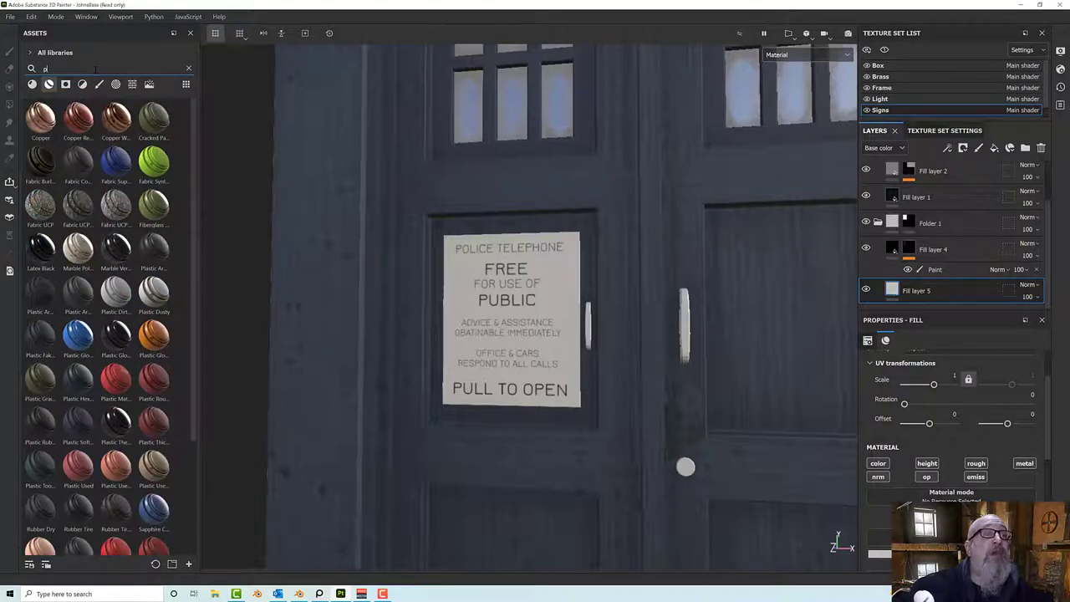
text(ainted)
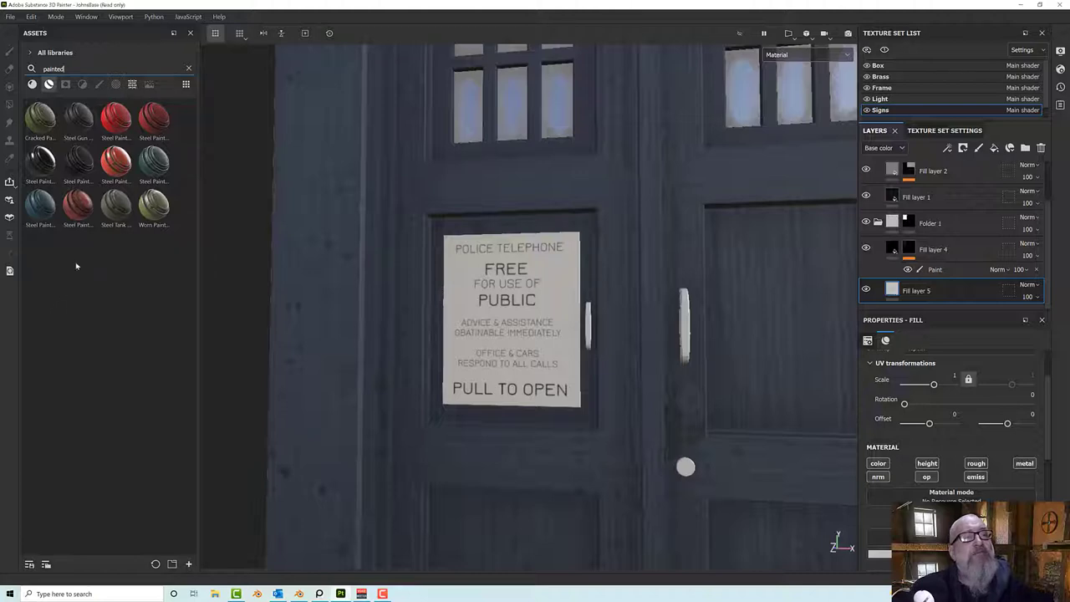
Add the red Steel Painted smart material between Fill layer 4 and Fill layer 5, and delete Fill layer 5.
click(118, 123)
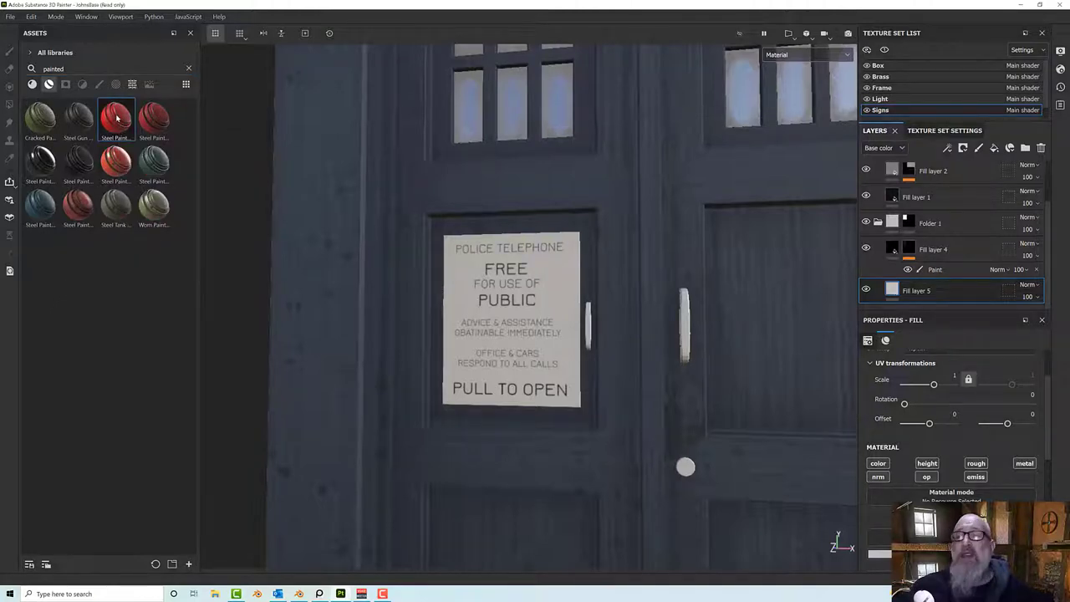
mouse_move(117, 121)
mouse_down()
mouse_move(904, 341)
mouse_move(934, 288)
mouse_up()
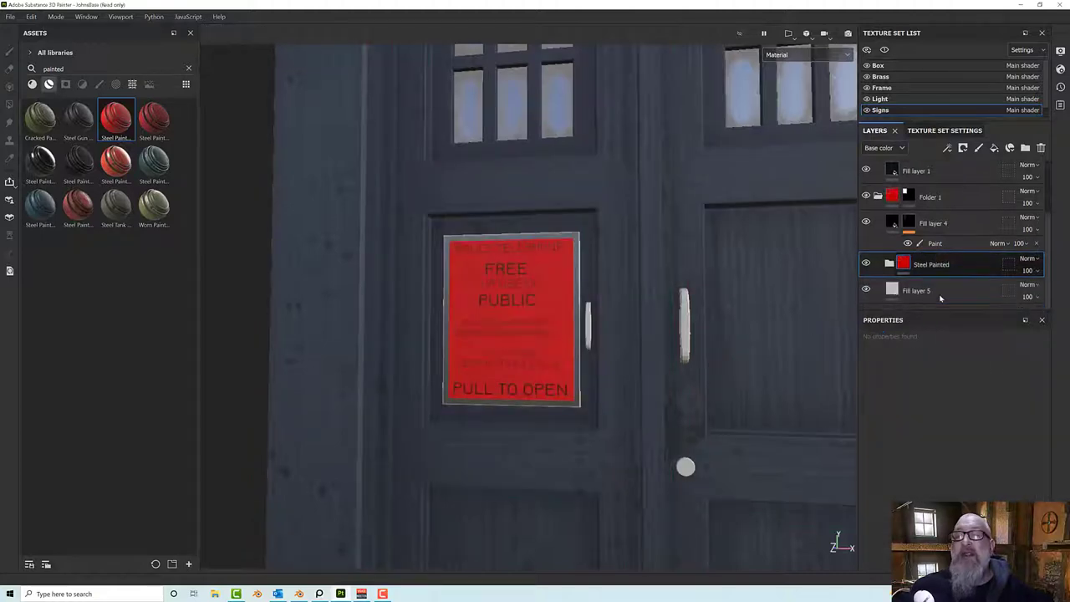
click(934, 297)
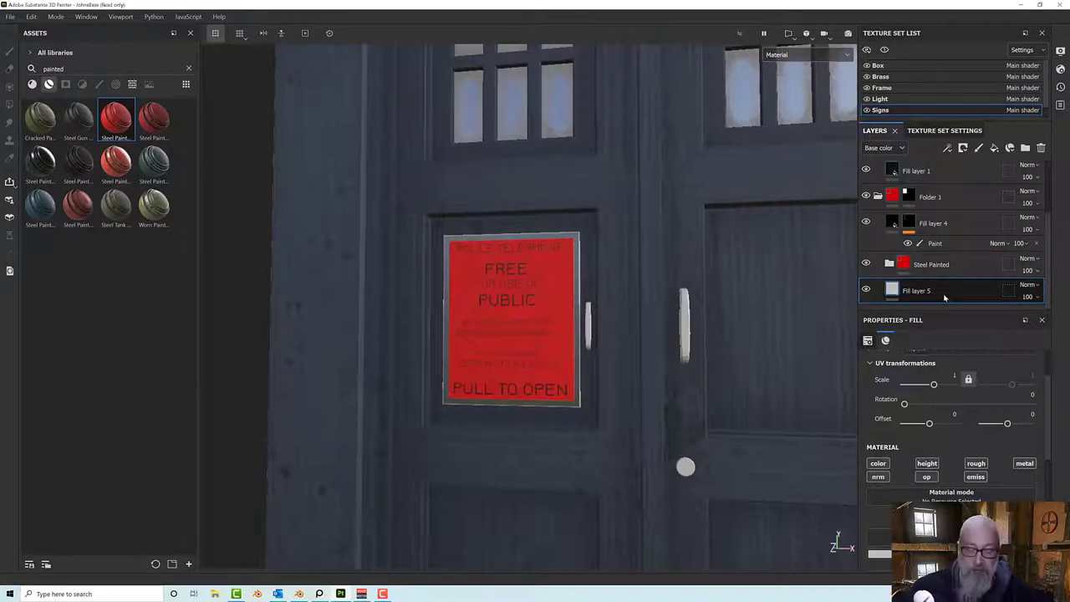
key(Delete)
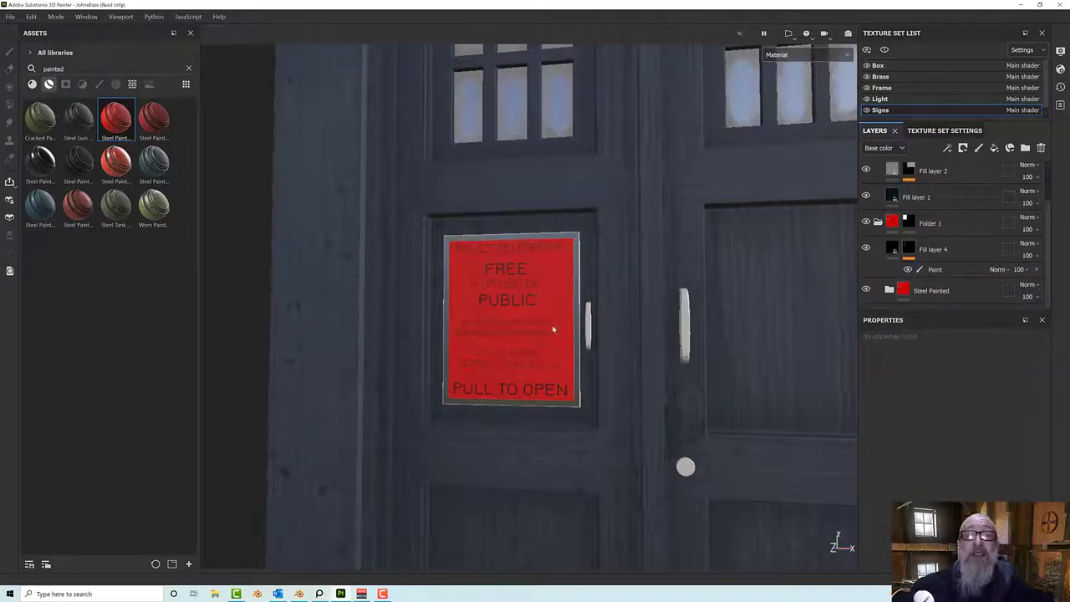
Change the base color of the Paint layer inside the Steel Painted folder to light grey B2B2B2.
scroll(552, 329, up, 3)
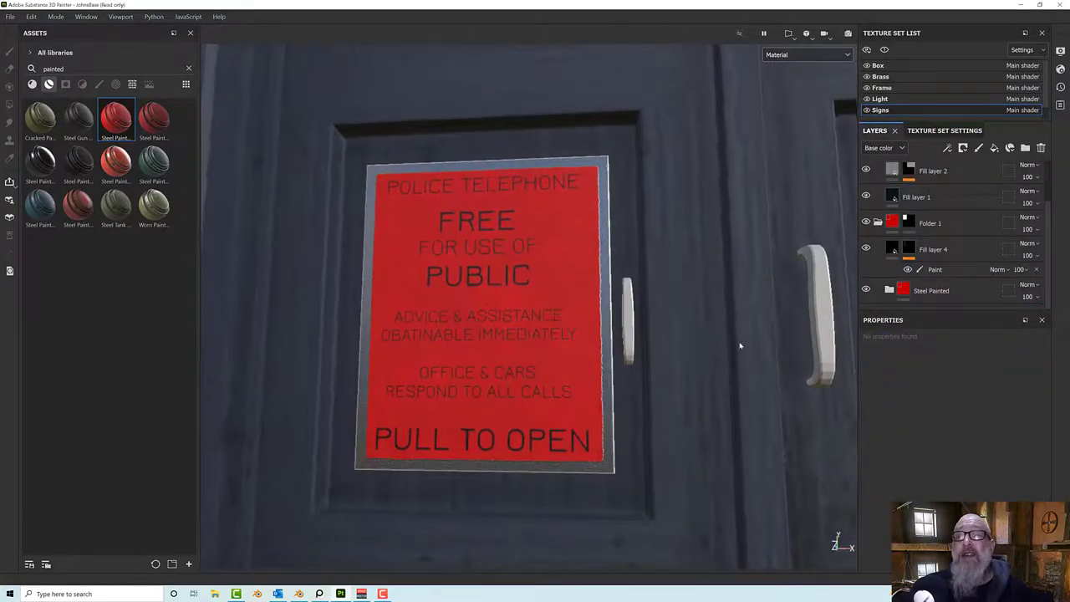
click(903, 290)
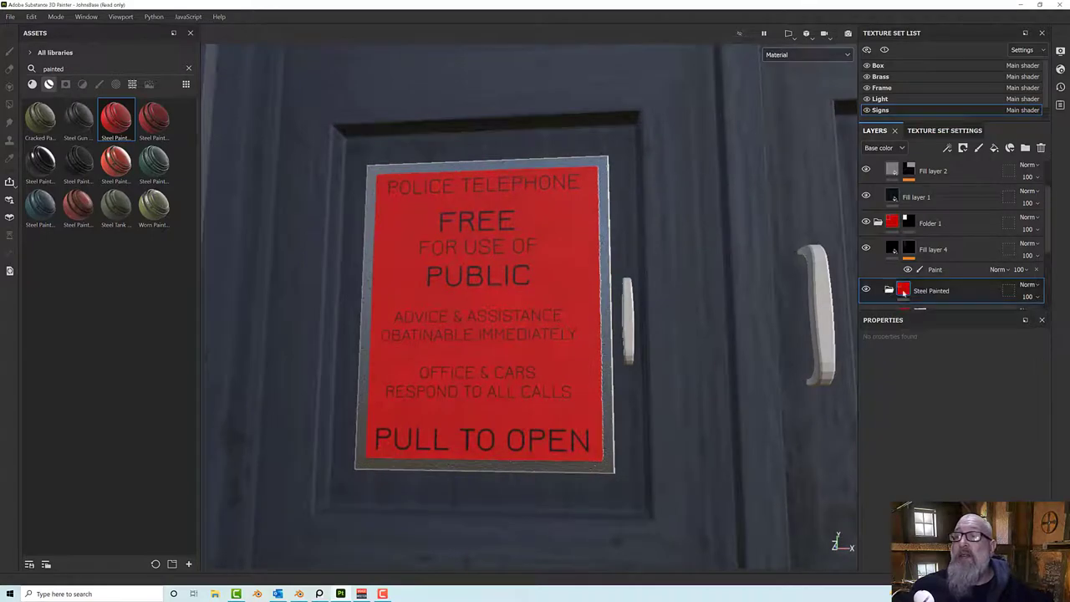
click(888, 290)
scroll(903, 259, down, 2)
click(904, 231)
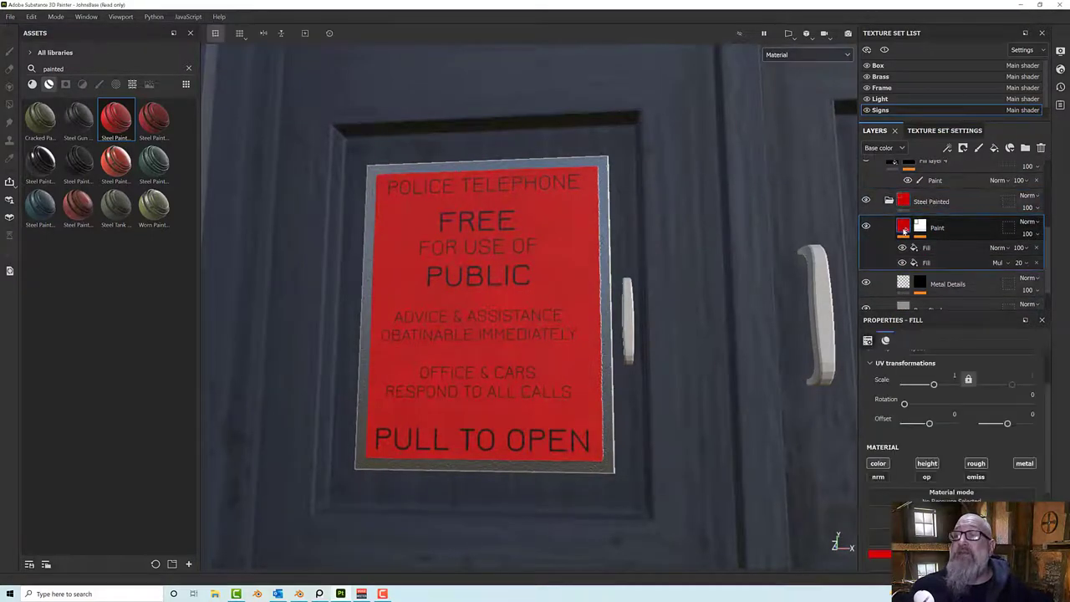
click(903, 226)
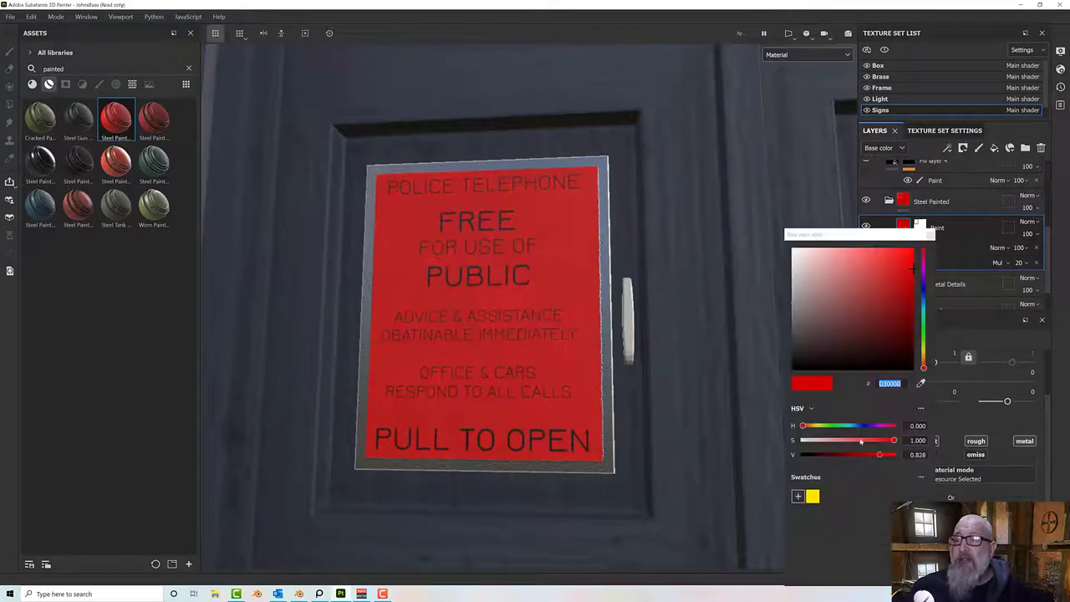
drag(799, 286, 793, 284)
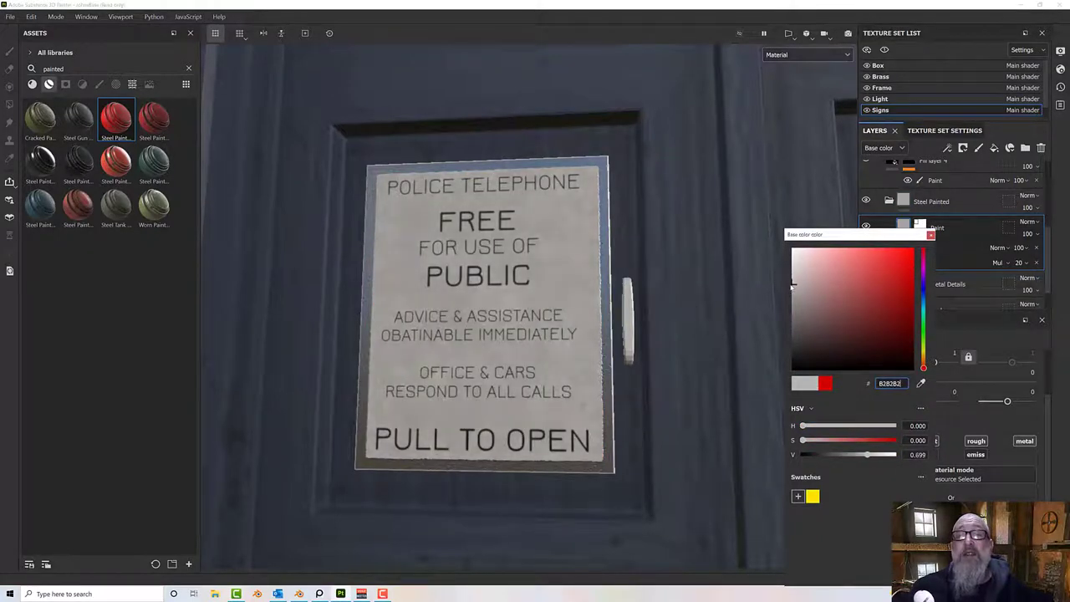
click(932, 237)
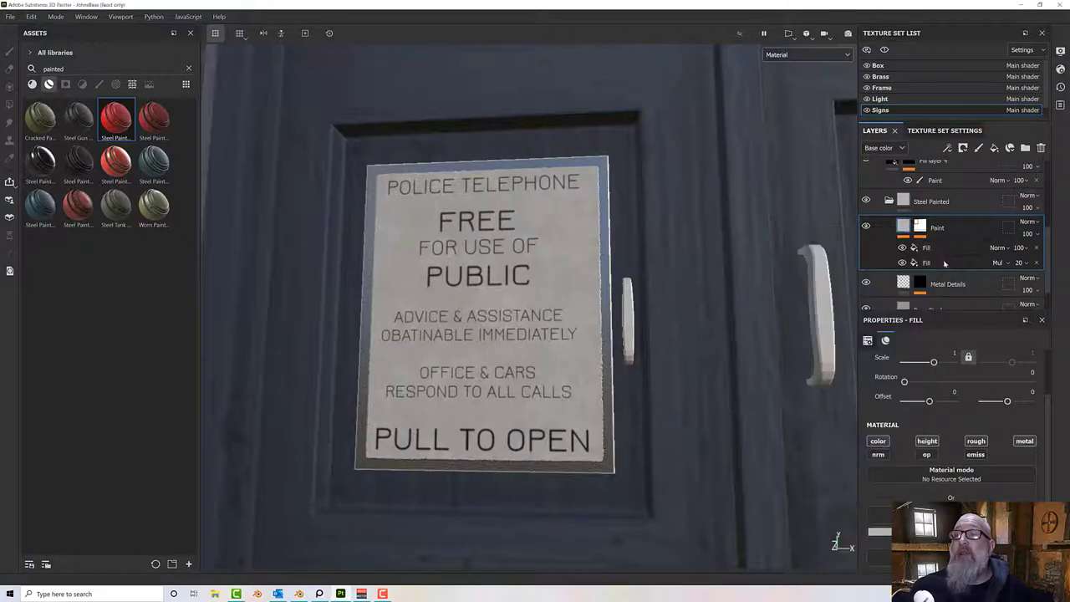
Set the histogram position of the Dirt 3 fill in the Metal Details mask to 0.55 and adjust its histogram contrast.
scroll(924, 251, down, 1)
scroll(925, 261, down, 1)
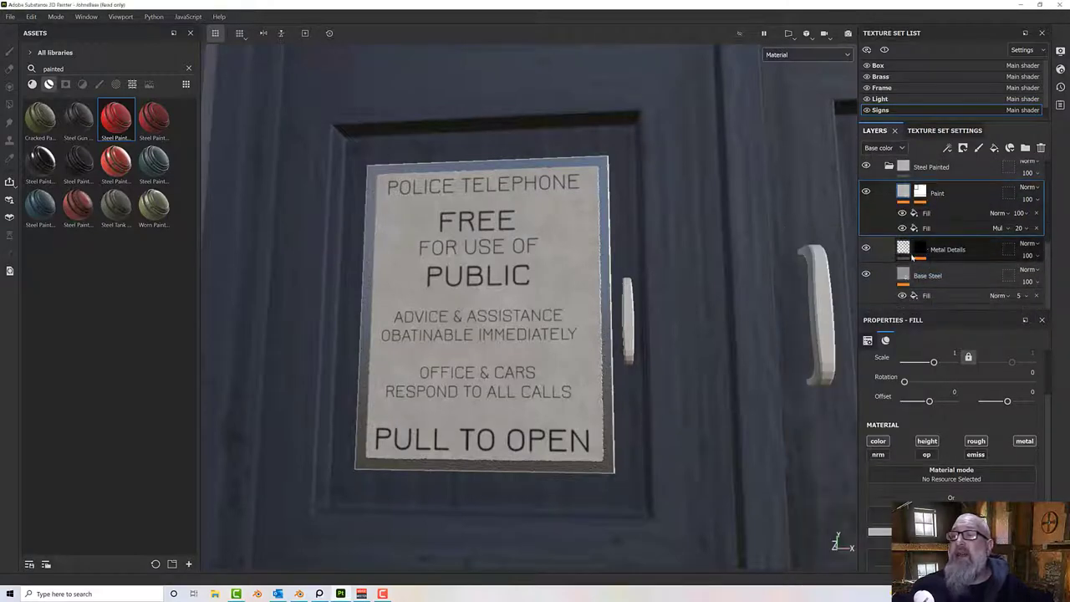
click(923, 249)
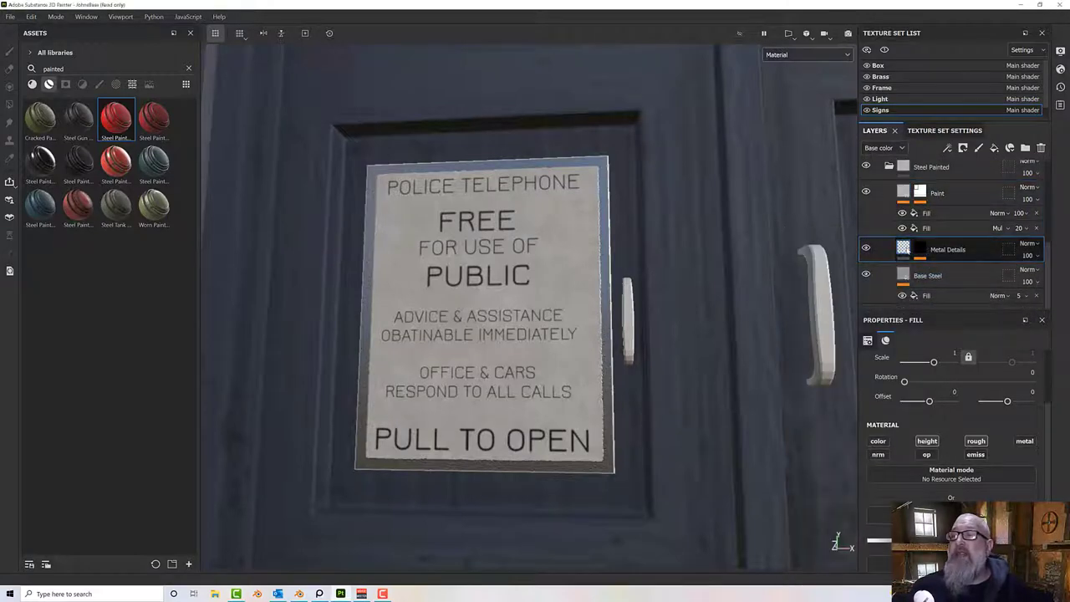
scroll(953, 260, down, 1)
click(946, 260)
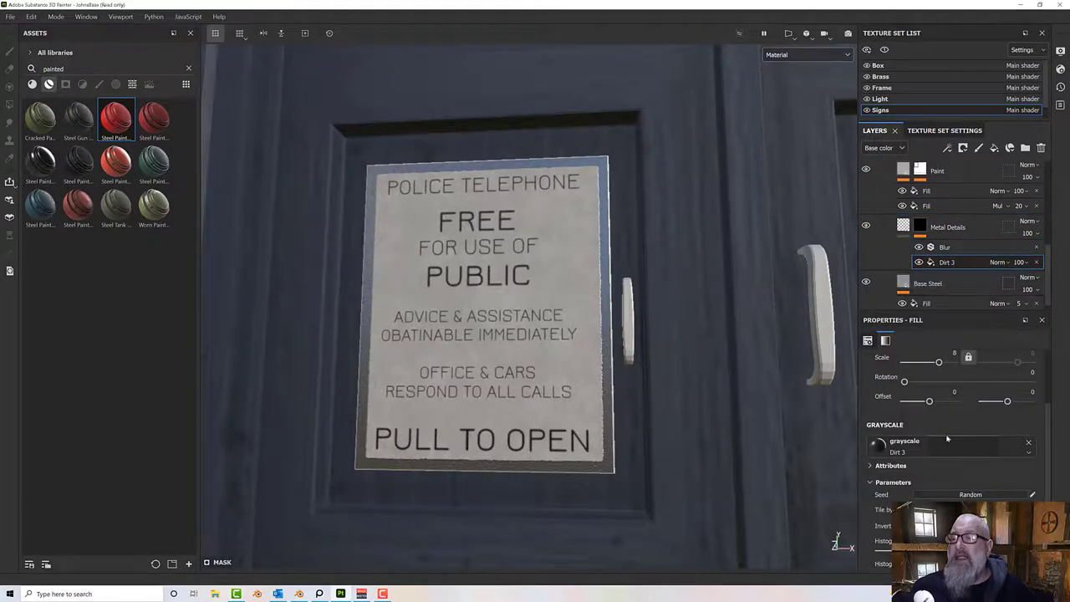
scroll(949, 451, down, 3)
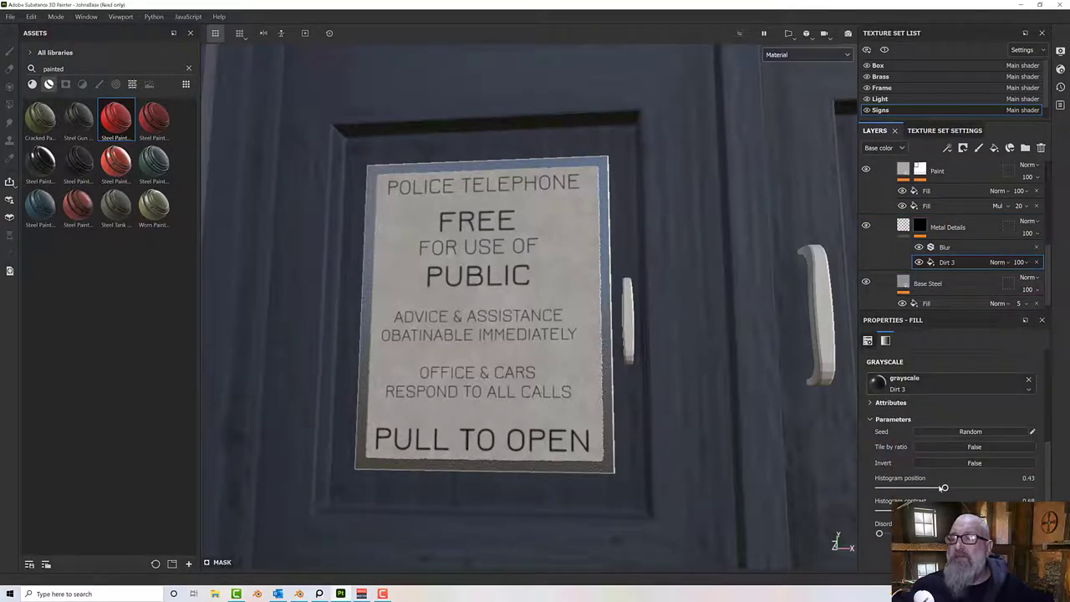
drag(920, 489, 967, 499)
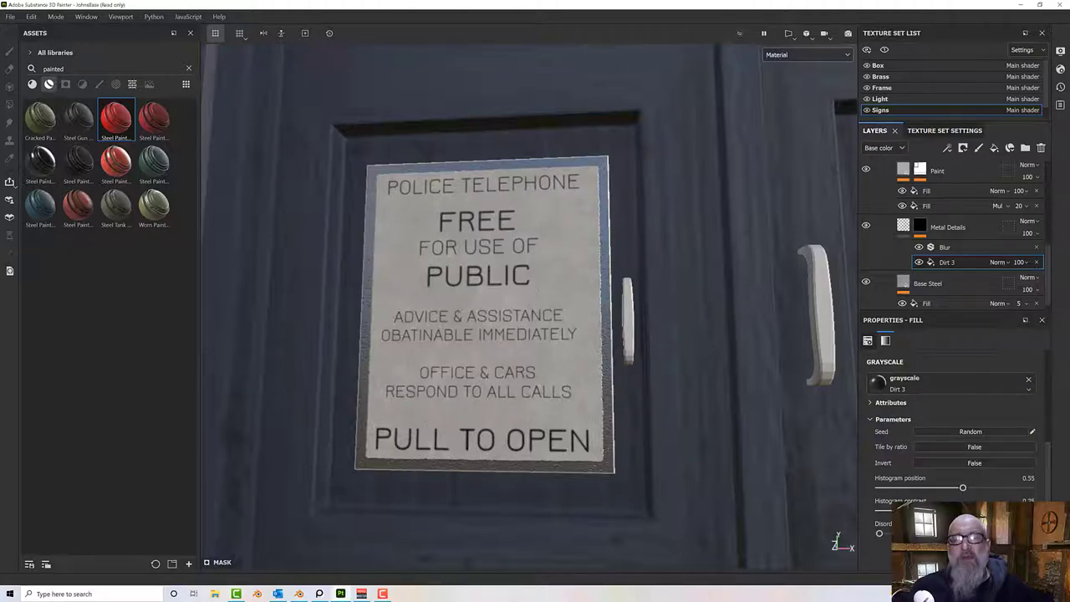
Inspect the Base Steel layer and briefly hide the Paint layer to check which layer produces the sign's dark border.
alt+drag(585, 192, 616, 194)
scroll(957, 275, down, 1)
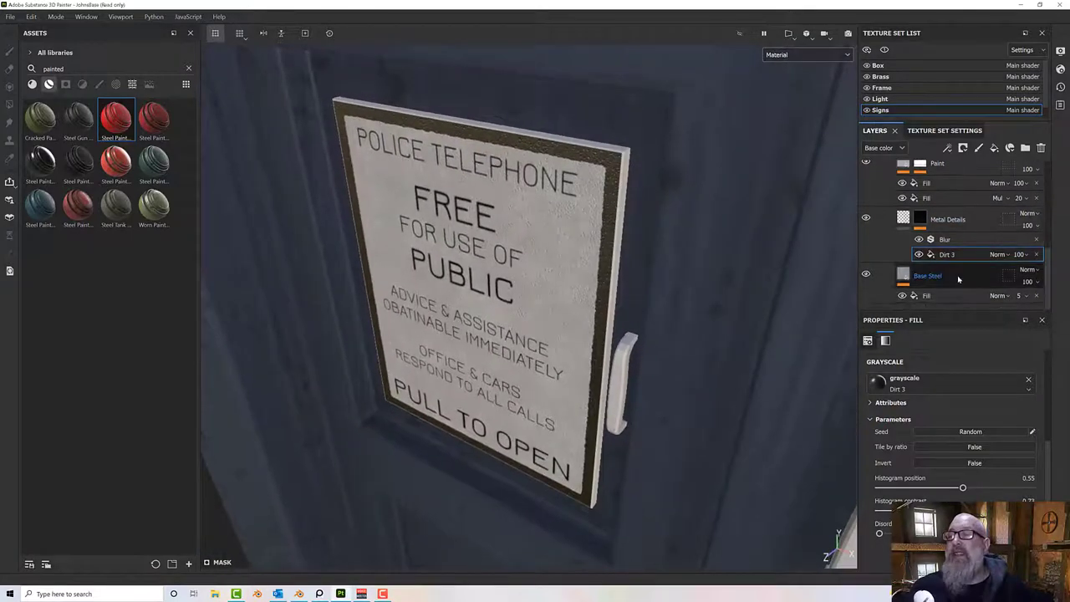
click(920, 296)
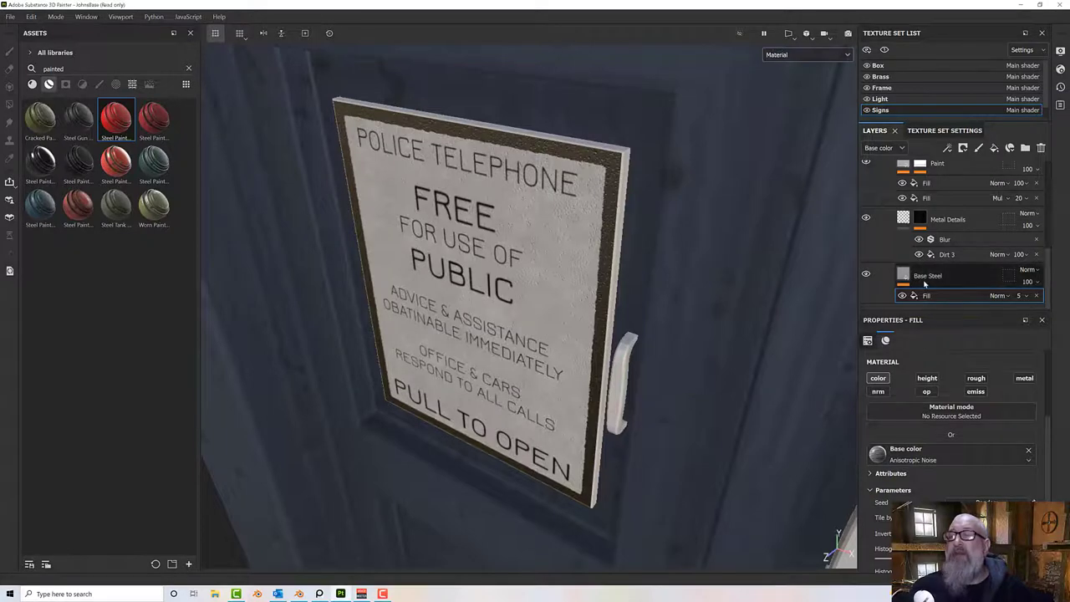
click(924, 285)
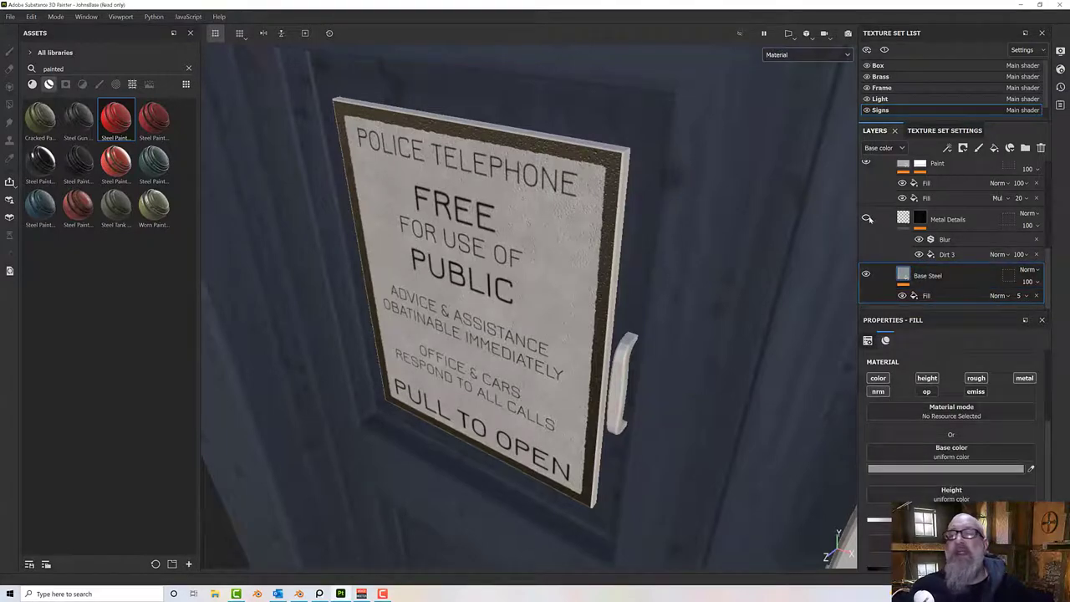
click(866, 163)
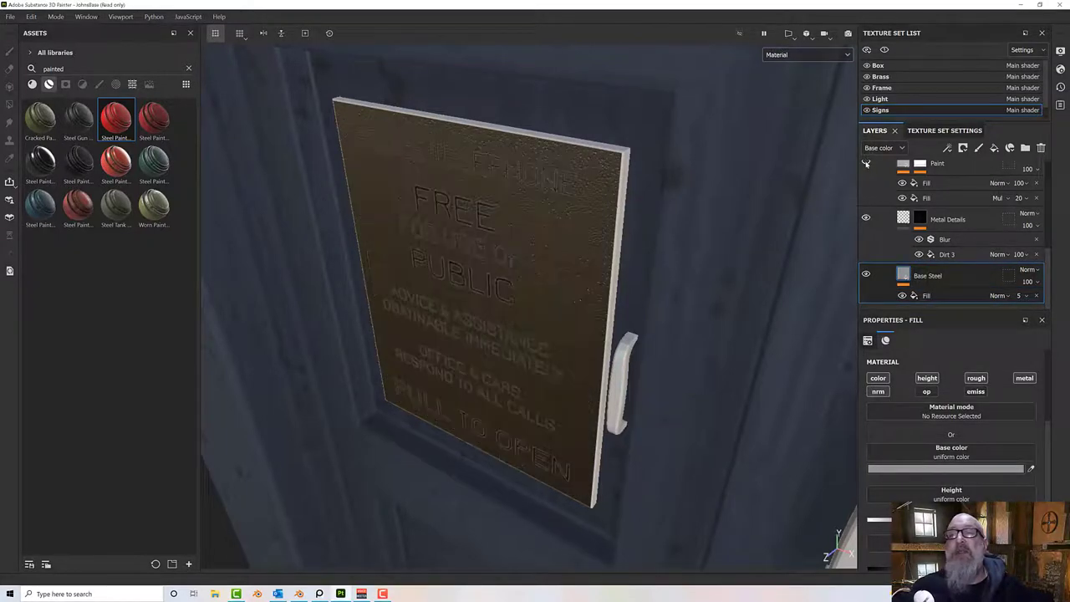
click(867, 163)
Reduce Curvature to 0.49 in the Mask Editor generator on the Paint layer's mask to roughen the sign's worn edges.
scroll(899, 218, up, 3)
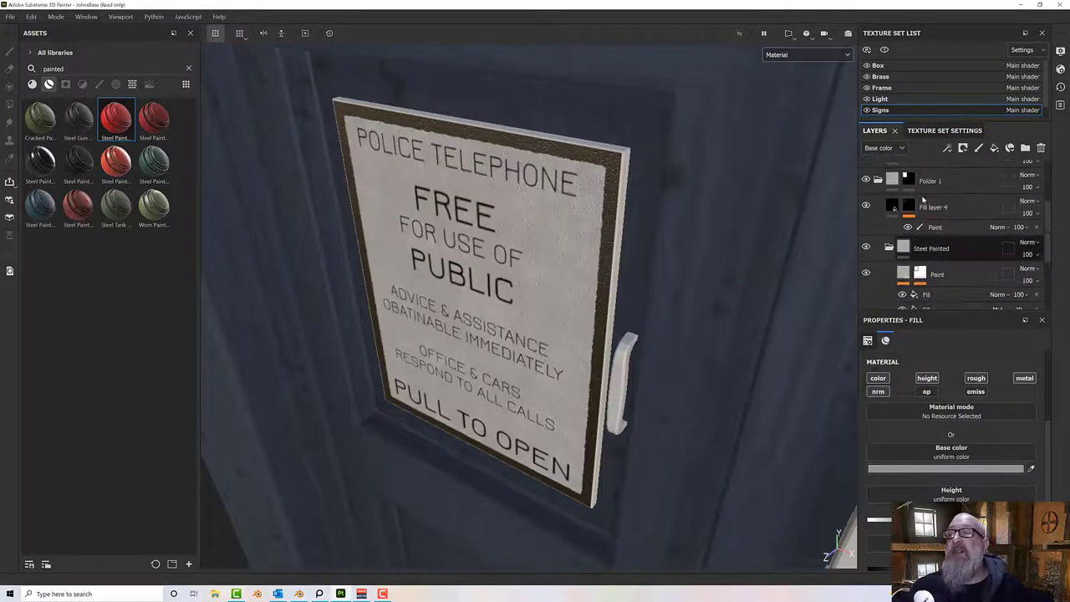
scroll(893, 207, down, 1)
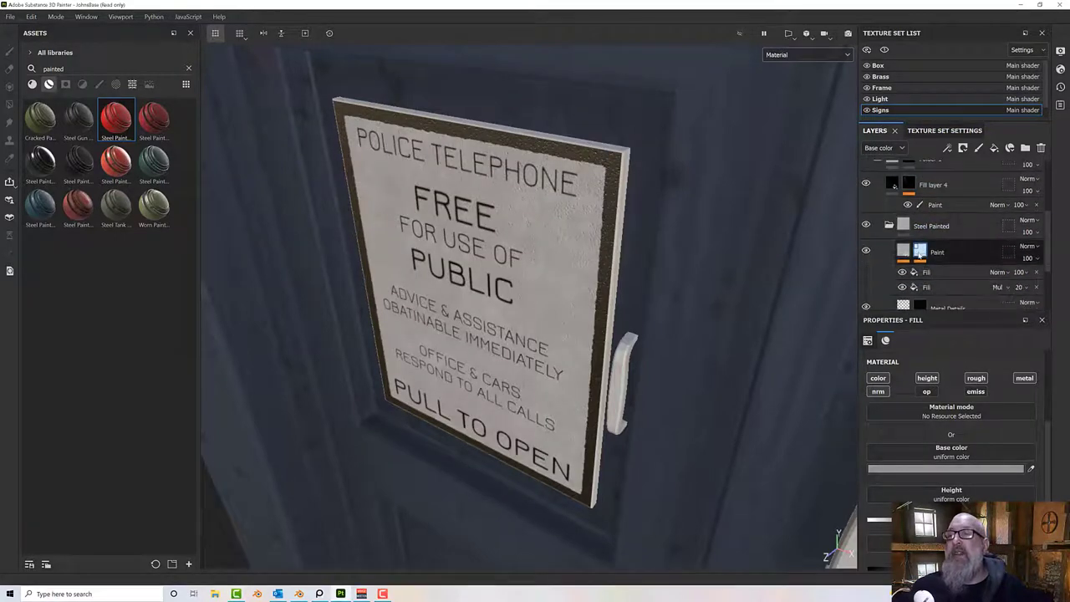
click(920, 255)
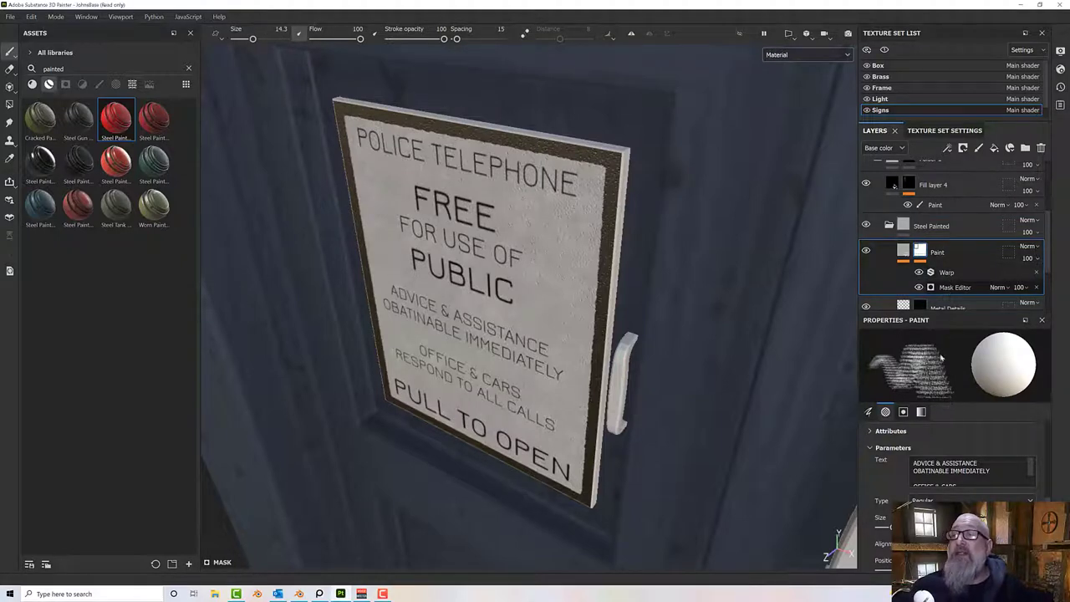
click(948, 287)
scroll(945, 410, down, 3)
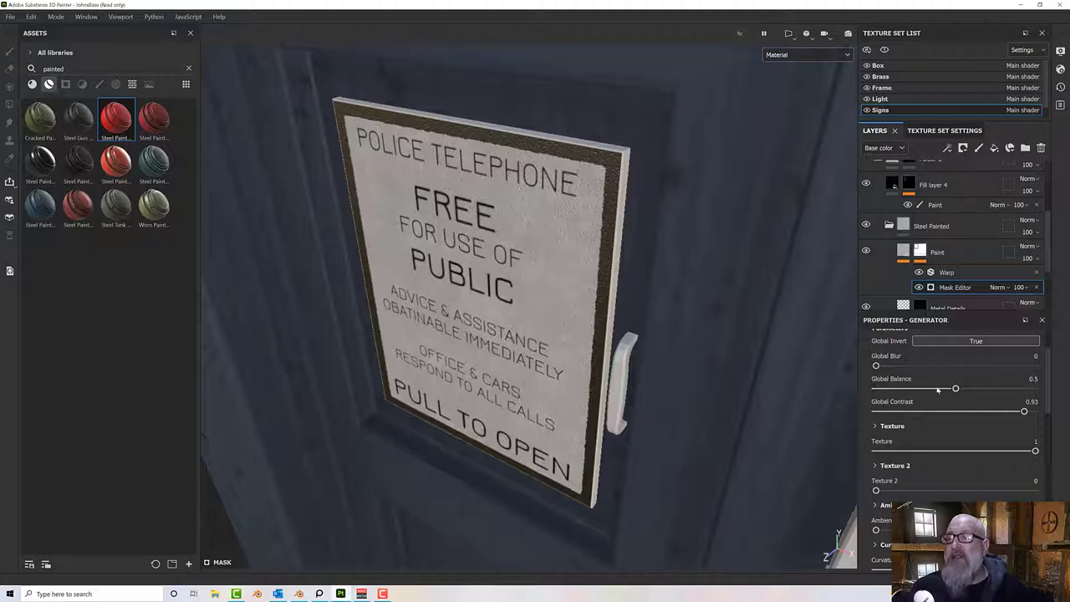
scroll(953, 402, down, 2)
scroll(905, 428, down, 1)
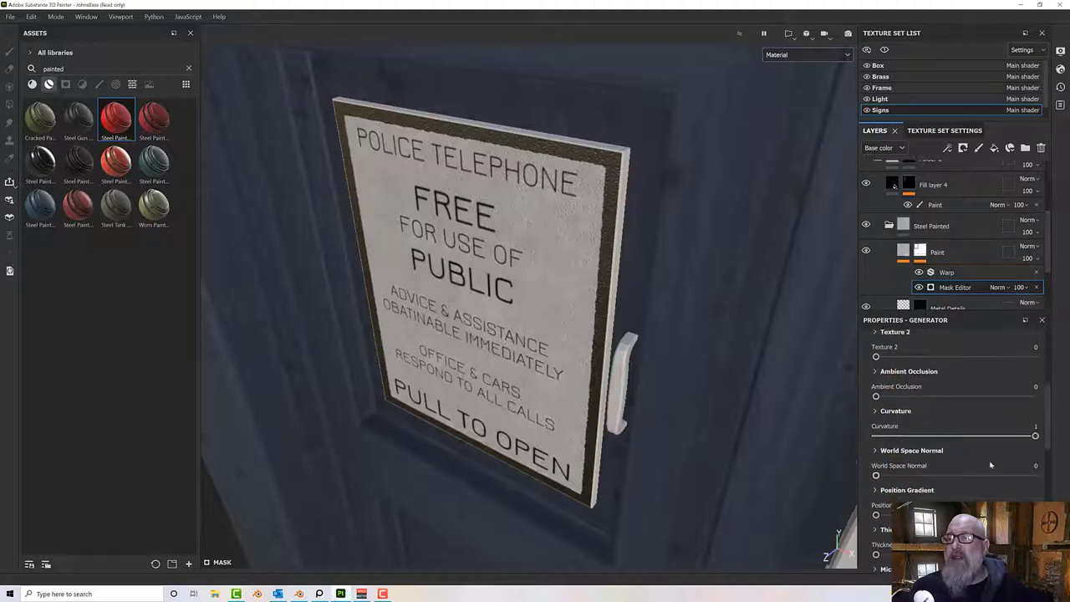
drag(1035, 435, 961, 439)
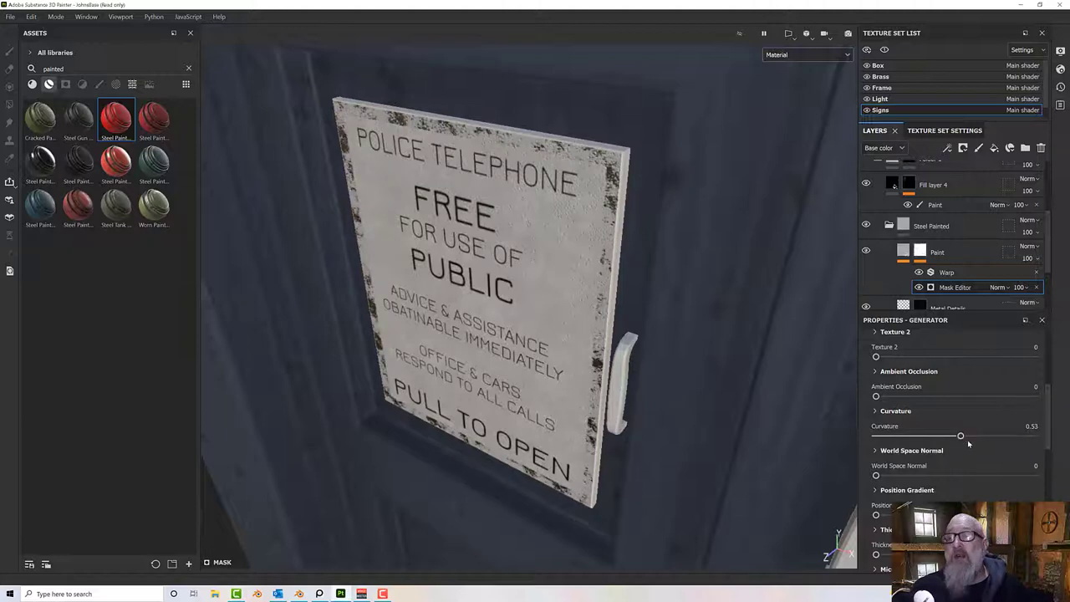
scroll(967, 440, down, 1)
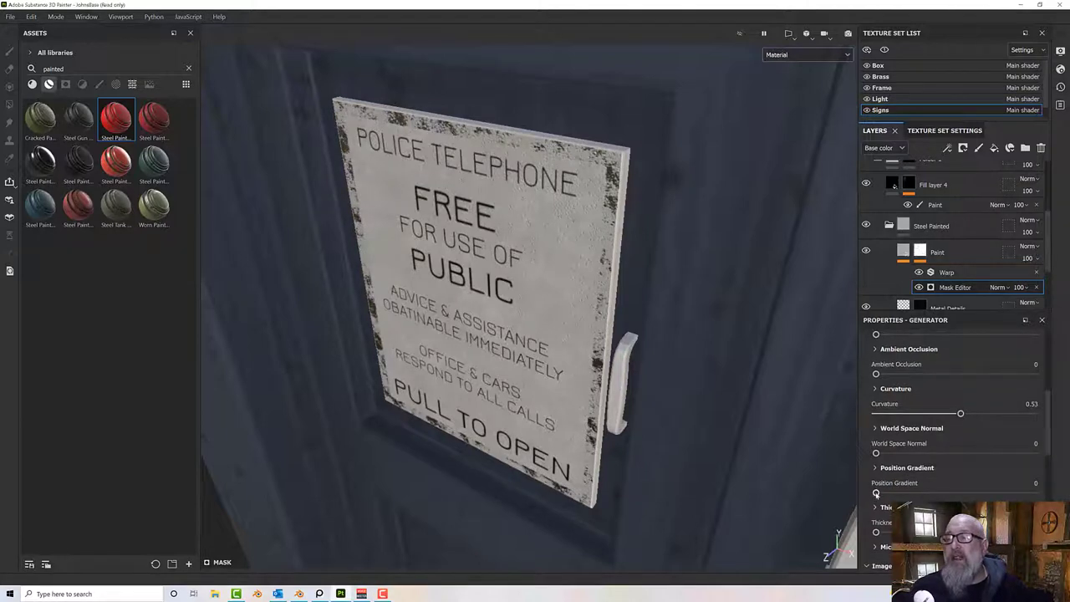
scroll(886, 493, down, 3)
scroll(877, 483, up, 2)
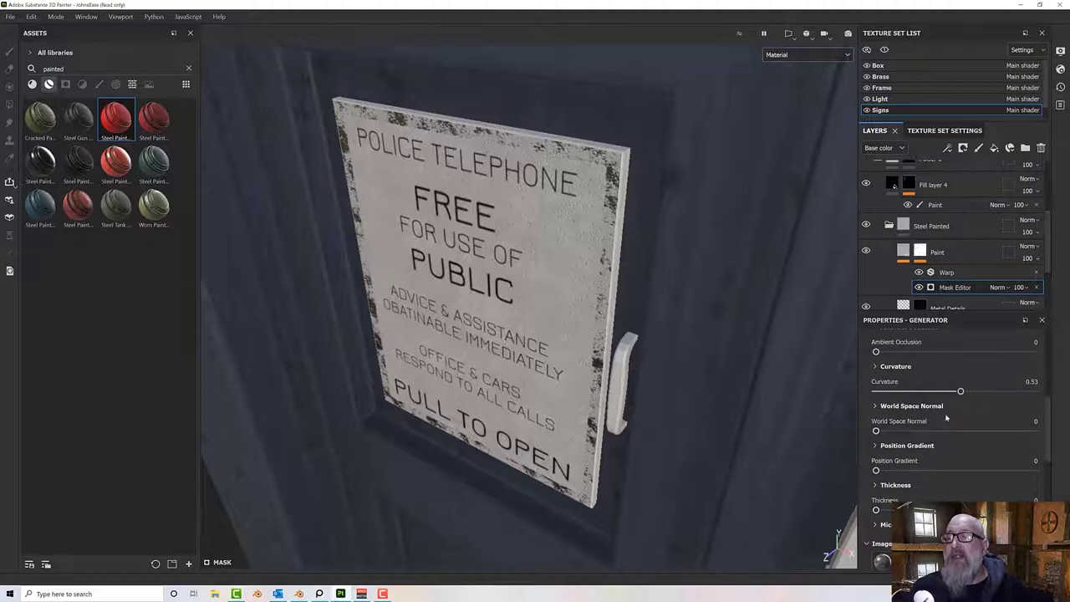
drag(961, 391, 954, 391)
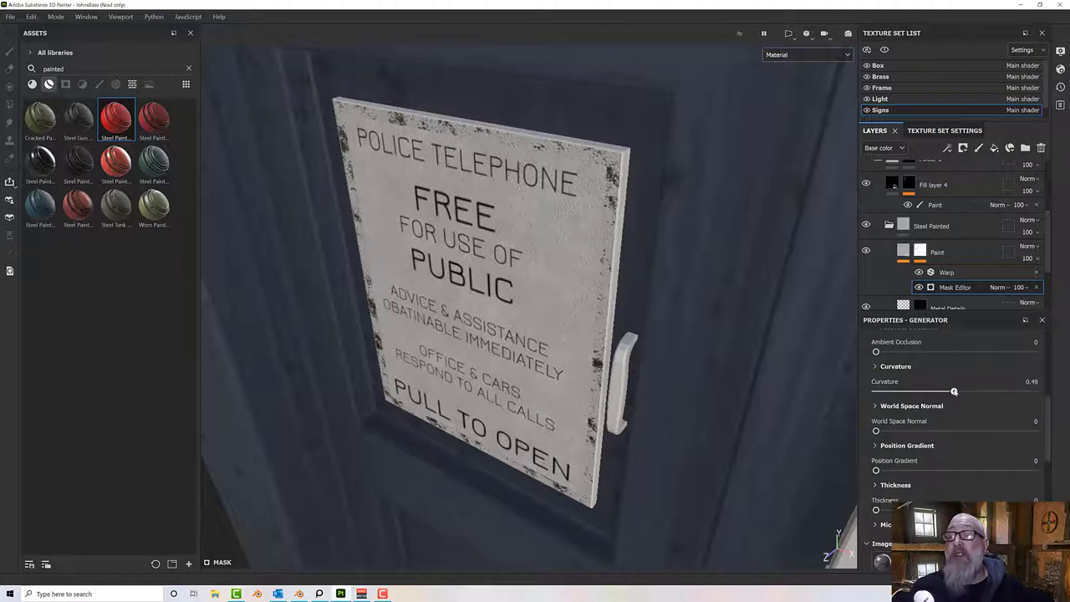
In the Mask Editor's Curvature settings, set Soft to 0.46, Medium to 0.41 and Large to 0.31, and raise Huge.
click(876, 367)
scroll(929, 451, down, 1)
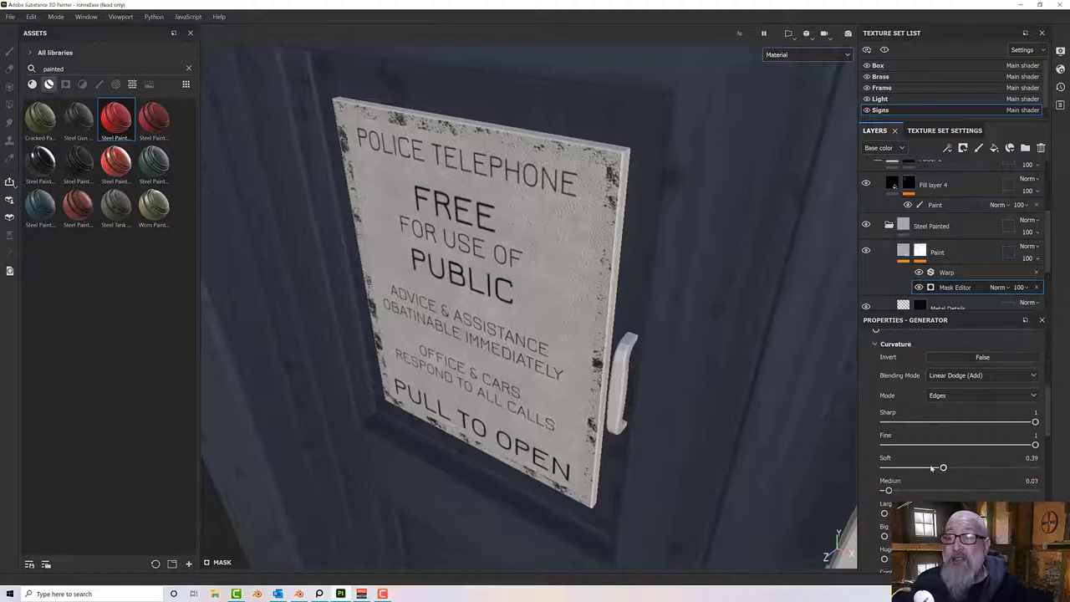
scroll(929, 460, down, 1)
mouse_move(943, 447)
mouse_down()
mouse_move(901, 447)
mouse_move(953, 447)
mouse_up()
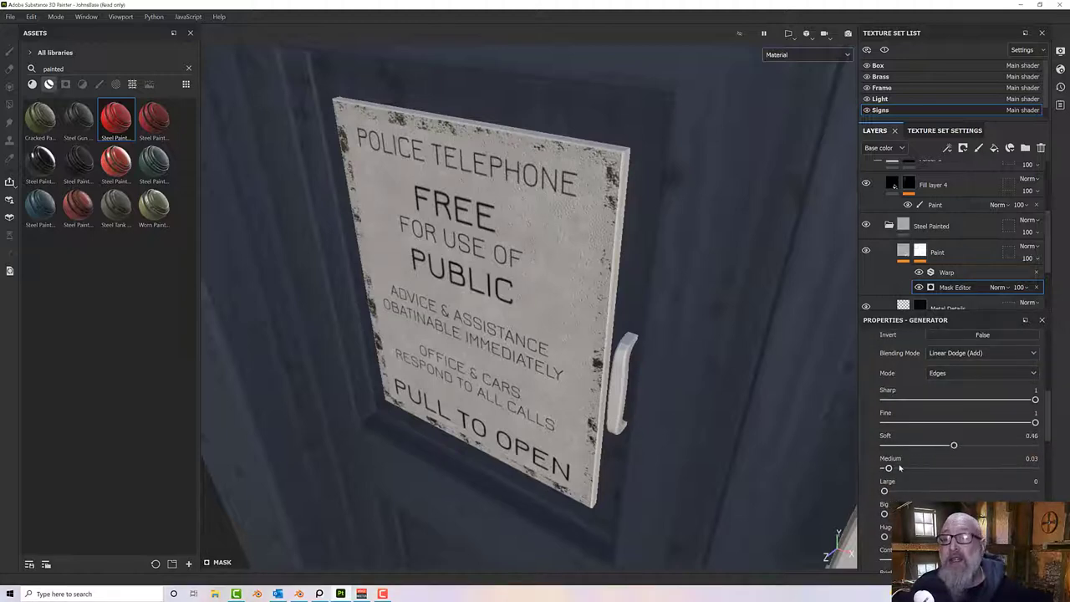
drag(887, 469, 946, 468)
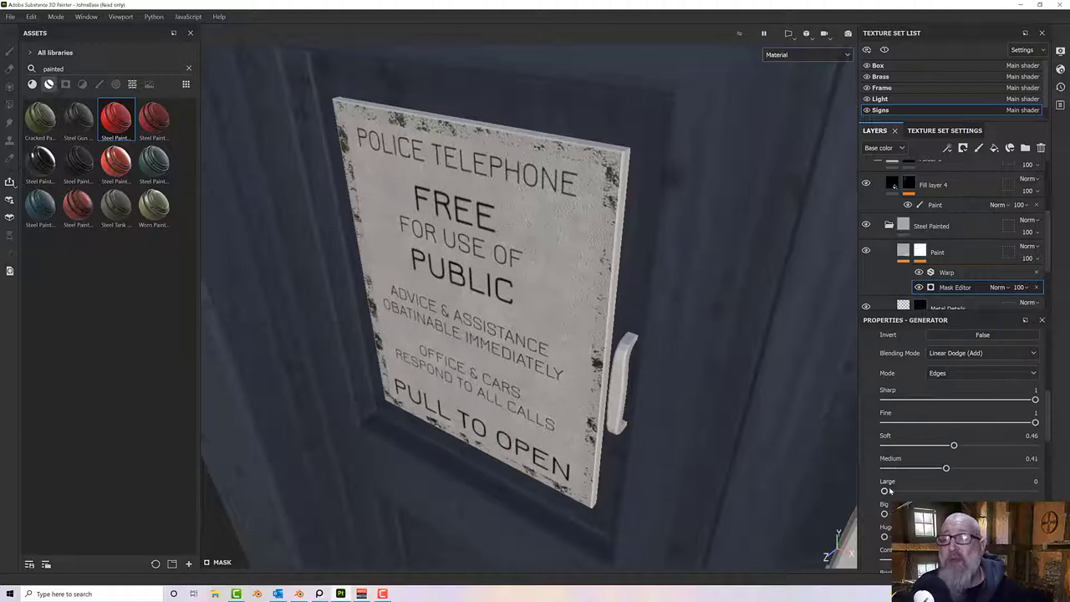
drag(887, 492, 928, 514)
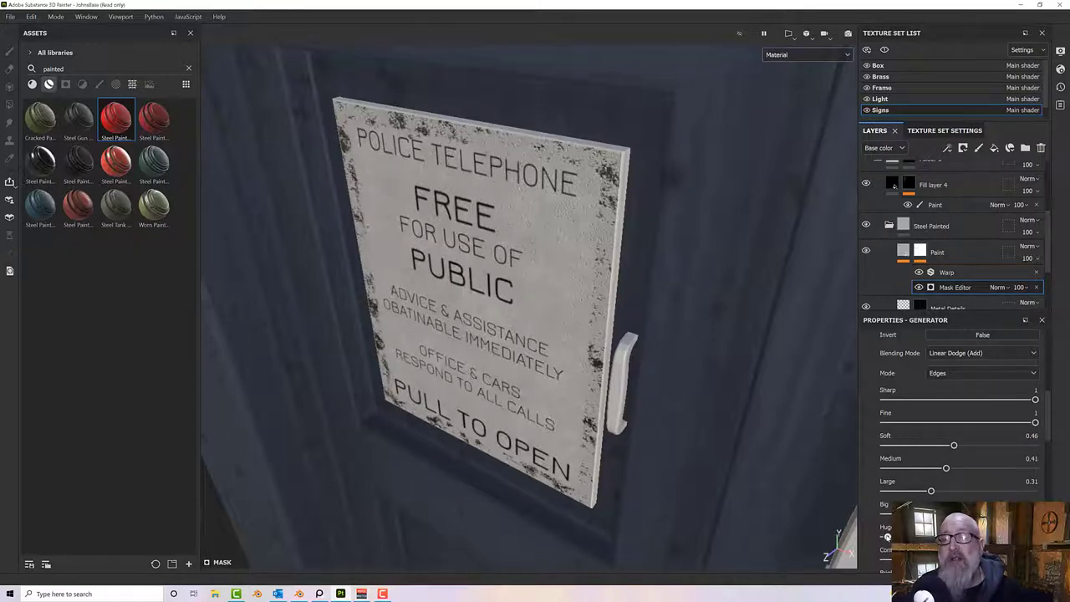
drag(888, 537, 920, 536)
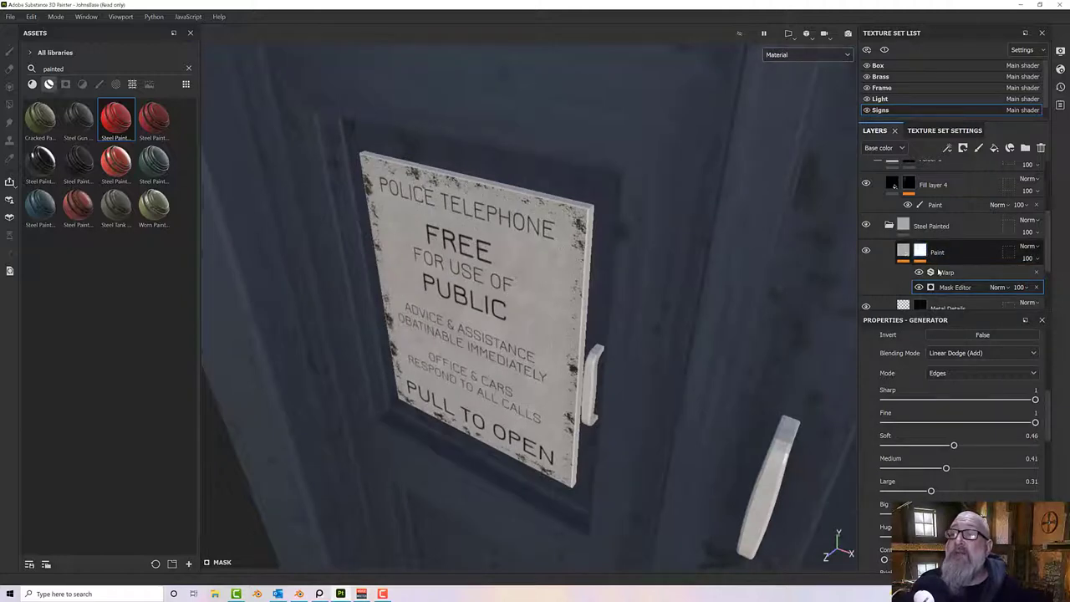
Add a fill above the Warp filter in the Paint layer's mask and assign the Grunge Cracked Deep texture to it.
click(942, 273)
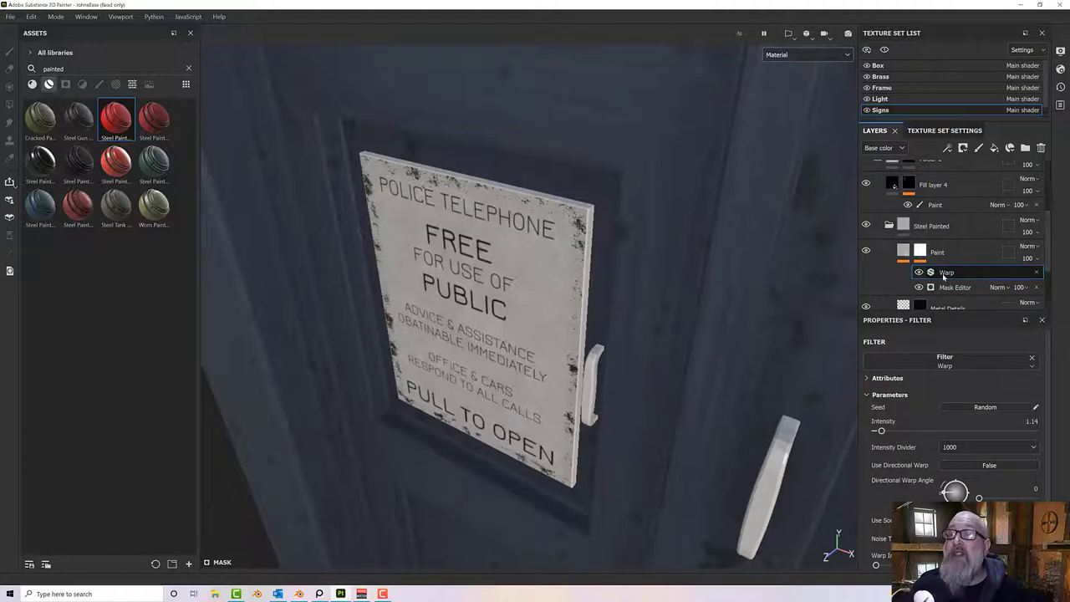
right_click(943, 276)
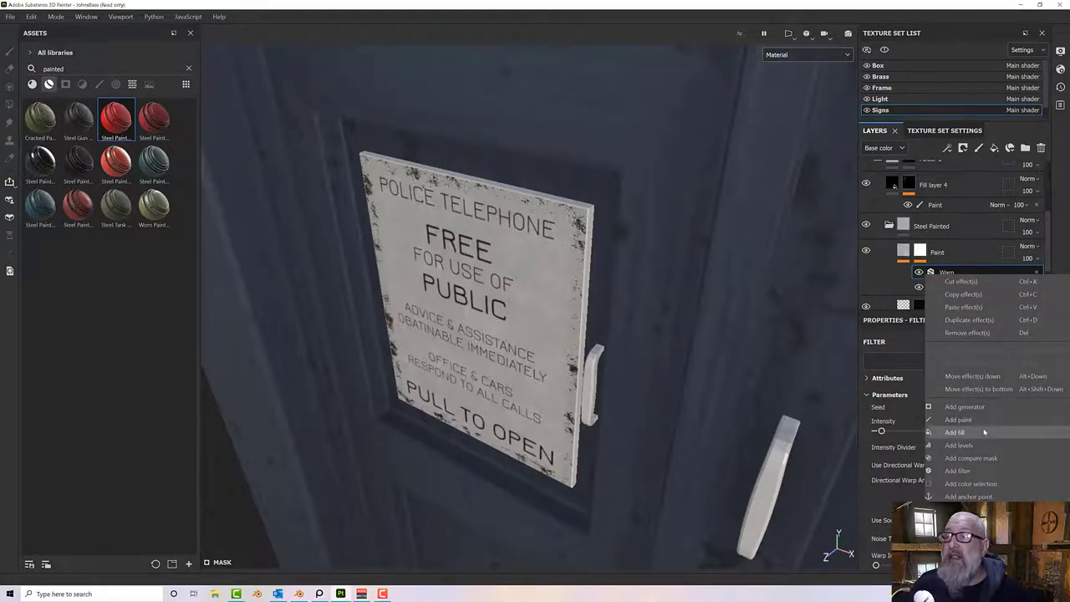
click(959, 431)
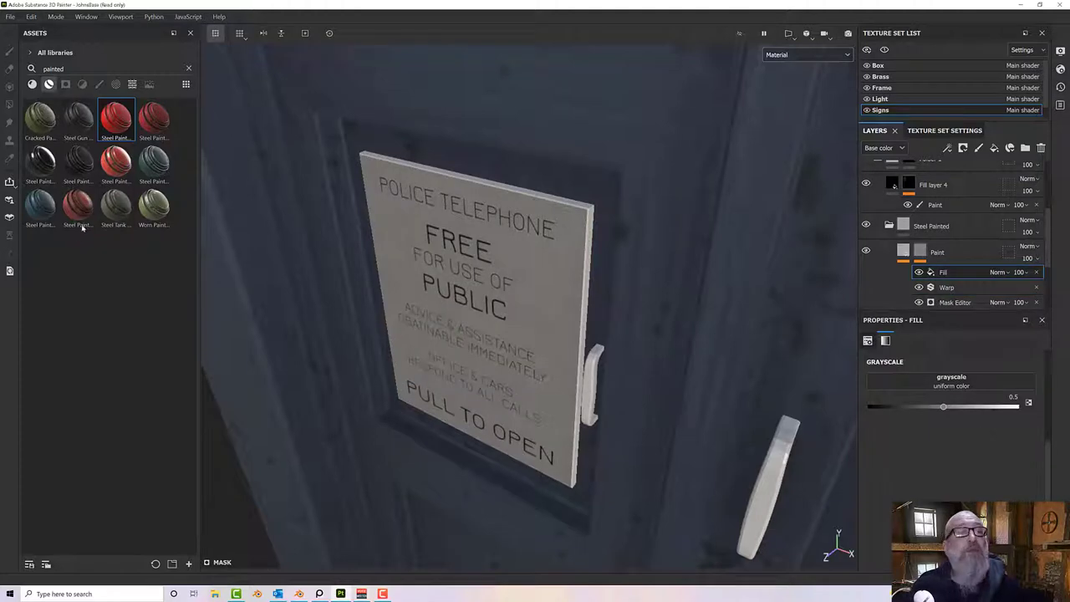
click(132, 84)
double_click(96, 70)
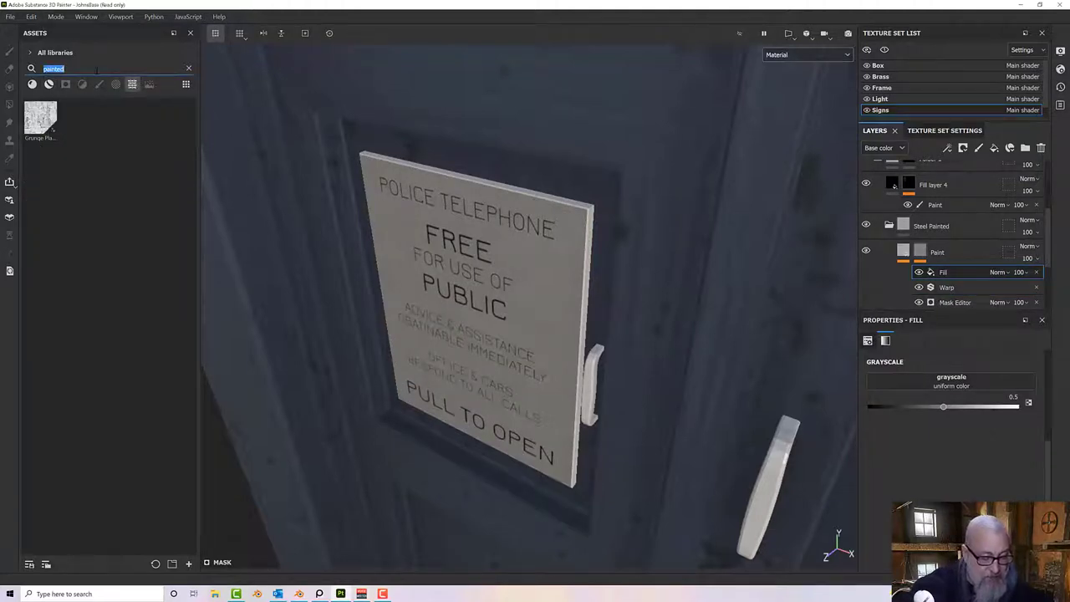
text(crack)
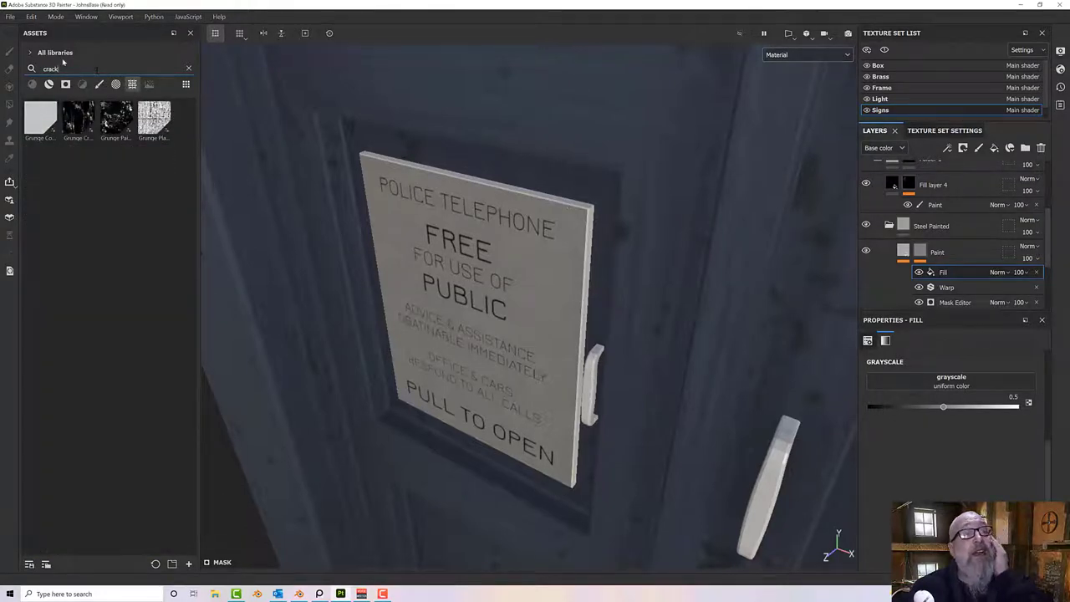
drag(78, 113, 907, 385)
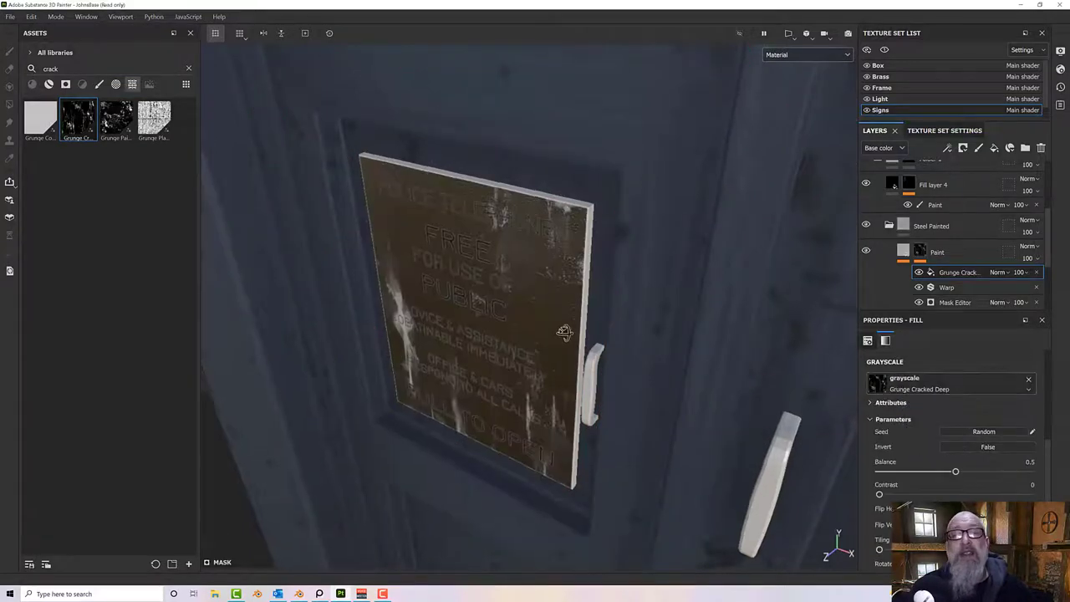
Try inverting the Grunge Cracked Deep fill and blending it as Linear dodge (Add).
alt+drag(576, 318, 590, 304)
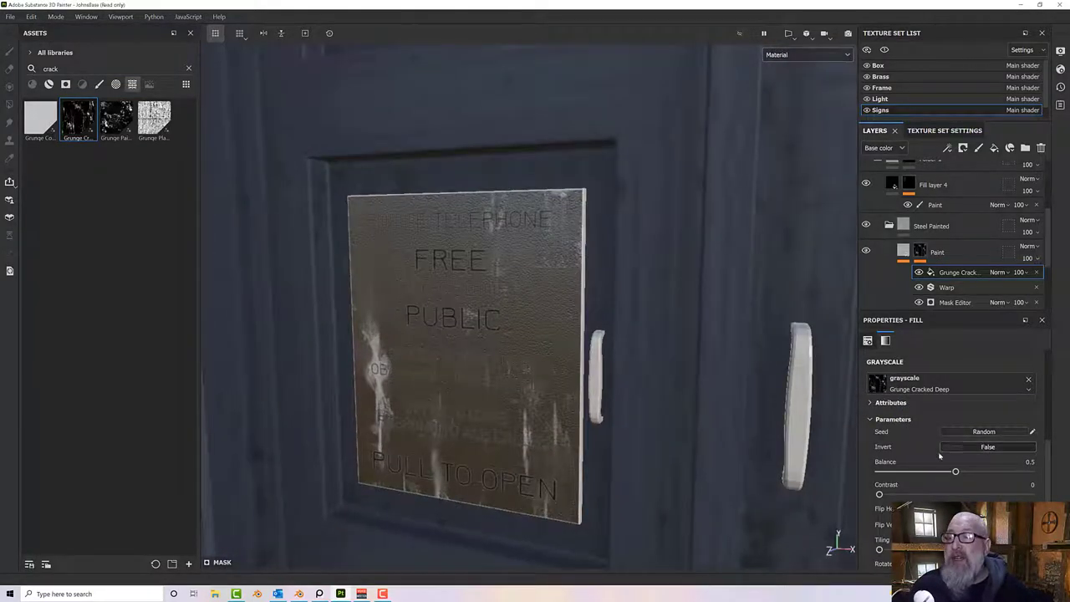
click(970, 447)
alt+drag(718, 372, 707, 384)
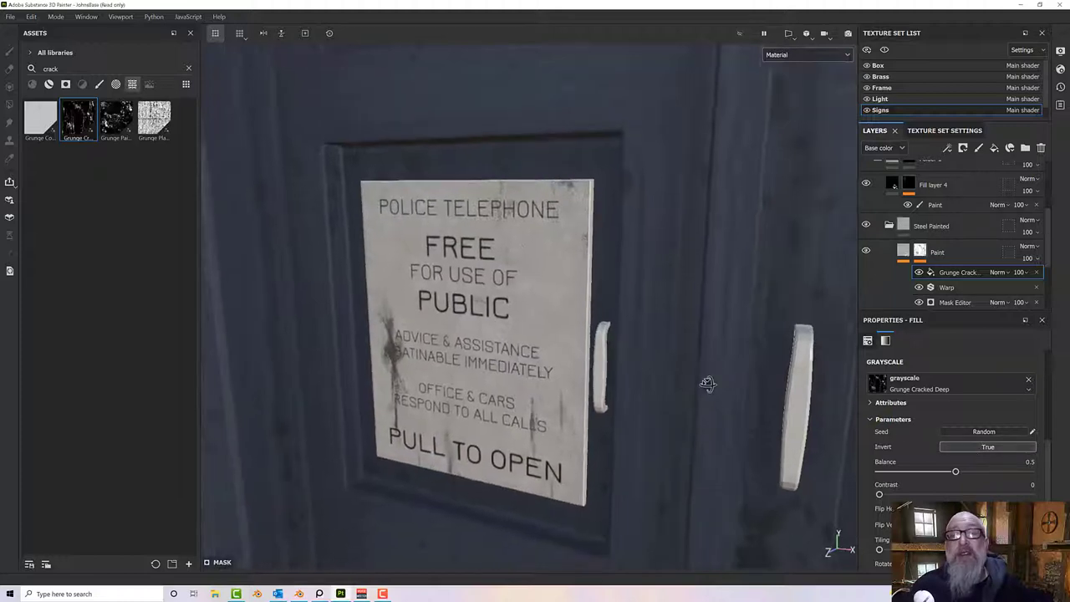
click(997, 273)
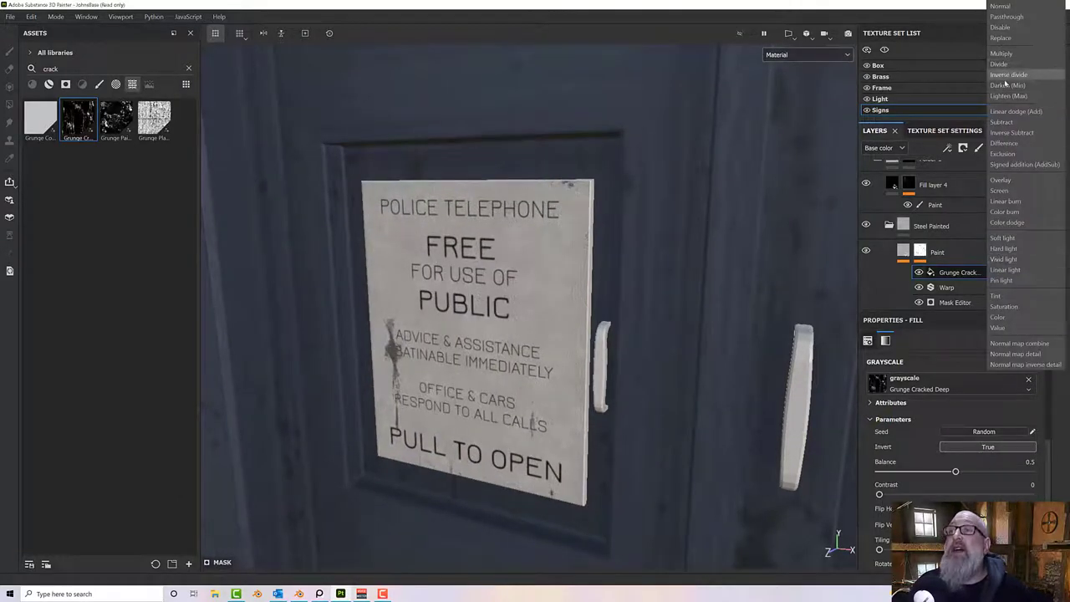
click(1010, 114)
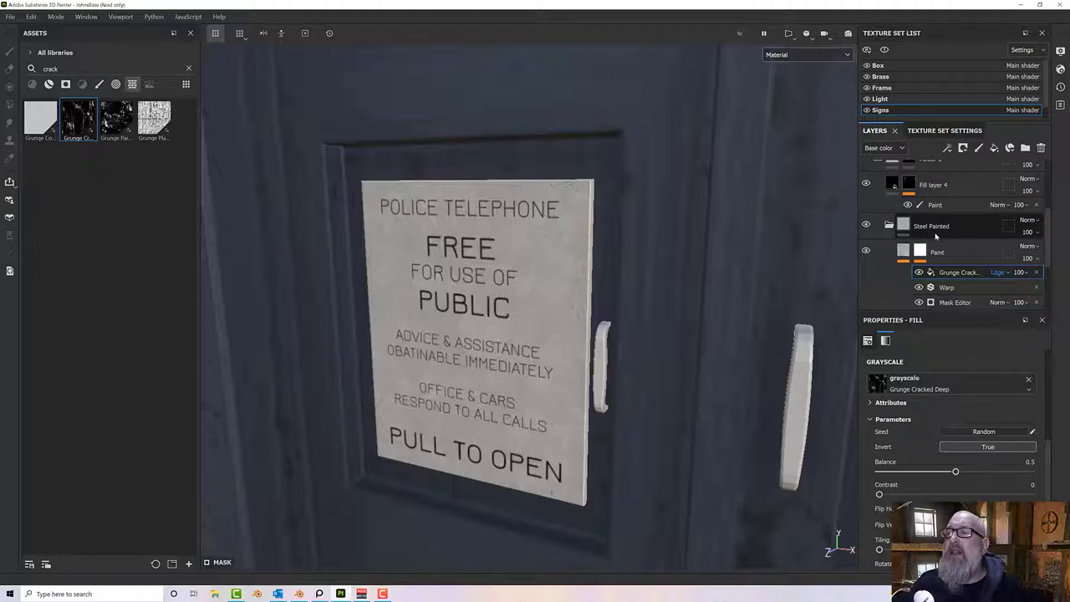
Set the Grunge Cracked Deep fill's blending mode to Subtract and its Invert option to False.
click(1000, 272)
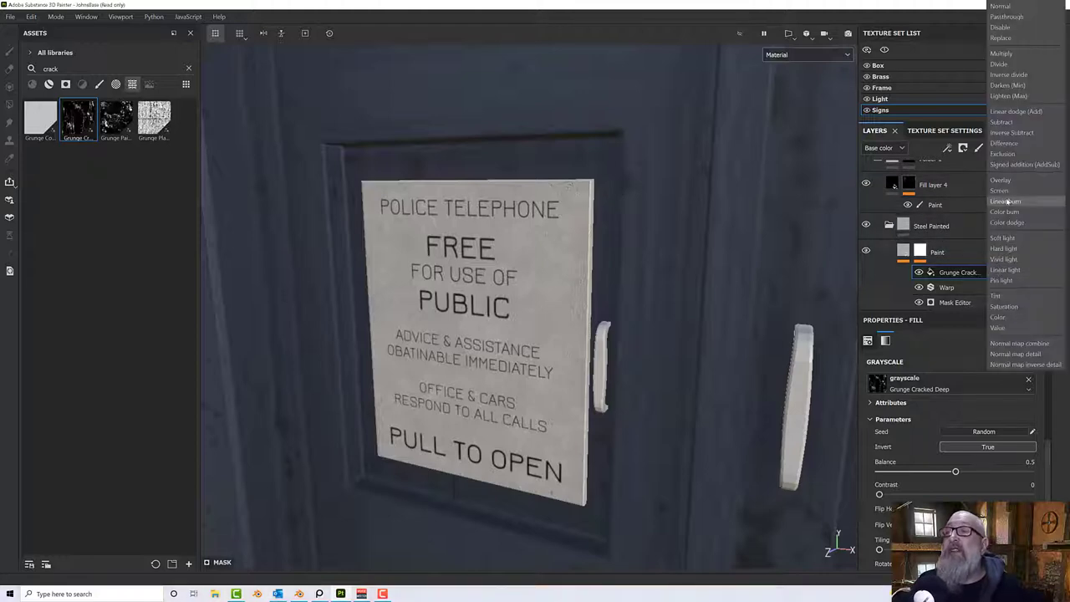
click(1007, 123)
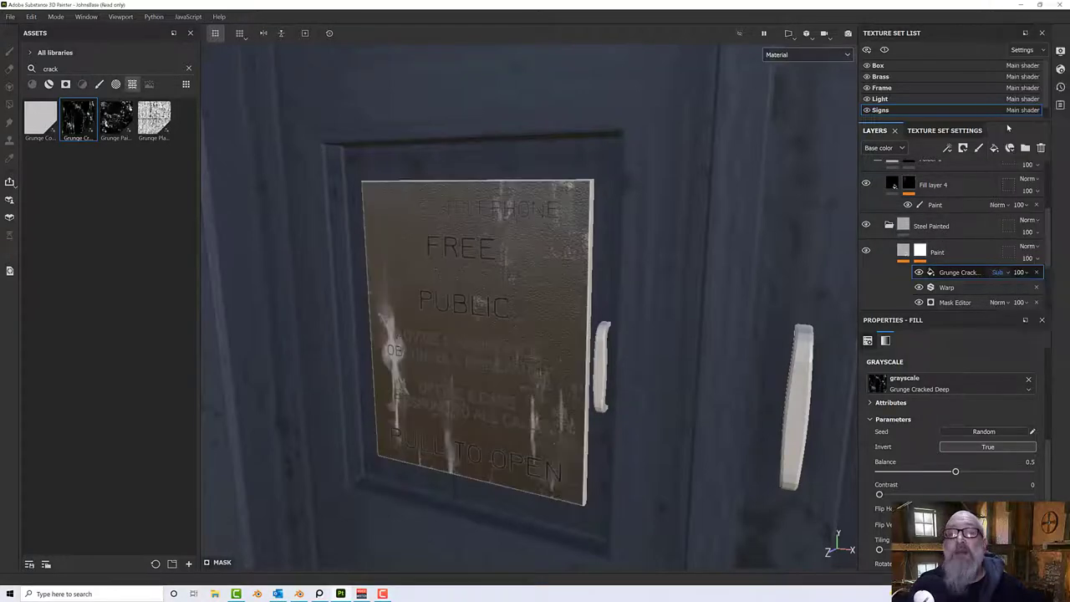
alt+drag(812, 226, 709, 292)
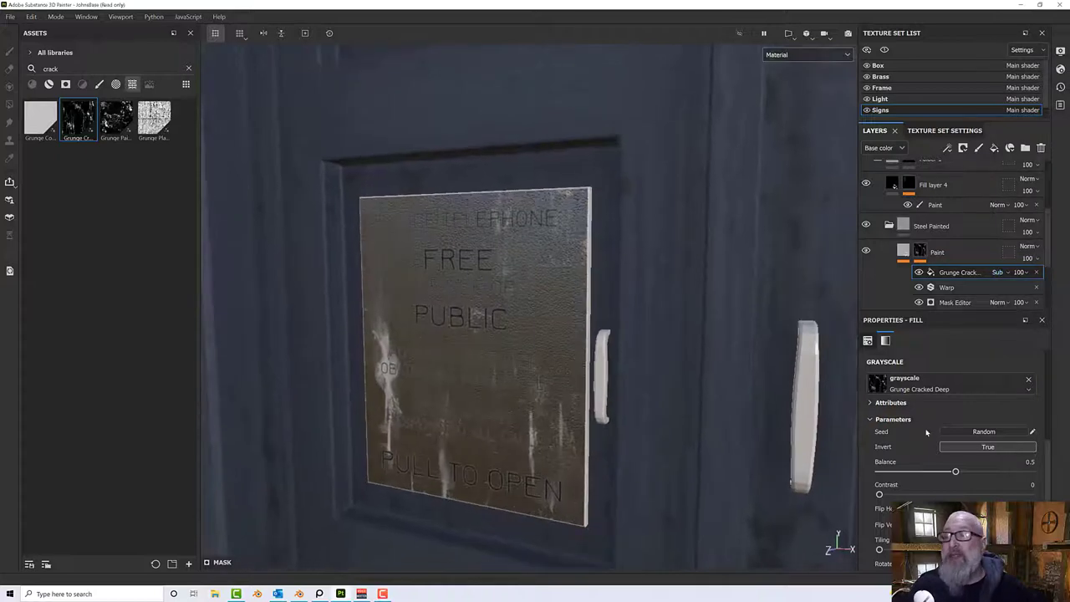
click(968, 449)
alt+drag(549, 354, 498, 330)
scroll(516, 346, up, 3)
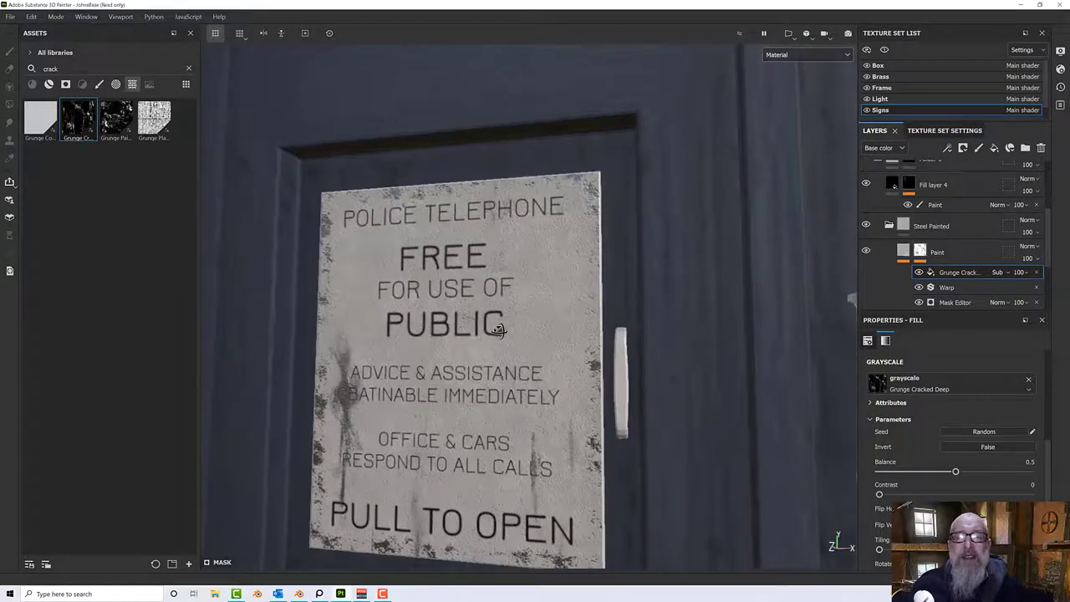
Add a fill layer with a black mask above the Paint layer in the Steel Painted folder.
click(956, 256)
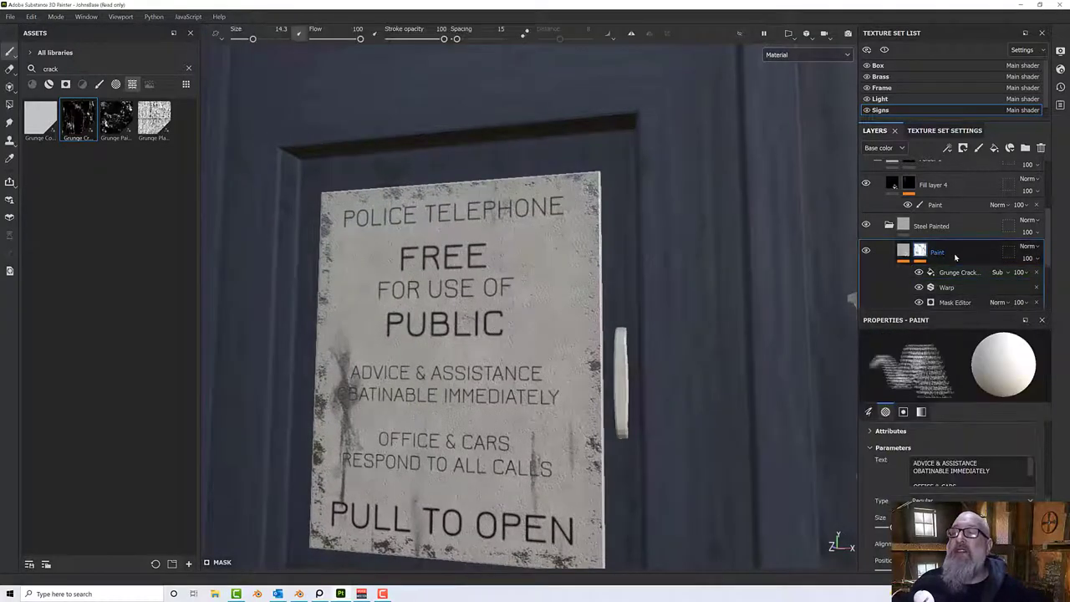
right_click(966, 254)
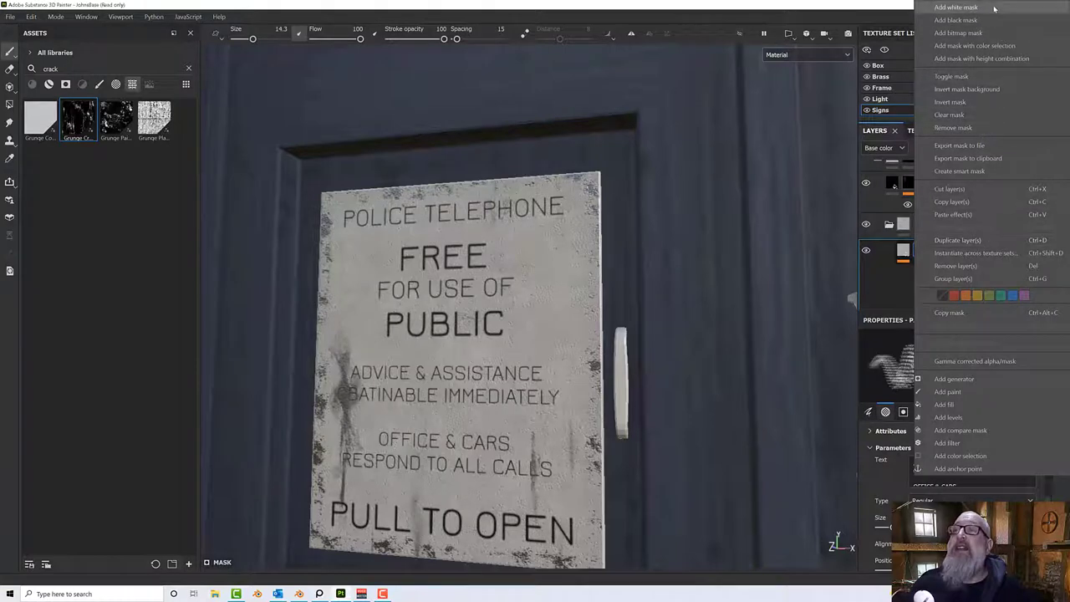
click(886, 312)
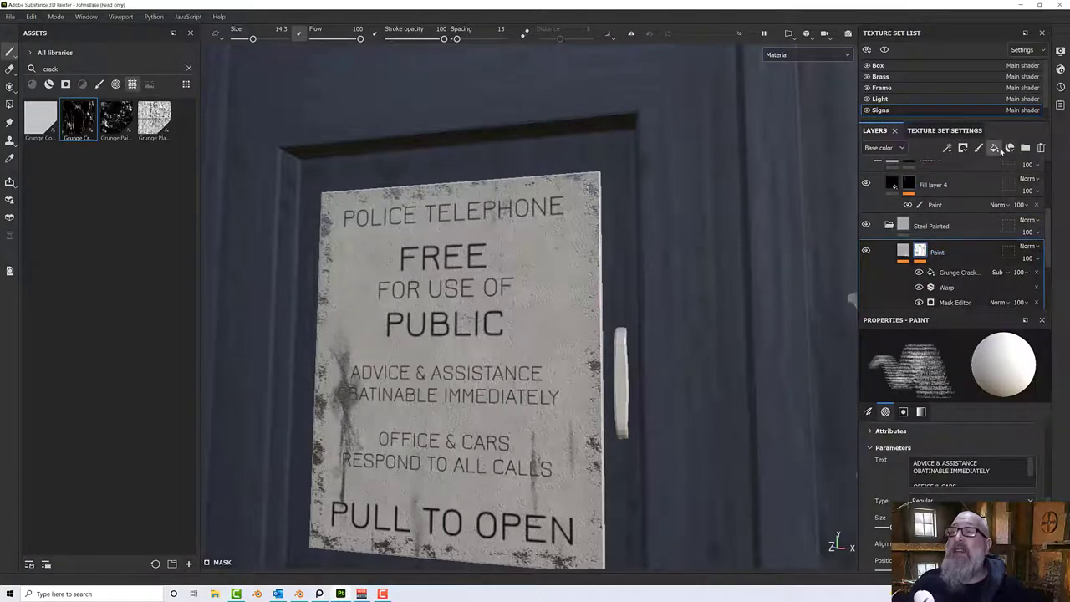
click(996, 148)
right_click(938, 253)
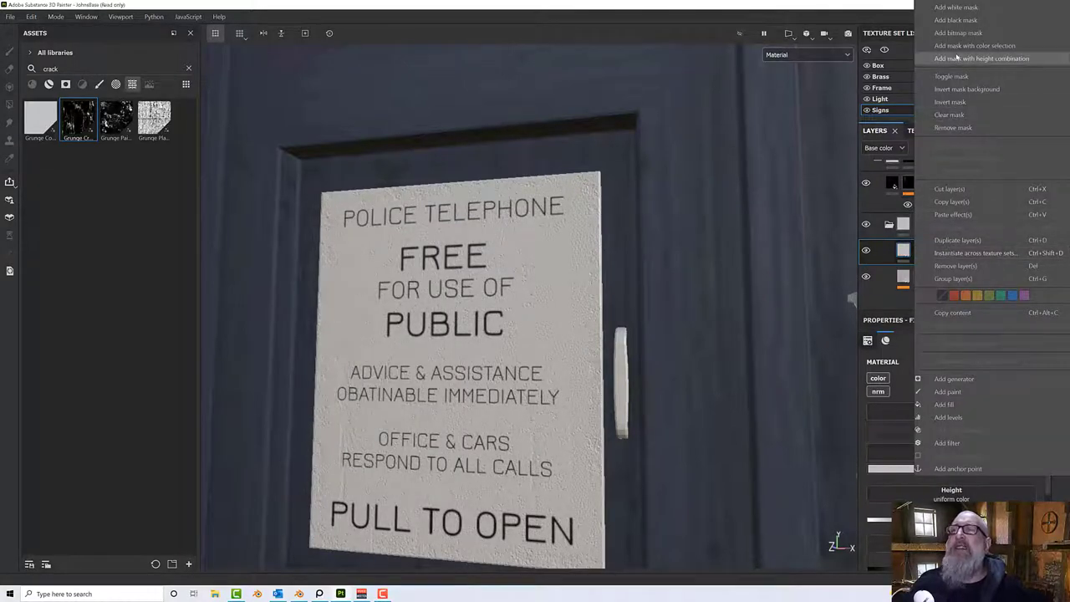
click(956, 20)
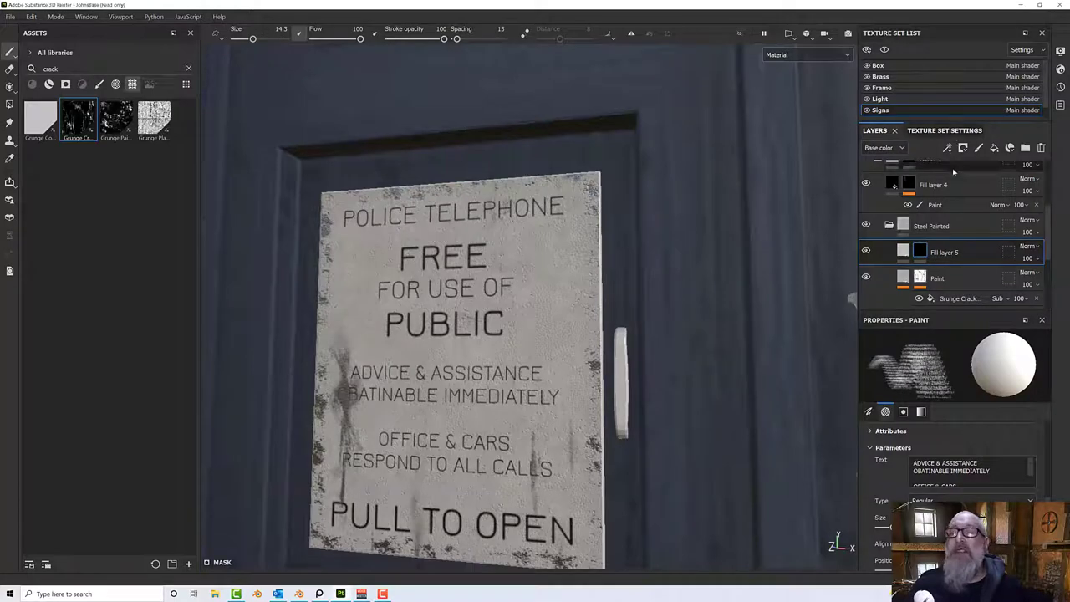
Add a Dirt generator to the mask of the new fill layer.
right_click(960, 252)
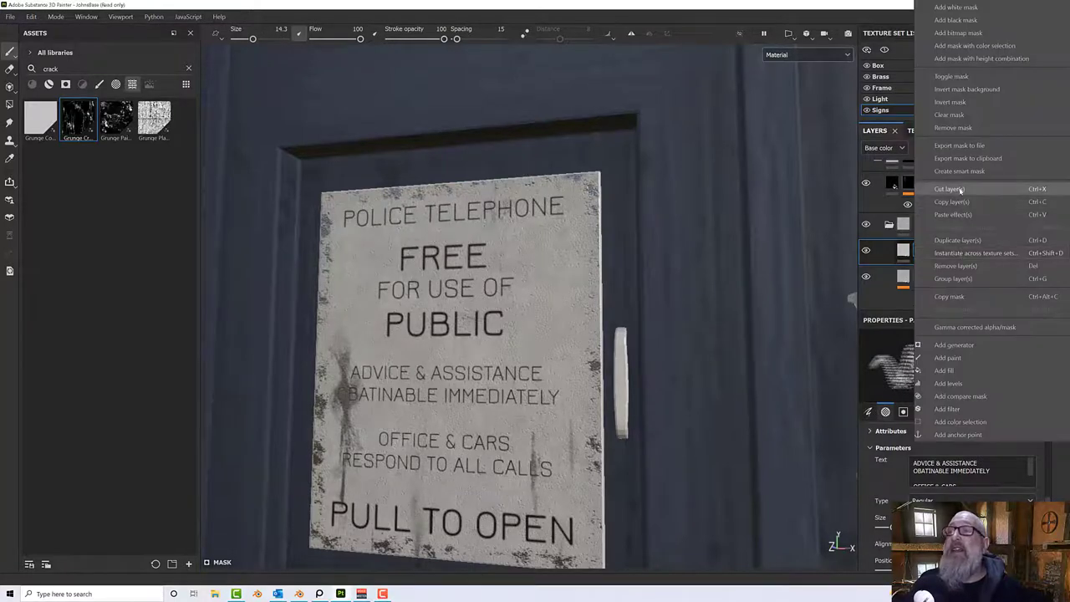
click(949, 346)
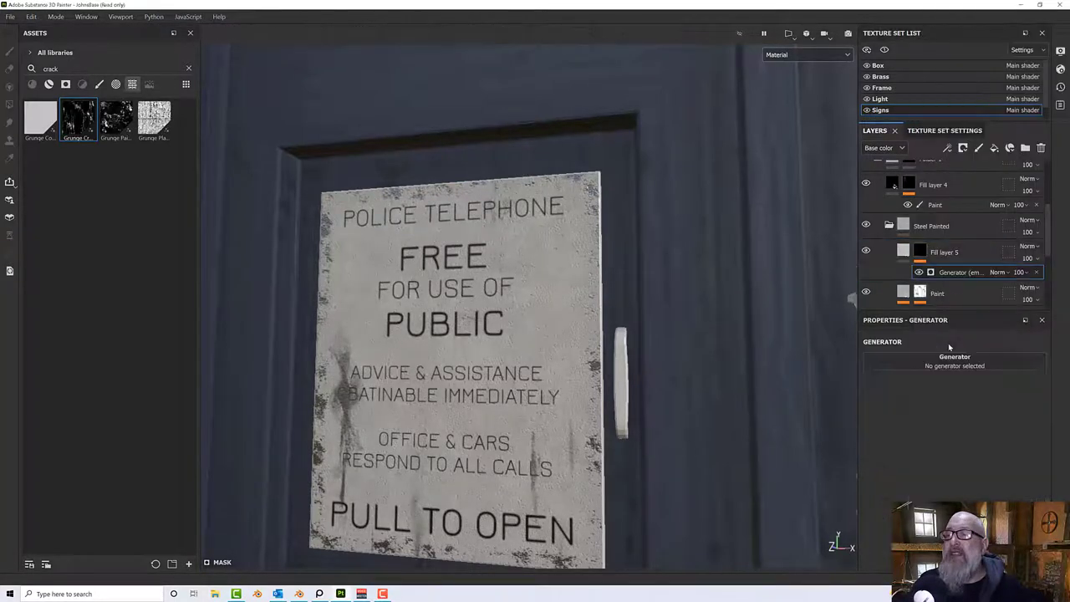
click(952, 361)
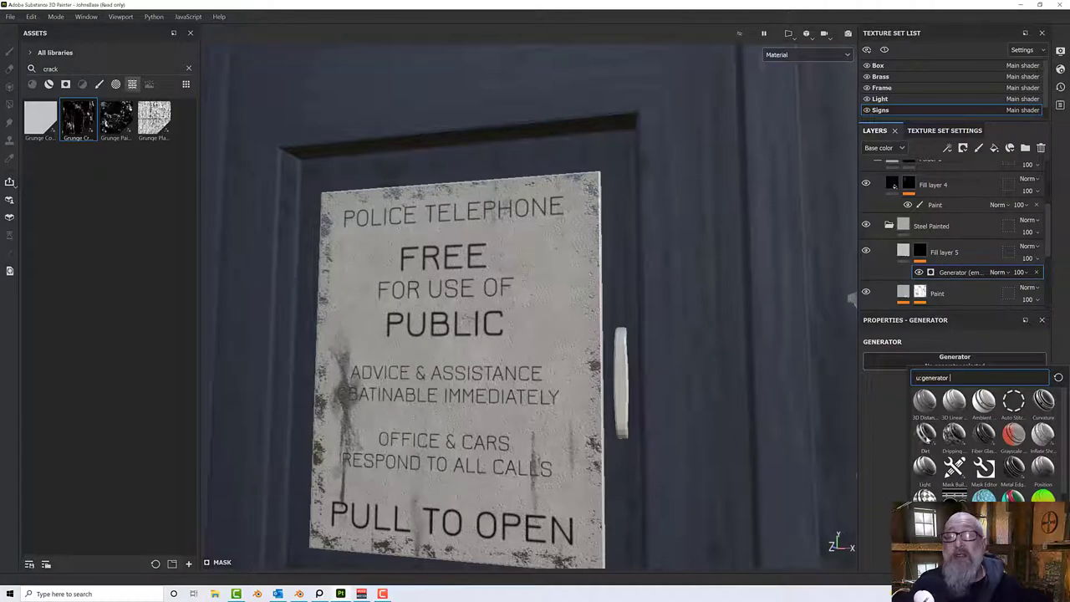
click(925, 433)
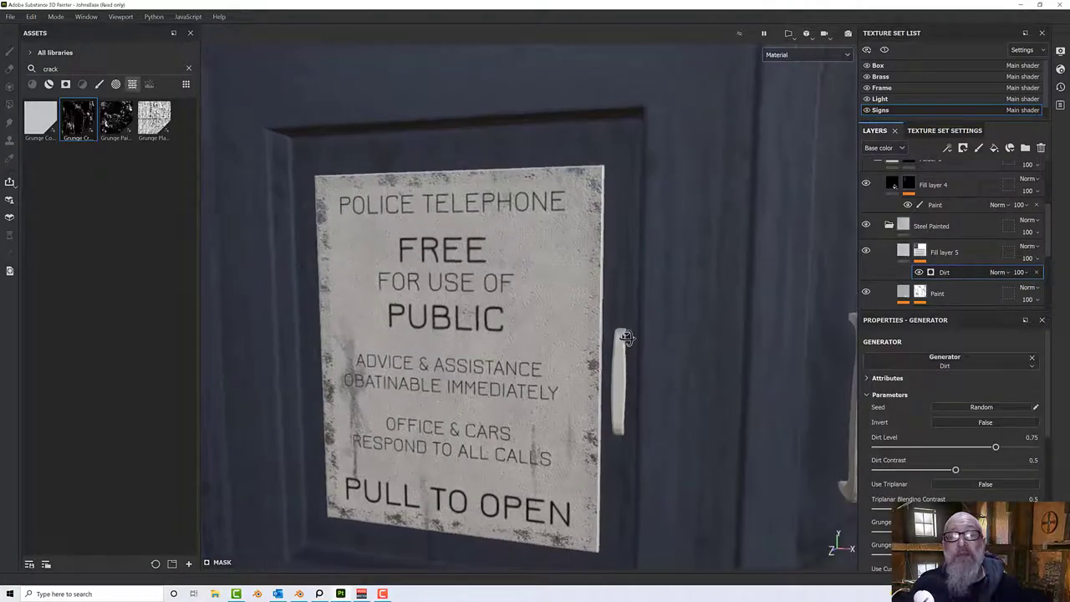
Display the new fill layer's mask on its own in the viewport and examine the dirt pattern on the sign.
alt+drag(699, 337, 745, 330)
click(784, 54)
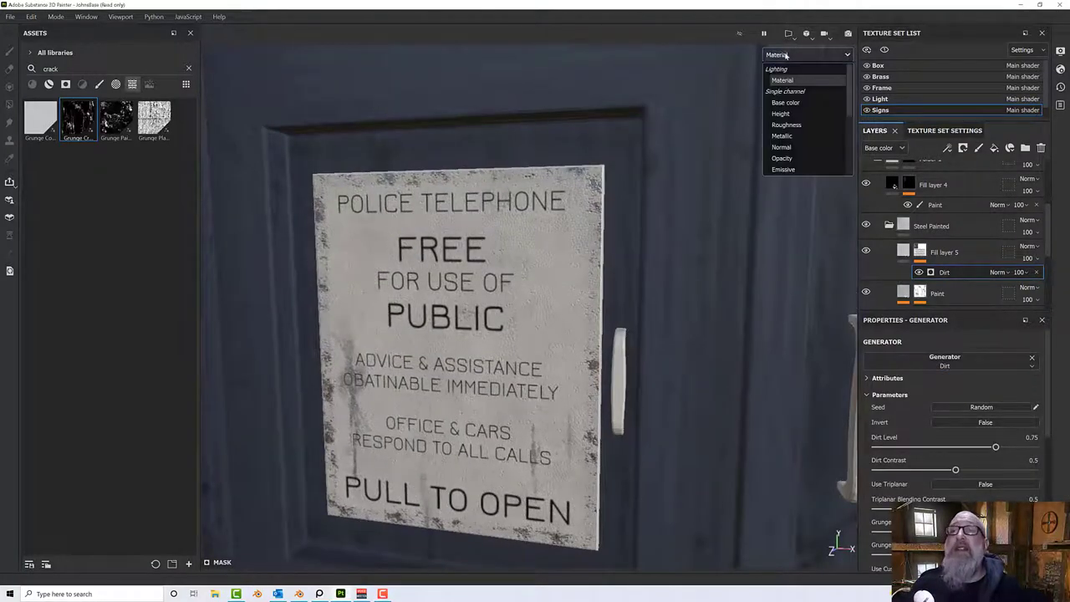
click(790, 148)
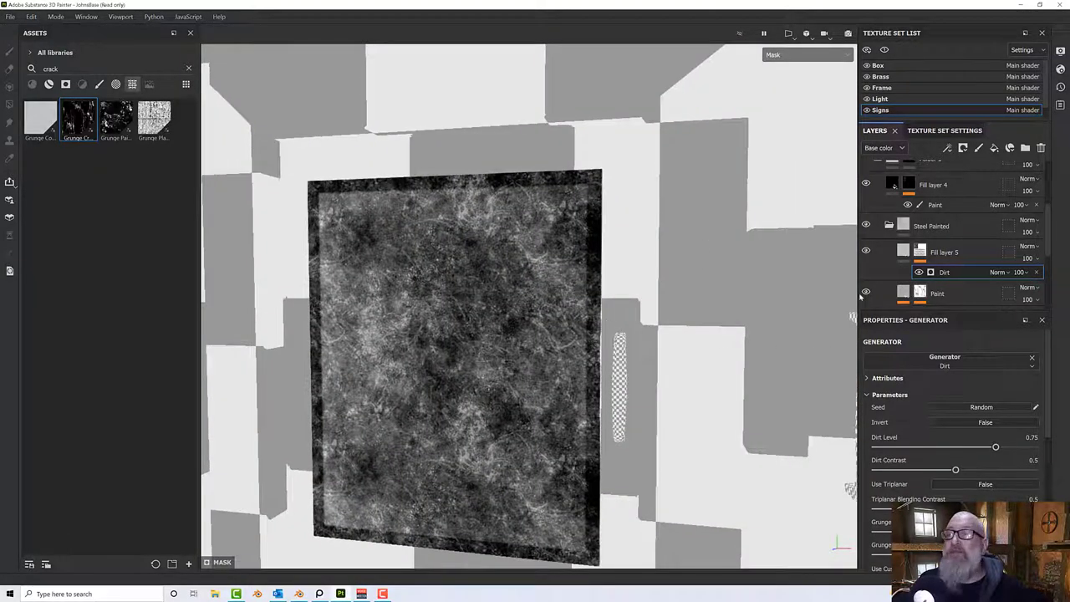
scroll(619, 345, up, 2)
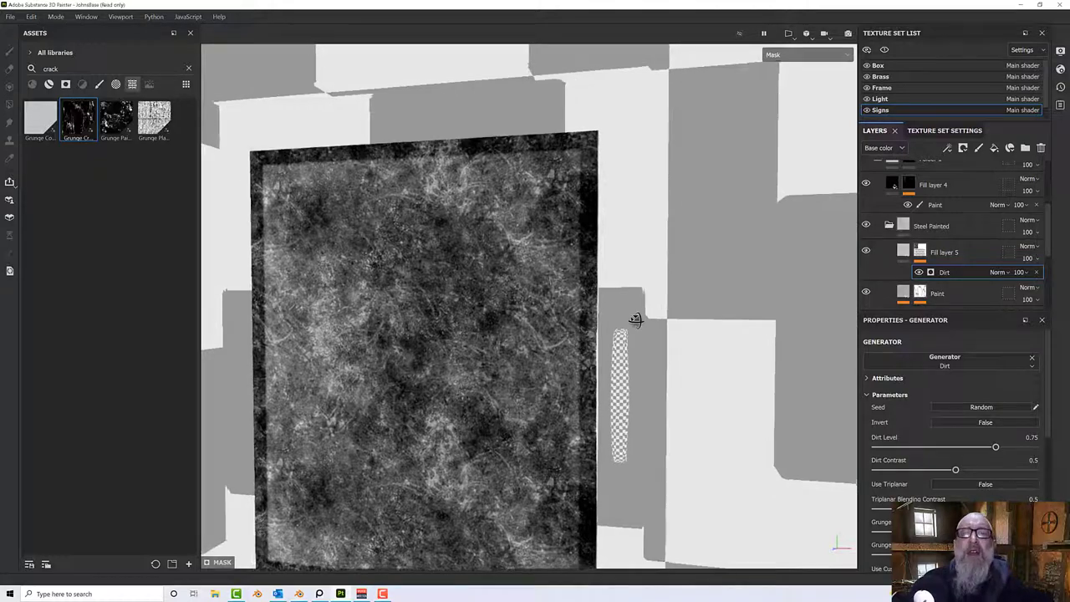
alt+middle_drag(637, 320, 638, 324)
scroll(828, 380, down, 1)
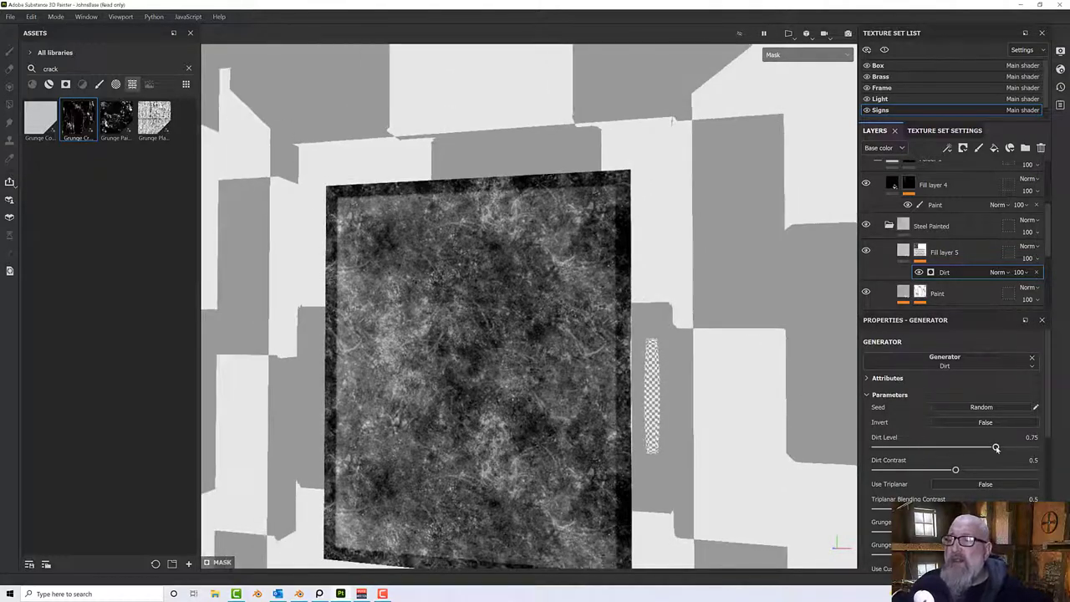
Set the Dirt generator's Dirt Level to 0.73, Dirt Contrast to 0.79 and Grunge Scale to 1.
mouse_move(996, 448)
mouse_down()
mouse_move(1013, 448)
mouse_move(979, 449)
mouse_move(991, 448)
mouse_move(969, 470)
mouse_move(1001, 470)
mouse_move(977, 449)
mouse_move(991, 448)
mouse_up()
scroll(724, 407, down, 2)
alt+drag(721, 408, 669, 408)
scroll(920, 477, down, 2)
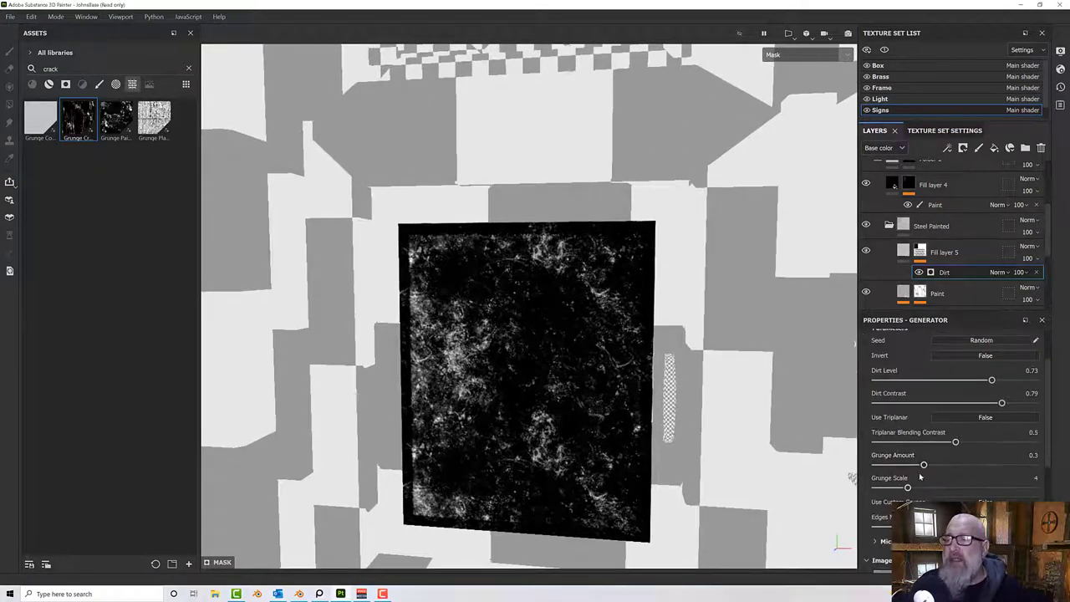
drag(910, 489, 876, 488)
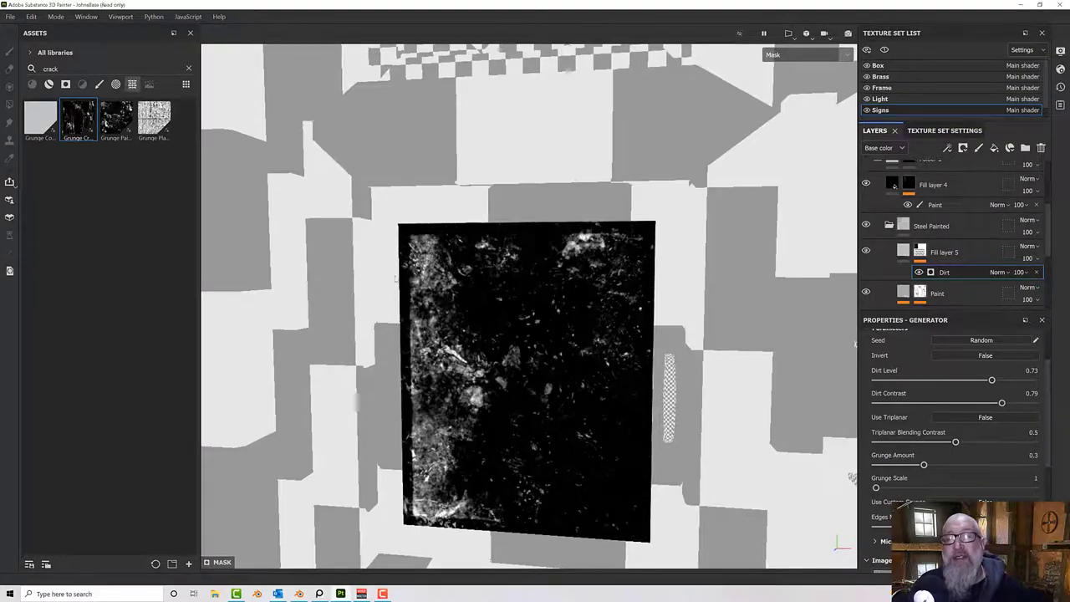
alt+drag(502, 347, 531, 303)
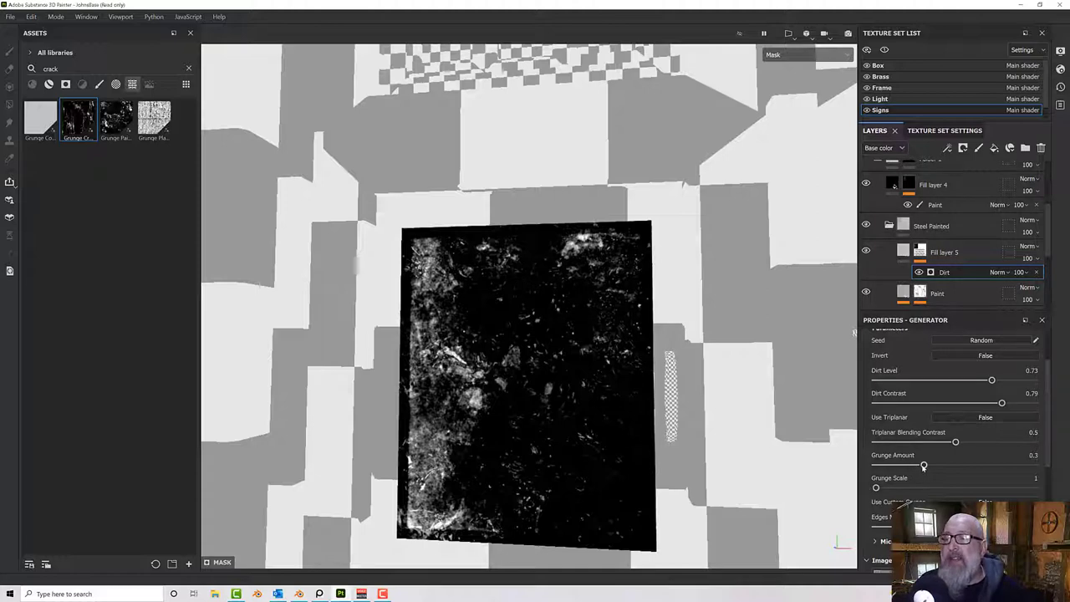
Set the Dirt generator's Grunge Amount to 0.39 and return the viewport from the mask to the full material display.
mouse_move(924, 467)
mouse_down()
mouse_move(914, 467)
mouse_move(937, 468)
mouse_up()
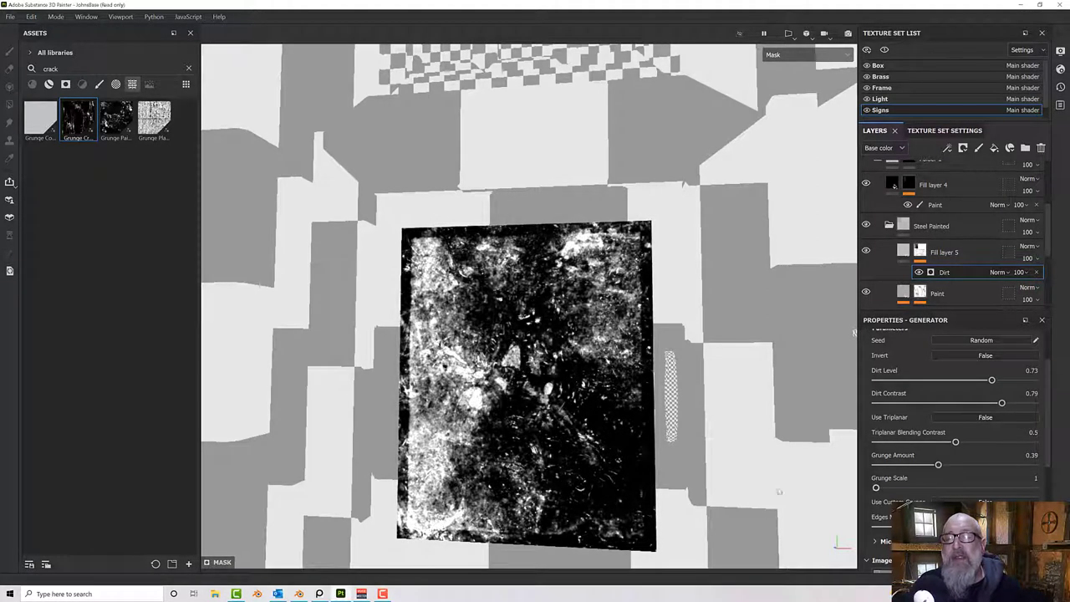
mouse_move(779, 491)
alt+mouse_down()
mouse_move(777, 523)
mouse_move(774, 488)
alt+mouse_up()
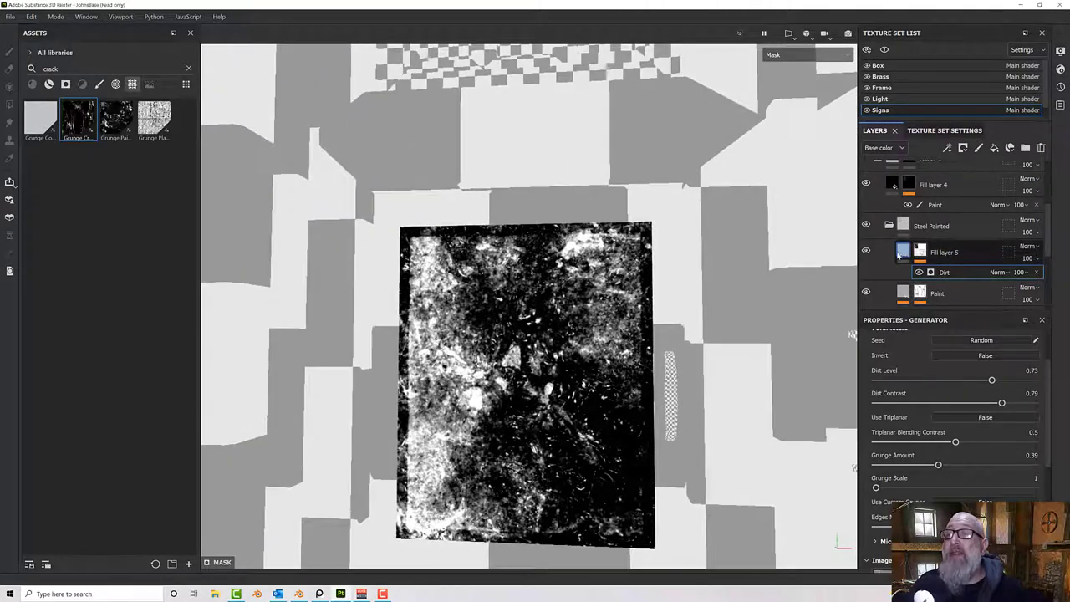
click(903, 251)
click(790, 53)
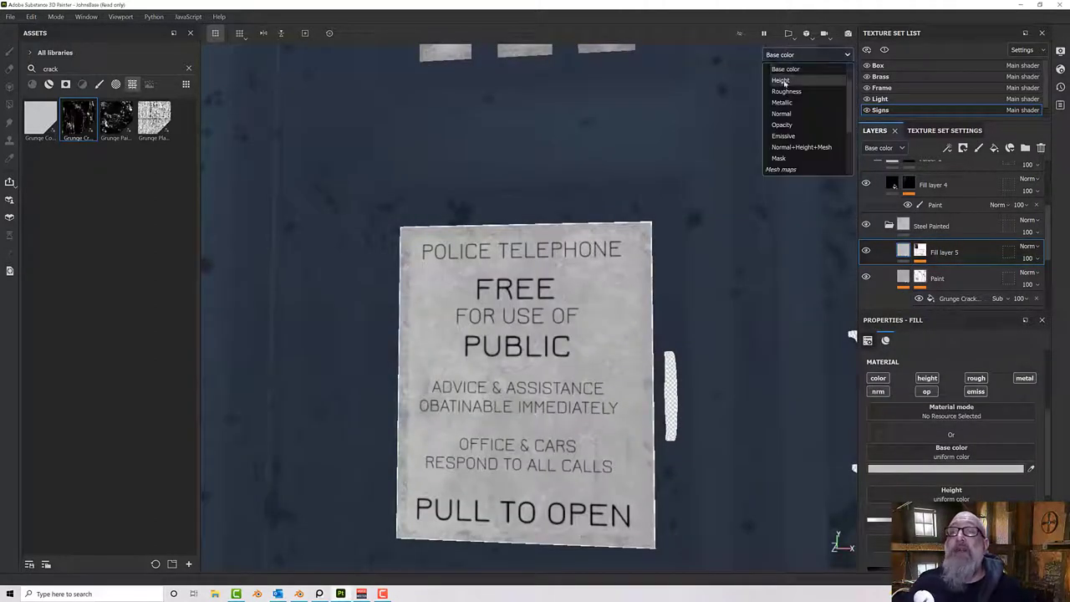
click(786, 81)
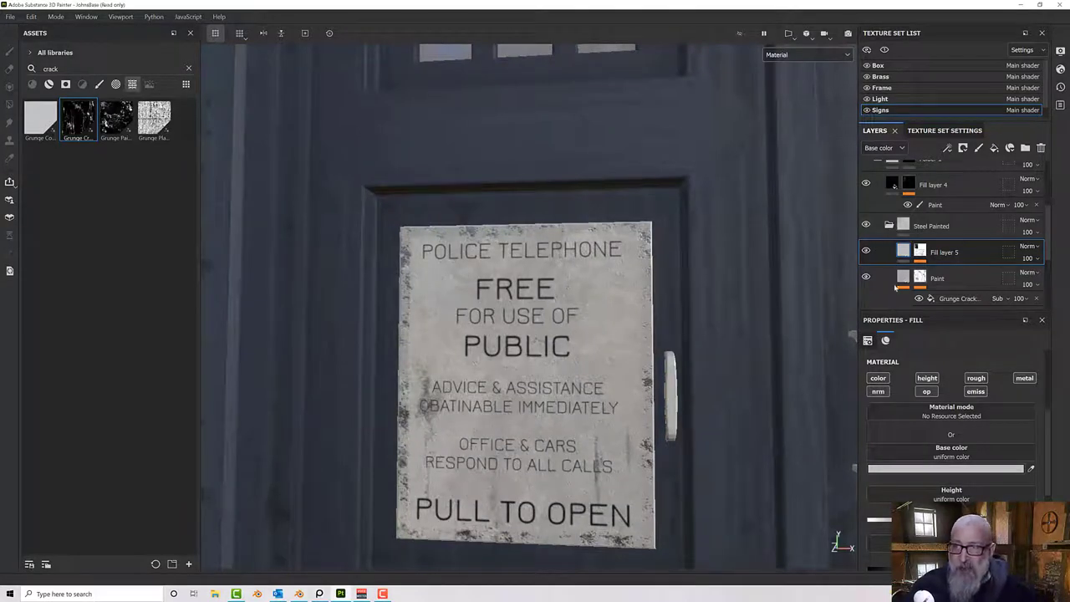
Set the dirt fill layer's base color to the brownish grey 79746A.
click(886, 471)
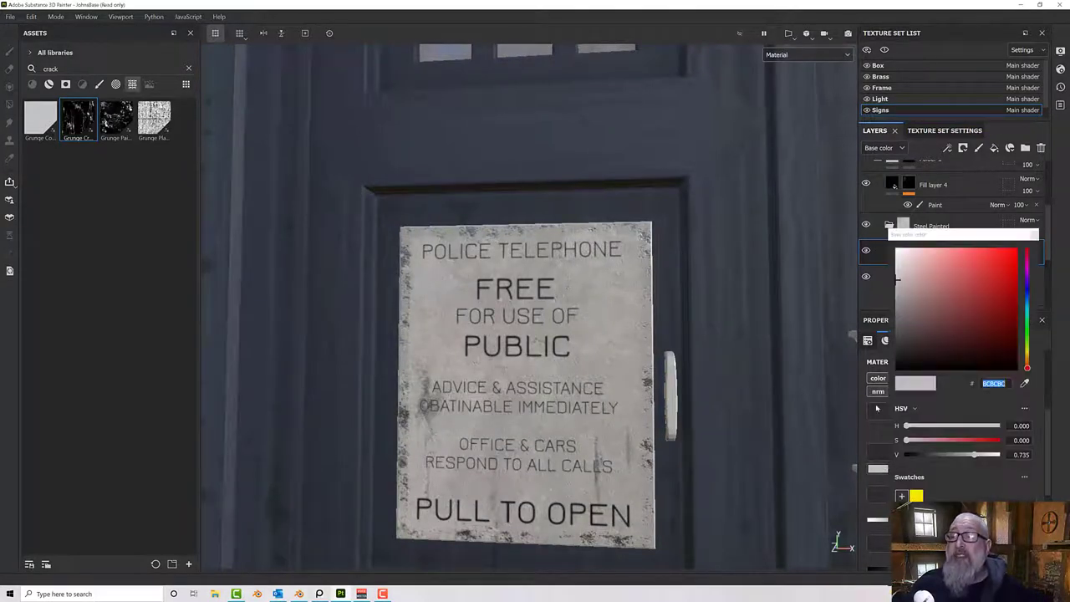
click(895, 306)
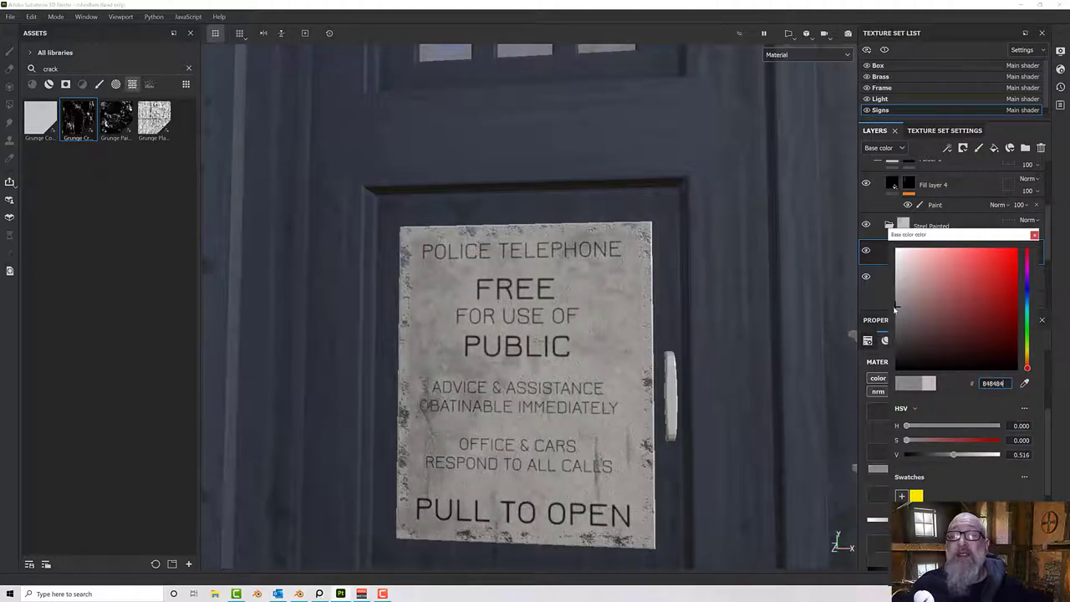
drag(894, 308, 893, 317)
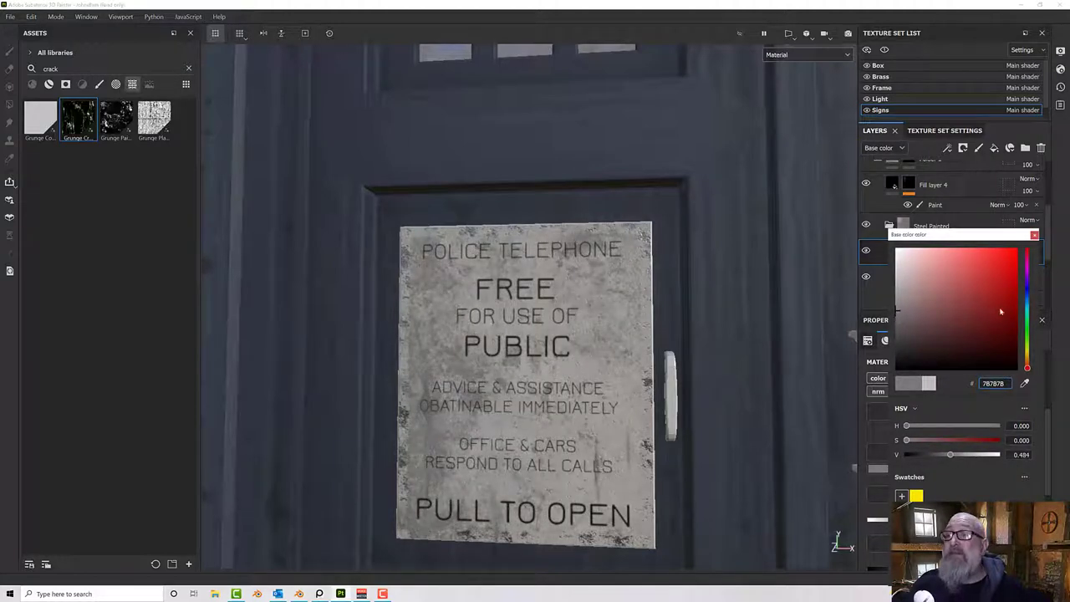
drag(1027, 352, 1028, 357)
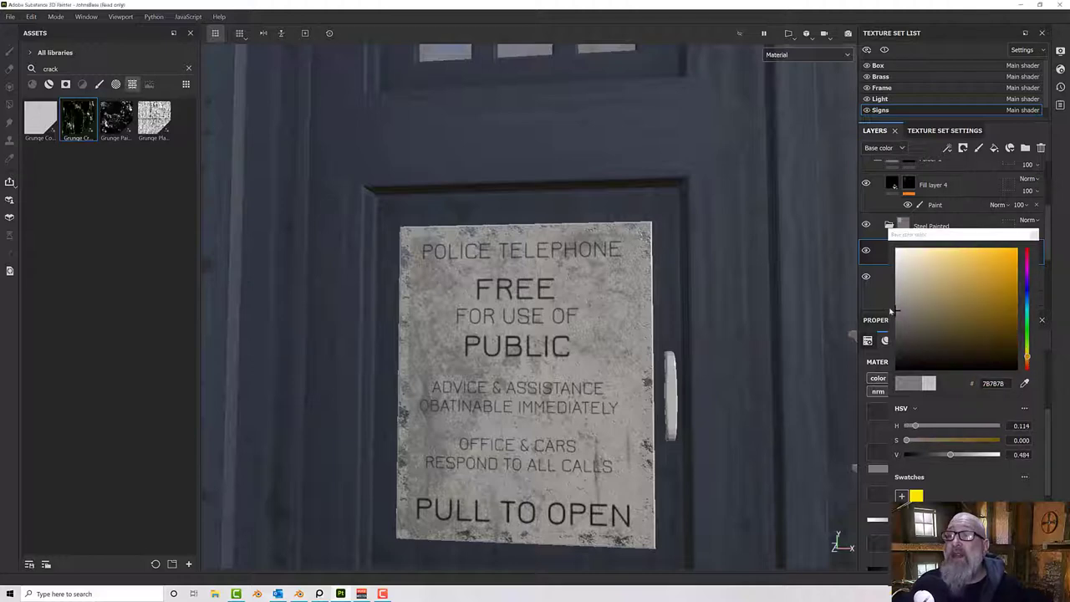
mouse_move(897, 313)
mouse_down()
mouse_move(921, 313)
mouse_move(910, 312)
mouse_up()
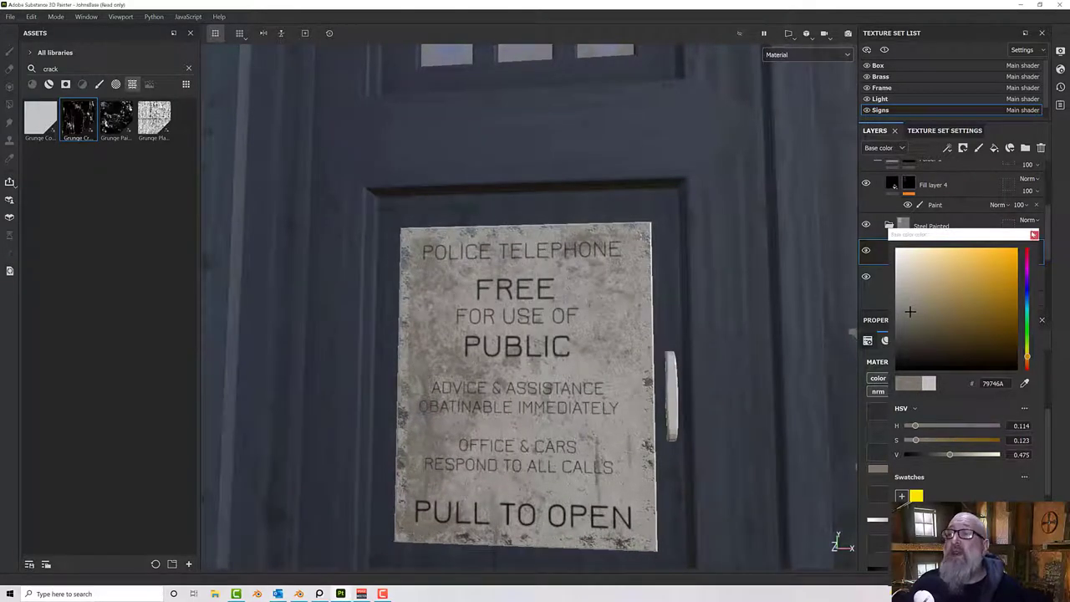
click(1034, 235)
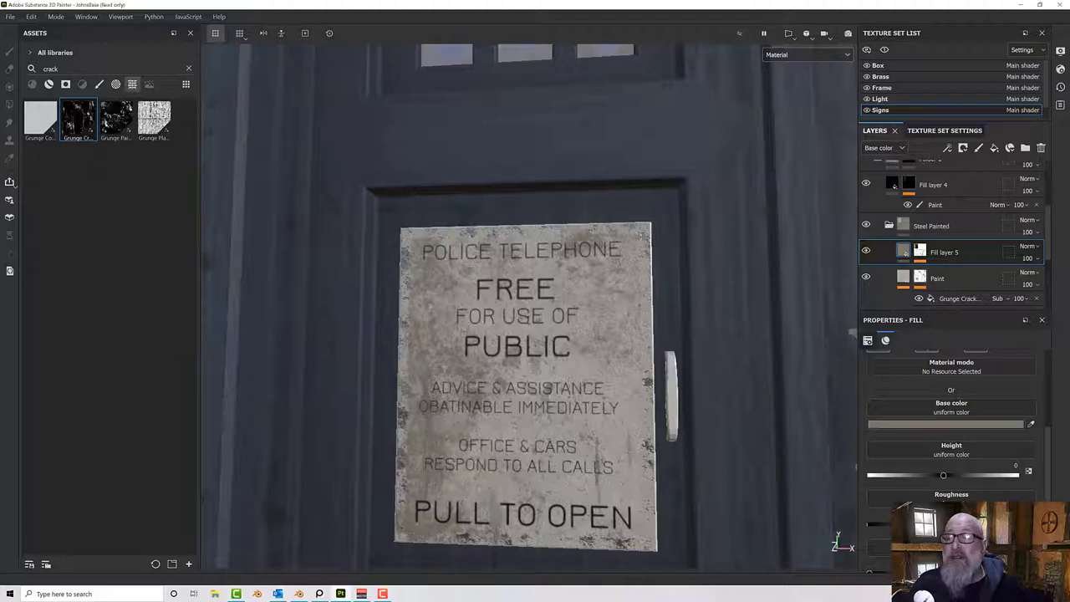
Examine the weathered sign on the whole police box from a distance and from different angles.
alt+drag(543, 418, 510, 390)
scroll(514, 392, down, 4)
scroll(515, 391, down, 6)
alt+middle_drag(510, 391, 503, 375)
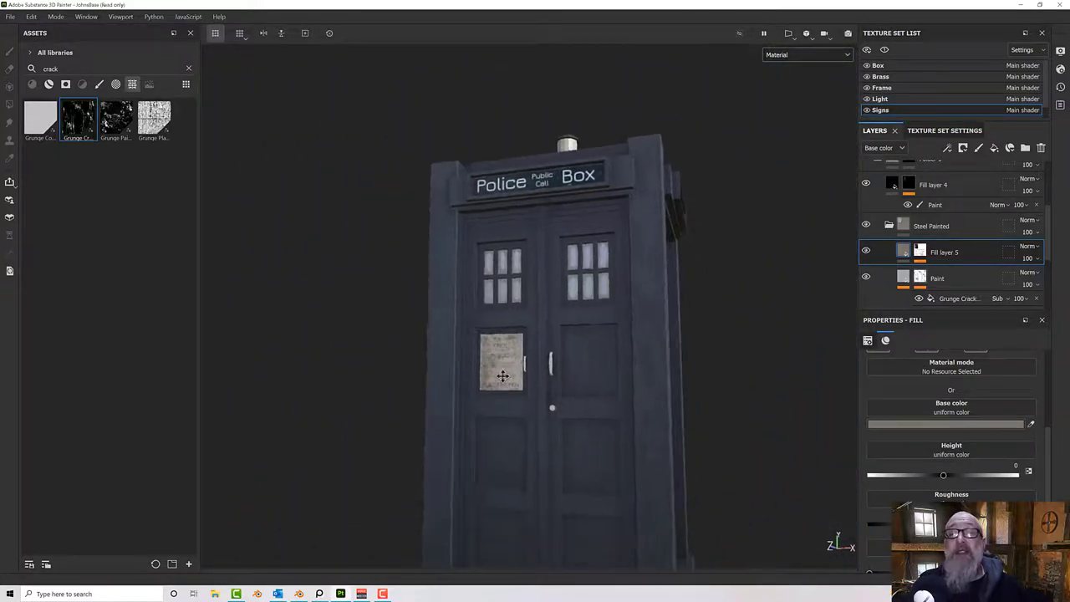
scroll(502, 375, down, 3)
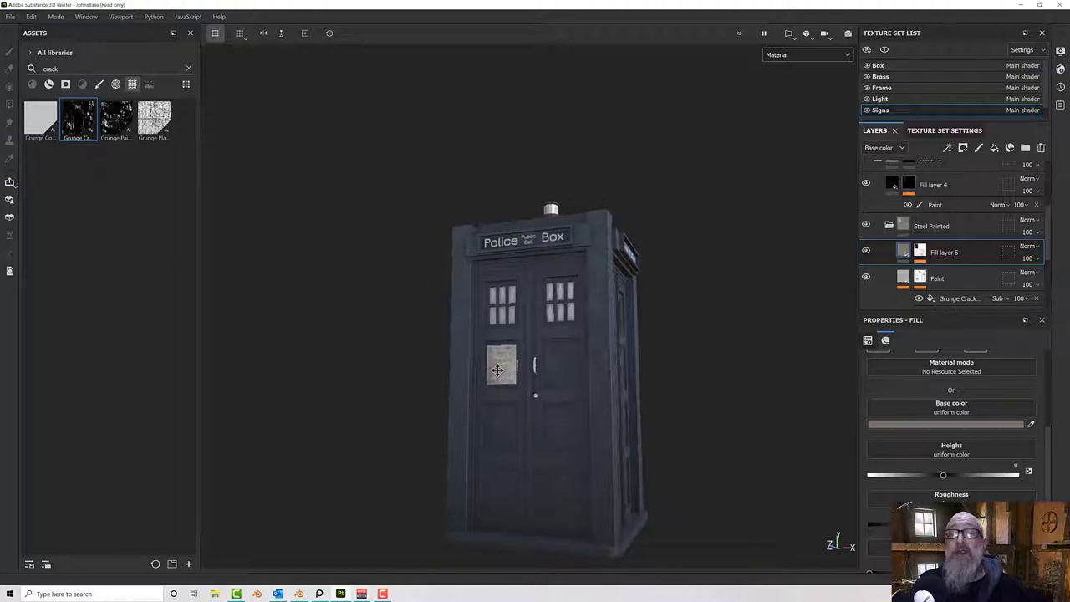
alt+drag(497, 371, 495, 348)
scroll(495, 348, up, 2)
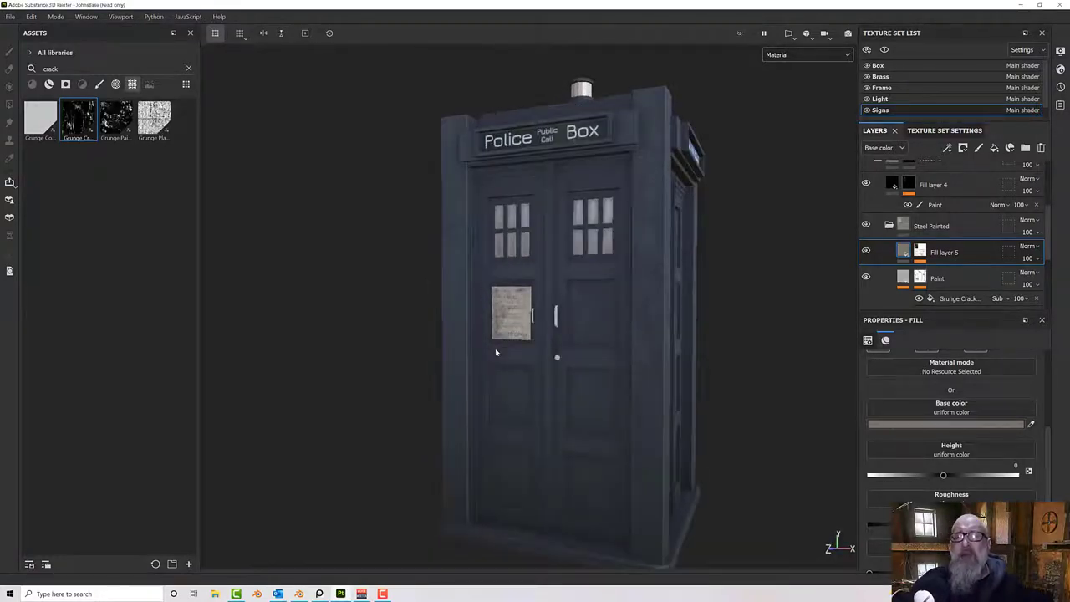
alt+drag(597, 478, 621, 314)
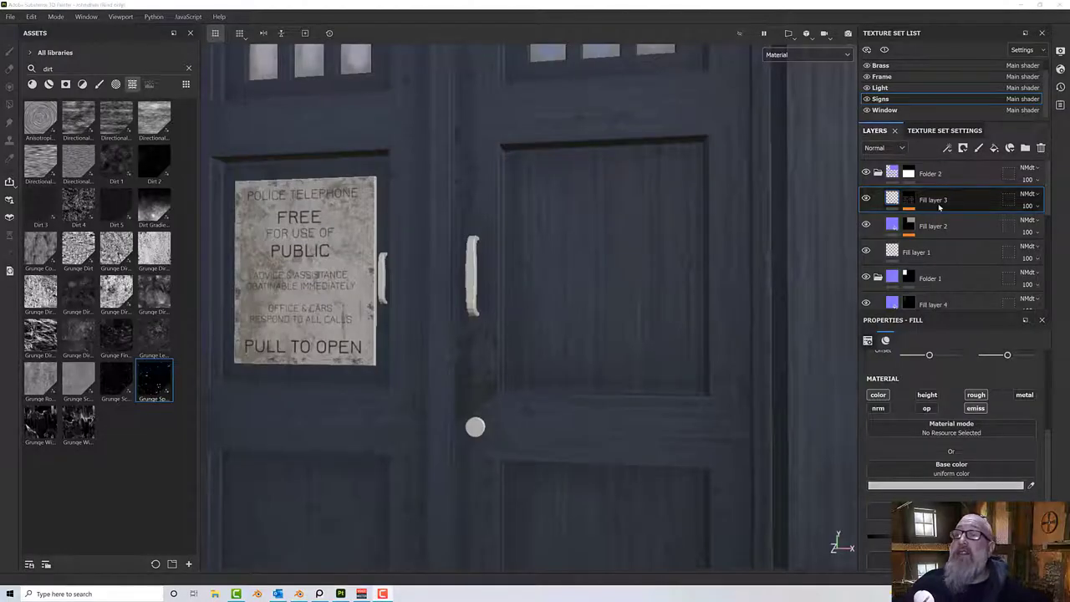
Apply the Brass Pure material to the Brass texture set and delete its Layer 1.
click(880, 65)
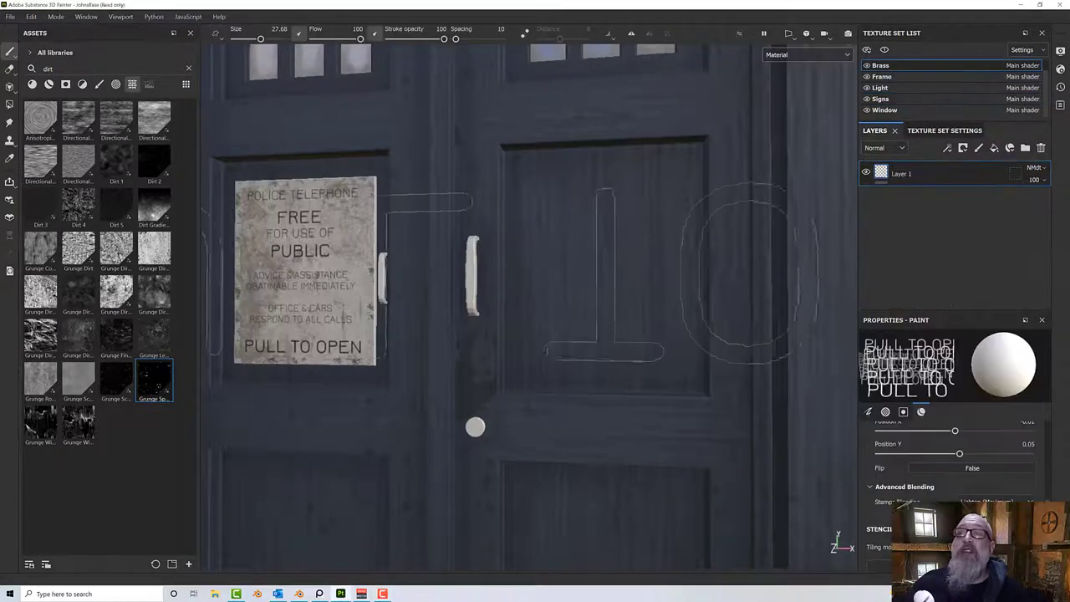
click(31, 84)
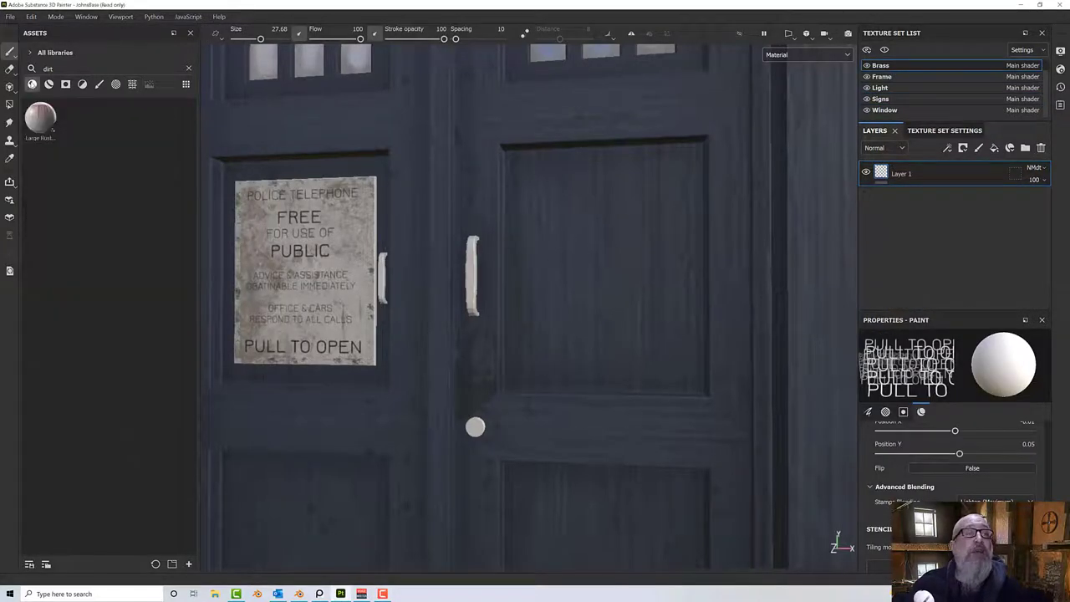
click(188, 69)
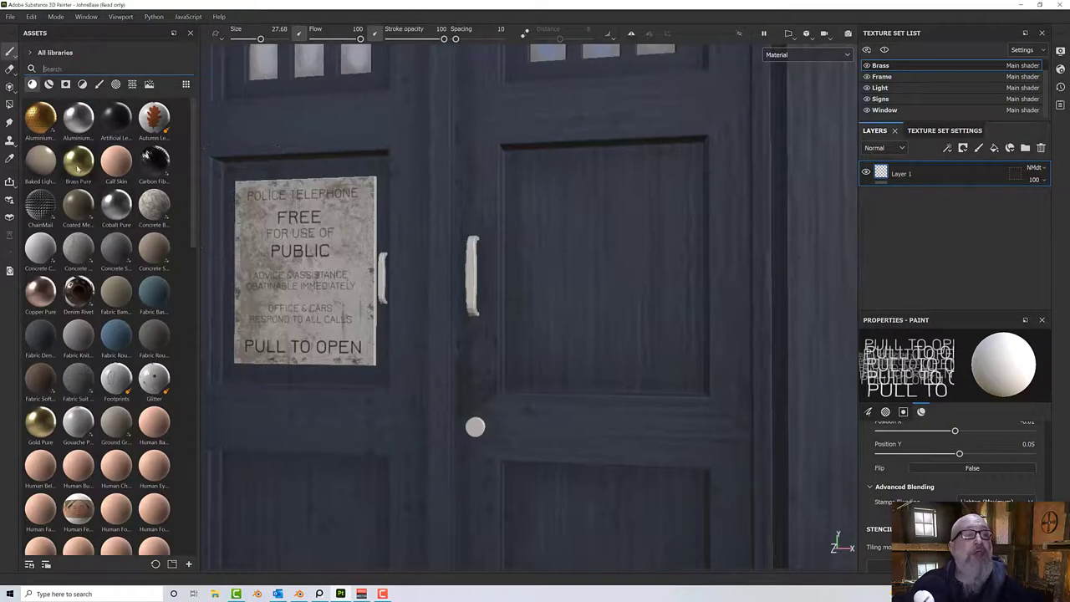
mouse_move(78, 167)
mouse_down()
mouse_move(846, 253)
mouse_move(920, 234)
mouse_move(924, 194)
mouse_up()
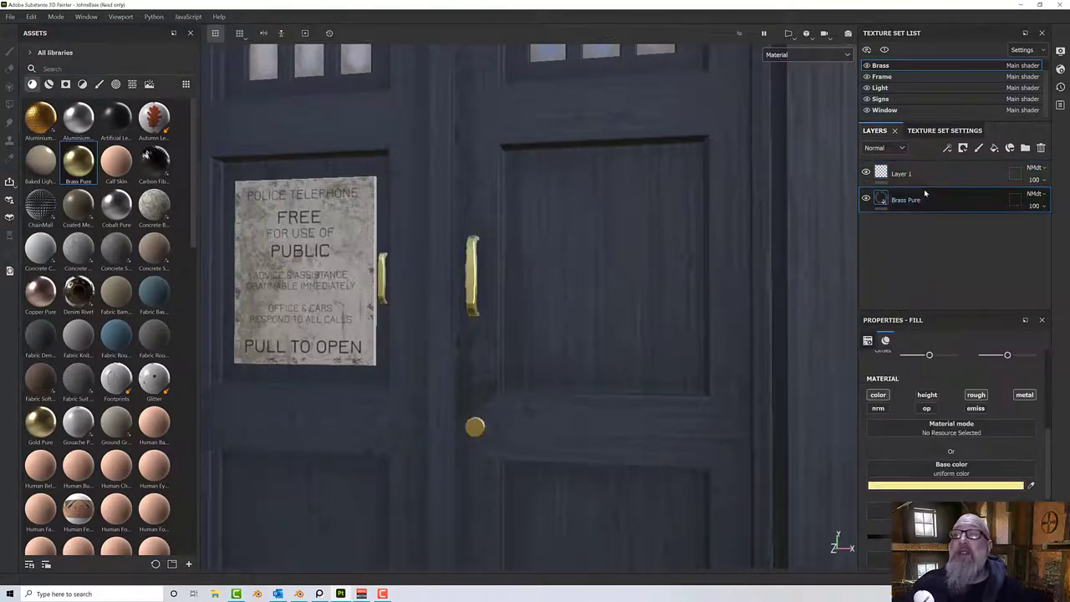
click(931, 175)
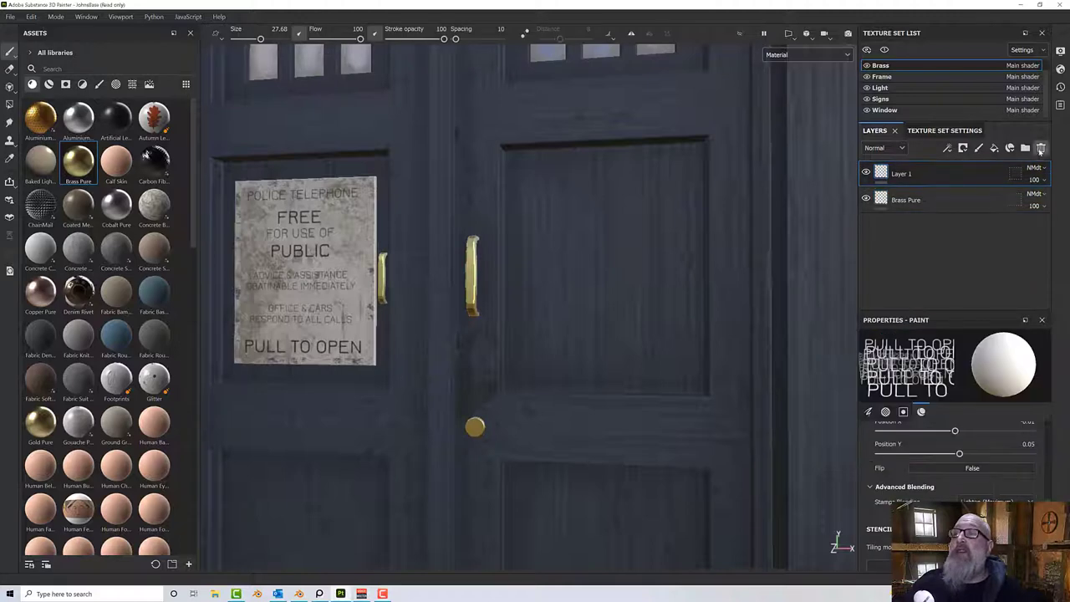
click(1040, 148)
Switch the layer stack to the Base color channel and add a fill layer above Brass Pure.
alt+drag(502, 370, 485, 337)
scroll(469, 382, up, 3)
alt+middle_drag(485, 337, 499, 371)
scroll(490, 361, up, 2)
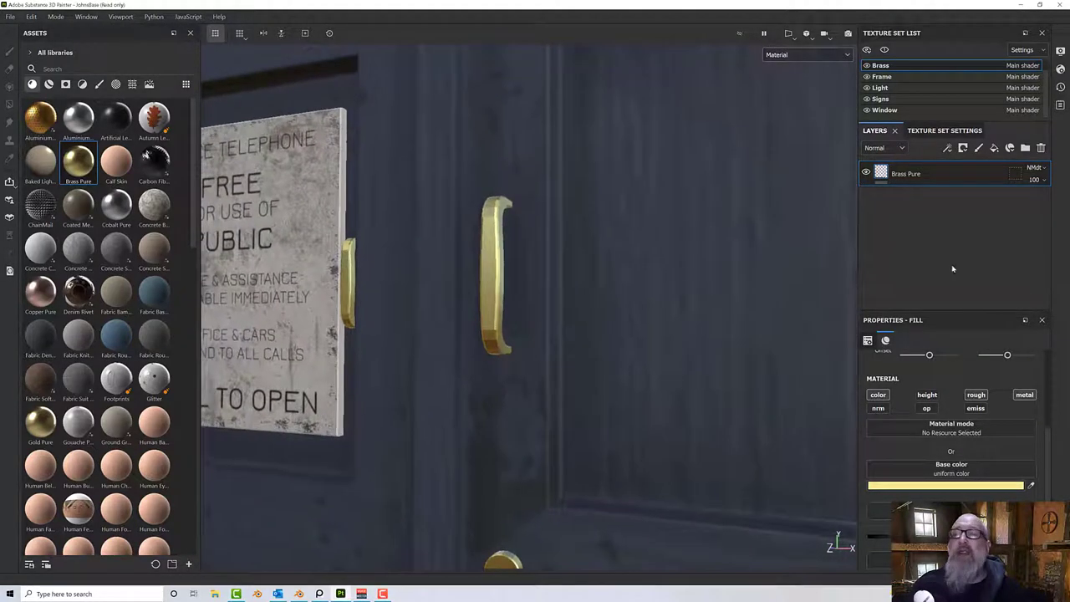
click(884, 148)
click(883, 162)
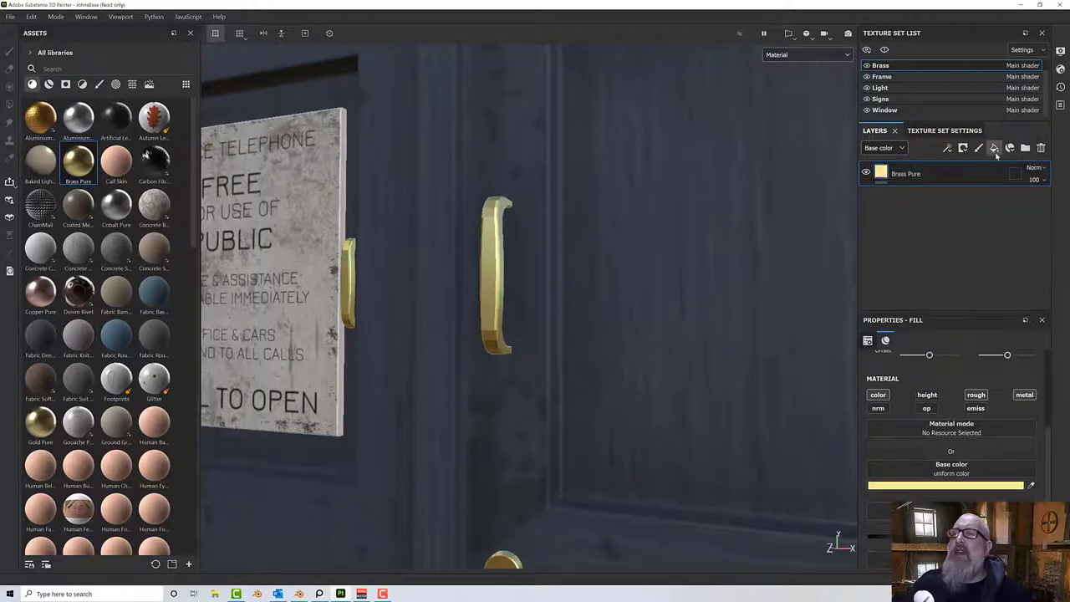
click(994, 148)
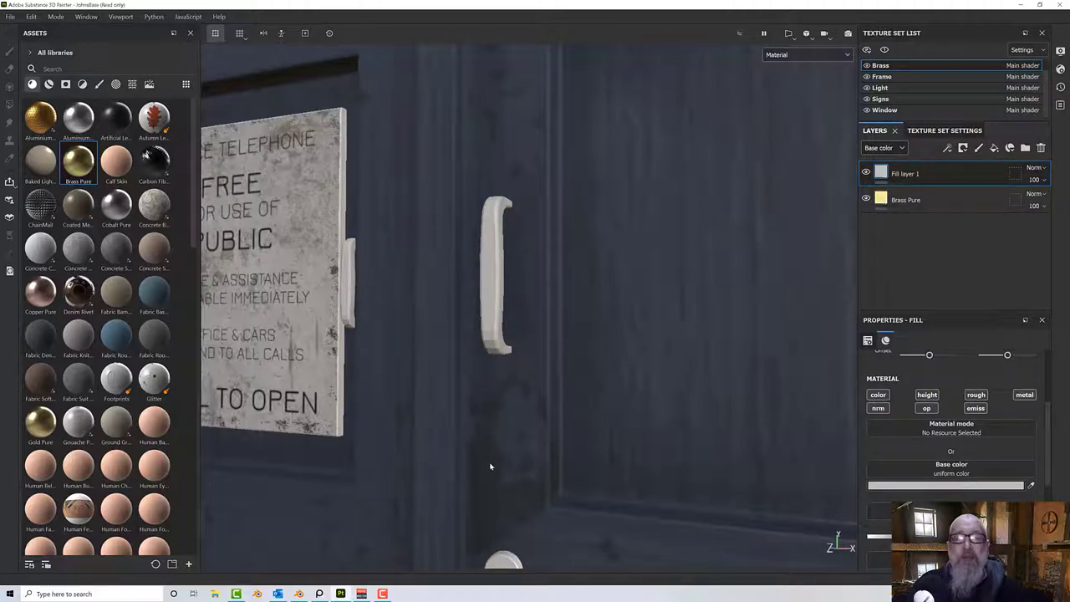
Sample the dark grime on the door below the handle as the new fill layer's base color.
click(1030, 487)
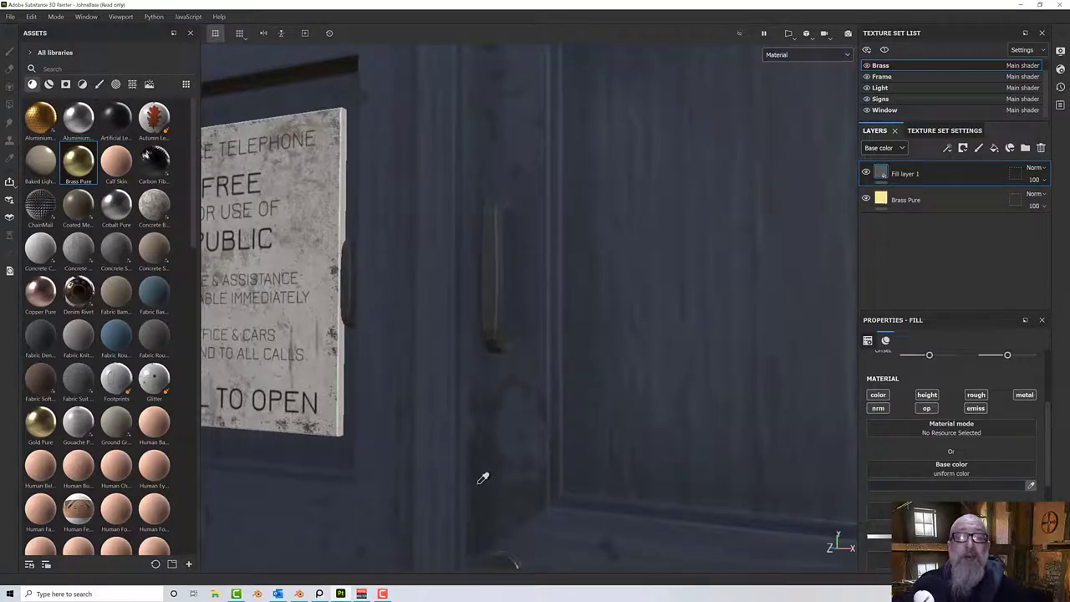
click(483, 477)
alt+drag(487, 326, 538, 271)
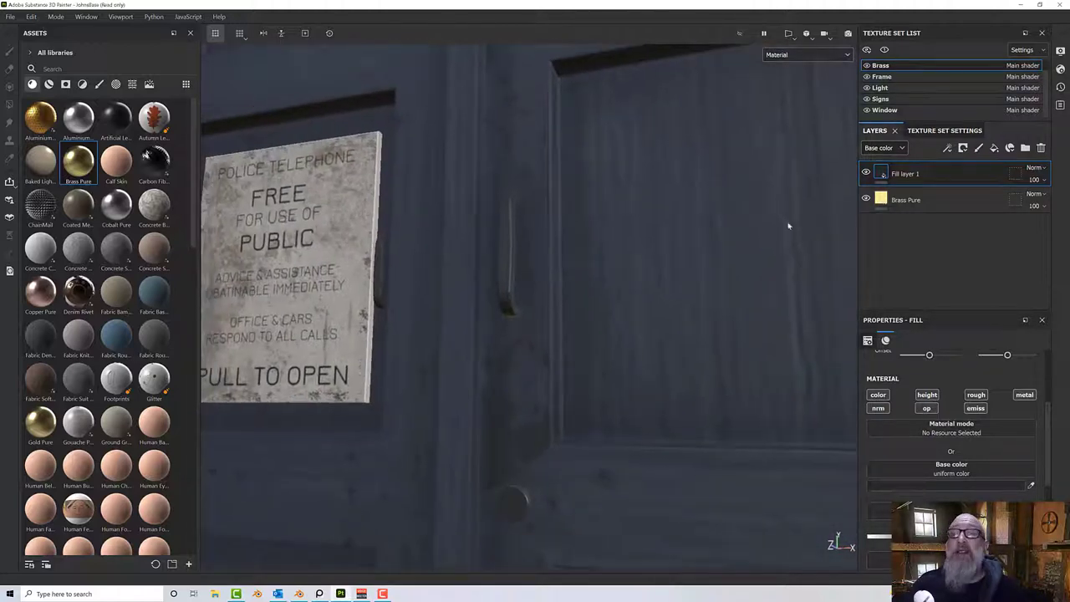
Add a black mask to the dark fill layer and put a Dirt generator on it.
right_click(903, 173)
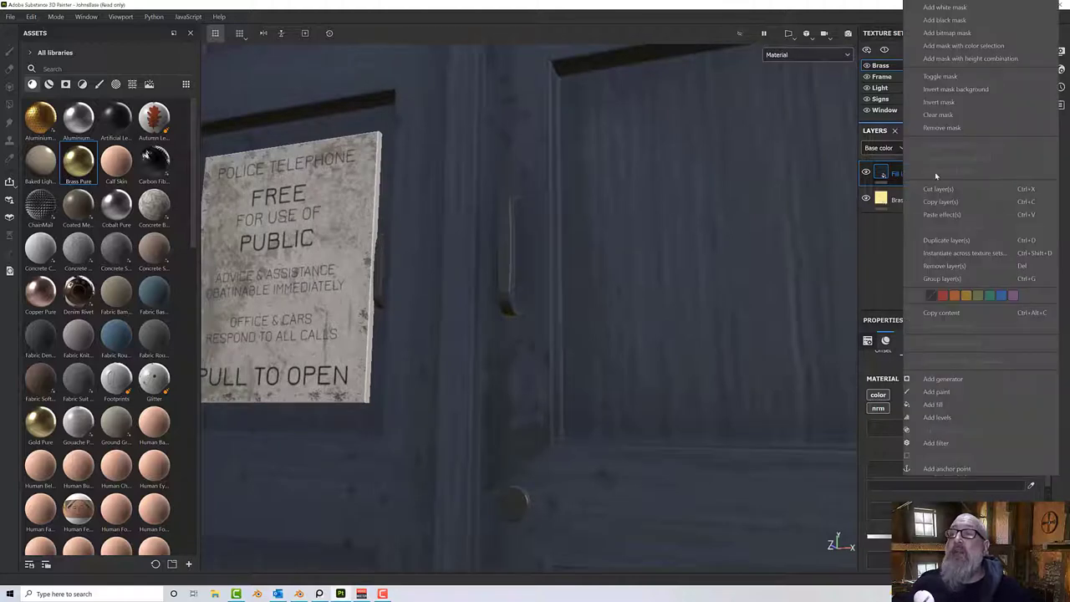
click(945, 20)
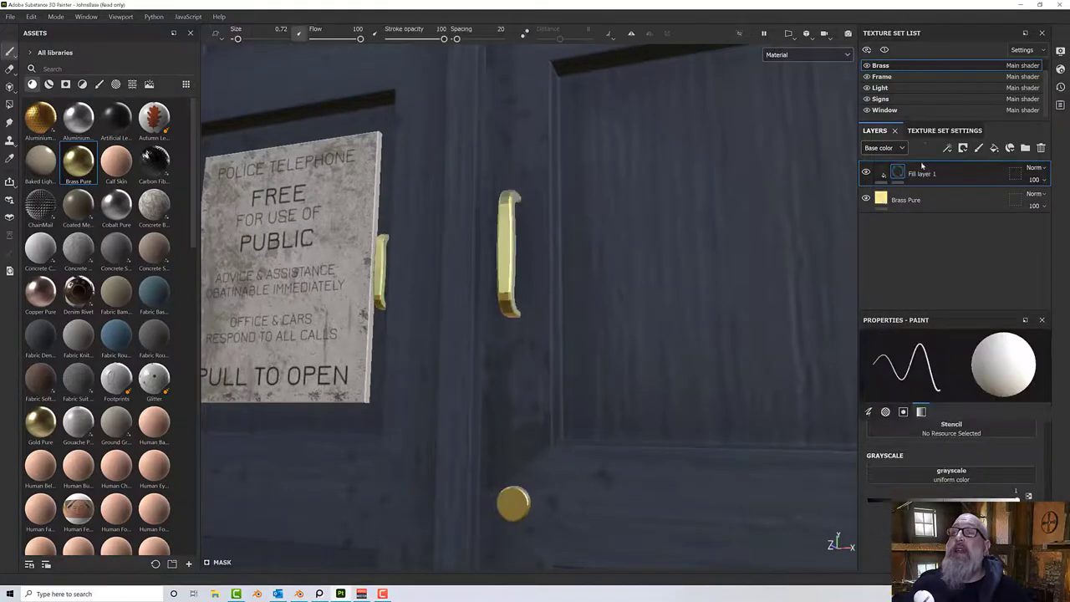
right_click(919, 173)
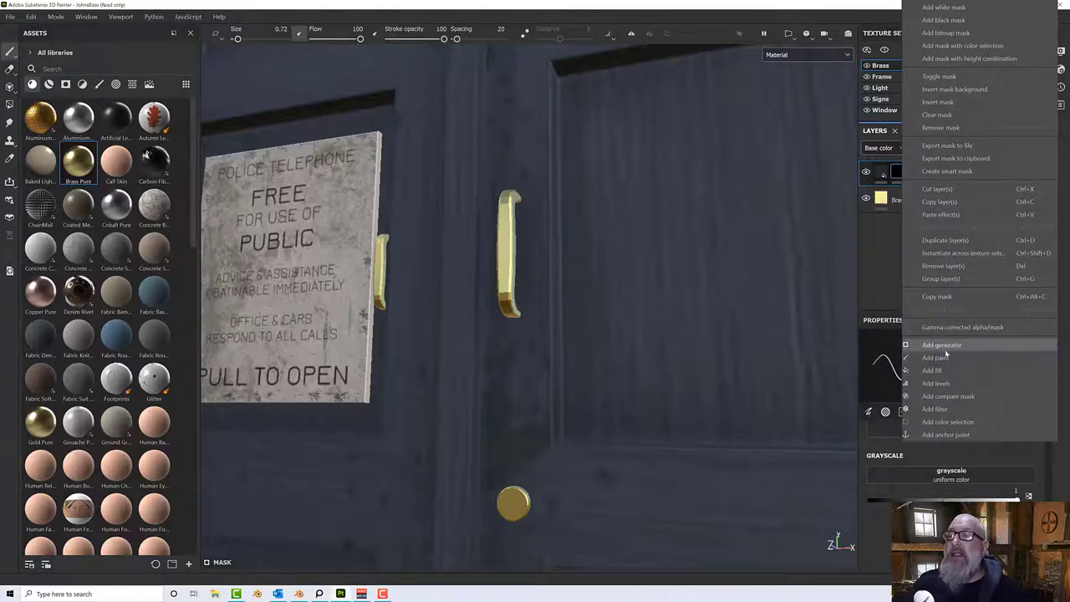
click(945, 350)
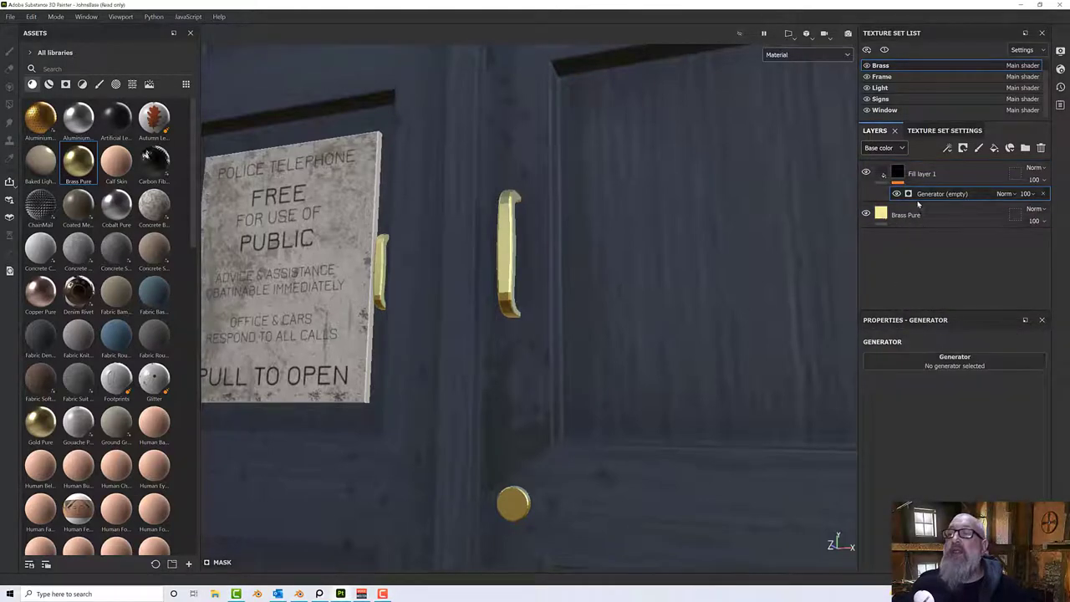
click(927, 356)
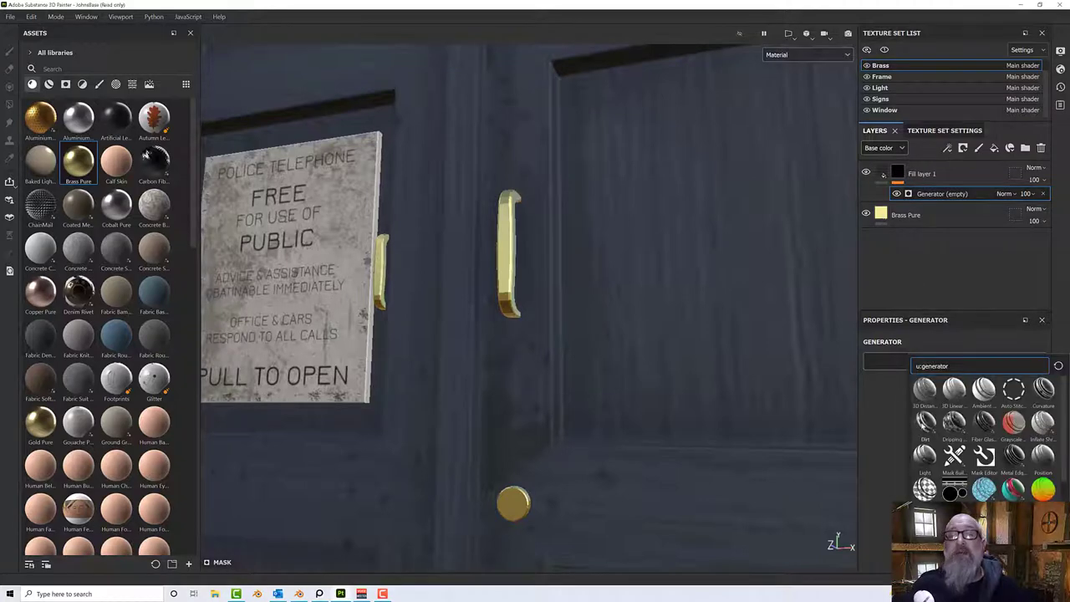
click(924, 423)
Set the brass Dirt generator's Dirt Level to 0.9, Grunge Scale to 1 and Grunge Amount to 0.34.
alt+drag(580, 282, 703, 310)
scroll(501, 269, up, 3)
scroll(518, 255, up, 1)
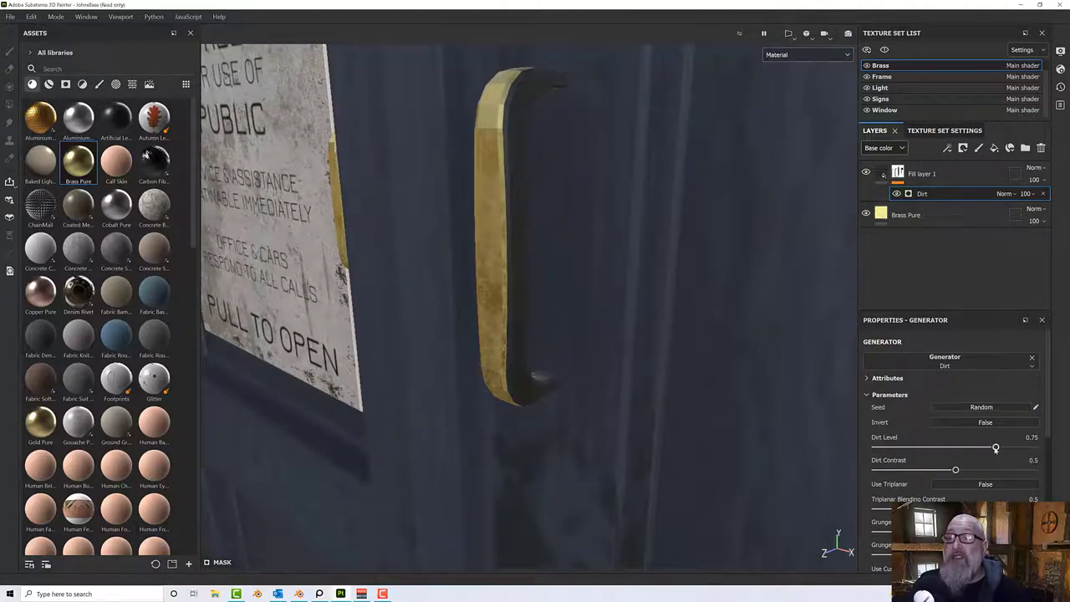
drag(995, 449, 1019, 449)
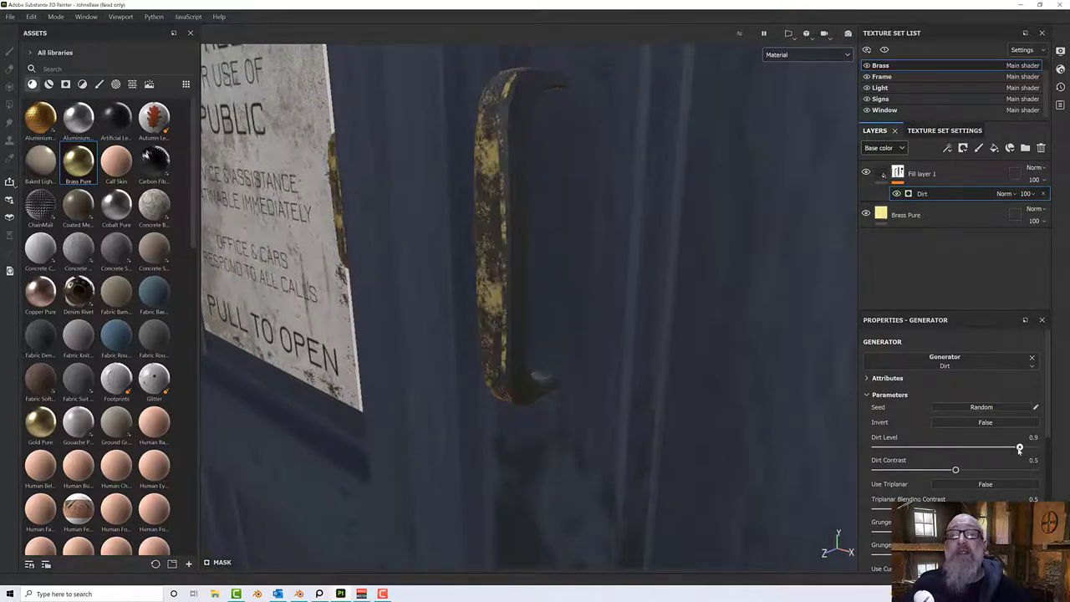
alt+drag(592, 353, 599, 303)
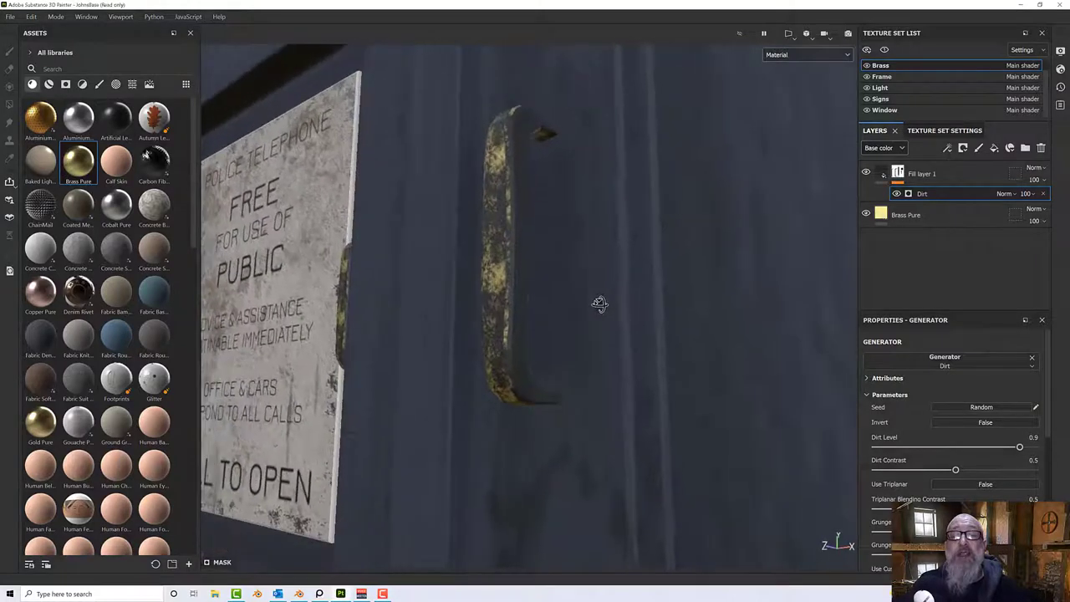
scroll(901, 476, down, 2)
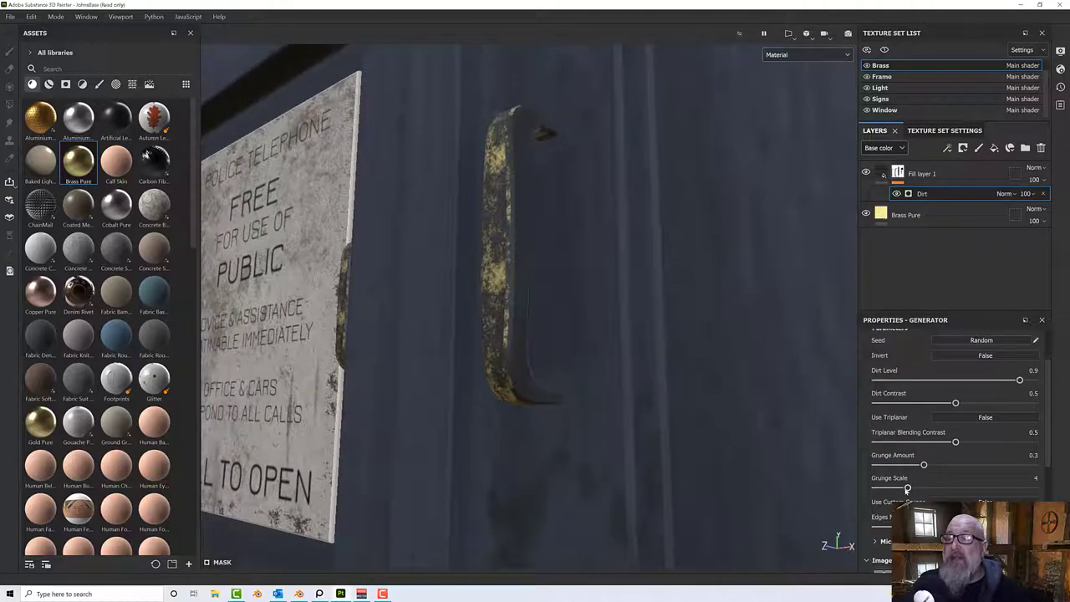
drag(907, 489, 936, 466)
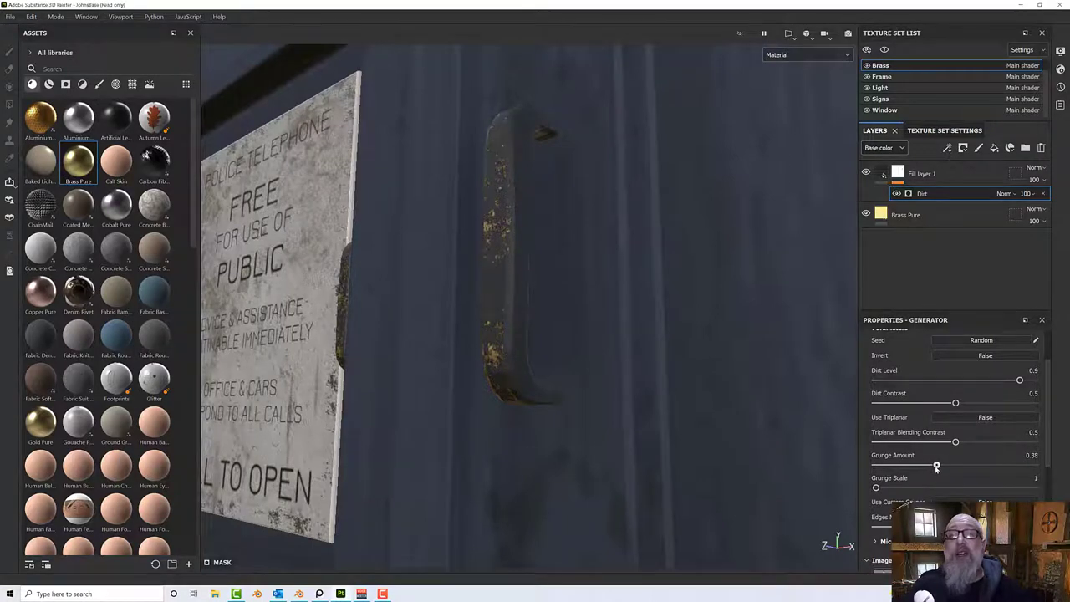
alt+drag(823, 432, 633, 292)
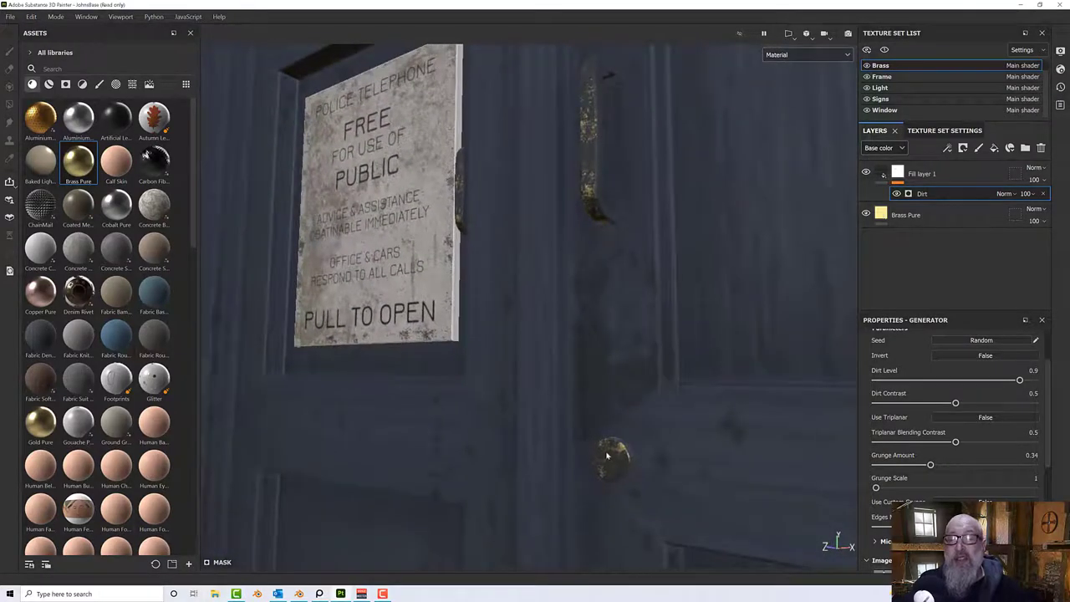
Add a paint effect above Dirt on the dark fill layer's mask and choose the Basic Hard brush with grayscale 0.
scroll(607, 455, up, 5)
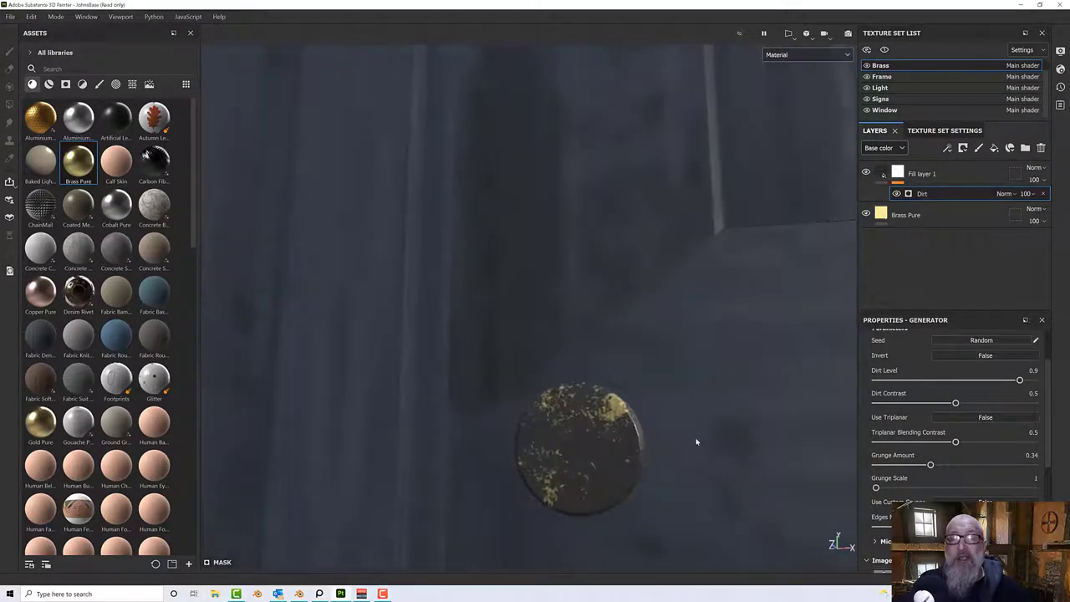
alt+drag(697, 442, 711, 400)
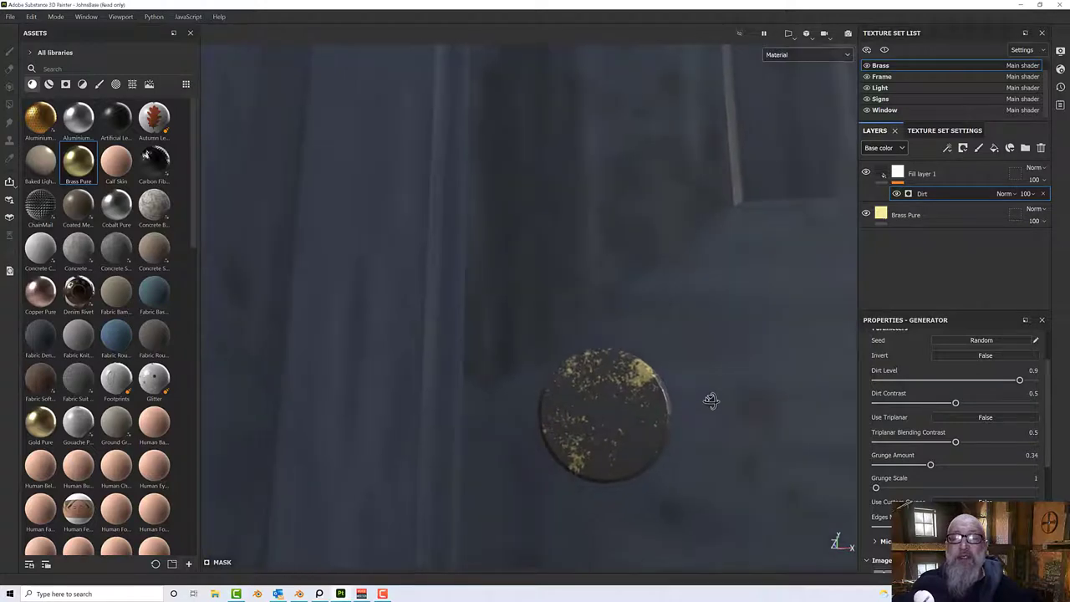
right_click(926, 194)
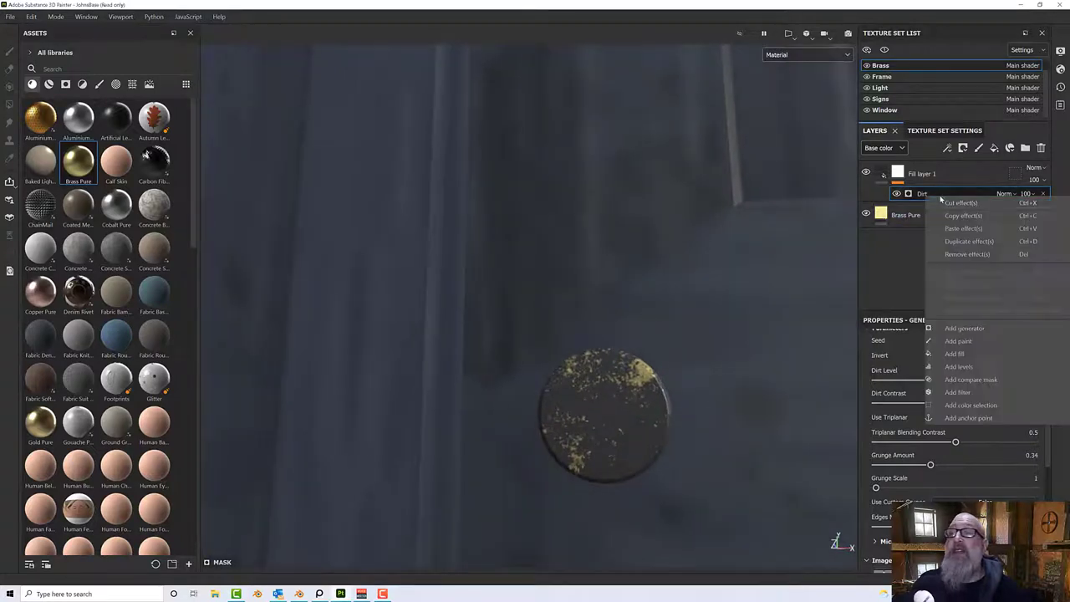
click(959, 341)
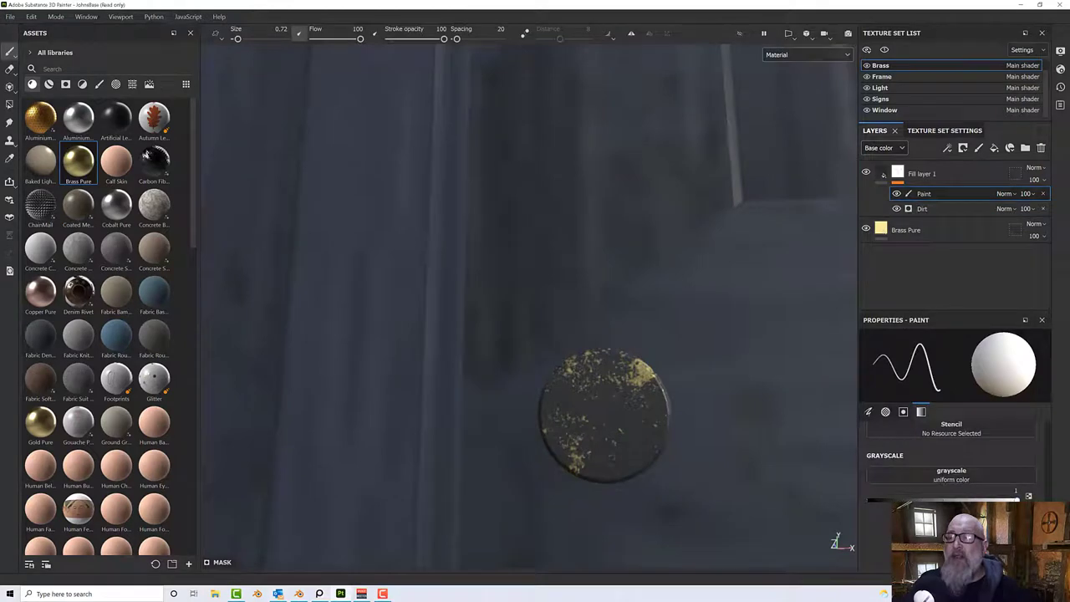
click(99, 83)
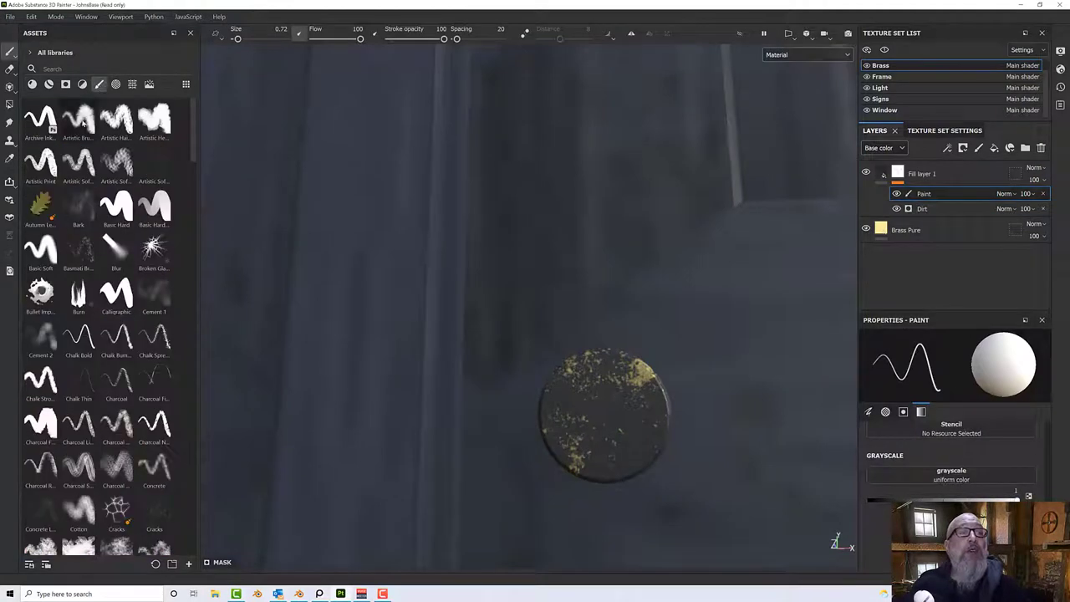
click(115, 207)
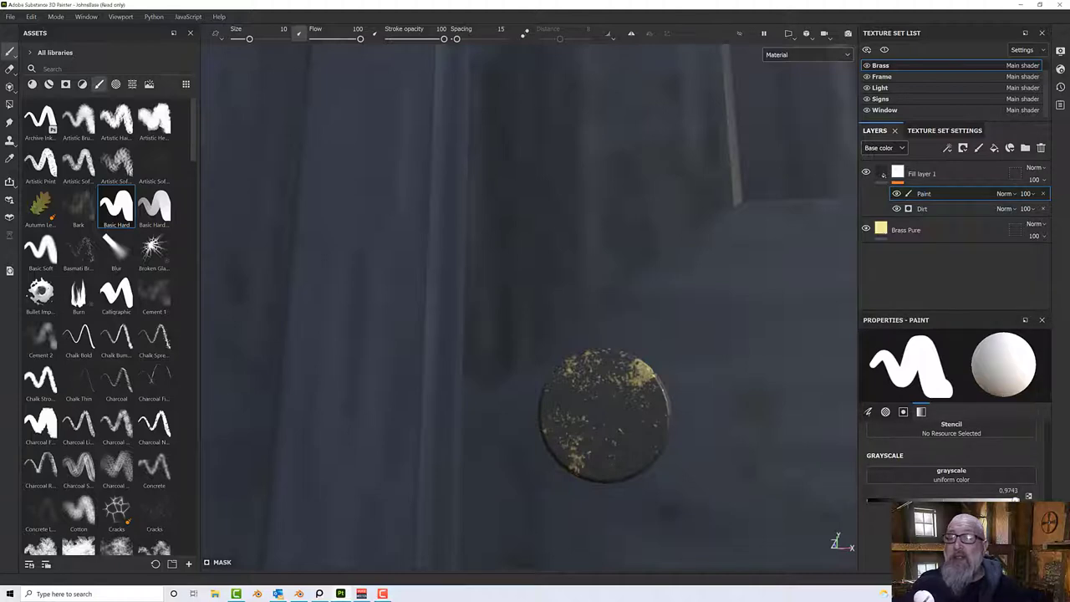
drag(1014, 500, 869, 500)
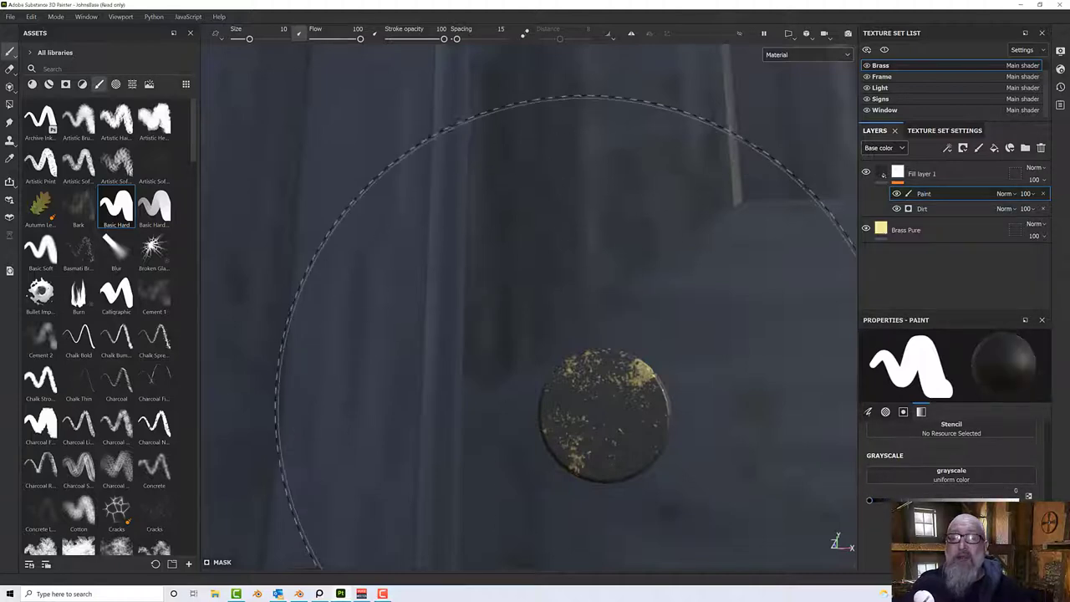
Set the brush size to 1.57 and mask the dirt off the centre of the round brass lock with one stamp.
ctrl+right_drag(588, 410, 502, 409)
ctrl+right_drag(559, 375, 602, 376)
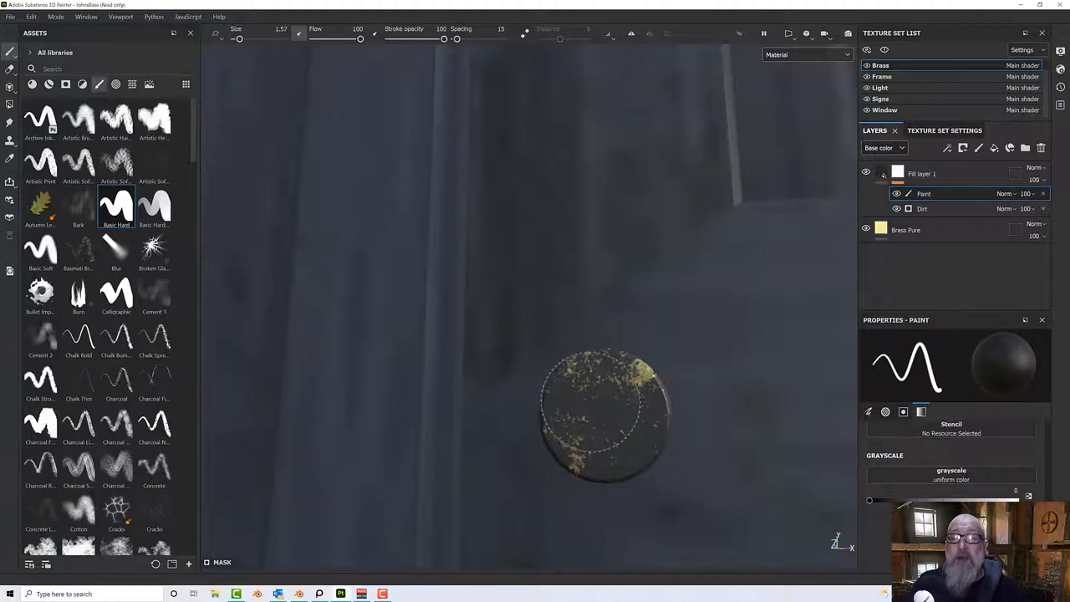
click(603, 412)
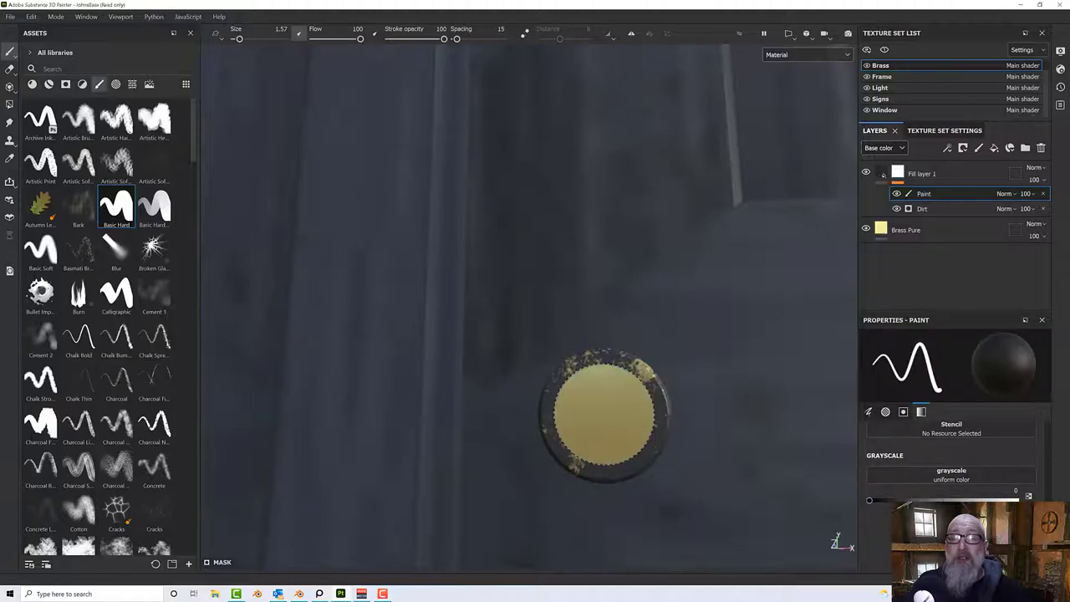
alt+drag(633, 382, 610, 393)
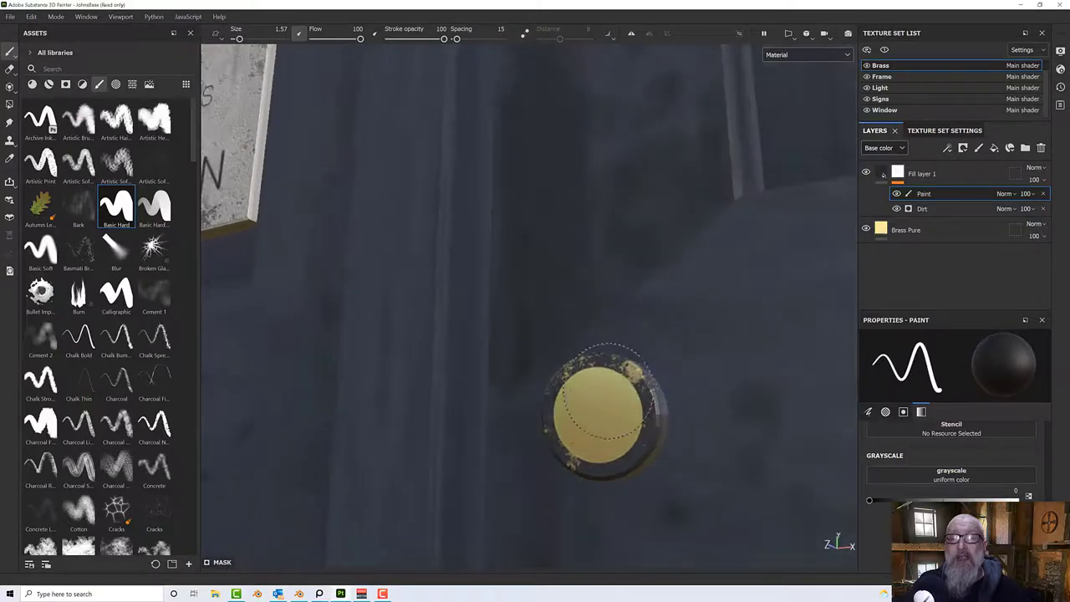
alt+drag(645, 334, 640, 346)
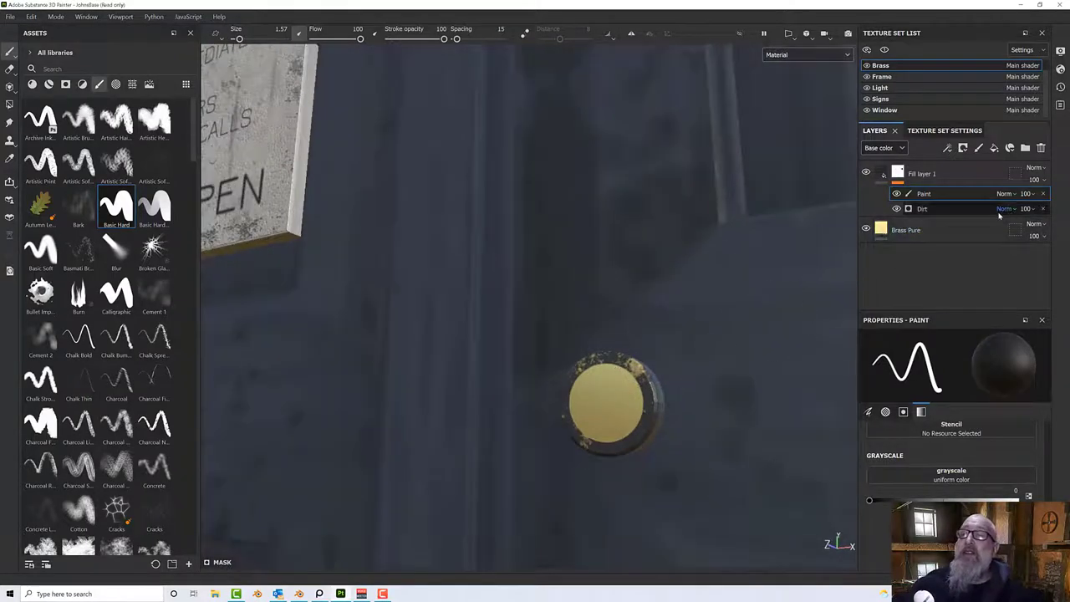
Add a paint layer above the dark fill layer and limit its brush material to the nrm channel.
click(935, 177)
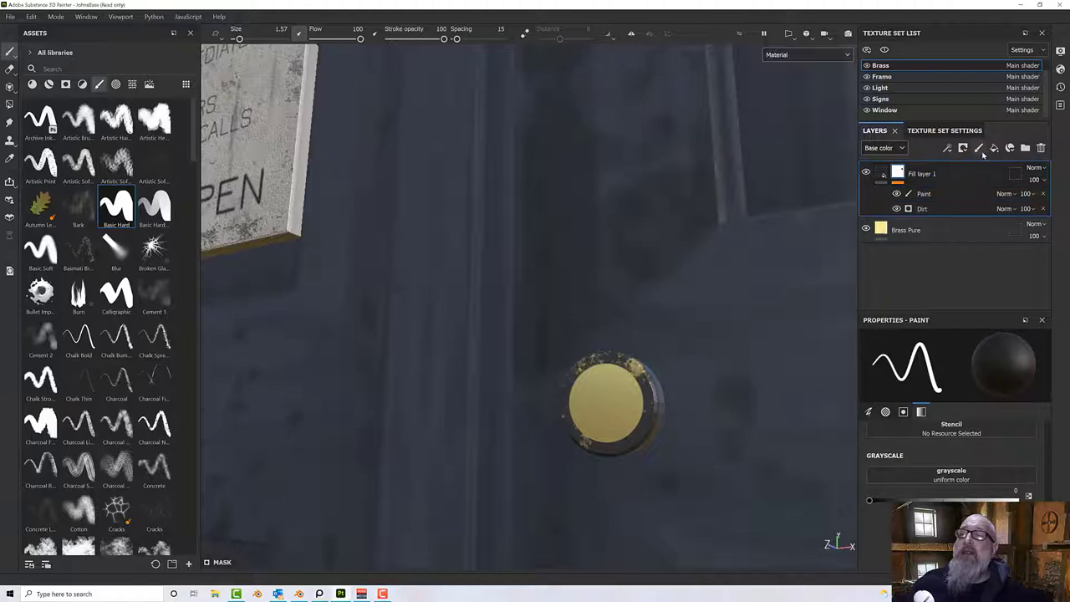
click(978, 149)
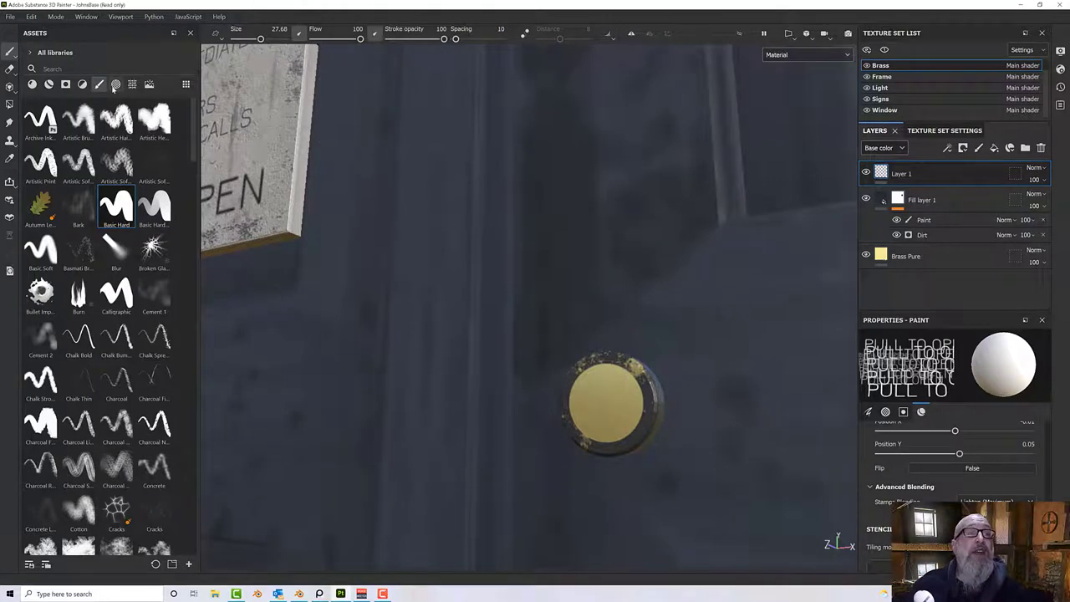
click(131, 85)
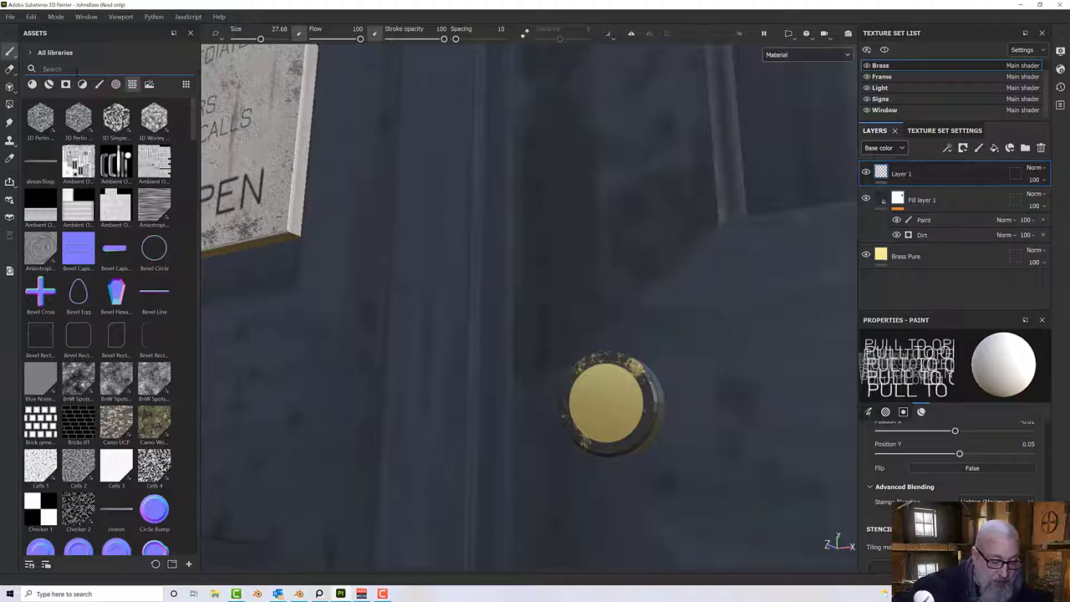
text(norm)
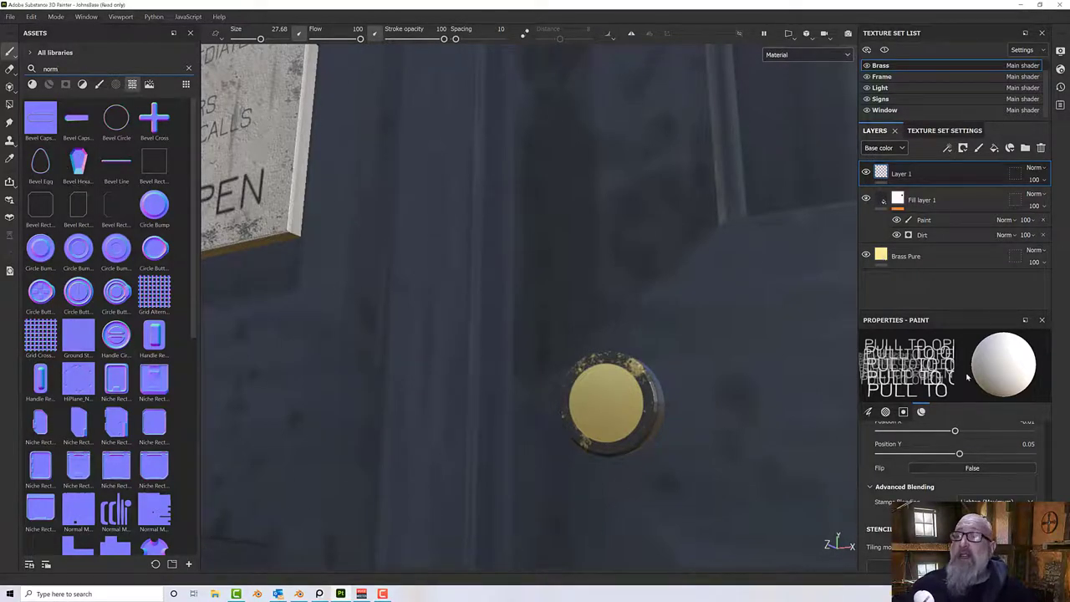
scroll(1005, 476, down, 5)
scroll(1005, 482, down, 1)
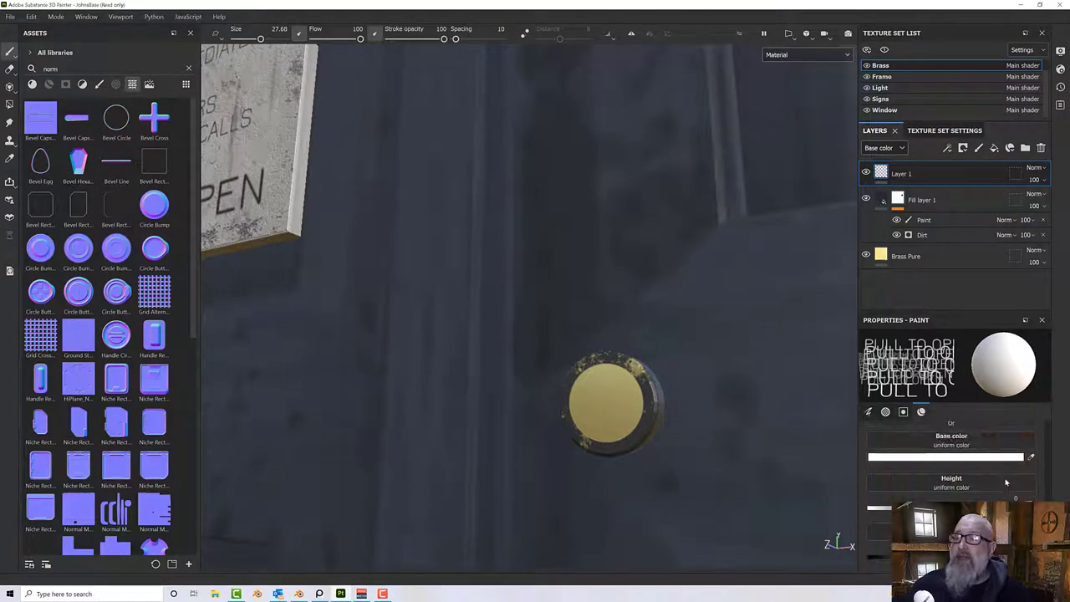
scroll(961, 480, up, 3)
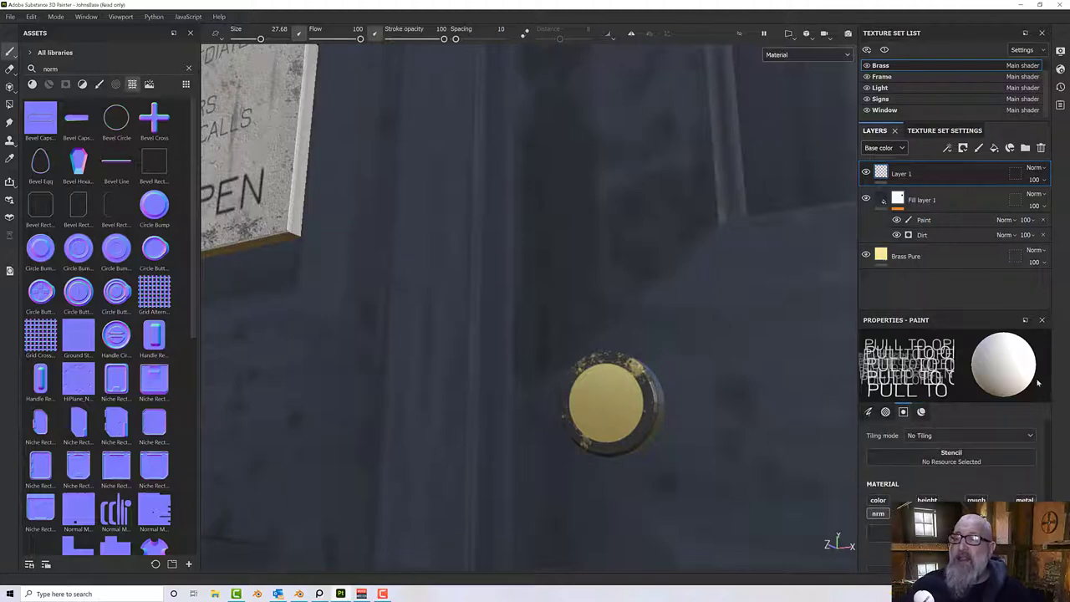
Clear the asset search and replace the PULL TO OPEN stamp with the Basic Hard brush.
click(99, 85)
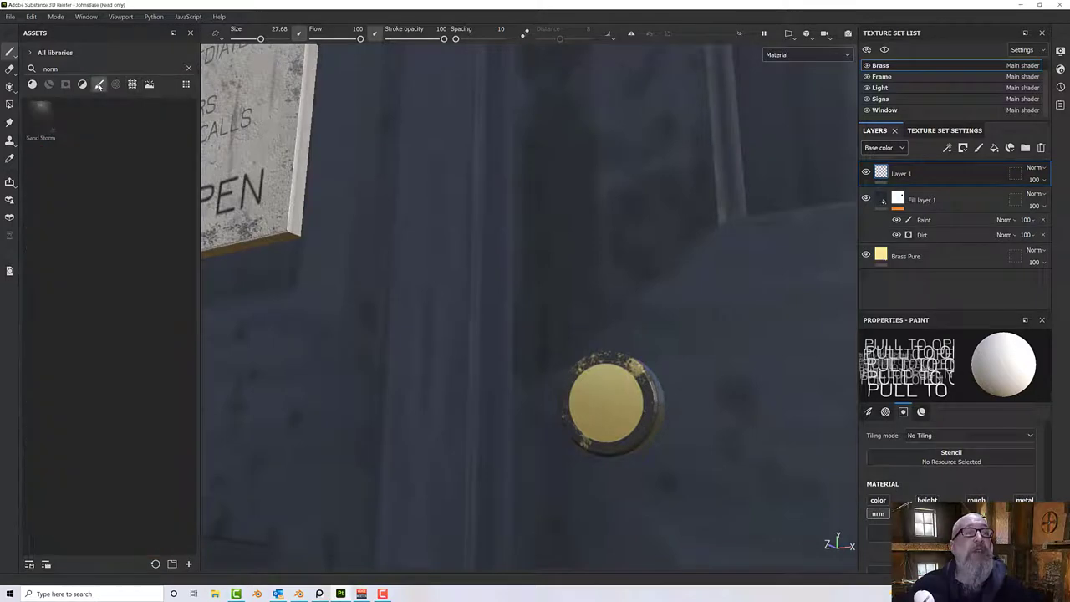
click(188, 67)
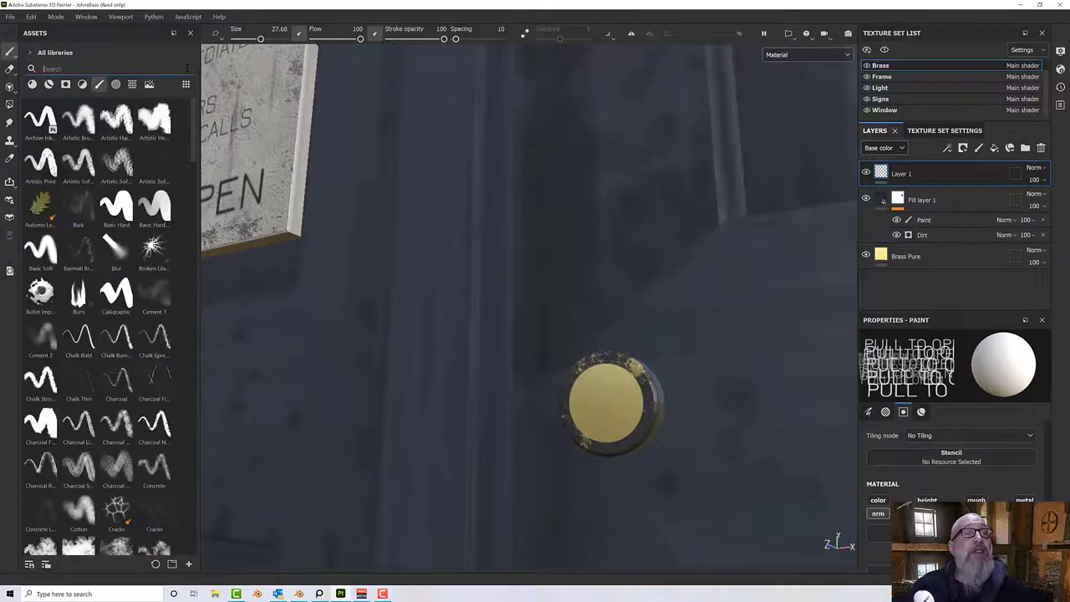
click(117, 209)
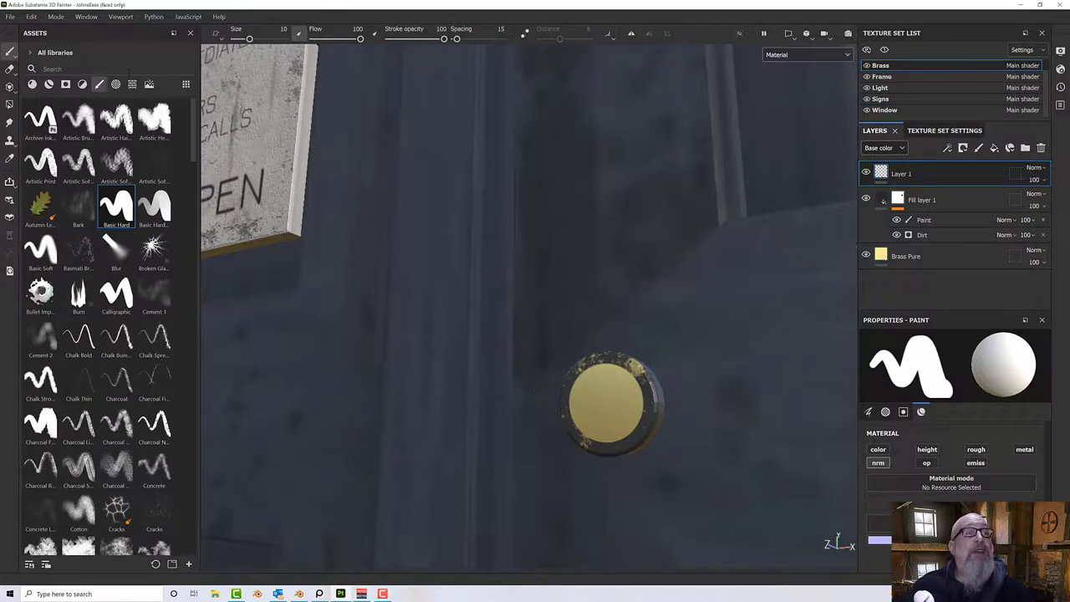
Search the textures for "normal", pick the round slotted screw as the brush's normal map, and set the brush size to 1.53.
click(132, 85)
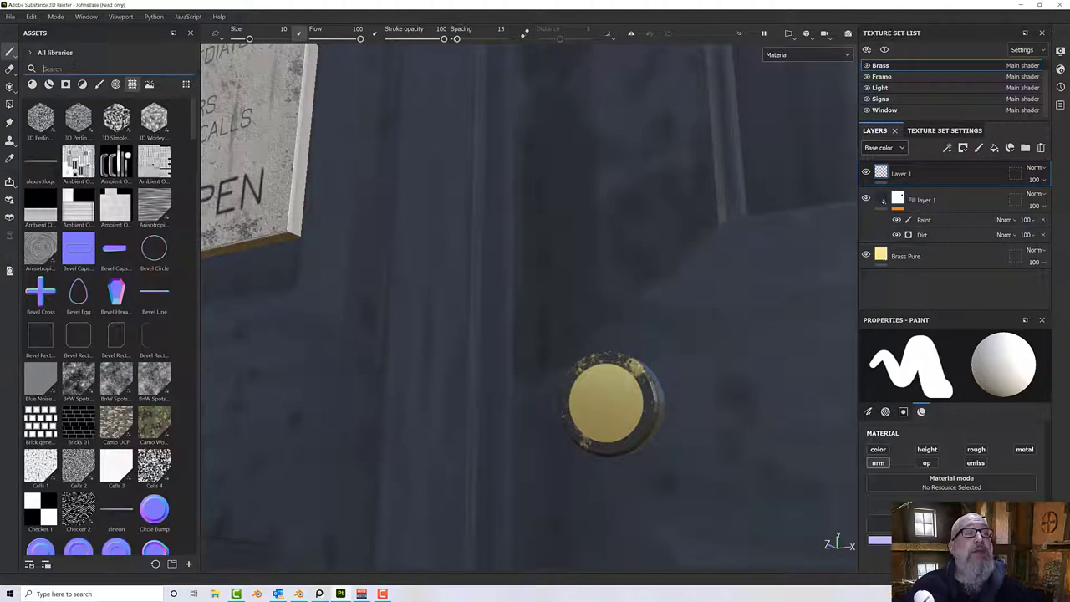
text(normal)
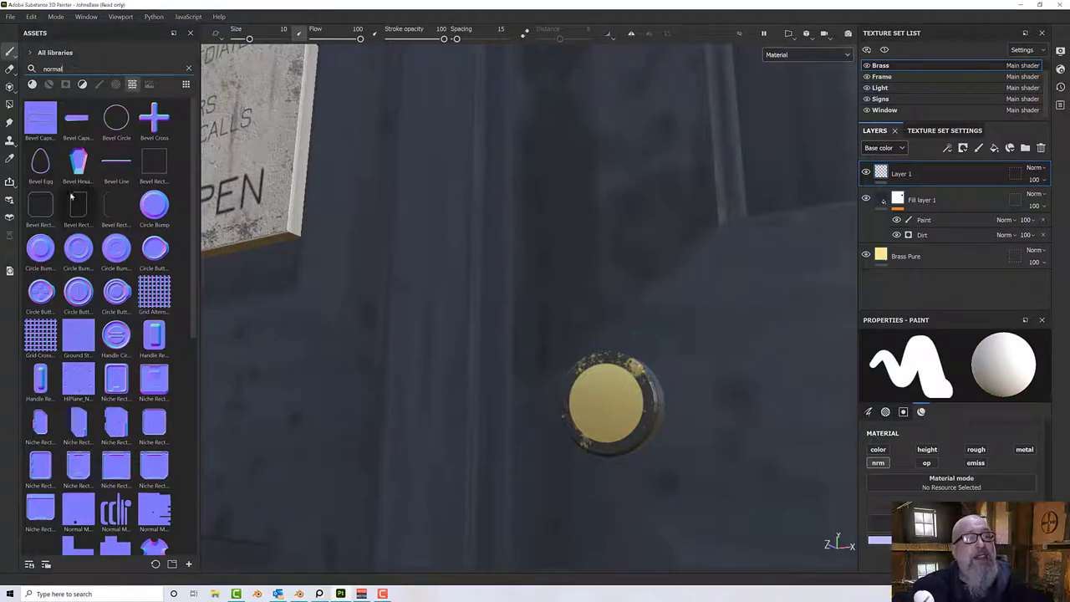
mouse_move(82, 293)
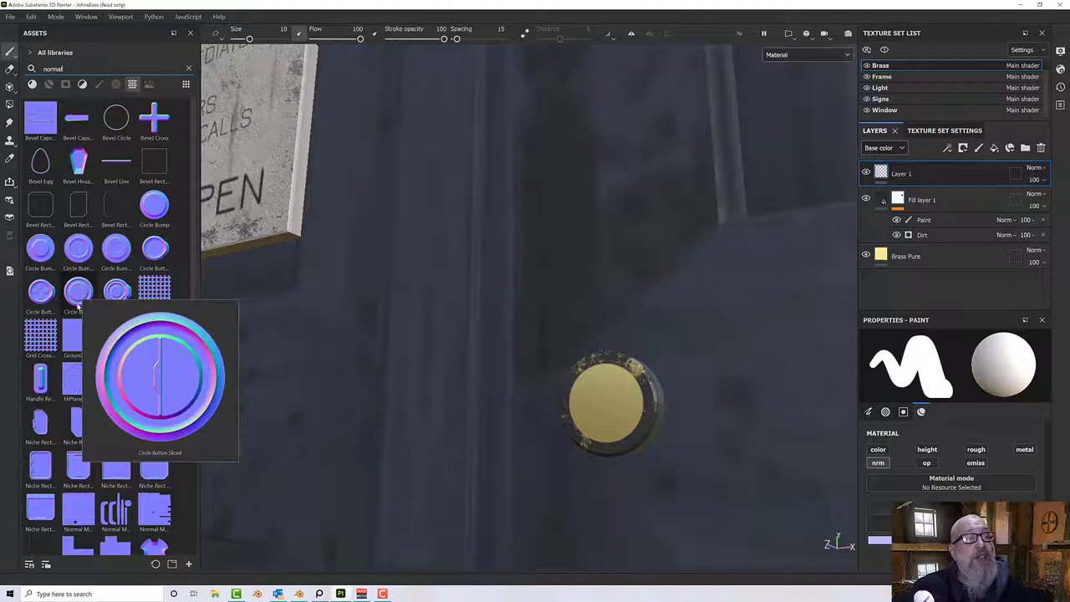
scroll(79, 310, down, 5)
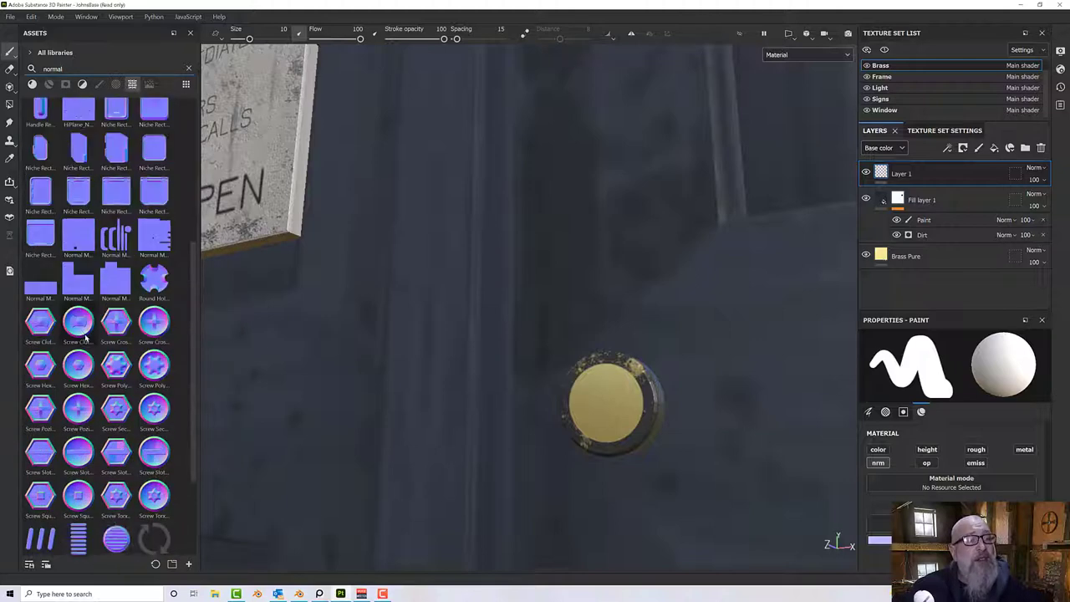
scroll(85, 337, down, 2)
mouse_move(86, 337)
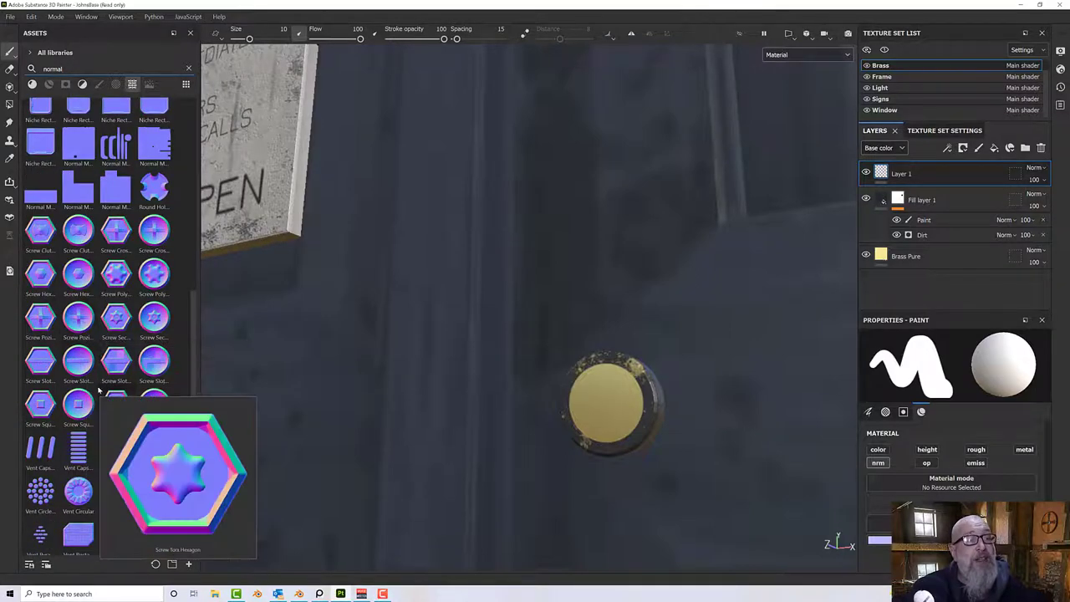
scroll(95, 358, up, 3)
scroll(94, 355, down, 3)
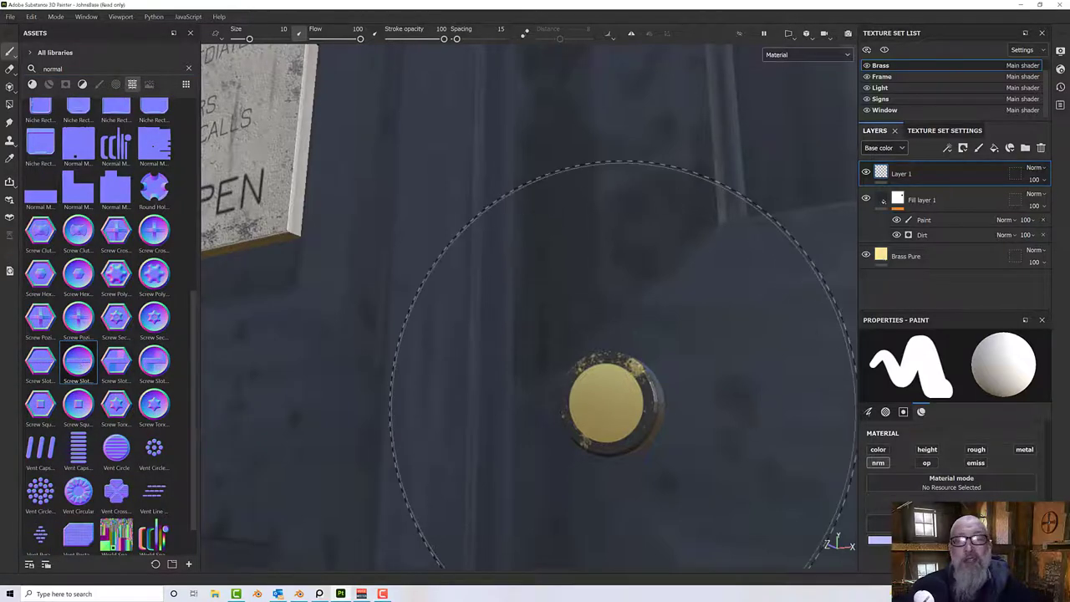
ctrl+right_drag(624, 396, 580, 389)
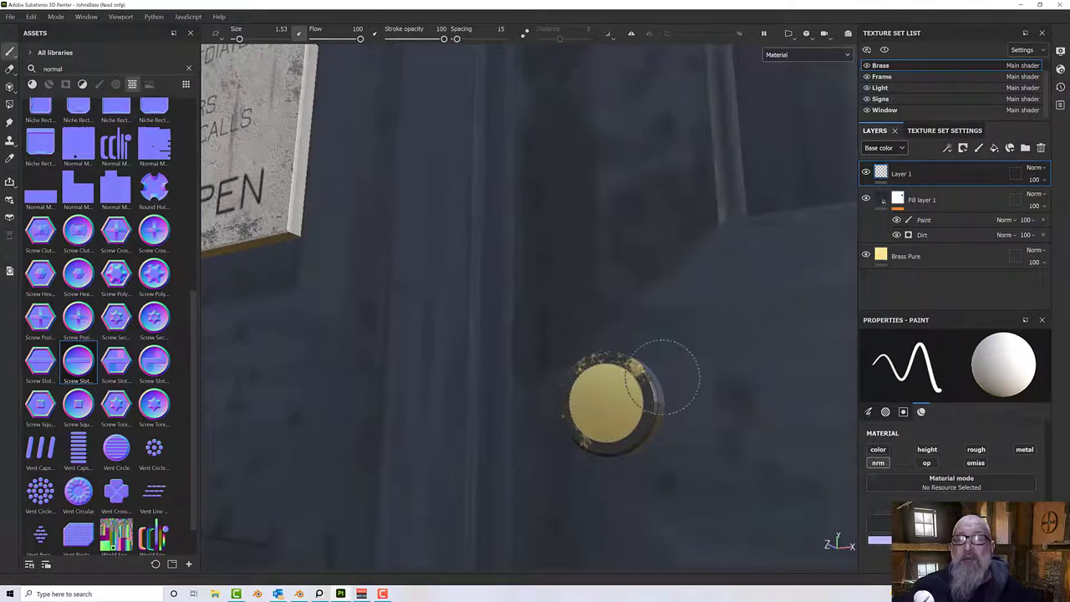
Try stamping the slotted screw normal on the lock's face with the slot horizontal.
alt+drag(663, 378, 721, 392)
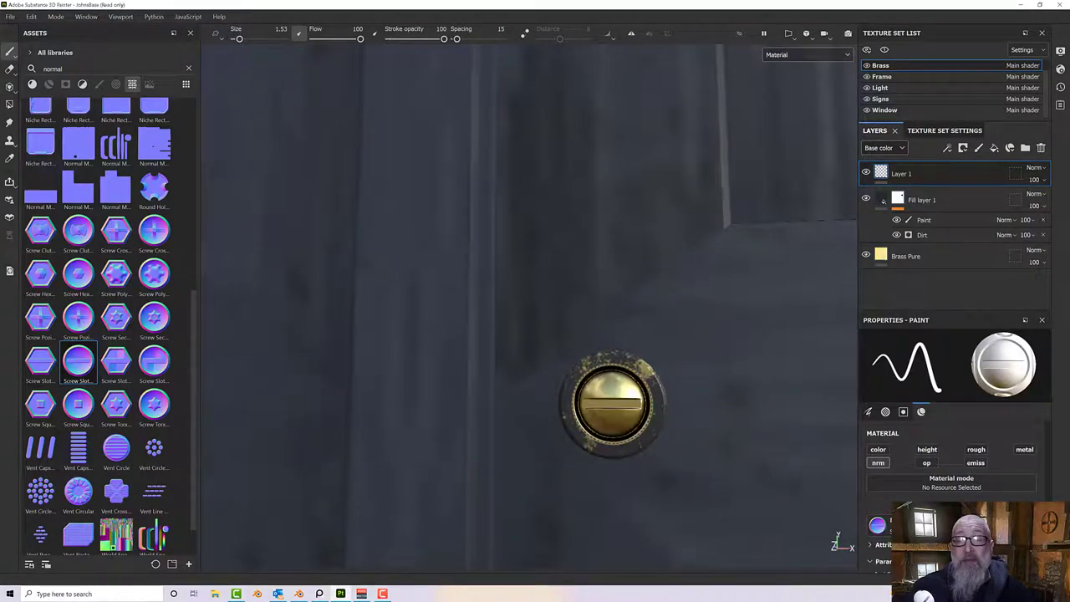
mouse_move(651, 439)
alt+mouse_down()
mouse_move(645, 292)
mouse_move(642, 368)
alt+mouse_up()
key(ctrl+z)
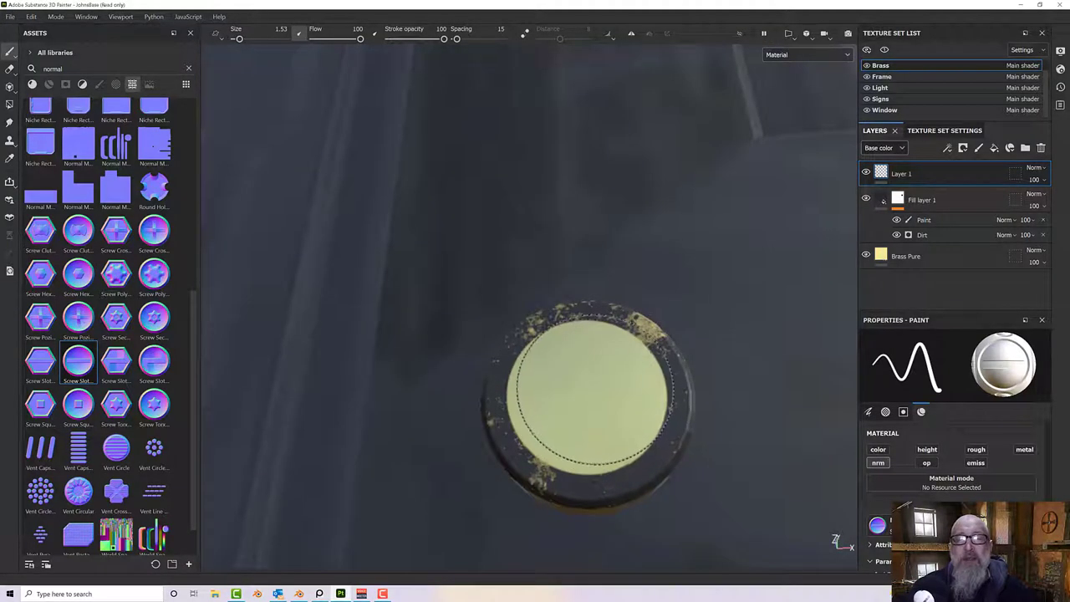
Set the brush angle to 90 and stamp the slotted screw normal on the lock's face with the slot vertical.
scroll(930, 479, down, 5)
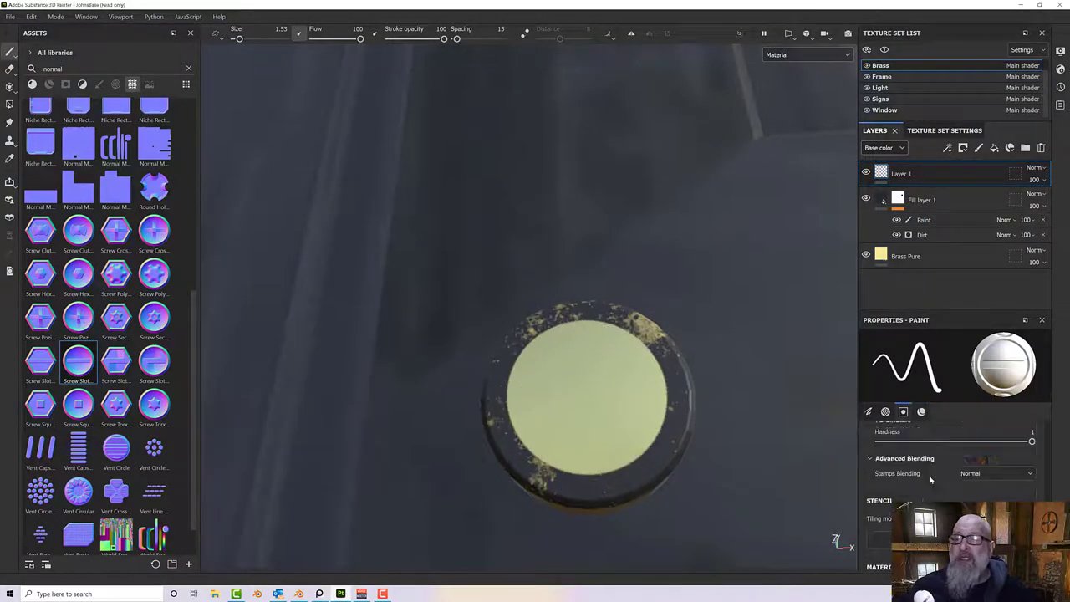
scroll(930, 479, down, 5)
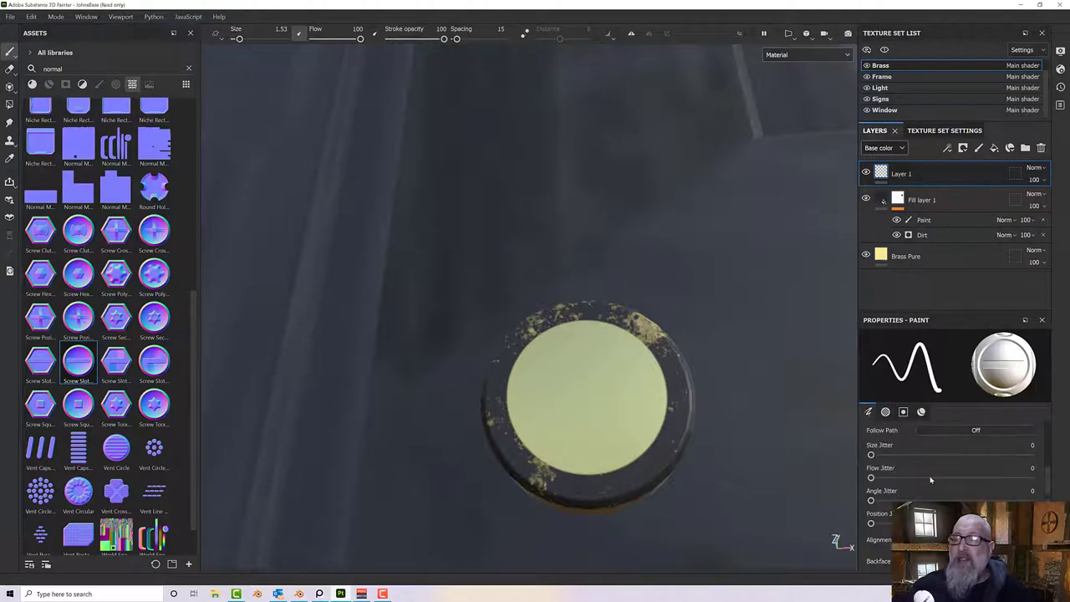
scroll(930, 479, up, 2)
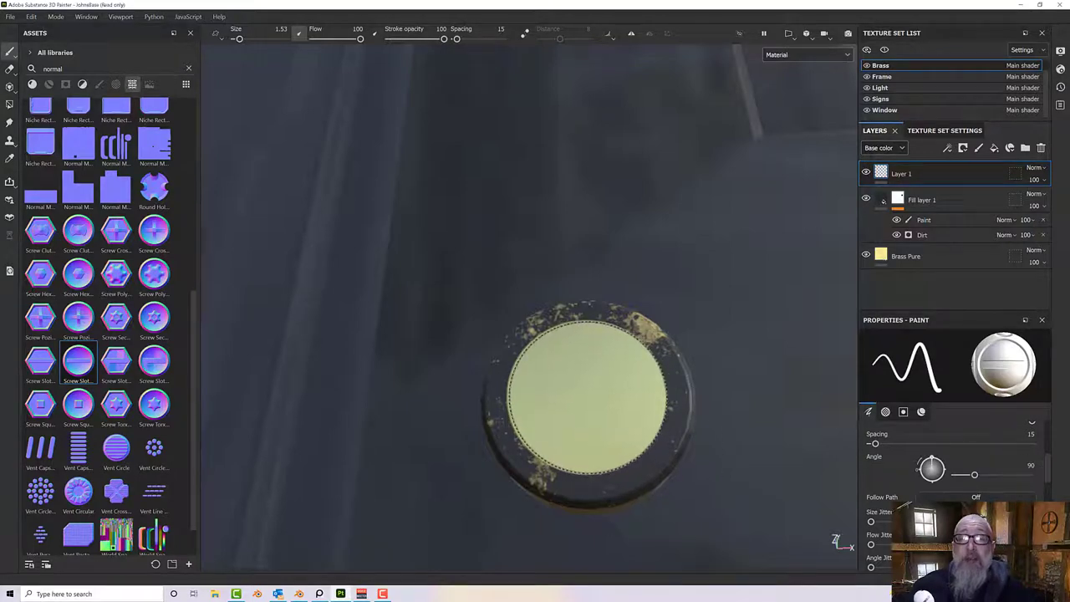
scroll(587, 397, down, 8)
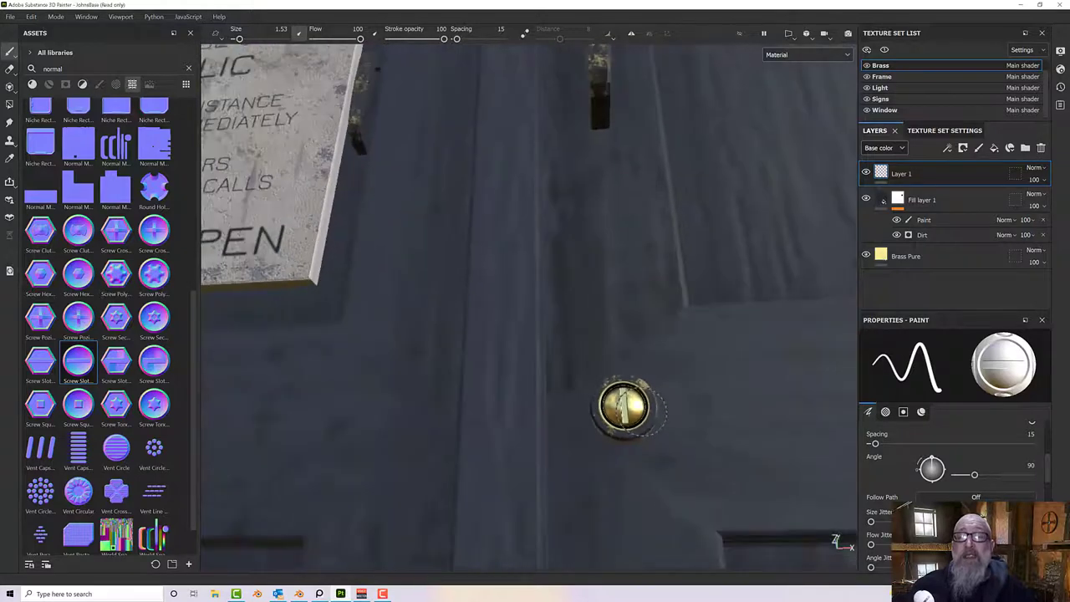
scroll(627, 408, down, 8)
alt+drag(627, 408, 540, 448)
scroll(634, 433, up, 10)
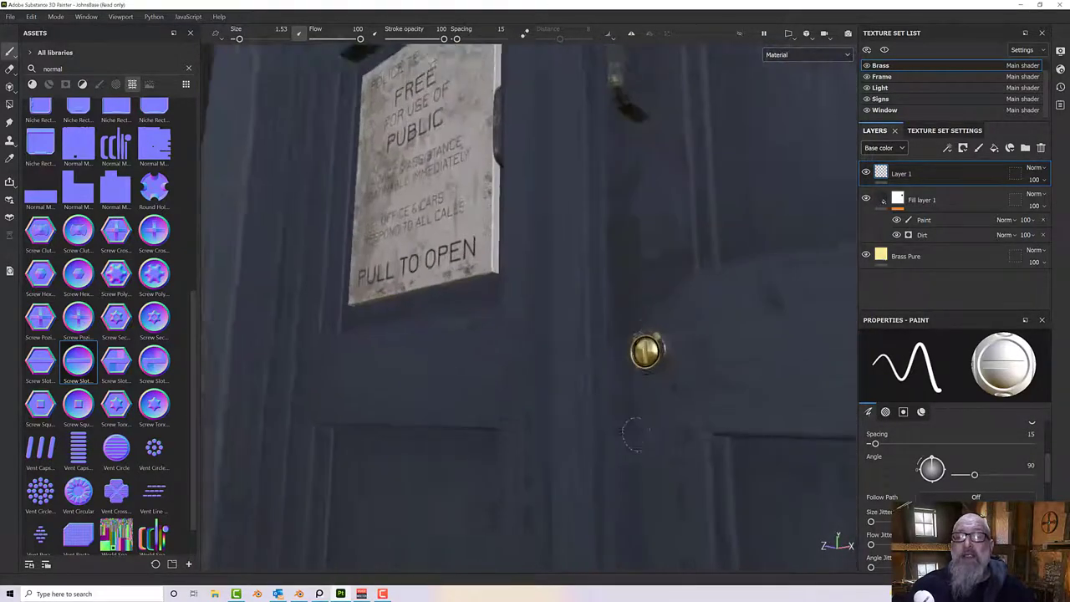
scroll(735, 392, down, 10)
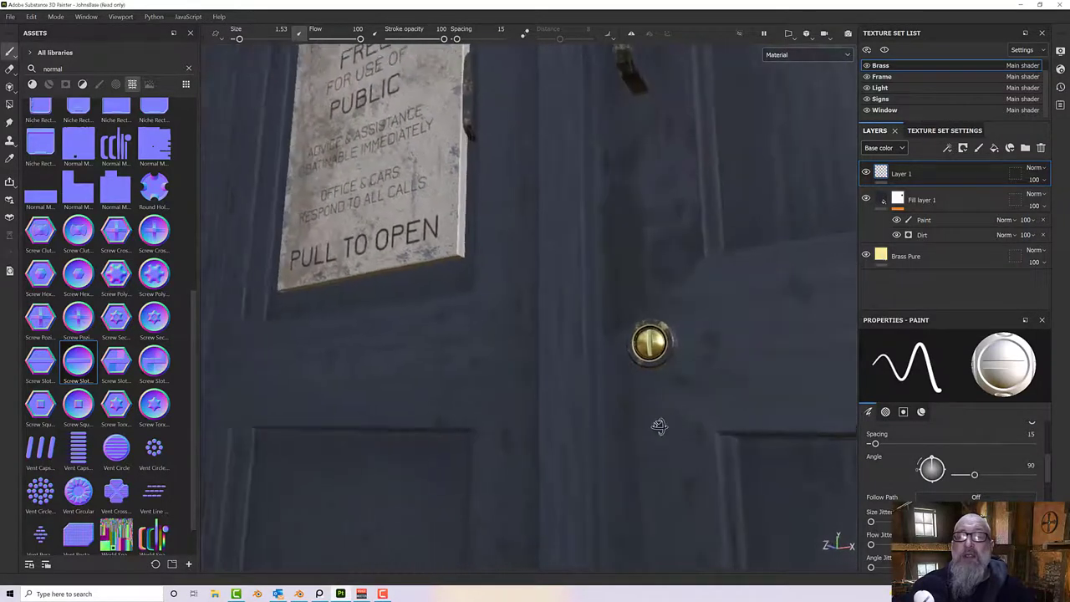
Inspect the whole police box from several angles, ending at the roof lamp above the front sign.
scroll(656, 420, down, 5)
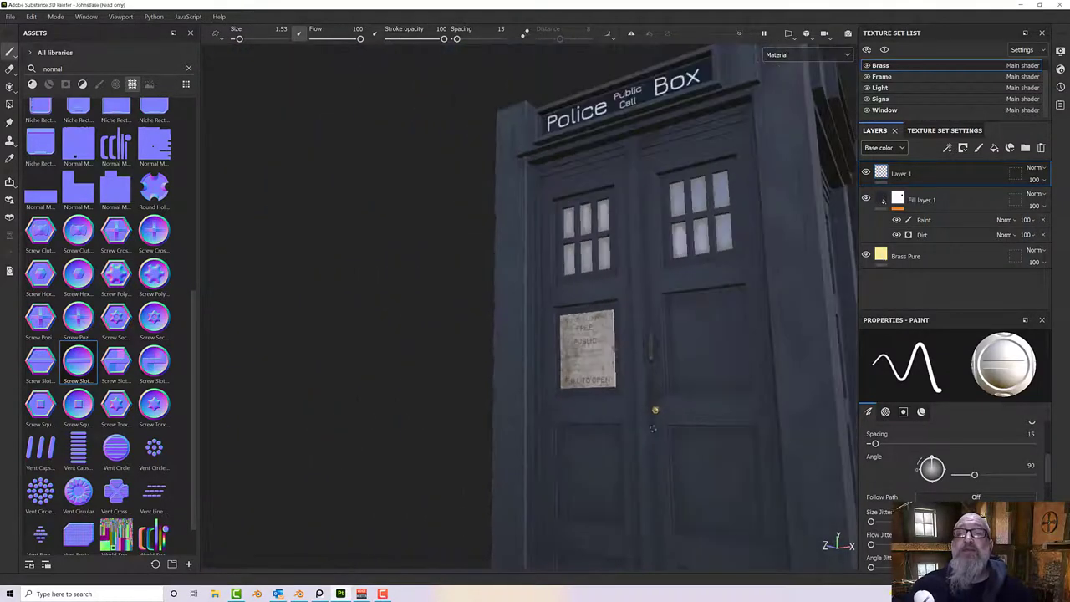
alt+drag(656, 424, 681, 456)
scroll(681, 455, down, 8)
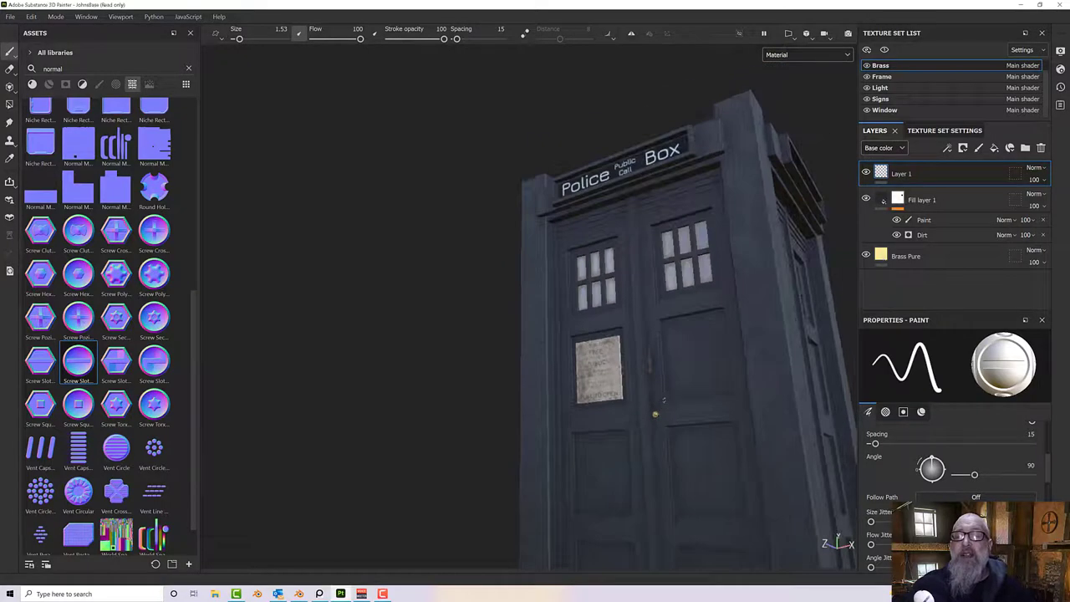
alt+drag(664, 406, 673, 374)
scroll(647, 361, up, 3)
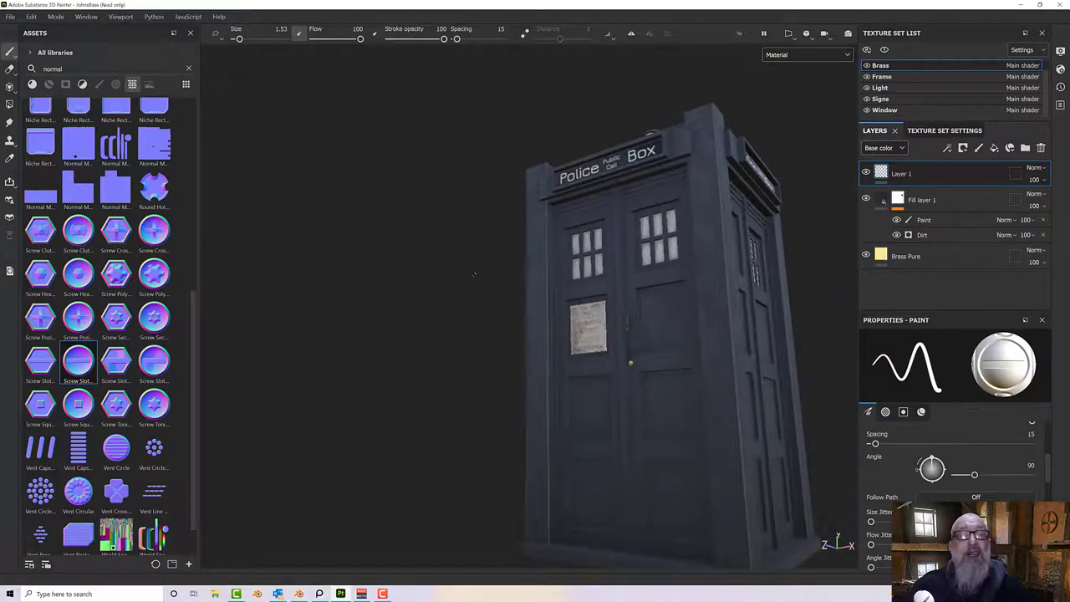
click(905, 257)
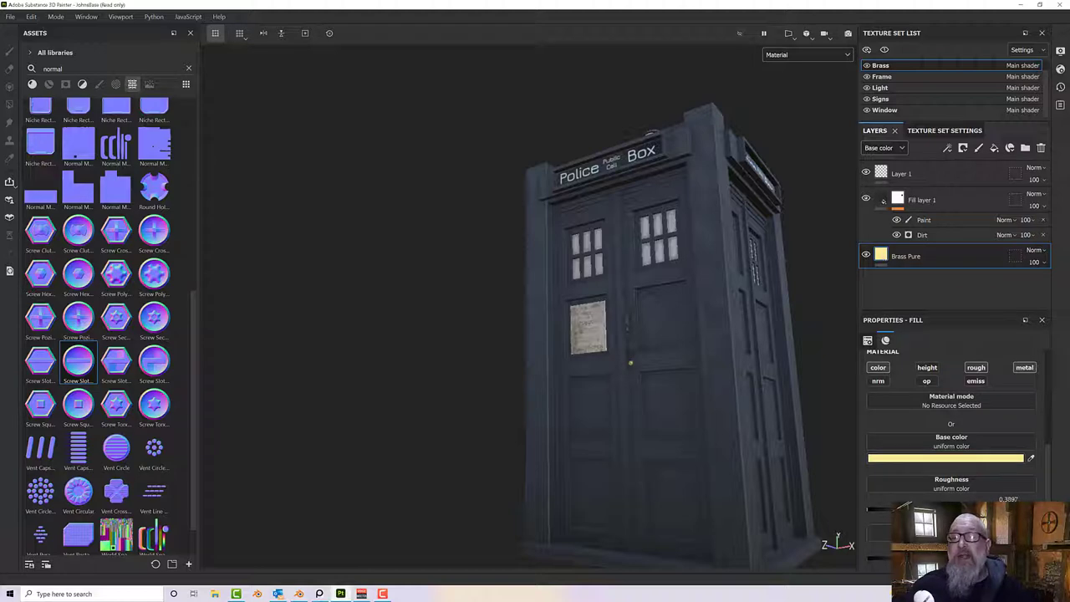
alt+drag(696, 346, 676, 382)
alt+middle_drag(678, 330, 653, 475)
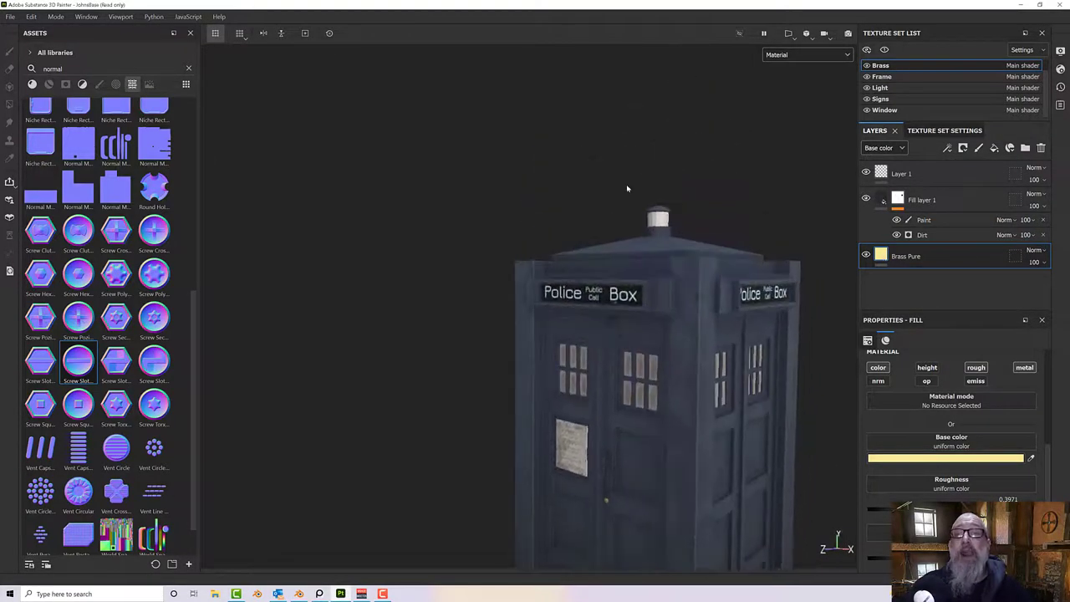
scroll(674, 275, up, 3)
alt+drag(676, 223, 638, 161)
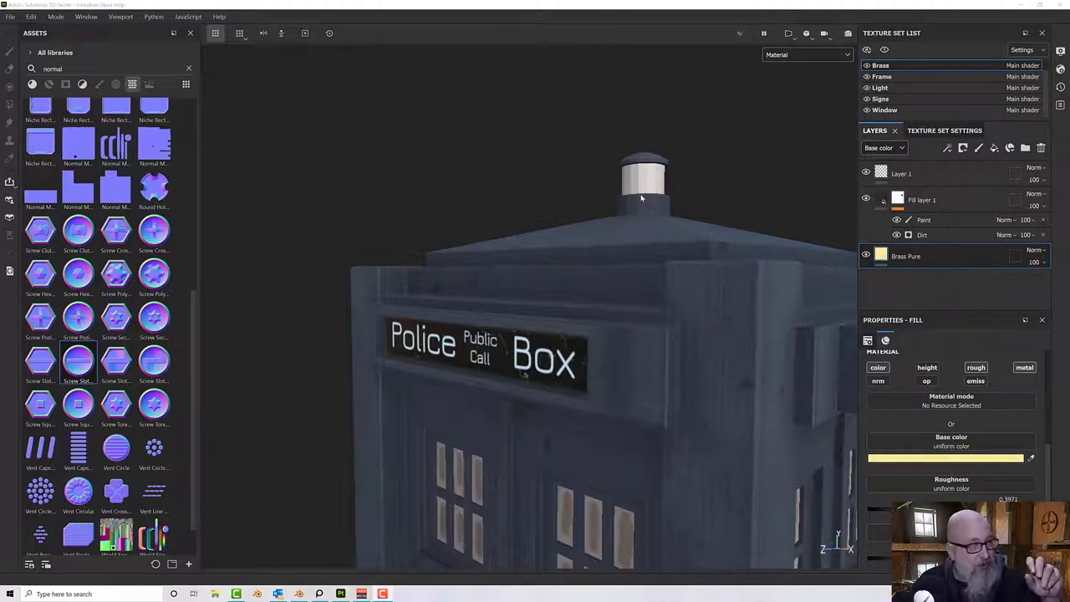
Switch to the Light texture set in a split 3D/2D view and replace its paint layer with a fill layer.
click(889, 88)
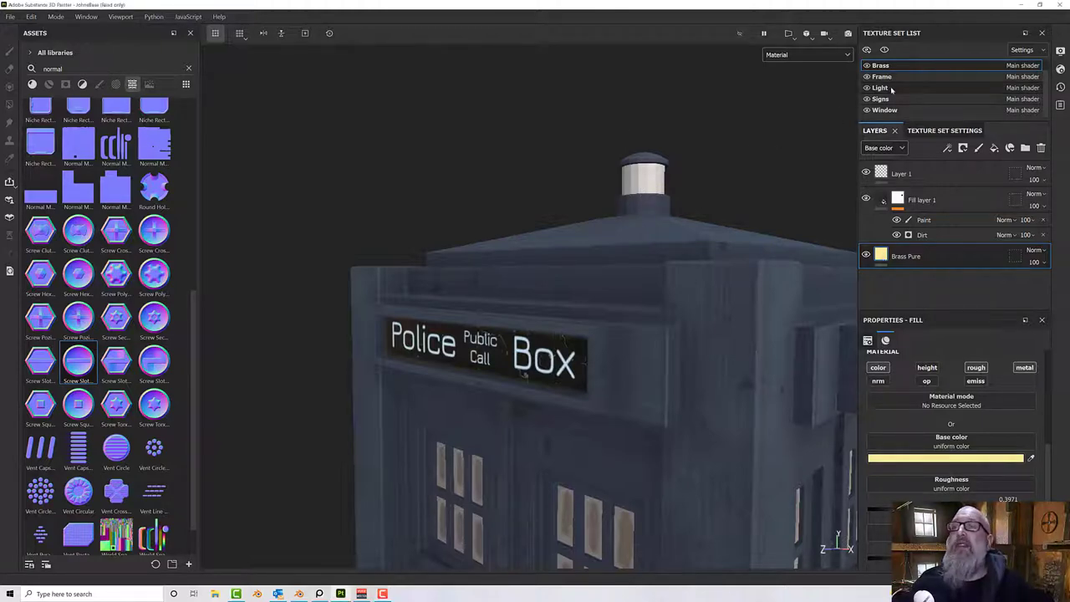
click(785, 36)
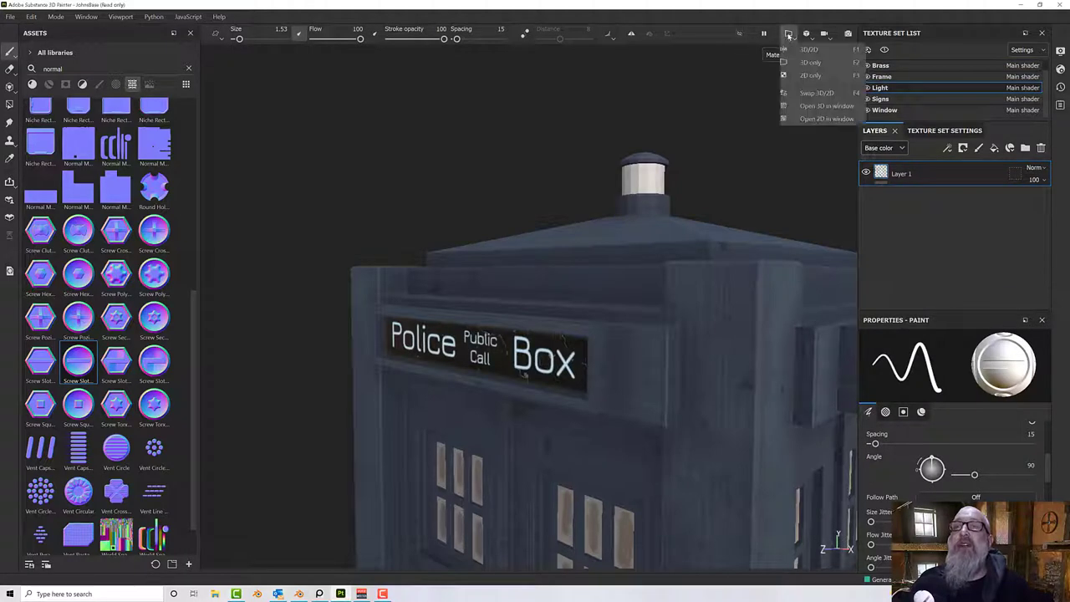
click(799, 52)
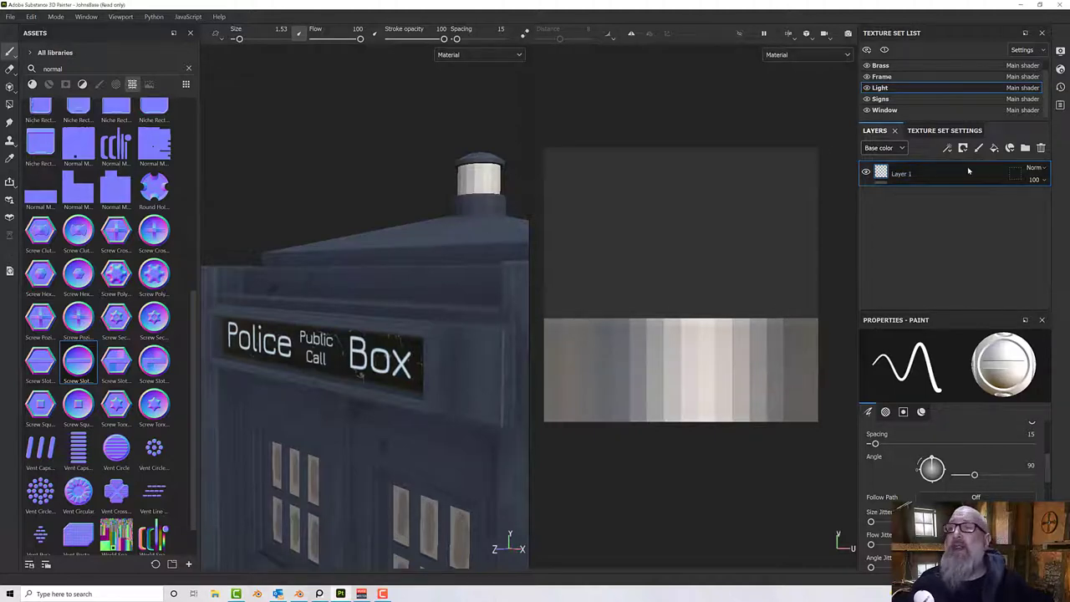
click(1041, 147)
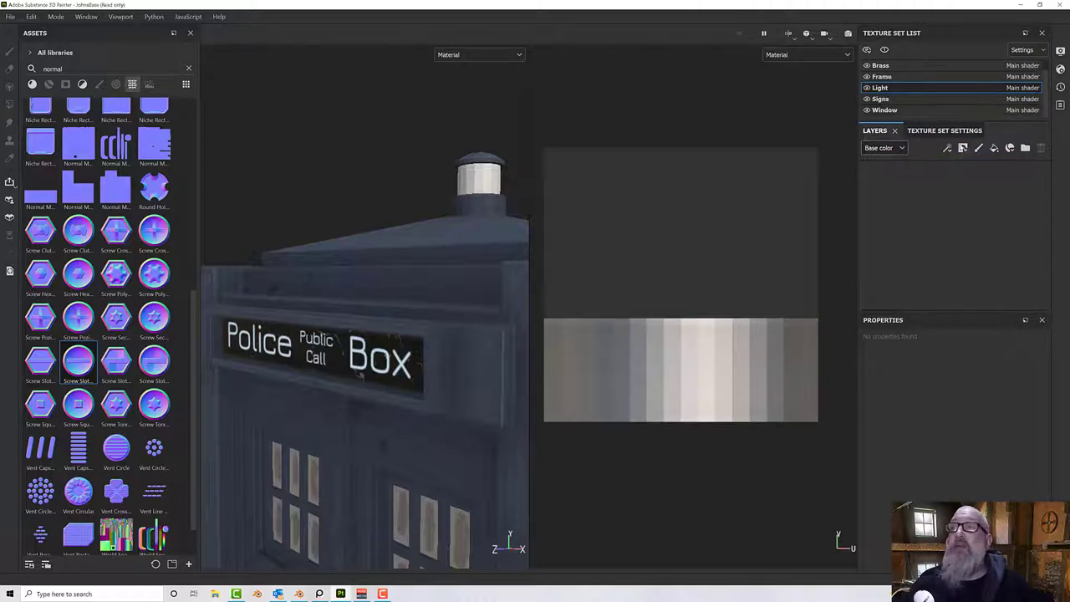
click(991, 151)
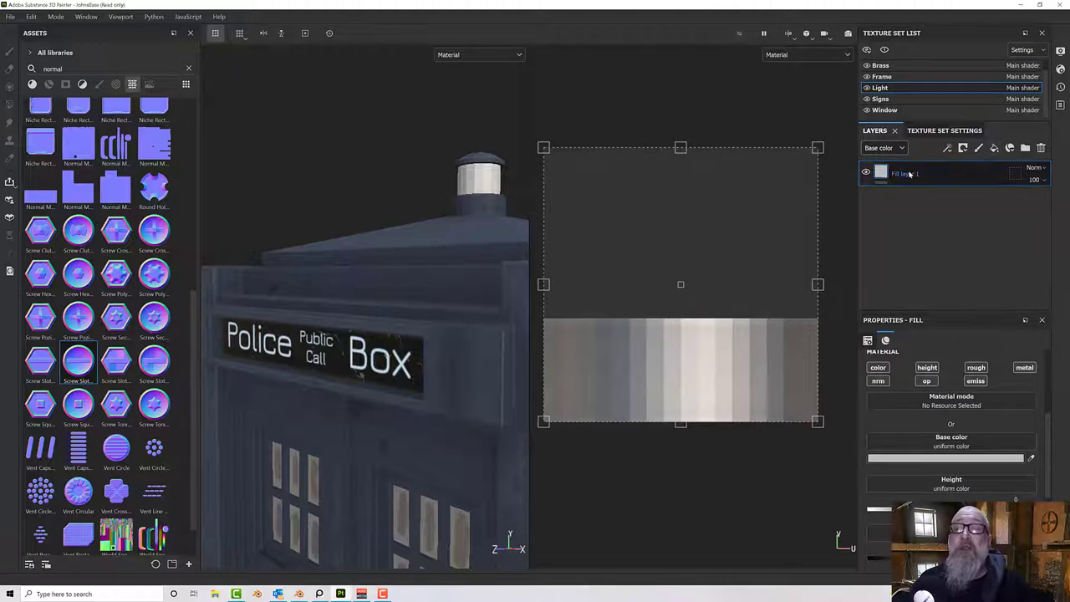
Add a black mask to the Light fill layer and put a fill effect in the mask.
right_click(952, 175)
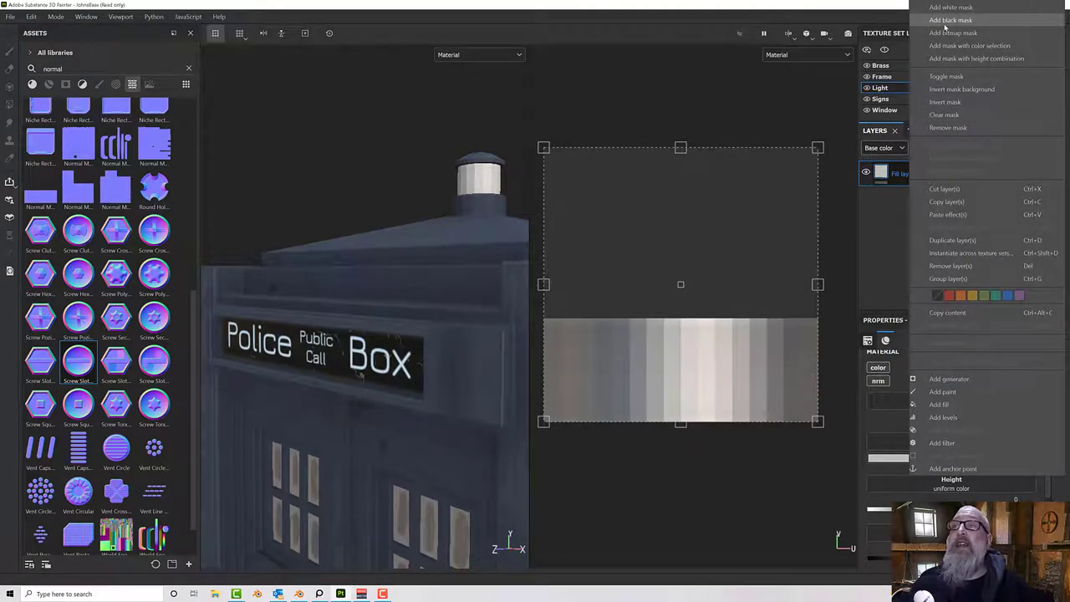
click(949, 20)
right_click(934, 182)
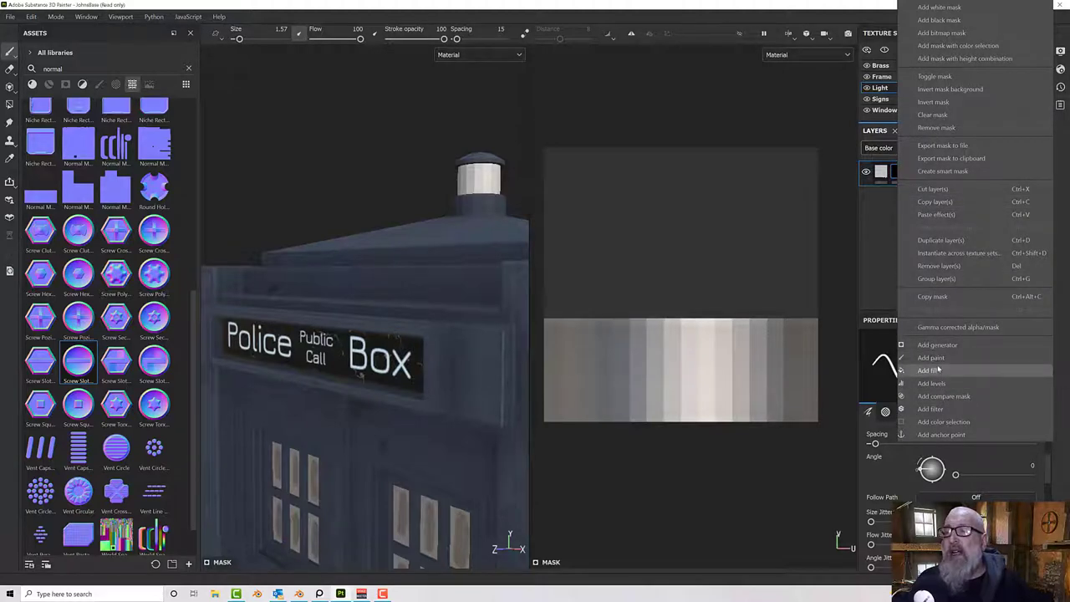
click(928, 371)
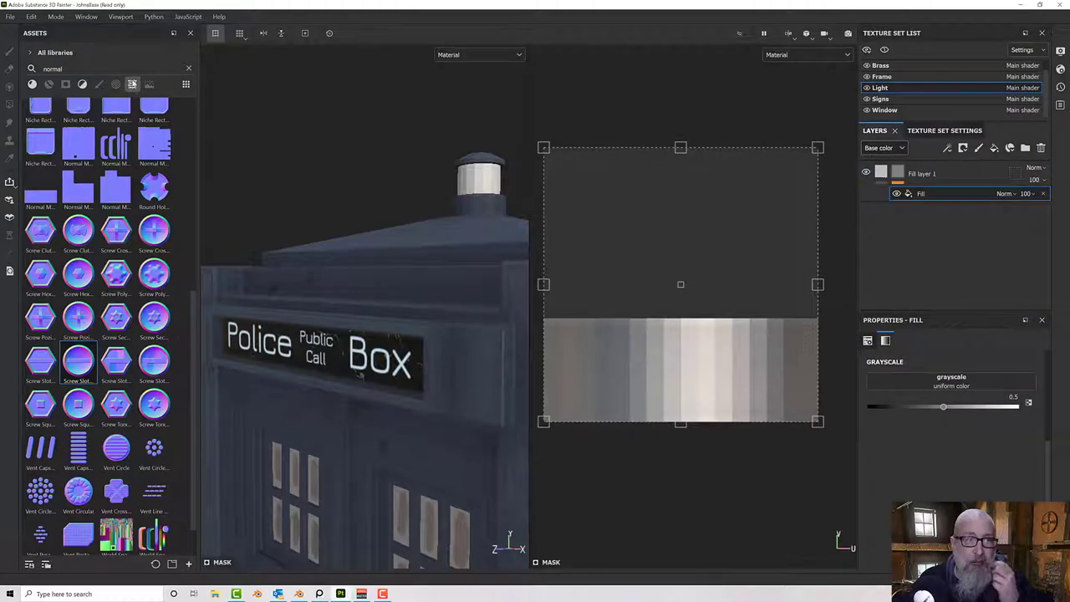
Search the assets for "grad" and assign Gradient Linear 2 as the mask fill's grayscale.
click(133, 87)
click(98, 67)
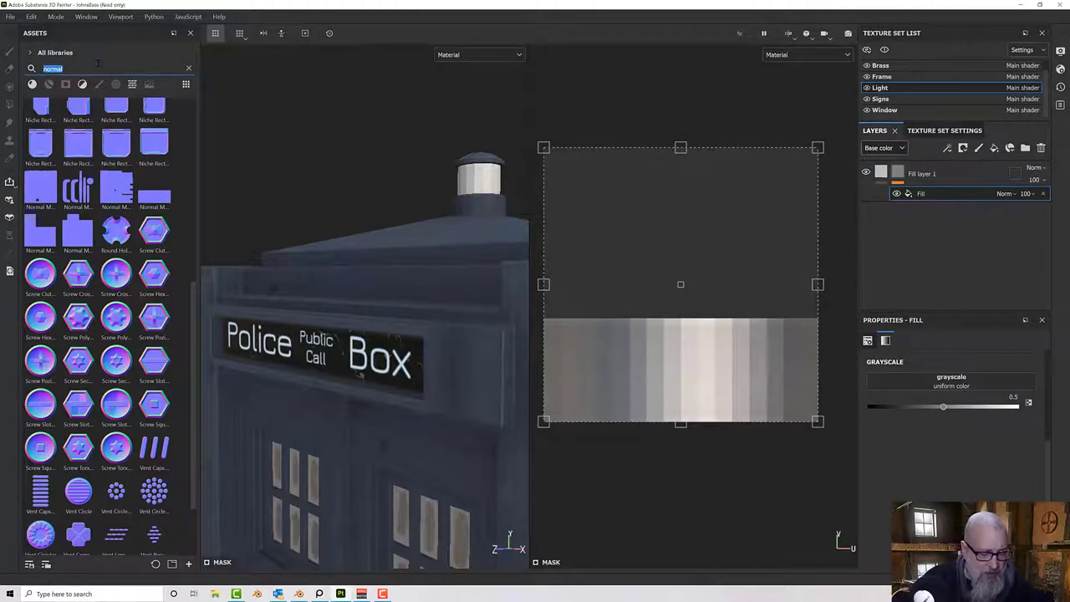
text(grad)
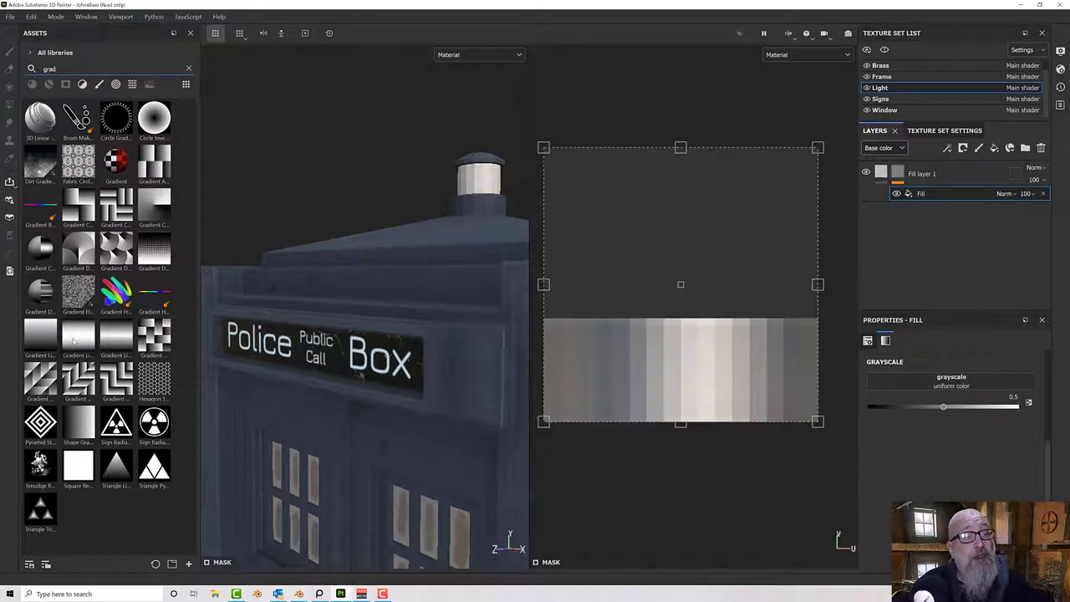
mouse_move(74, 340)
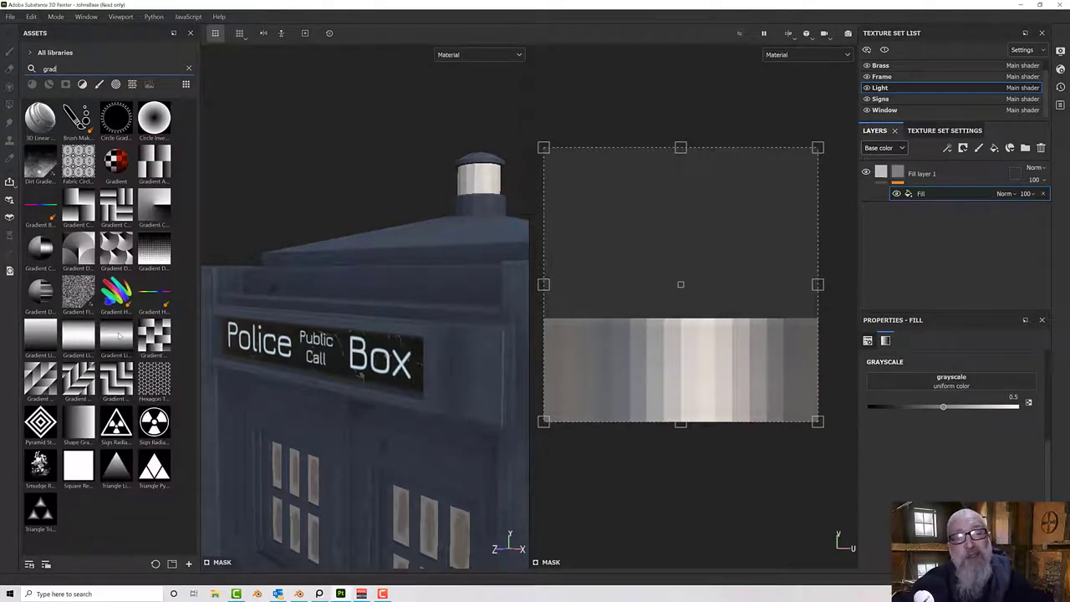
mouse_move(119, 335)
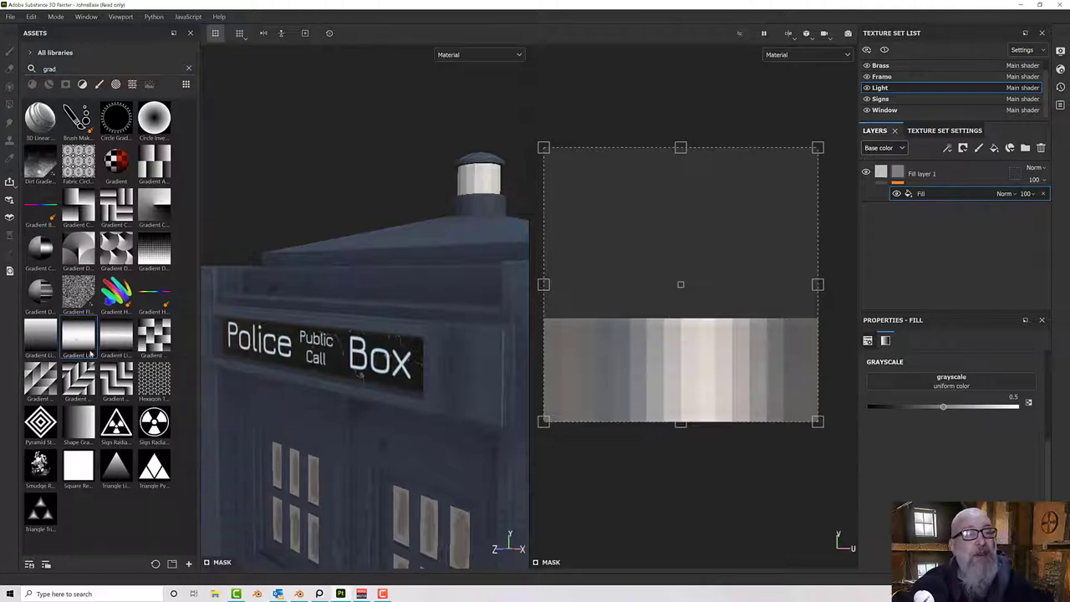
drag(77, 336, 903, 384)
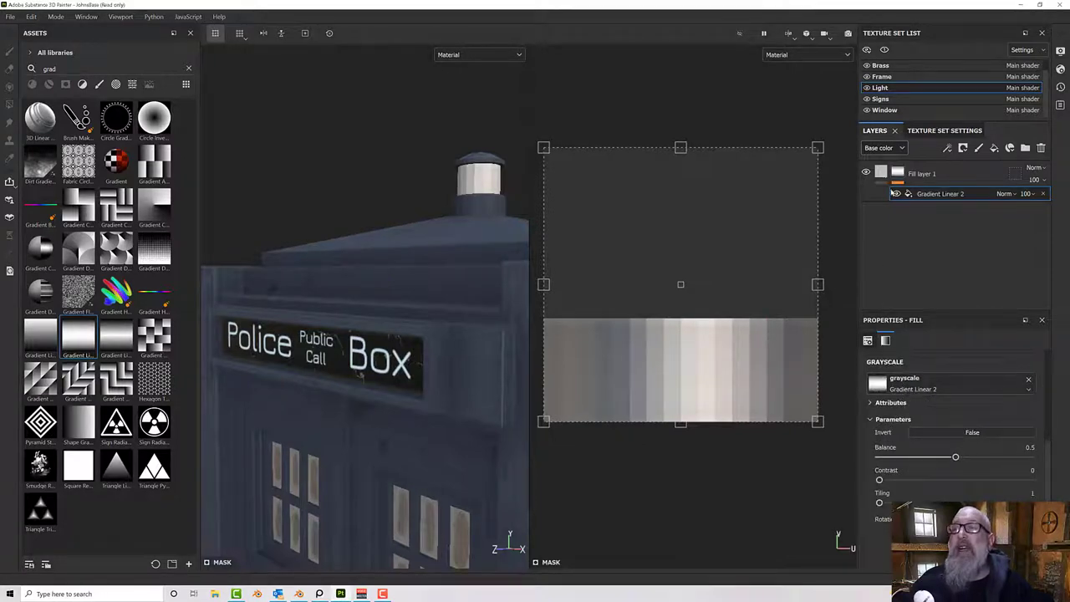
Display the mask in the viewport and squash the gradient vertically to fit the lamp's UV strip.
click(774, 55)
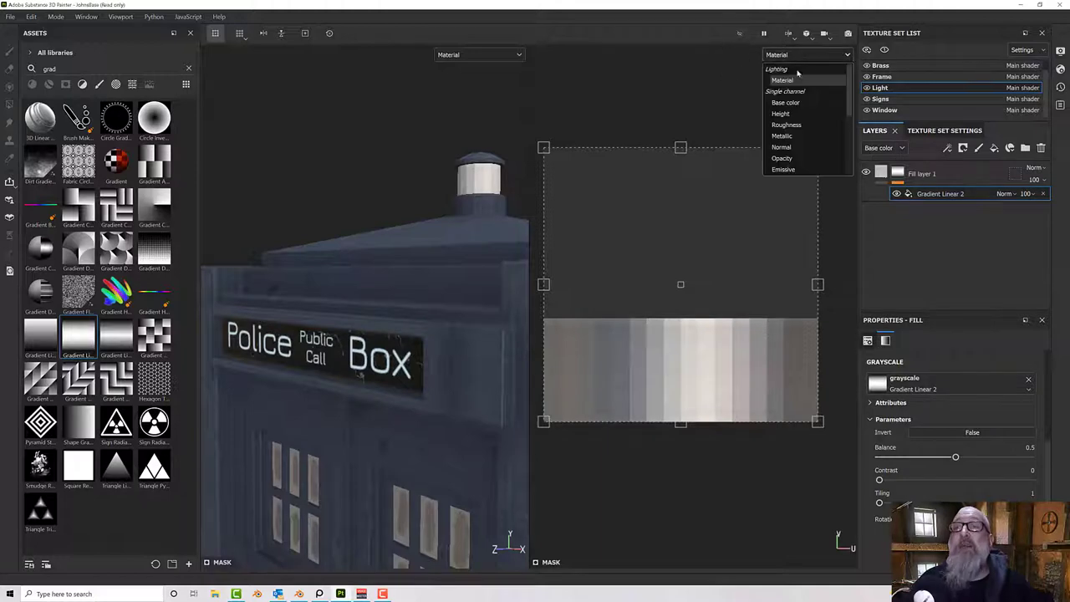
click(795, 147)
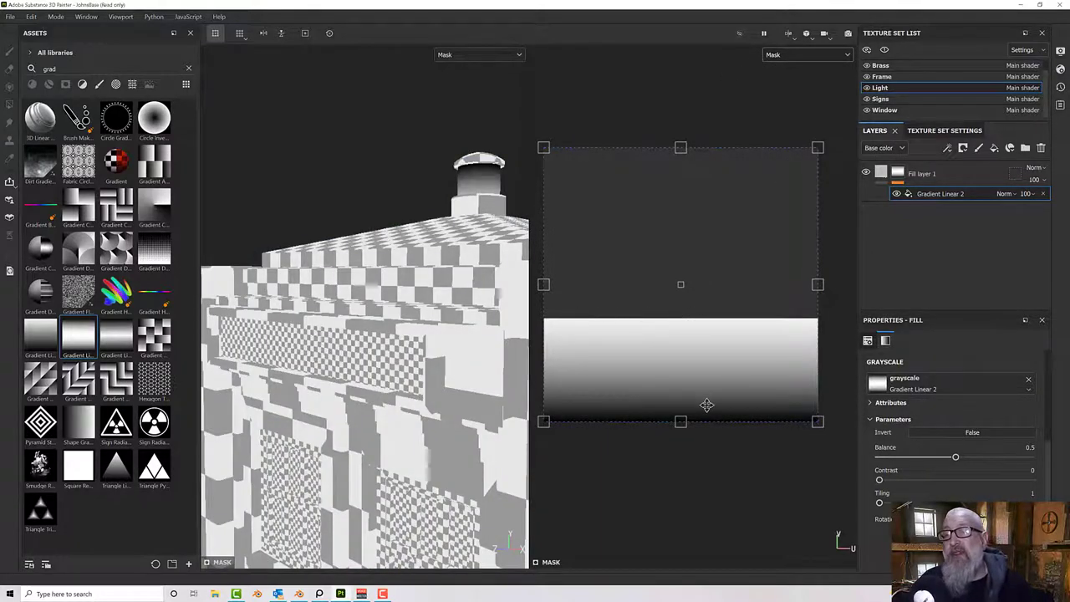
drag(680, 148, 692, 318)
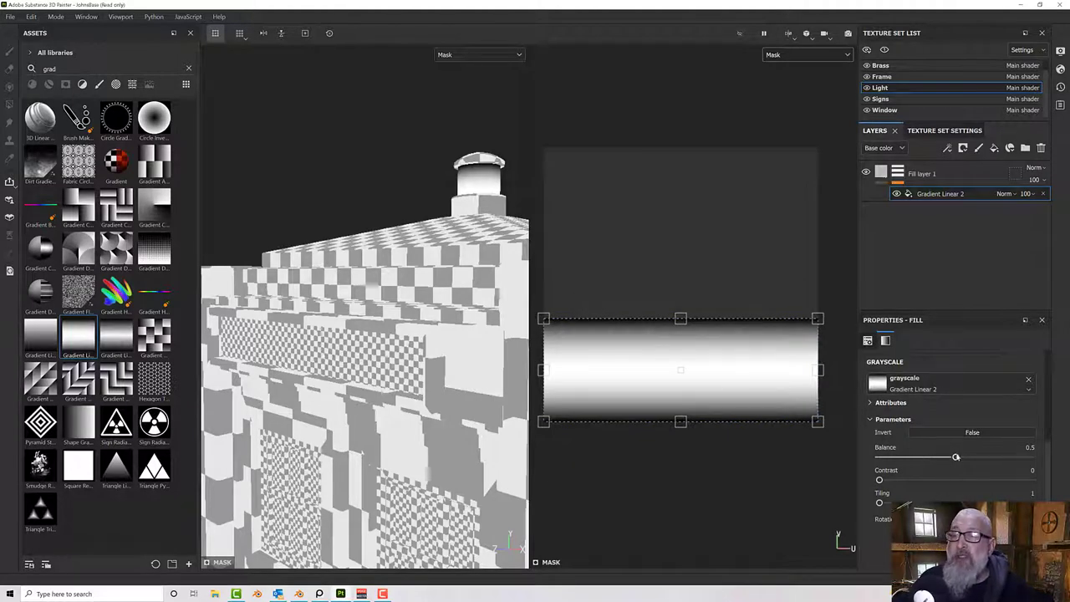
Set the mask gradient's balance to 0.43 with contrast 0, and return the viewport to Material display.
drag(955, 457, 931, 457)
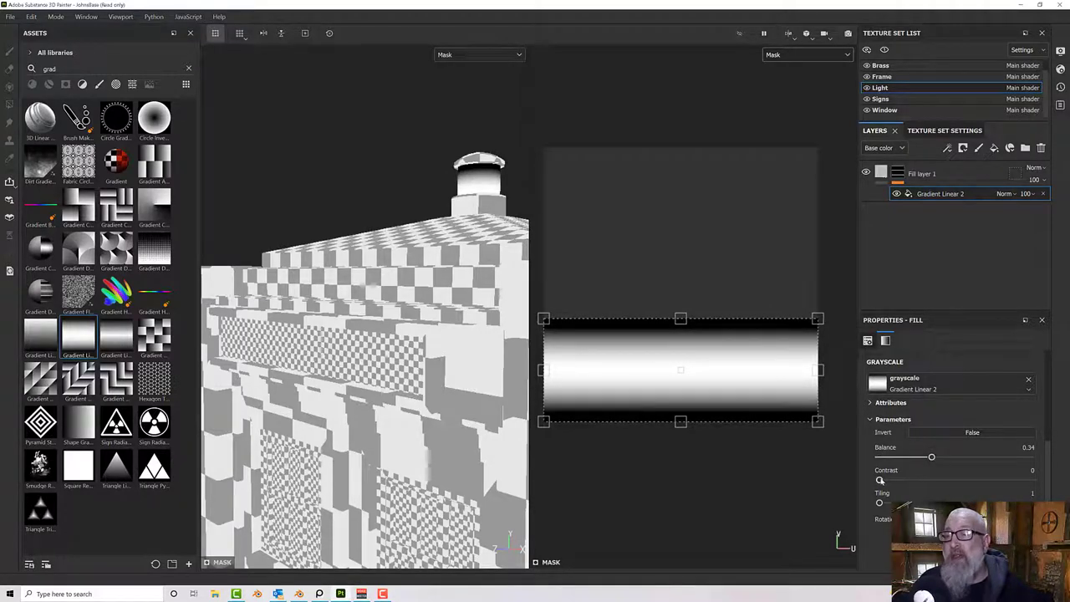
mouse_move(880, 480)
mouse_down()
mouse_move(957, 479)
mouse_move(868, 481)
mouse_up()
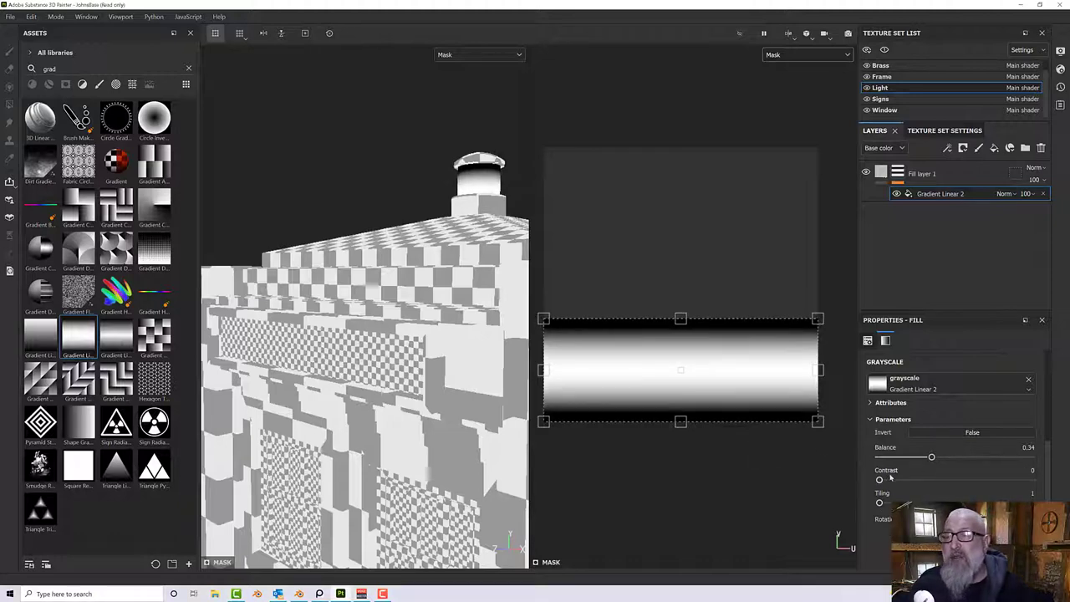
mouse_move(932, 457)
mouse_down()
mouse_move(919, 458)
mouse_move(945, 458)
mouse_up()
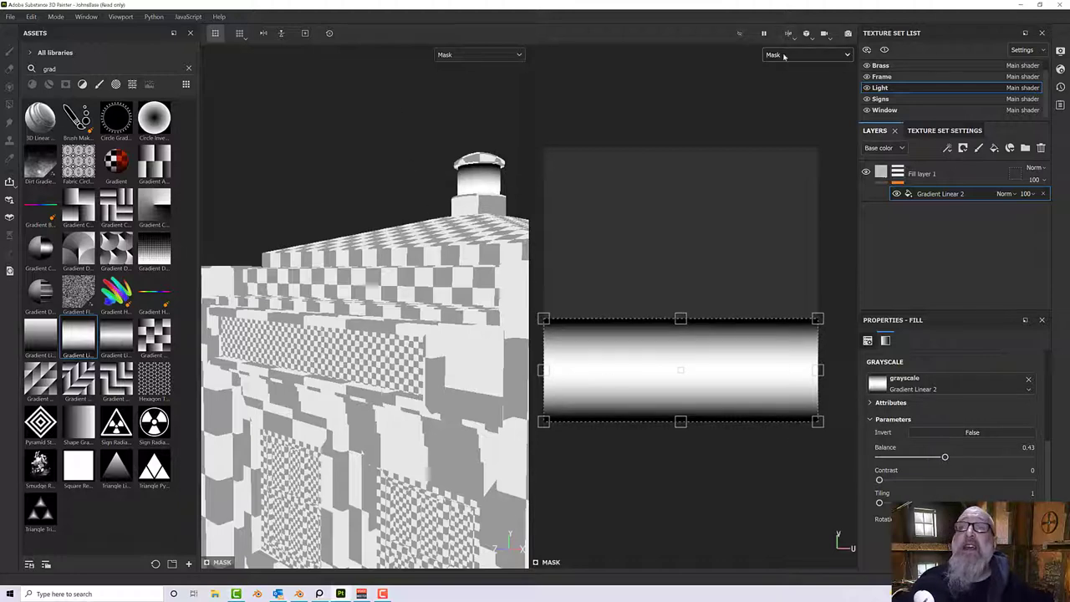
click(783, 56)
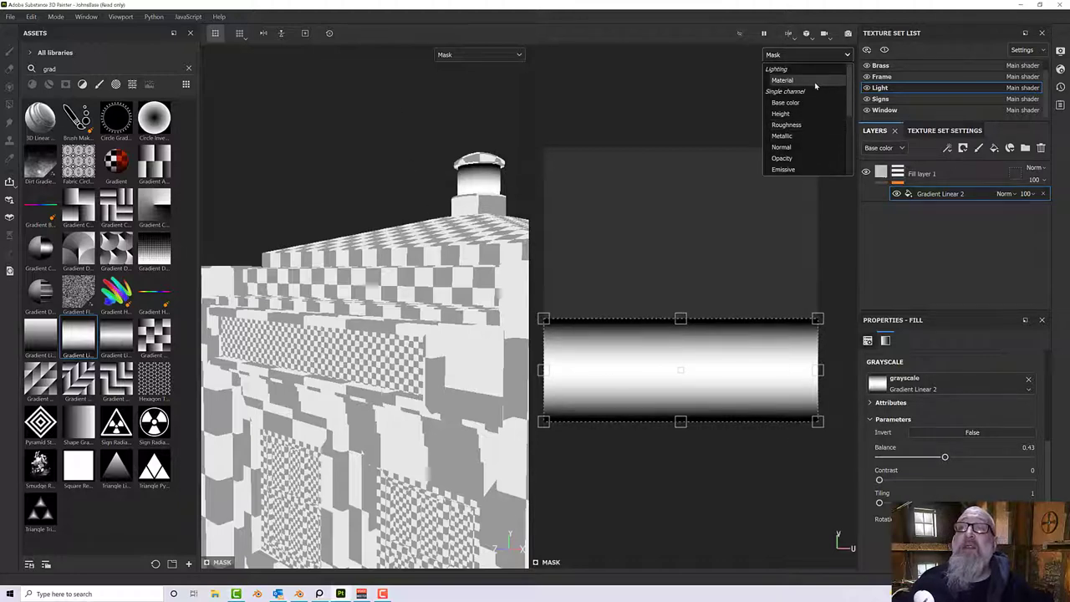
click(815, 81)
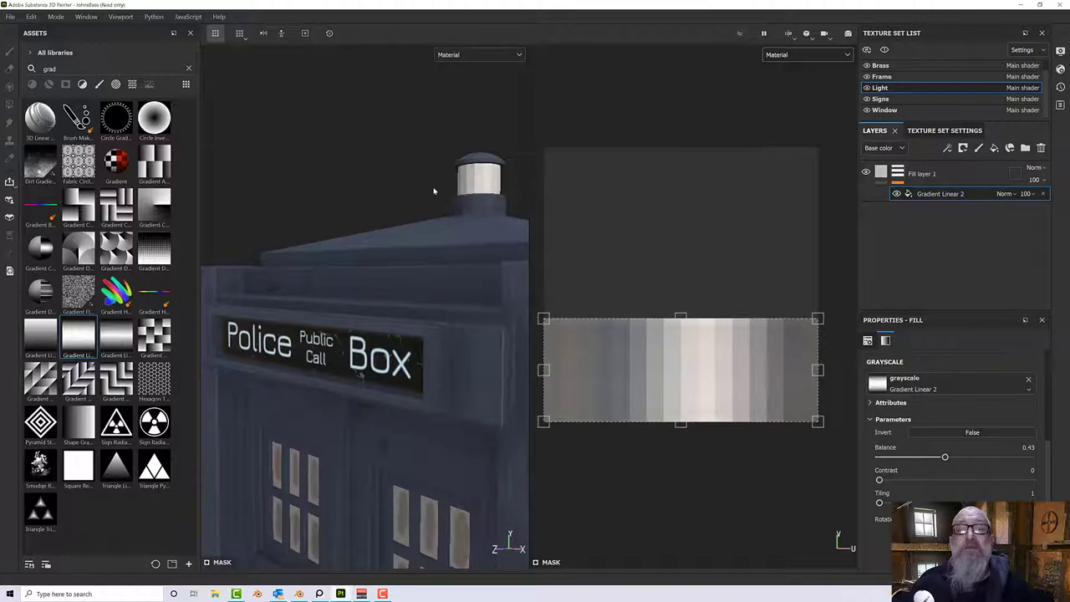
Limit the Light fill layer to the color and emissive channels, disabling height, roughness, metallic, normal and opacity.
click(881, 171)
click(877, 379)
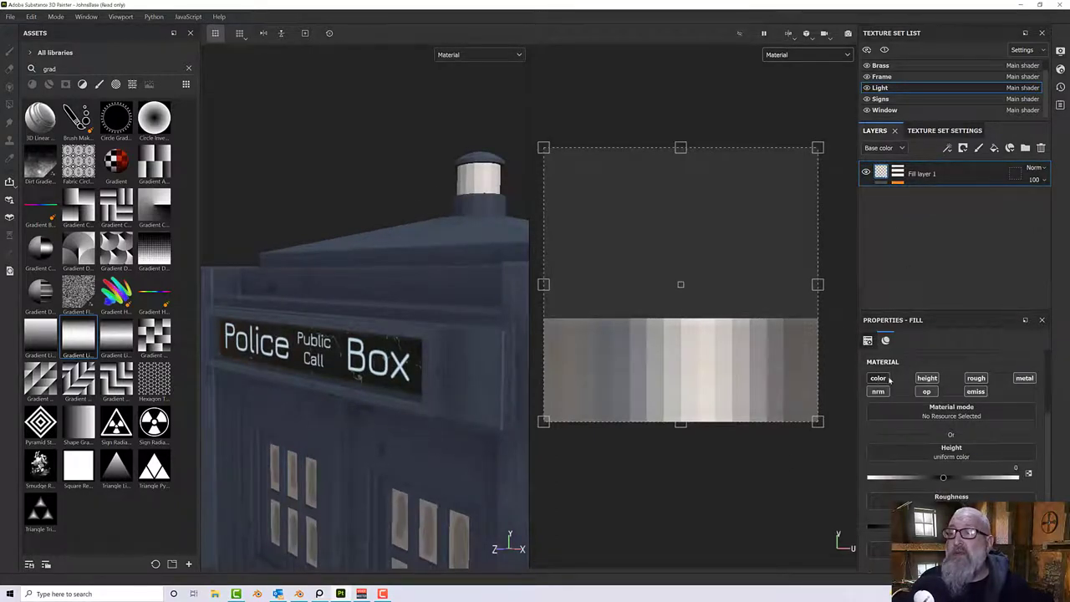
click(881, 378)
click(877, 391)
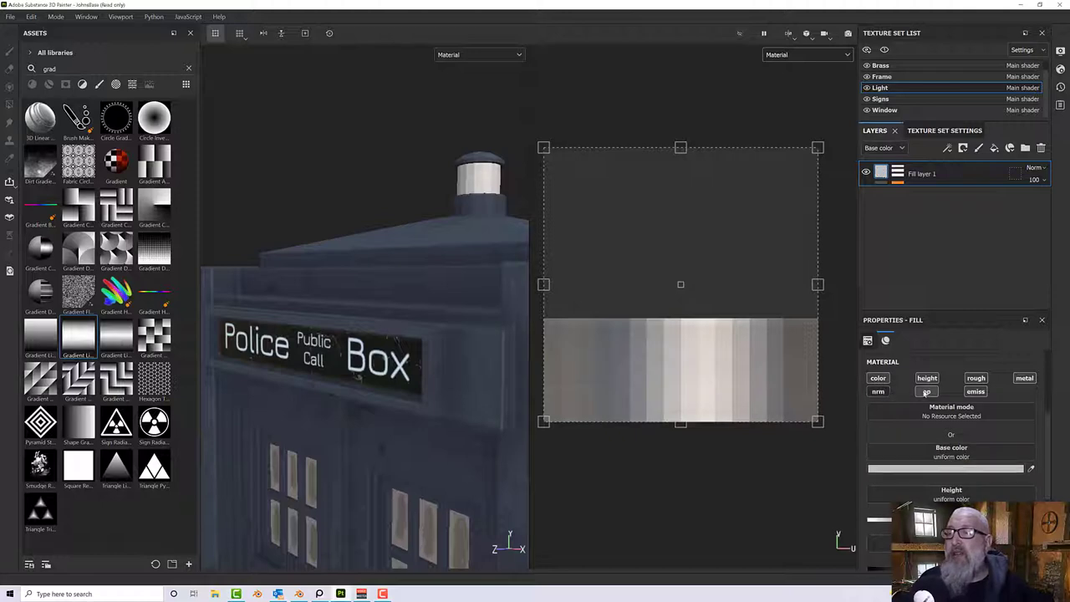
click(927, 391)
click(927, 378)
click(975, 378)
click(1024, 378)
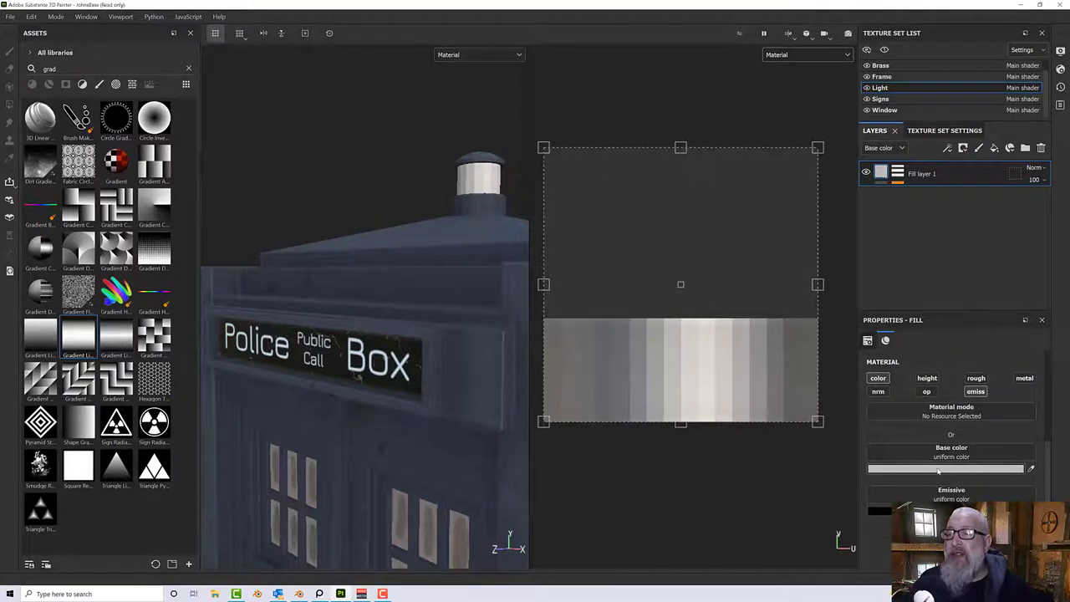
Set the Light fill layer's base color to bright blue 5592FF and check it close up on the lamp.
click(938, 470)
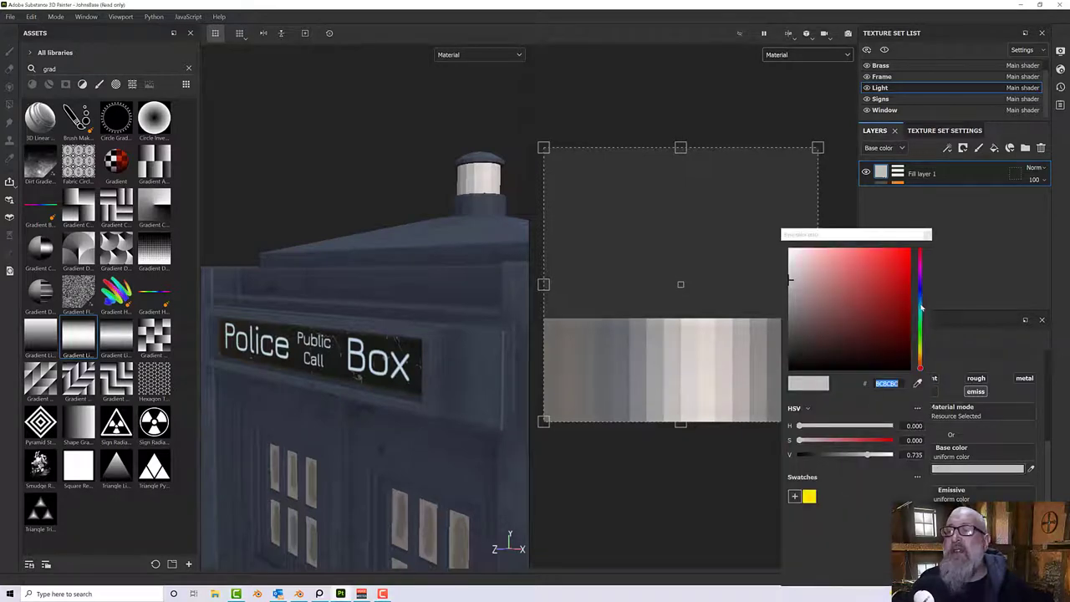
drag(922, 309, 869, 249)
alt+drag(384, 292, 470, 287)
scroll(445, 211, up, 5)
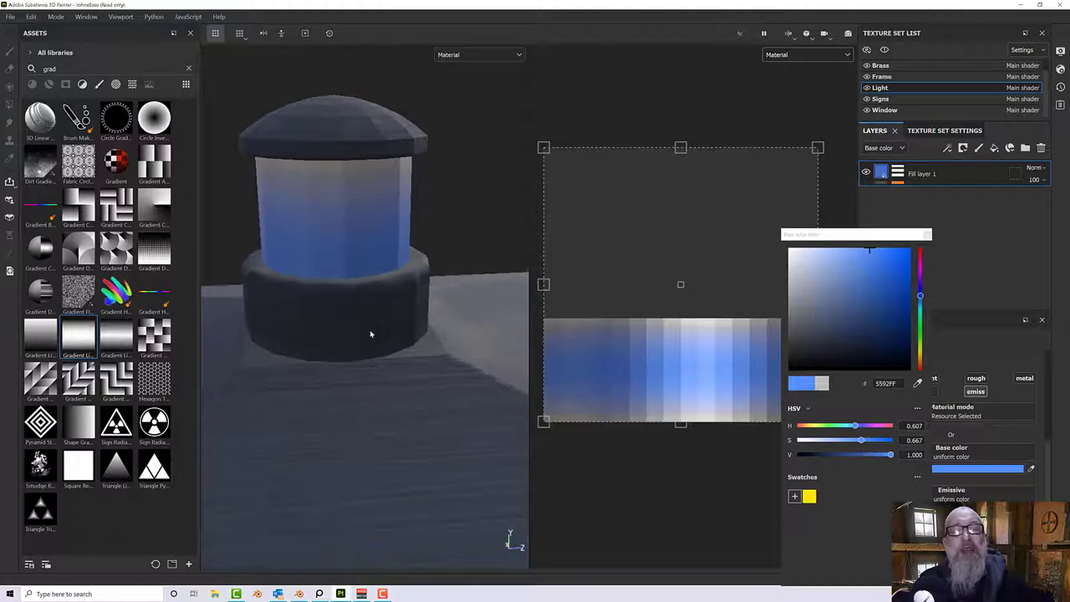
alt+drag(401, 311, 359, 297)
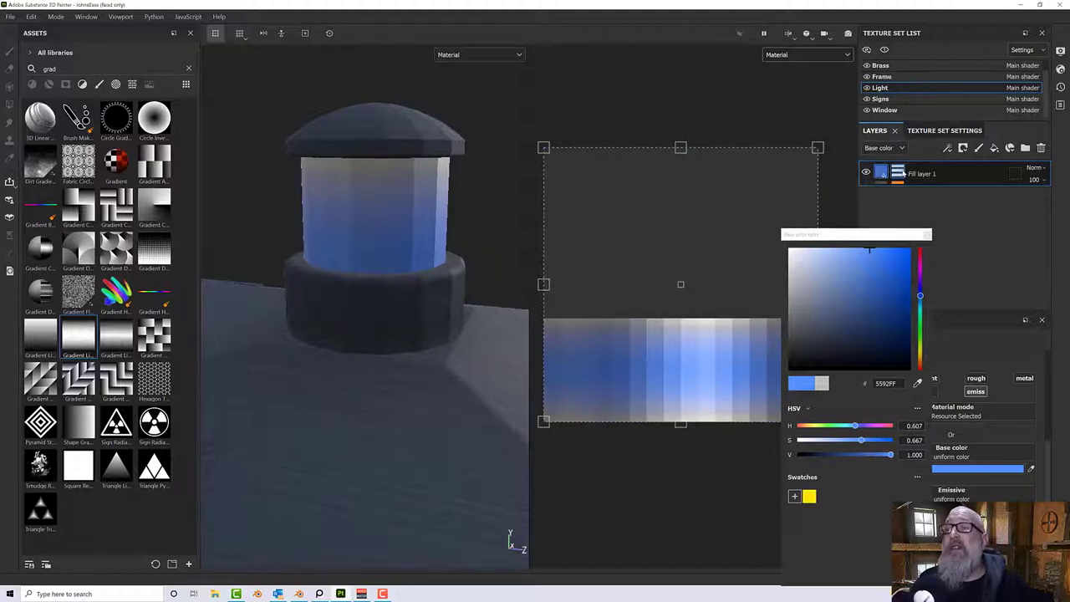
Select the Gradient Linear 2 fill in the lamp layer's mask and shrink it vertically from both edges to a vertical scale of about 5.34.
click(899, 172)
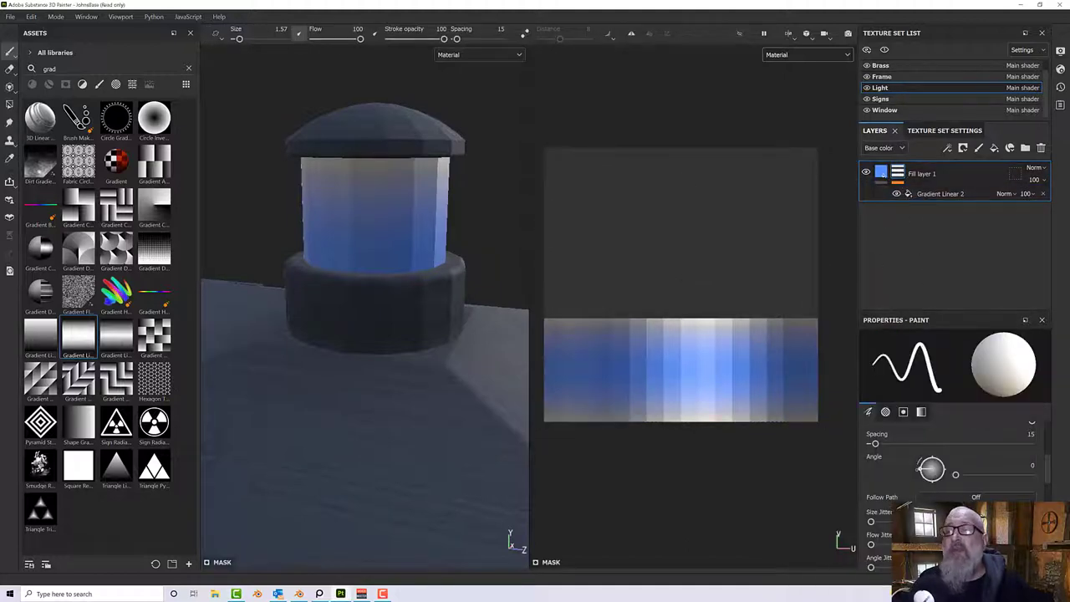
click(916, 194)
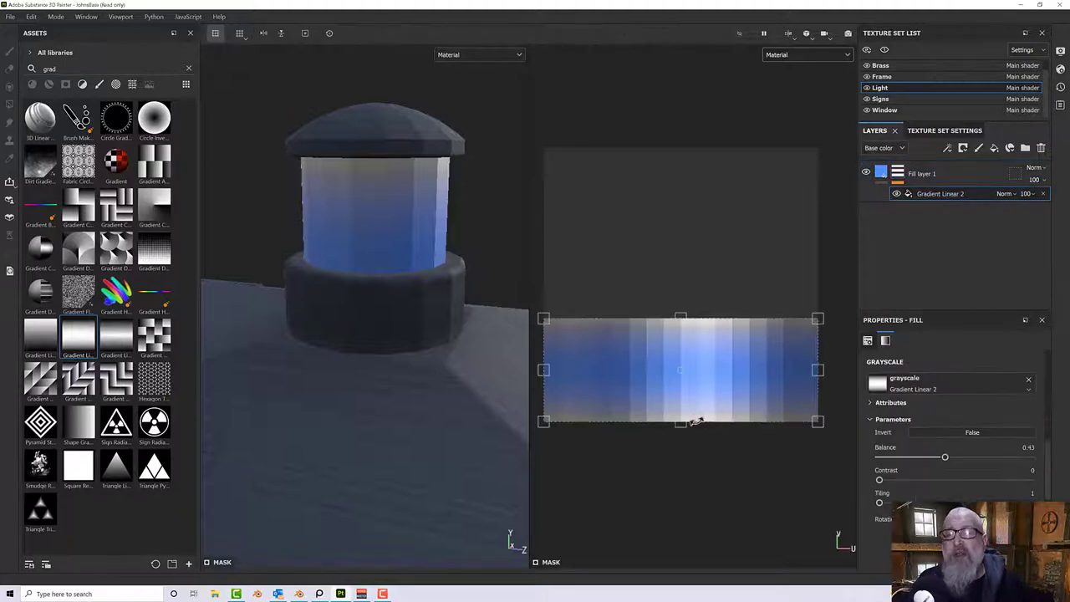
mouse_move(682, 424)
mouse_down()
mouse_move(676, 378)
mouse_move(674, 415)
mouse_up()
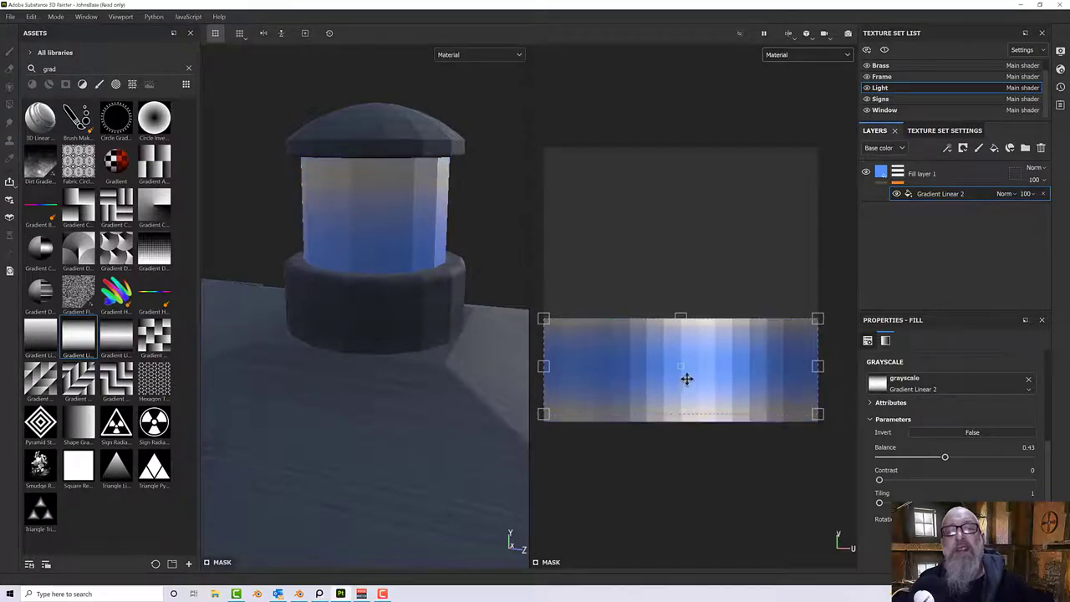
mouse_move(688, 326)
mouse_down()
mouse_move(687, 365)
mouse_move(687, 346)
mouse_up()
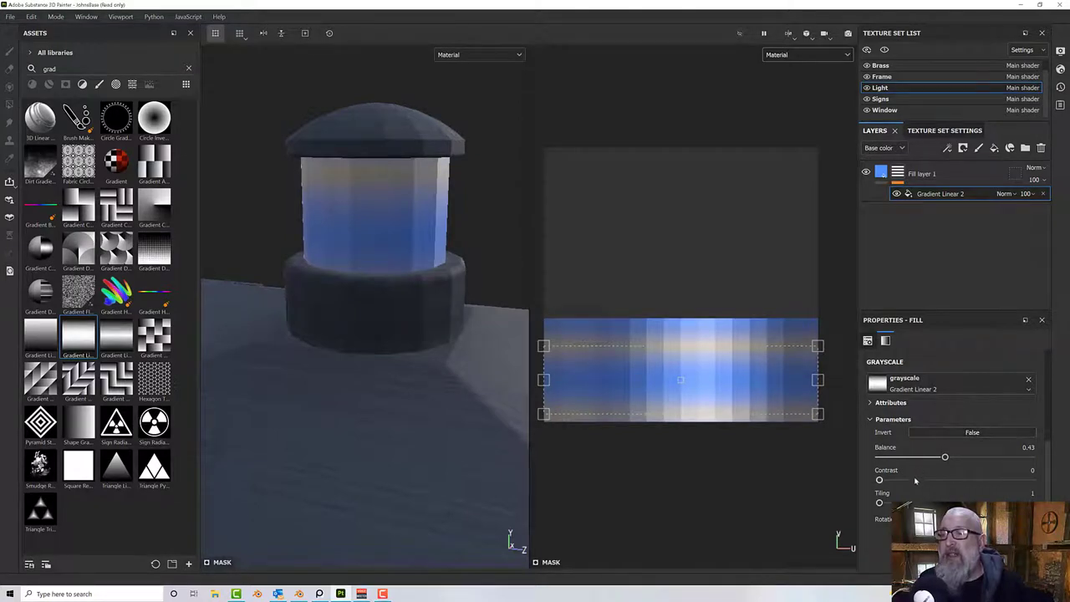
drag(880, 503, 873, 502)
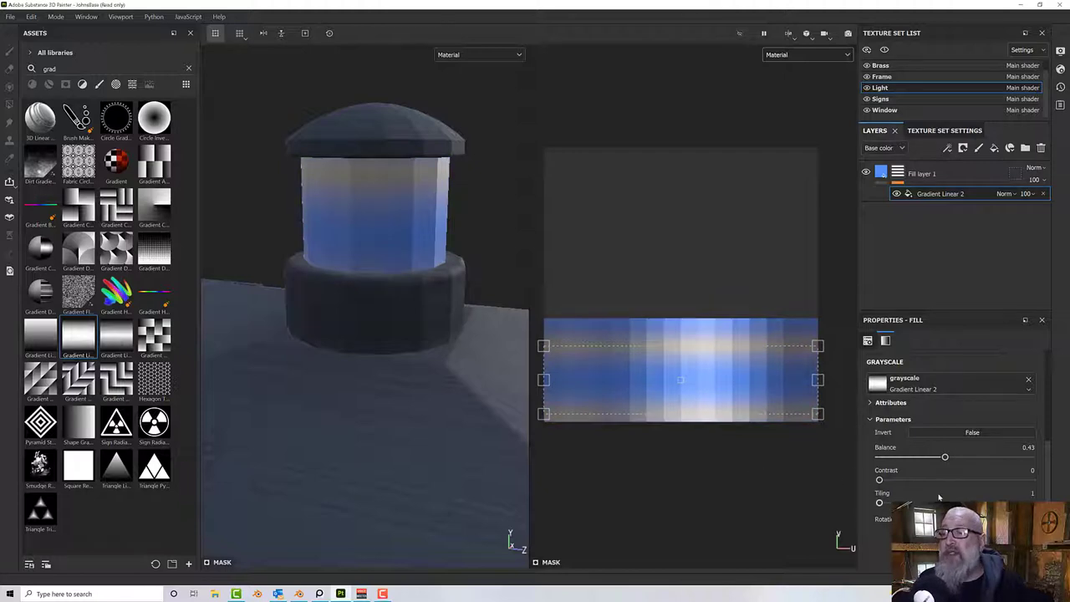
scroll(911, 421, up, 3)
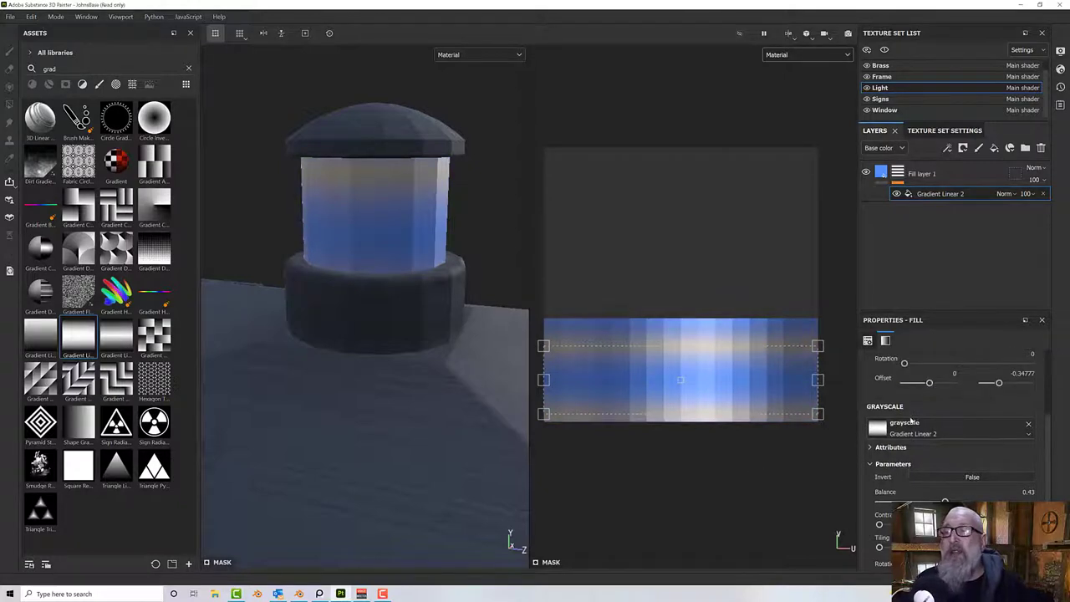
mouse_move(680, 346)
mouse_down()
mouse_move(681, 336)
mouse_move(682, 363)
mouse_up()
Extend the mask gradient's lower edge to a vertical scale of about 4.8 and check the blending around the lamp.
alt+drag(477, 306, 439, 262)
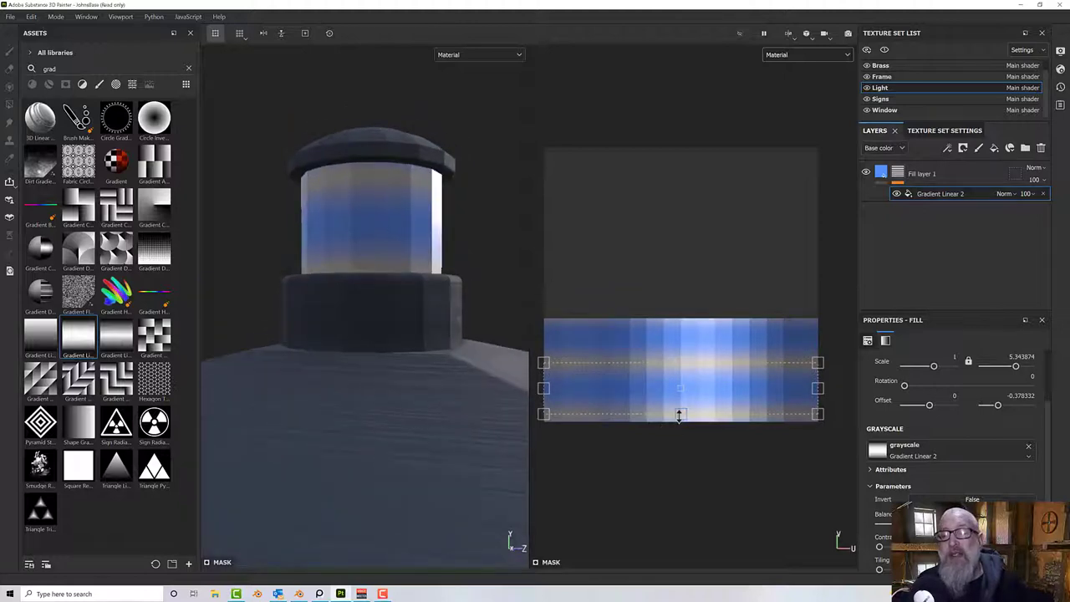
drag(679, 413, 679, 422)
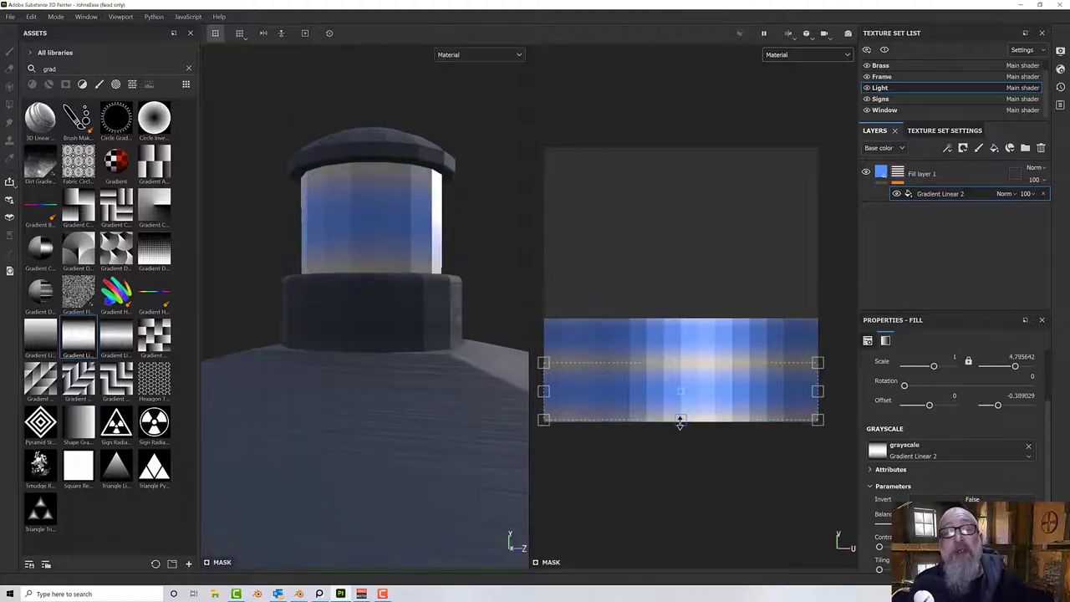
alt+drag(360, 176, 395, 235)
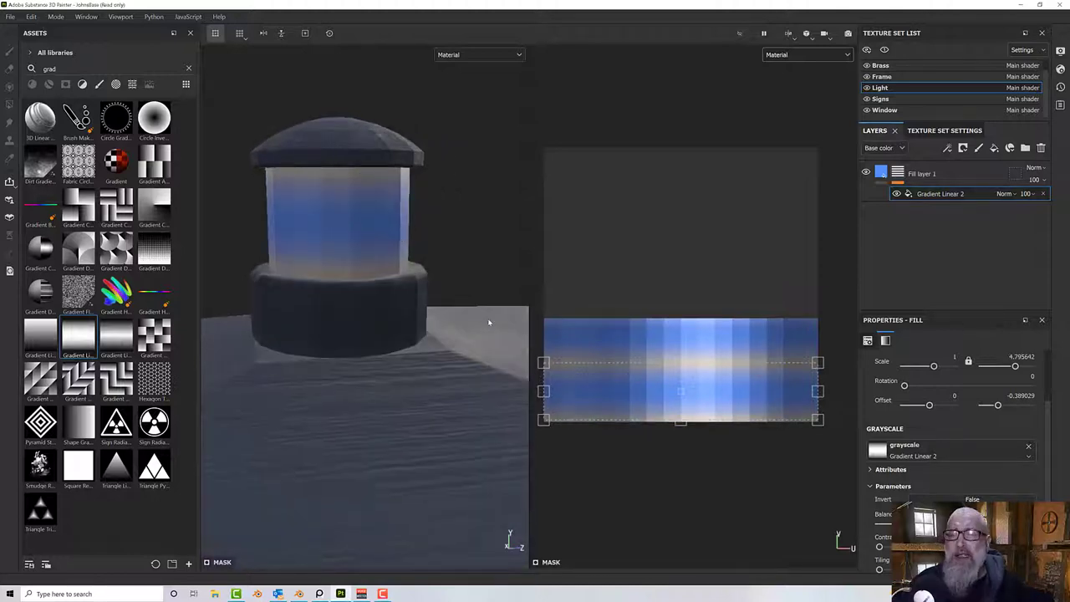
alt+drag(388, 289, 372, 268)
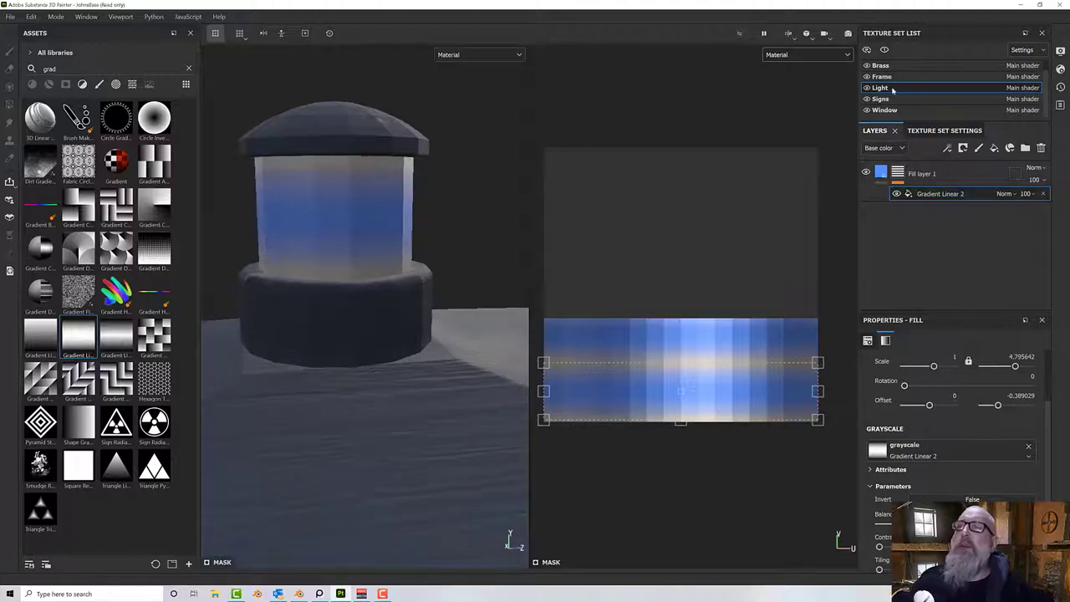
Set the lamp fill layer's base color to the lighter blue 93B9FF and enable its roughness channel.
click(881, 175)
scroll(953, 418, down, 3)
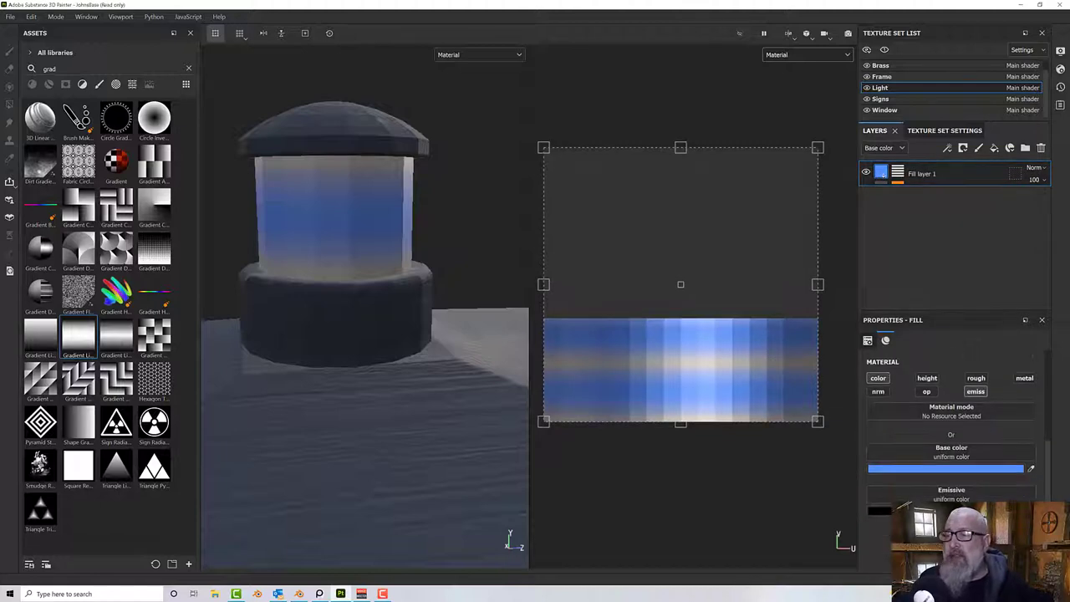
click(991, 470)
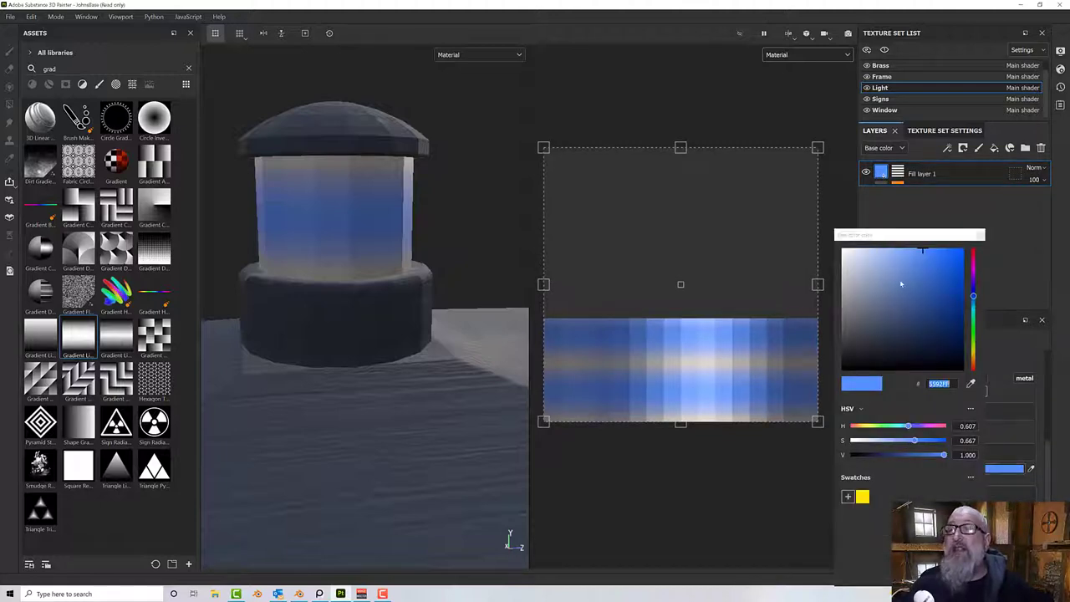
drag(903, 256, 893, 251)
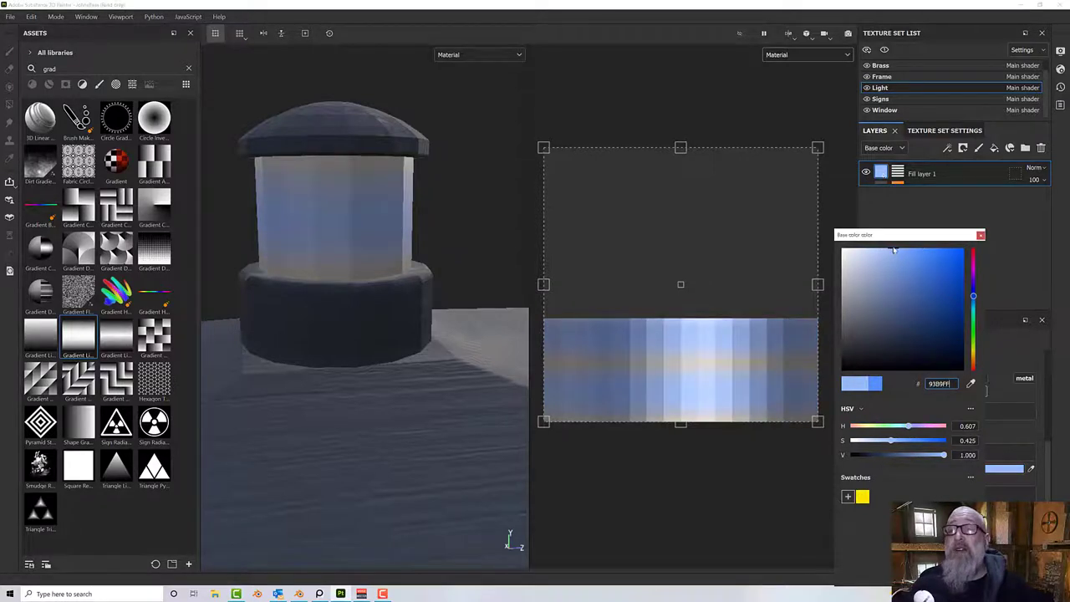
click(329, 420)
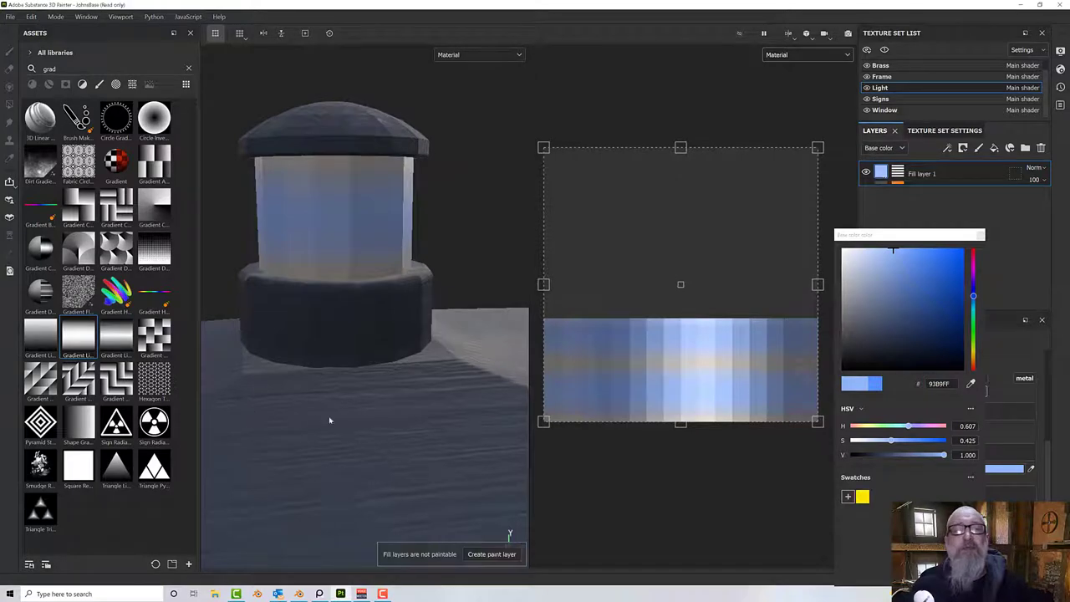
mouse_move(329, 420)
alt+mouse_down()
mouse_move(354, 356)
mouse_move(355, 377)
alt+mouse_up()
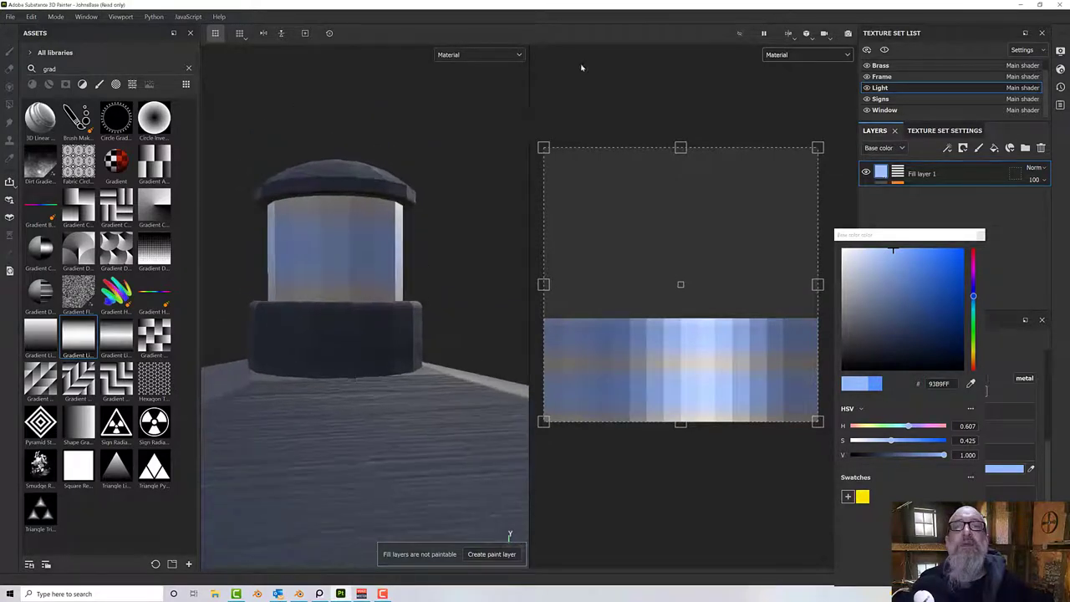
mouse_move(492, 205)
alt+mouse_down()
mouse_move(298, 179)
mouse_move(344, 181)
alt+mouse_up()
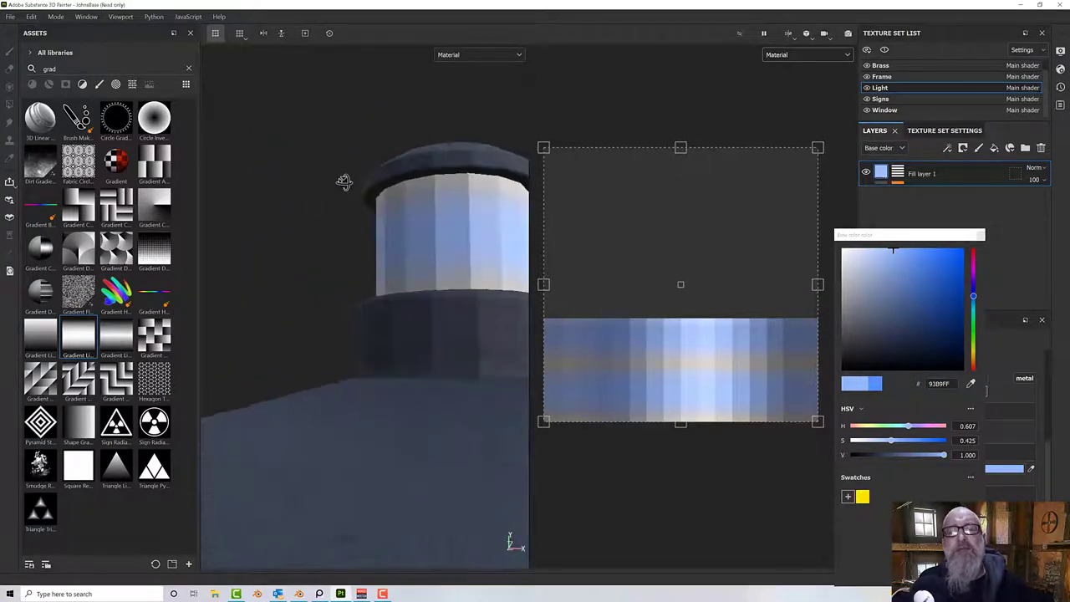
click(982, 235)
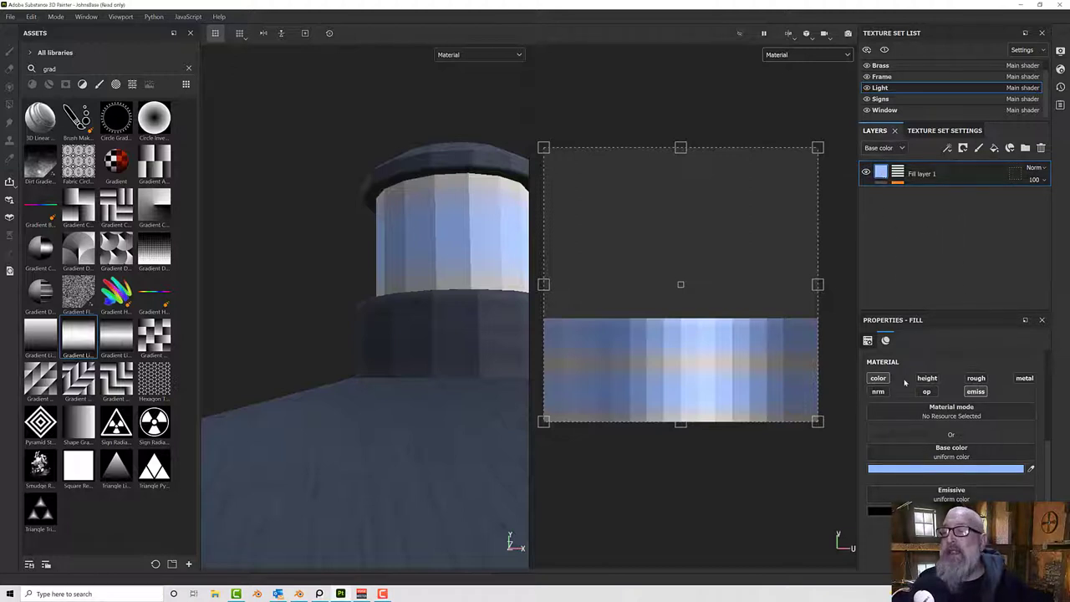
click(977, 378)
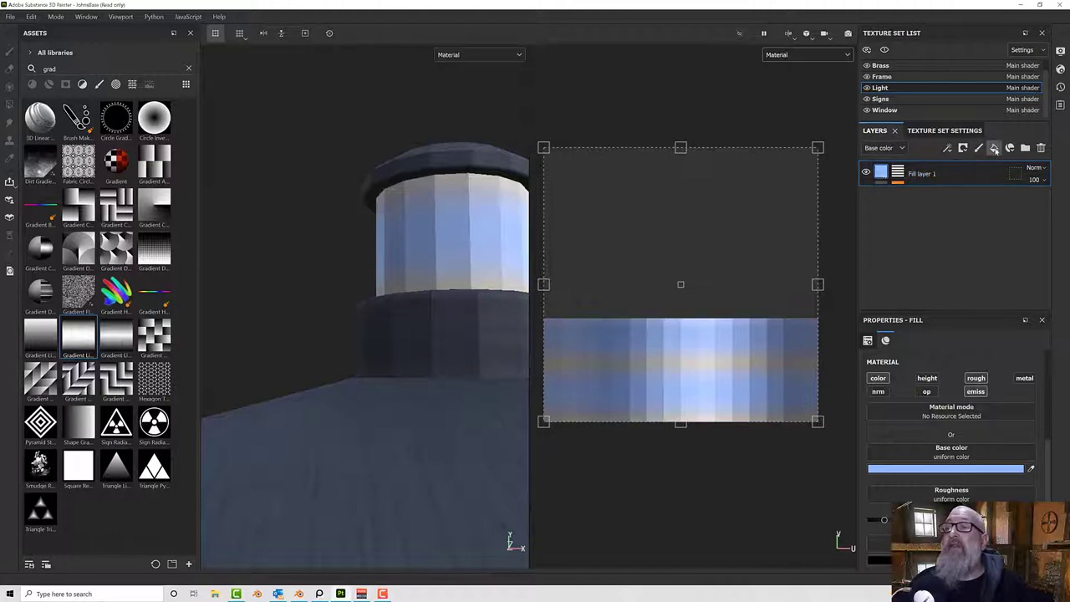
Add a second fill layer beneath the blue one and set its base color to gray 696969.
click(995, 149)
drag(933, 173, 948, 218)
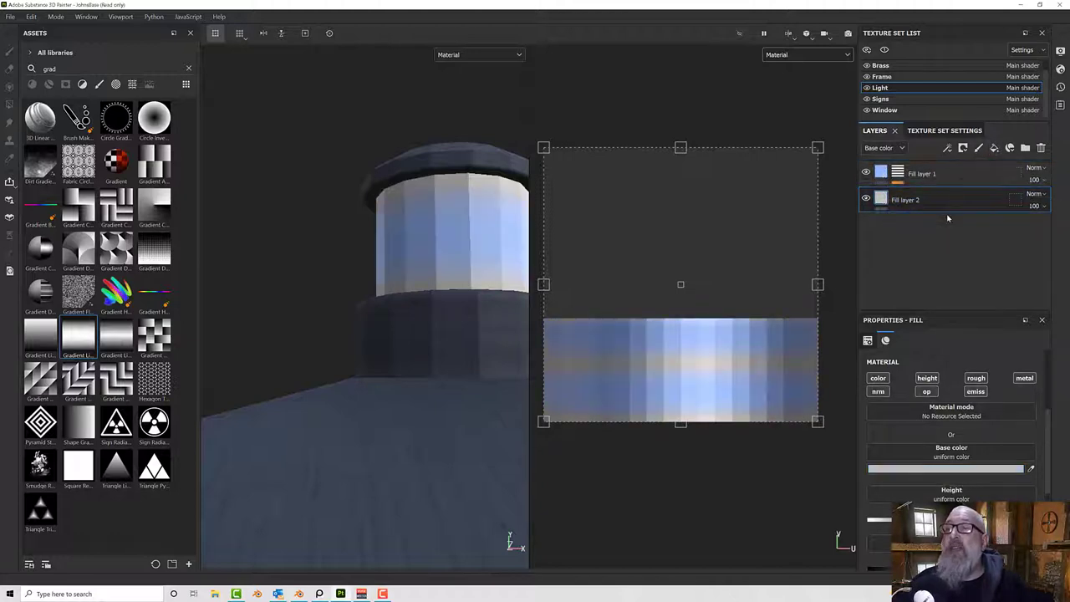
click(882, 470)
drag(889, 289, 890, 322)
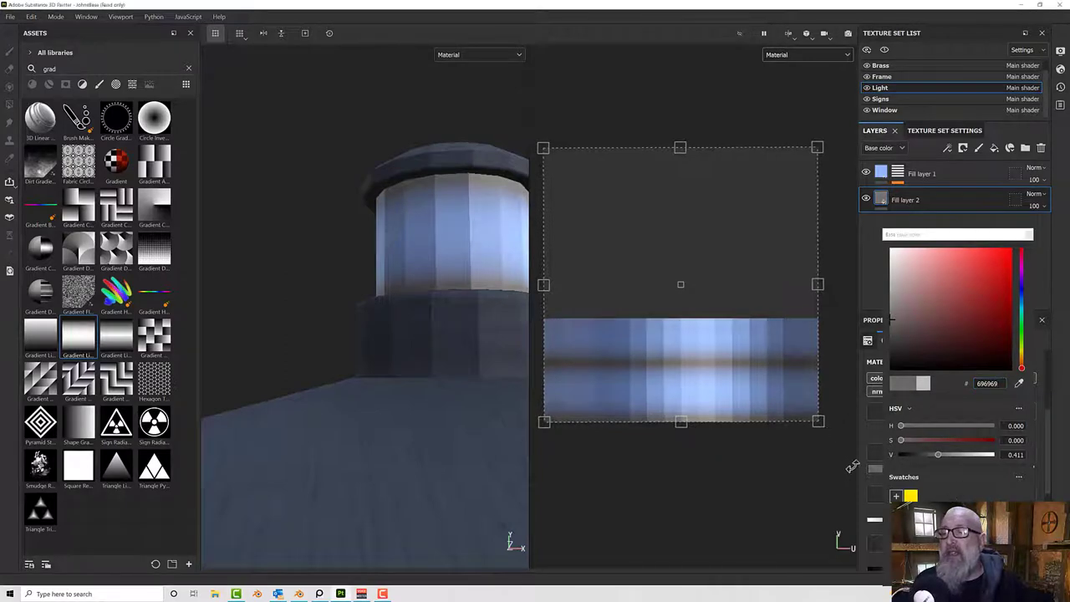
click(1025, 235)
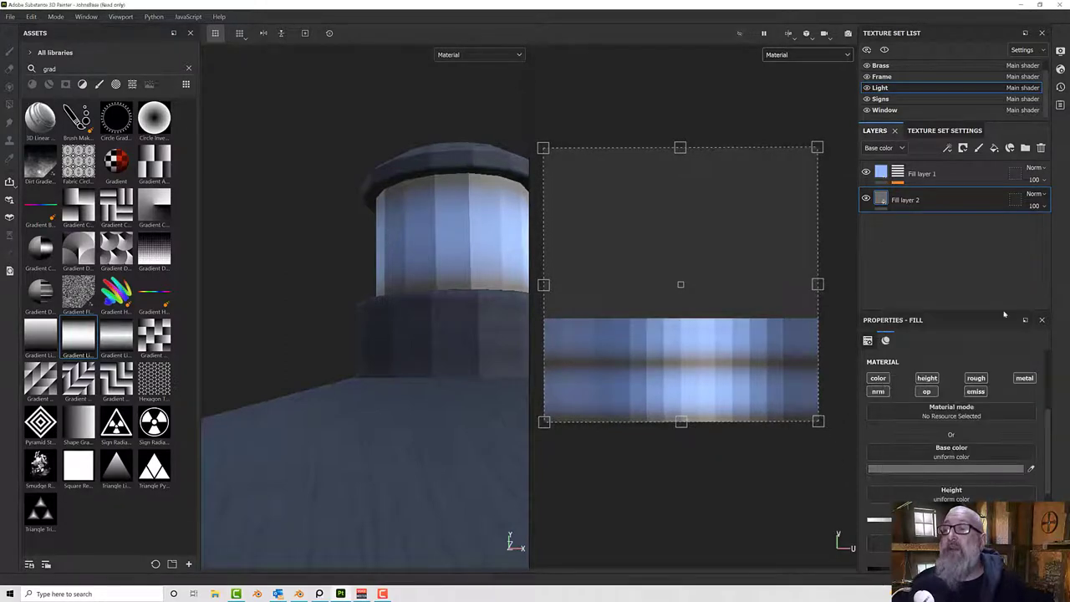
Limit the gray fill layer to color and roughness, disabling height, metallic, normal, opacity and emissive.
click(926, 391)
click(878, 391)
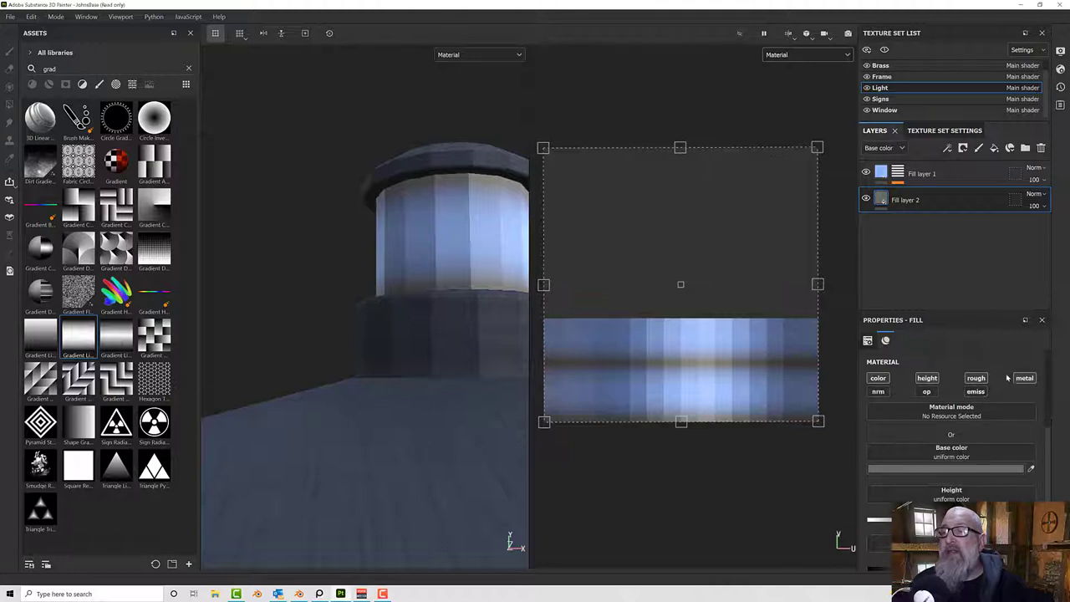
click(927, 378)
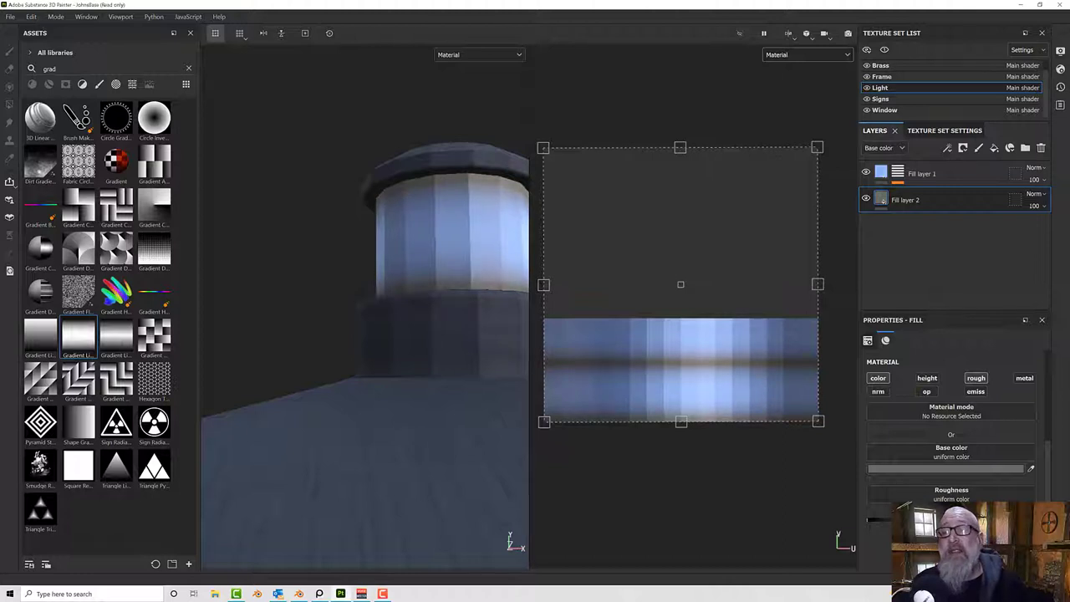
Check the lamp on the whole box, lower the blue fill layer's roughness to its minimum, and select the gray fill layer.
scroll(341, 362, down, 8)
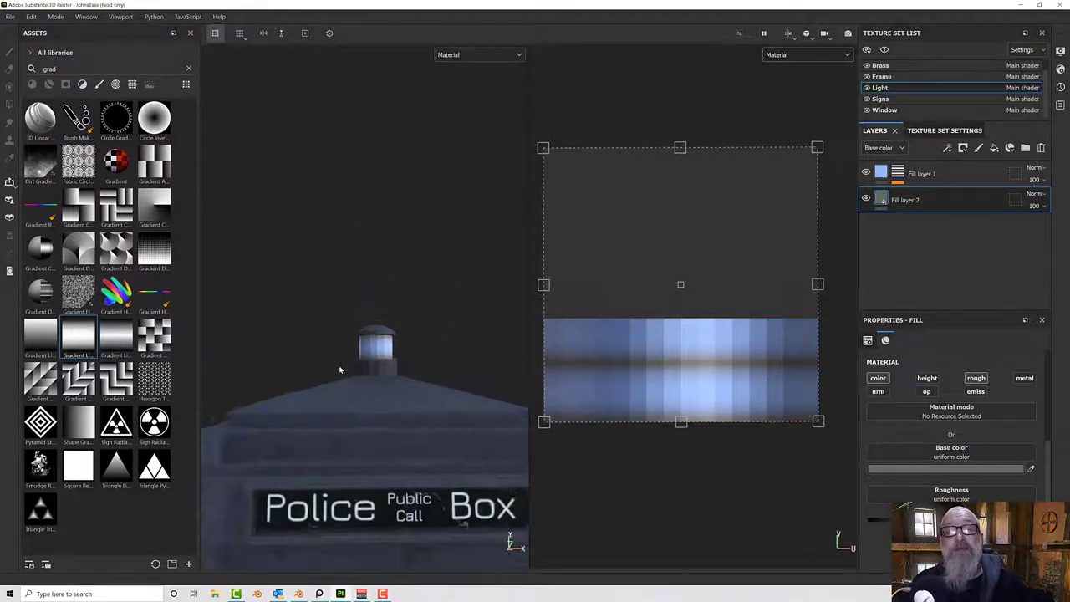
alt+drag(340, 371, 402, 354)
alt+middle_drag(402, 353, 419, 291)
scroll(419, 292, down, 4)
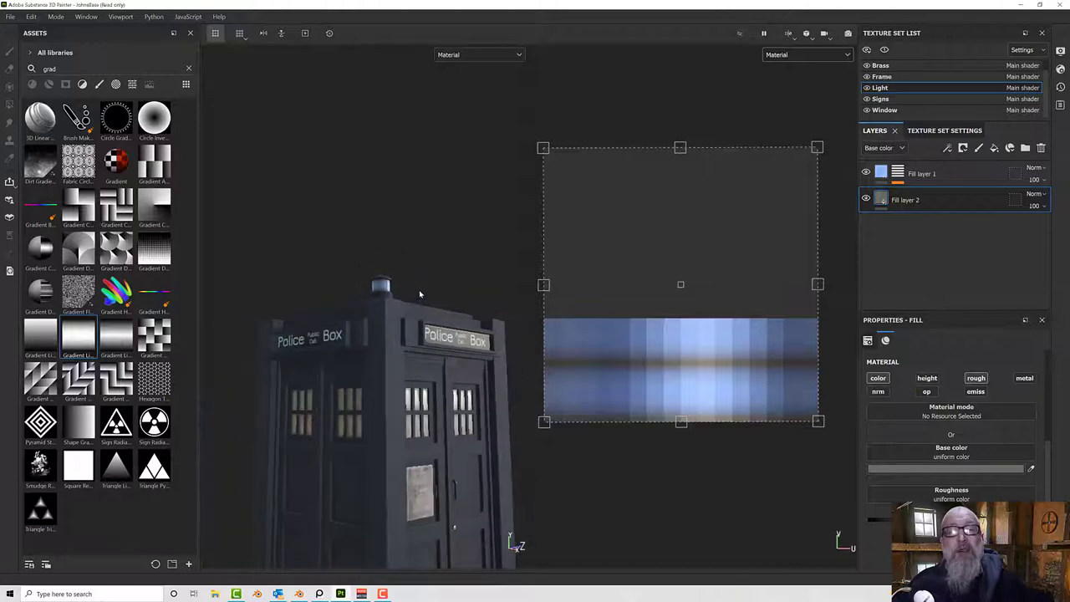
mouse_move(419, 292)
alt+mouse_down()
mouse_move(434, 316)
mouse_move(434, 278)
alt+mouse_up()
scroll(408, 276, up, 6)
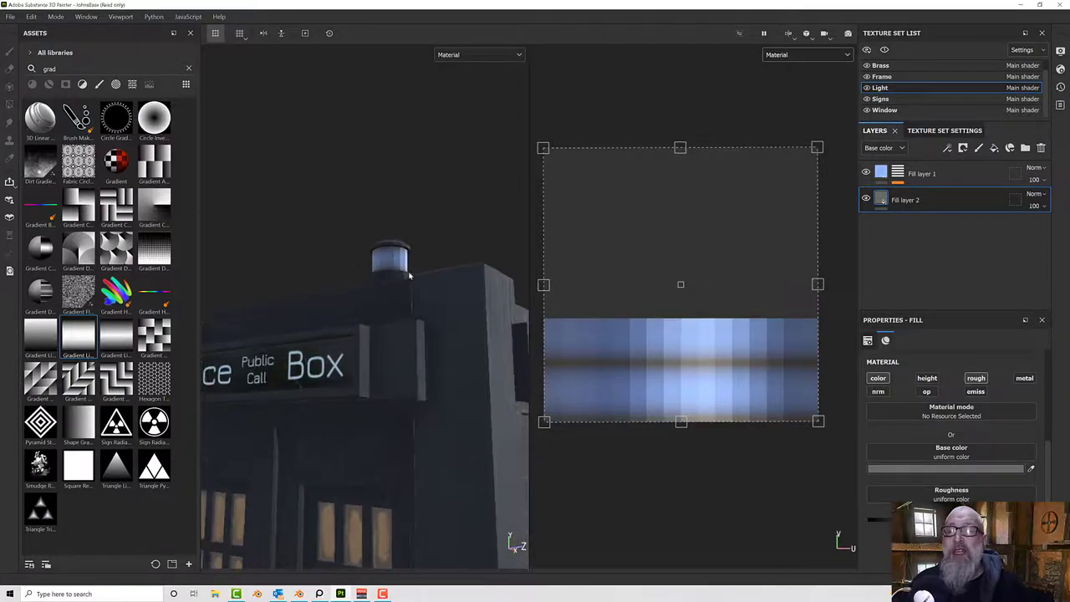
click(920, 174)
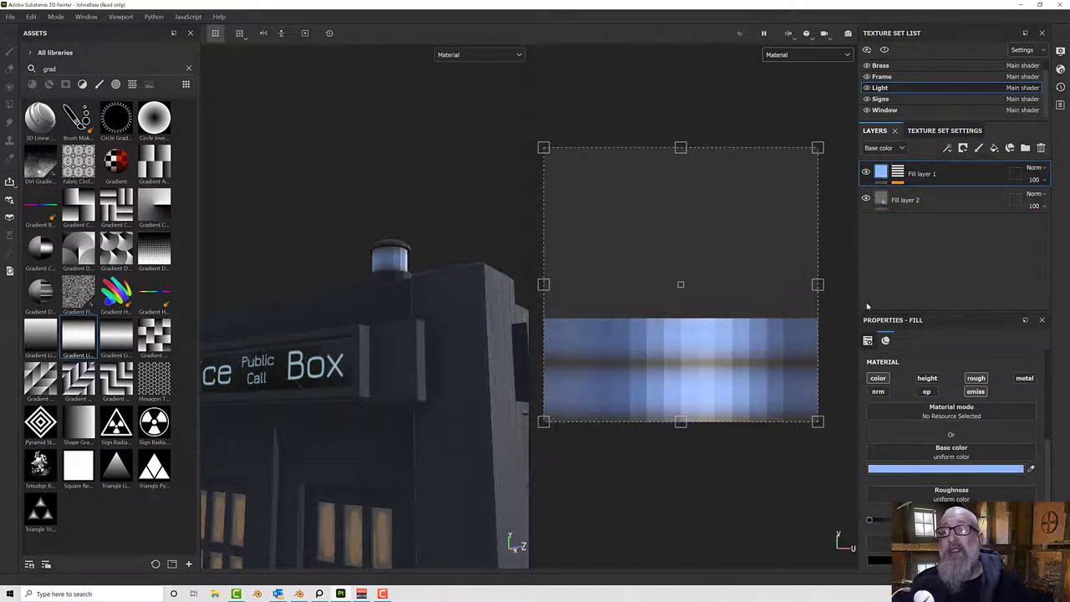
click(886, 203)
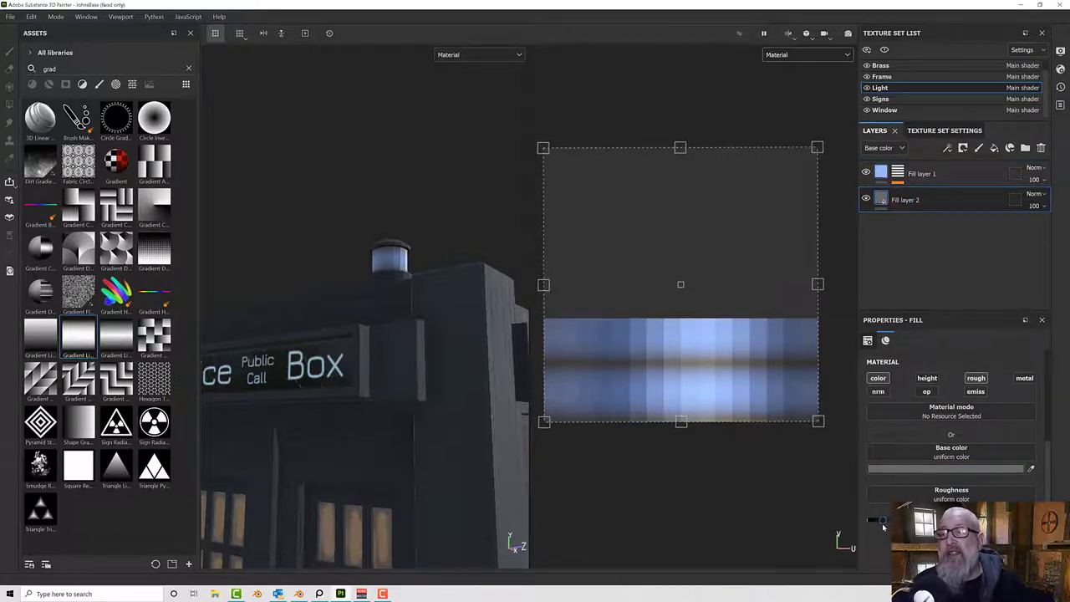
Render the police box against the landscape environment and frame it fully to examine the lamp and materials.
alt+drag(411, 219, 438, 231)
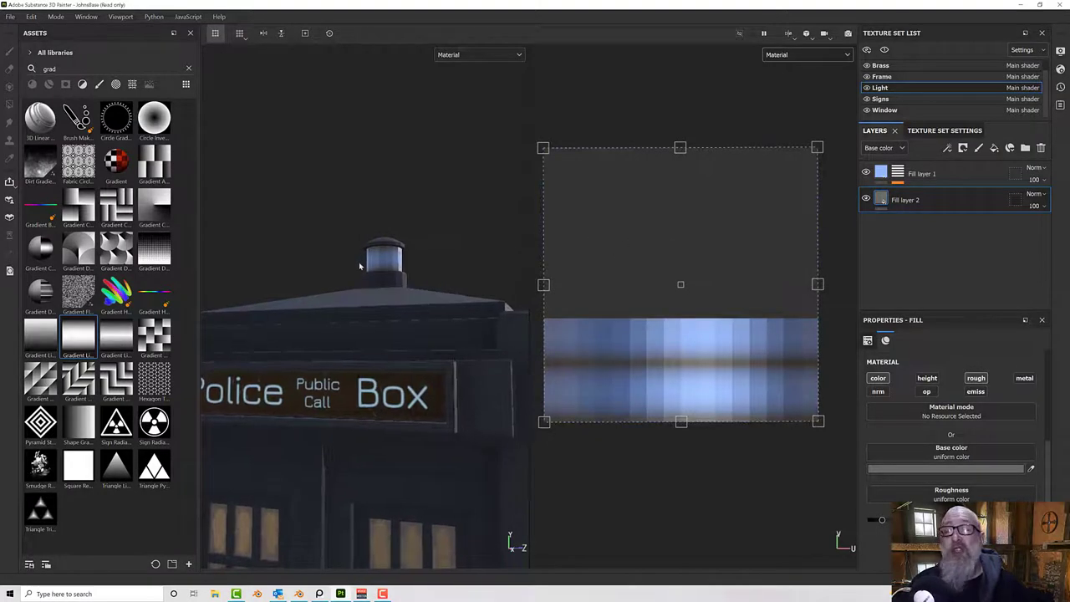
scroll(360, 265, down, 5)
alt+drag(360, 273, 376, 249)
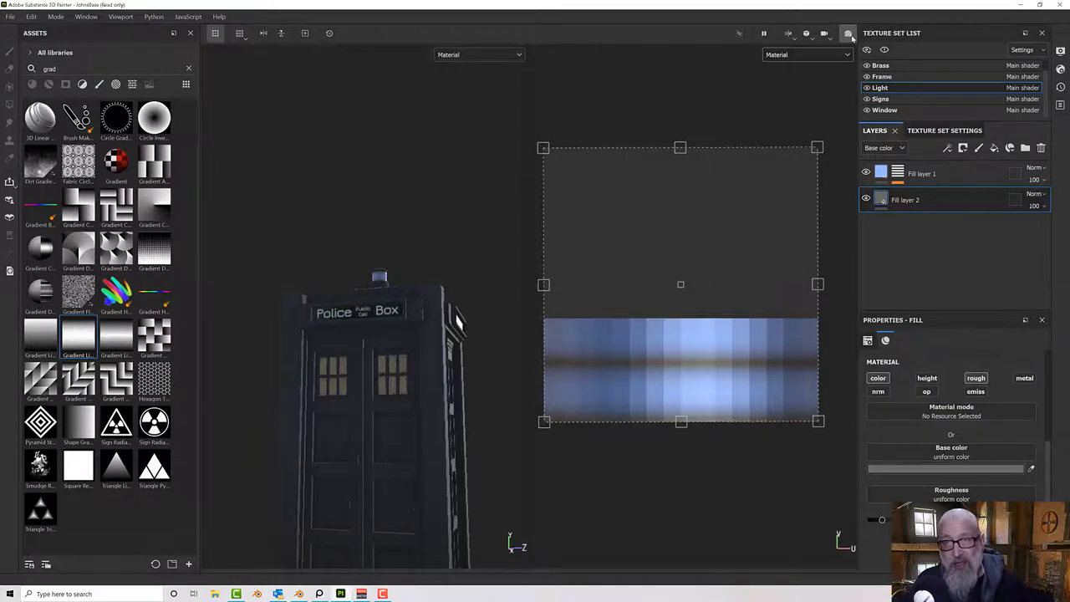
click(848, 33)
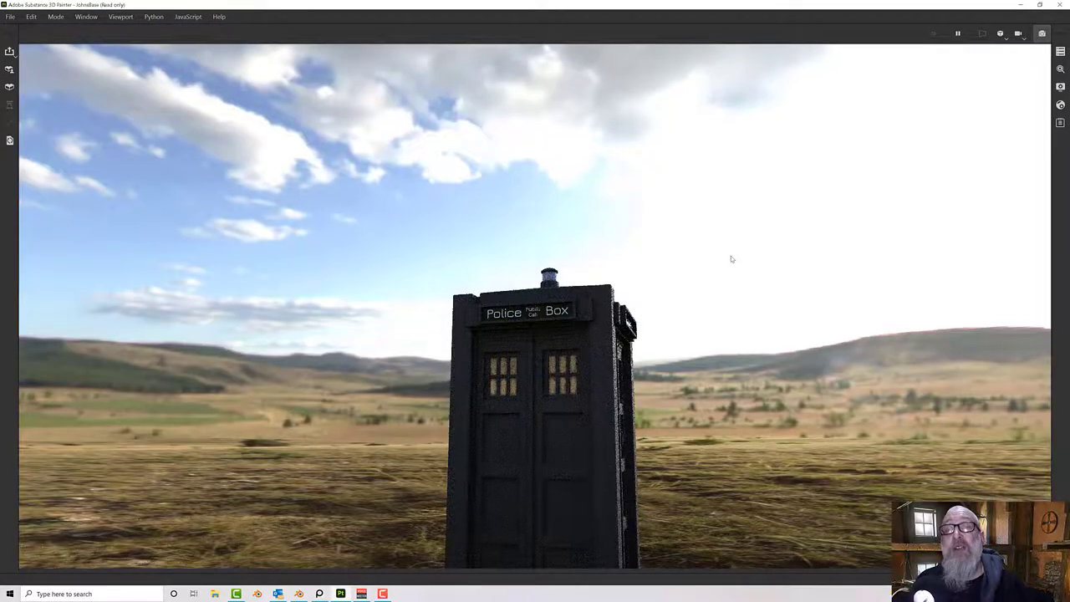
alt+drag(650, 275, 710, 216)
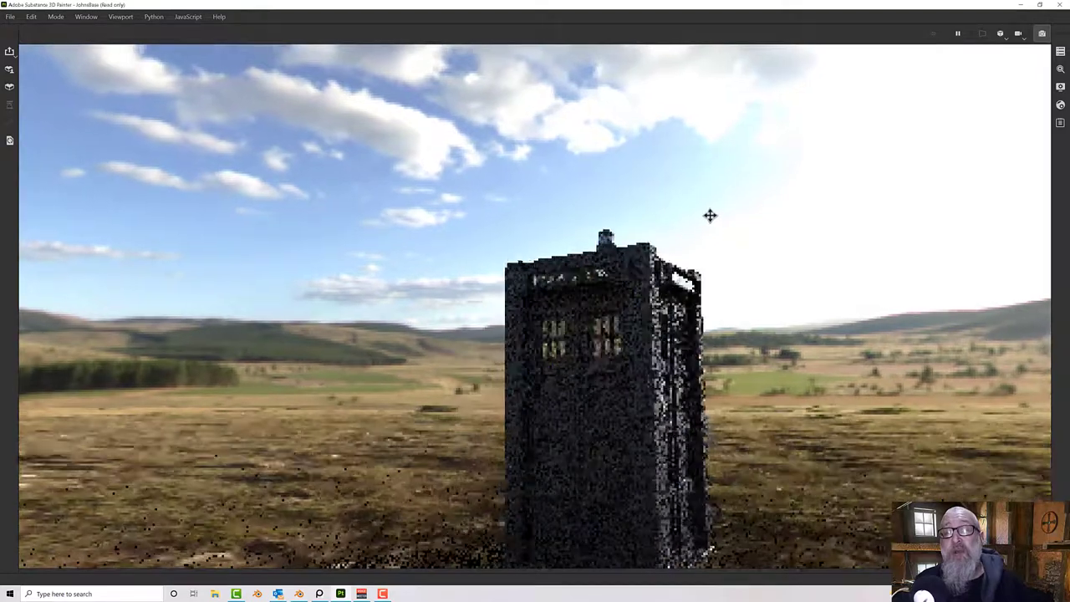
alt+middle_drag(710, 216, 731, 200)
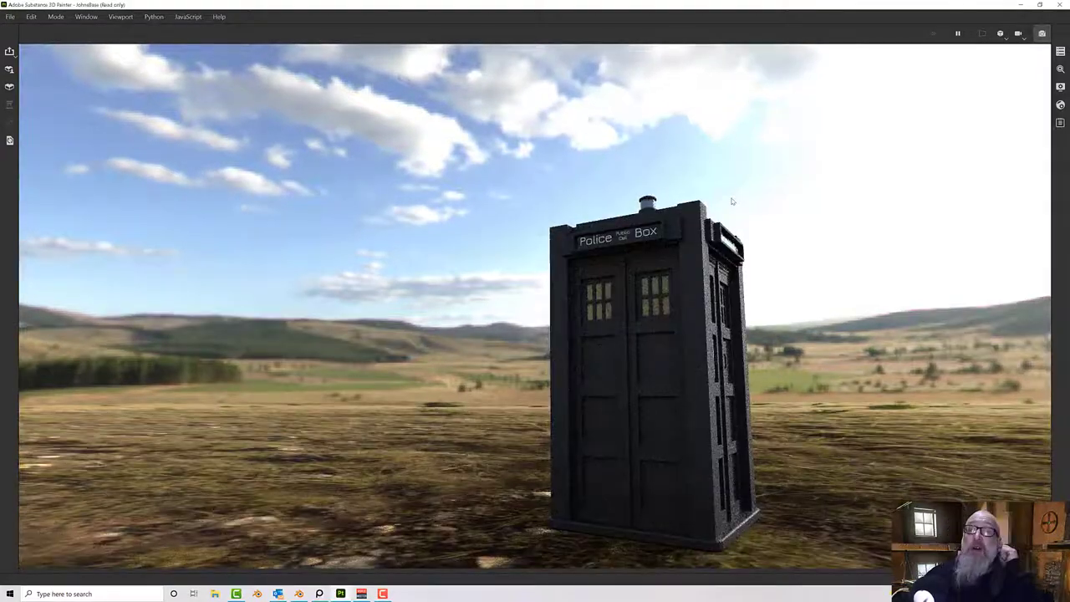
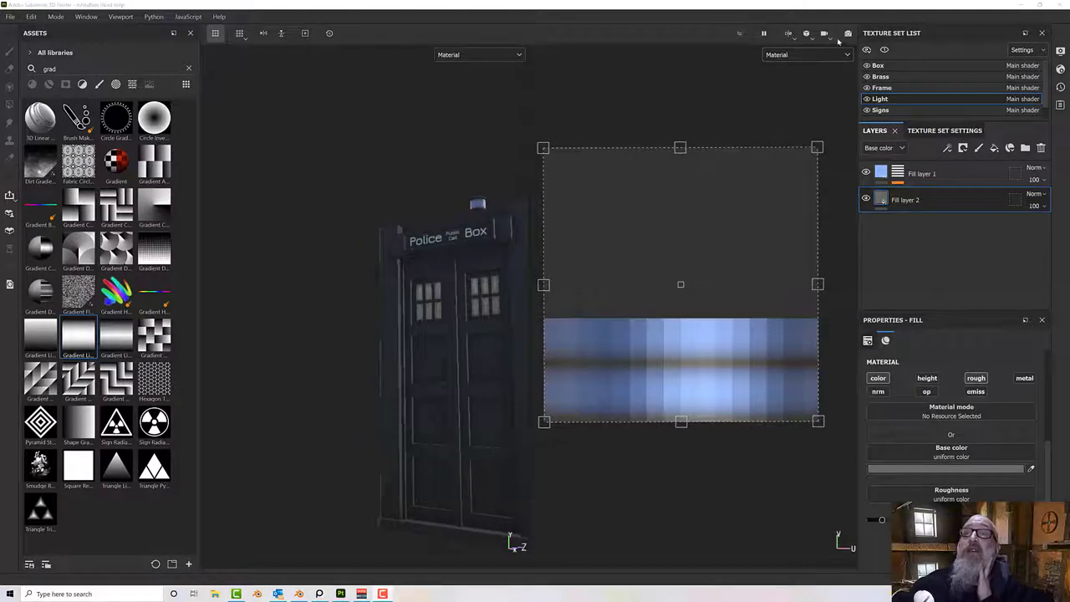
Show only the 3D view and frame the police box from a corner angle.
click(794, 39)
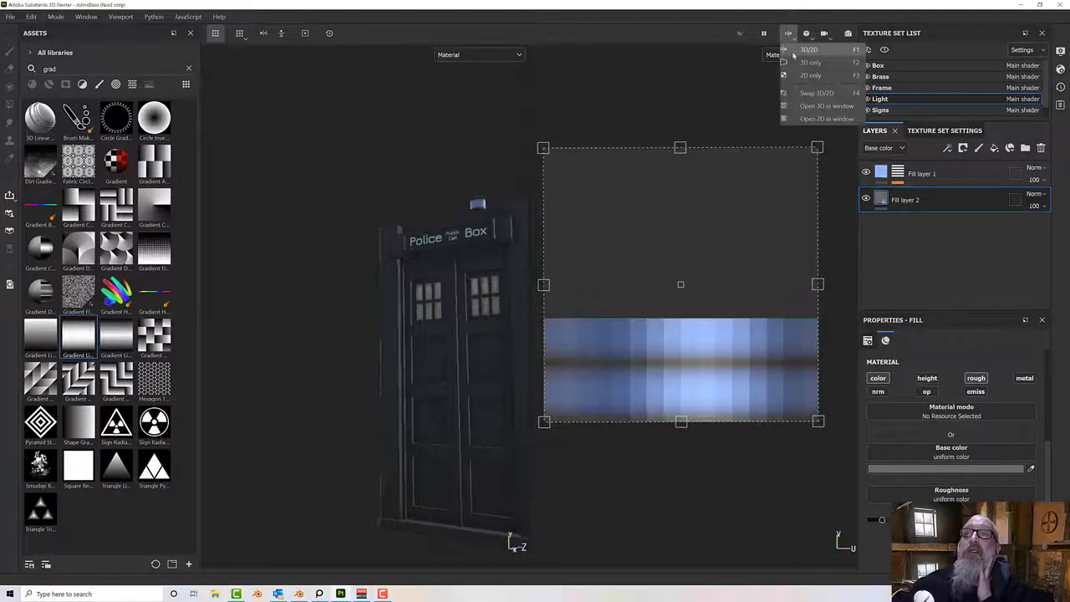
click(795, 65)
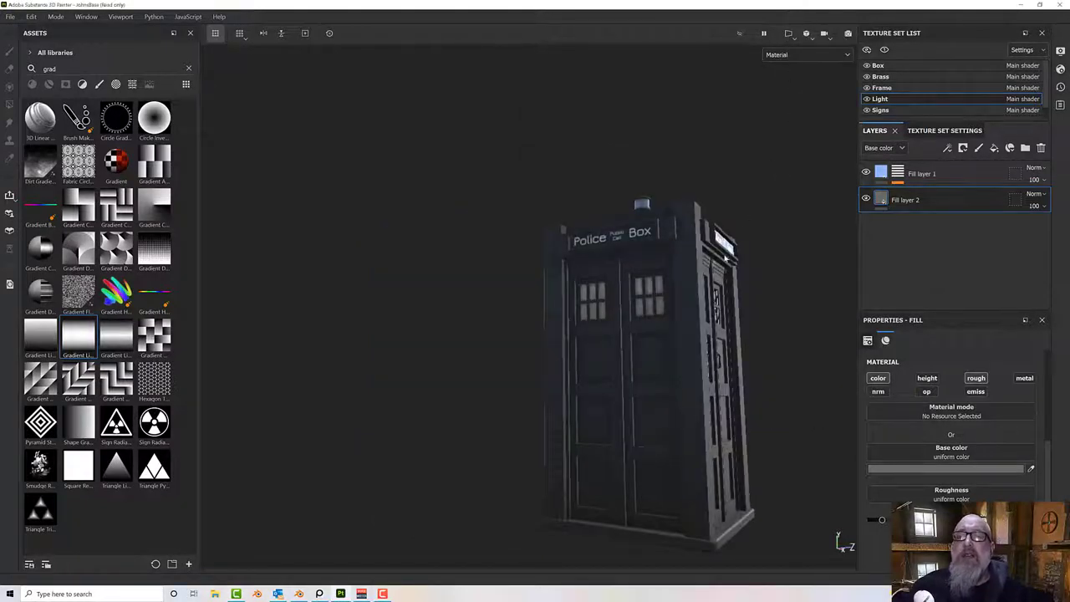
alt+drag(726, 259, 671, 221)
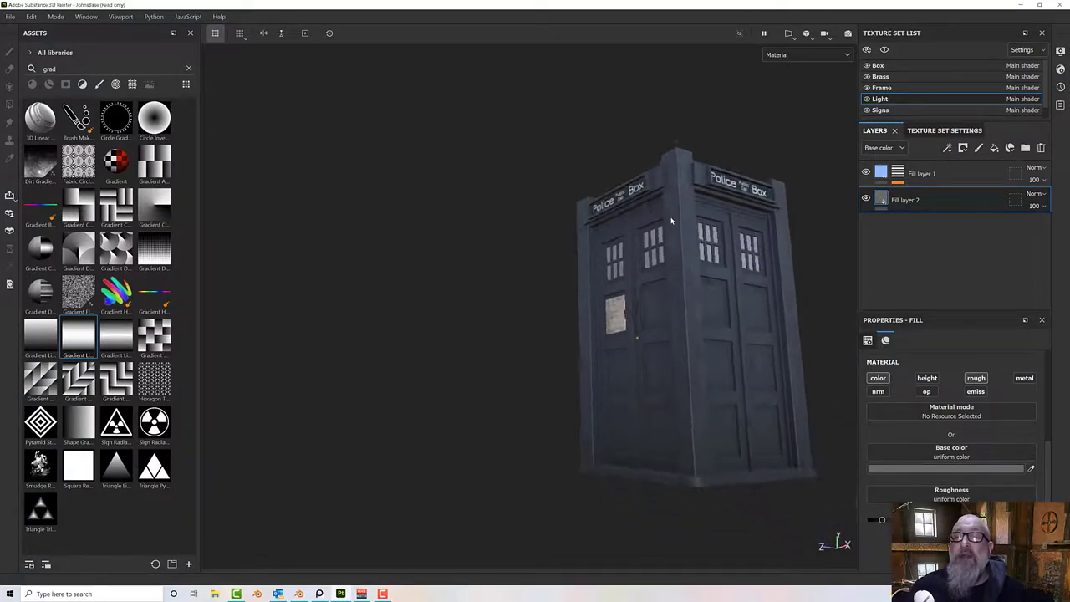
scroll(671, 220, up, 4)
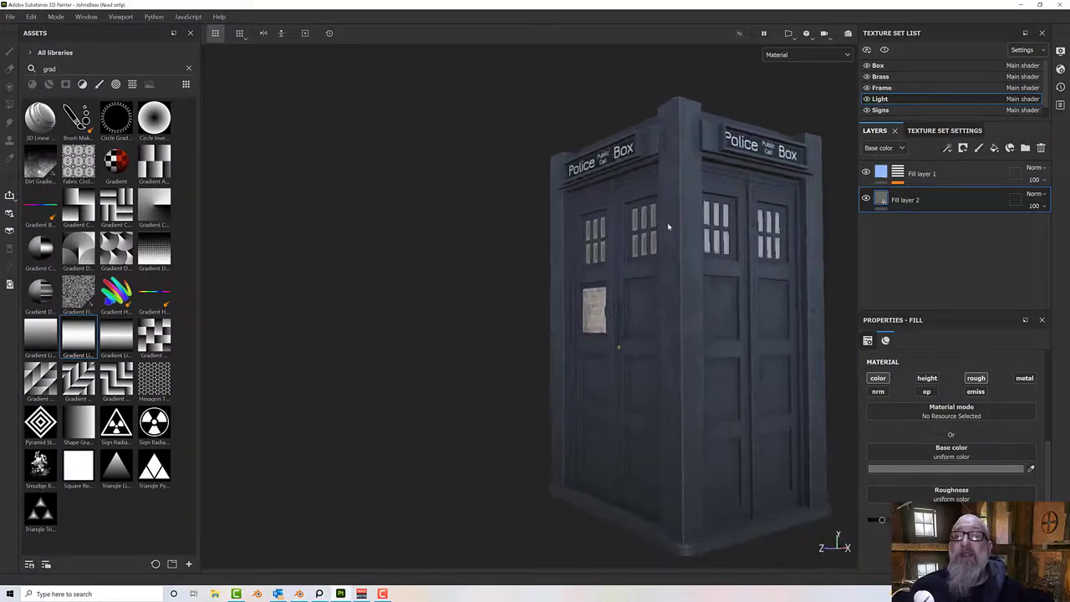
Add a new fill layer above the Dirt layer in the Box texture set.
click(877, 65)
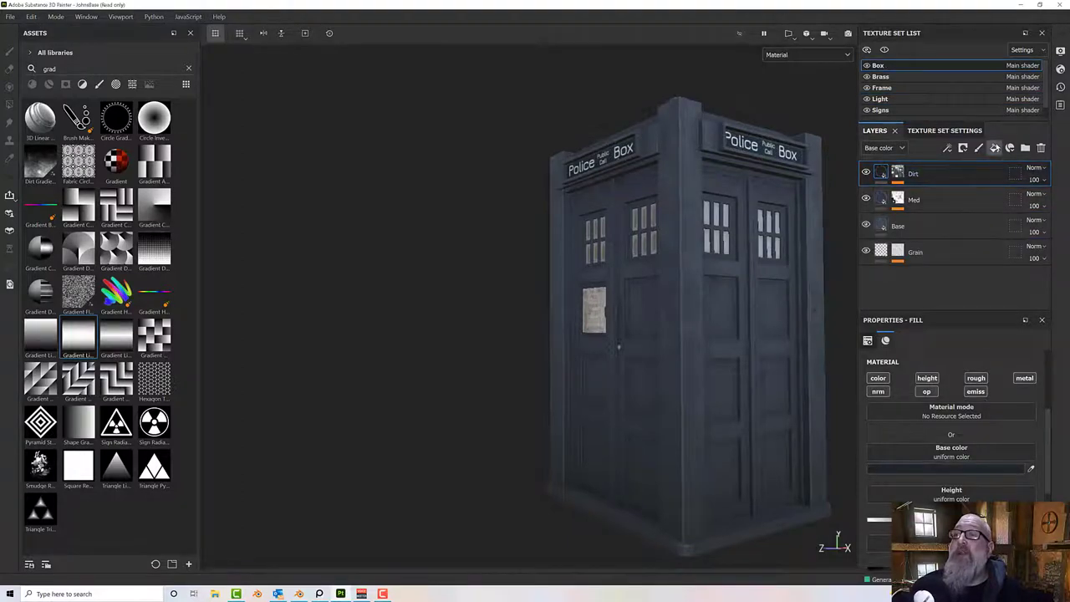
click(994, 148)
alt+drag(644, 241, 666, 243)
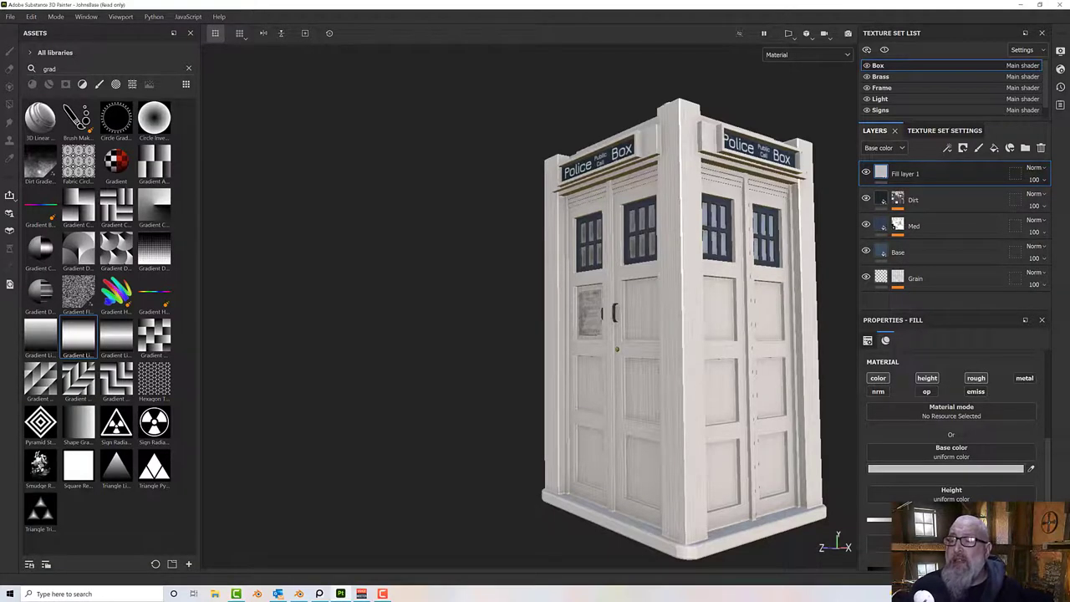
scroll(951, 418, down, 1)
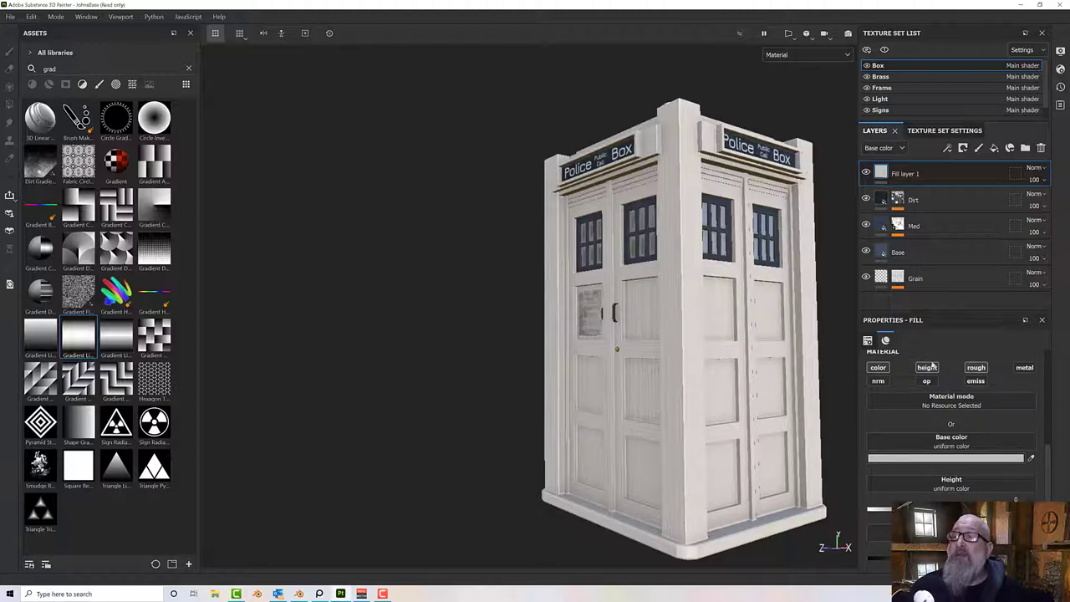
Set the new fill layer's height blending to Normal and check the door panels up close.
click(879, 148)
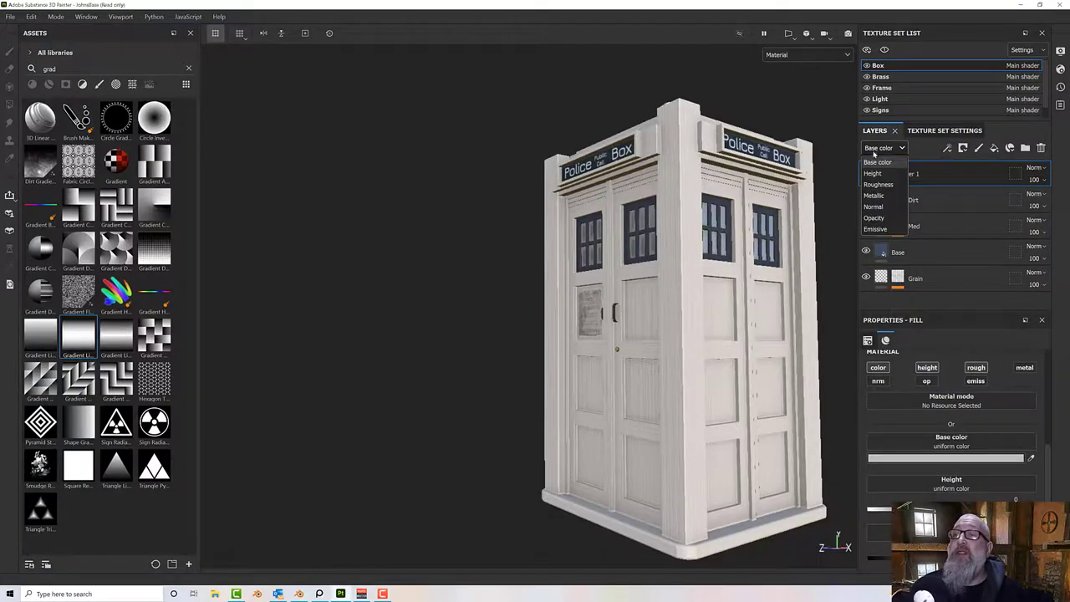
click(872, 174)
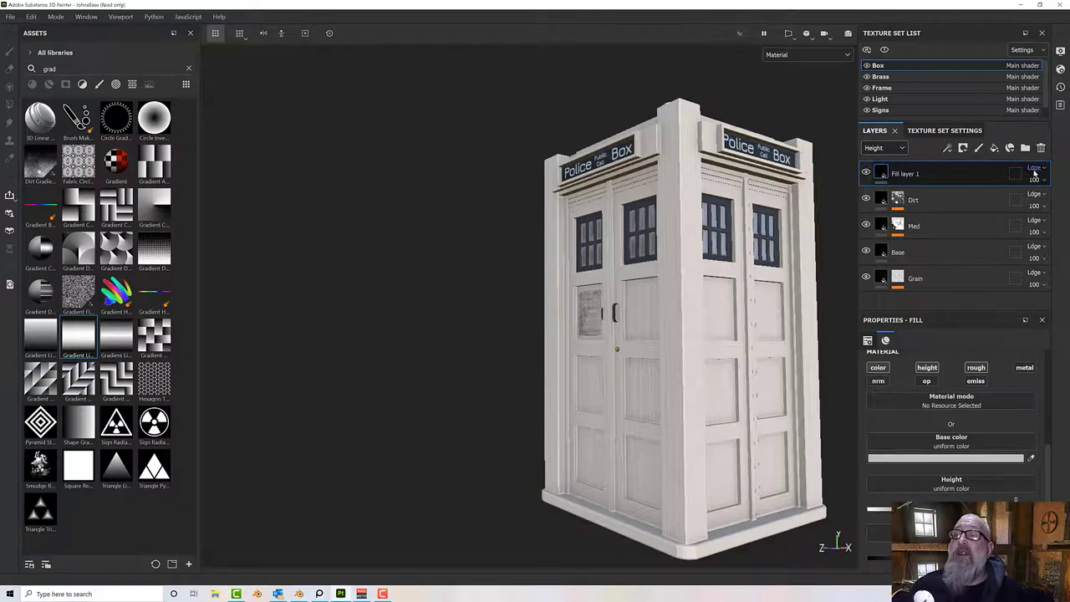
click(1028, 168)
click(1005, 180)
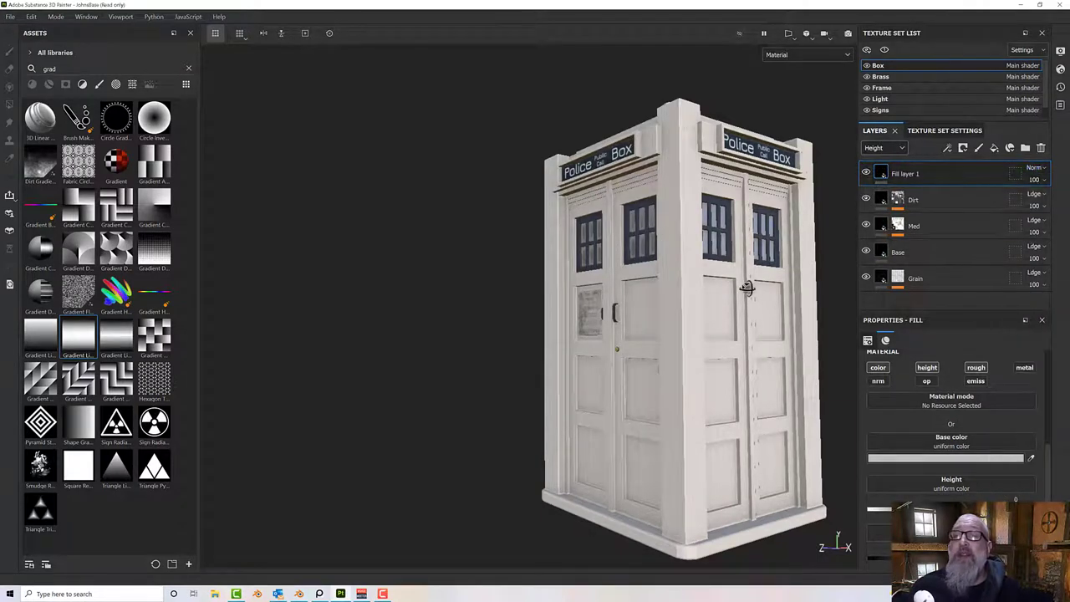
alt+drag(748, 290, 802, 287)
scroll(694, 323, up, 10)
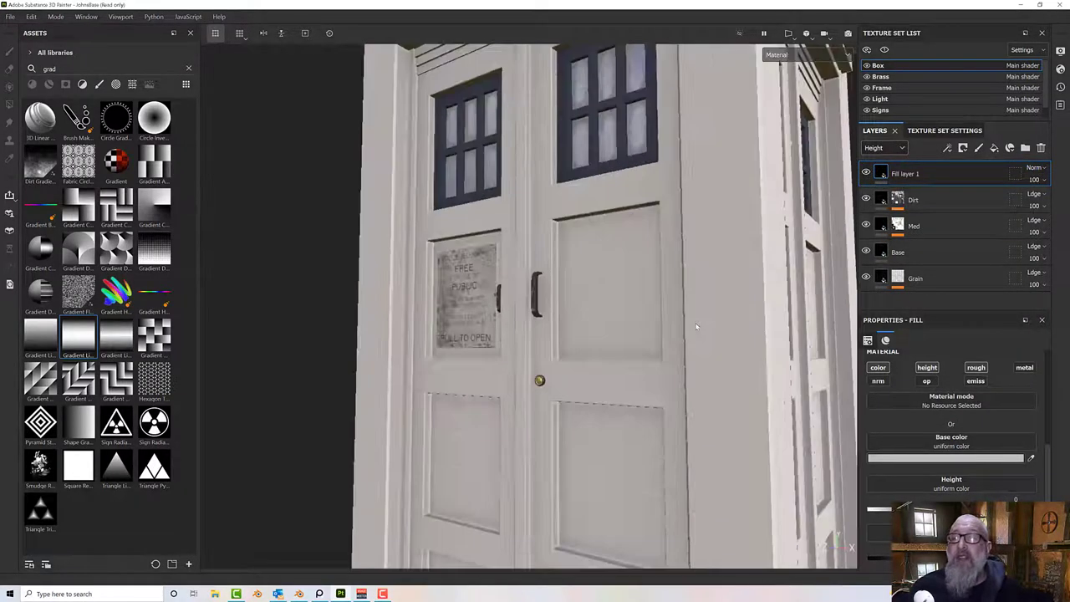
scroll(713, 318, down, 1)
alt+middle_drag(712, 318, 715, 318)
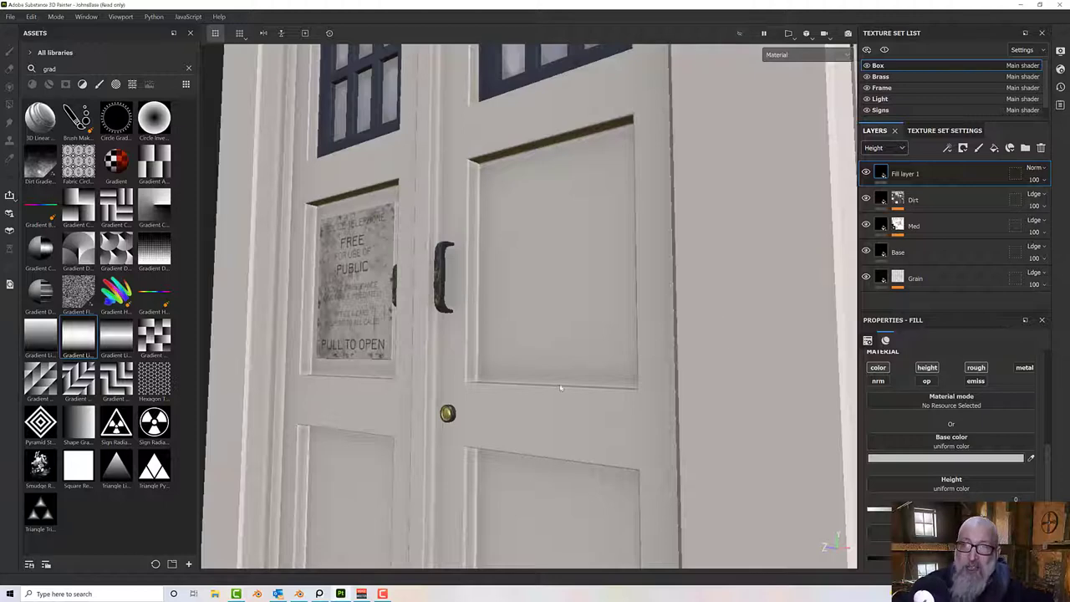
Add a black mask with a fill effect to the new layer and check the box.
right_click(900, 177)
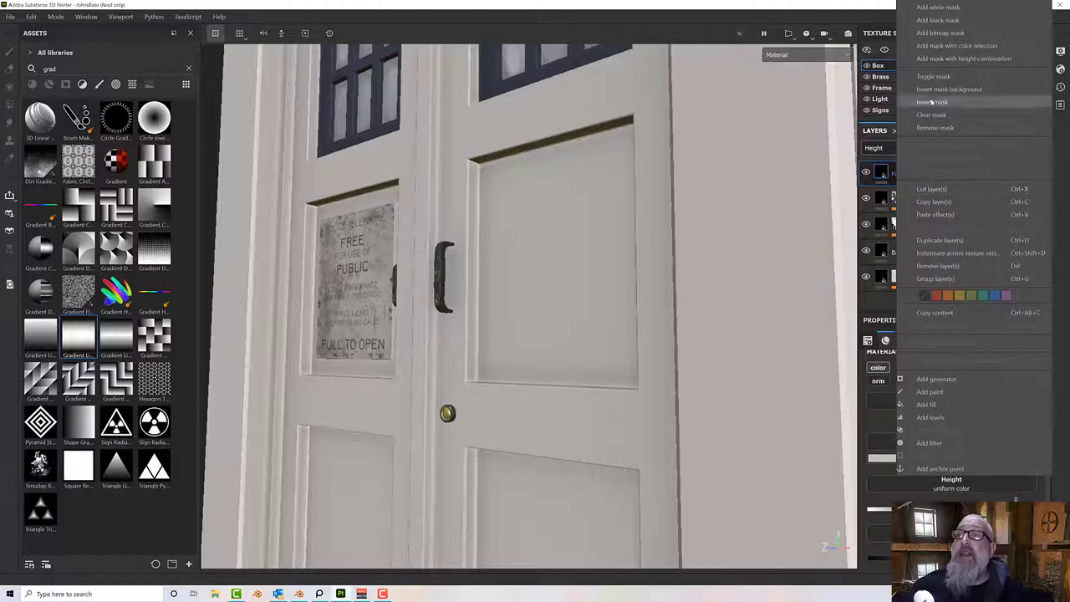
click(939, 8)
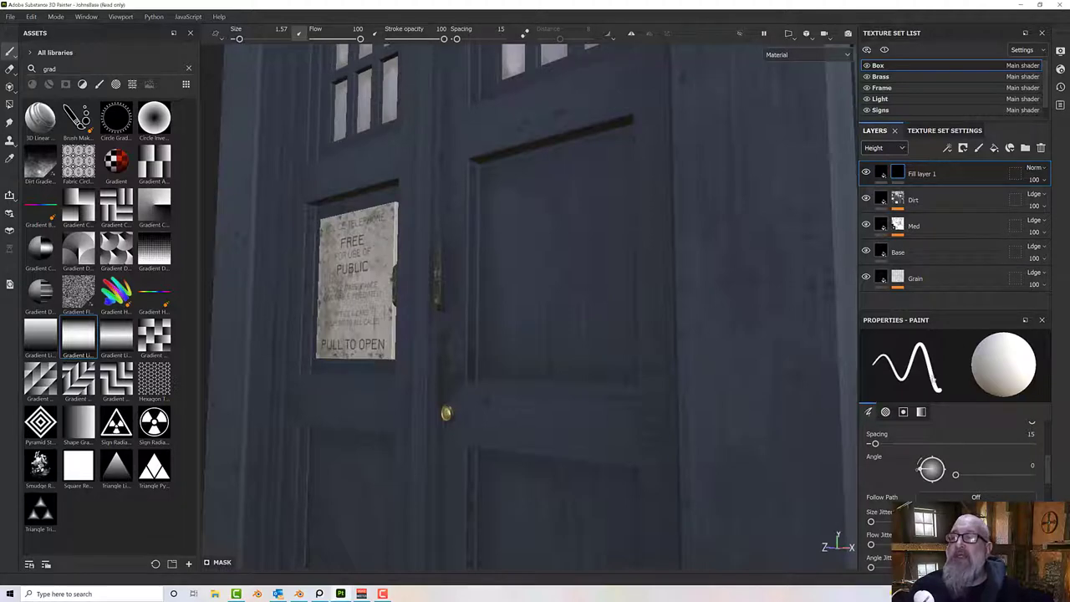
right_click(893, 170)
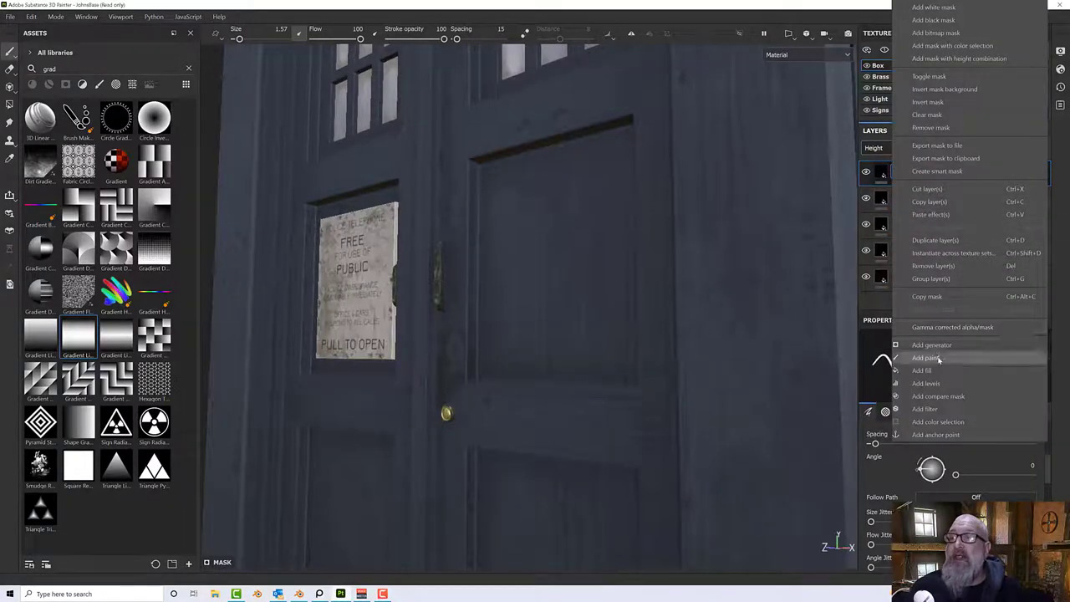
click(936, 373)
scroll(771, 306, down, 4)
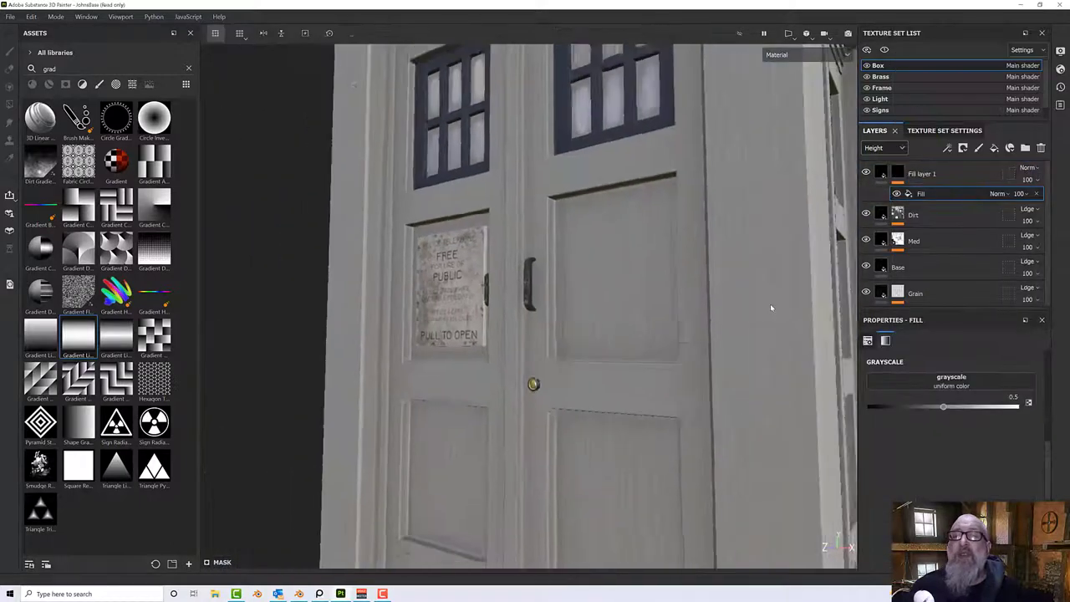
alt+drag(771, 307, 708, 303)
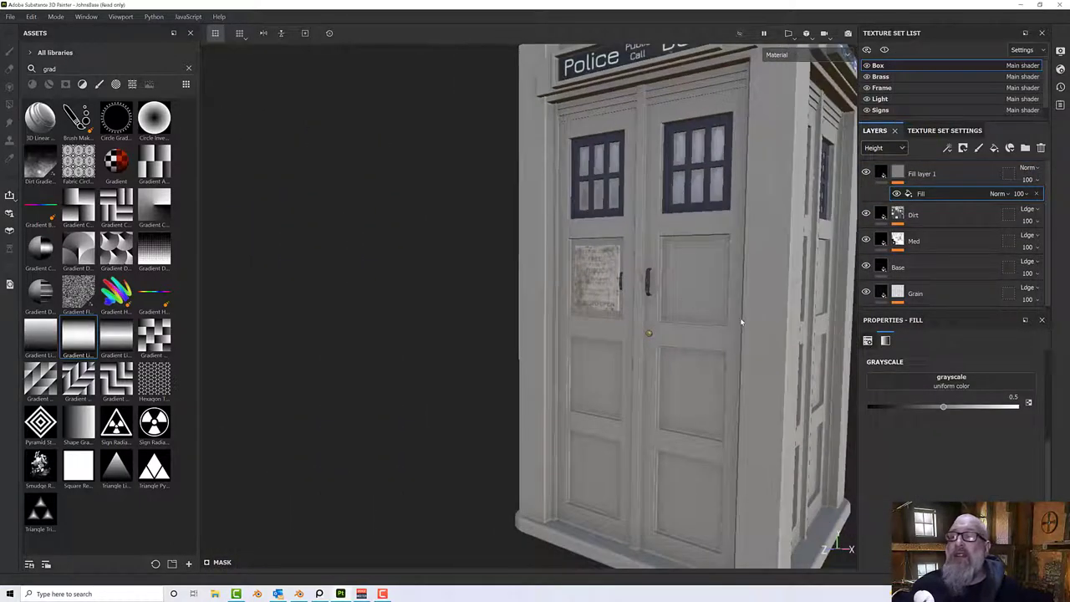
alt+middle_drag(733, 313, 709, 293)
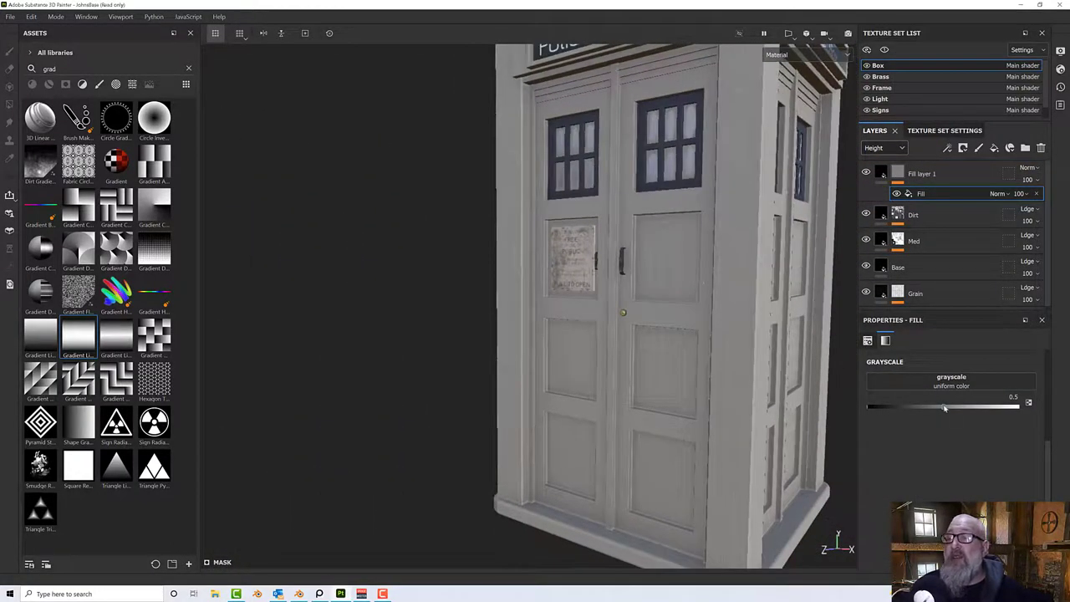
alt+drag(704, 324, 694, 319)
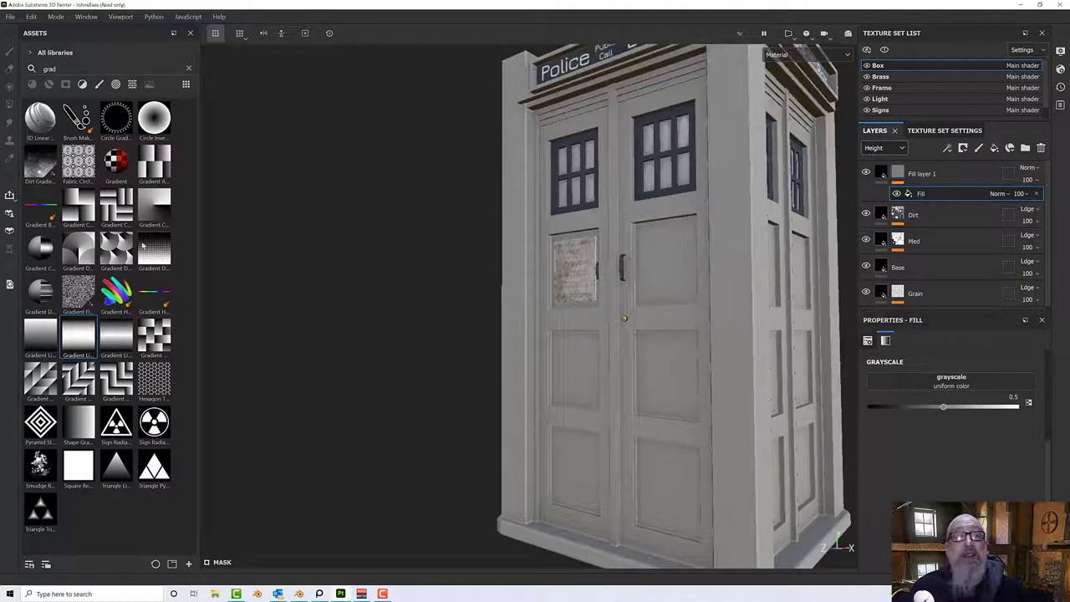
Search the asset library for dirt textures and look through them.
double_click(59, 68)
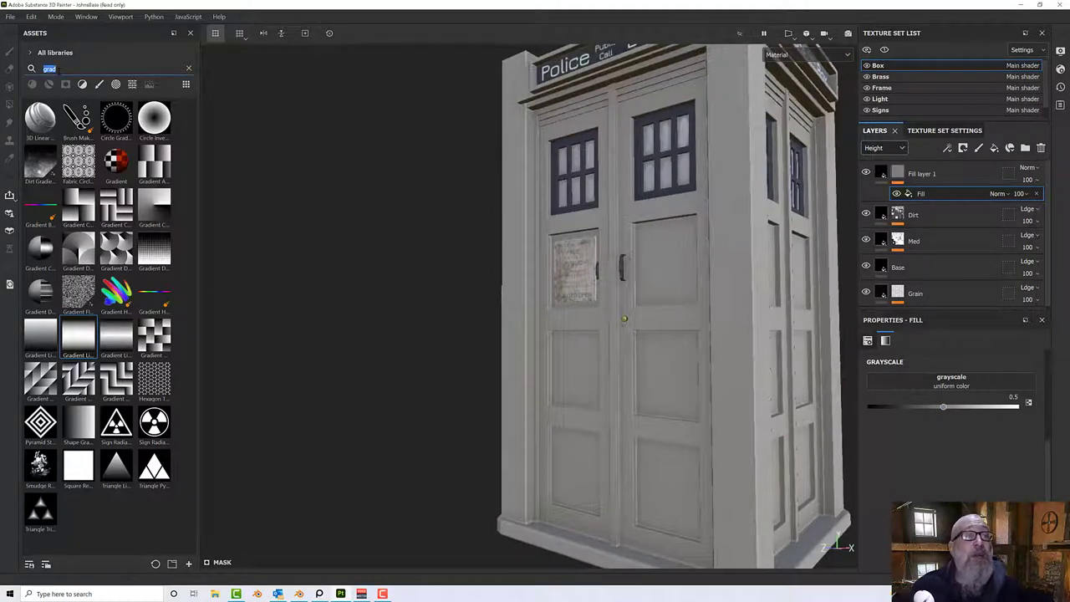
text(dirt)
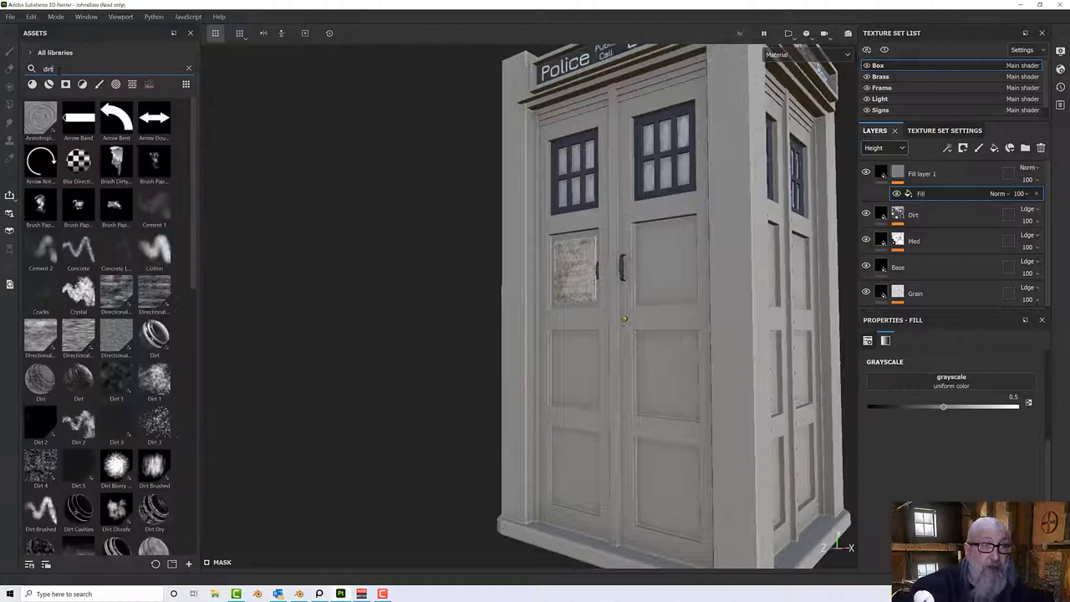
scroll(109, 351, down, 6)
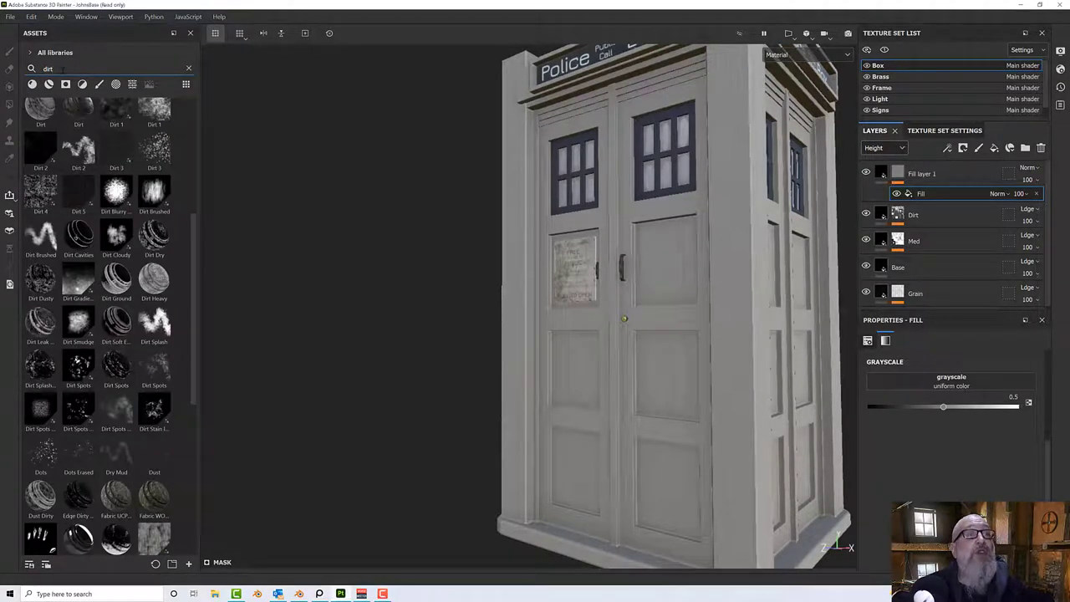
Find the Grunge Scratch Generator among the grunge assets and apply it as the grayscale source of the mask's fill effect.
text(grunge)
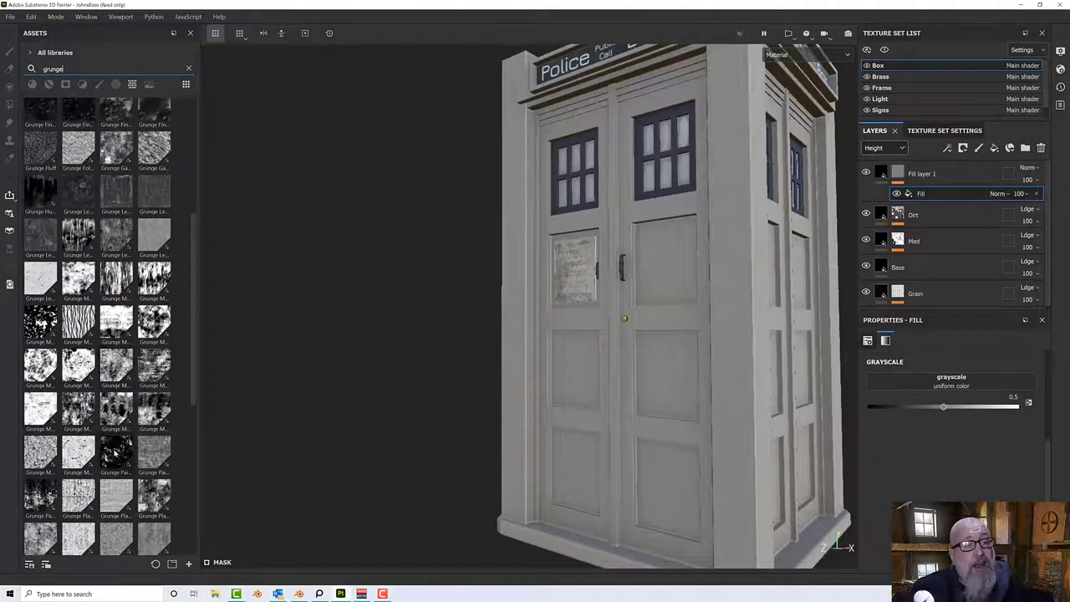
mouse_move(115, 455)
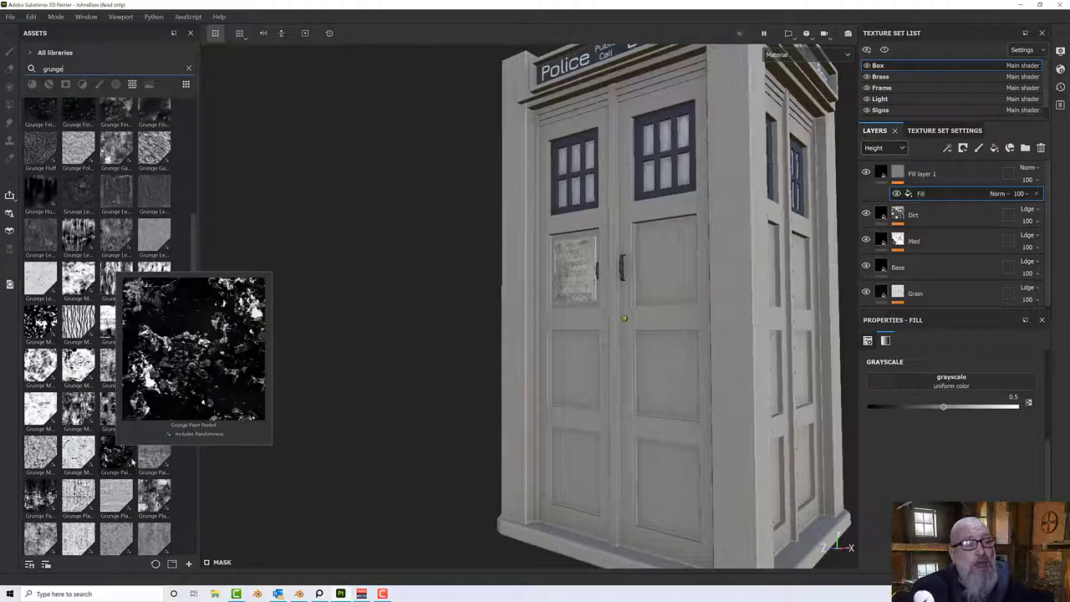
scroll(173, 451, down, 2)
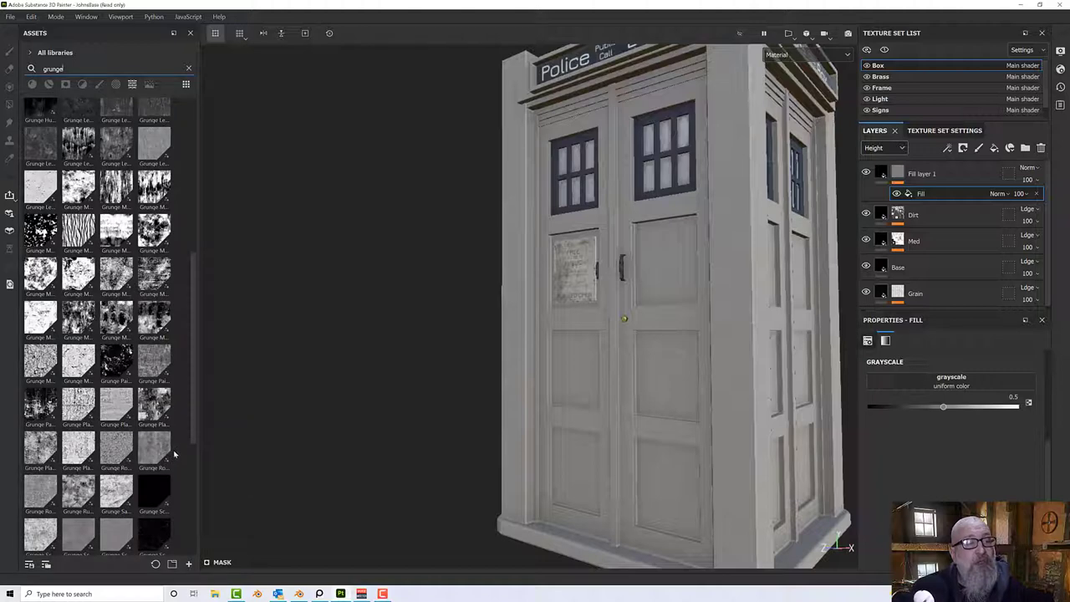
mouse_move(154, 498)
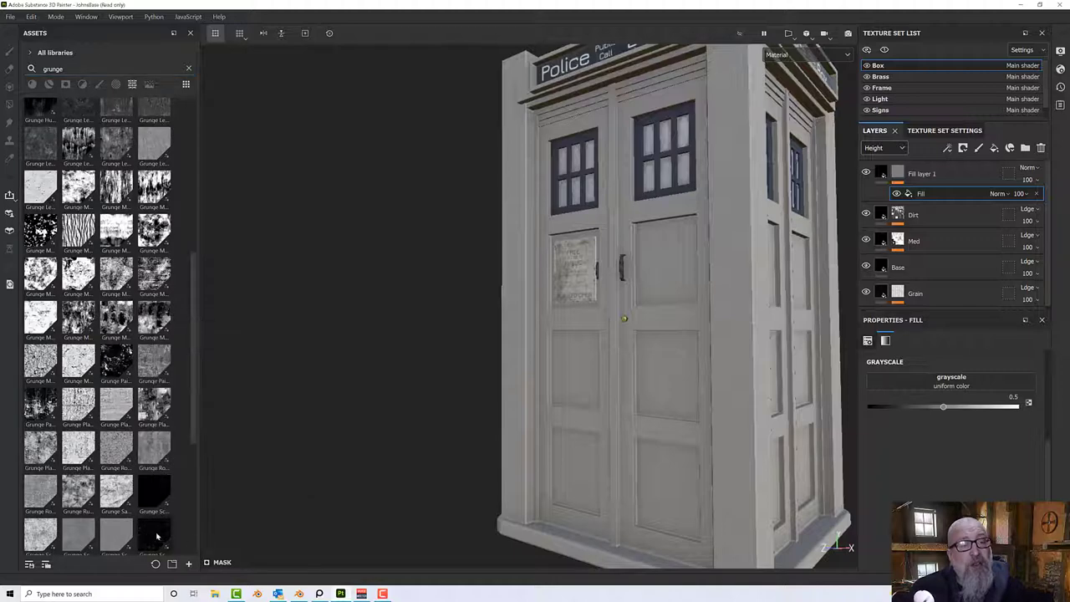
mouse_move(156, 536)
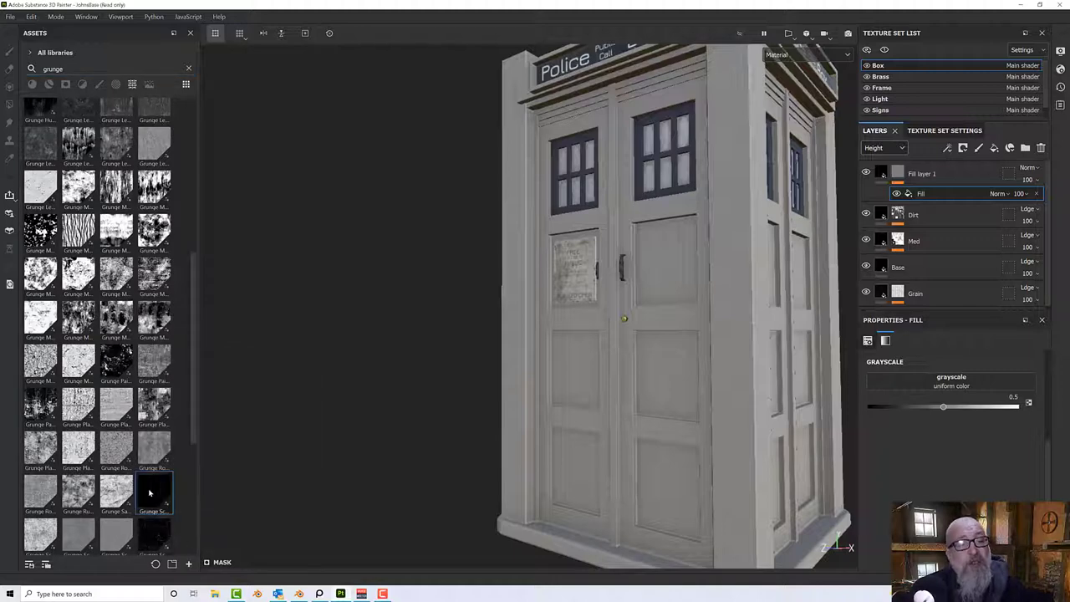
drag(151, 493, 885, 382)
alt+drag(716, 359, 686, 351)
alt+middle_drag(685, 351, 497, 304)
alt+drag(497, 304, 570, 328)
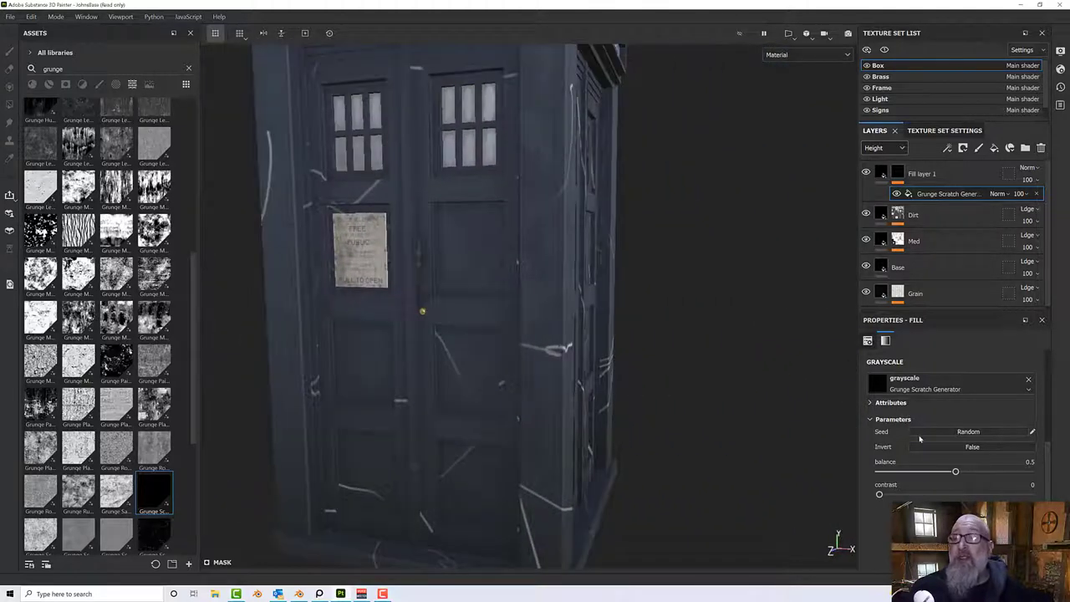
Raise the scratch pattern's UV scale to 16 and check the finer scratches on the box.
scroll(919, 438, up, 2)
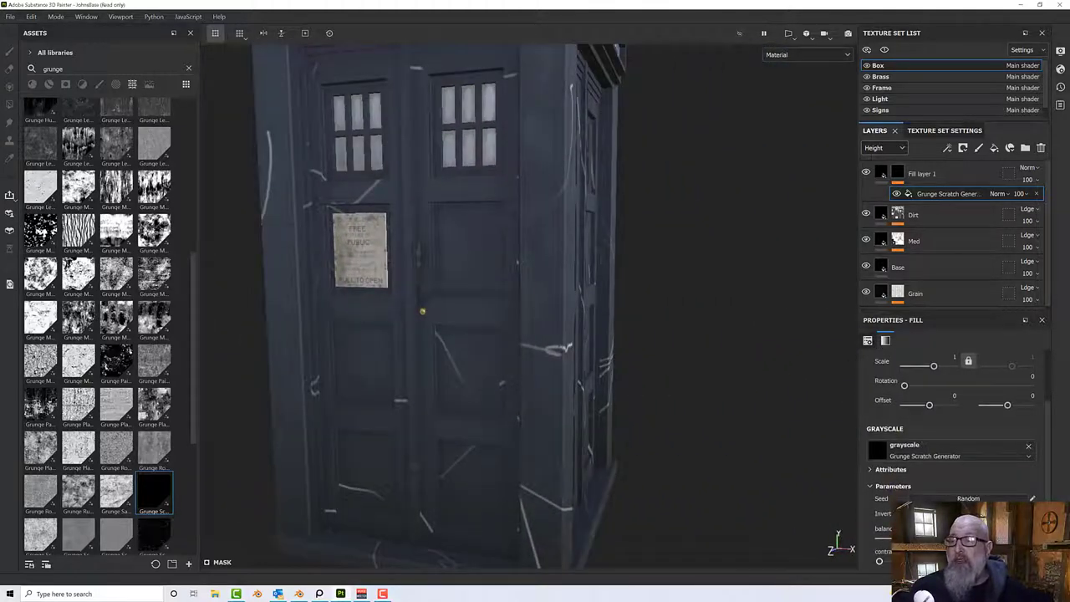
scroll(911, 451, up, 1)
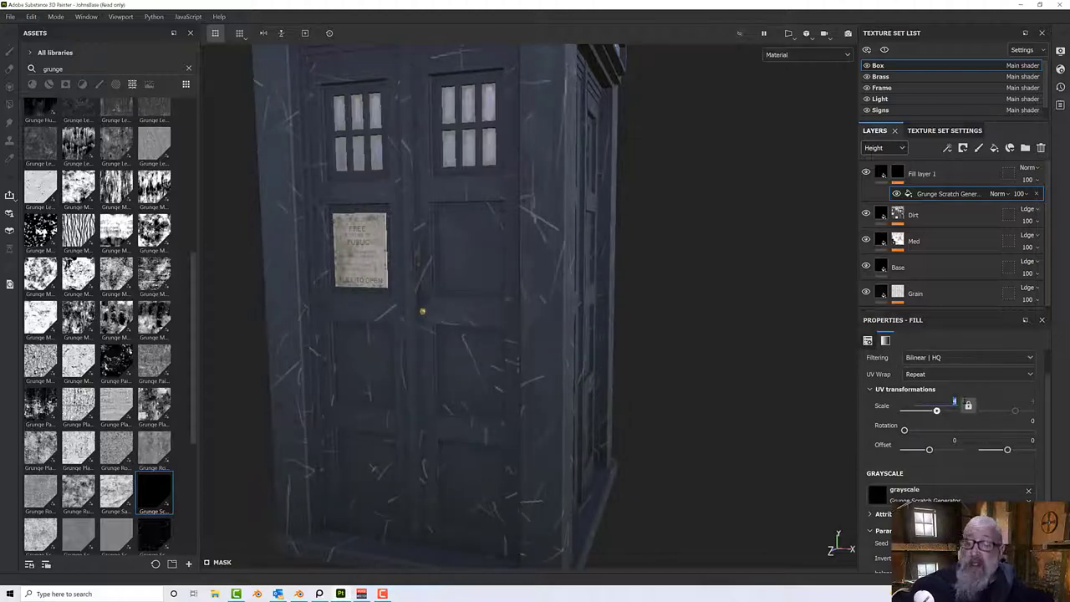
drag(937, 410, 938, 409)
alt+drag(628, 378, 654, 364)
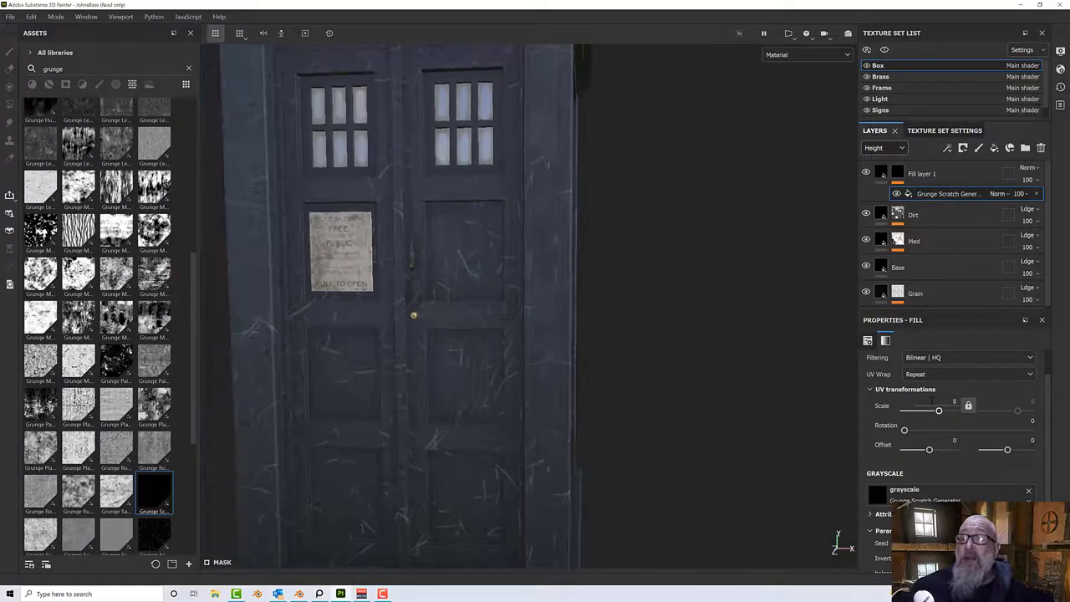
key(Return)
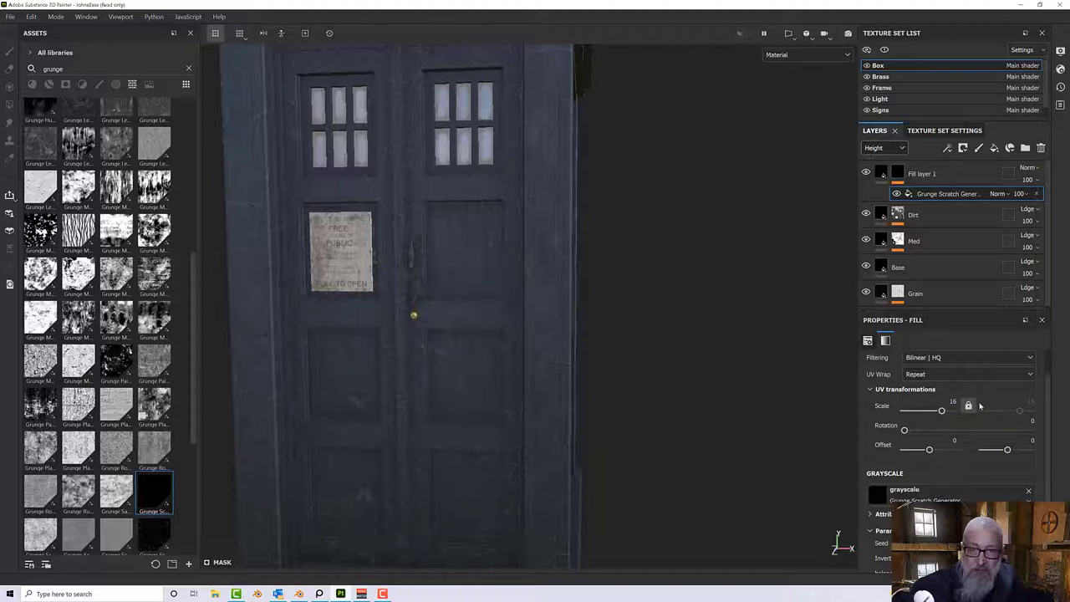
alt+drag(627, 418, 652, 389)
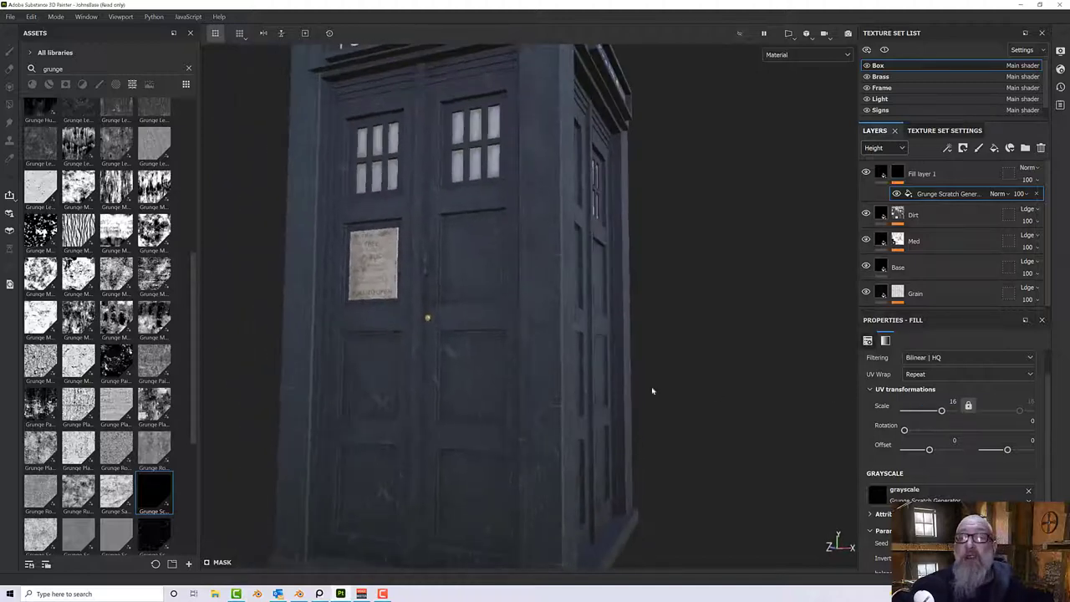
Add a second fill effect to Fill layer 1's mask with Grunge Map 004 as its grayscale source.
right_click(924, 196)
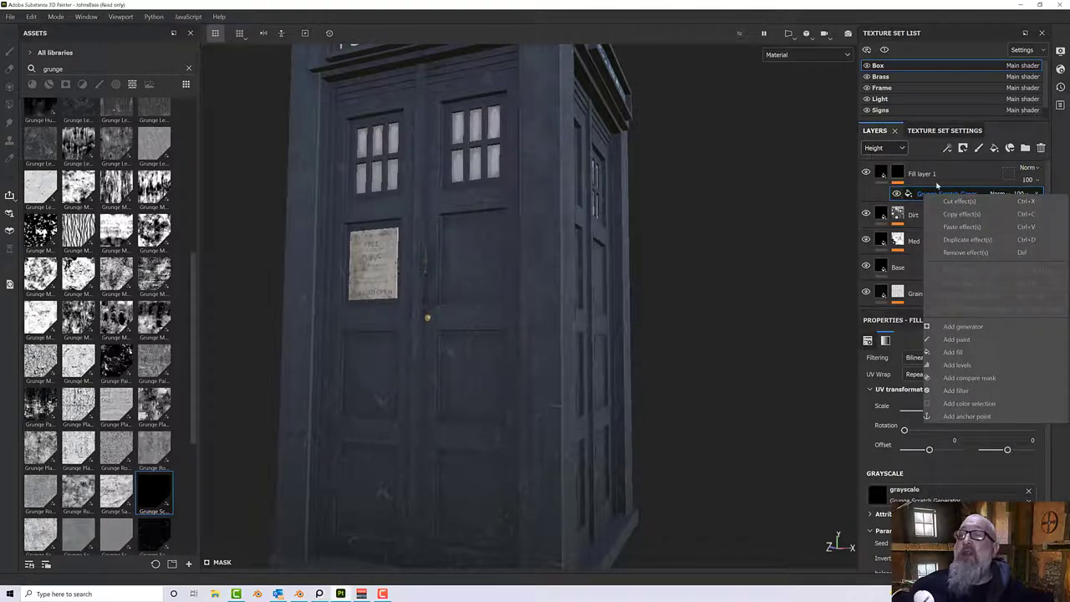
click(954, 352)
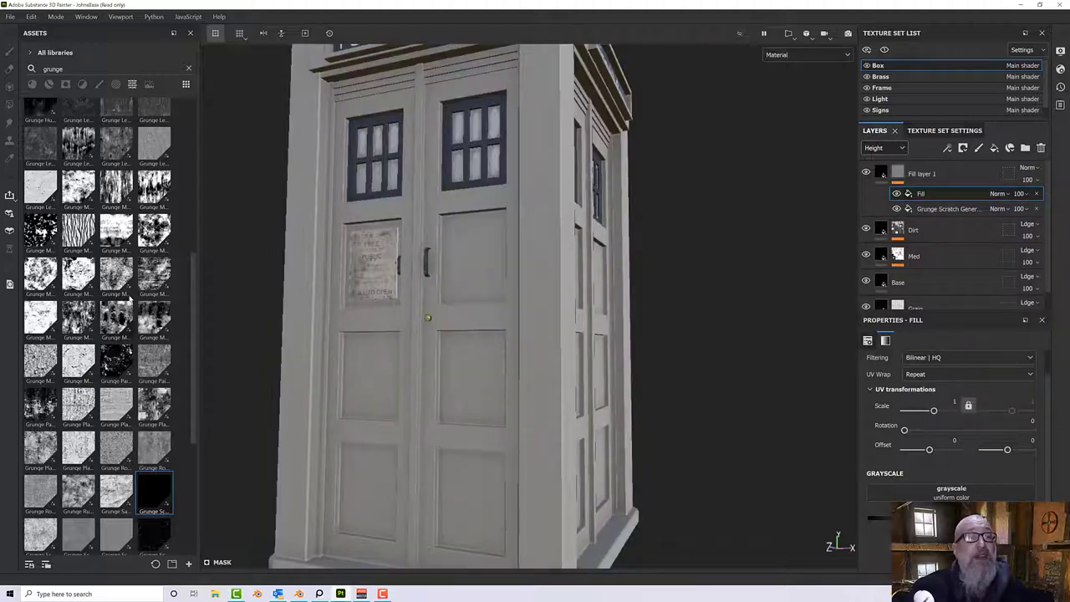
click(157, 238)
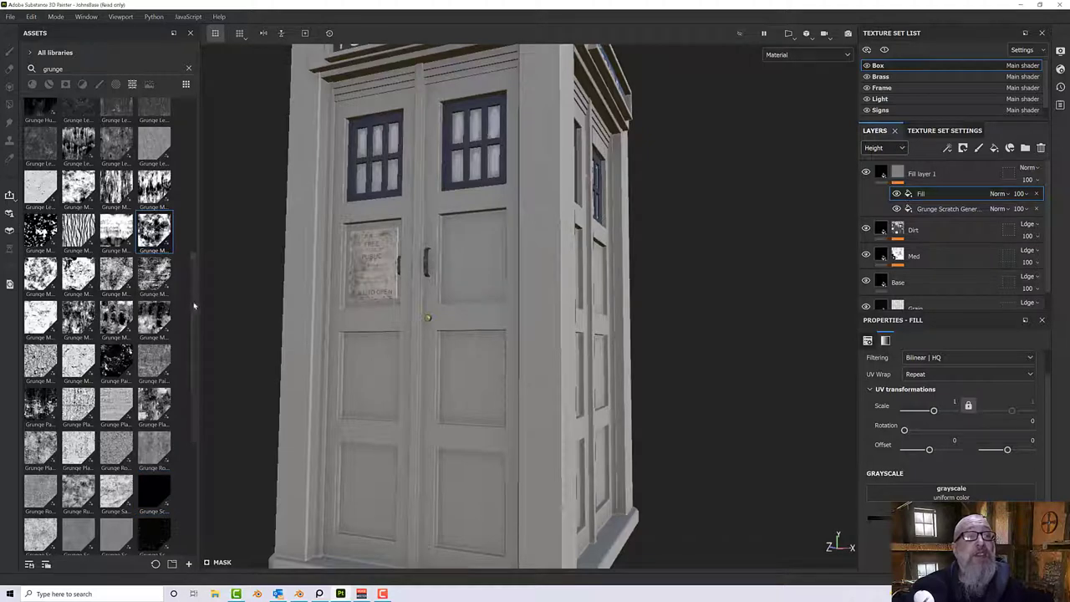
click(47, 247)
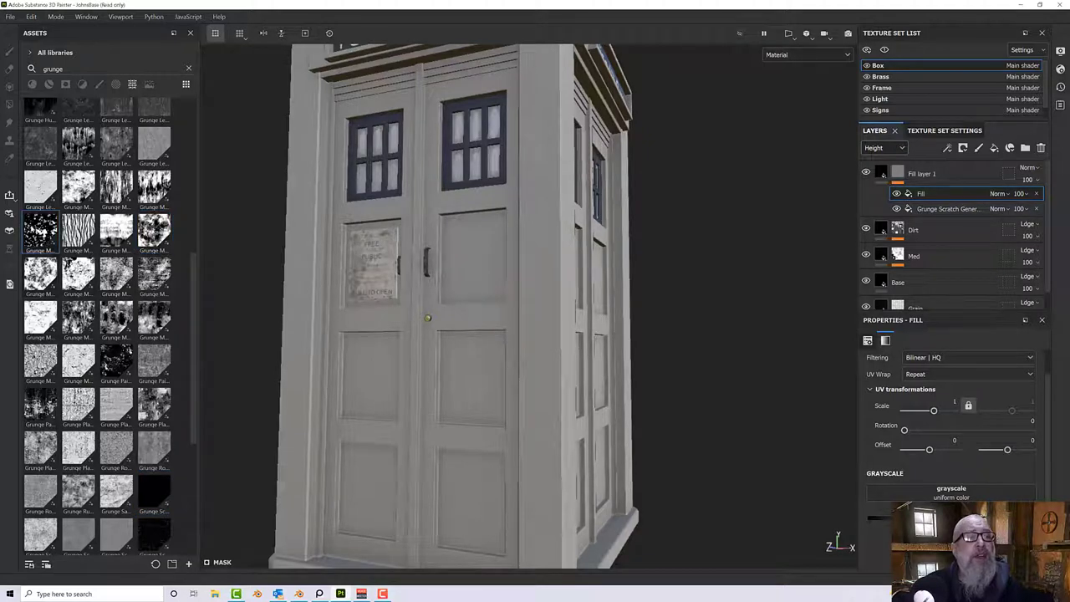
drag(34, 229, 945, 494)
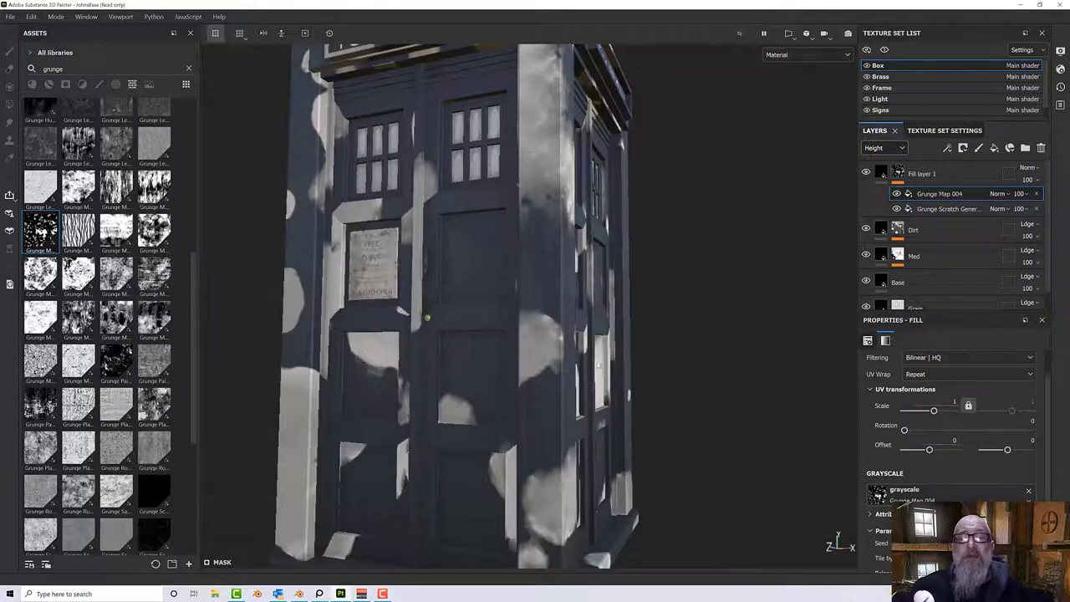
alt+drag(609, 334, 686, 346)
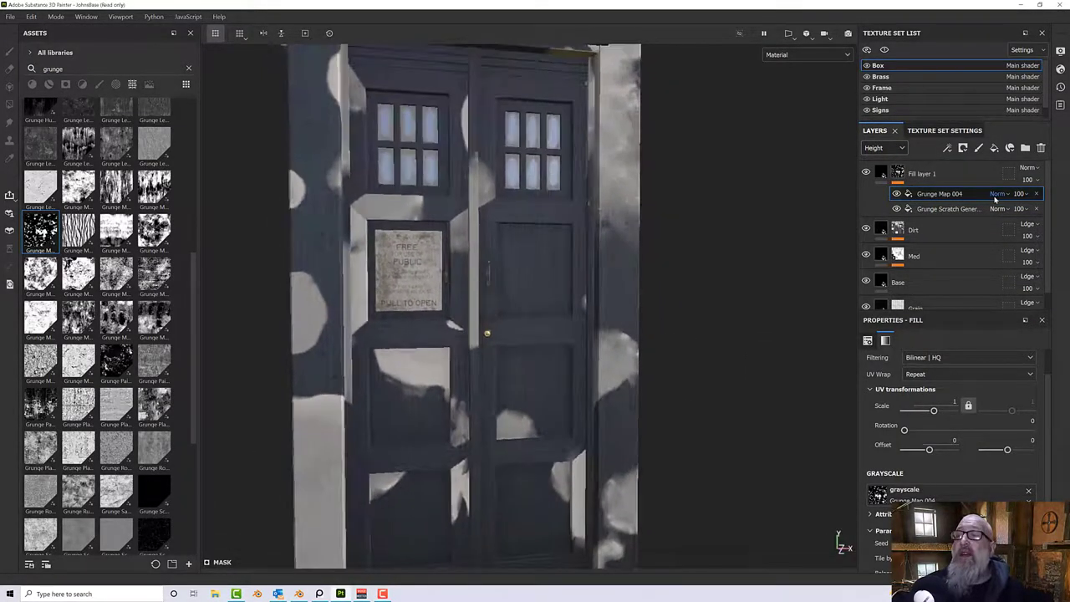
Set the Grunge Map 004 effect's blending mode to Subtract and compare the box with the effect off and on.
click(998, 194)
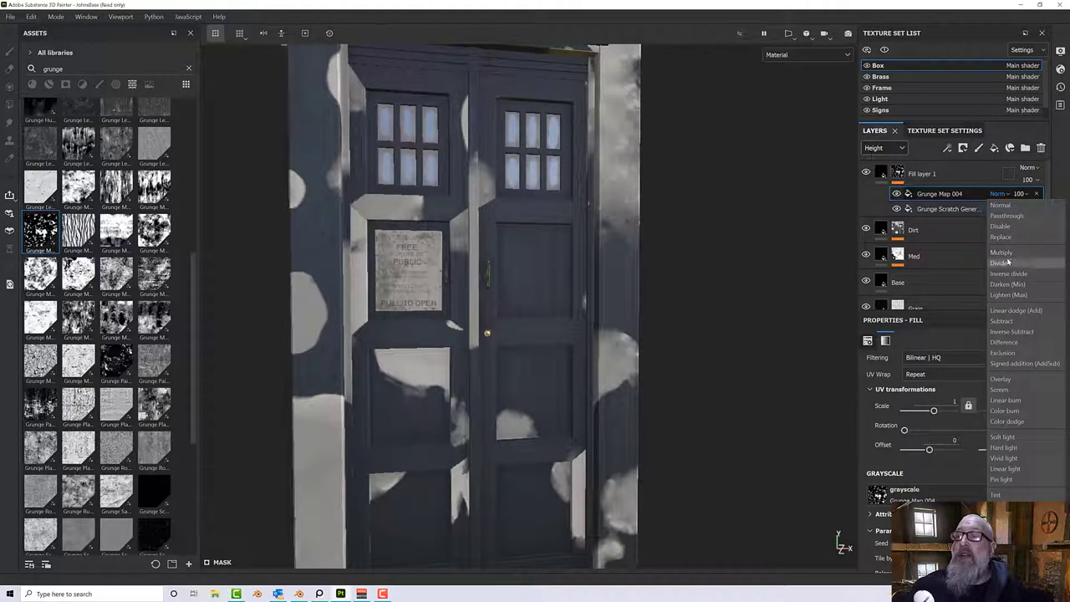
click(1014, 322)
alt+drag(740, 347, 545, 365)
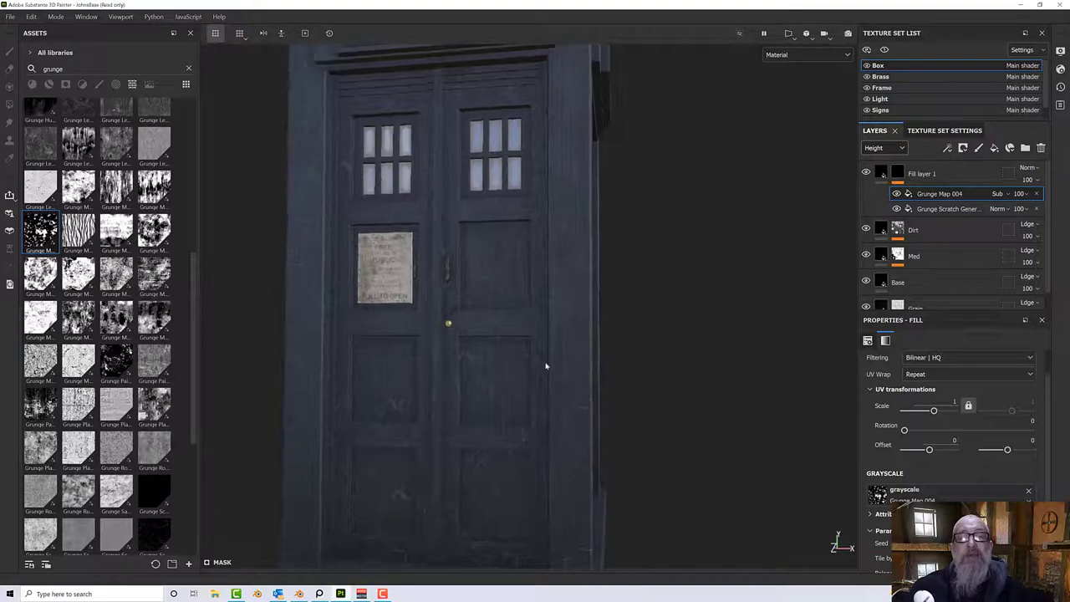
click(896, 194)
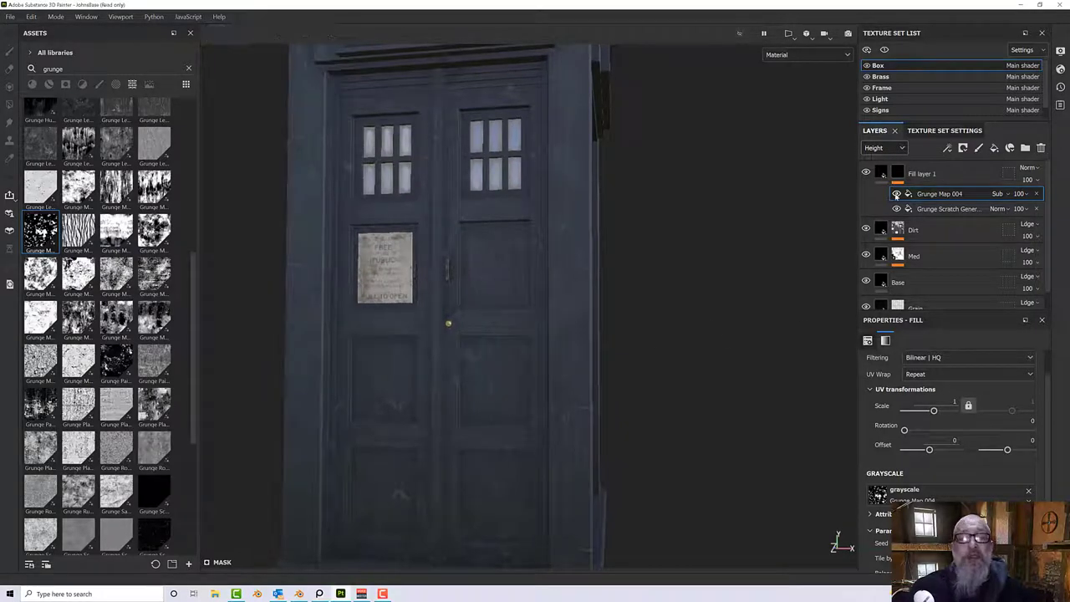
click(896, 194)
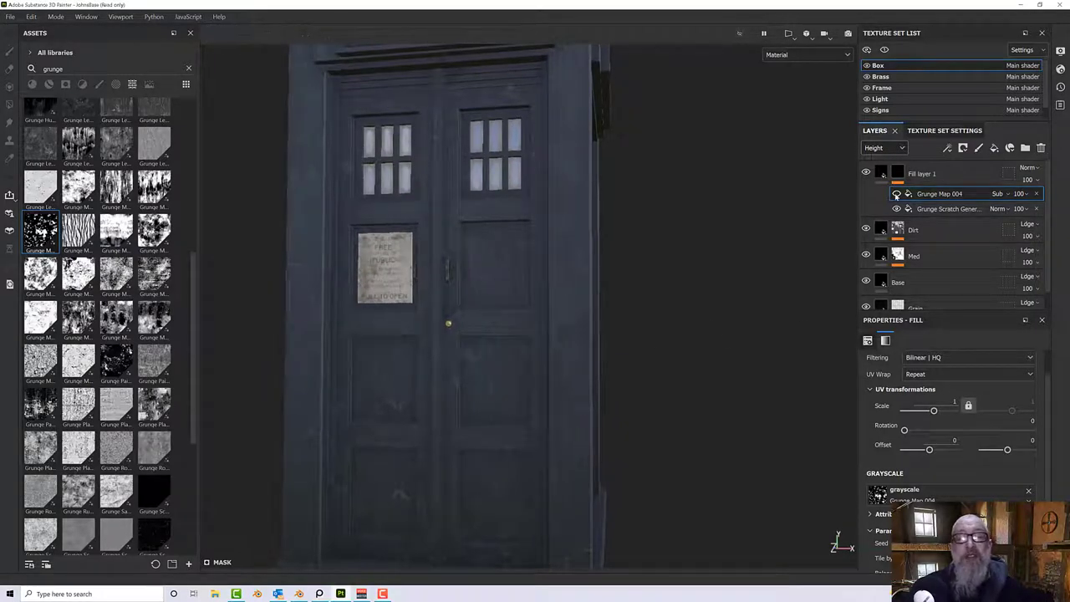
click(896, 194)
alt+drag(581, 306, 660, 326)
Set the UV scale of the Grunge Map 004 effect to 2 and check the scratches on the doors.
click(933, 211)
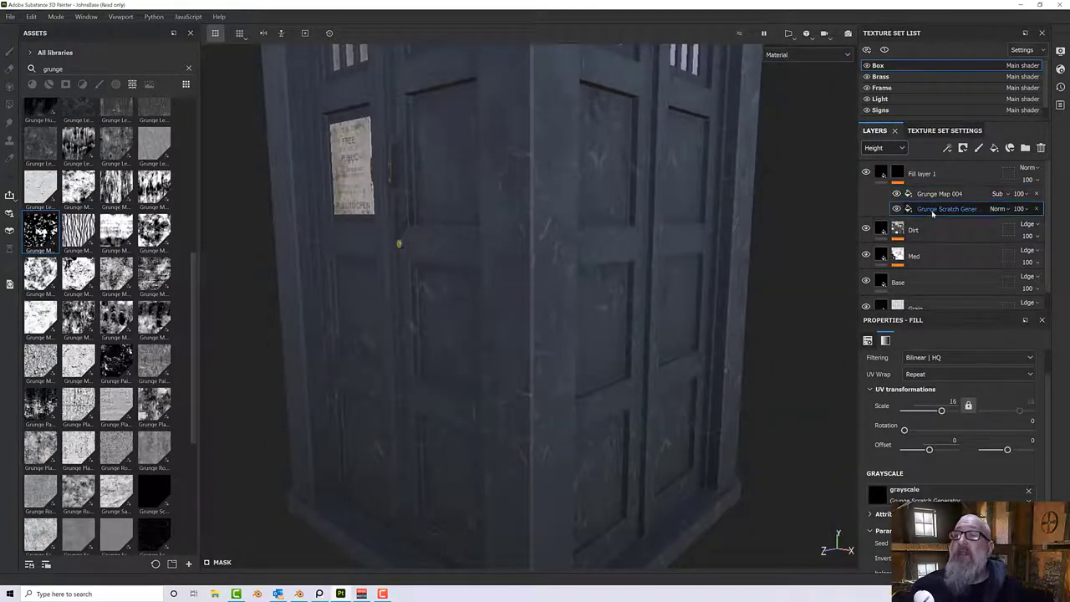
scroll(943, 440, down, 1)
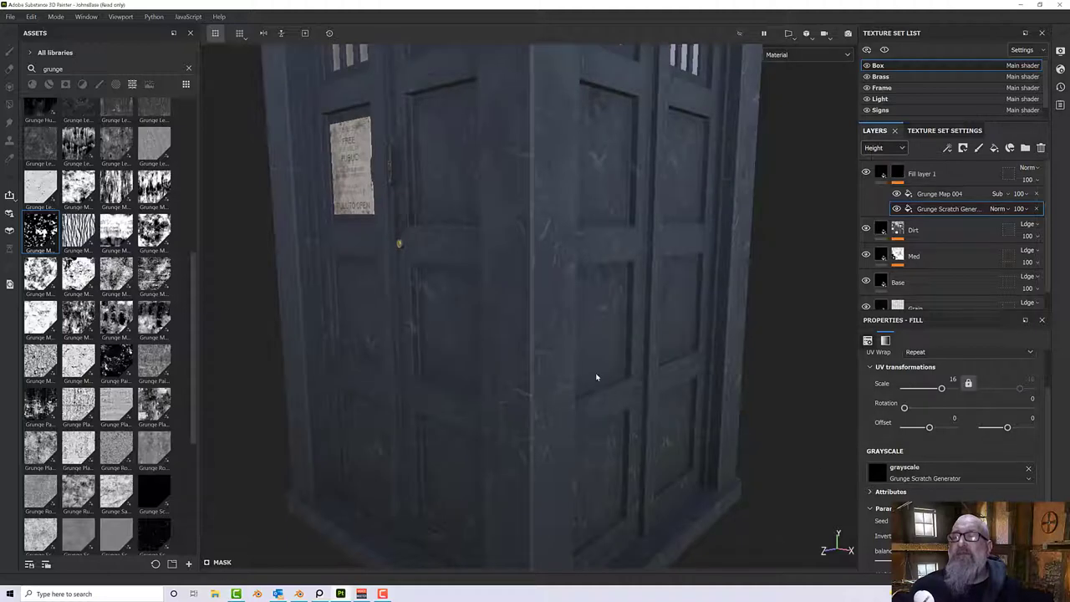
alt+drag(597, 377, 627, 314)
click(957, 194)
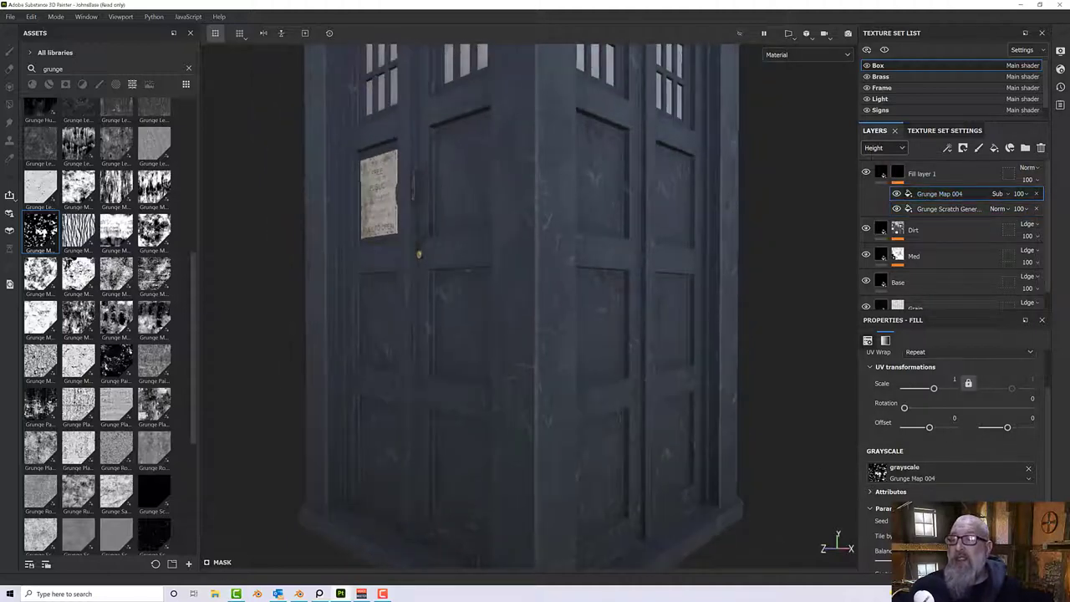
scroll(909, 505, down, 2)
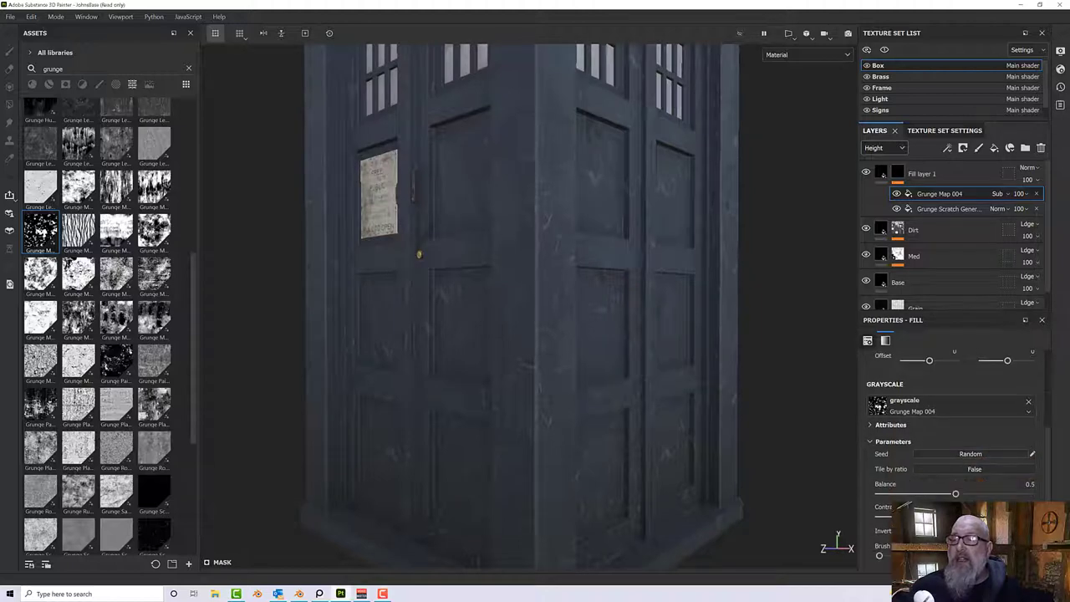
alt+drag(817, 481, 872, 366)
scroll(730, 389, down, 5)
alt+drag(668, 377, 591, 357)
scroll(910, 407, up, 3)
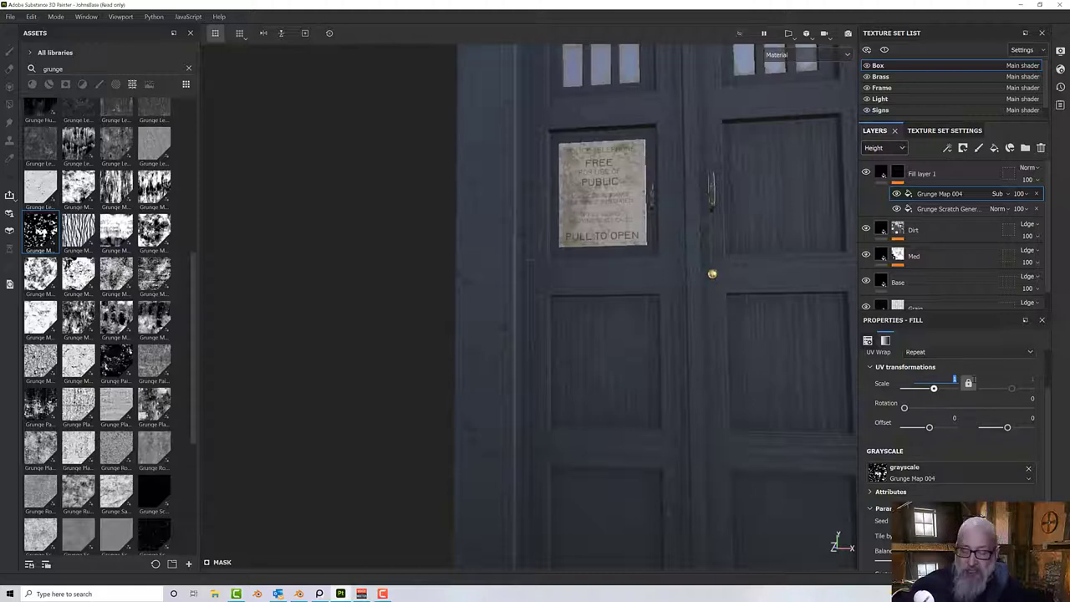
text(2)
key(Return)
scroll(613, 254, down, 5)
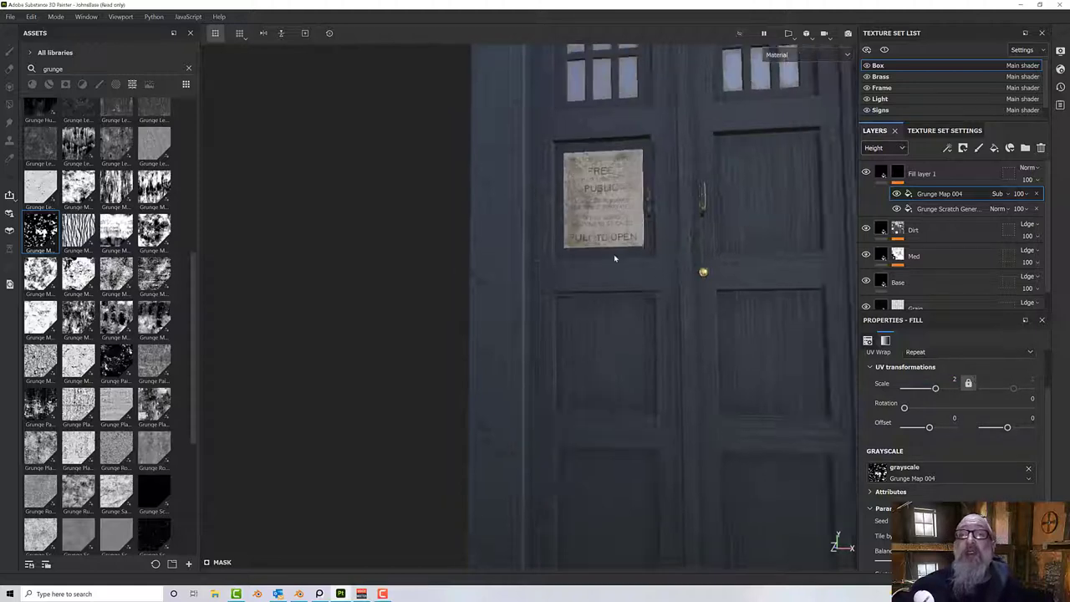
alt+middle_drag(614, 260, 597, 273)
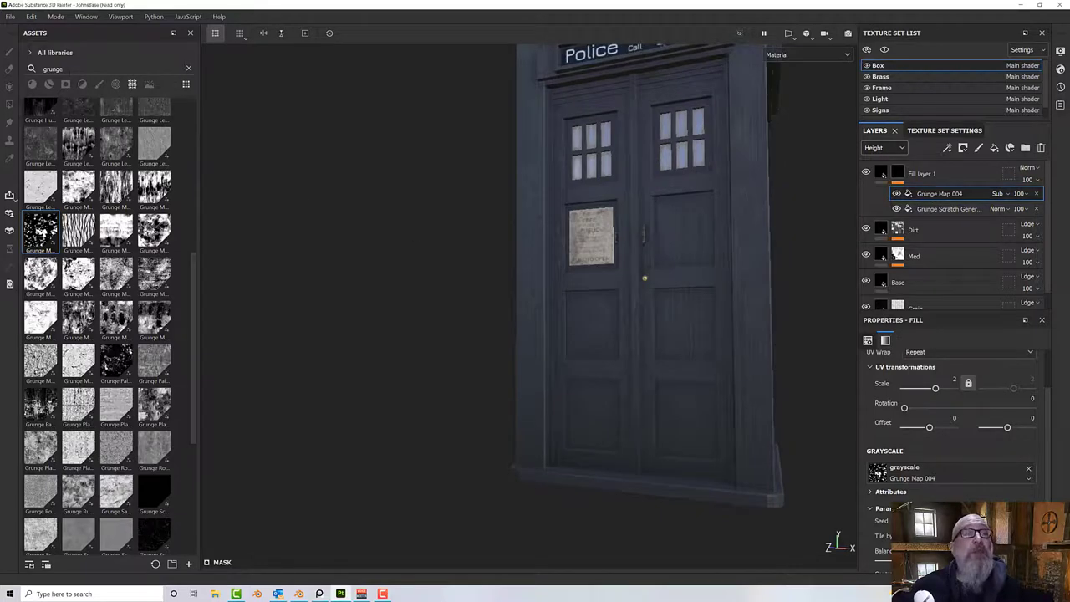
Search the asset library for "spot" textures.
double_click(69, 70)
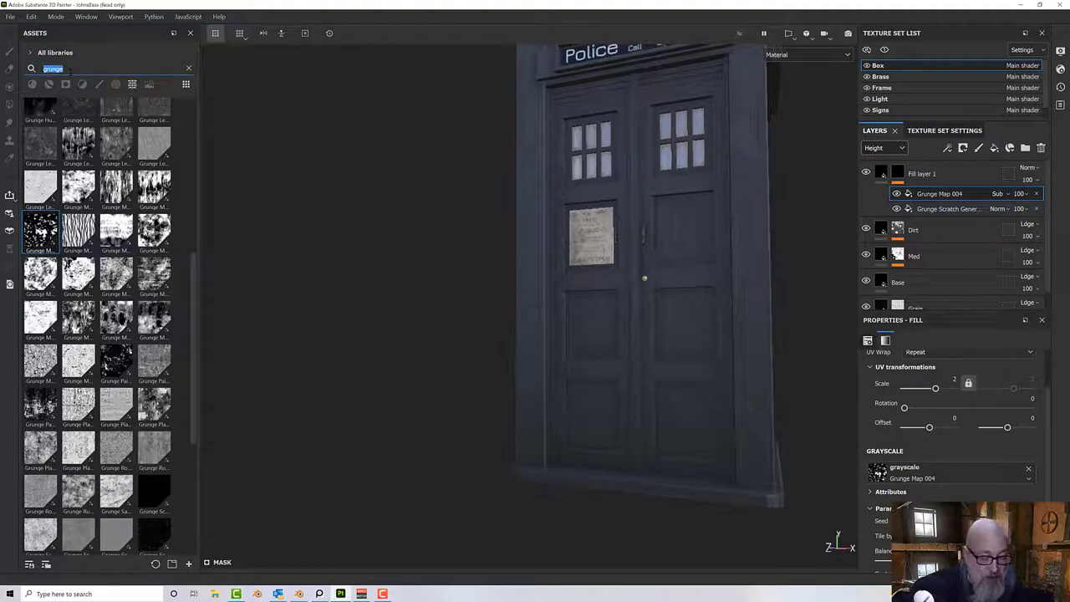
text(spot)
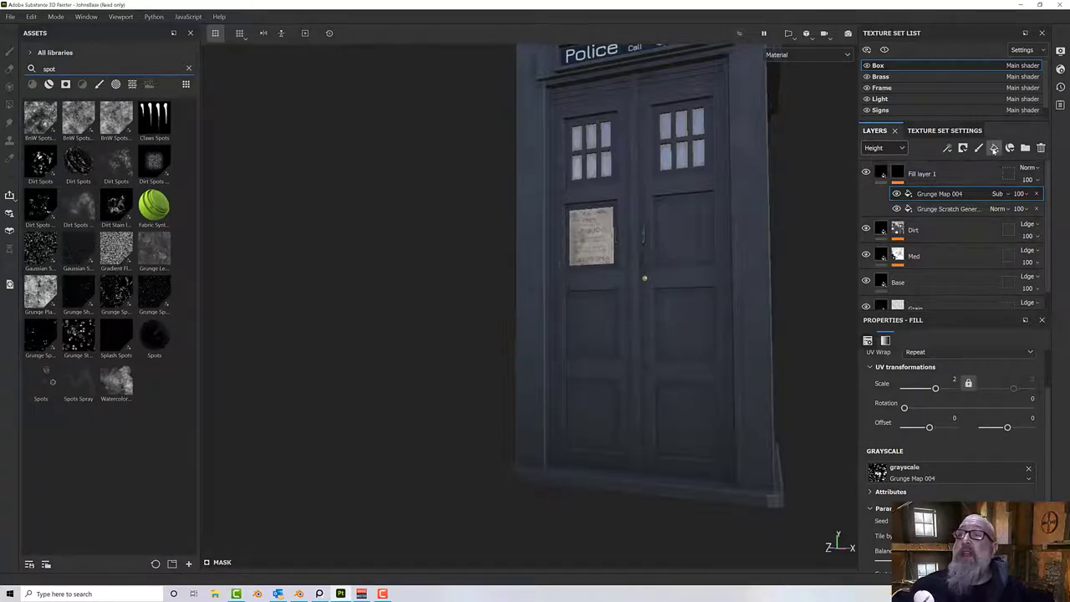
click(994, 148)
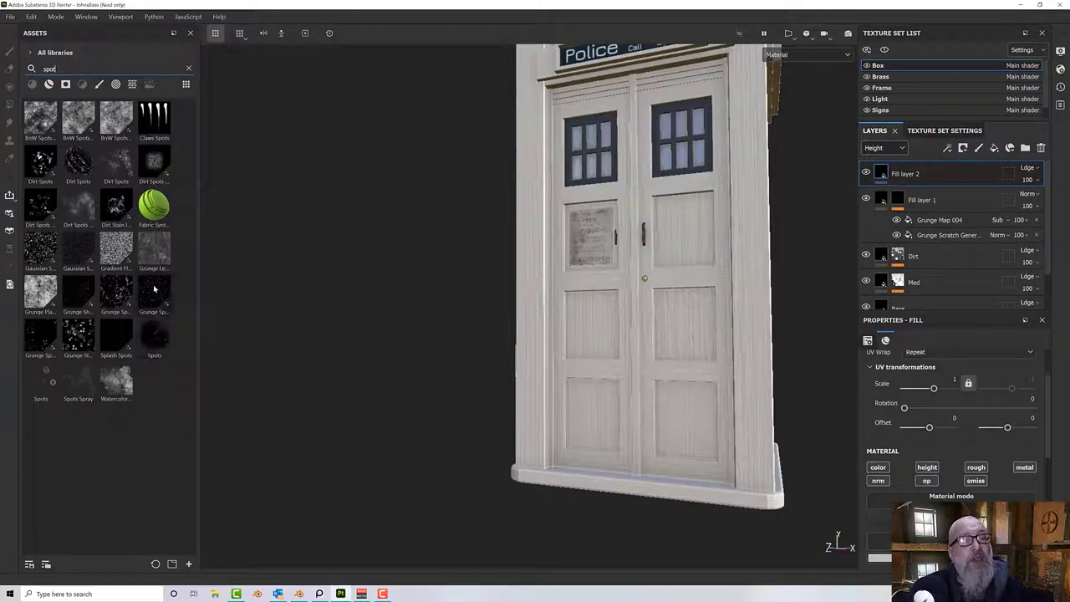
mouse_move(154, 289)
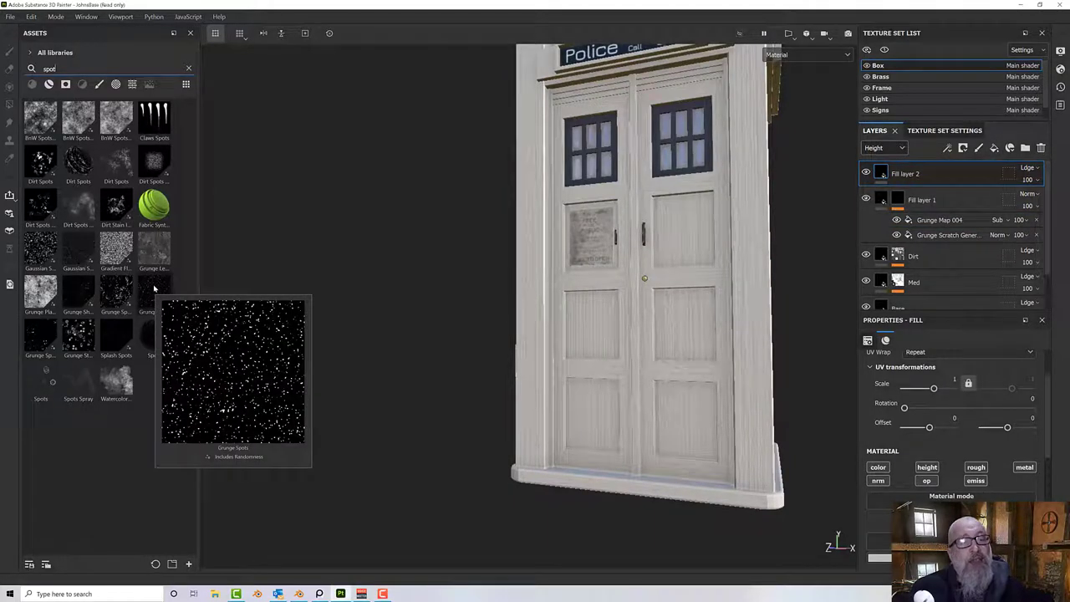
mouse_move(83, 291)
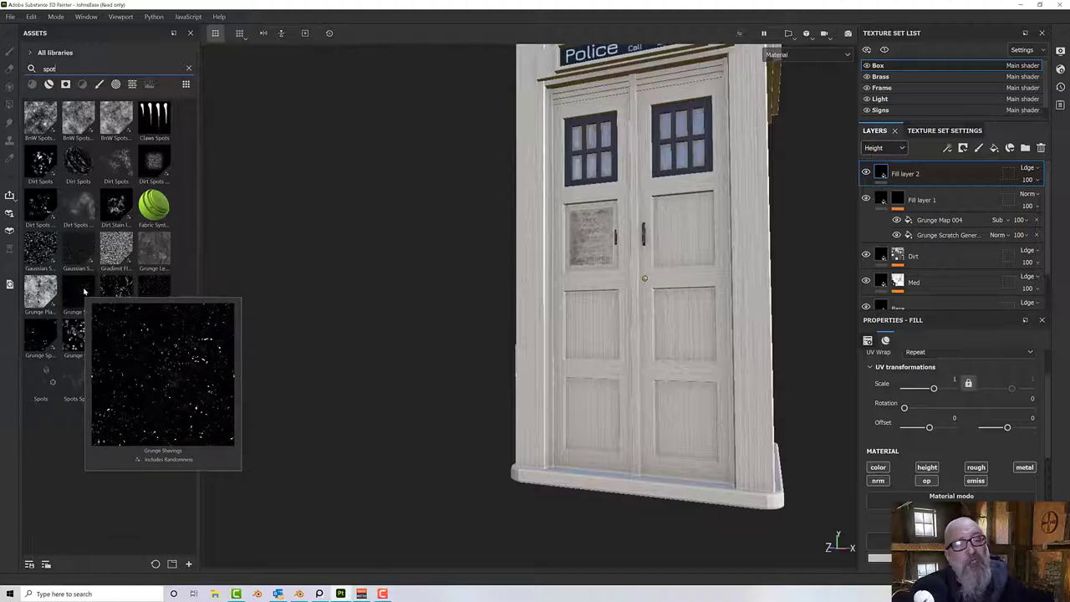
drag(83, 291, 879, 465)
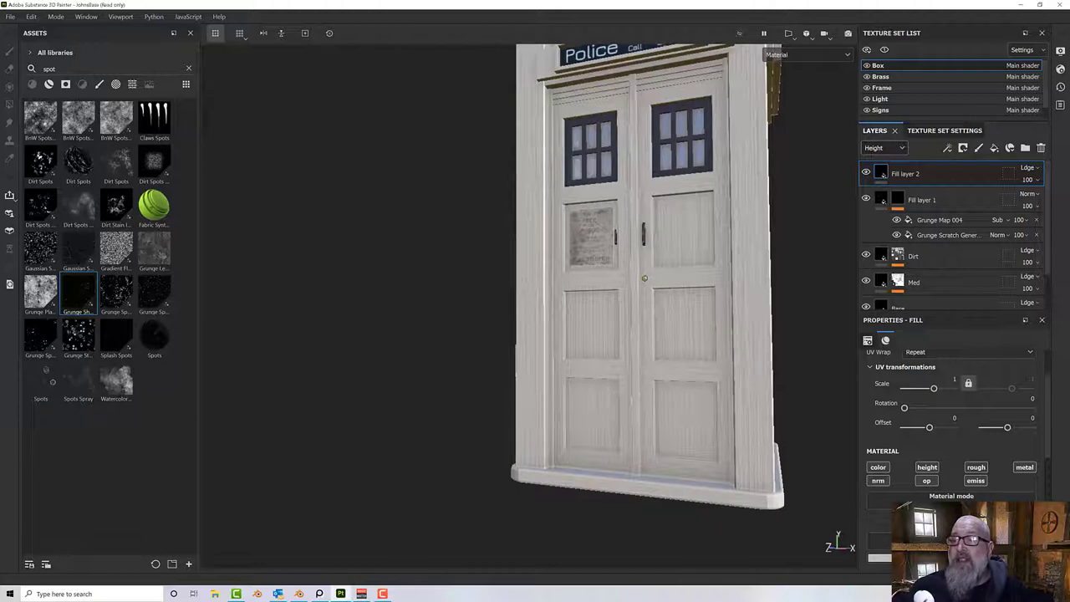
drag(903, 512, 232, 376)
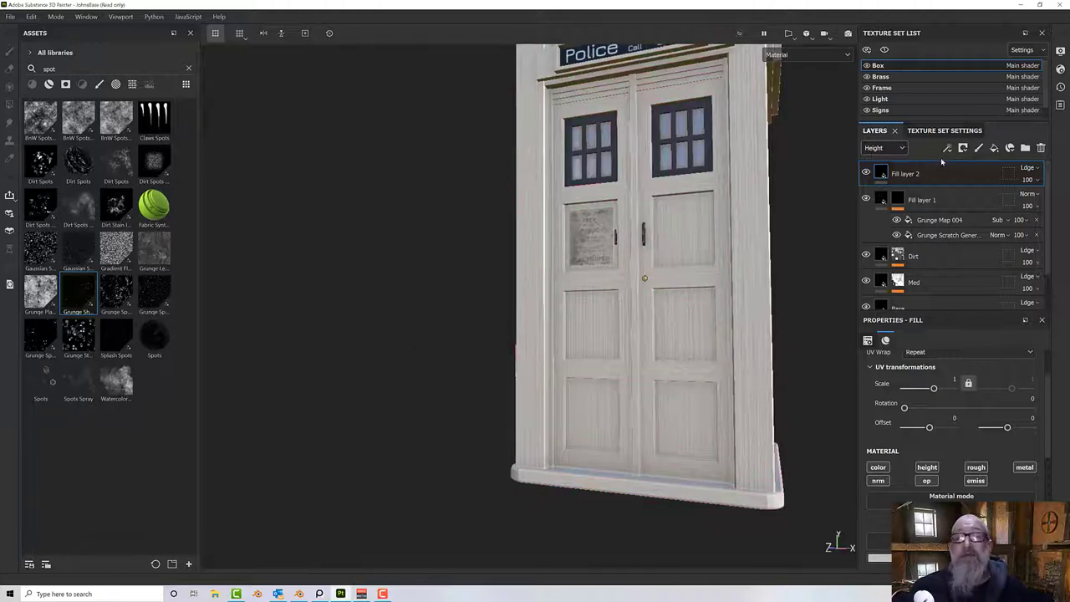
click(1042, 148)
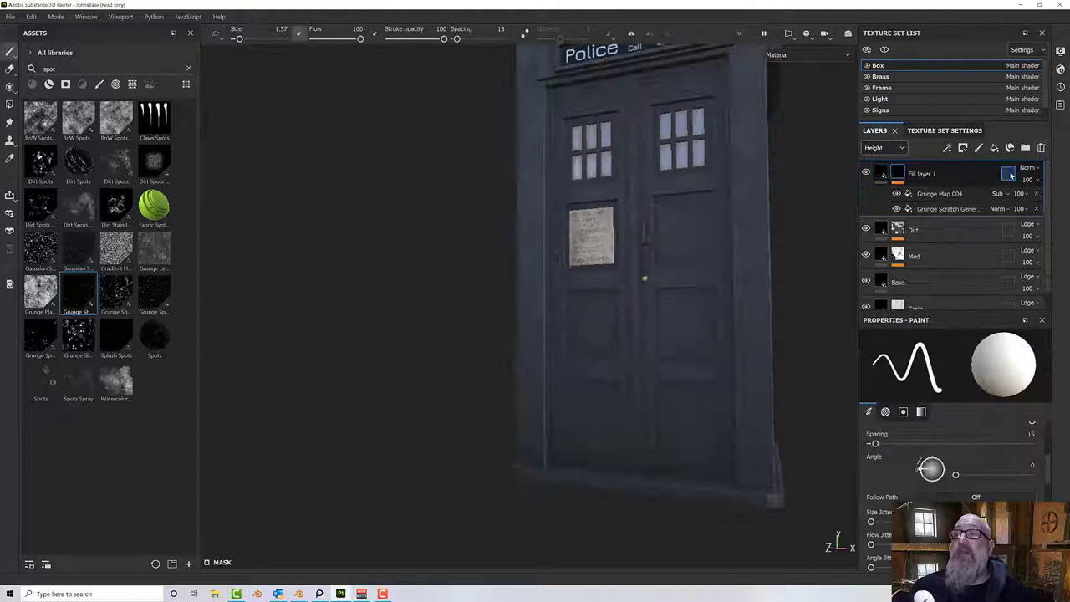
Add a third fill effect to Fill layer 1's mask with Grunge Shavings as its grayscale source.
right_click(905, 172)
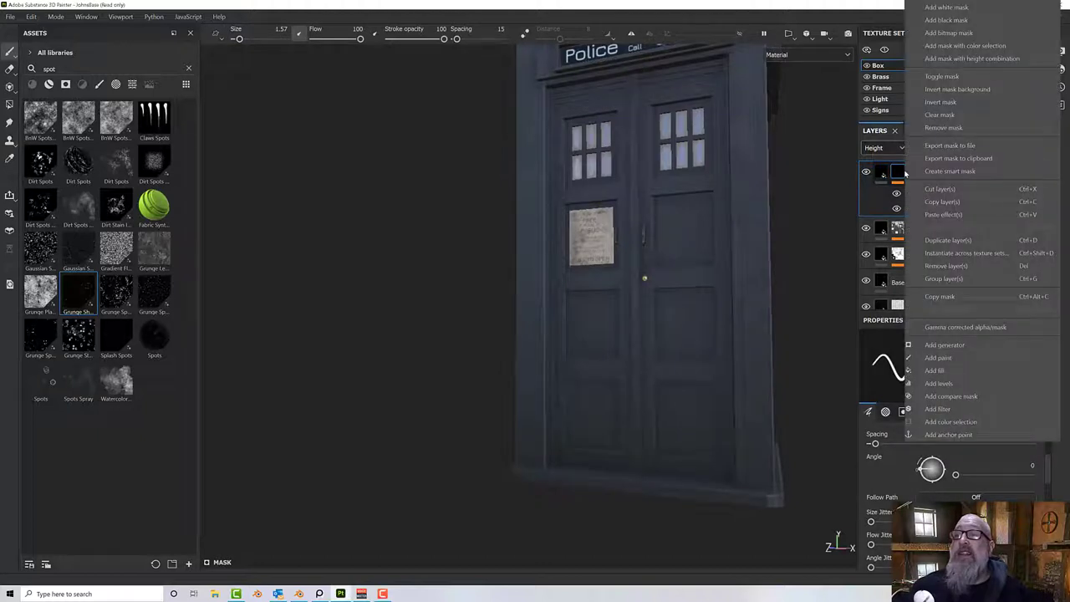
click(940, 370)
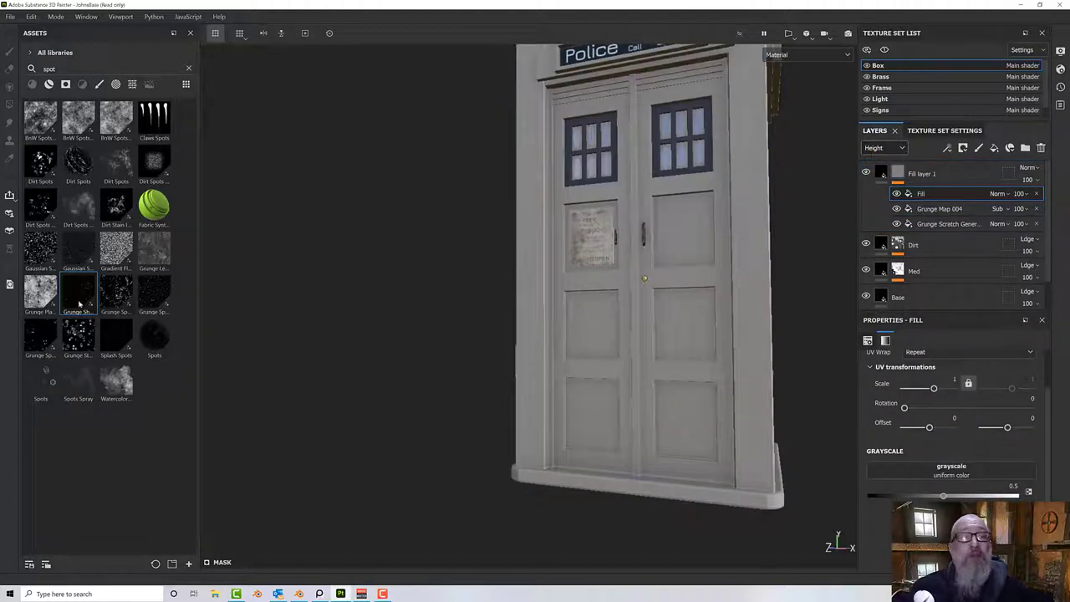
drag(79, 306, 908, 472)
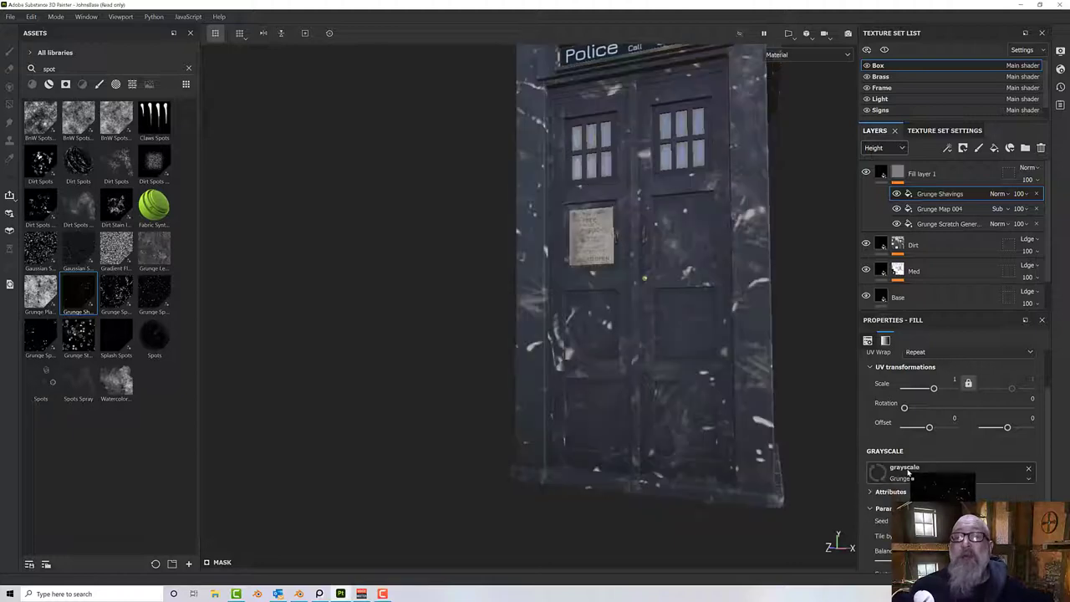
alt+drag(666, 343, 668, 361)
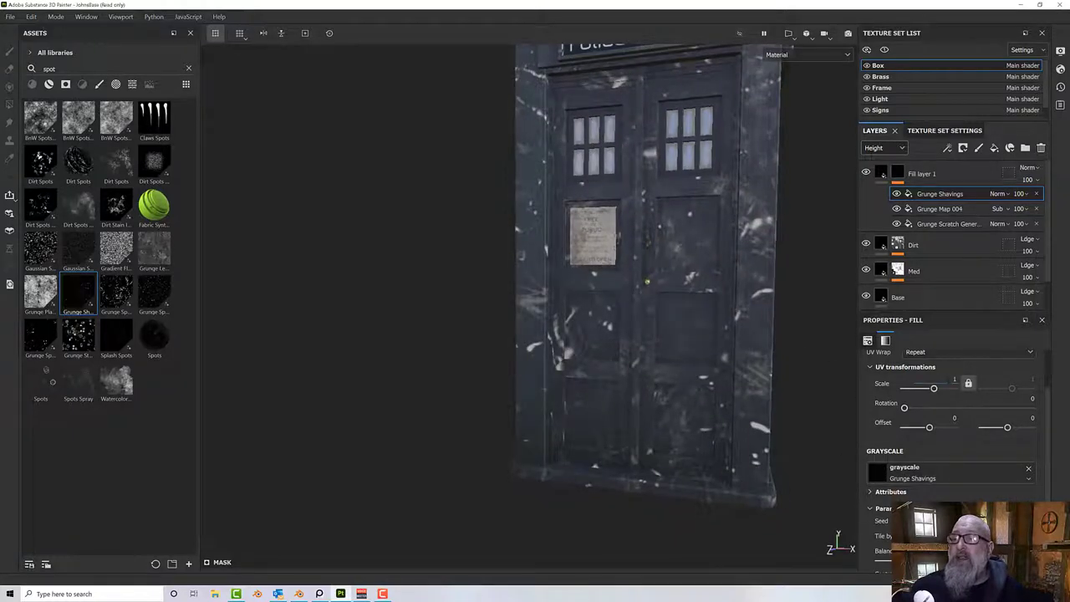
Try a UV scale of 4 on the Grunge Shavings effect, settle on 8 and check the smaller specks.
text(4)
key(Return)
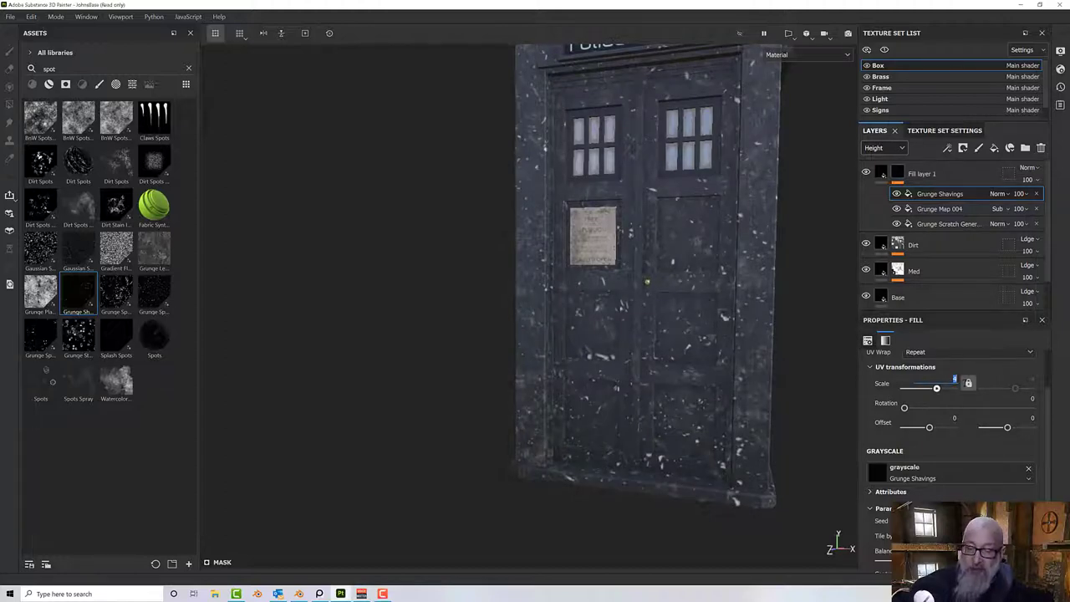
text(8)
key(Return)
alt+drag(636, 256, 760, 240)
Set the Grunge Shavings effect's blending mode to Linear dodge (Add) and check the combined wear around the box.
click(997, 195)
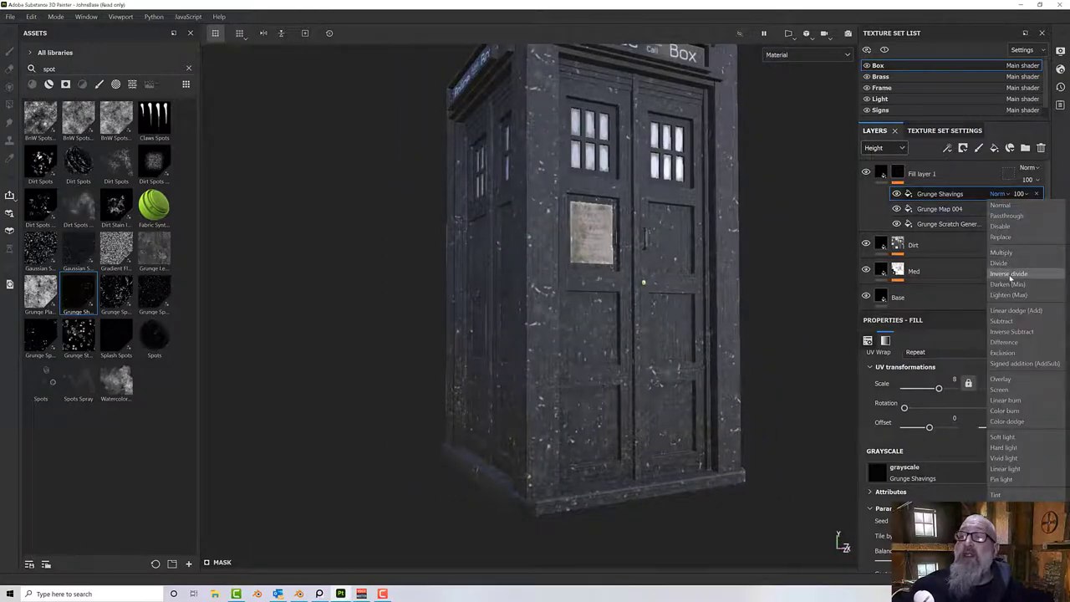
click(1014, 310)
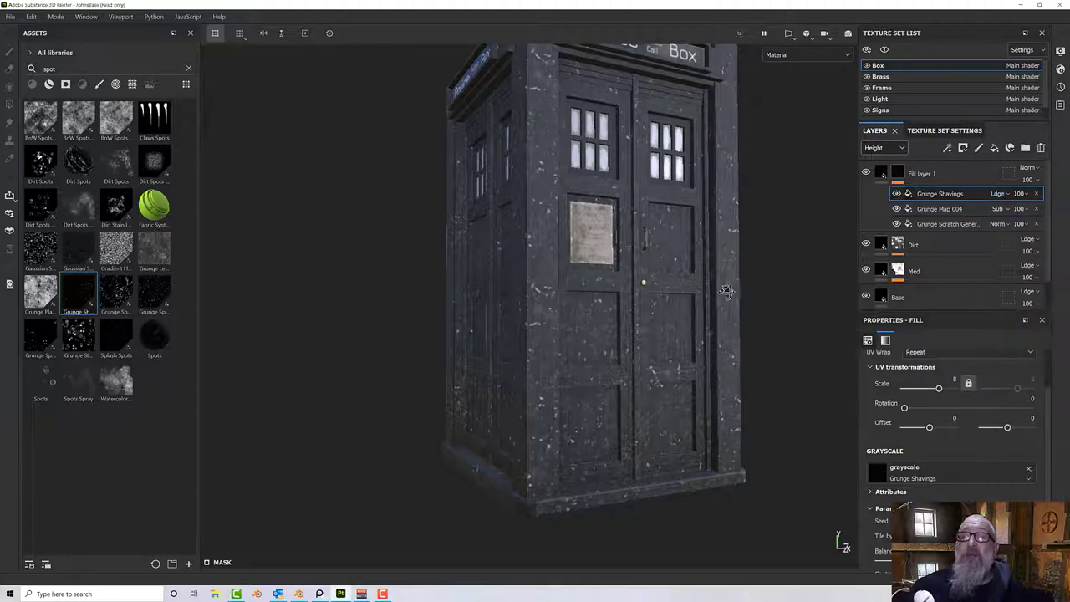
alt+drag(726, 291, 669, 290)
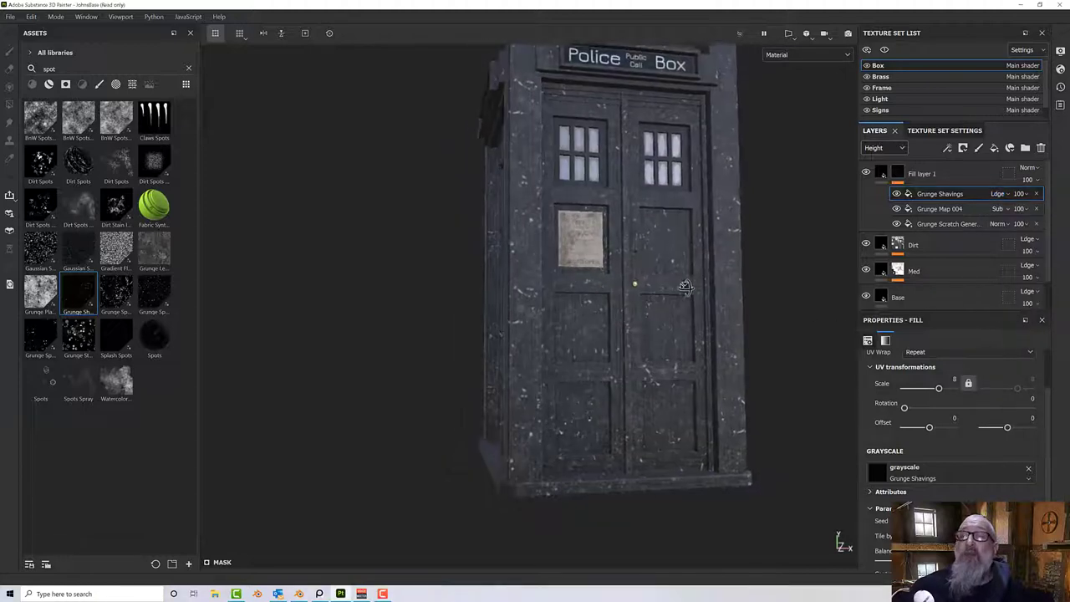
click(936, 208)
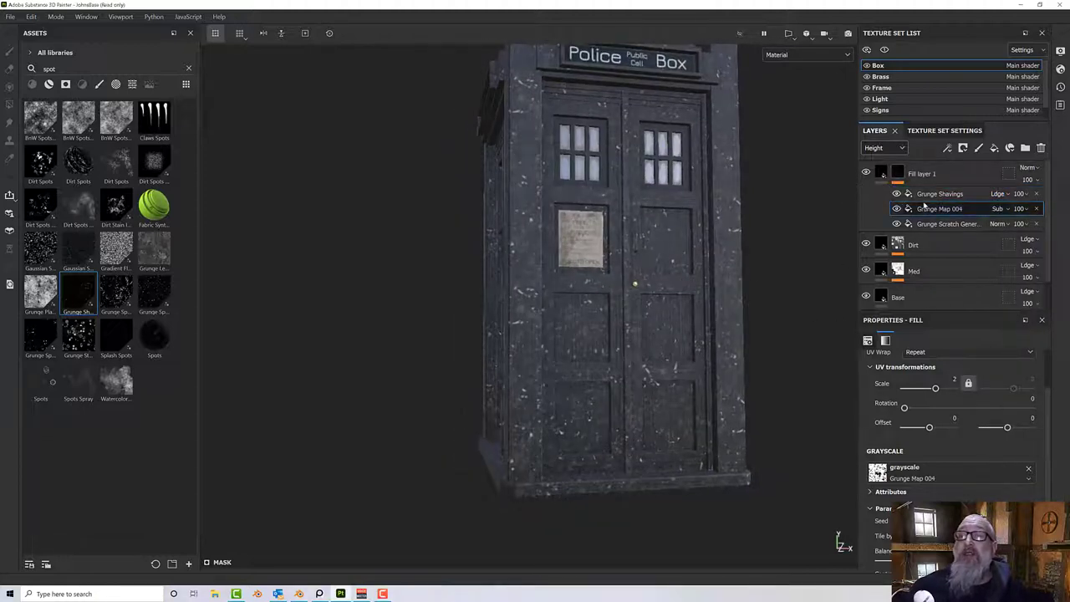
click(929, 194)
alt+drag(564, 287, 614, 293)
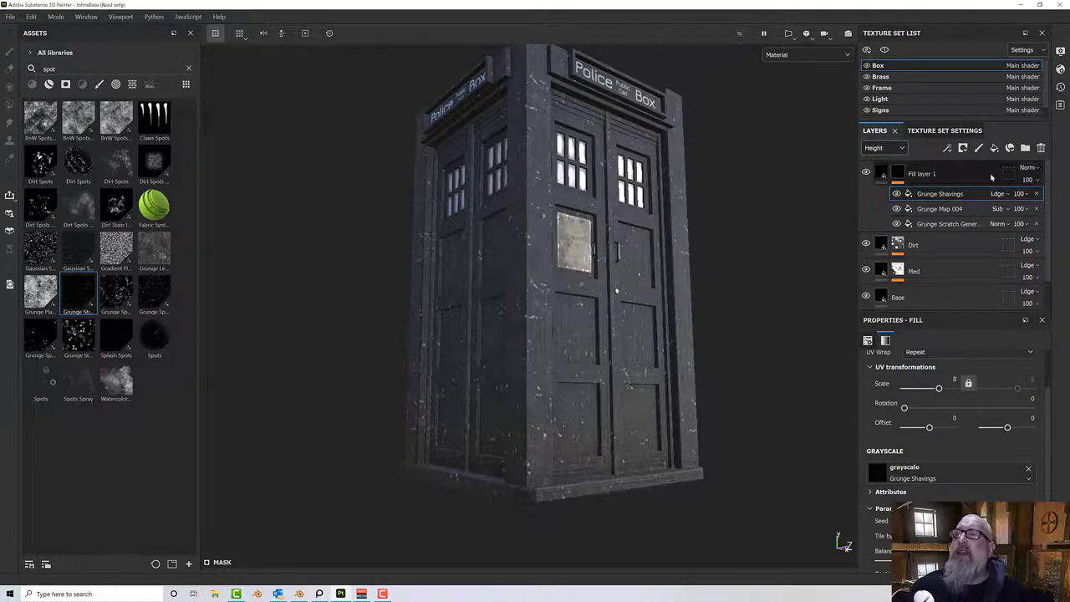
Add a fourth fill effect to Fill layer 1's mask and search the library's textures for "dirt".
right_click(927, 196)
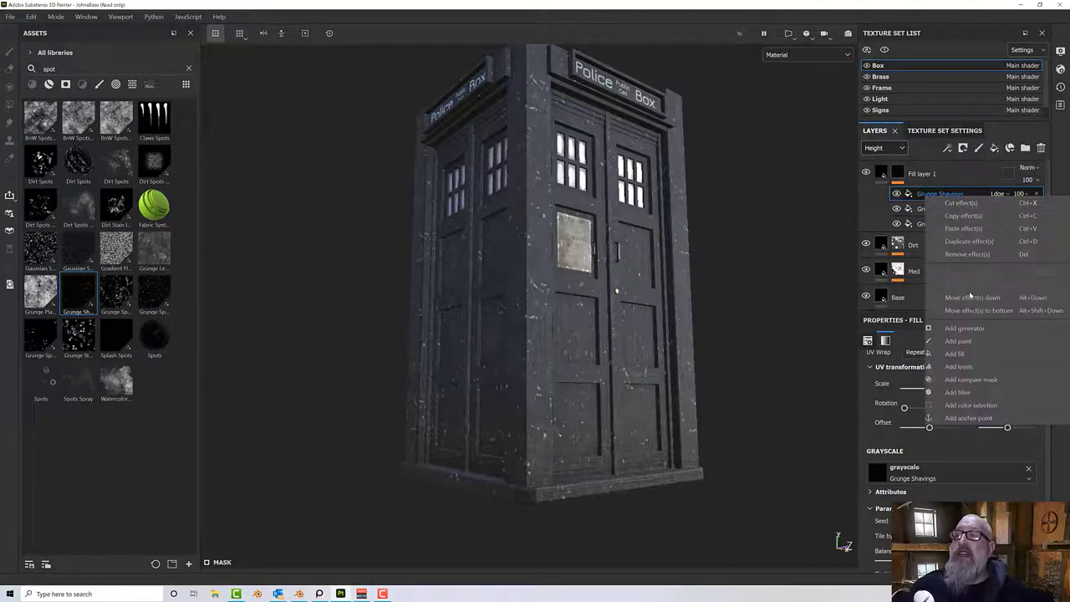
click(969, 354)
alt+drag(841, 544, 336, 337)
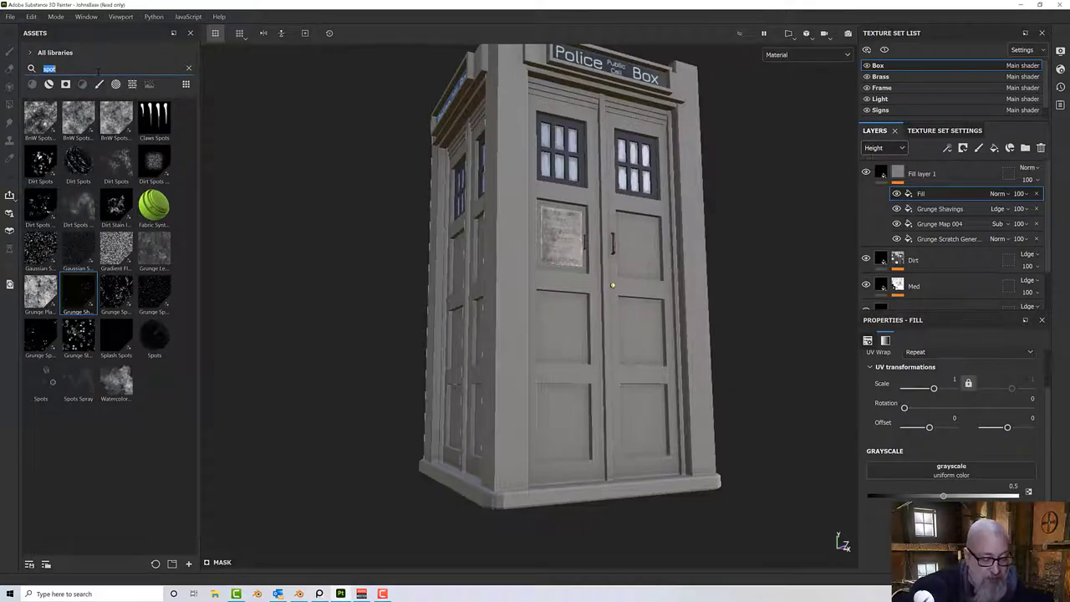
text(dirt)
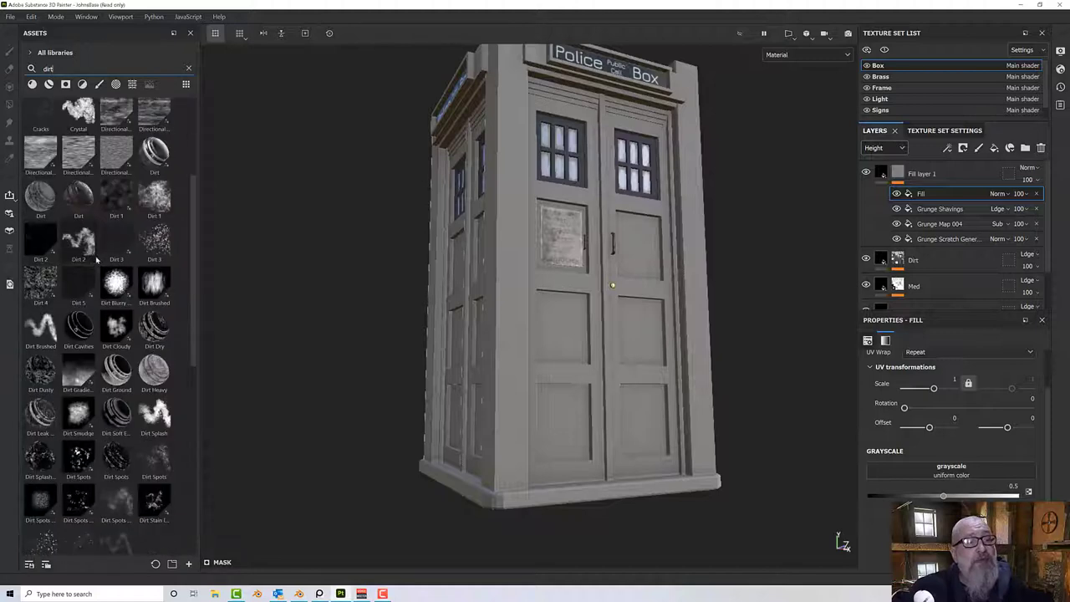
scroll(96, 260, down, 4)
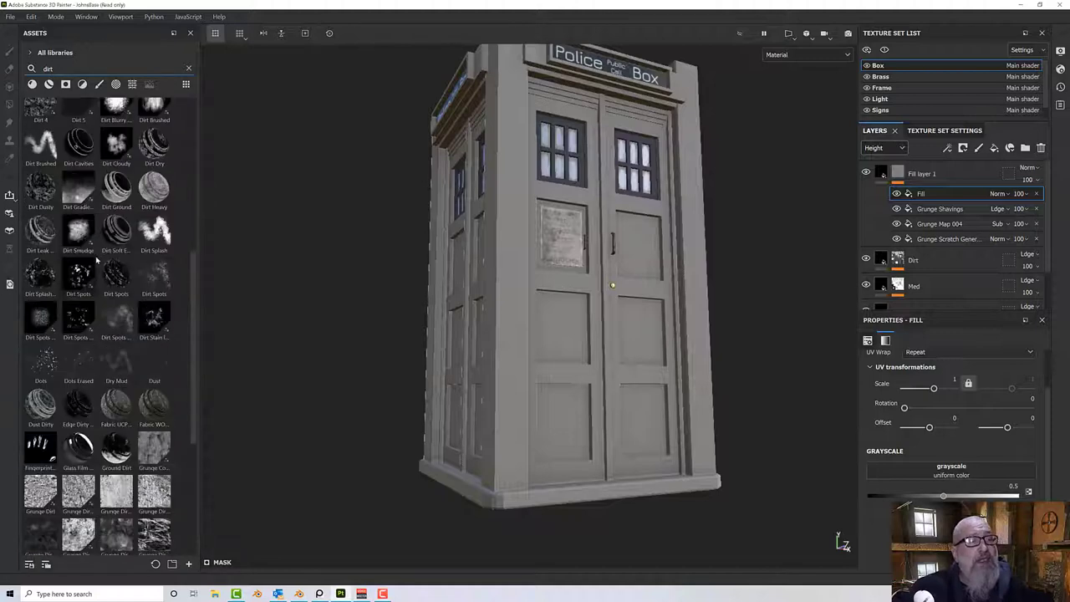
click(118, 85)
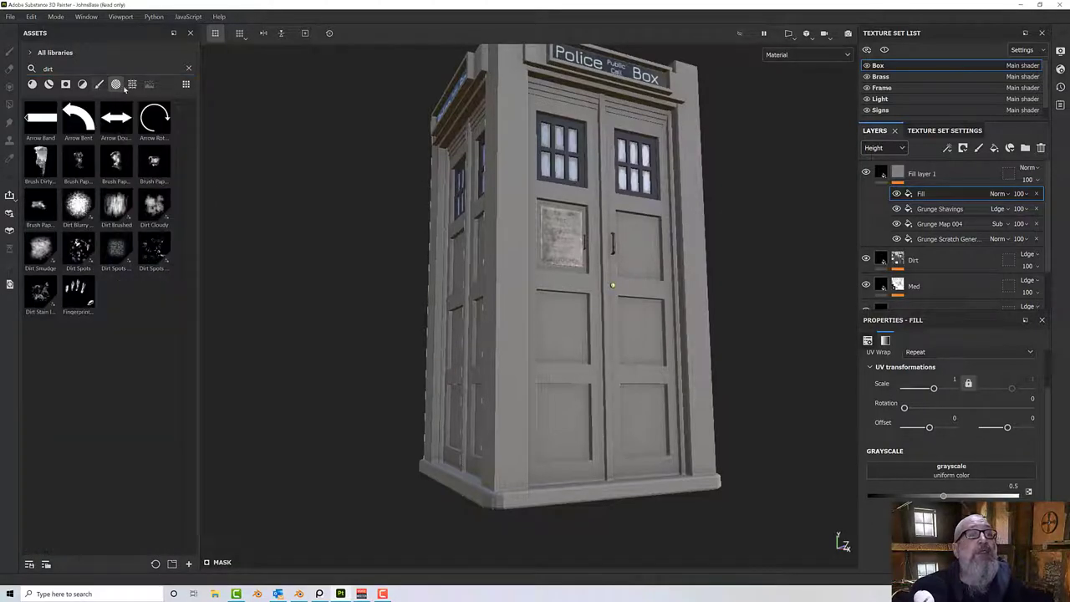
click(132, 85)
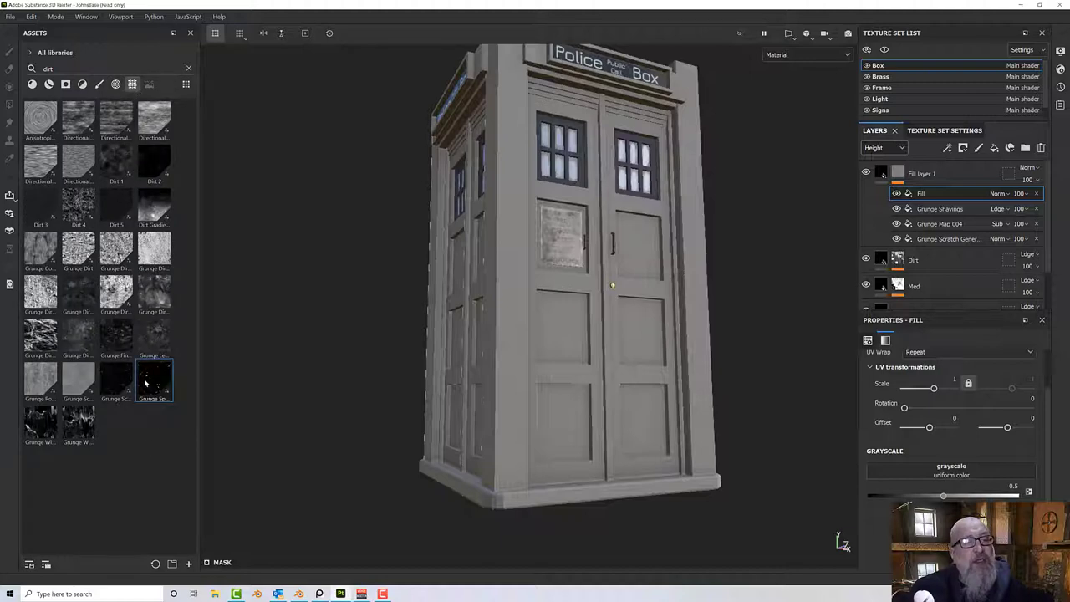
Use Grunge Spots Dirty as the new fill effect's grayscale source and set its UV scale to 4.
drag(145, 382, 899, 471)
alt+drag(669, 346, 678, 363)
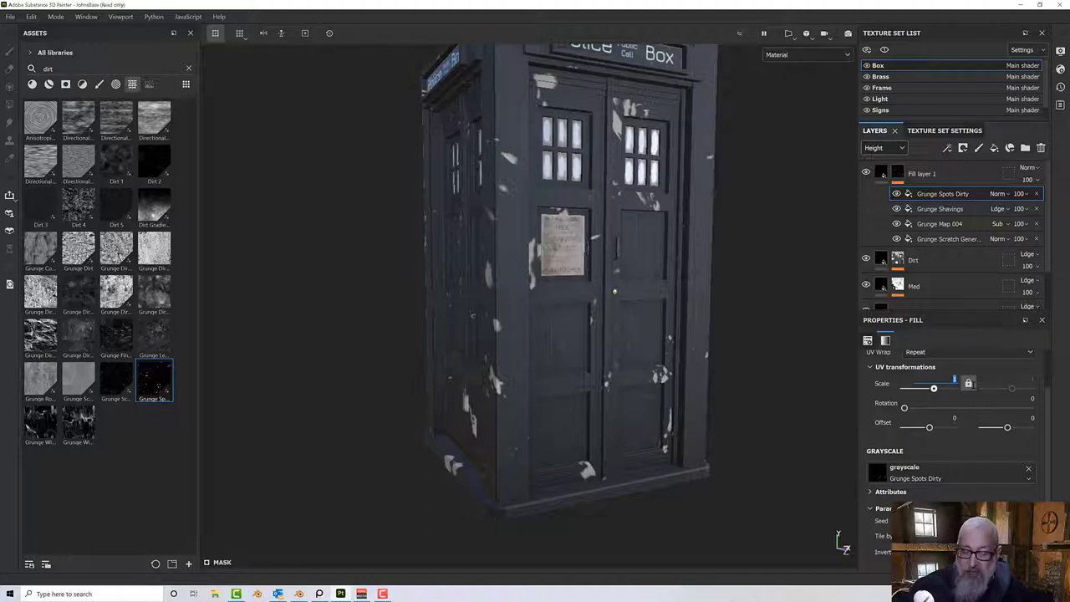
drag(934, 388, 936, 388)
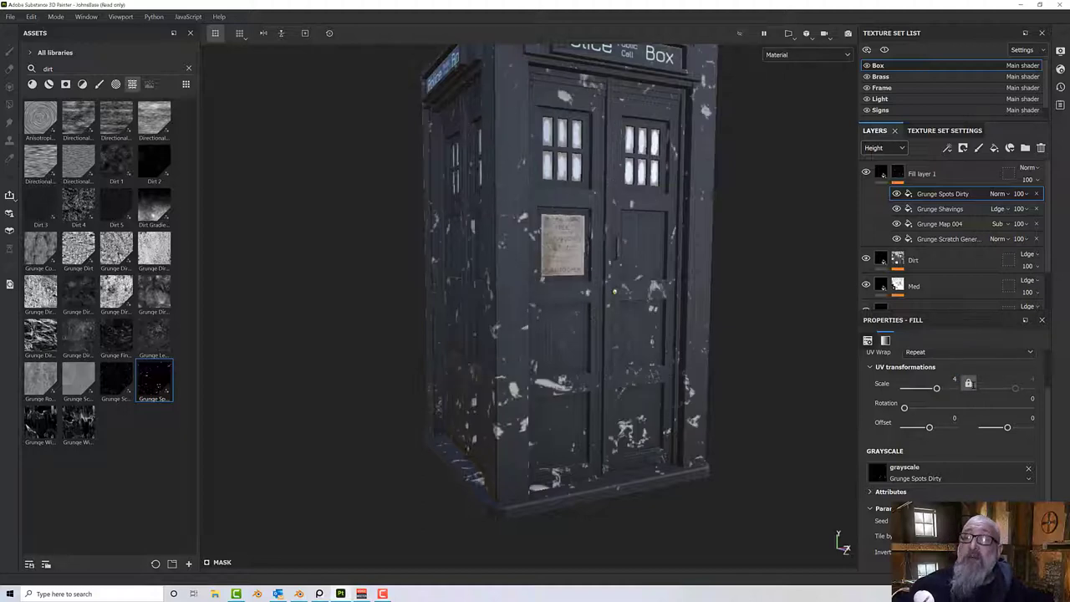
alt+drag(842, 364, 844, 359)
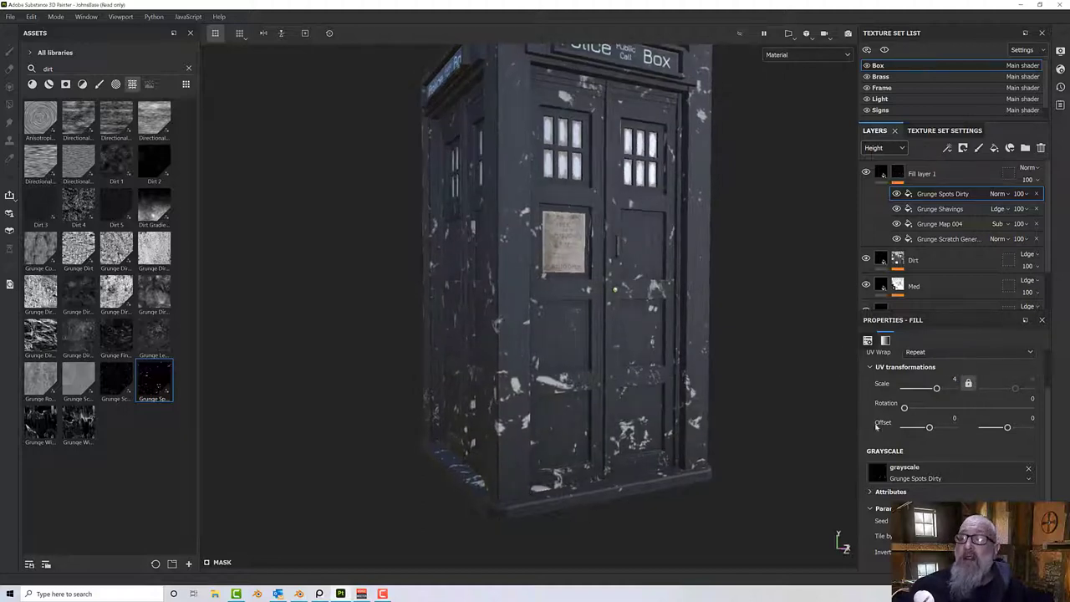
Set the Grunge Spots Dirty effect's blending mode to Subtract and its opacity to 77.
scroll(937, 468, down, 1)
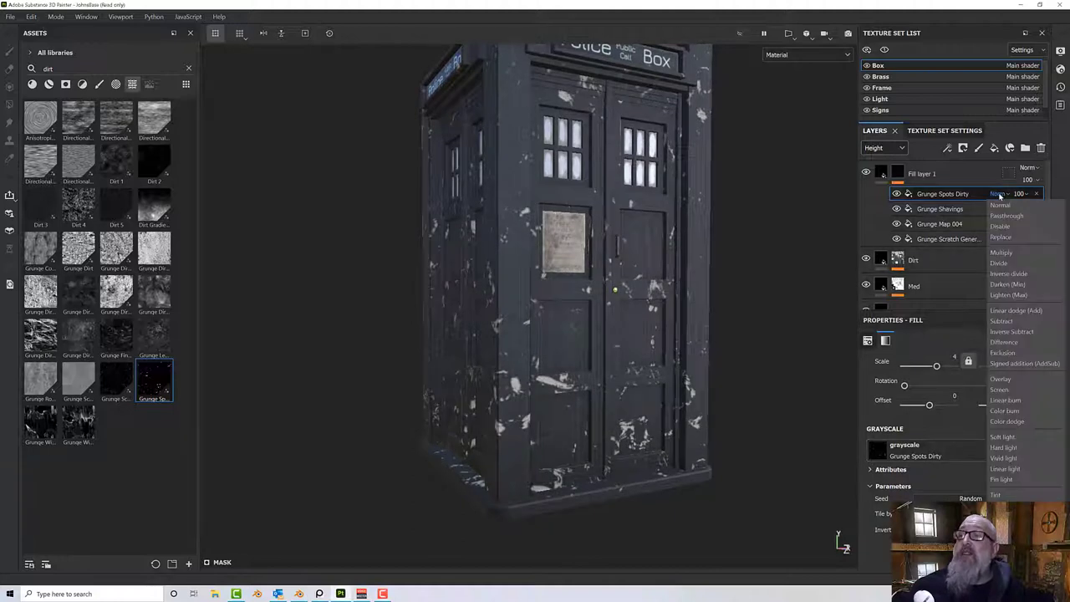
click(998, 193)
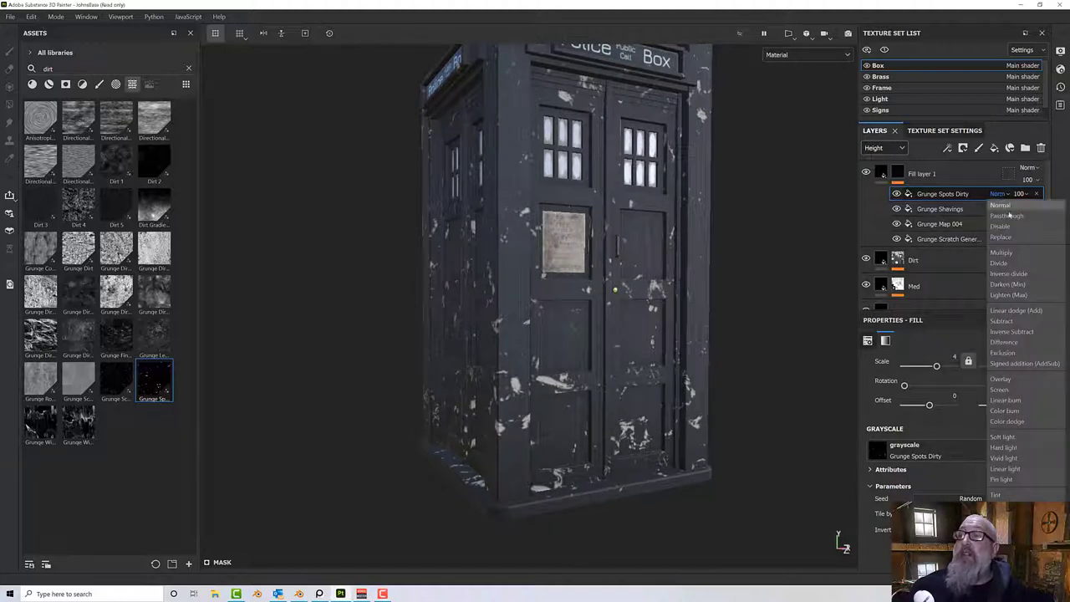
click(1003, 321)
alt+drag(795, 377, 796, 376)
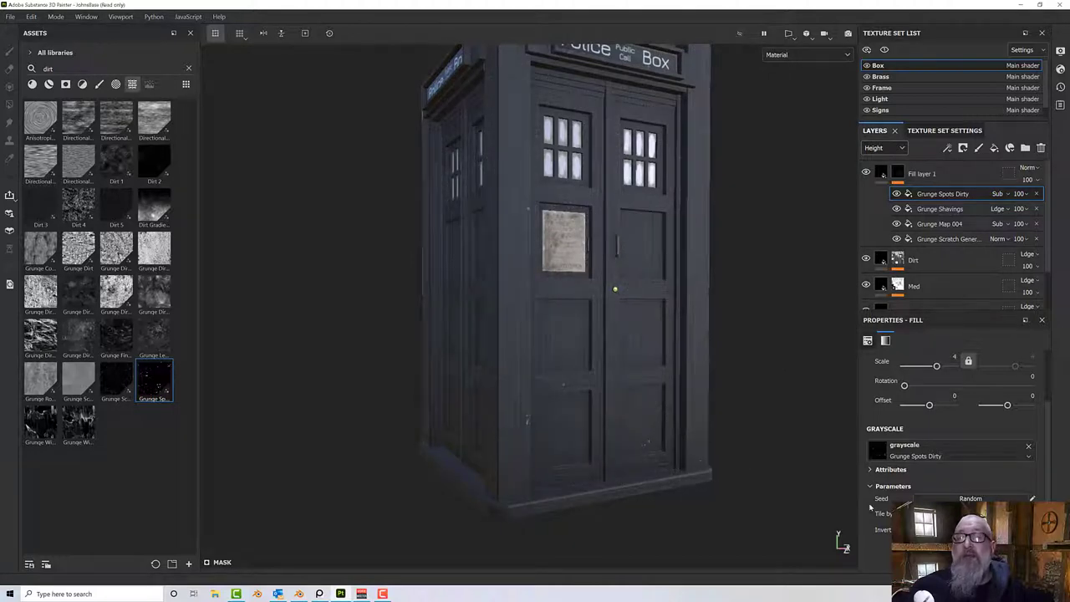
alt+drag(706, 456, 664, 377)
scroll(663, 376, up, 3)
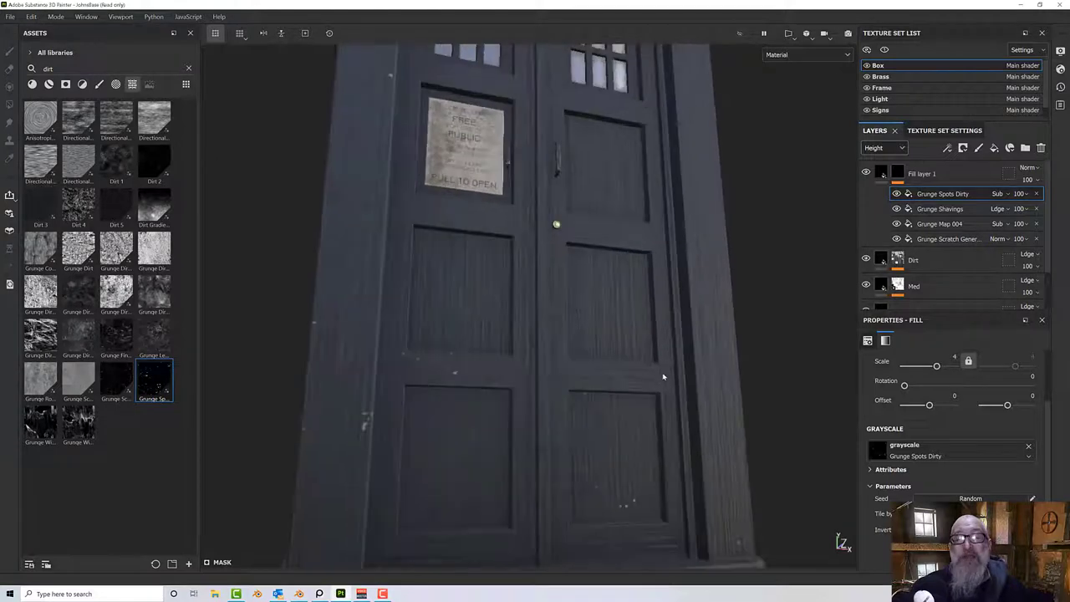
scroll(729, 401, down, 3)
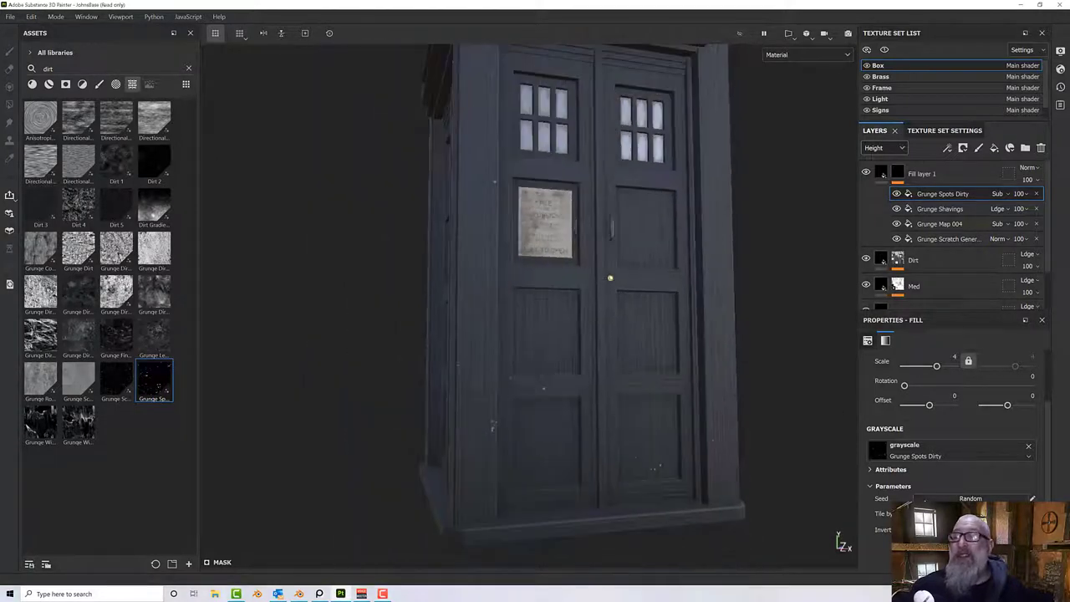
click(1026, 196)
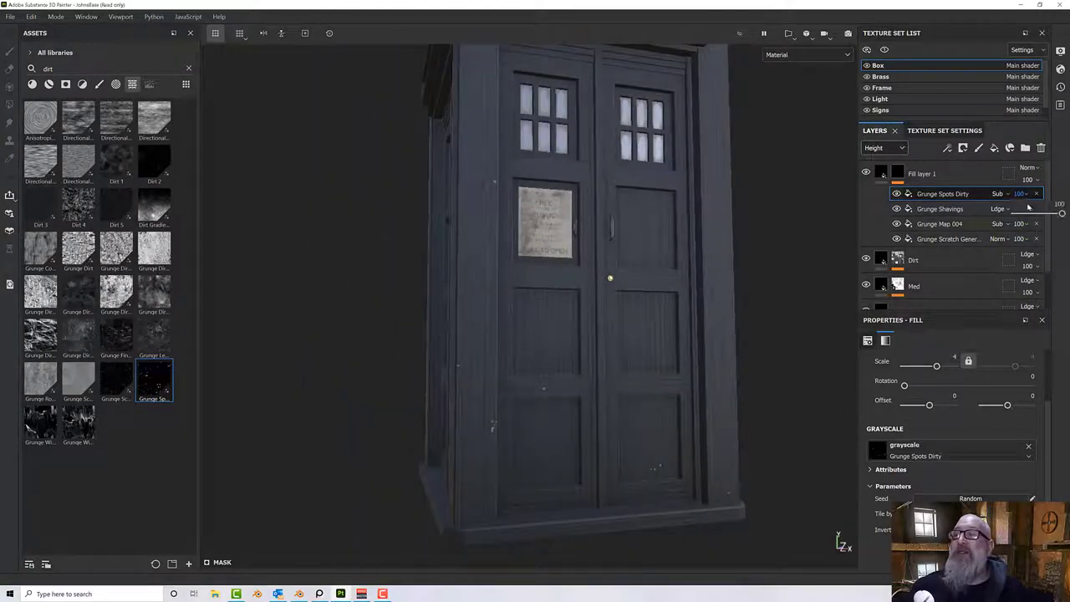
drag(1060, 214, 1048, 222)
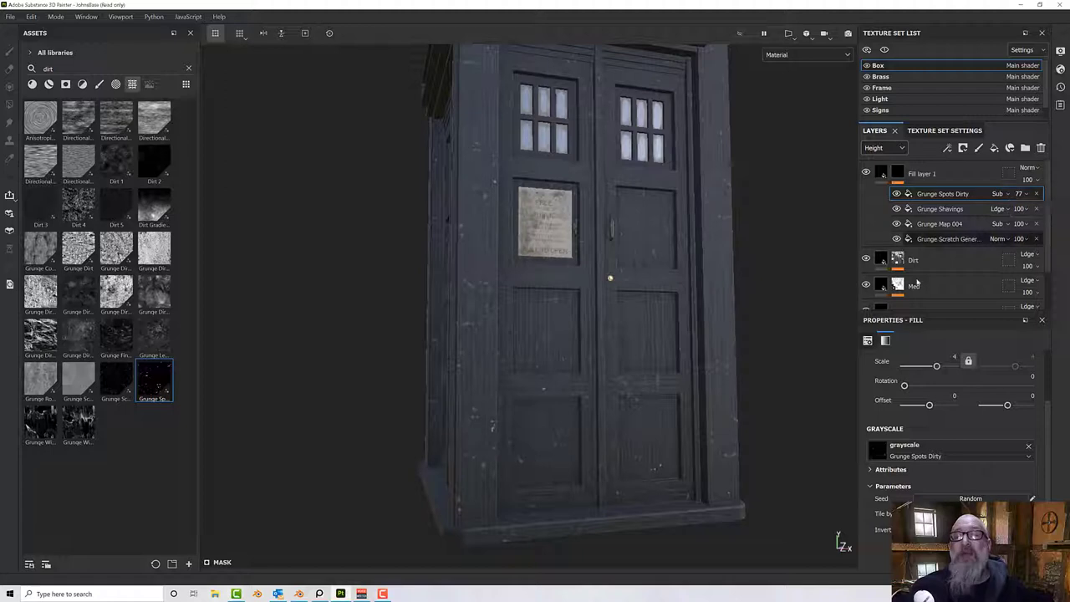
Examine the combined wear up close on the door panels and around the box's corner.
click(940, 223)
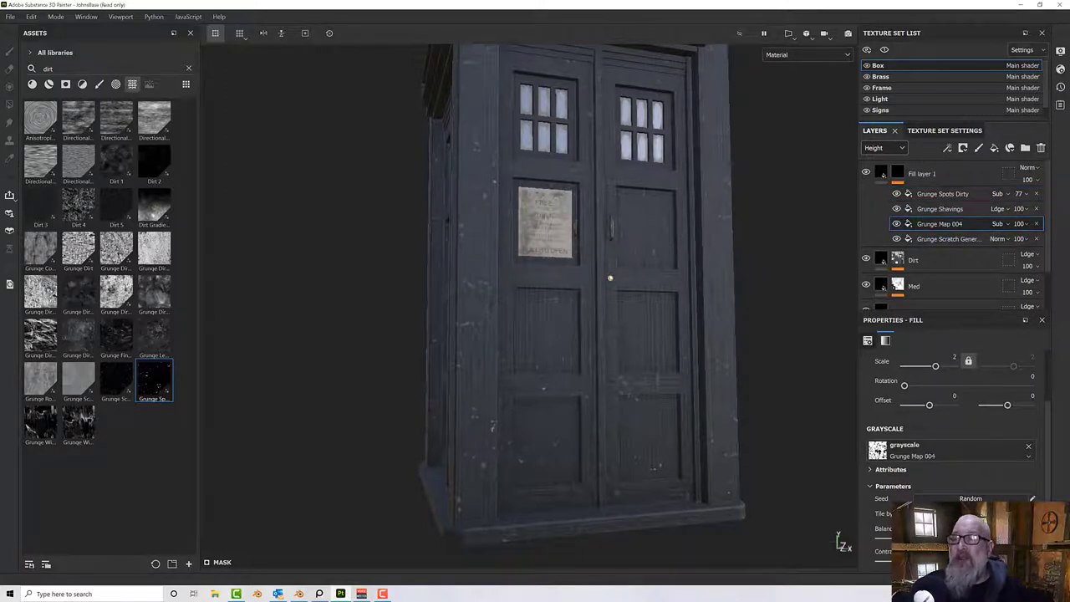
alt+drag(627, 305, 446, 346)
scroll(603, 274, up, 5)
scroll(603, 276, up, 4)
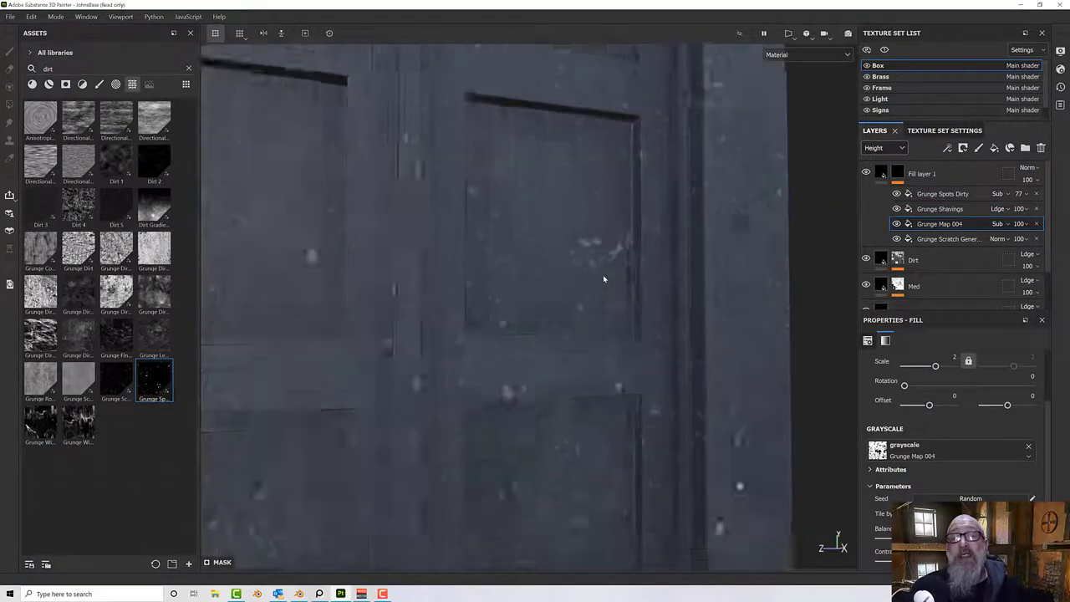
alt+drag(603, 275, 755, 287)
scroll(529, 275, down, 5)
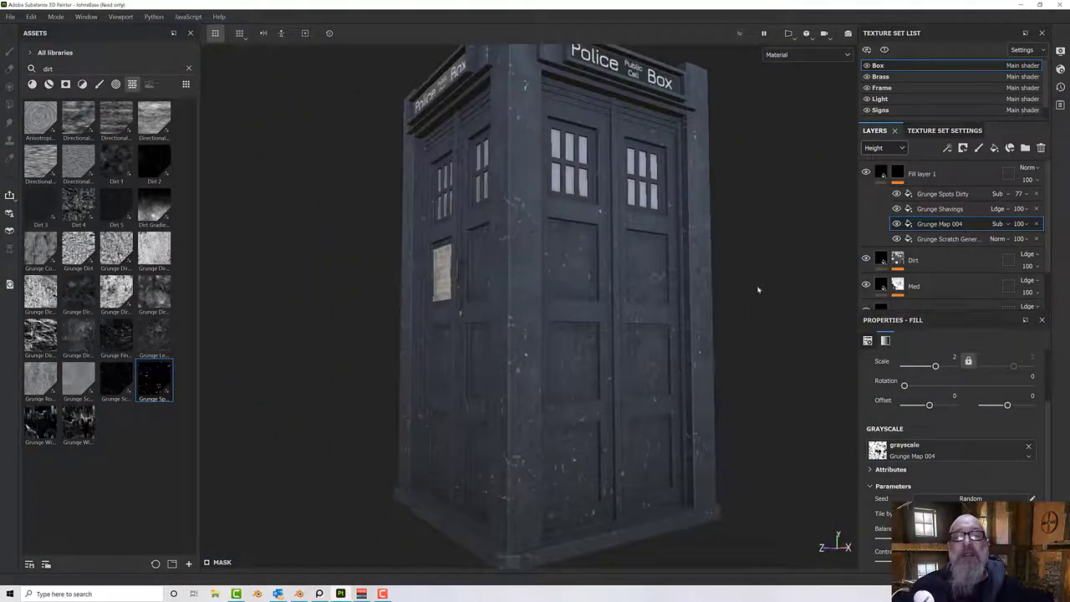
Try adjusting Fill layer 1's overall opacity and return it to 100.
click(1027, 180)
mouse_move(1064, 203)
mouse_down()
mouse_move(1007, 208)
mouse_move(1065, 201)
mouse_up()
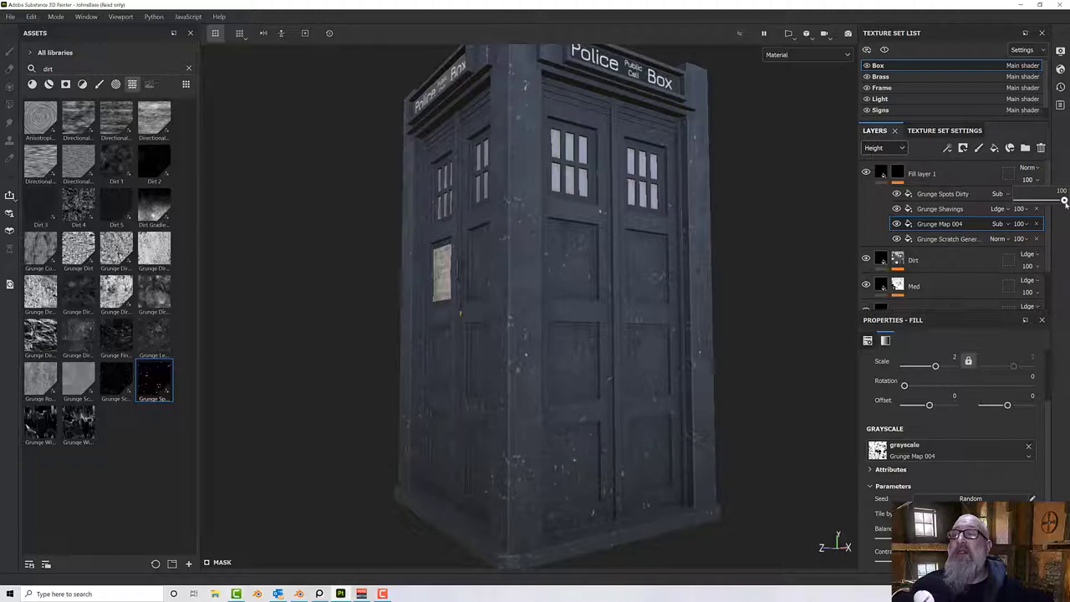
click(882, 173)
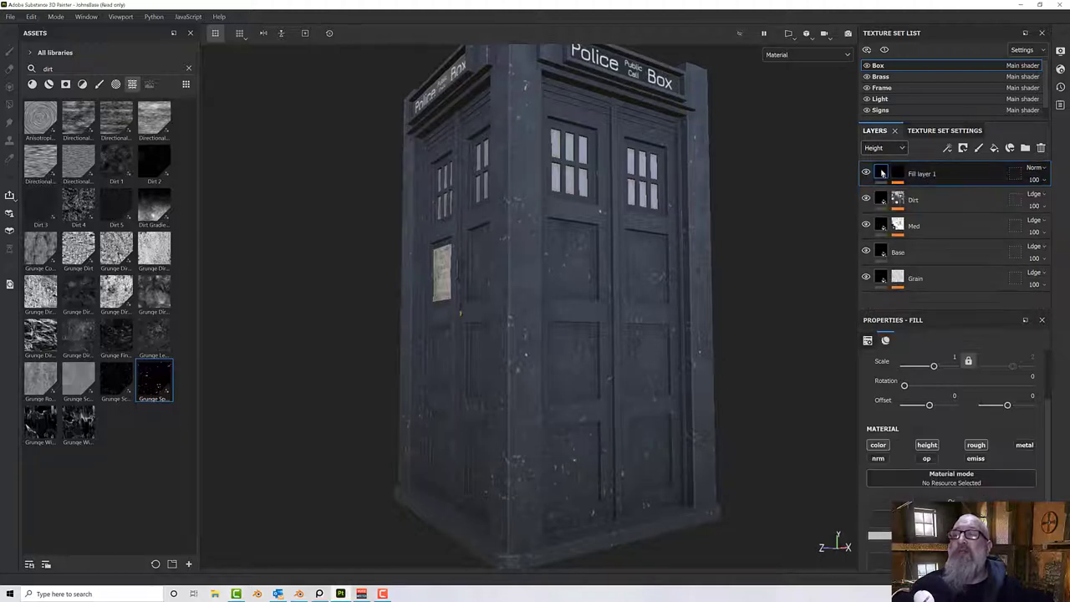
click(1035, 180)
mouse_move(1063, 200)
mouse_down()
mouse_move(984, 205)
mouse_move(1065, 201)
mouse_up()
Lower the mask effects' opacities to 57 for Grunge Spots Dirty, 43 for Grunge Shavings, 38 for Grunge Map 004 and 48 for Grunge Scratch Generator.
click(905, 173)
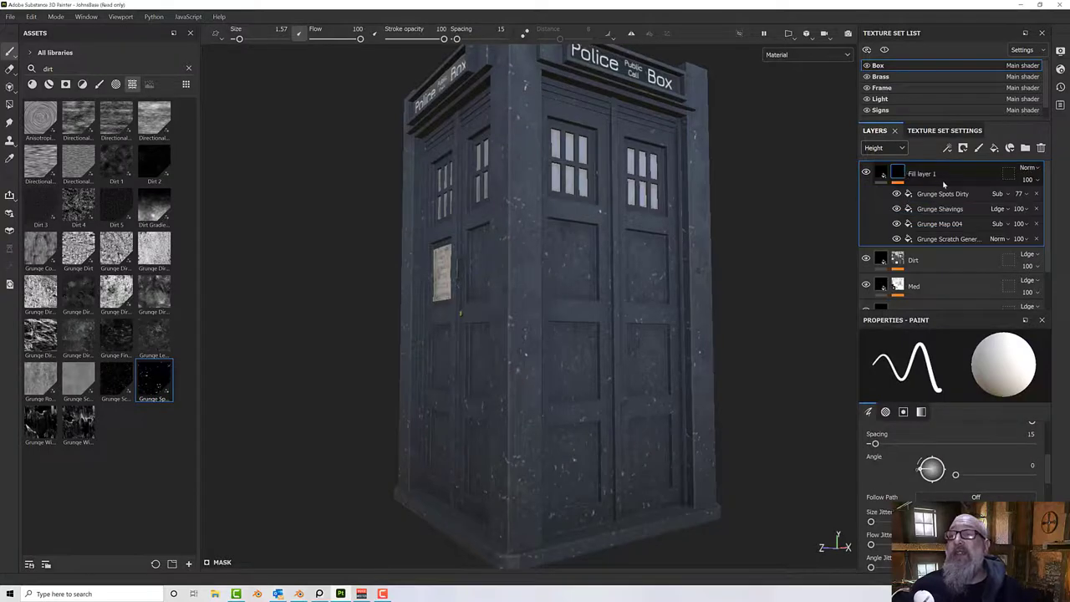
click(1019, 209)
drag(1051, 214, 1034, 231)
click(1020, 209)
click(1019, 224)
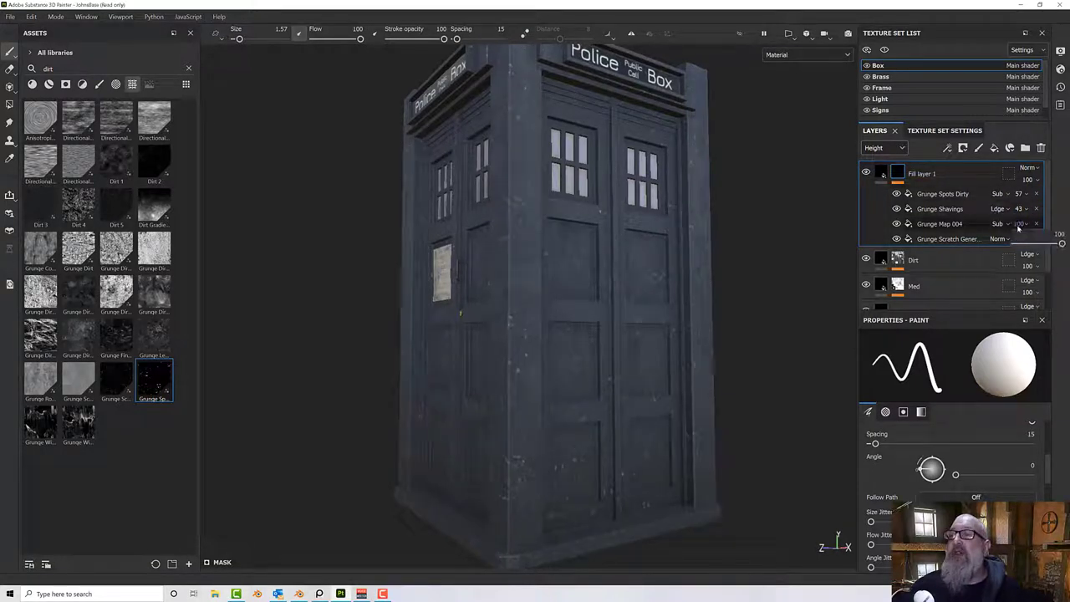
drag(1060, 244, 1039, 259)
click(969, 239)
click(1015, 240)
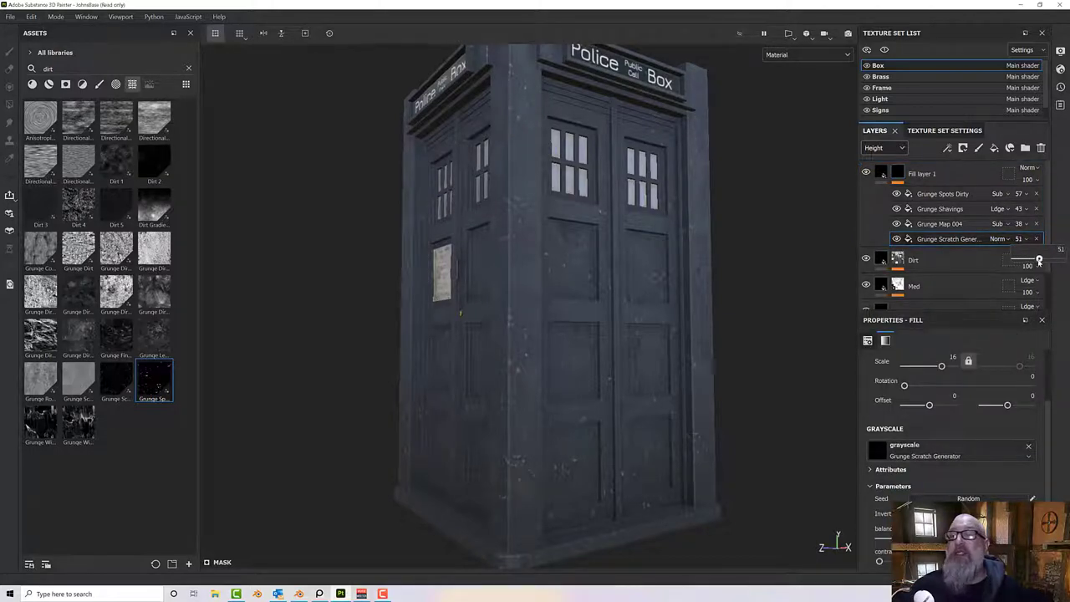
alt+drag(497, 267, 633, 301)
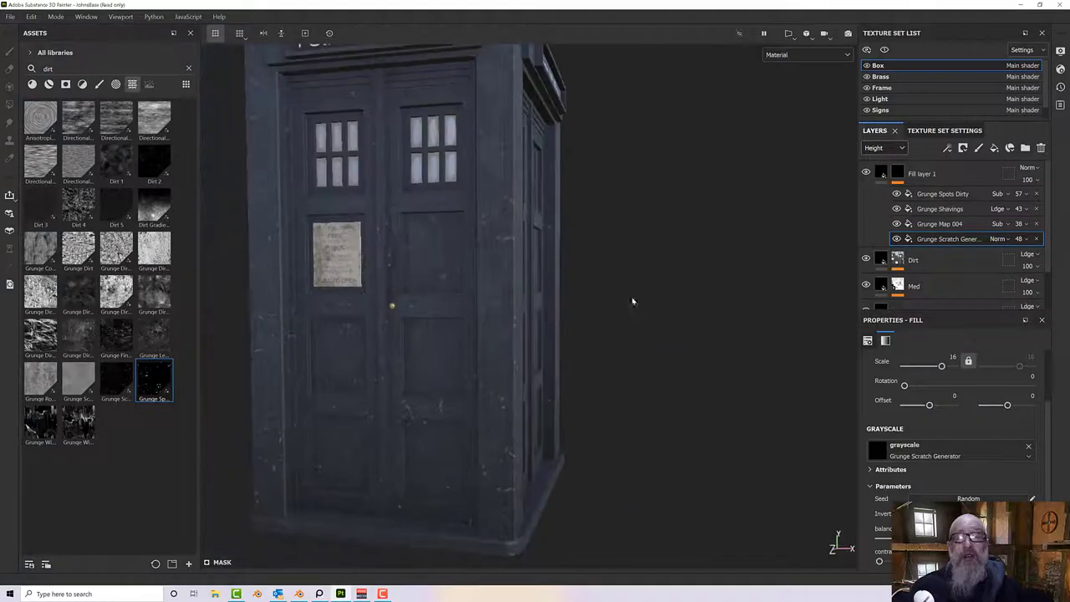
Examine the toned-down wear on the whole box from a distance, along with Fill layer 1's material settings.
click(877, 177)
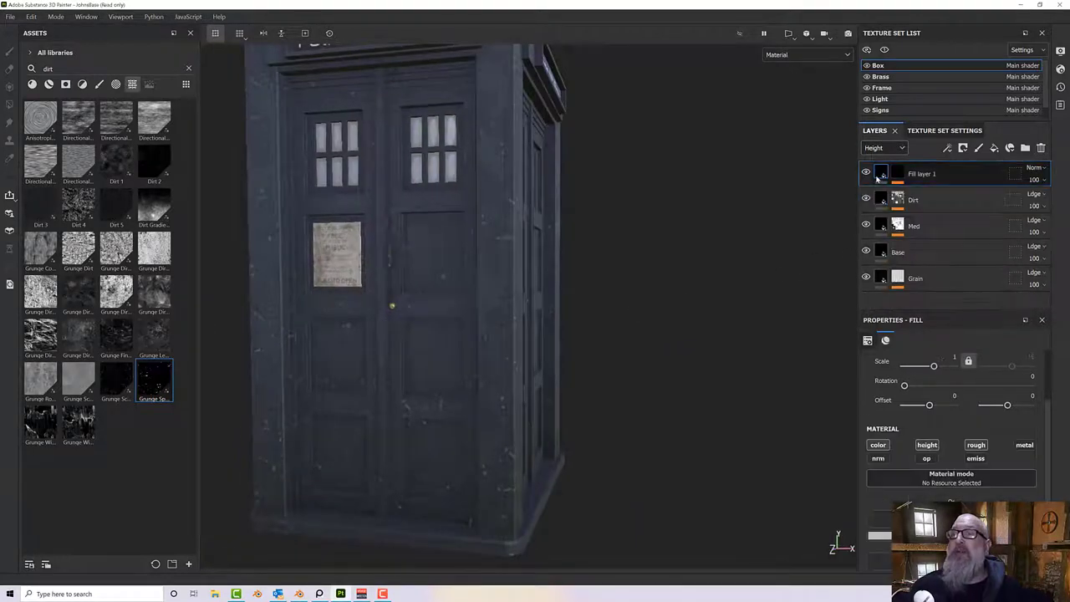
click(894, 175)
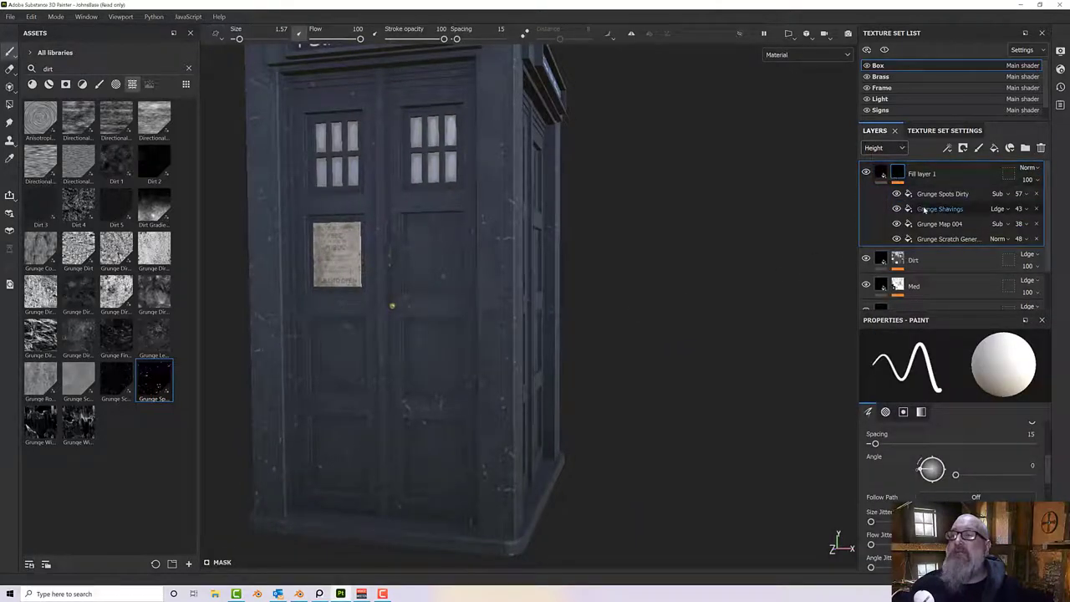
scroll(587, 308, down, 3)
scroll(588, 308, down, 2)
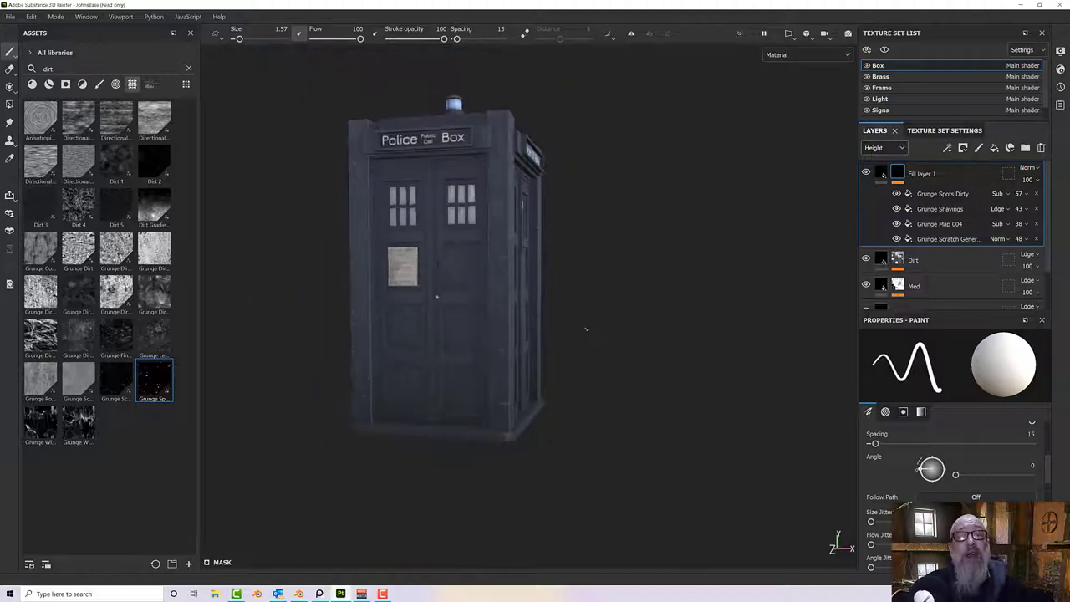
alt+drag(586, 329, 582, 289)
alt+middle_drag(594, 289, 665, 294)
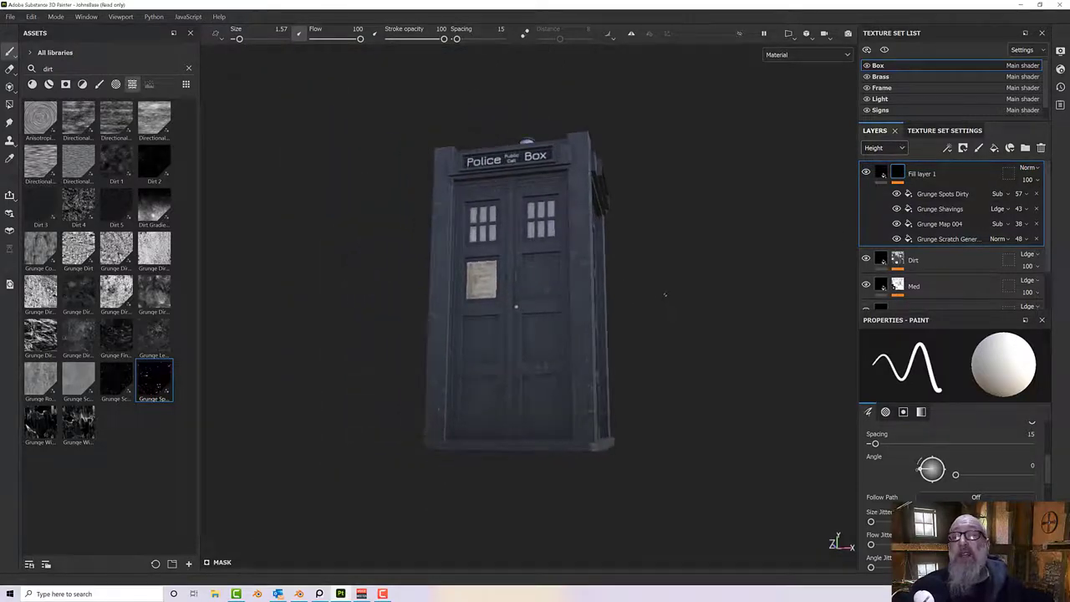
click(883, 172)
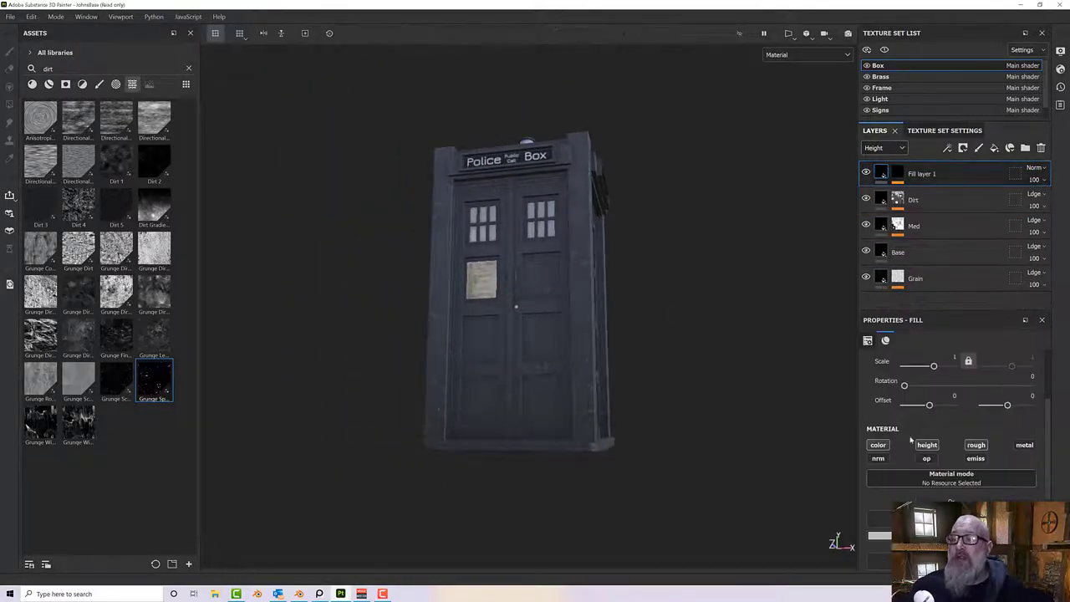
scroll(917, 452, down, 2)
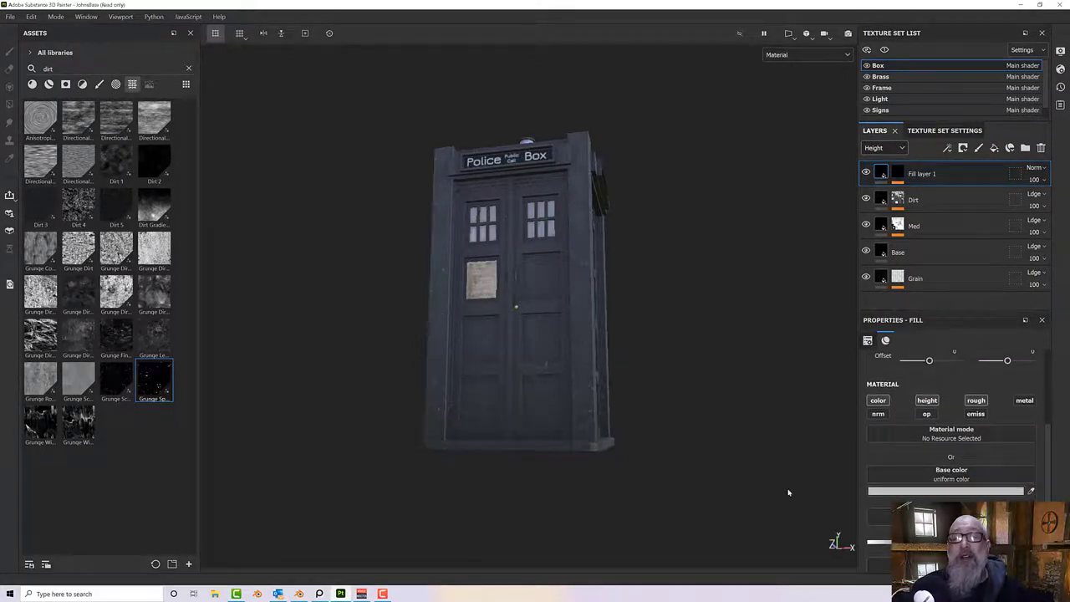
Render the box in Iray from a corner view, framed off-centre against the landscape.
alt+drag(686, 432, 641, 424)
scroll(611, 408, up, 2)
alt+drag(620, 351, 683, 353)
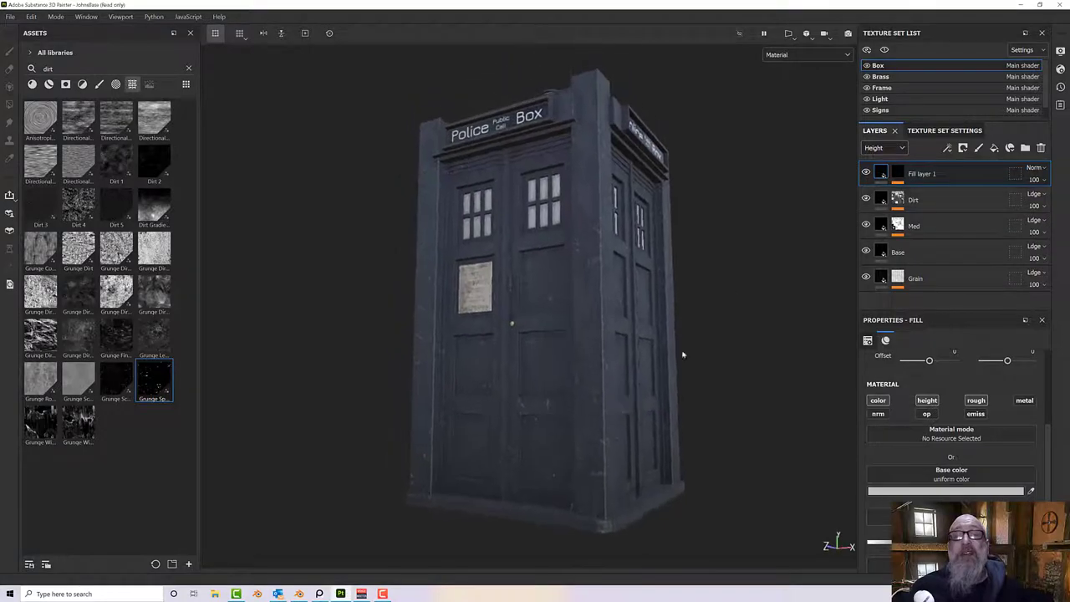
click(849, 33)
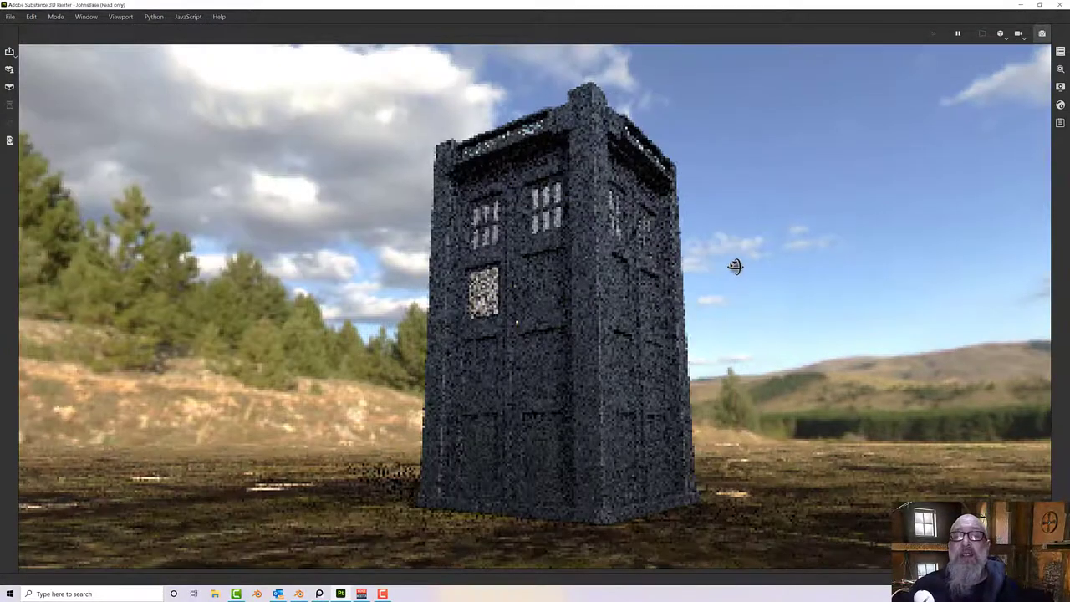
alt+drag(735, 266, 881, 279)
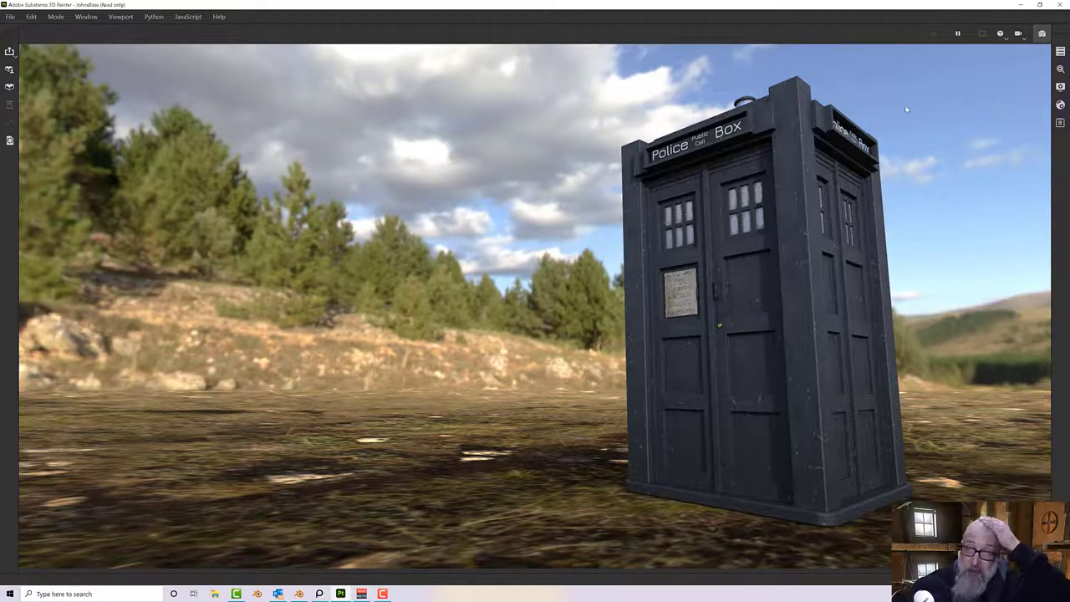
Change the render's environment map to Over Clouds and rotate the environment so the light falls on the box's front.
click(1060, 86)
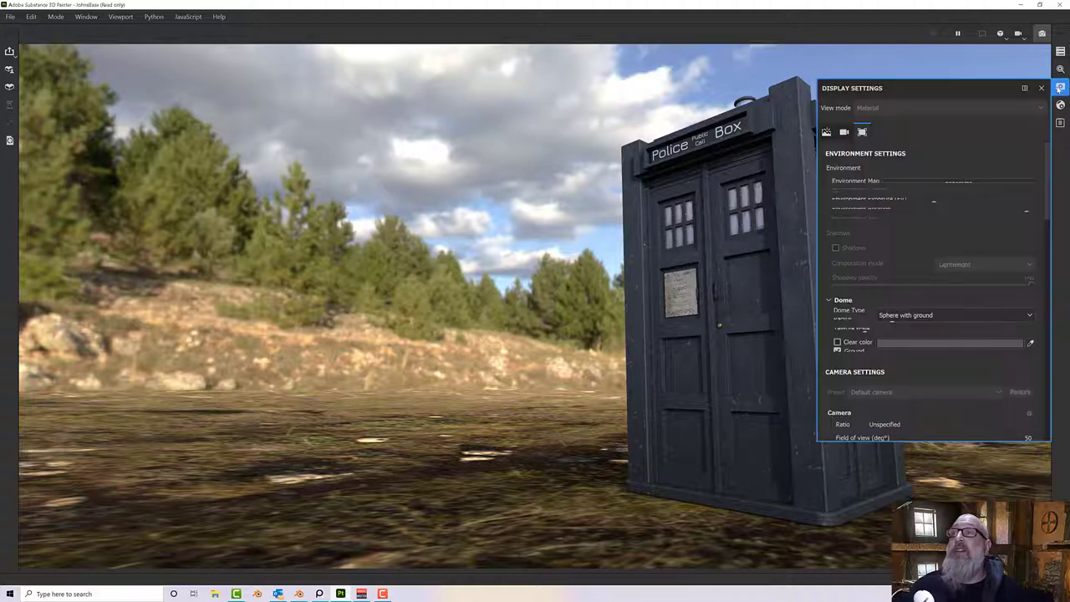
click(912, 183)
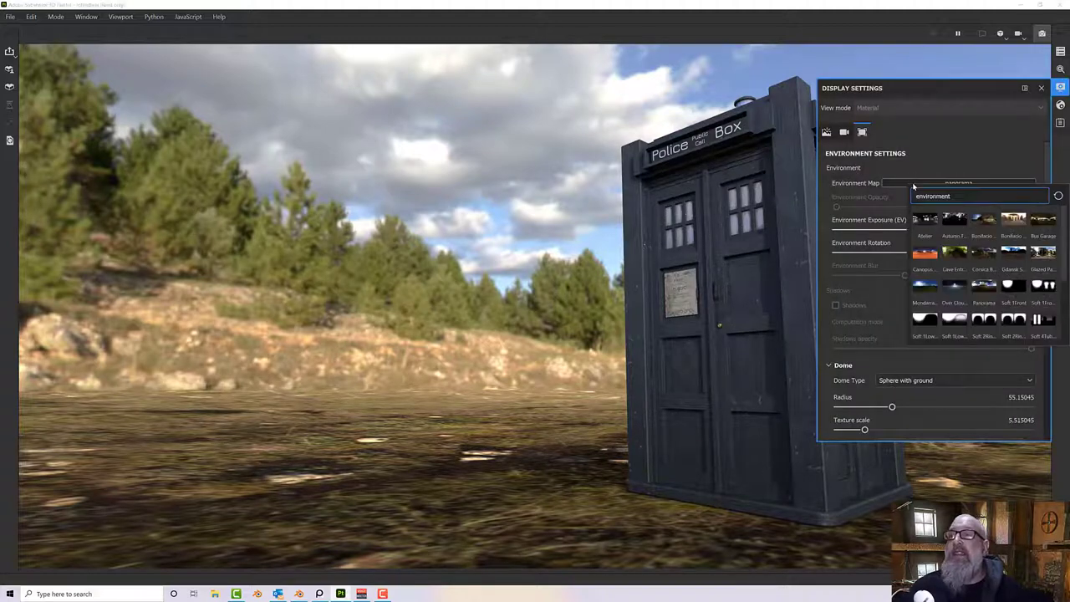
click(957, 289)
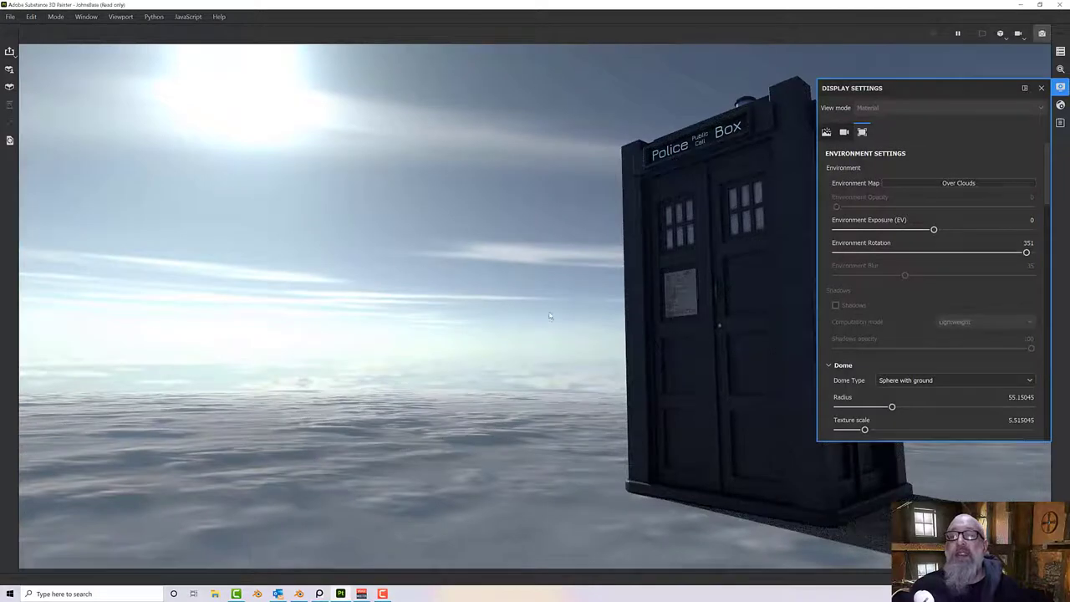
click(1041, 87)
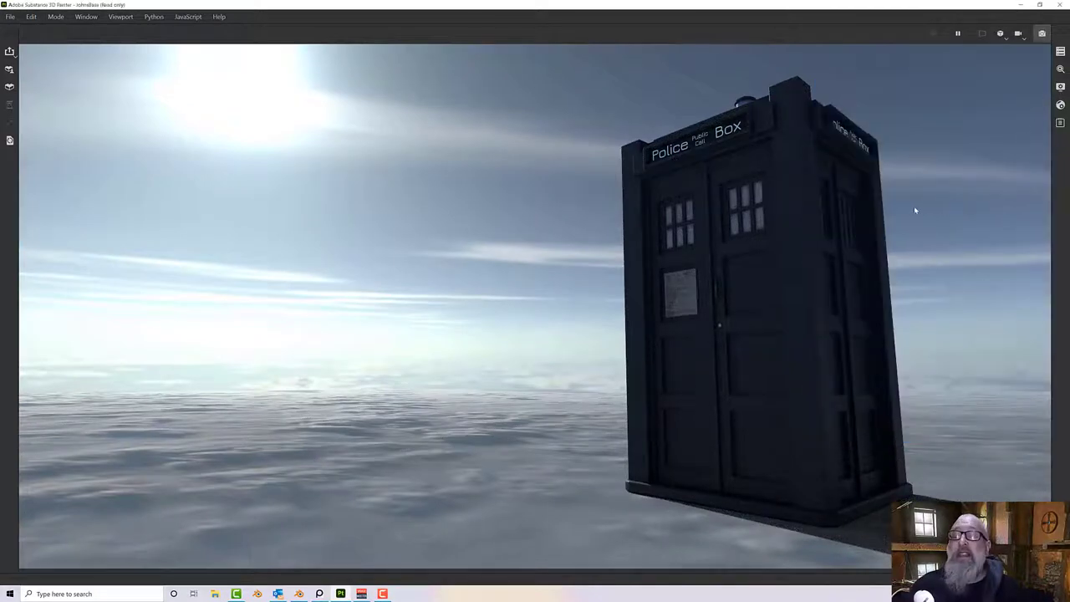
shift+right_drag(915, 211, 853, 209)
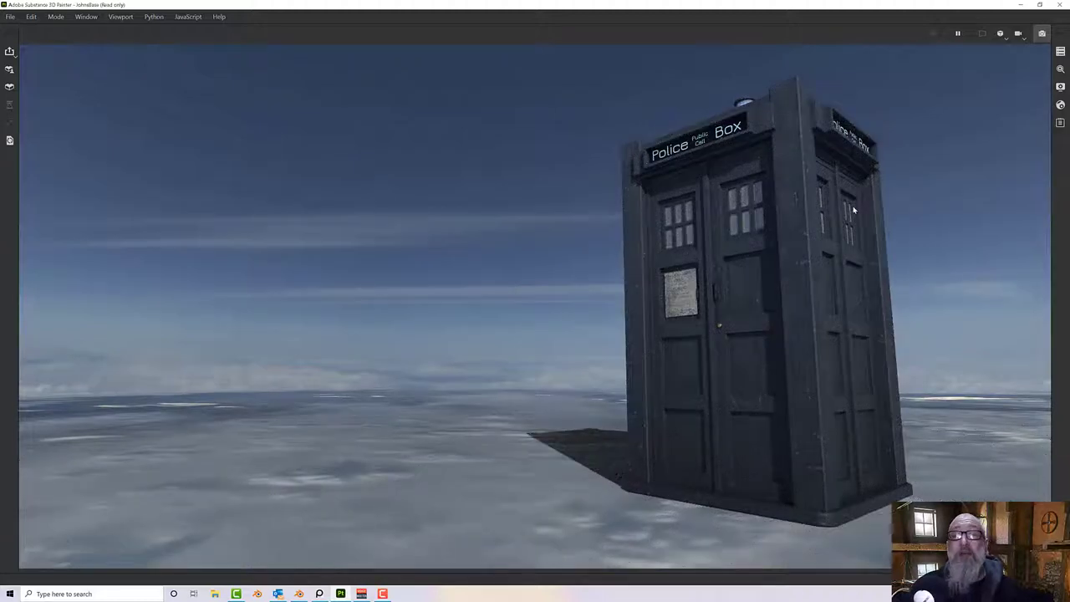